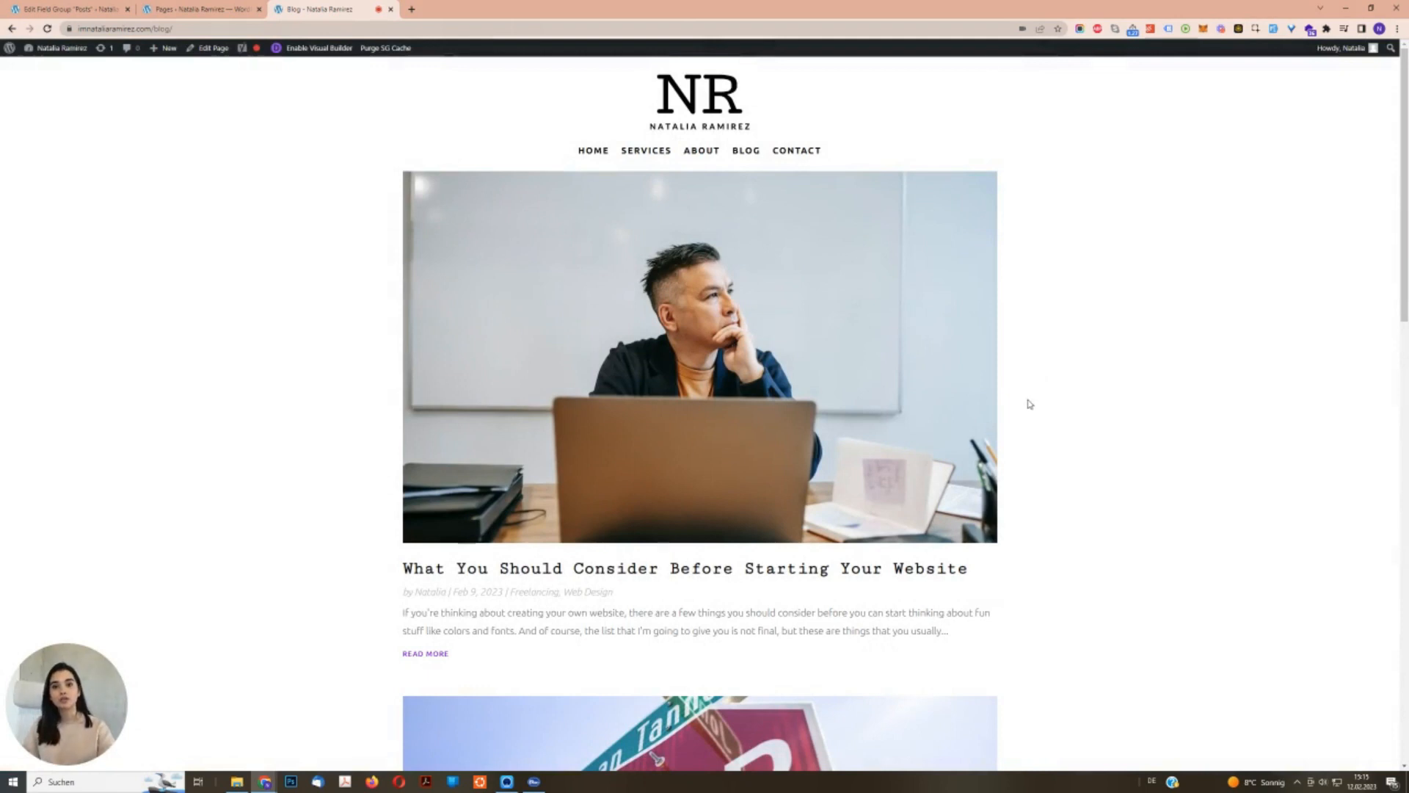
Browse the blog page, open the post "3 reasons why you should create your own website now" and review its layout.
{"action": "scroll", "coordinate": [1020, 408], "scroll_direction": "down", "scroll_amount": 4}
{"action": "scroll", "coordinate": [1020, 413], "scroll_direction": "down", "scroll_amount": 10}
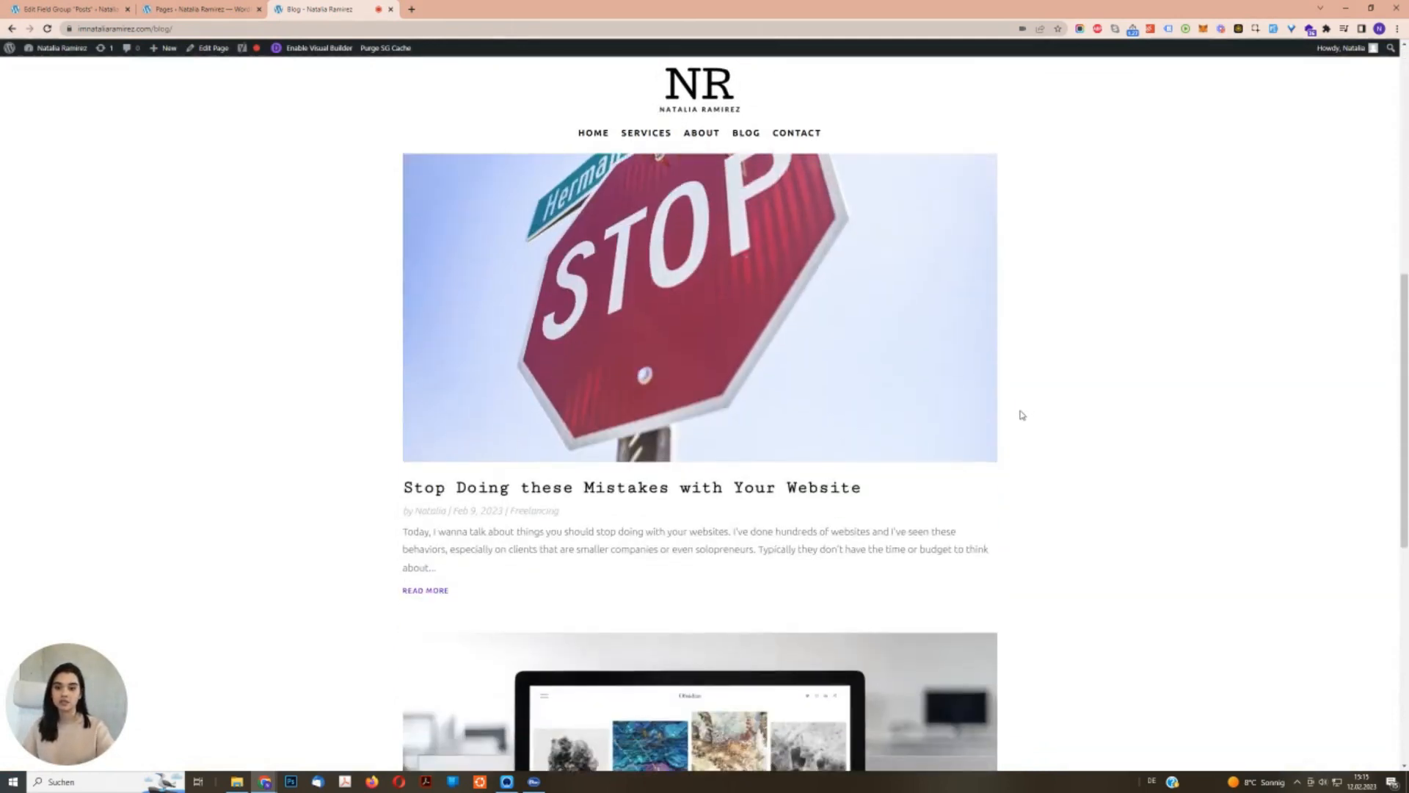
{"action": "left_click", "coordinate": [433, 585]}
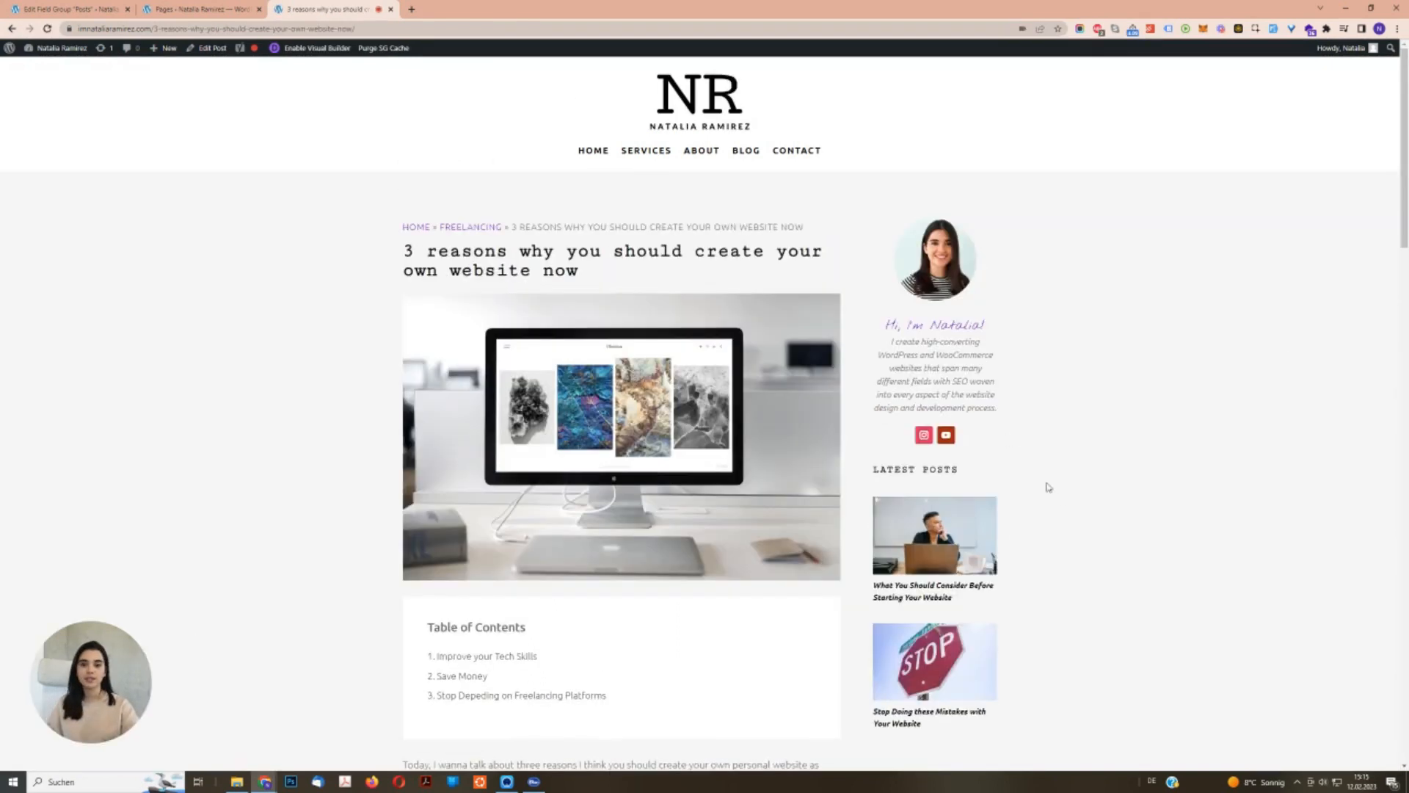
{"action": "scroll", "coordinate": [1048, 487], "scroll_direction": "down", "scroll_amount": 15}
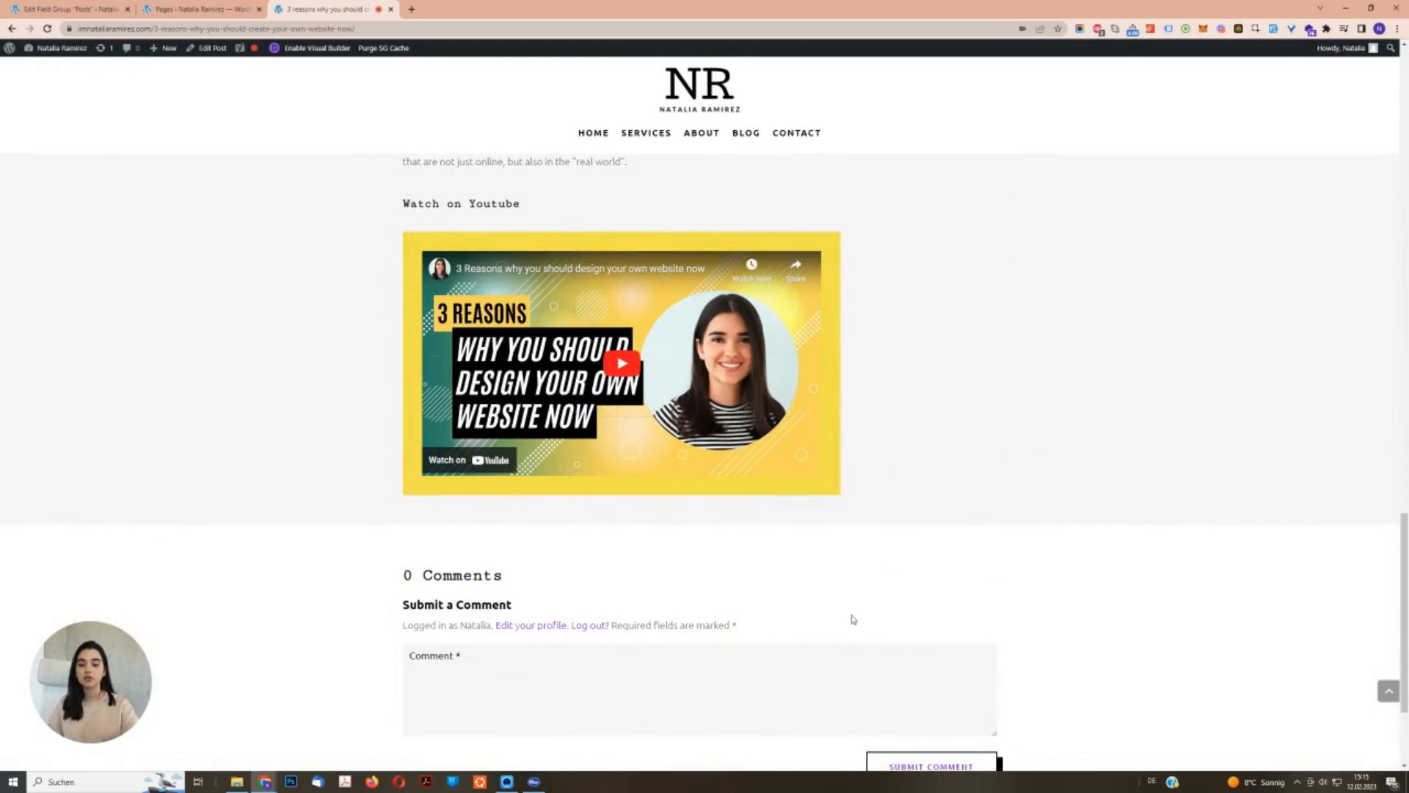
{"action": "scroll", "coordinate": [1314, 520], "scroll_direction": "down", "scroll_amount": 3}
{"action": "scroll", "coordinate": [1182, 553], "scroll_direction": "up", "scroll_amount": 10}
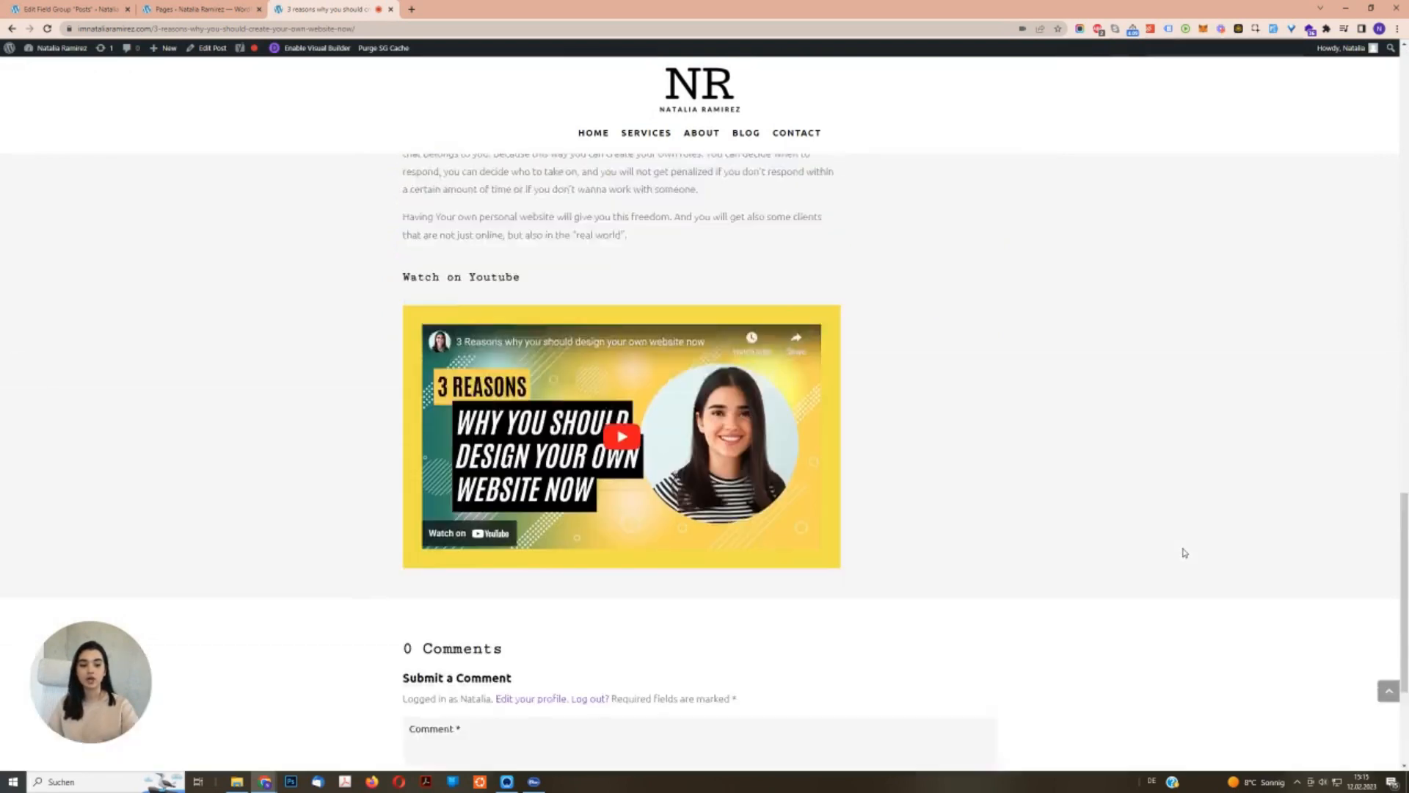
{"action": "scroll", "coordinate": [1186, 564], "scroll_direction": "up", "scroll_amount": 8}
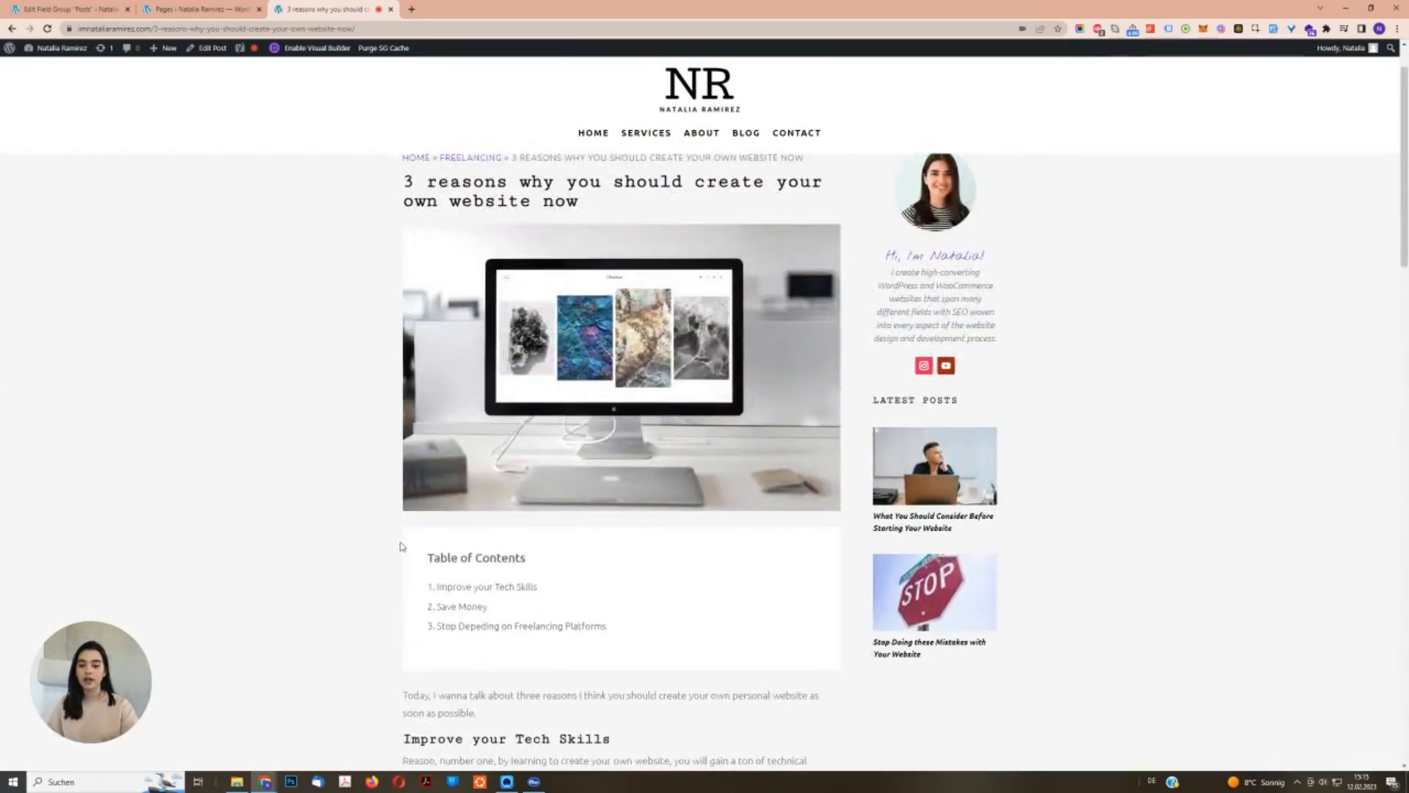
{"action": "scroll", "coordinate": [532, 650], "scroll_direction": "down", "scroll_amount": 8}
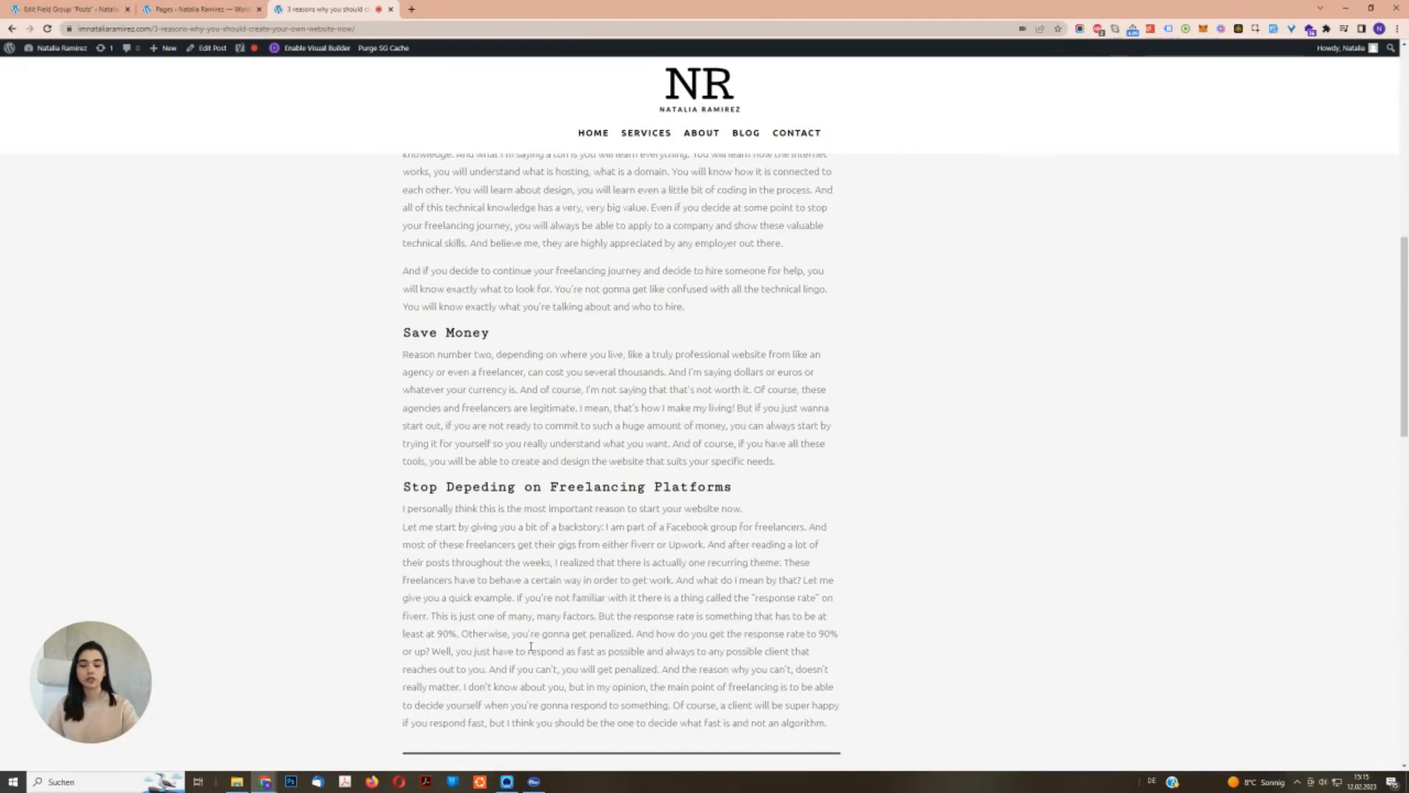
View the Freelancing and Web Design category archives and return to the blog page.
{"action": "left_click_drag", "start_coordinate": [1406, 391], "coordinate": [1407, 262]}
{"action": "scroll", "coordinate": [1214, 428], "scroll_direction": "up", "scroll_amount": 3}
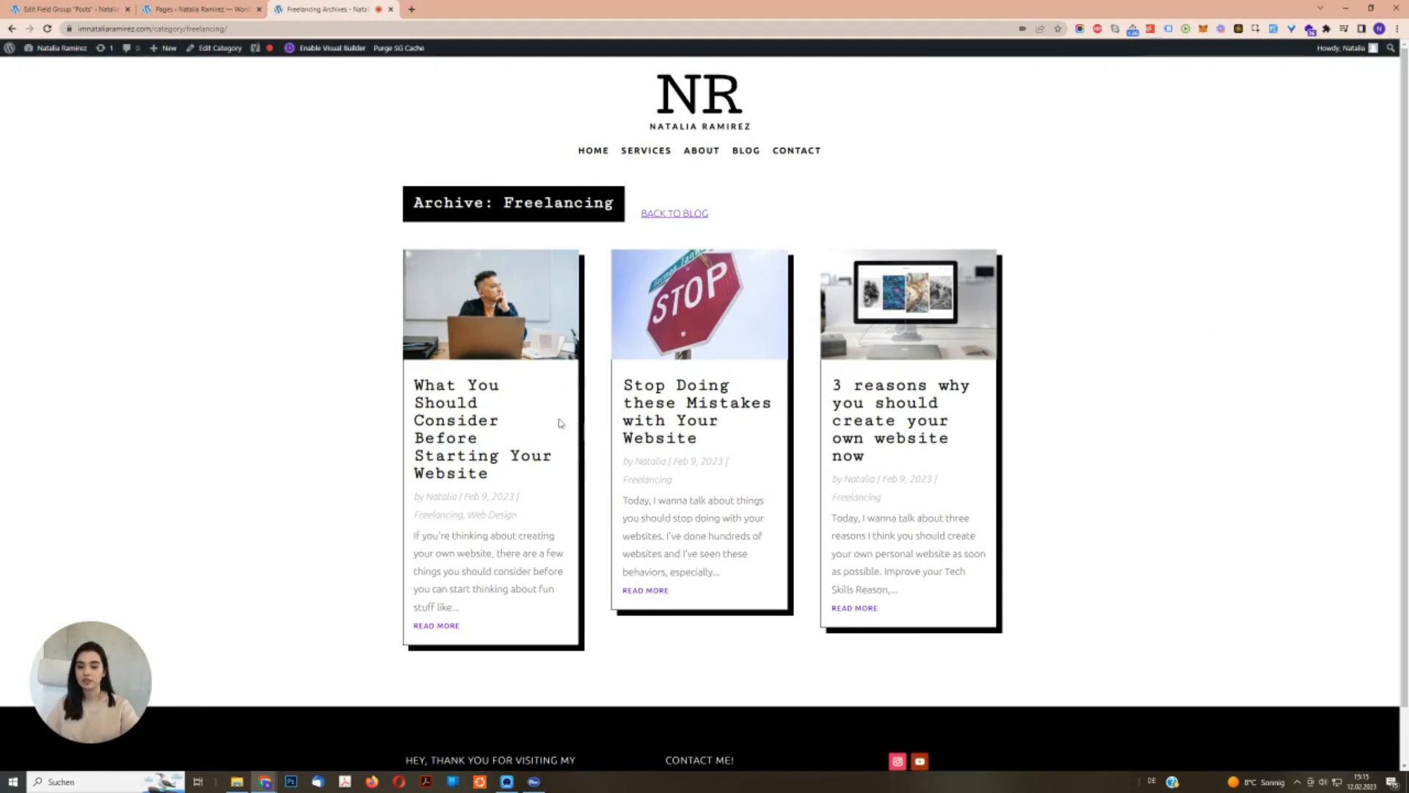
{"action": "left_click", "coordinate": [490, 516]}
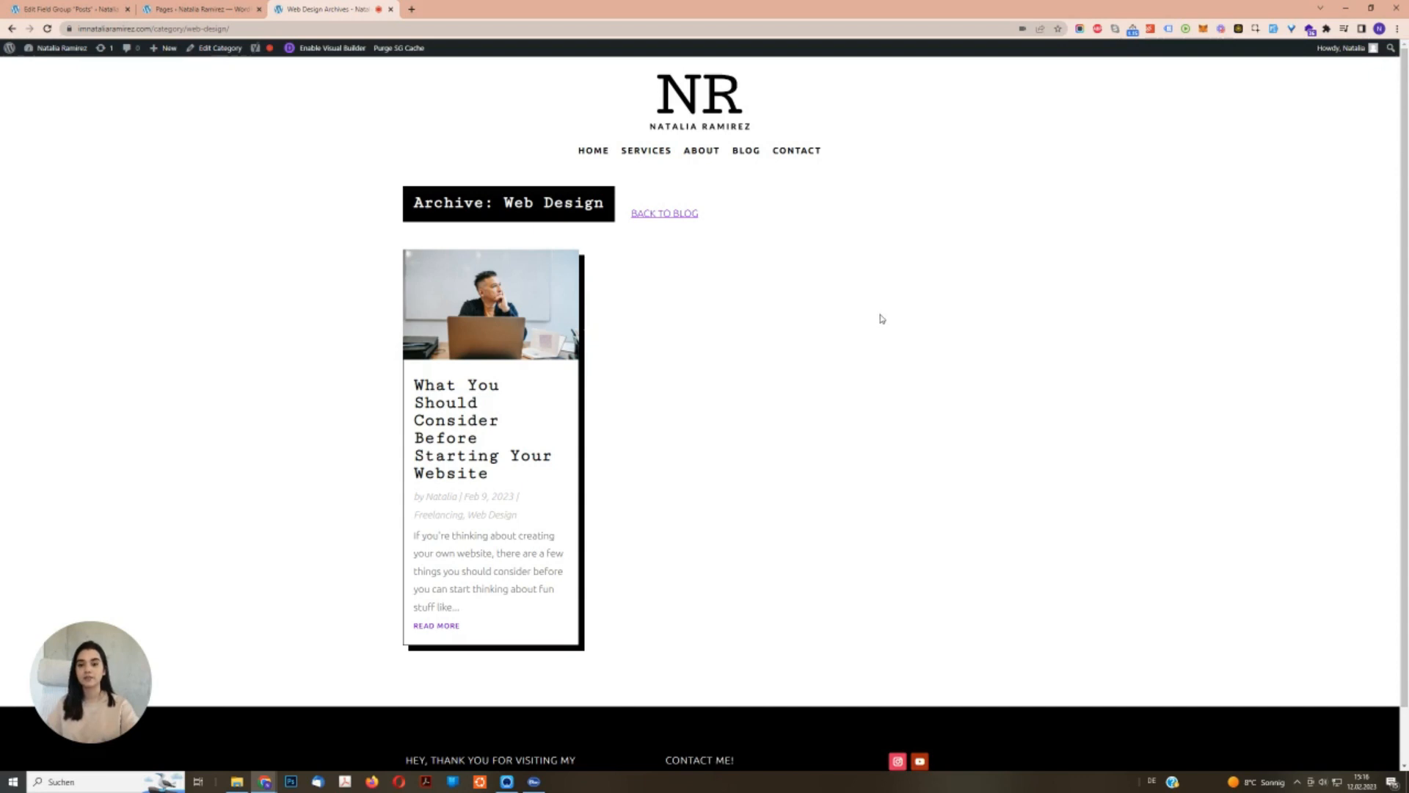
{"action": "left_click", "coordinate": [663, 214]}
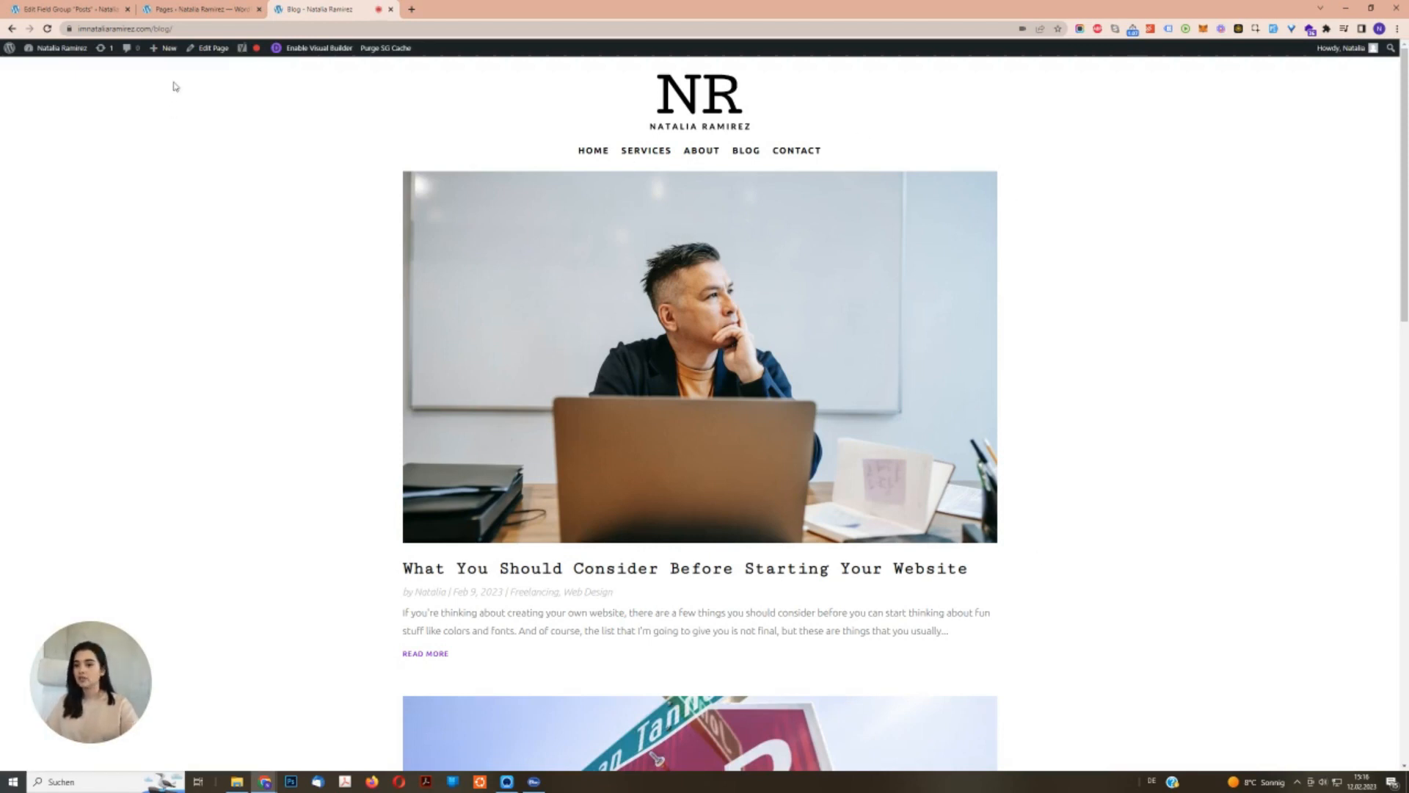
Create a new page titled "Testblog" in the Divi Builder and dismiss the initial row insertion.
{"action": "left_click", "coordinate": [194, 8]}
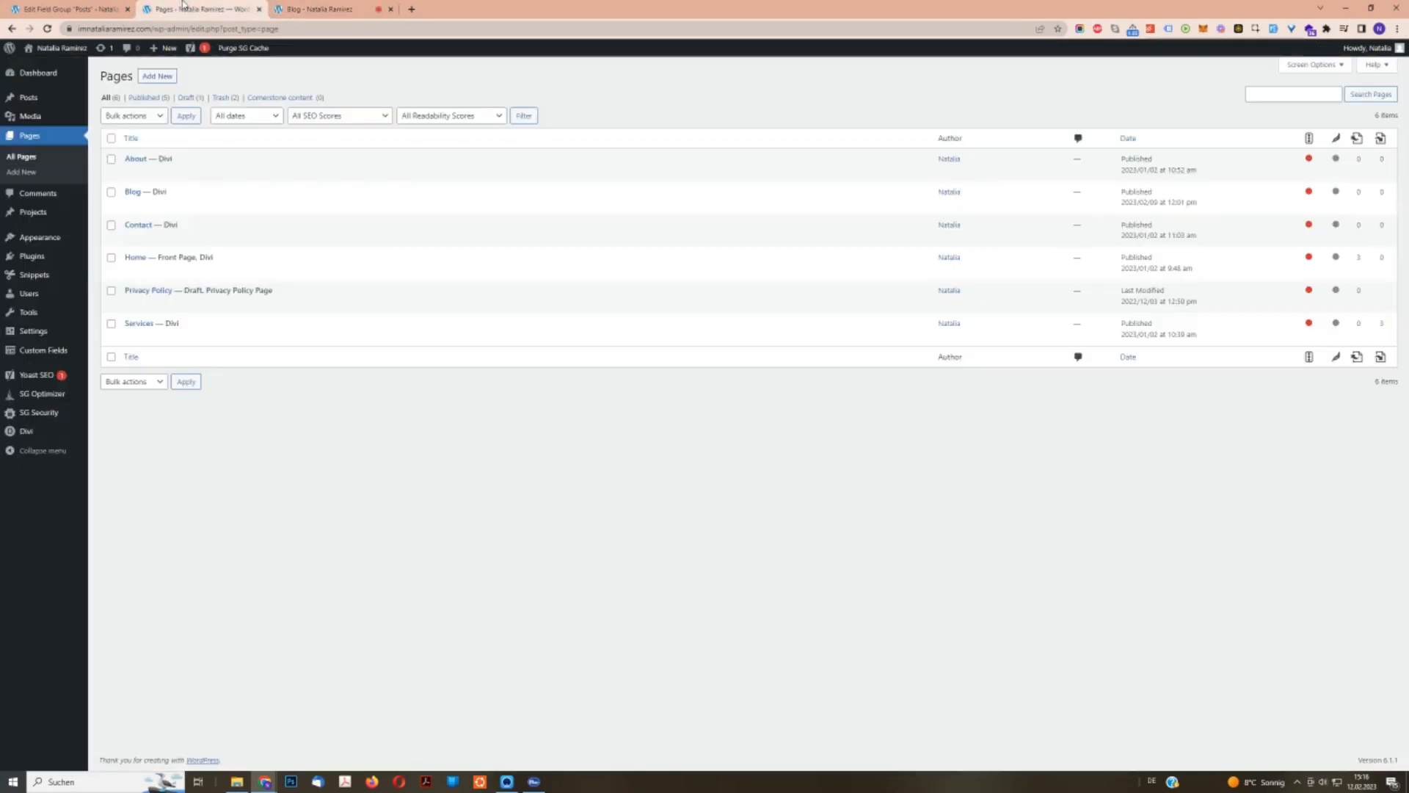
{"action": "left_click", "coordinate": [35, 160]}
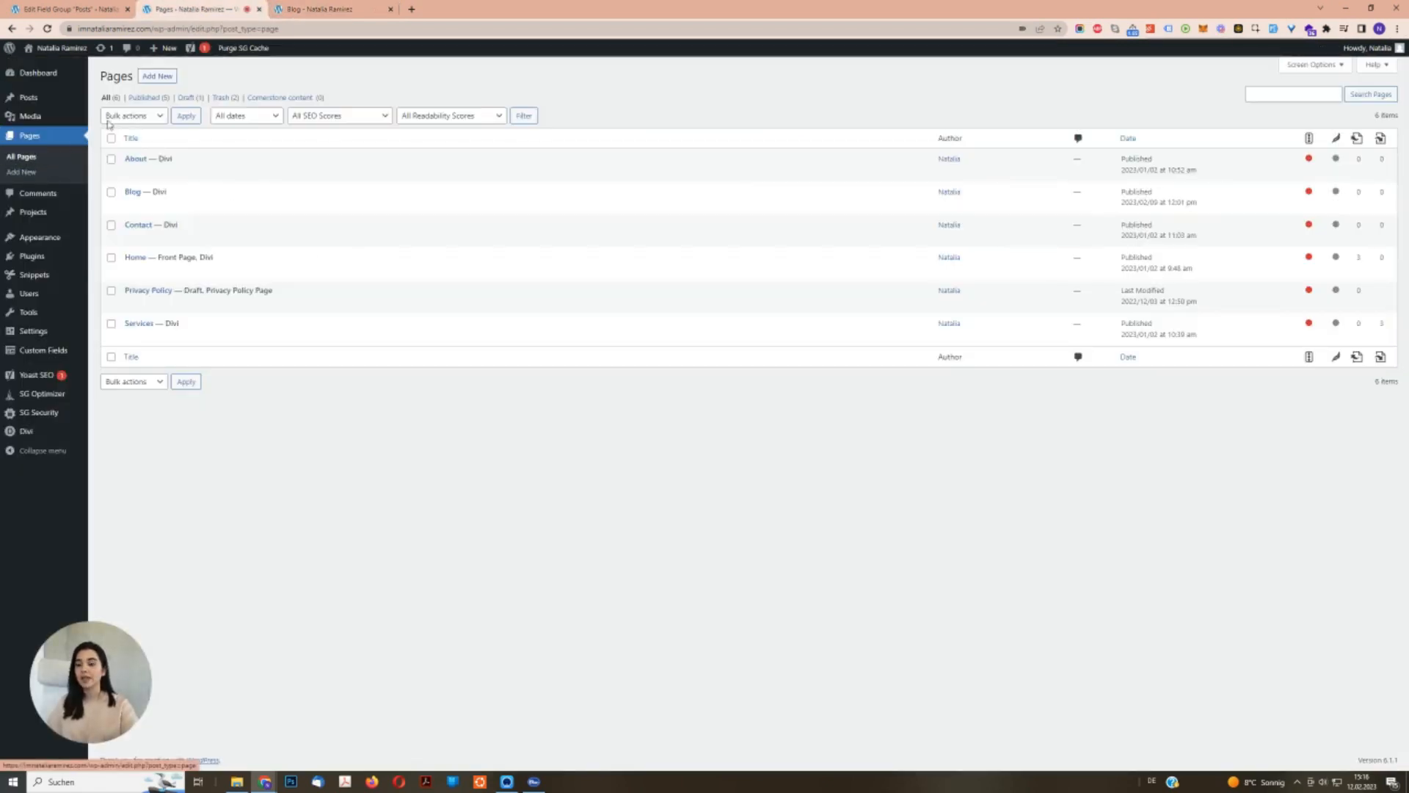
{"action": "left_click", "coordinate": [160, 78]}
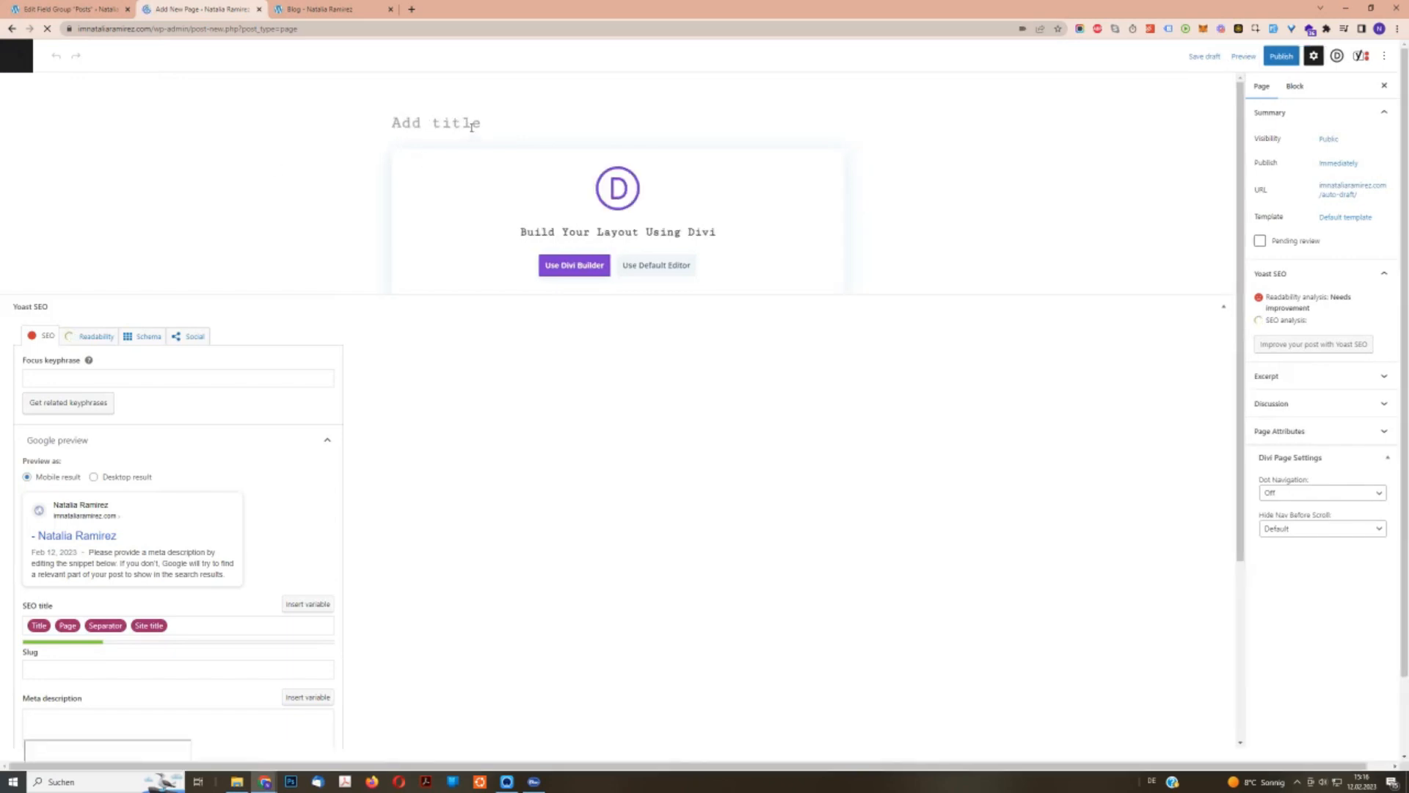
{"action": "type", "text": "Testblog"}
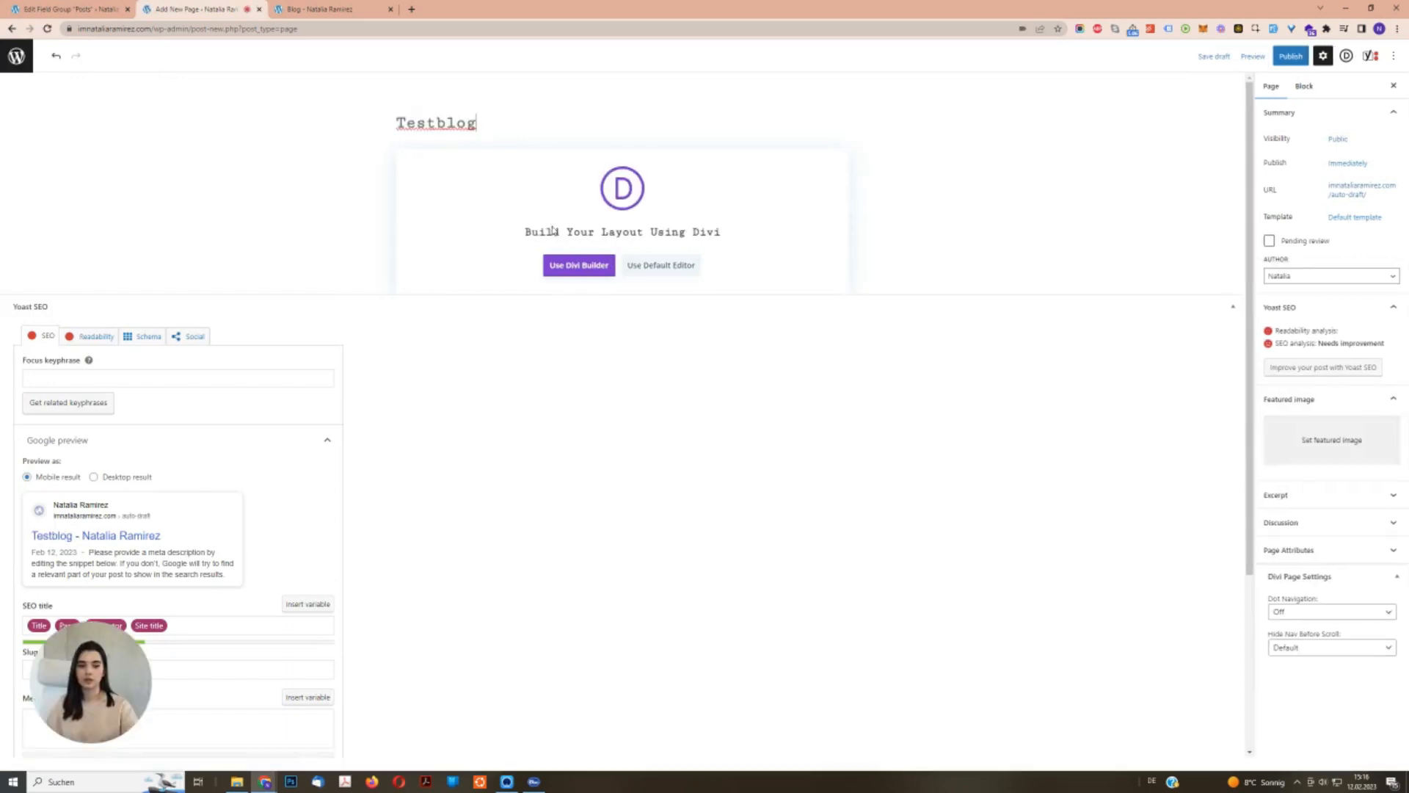
{"action": "left_click", "coordinate": [576, 266]}
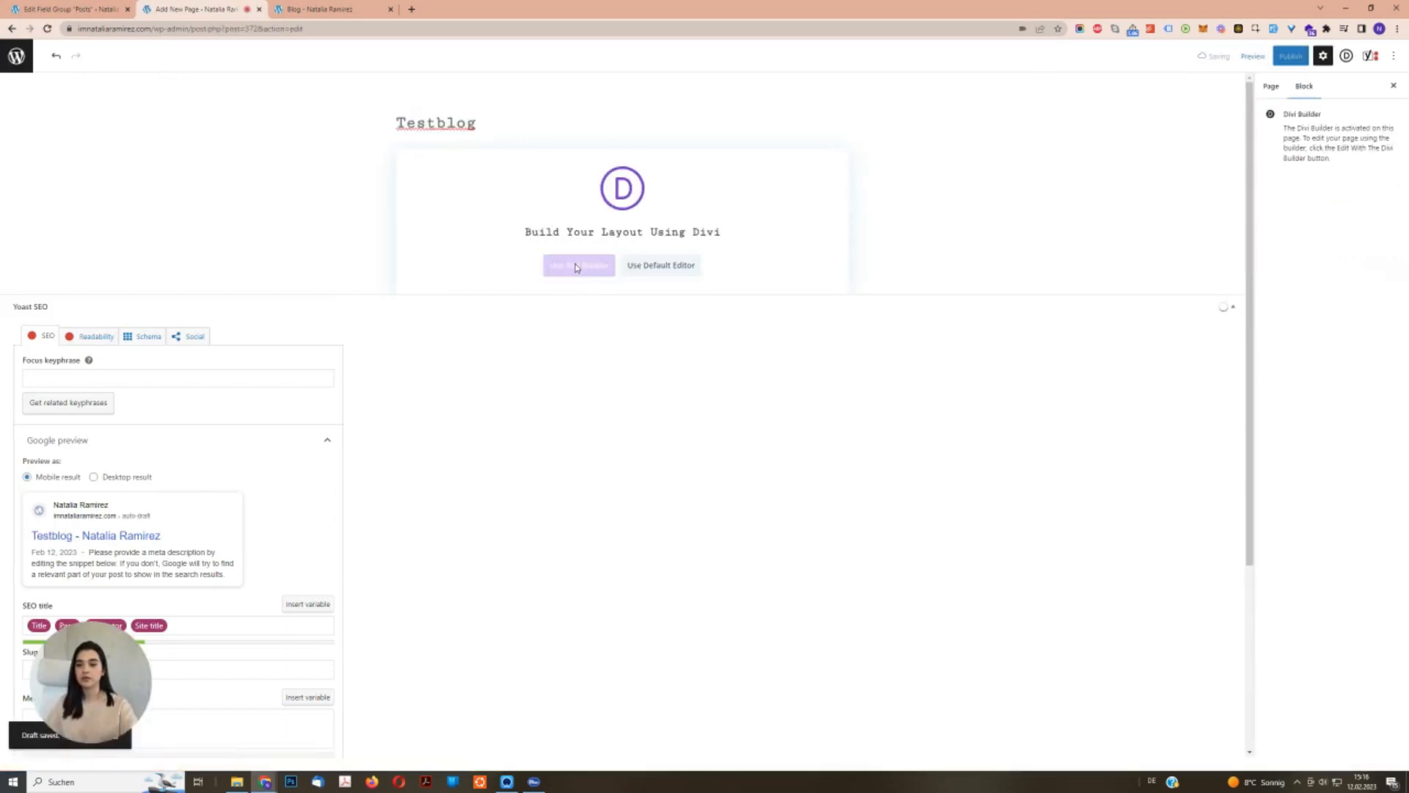
{"action": "left_click", "coordinate": [494, 559]}
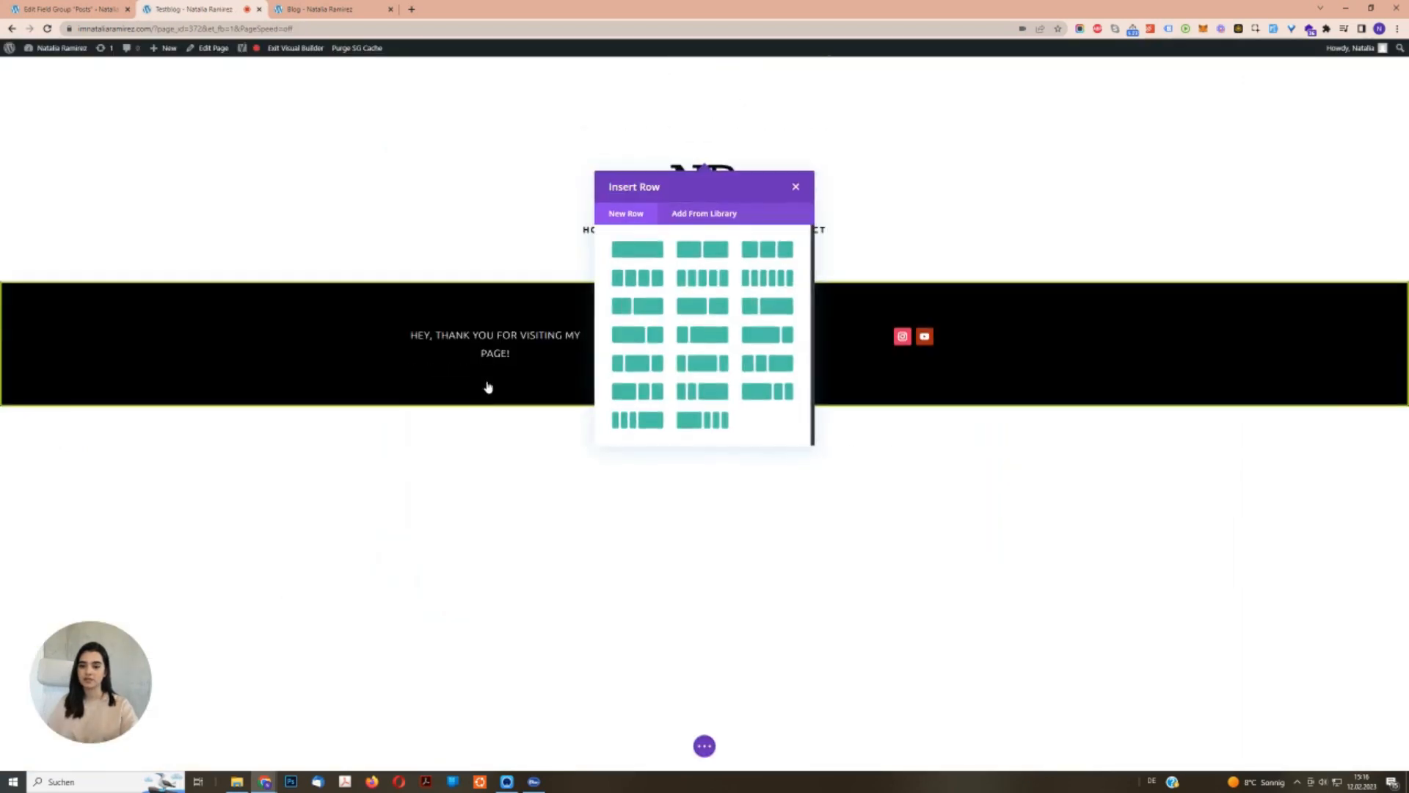
{"action": "left_click", "coordinate": [795, 187]}
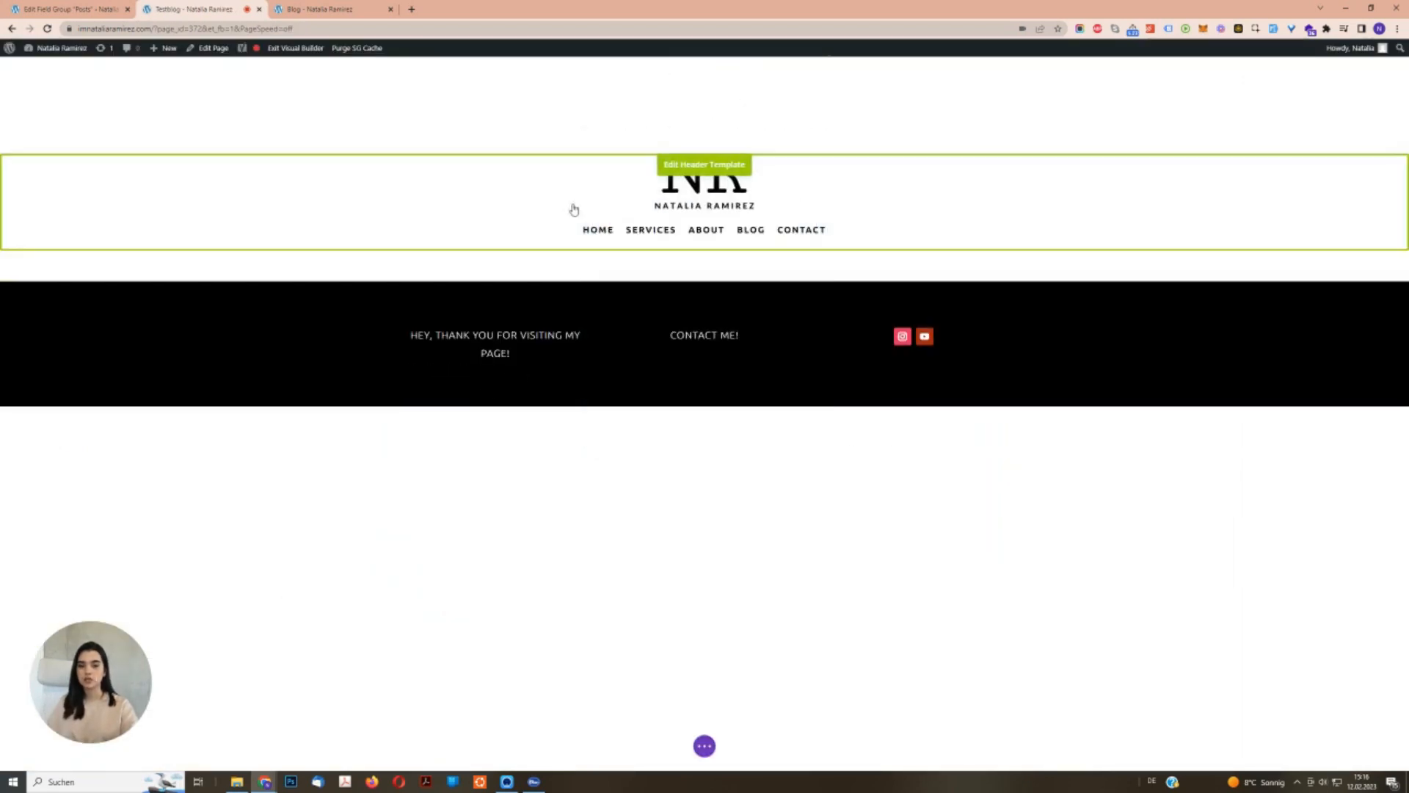
Inspect the existing blog page's HTML to examine its section, row, column and blog module structure.
{"action": "left_click", "coordinate": [345, 9]}
{"action": "right_click", "coordinate": [872, 270]}
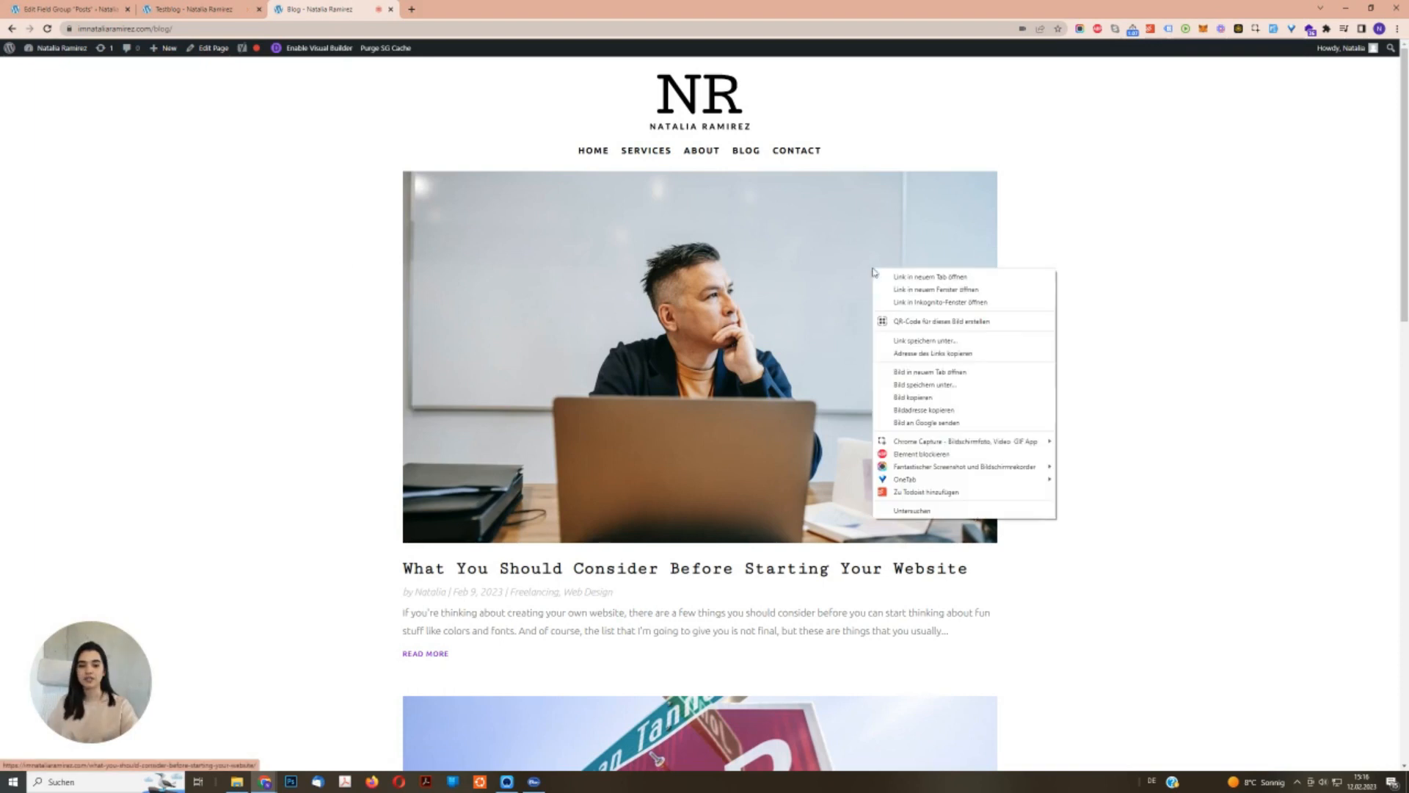
{"action": "left_click", "coordinate": [953, 511]}
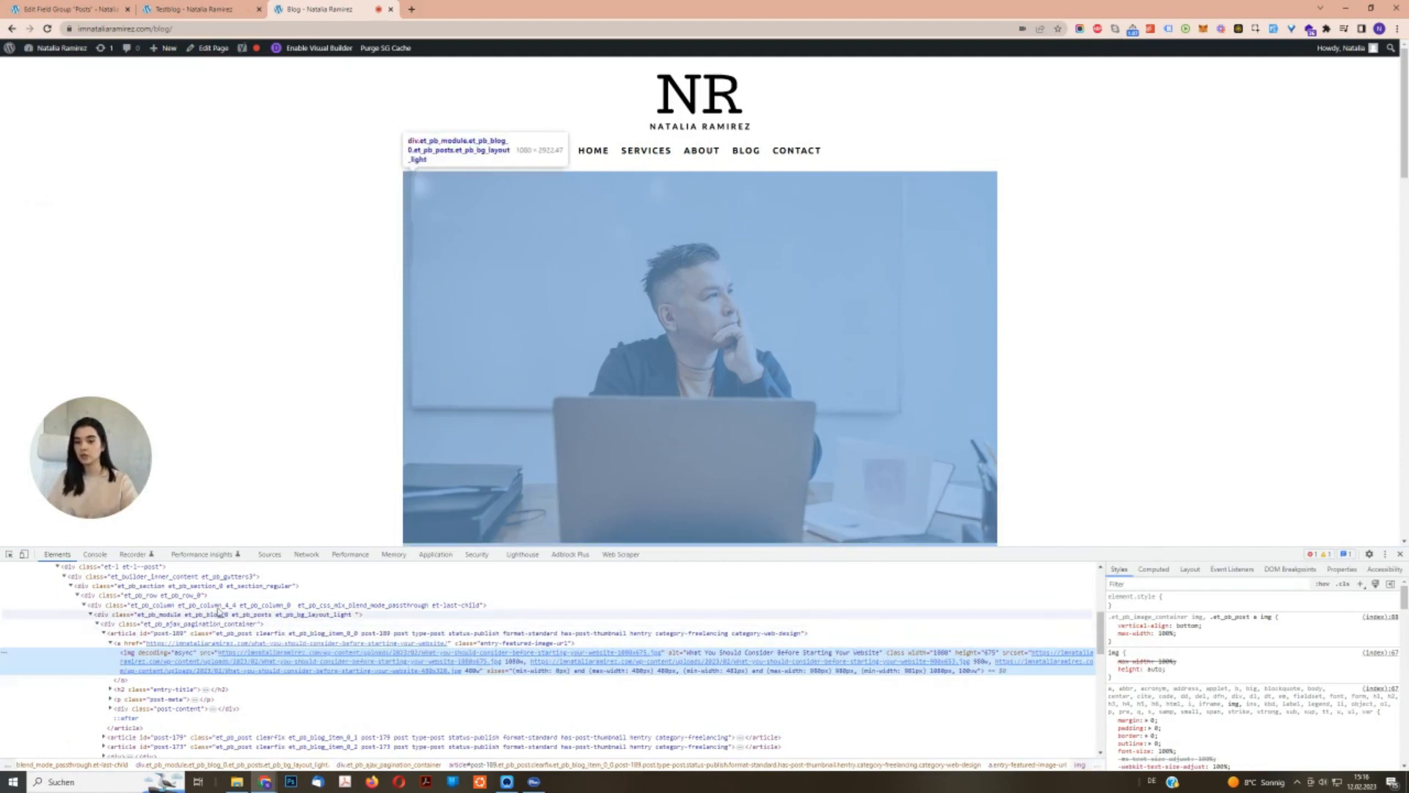
{"action": "left_click", "coordinate": [224, 587]}
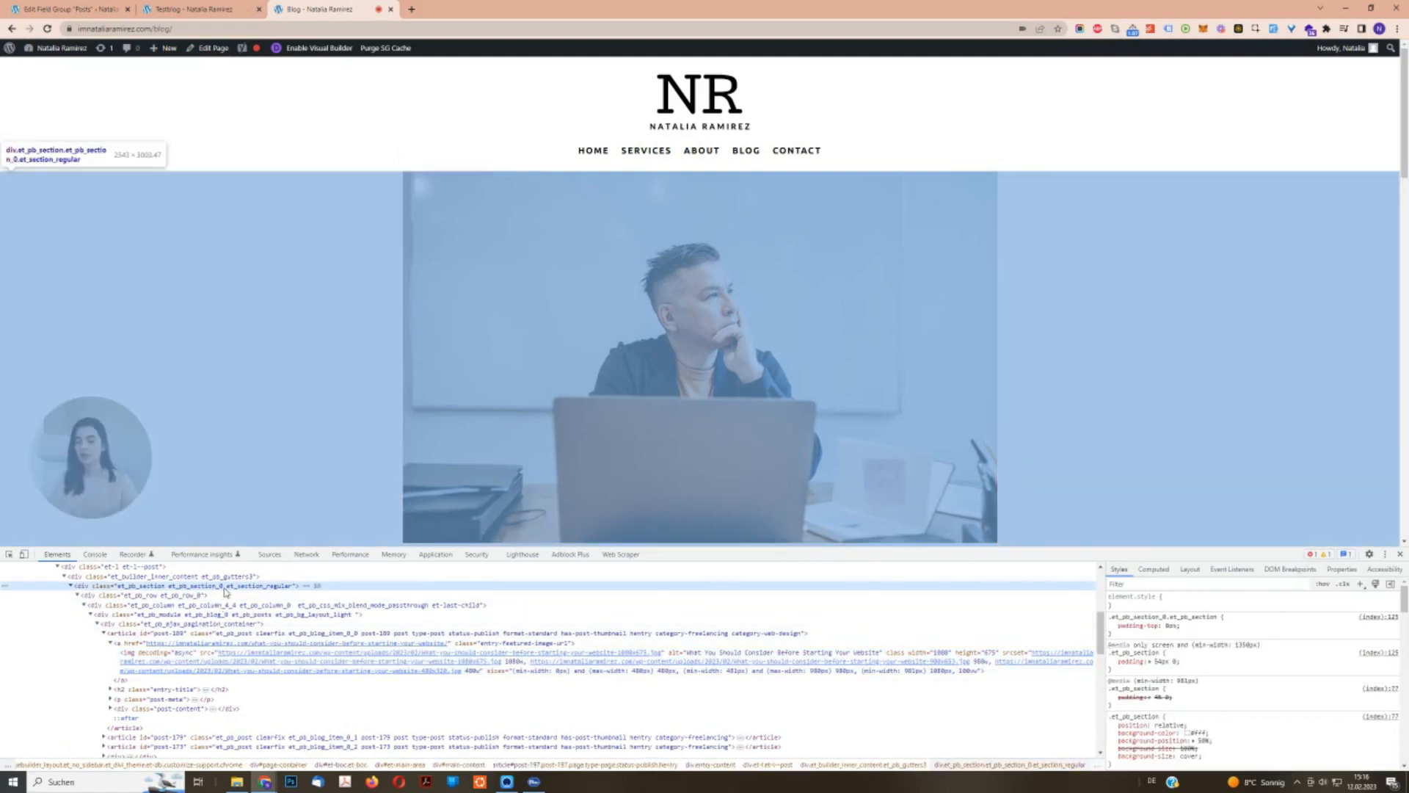
{"action": "left_click", "coordinate": [186, 597]}
{"action": "left_click", "coordinate": [195, 606]}
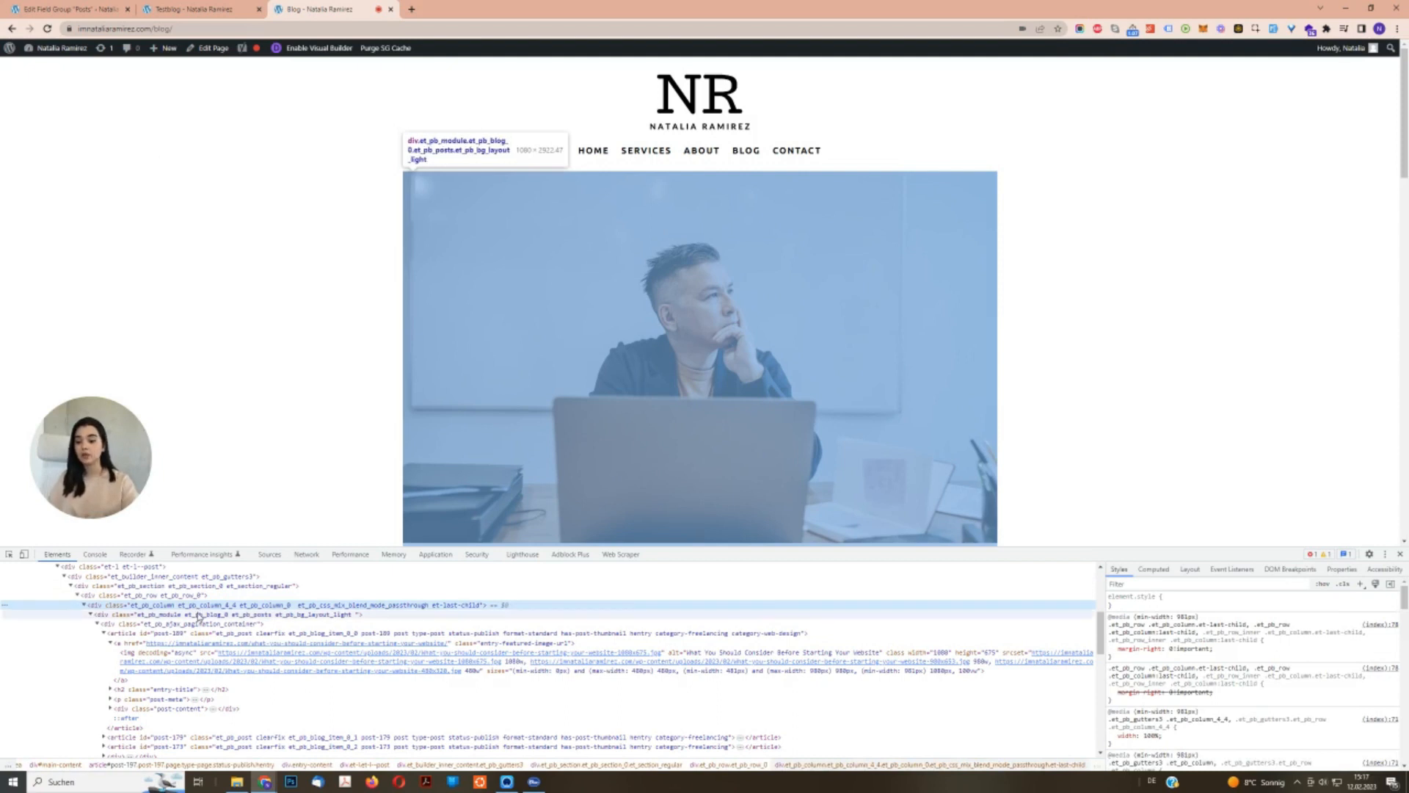
{"action": "left_click", "coordinate": [198, 614]}
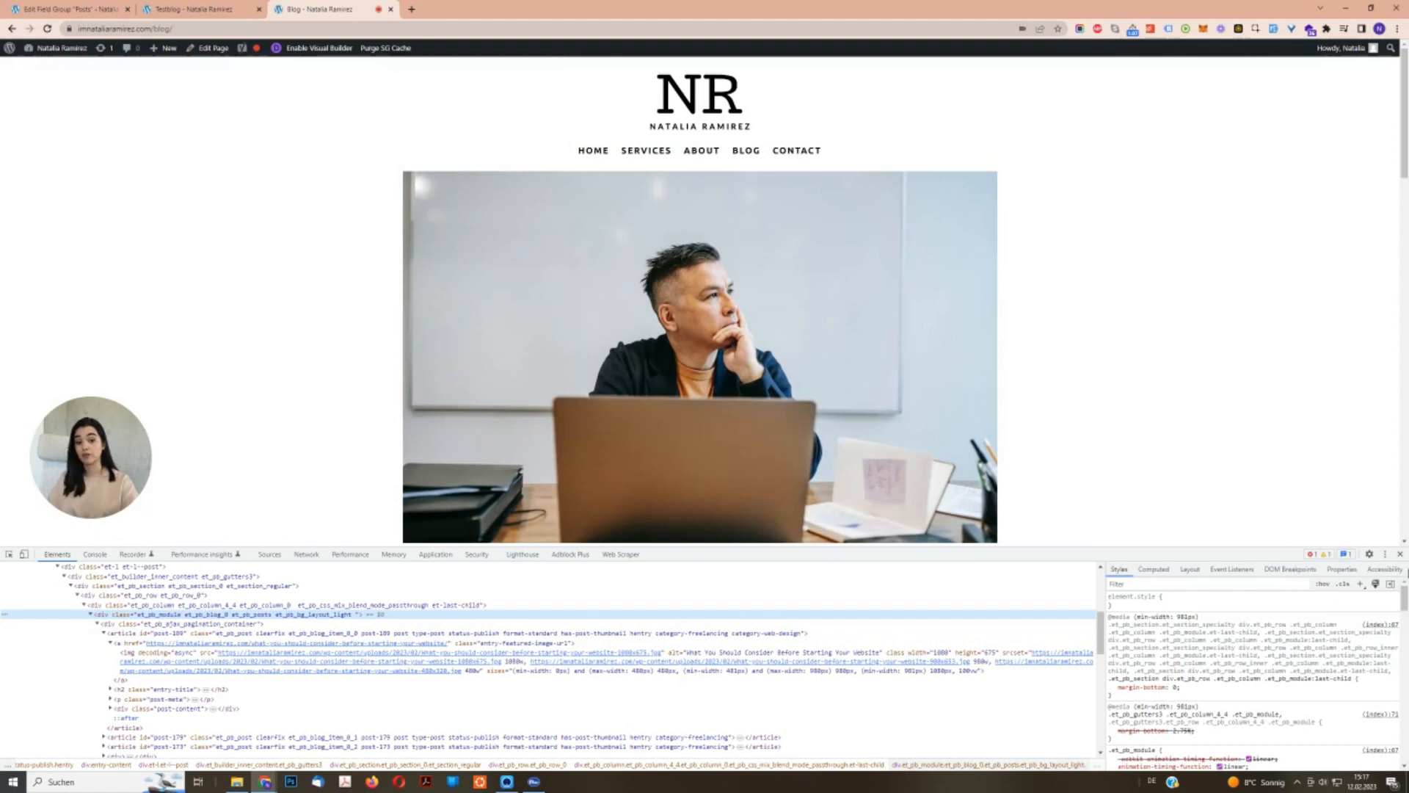
{"action": "left_click", "coordinate": [1399, 554]}
Add a regular section with a single-column row to the Testblog page above the footer.
{"action": "left_click", "coordinate": [195, 8]}
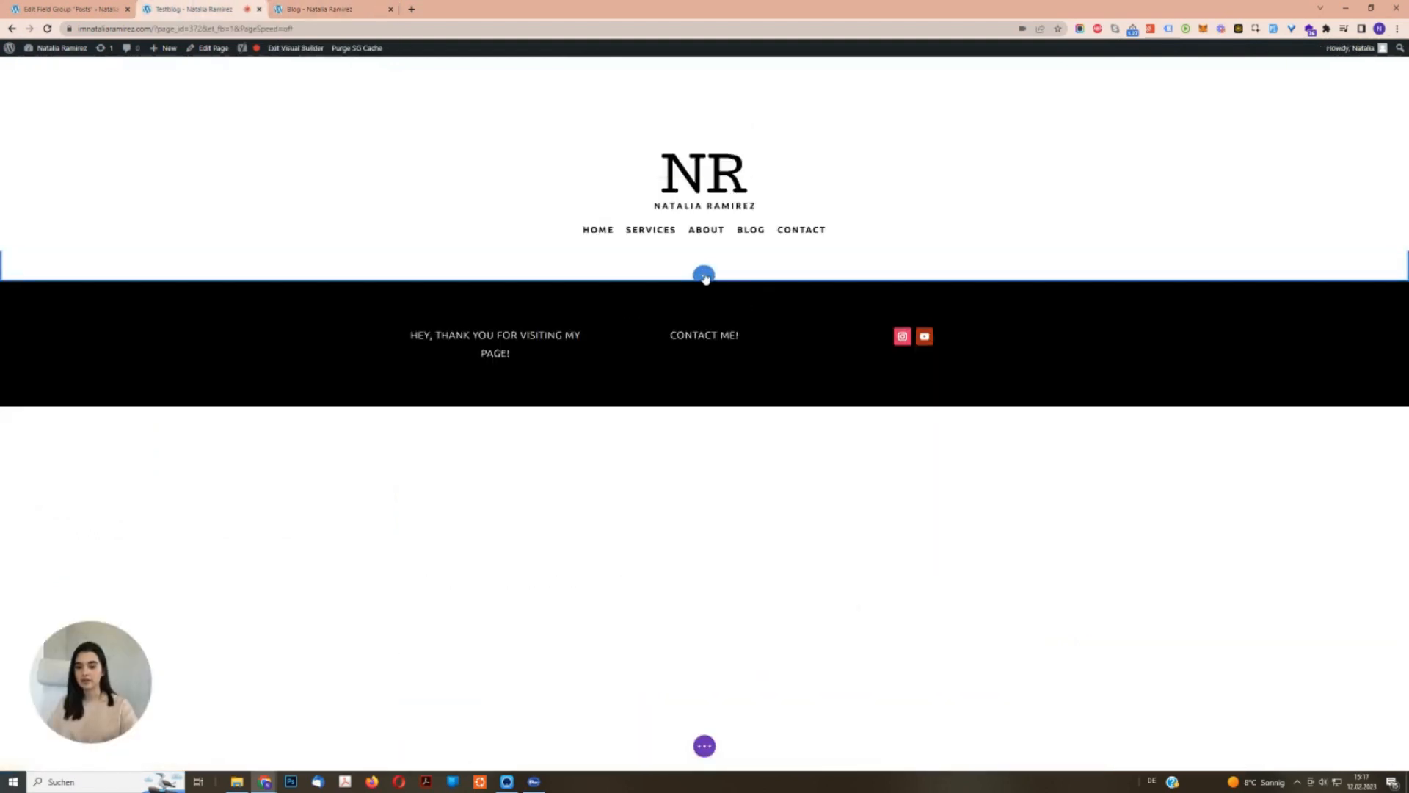
{"action": "left_click", "coordinate": [704, 276]}
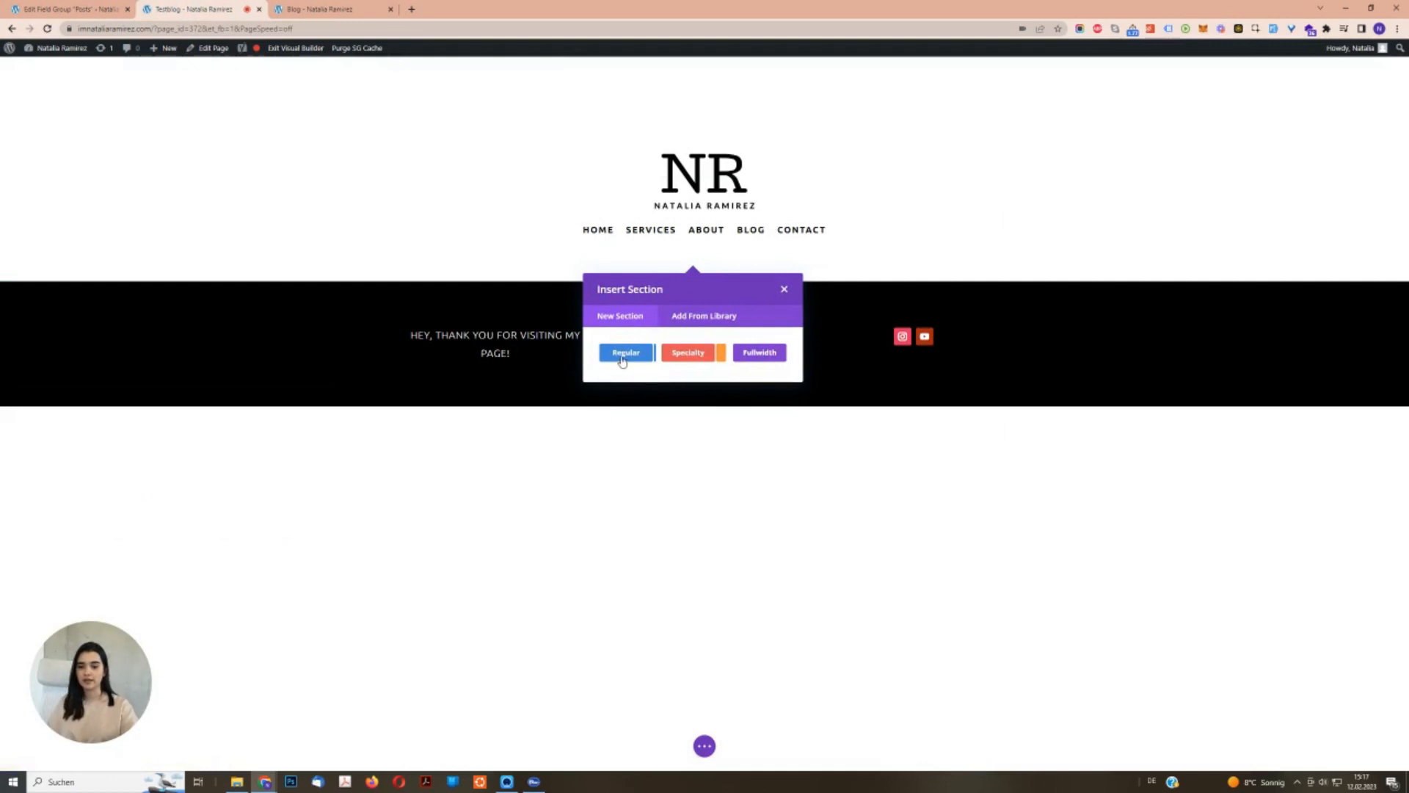
{"action": "left_click", "coordinate": [624, 353]}
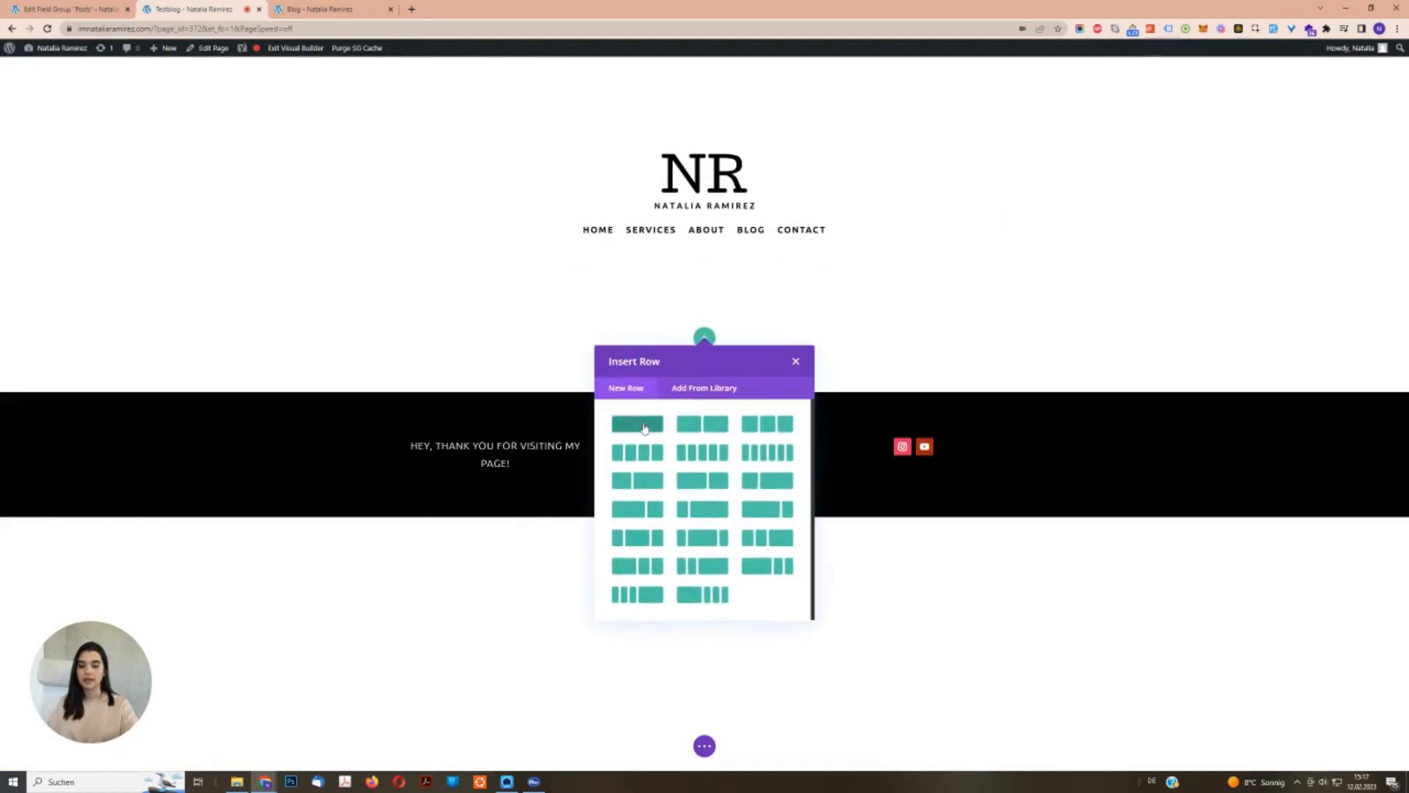
{"action": "left_click", "coordinate": [637, 424]}
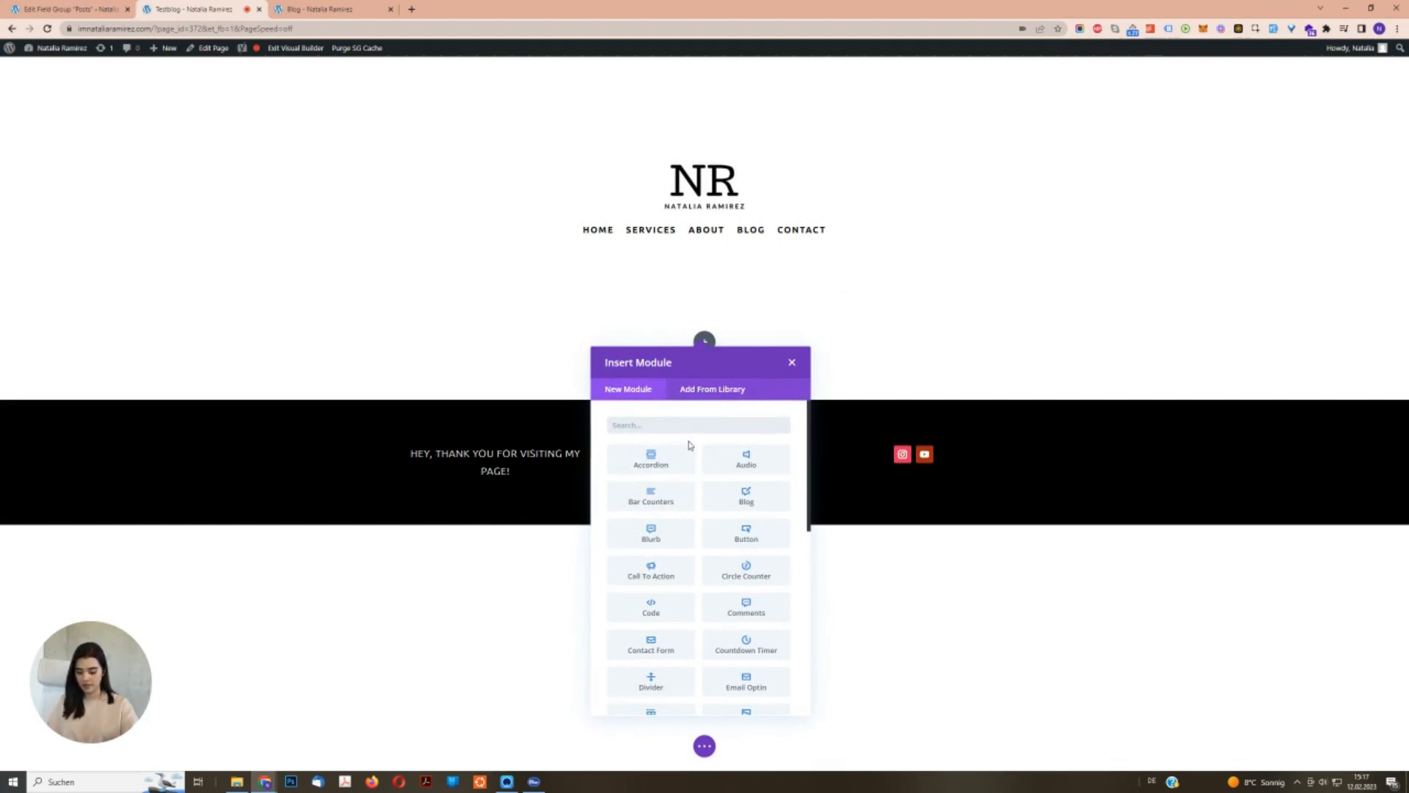
Insert a Blog module into the new row, review the posts on the page and save its default settings.
{"action": "type", "text": "blog"}
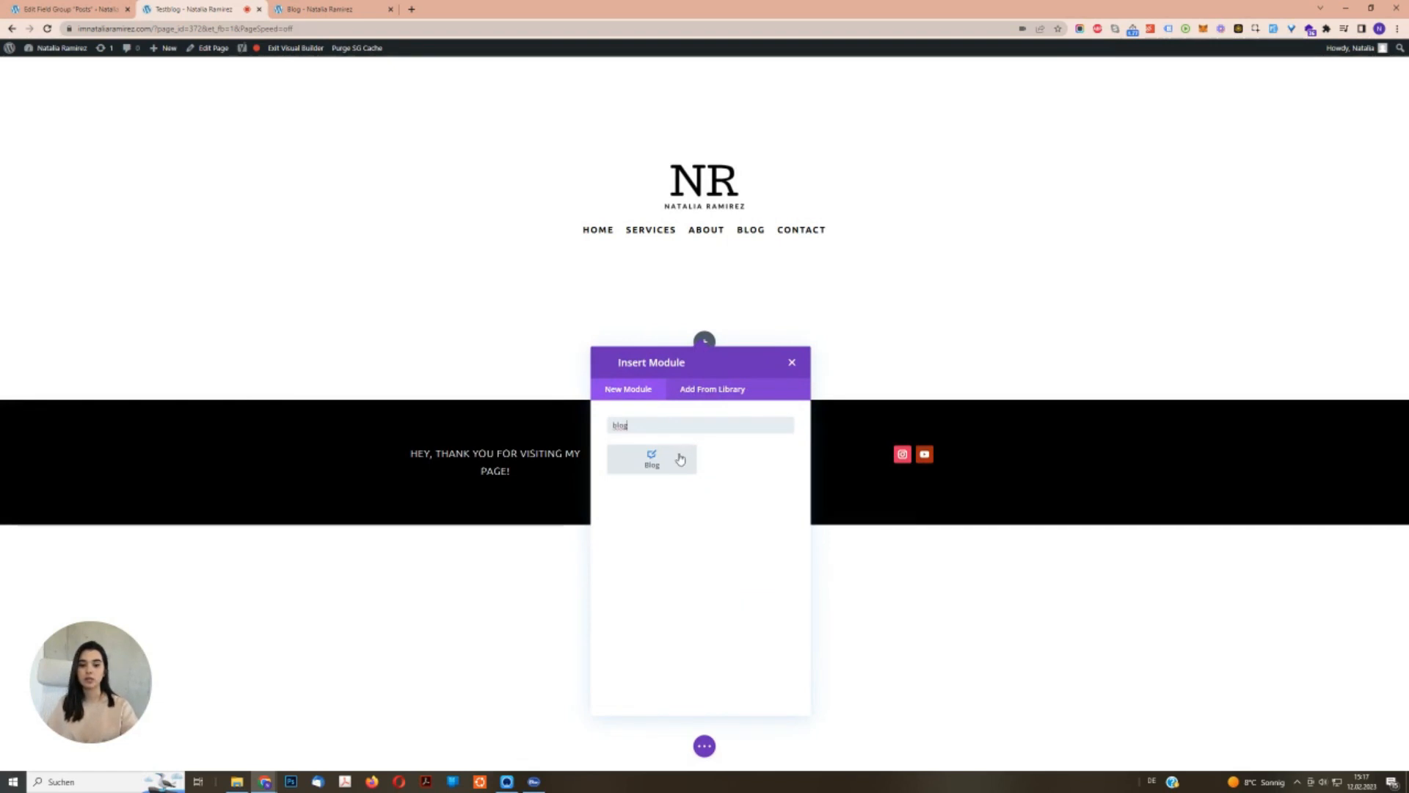
{"action": "left_click", "coordinate": [656, 461]}
{"action": "scroll", "coordinate": [935, 485], "scroll_direction": "down", "scroll_amount": 1}
{"action": "scroll", "coordinate": [935, 489], "scroll_direction": "down", "scroll_amount": 12}
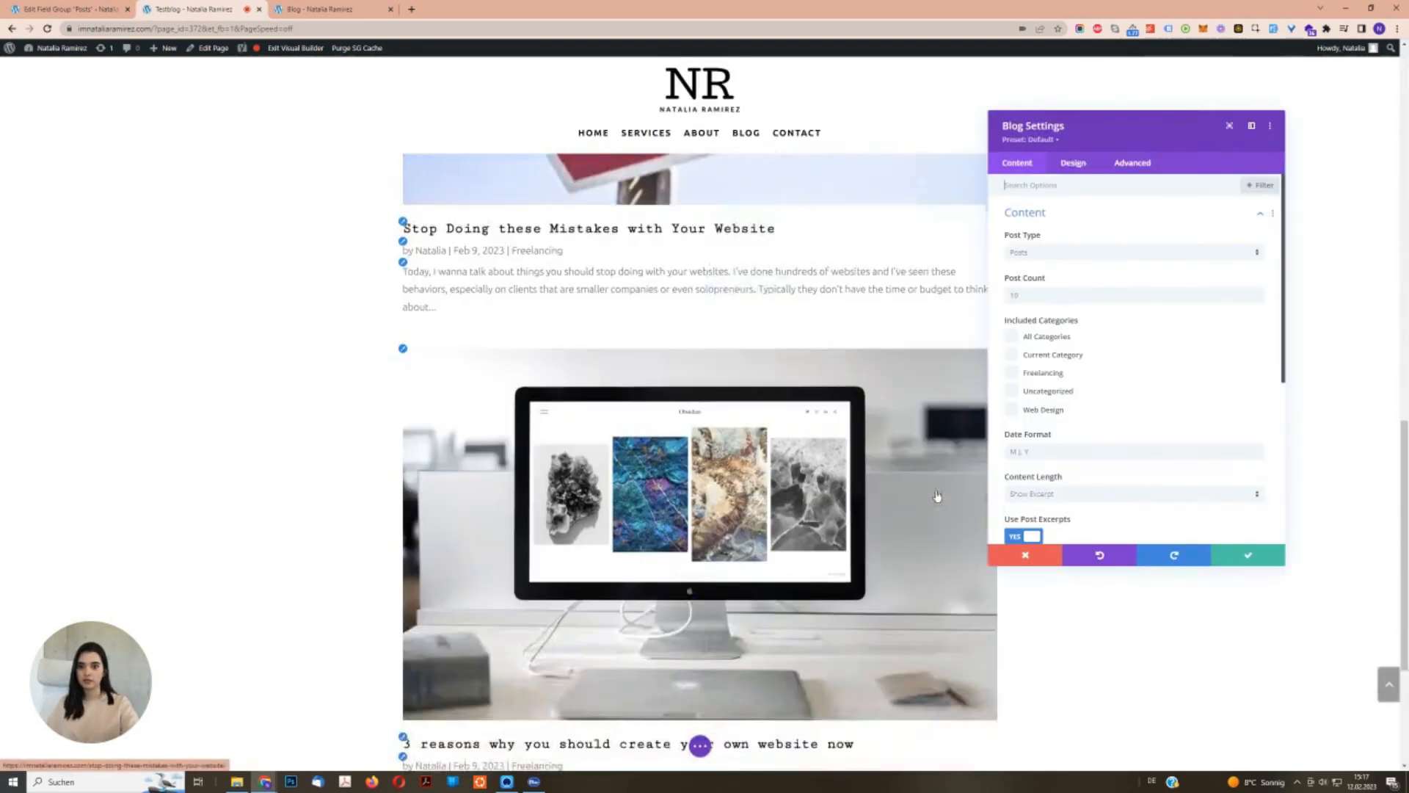
{"action": "scroll", "coordinate": [936, 490], "scroll_direction": "up", "scroll_amount": 10}
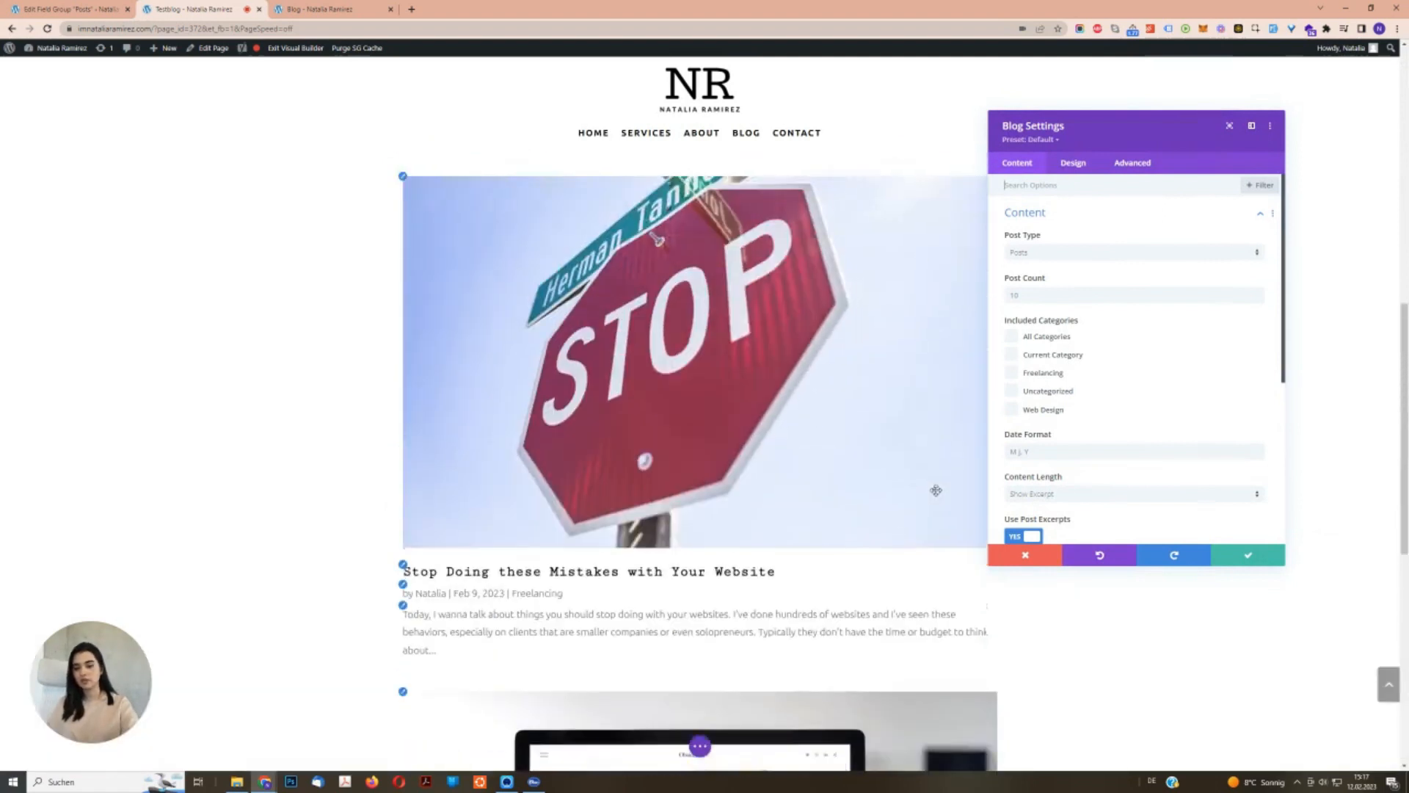
{"action": "scroll", "coordinate": [937, 496], "scroll_direction": "up", "scroll_amount": 4}
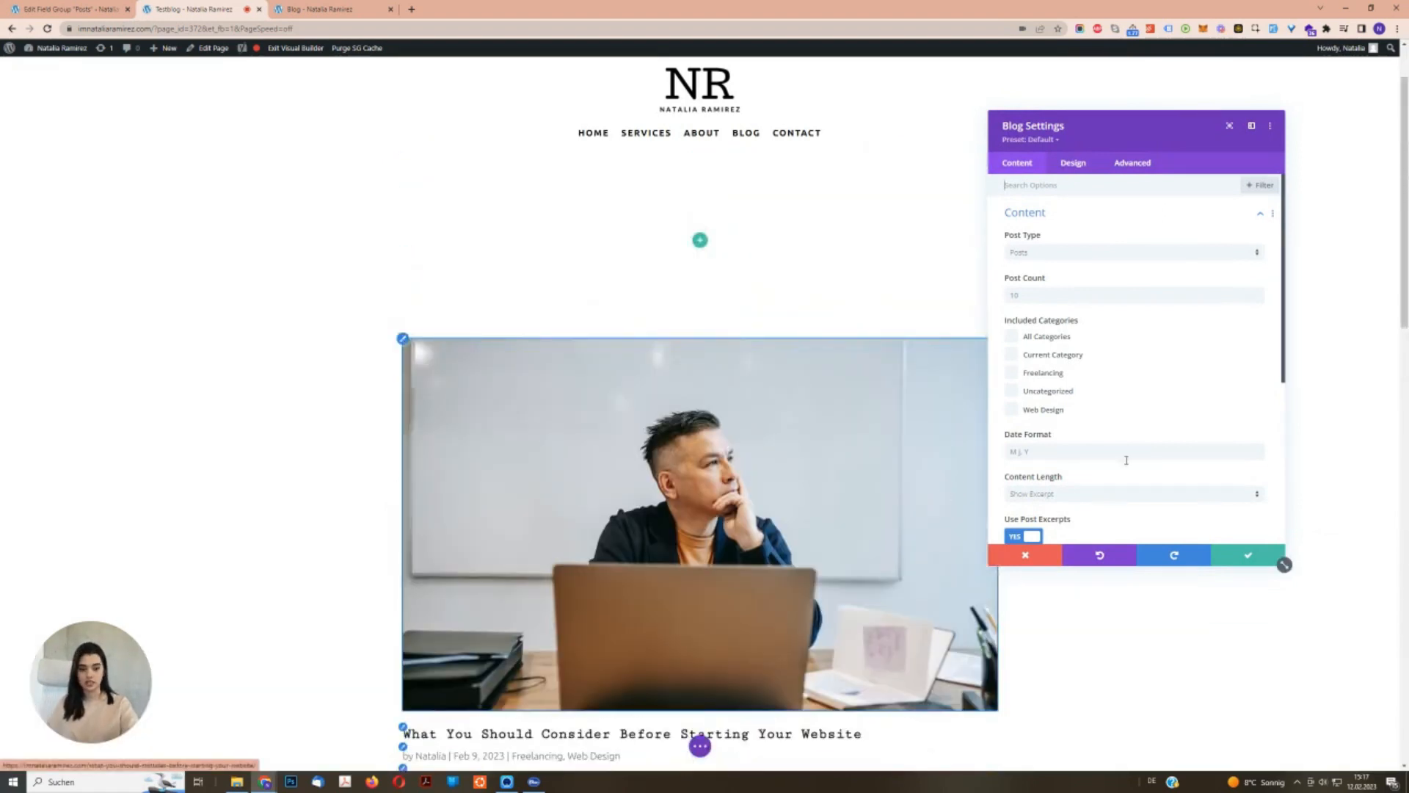
{"action": "left_click", "coordinate": [1255, 556]}
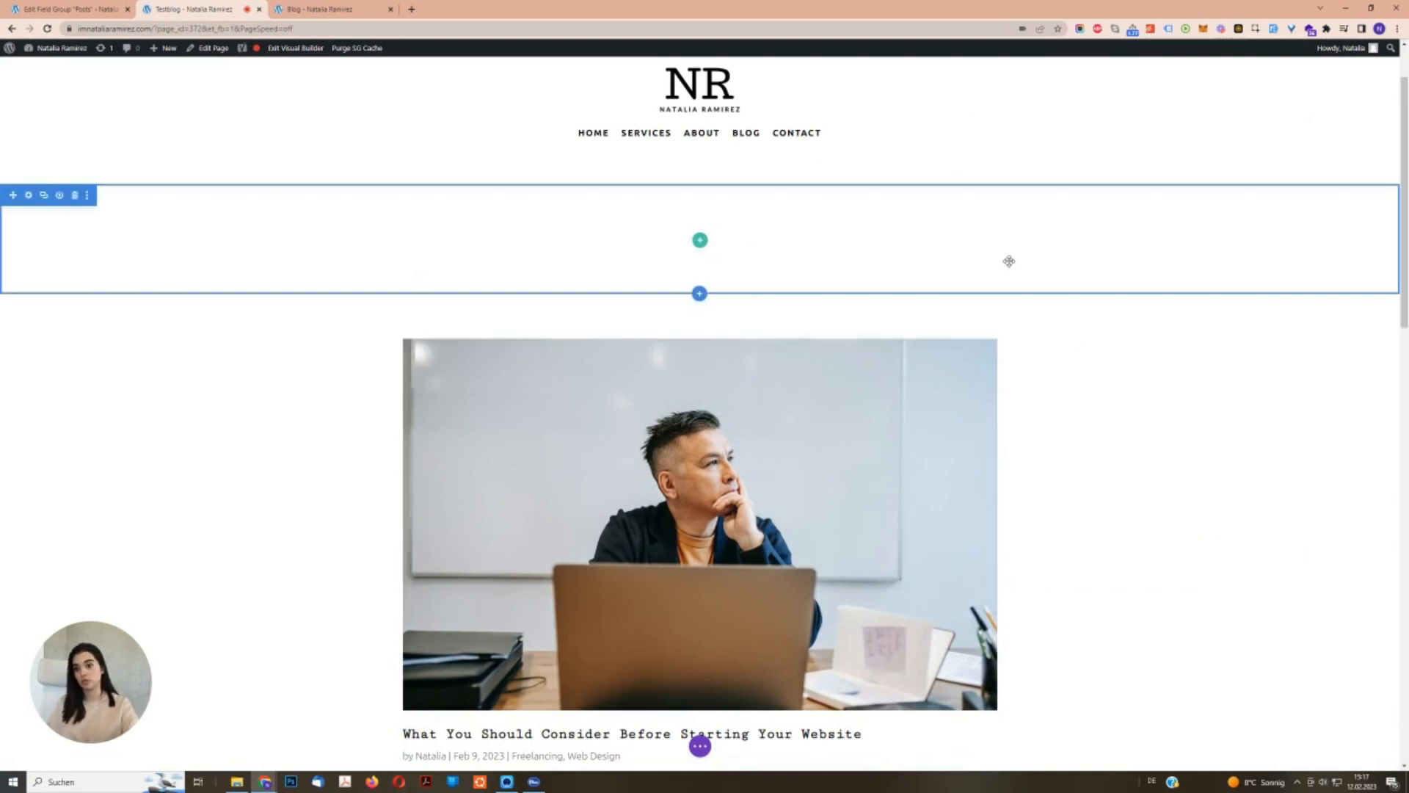
Delete the empty section above the blog and set the blog section's top padding to 0px.
{"action": "left_click", "coordinate": [76, 196]}
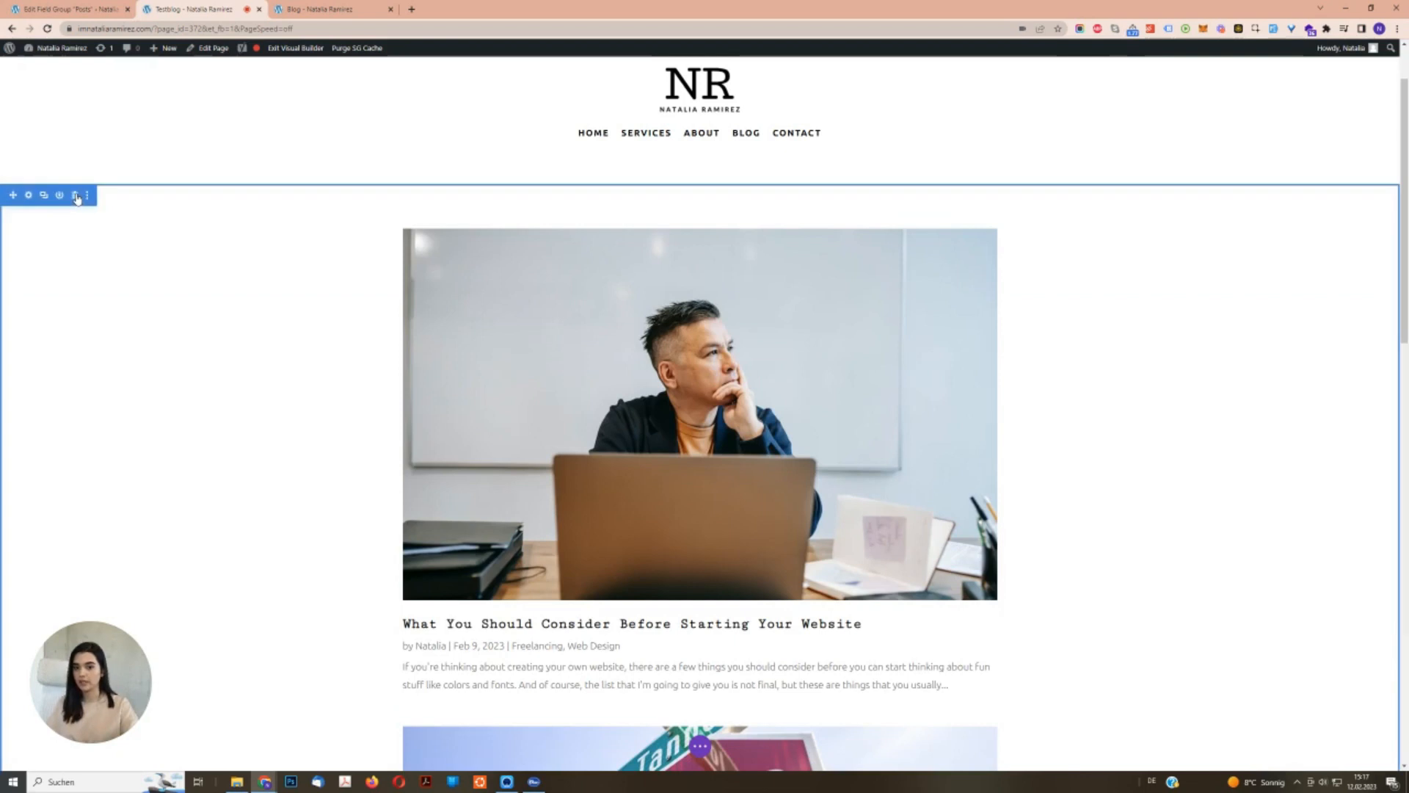
{"action": "left_click", "coordinate": [28, 196]}
{"action": "left_click", "coordinate": [1072, 162]}
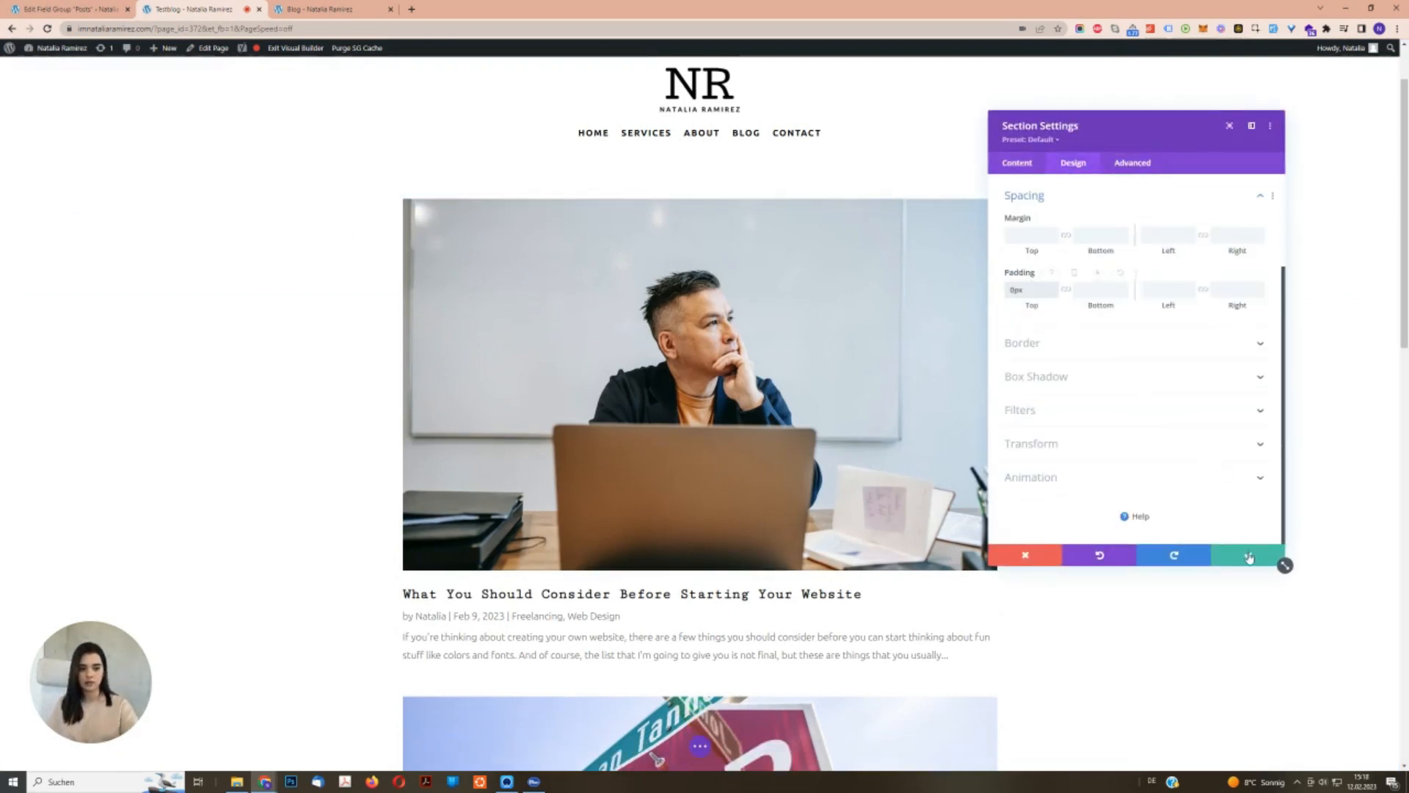
{"action": "left_click", "coordinate": [1248, 558]}
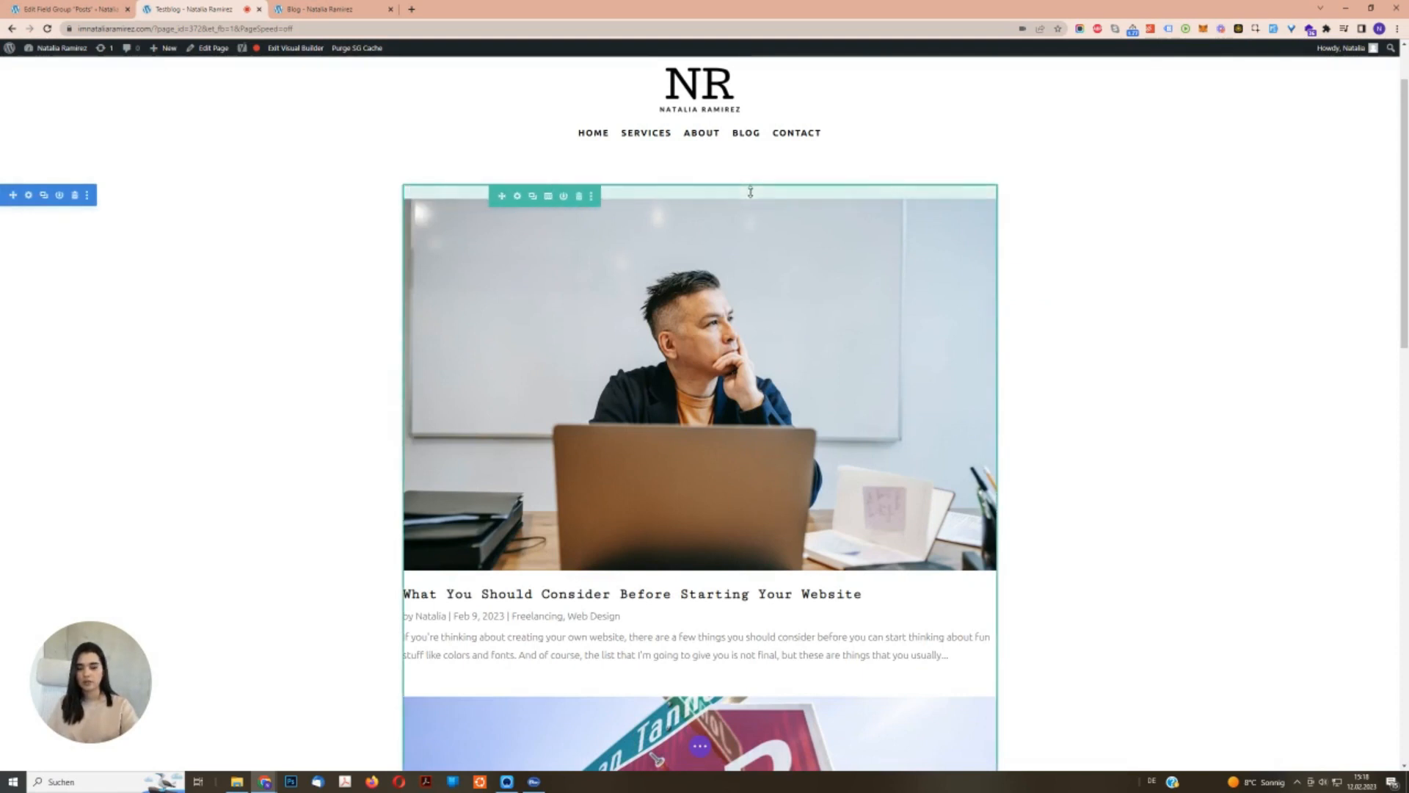
Set the top padding of the row containing the Blog module to 0px and save the row settings.
{"action": "left_click", "coordinate": [517, 196]}
{"action": "left_click", "coordinate": [1075, 162]}
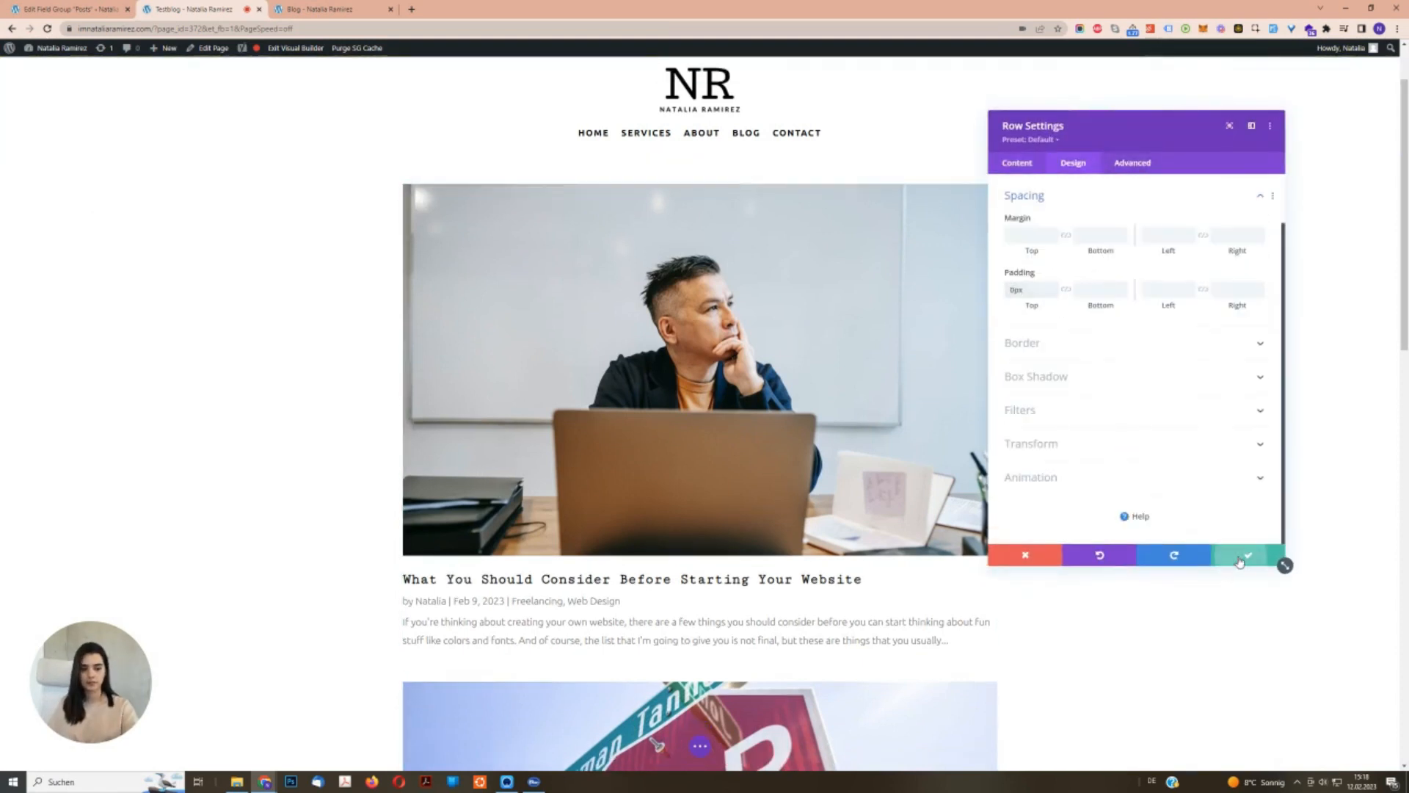
{"action": "left_click", "coordinate": [1248, 556]}
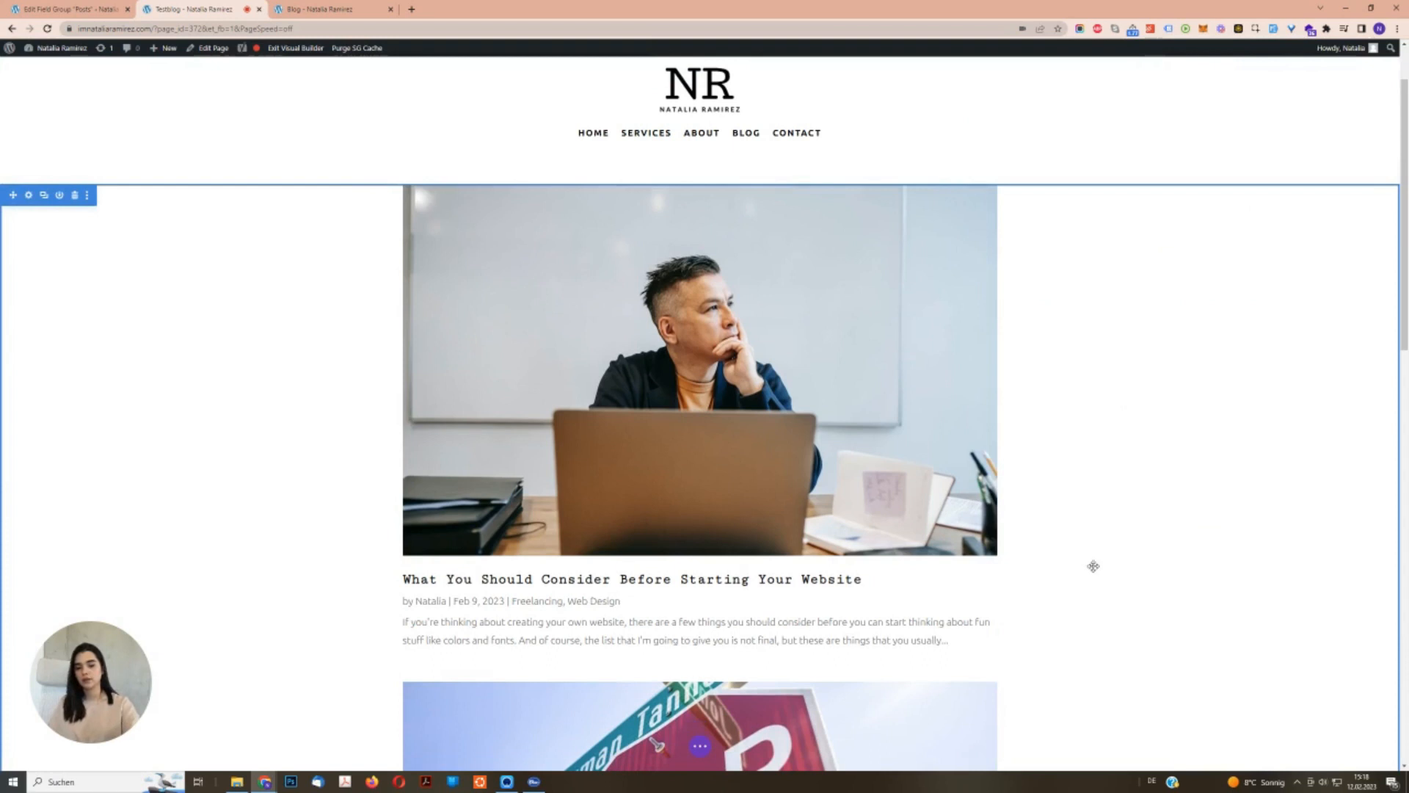
Compare the Testblog page with the existing Blog page, checking the title, meta text and read more link styling.
{"action": "left_click", "coordinate": [308, 7]}
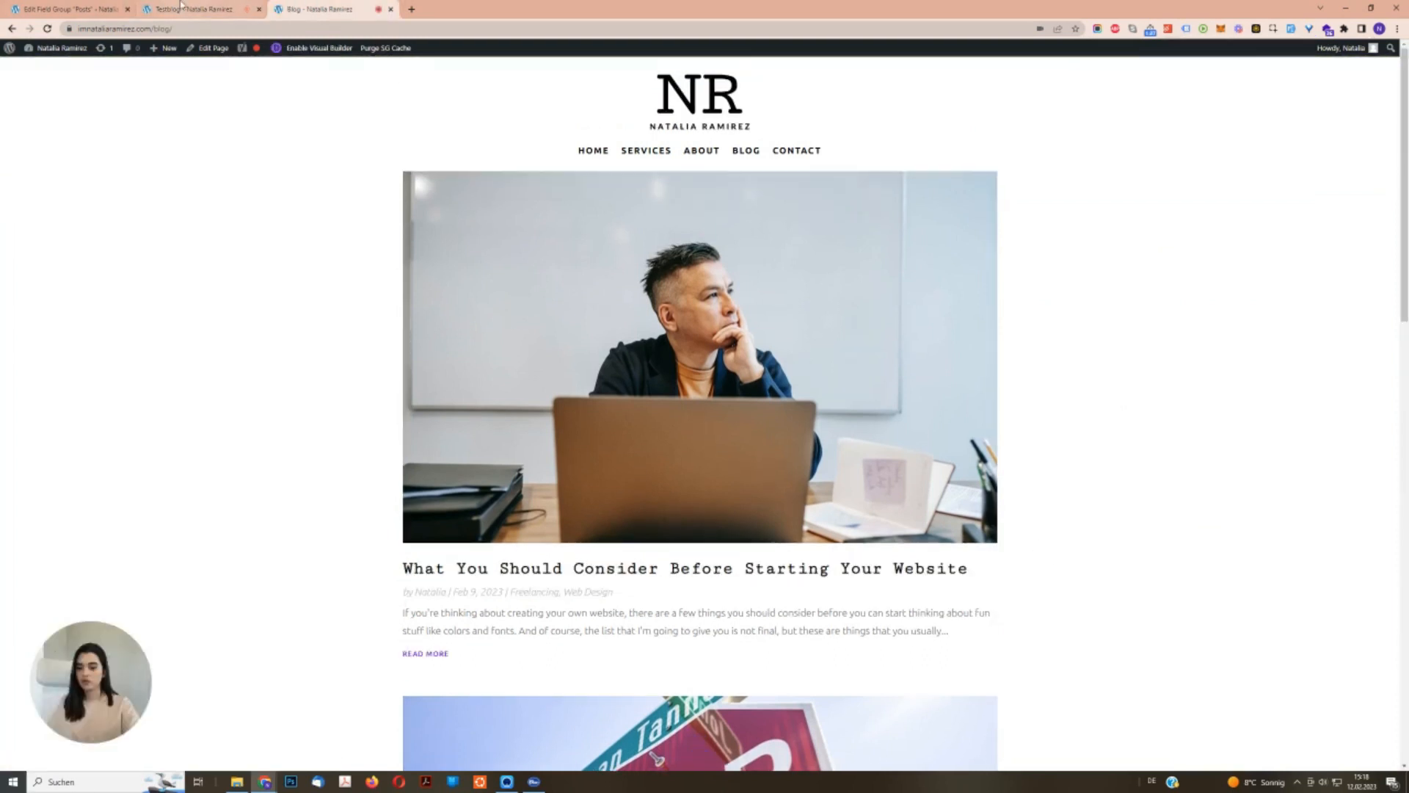
{"action": "left_click", "coordinate": [180, 7]}
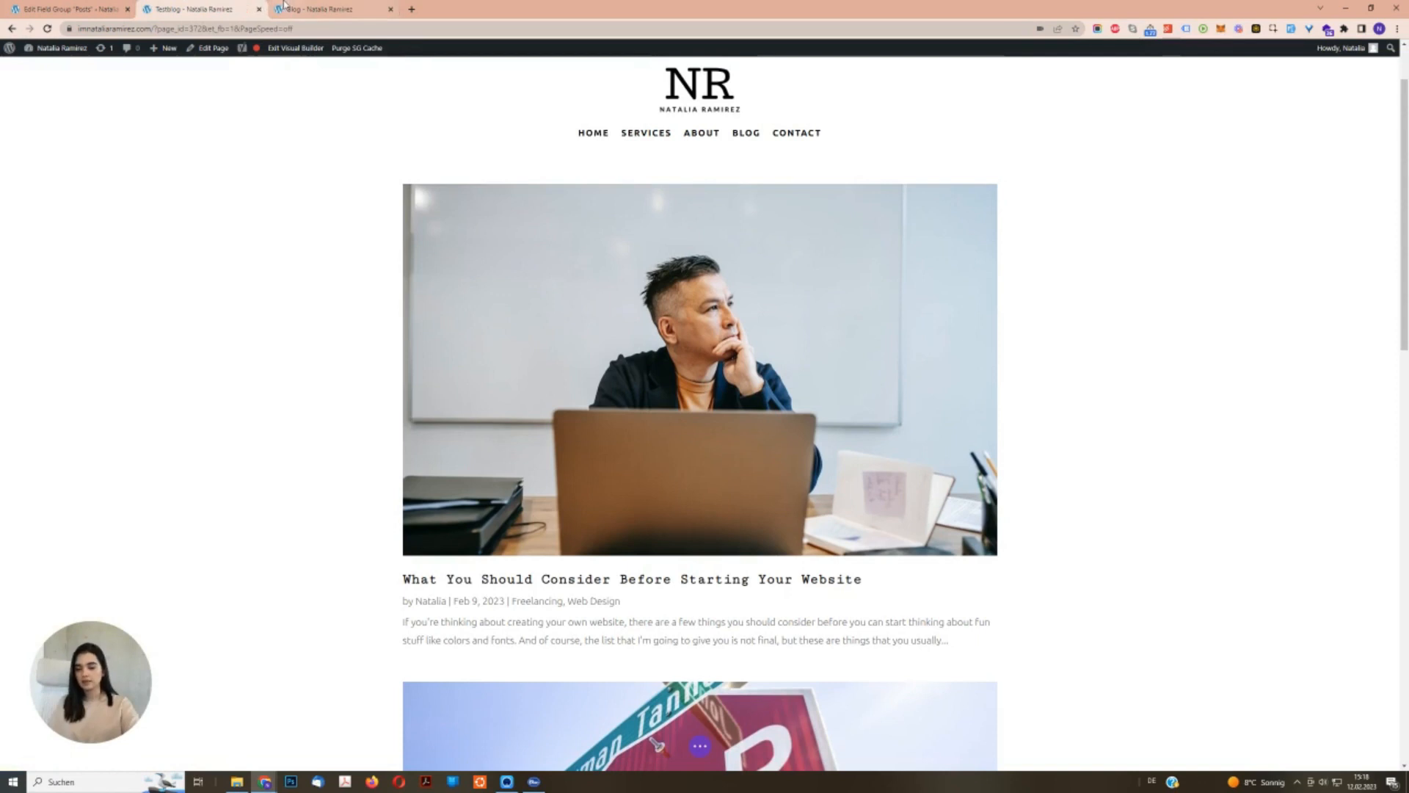
{"action": "left_click", "coordinate": [284, 6]}
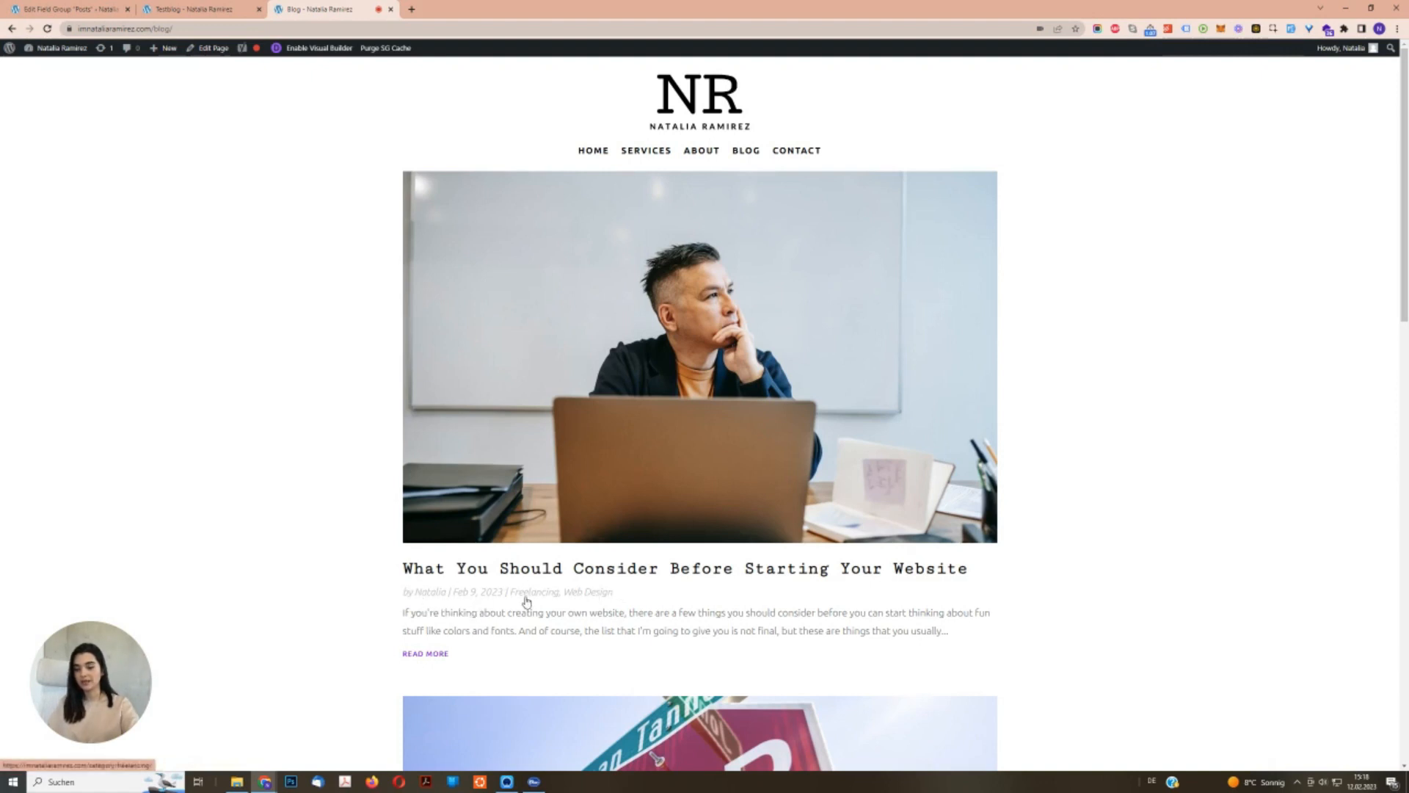
{"action": "key", "text": "ctrl+shift+Tab"}
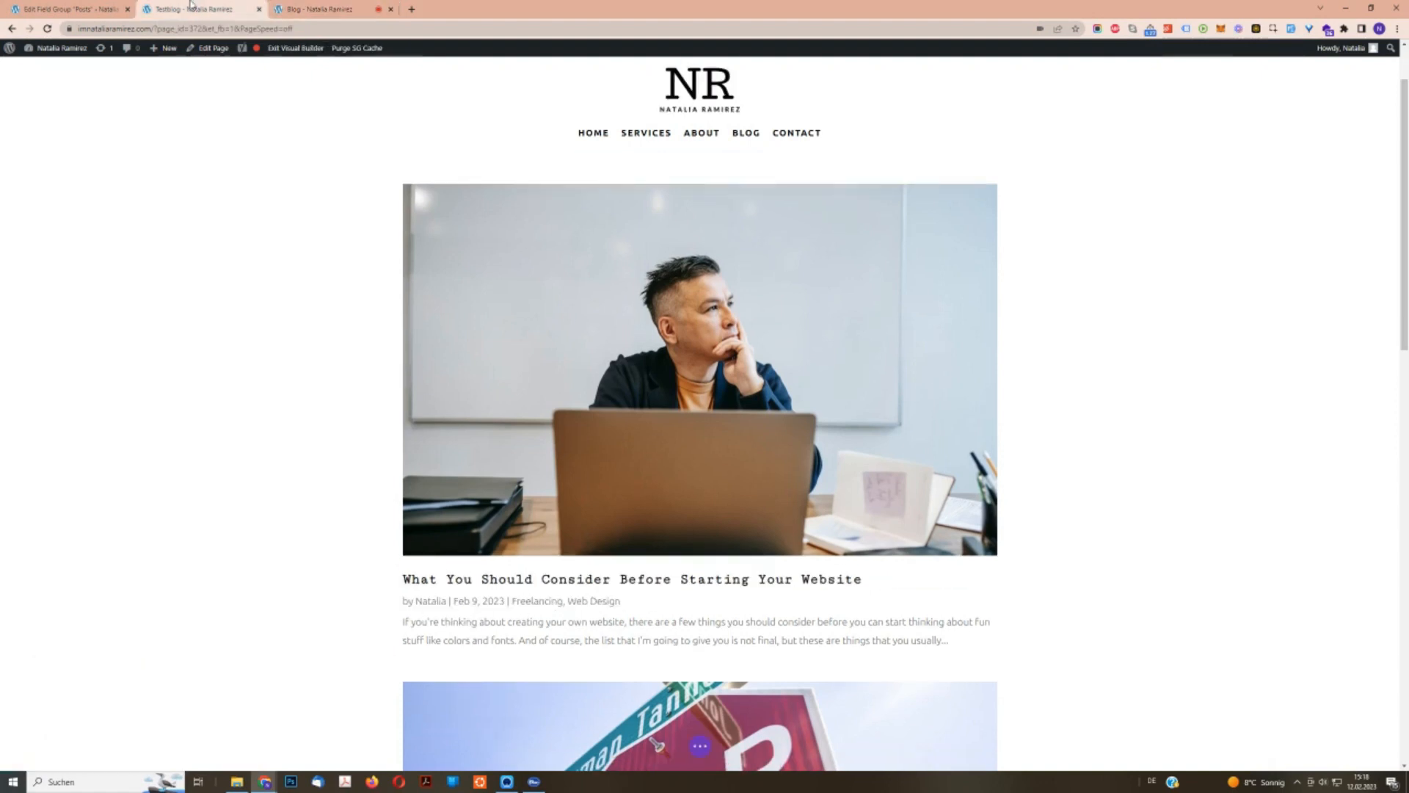
Make the Blog module's meta text italic and light grey, and save the module settings.
{"action": "left_click", "coordinate": [680, 212]}
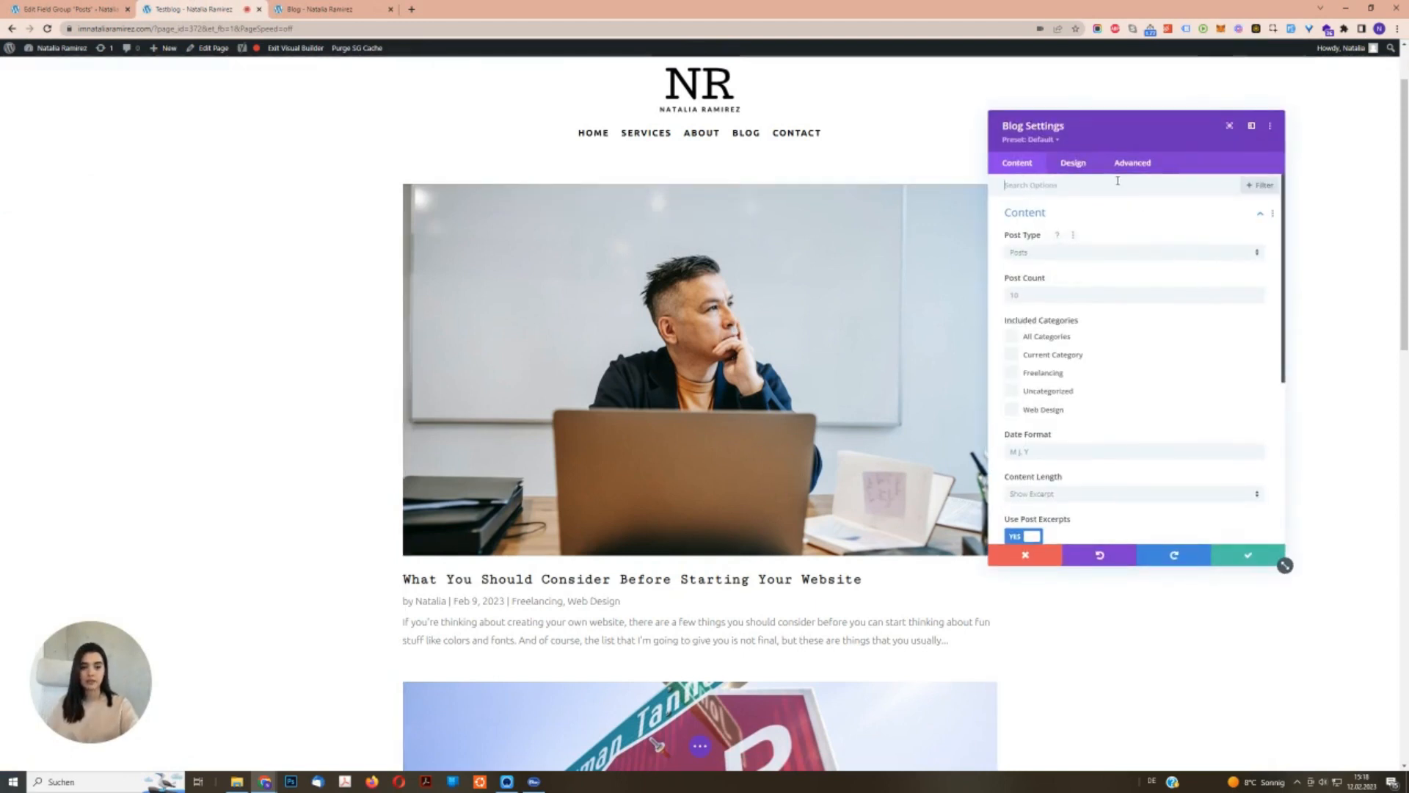
{"action": "left_click", "coordinate": [1074, 164]}
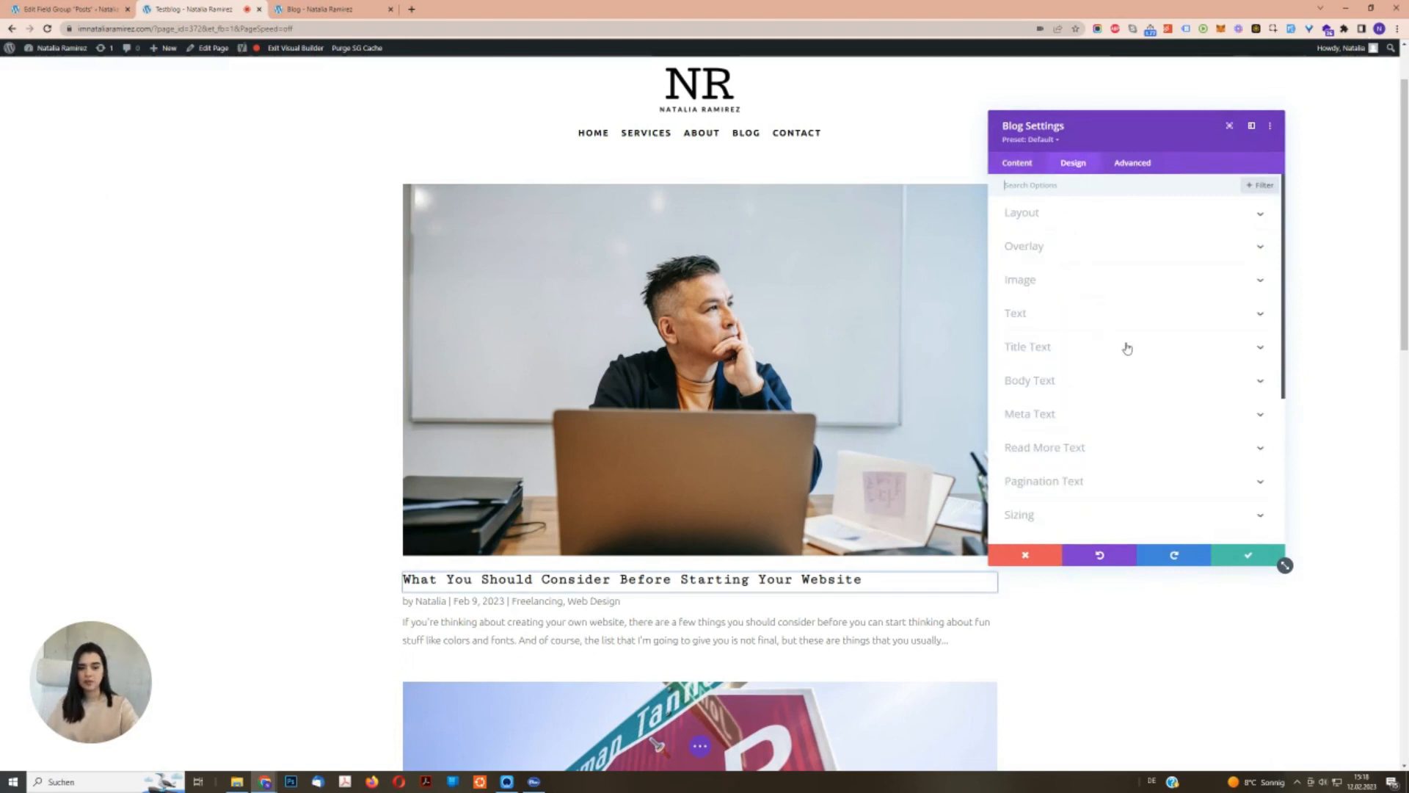
{"action": "scroll", "coordinate": [1153, 366], "scroll_direction": "down", "scroll_amount": 1}
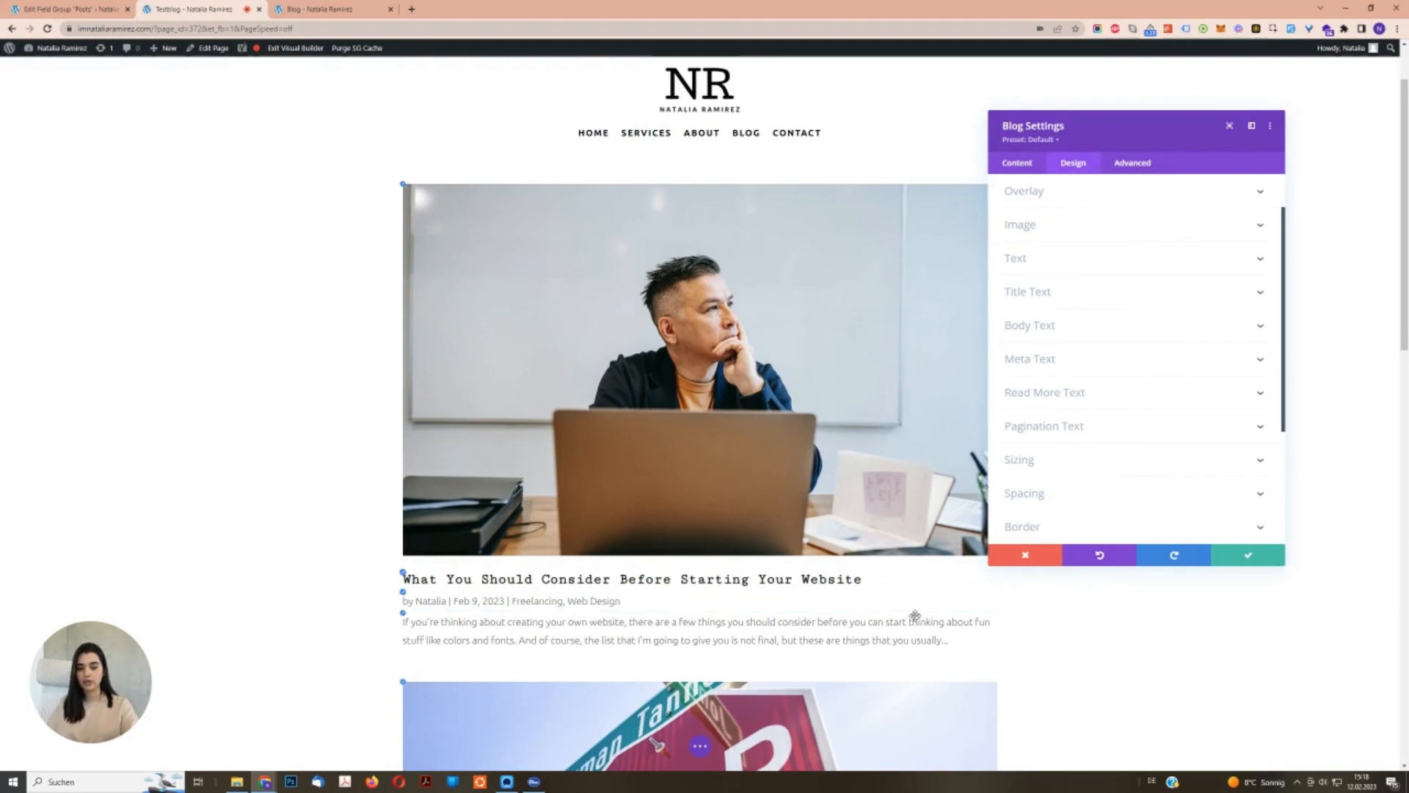
{"action": "left_click", "coordinate": [1055, 358]}
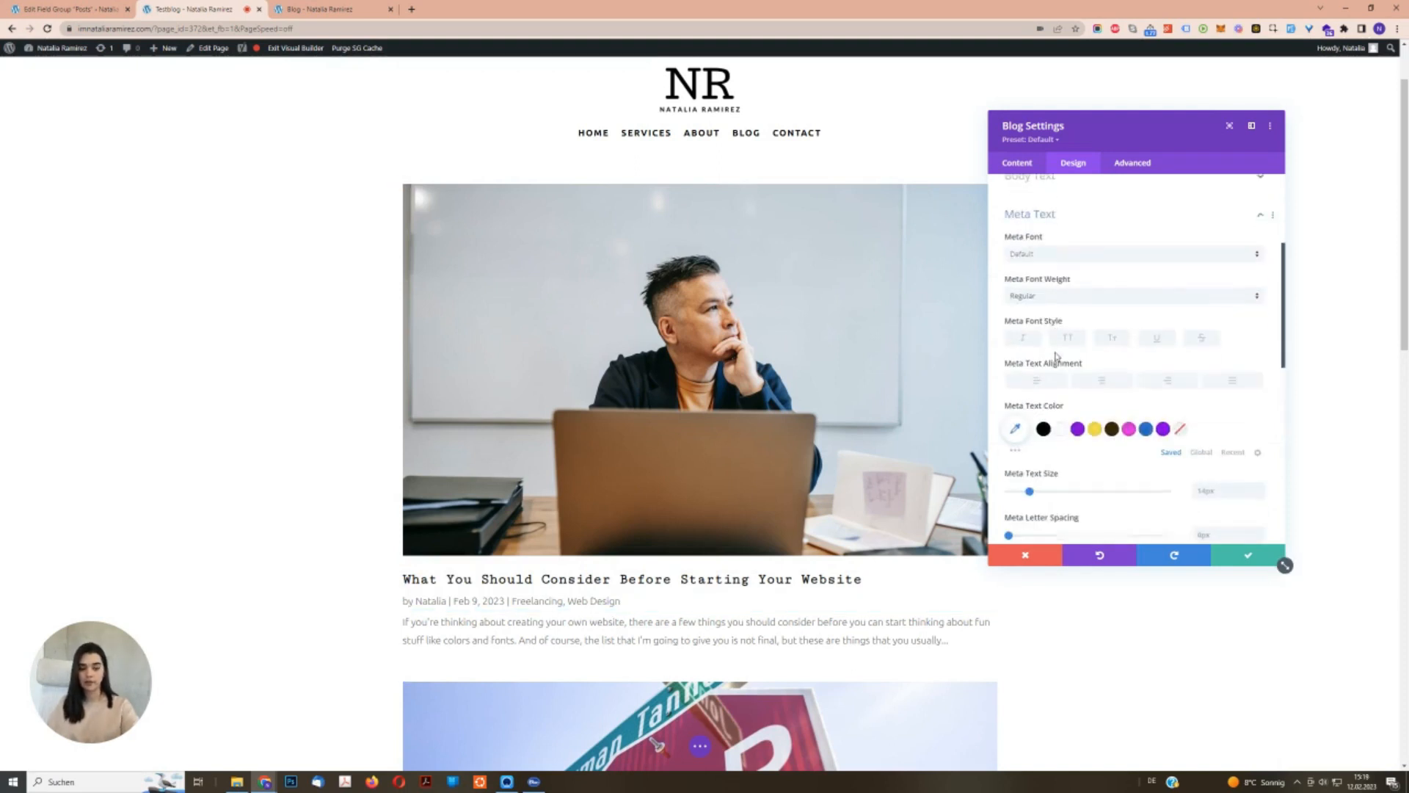
{"action": "left_click", "coordinate": [1027, 315]}
{"action": "scroll", "coordinate": [1027, 315], "scroll_direction": "down", "scroll_amount": 1}
{"action": "left_click", "coordinate": [1042, 351]}
{"action": "left_click", "coordinate": [1016, 351]}
{"action": "left_click", "coordinate": [1036, 384]}
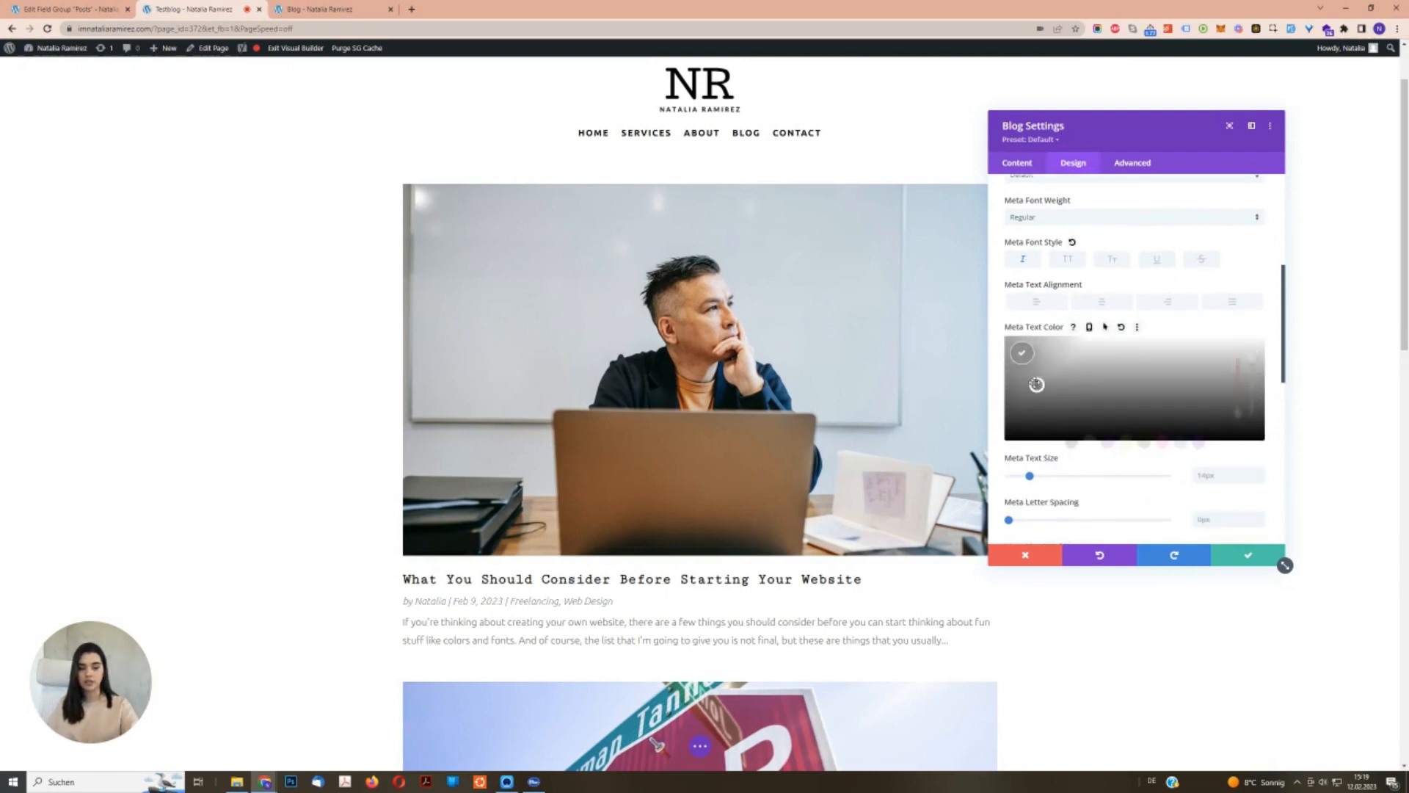
{"action": "left_click_drag", "start_coordinate": [1035, 383], "coordinate": [1024, 360]}
{"action": "left_click", "coordinate": [1247, 554]}
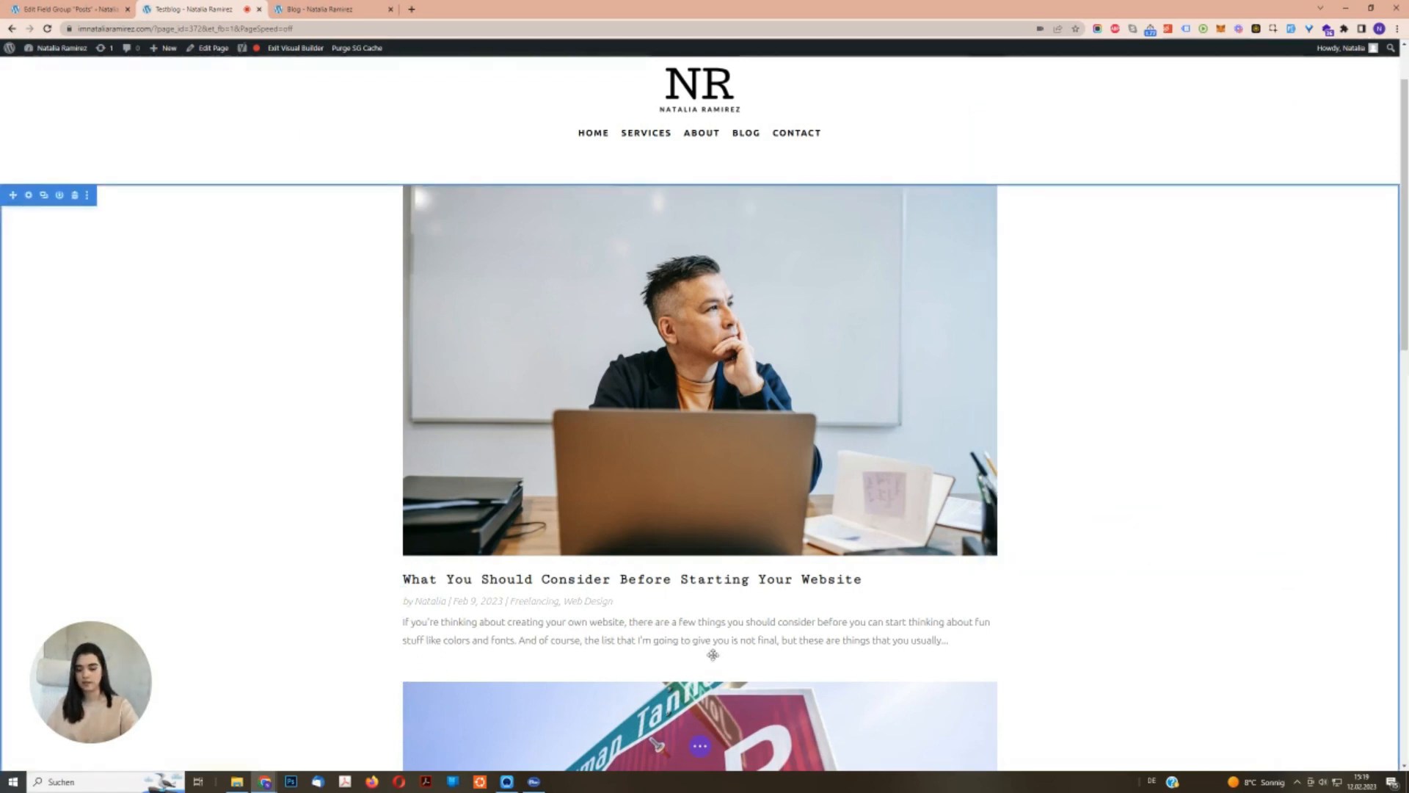
Turn on the Read More button in the Blog module's elements.
{"action": "left_click", "coordinate": [680, 212]}
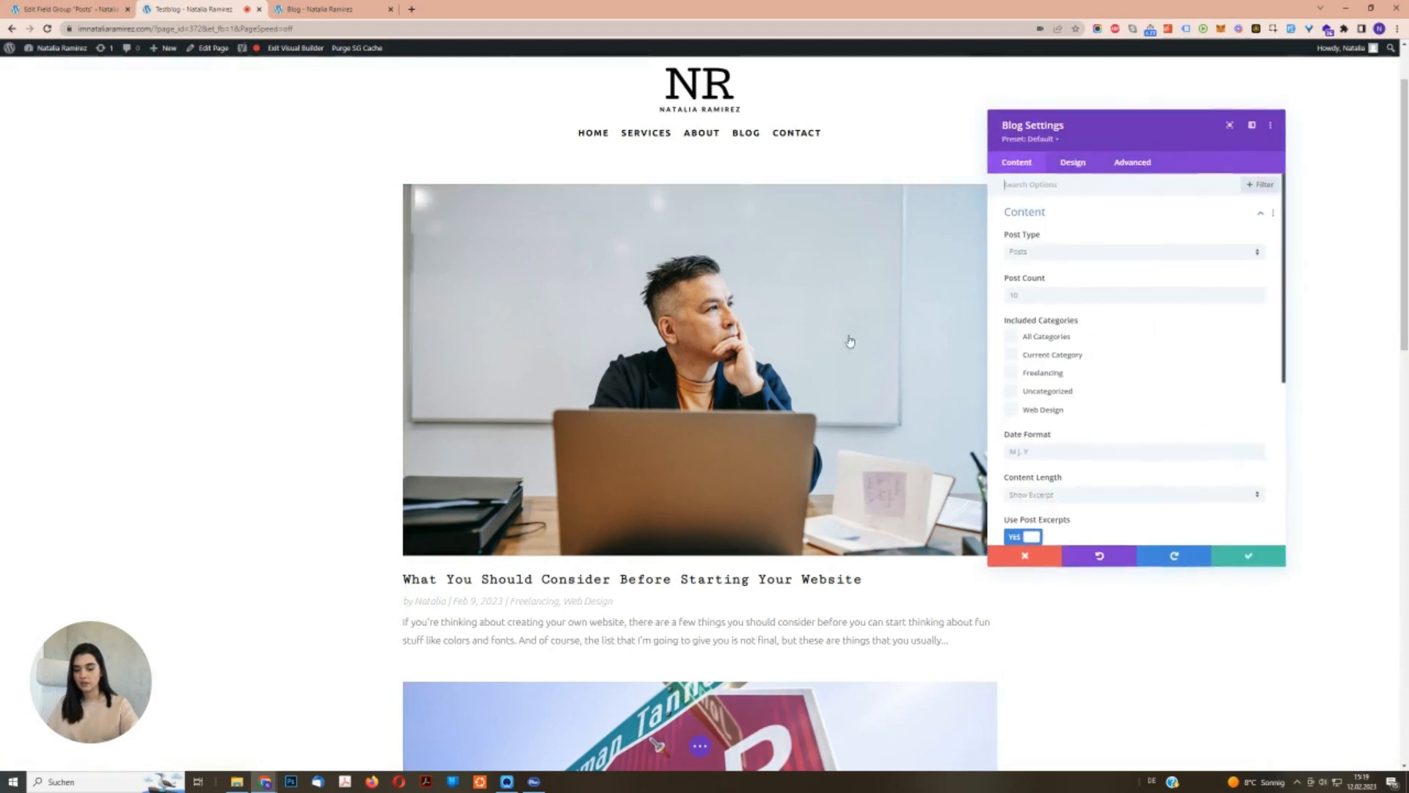
{"action": "scroll", "coordinate": [1196, 332], "scroll_direction": "down", "scroll_amount": 5}
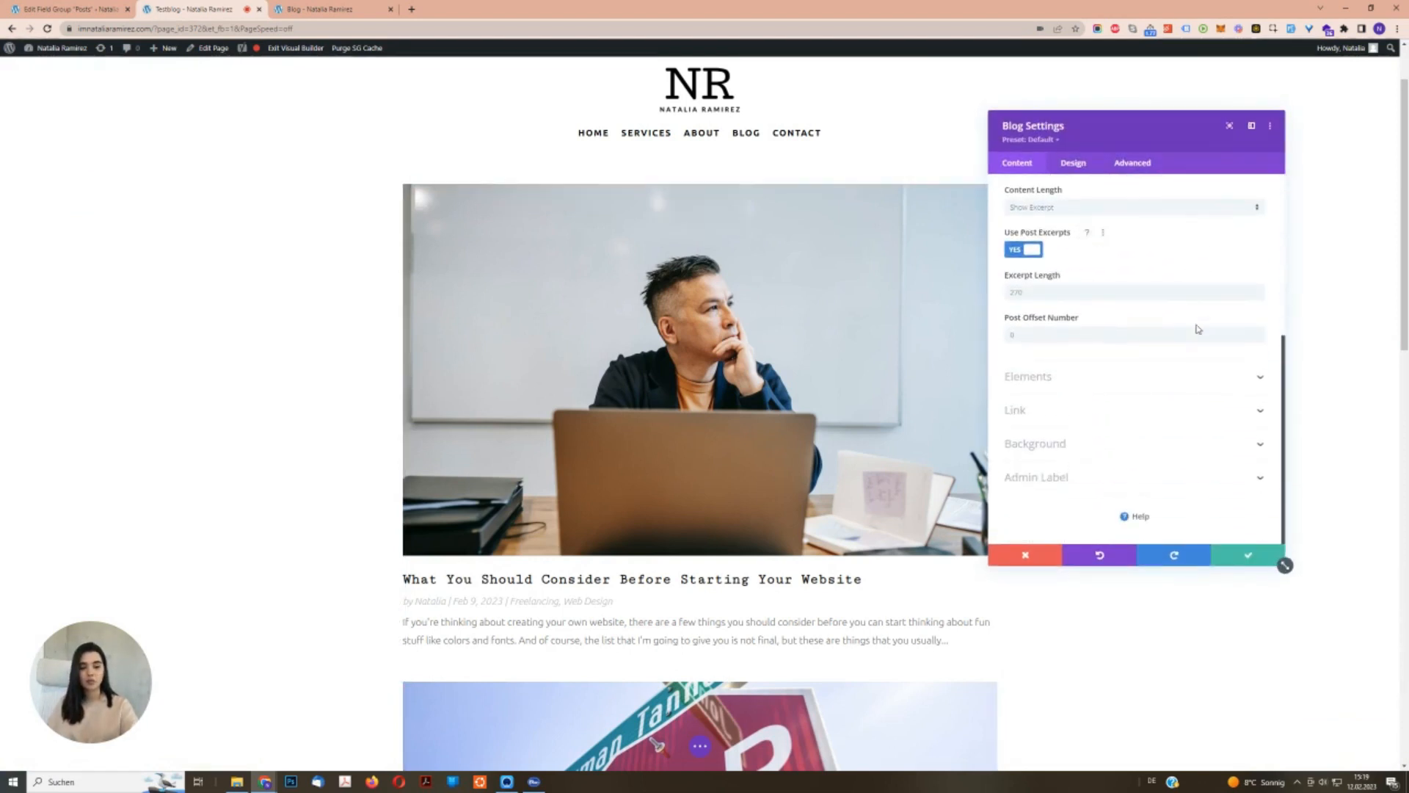
{"action": "left_click", "coordinate": [1039, 376]}
{"action": "scroll", "coordinate": [1151, 391], "scroll_direction": "down", "scroll_amount": 1}
{"action": "scroll", "coordinate": [1151, 382], "scroll_direction": "up", "scroll_amount": 1}
{"action": "left_click", "coordinate": [1027, 273]}
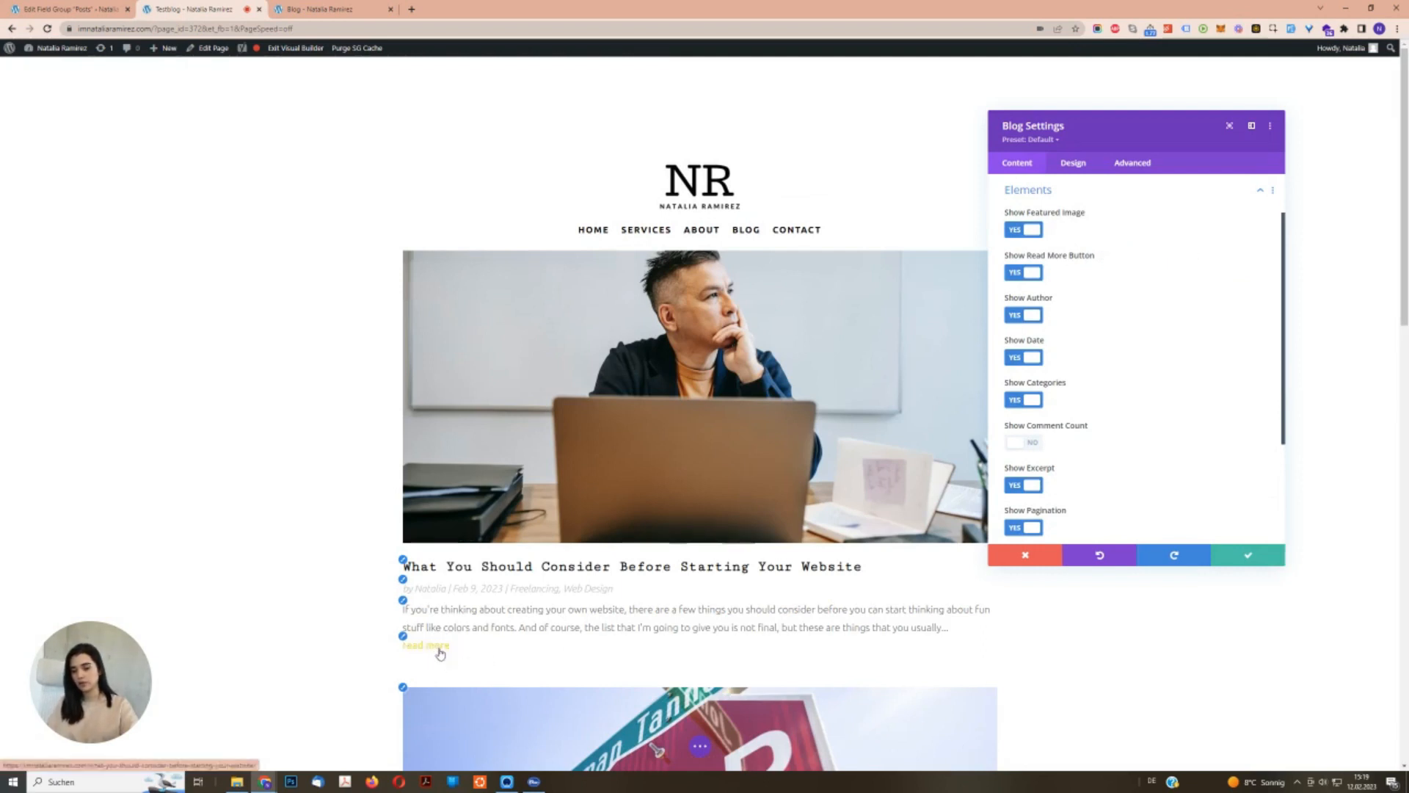
Style the Blog module's Read More text as uppercase with the Light font weight.
{"action": "left_click", "coordinate": [1083, 165]}
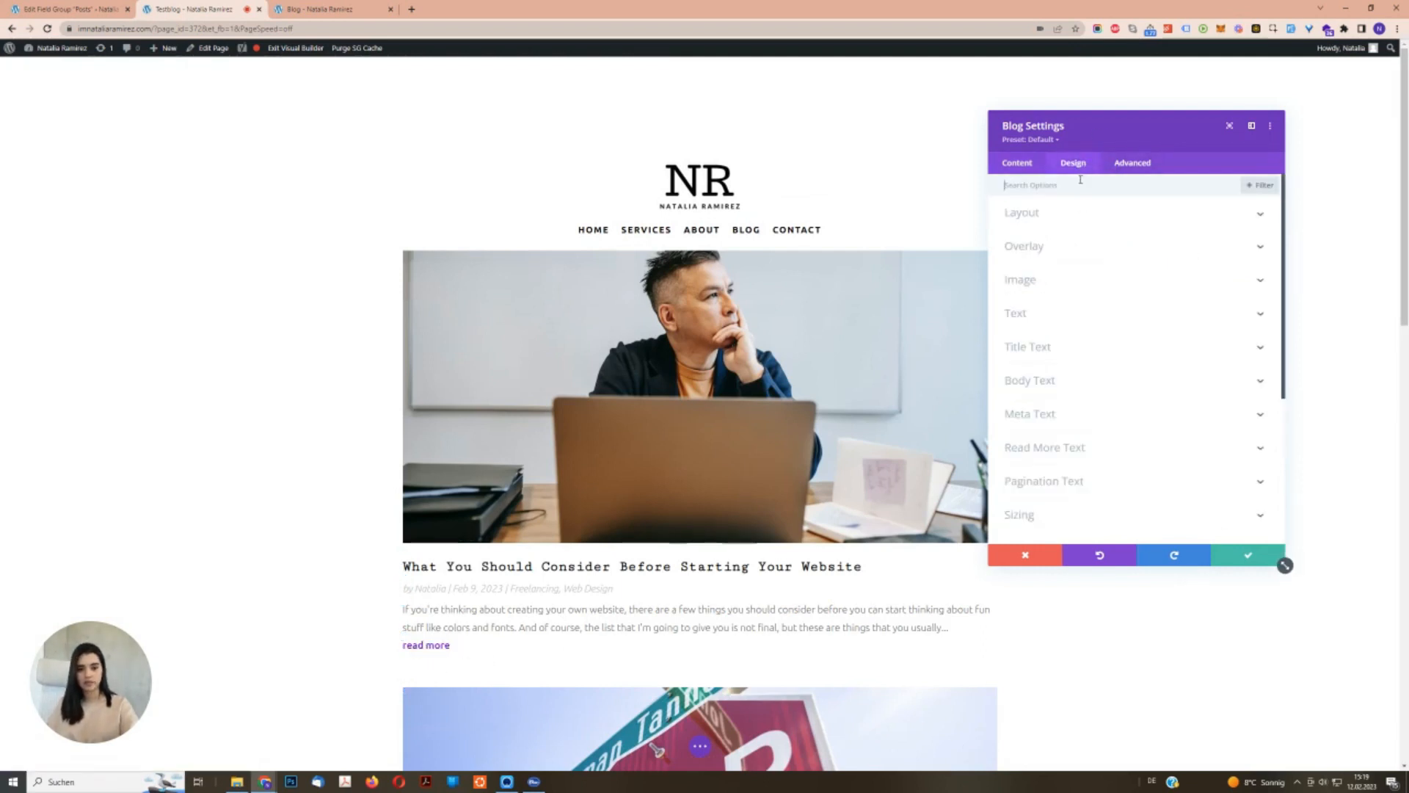
{"action": "scroll", "coordinate": [1189, 430], "scroll_direction": "down", "scroll_amount": 2}
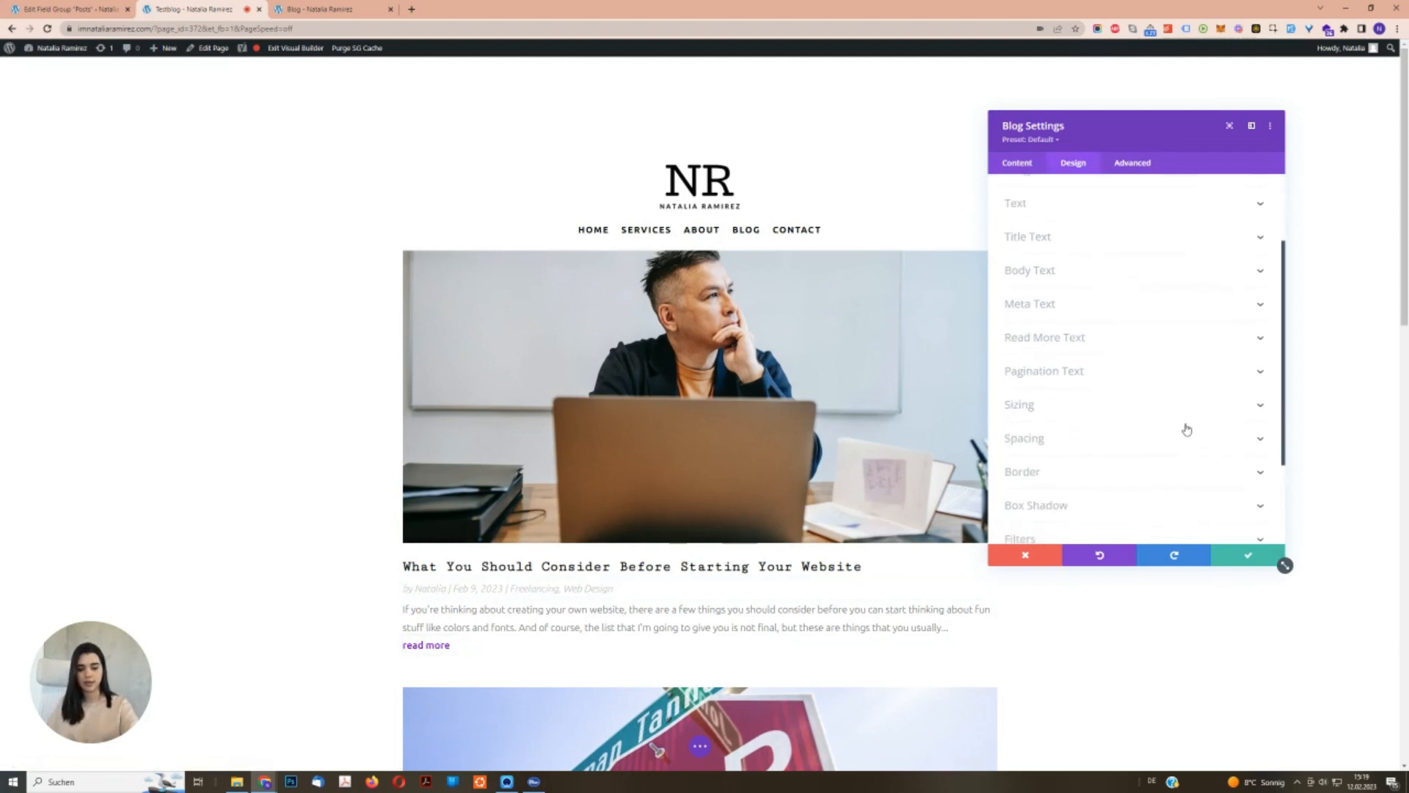
{"action": "left_click", "coordinate": [1071, 342]}
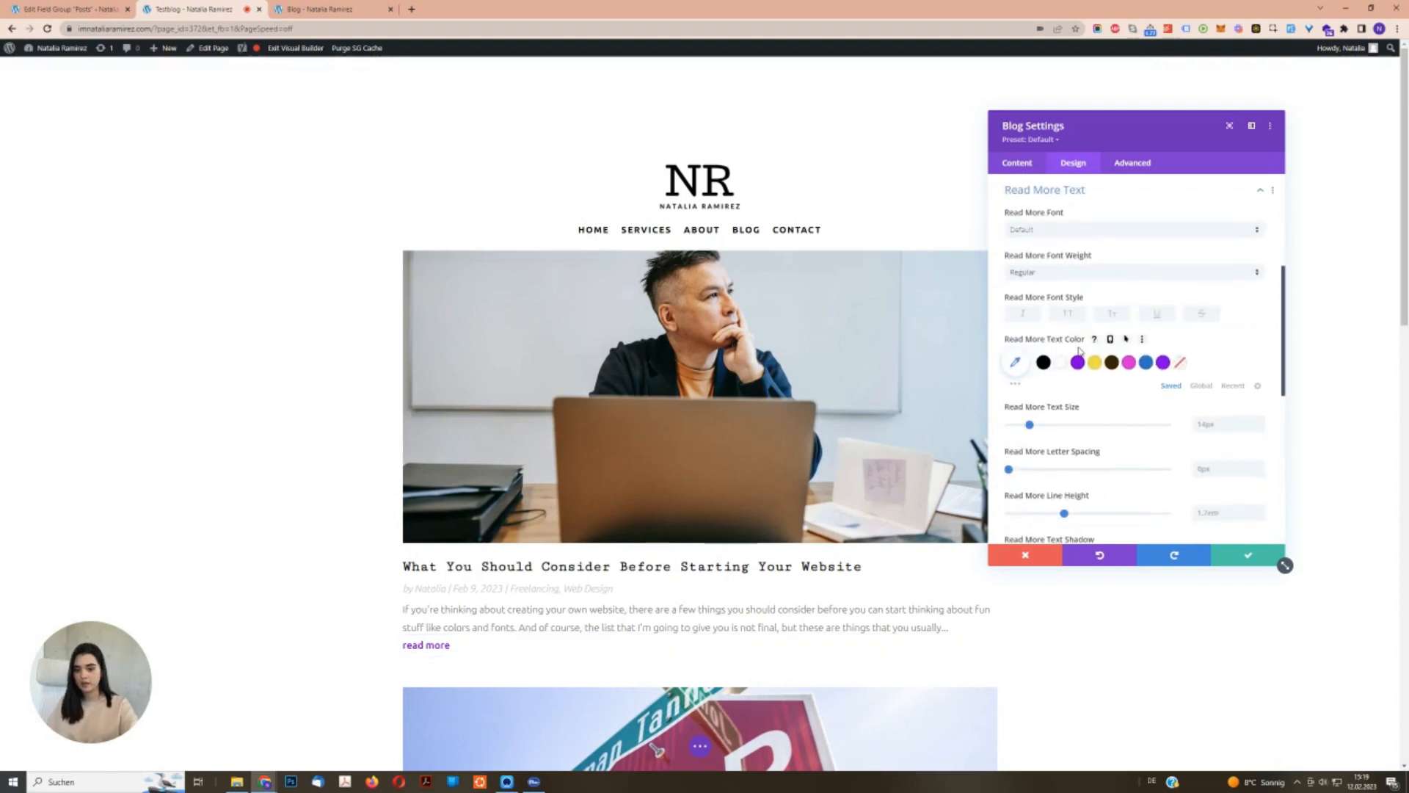
{"action": "left_click", "coordinate": [1068, 314]}
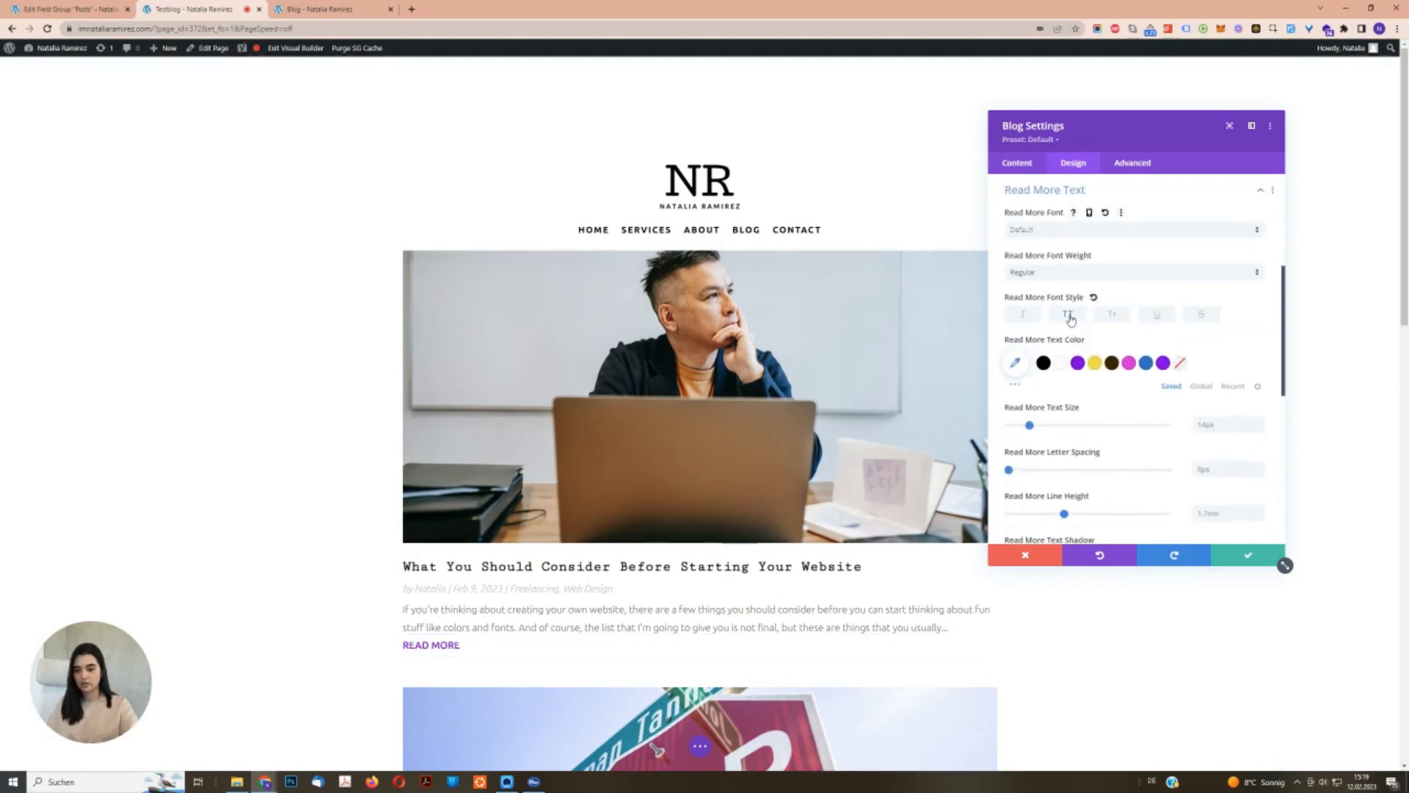
{"action": "left_click", "coordinate": [1069, 273]}
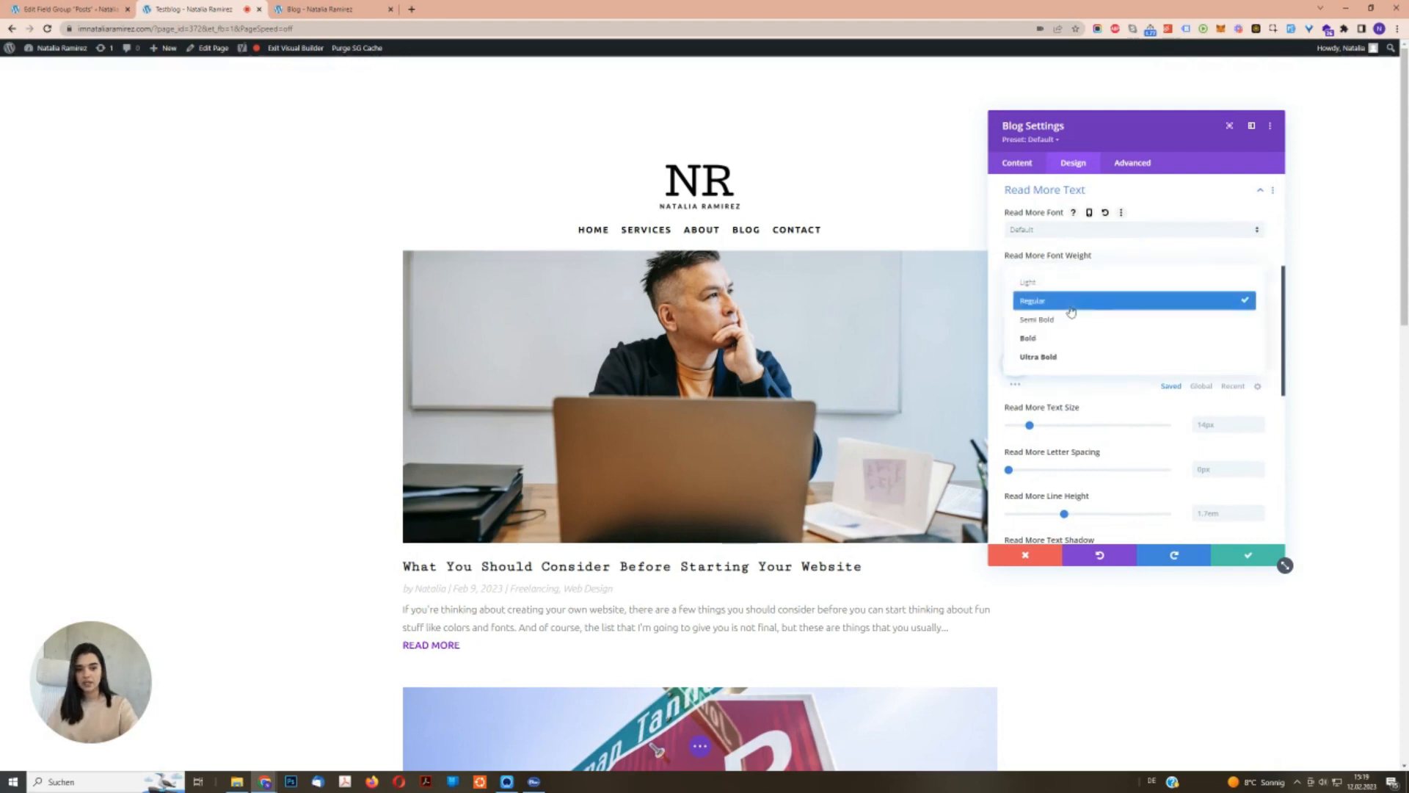
{"action": "left_click", "coordinate": [1064, 282]}
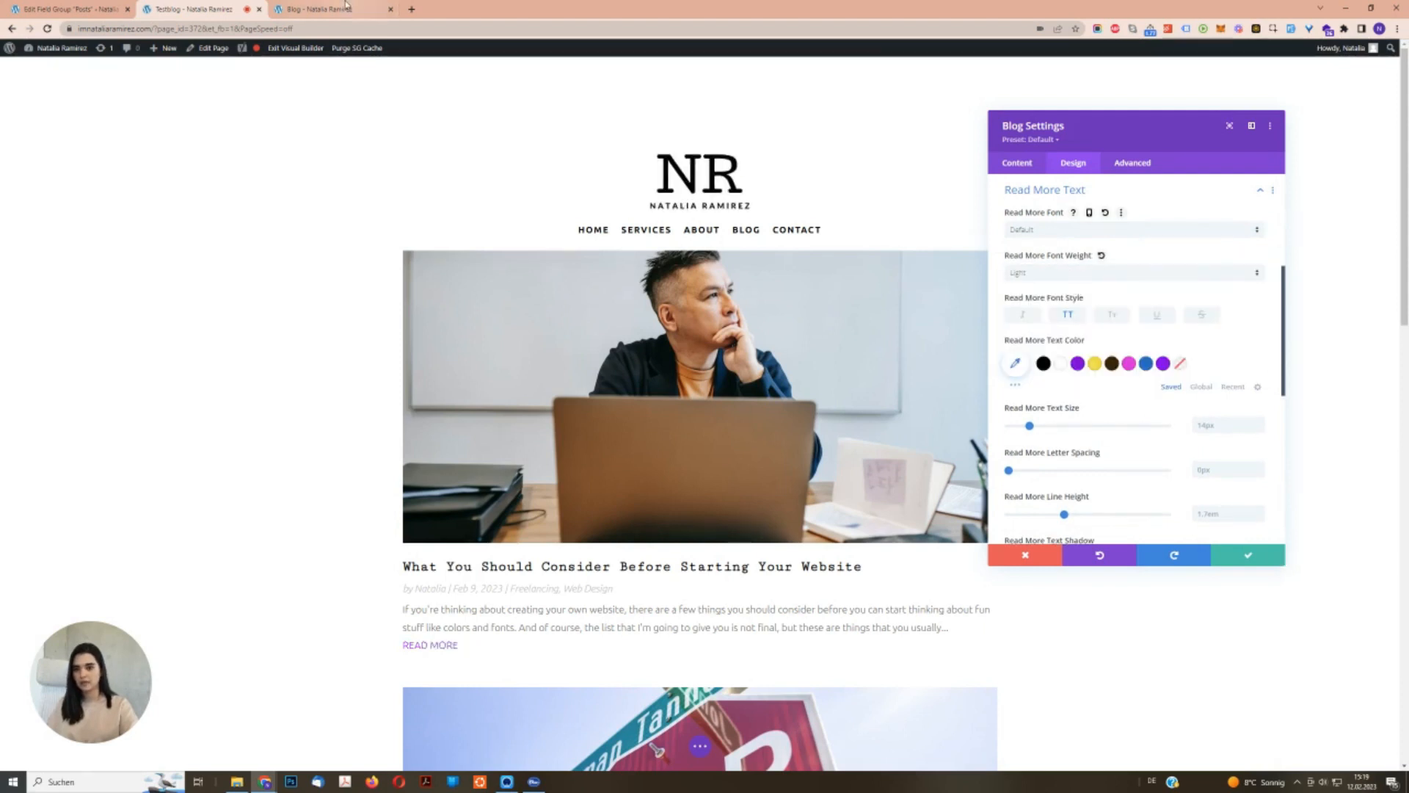
Check the existing Blog page's read more link, and set the Read More text size to 13px and letter spacing to 1px.
{"action": "left_click", "coordinate": [349, 6]}
{"action": "left_click", "coordinate": [197, 9]}
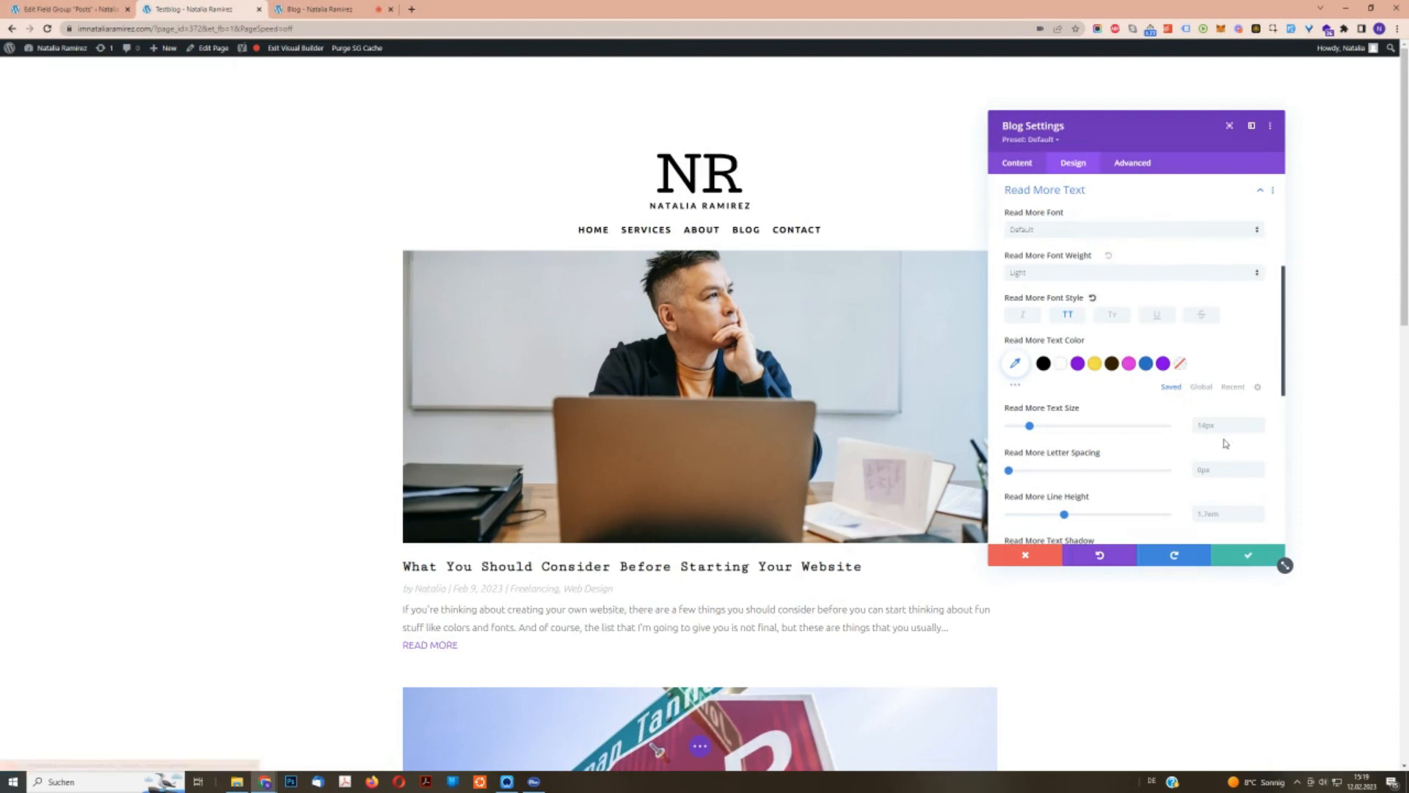
{"action": "left_click", "coordinate": [1261, 430]}
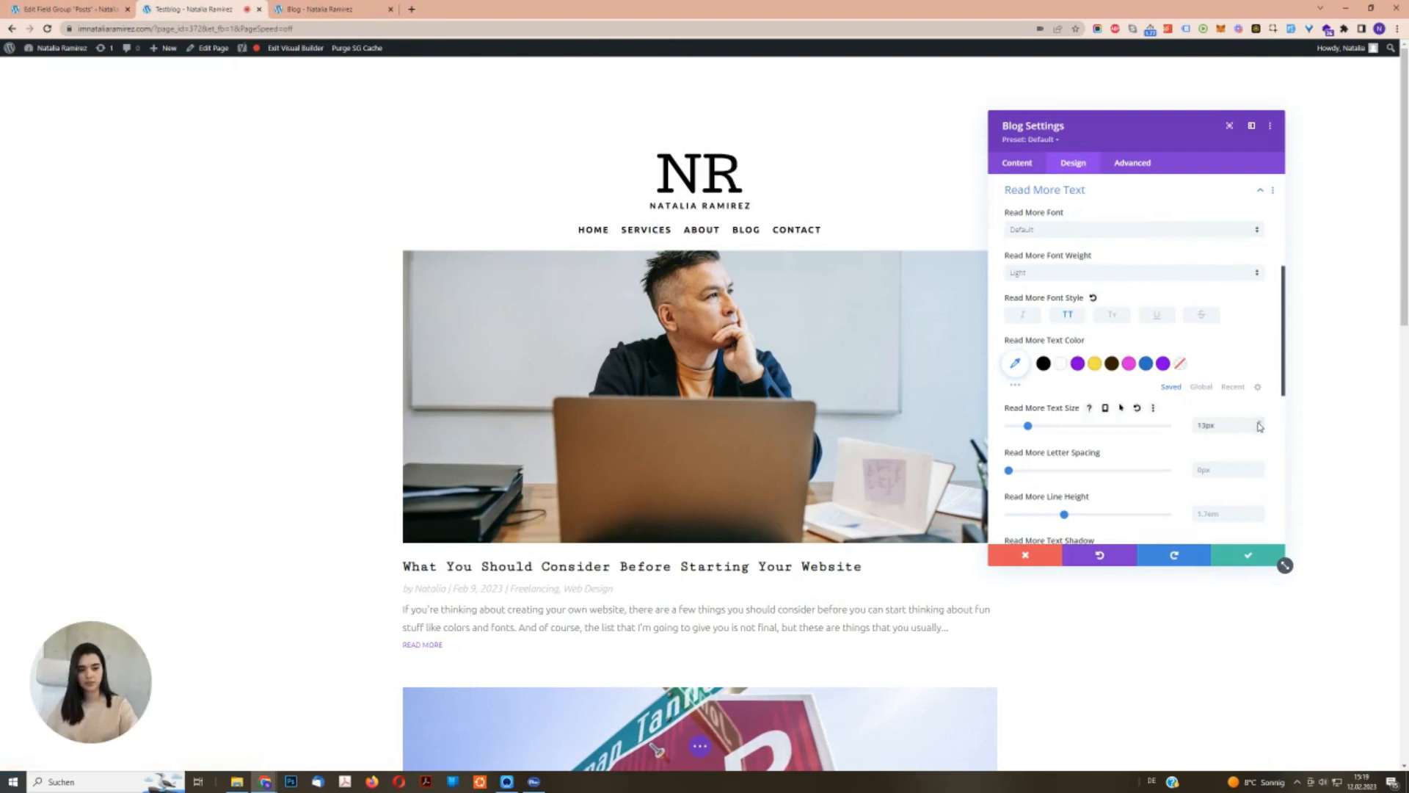
{"action": "left_click", "coordinate": [1260, 471]}
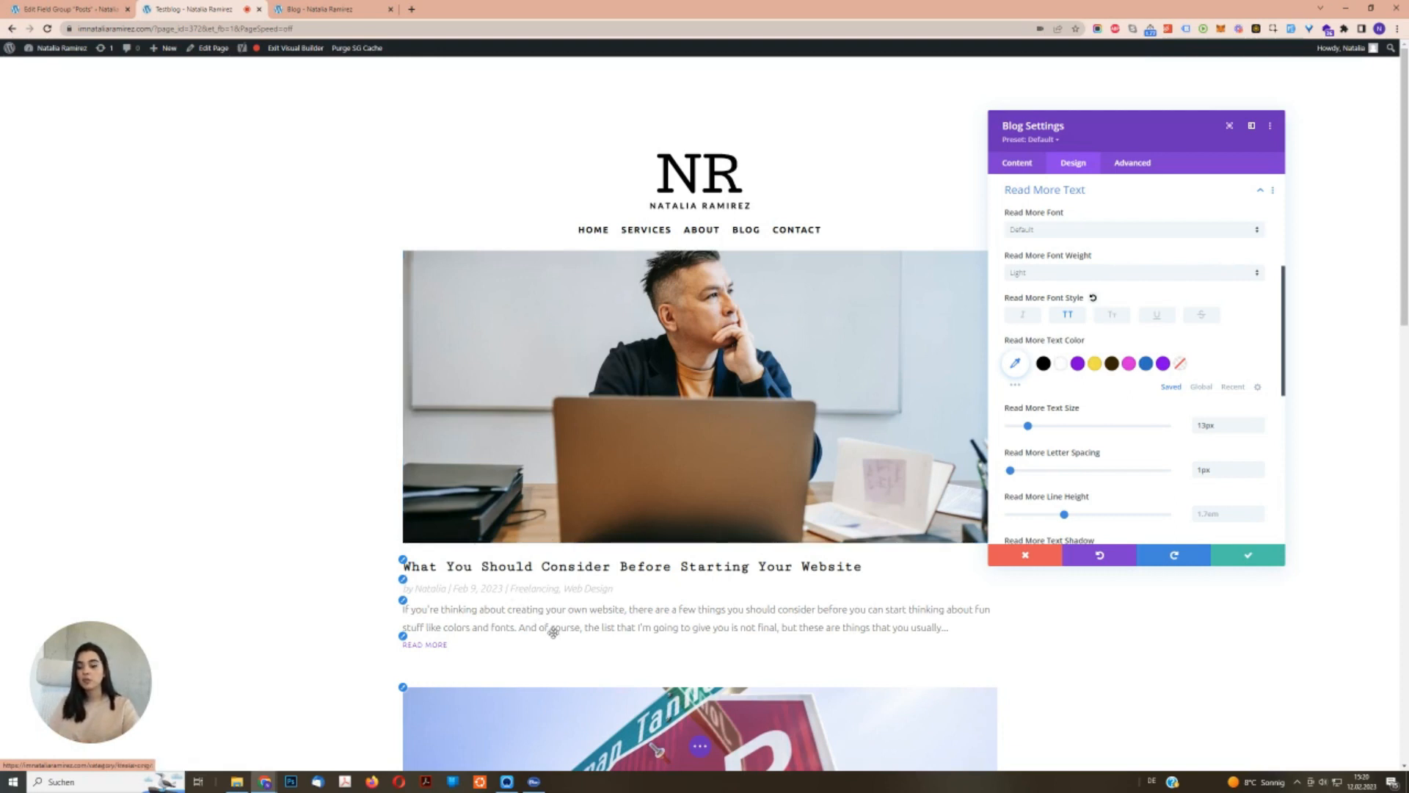
Try a pink Read More text color with a yellow hover color, and reset the color to its default with hover styling off.
{"action": "left_click", "coordinate": [1131, 365]}
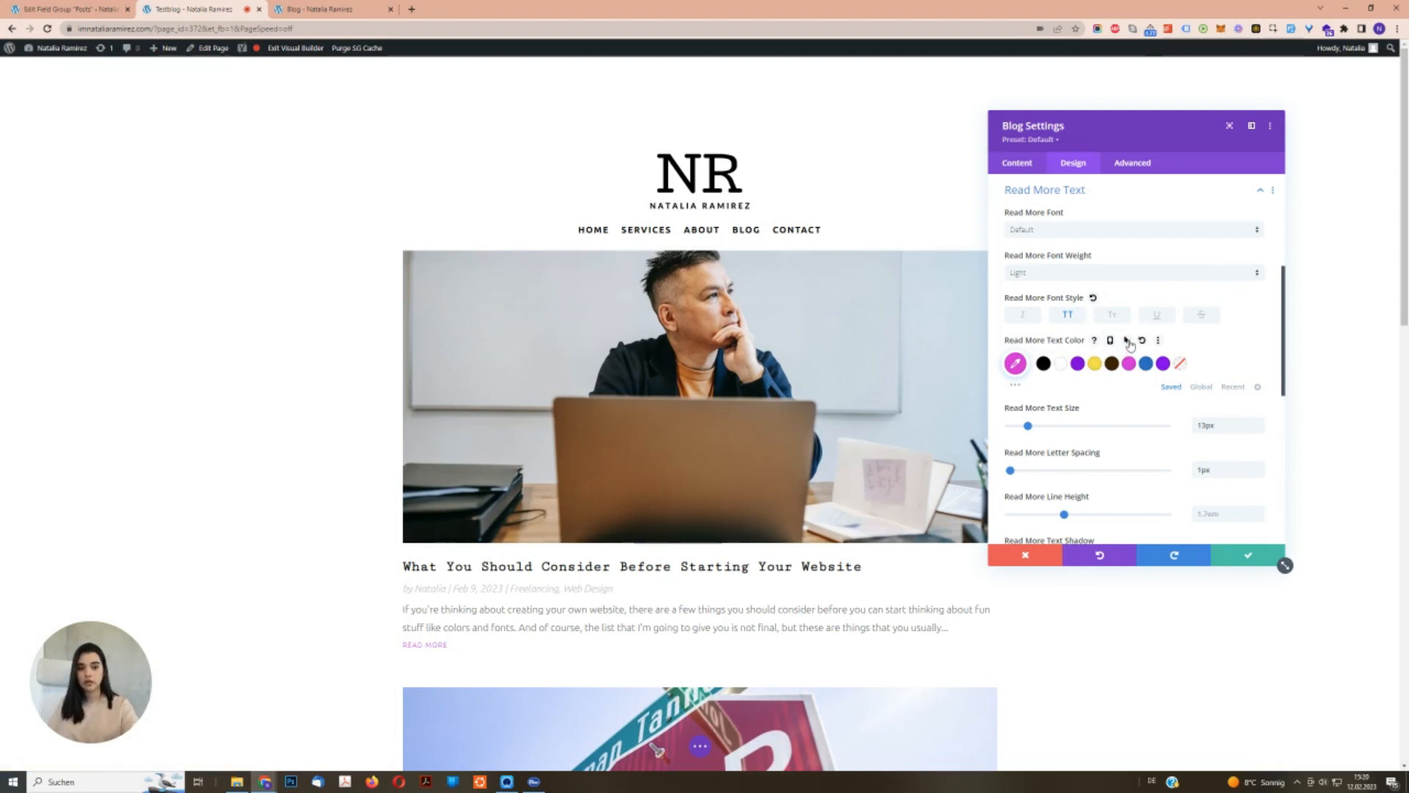
{"action": "left_click", "coordinate": [1127, 341]}
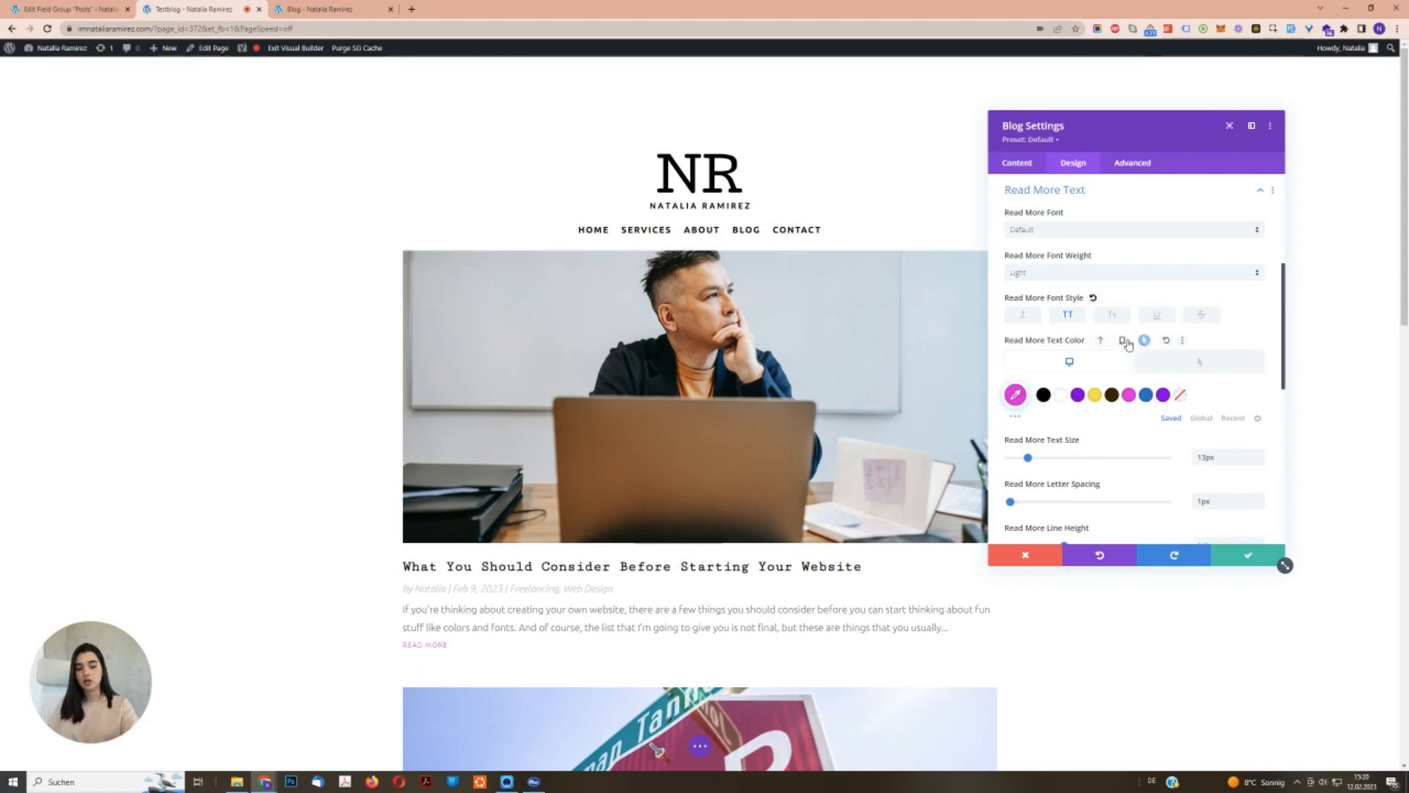
{"action": "left_click", "coordinate": [1190, 363]}
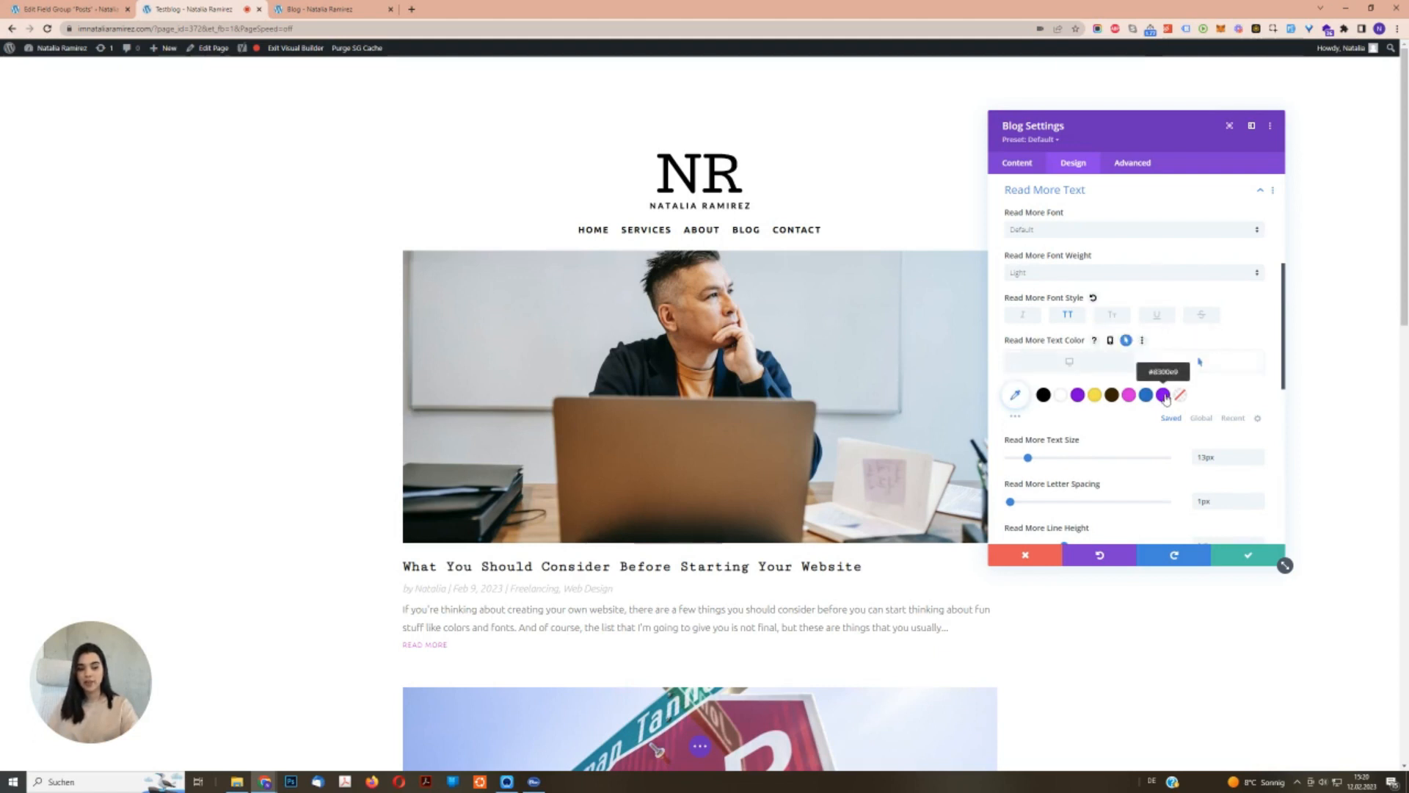
{"action": "left_click", "coordinate": [1096, 396]}
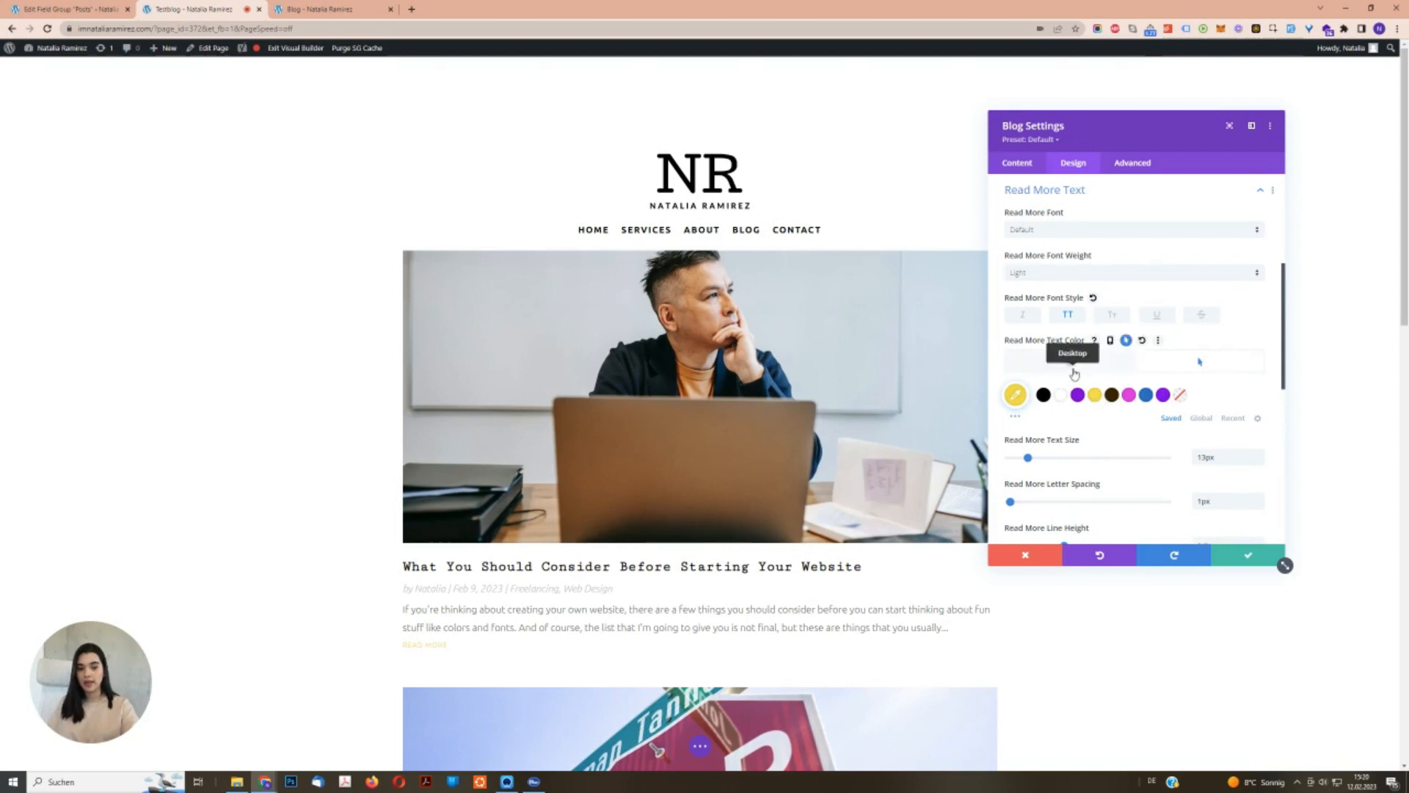
{"action": "left_click", "coordinate": [1075, 363]}
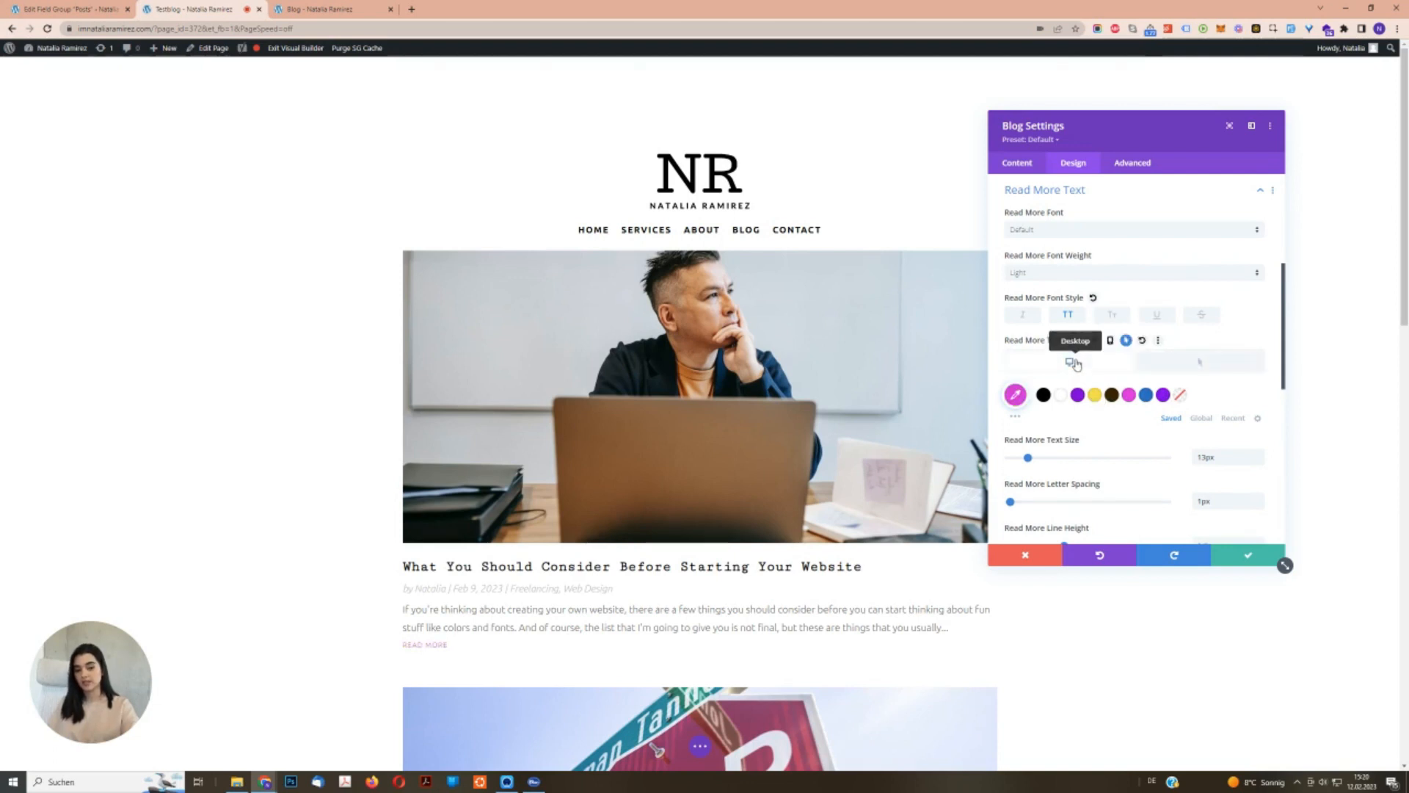
{"action": "left_click", "coordinate": [1142, 340]}
{"action": "left_click", "coordinate": [1126, 340]}
Set the Read More font weight to Regular.
{"action": "left_click", "coordinate": [1088, 273]}
{"action": "left_click", "coordinate": [1092, 309]}
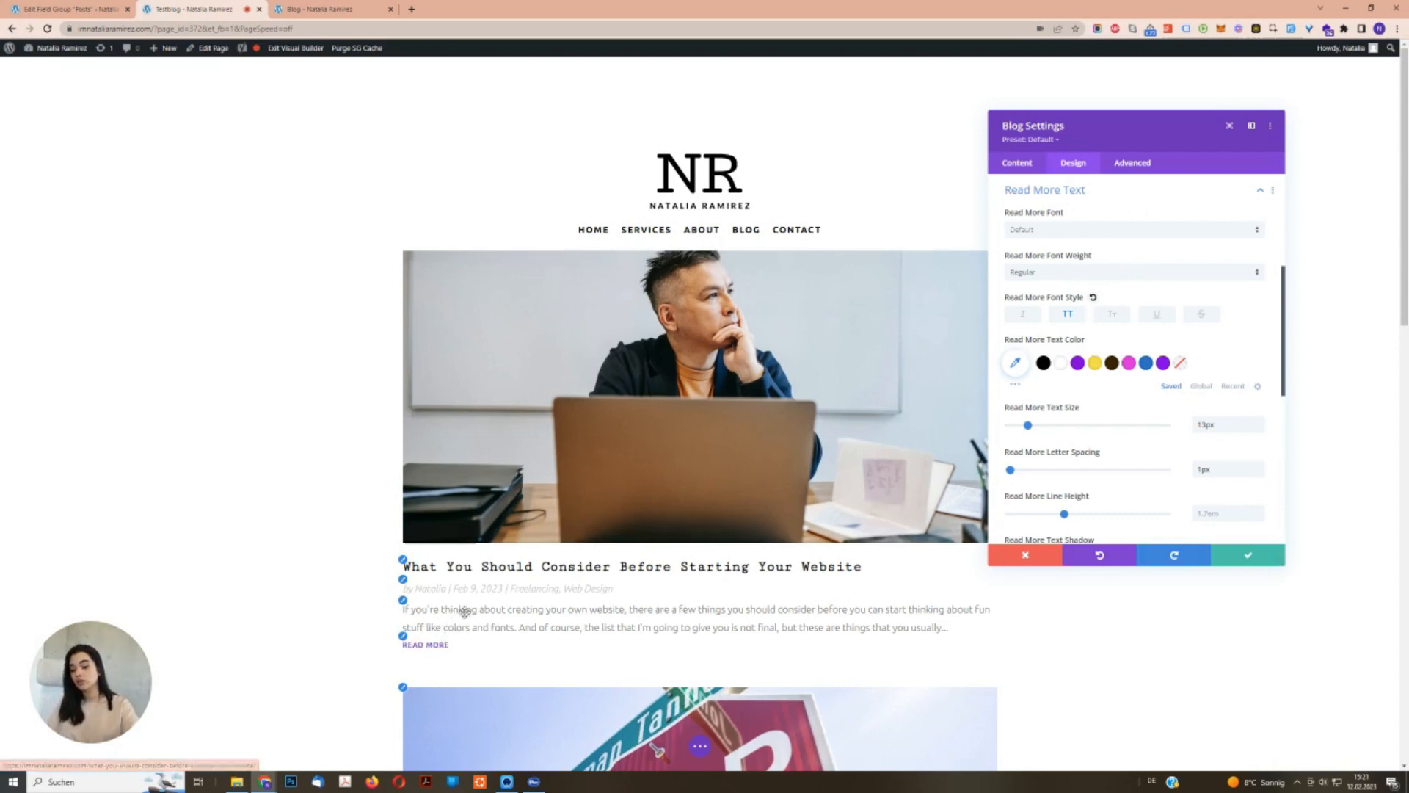
Look through the Blog module's advanced and design options, including its margin and padding fields, for spacing around the Read More link.
{"action": "left_click", "coordinate": [1132, 162]}
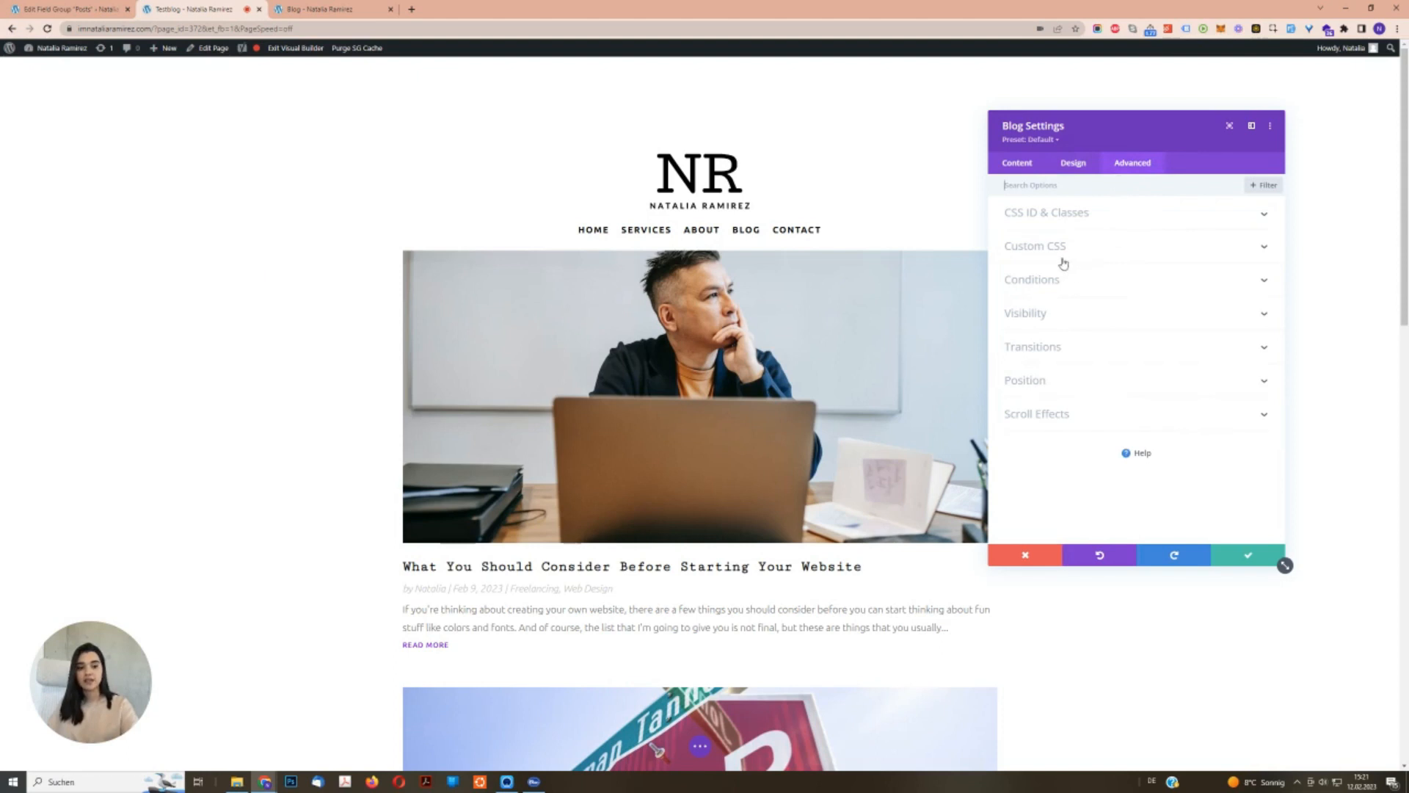
{"action": "left_click", "coordinate": [1077, 162]}
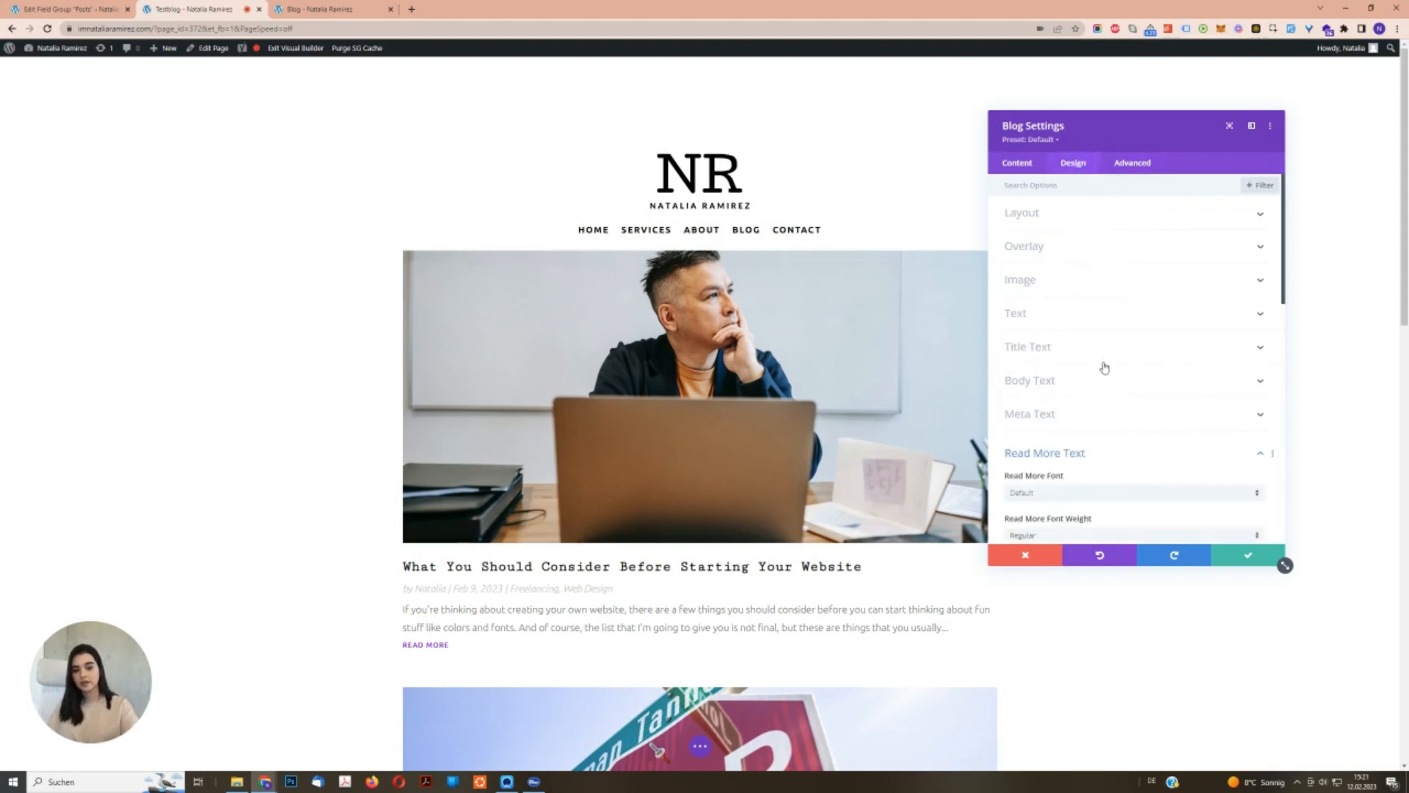
{"action": "scroll", "coordinate": [1108, 386], "scroll_direction": "down", "scroll_amount": 5}
{"action": "scroll", "coordinate": [1203, 411], "scroll_direction": "up", "scroll_amount": 5}
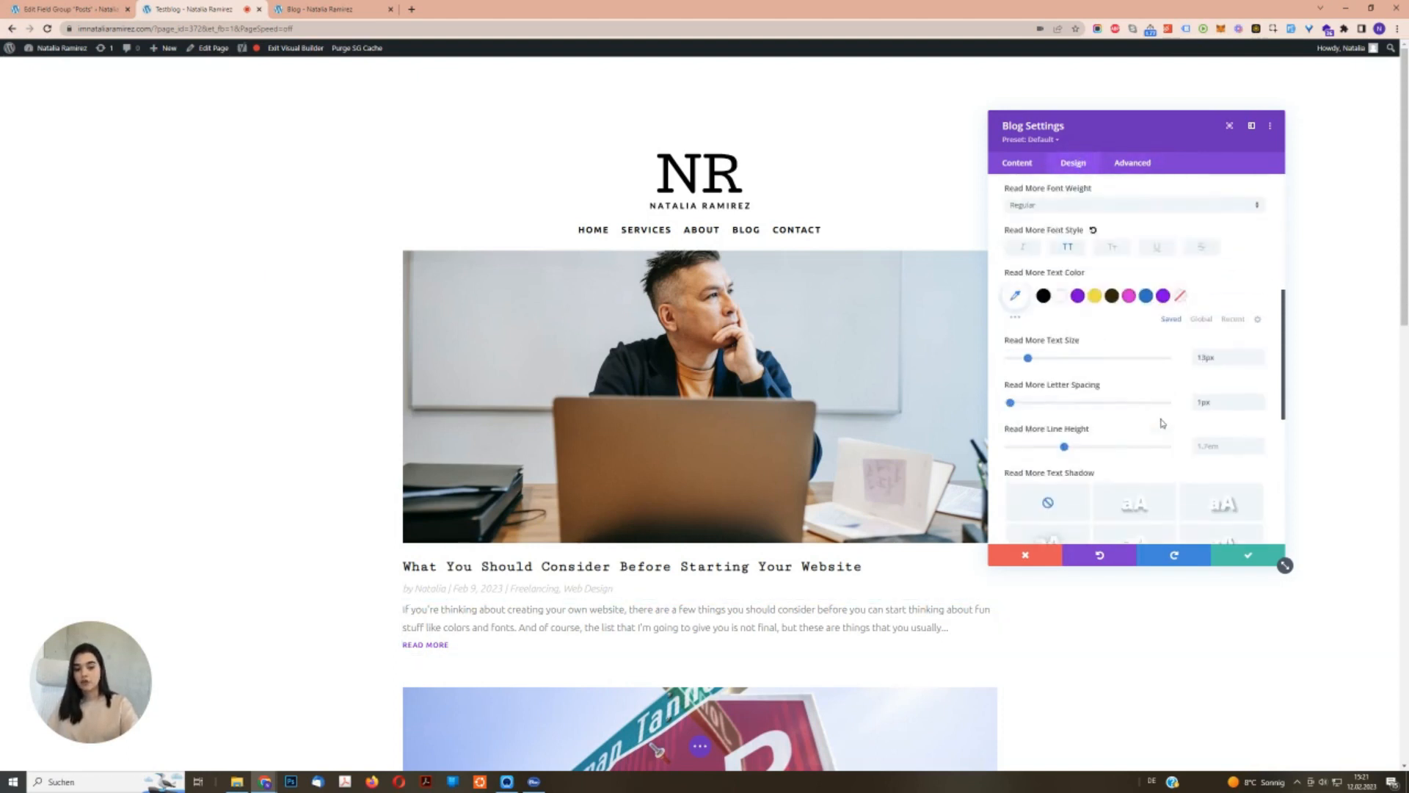
{"action": "scroll", "coordinate": [1116, 425], "scroll_direction": "down", "scroll_amount": 6}
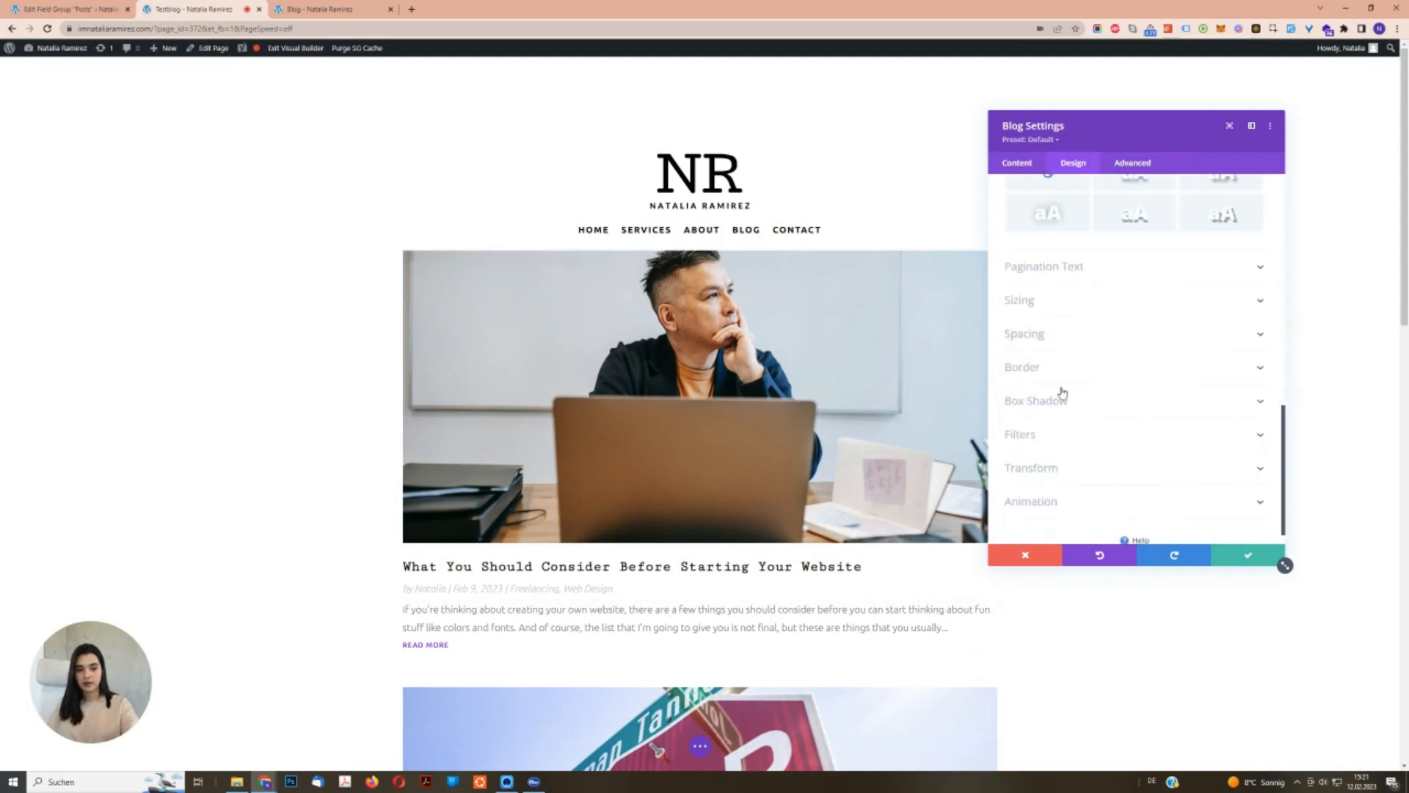
{"action": "left_click", "coordinate": [1054, 331]}
{"action": "scroll", "coordinate": [1157, 384], "scroll_direction": "up", "scroll_amount": 2}
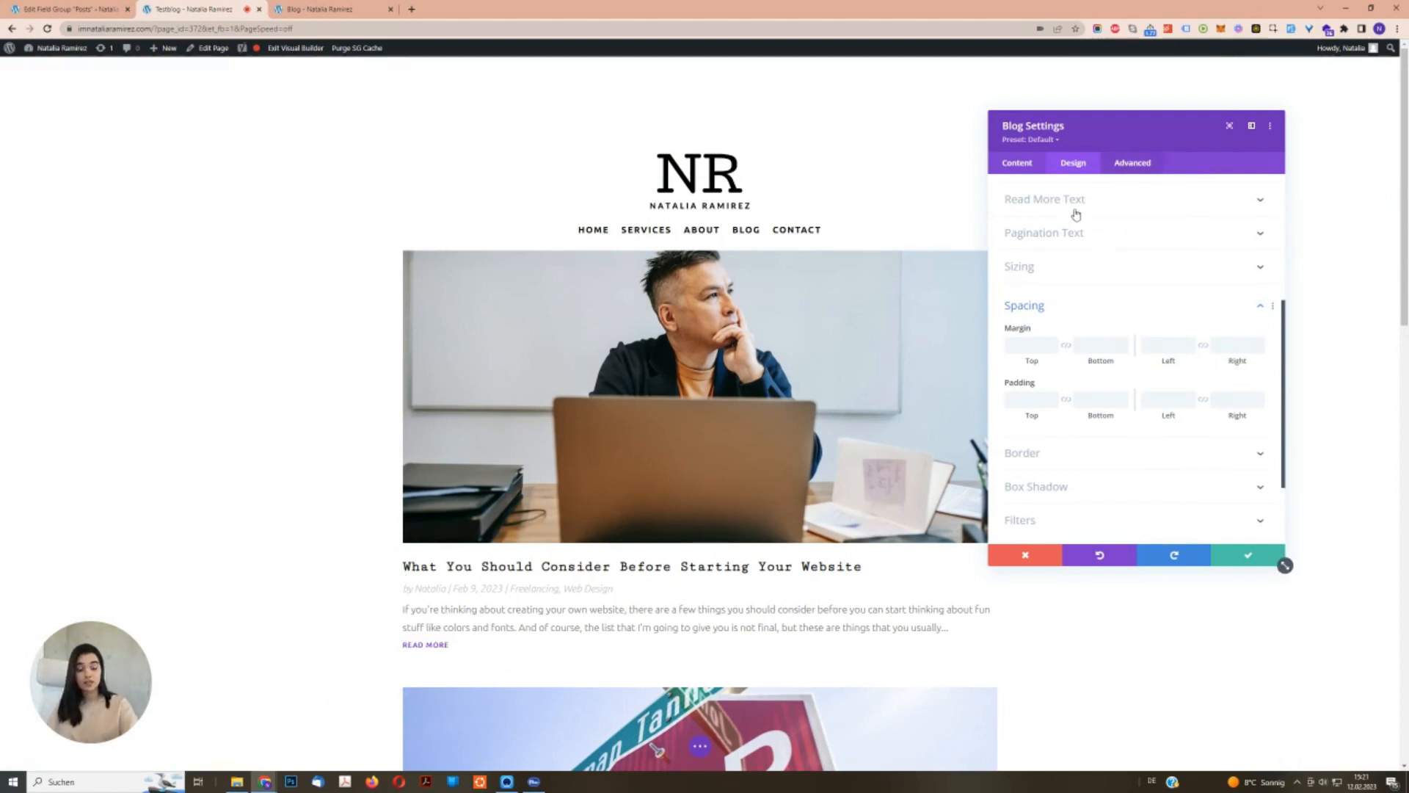
Add a margin-top rule in pixels to the Blog module's Read More Button custom CSS, adjust its value, and review the spacing on the posts.
{"action": "left_click", "coordinate": [1148, 163]}
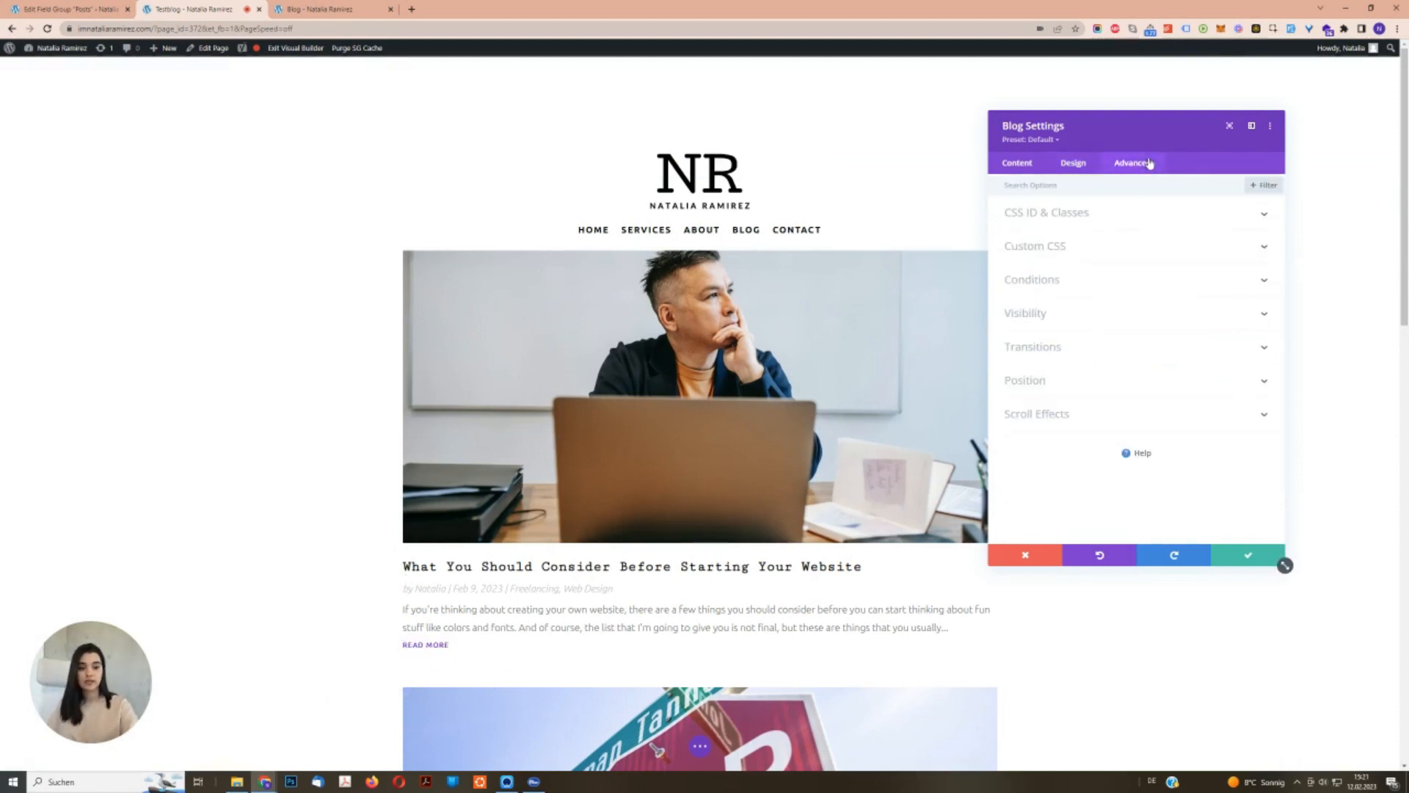
{"action": "left_click", "coordinate": [1064, 248]}
{"action": "scroll", "coordinate": [1119, 252], "scroll_direction": "down", "scroll_amount": 4}
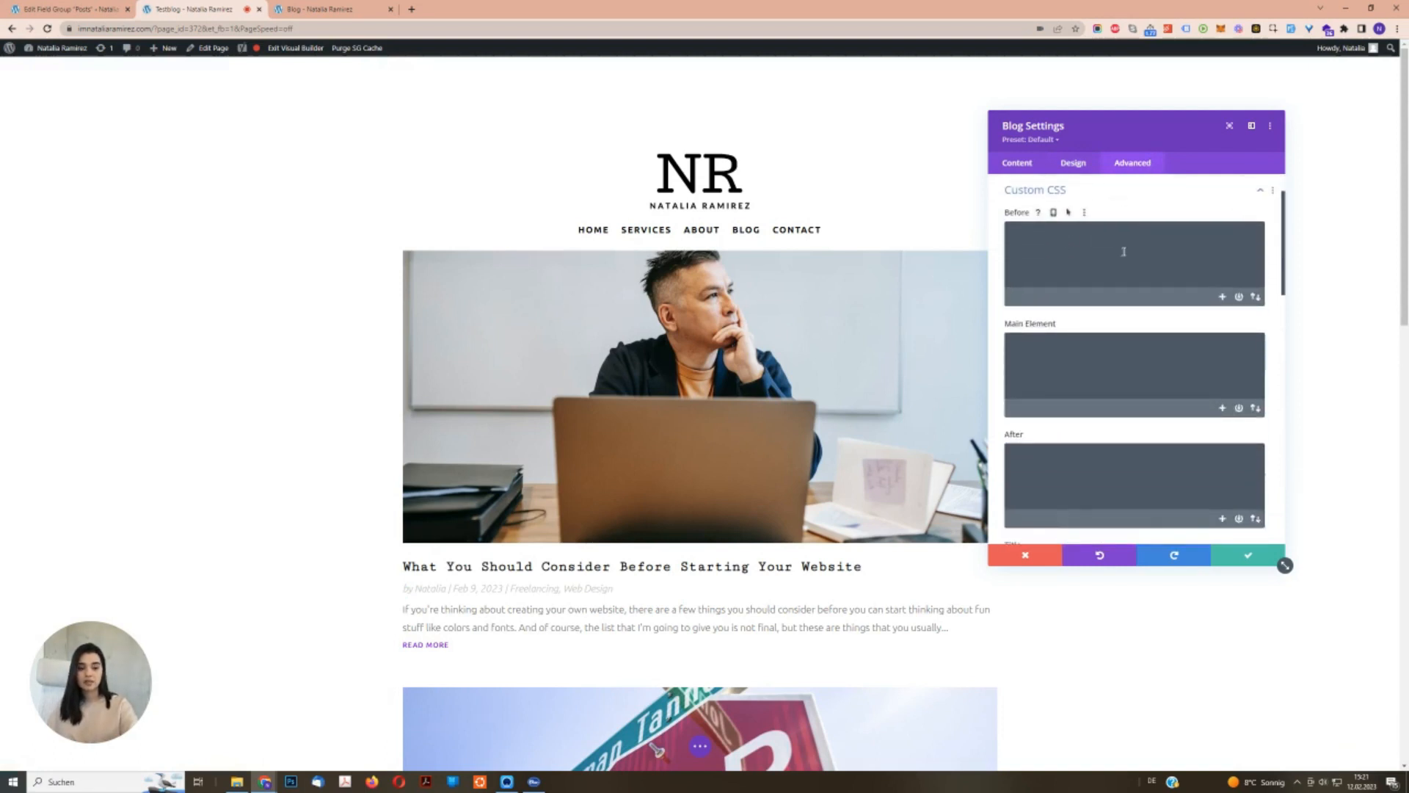
{"action": "scroll", "coordinate": [1167, 363], "scroll_direction": "down", "scroll_amount": 1}
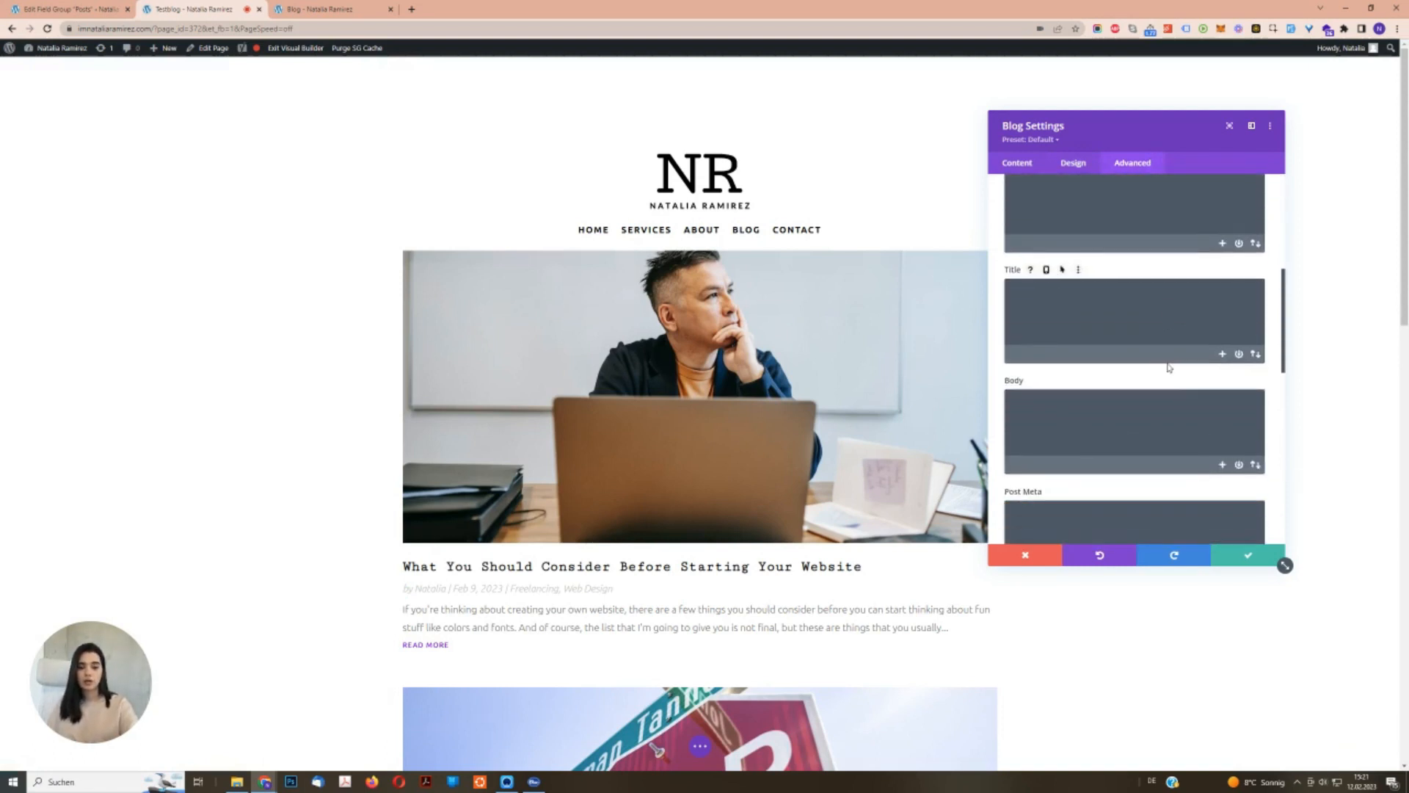
{"action": "scroll", "coordinate": [1168, 366], "scroll_direction": "down", "scroll_amount": 6}
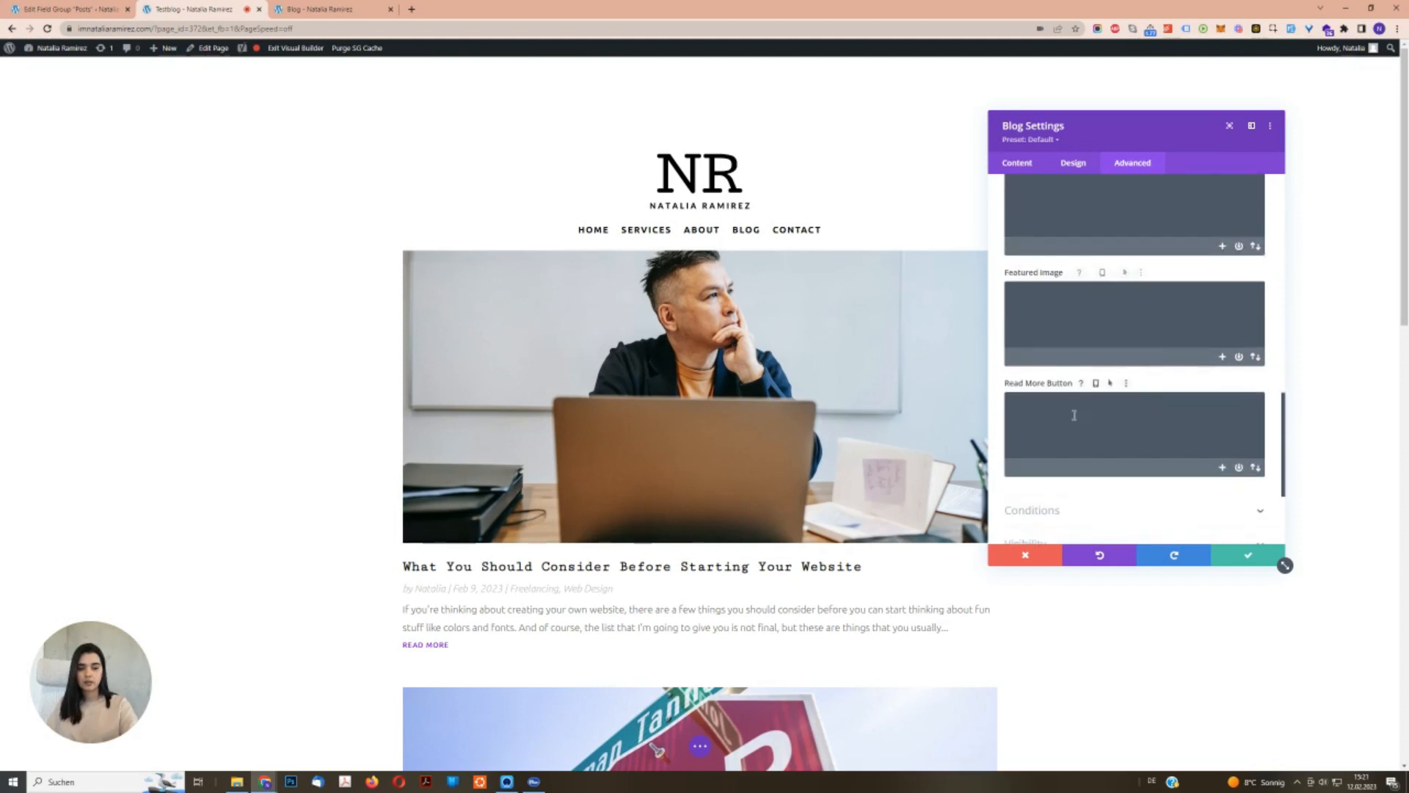
{"action": "left_click", "coordinate": [1069, 405]}
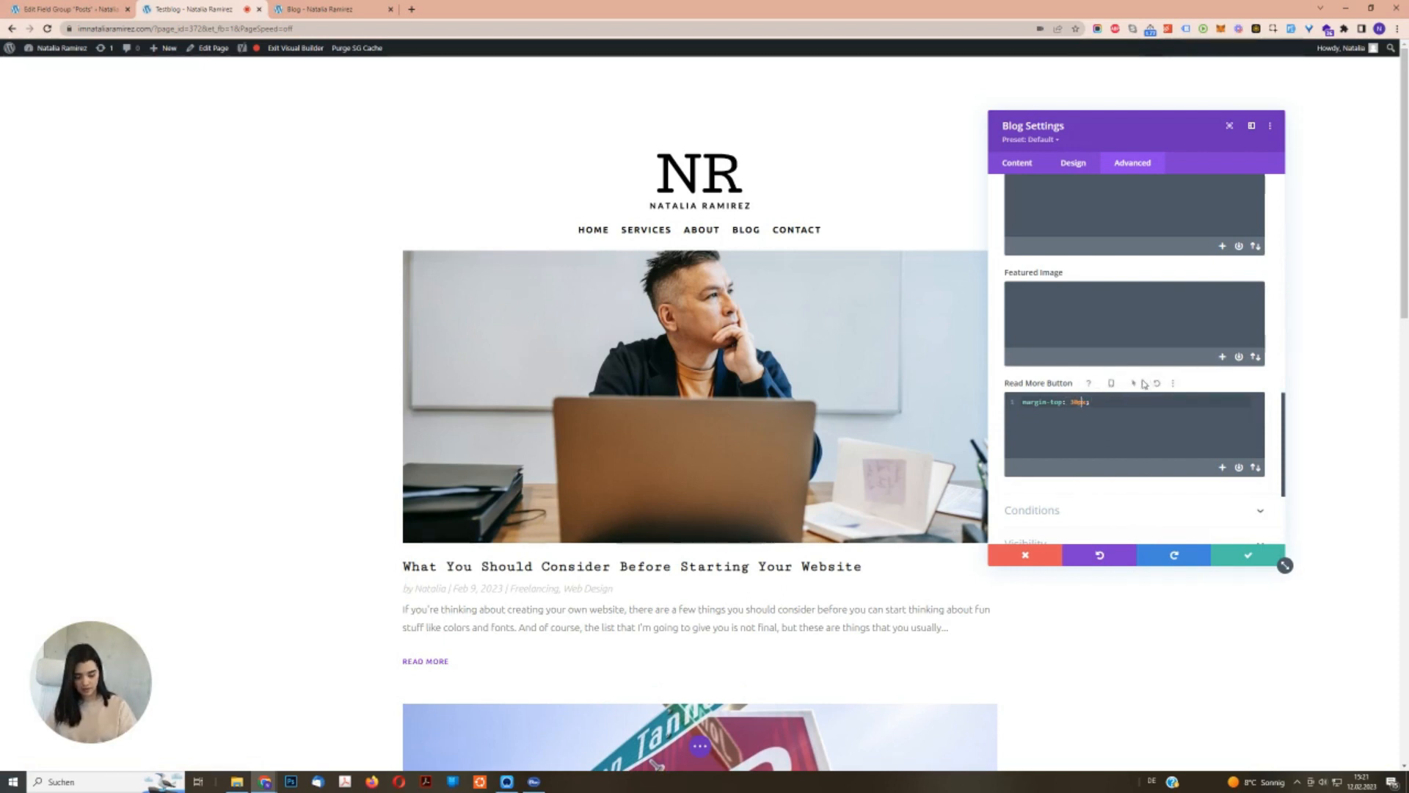
{"action": "key", "text": "Return"}
{"action": "key", "text": "BackSpace"}
{"action": "key", "text": "BackSpace"}
{"action": "key", "text": "BackSpace"}
{"action": "type", "text": "15"}
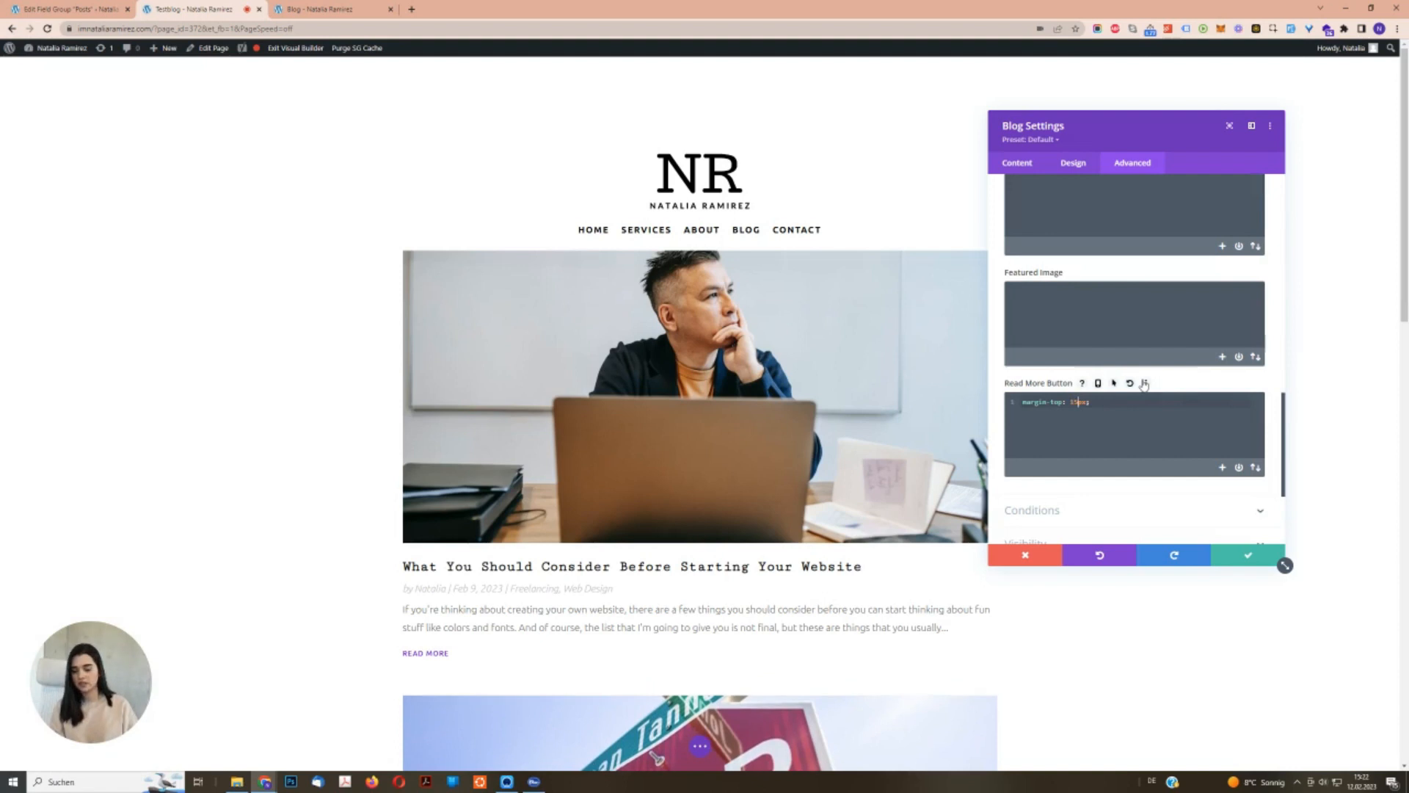
{"action": "type", "text": "0"}
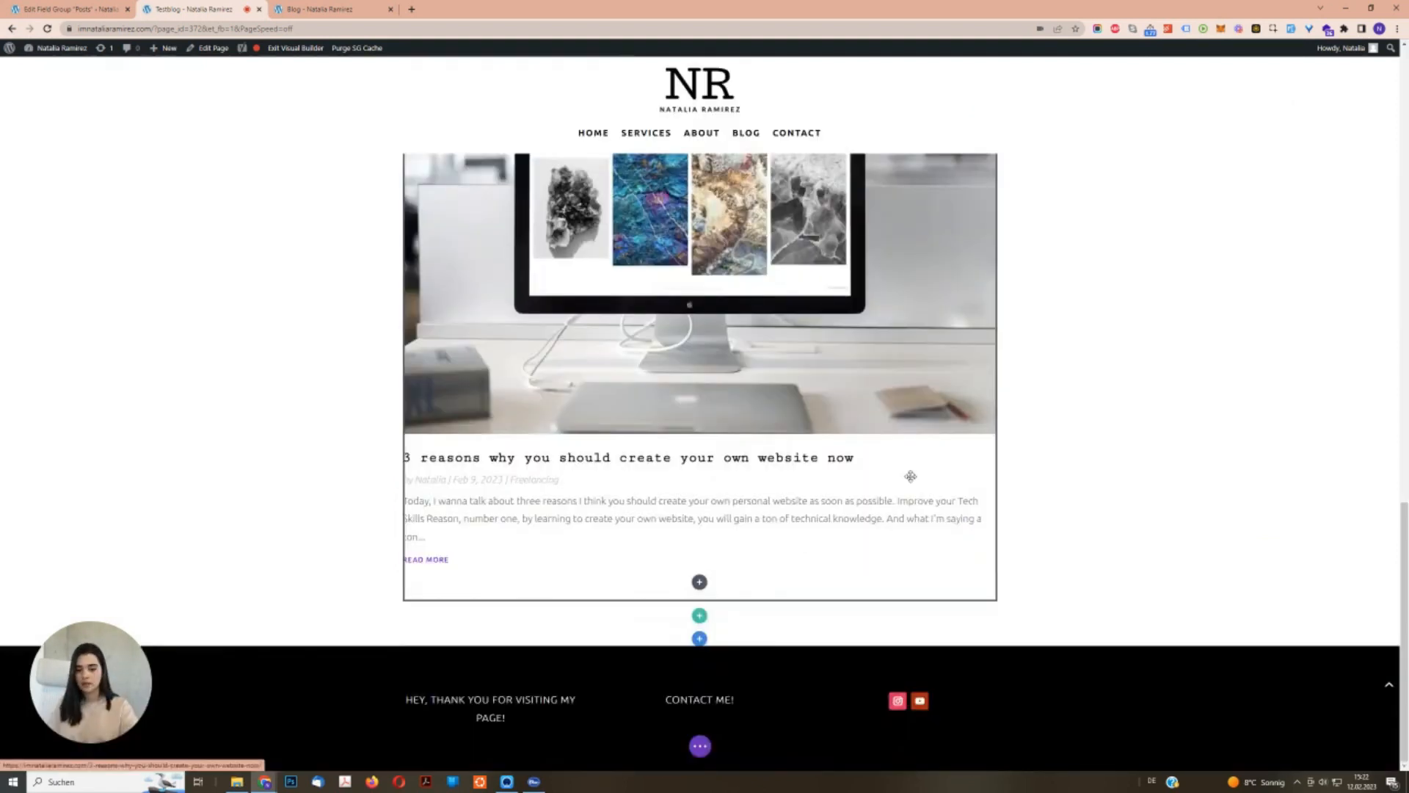
{"action": "scroll", "coordinate": [862, 509], "scroll_direction": "up", "scroll_amount": 12}
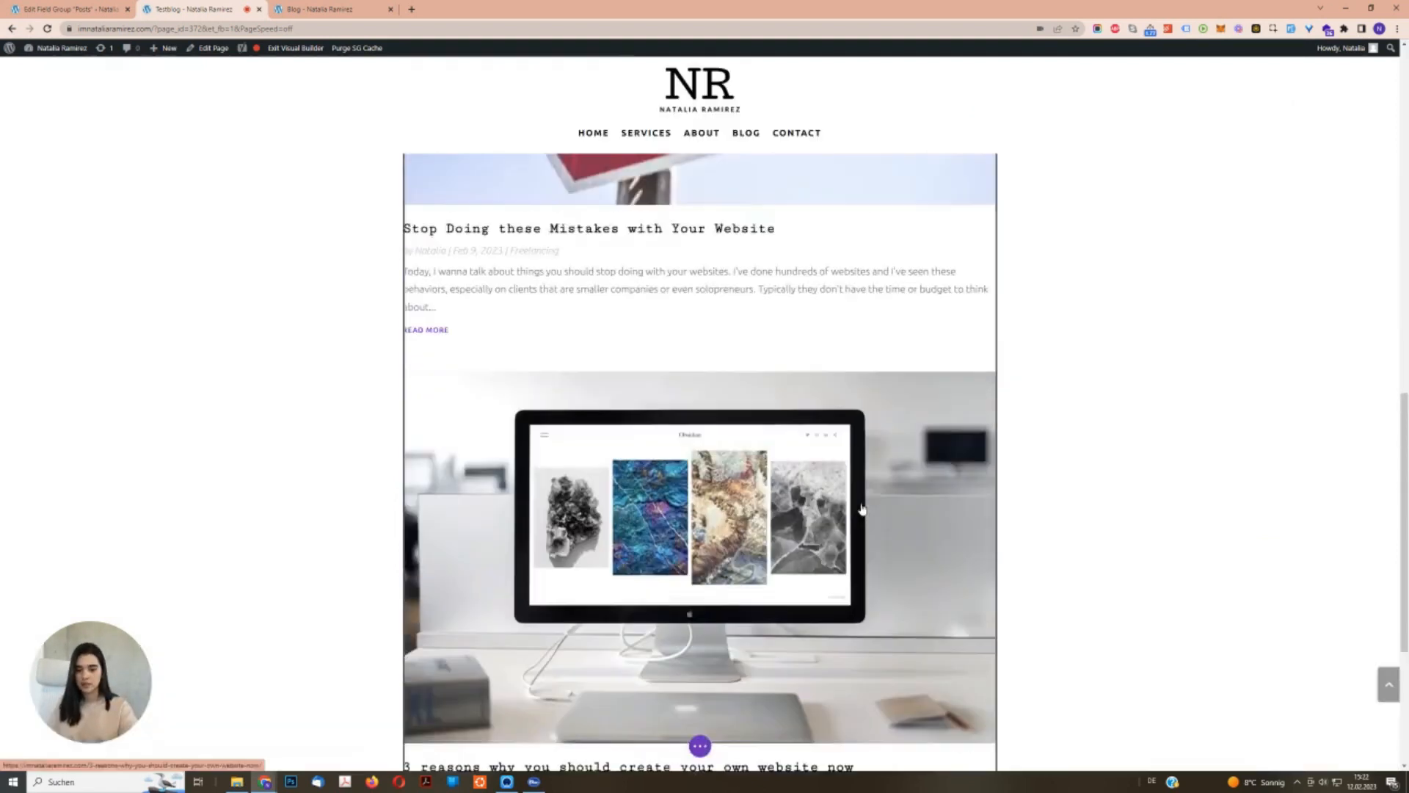
{"action": "scroll", "coordinate": [830, 489], "scroll_direction": "up", "scroll_amount": 3}
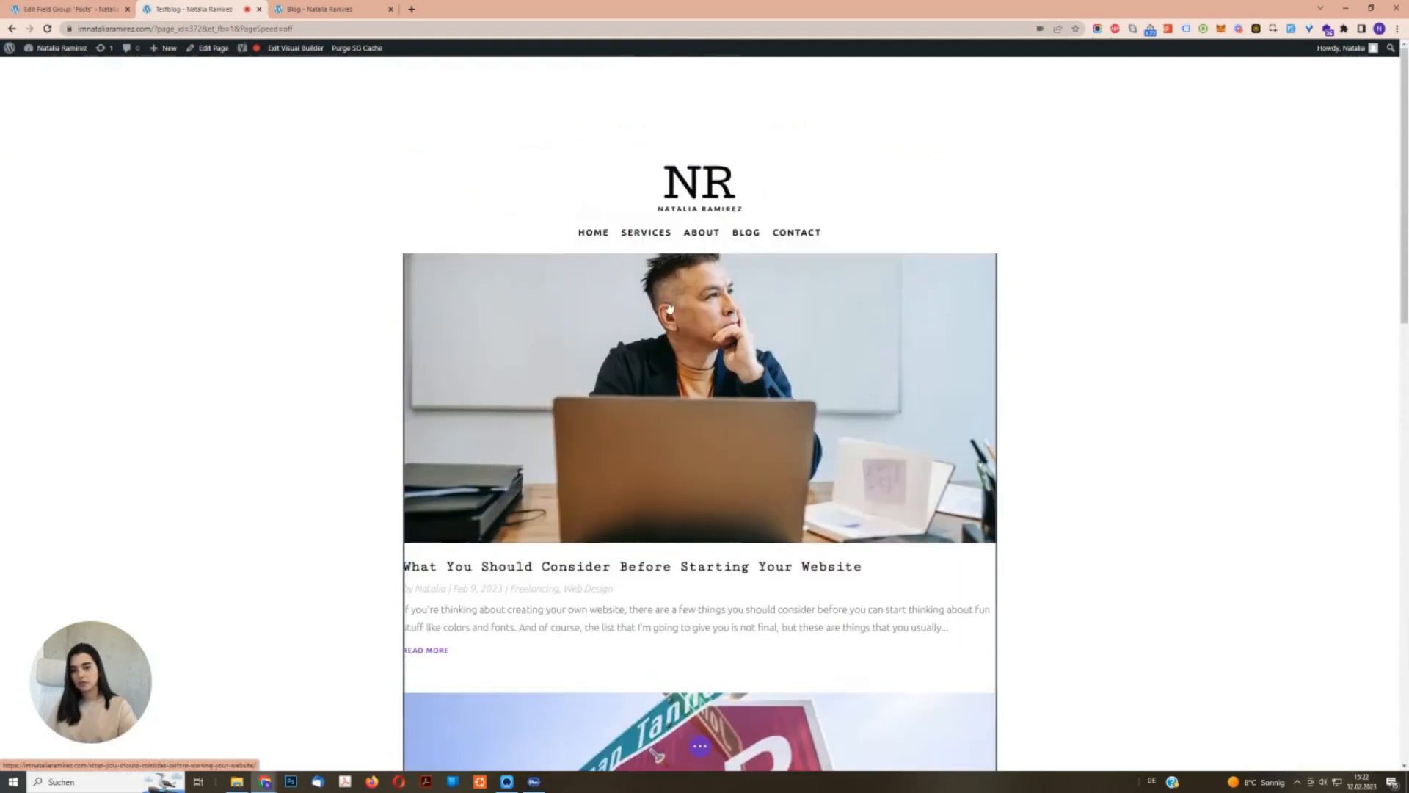
Examine the Blog module's content settings, including post count, categories, date format and excerpt length, and its element display options.
{"action": "left_click", "coordinate": [669, 312]}
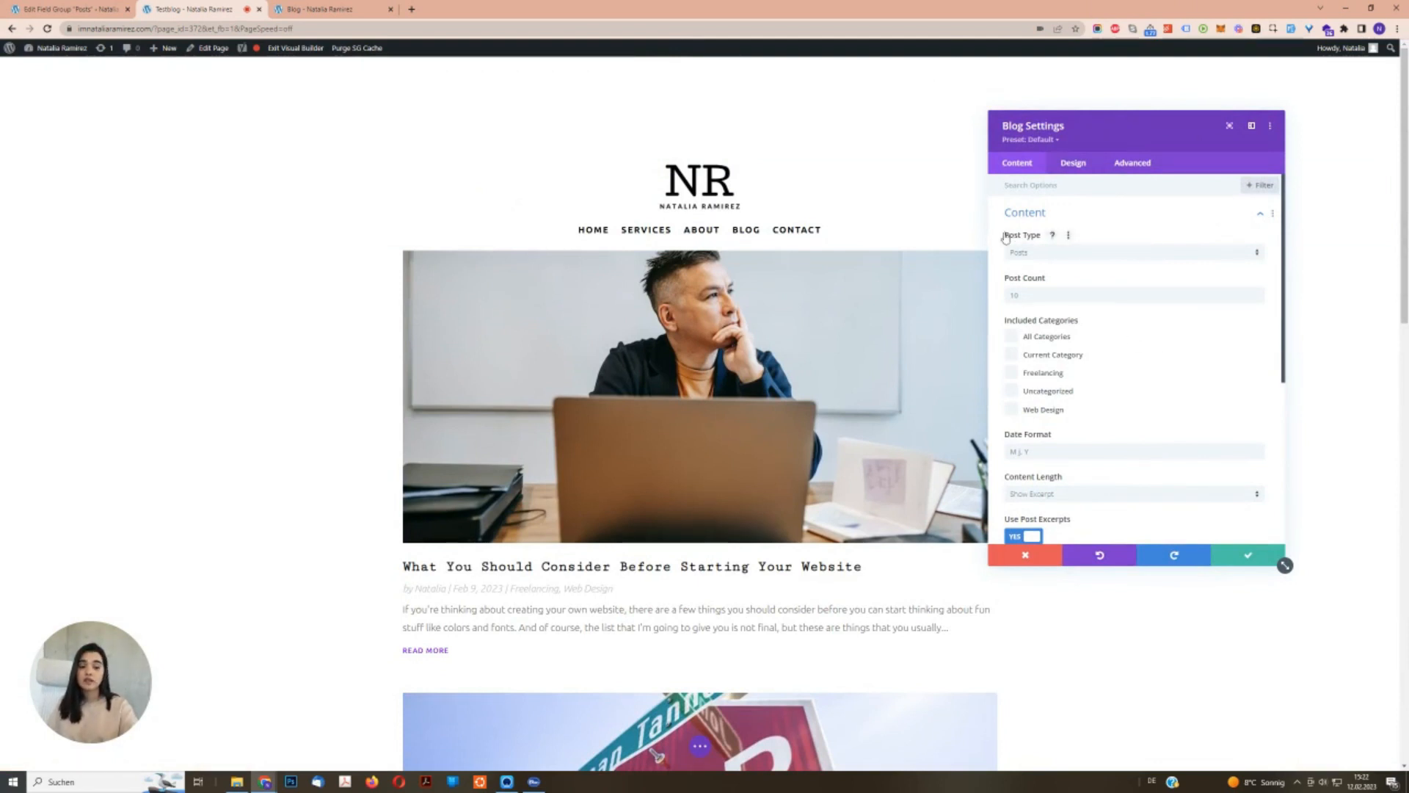
{"action": "left_click", "coordinate": [1026, 289]}
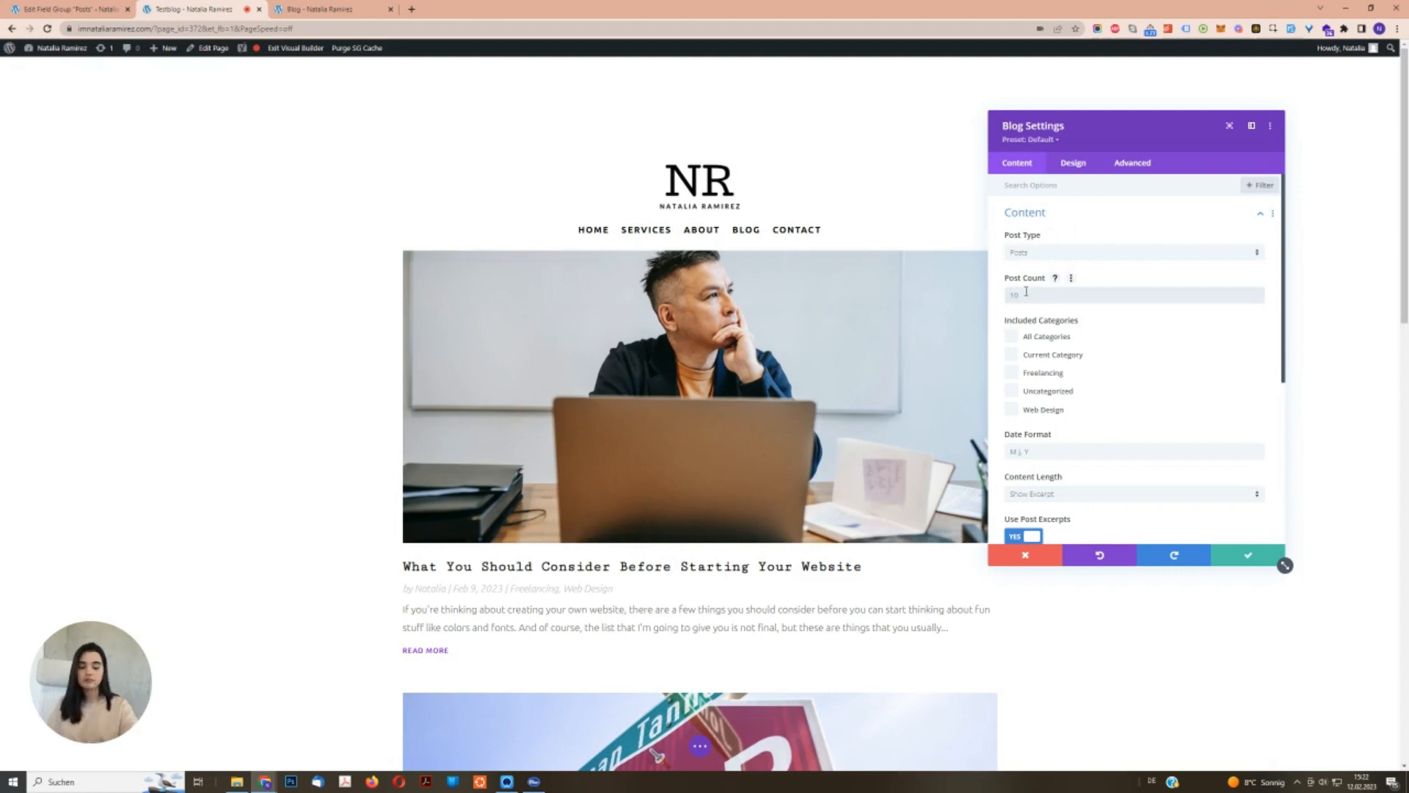
{"action": "scroll", "coordinate": [1085, 390], "scroll_direction": "down", "scroll_amount": 1}
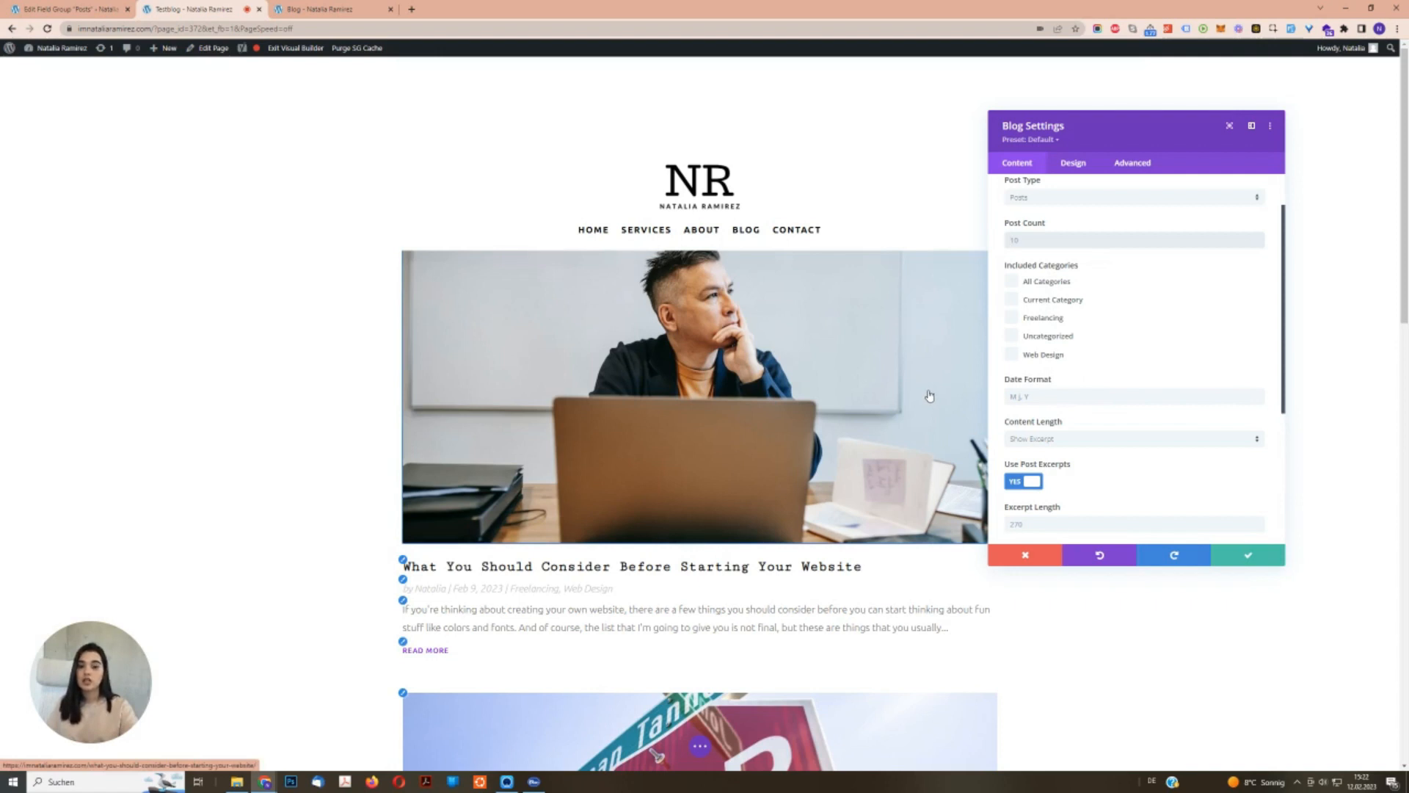
{"action": "scroll", "coordinate": [1122, 352], "scroll_direction": "down", "scroll_amount": 2}
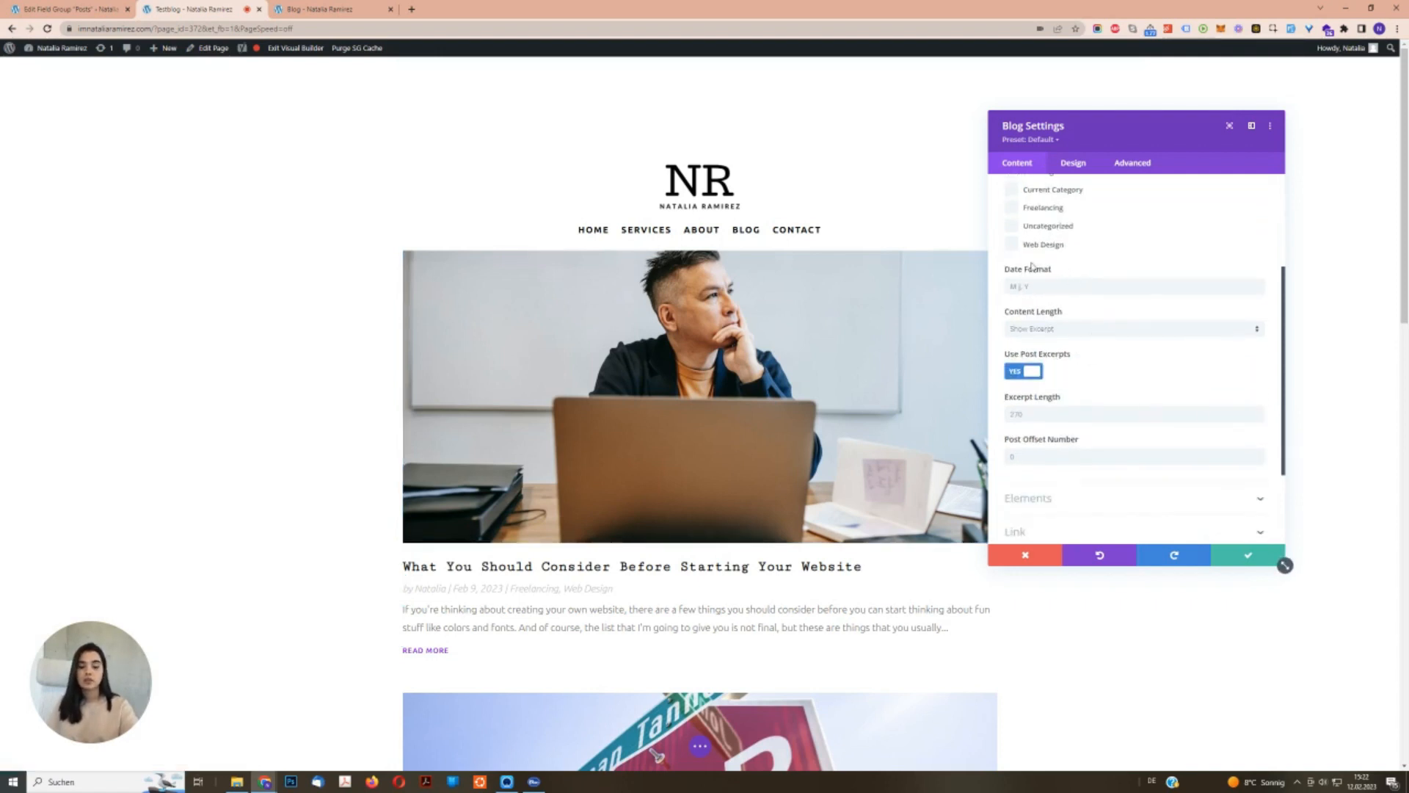
{"action": "scroll", "coordinate": [1134, 385], "scroll_direction": "down", "scroll_amount": 2}
{"action": "left_click", "coordinate": [1035, 391]}
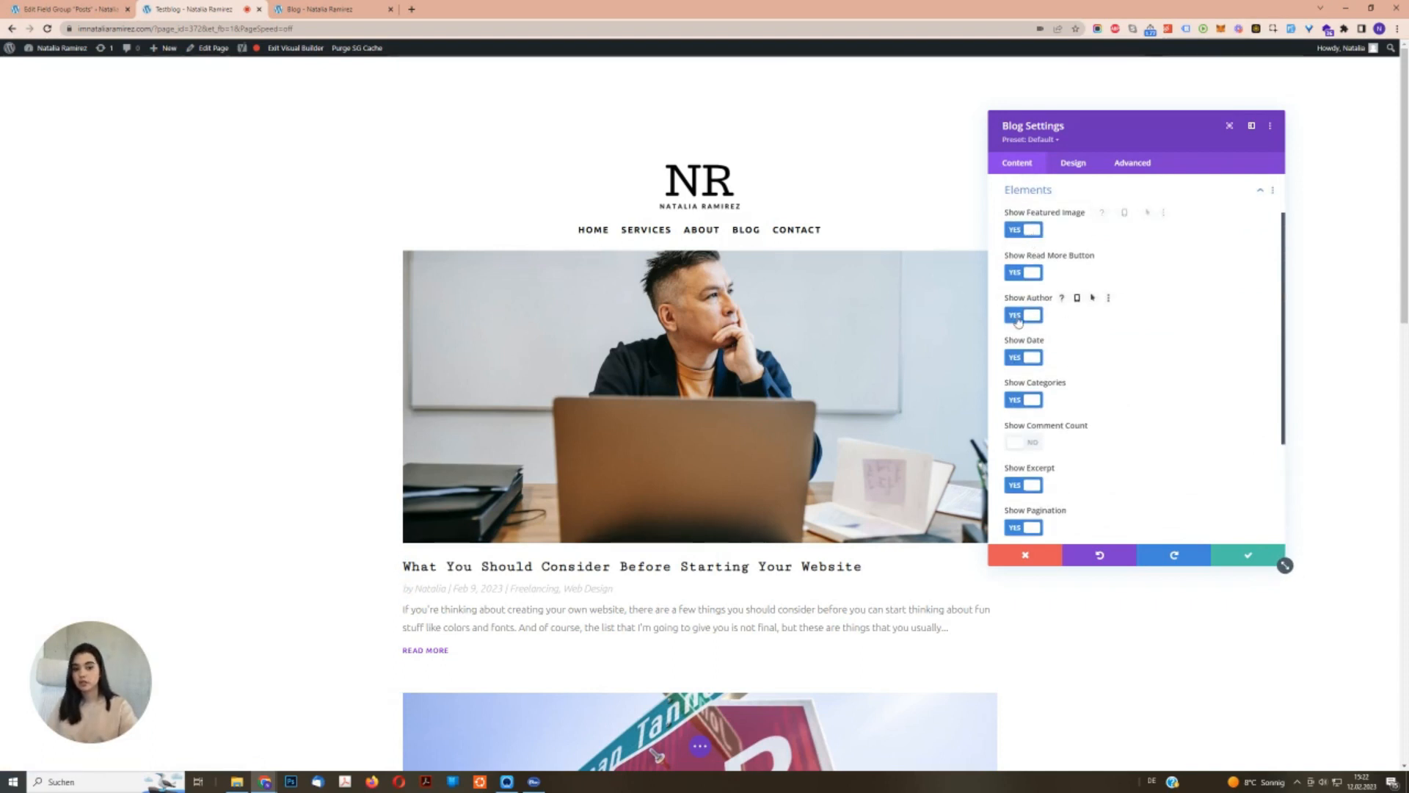
Try hiding the post author in the Blog module, show it again, and save the module settings.
{"action": "left_click", "coordinate": [1017, 316]}
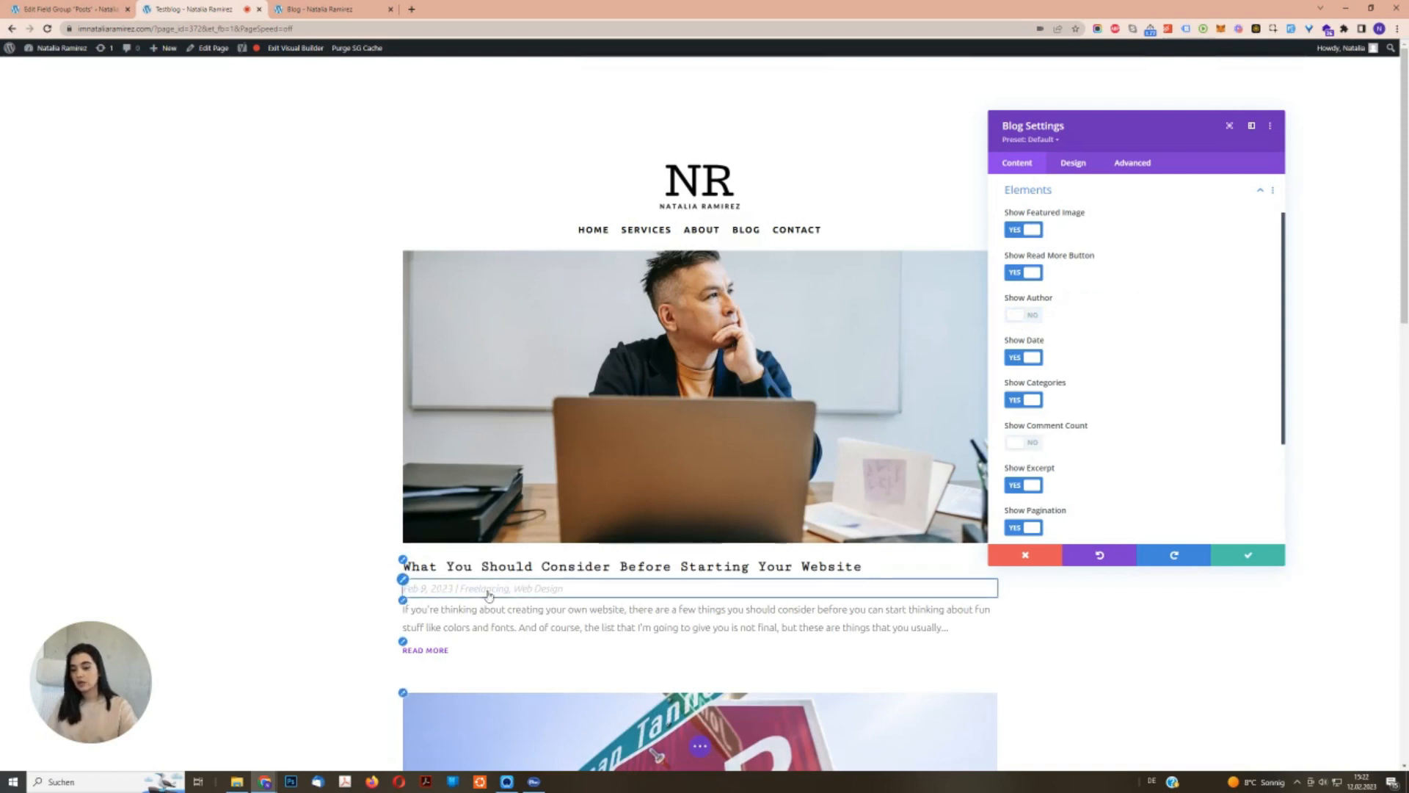
{"action": "left_click", "coordinate": [1031, 314]}
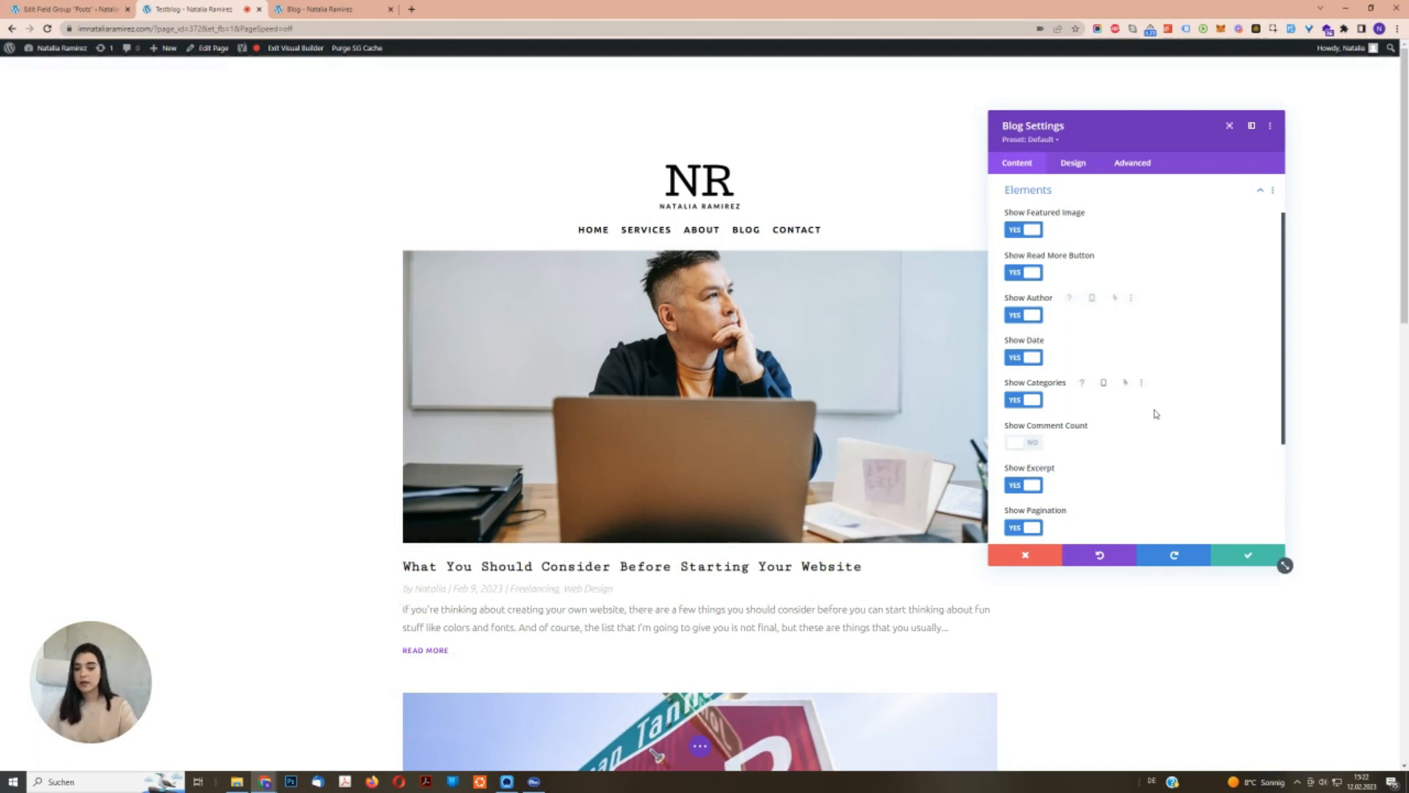
{"action": "left_click", "coordinate": [1248, 555]}
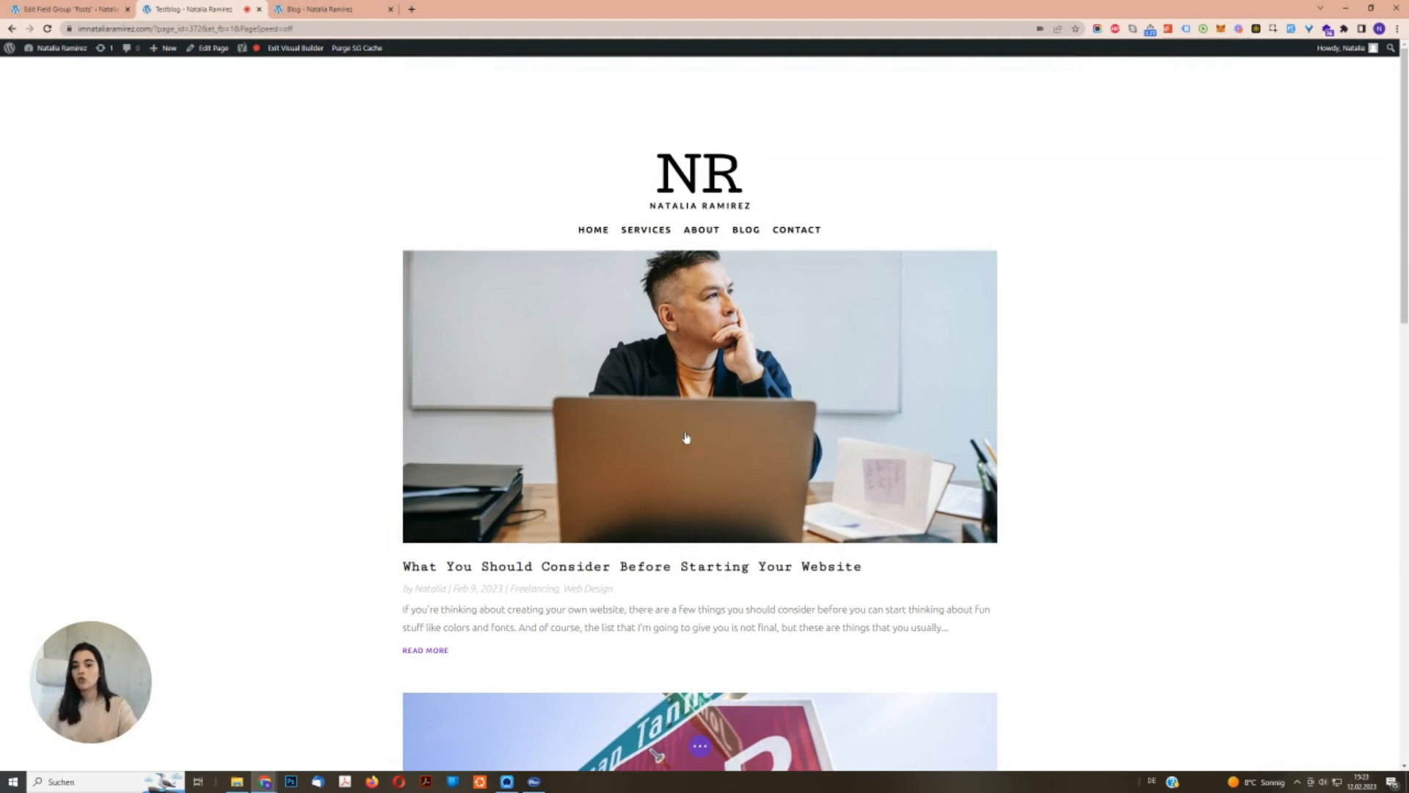
Check the page structure in wireframe view, publish the test blog page, and exit the visual builder.
{"action": "left_click", "coordinate": [699, 747]}
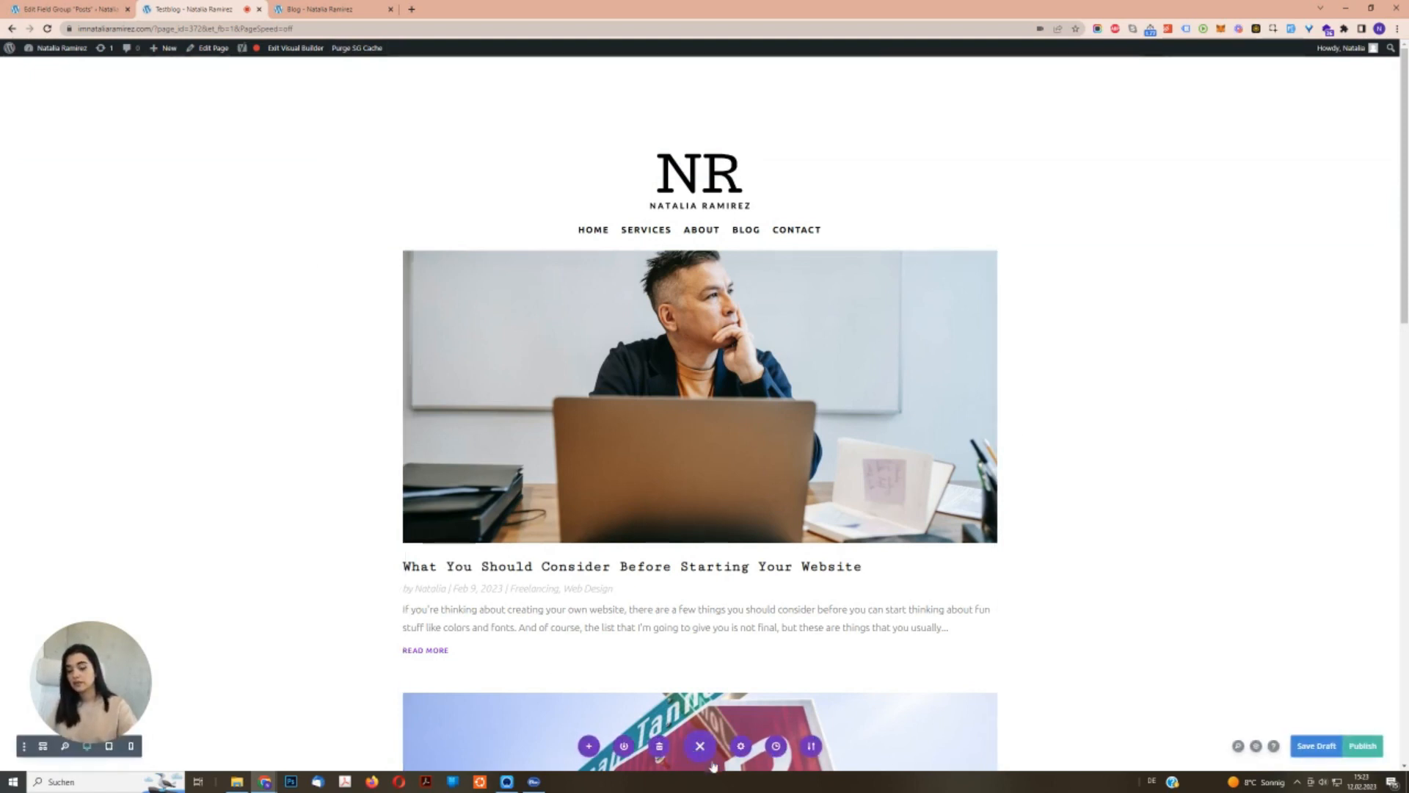
{"action": "left_click", "coordinate": [43, 747]}
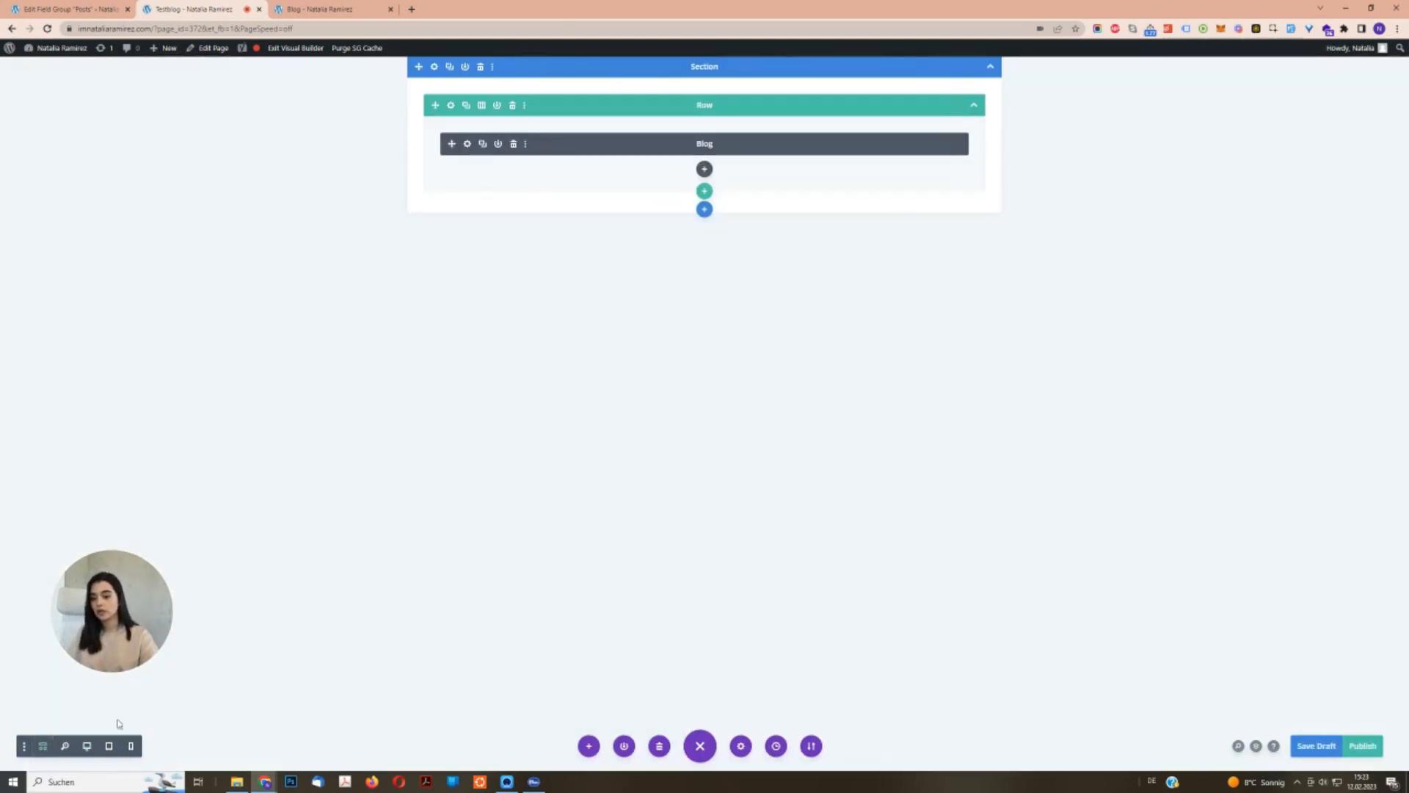
{"action": "left_click", "coordinate": [43, 747]}
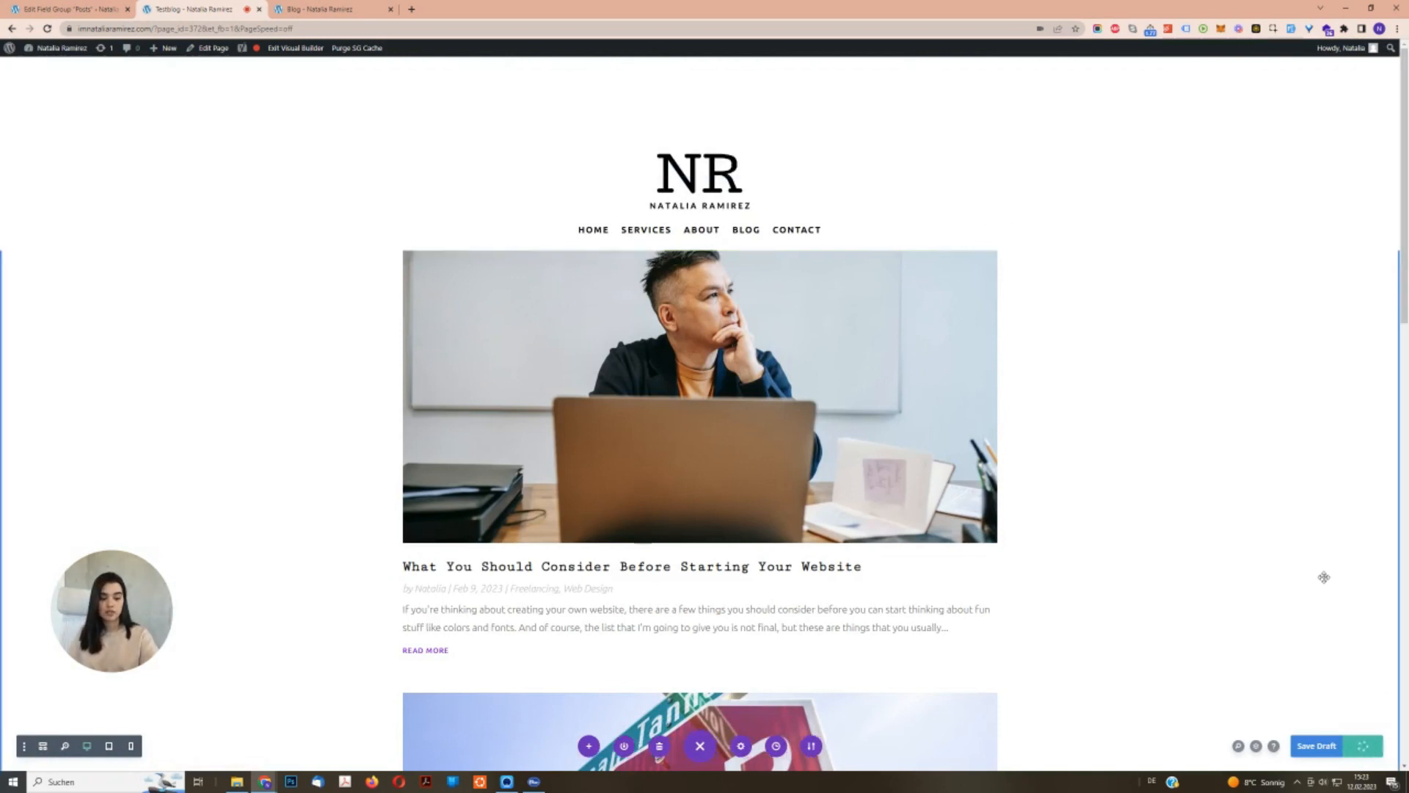
{"action": "left_click", "coordinate": [296, 49]}
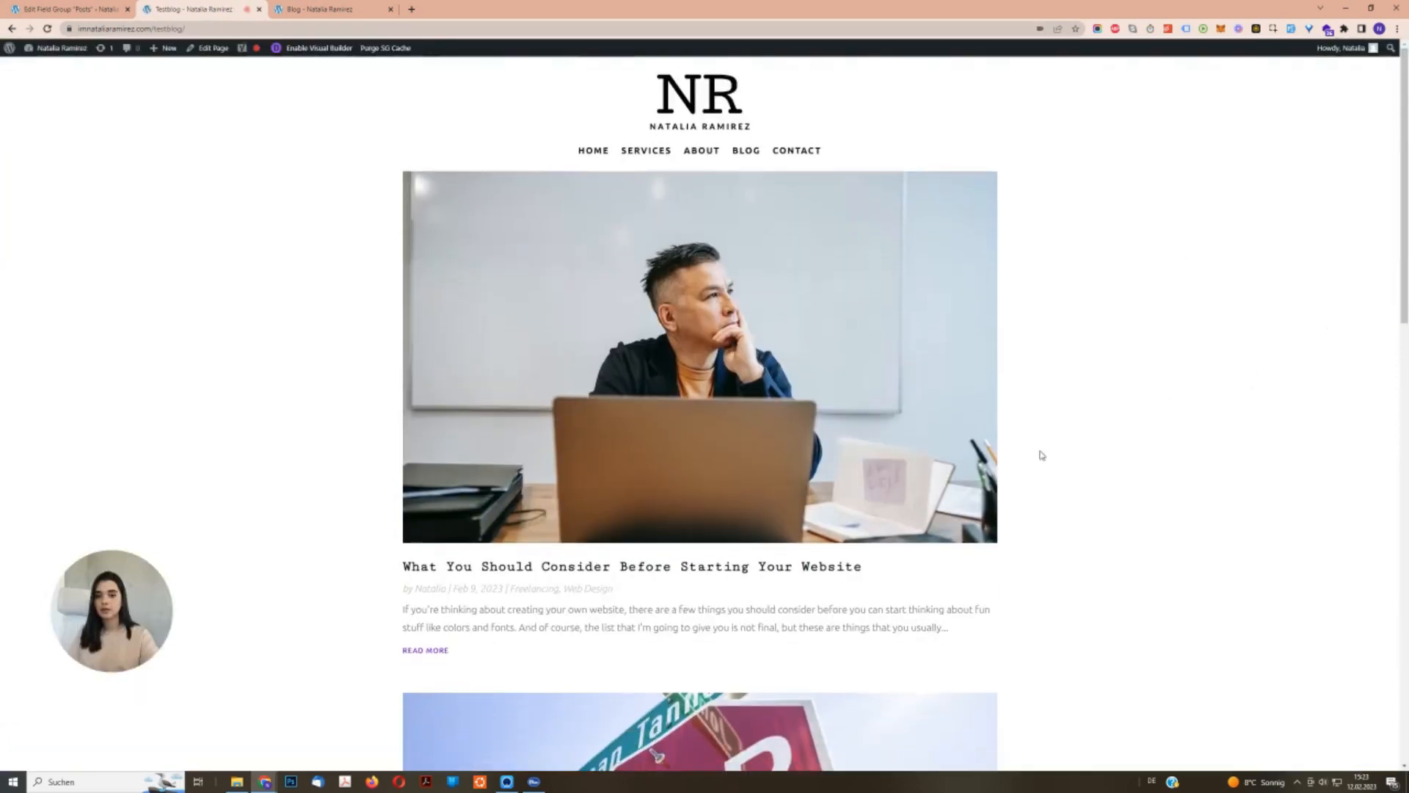
Compare the published test blog page's posts and Read More links with the existing Blog page.
{"action": "scroll", "coordinate": [432, 458], "scroll_direction": "down", "scroll_amount": 5}
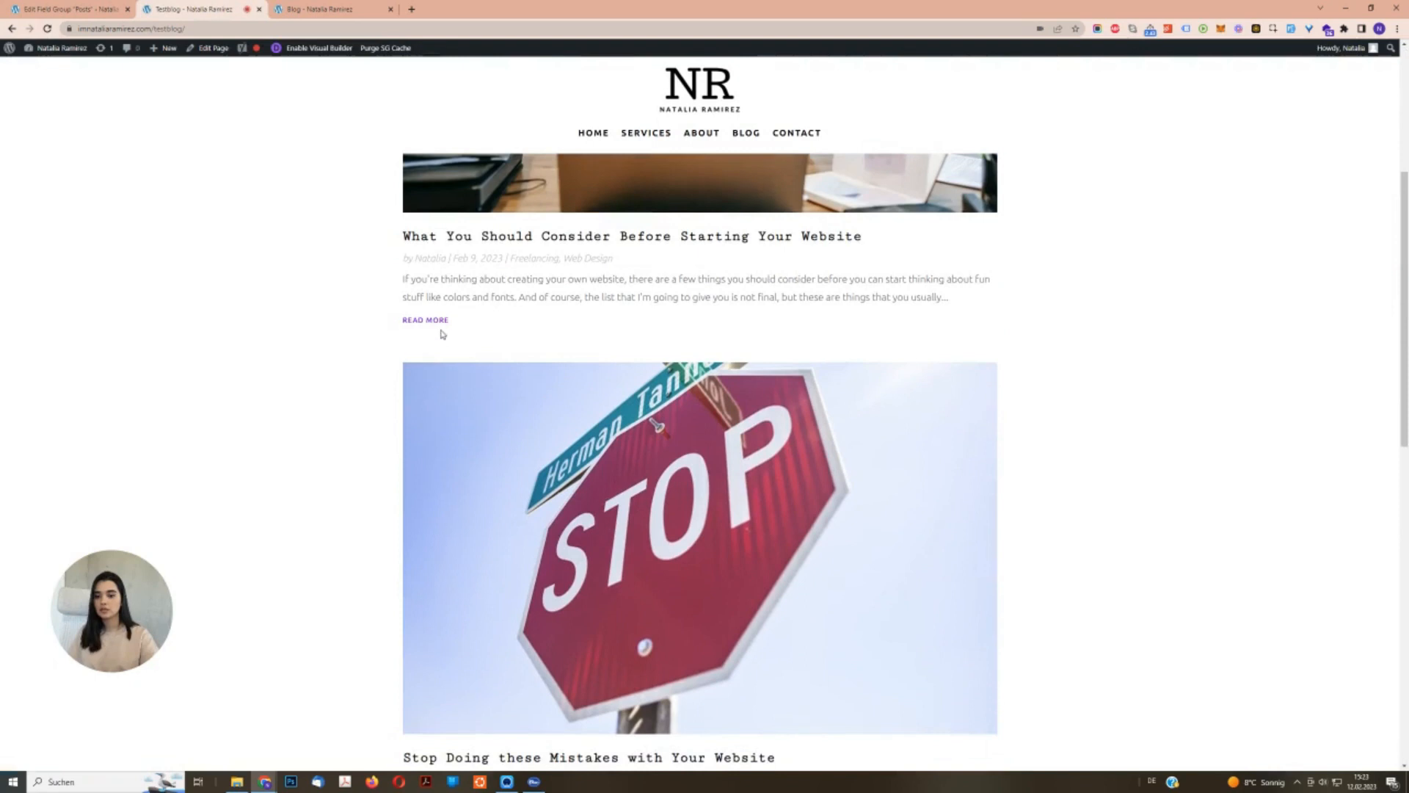
{"action": "key", "text": "ctrl+Tab"}
{"action": "key", "text": "ctrl+shift+Tab"}
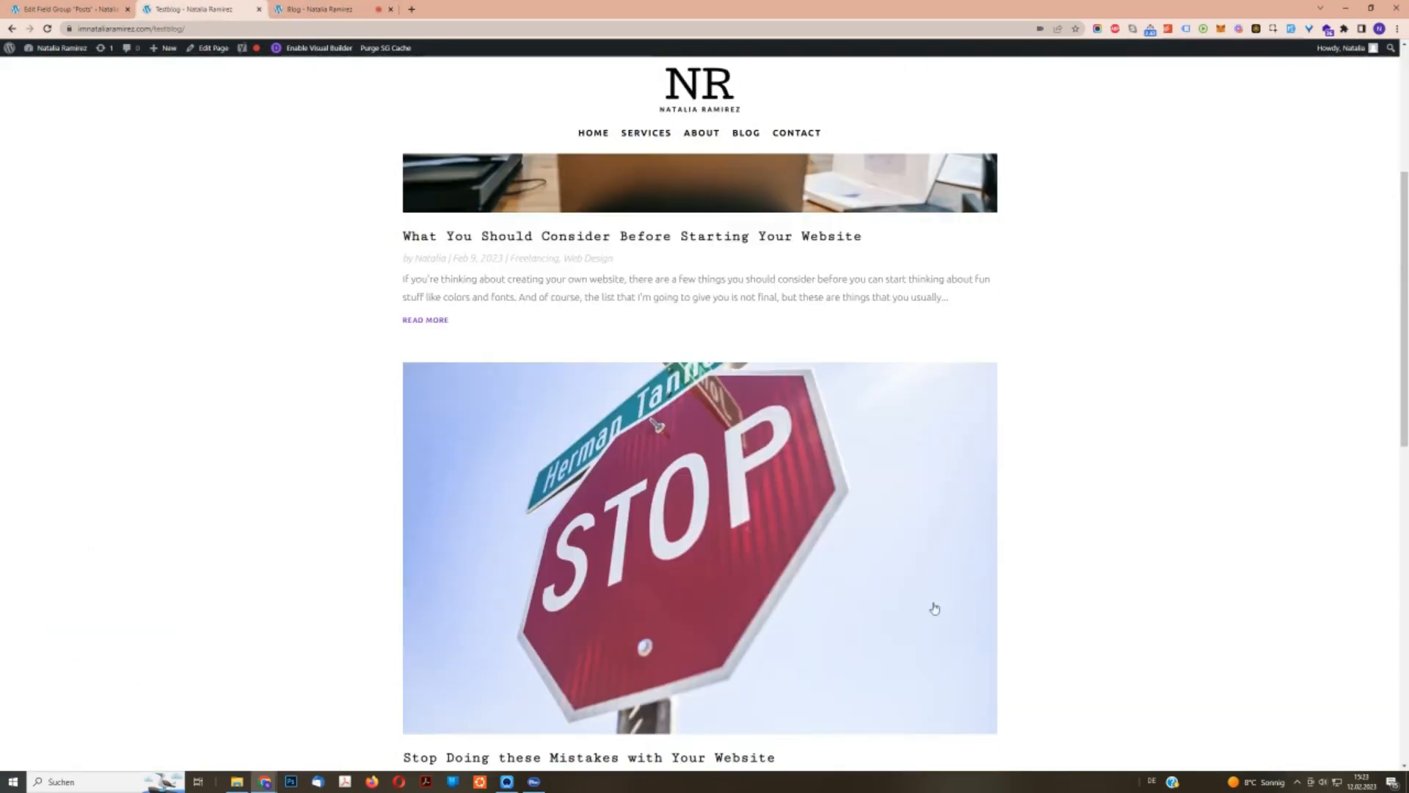
{"action": "scroll", "coordinate": [1006, 587], "scroll_direction": "up", "scroll_amount": 5}
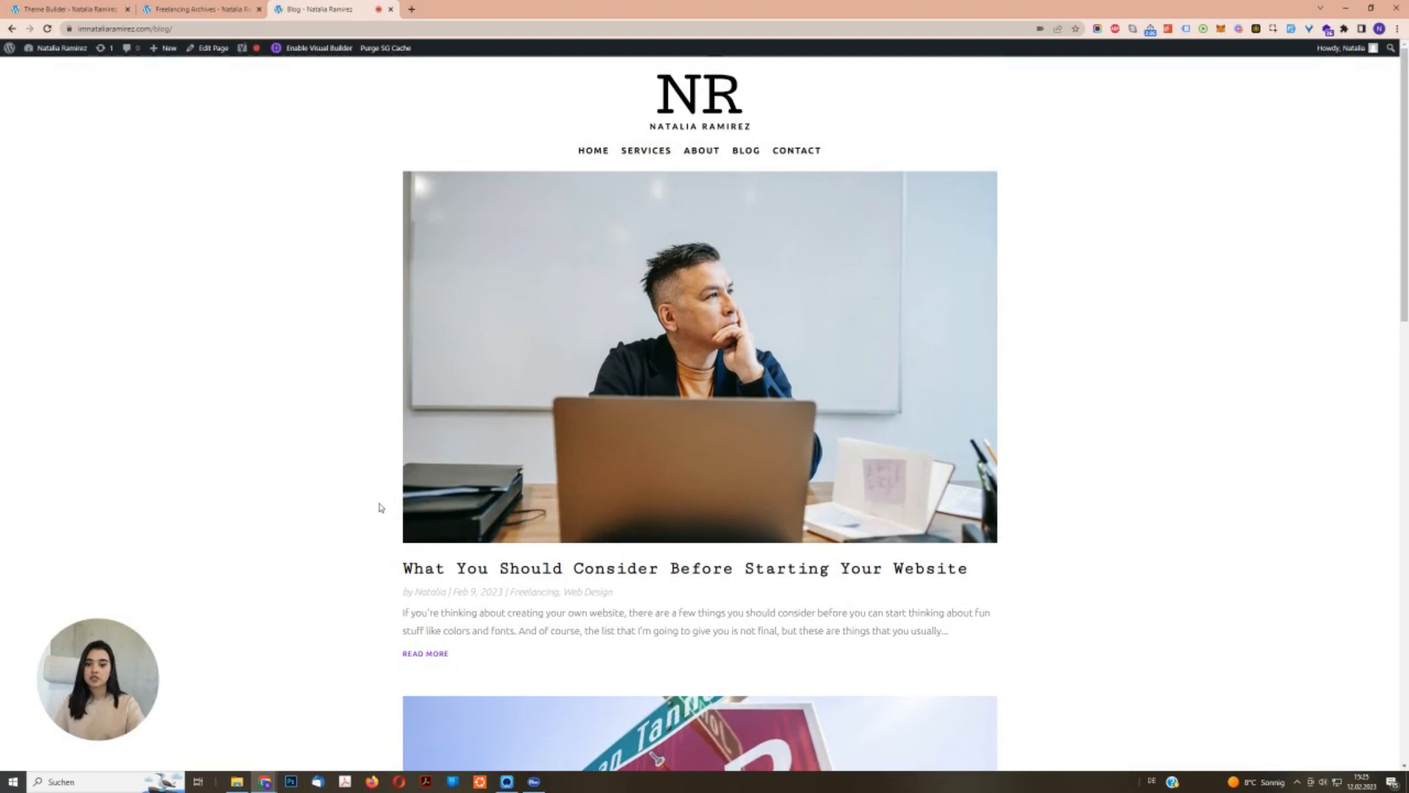
Open the Freelancing category from the Blog page, examine its default archive layout, and compare it with the finished archive design in the other tab.
{"action": "left_click", "coordinate": [518, 593]}
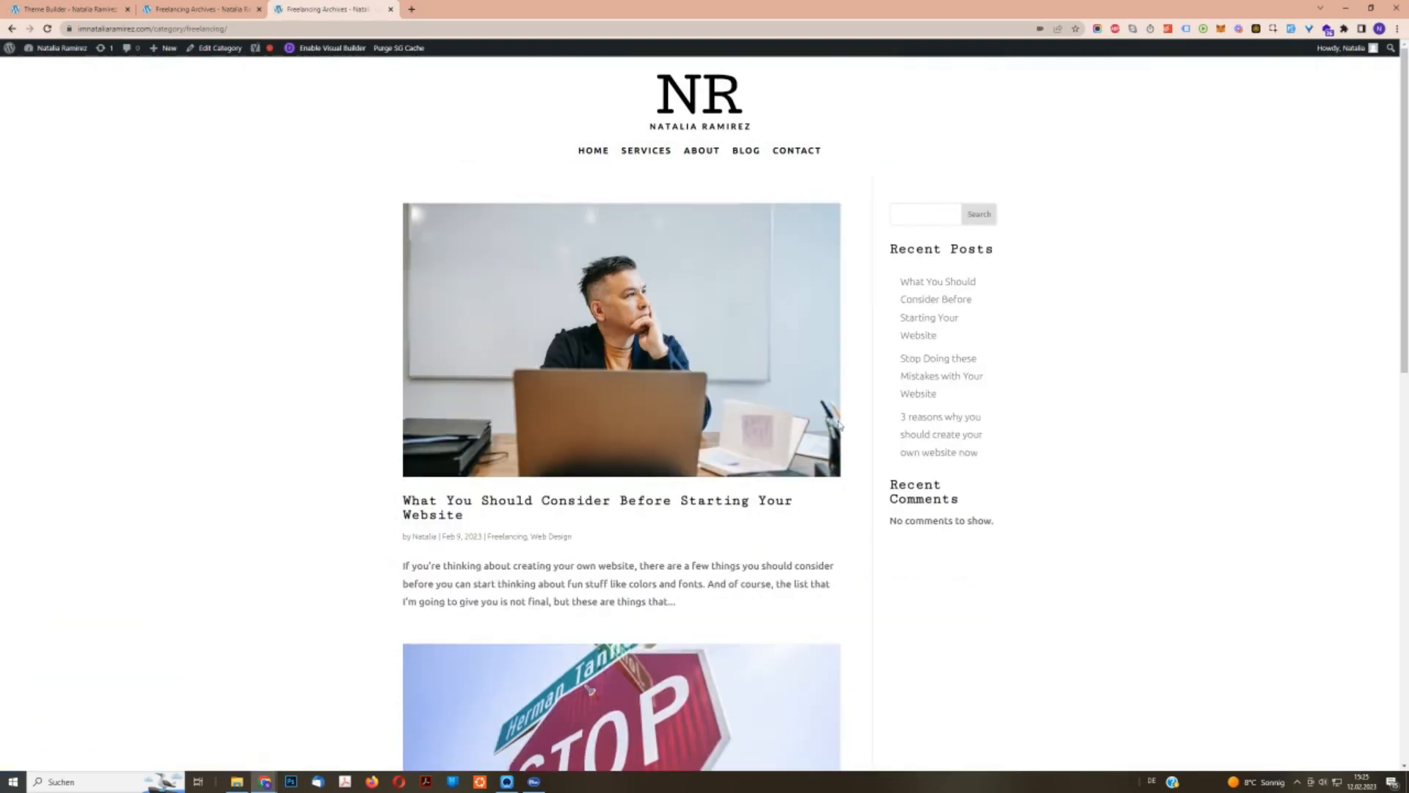
{"action": "scroll", "coordinate": [861, 477], "scroll_direction": "down", "scroll_amount": 3}
{"action": "scroll", "coordinate": [860, 477], "scroll_direction": "down", "scroll_amount": 9}
{"action": "scroll", "coordinate": [866, 473], "scroll_direction": "up", "scroll_amount": 9}
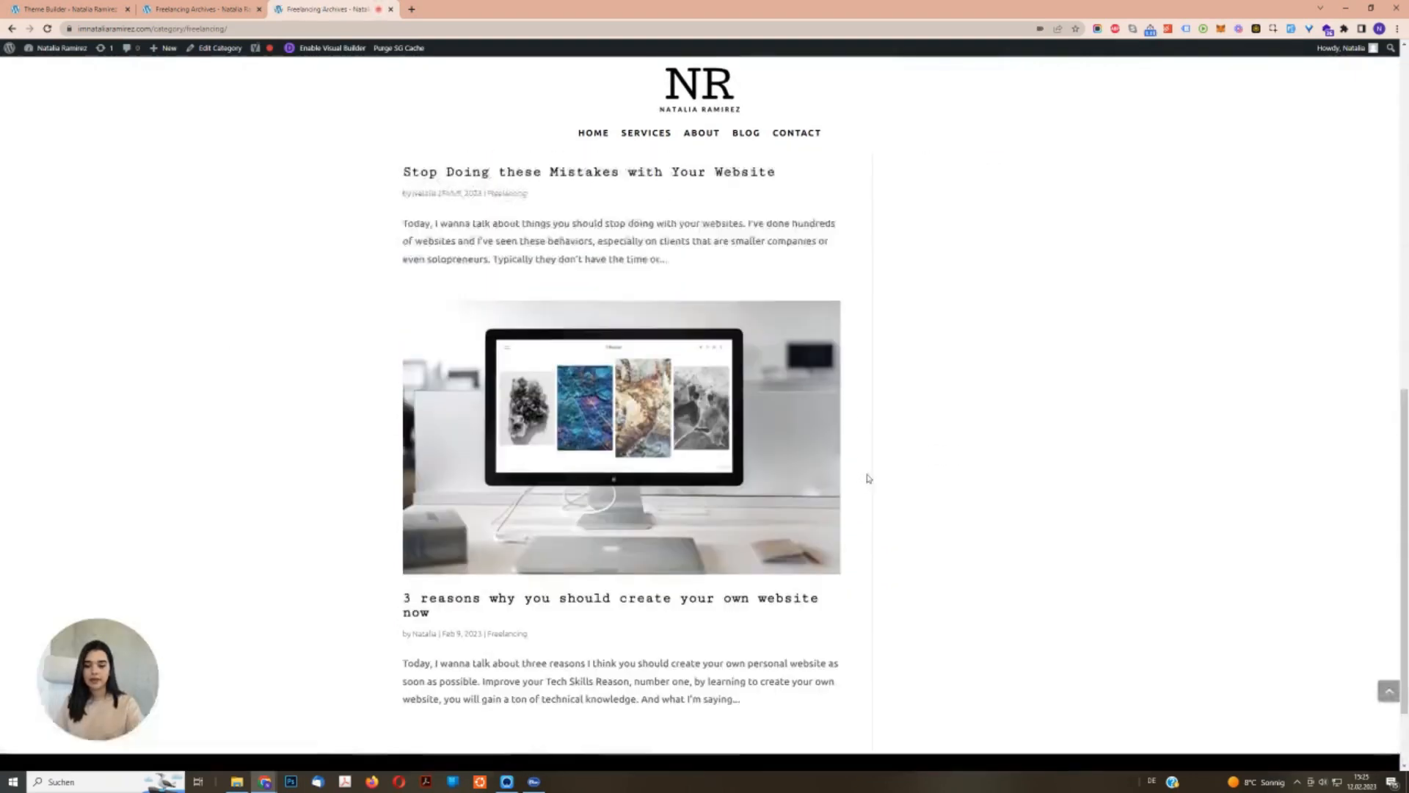
{"action": "scroll", "coordinate": [869, 467], "scroll_direction": "up", "scroll_amount": 3}
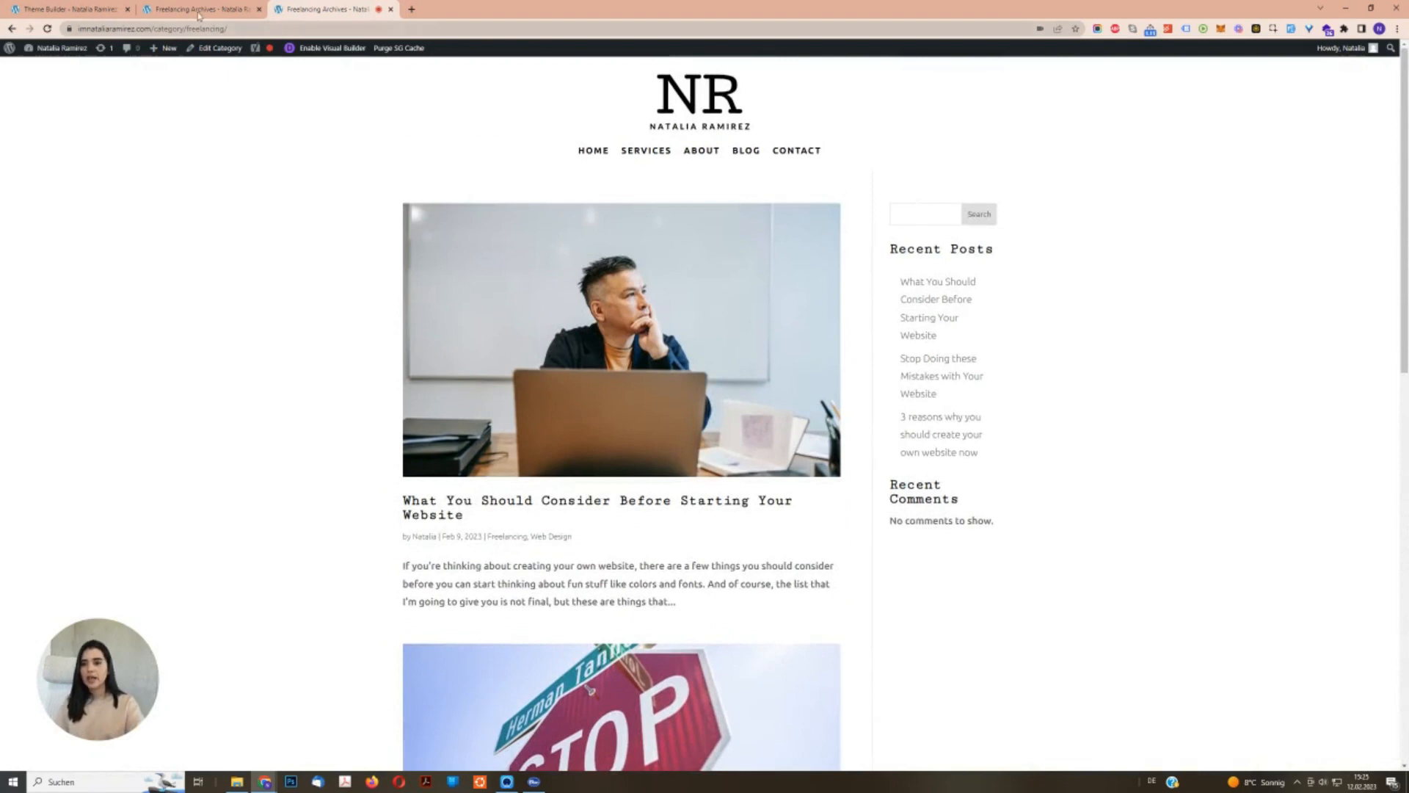
{"action": "left_click", "coordinate": [199, 10]}
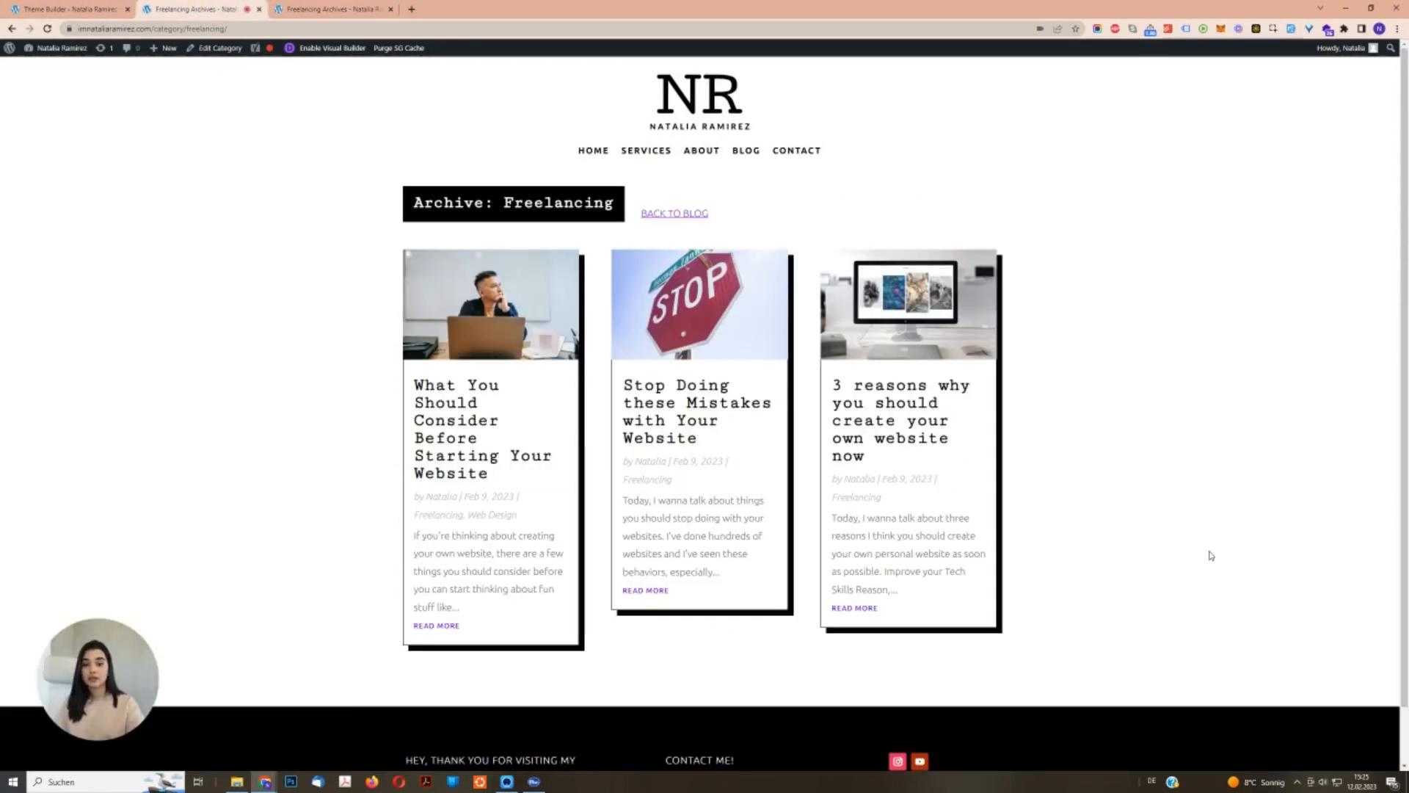
Create a new template for All Category Pages in the Divi Theme Builder and start building its custom body.
{"action": "left_click", "coordinate": [86, 8]}
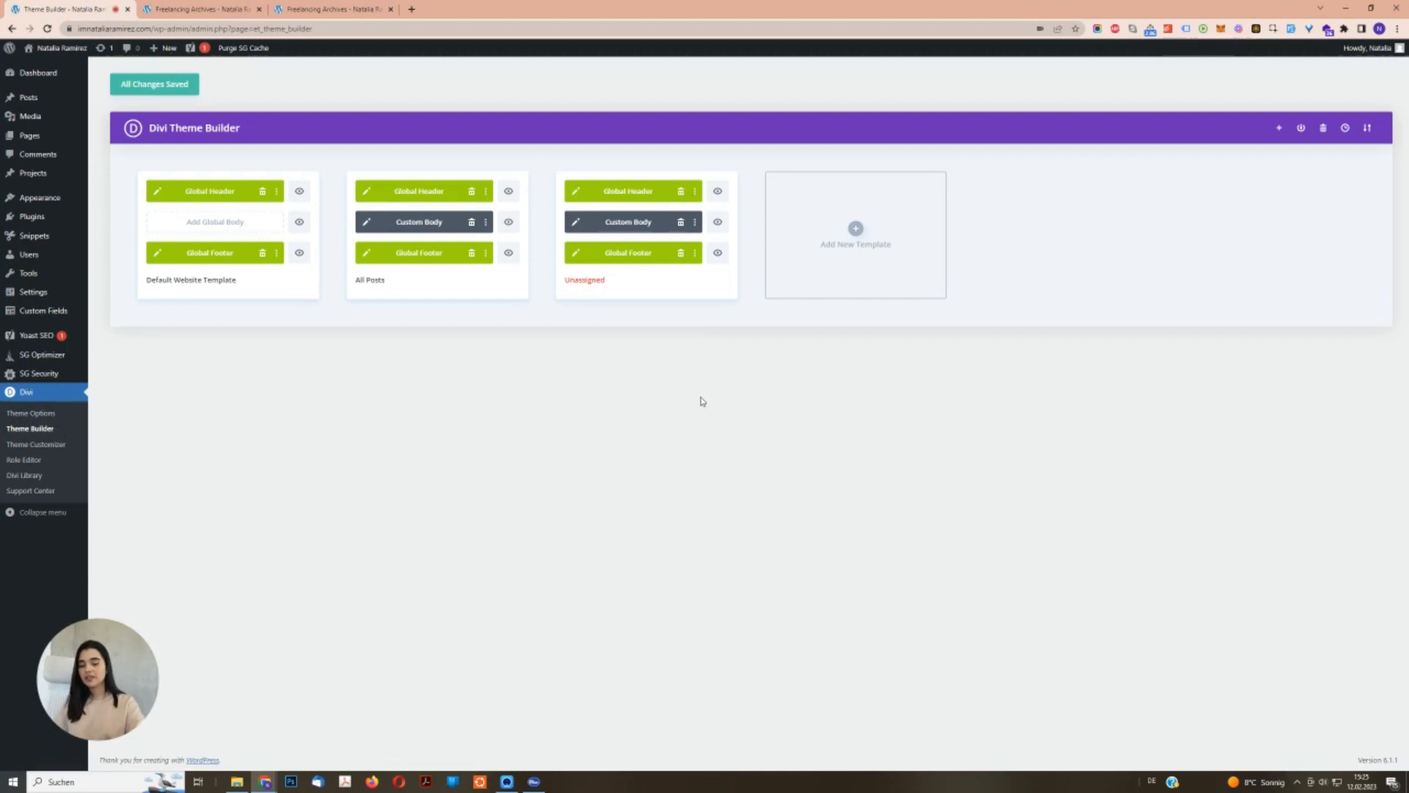
{"action": "left_click", "coordinate": [856, 229]}
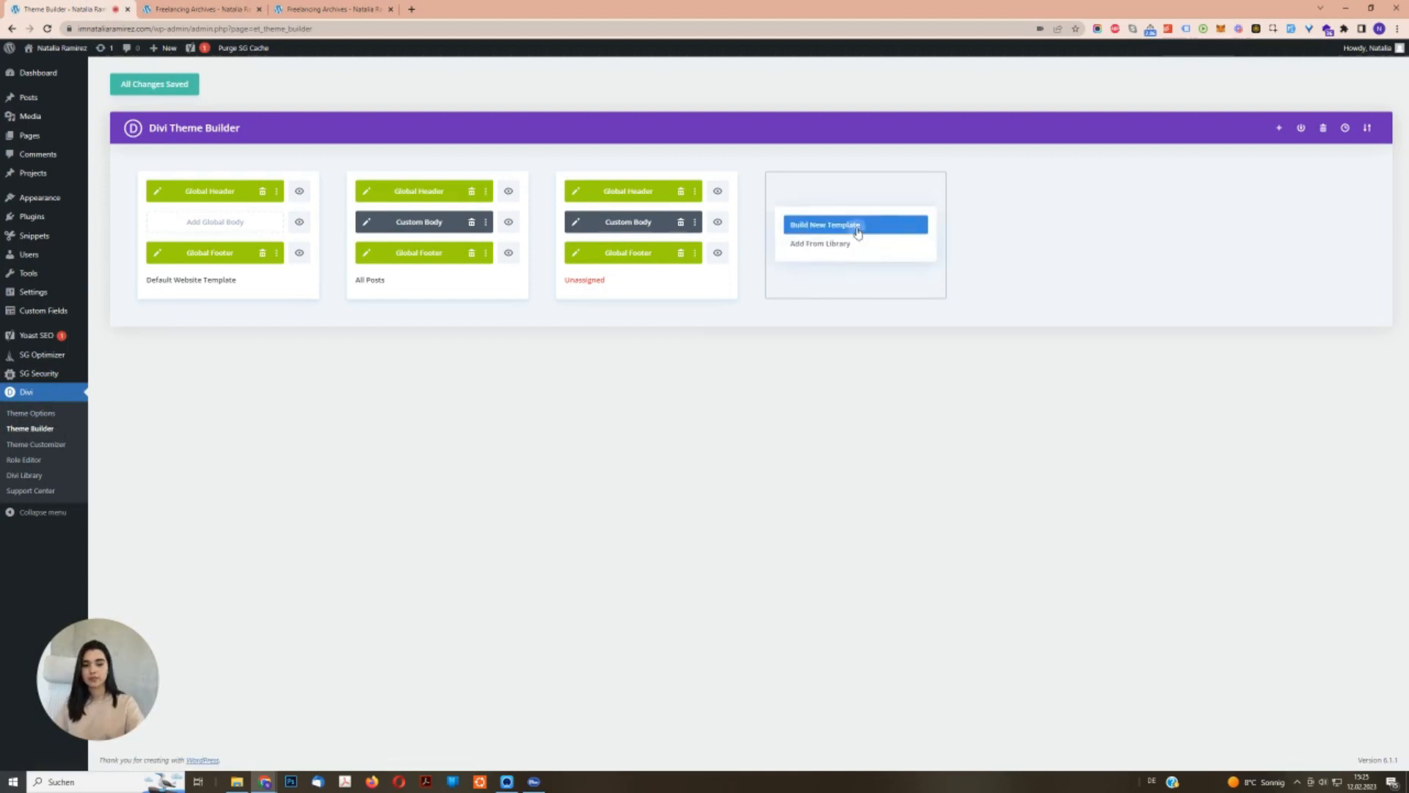
{"action": "left_click", "coordinate": [853, 224]}
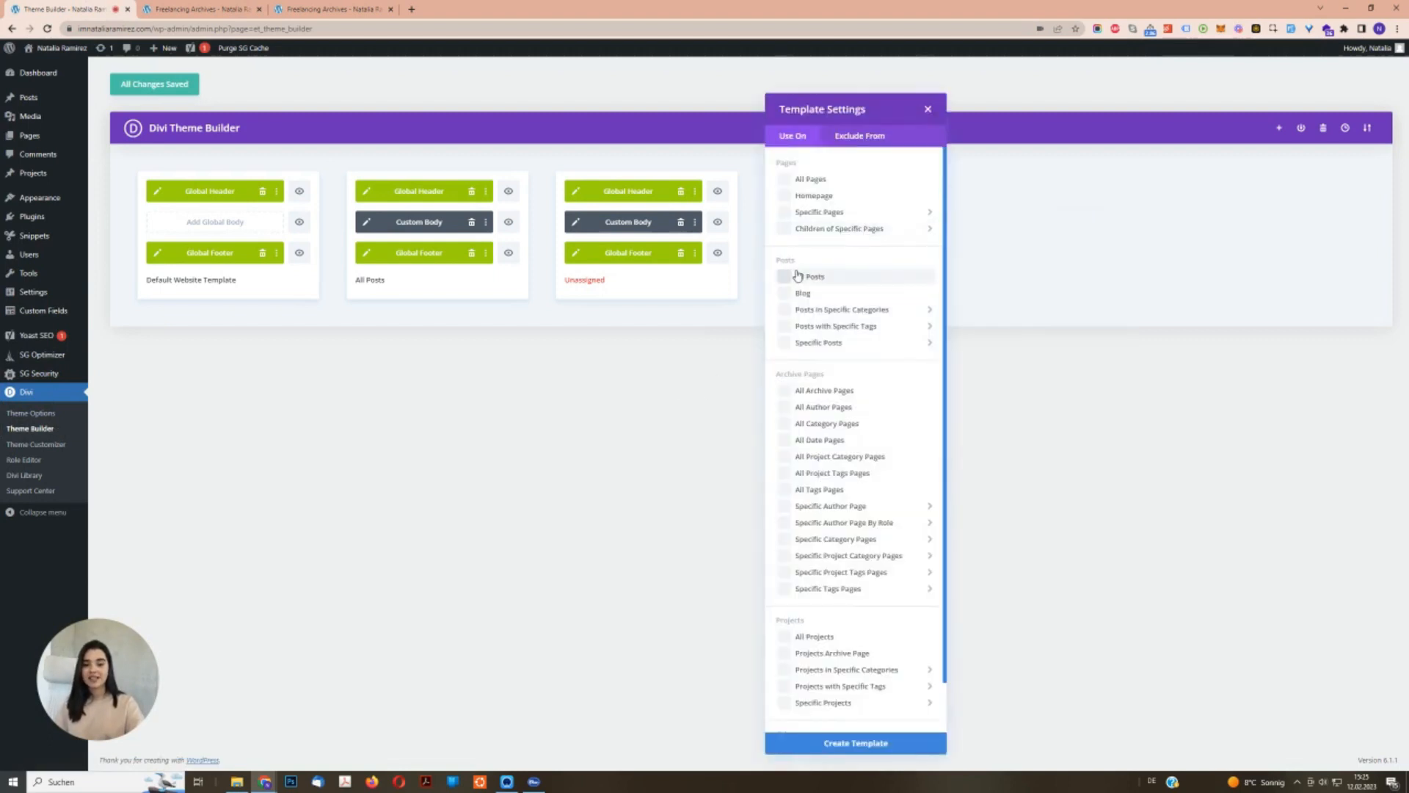
{"action": "left_click", "coordinate": [844, 426]}
{"action": "left_click", "coordinate": [870, 747]}
{"action": "left_click", "coordinate": [843, 225]}
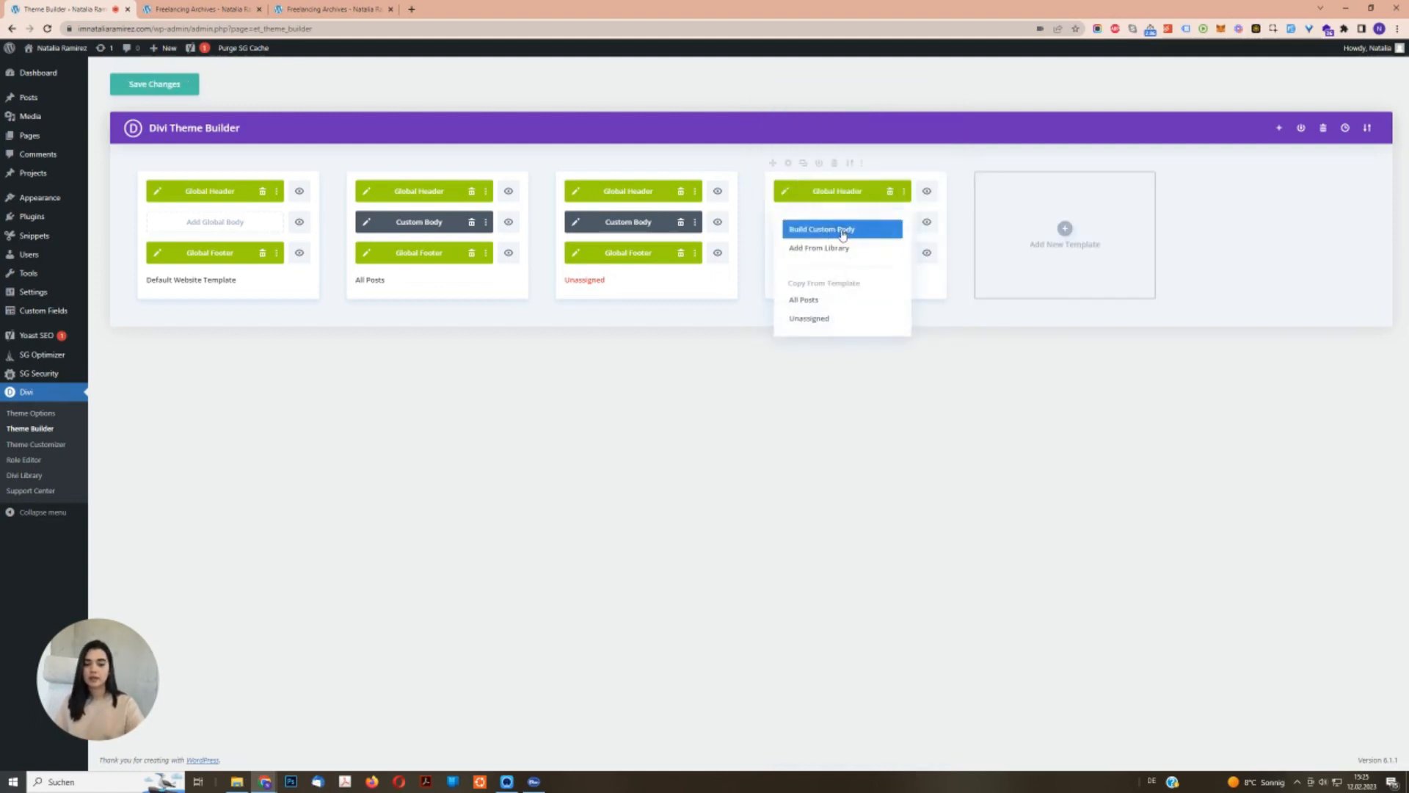
{"action": "left_click", "coordinate": [842, 232]}
Review the finished archive design, and insert a single-column row containing a Blog module into the category template's body.
{"action": "left_click", "coordinate": [197, 6]}
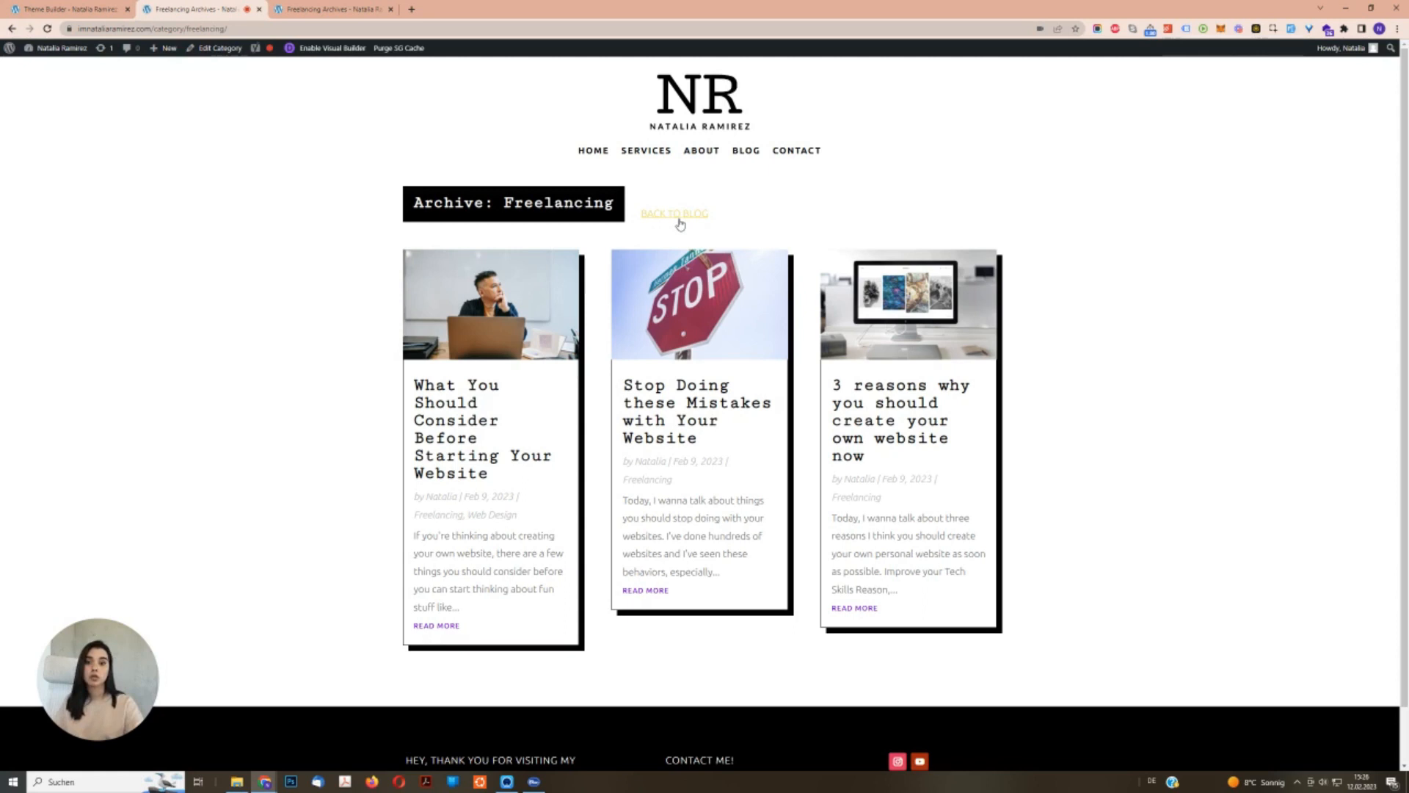
{"action": "left_click", "coordinate": [55, 7]}
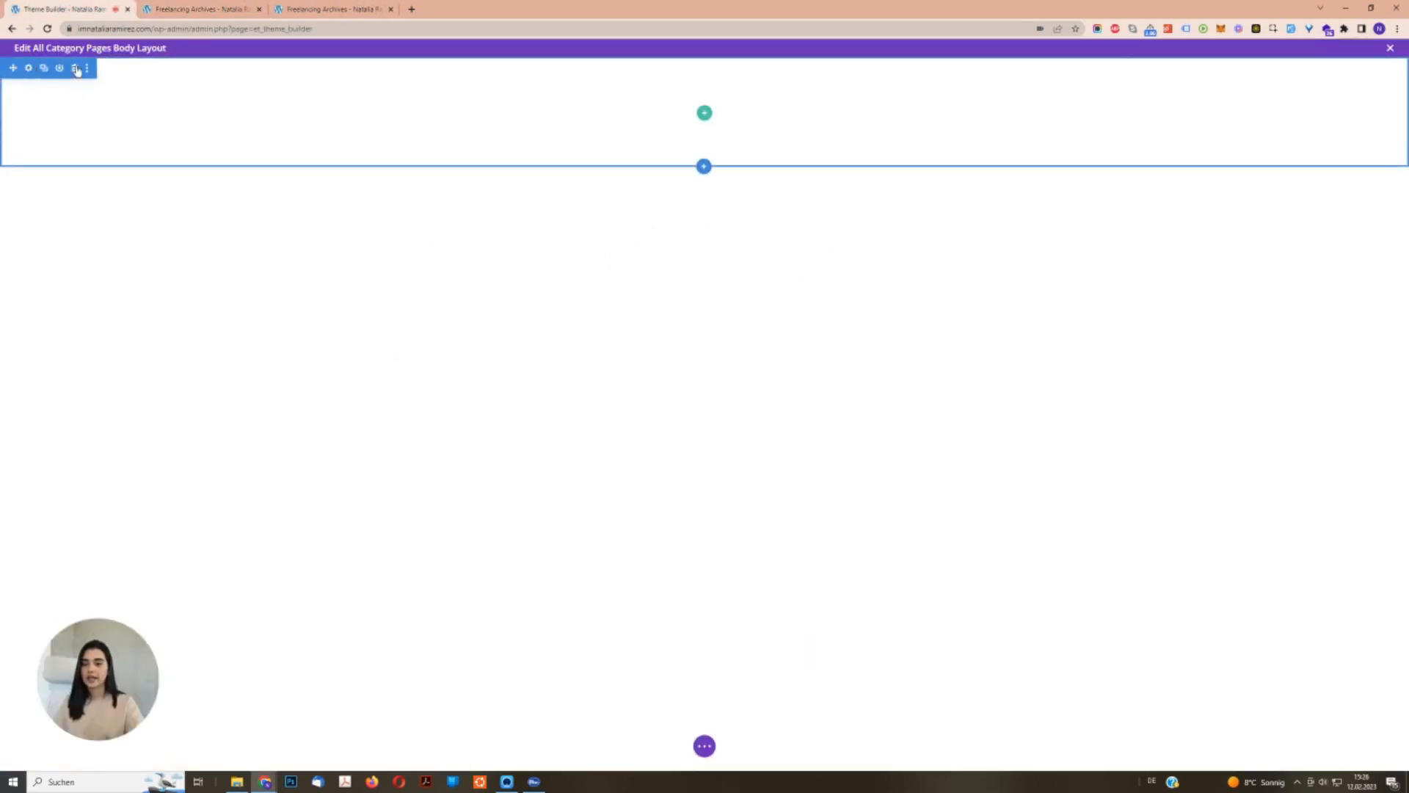
{"action": "left_click", "coordinate": [705, 113]}
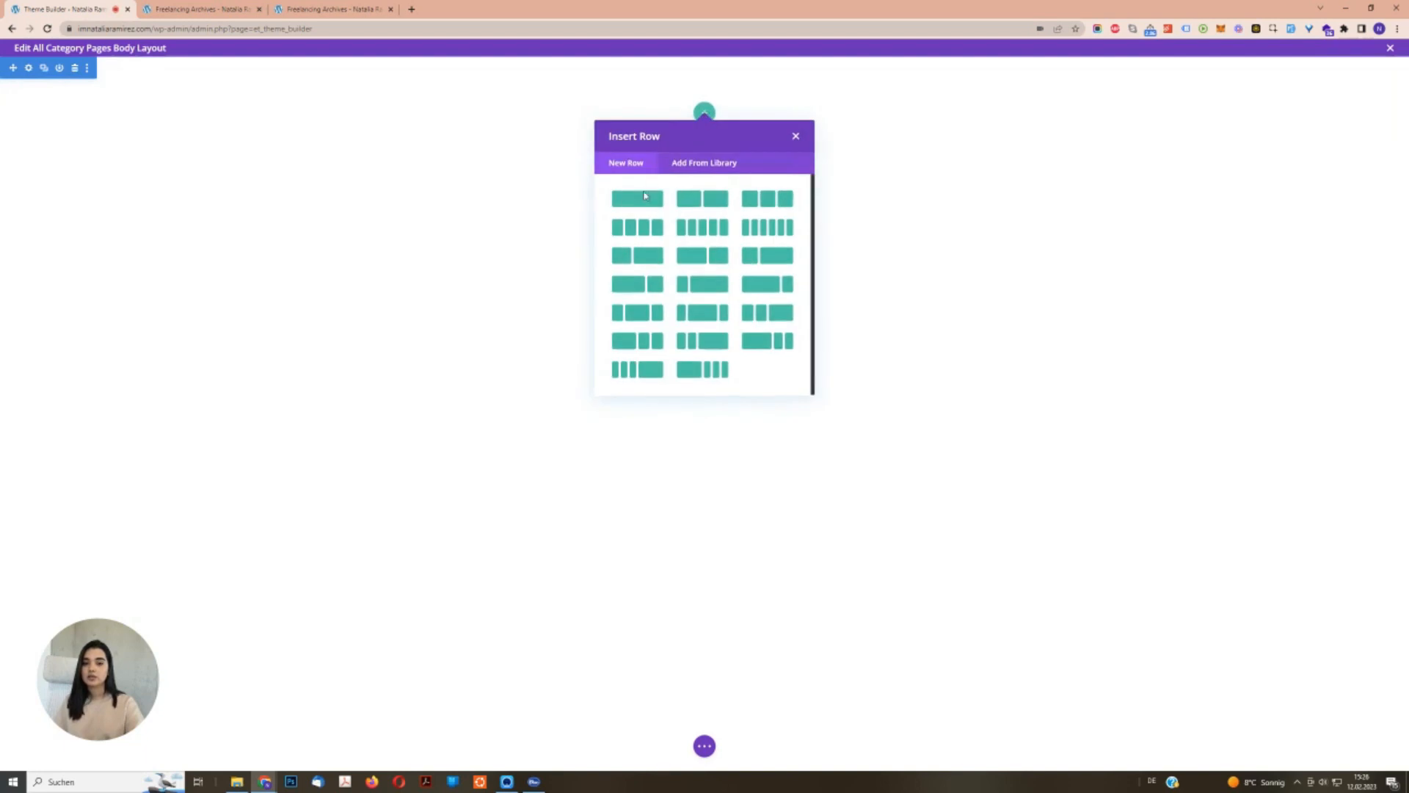
{"action": "left_click", "coordinate": [638, 199]}
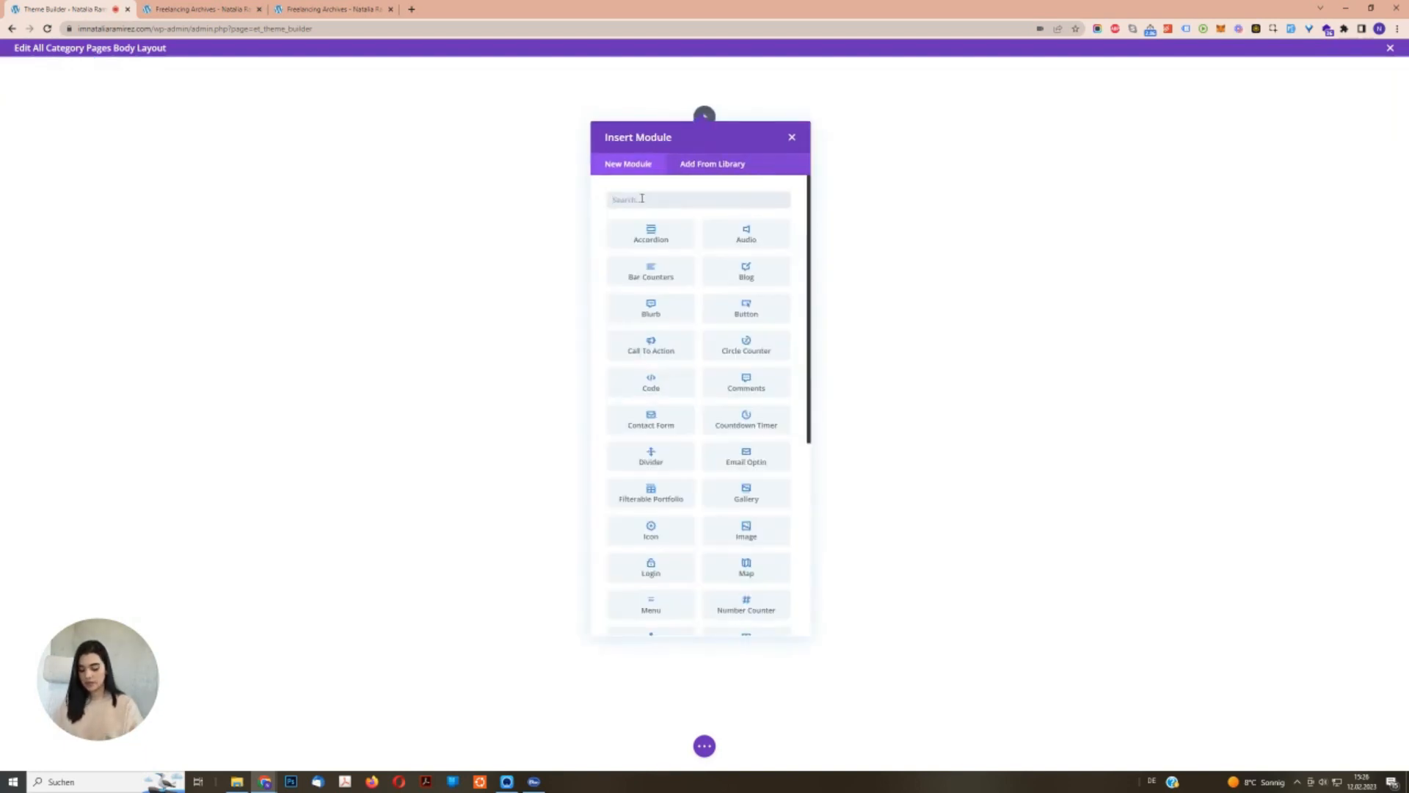
{"action": "type", "text": "blo"}
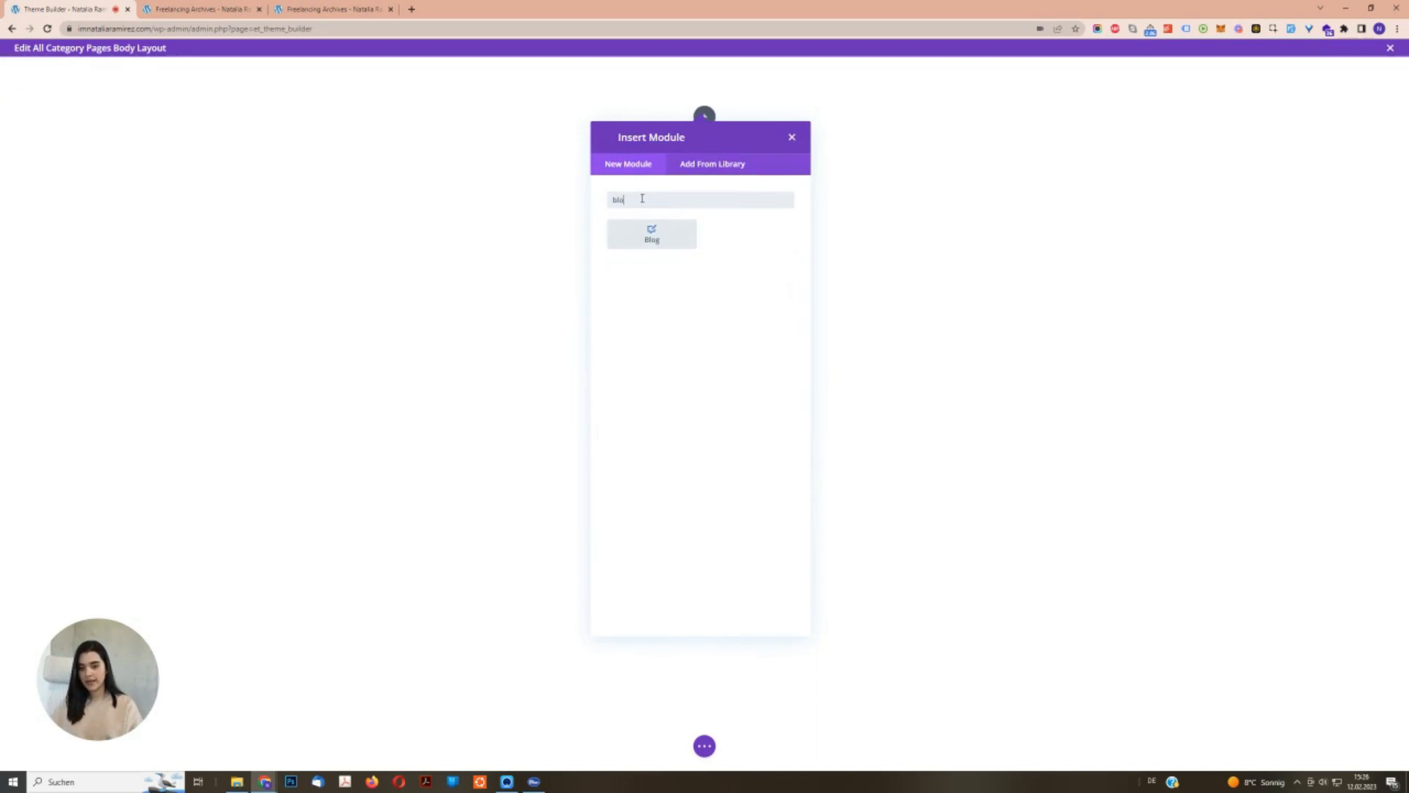
{"action": "left_click", "coordinate": [666, 234]}
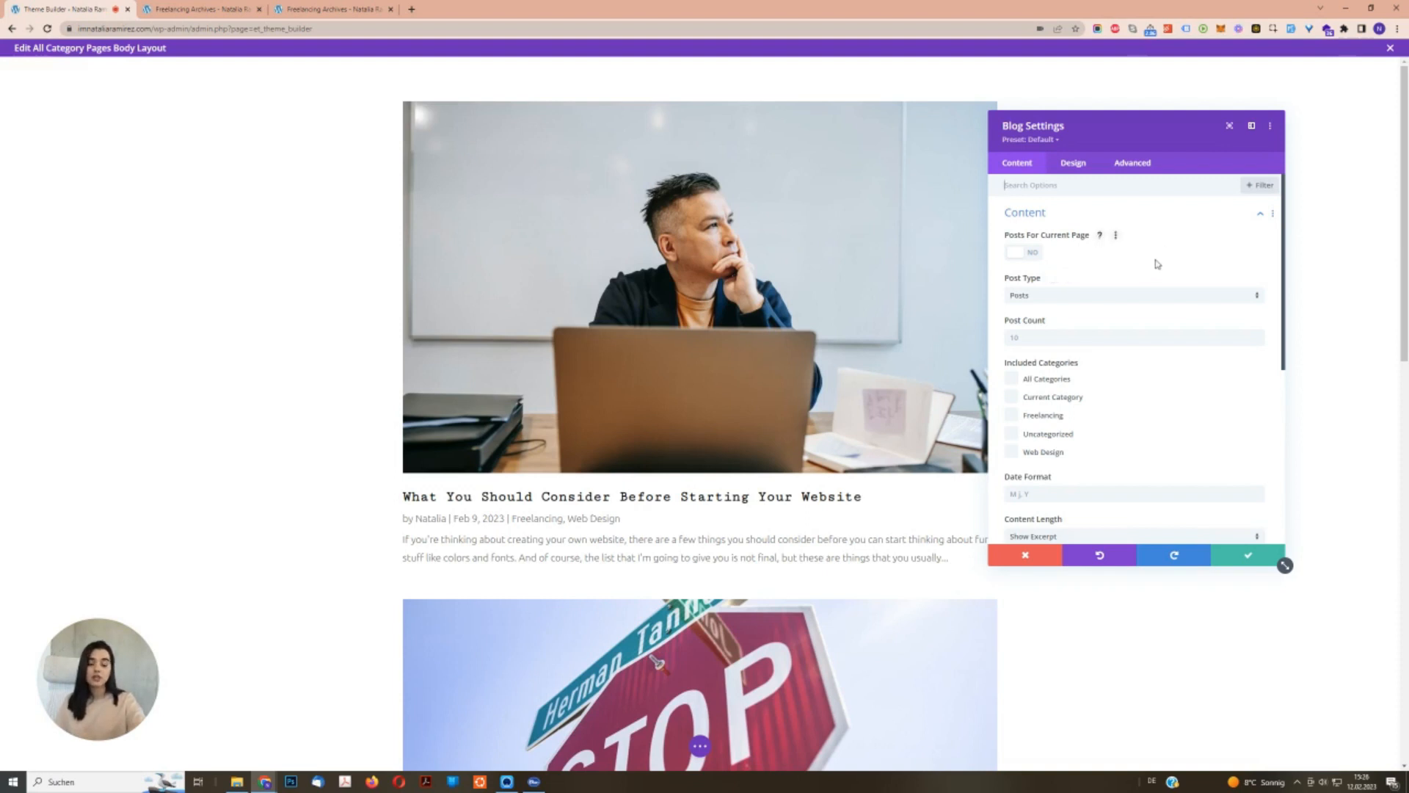
Enable Posts For Current Page in the Blog module, set its layout to Grid, and save the module settings.
{"action": "left_click", "coordinate": [1033, 254]}
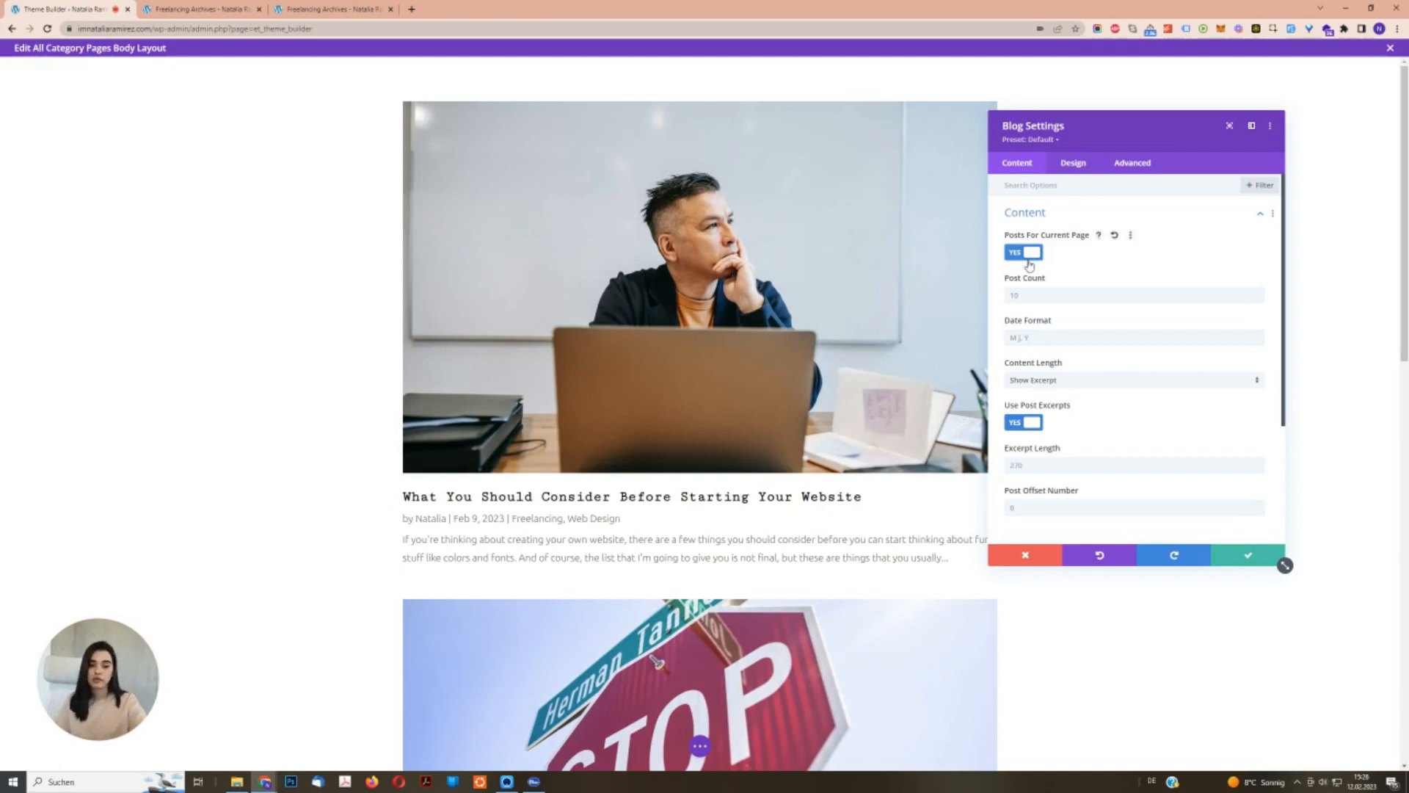
{"action": "left_click", "coordinate": [1076, 165]}
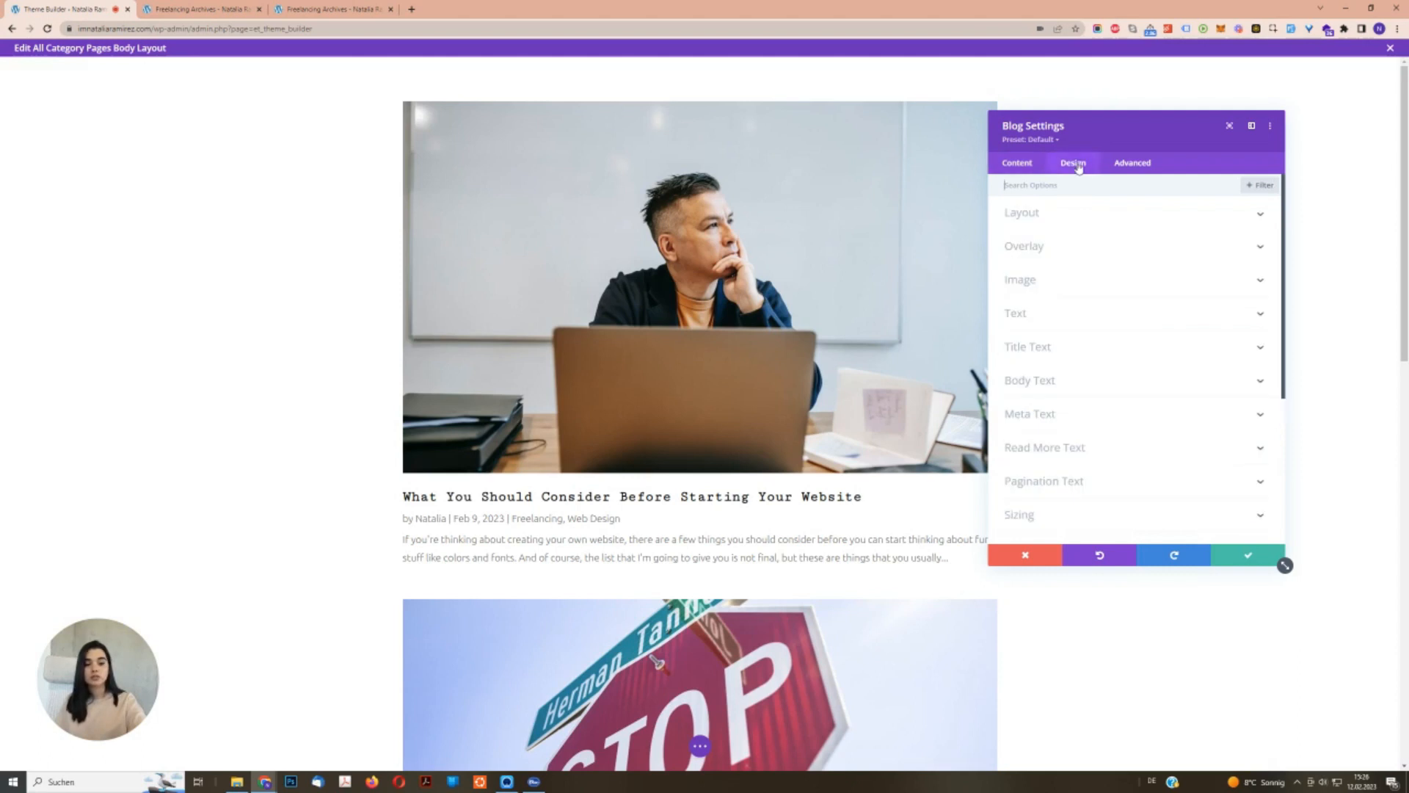
{"action": "left_click", "coordinate": [1030, 216]}
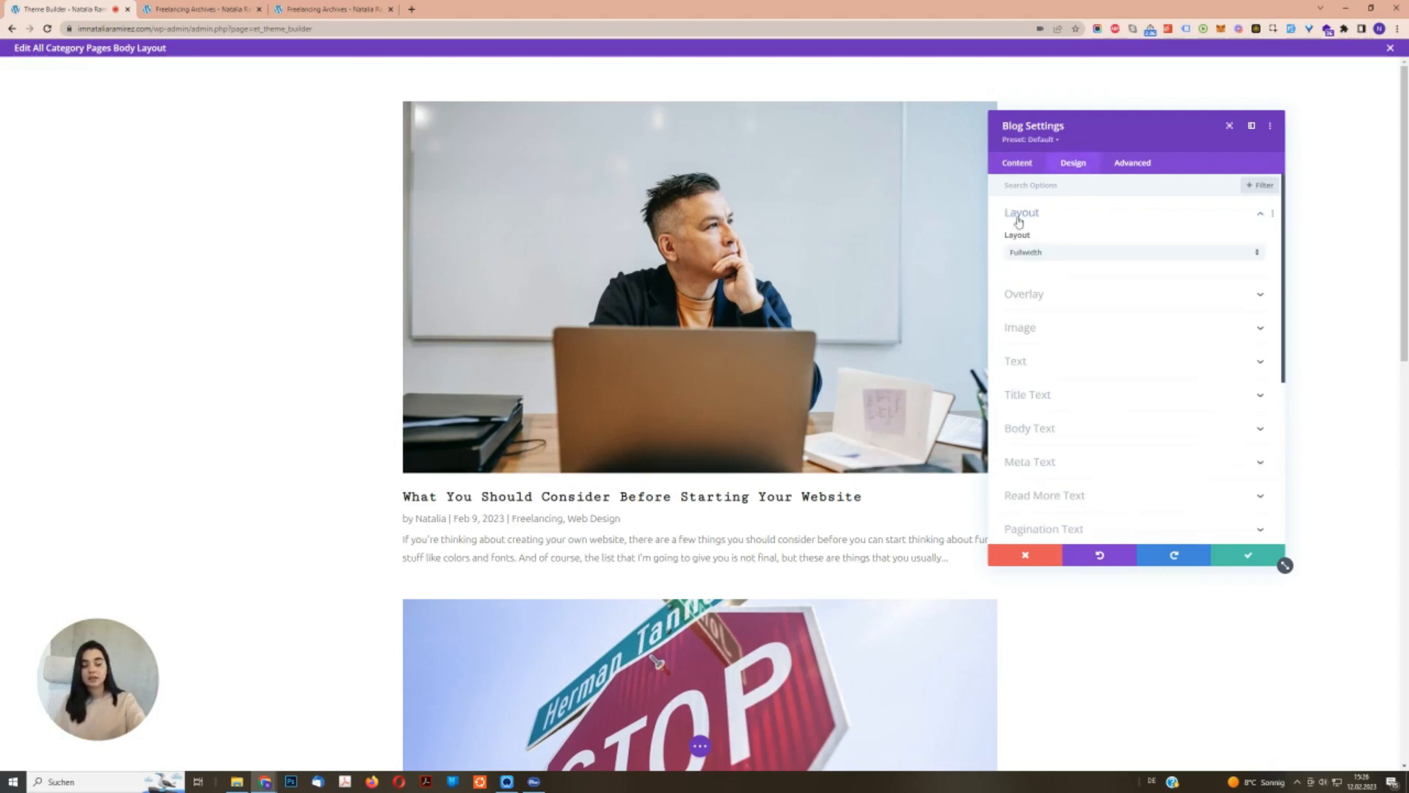
{"action": "left_click", "coordinate": [1043, 254]}
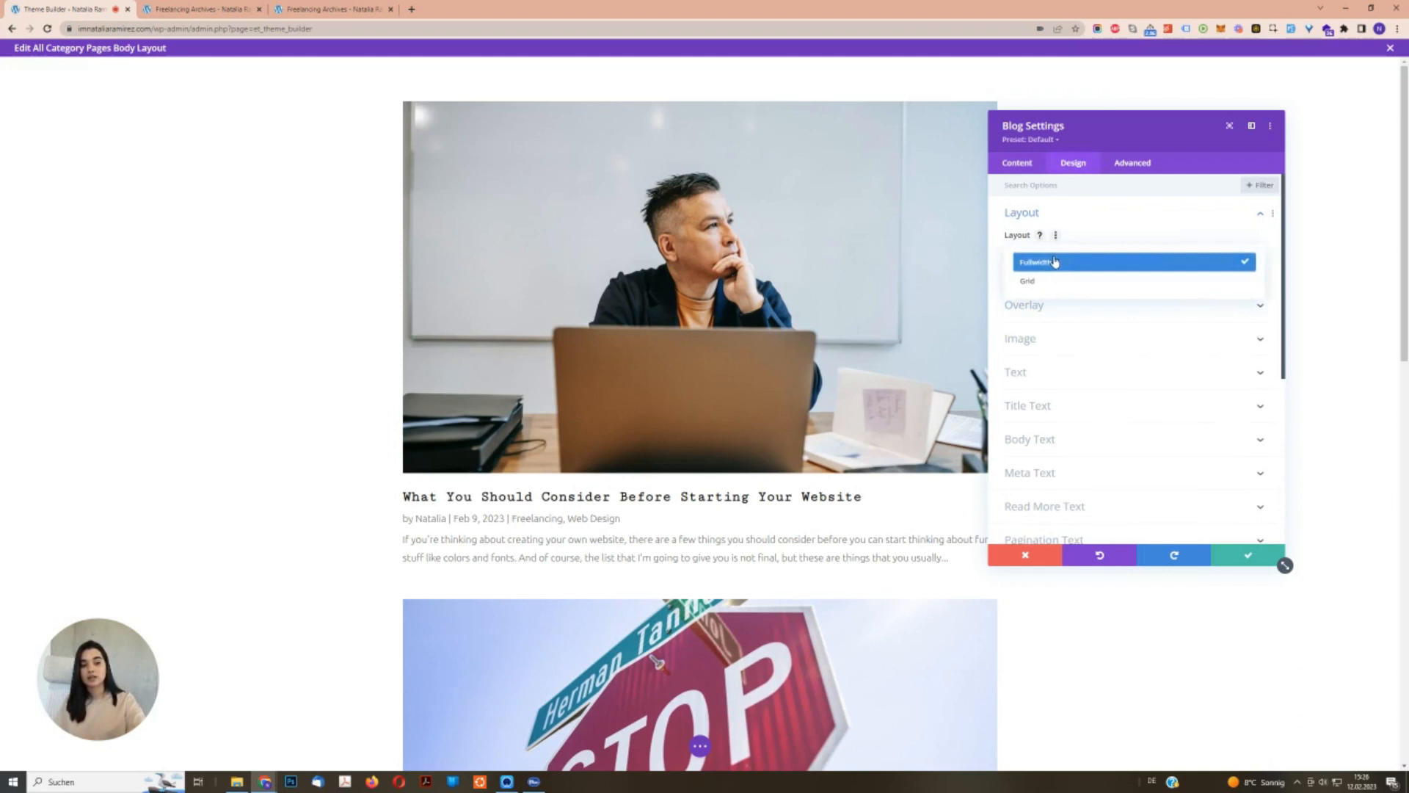
{"action": "left_click", "coordinate": [1043, 284]}
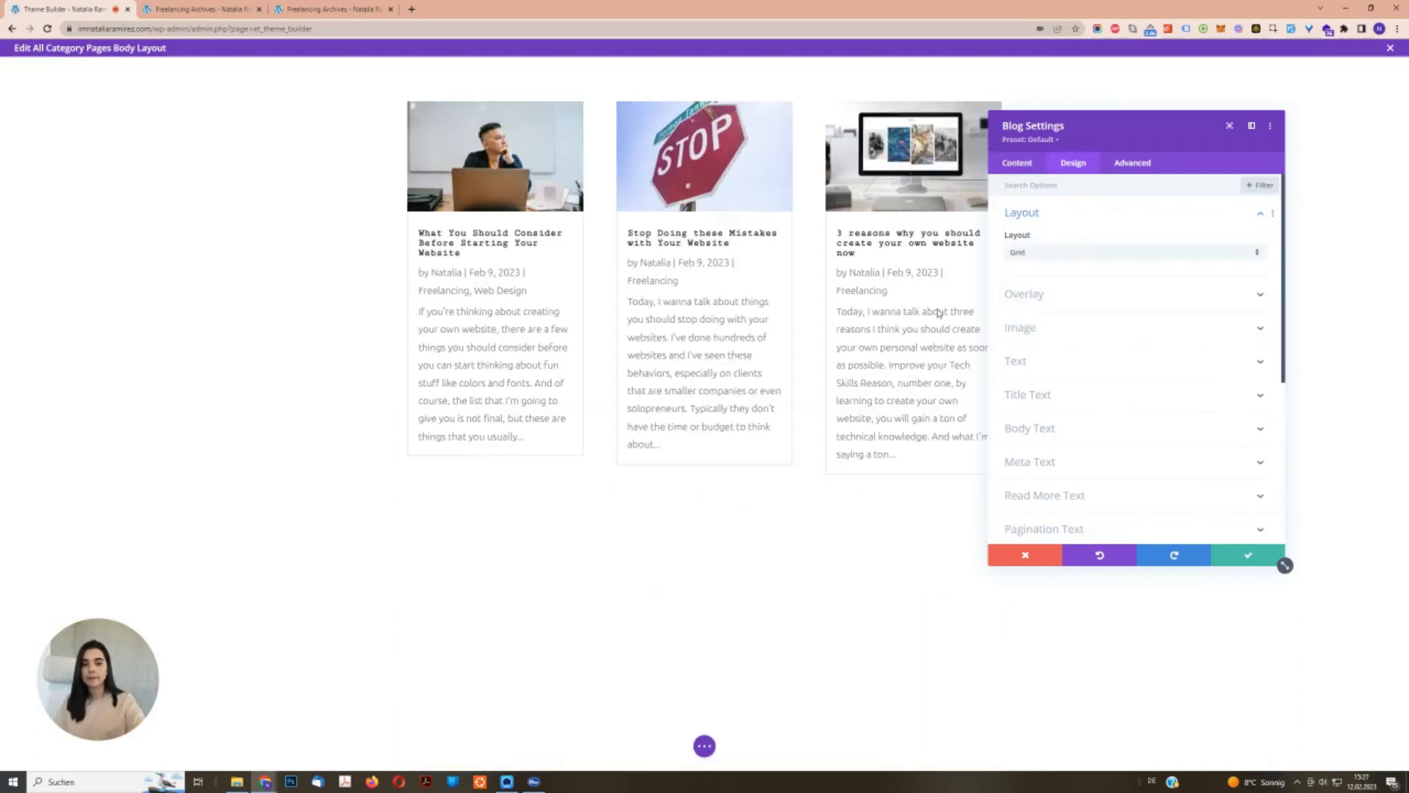
{"action": "left_click", "coordinate": [1241, 555]}
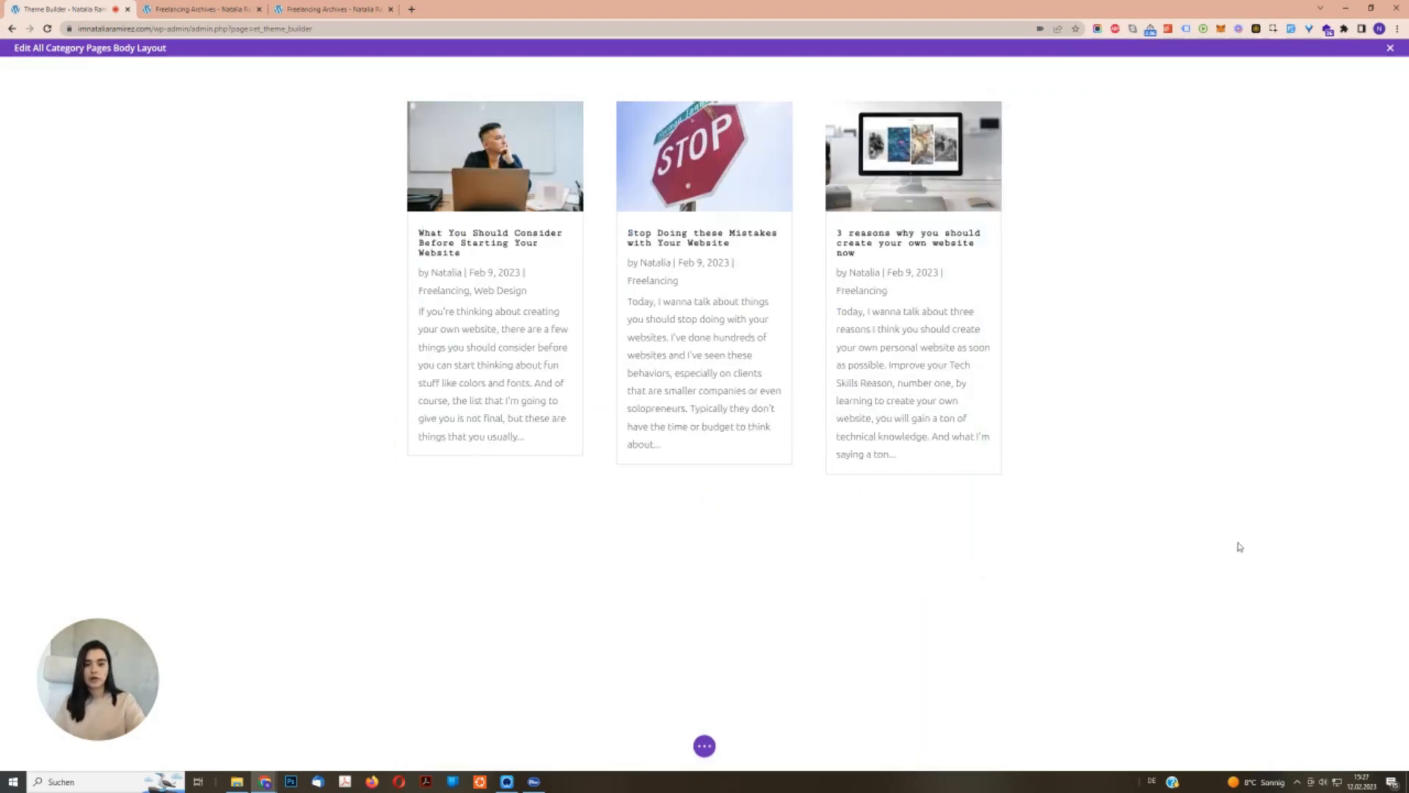
Check the card shadows in the finished archive design and apply the lower-right offset box shadow preset to the Blog module.
{"action": "left_click", "coordinate": [197, 9]}
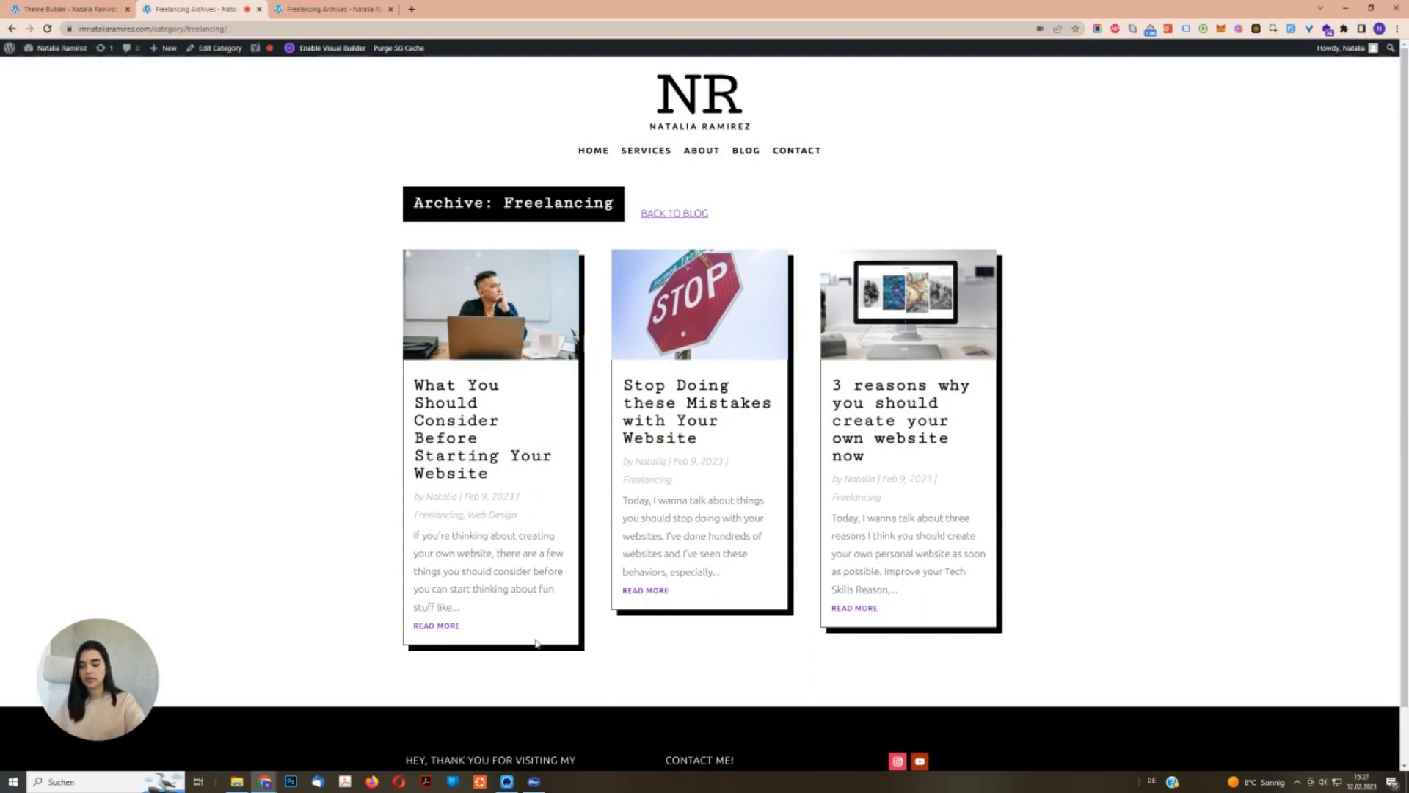
{"action": "left_click", "coordinate": [97, 8]}
{"action": "left_click", "coordinate": [680, 129]}
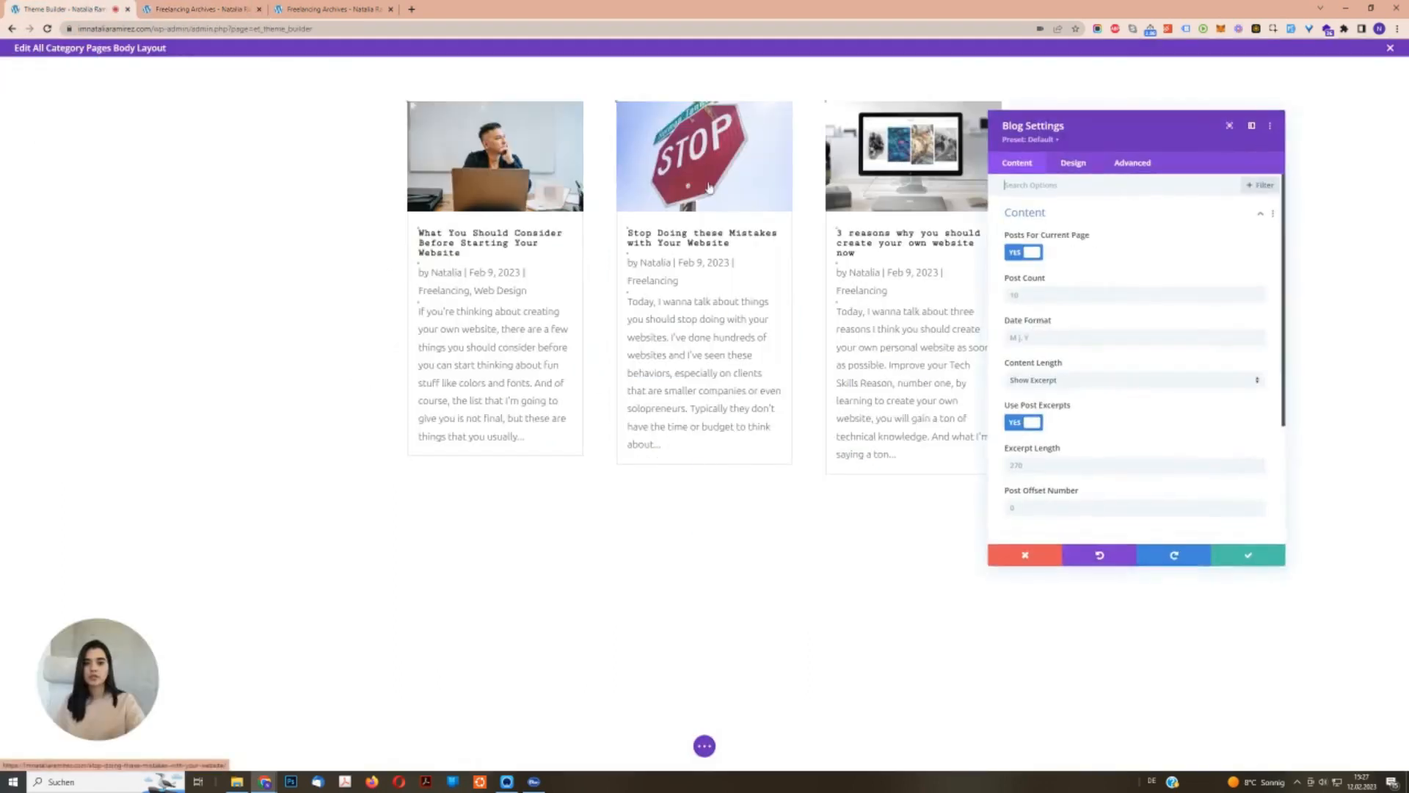
{"action": "left_click", "coordinate": [1072, 163]}
{"action": "scroll", "coordinate": [1175, 365], "scroll_direction": "down", "scroll_amount": 3}
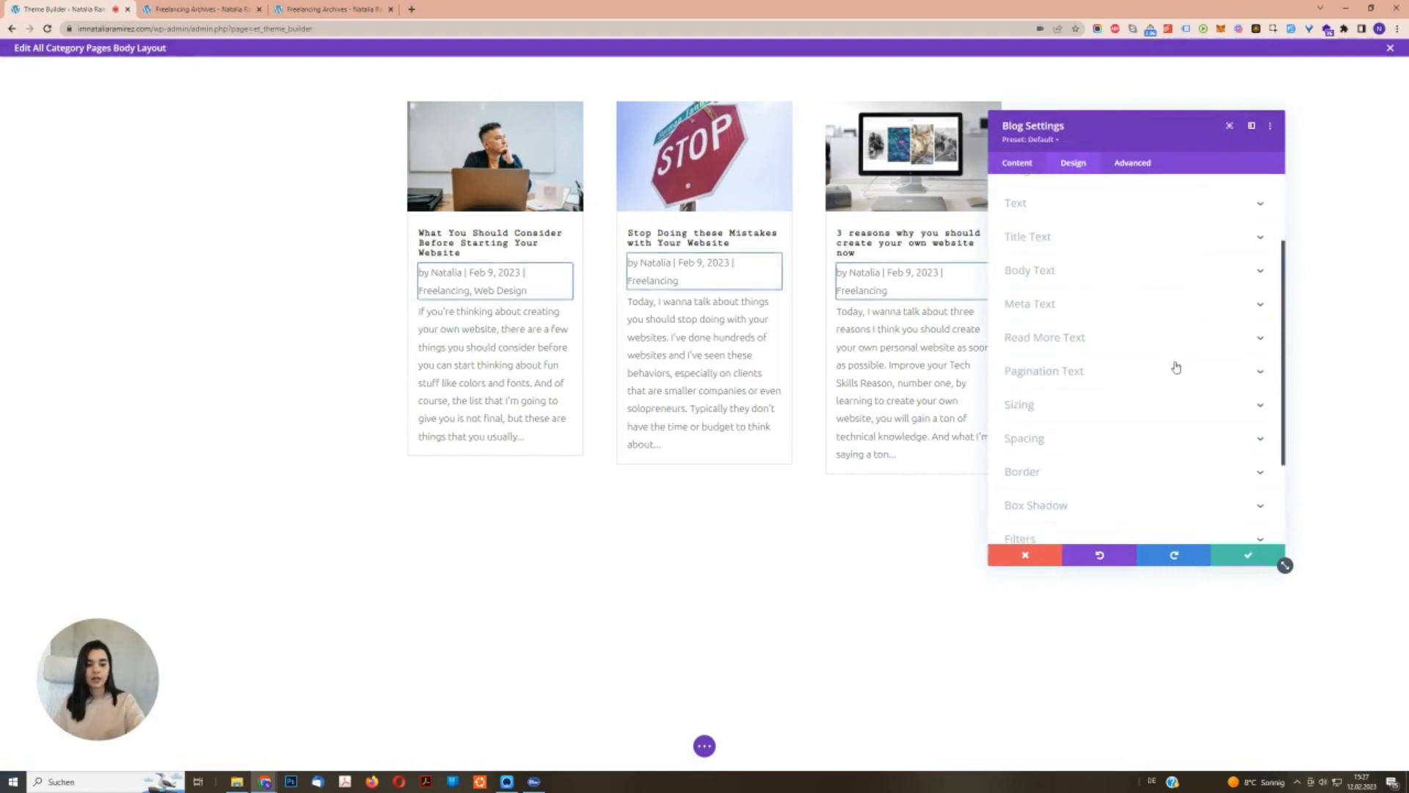
{"action": "scroll", "coordinate": [1149, 429], "scroll_direction": "down", "scroll_amount": 2}
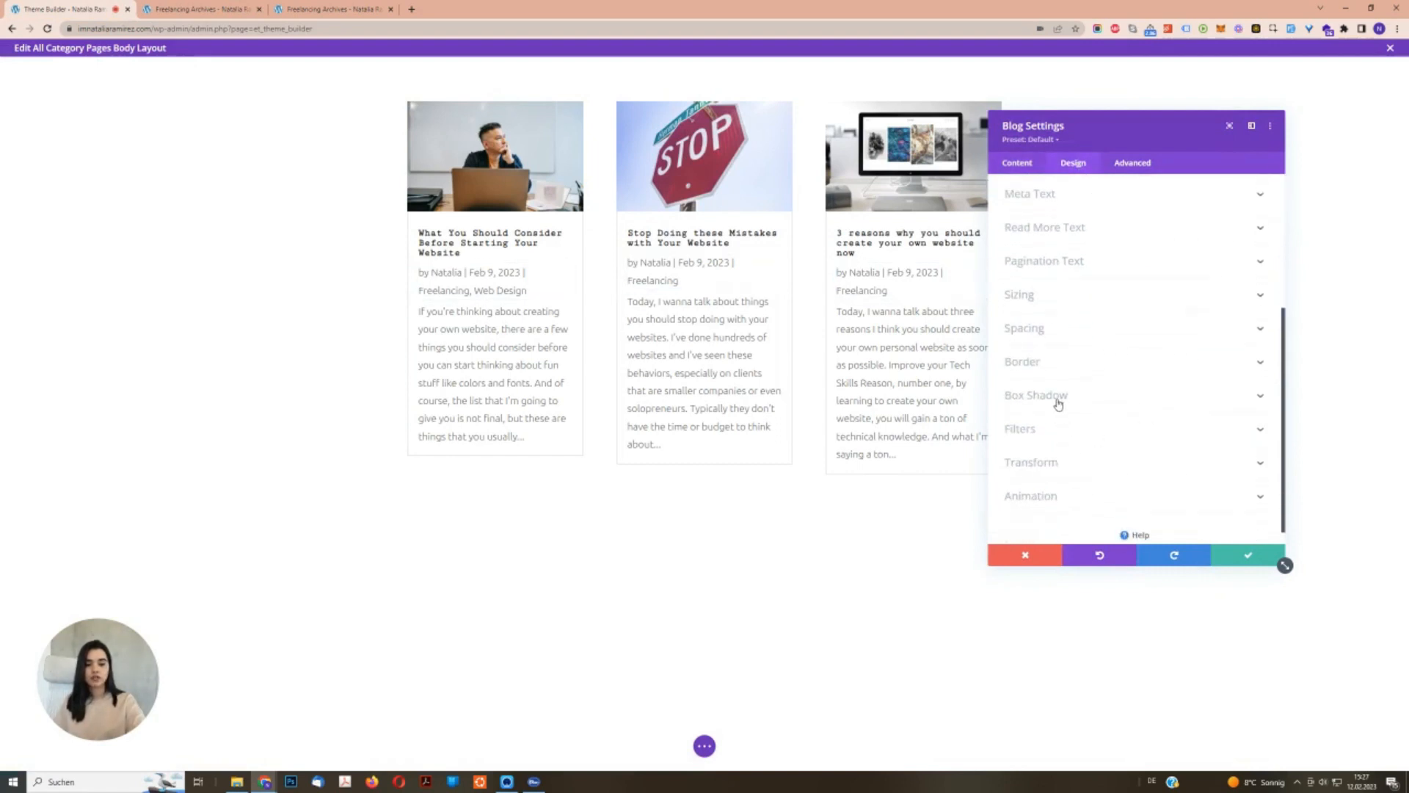
{"action": "left_click", "coordinate": [1056, 402]}
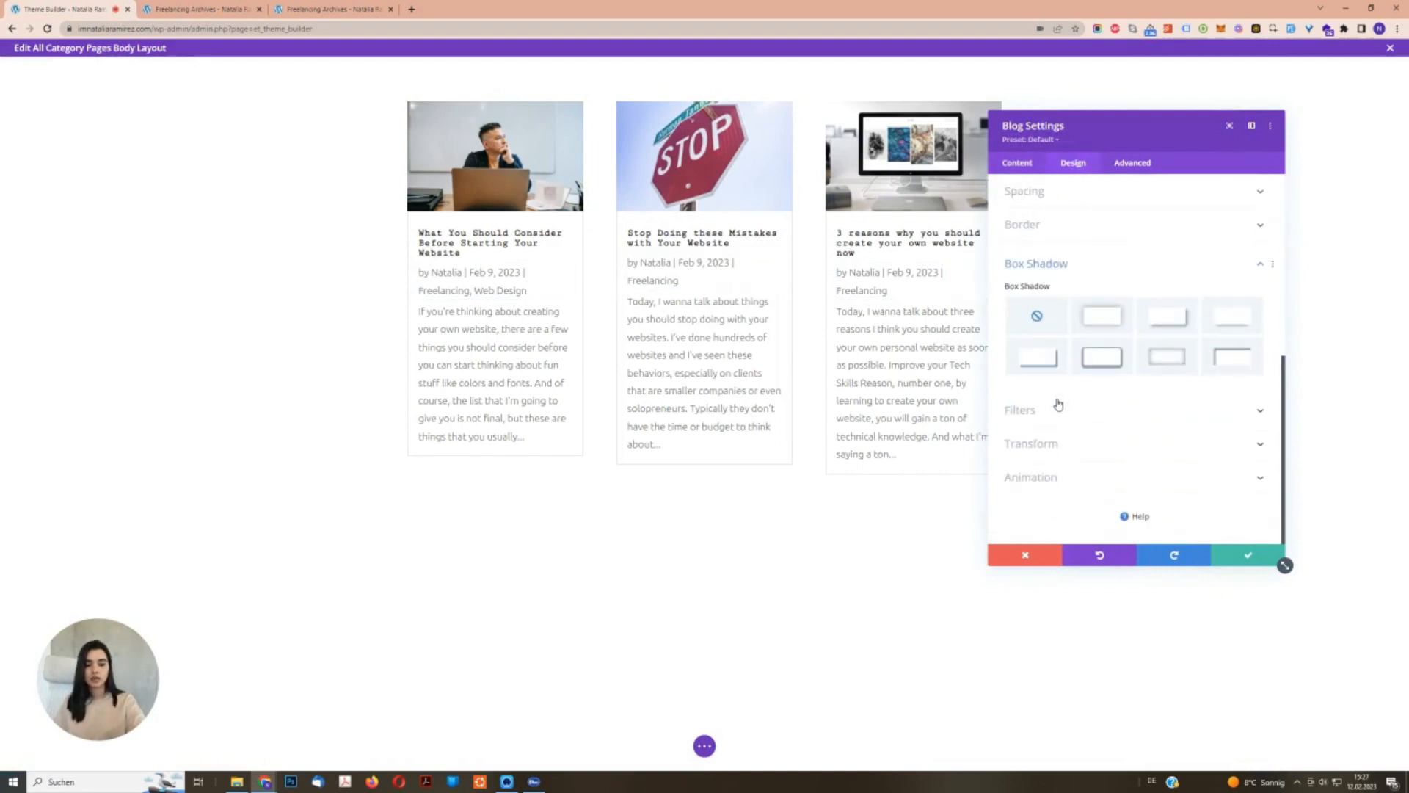
{"action": "left_click", "coordinate": [1181, 320]}
Set the box shadow's horizontal and vertical positions to 10px, its blur strength to 0px, and its color to black.
{"action": "scroll", "coordinate": [1204, 345], "scroll_direction": "down", "scroll_amount": 2}
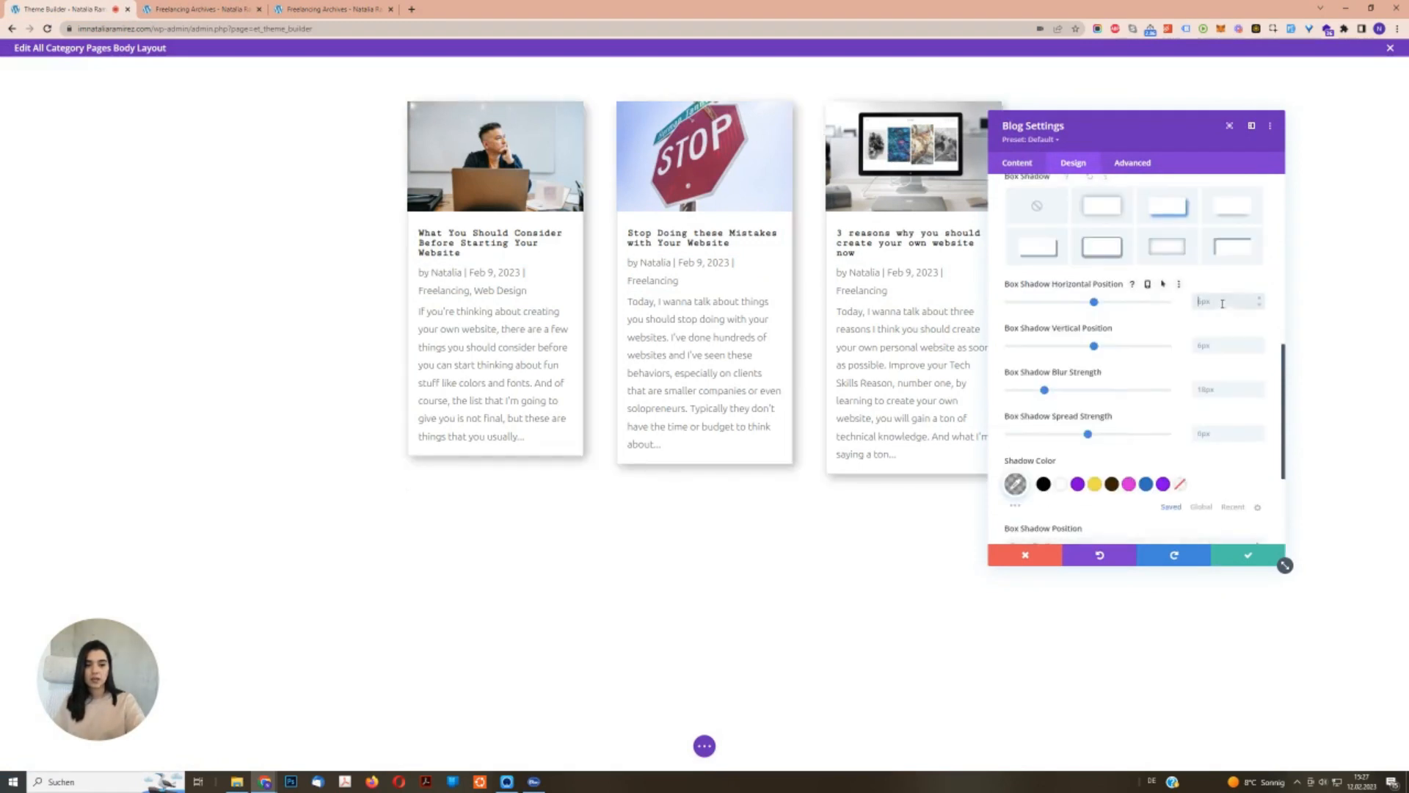
{"action": "type", "text": "10"}
{"action": "key", "text": "Tab"}
{"action": "type", "text": "10"}
{"action": "key", "text": "Tab"}
{"action": "type", "text": "0"}
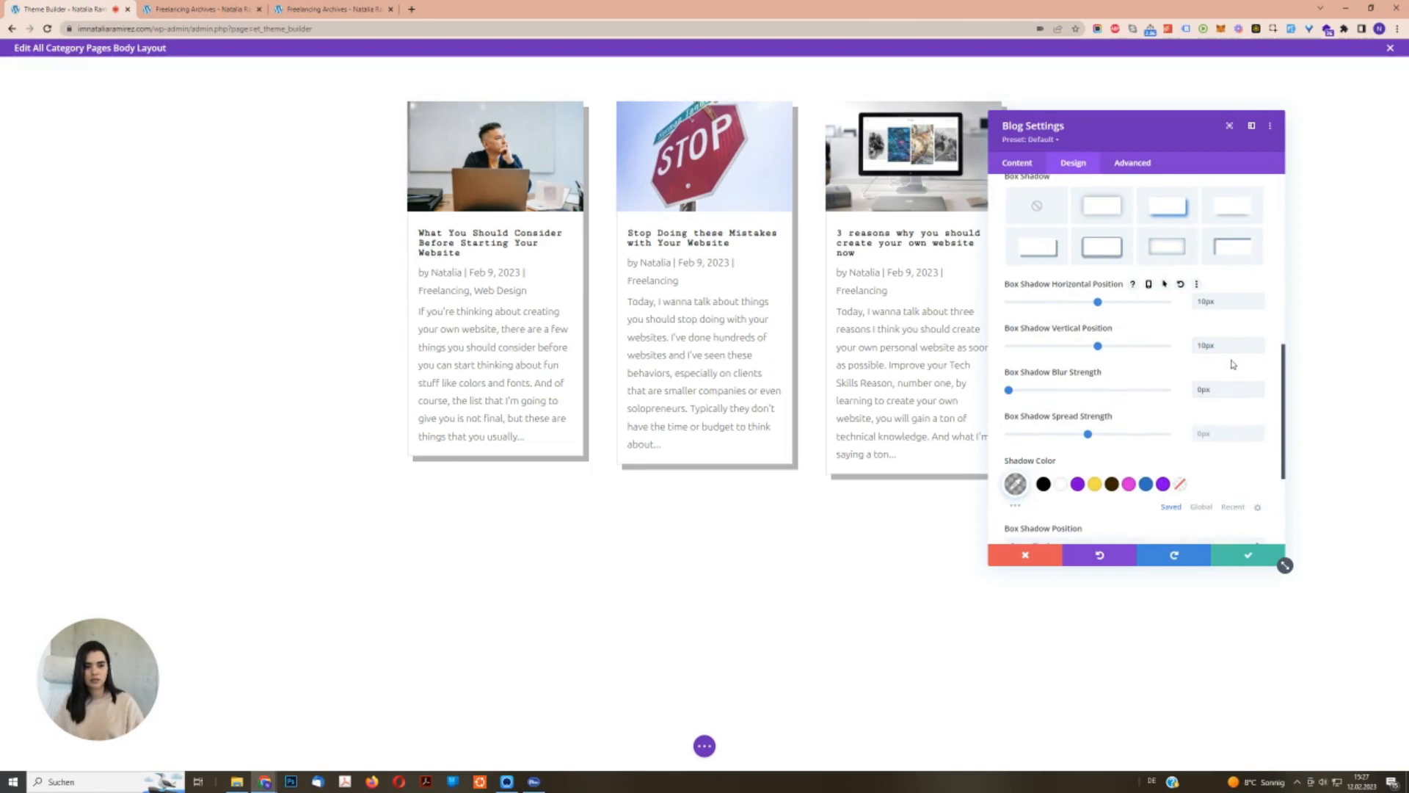
{"action": "scroll", "coordinate": [1232, 364], "scroll_direction": "down", "scroll_amount": 3}
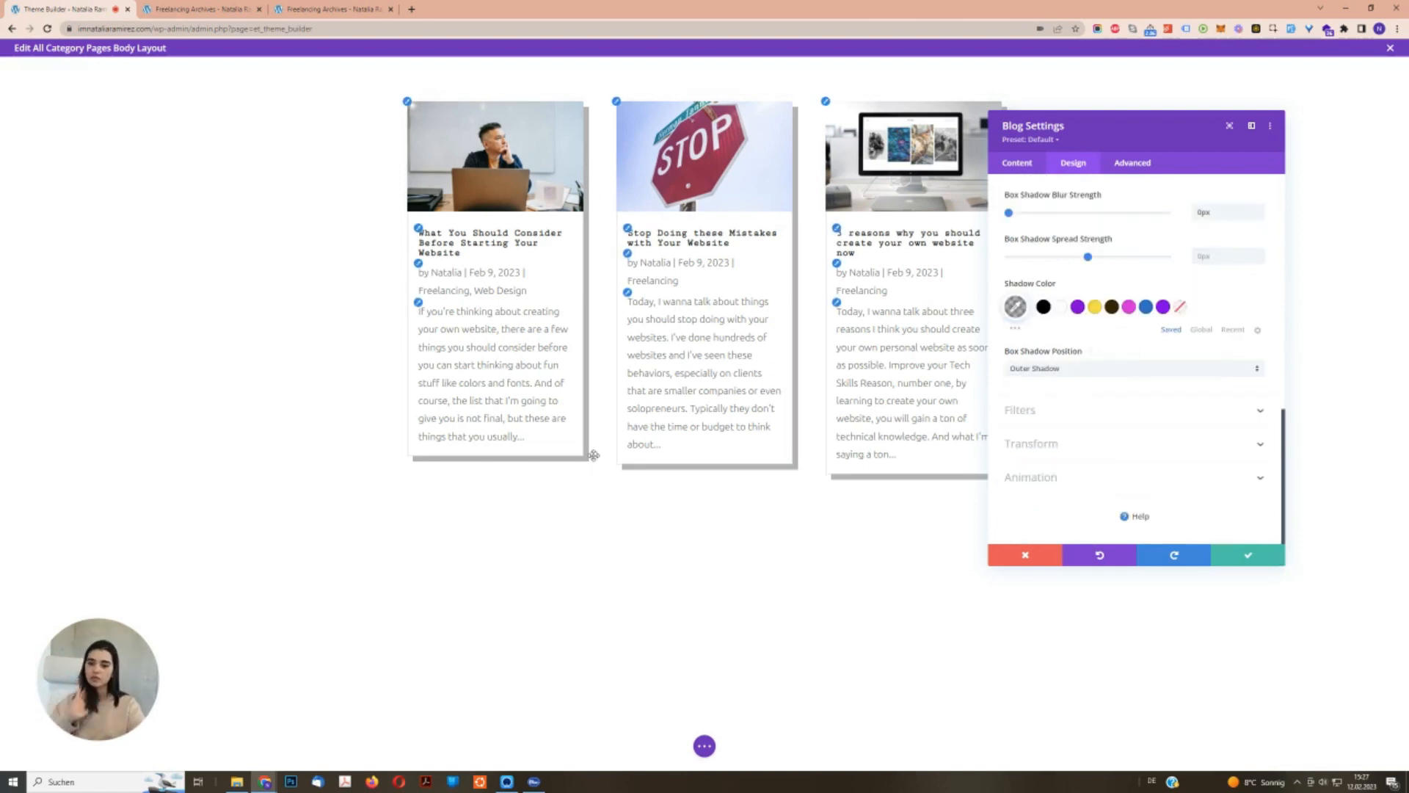
{"action": "left_click", "coordinate": [1043, 307]}
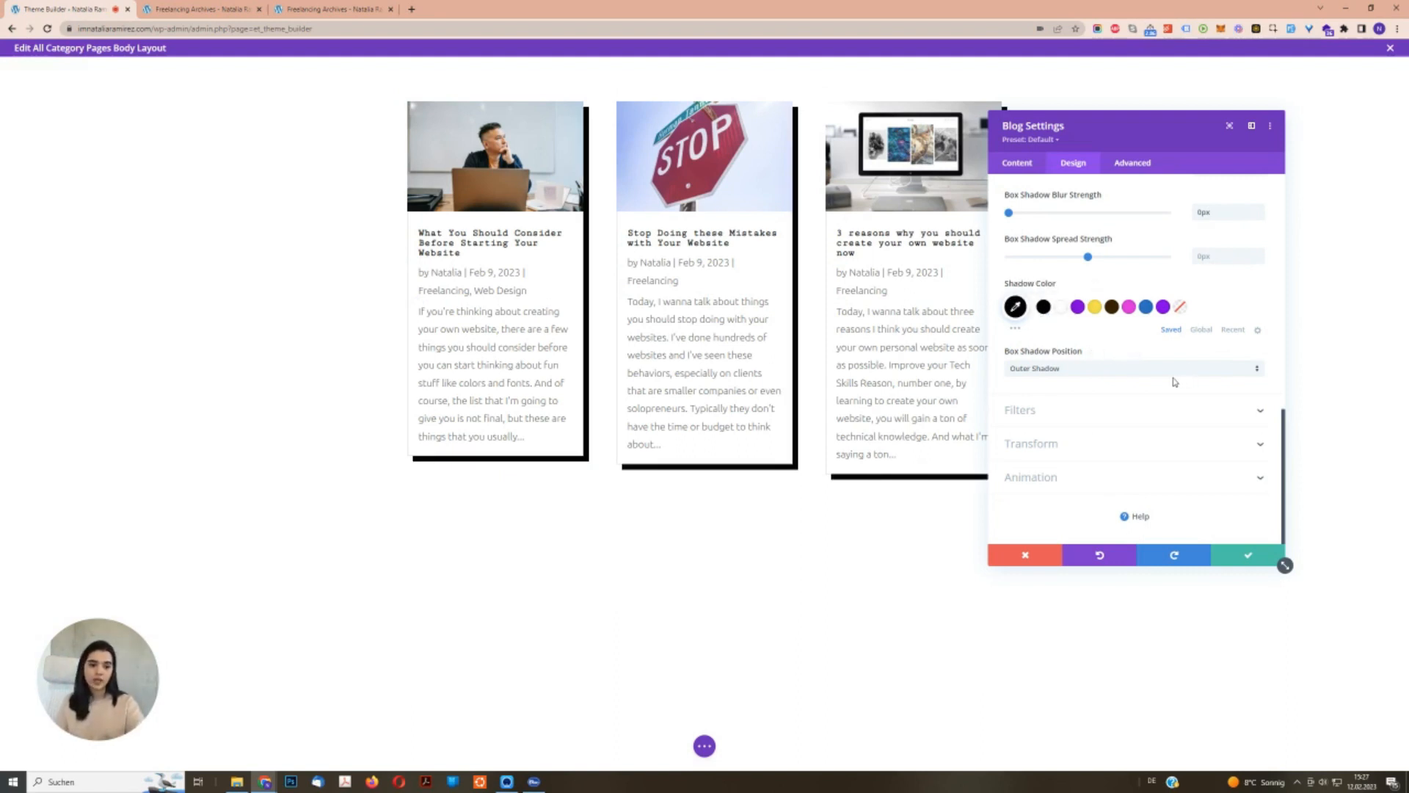
Set the Blog module's grid layout border color to black and save the module settings.
{"action": "scroll", "coordinate": [1154, 389], "scroll_direction": "up", "scroll_amount": 10}
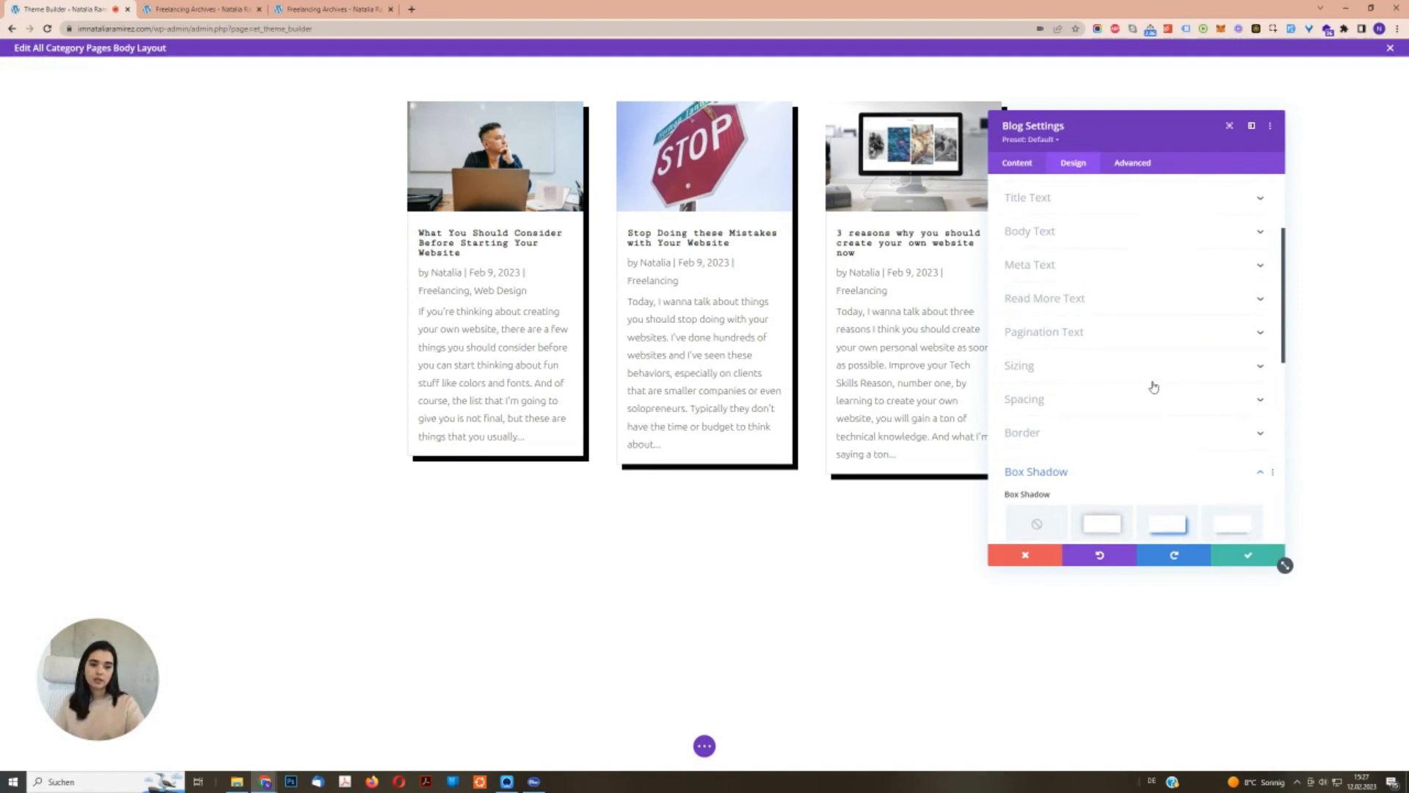
{"action": "left_click", "coordinate": [1028, 431]}
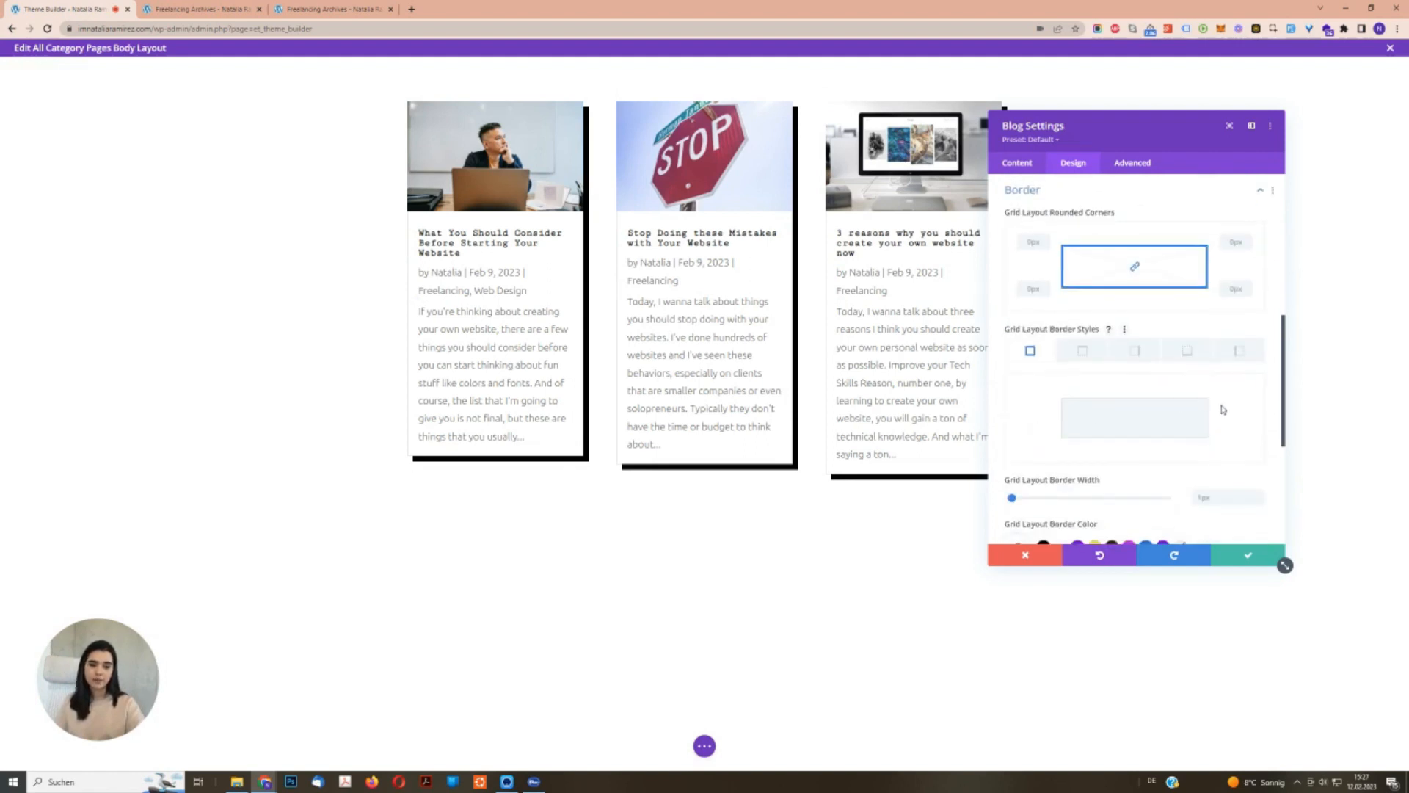
{"action": "scroll", "coordinate": [1265, 492], "scroll_direction": "down", "scroll_amount": 2}
{"action": "left_click", "coordinate": [1043, 437]}
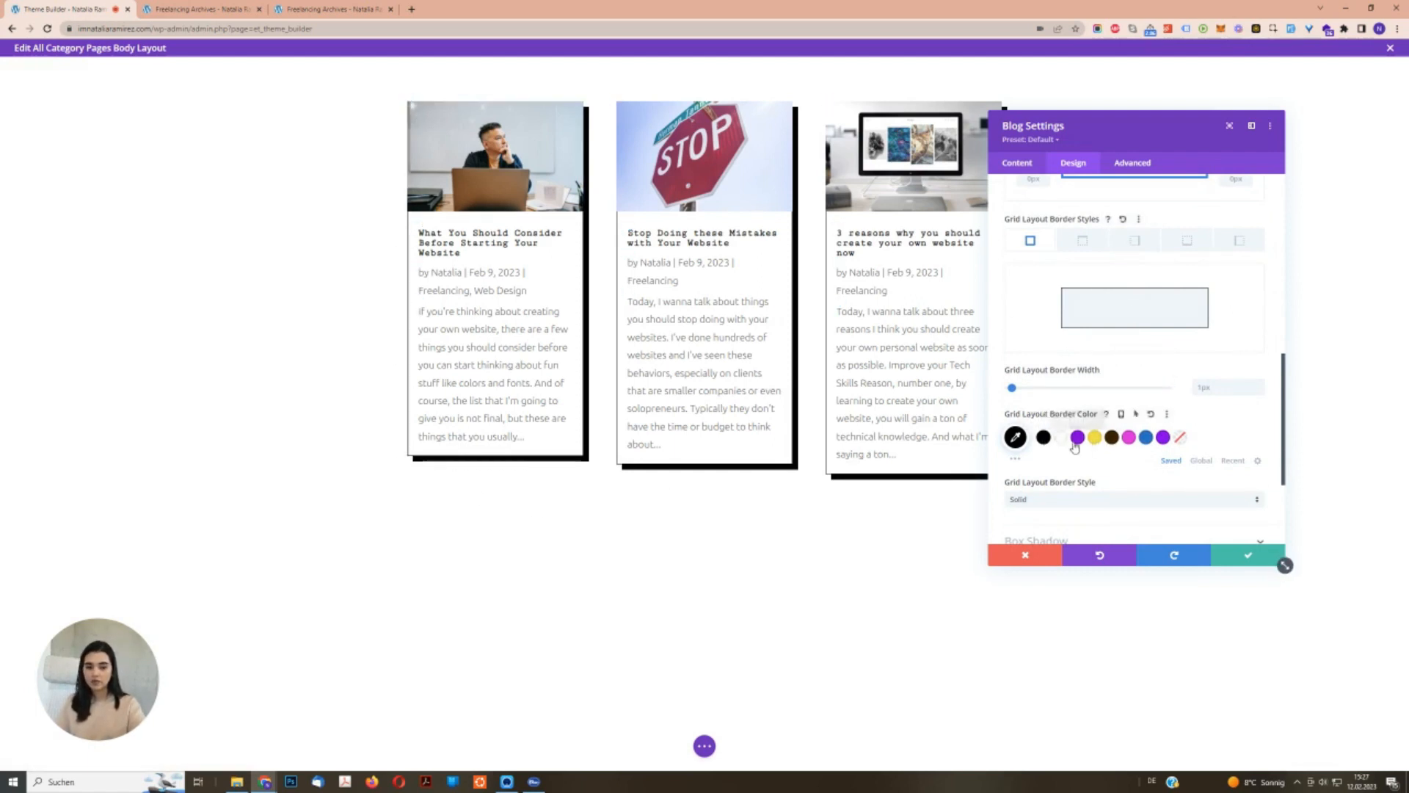
{"action": "left_click", "coordinate": [1015, 438]}
{"action": "left_click_drag", "start_coordinate": [1074, 472], "coordinate": [1090, 438]}
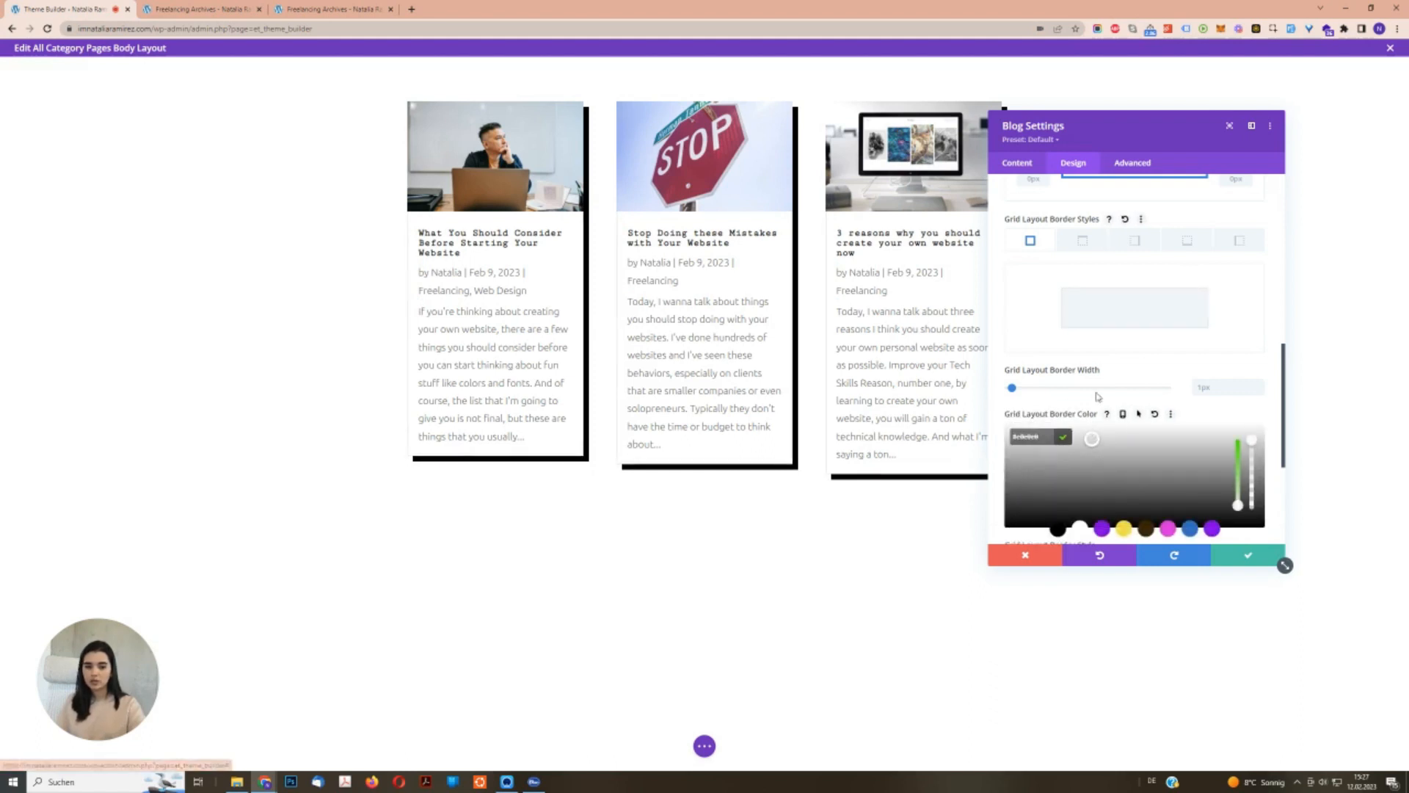
{"action": "scroll", "coordinate": [1054, 433], "scroll_direction": "down", "scroll_amount": 2}
{"action": "left_click", "coordinate": [1057, 419]}
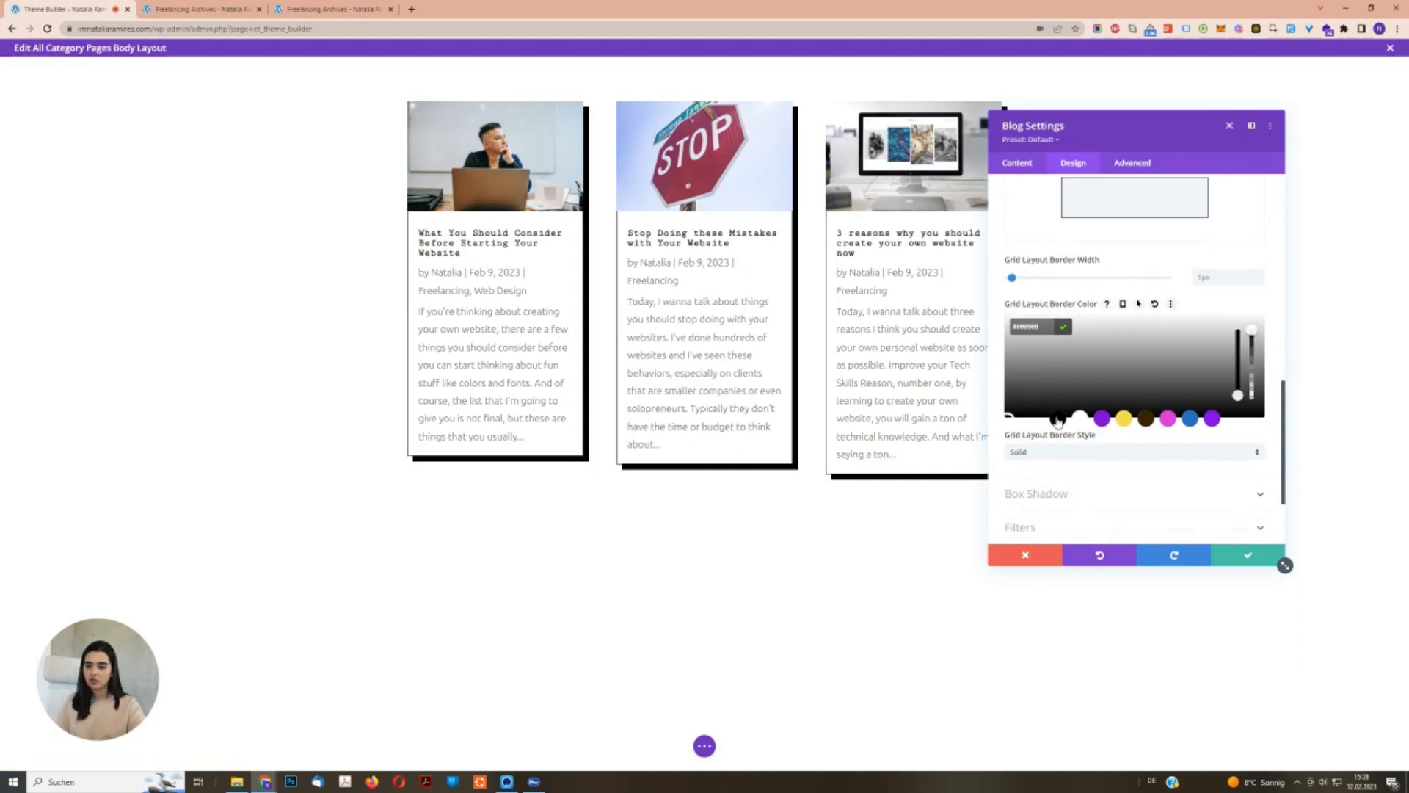
{"action": "left_click", "coordinate": [1248, 555]}
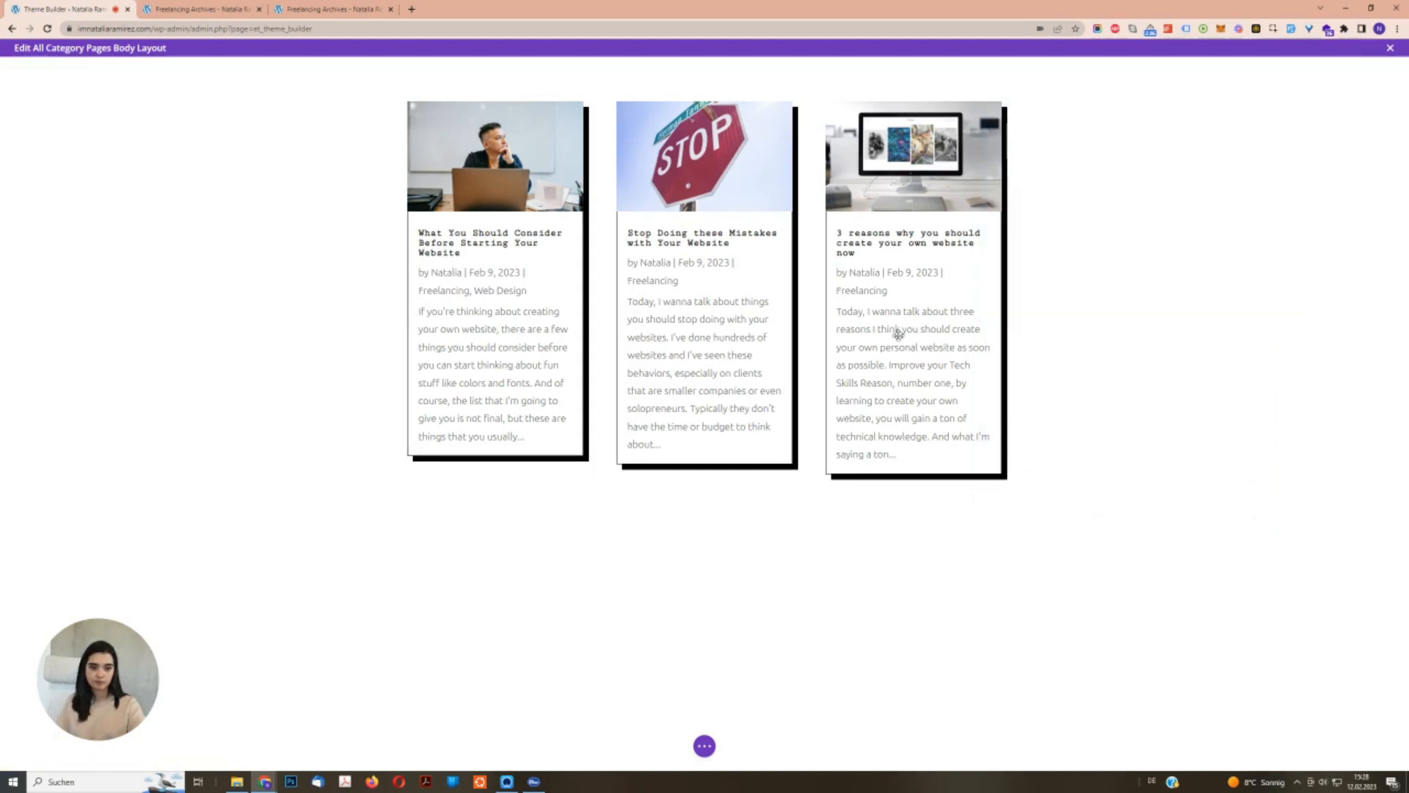
Compare the cards with the finished archive design, and set the Blog module's meta text size to 16px and color to light gray.
{"action": "left_click", "coordinate": [202, 9]}
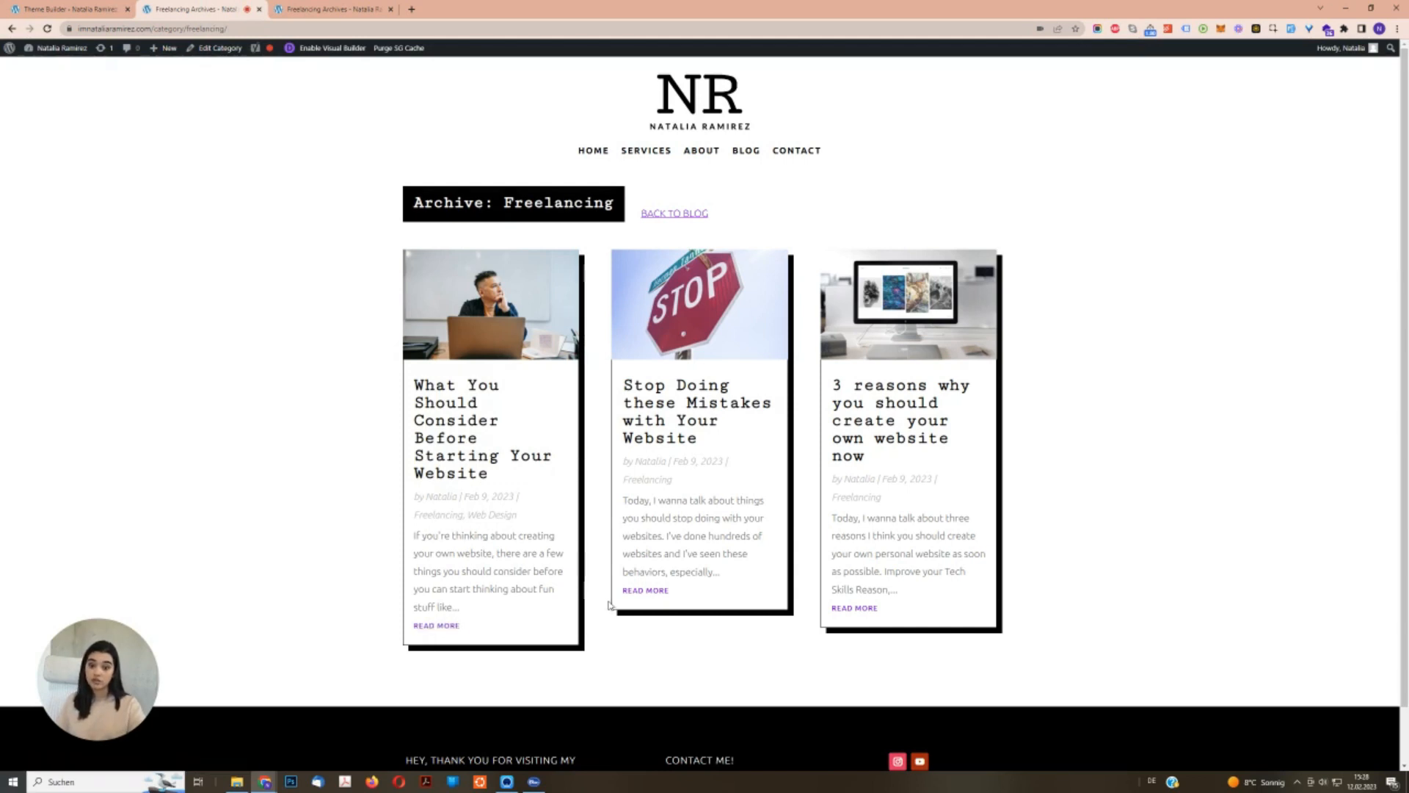
{"action": "left_click", "coordinate": [66, 10]}
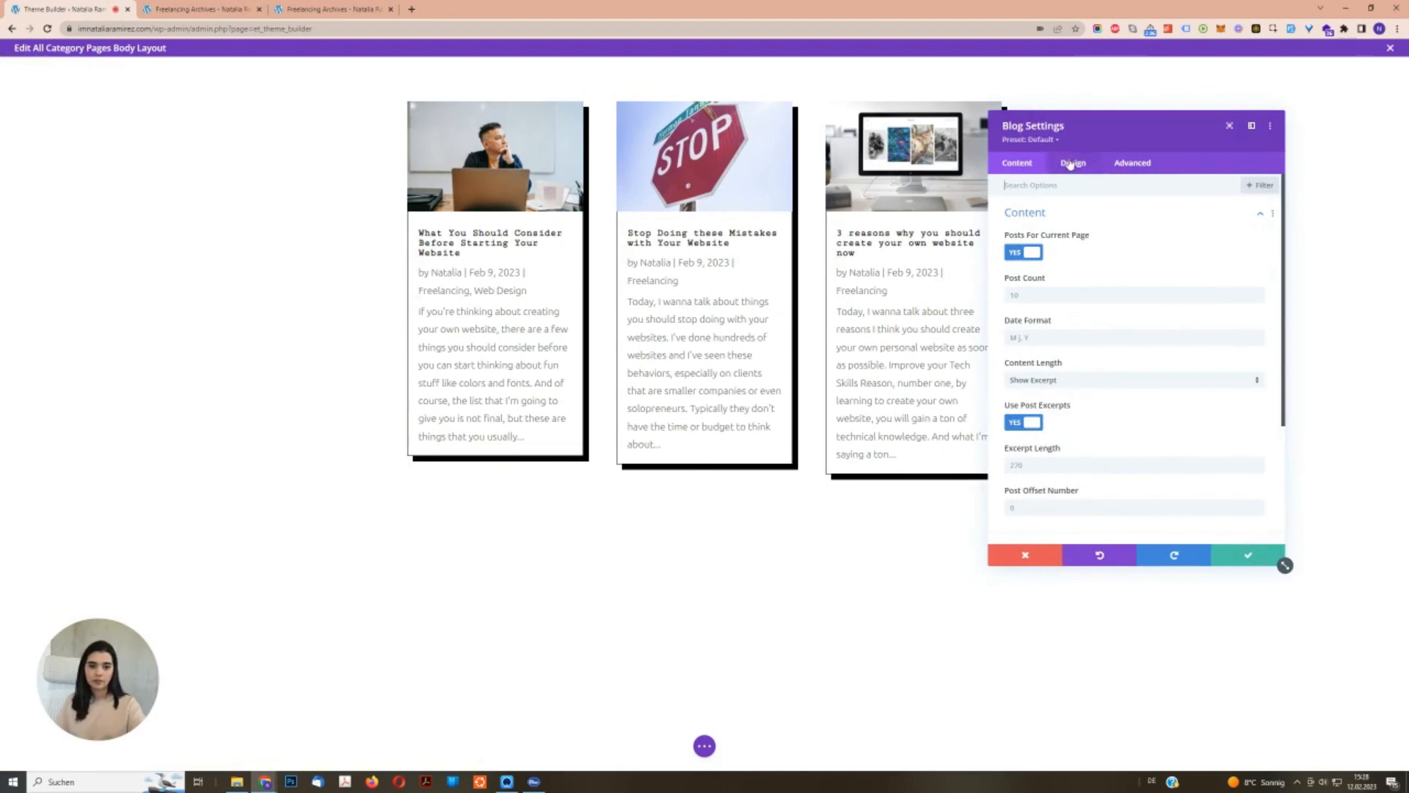
{"action": "left_click", "coordinate": [1070, 163]}
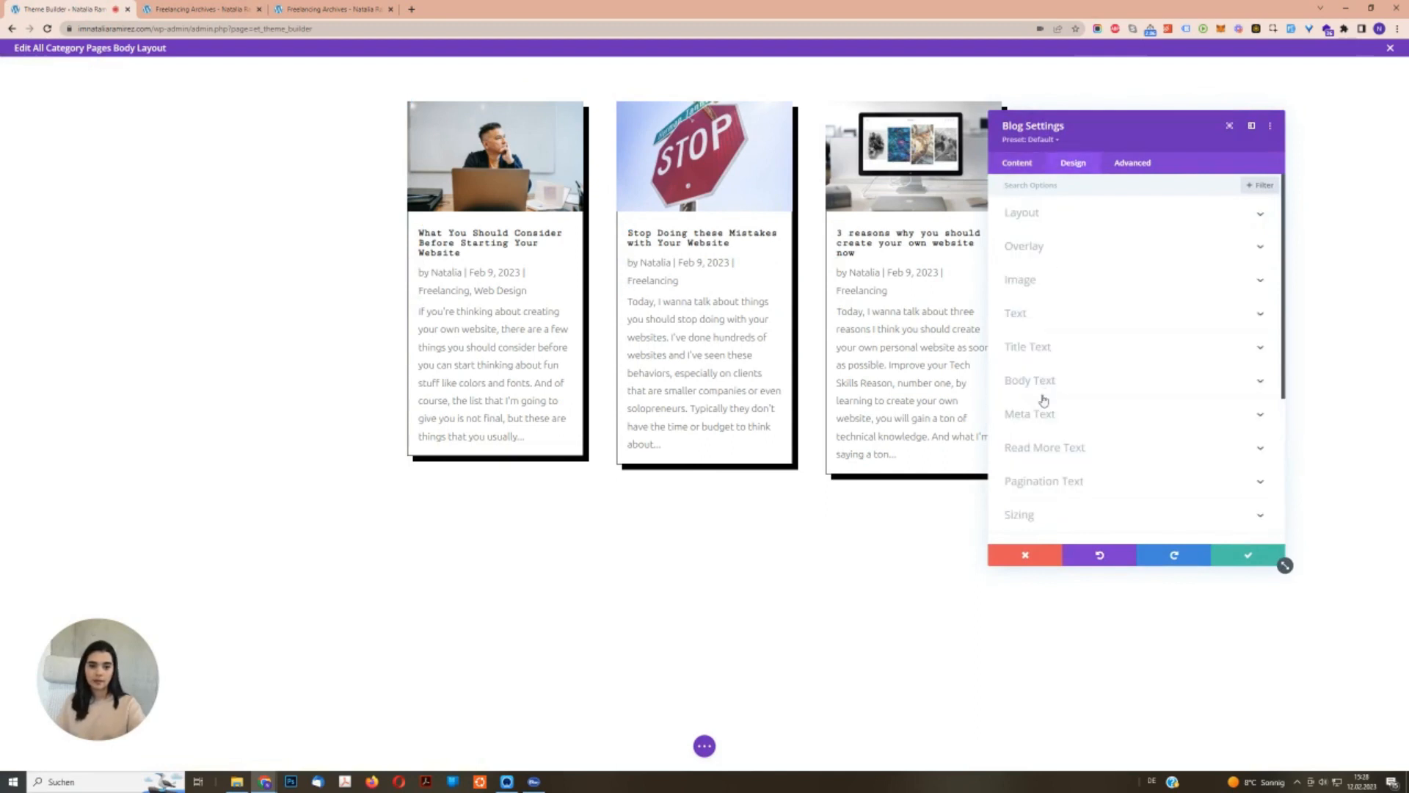
{"action": "left_click", "coordinate": [1042, 410]}
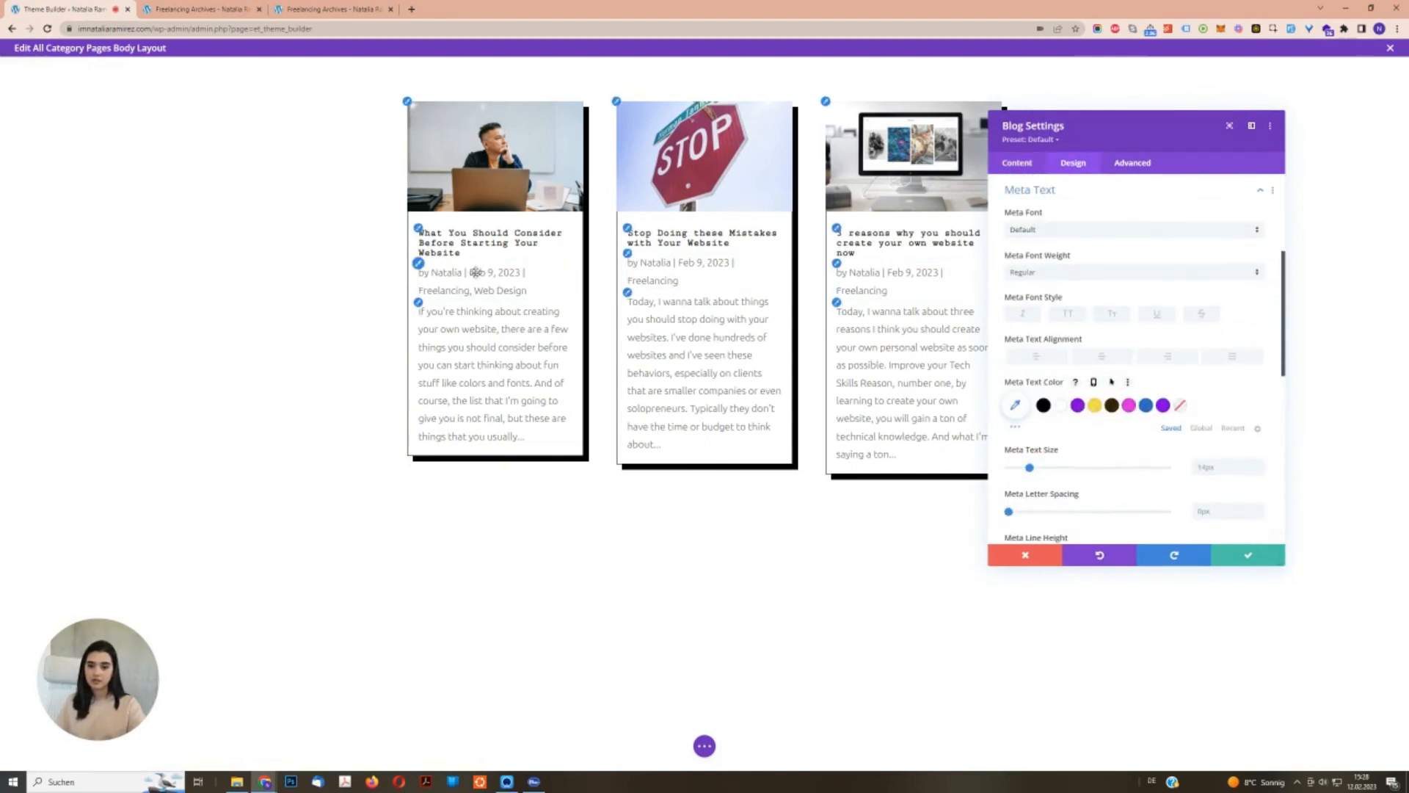
{"action": "scroll", "coordinate": [1170, 364], "scroll_direction": "down", "scroll_amount": 2}
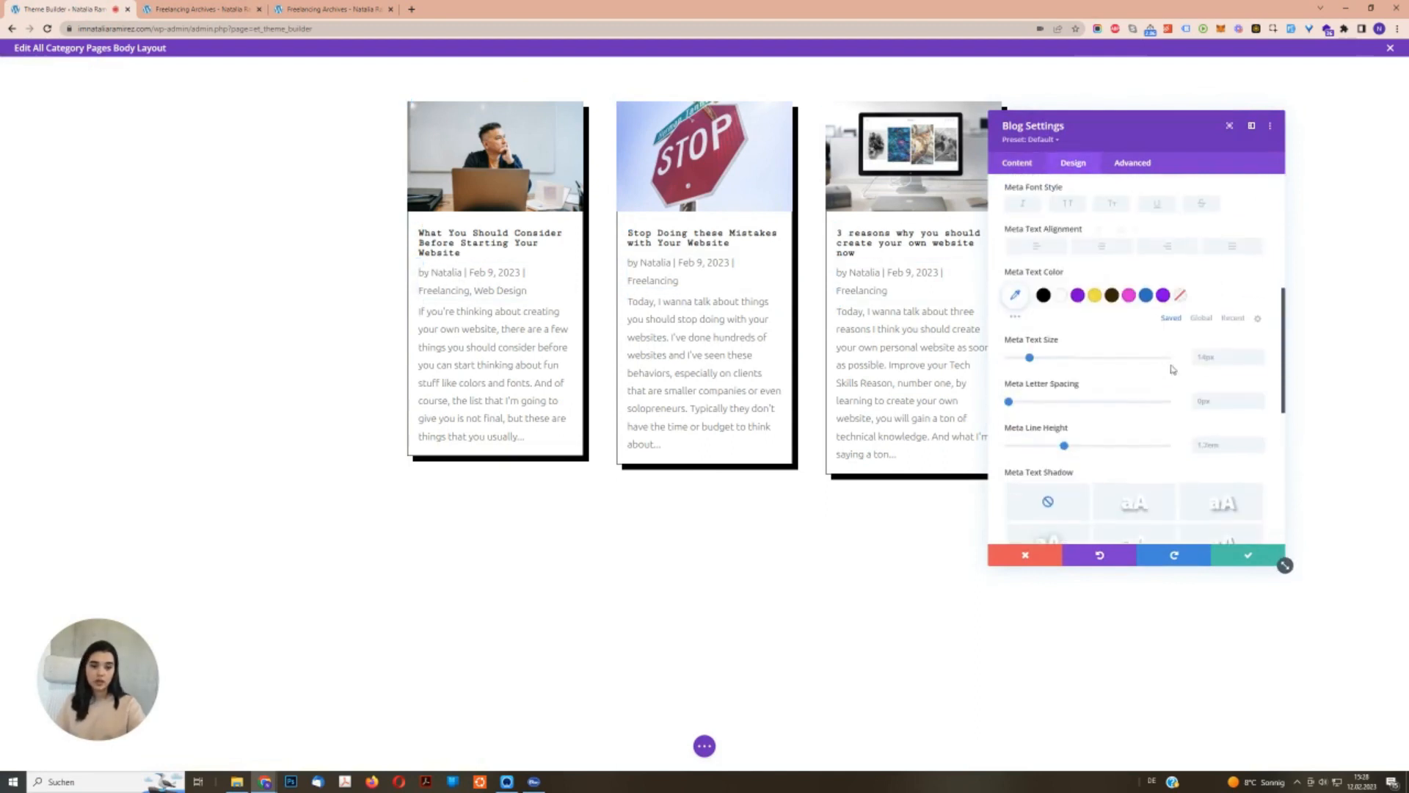
{"action": "left_click", "coordinate": [1260, 353]}
{"action": "left_click", "coordinate": [1260, 360]}
{"action": "left_click", "coordinate": [1260, 360]}
{"action": "left_click", "coordinate": [1261, 353]}
{"action": "left_click", "coordinate": [1260, 355]}
{"action": "left_click", "coordinate": [1260, 356]}
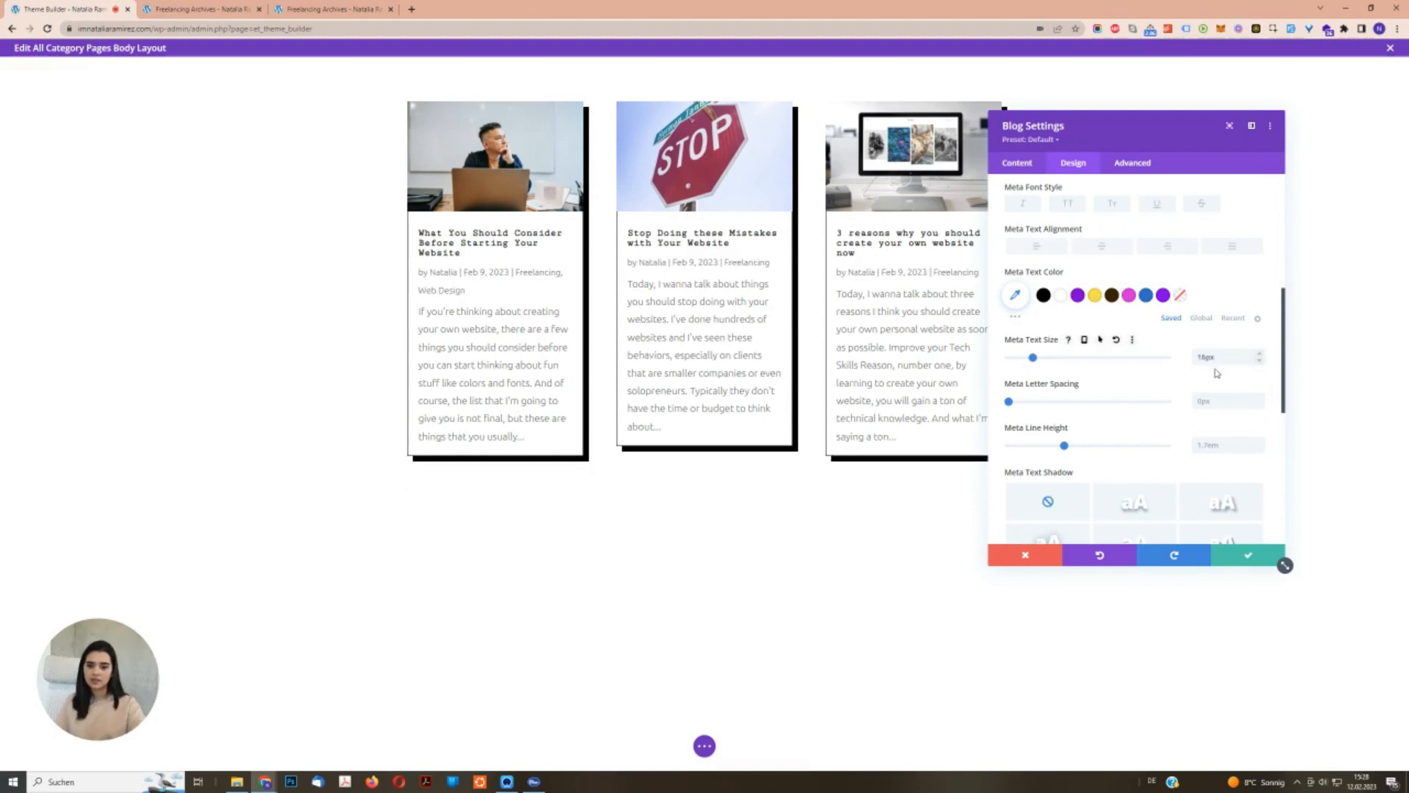
{"action": "left_click", "coordinate": [1015, 295]}
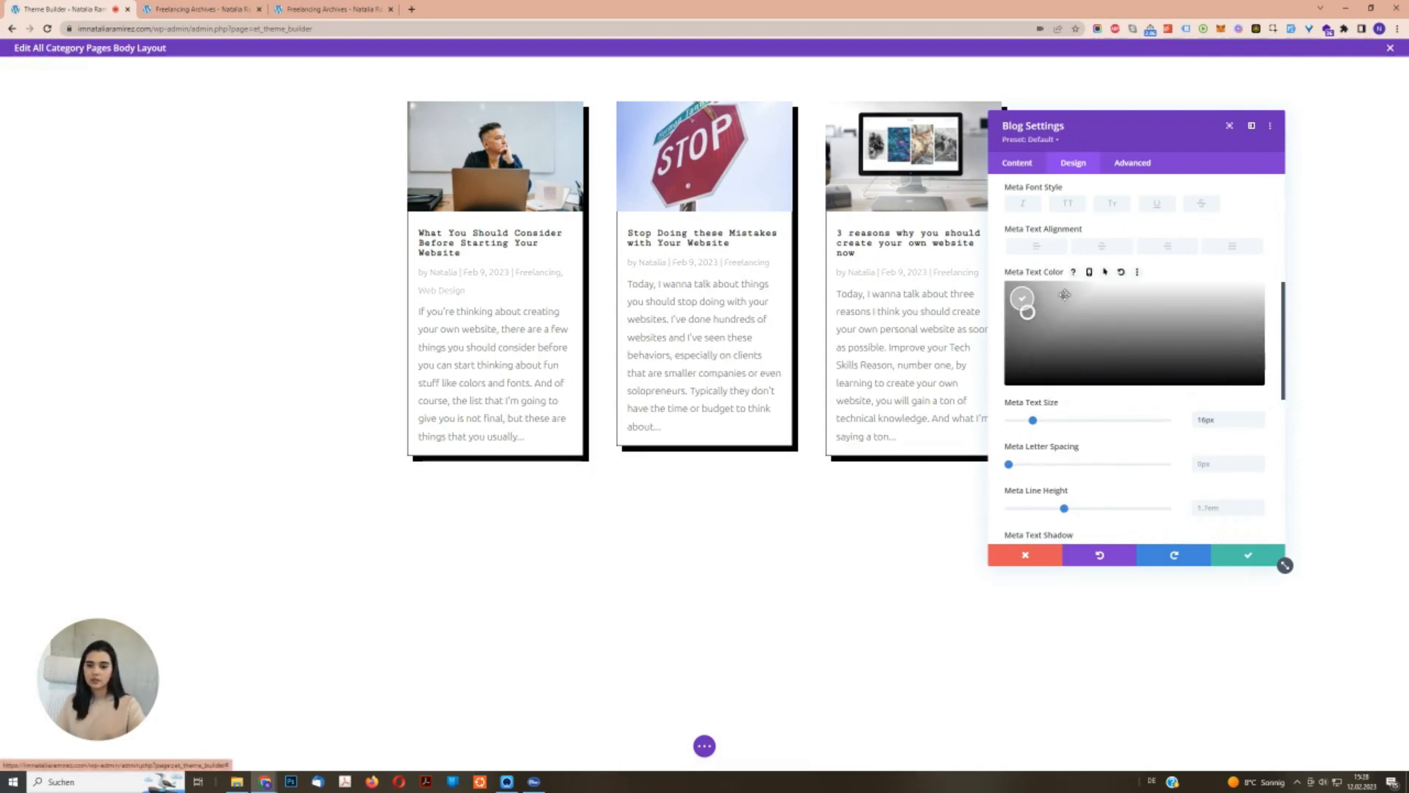
{"action": "left_click", "coordinate": [1024, 309]}
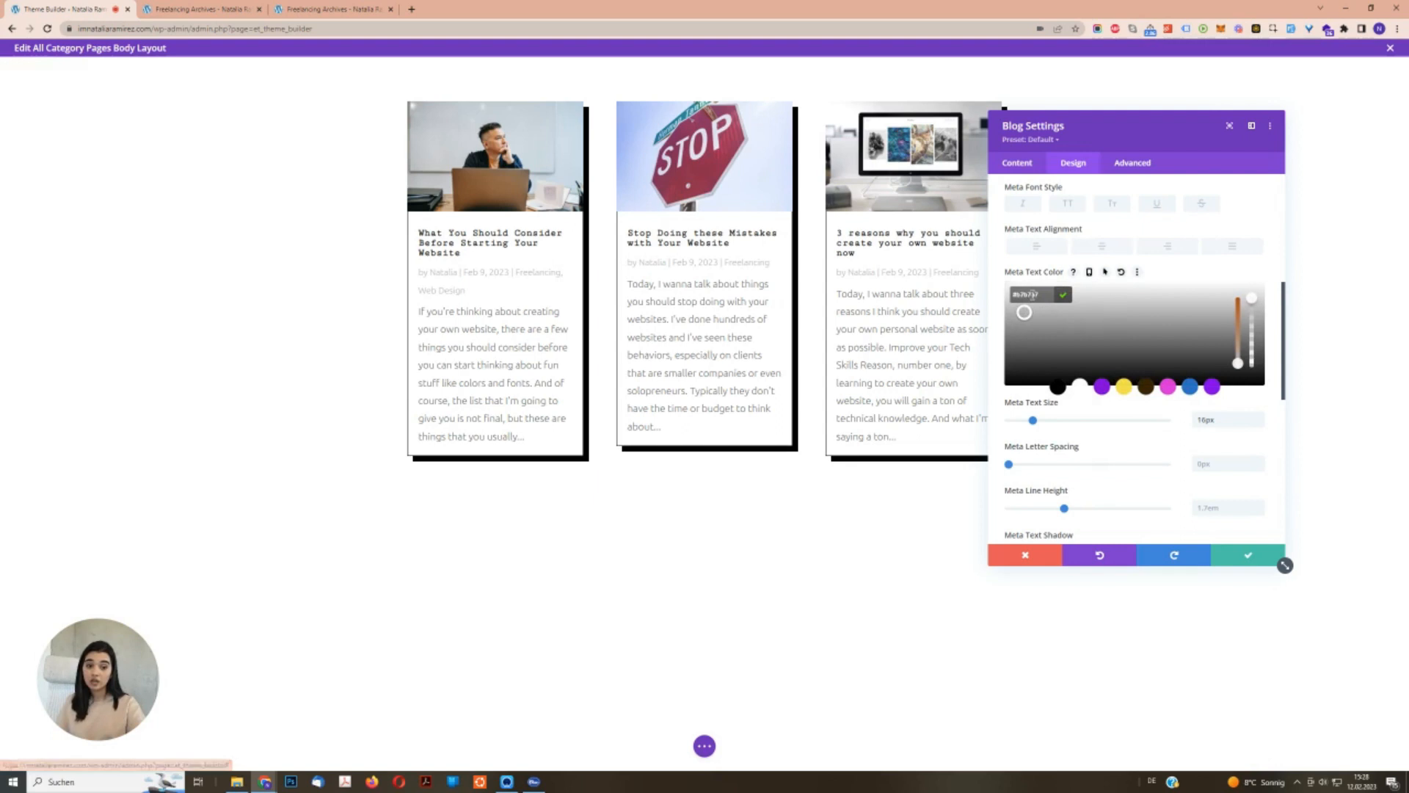
Adjust the Blog module's meta text color to a neutral gray.
{"action": "left_click", "coordinate": [1017, 318]}
{"action": "left_click_drag", "start_coordinate": [1004, 317], "coordinate": [1004, 320]}
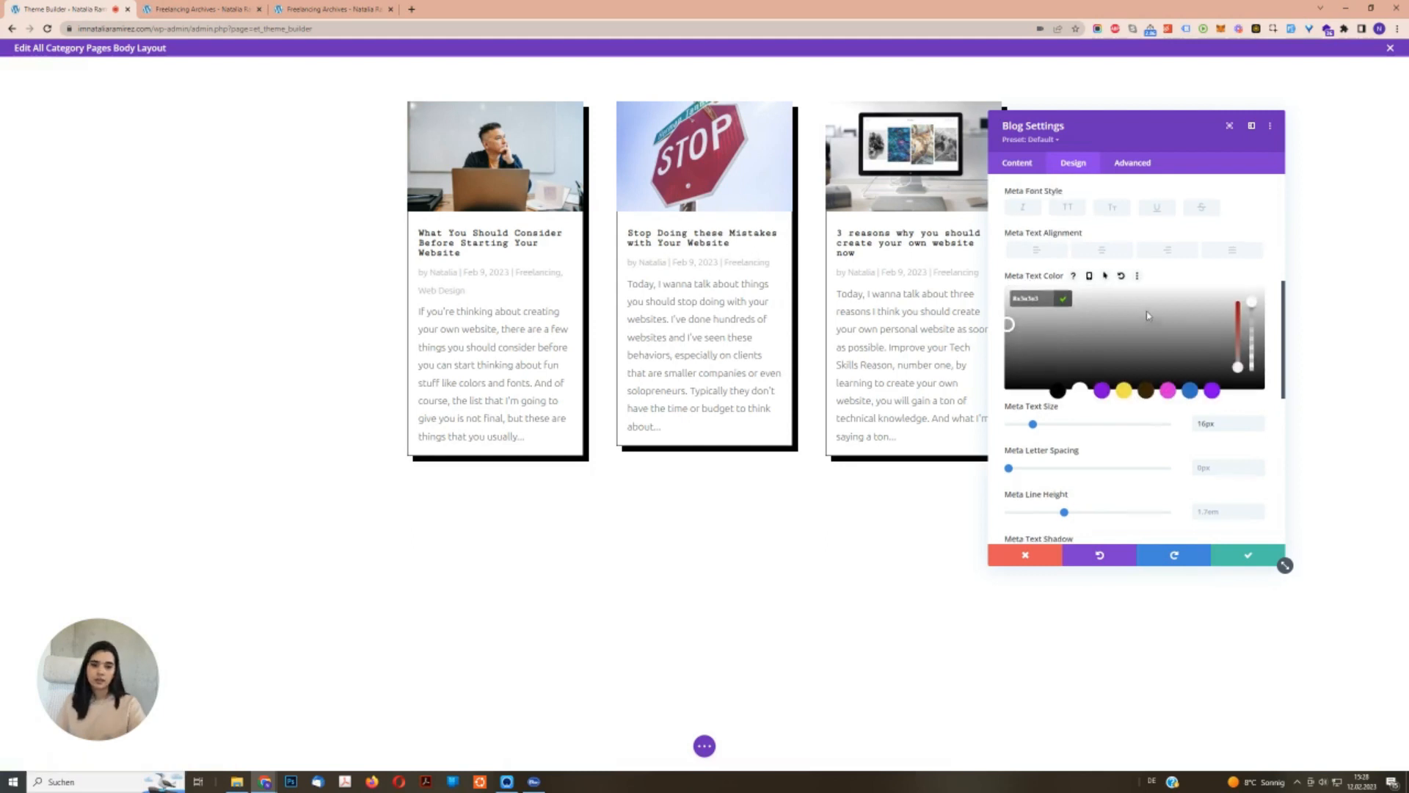
{"action": "scroll", "coordinate": [1100, 339], "scroll_direction": "up", "scroll_amount": 2}
{"action": "left_click", "coordinate": [1059, 246]}
{"action": "scroll", "coordinate": [1072, 350], "scroll_direction": "up", "scroll_amount": 3}
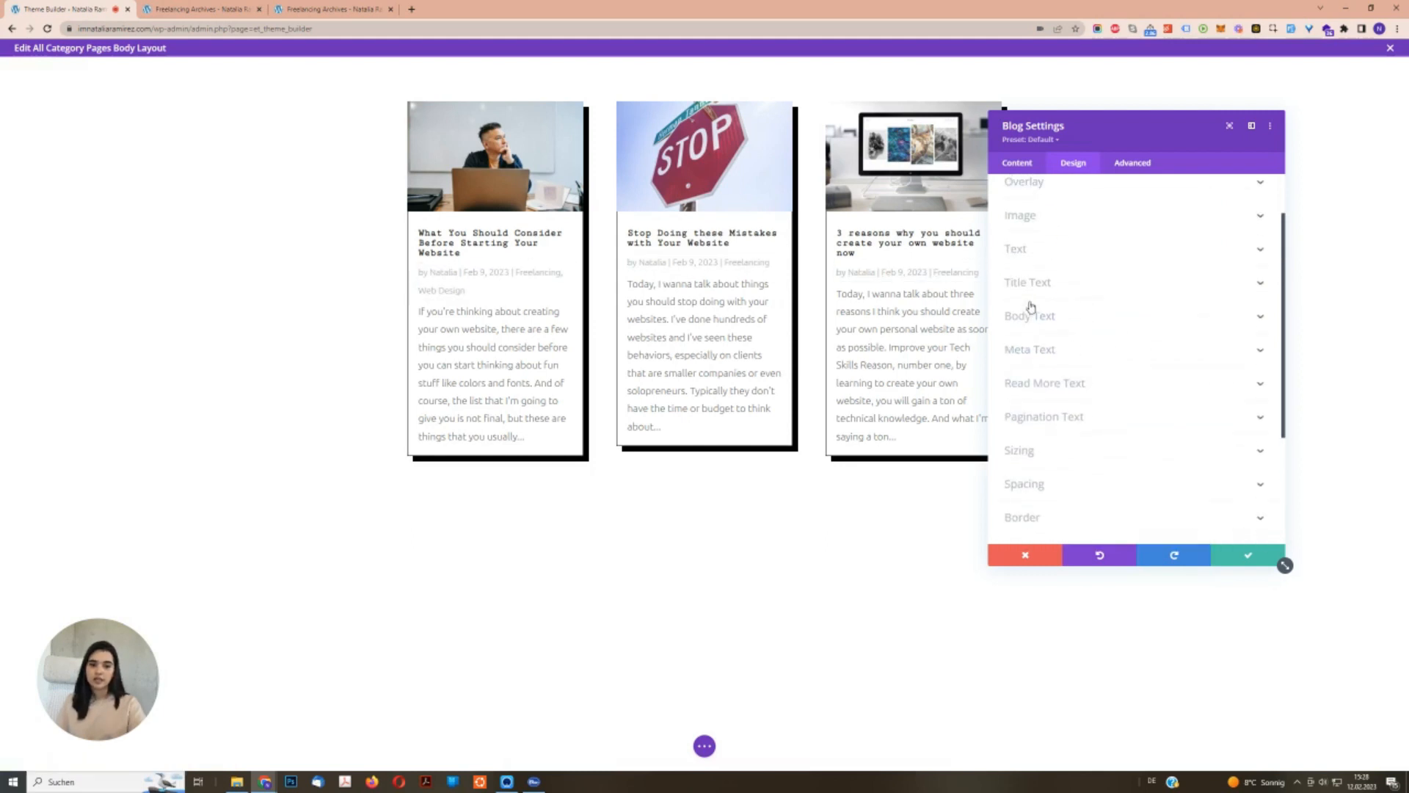
Set the Blog module's title text size to 32px.
{"action": "left_click", "coordinate": [1034, 285]}
{"action": "scroll", "coordinate": [1240, 411], "scroll_direction": "down", "scroll_amount": 3}
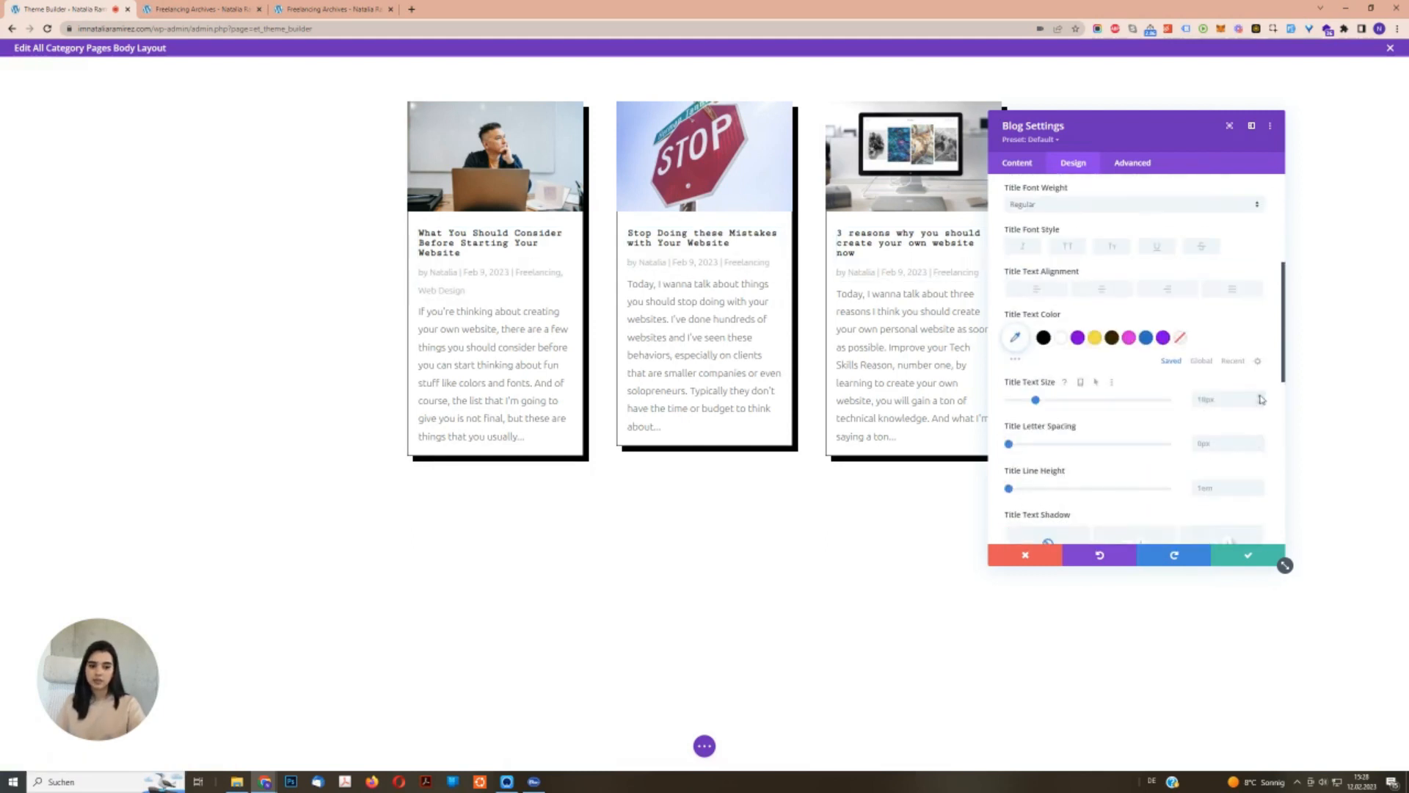
{"action": "type", "text": "24"}
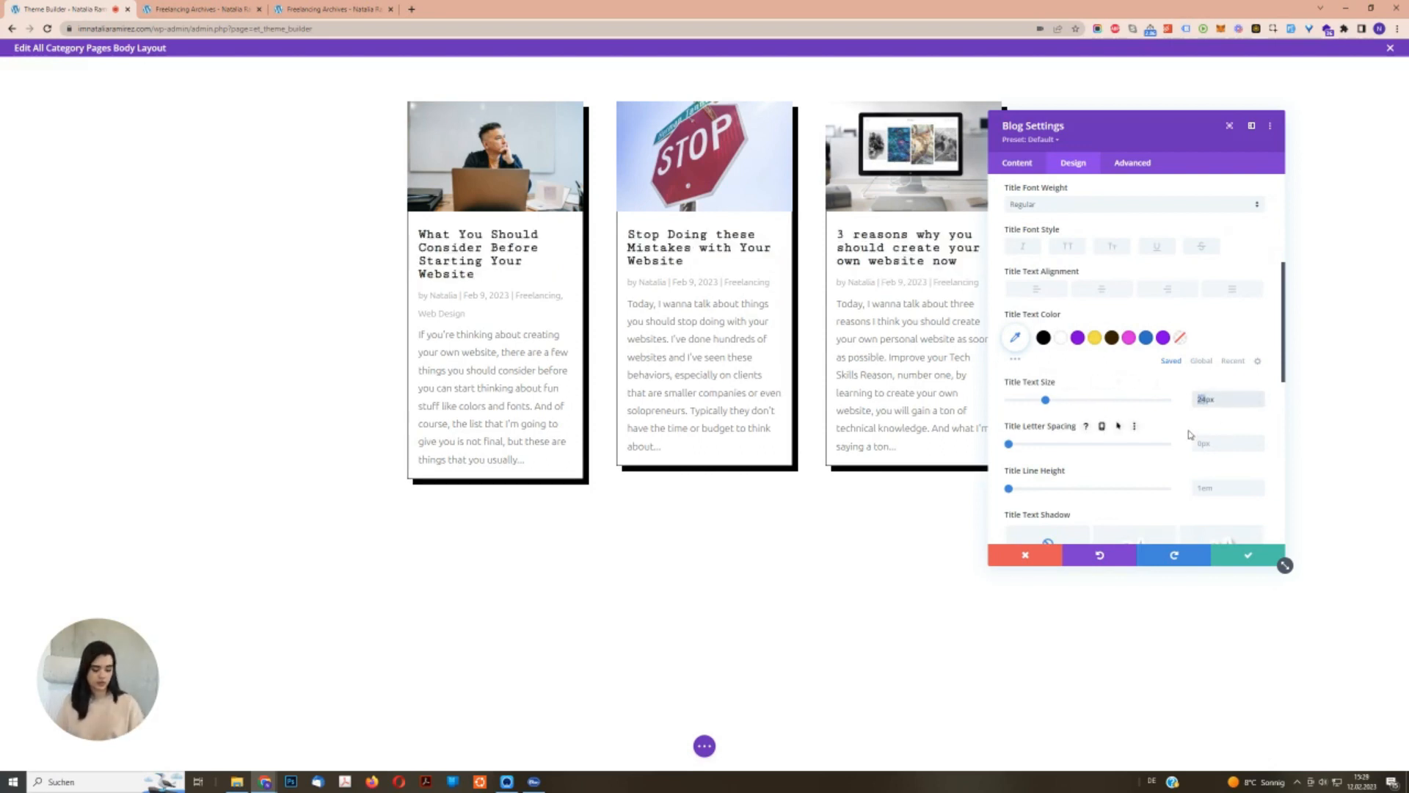
{"action": "type", "text": "32"}
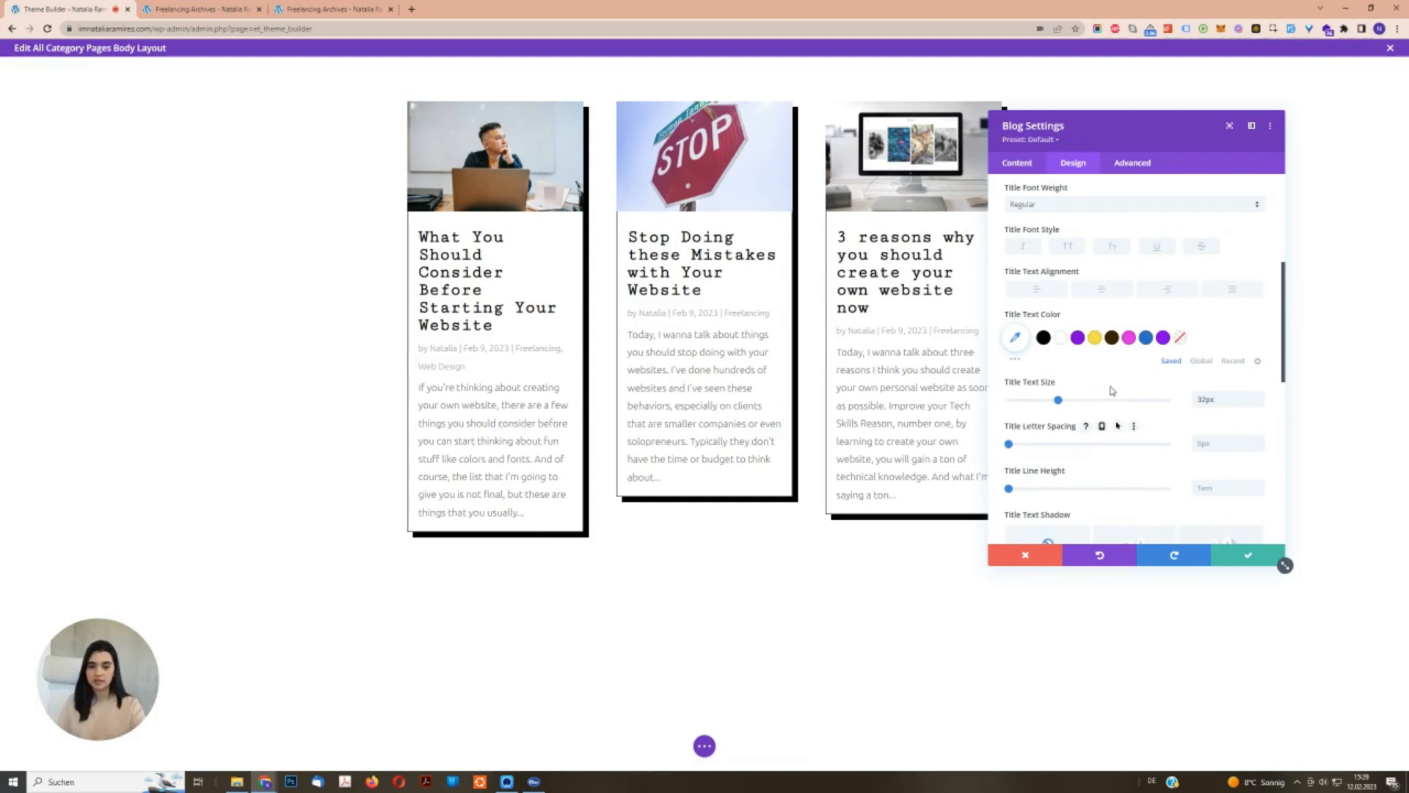
{"action": "scroll", "coordinate": [1152, 432], "scroll_direction": "up", "scroll_amount": 1}
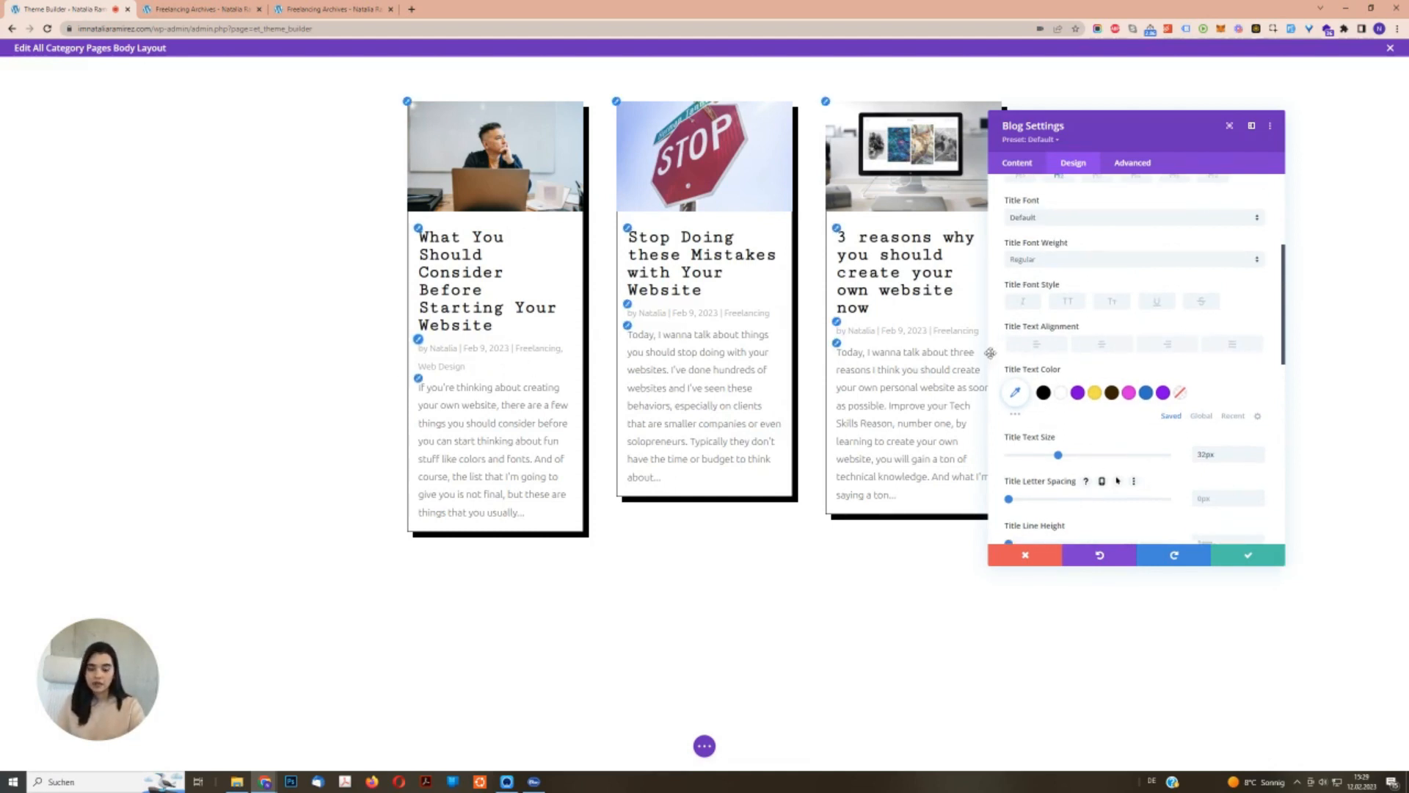
Make the Blog module's meta text italic.
{"action": "scroll", "coordinate": [1118, 269], "scroll_direction": "down", "scroll_amount": 6}
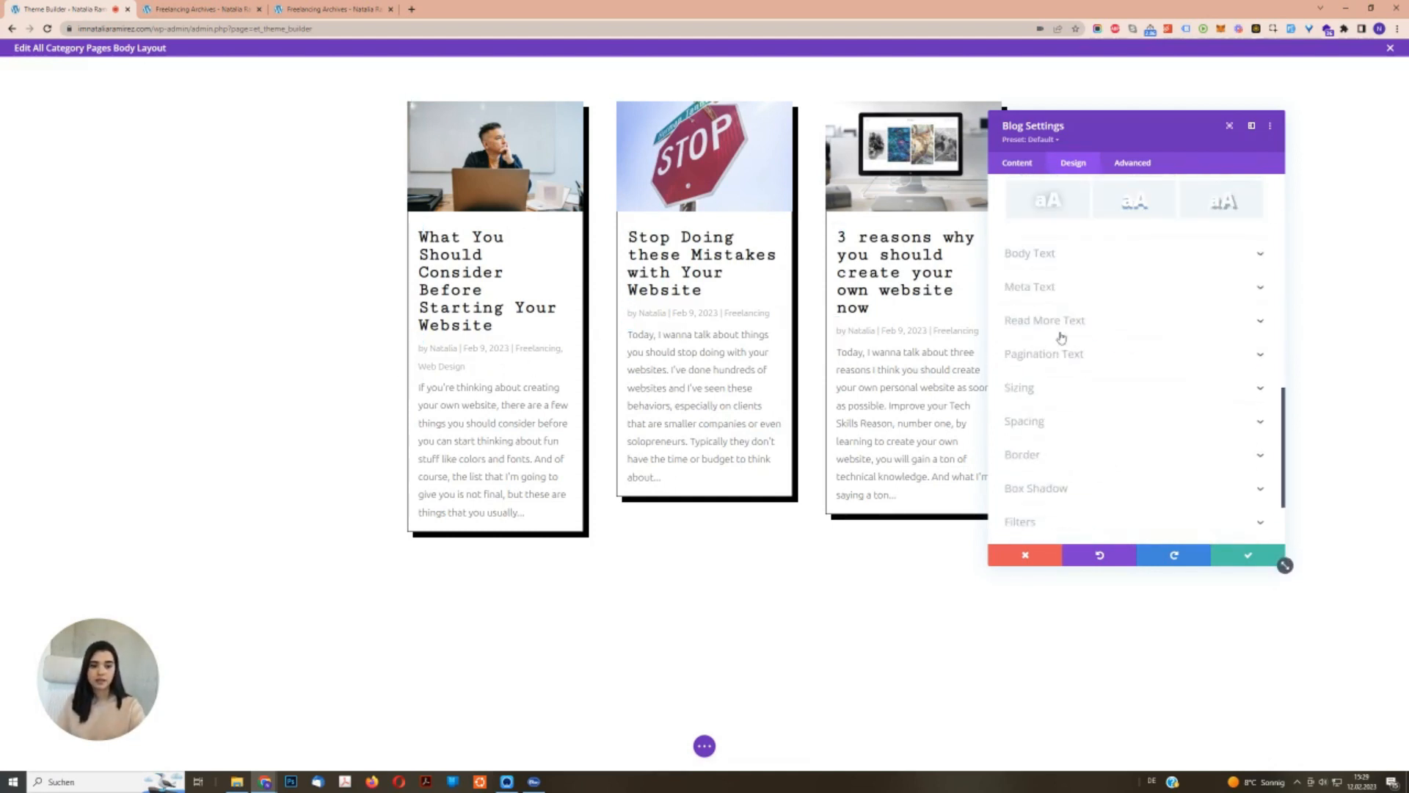
{"action": "left_click", "coordinate": [1050, 295]}
{"action": "left_click", "coordinate": [1020, 314]}
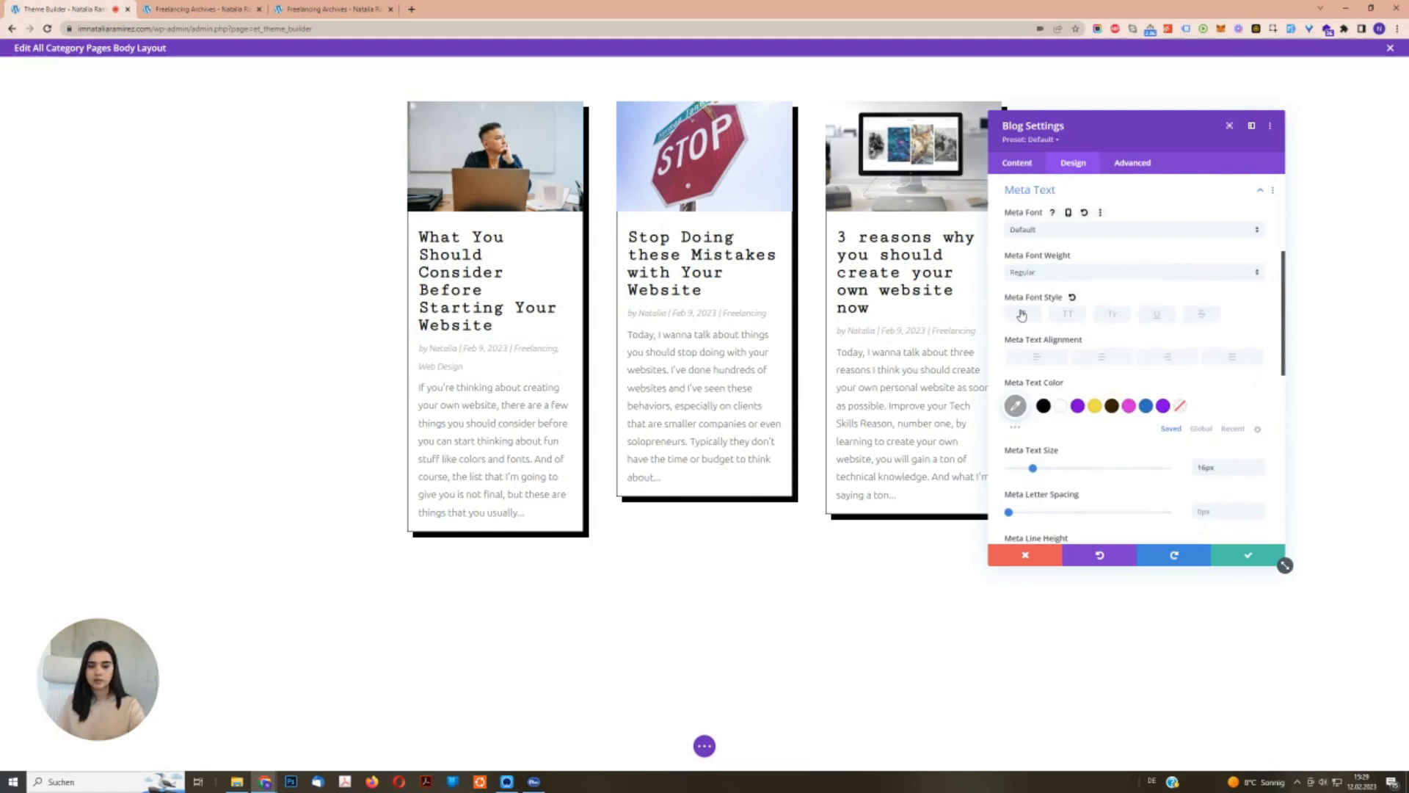
{"action": "scroll", "coordinate": [1042, 277], "scroll_direction": "up", "scroll_amount": 3}
Enable the Read More button in the Blog module's elements.
{"action": "left_click", "coordinate": [1019, 162]}
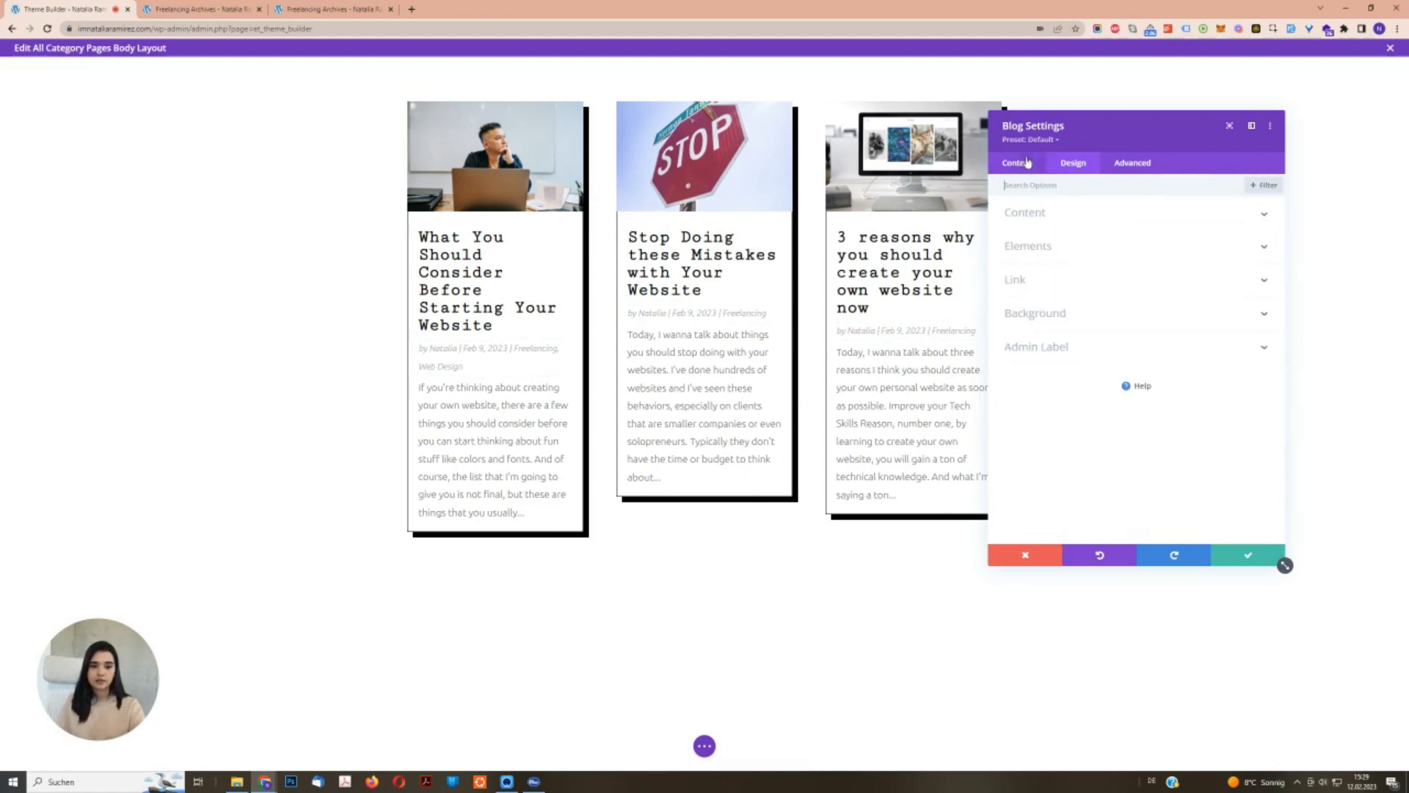
{"action": "left_click", "coordinate": [1053, 242]}
{"action": "left_click", "coordinate": [1034, 274]}
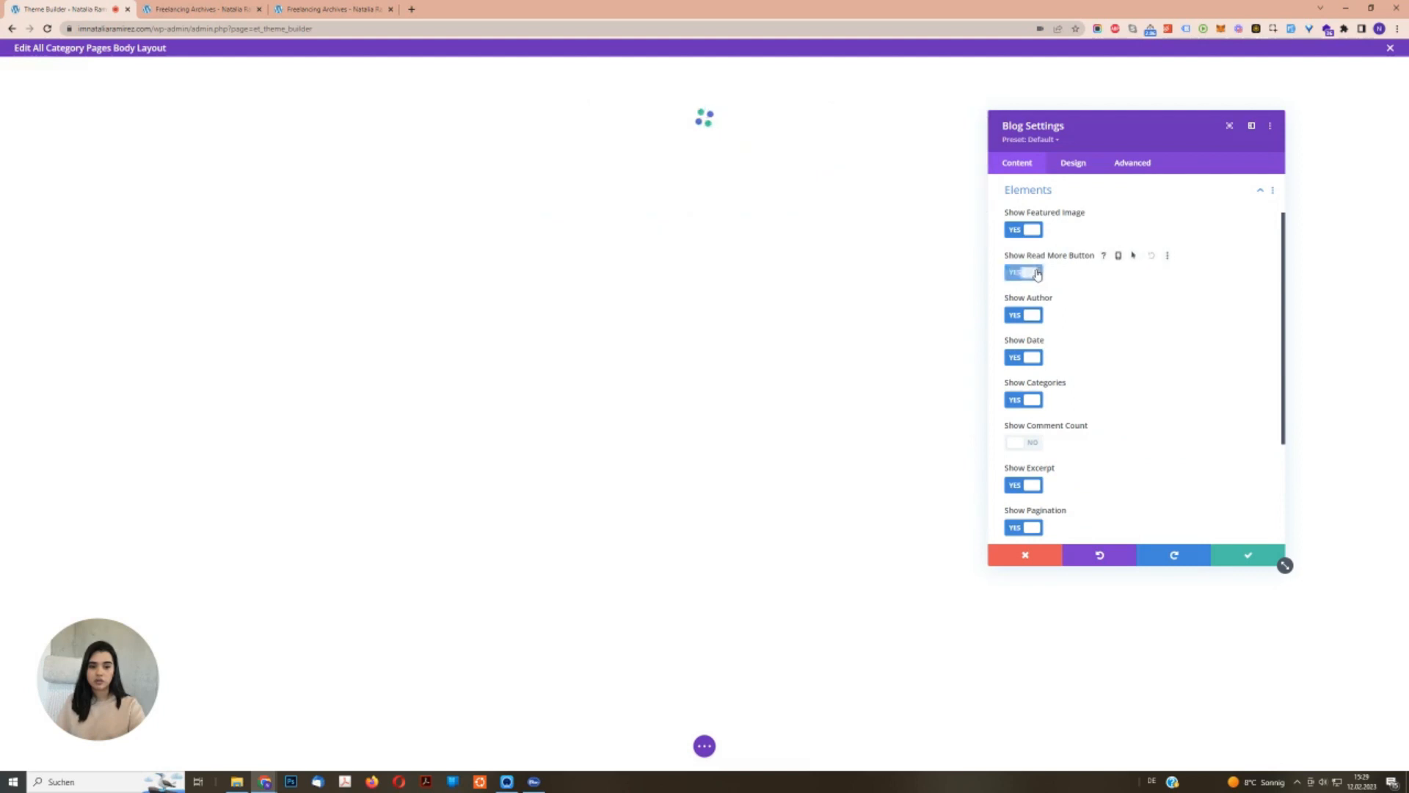
Style the Read More text as uppercase at 13px with 1px letter spacing, and save the Blog module settings.
{"action": "left_click", "coordinate": [1074, 163]}
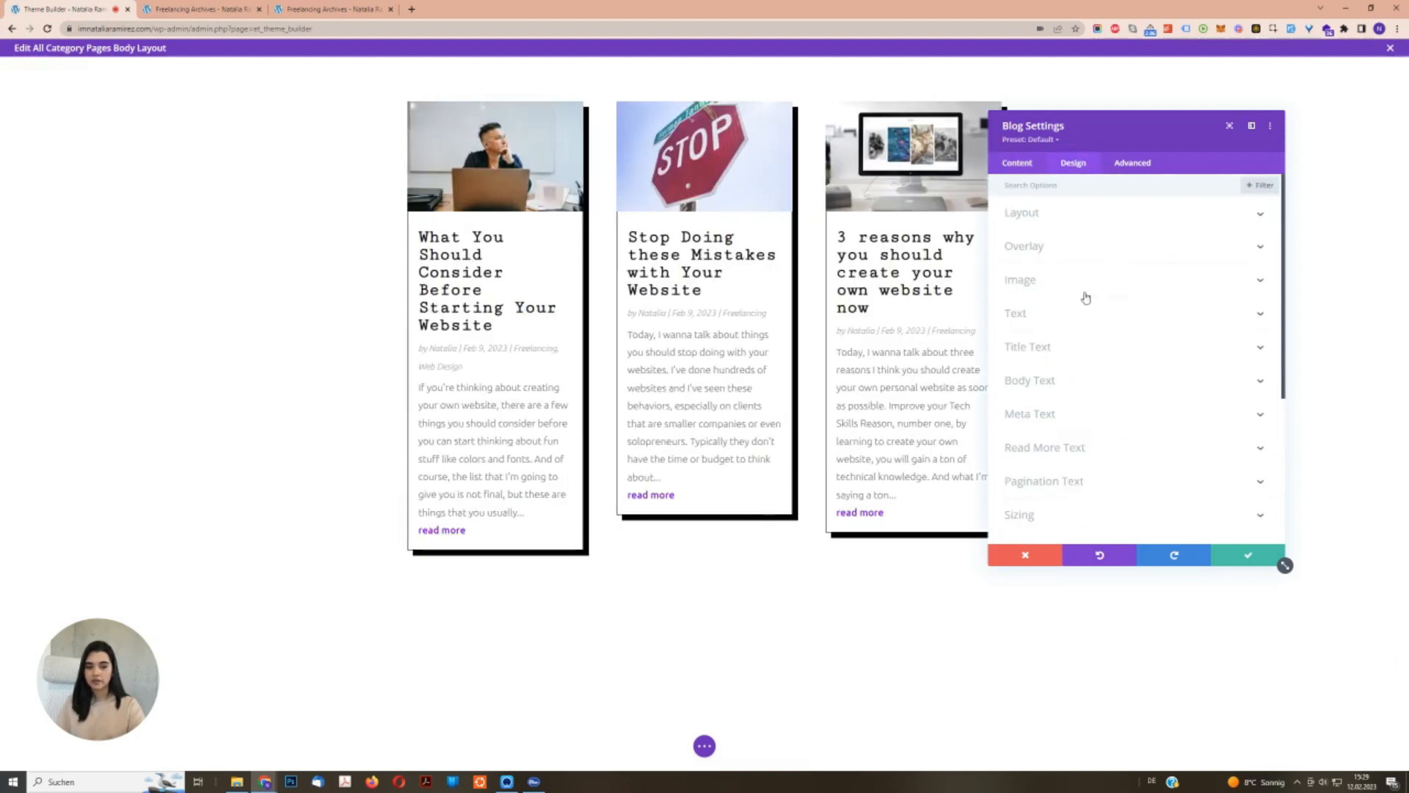
{"action": "scroll", "coordinate": [1068, 315], "scroll_direction": "down", "scroll_amount": 2}
{"action": "left_click", "coordinate": [1066, 314]}
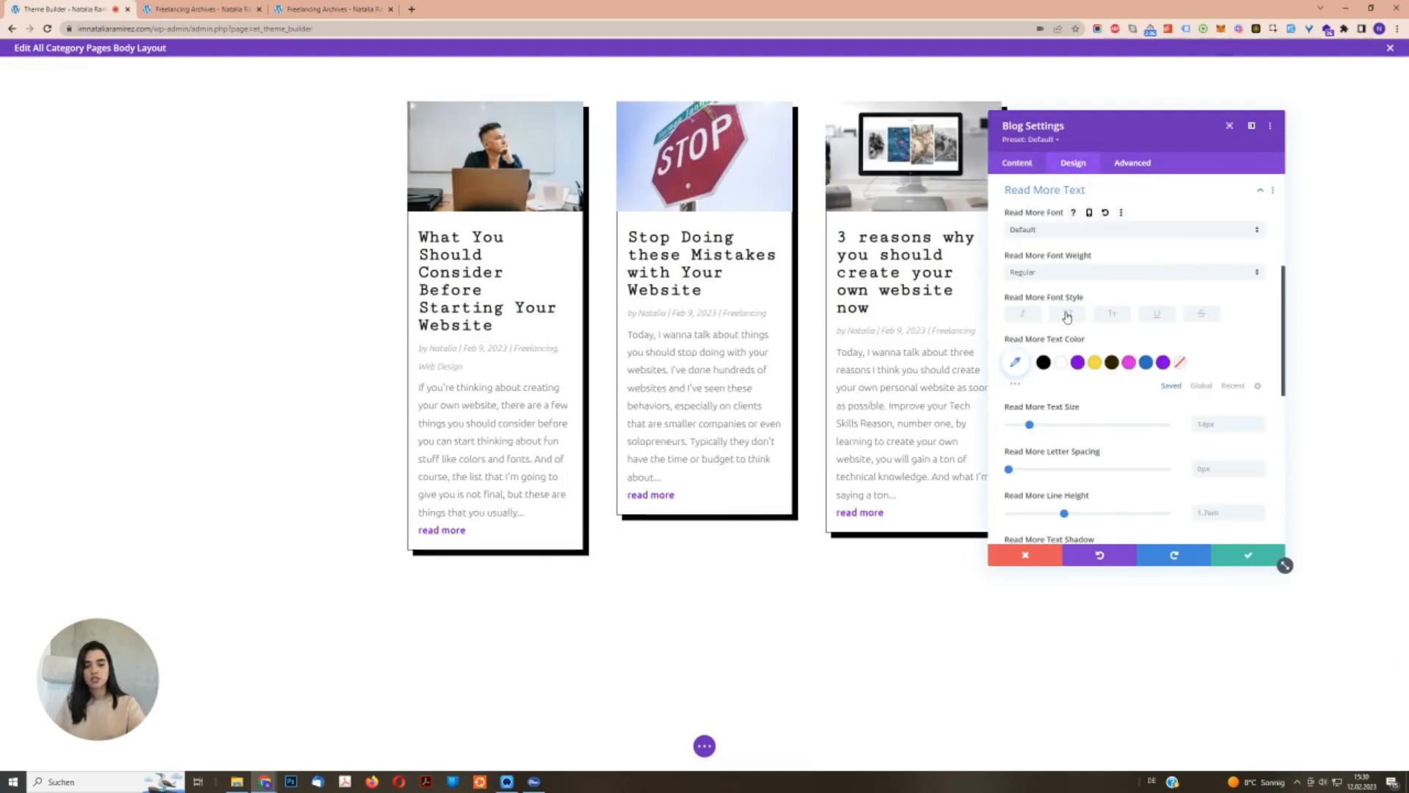
{"action": "left_click", "coordinate": [1067, 314]}
{"action": "left_click", "coordinate": [1260, 431]}
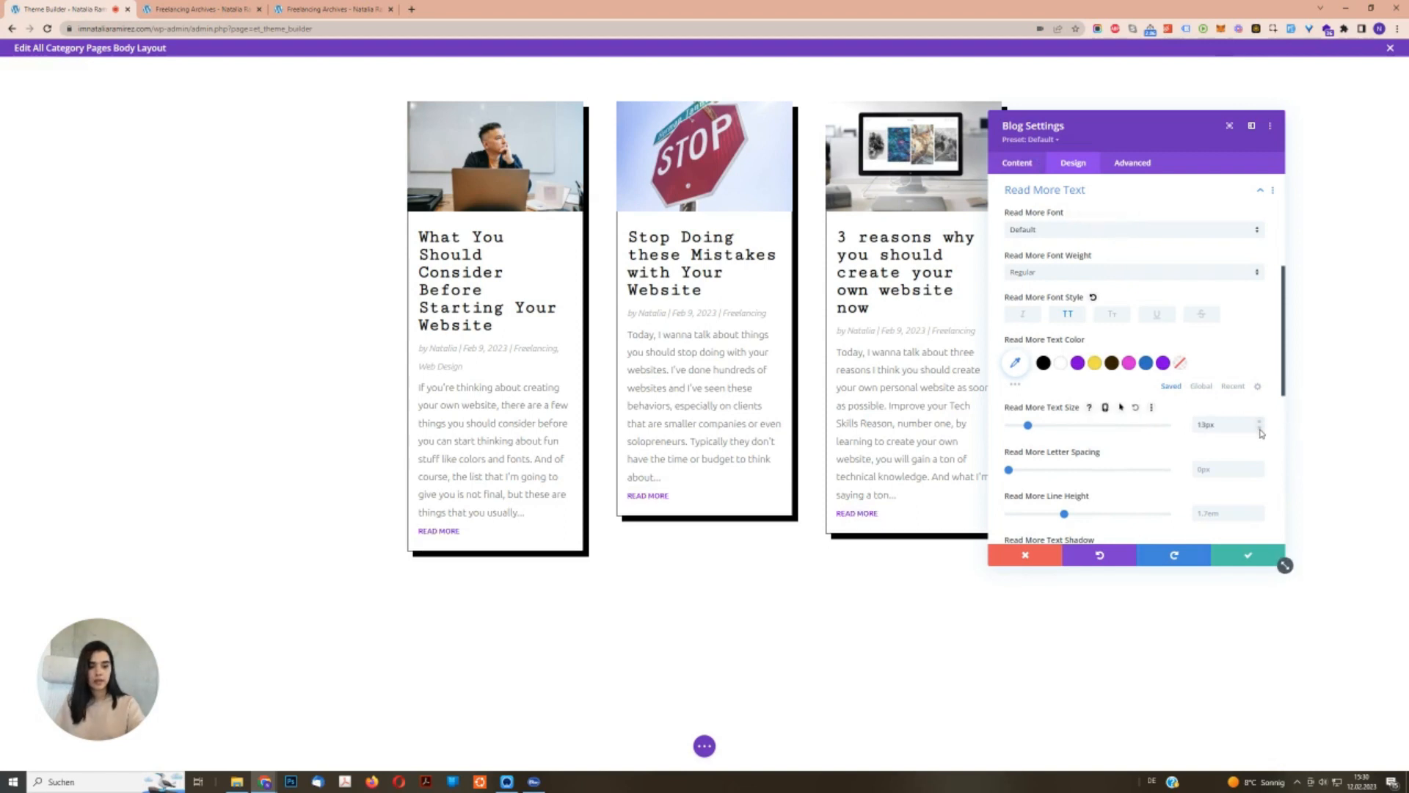
{"action": "left_click", "coordinate": [1259, 467]}
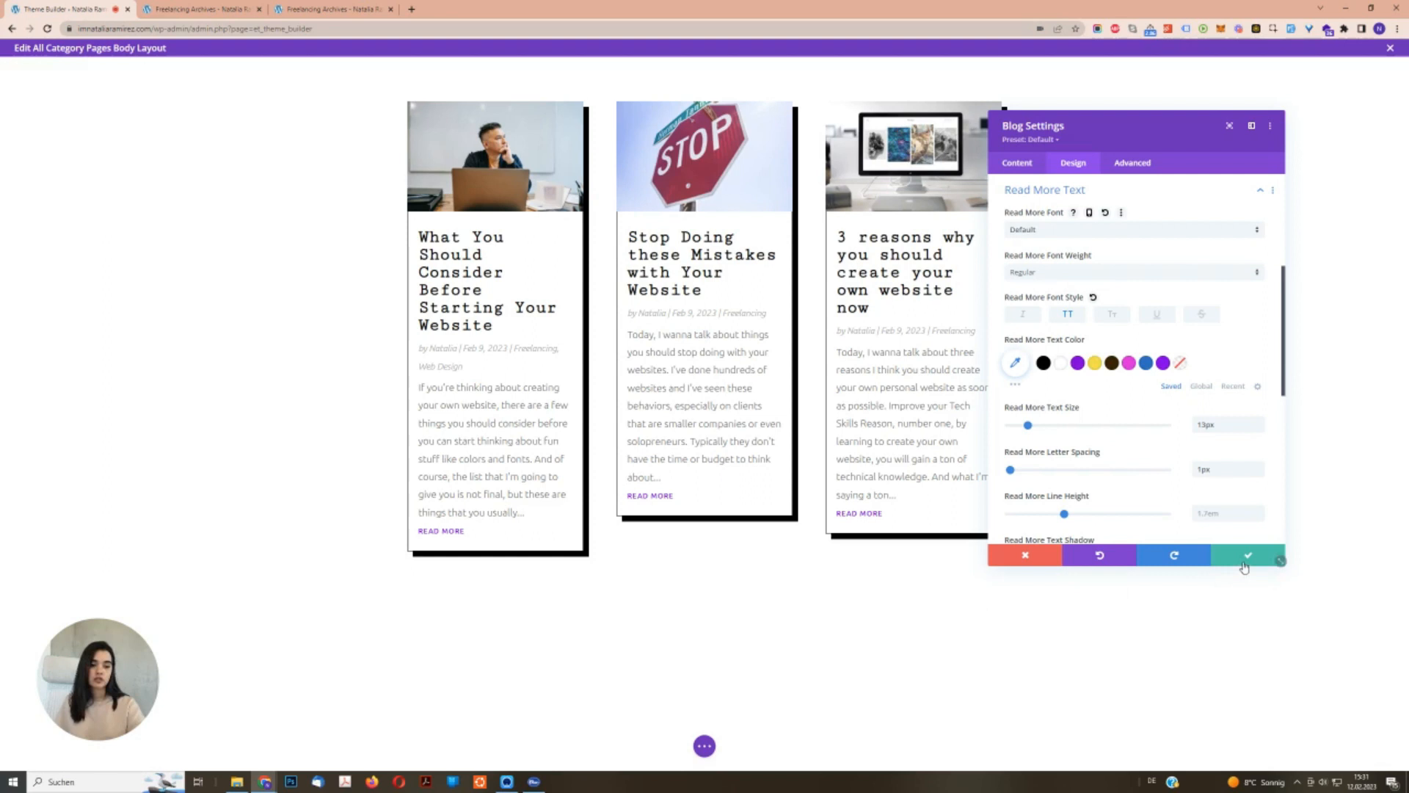
{"action": "left_click", "coordinate": [1277, 559]}
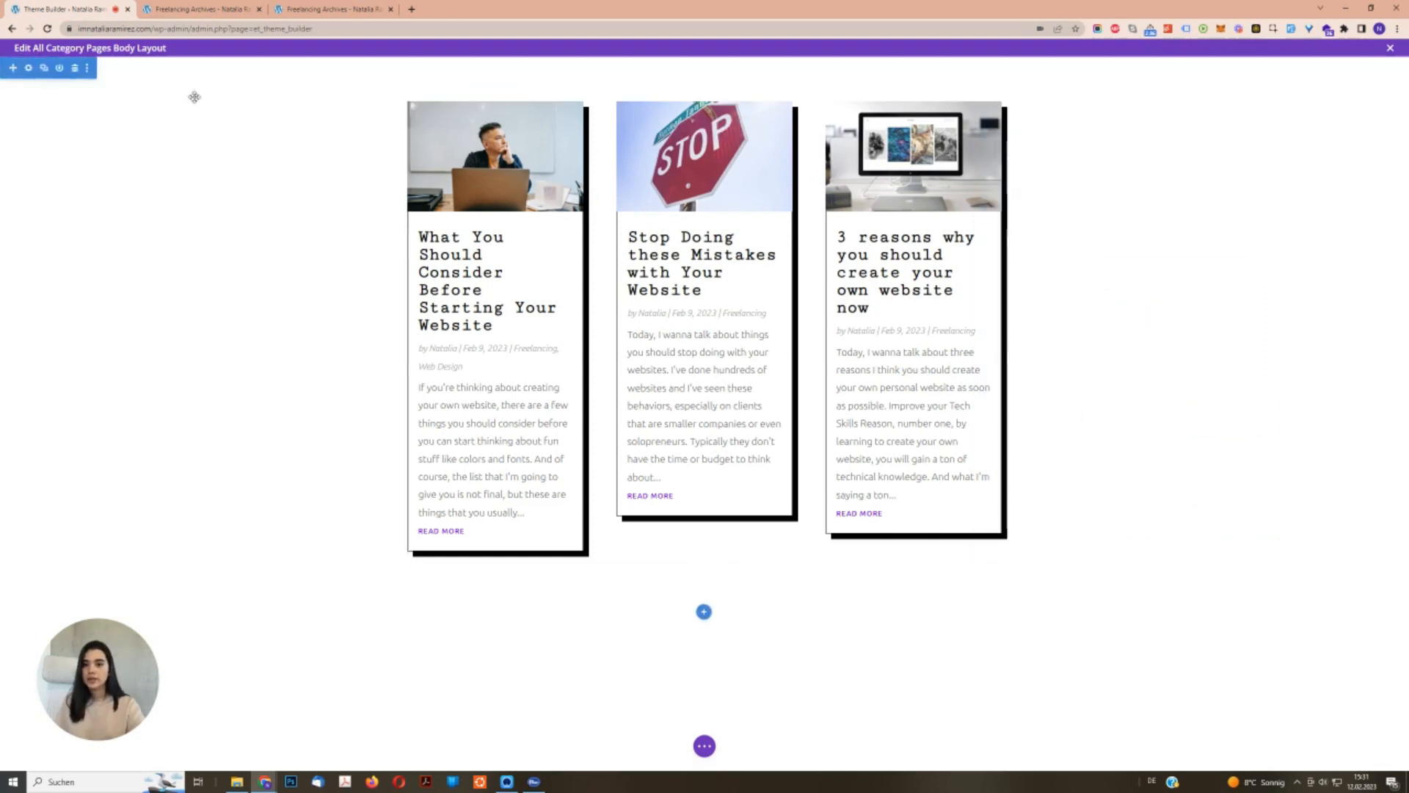
Check the heading area in the finished archive design and add a single-column row above the Blog module's row.
{"action": "left_click", "coordinate": [176, 4]}
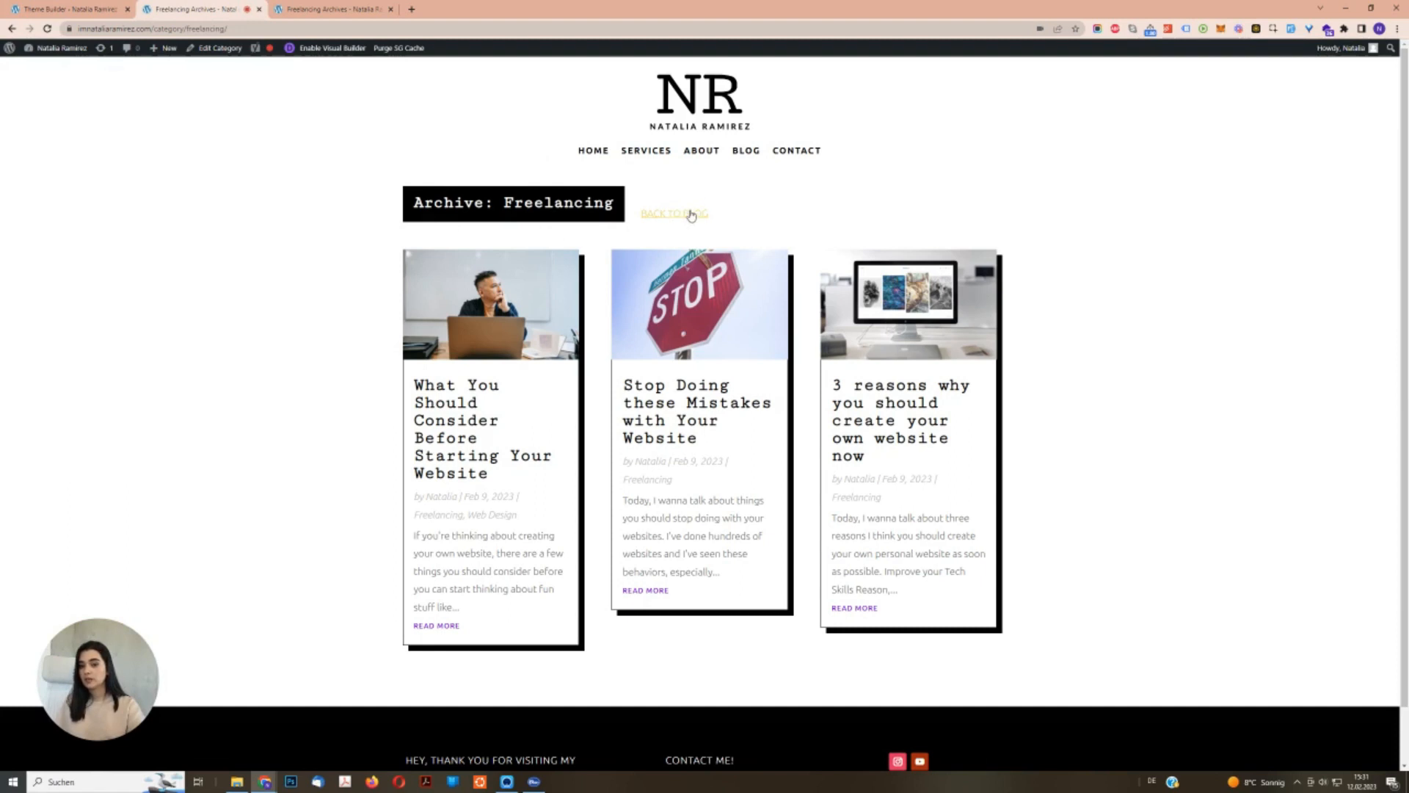
{"action": "left_click", "coordinate": [64, 8]}
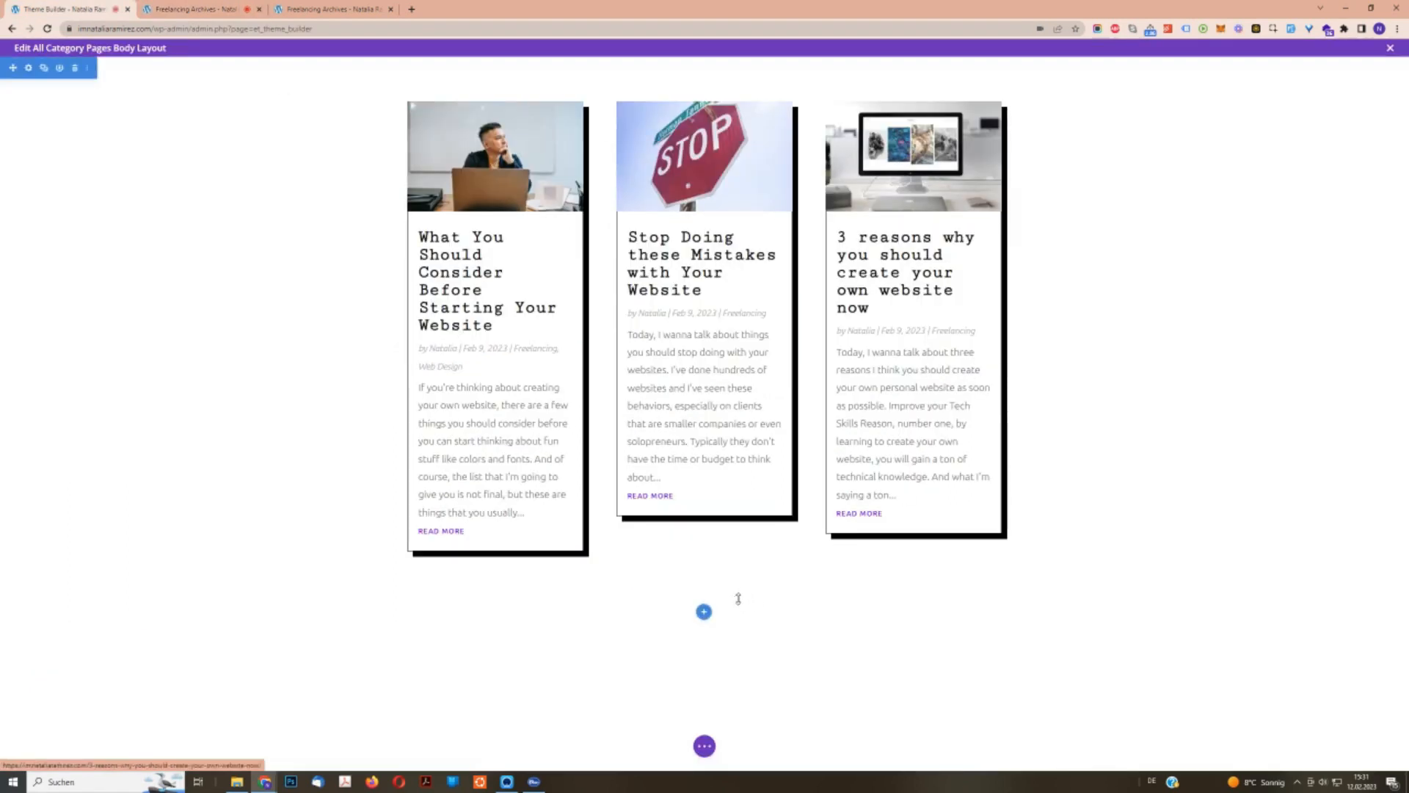
{"action": "left_click", "coordinate": [704, 582]}
{"action": "left_click", "coordinate": [637, 377]}
{"action": "left_click", "coordinate": [795, 110]}
{"action": "left_click_drag", "start_coordinate": [421, 593], "coordinate": [541, 230]}
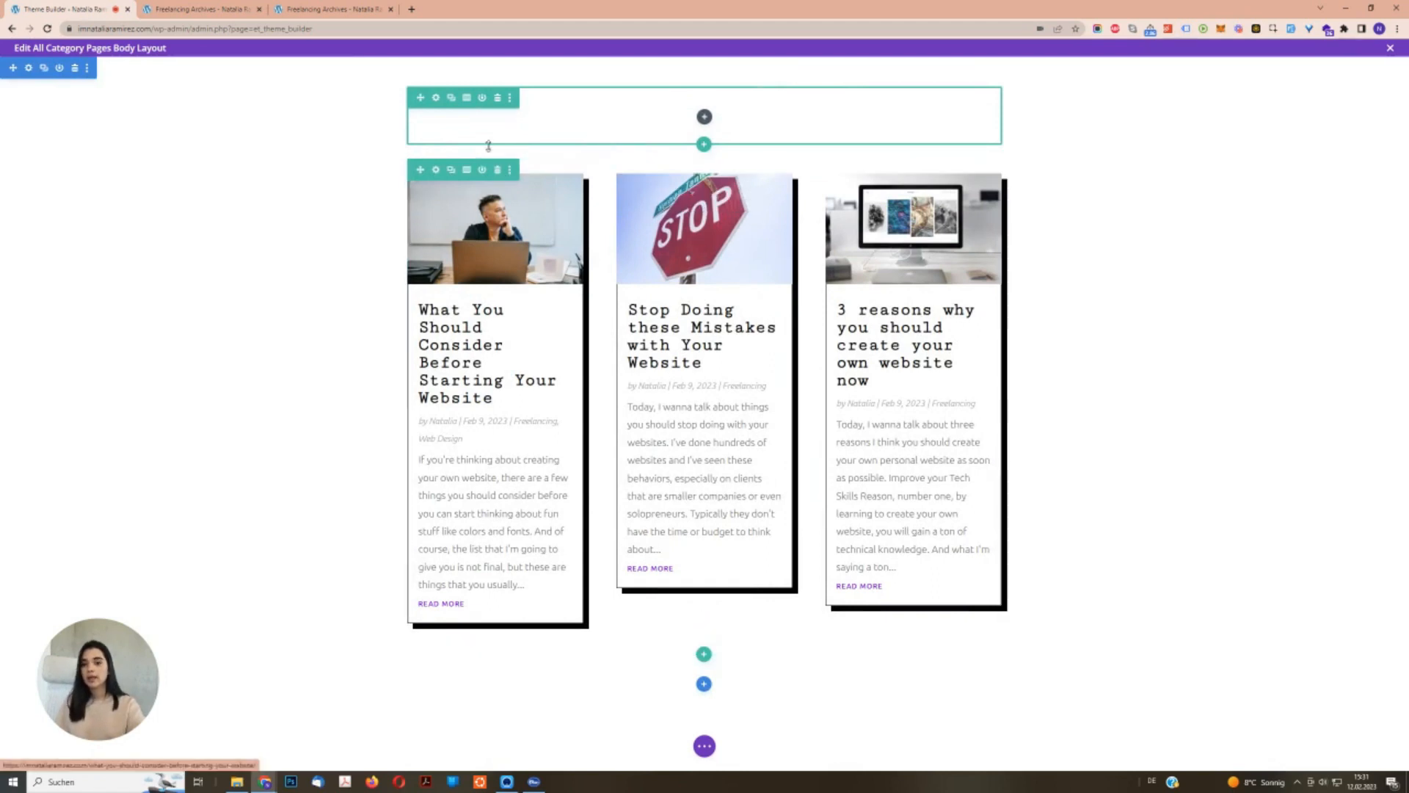
Recheck the finished archive's title and back link, and change the new row's layout to four equal columns.
{"action": "left_click", "coordinate": [192, 8]}
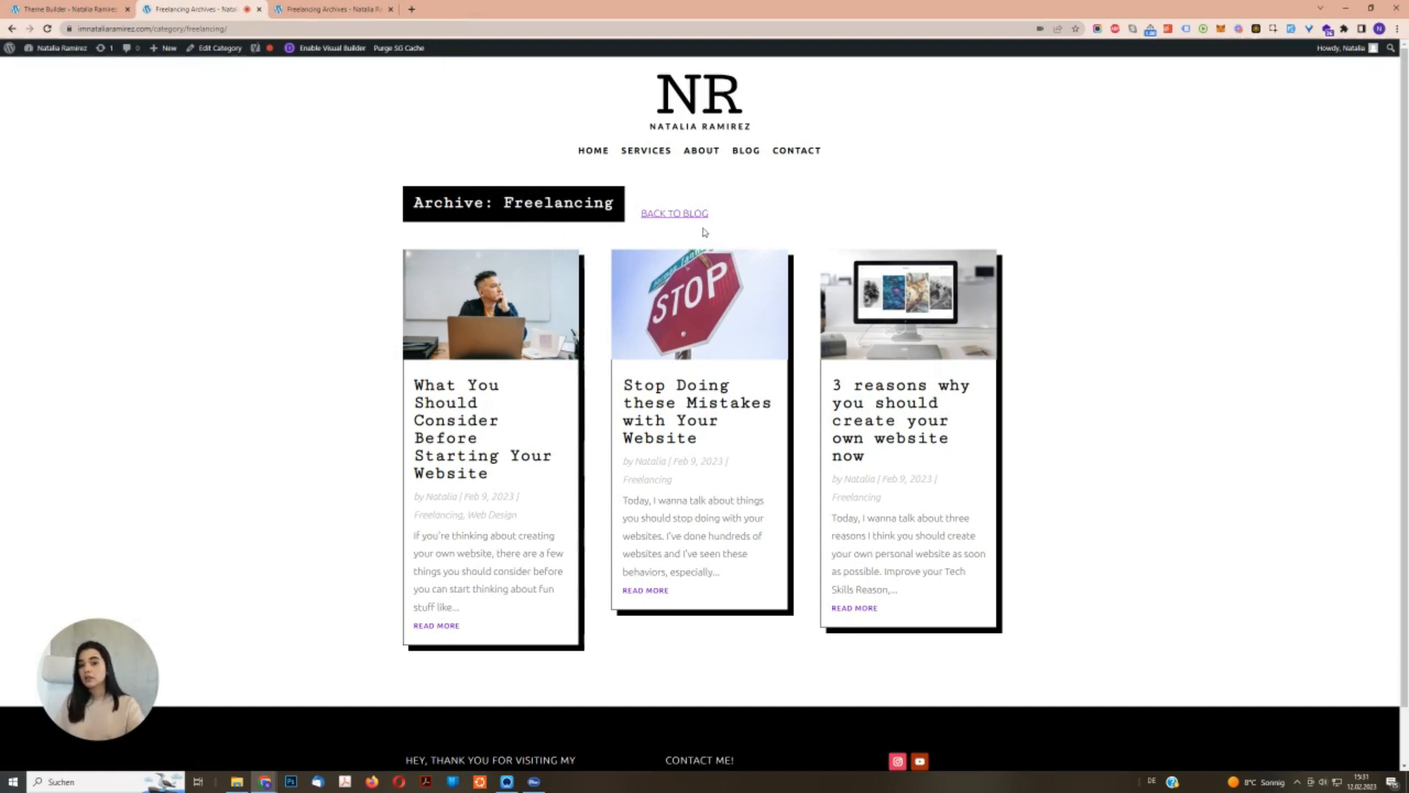
{"action": "key", "text": "ctrl+Tab"}
{"action": "key", "text": "ctrl+Tab"}
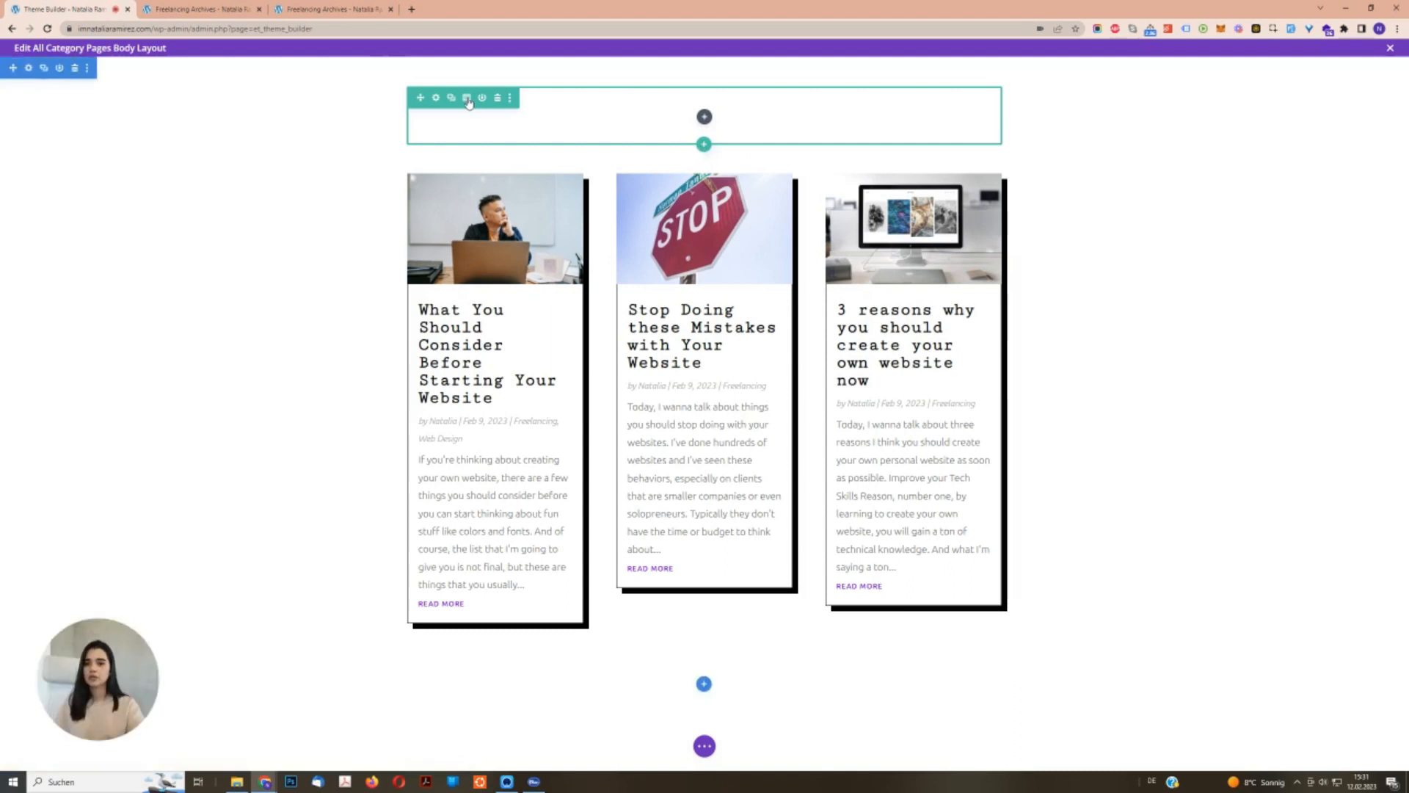
{"action": "left_click", "coordinate": [466, 98]}
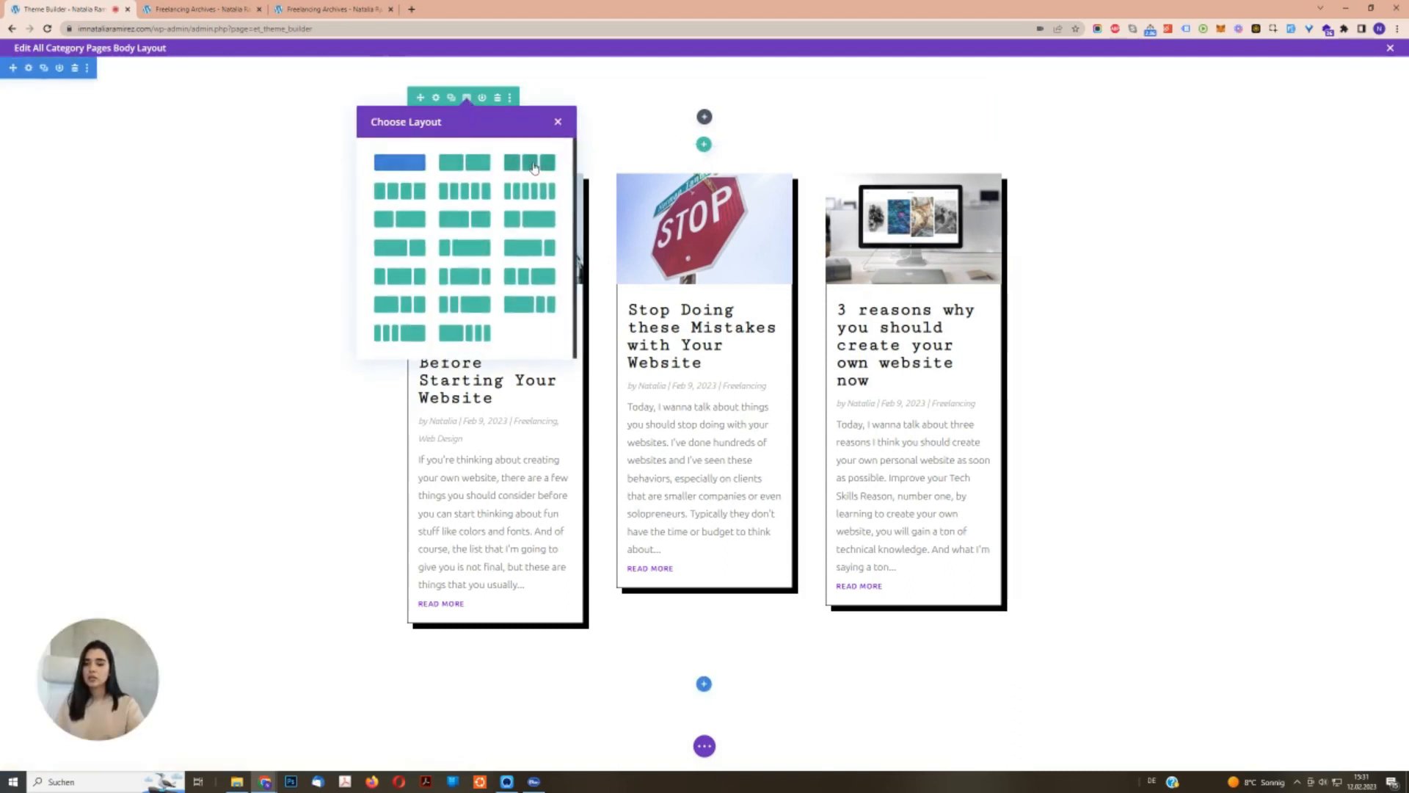
{"action": "left_click", "coordinate": [414, 192]}
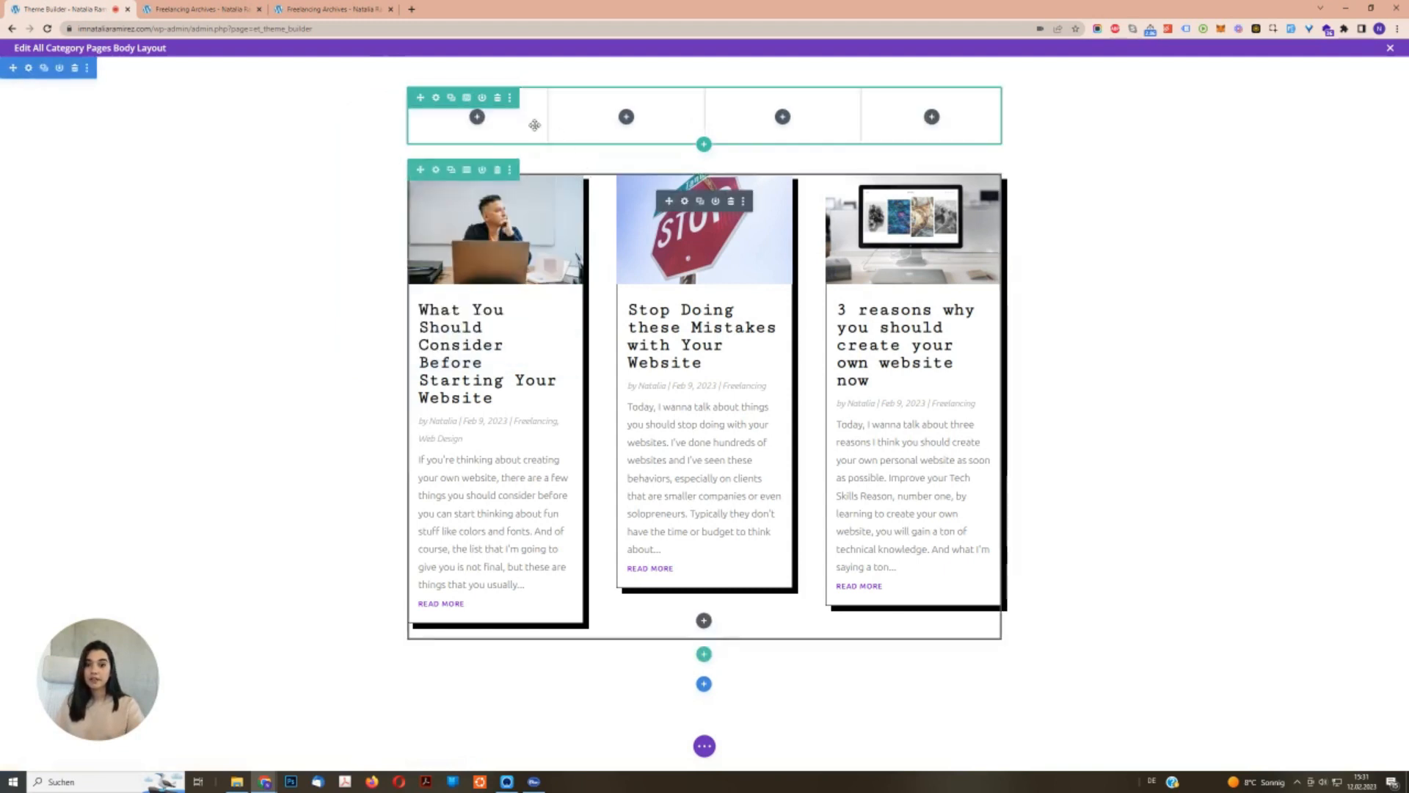
Insert a Text module in the new row's first column and replace its placeholder body with the Post/Archive Title dynamic content.
{"action": "left_click", "coordinate": [477, 117]}
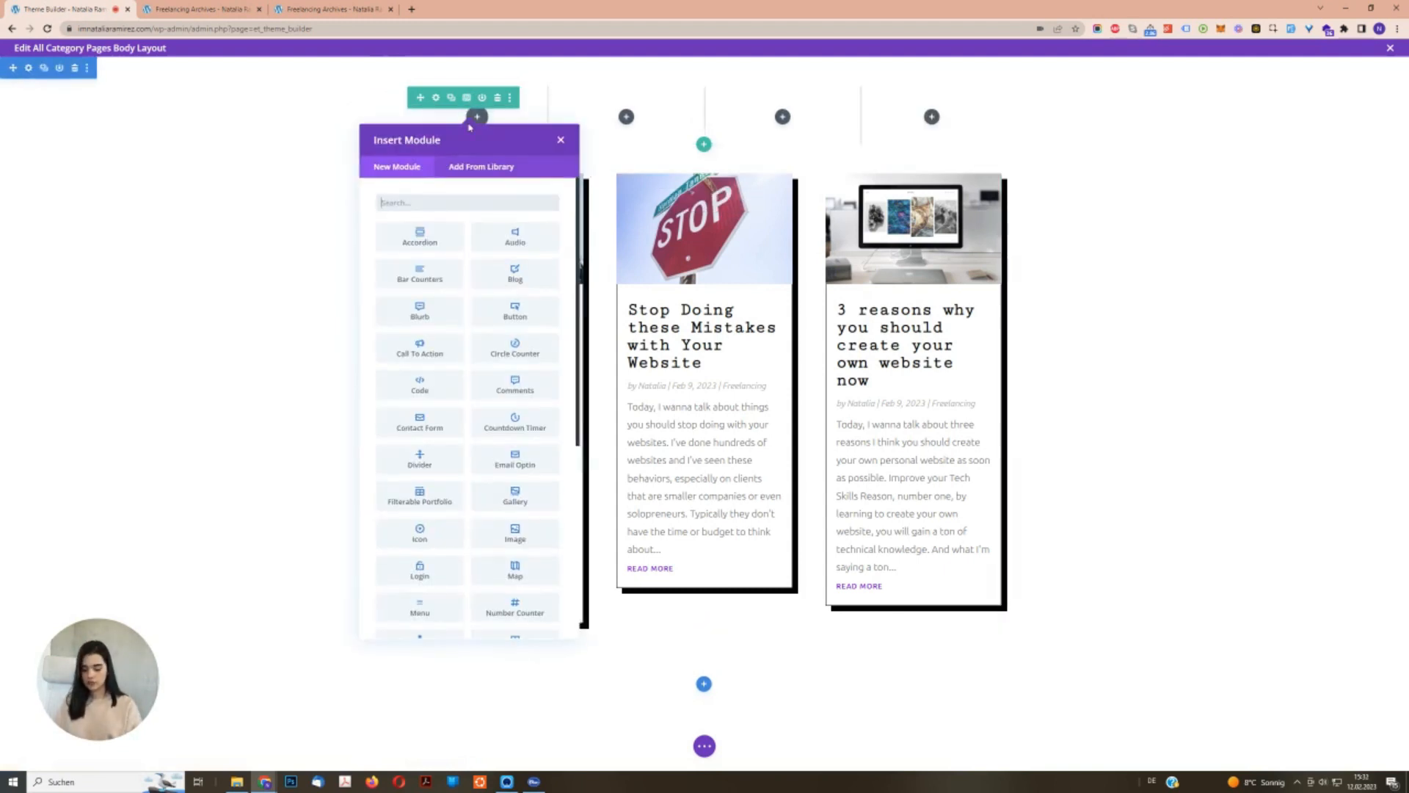
{"action": "type", "text": "text"}
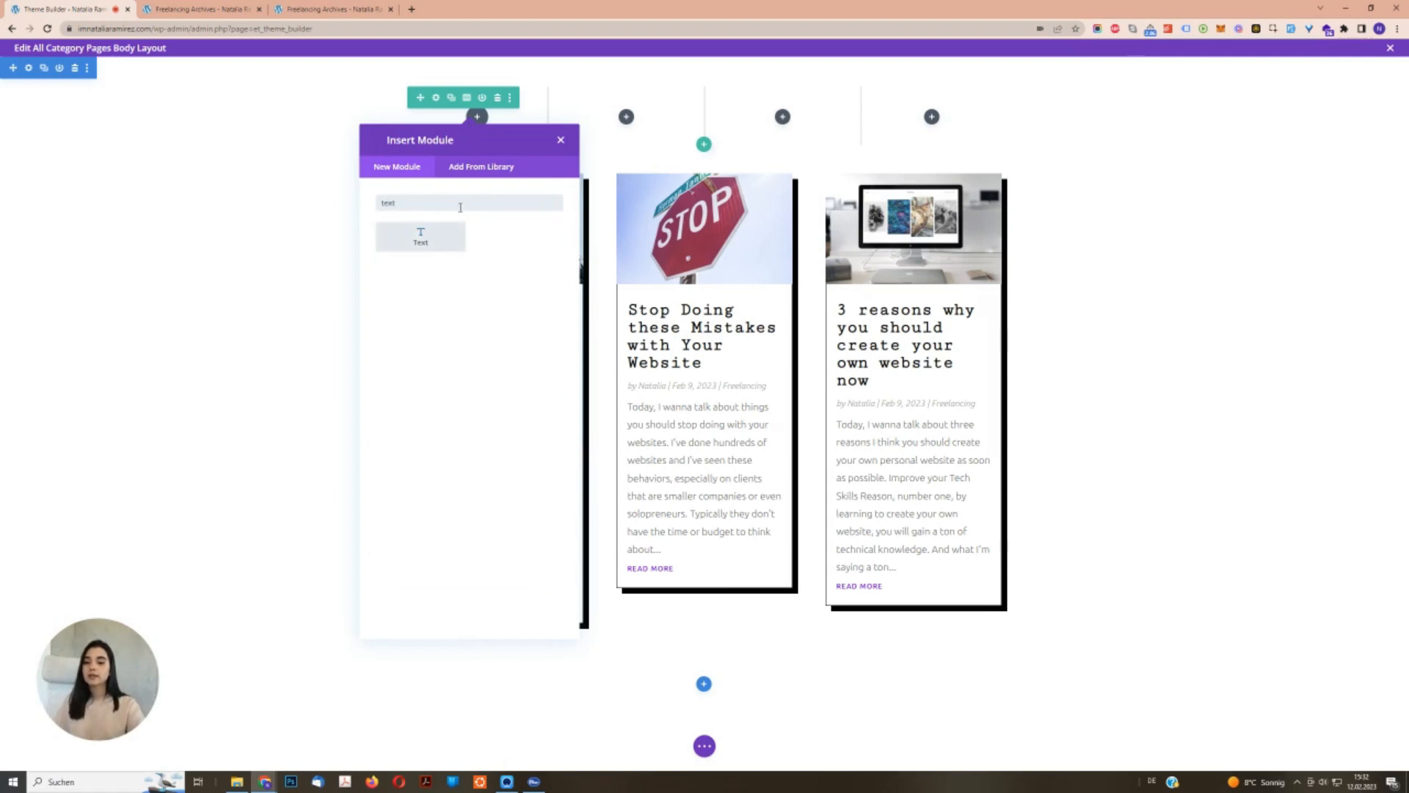
{"action": "left_click", "coordinate": [422, 243]}
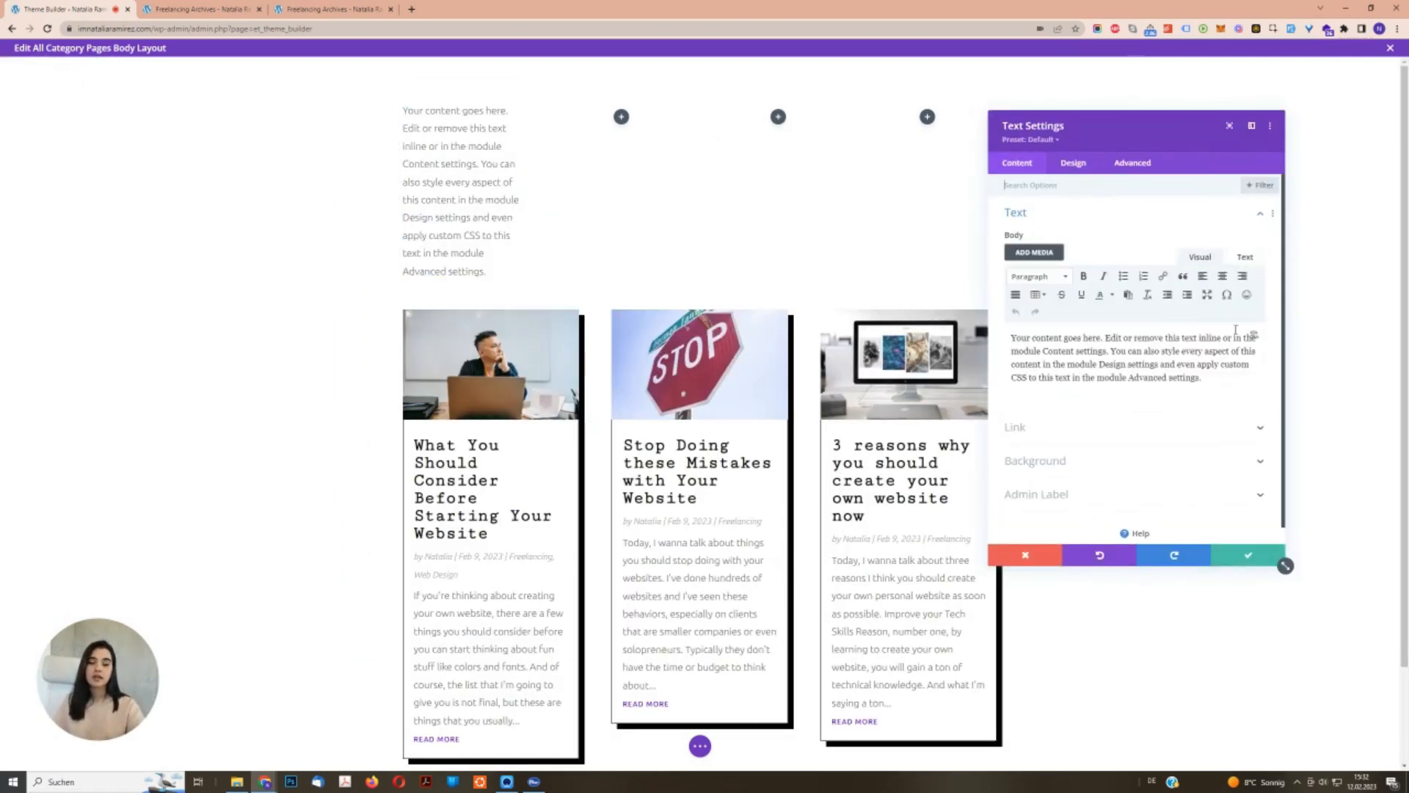
{"action": "triple_click", "coordinate": [1173, 360]}
{"action": "key", "text": "BackSpace"}
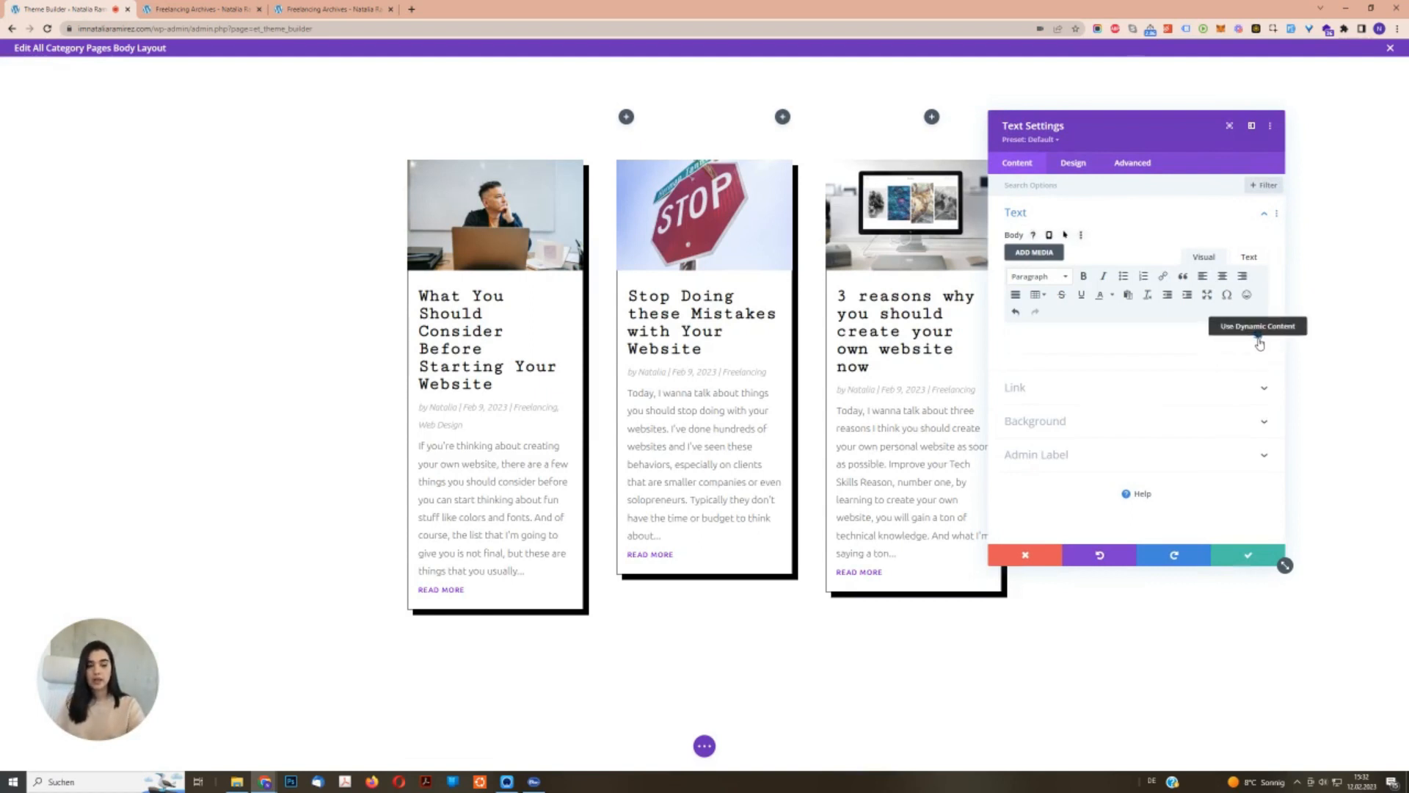
{"action": "left_click", "coordinate": [1259, 341]}
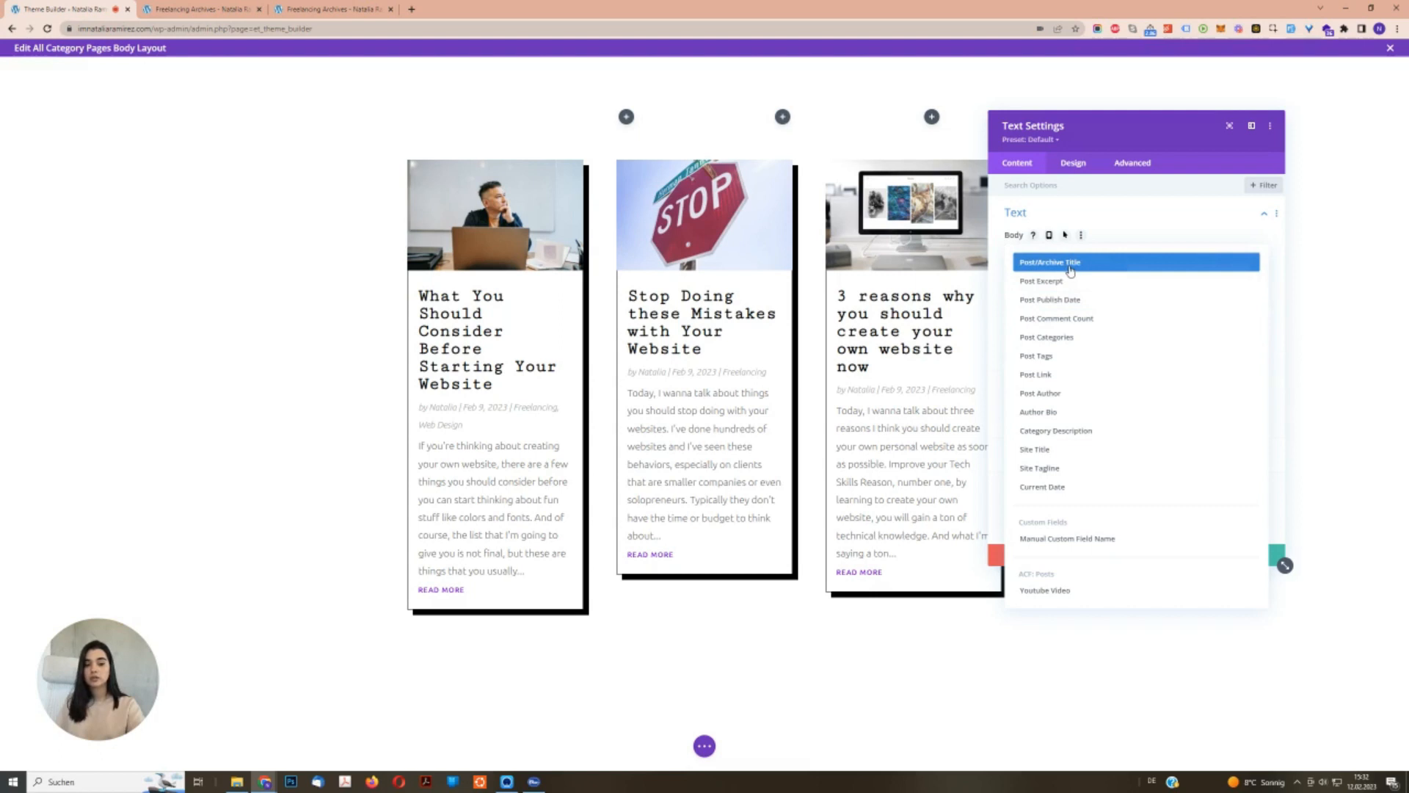
{"action": "left_click", "coordinate": [1070, 264]}
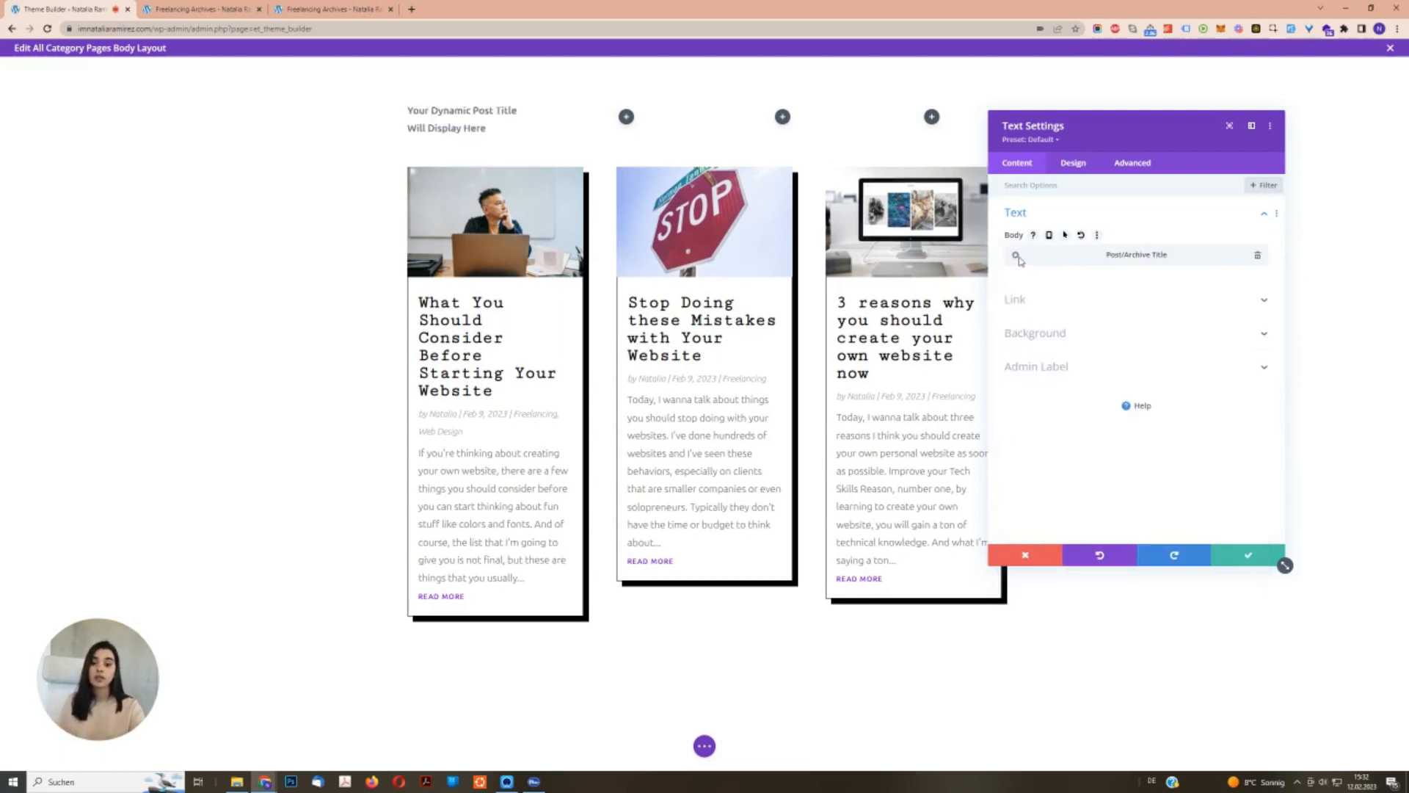
Wrap the dynamic Post/Archive Title in <h1> and </h1> tags, and save the Text module settings.
{"action": "left_click", "coordinate": [1016, 258]}
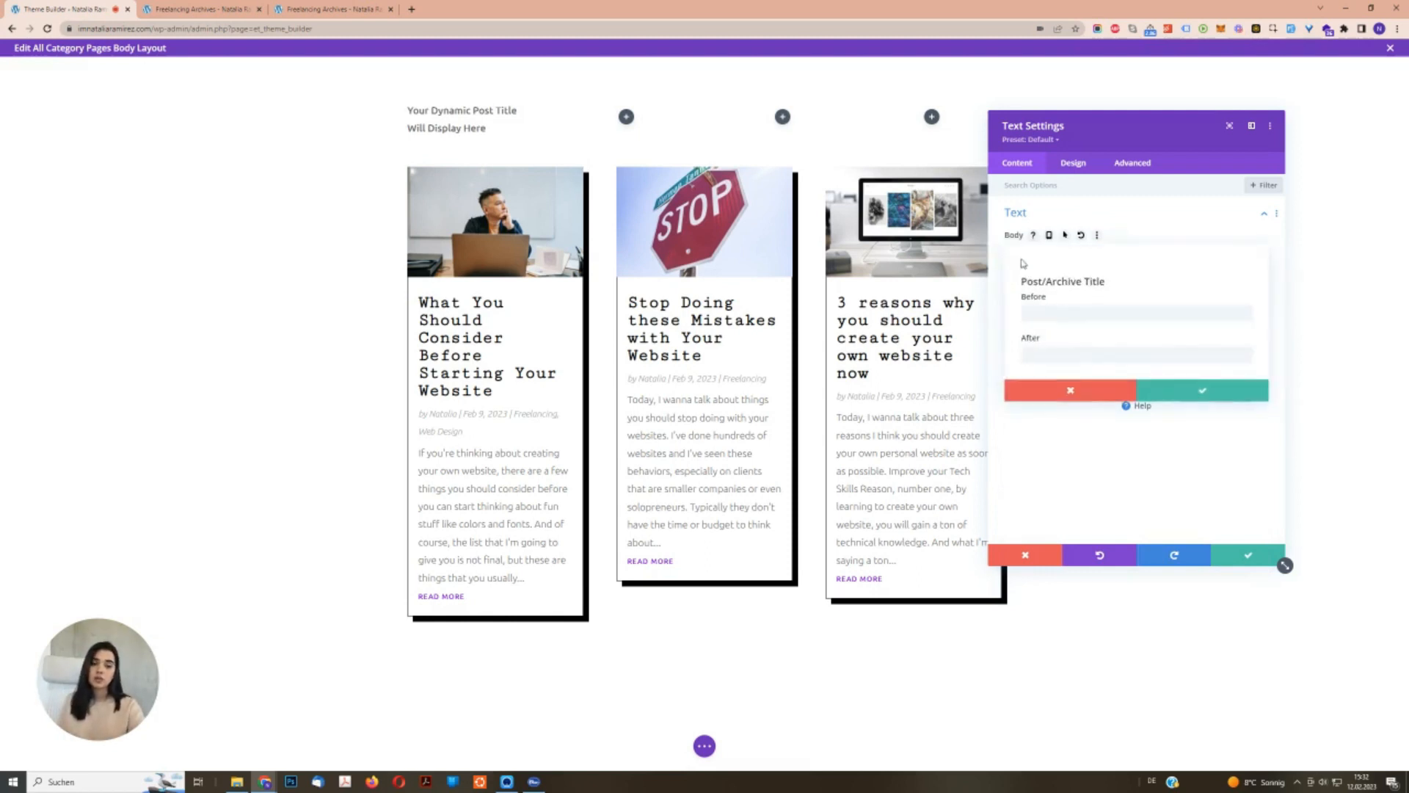
{"action": "left_click", "coordinate": [1066, 312]}
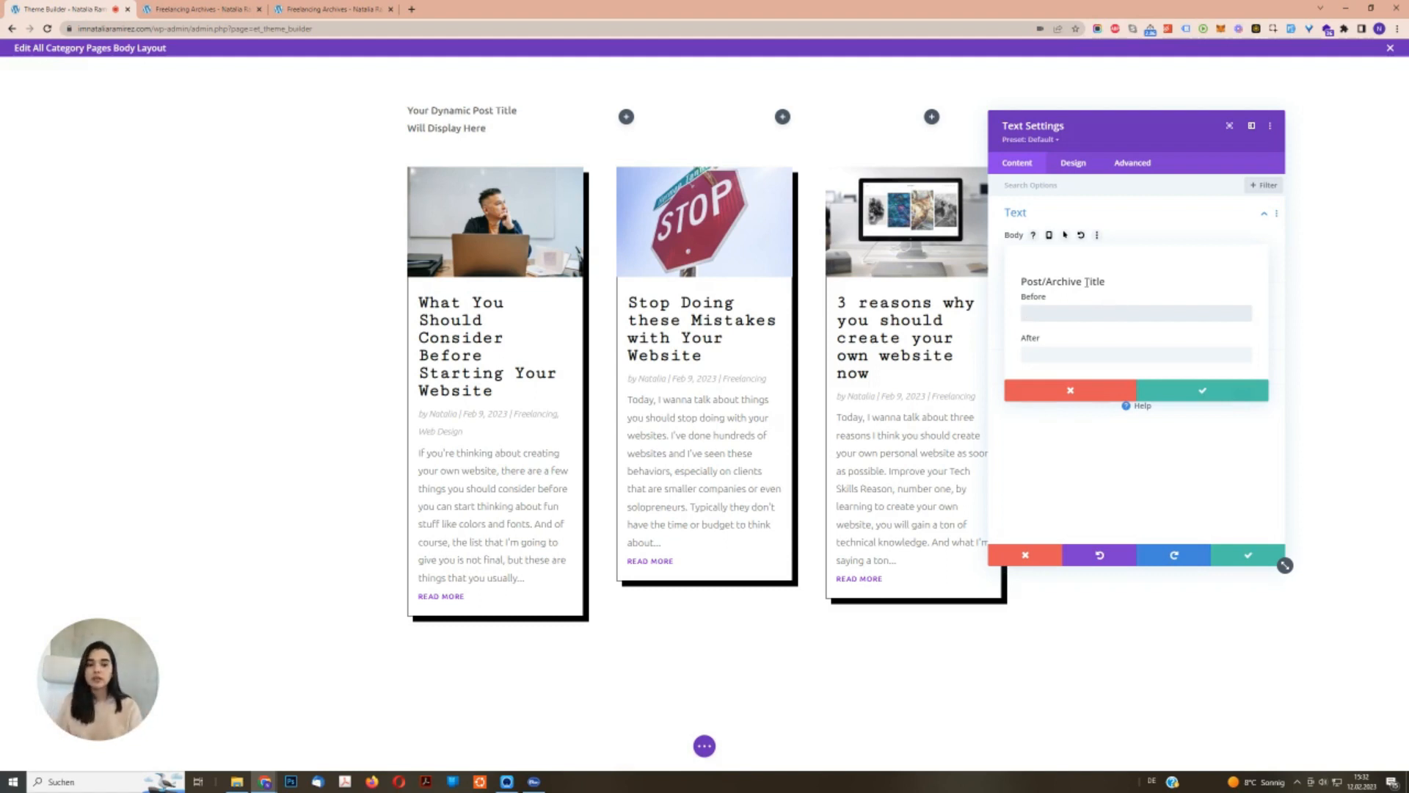
{"action": "type", "text": "<h1>"}
{"action": "key", "text": "Tab"}
{"action": "type", "text": "<"}
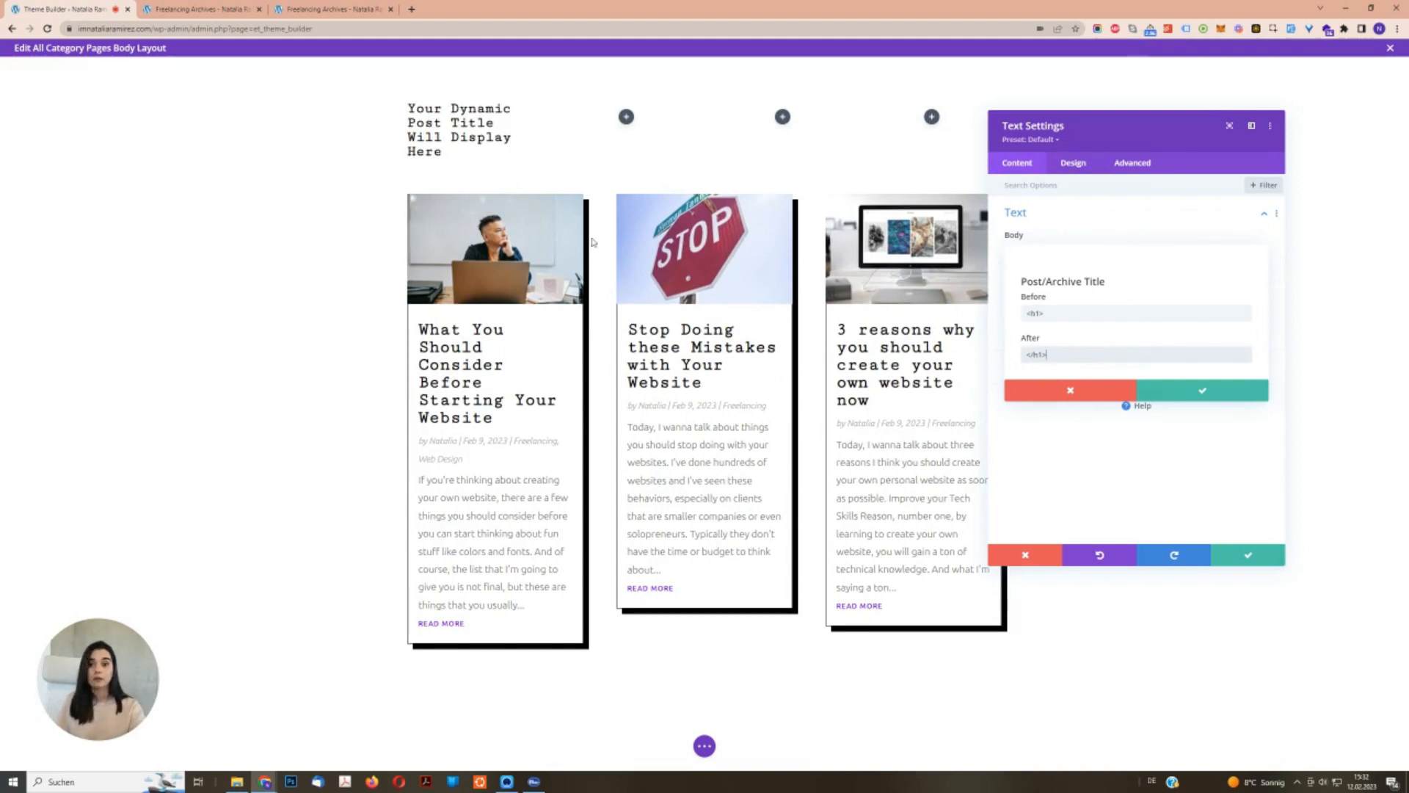
{"action": "left_click", "coordinate": [1188, 393]}
{"action": "left_click", "coordinate": [1240, 558]}
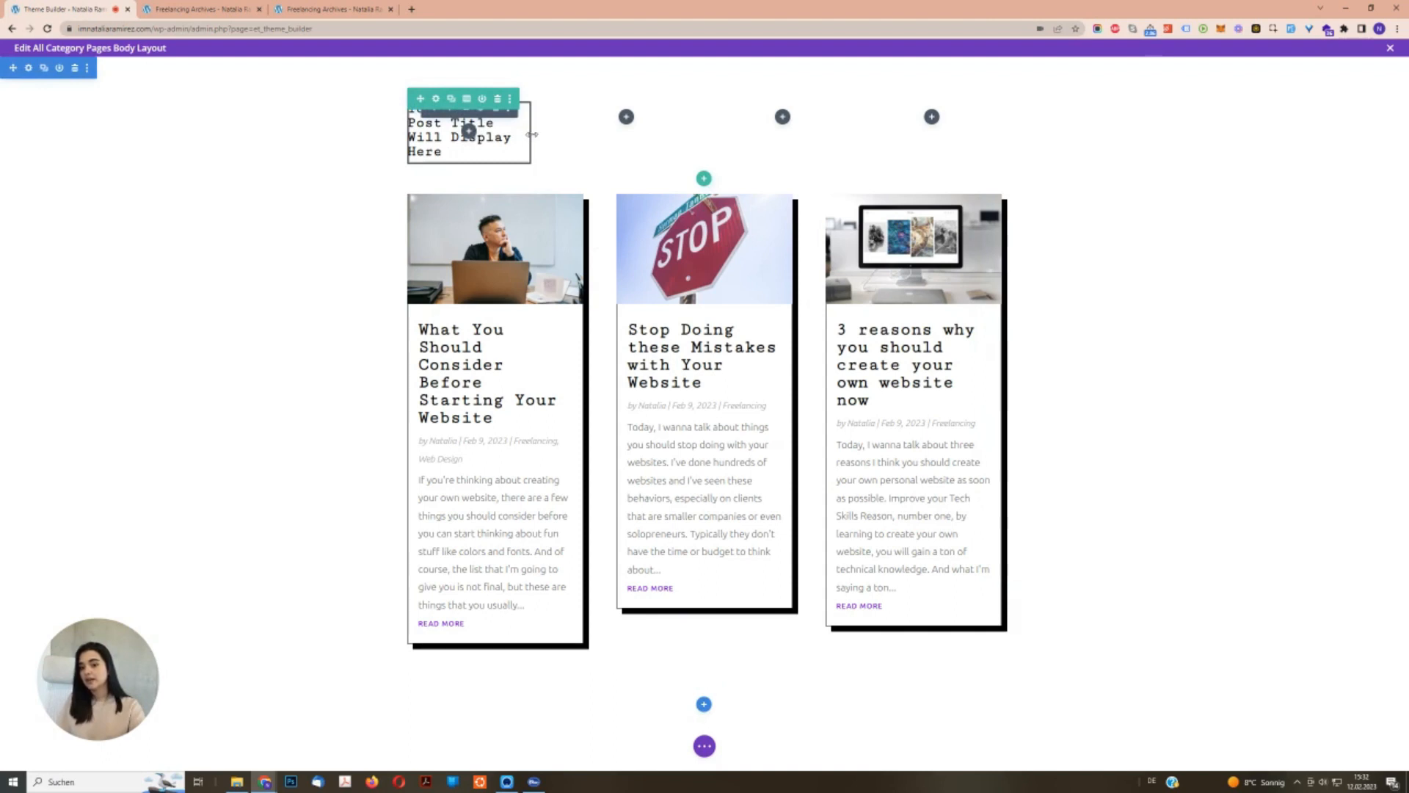
Examine the archive title's wording and styling in the finished archive design, and return to the category template layout.
{"action": "left_click", "coordinate": [220, 9]}
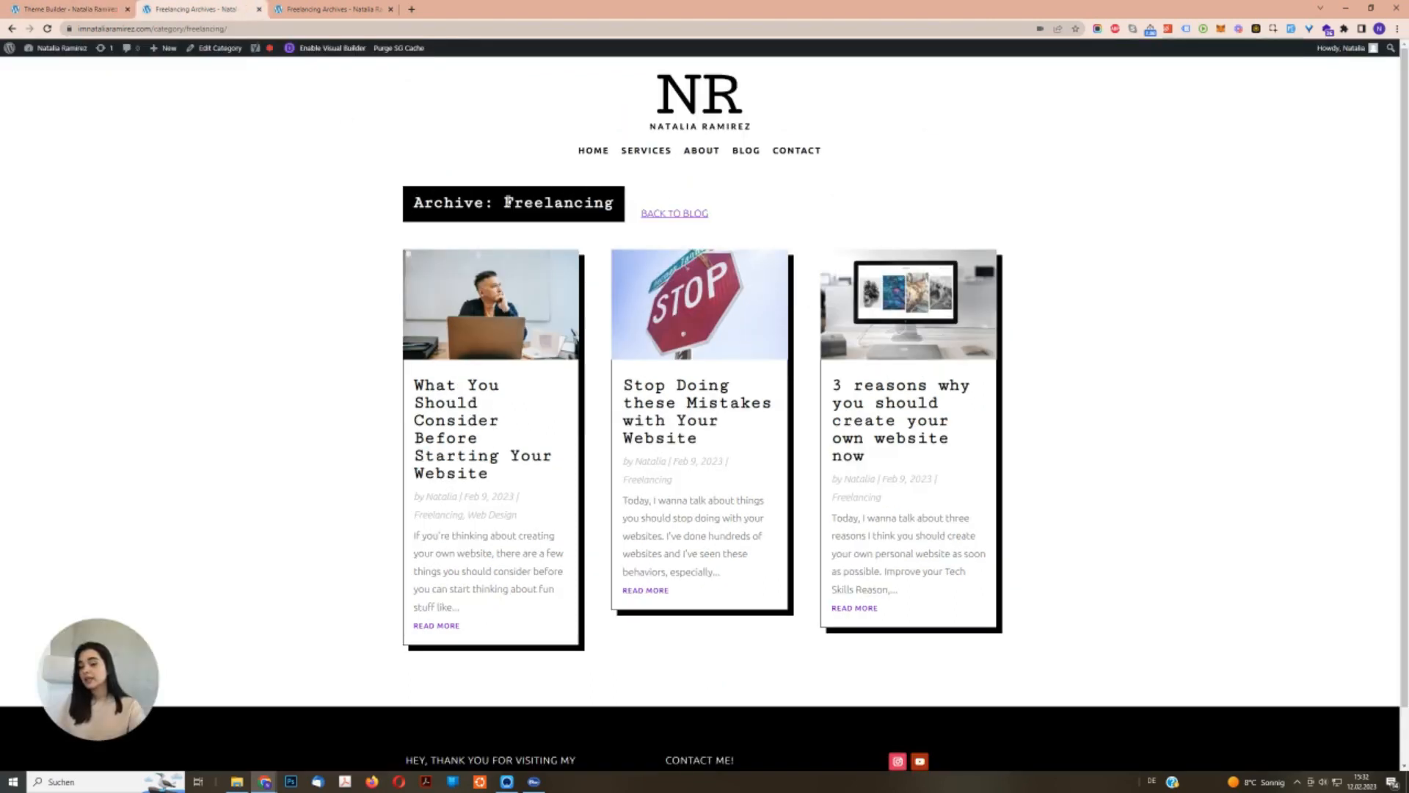
{"action": "double_click", "coordinate": [429, 202]}
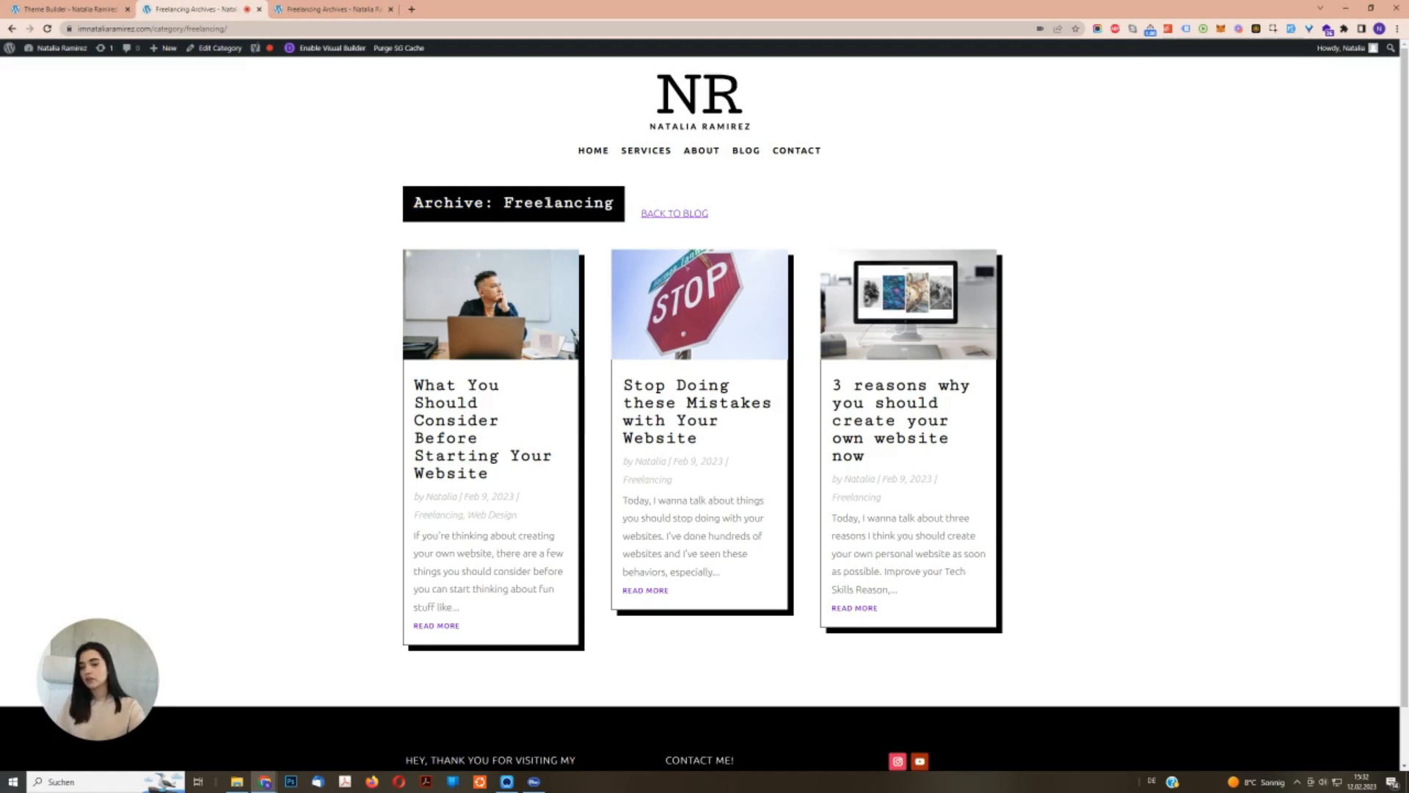
{"action": "triple_click", "coordinate": [549, 203]}
{"action": "left_click", "coordinate": [96, 4]}
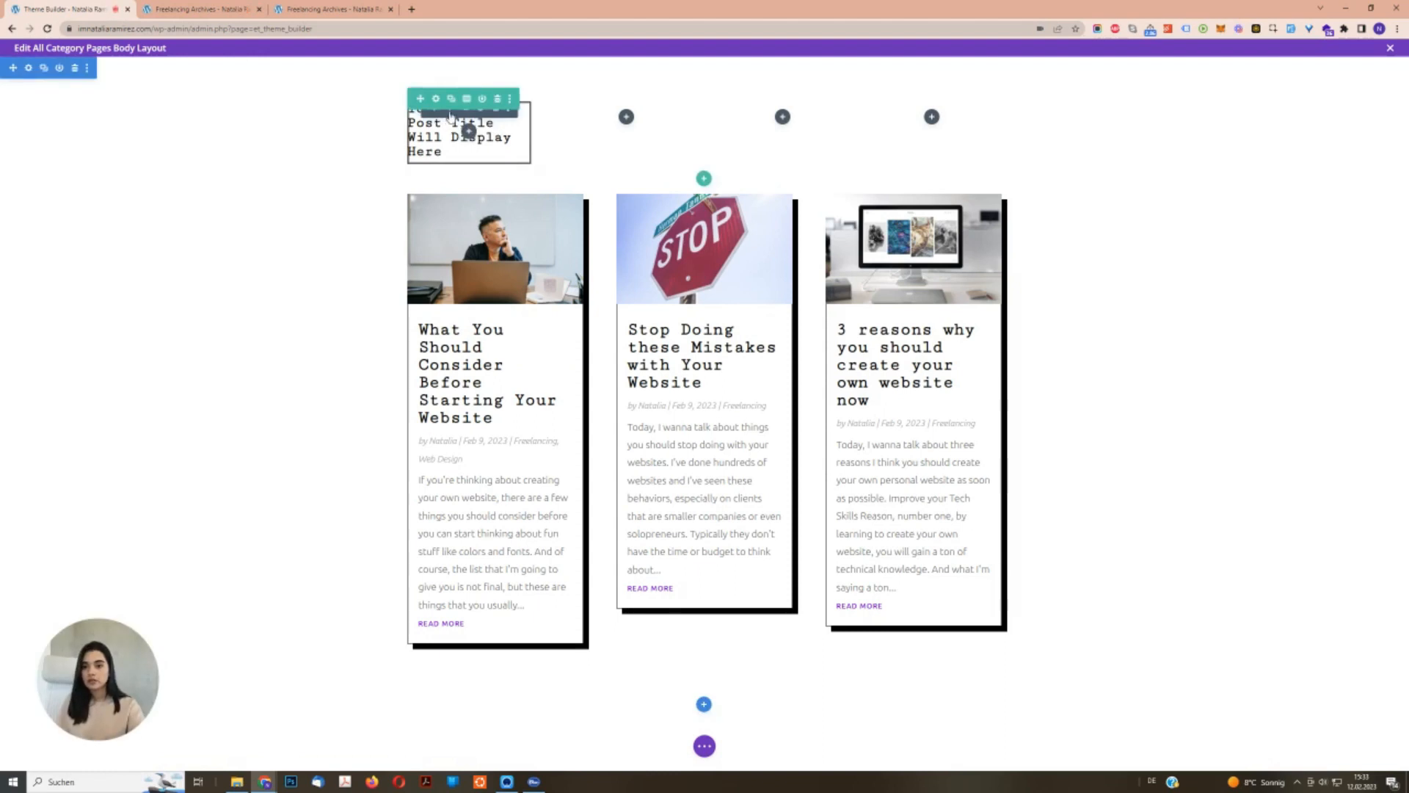
Give the archive title's Text module a black (#000000) background and set its H1 heading text color to white.
{"action": "left_click", "coordinate": [435, 99]}
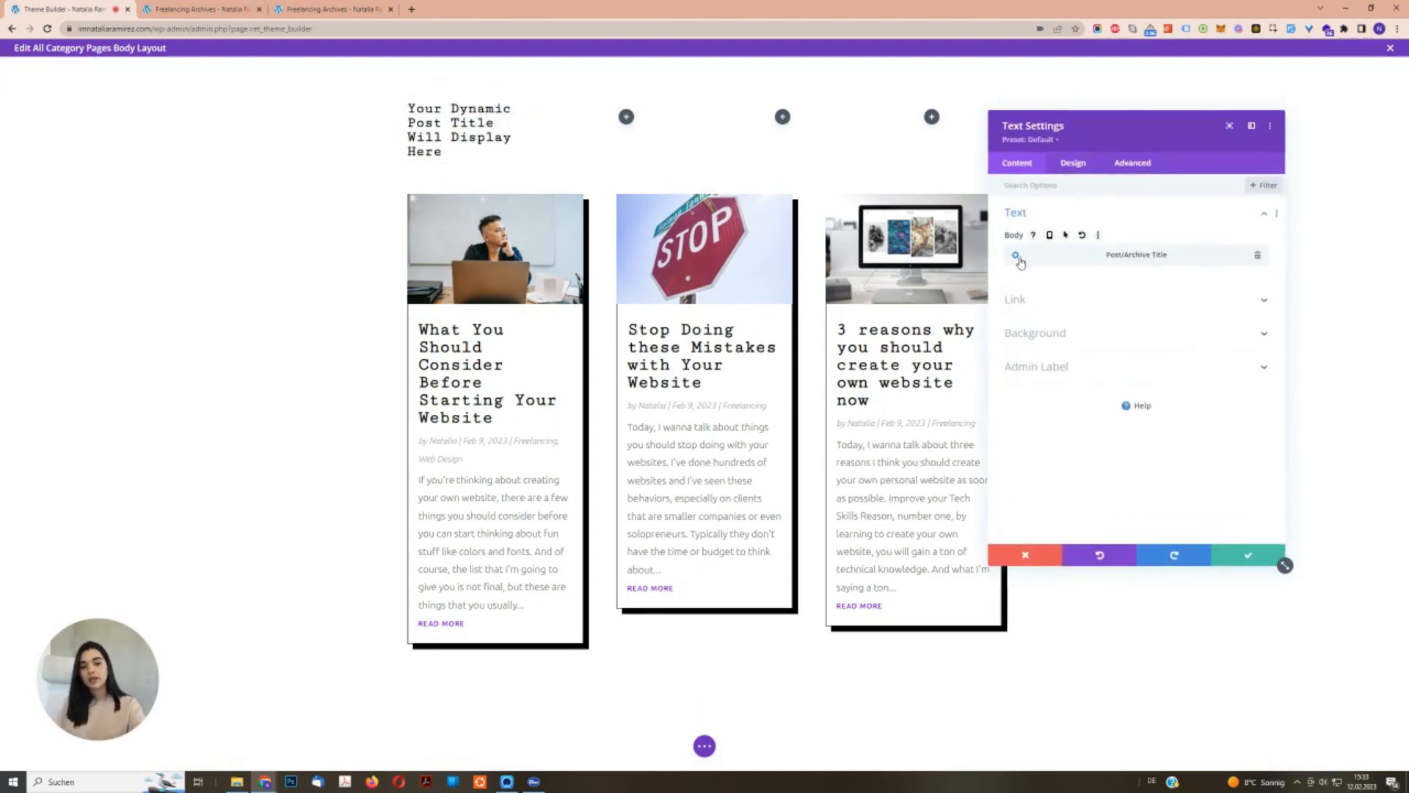
{"action": "left_click", "coordinate": [1082, 334]}
{"action": "left_click", "coordinate": [1043, 412]}
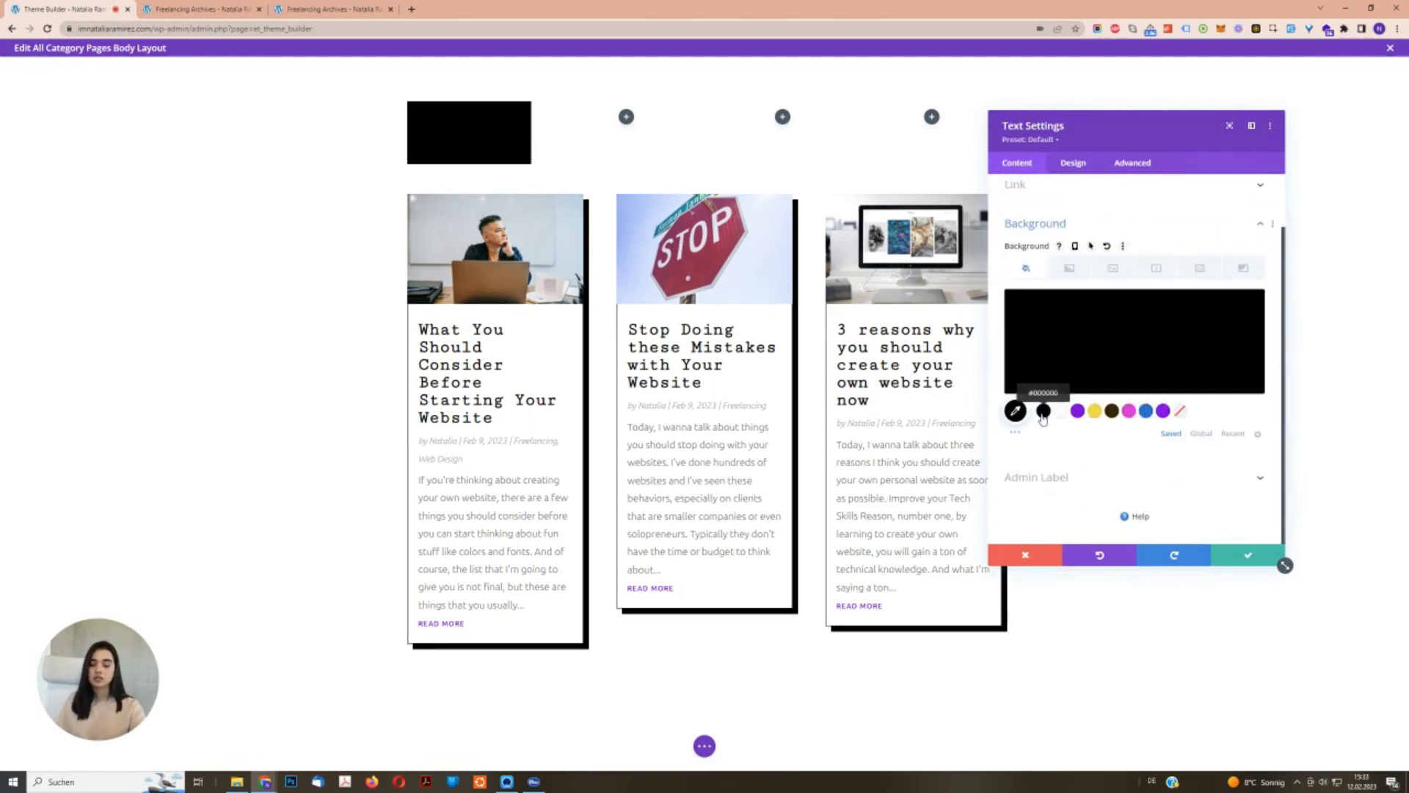
{"action": "left_click", "coordinate": [1074, 167]}
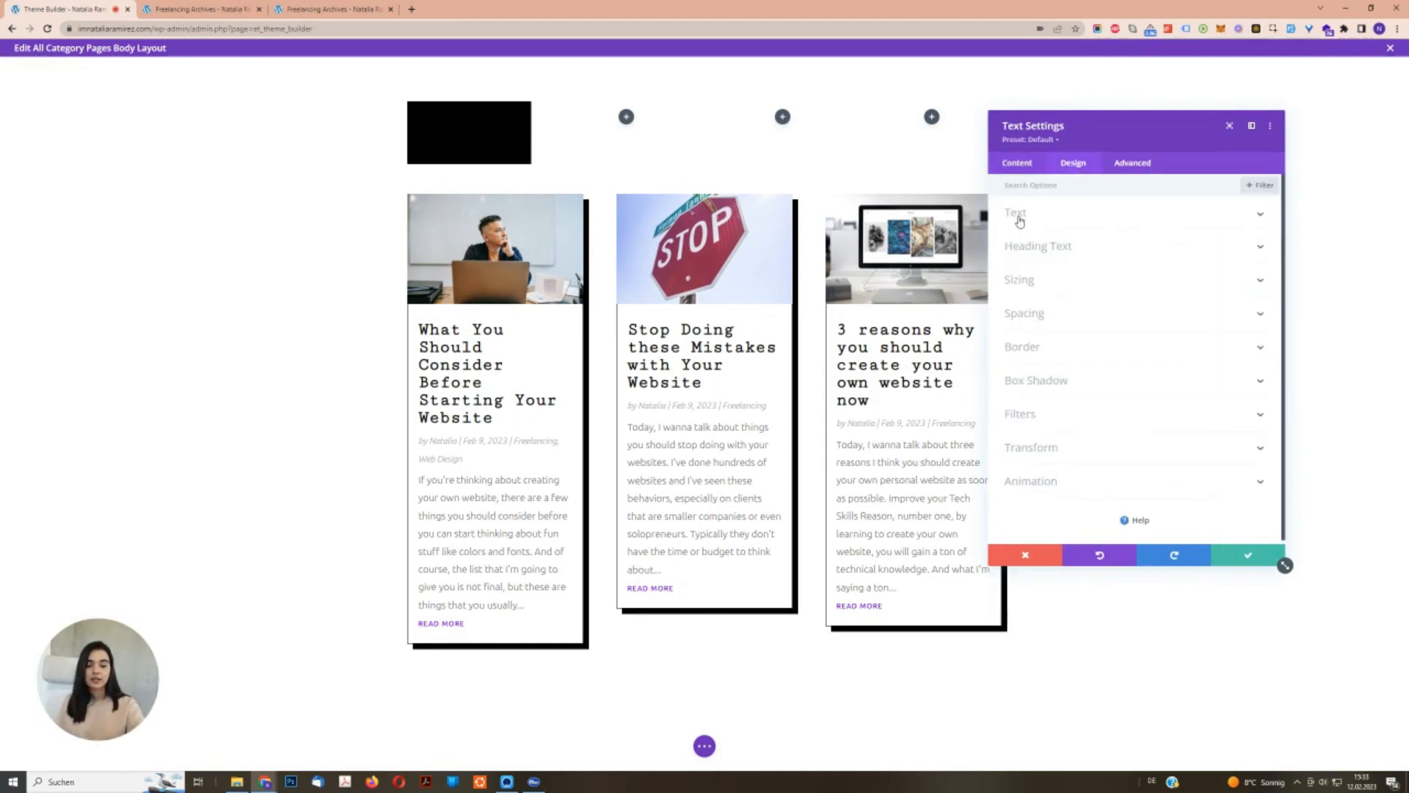
{"action": "left_click", "coordinate": [1050, 248]}
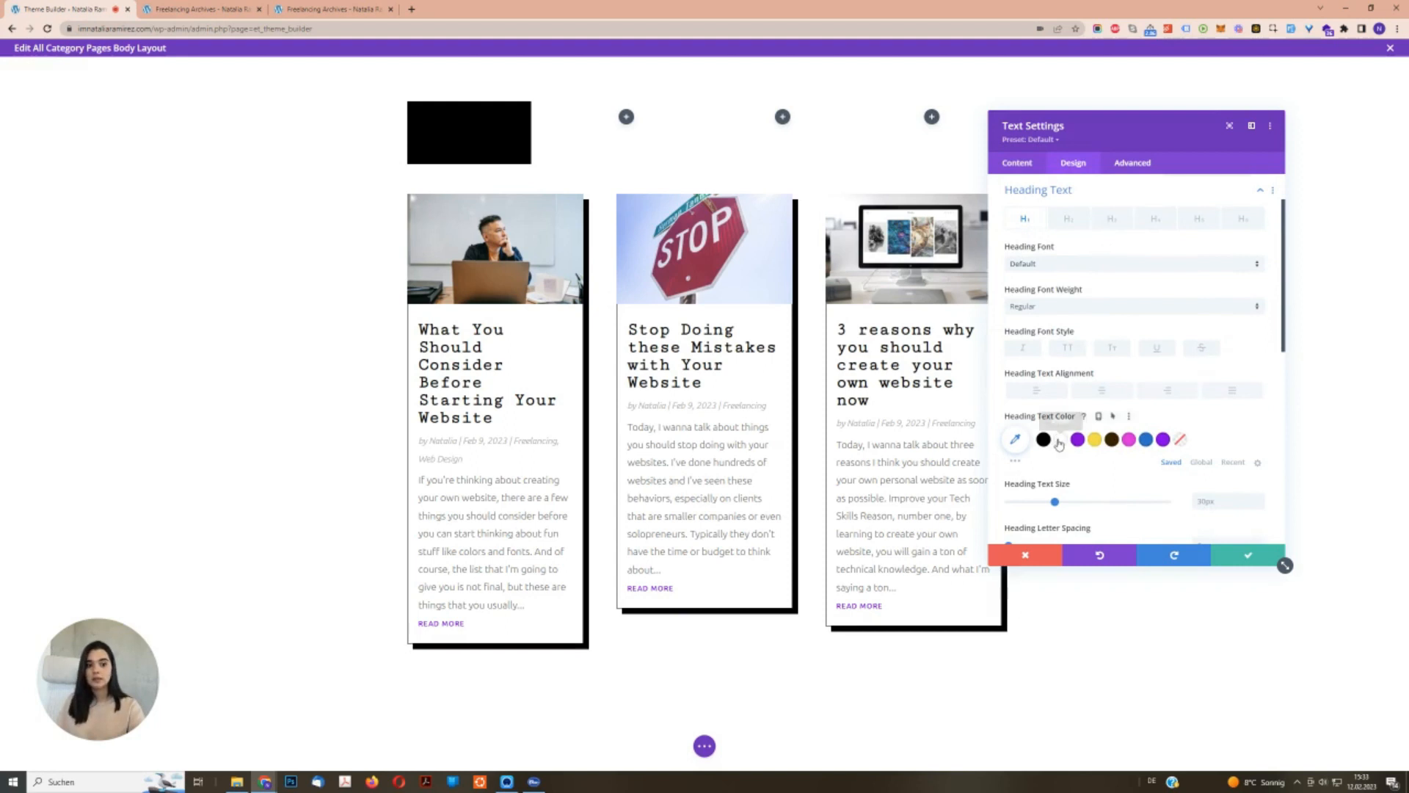
{"action": "left_click", "coordinate": [1060, 440]}
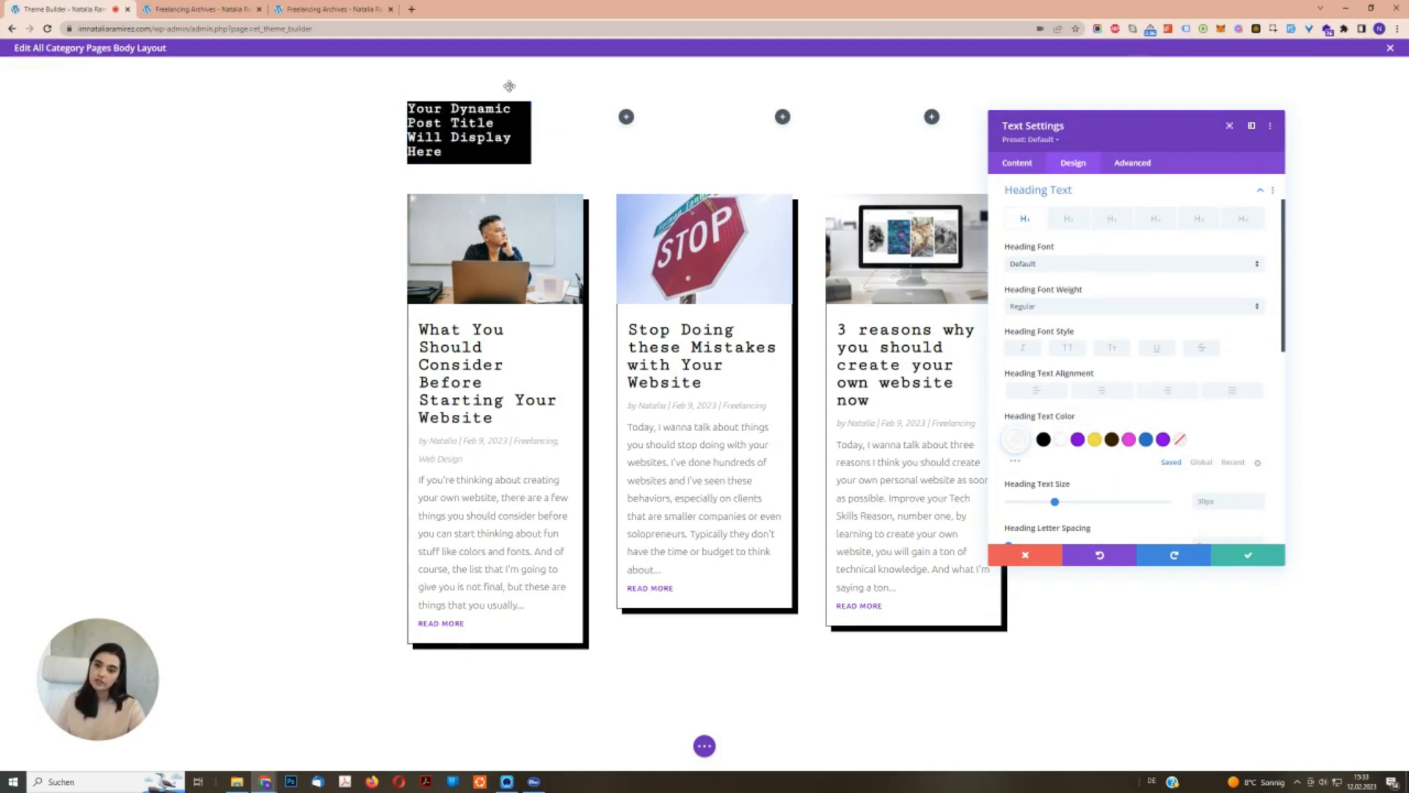
Set the archive title module's padding to 15px on all four sides.
{"action": "scroll", "coordinate": [1227, 433], "scroll_direction": "down", "scroll_amount": 4}
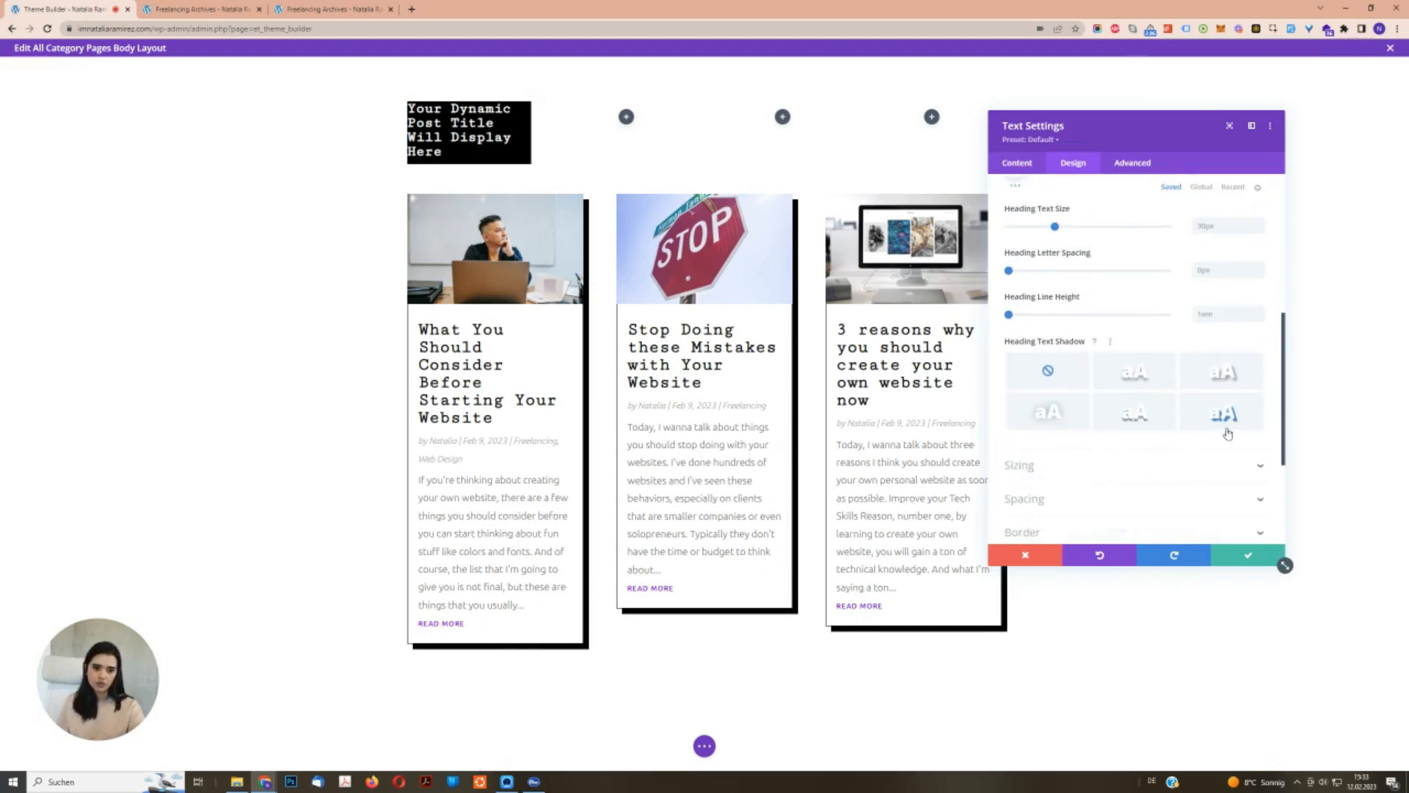
{"action": "left_click", "coordinate": [1039, 503]}
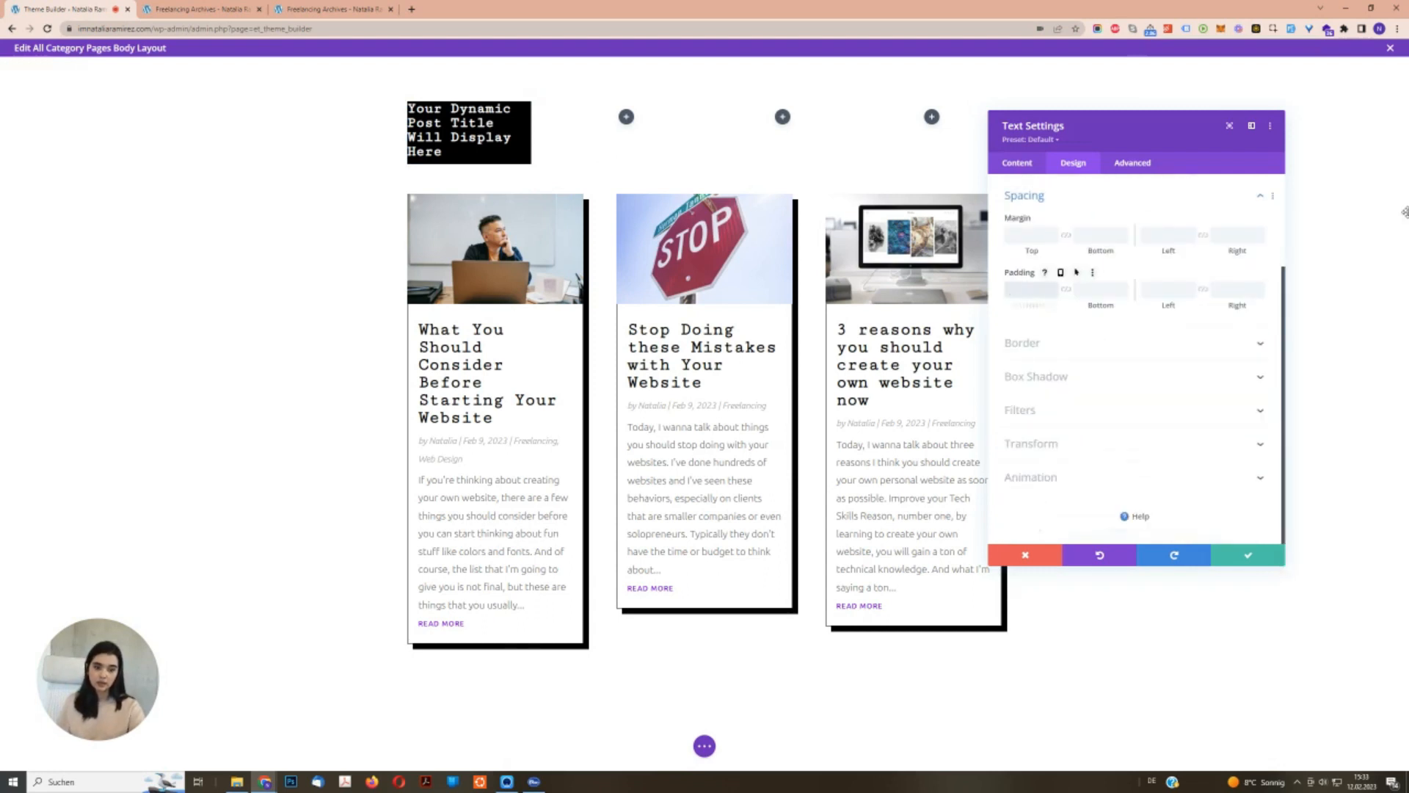
{"action": "type", "text": "5"}
{"action": "key", "text": "Tab"}
{"action": "type", "text": "15"}
{"action": "key", "text": "Tab"}
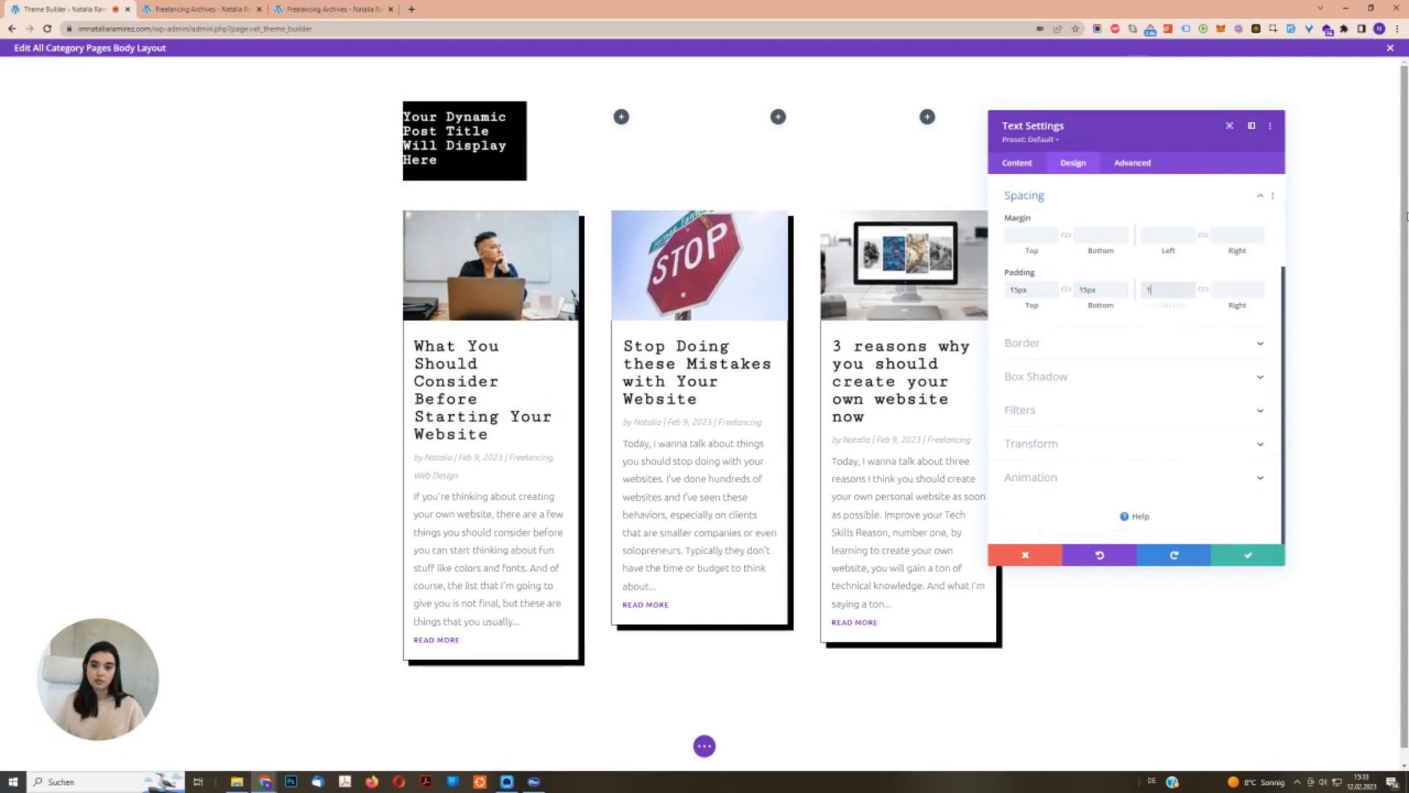
{"action": "type", "text": "15"}
{"action": "key", "text": "Tab"}
{"action": "type", "text": "15"}
{"action": "key", "text": "Tab"}
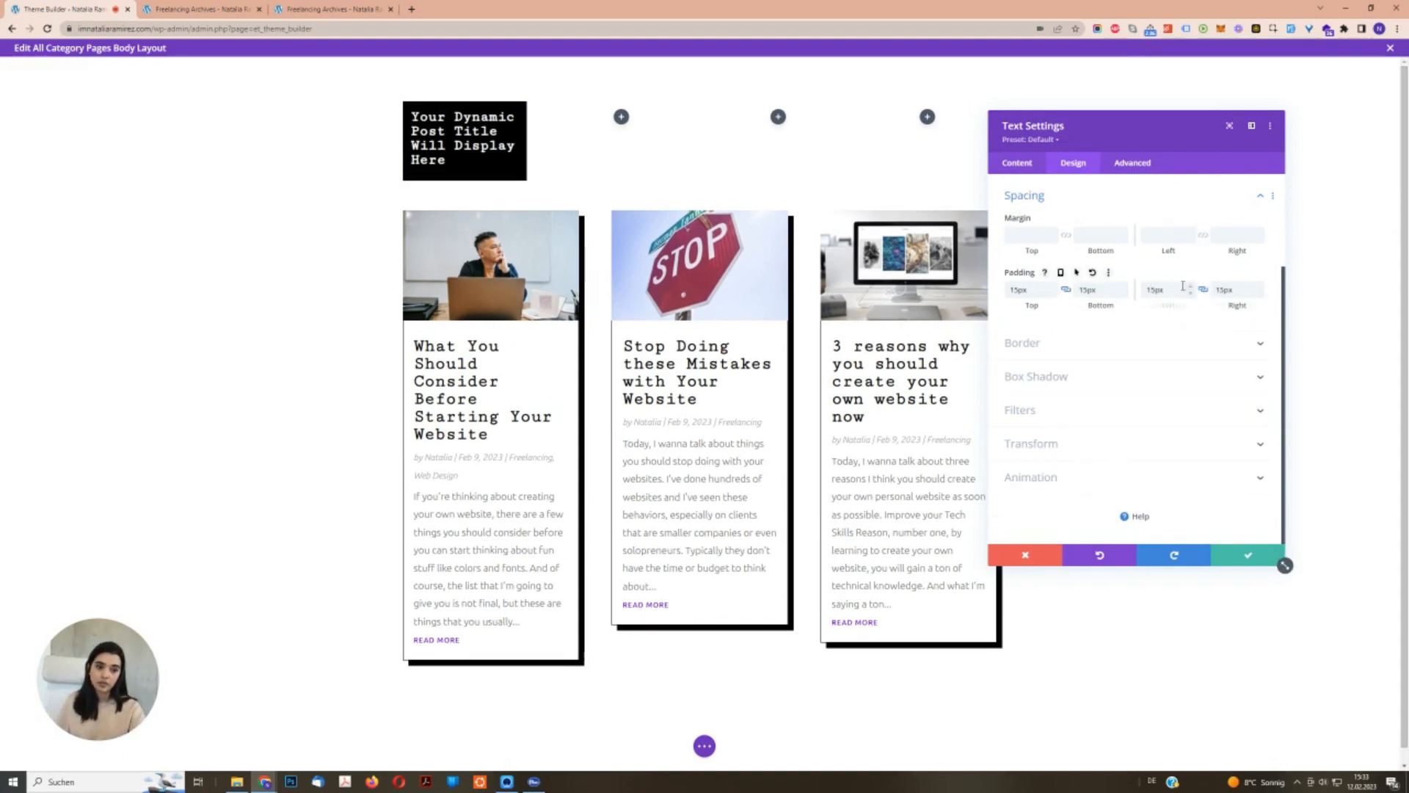
Increase the archive title module's padding to 20px on all four sides.
{"action": "left_click", "coordinate": [1190, 285]}
{"action": "left_click", "coordinate": [1190, 285]}
{"action": "left_click", "coordinate": [1190, 286]}
{"action": "left_click", "coordinate": [1191, 286]}
{"action": "left_click", "coordinate": [1190, 285]}
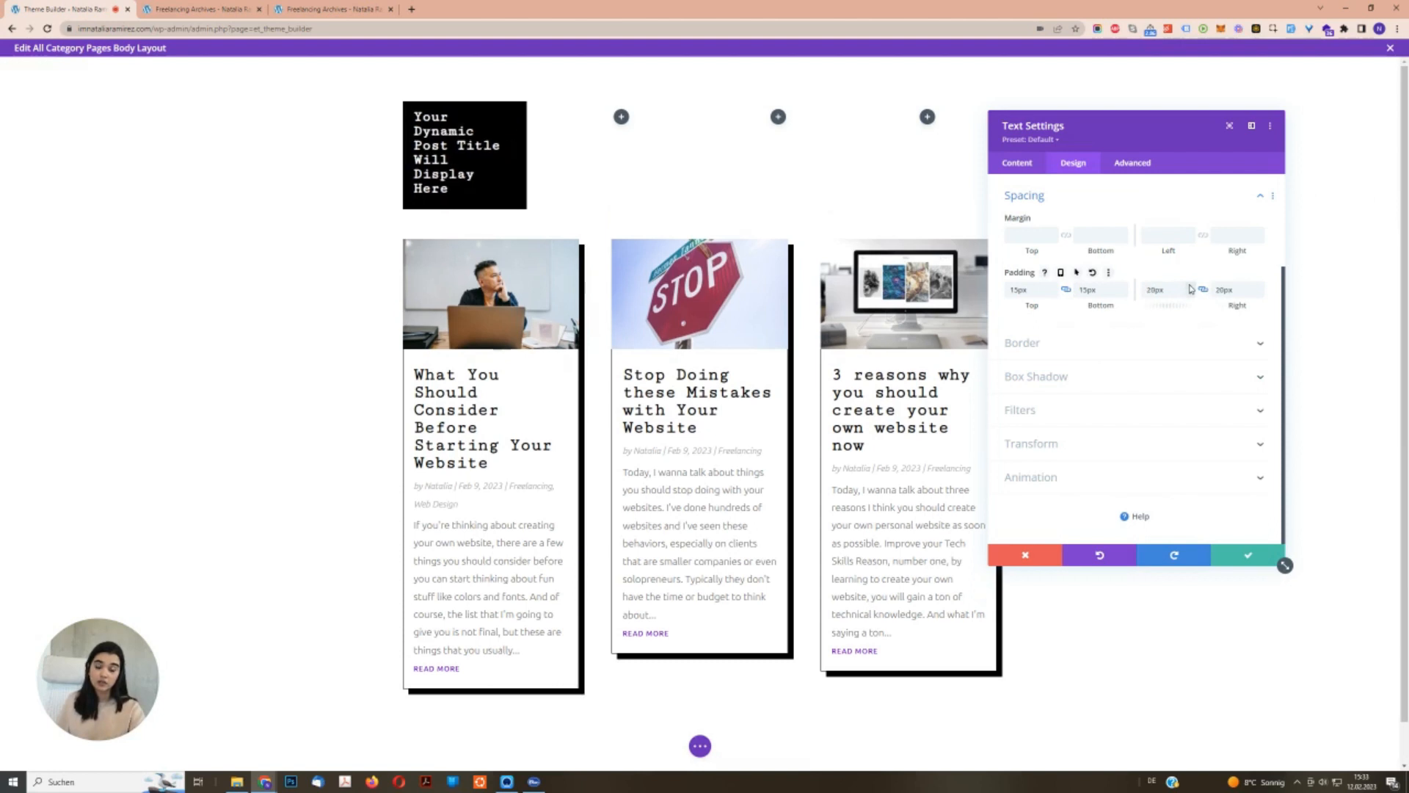
{"action": "left_click", "coordinate": [1123, 289]}
{"action": "left_click", "coordinate": [1124, 288]}
{"action": "left_click", "coordinate": [1124, 288]}
{"action": "left_click", "coordinate": [1123, 288]}
{"action": "left_click", "coordinate": [1123, 289]}
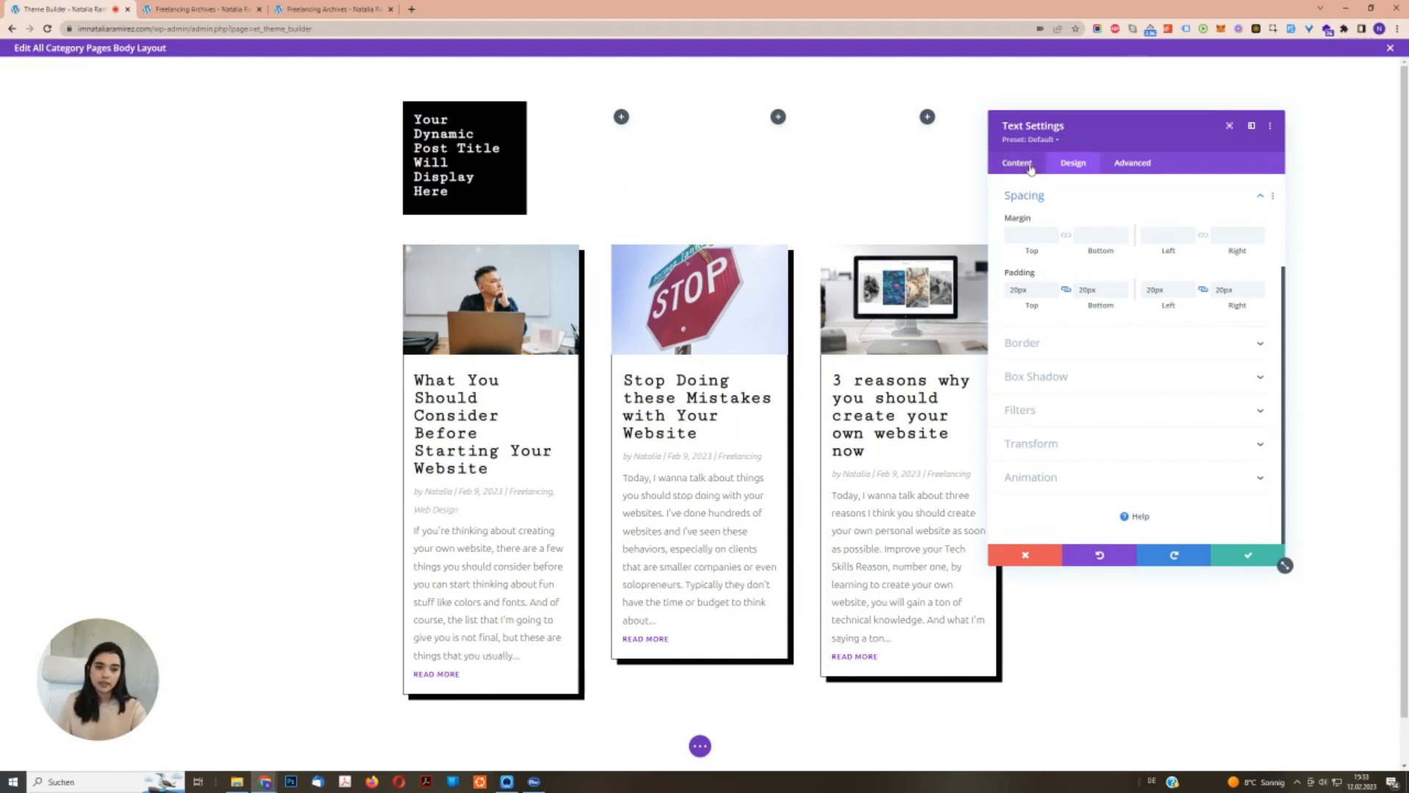
Add the prefix "Archive for:" after the <h1> tag in the text before the dynamic Post/Archive Title.
{"action": "left_click", "coordinate": [1029, 163]}
{"action": "left_click", "coordinate": [1017, 215]}
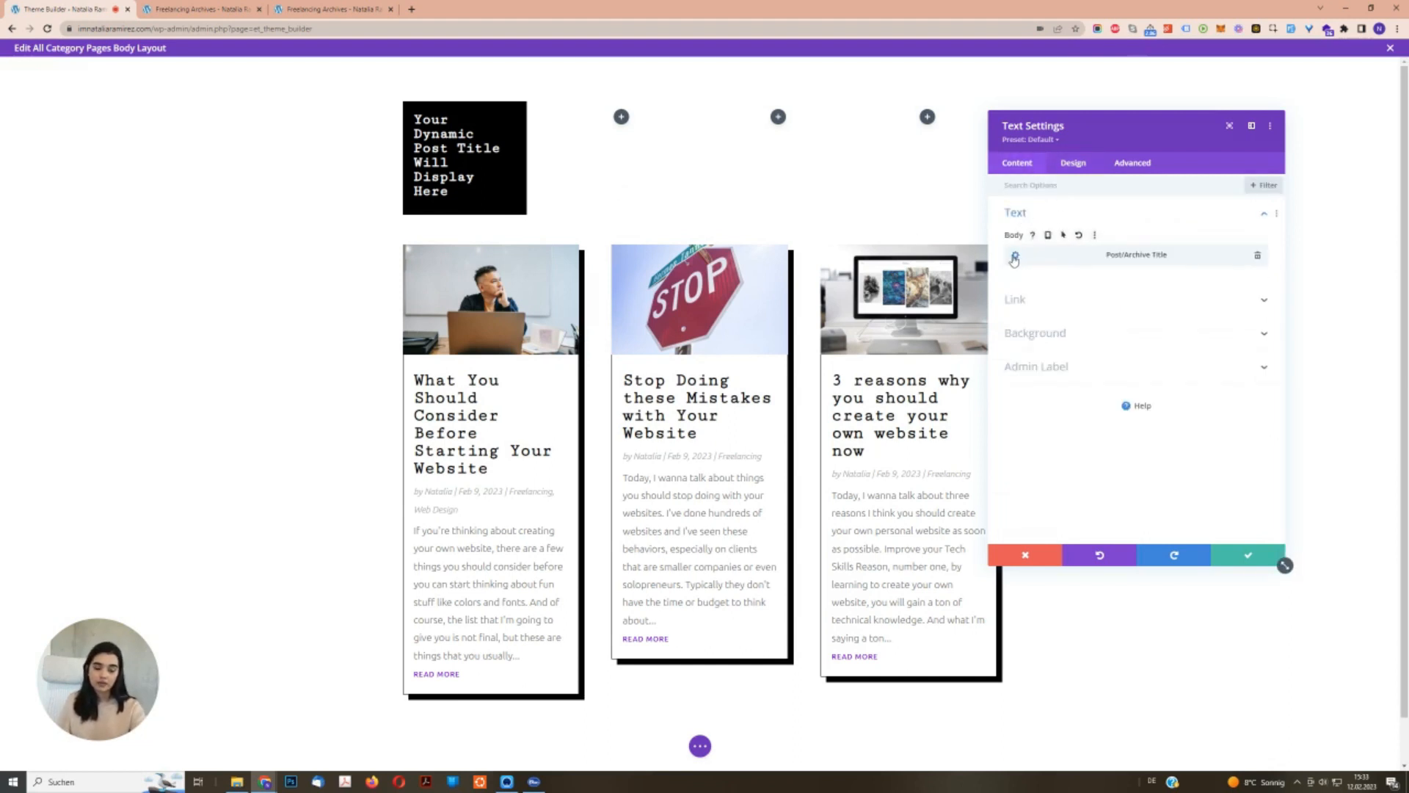
{"action": "left_click", "coordinate": [1015, 257]}
{"action": "left_click_drag", "start_coordinate": [1024, 312], "coordinate": [1047, 311]}
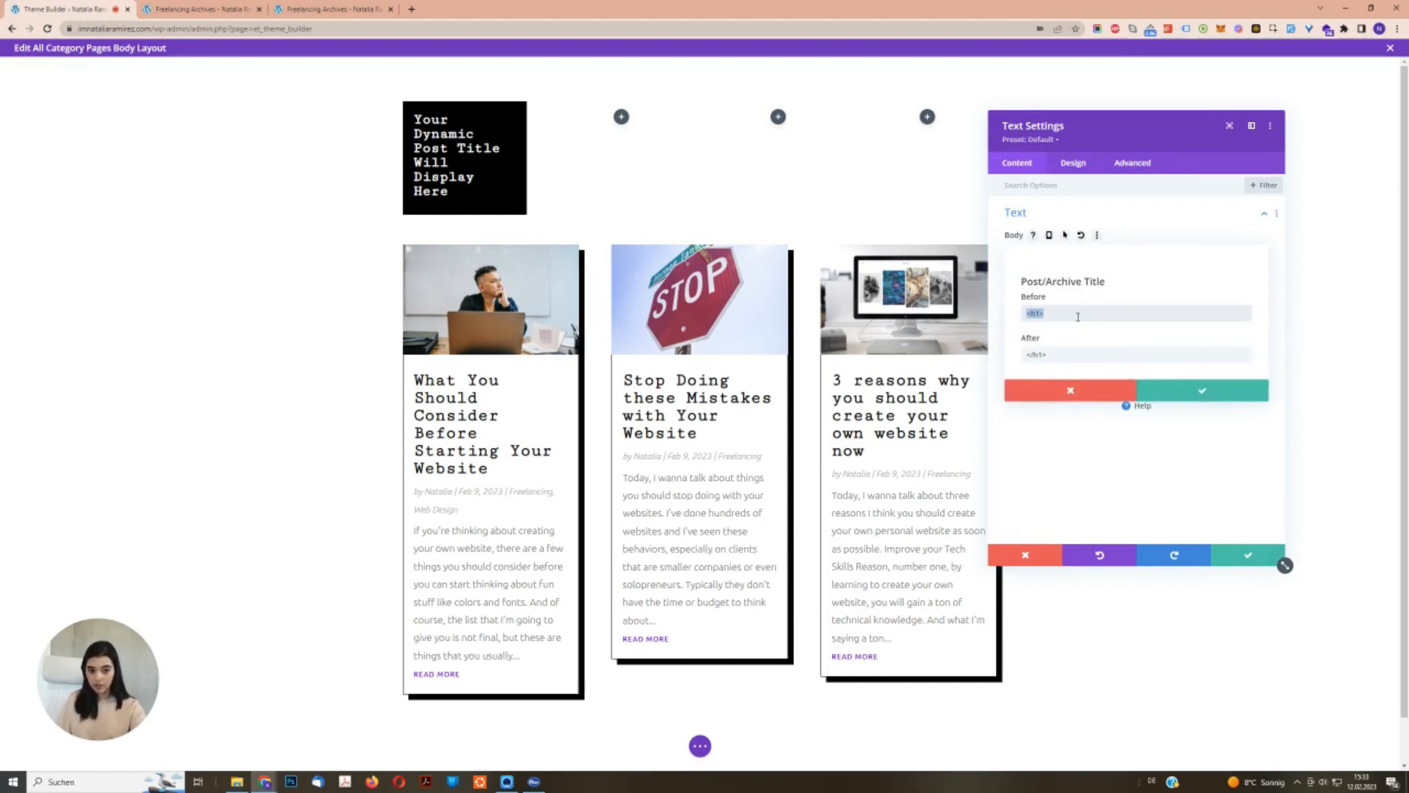
{"action": "type", "text": "chive for:"}
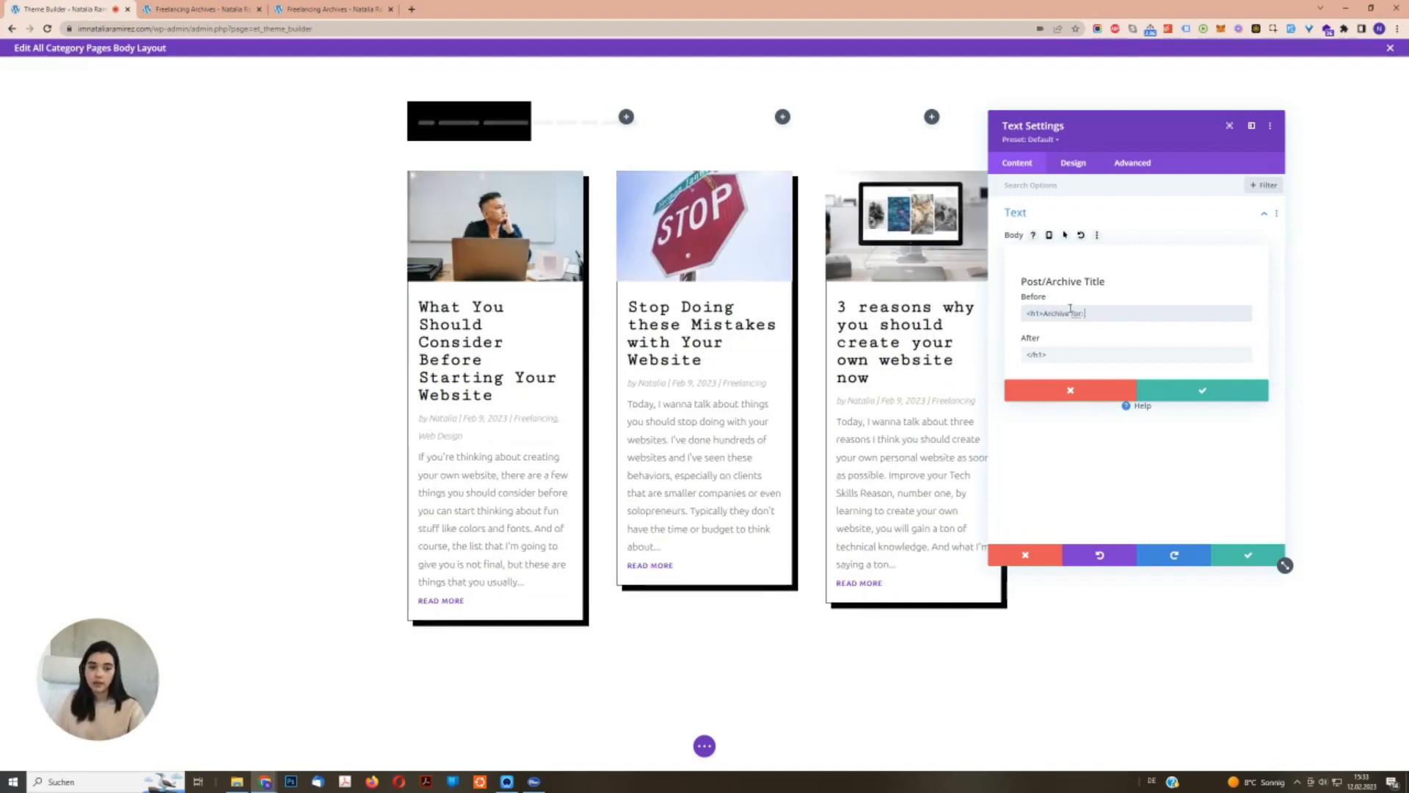
Compare the prefix with the finished archive page, shorten it to "Archive:", and save the title module settings.
{"action": "left_click", "coordinate": [234, 9]}
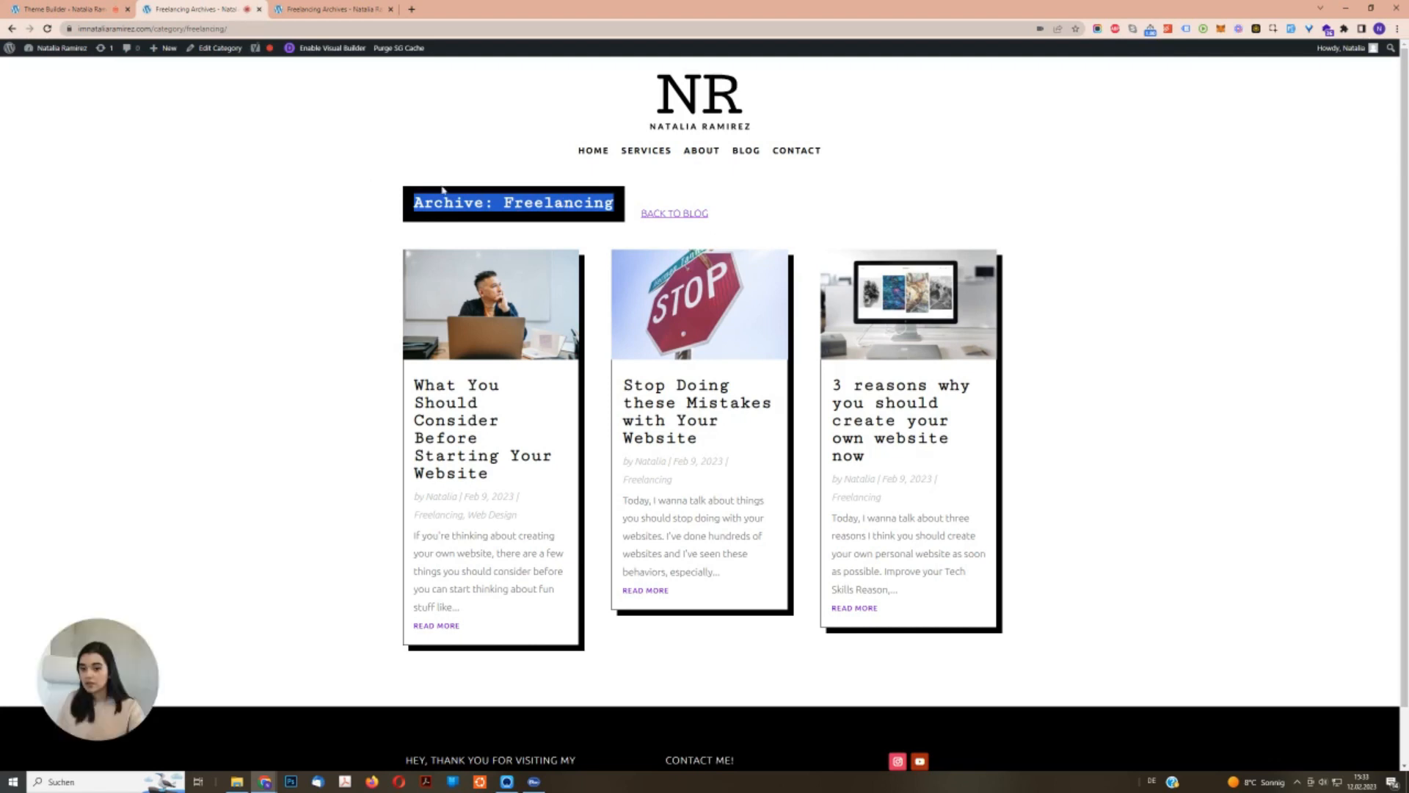
{"action": "left_click", "coordinate": [102, 9]}
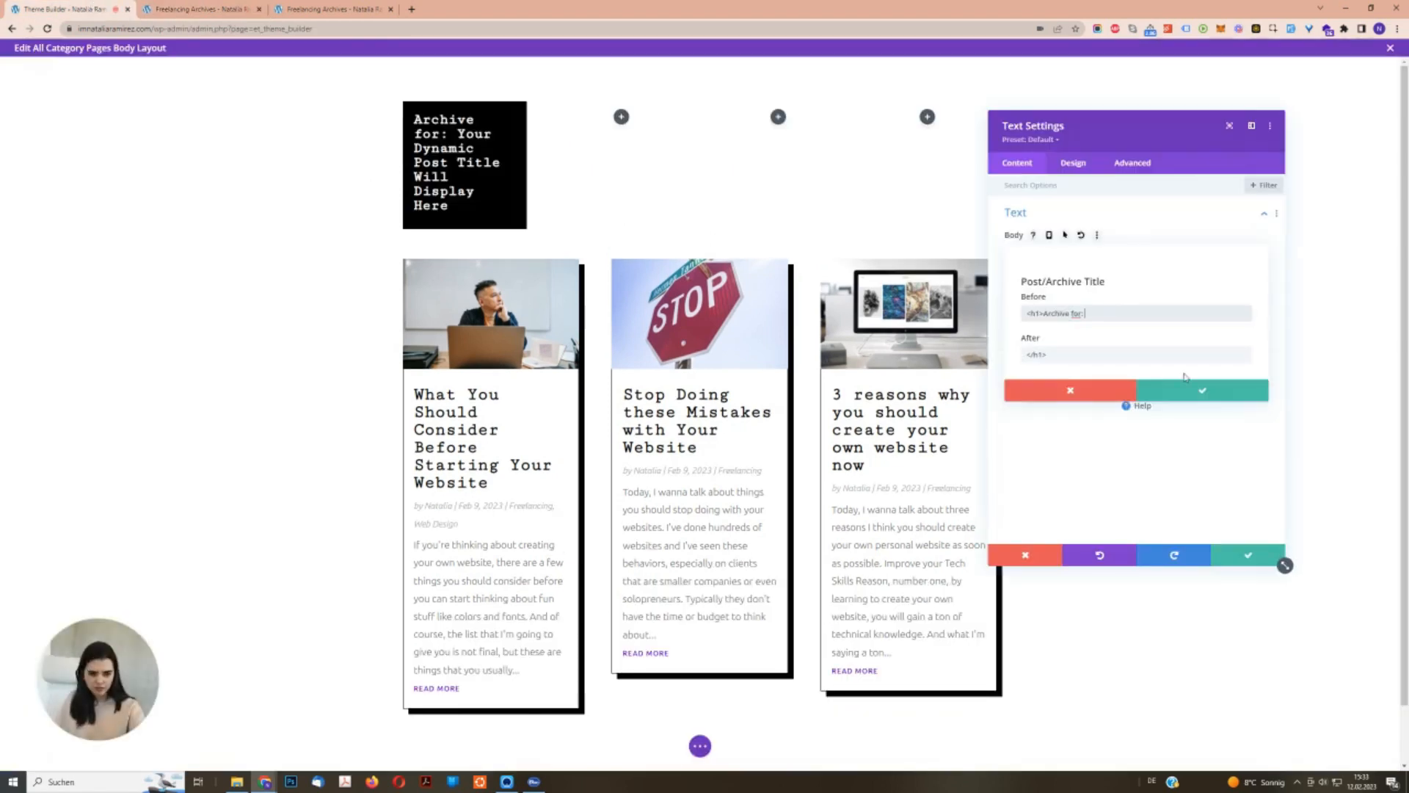
{"action": "key", "text": "BackSpace"}
{"action": "key", "text": "BackSpace"}
{"action": "key", "text": "BackSpace"}
{"action": "key", "text": "BackSpace"}
{"action": "left_click", "coordinate": [1205, 390]}
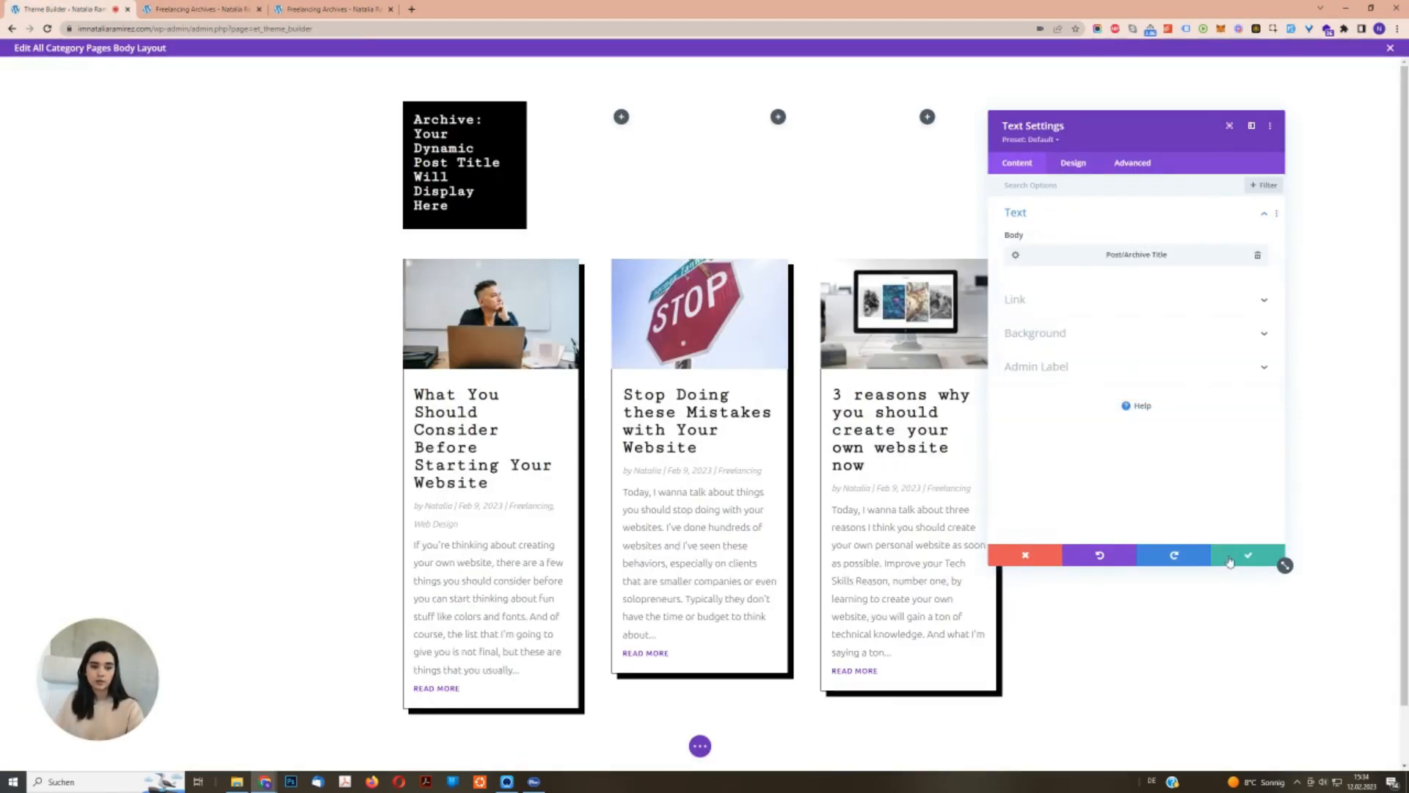
{"action": "left_click", "coordinate": [1244, 555]}
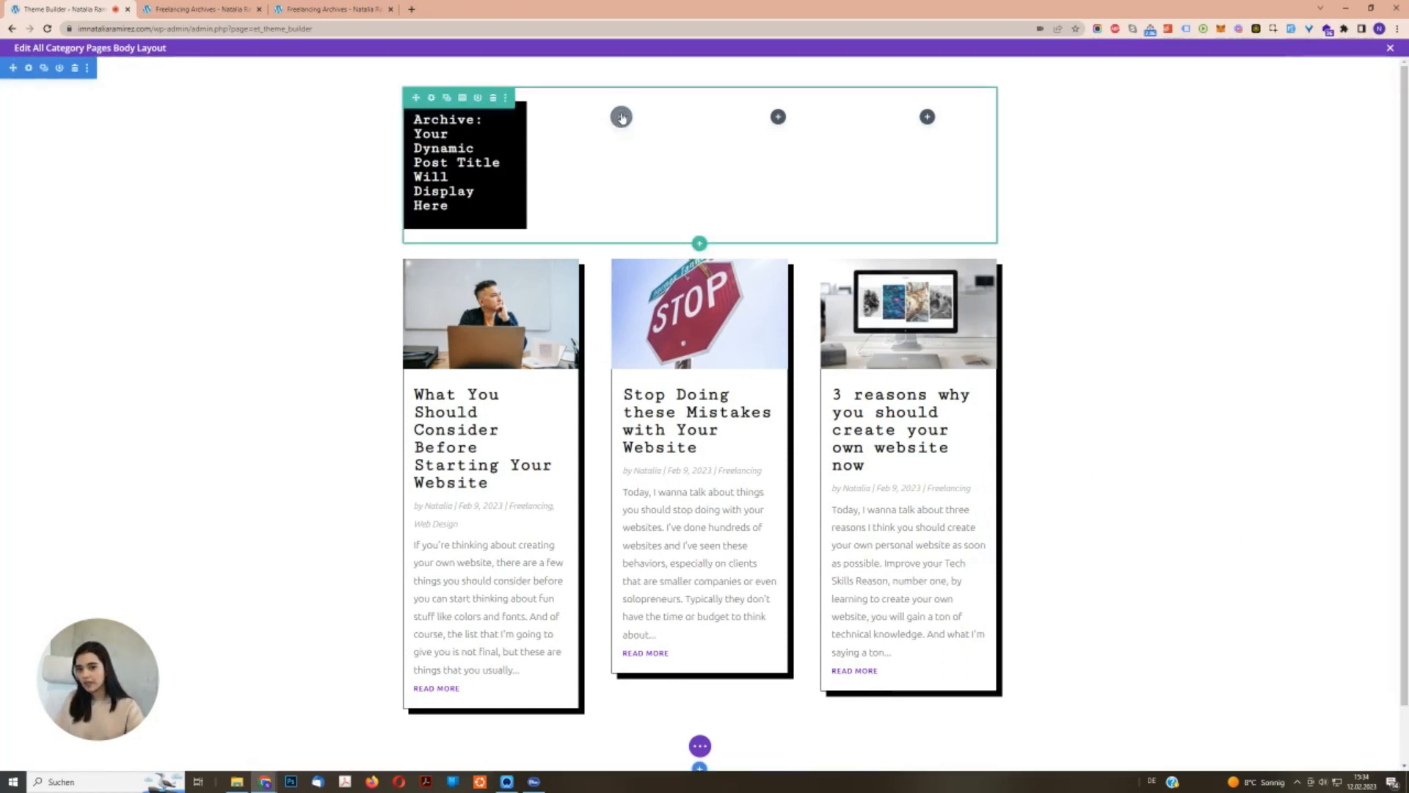
Insert a Text module in the title row's second column and replace its placeholder body with "Back to Blog".
{"action": "left_click", "coordinate": [621, 117]}
{"action": "type", "text": "text"}
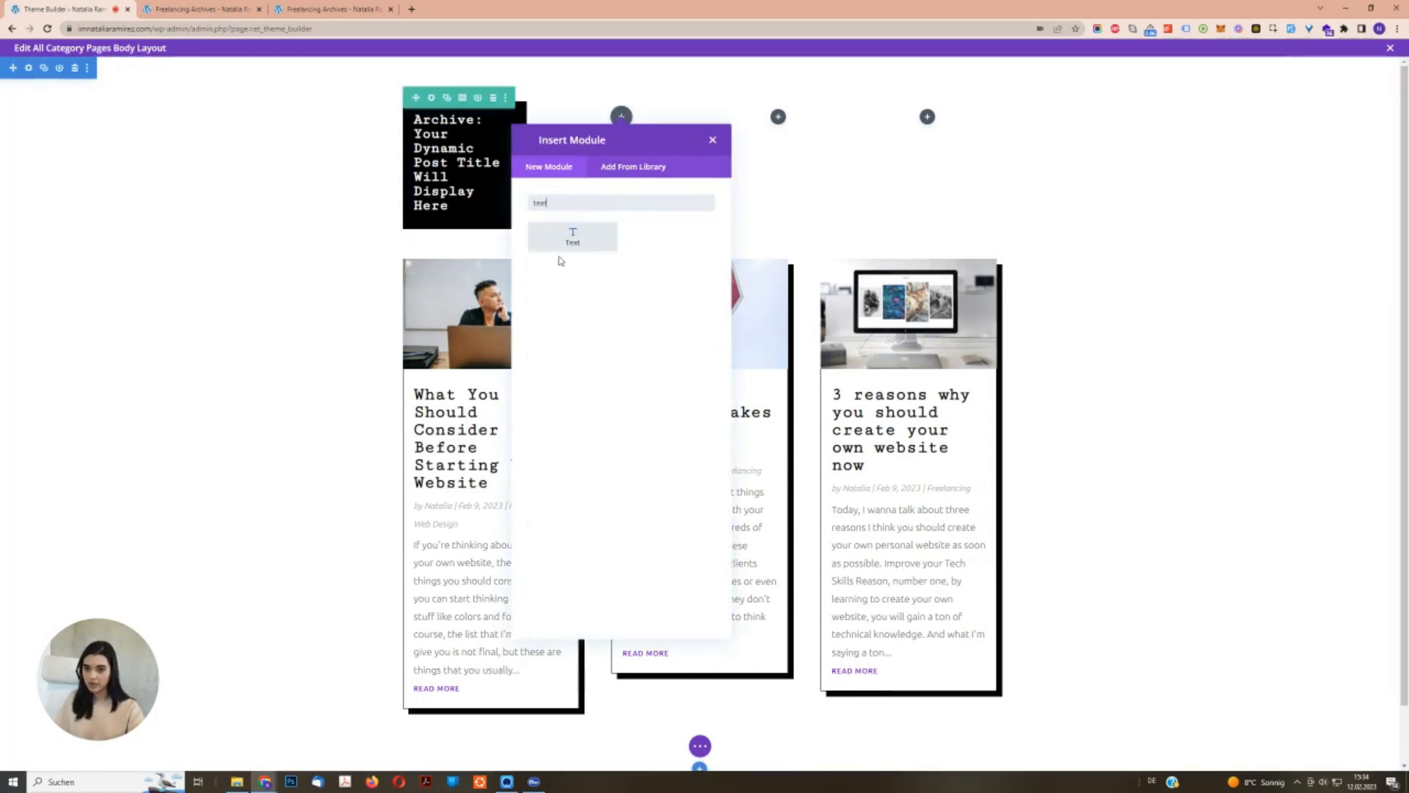
{"action": "left_click", "coordinate": [573, 236]}
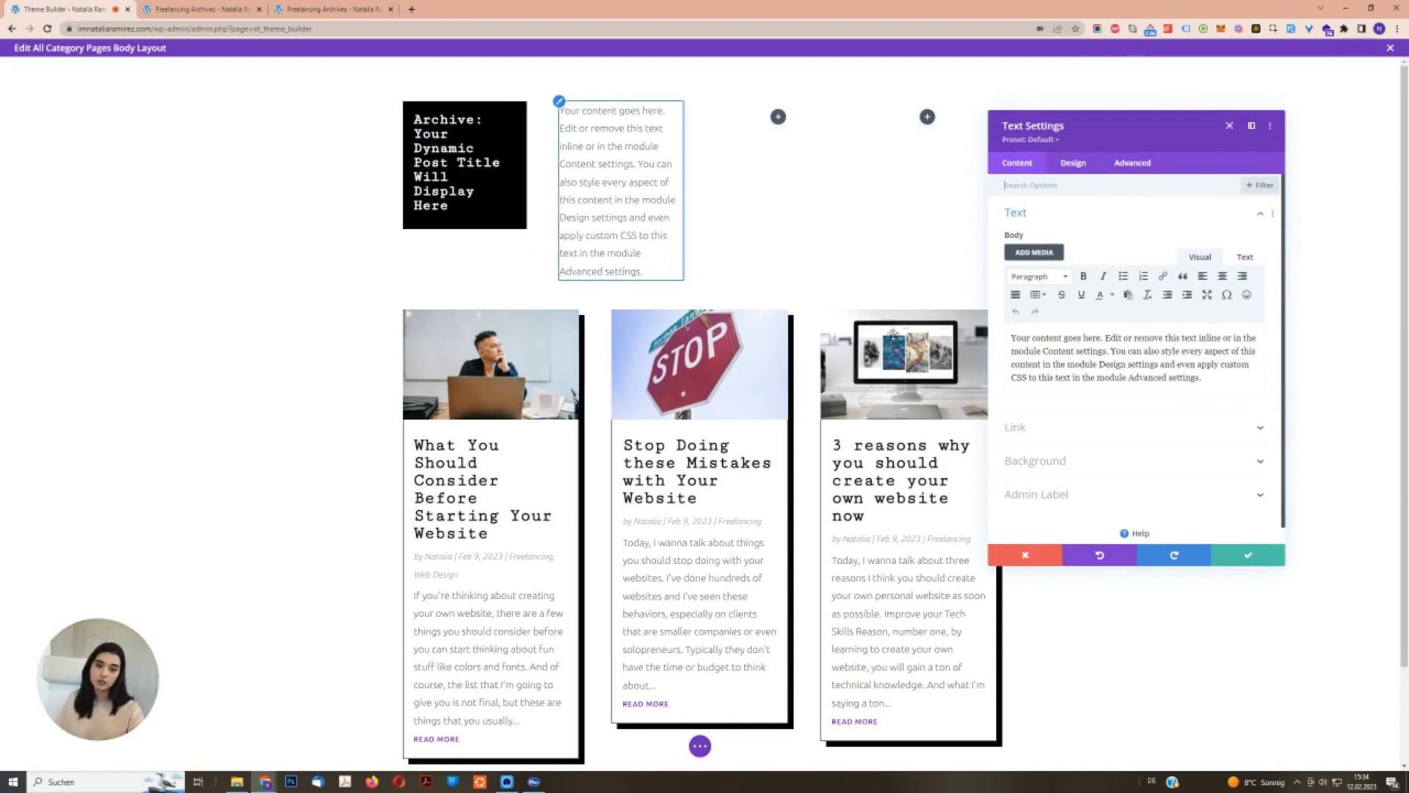
{"action": "triple_click", "coordinate": [1070, 345]}
{"action": "type", "text": "Ba"}
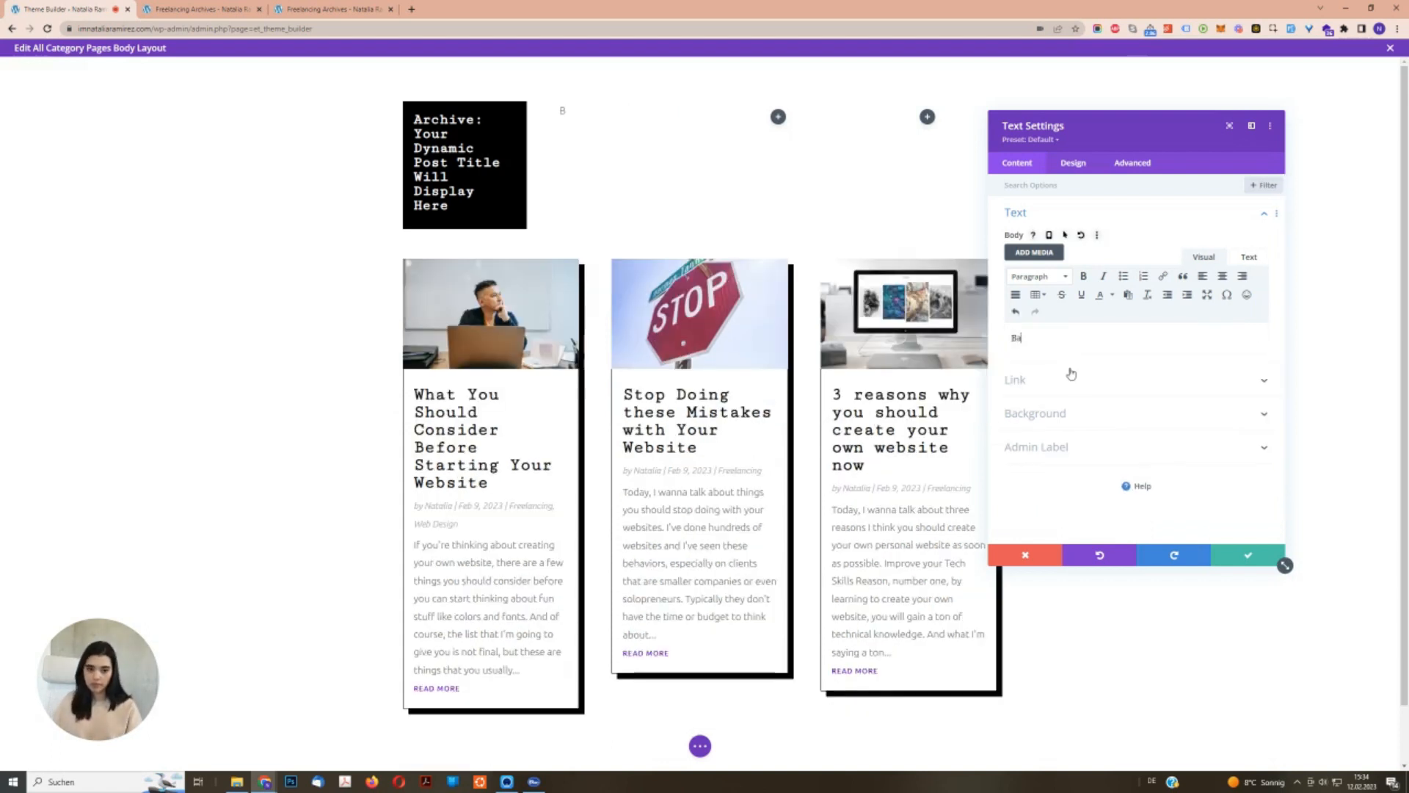
{"action": "type", "text": "ck to Blog"}
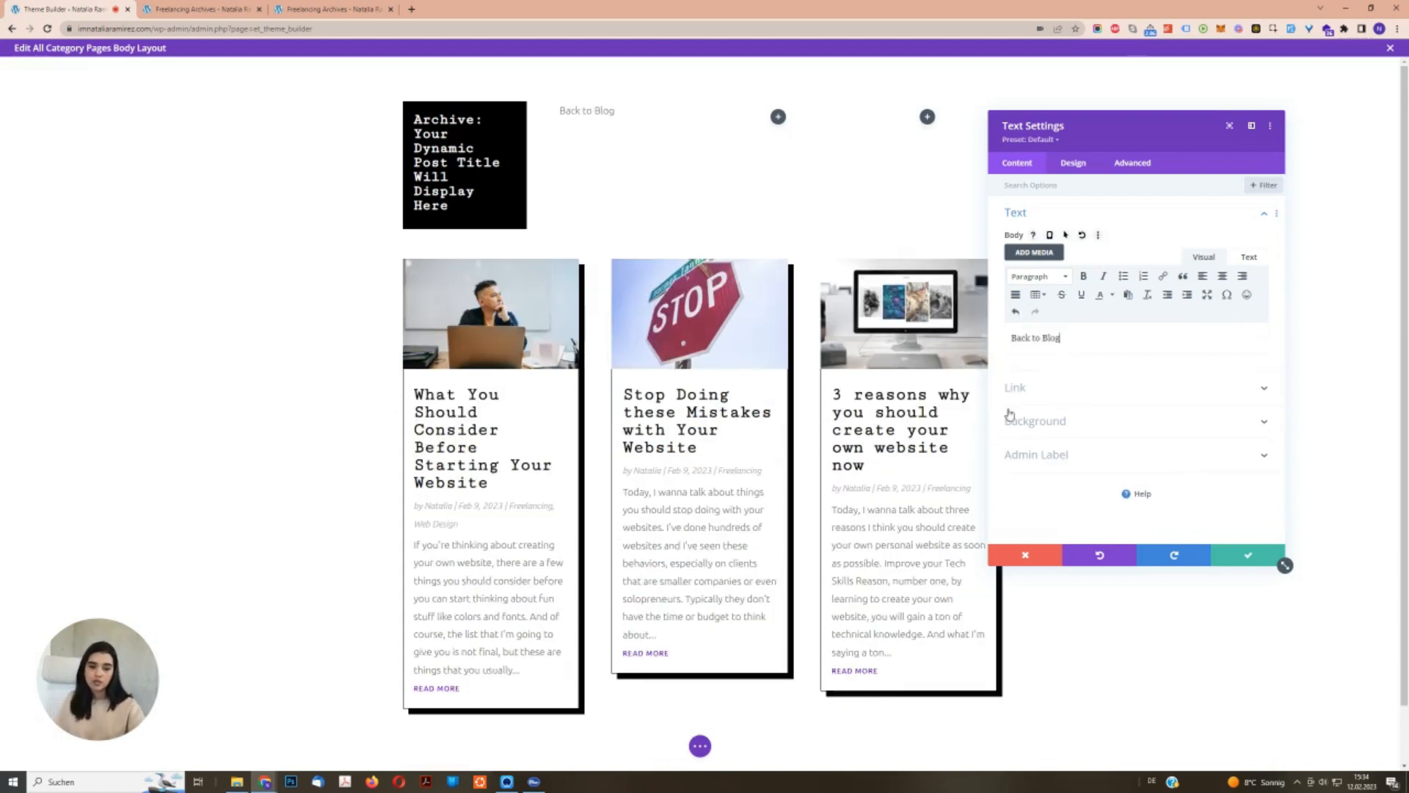
{"action": "left_click", "coordinate": [1079, 386]}
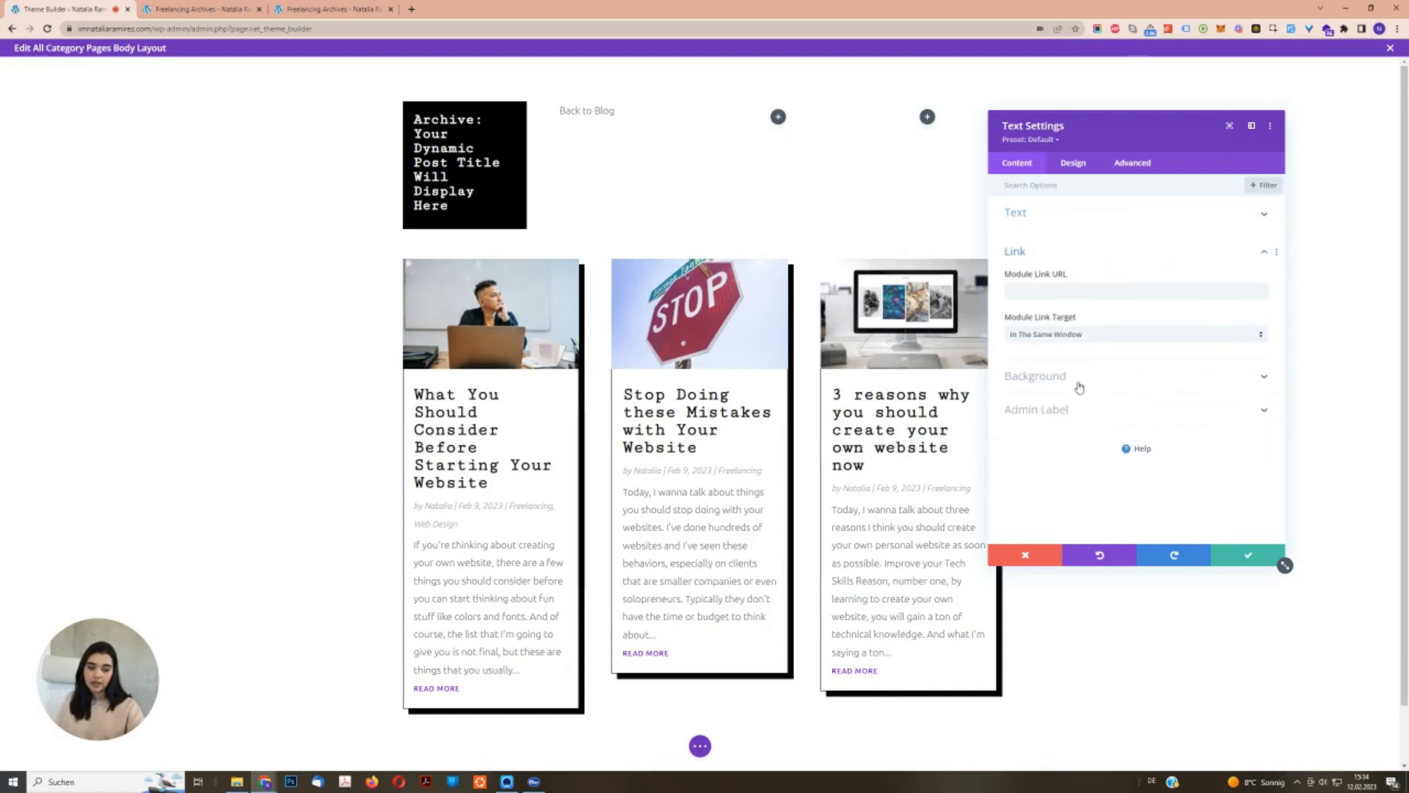
{"action": "left_click", "coordinate": [1054, 294]}
{"action": "type", "text": "/bl"}
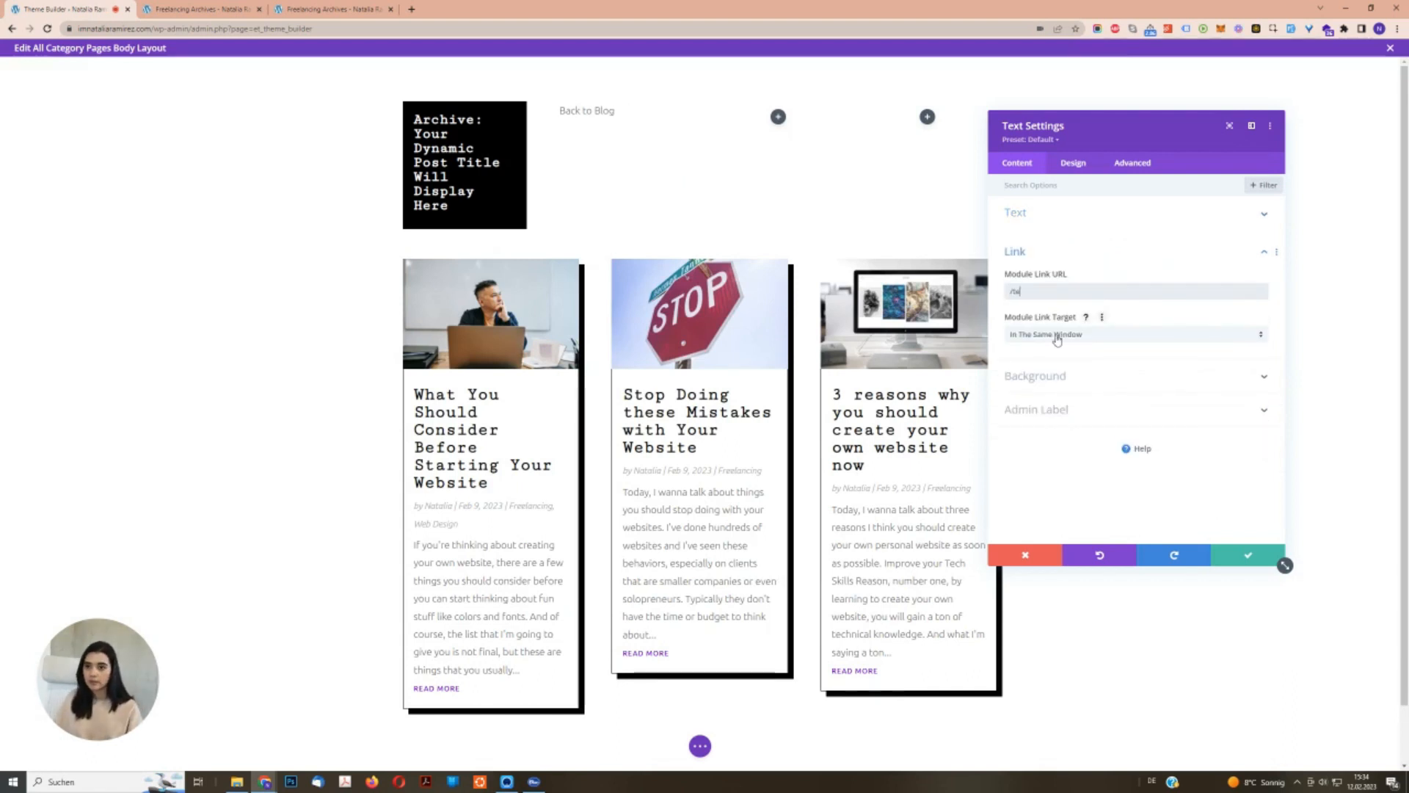
{"action": "type", "text": "stblo"}
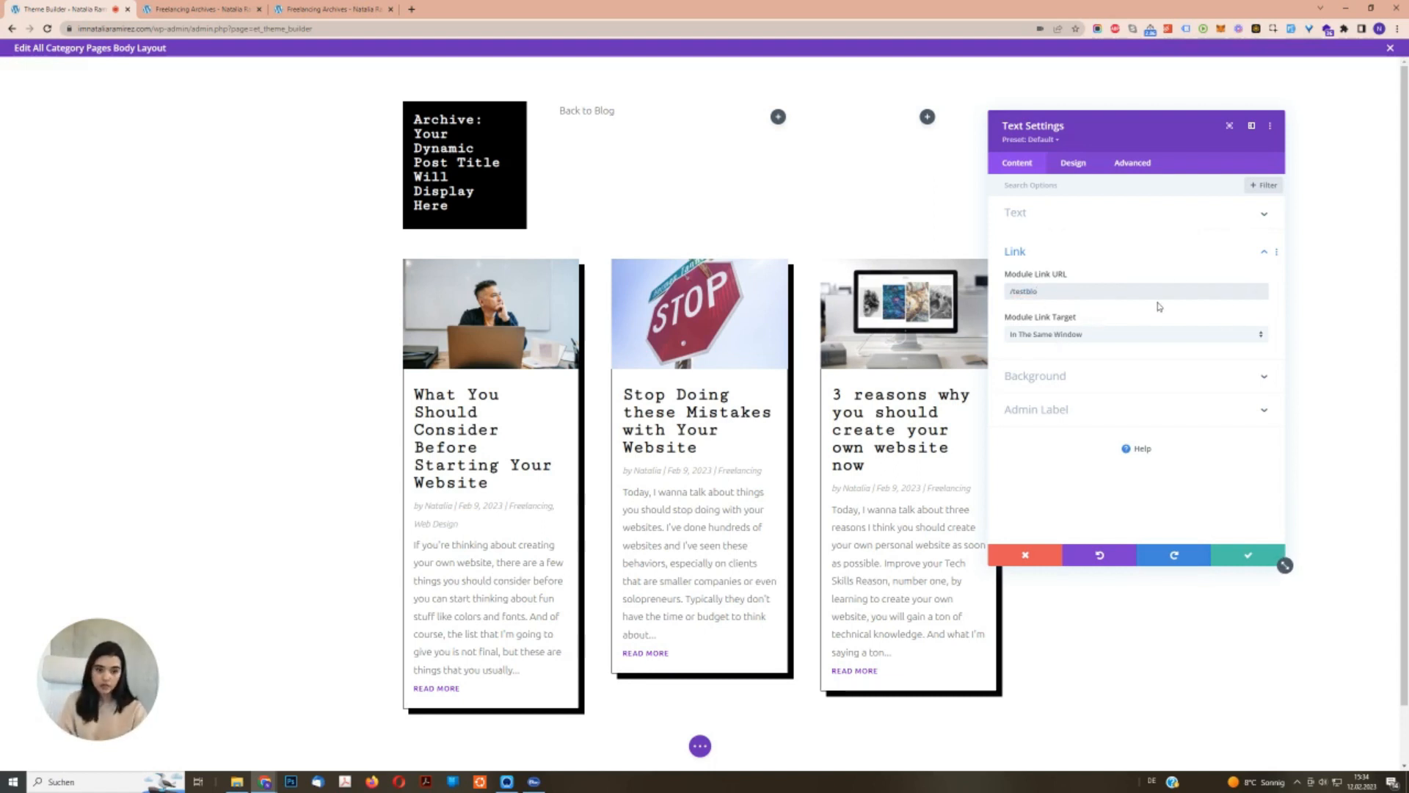
{"action": "key", "text": "BackSpace"}
{"action": "key", "text": "BackSpace"}
{"action": "key", "text": "BackSpace"}
{"action": "key", "text": "BackSpace"}
{"action": "key", "text": "BackSpace"}
{"action": "key", "text": "BackSpace"}
{"action": "key", "text": "BackSpace"}
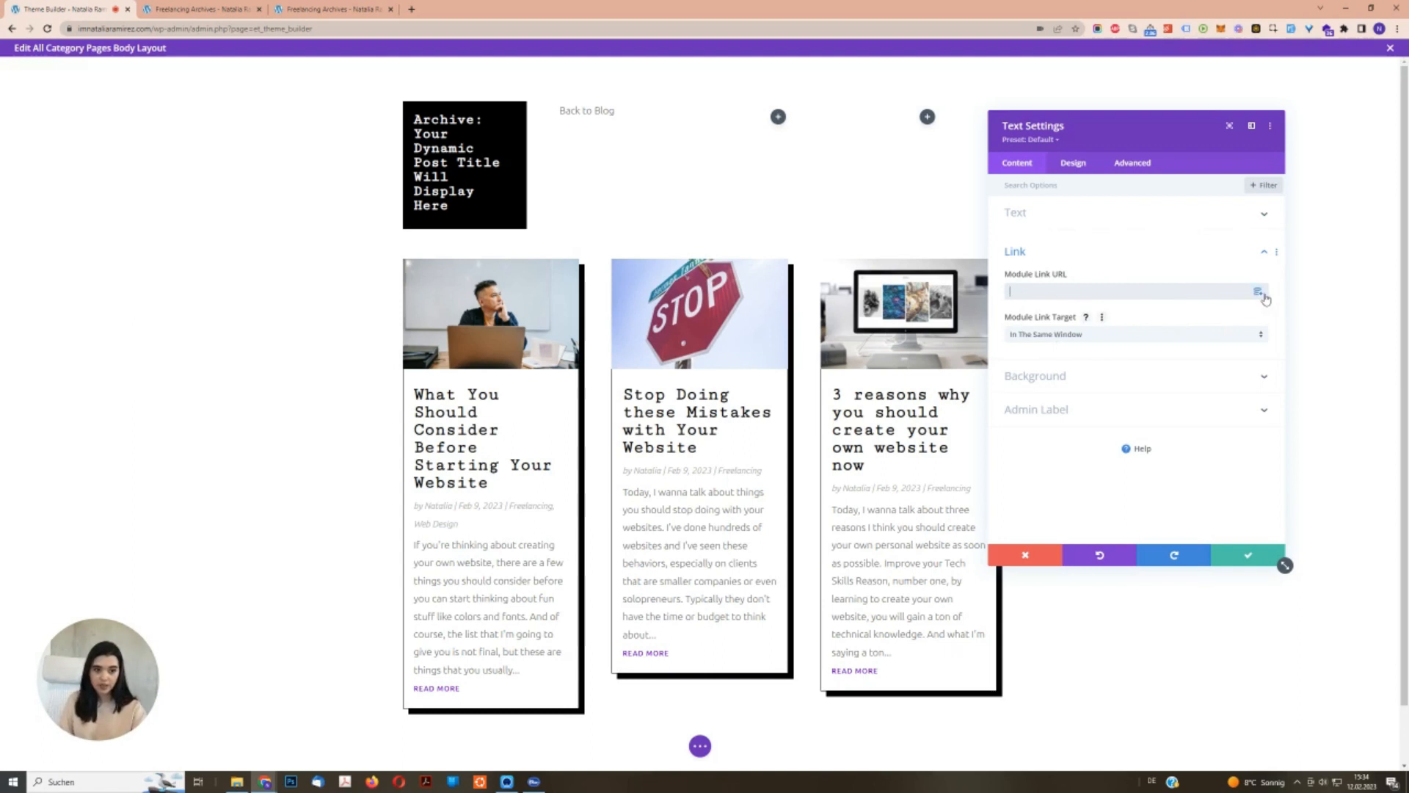
Link the "Back to Blog" module to the Testblog page using the dynamic Page Link content.
{"action": "left_click", "coordinate": [1258, 292]}
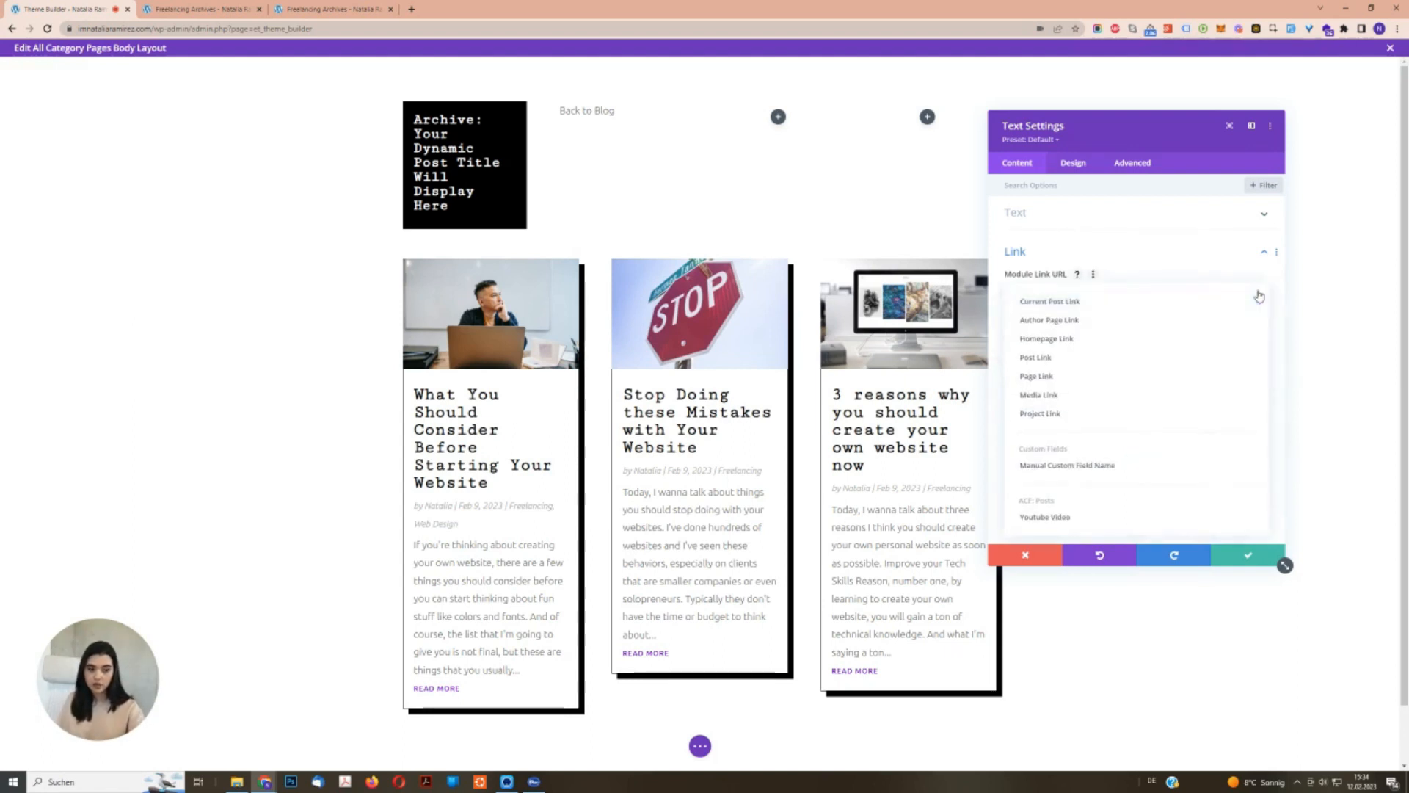
{"action": "left_click", "coordinate": [1051, 376]}
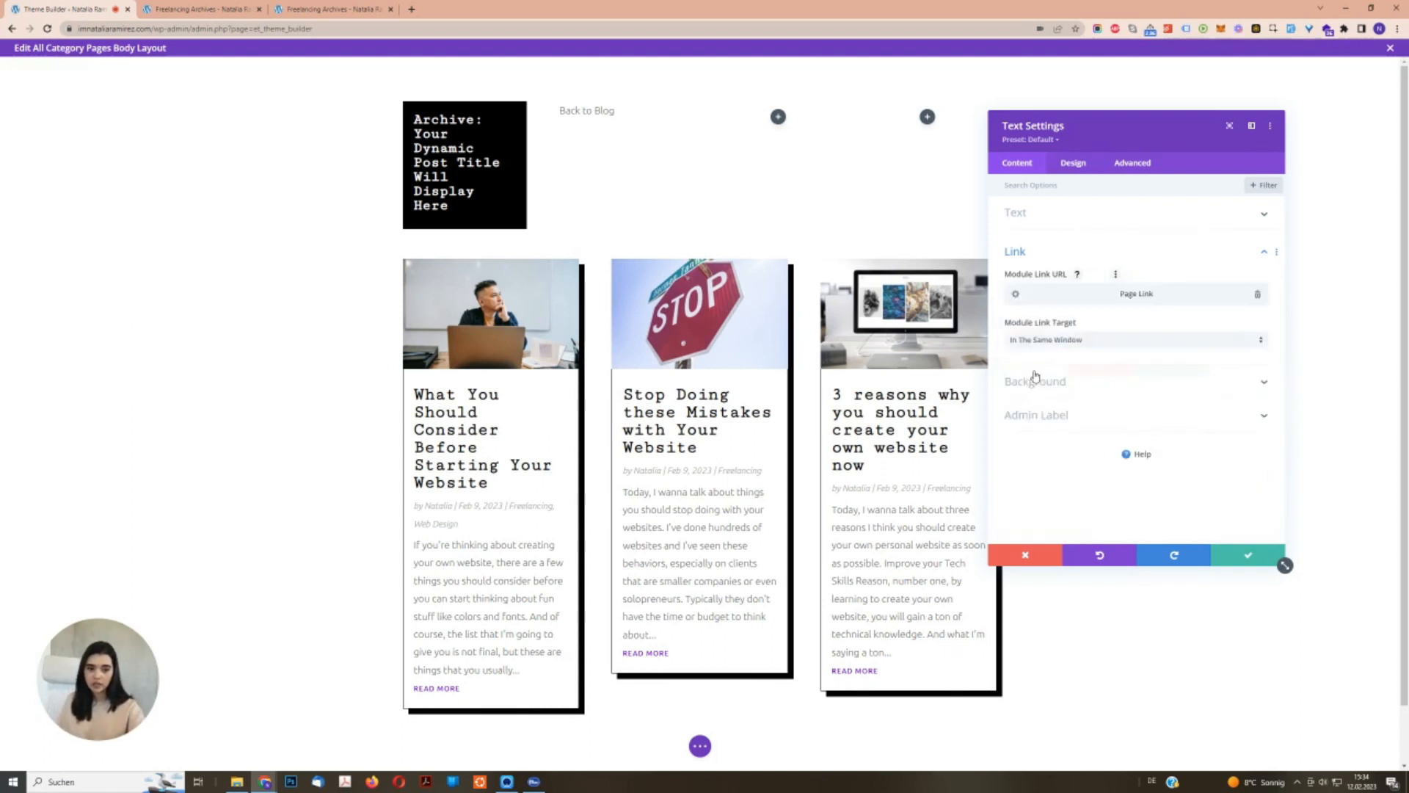
{"action": "left_click", "coordinate": [1042, 357]}
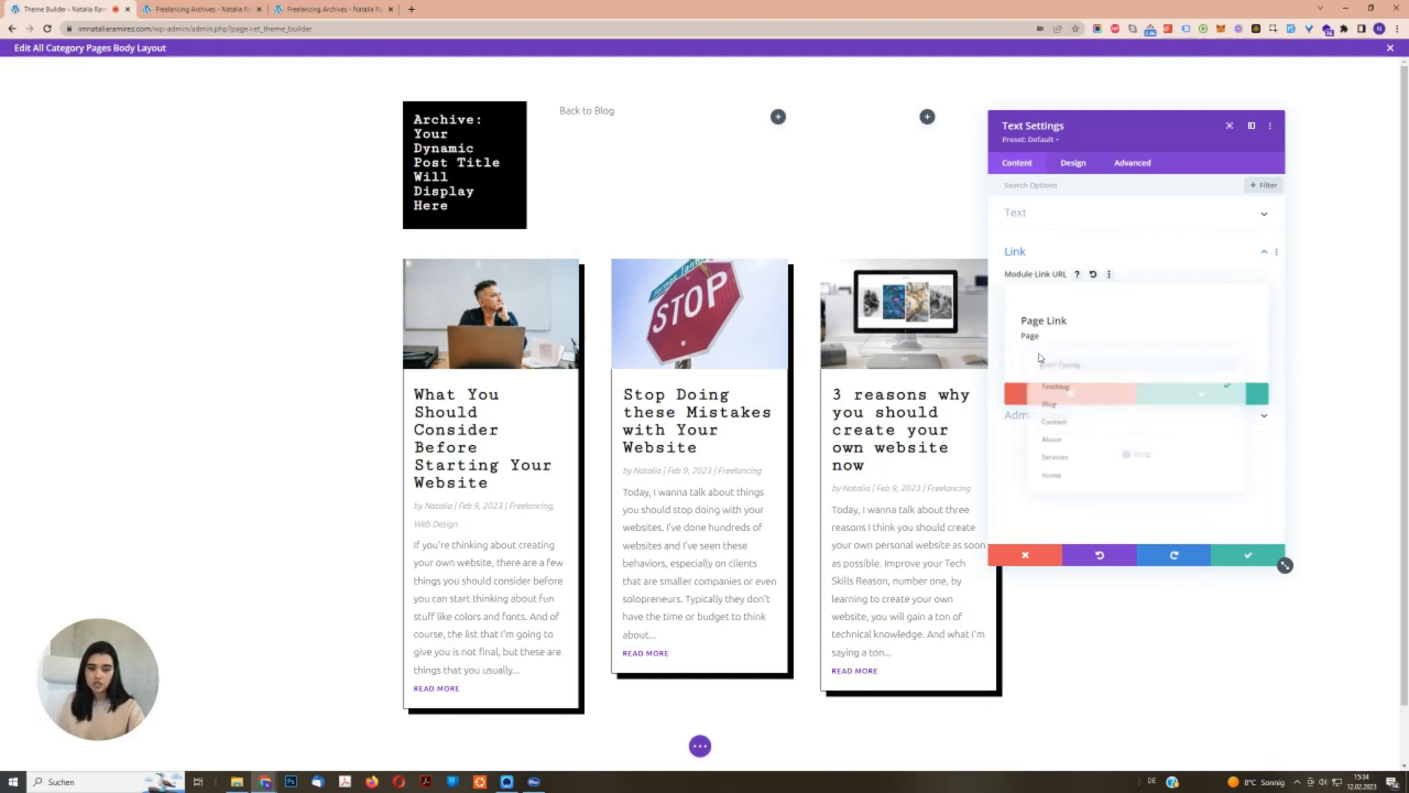
{"action": "left_click", "coordinate": [1076, 387]}
{"action": "left_click", "coordinate": [1171, 394]}
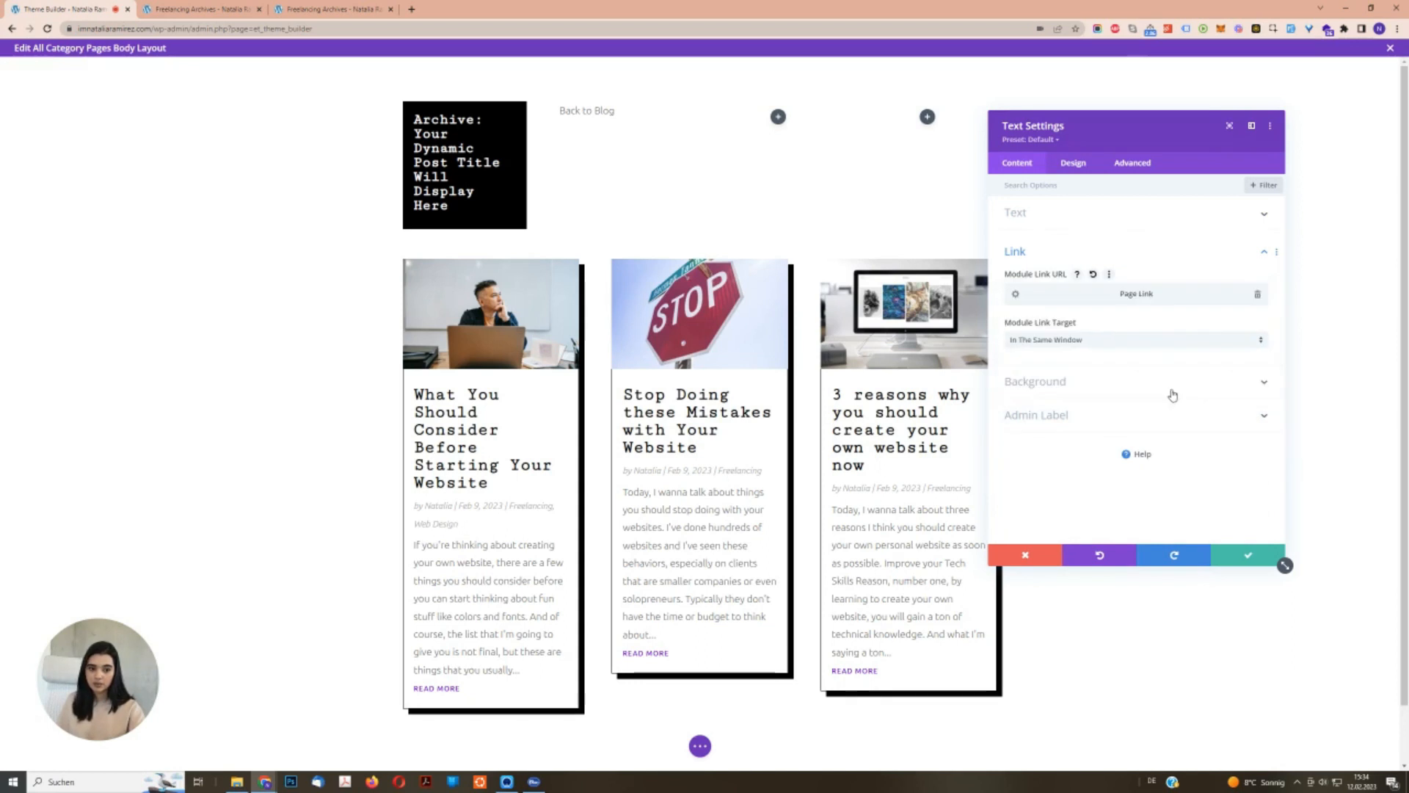
Make the "Back to Blog" text all uppercase with 1px letter spacing.
{"action": "left_click", "coordinate": [1077, 165]}
{"action": "left_click", "coordinate": [1078, 214]}
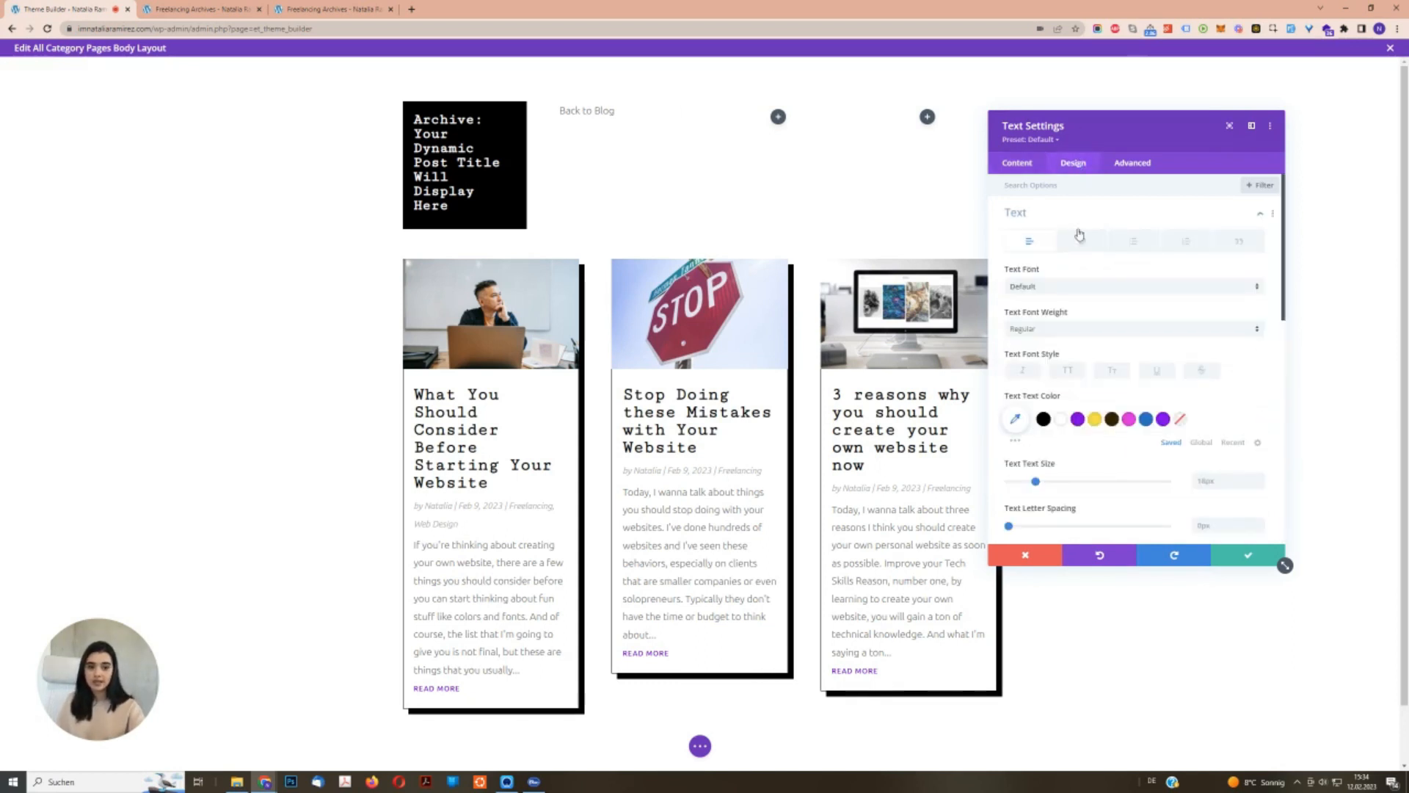
{"action": "left_click", "coordinate": [1069, 376]}
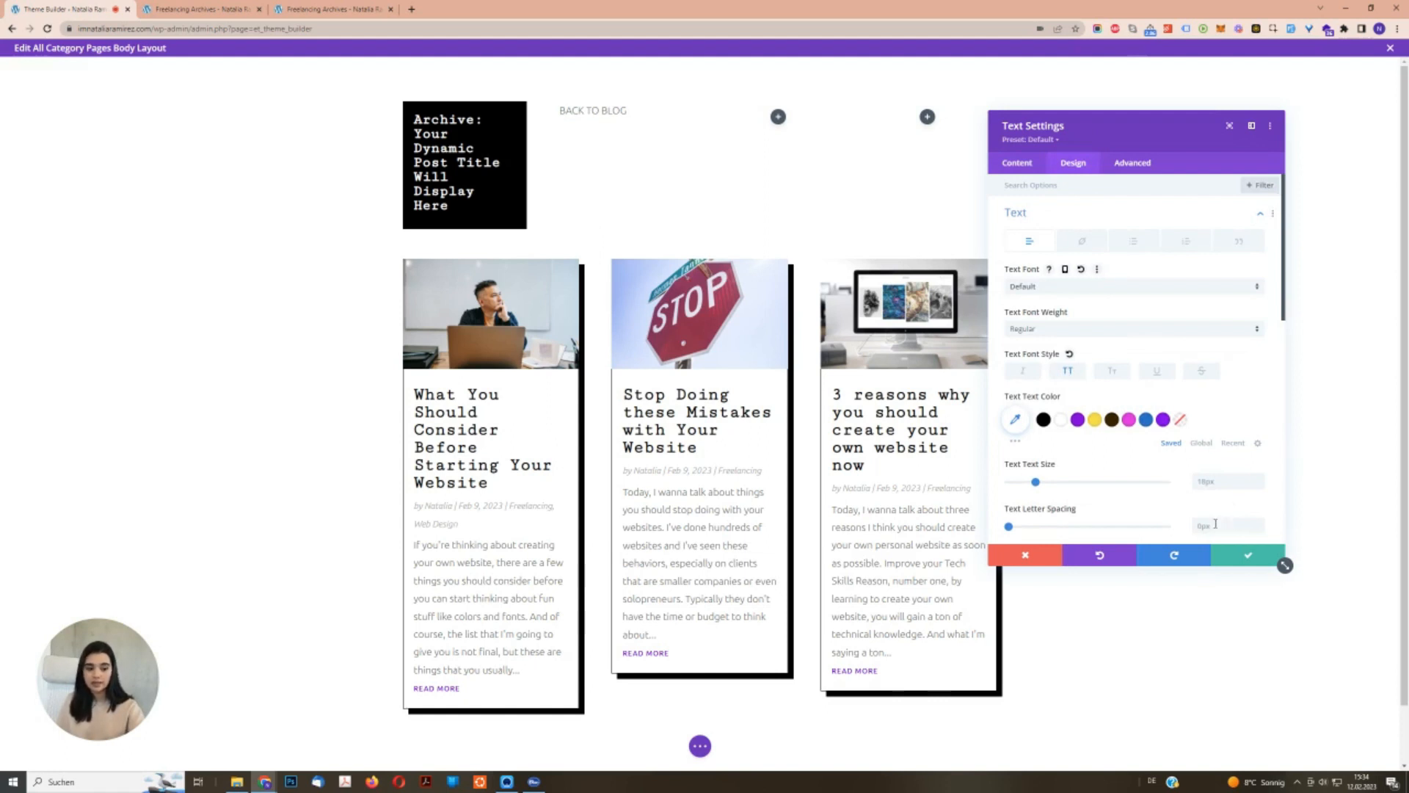
{"action": "left_click", "coordinate": [1261, 525]}
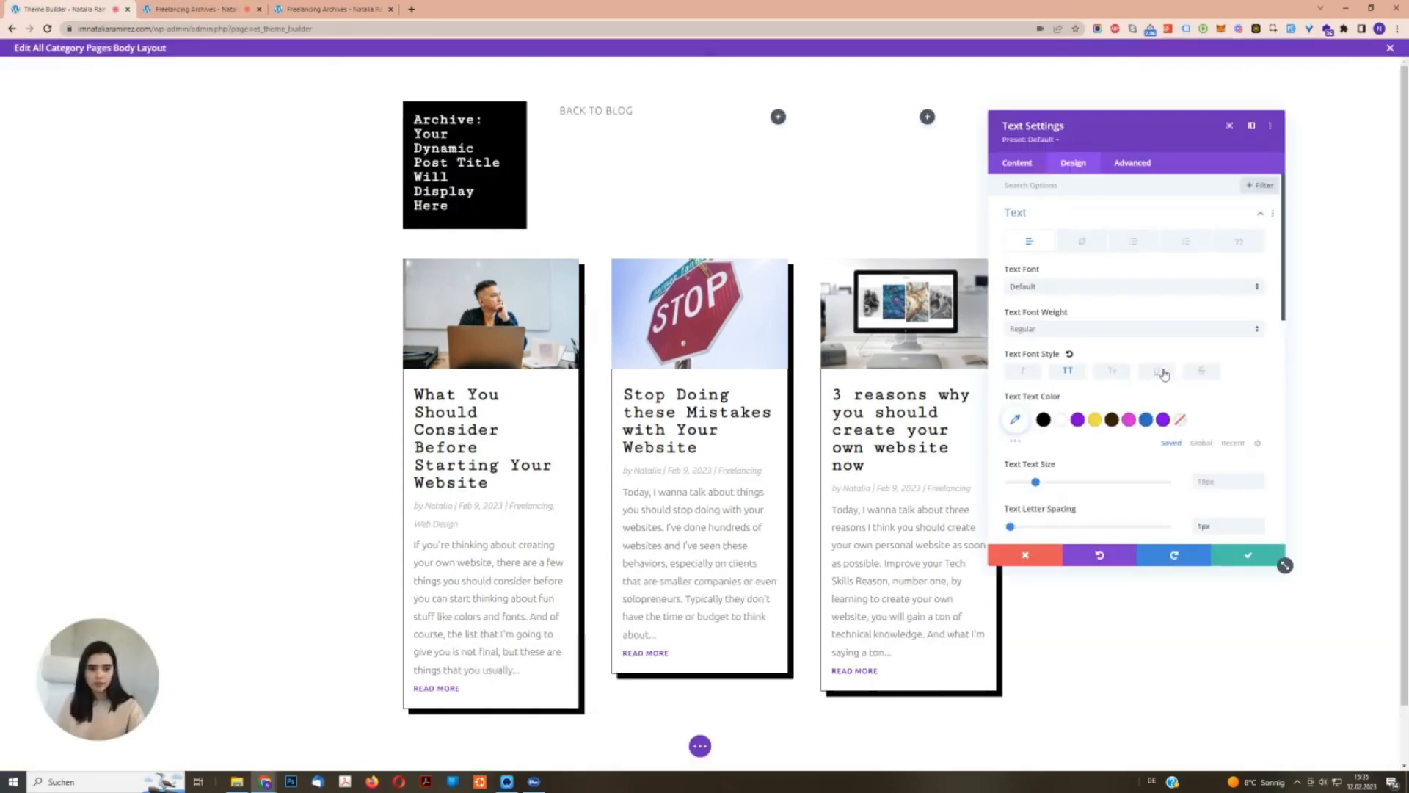
Underline the "Back to Blog" text and set the underline color to purple.
{"action": "left_click", "coordinate": [1158, 372]}
{"action": "left_click", "coordinate": [1077, 424]}
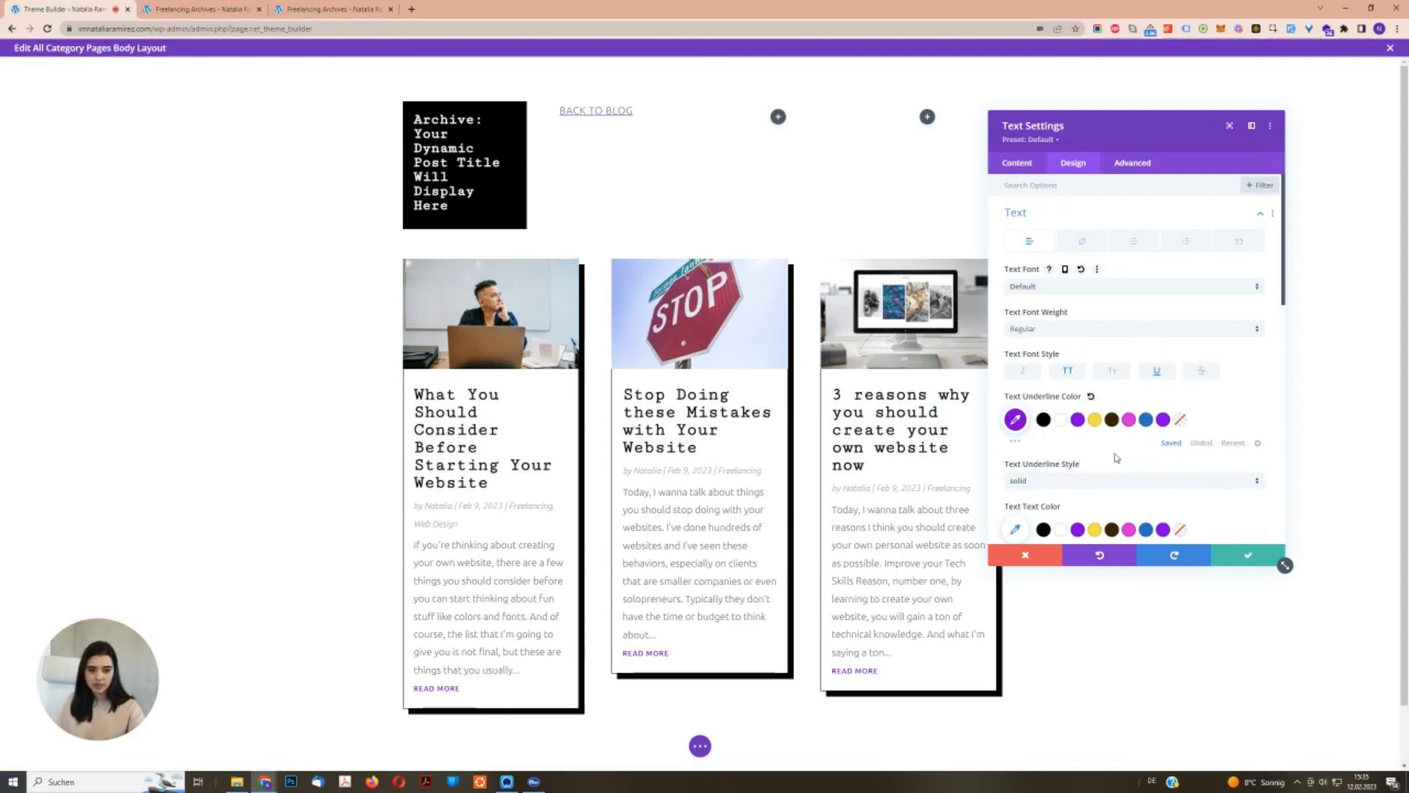
{"action": "scroll", "coordinate": [1103, 452], "scroll_direction": "down", "scroll_amount": 3}
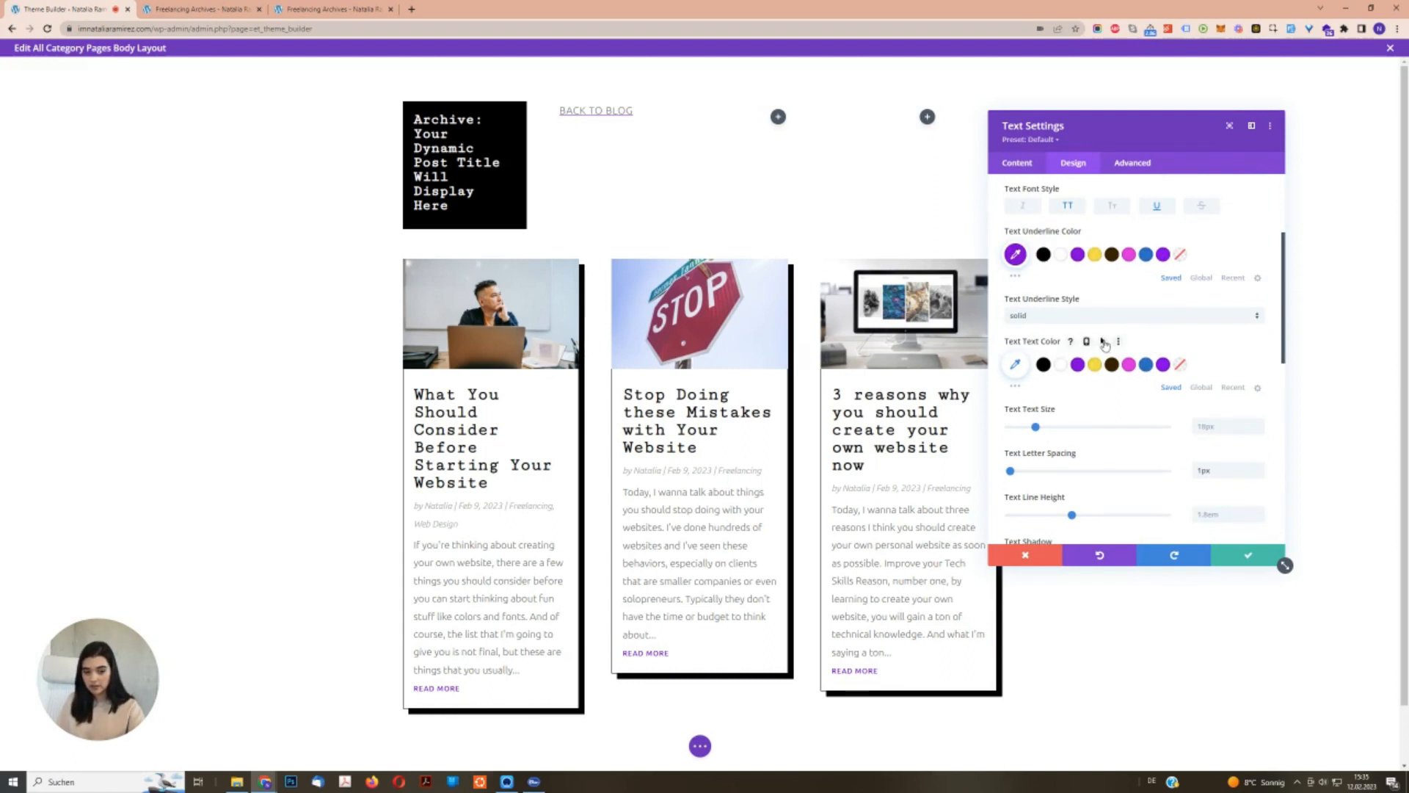
Enable hover styling for the "Back to Blog" text color with yellow as the hover color, and save the module.
{"action": "left_click", "coordinate": [1103, 342]}
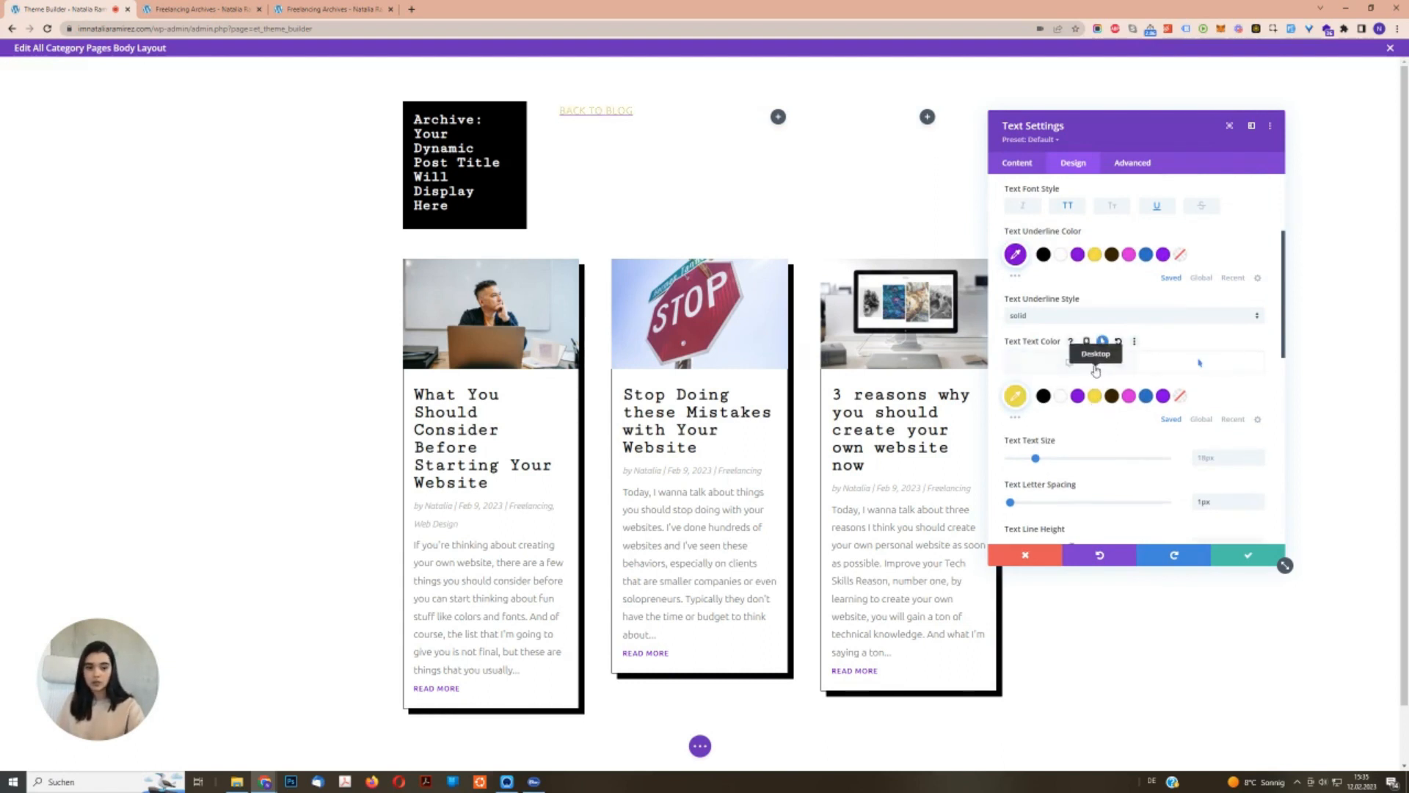
{"action": "left_click", "coordinate": [1088, 363]}
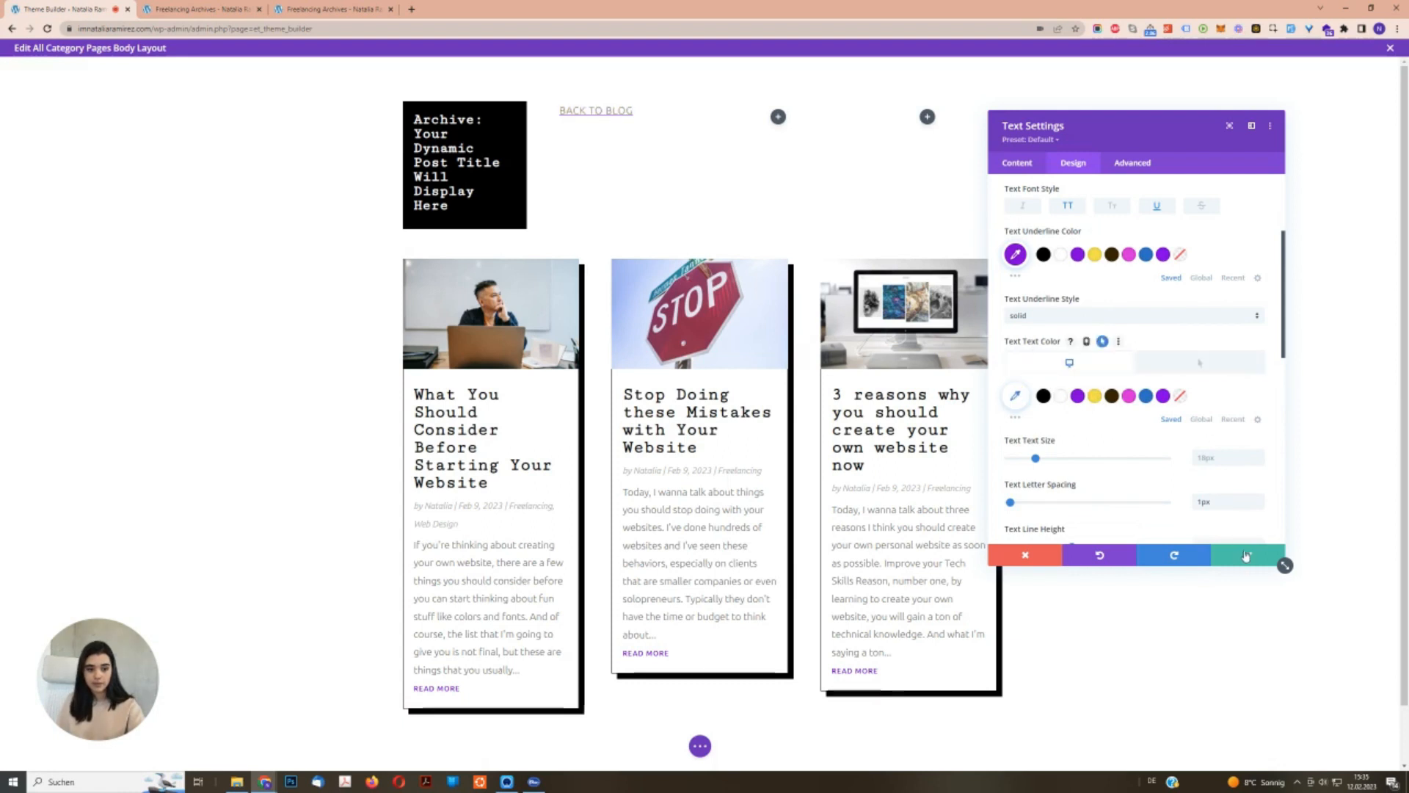
{"action": "left_click", "coordinate": [1247, 555]}
Save the All Category Pages body layout, close its editor and save the Theme Builder changes.
{"action": "left_click", "coordinate": [700, 746]}
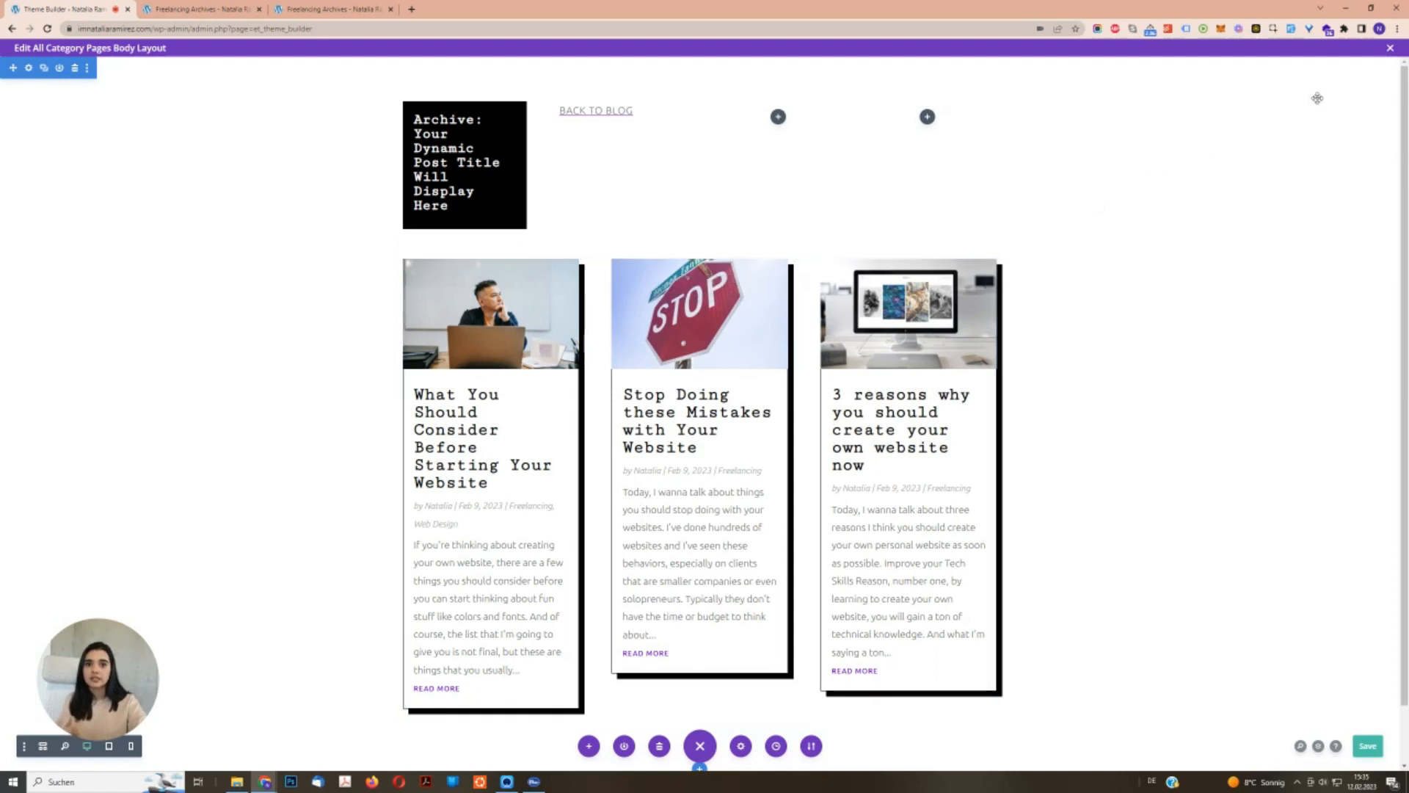
{"action": "left_click", "coordinate": [1389, 49]}
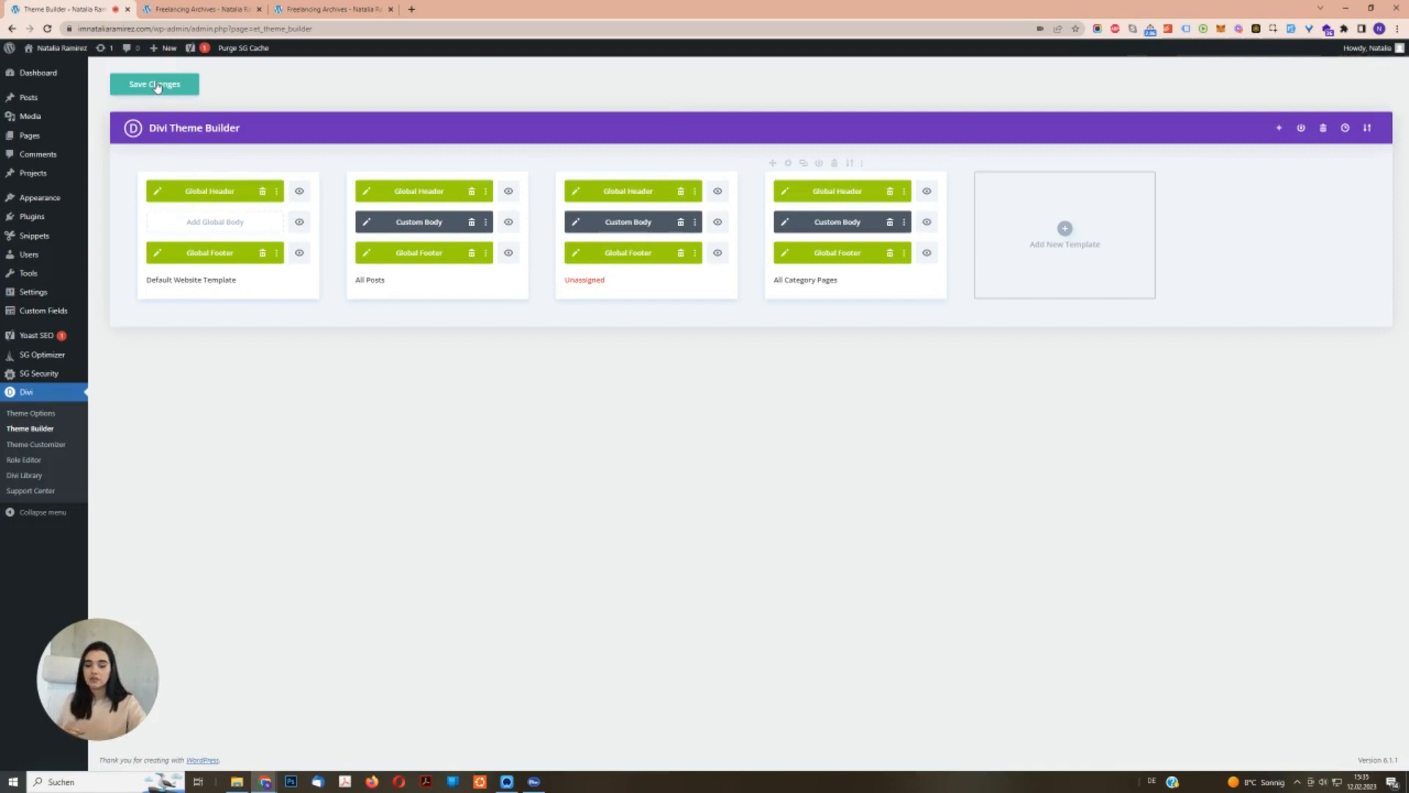
{"action": "left_click", "coordinate": [157, 86]}
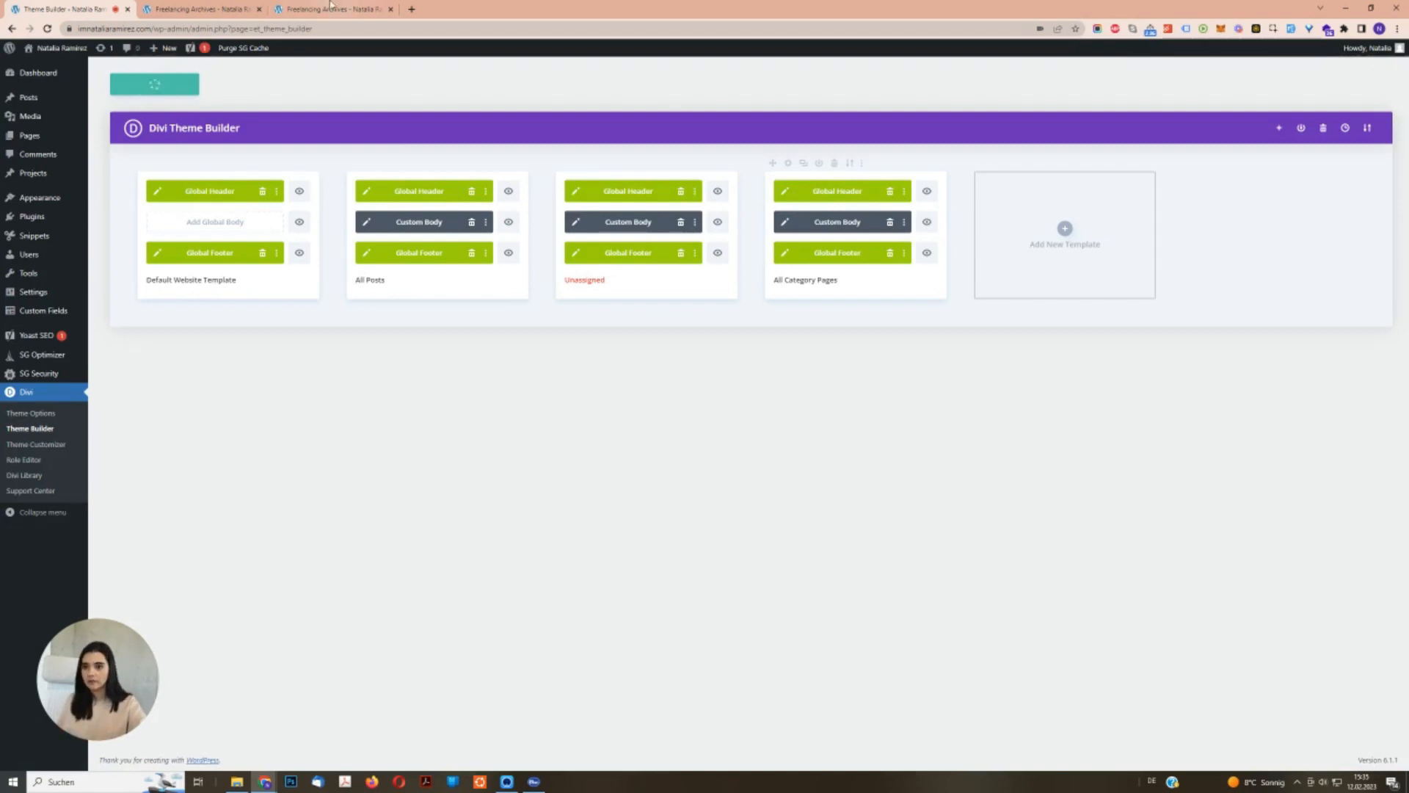
Reload the live Freelancing category page and review its header row and blog grid from top to bottom.
{"action": "left_click", "coordinate": [355, 5]}
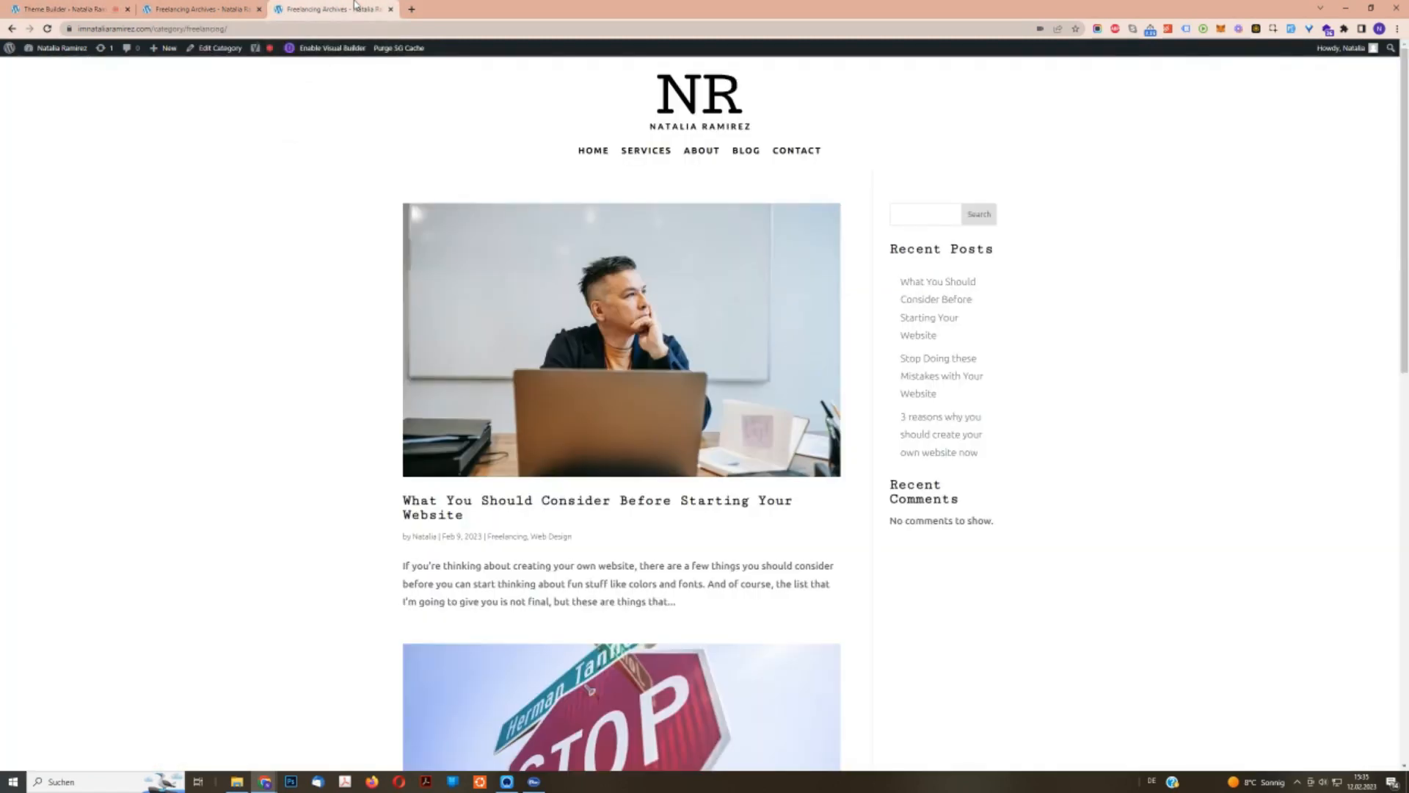
{"action": "left_click", "coordinate": [47, 28]}
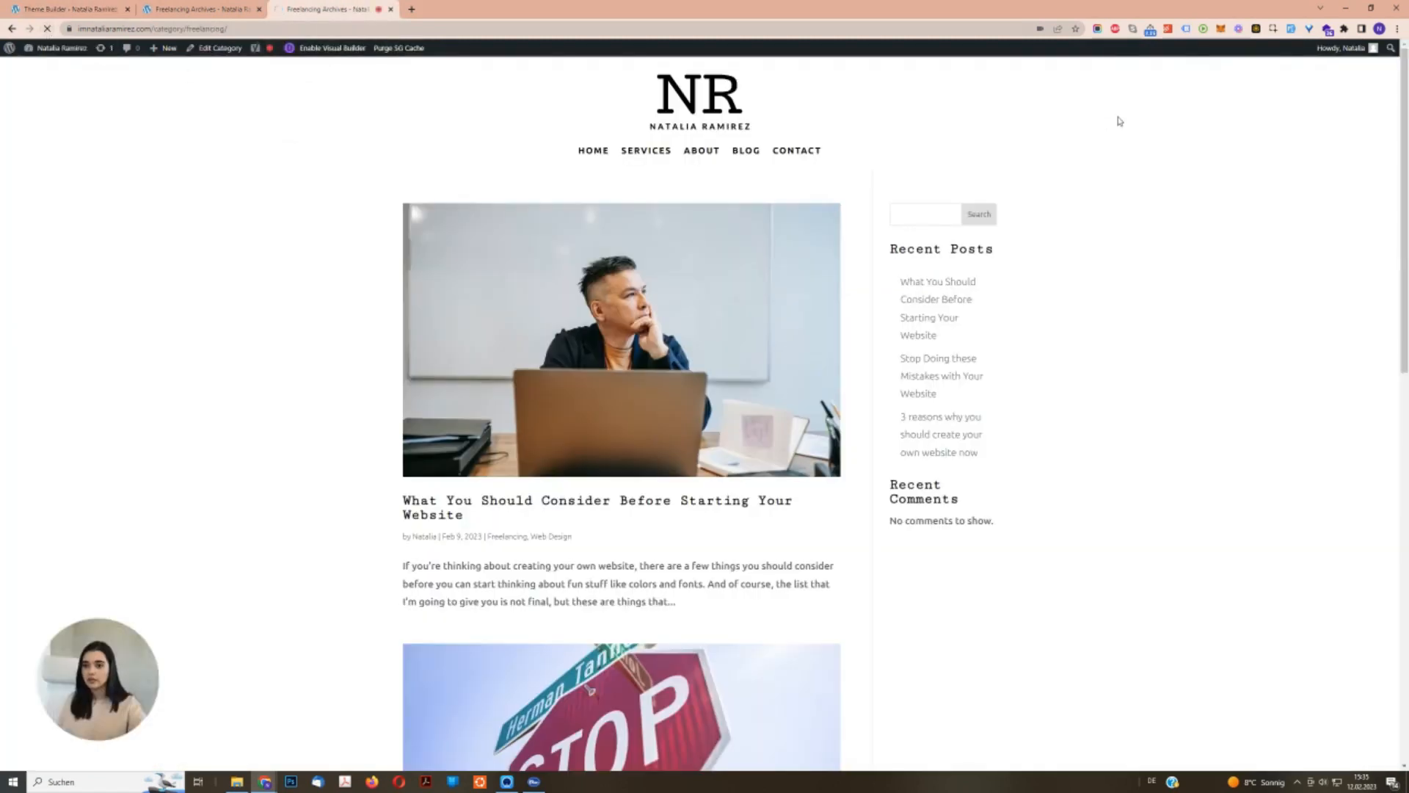
{"action": "scroll", "coordinate": [1064, 344], "scroll_direction": "down", "scroll_amount": 3}
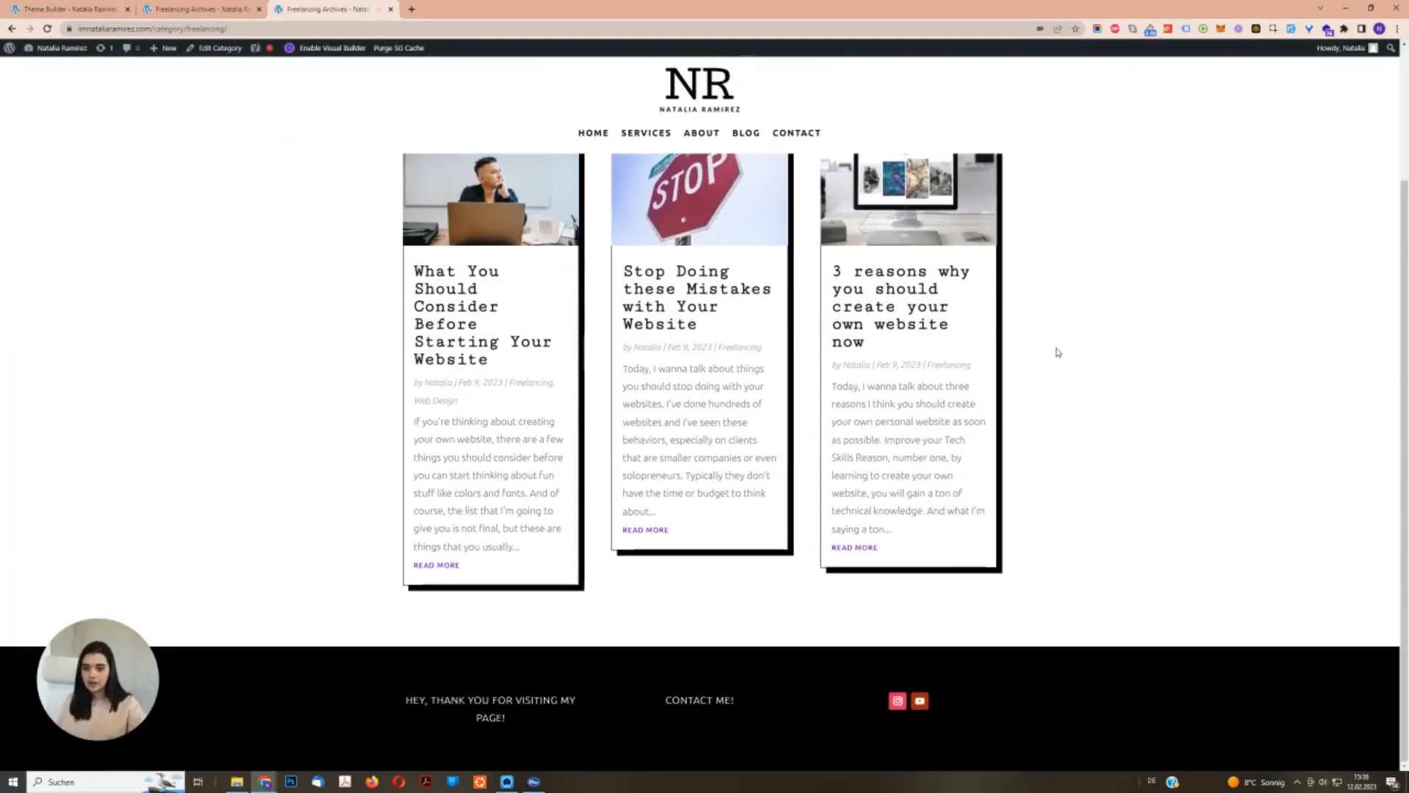
{"action": "scroll", "coordinate": [1057, 349], "scroll_direction": "up", "scroll_amount": 3}
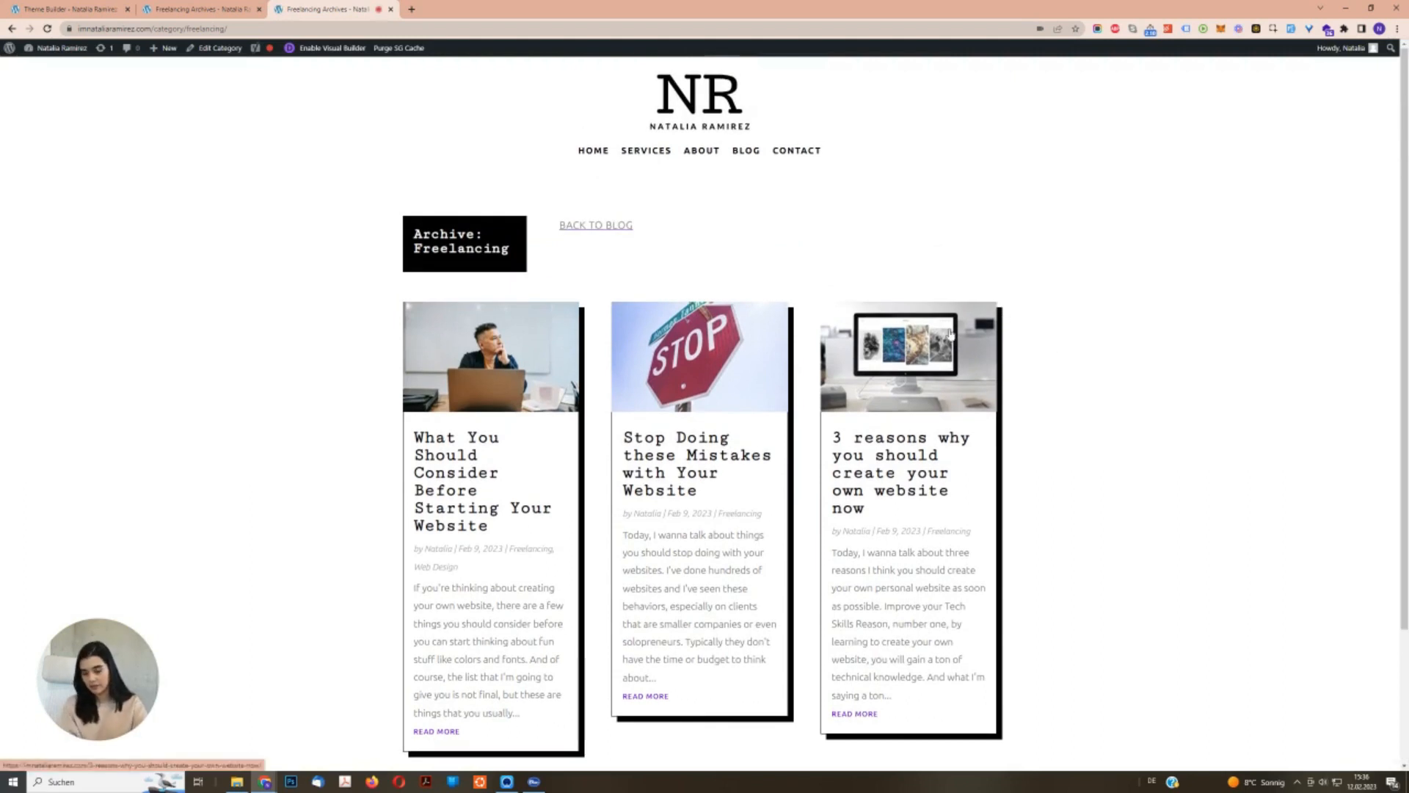
{"action": "left_click", "coordinate": [185, 9]}
{"action": "left_click", "coordinate": [71, 8]}
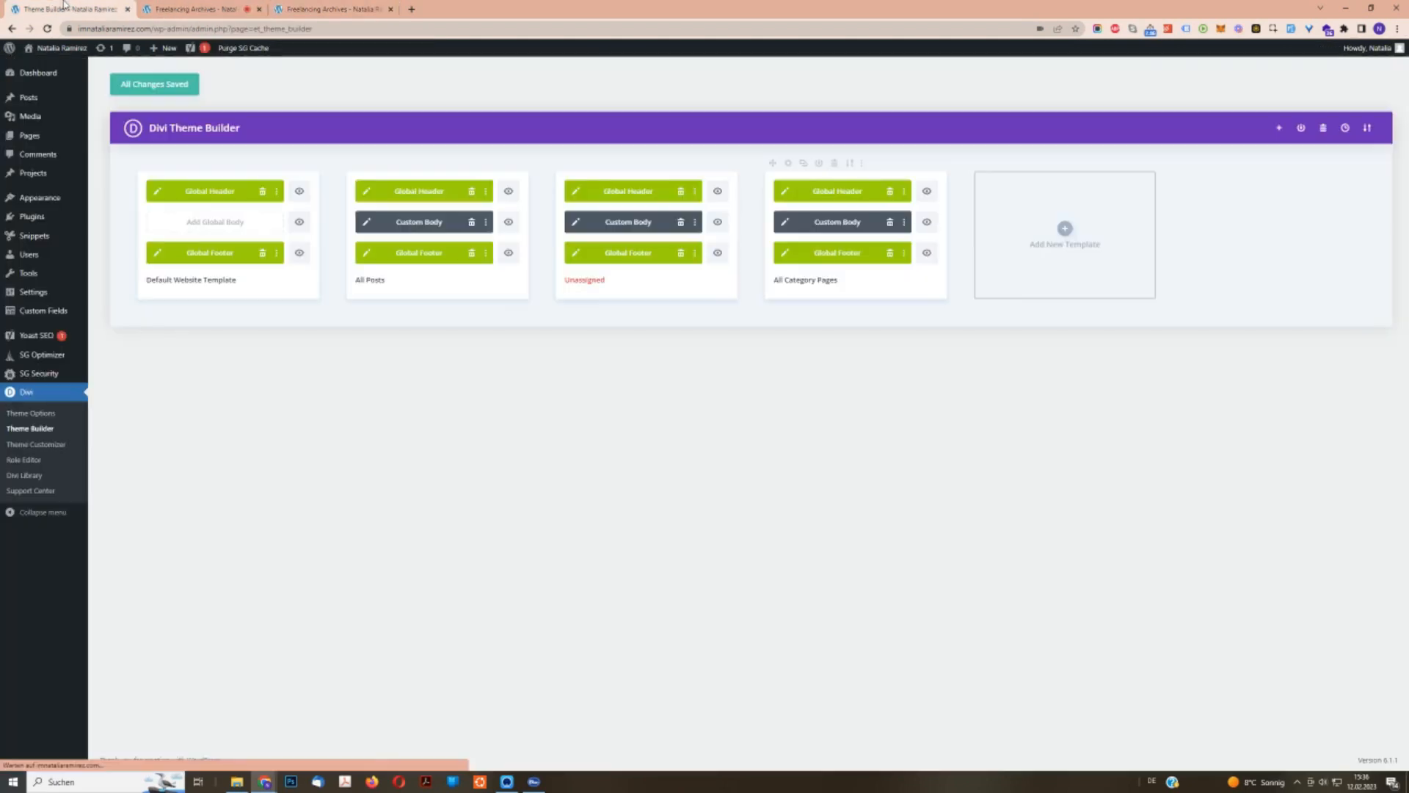
Reopen the All Category Pages body, change the title row to a two-fifths and three-fifths column structure, and save.
{"action": "left_click", "coordinate": [785, 222]}
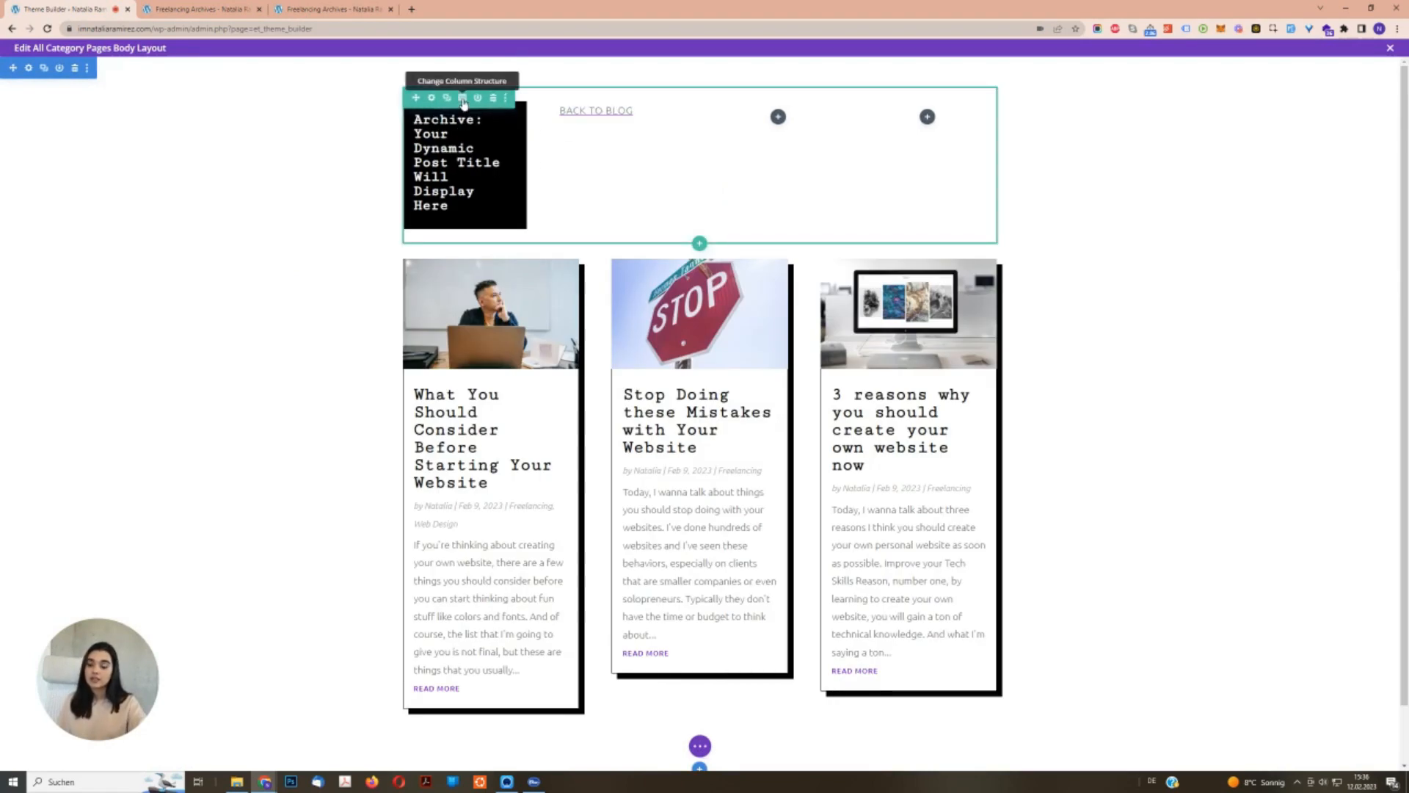
{"action": "left_click", "coordinate": [463, 99]}
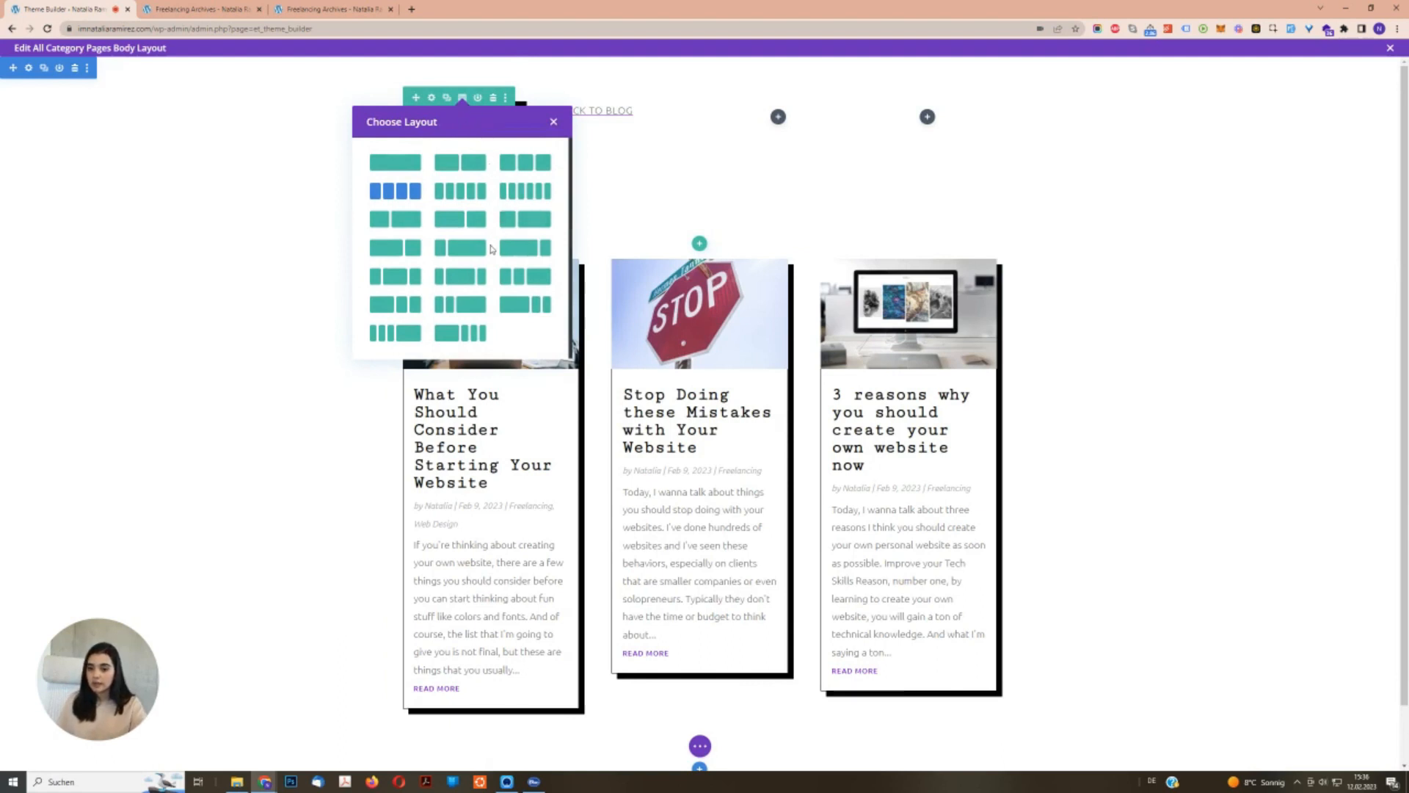
{"action": "left_click", "coordinate": [399, 221]}
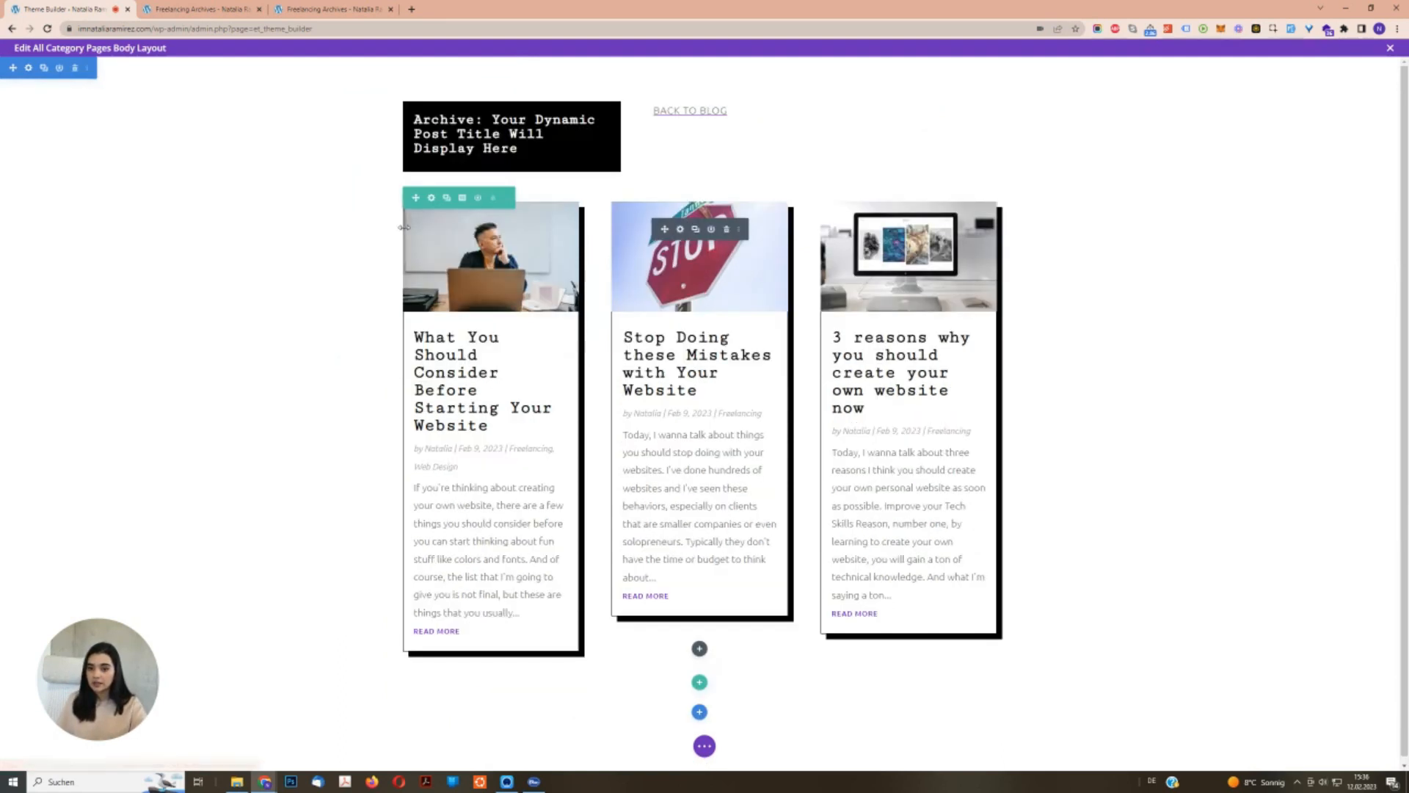
{"action": "left_click", "coordinate": [706, 747]}
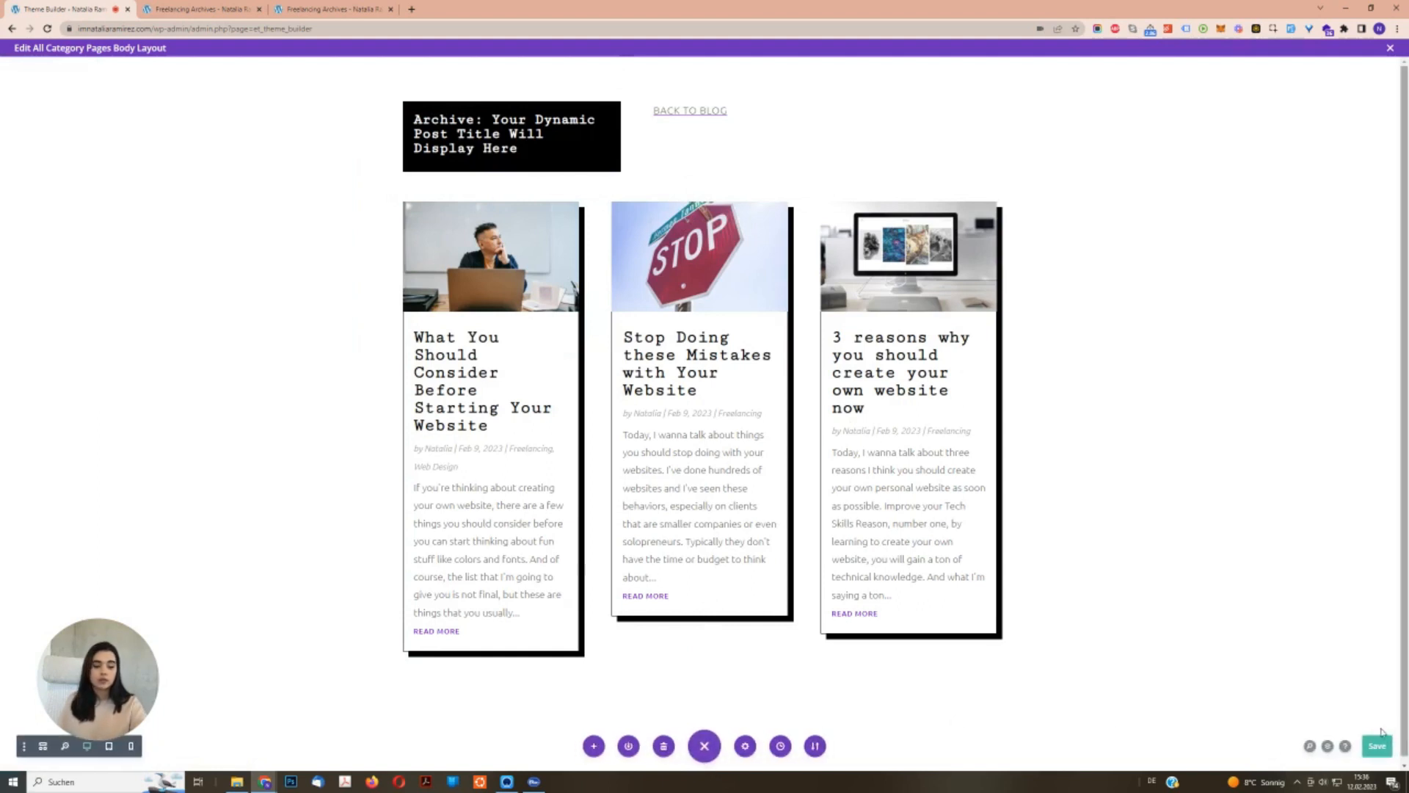
Reload the live Freelancing category page and compare its title row with the reference version.
{"action": "left_click", "coordinate": [323, 9]}
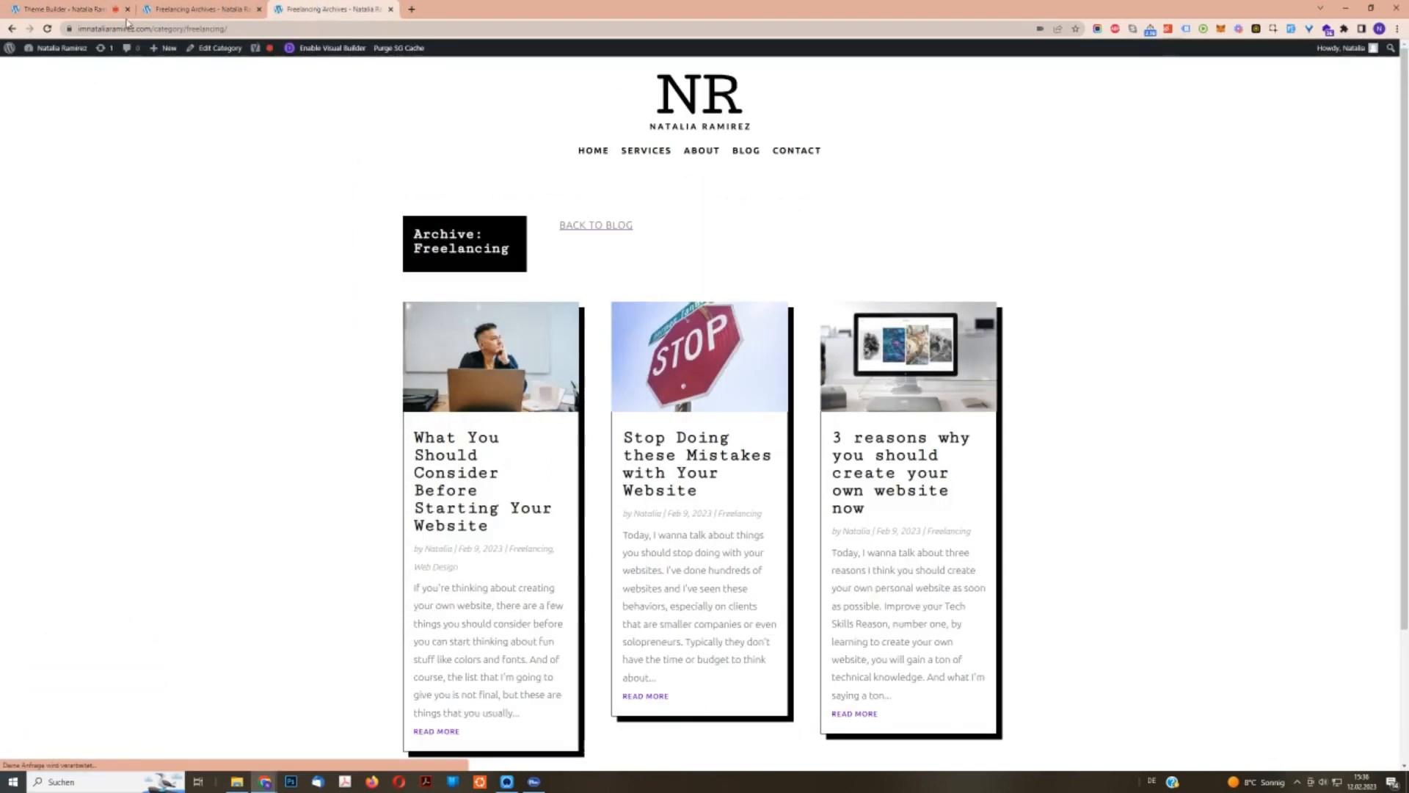
{"action": "left_click", "coordinate": [48, 30]}
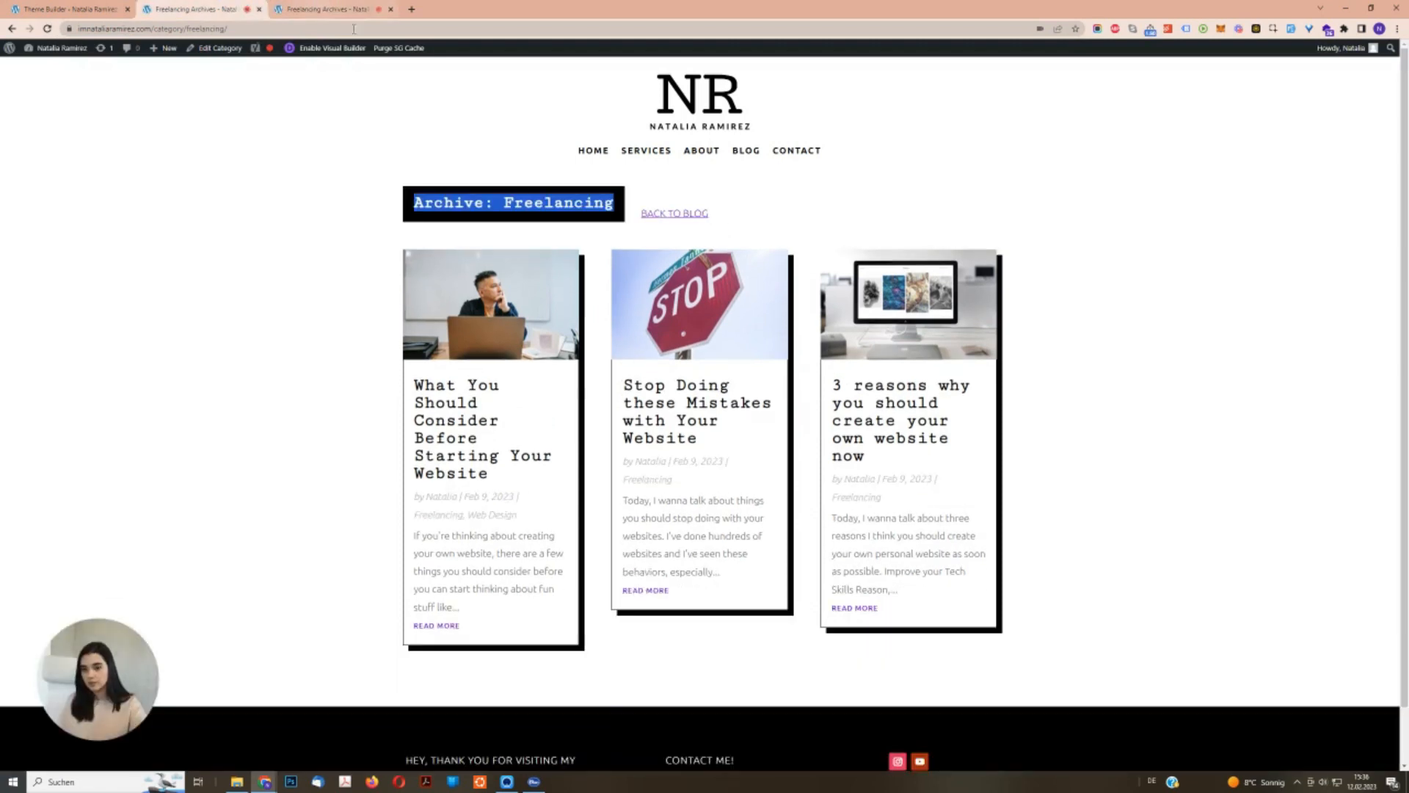
{"action": "left_click", "coordinate": [16, 4]}
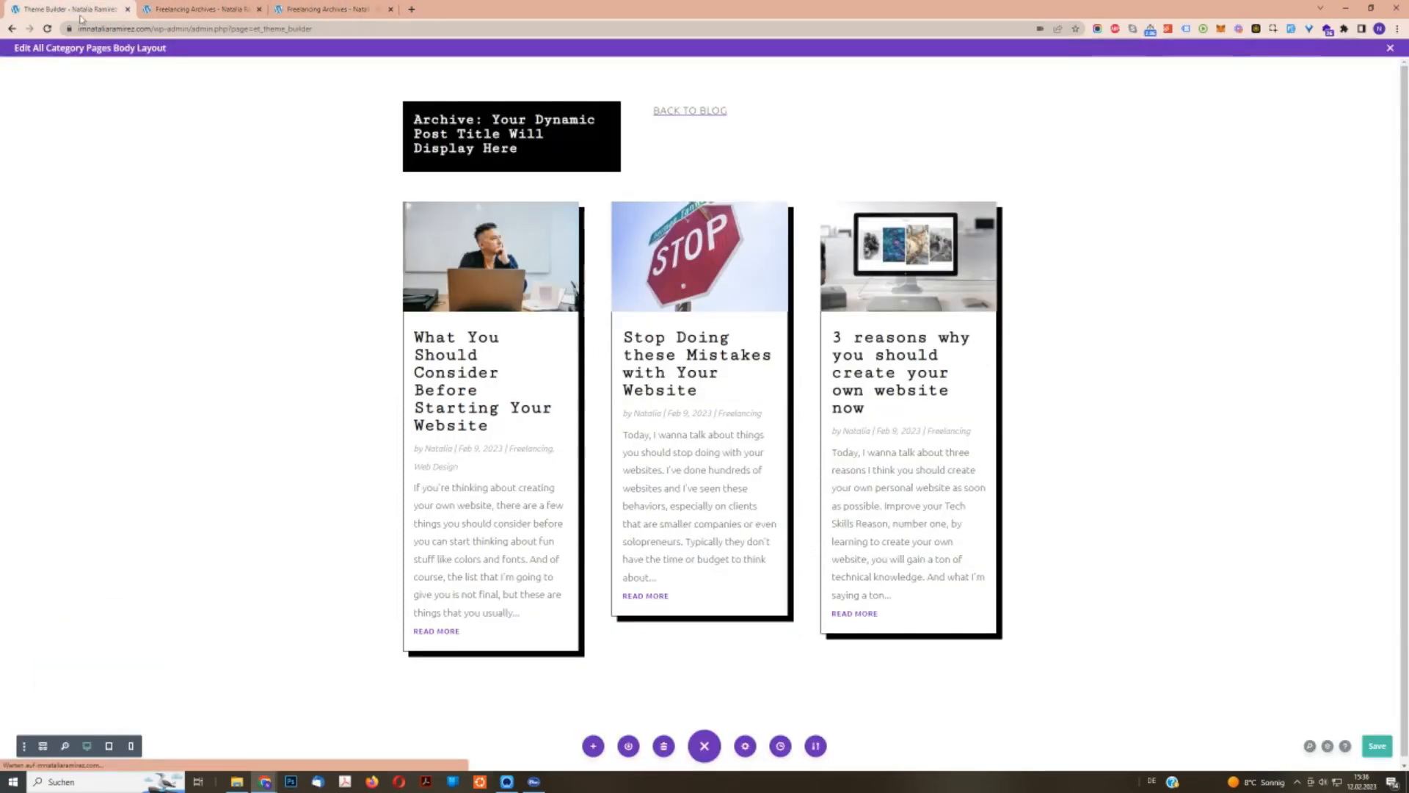
Set the archive title module's heading text size to 32px and save the module.
{"action": "left_click", "coordinate": [492, 130]}
{"action": "left_click", "coordinate": [1078, 163]}
{"action": "left_click", "coordinate": [1054, 246]}
{"action": "scroll", "coordinate": [1258, 392], "scroll_direction": "down", "scroll_amount": 2}
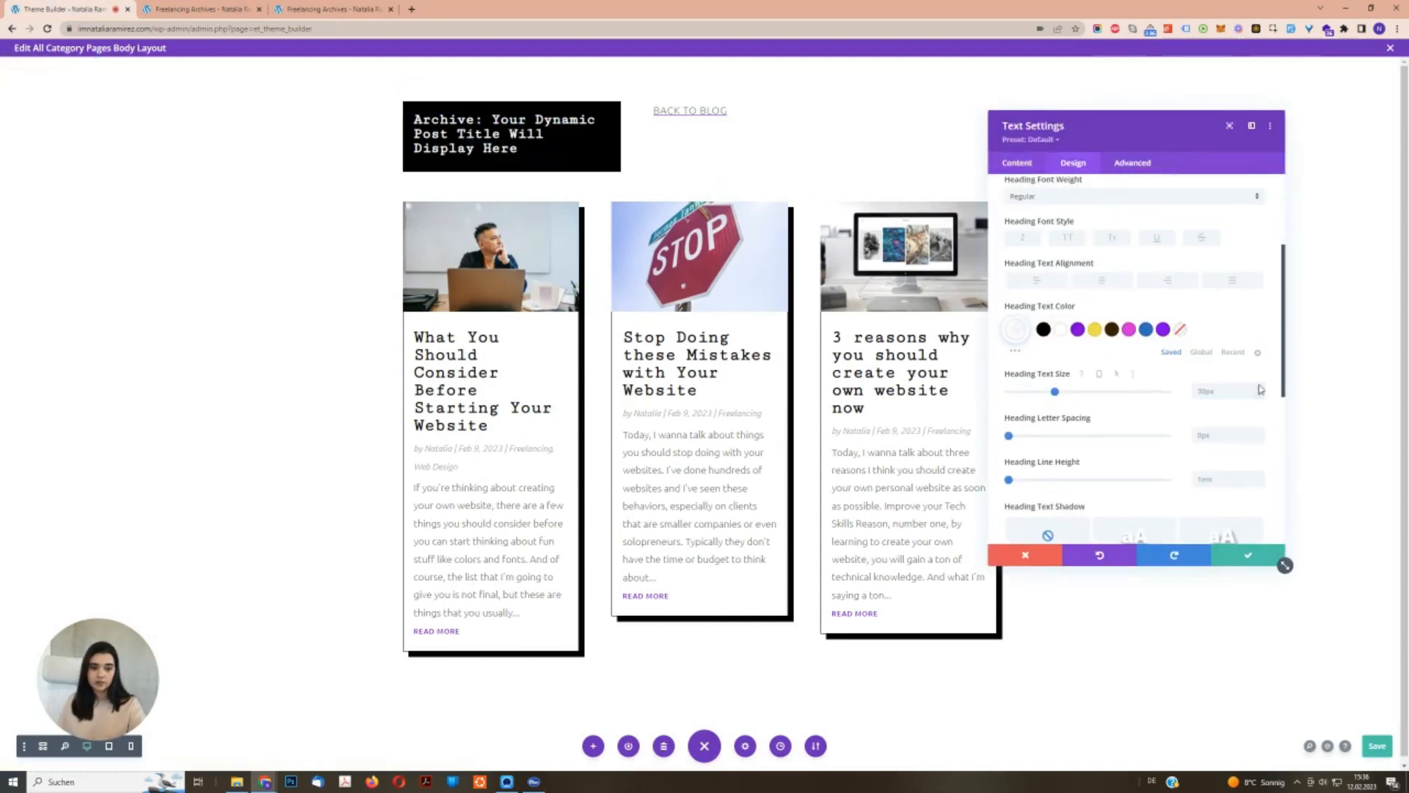
{"action": "double_click", "coordinate": [1260, 389]}
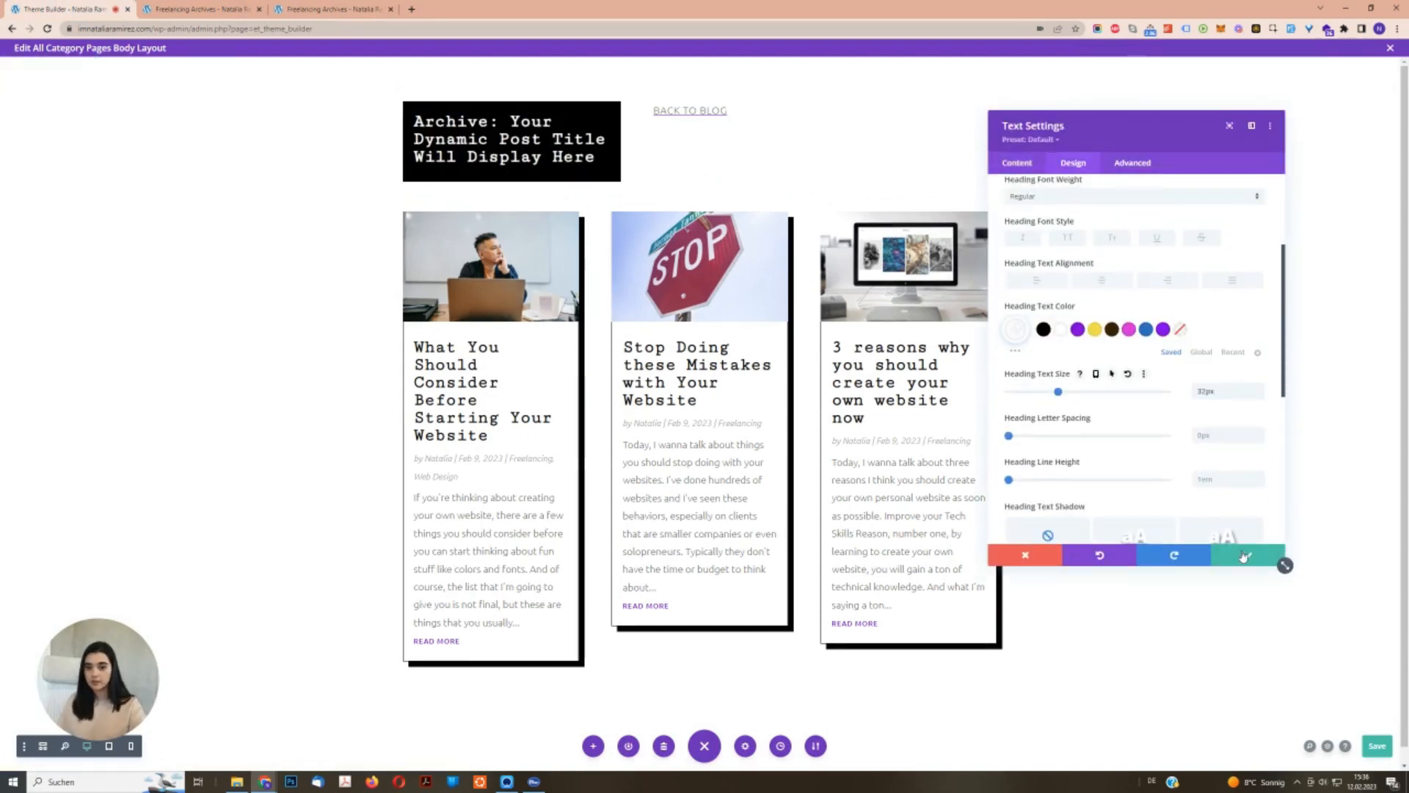
{"action": "left_click", "coordinate": [1242, 554]}
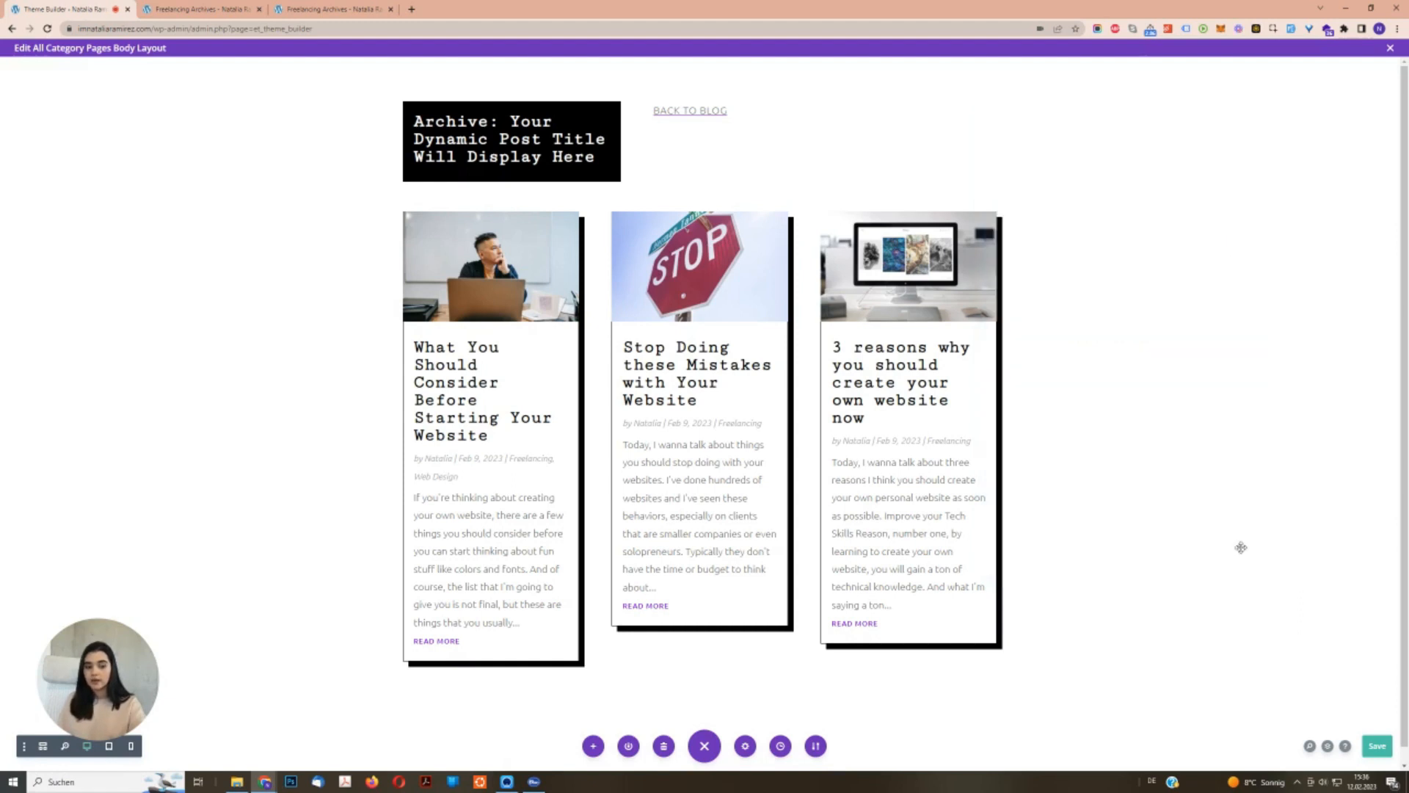
Compare the archive title width and "Back to Blog" placement on the two open Freelancing category pages.
{"action": "left_click", "coordinate": [209, 6]}
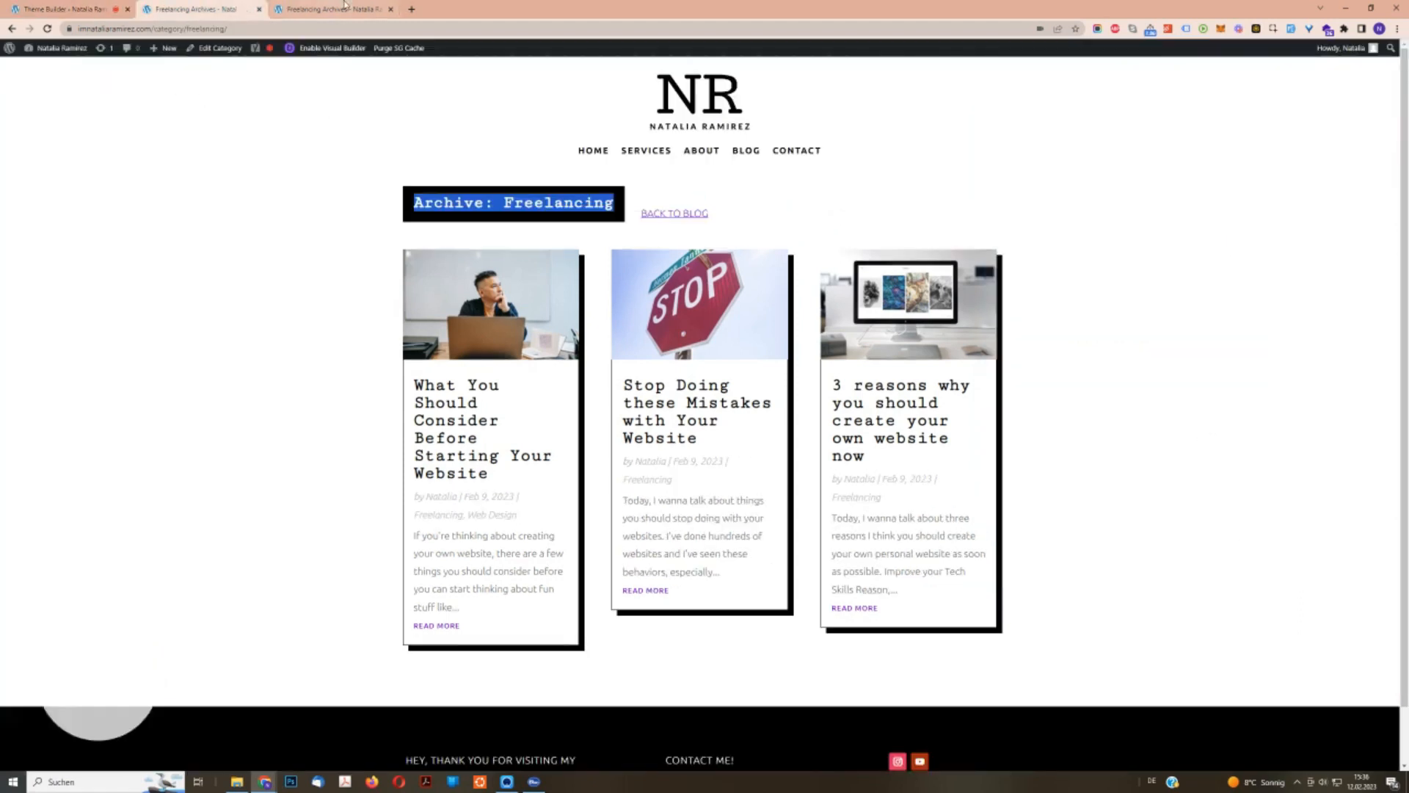
{"action": "left_click", "coordinate": [341, 6]}
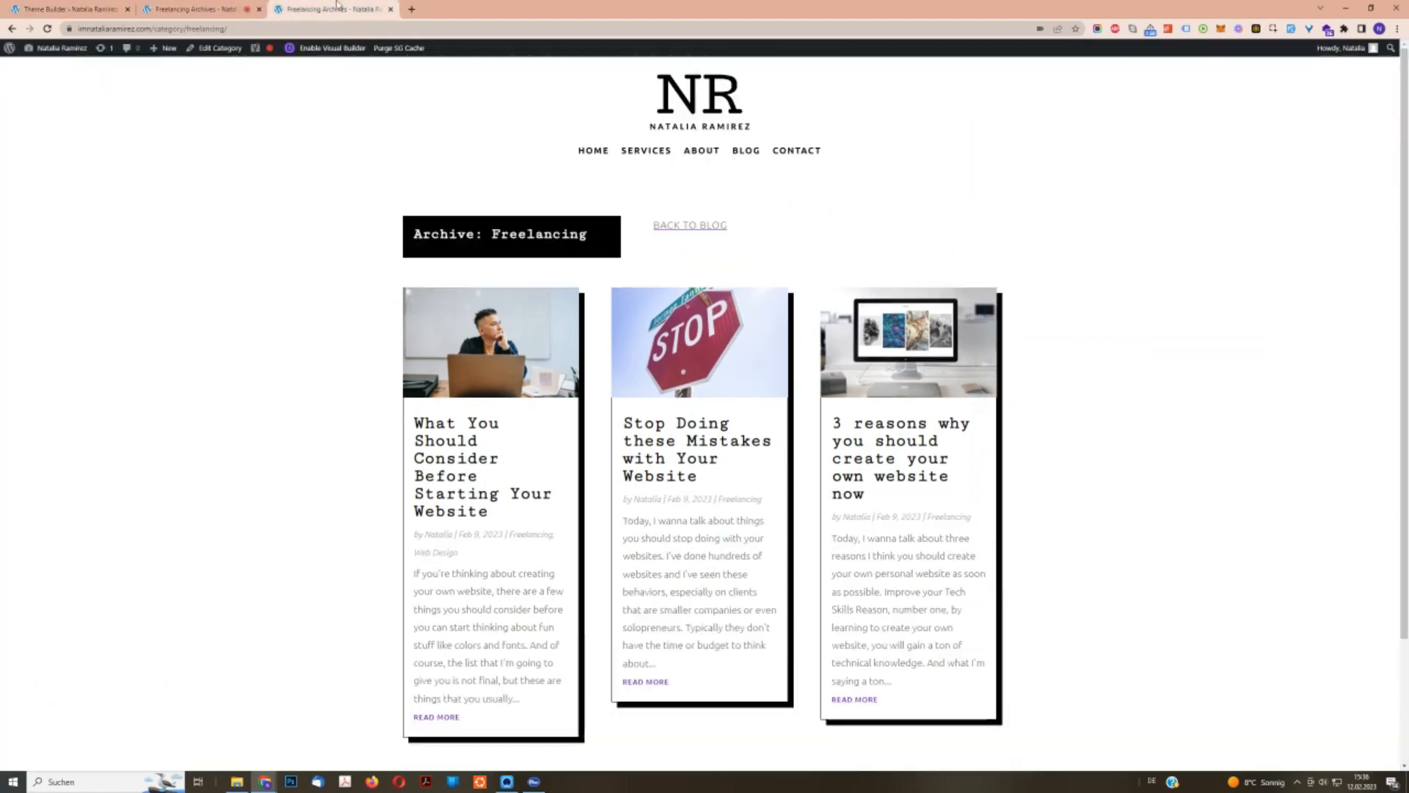
{"action": "left_click", "coordinate": [209, 6]}
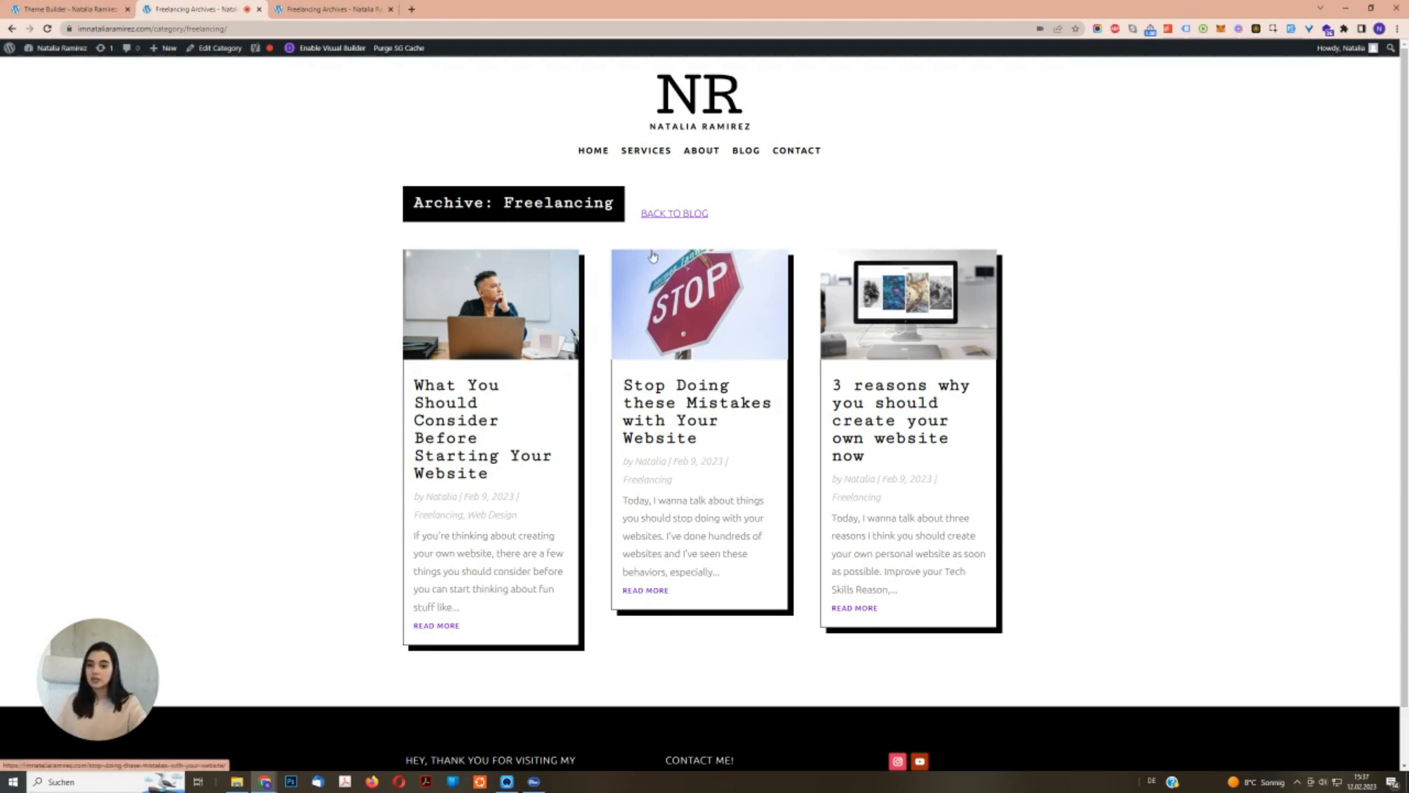
Return to the body layout editor and change the title row to a single full-width column.
{"action": "left_click", "coordinate": [88, 9]}
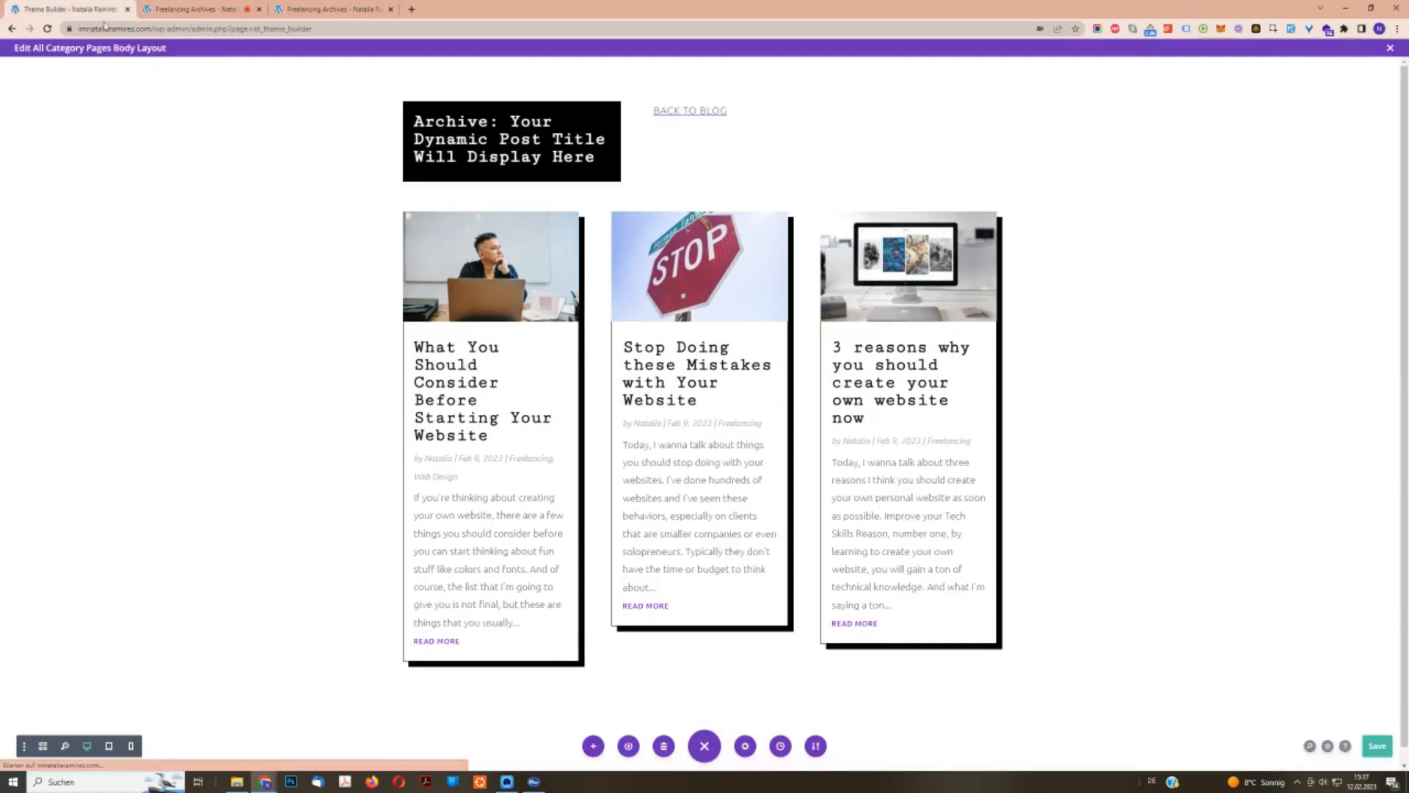
{"action": "left_click", "coordinate": [462, 97]}
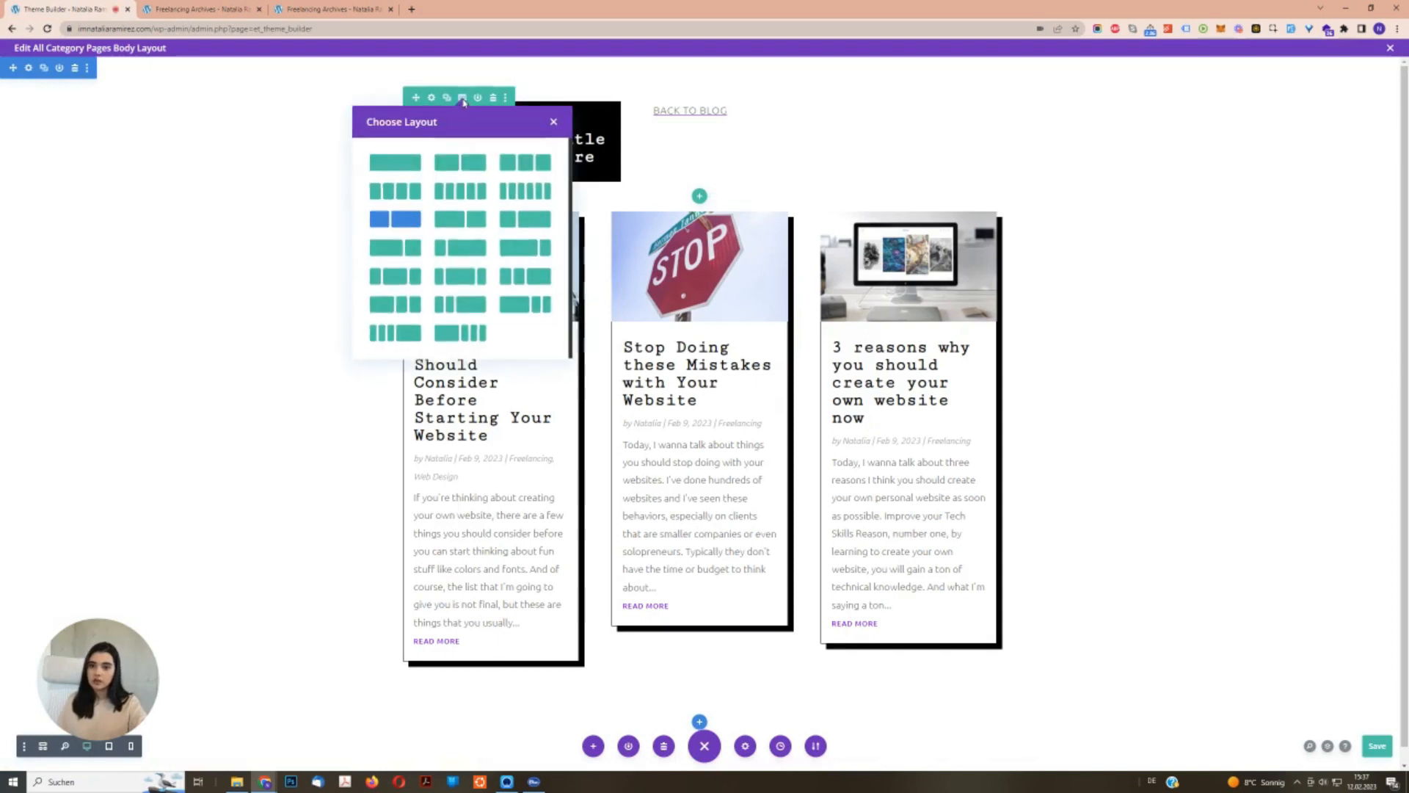
{"action": "left_click", "coordinate": [415, 164]}
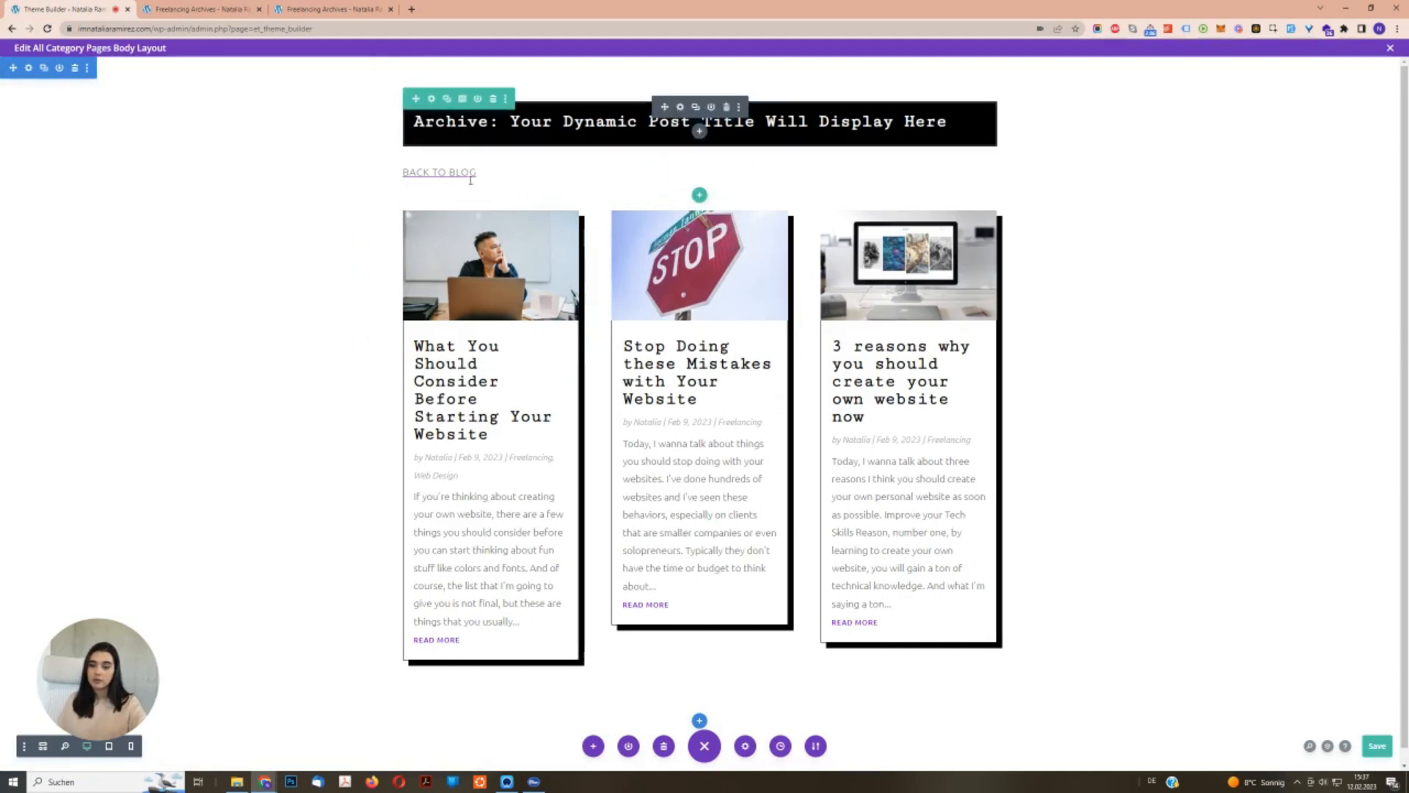
Add the custom CSS "display: flex;" to the main element of the title row's column and save the layout.
{"action": "left_click", "coordinate": [431, 100]}
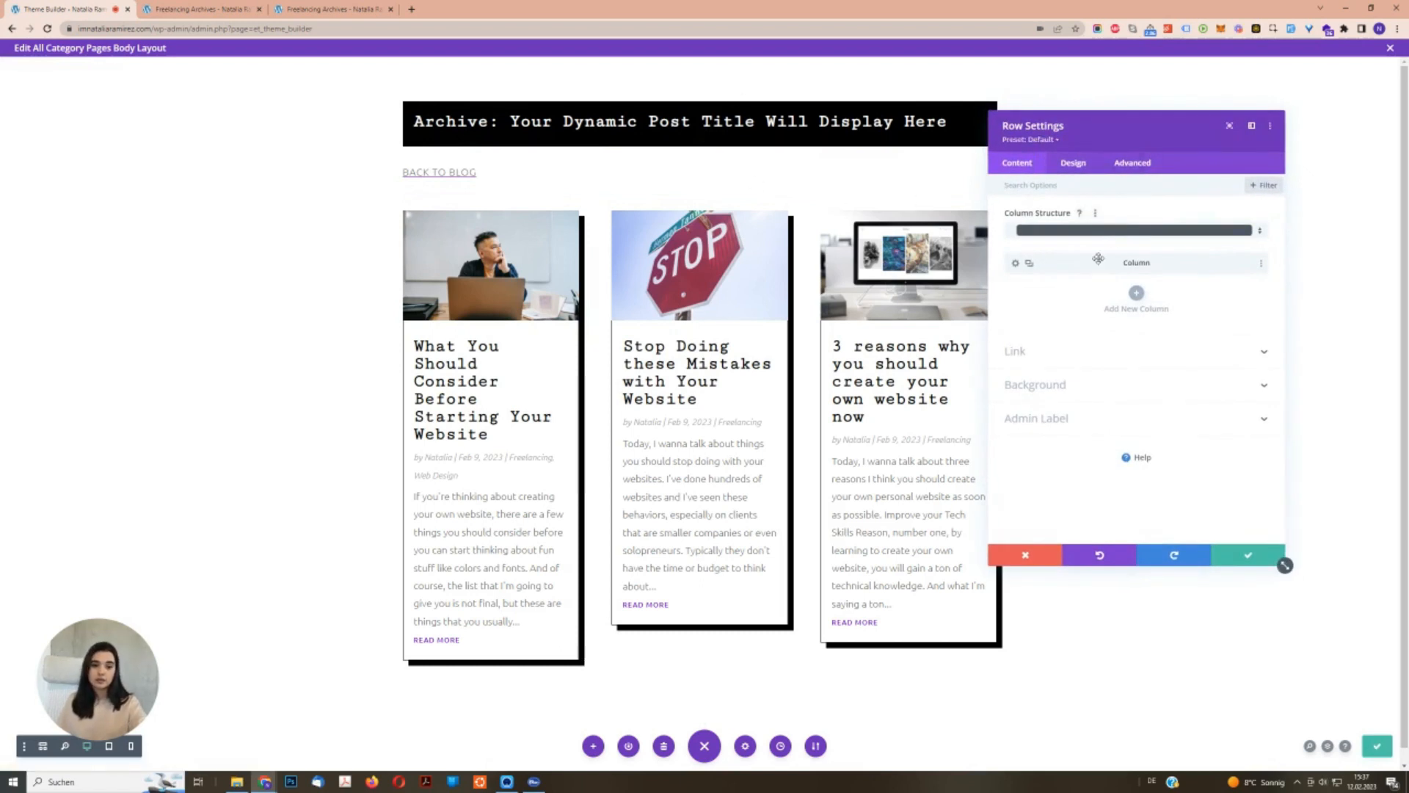
{"action": "left_click", "coordinate": [1016, 262]}
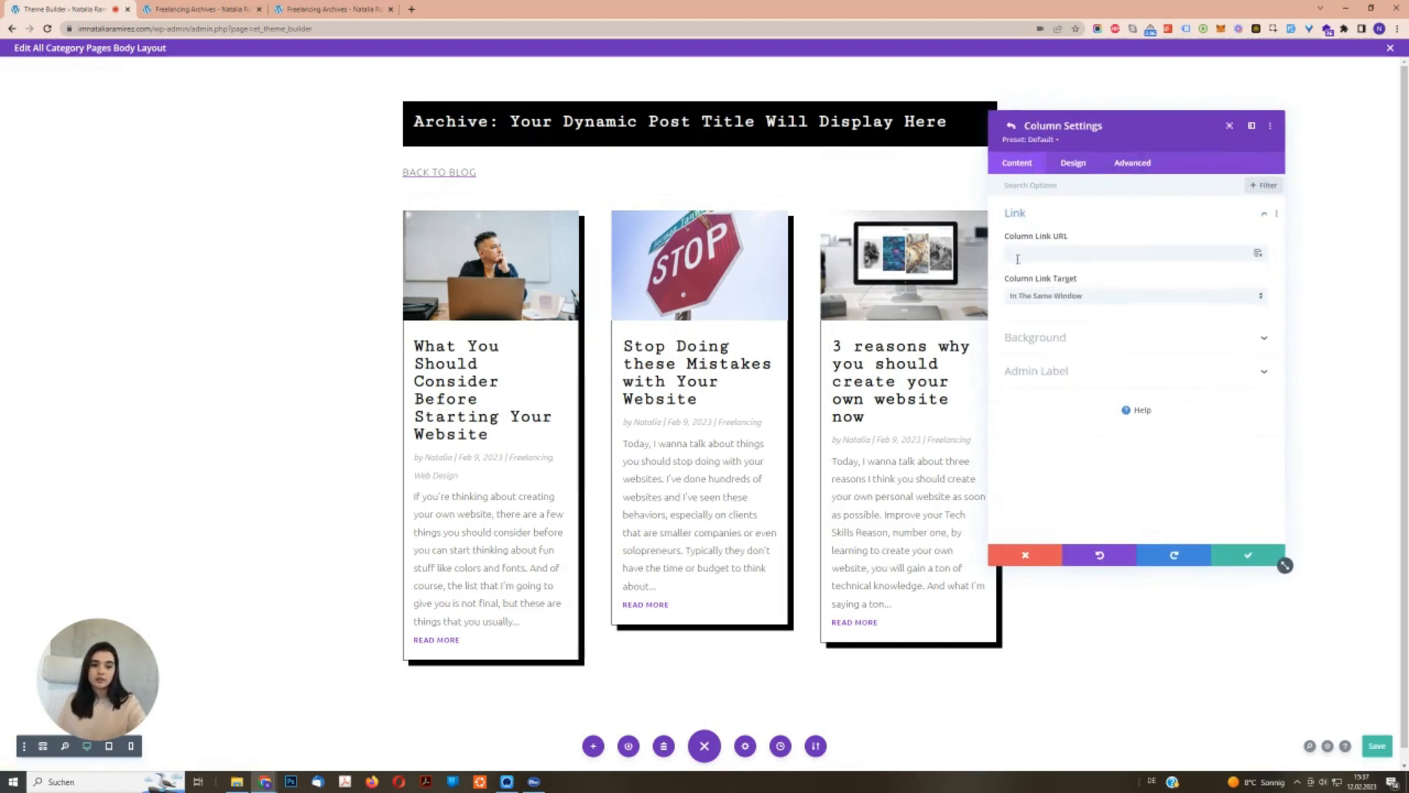
{"action": "left_click", "coordinate": [1131, 163]}
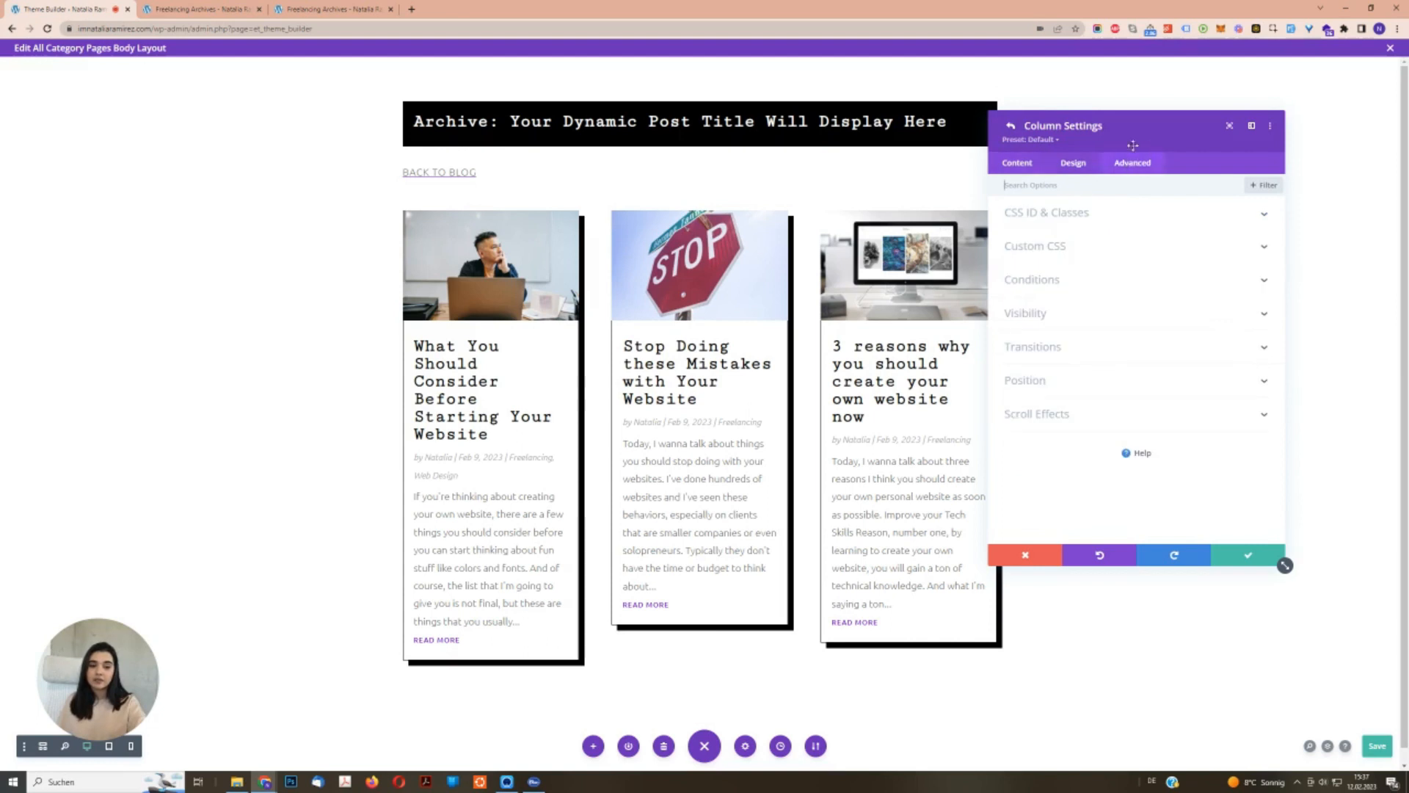
{"action": "left_click", "coordinate": [1068, 252]}
{"action": "left_click", "coordinate": [1090, 360]}
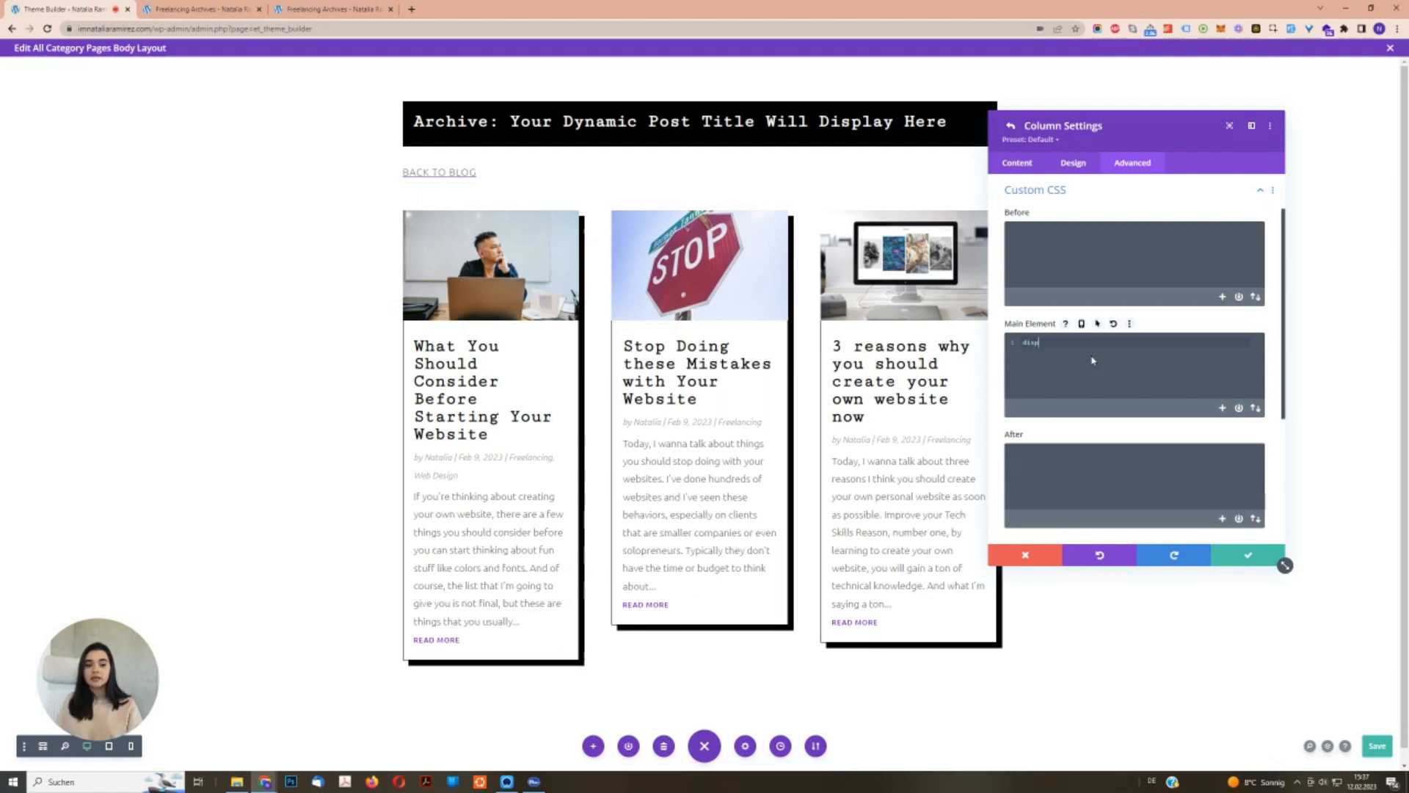
{"action": "type", "text": "display: flex;"}
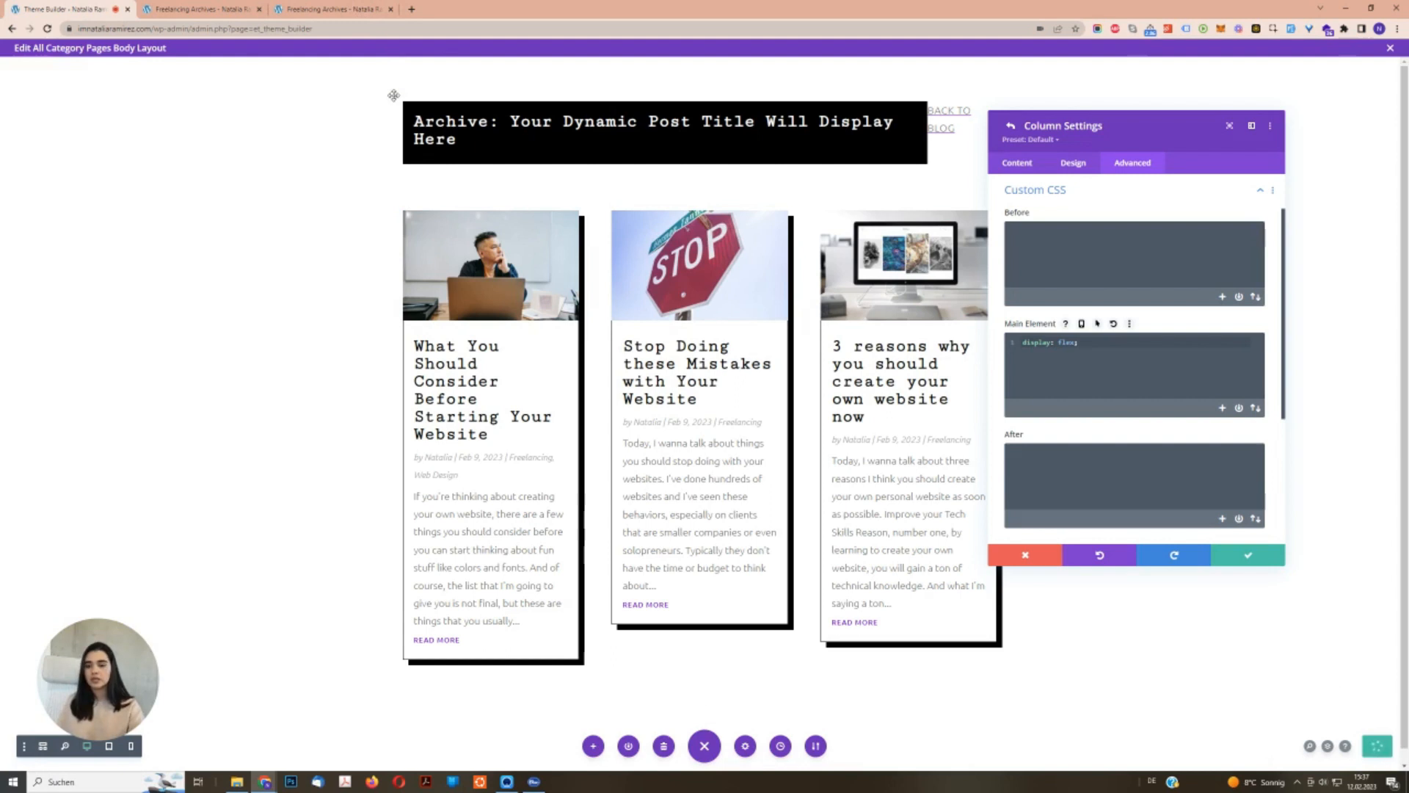
Reload the live Freelancing page, compare the spacing between title and "Back to Blog" with the reference page, and return to the column's CSS.
{"action": "left_click", "coordinate": [350, 9]}
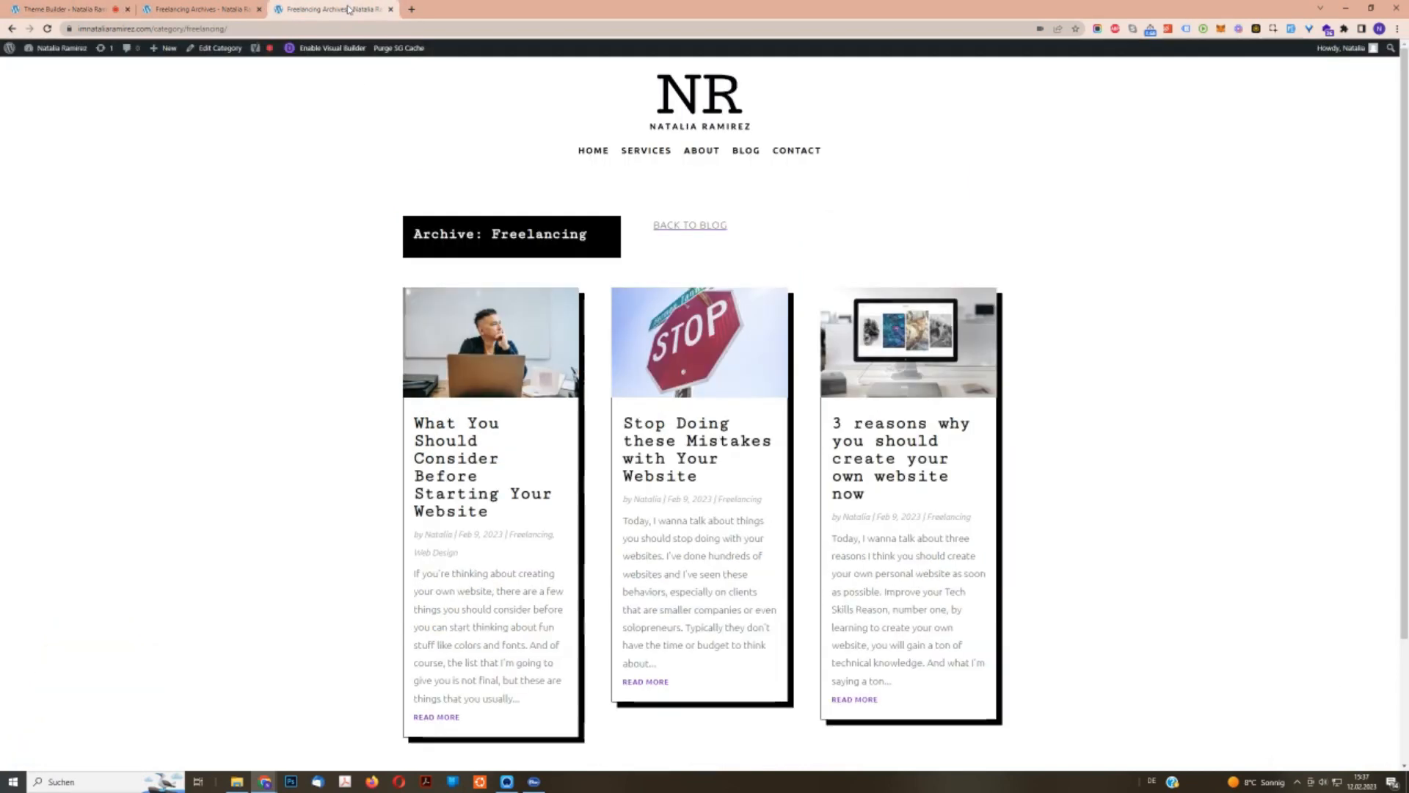
{"action": "left_click", "coordinate": [47, 29]}
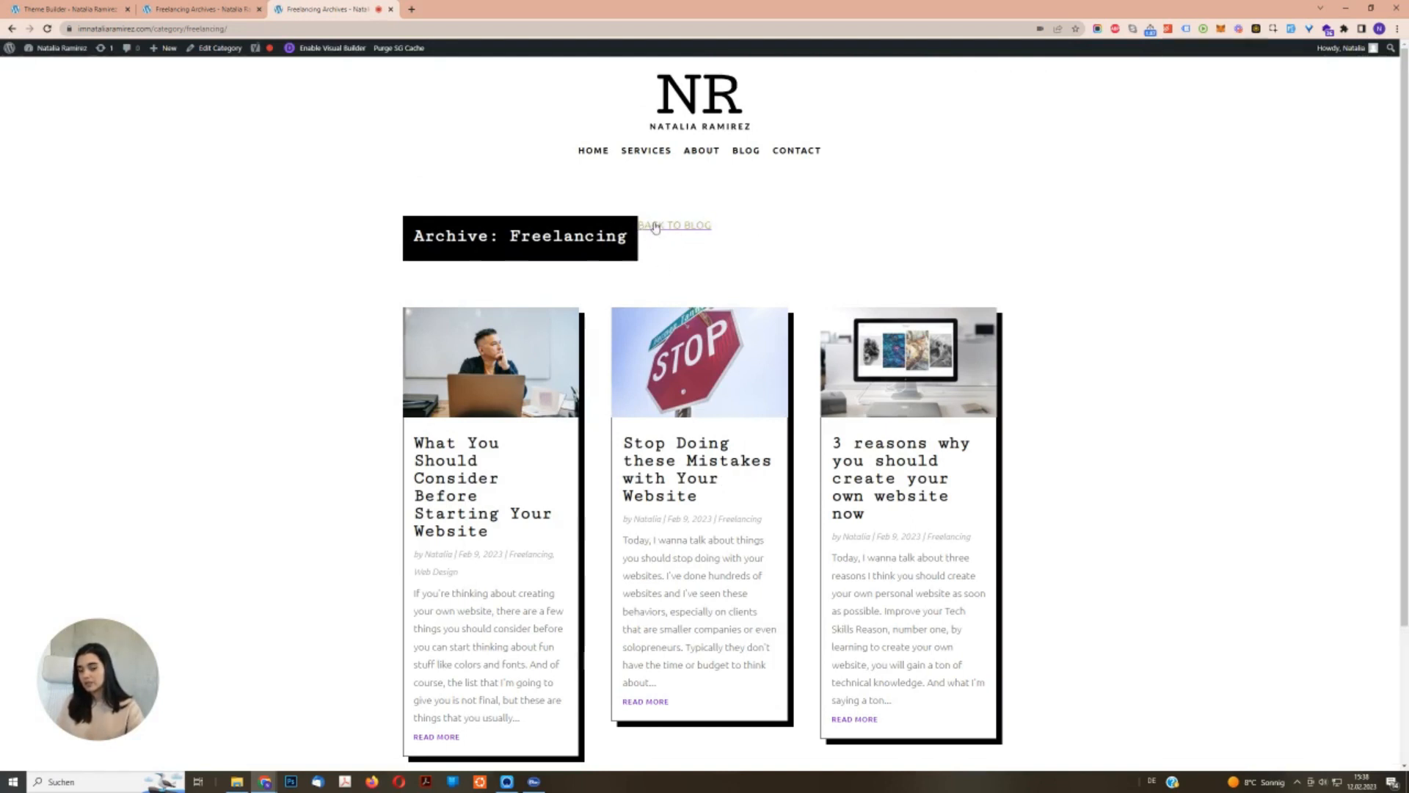
{"action": "left_click", "coordinate": [226, 8]}
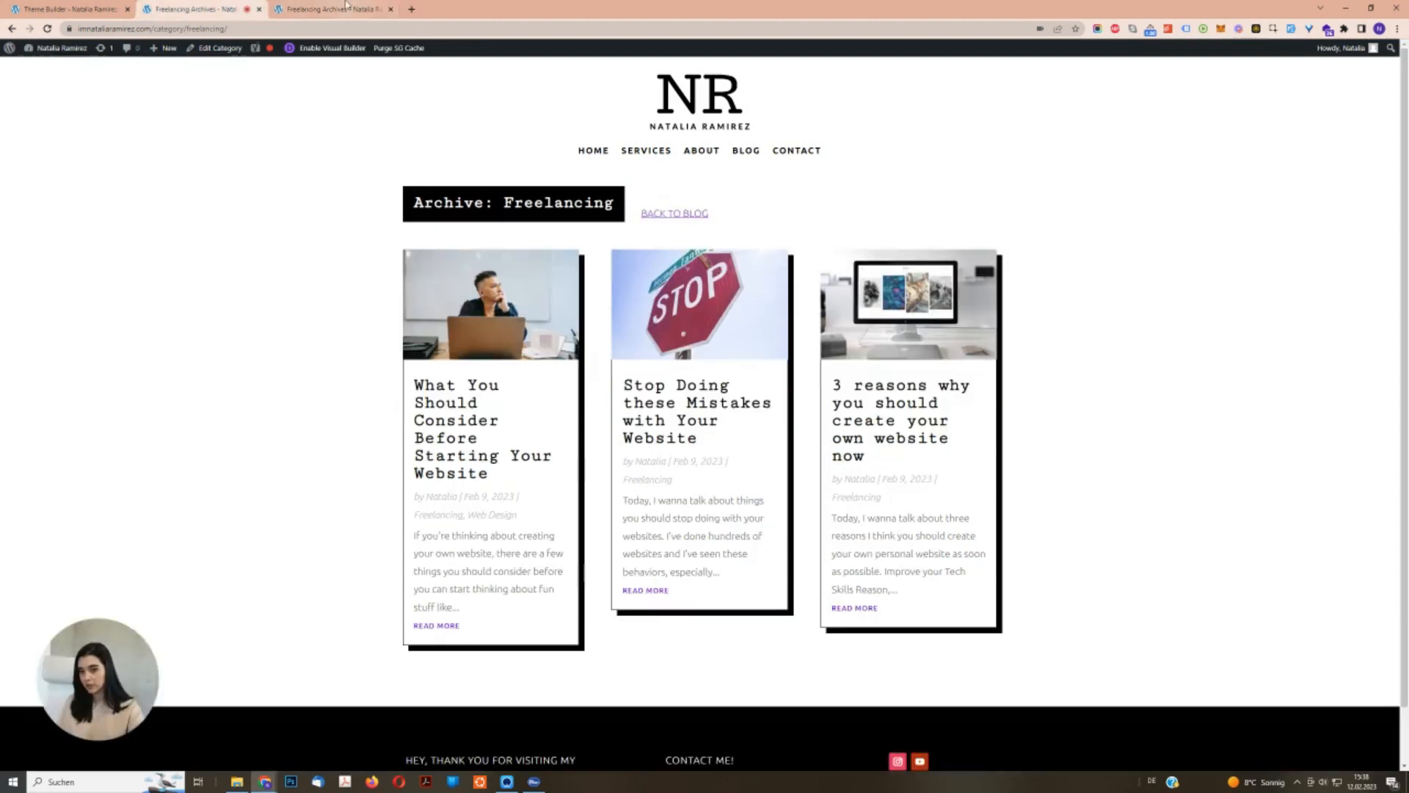
{"action": "key", "text": "ctrl+Page_Up"}
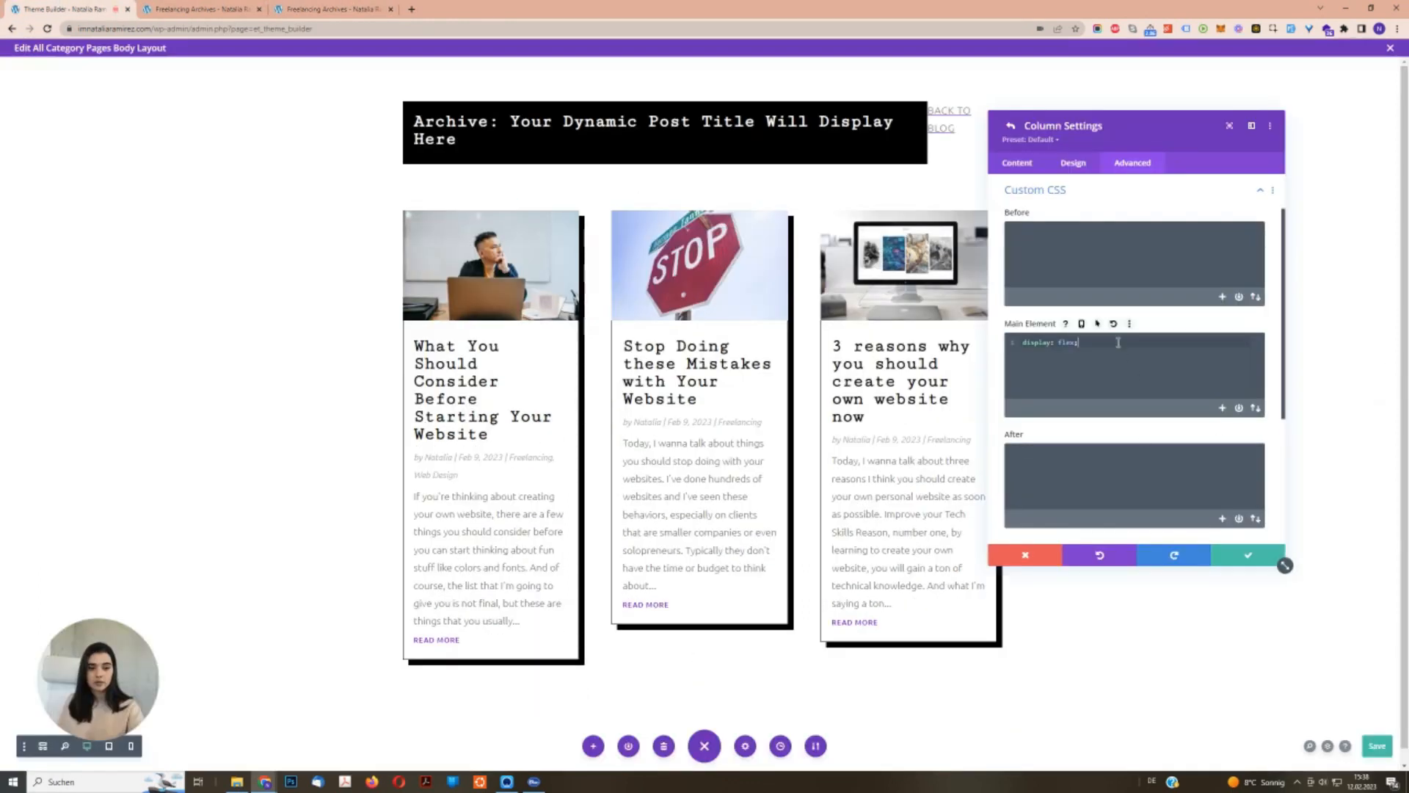
Add "gap: 20px;" and "align-items: flex-end;" to the title column's main element CSS and accept the column and row settings.
{"action": "key", "text": "Return"}
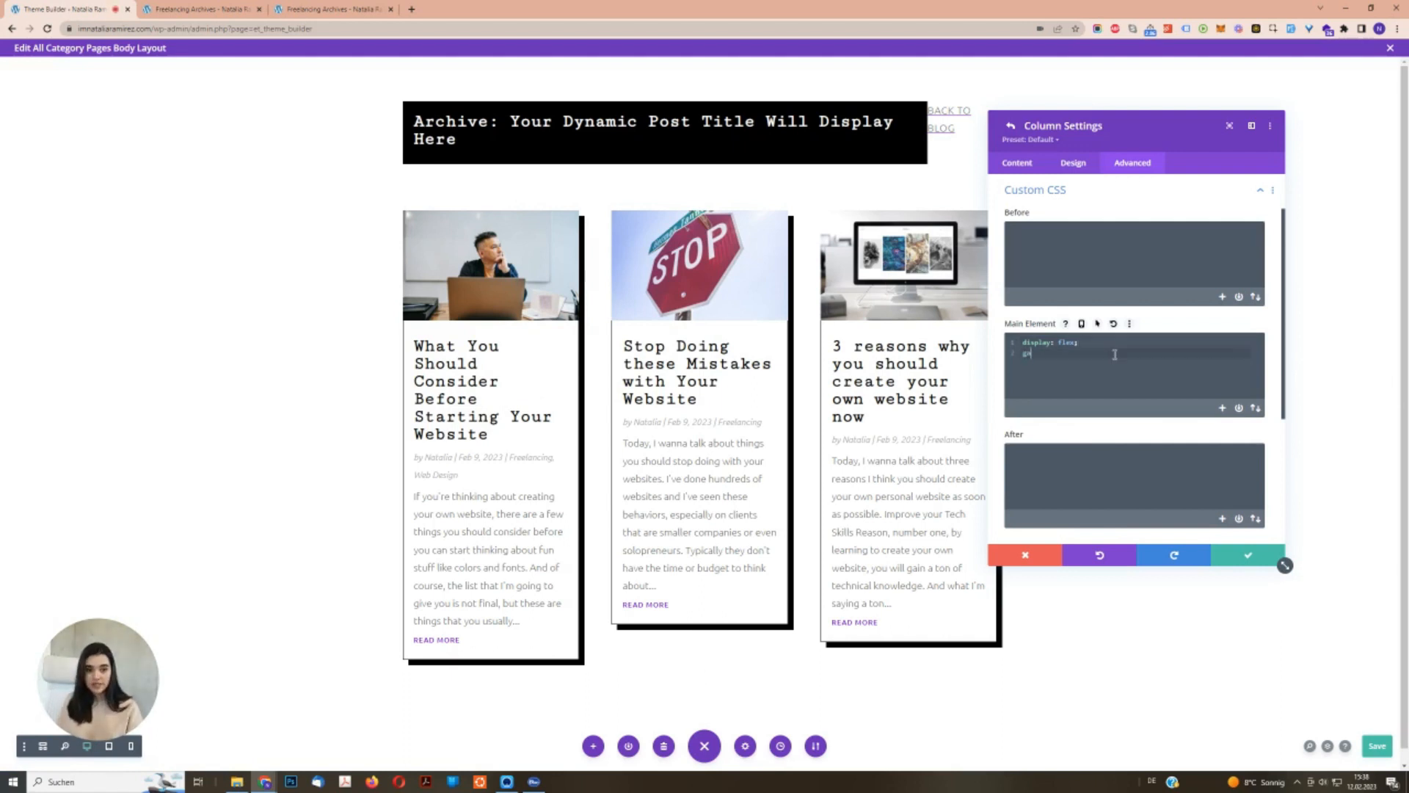
{"action": "type", "text": "gap: 10"}
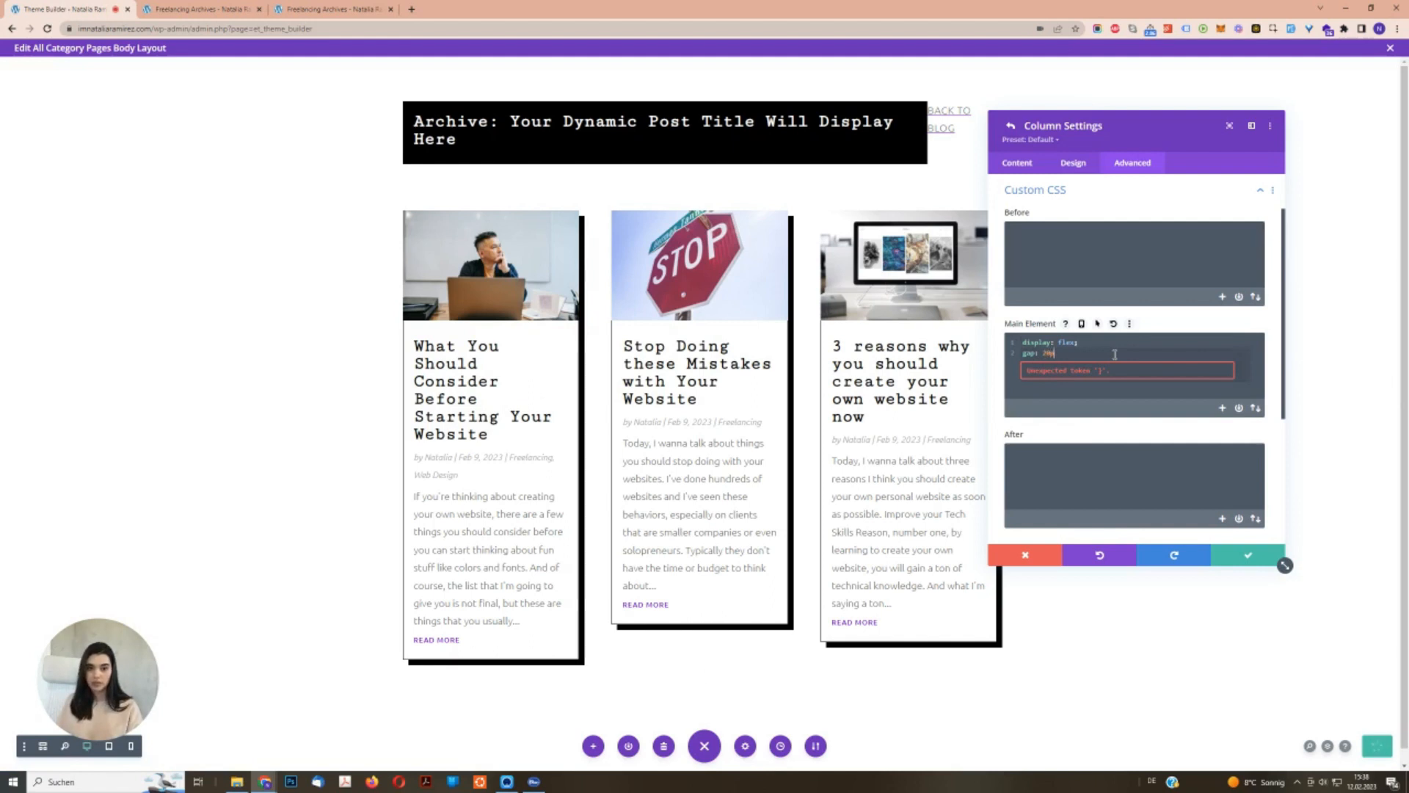
{"action": "type", "text": "px;"}
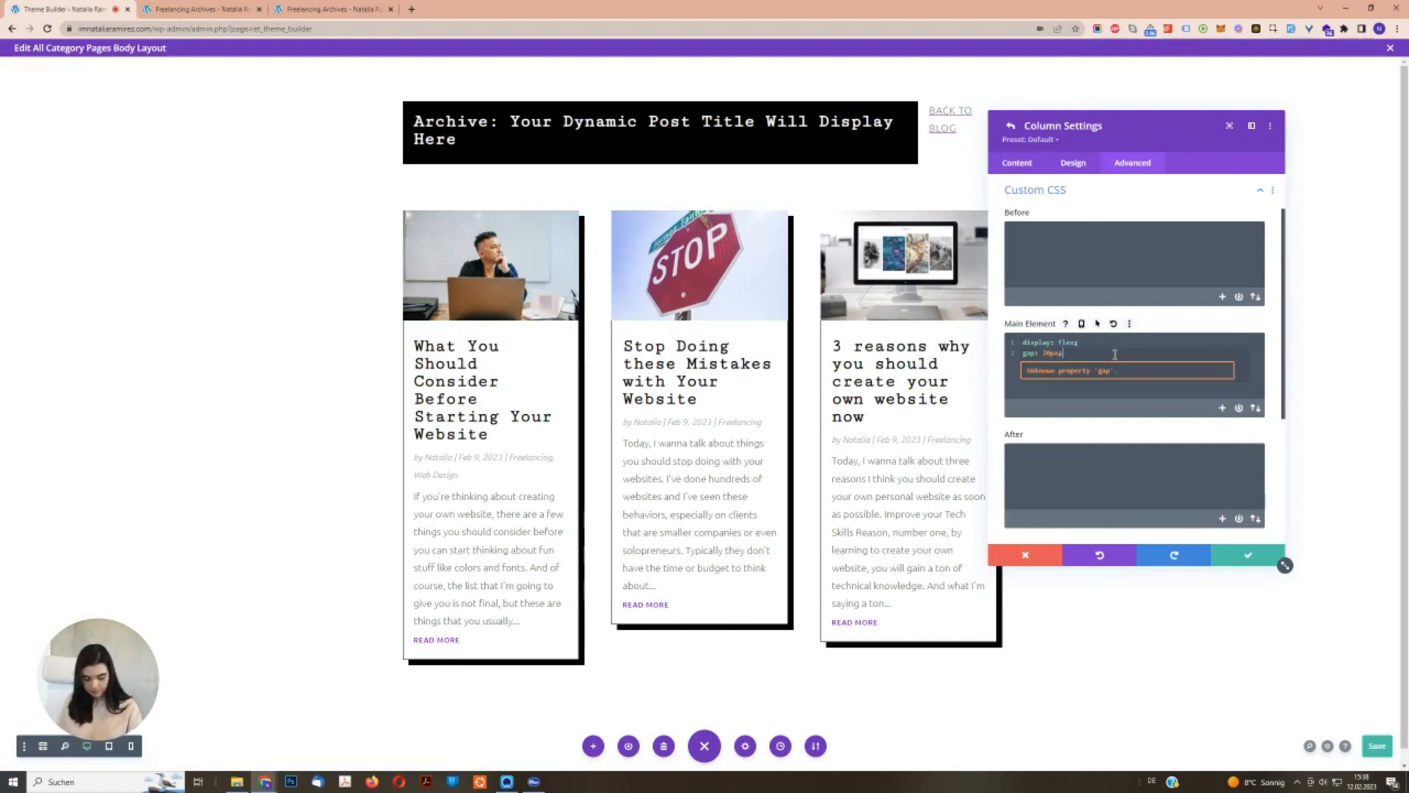
{"action": "key", "text": "Return"}
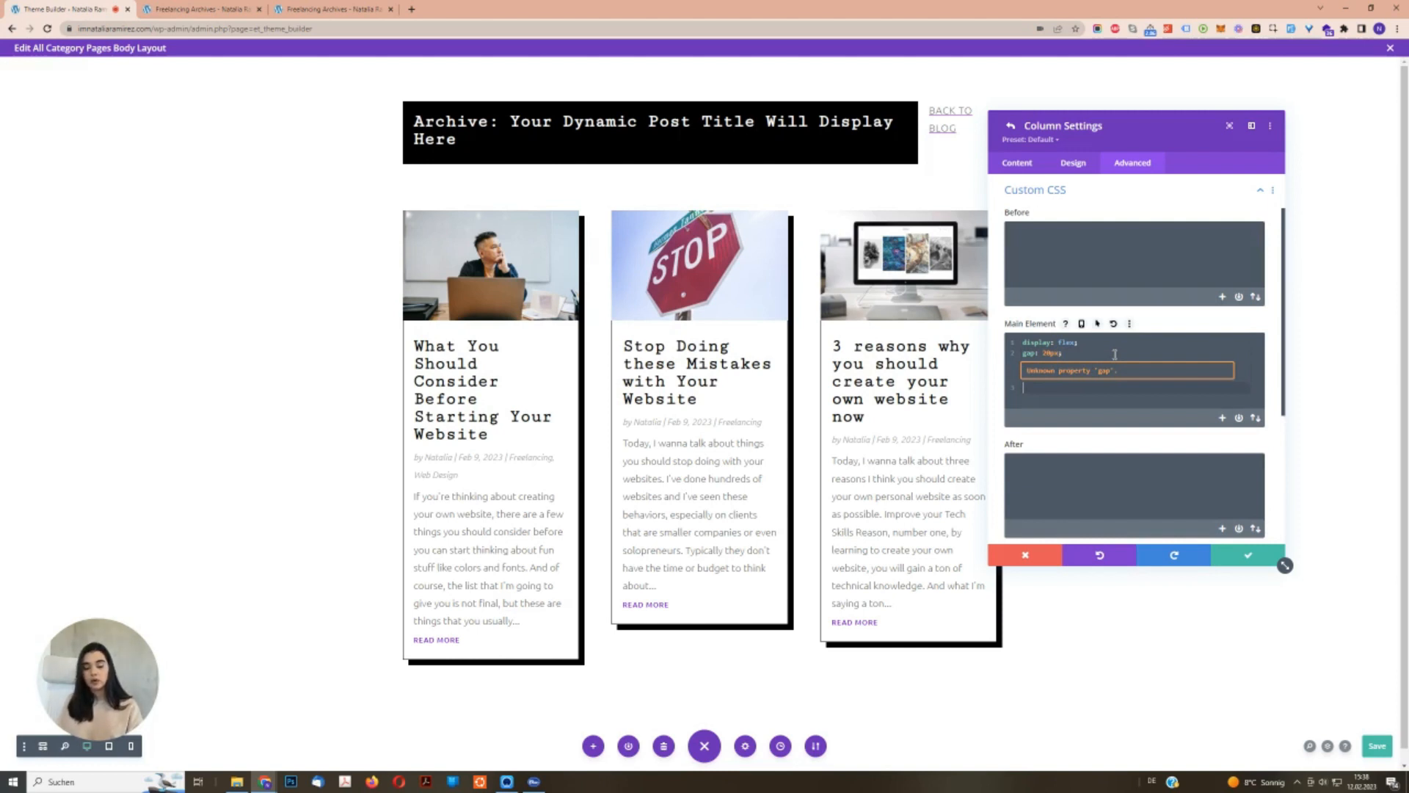
{"action": "type", "text": "align-items: flex-end;"}
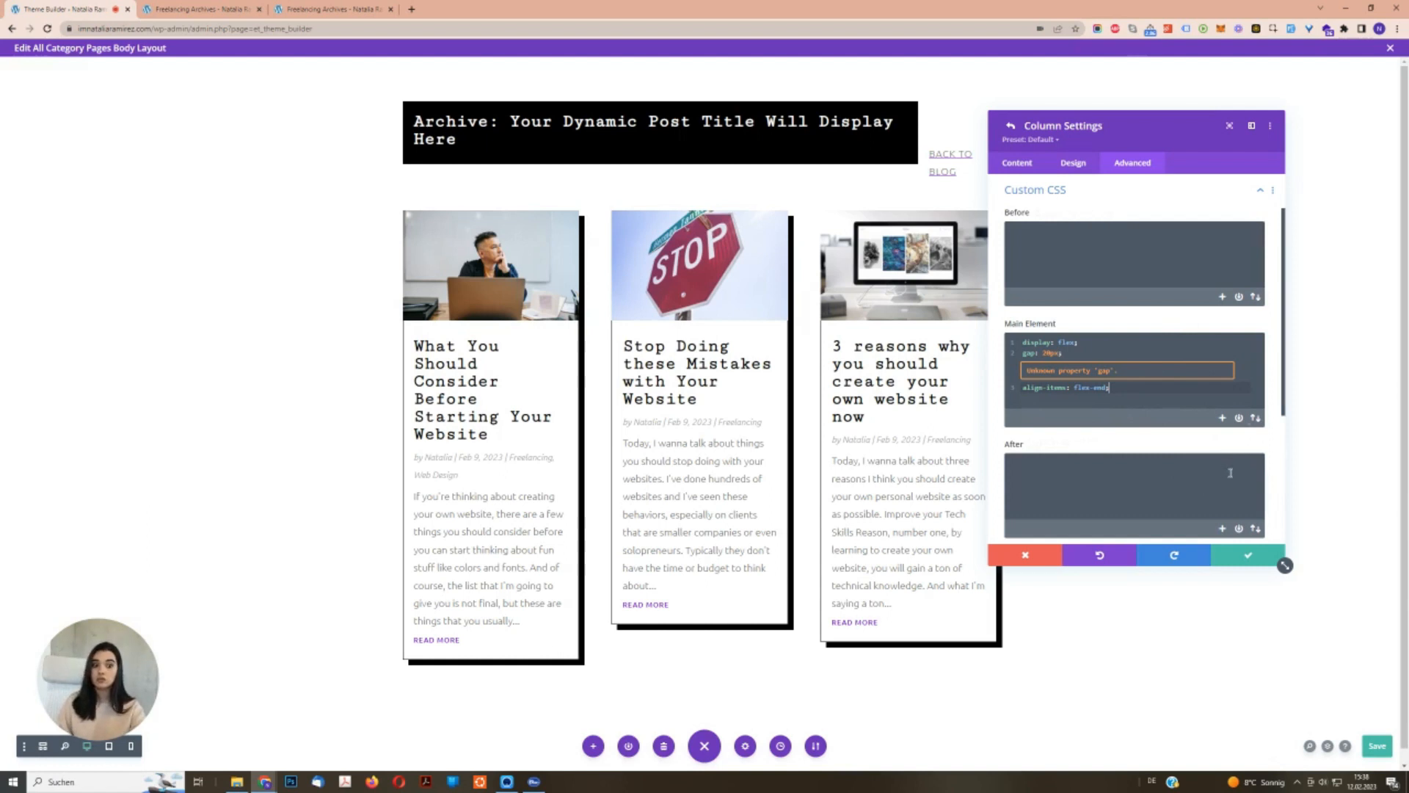
{"action": "left_click", "coordinate": [1247, 558]}
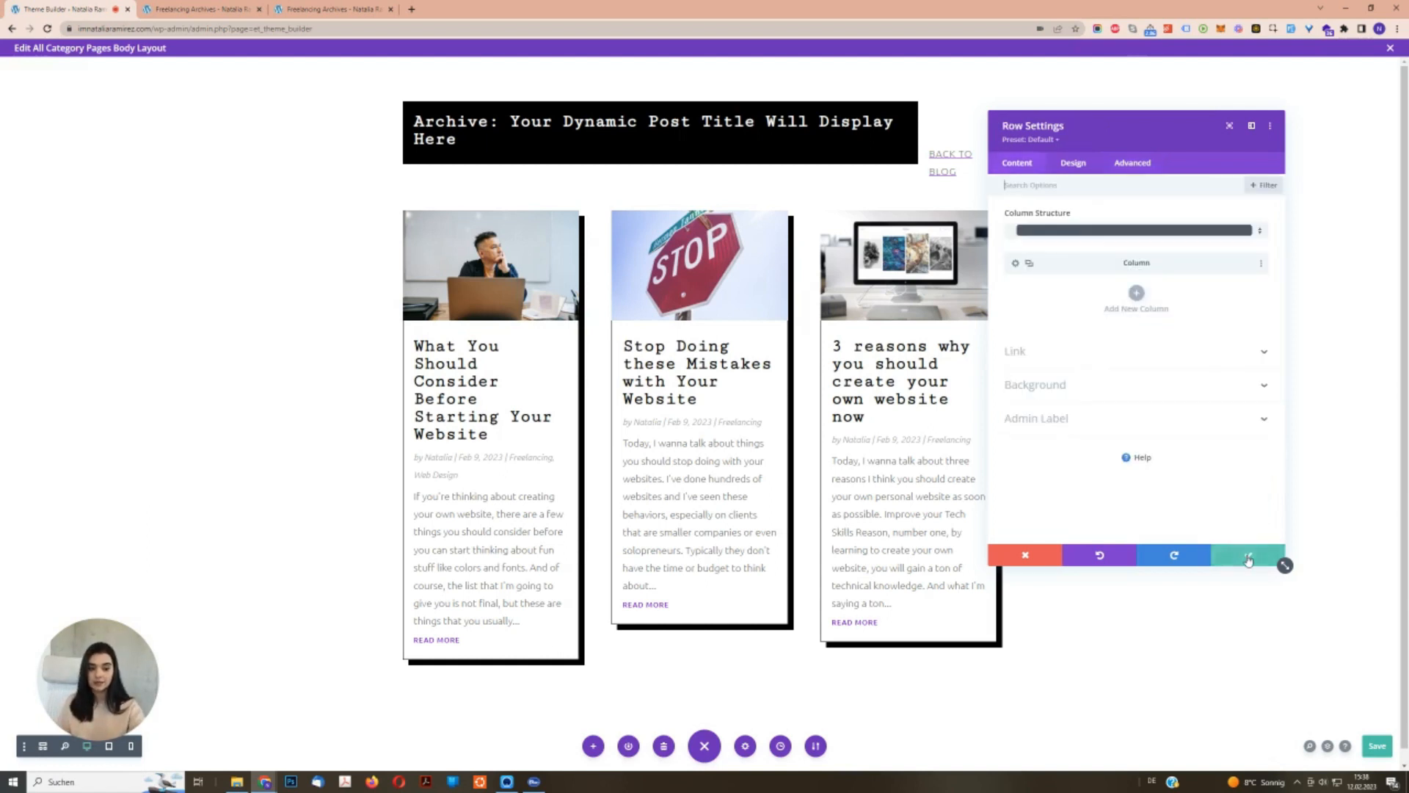
{"action": "left_click", "coordinate": [1260, 560]}
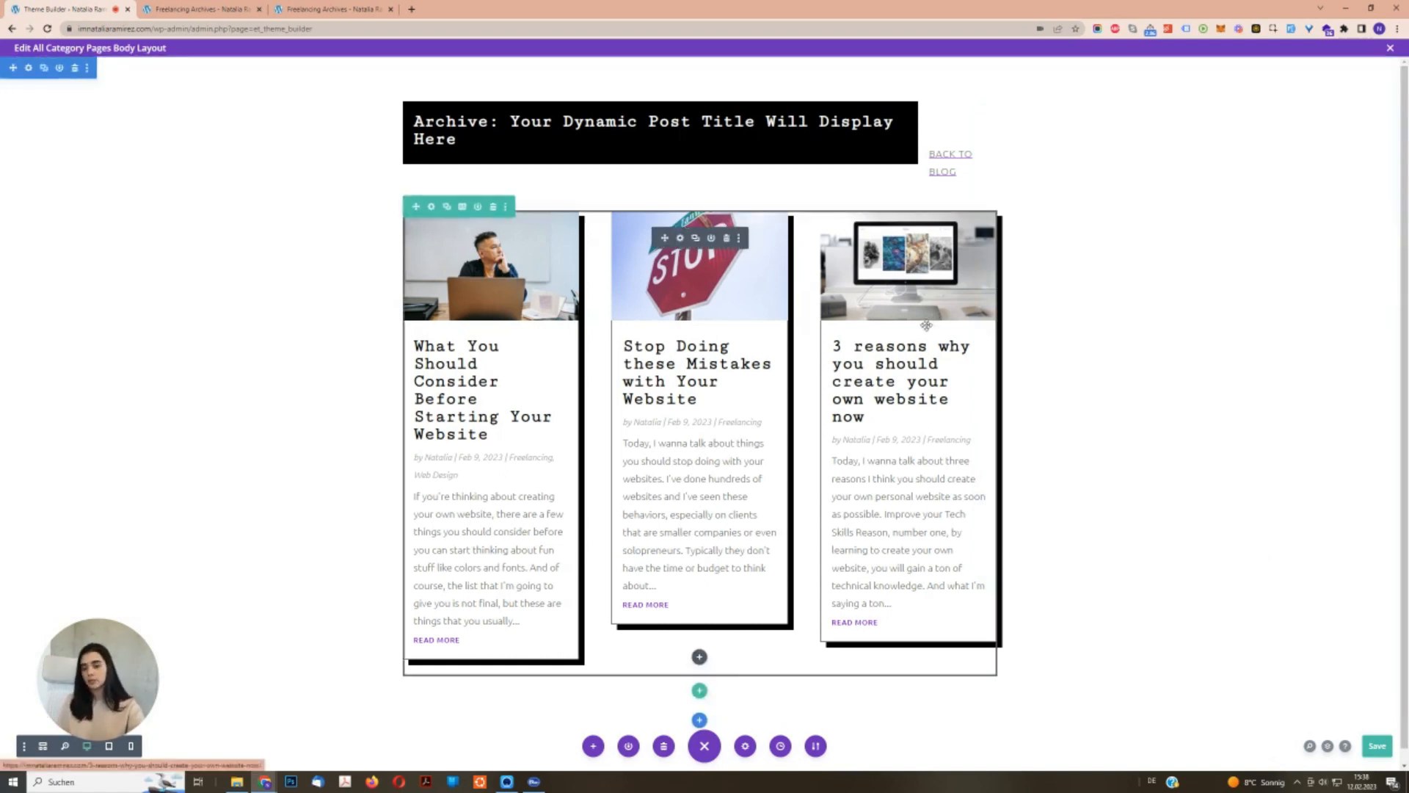
Inspect the archive title's text module on the live Freelancing page and compare its spacing with the reference page and the module's settings.
{"action": "left_click", "coordinate": [310, 5]}
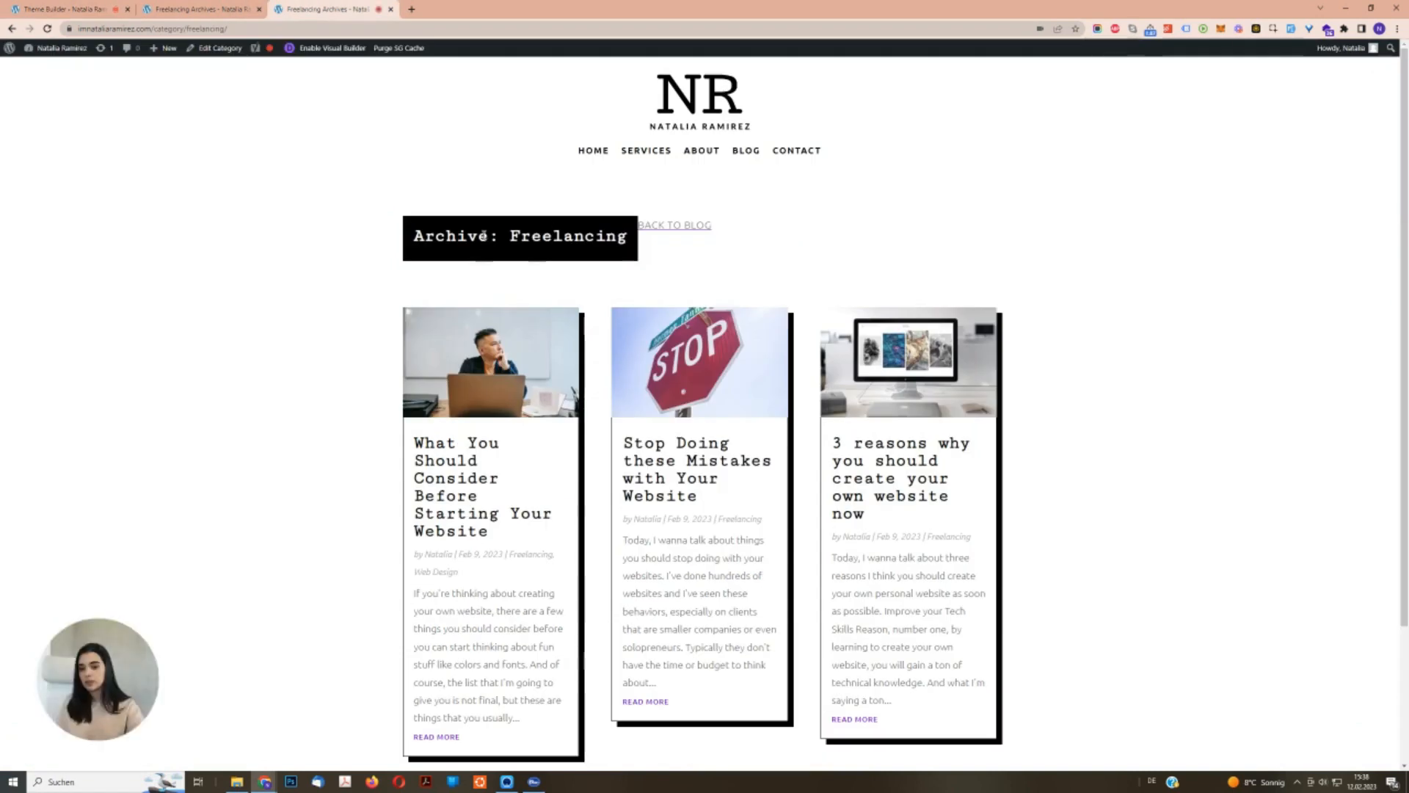
{"action": "right_click", "coordinate": [484, 237]}
{"action": "left_click", "coordinate": [526, 490]}
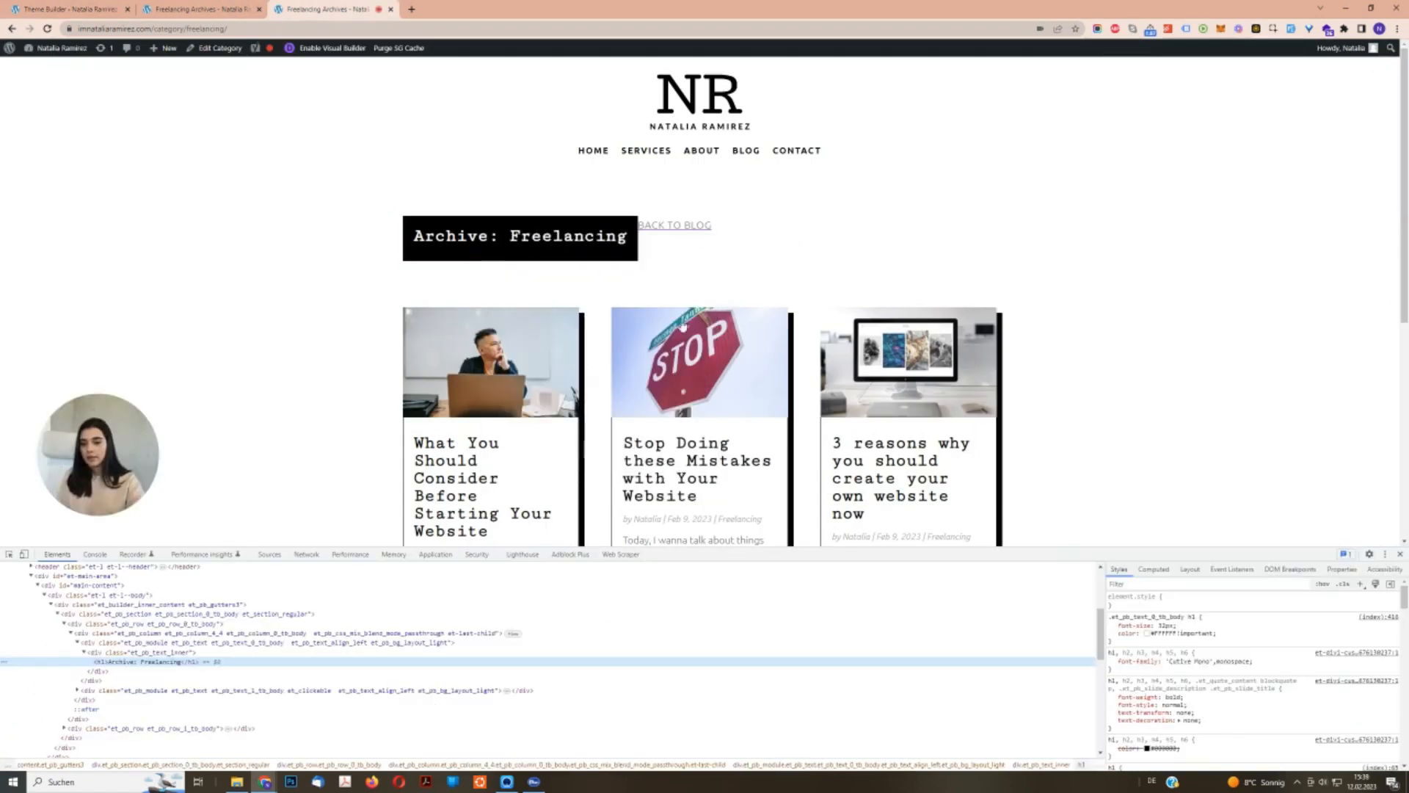
{"action": "left_click", "coordinate": [223, 643]}
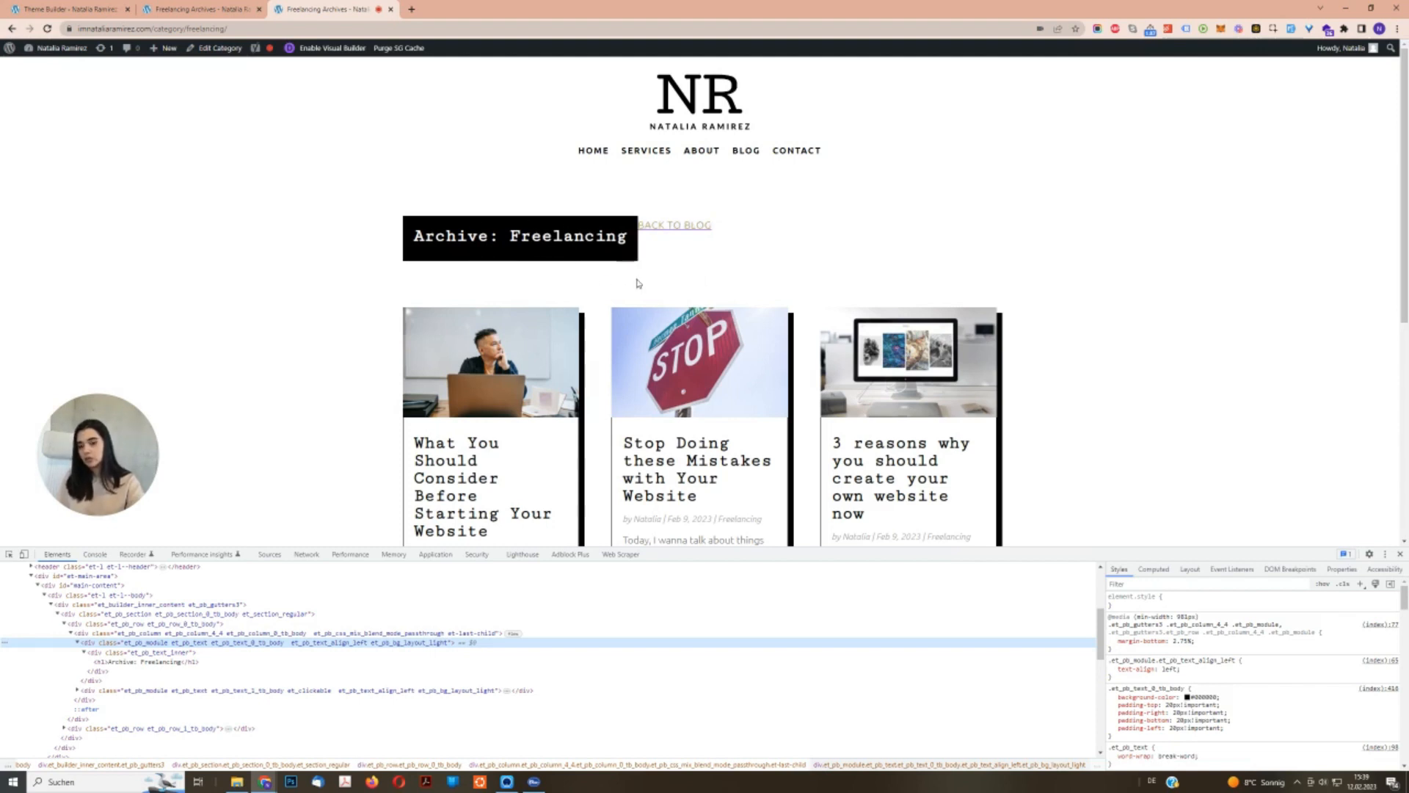
{"action": "left_click", "coordinate": [195, 9]}
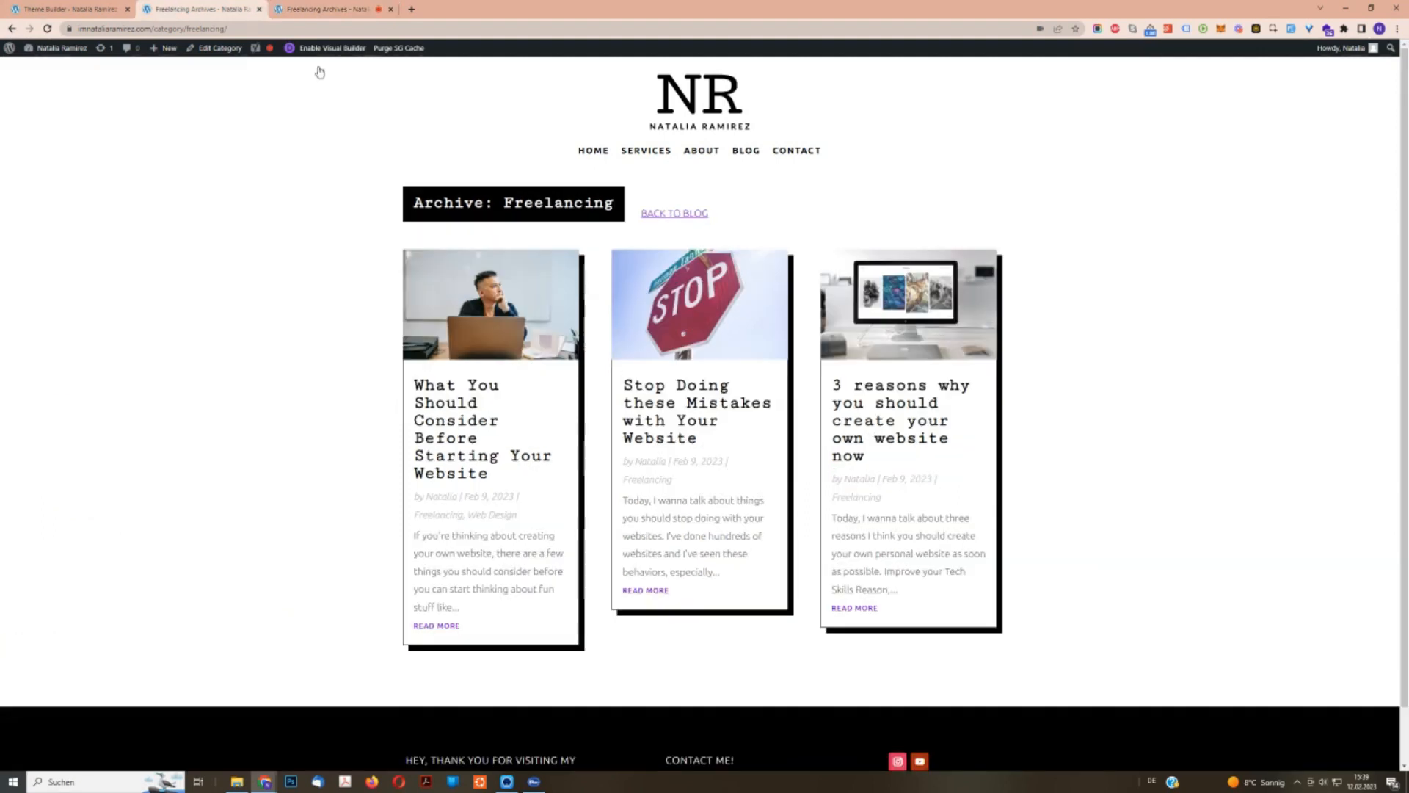
{"action": "left_click", "coordinate": [96, 8]}
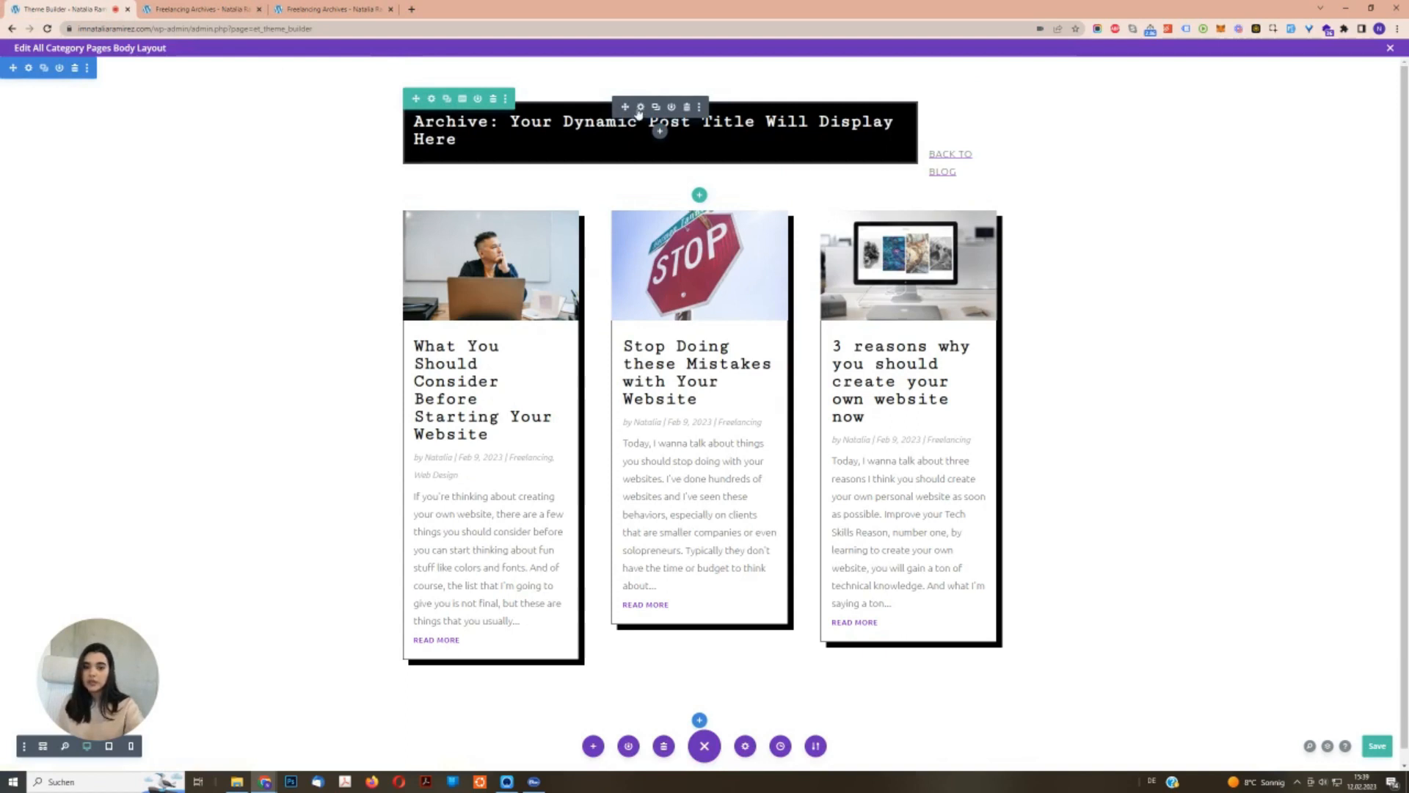
{"action": "left_click", "coordinate": [640, 108]}
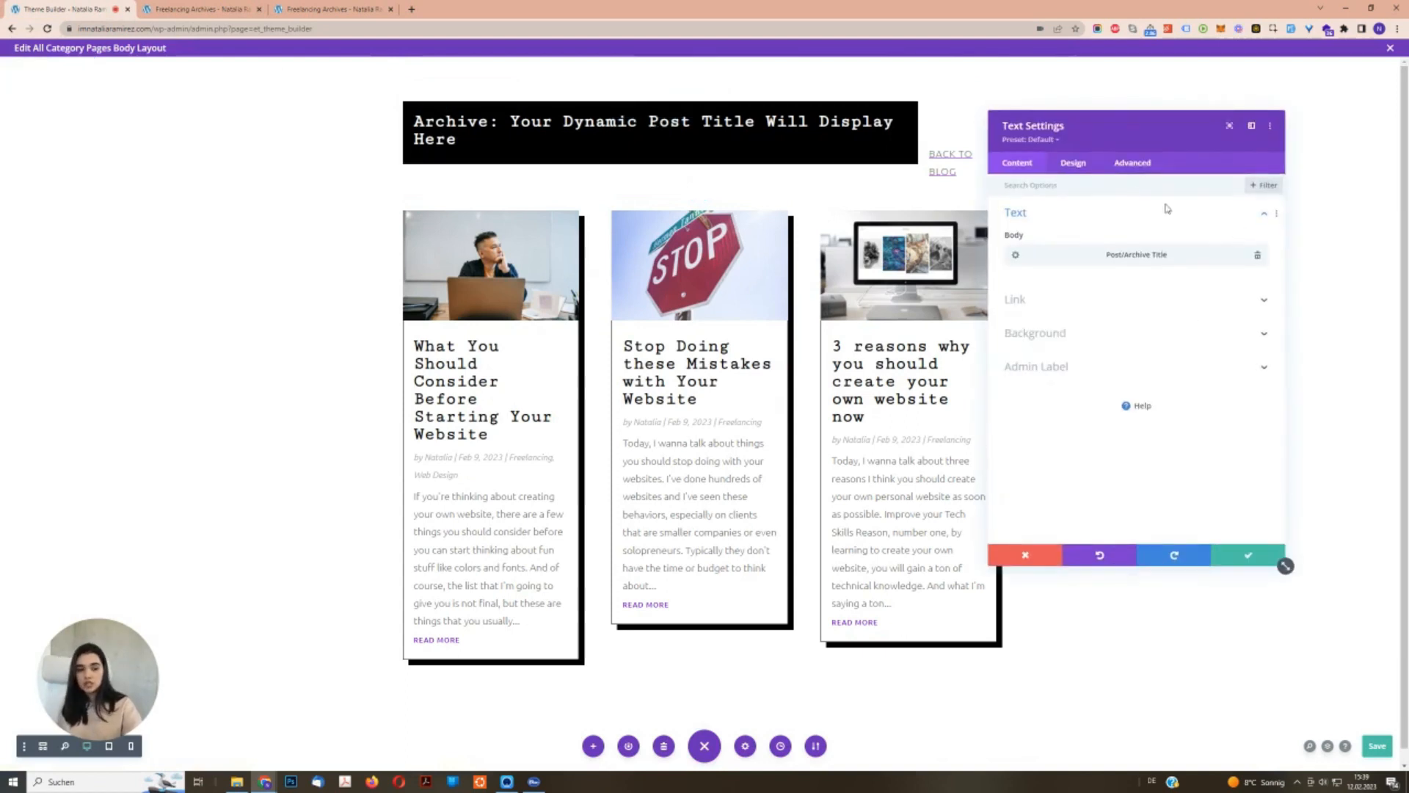
{"action": "left_click", "coordinate": [1025, 556]}
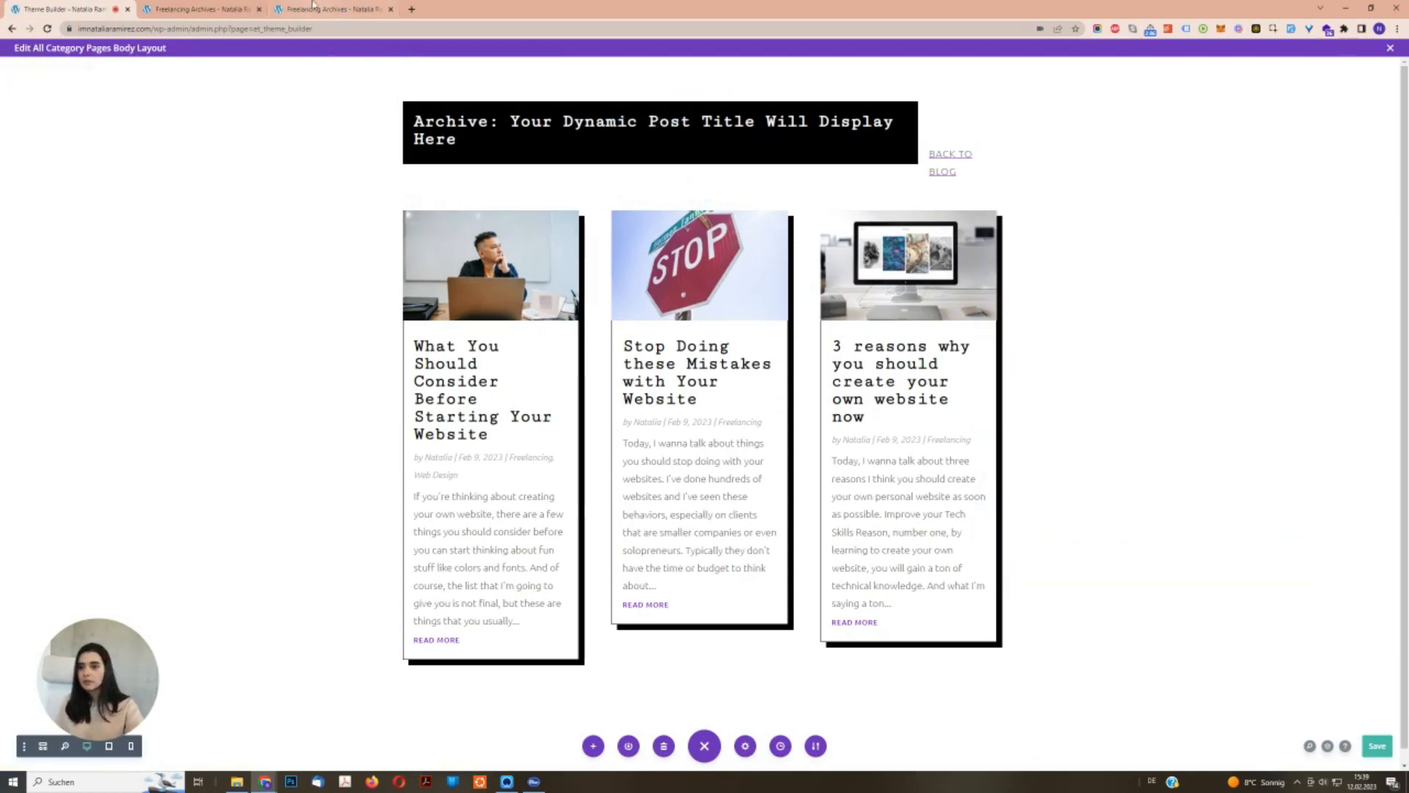
{"action": "left_click", "coordinate": [313, 8]}
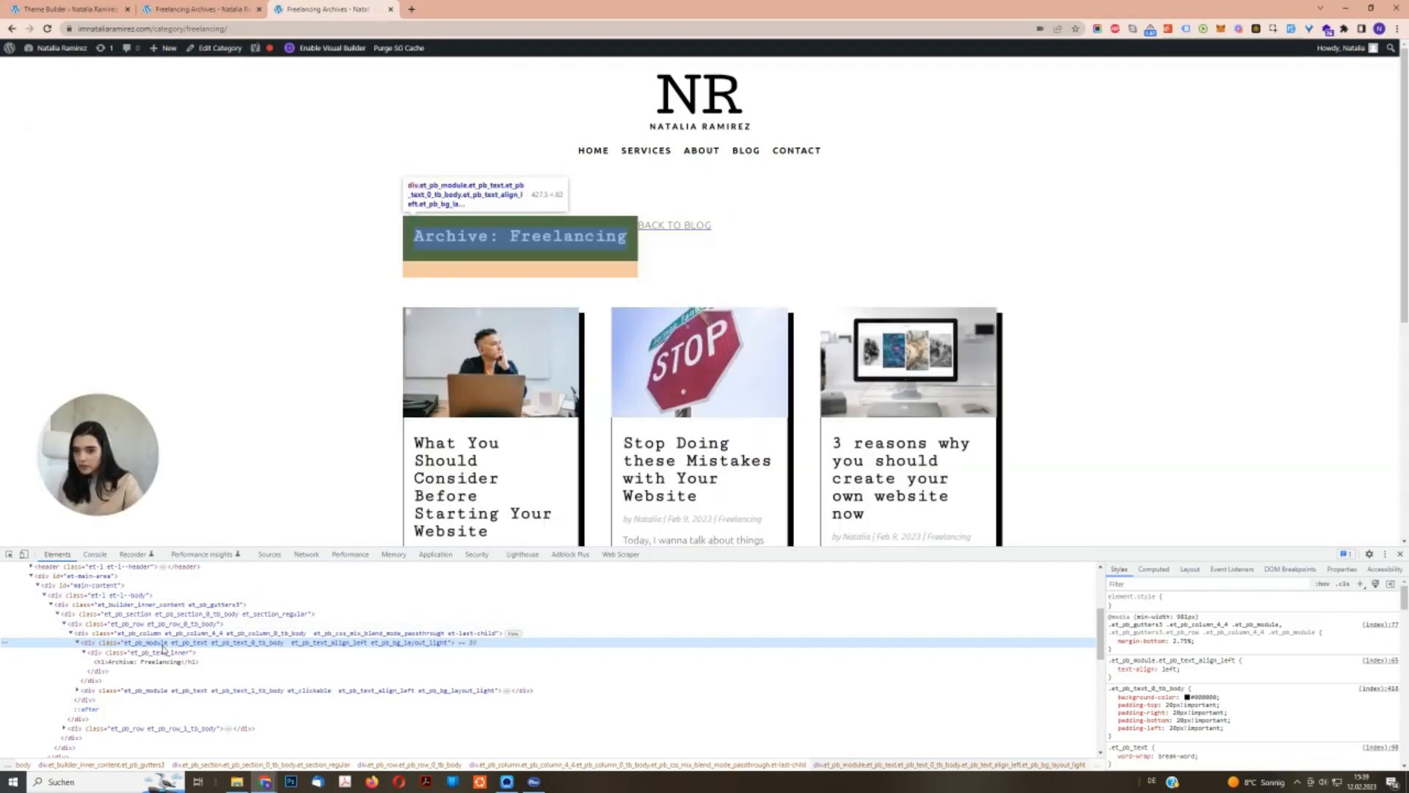
Set the archive title text module's bottom margin to 0px in the body layout and save the layout.
{"action": "left_click", "coordinate": [75, 7]}
{"action": "left_click", "coordinate": [642, 110]}
{"action": "left_click", "coordinate": [1073, 162]}
{"action": "left_click", "coordinate": [1050, 321]}
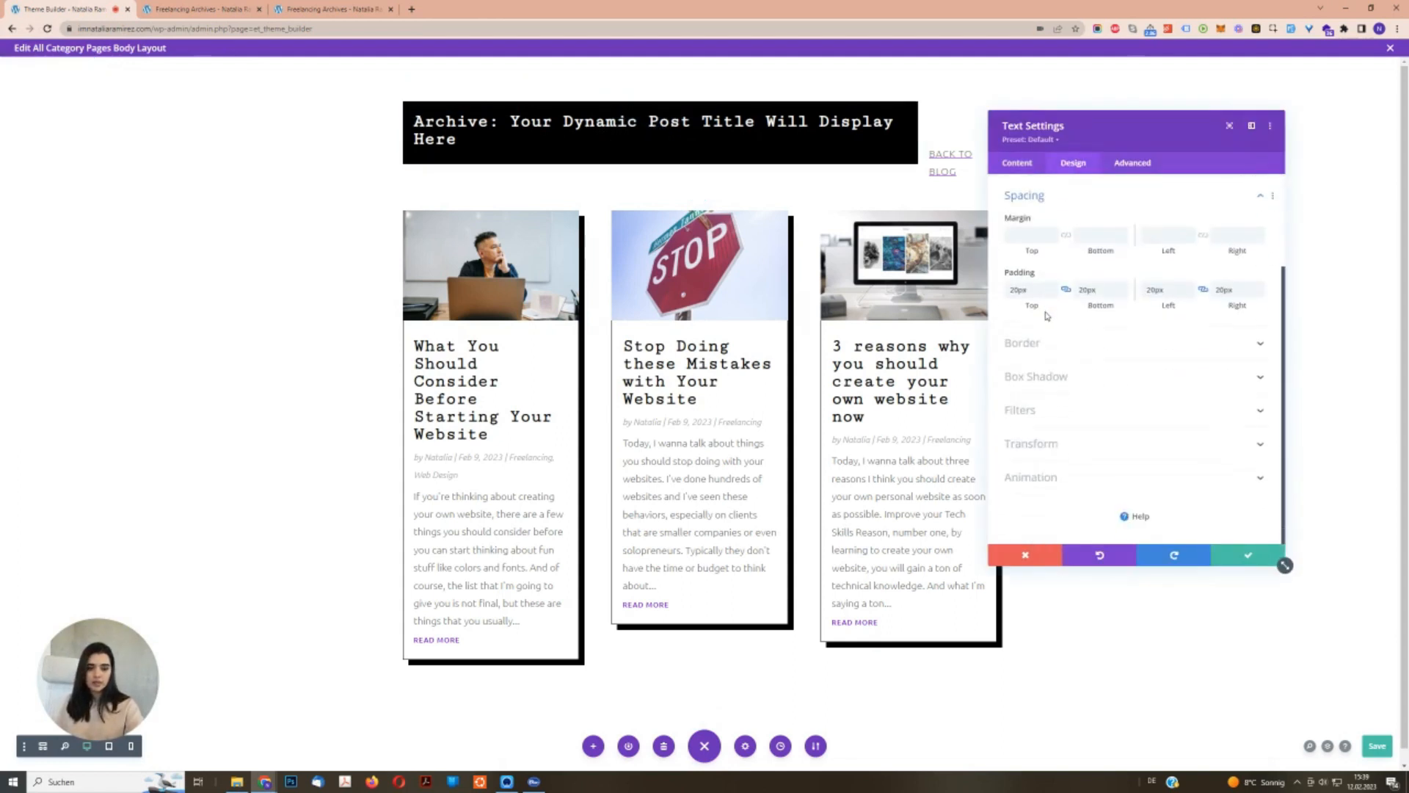
{"action": "left_click", "coordinate": [1092, 235]}
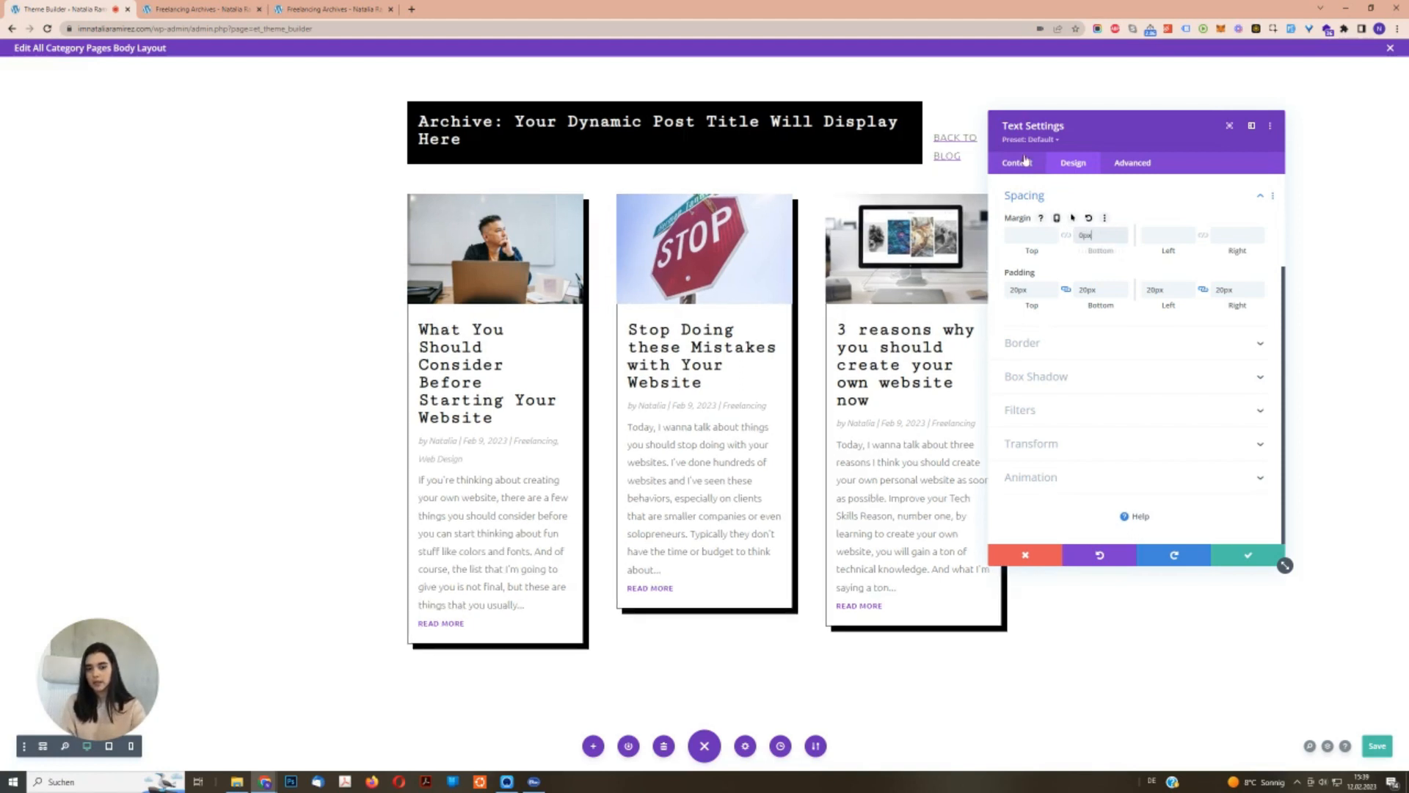
{"action": "left_click", "coordinate": [1237, 552]}
{"action": "key", "text": "ctrl+s"}
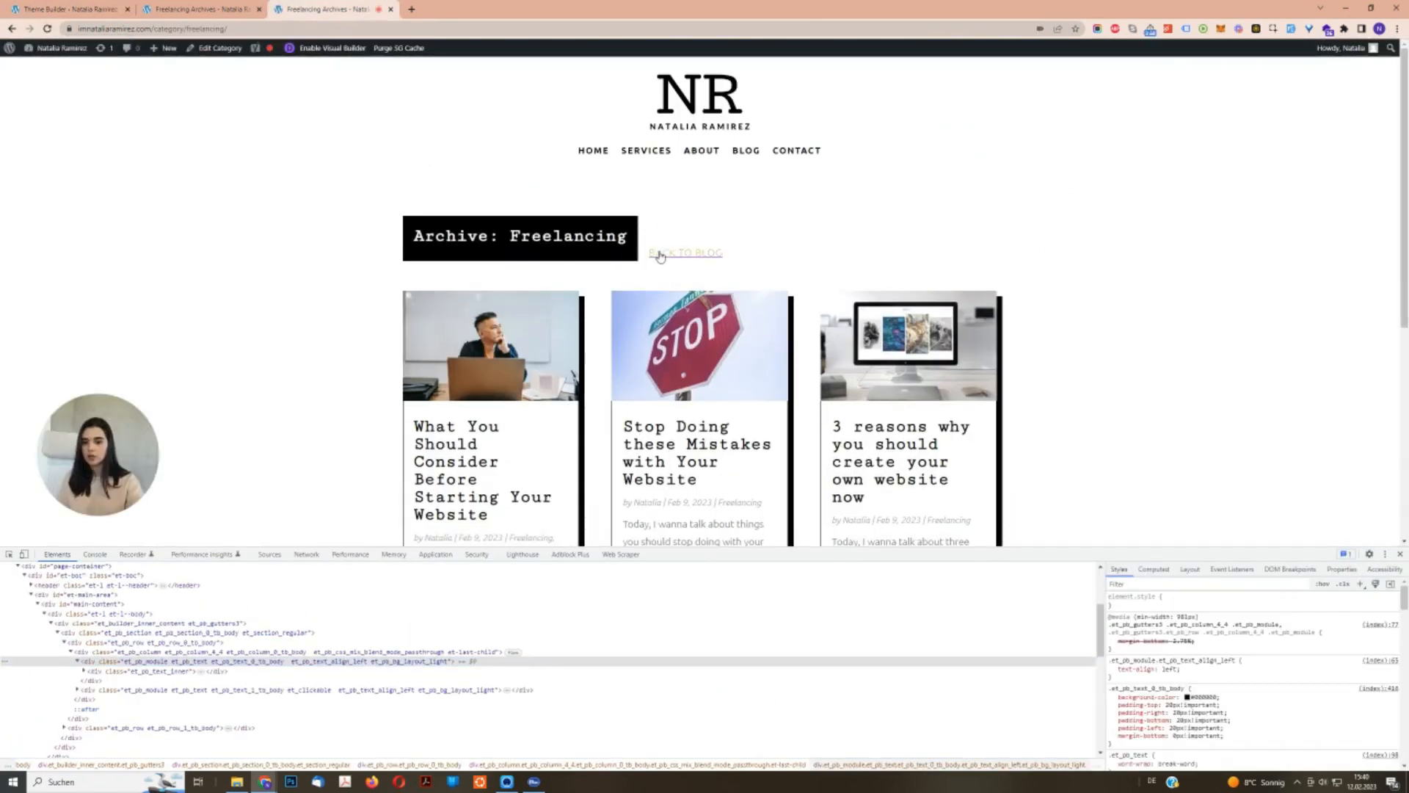
Compare the title, "Back to Blog" alignment and blog grid on the live Freelancing page with the reference page.
{"action": "left_click", "coordinate": [196, 7]}
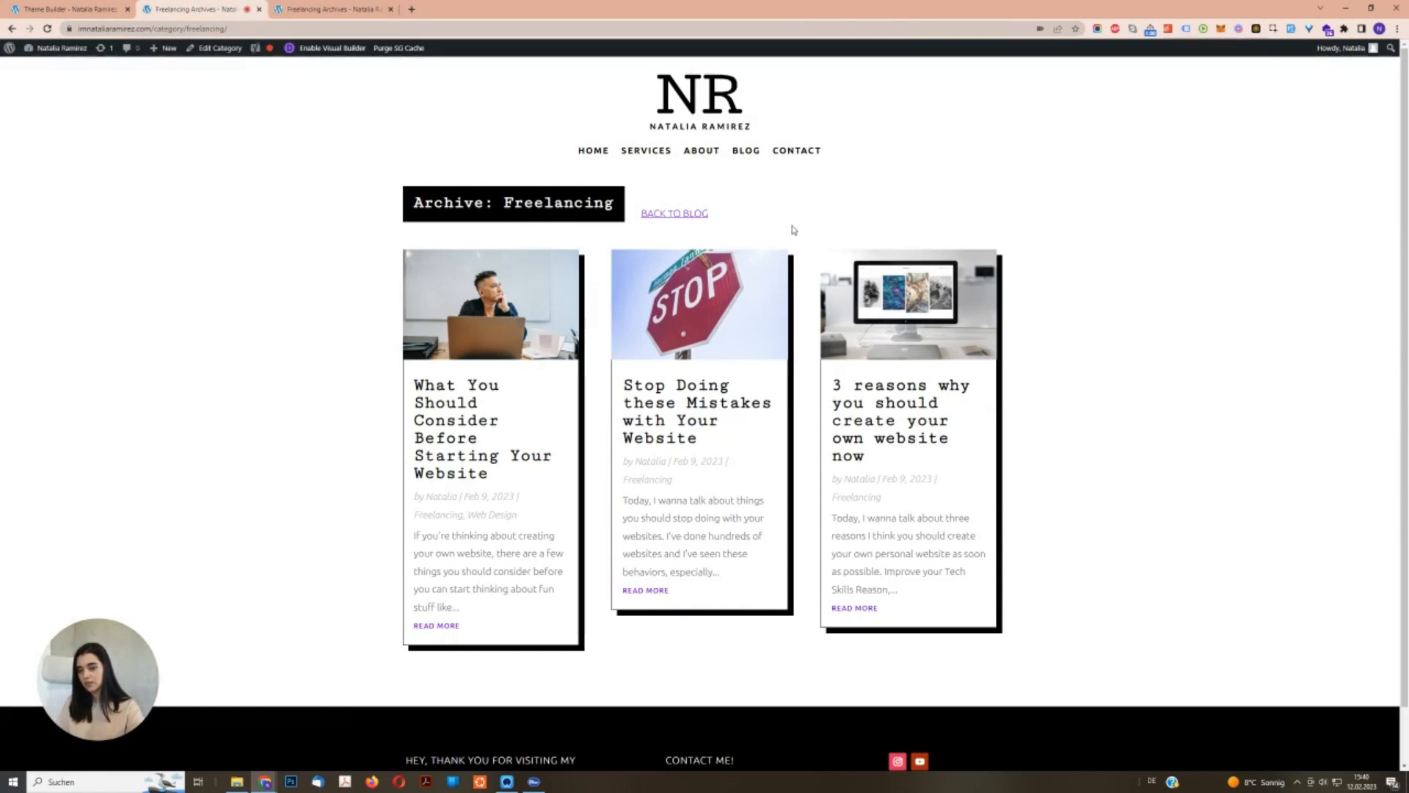
{"action": "left_click", "coordinate": [341, 9]}
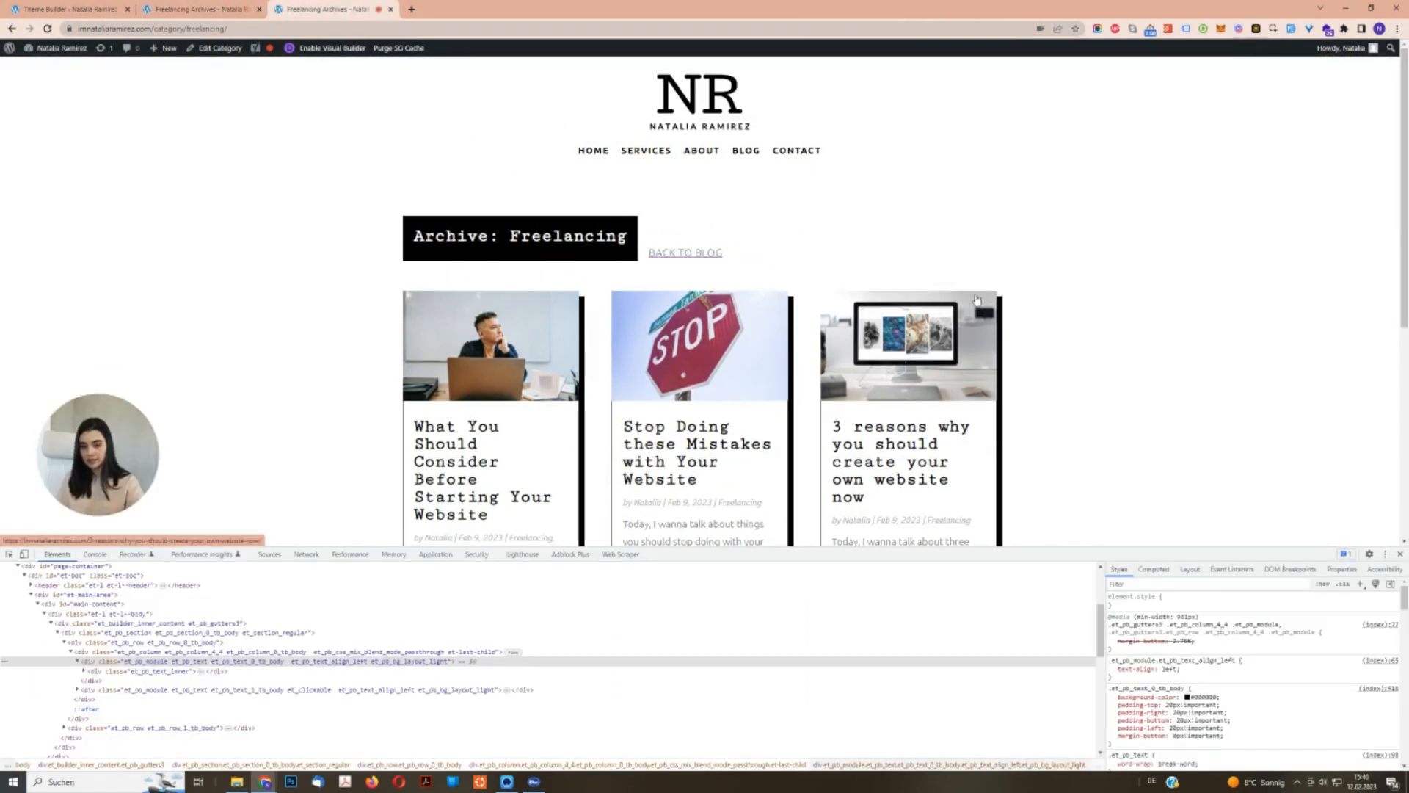
{"action": "scroll", "coordinate": [1057, 383], "scroll_direction": "down", "scroll_amount": 5}
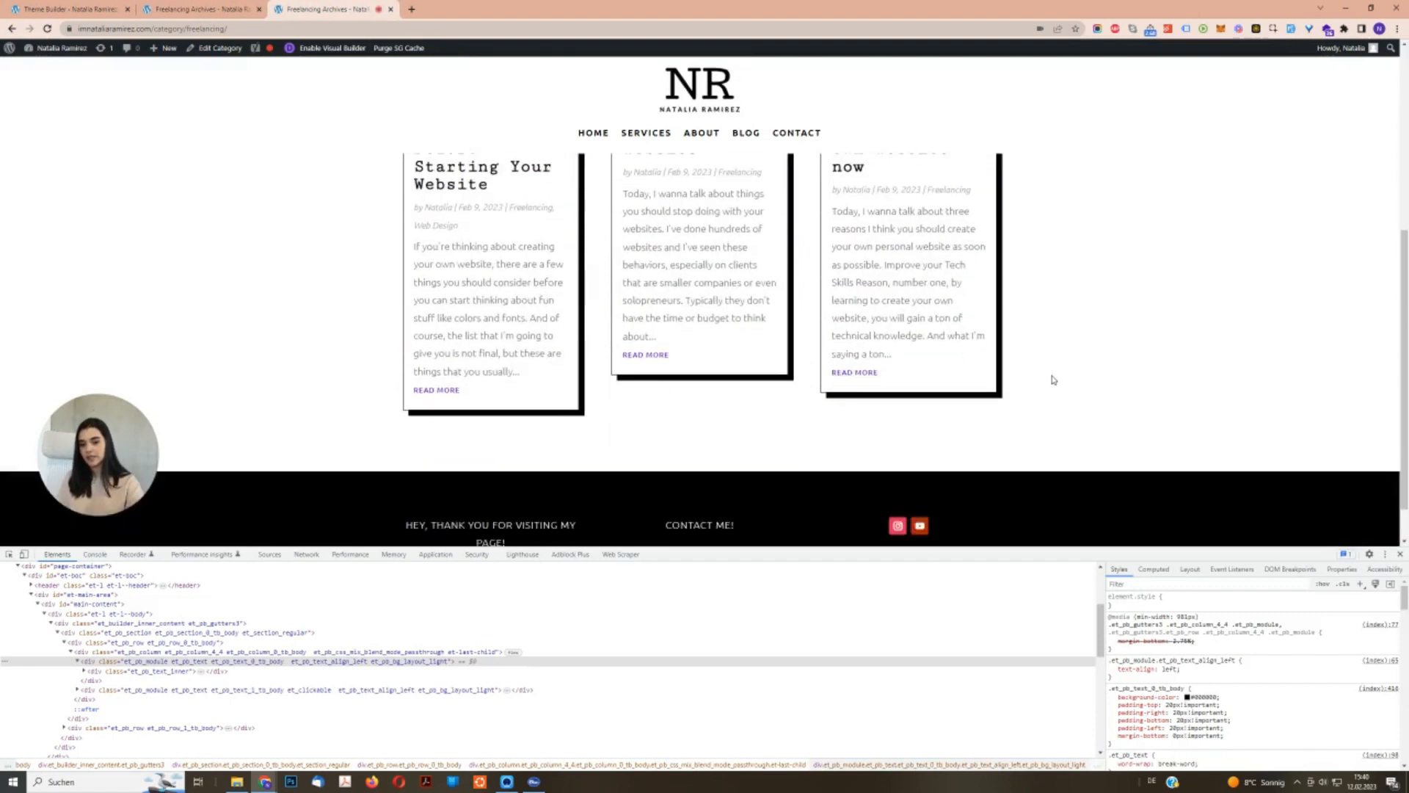
{"action": "scroll", "coordinate": [1053, 380], "scroll_direction": "up", "scroll_amount": 5}
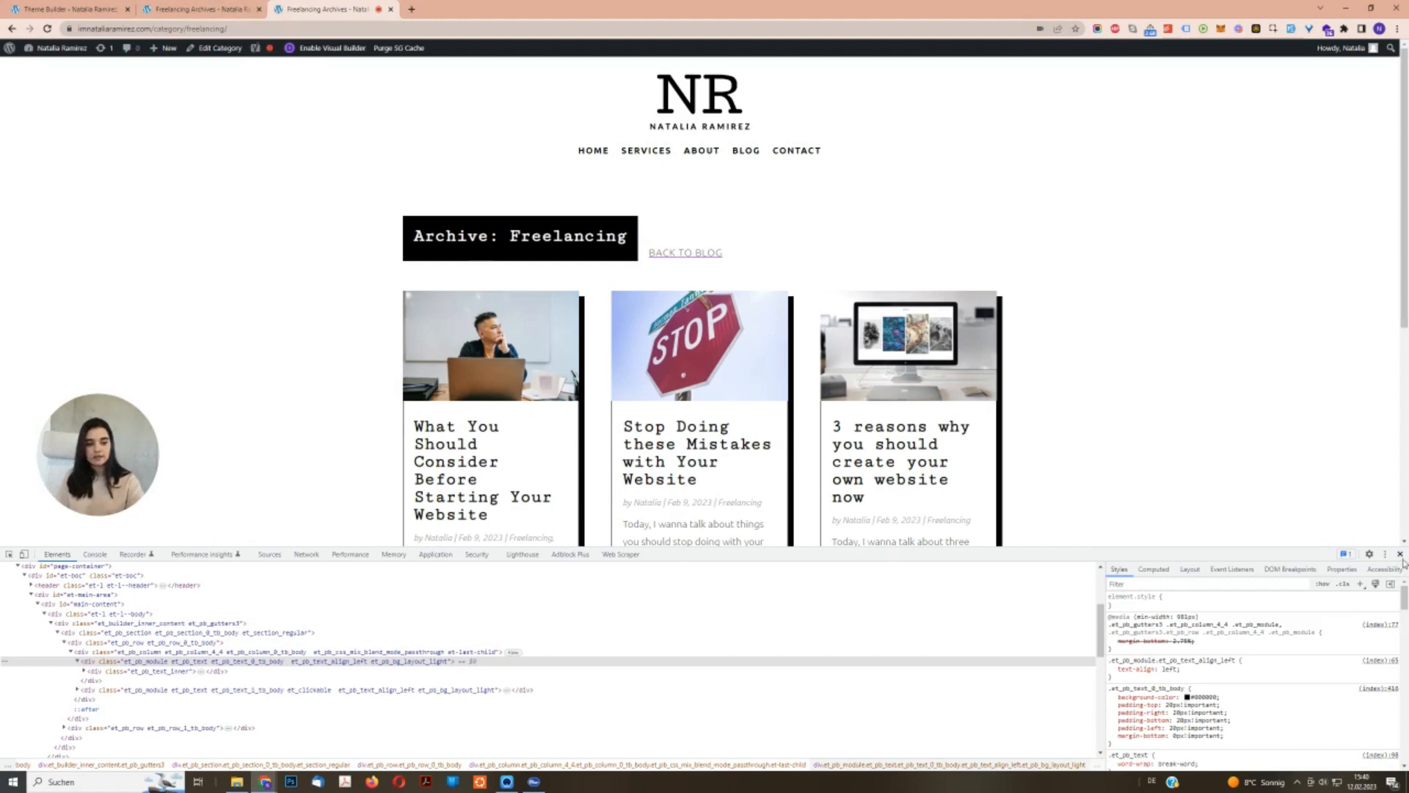
Close the page inspector and open the post "Stop Doing these Mistakes with Your Website" from the blog grid.
{"action": "left_click", "coordinate": [1400, 555]}
{"action": "scroll", "coordinate": [1343, 509], "scroll_direction": "down", "scroll_amount": 3}
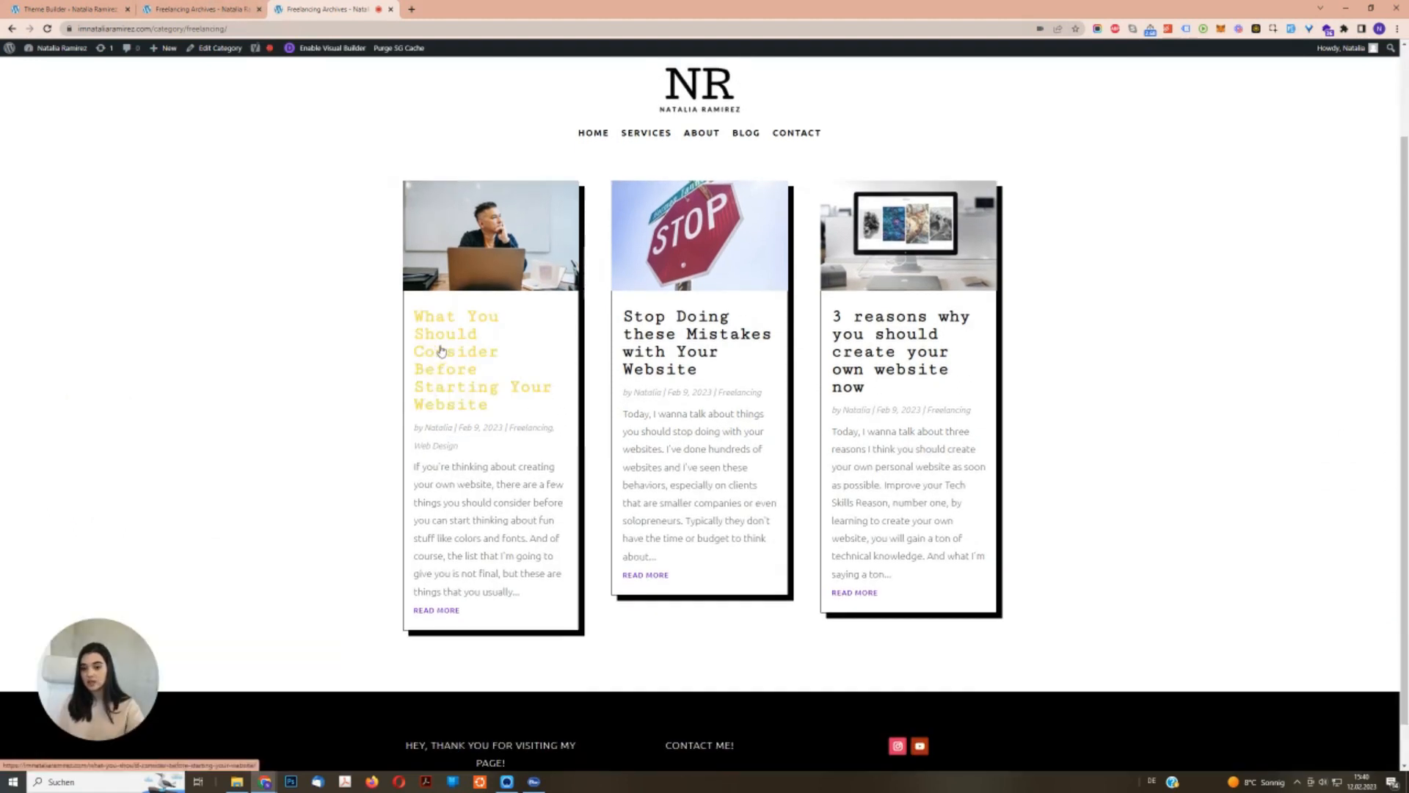
{"action": "left_click", "coordinate": [681, 354]}
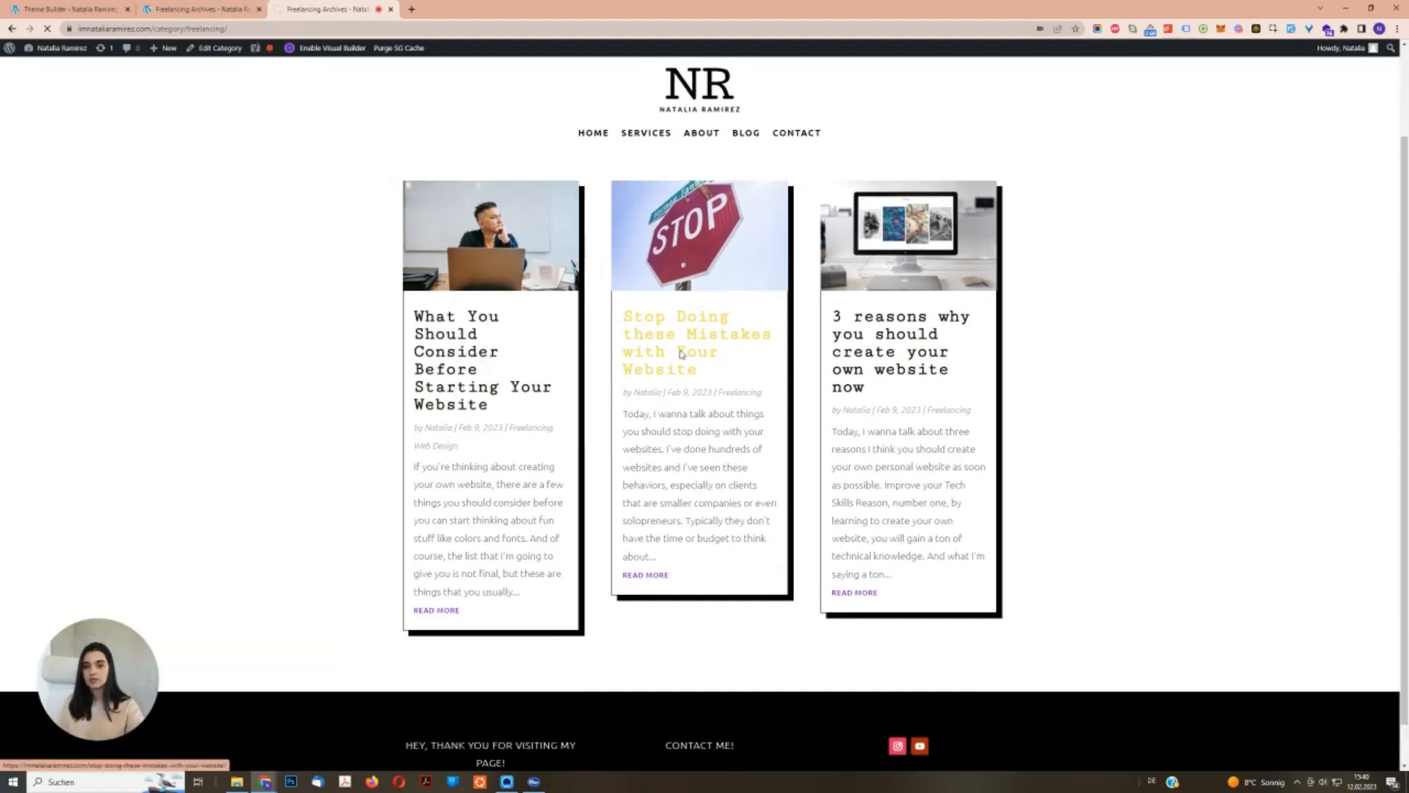
{"action": "scroll", "coordinate": [1242, 400], "scroll_direction": "down", "scroll_amount": 10}
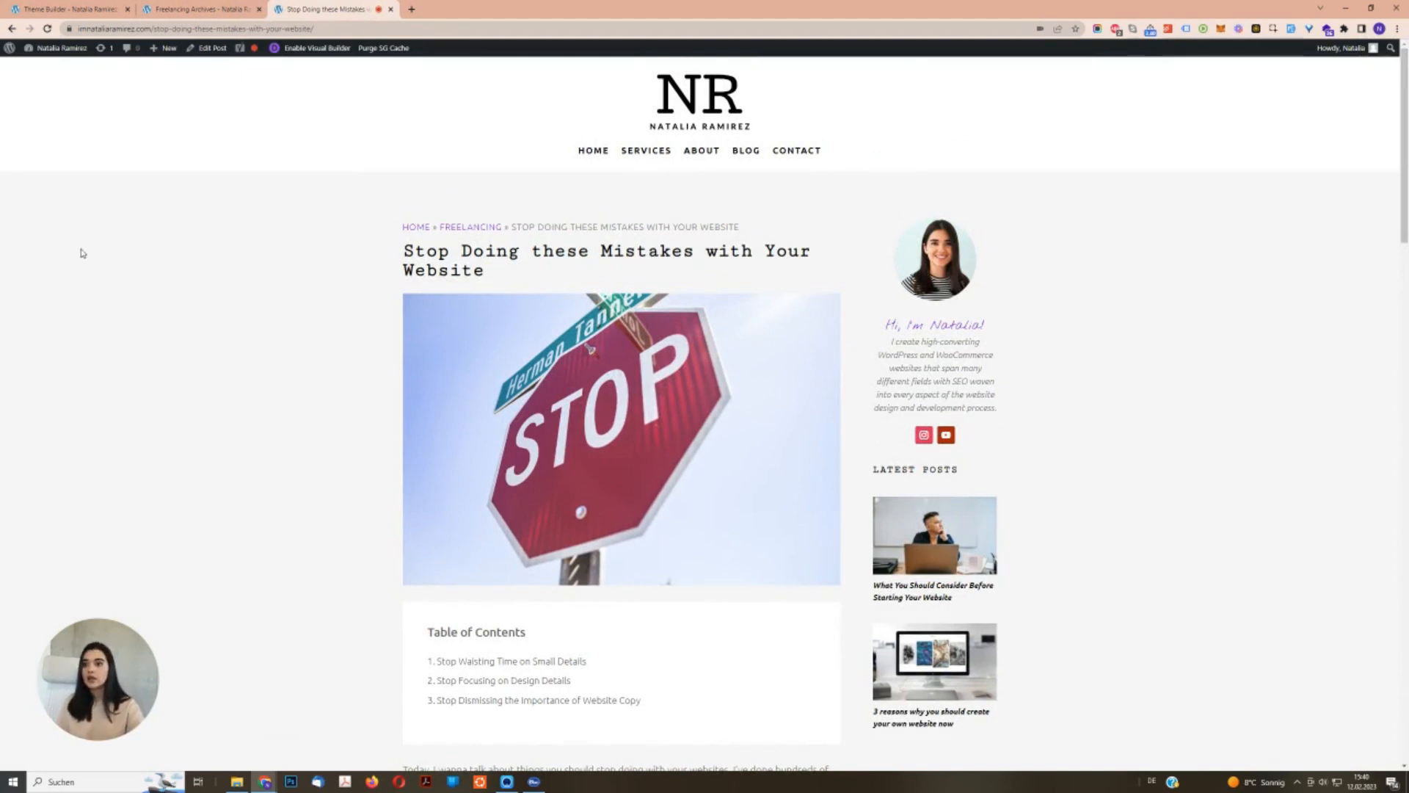
Leave the body layout editor, save the Theme Builder changes, and remove the page assignment from the second template.
{"action": "left_click", "coordinate": [73, 9]}
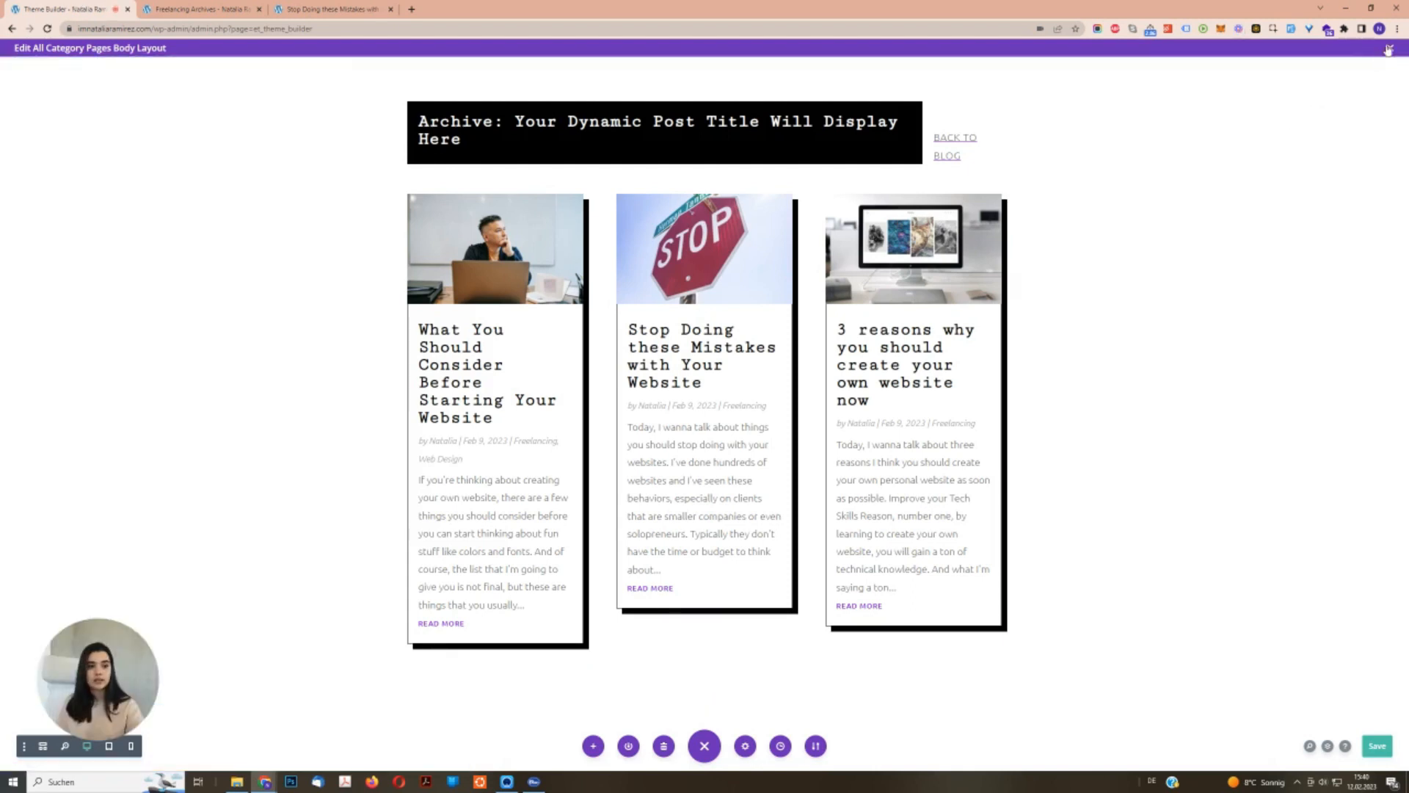
{"action": "left_click", "coordinate": [1388, 49]}
{"action": "left_click", "coordinate": [155, 87]}
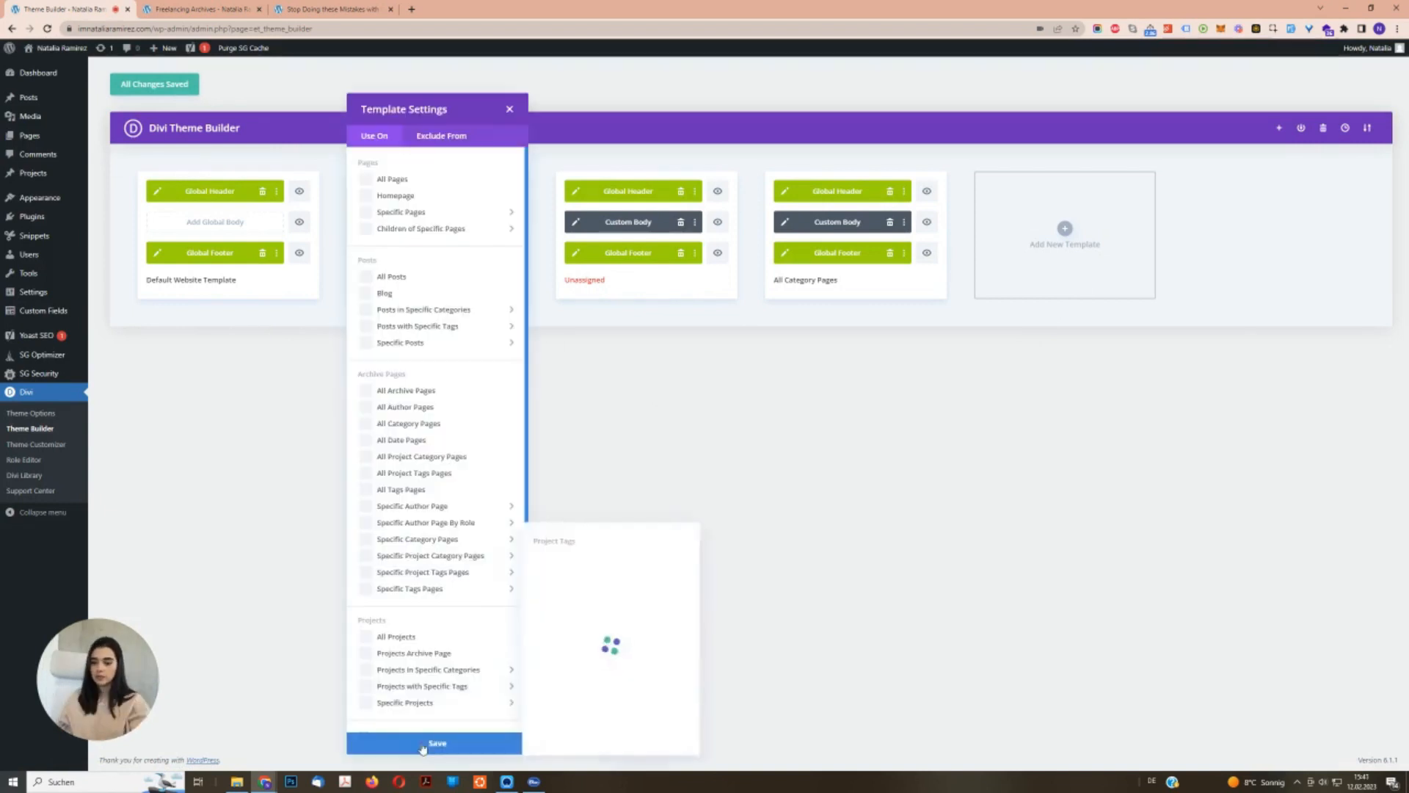
{"action": "left_click", "coordinate": [423, 746]}
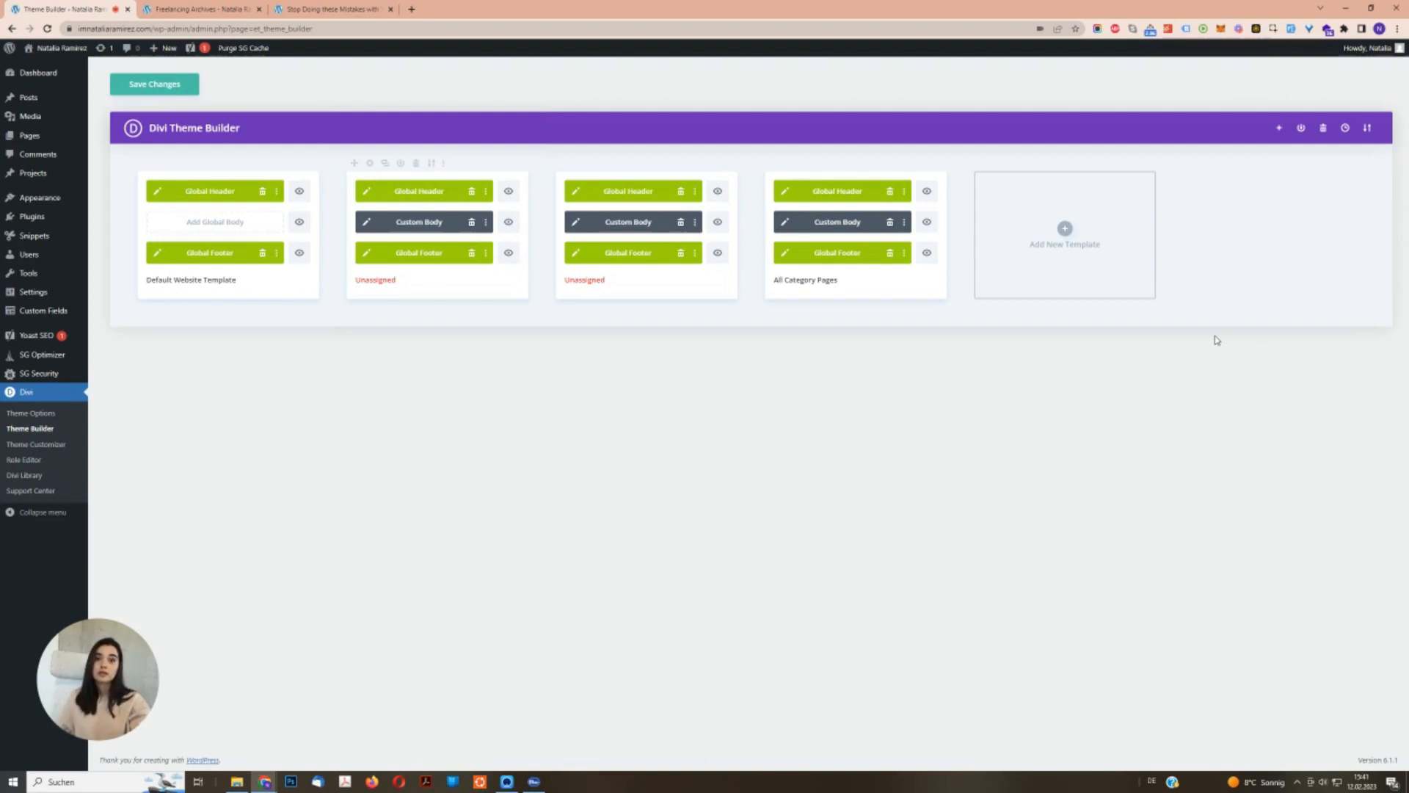
Create a new Theme Builder template assigned to All Posts and start adding its custom body.
{"action": "left_click", "coordinate": [1066, 229]}
{"action": "left_click", "coordinate": [1060, 223]}
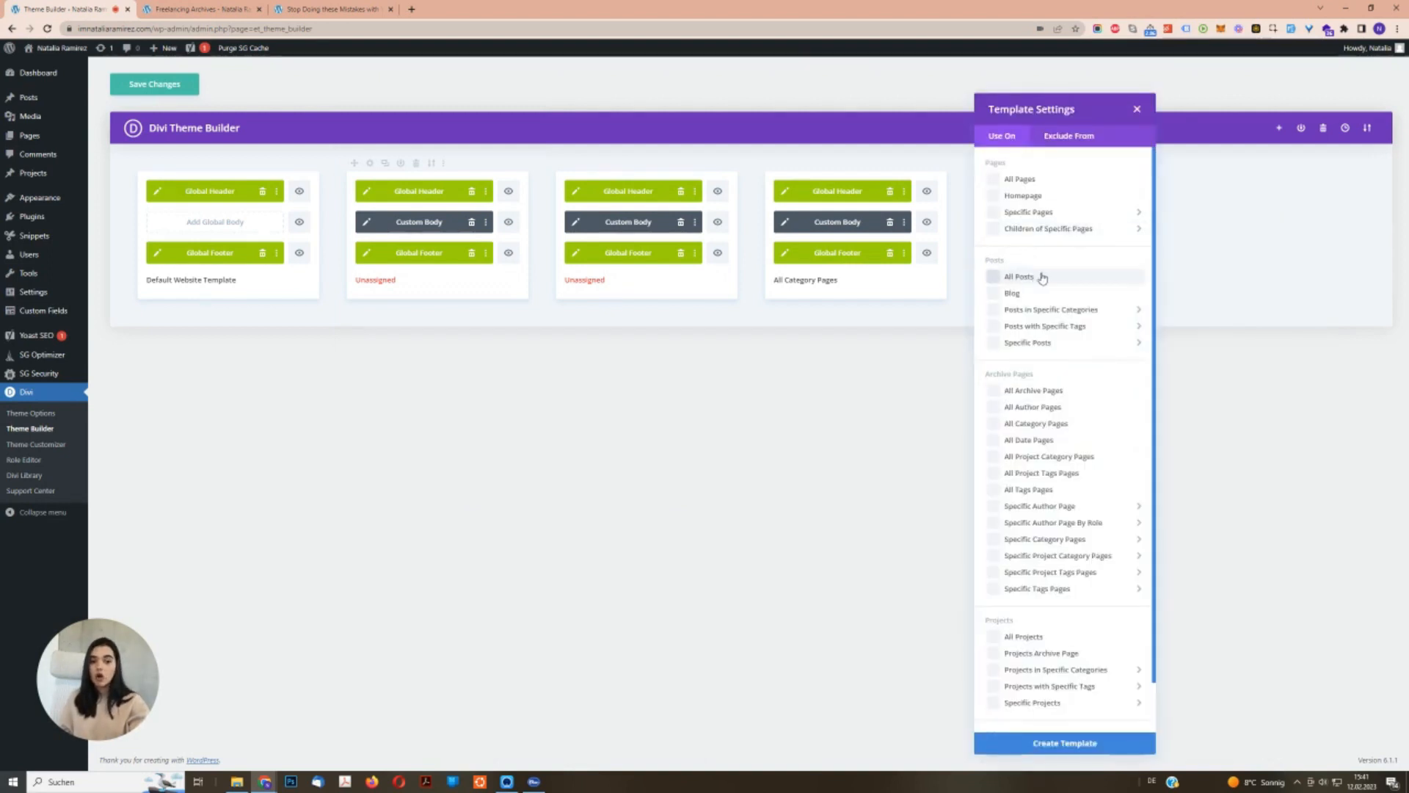
{"action": "mouse_move", "coordinate": [1038, 309]}
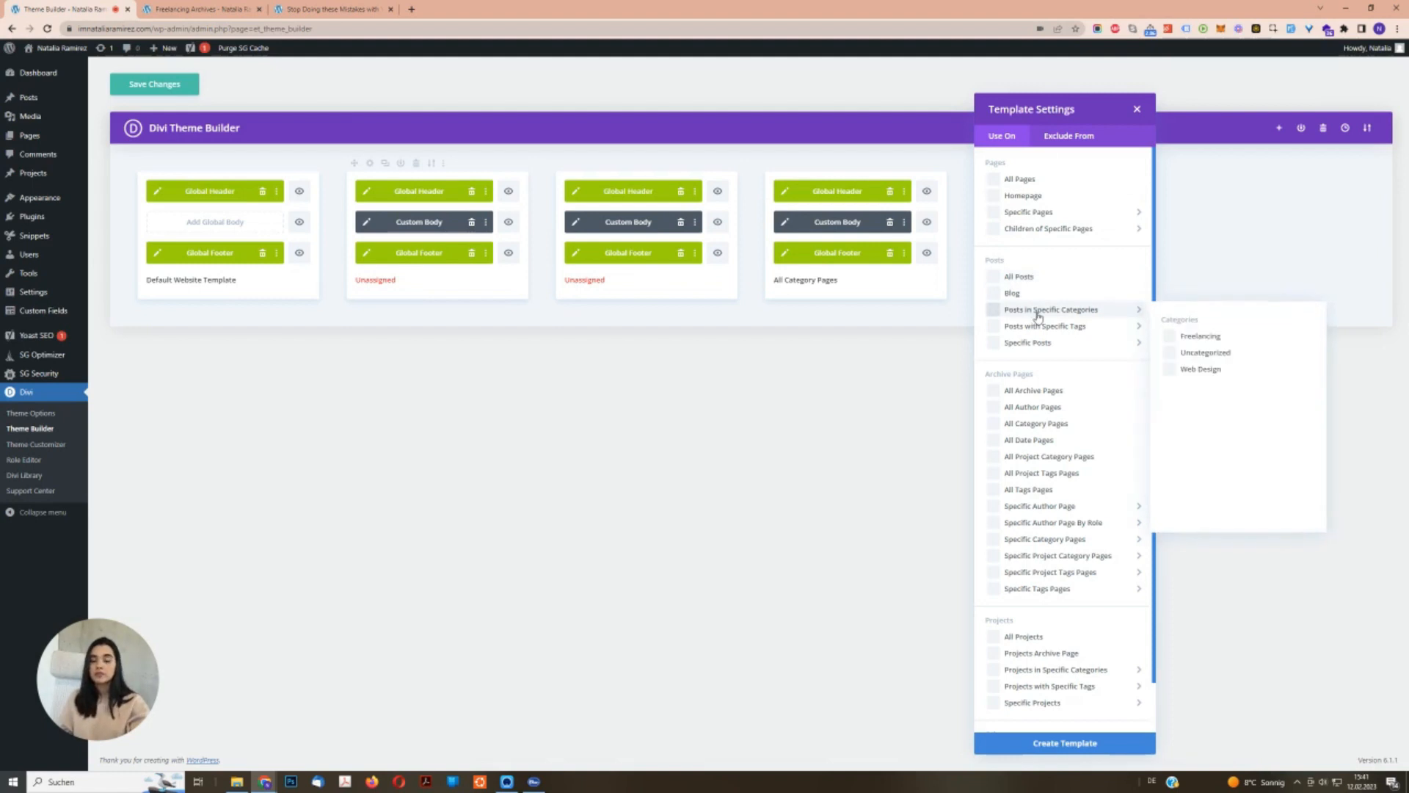
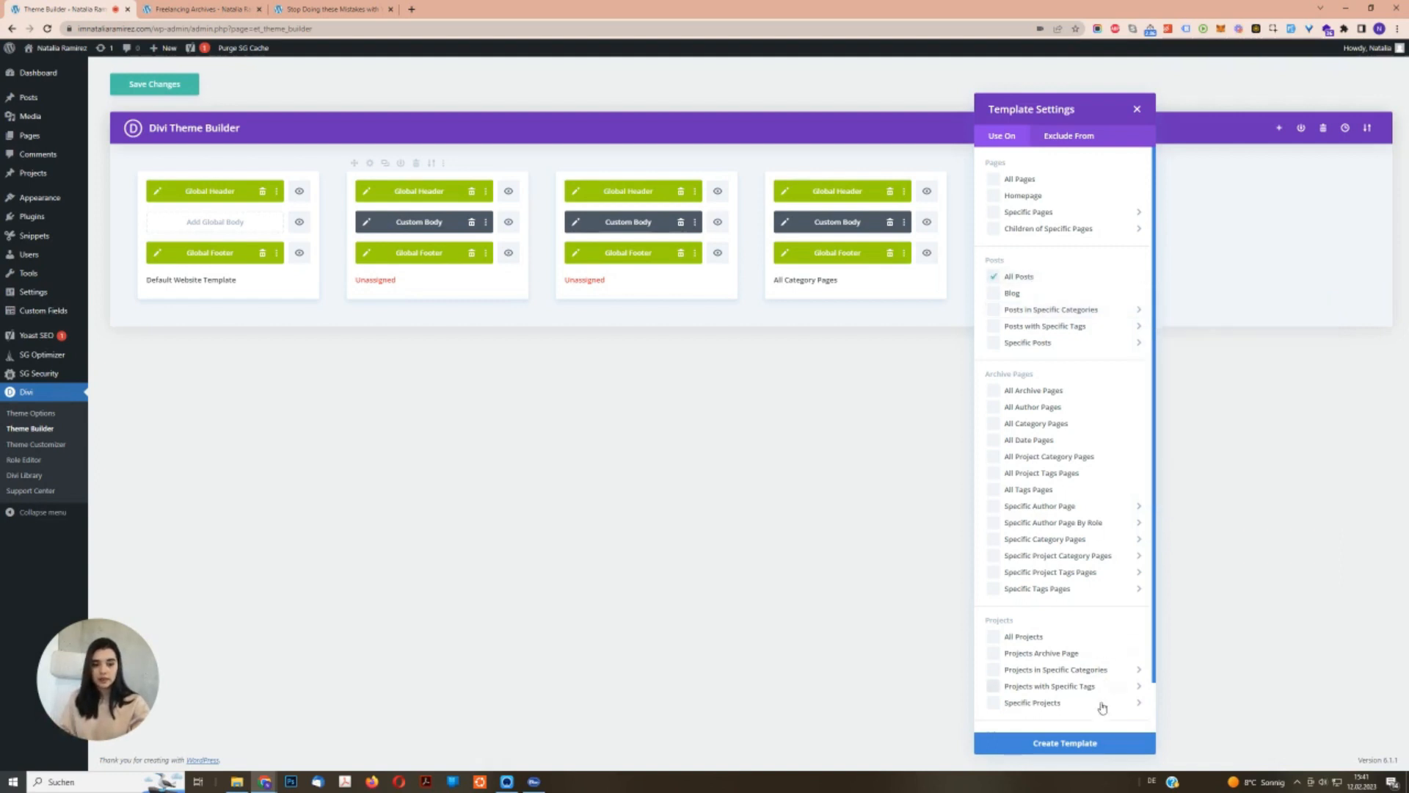
{"action": "left_click", "coordinate": [1066, 742]}
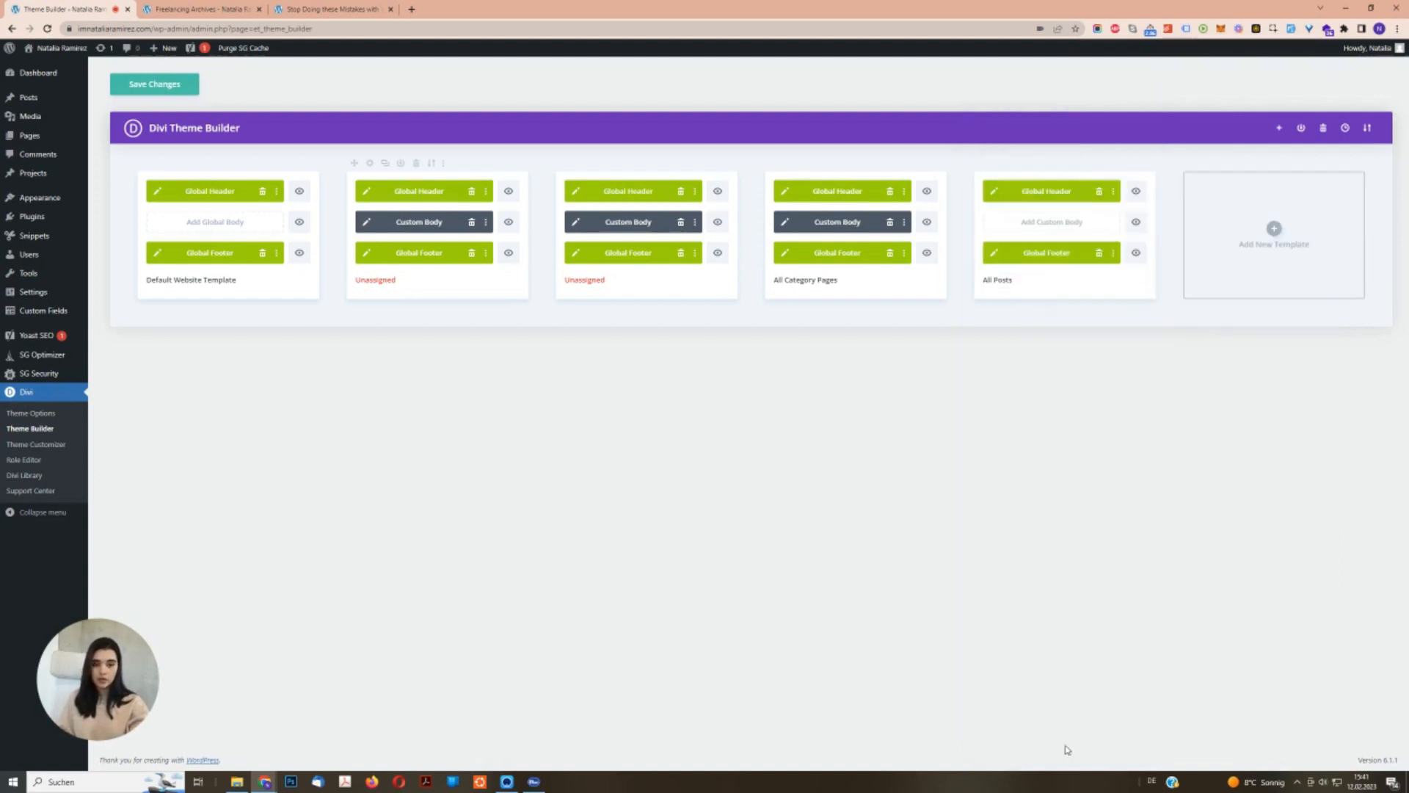
{"action": "left_click", "coordinate": [1038, 224]}
{"action": "left_click", "coordinate": [1041, 230]}
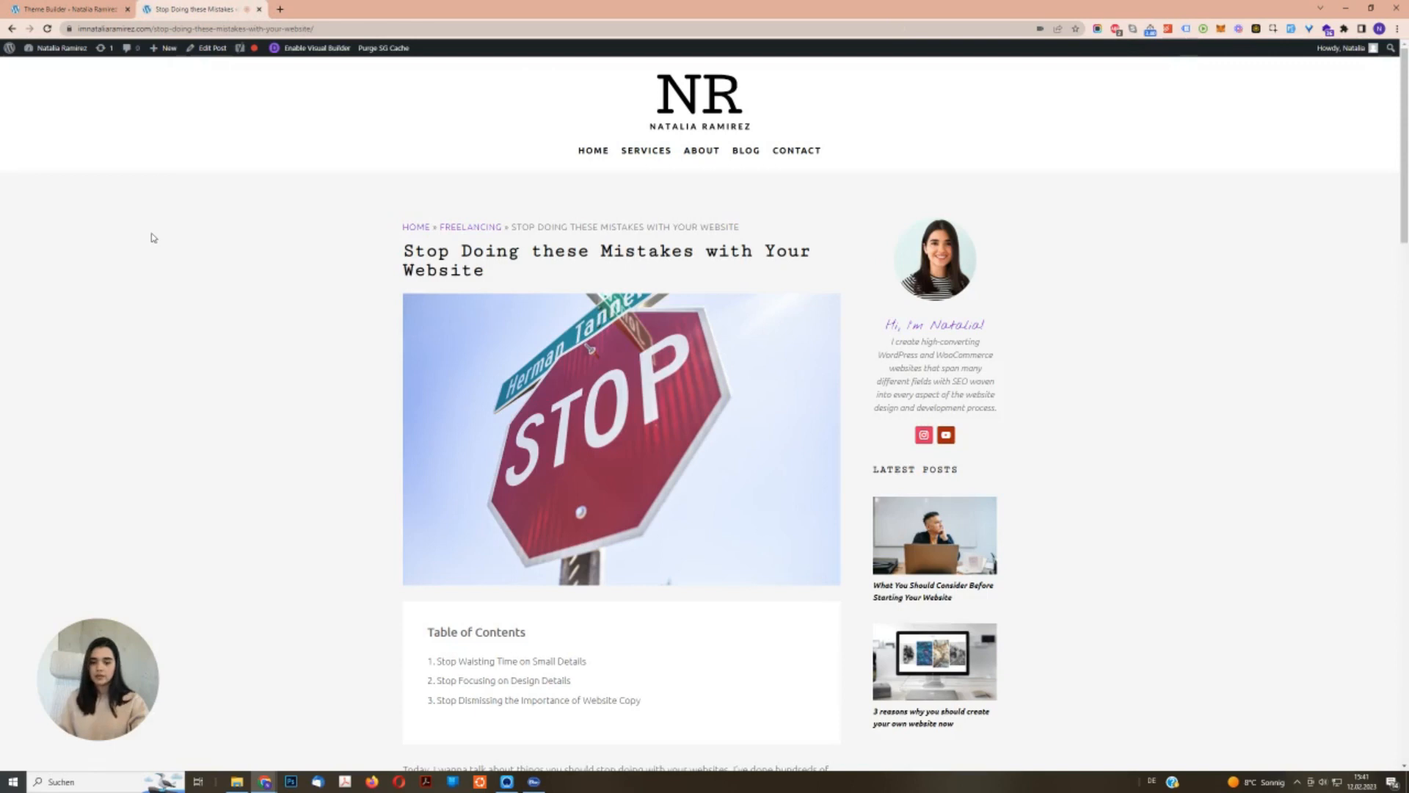
Examine the live post's breadcrumbs, title, featured image, table of contents, article text and YouTube video section.
{"action": "triple_click", "coordinate": [568, 230]}
{"action": "left_click", "coordinate": [579, 227]}
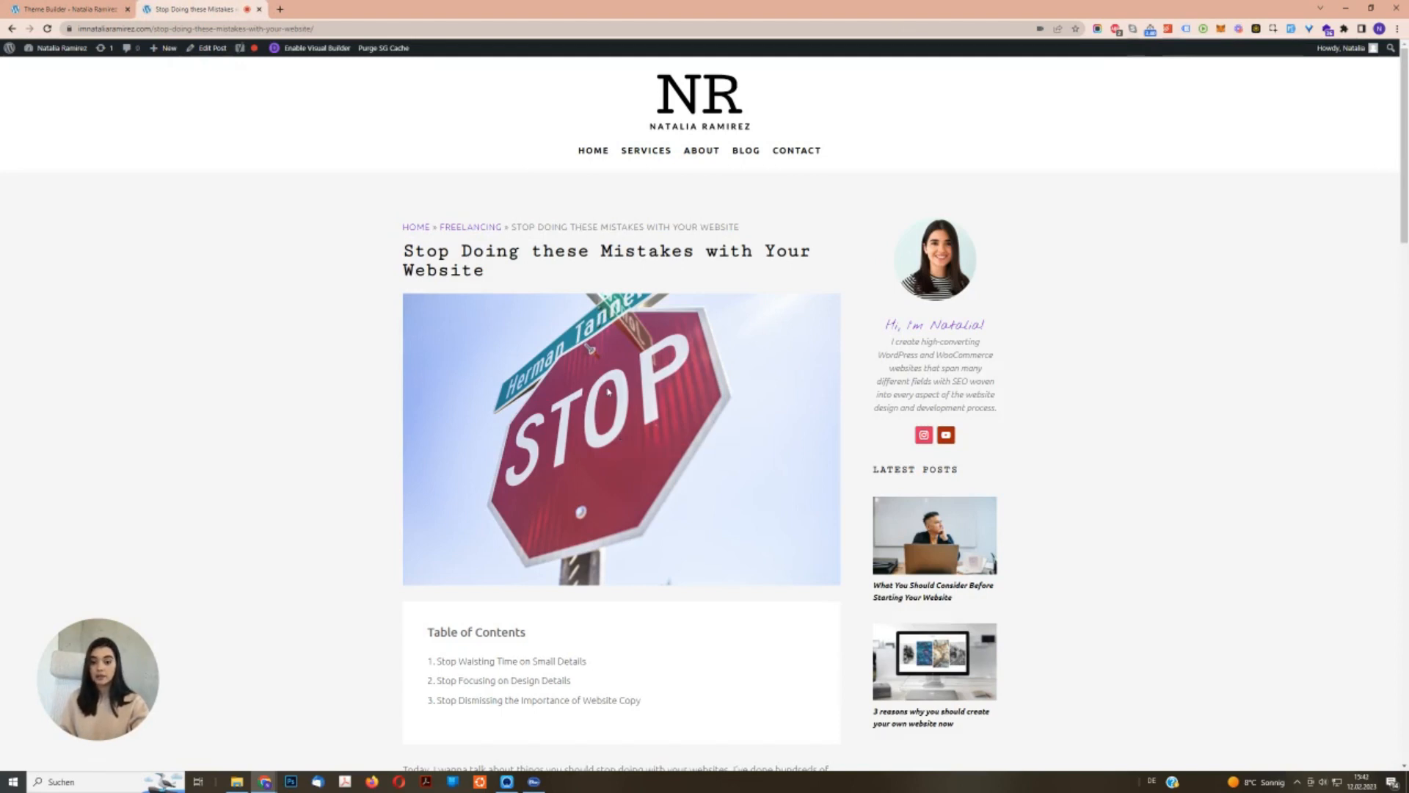
{"action": "scroll", "coordinate": [492, 516], "scroll_direction": "down", "scroll_amount": 2}
{"action": "scroll", "coordinate": [646, 447], "scroll_direction": "down", "scroll_amount": 1}
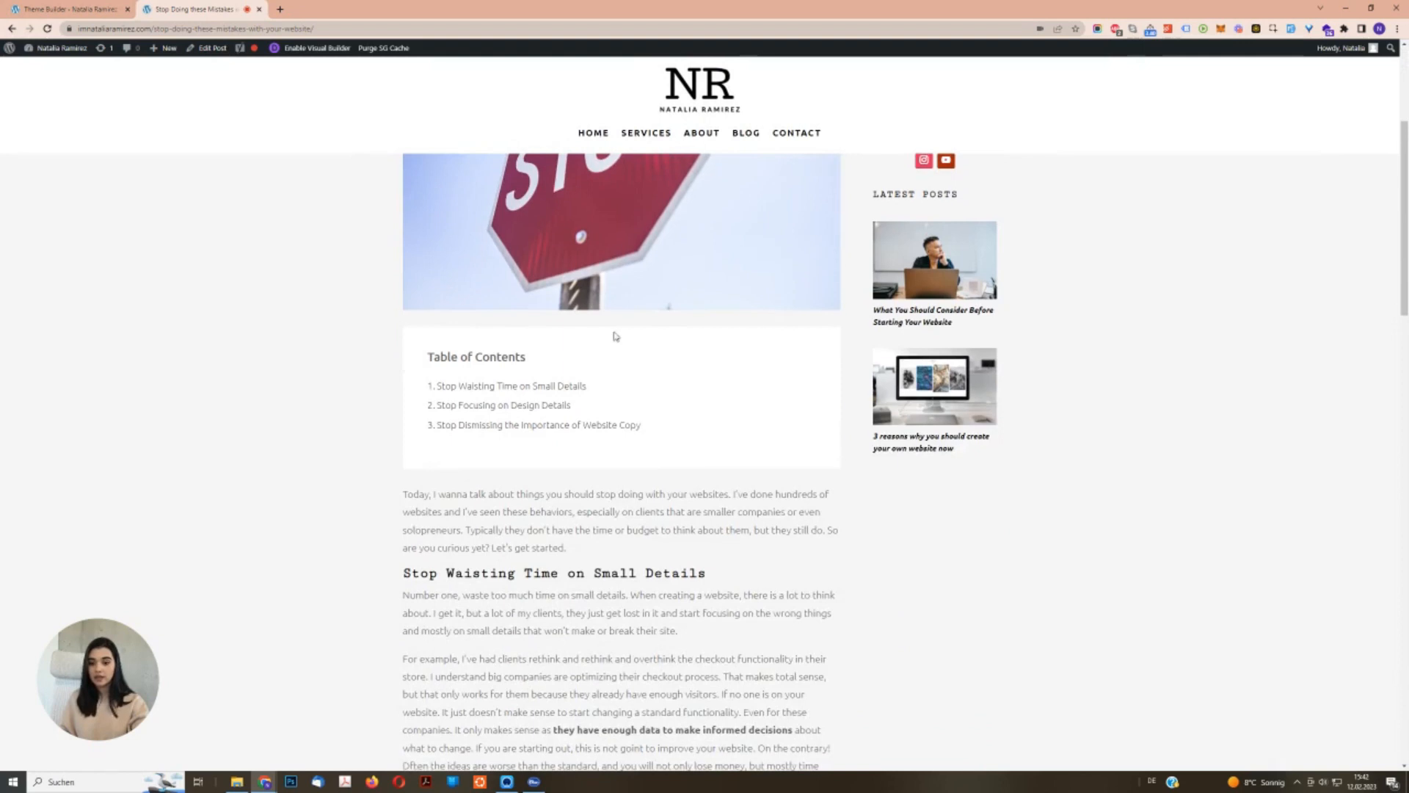
{"action": "scroll", "coordinate": [763, 427], "scroll_direction": "down", "scroll_amount": 2}
{"action": "left_click", "coordinate": [512, 271]}
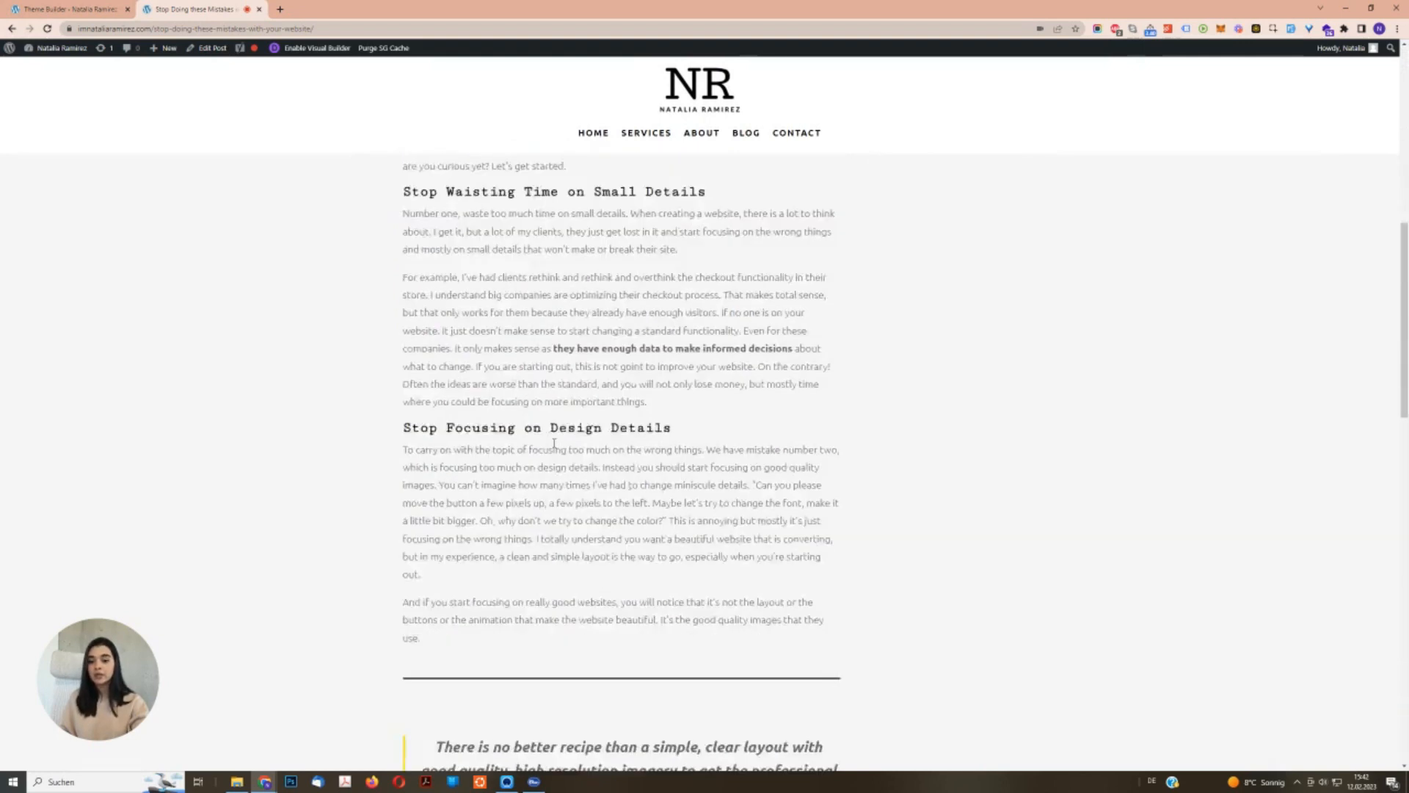
{"action": "scroll", "coordinate": [554, 446], "scroll_direction": "down", "scroll_amount": 4}
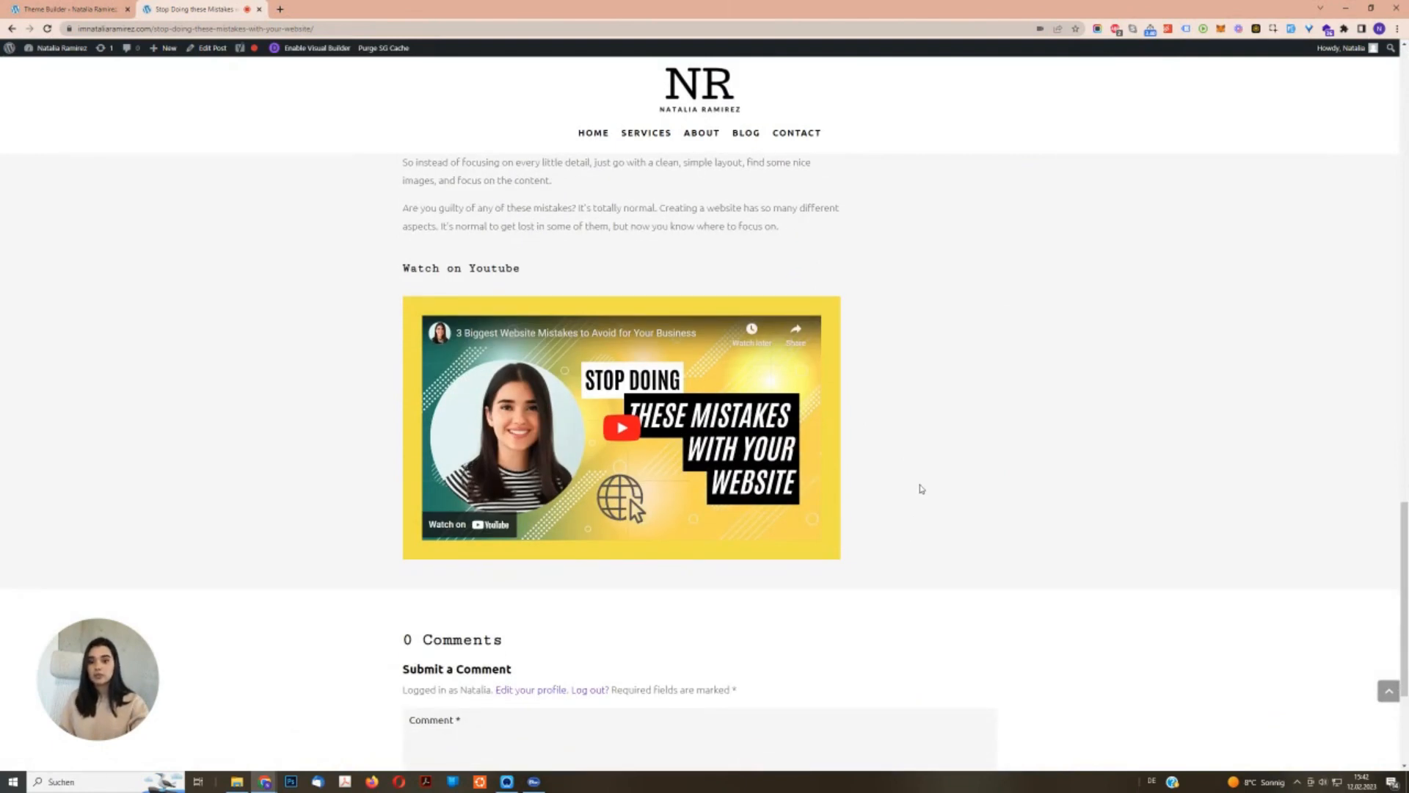
{"action": "scroll", "coordinate": [1123, 434], "scroll_direction": "up", "scroll_amount": 10}
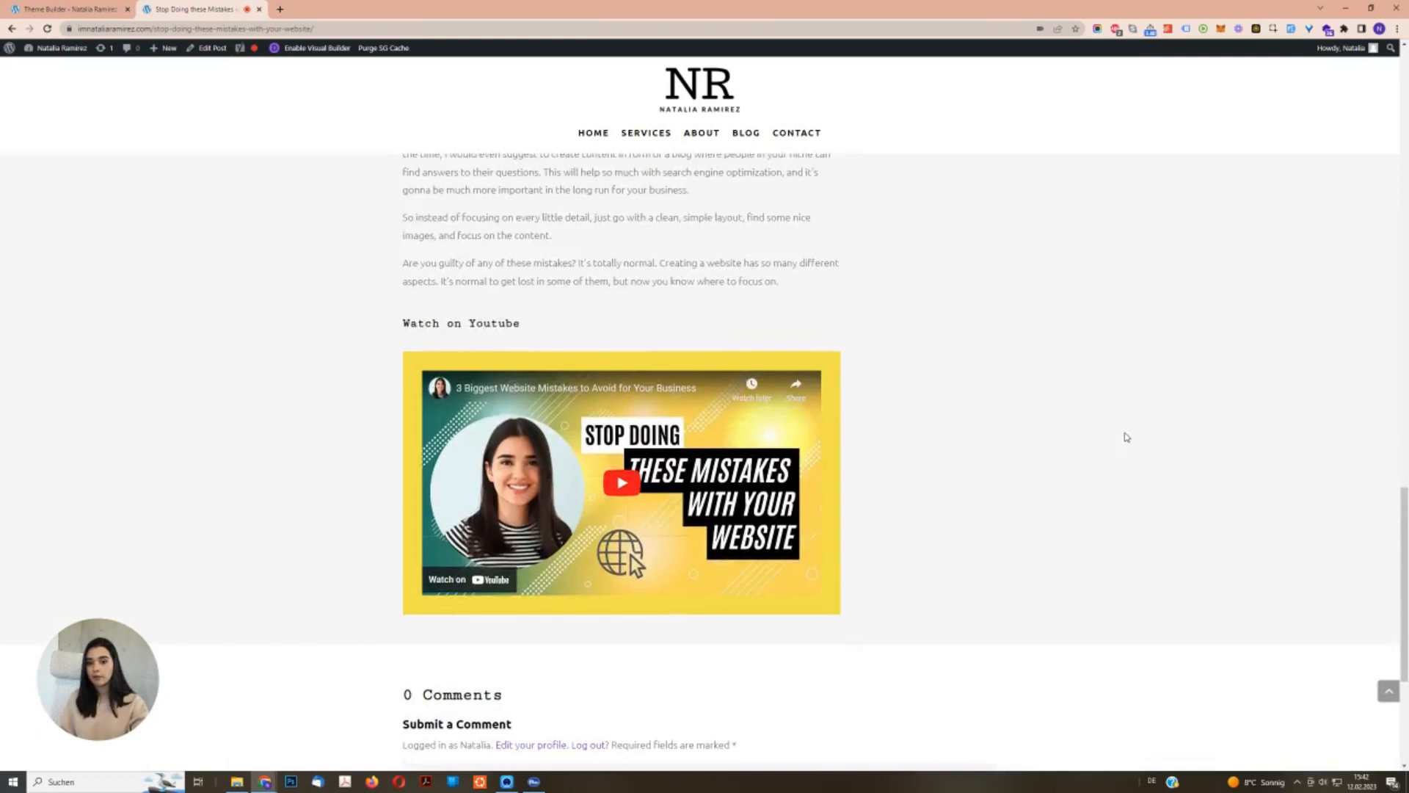
{"action": "scroll", "coordinate": [1129, 436], "scroll_direction": "up", "scroll_amount": 10}
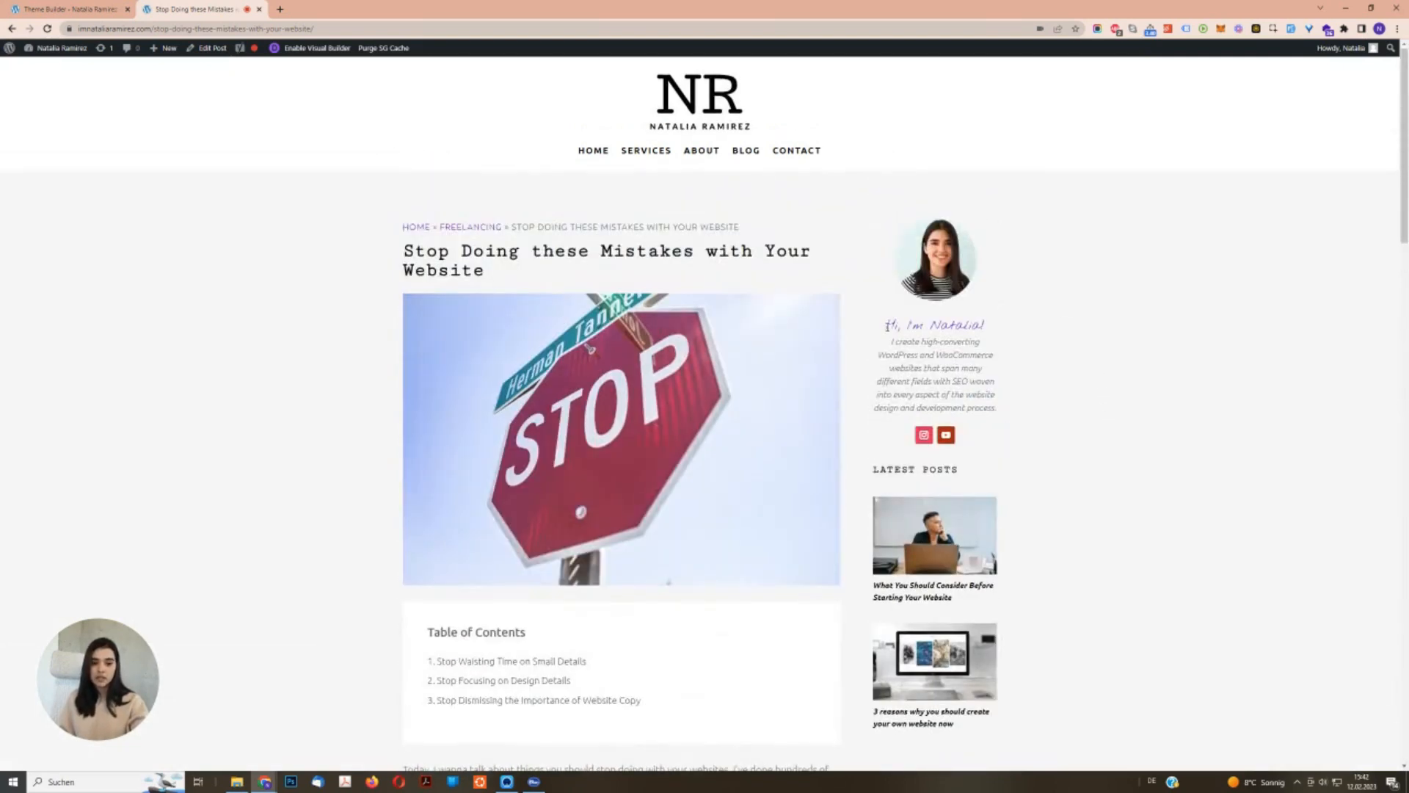
Examine the live post's sidebar with the author bio, social media icons and Latest Posts section.
{"action": "left_click_drag", "start_coordinate": [886, 323], "coordinate": [1012, 395]}
{"action": "left_click", "coordinate": [1012, 397]}
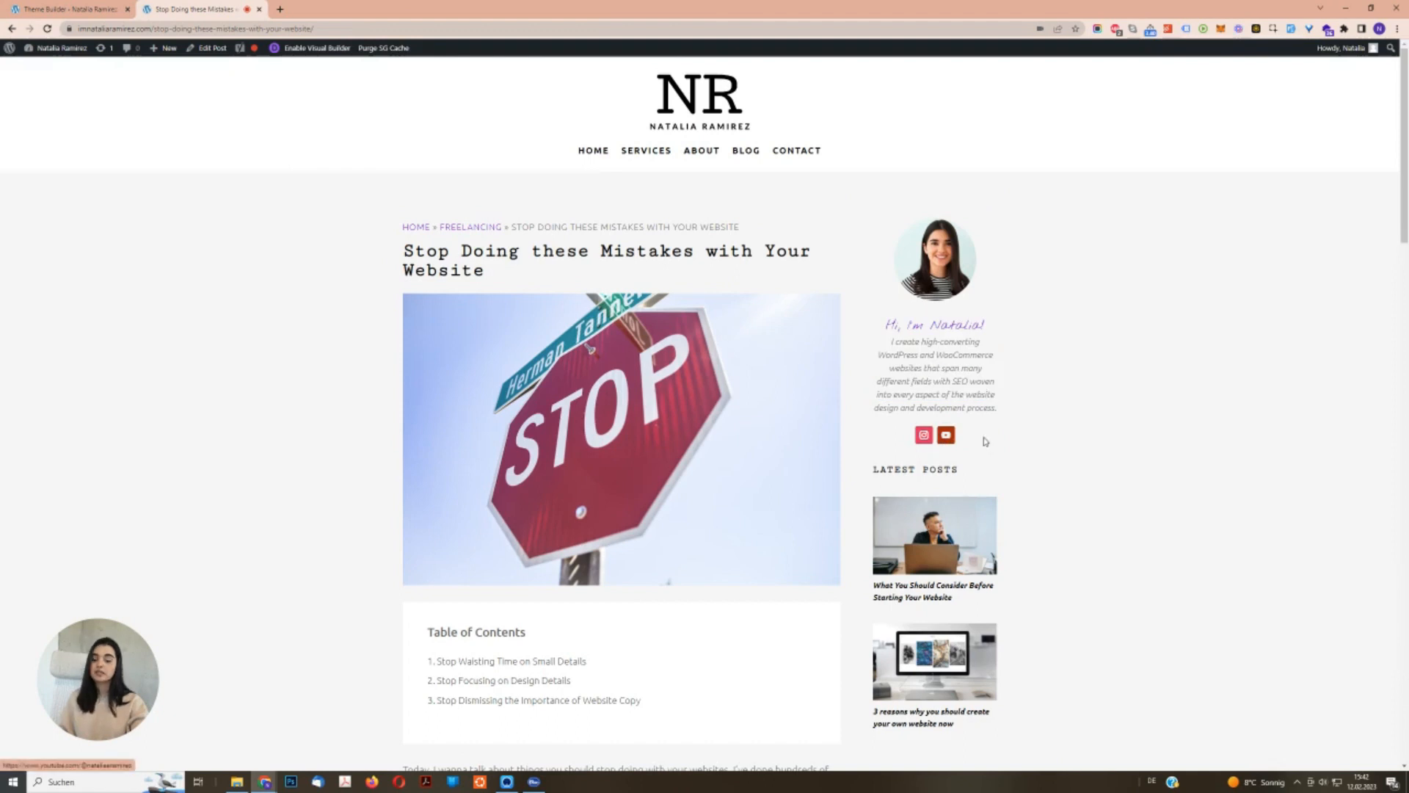
{"action": "scroll", "coordinate": [1045, 481], "scroll_direction": "down", "scroll_amount": 2}
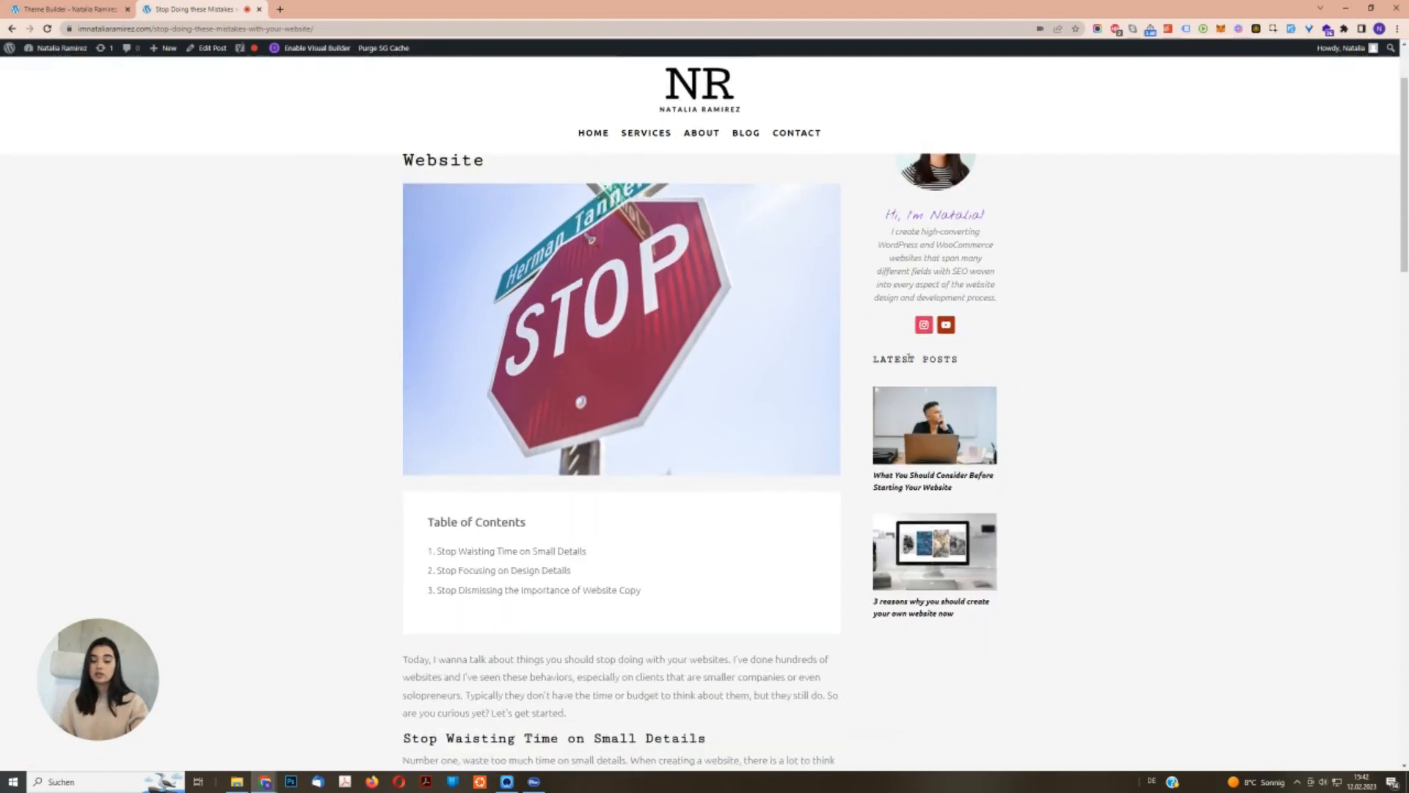
{"action": "scroll", "coordinate": [1167, 411], "scroll_direction": "up", "scroll_amount": 2}
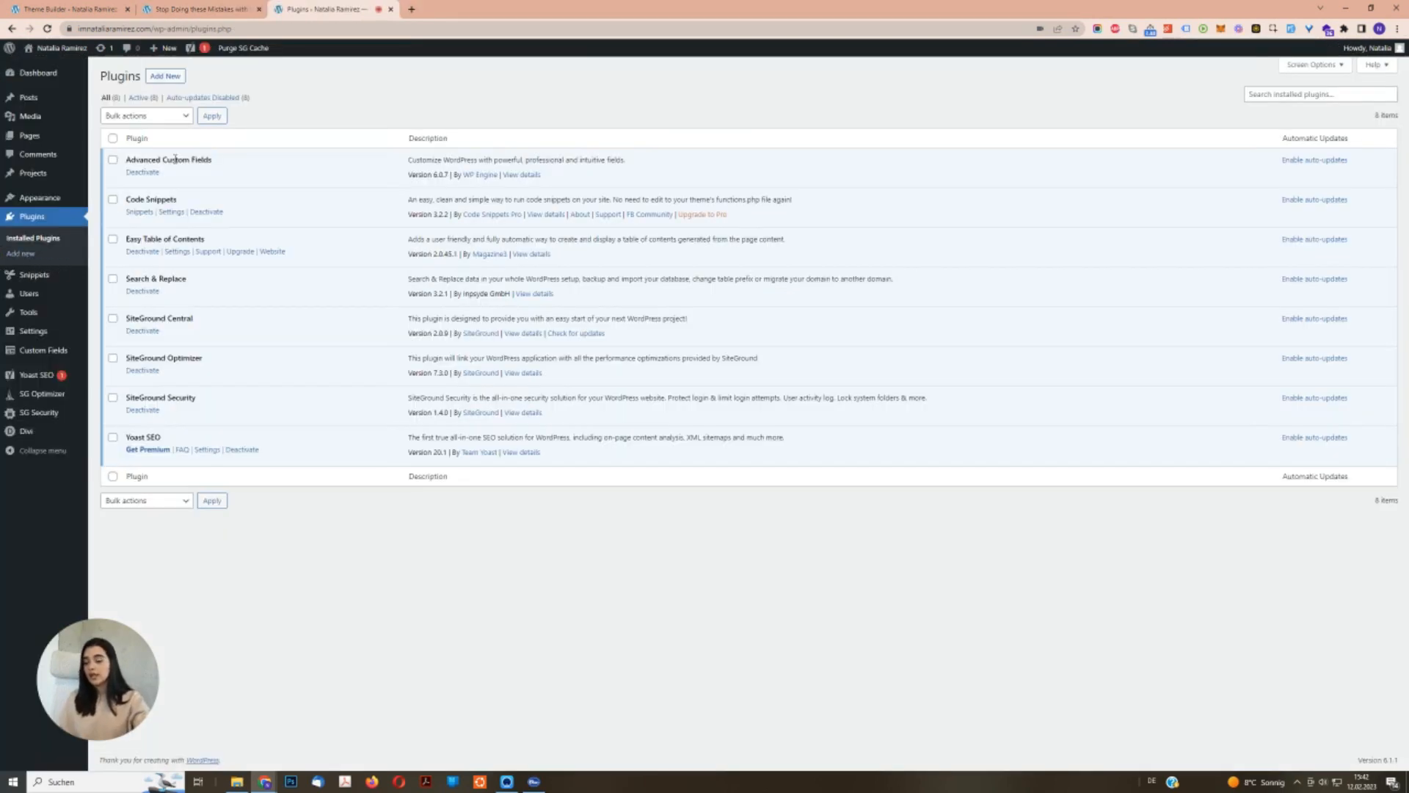
From the installed plugins page, open the Advanced Custom Fields field groups separately and inspect the Youtube Video field in the Posts group.
{"action": "triple_click", "coordinate": [175, 159]}
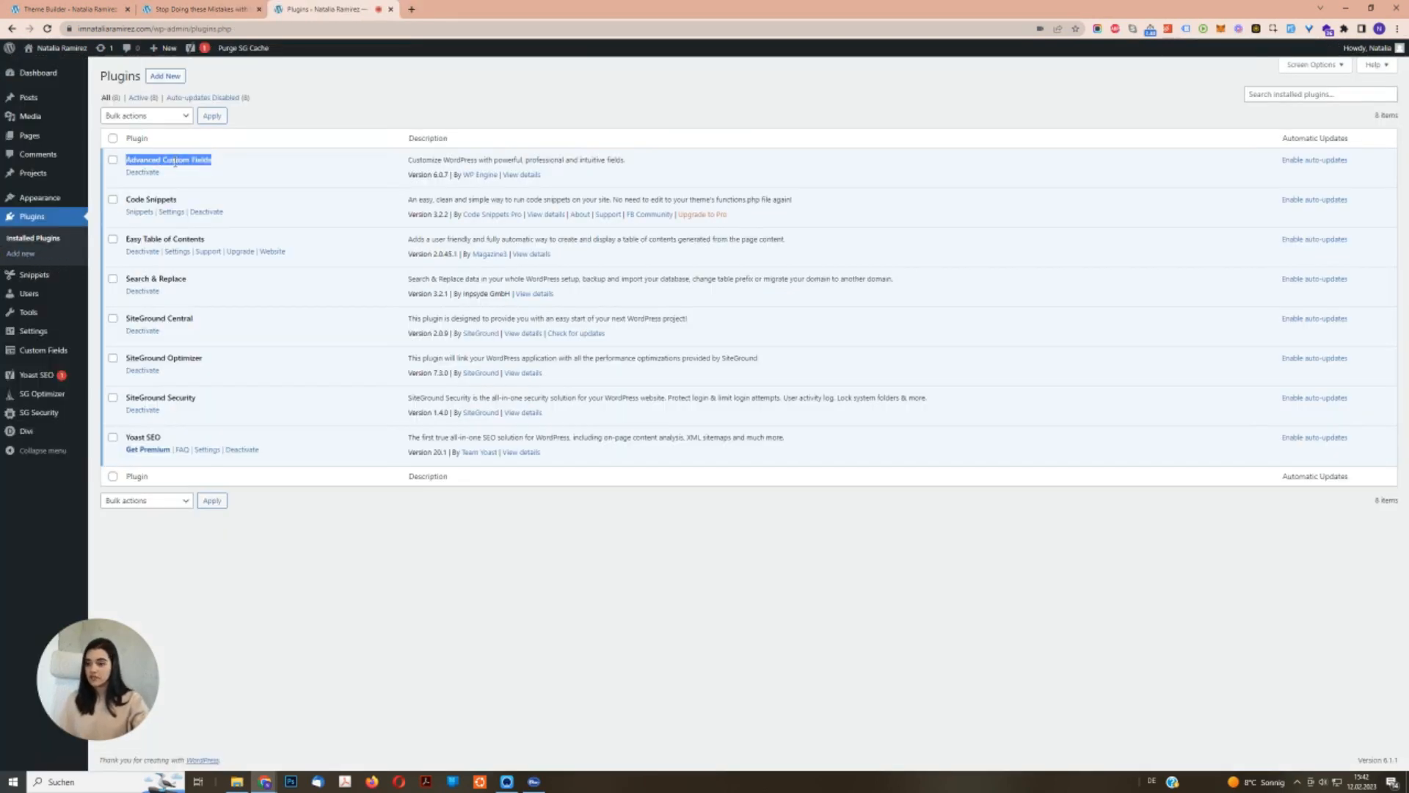
{"action": "right_click", "coordinate": [49, 350]}
{"action": "left_click", "coordinate": [80, 355]}
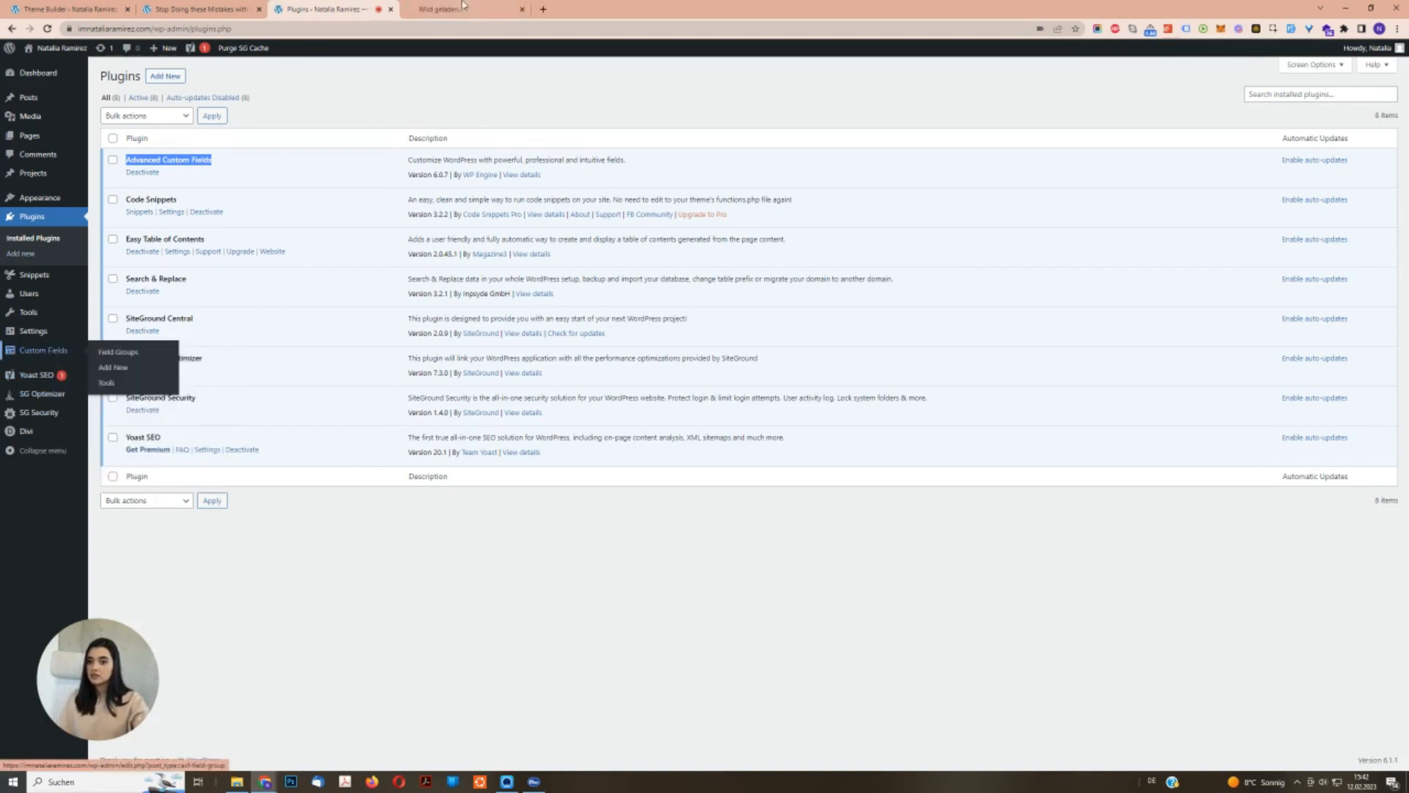
{"action": "left_click", "coordinate": [464, 6]}
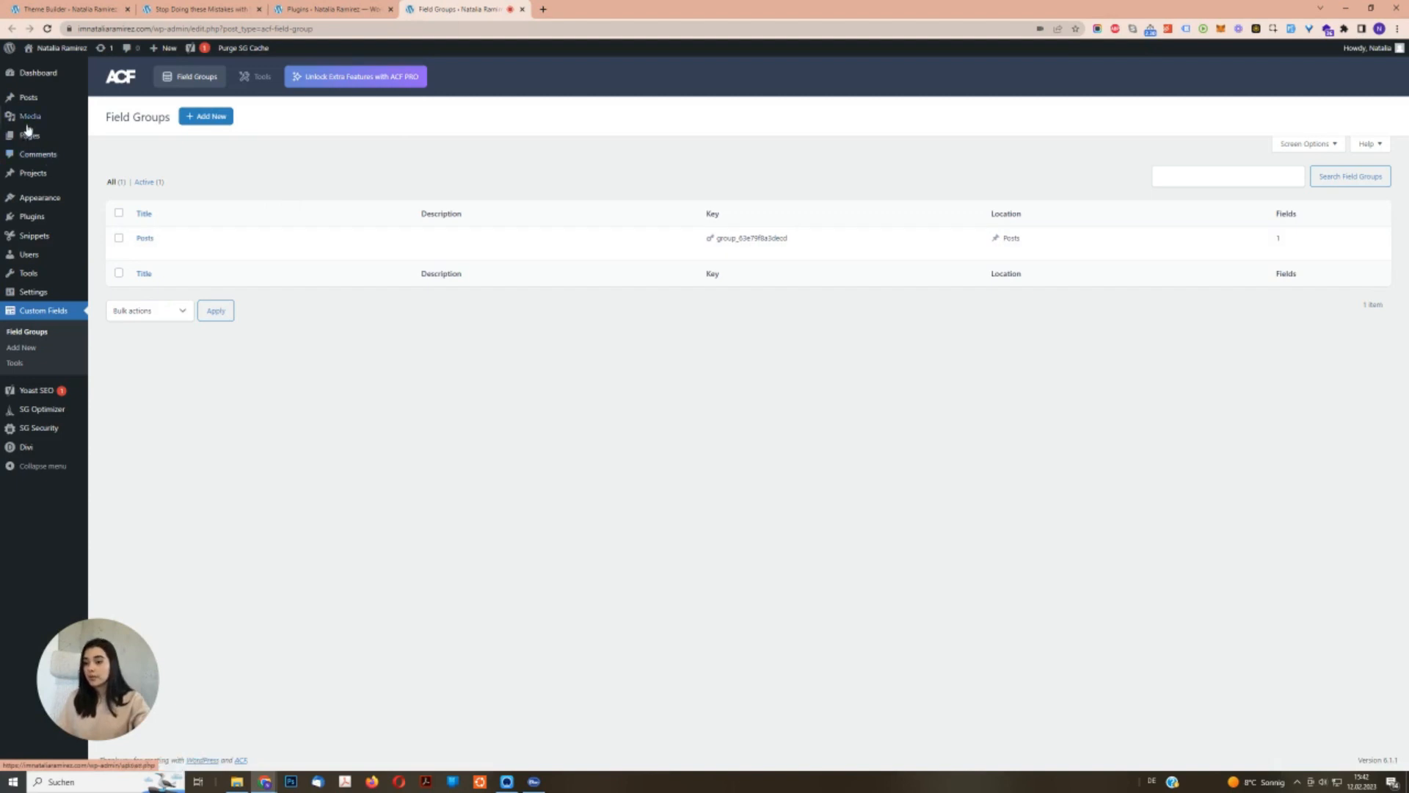
{"action": "left_click", "coordinate": [145, 239]}
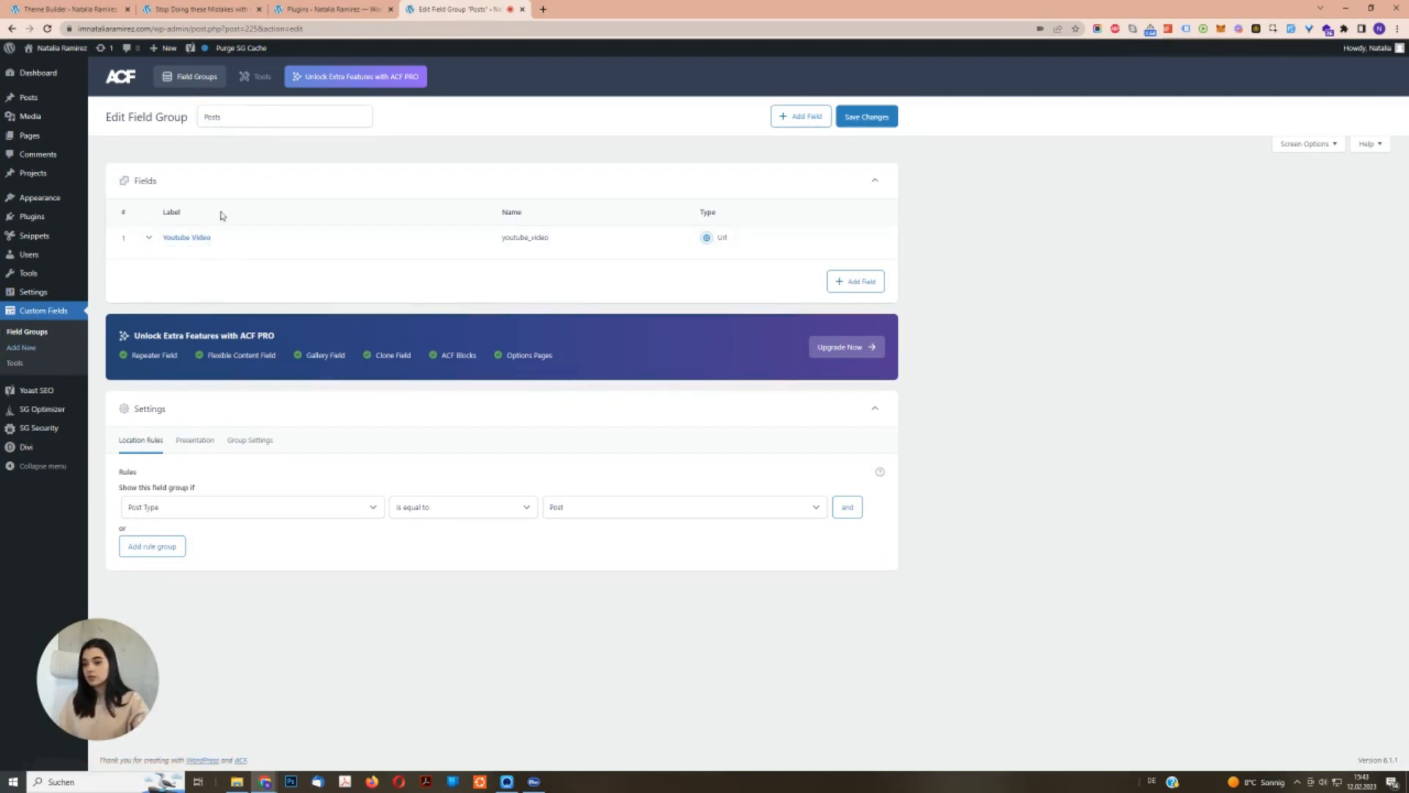
{"action": "left_click", "coordinate": [198, 237]}
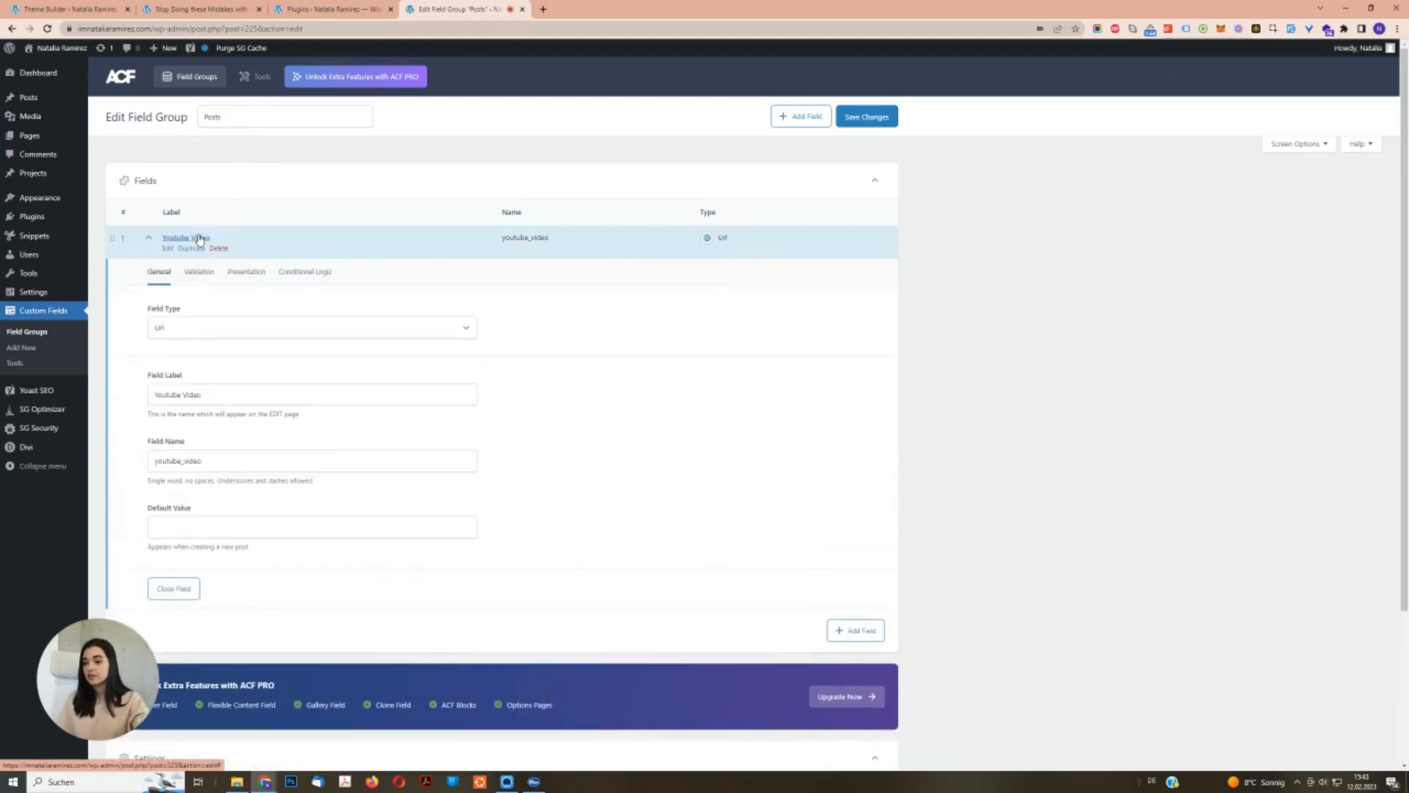
{"action": "left_click", "coordinate": [196, 237]}
{"action": "left_click", "coordinate": [844, 284]}
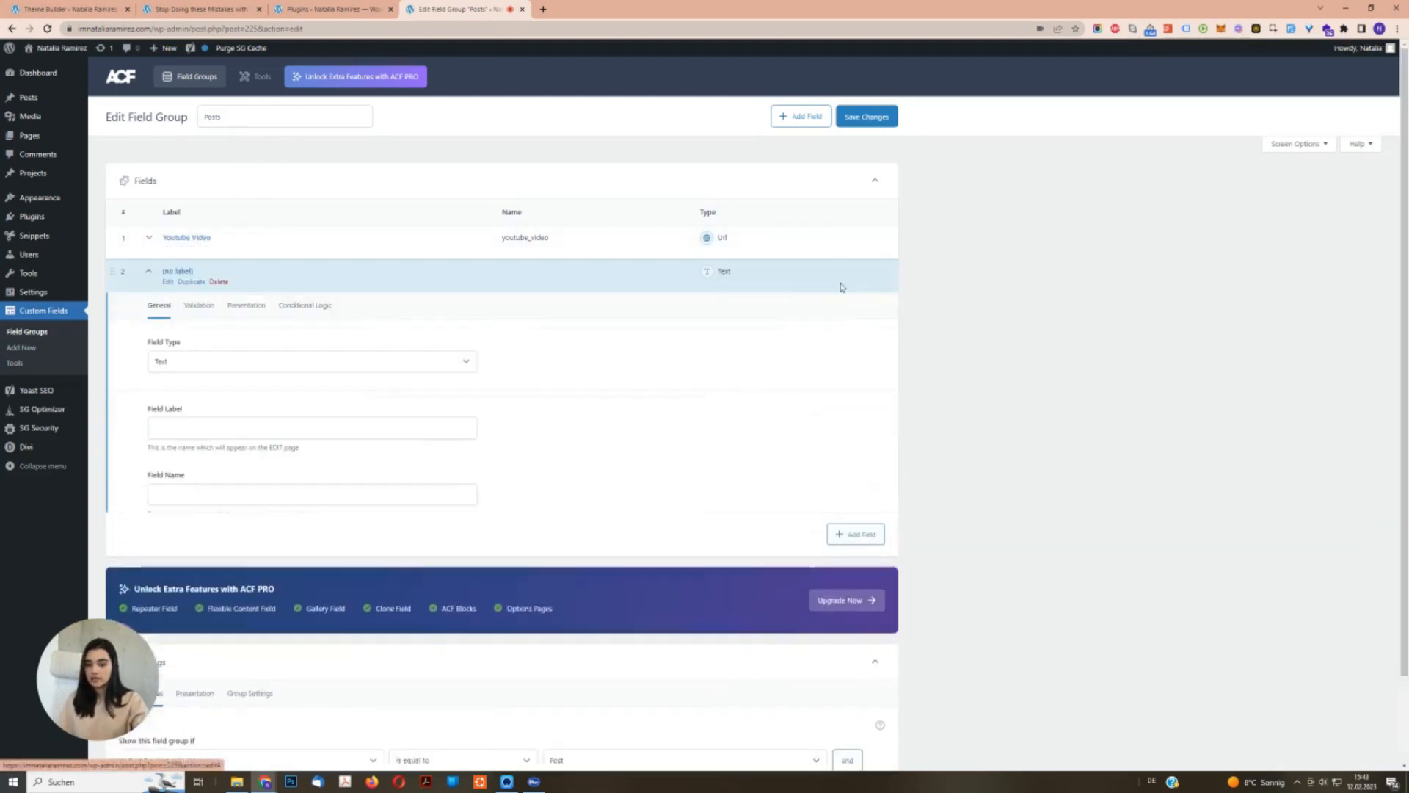
{"action": "left_click", "coordinate": [219, 282]}
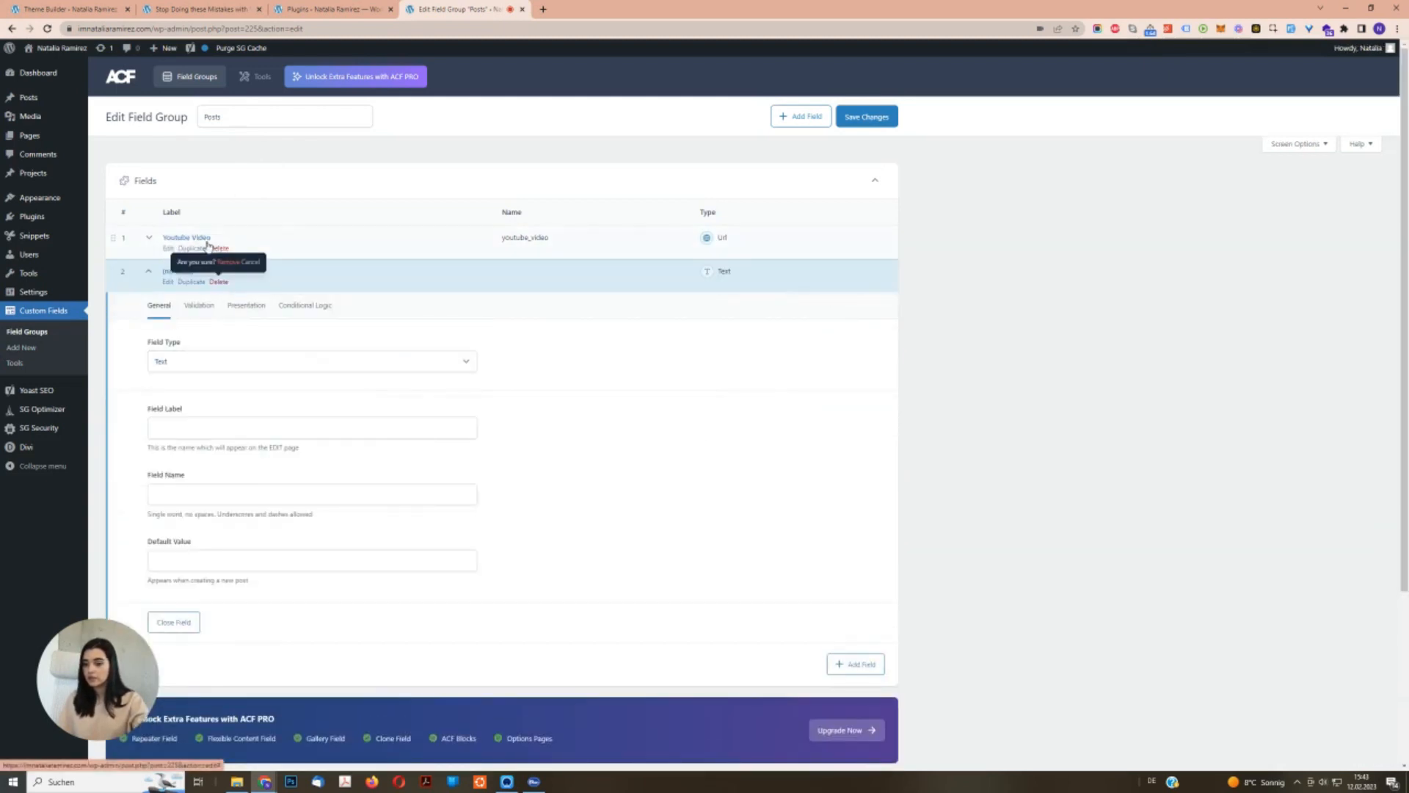
{"action": "left_click", "coordinate": [228, 262]}
Expand the Youtube Video field's settings, then open the live post's editor and examine its Youtube Video URL field.
{"action": "left_click", "coordinate": [188, 237]}
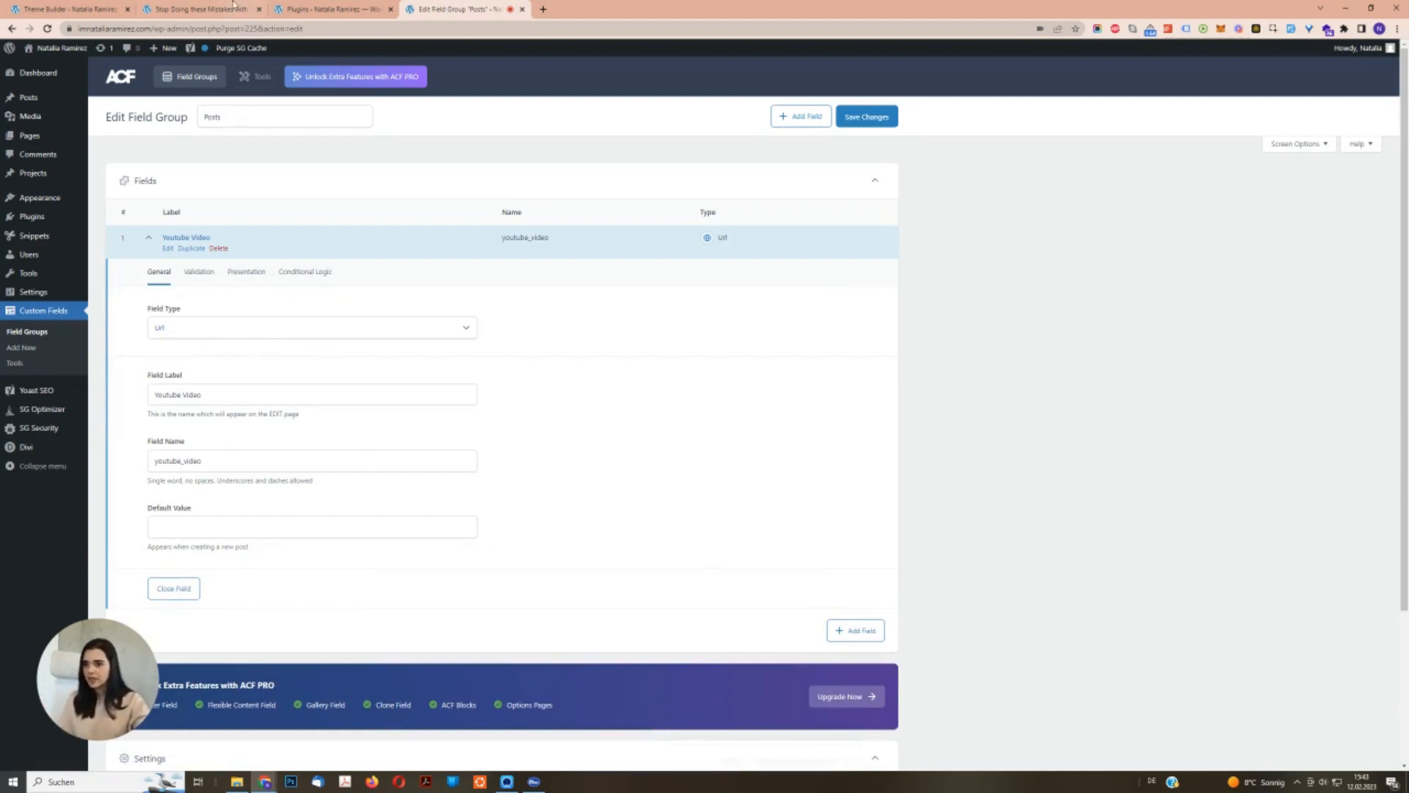
{"action": "left_click", "coordinate": [234, 7]}
{"action": "right_click", "coordinate": [212, 48]}
{"action": "left_click", "coordinate": [242, 53]}
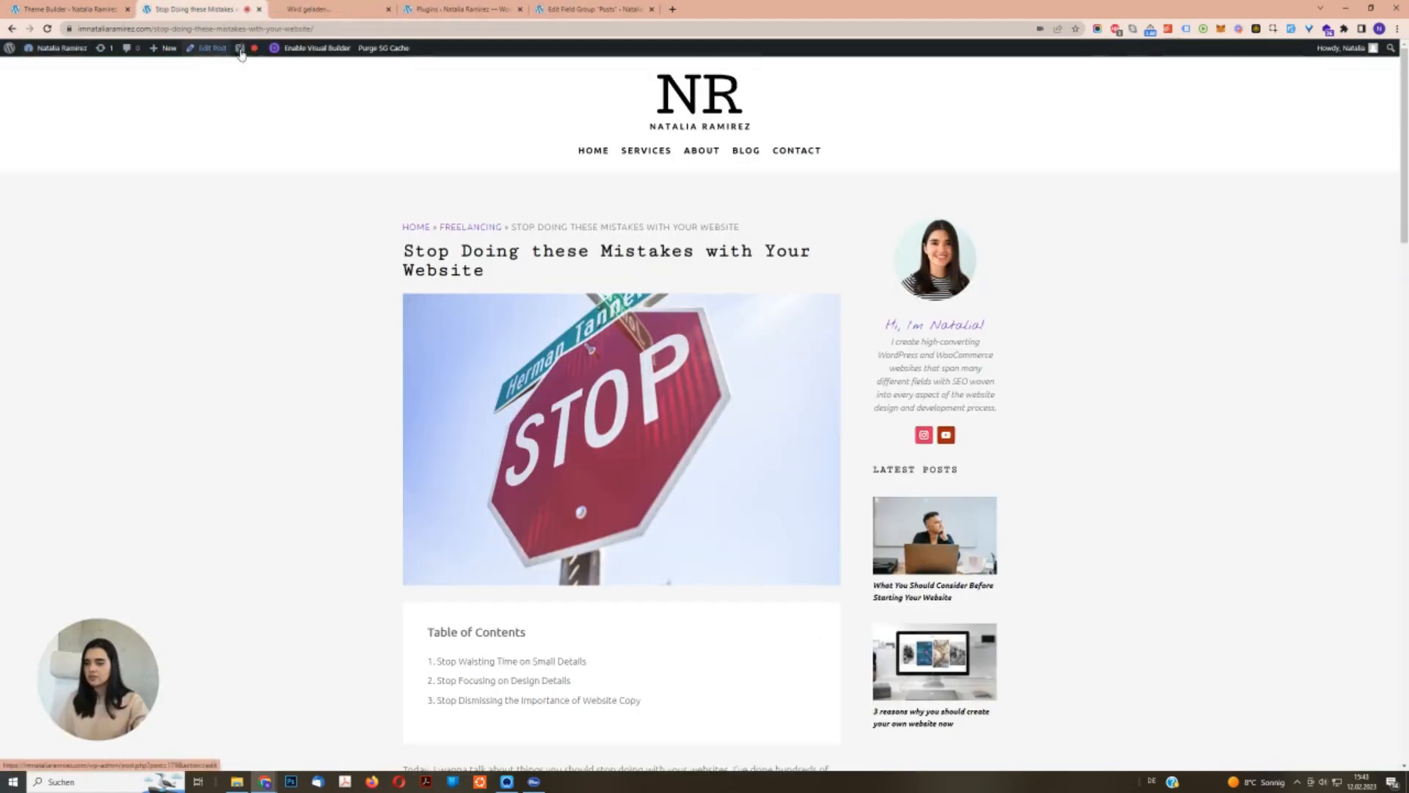
{"action": "key", "text": "ctrl+Tab"}
{"action": "scroll", "coordinate": [1028, 286], "scroll_direction": "down", "scroll_amount": 15}
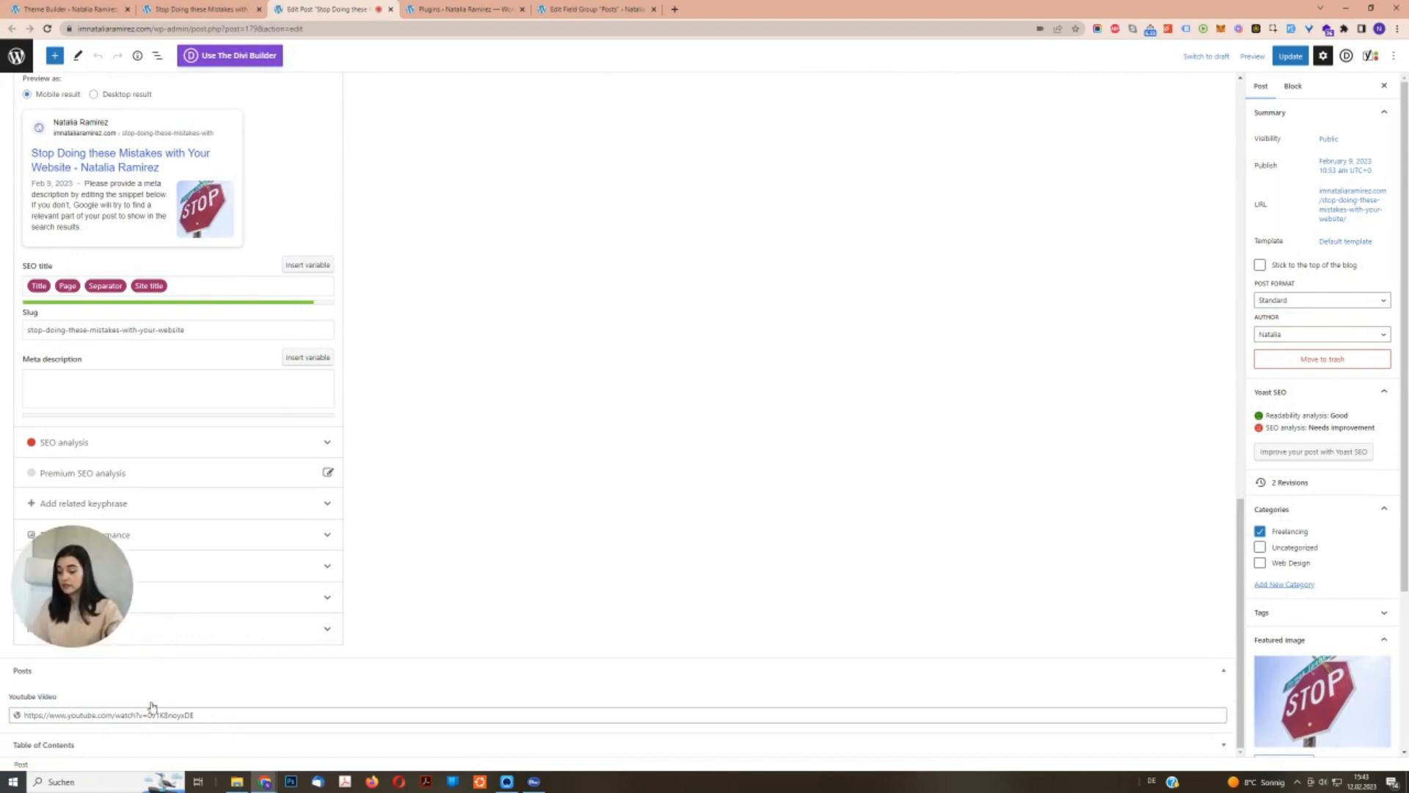
{"action": "triple_click", "coordinate": [90, 717]}
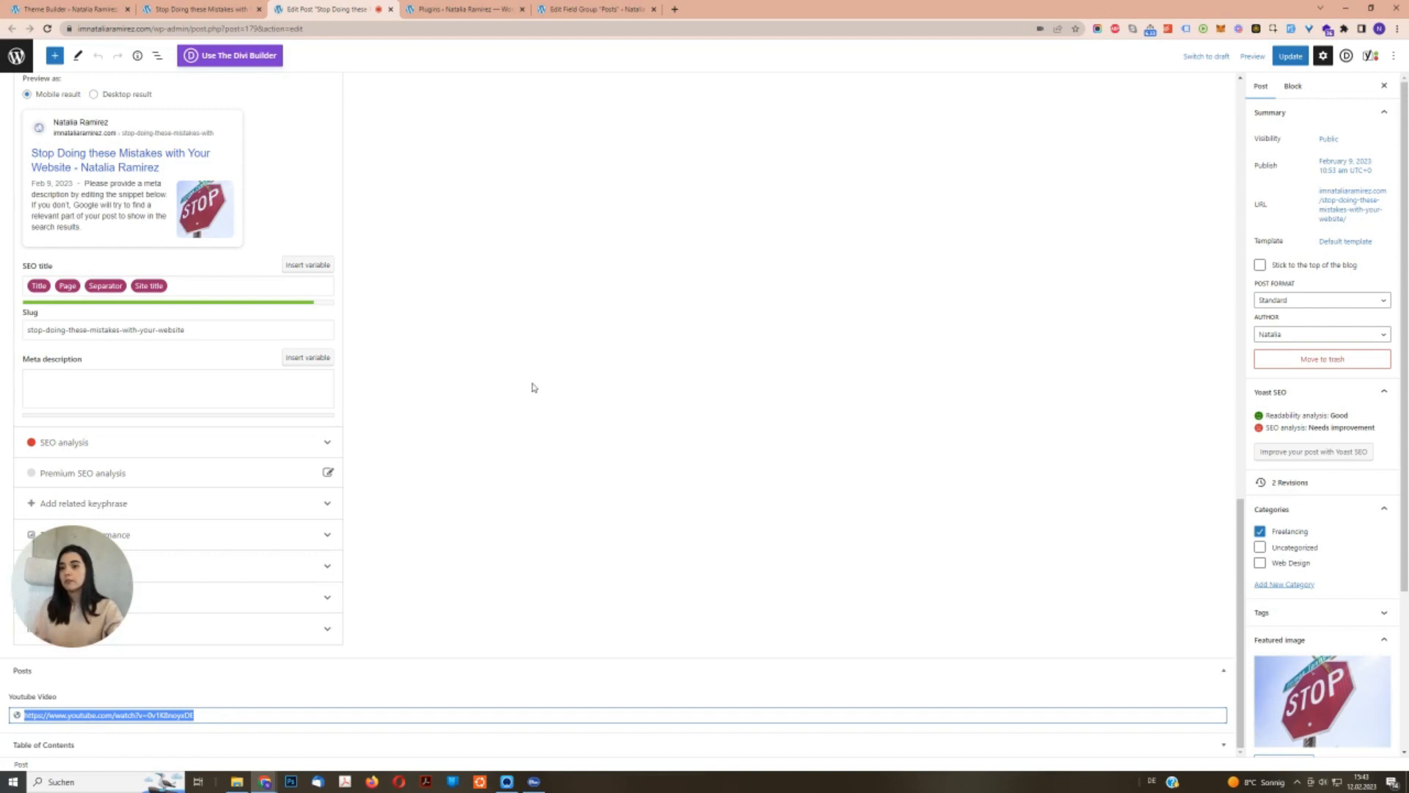
{"action": "left_click", "coordinate": [249, 714]}
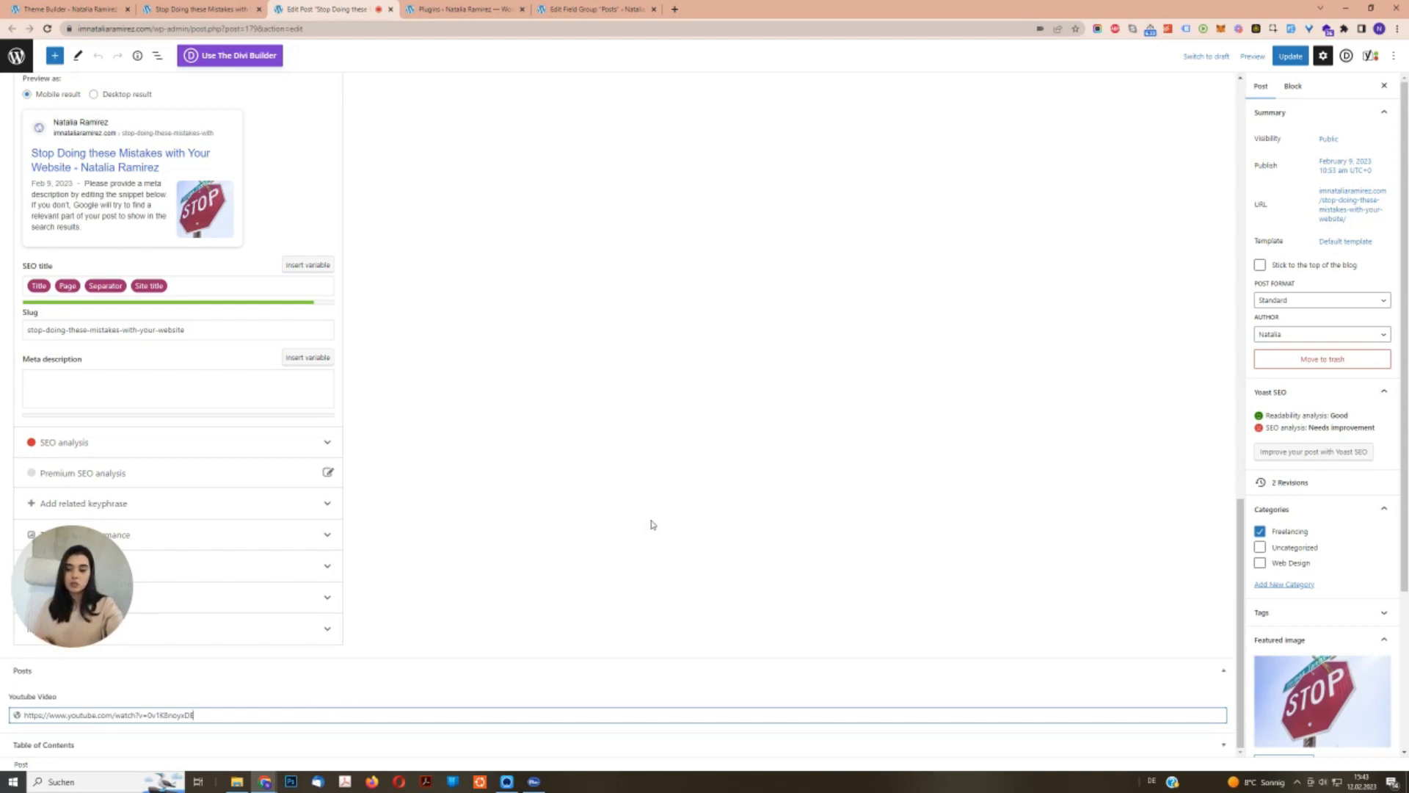
{"action": "scroll", "coordinate": [671, 525], "scroll_direction": "up", "scroll_amount": 10}
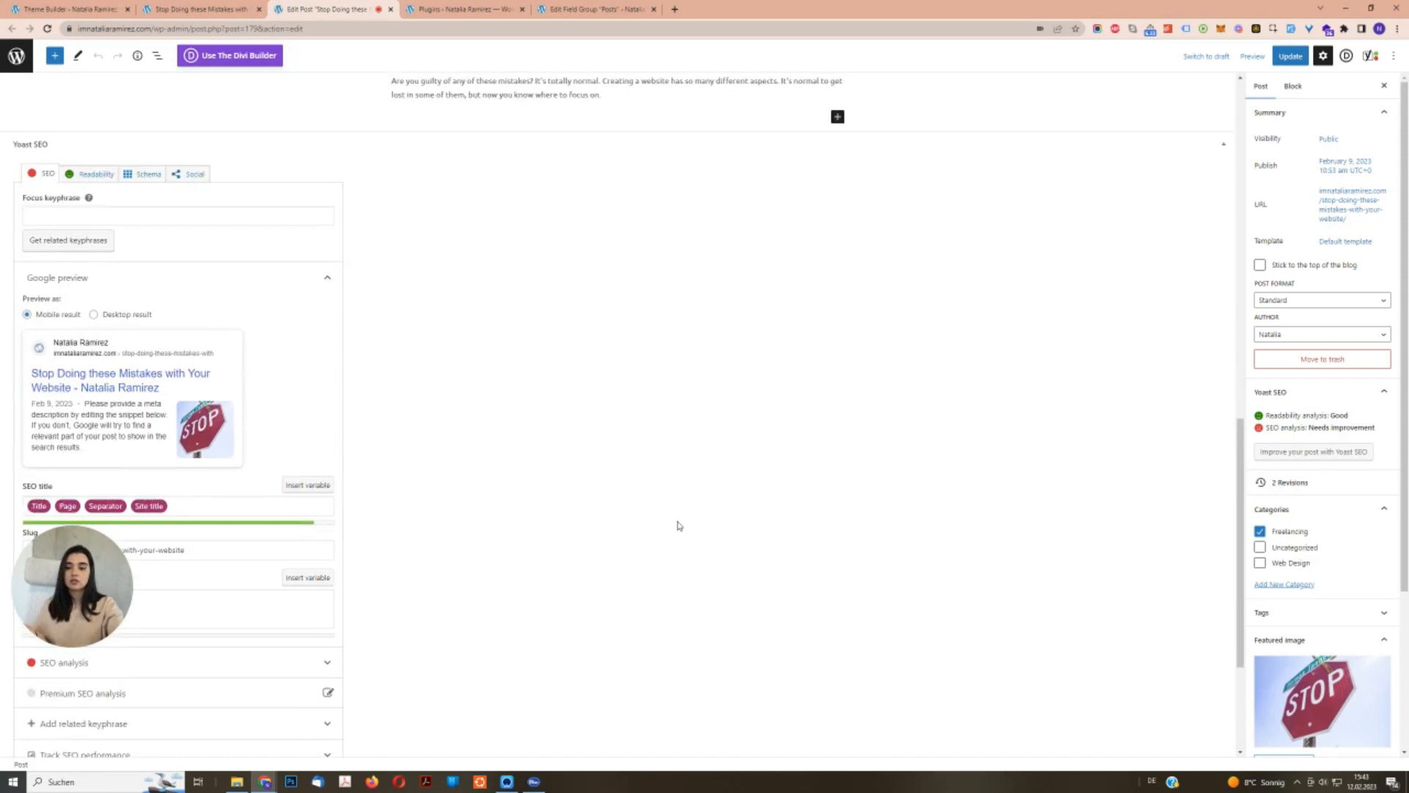
{"action": "scroll", "coordinate": [824, 518], "scroll_direction": "down", "scroll_amount": 10}
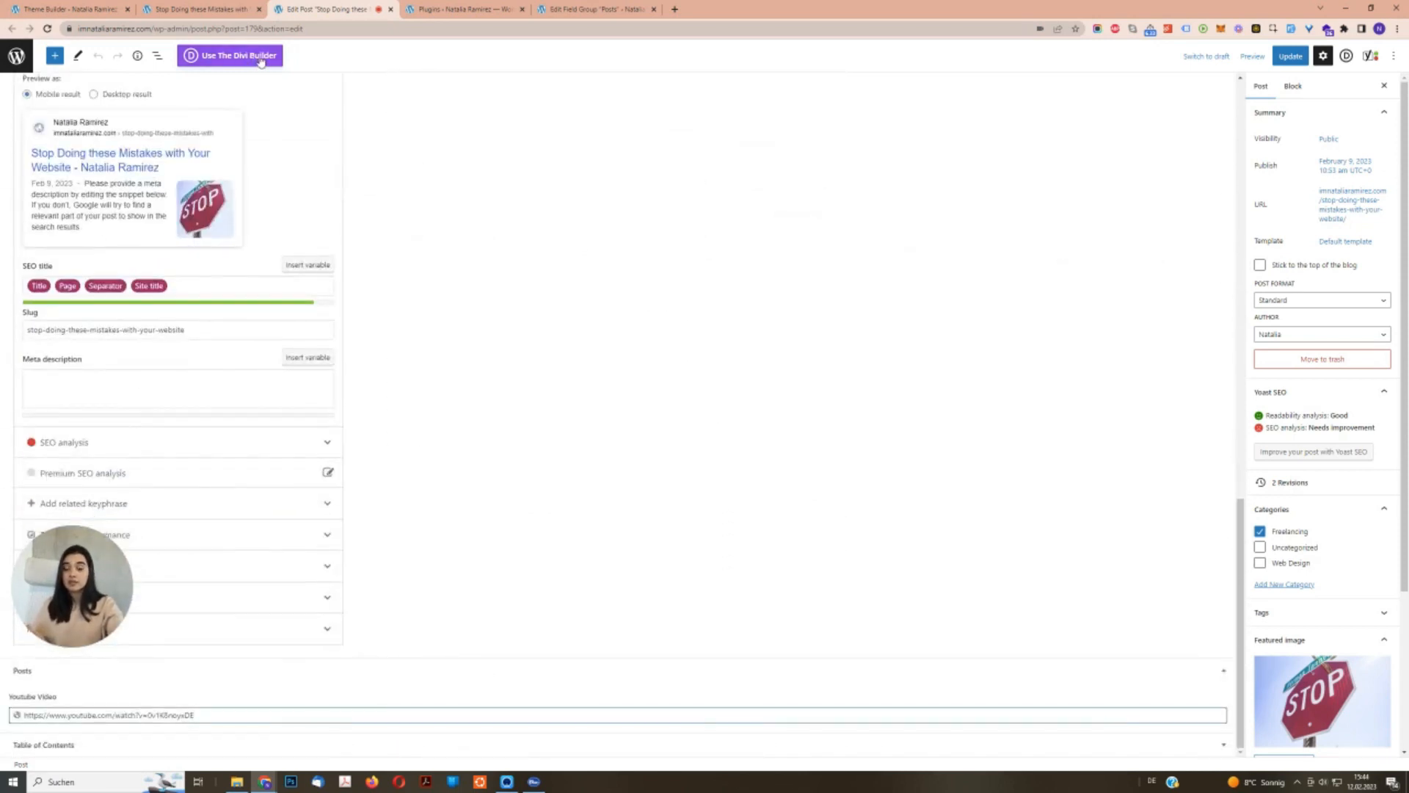
{"action": "triple_click", "coordinate": [42, 712]}
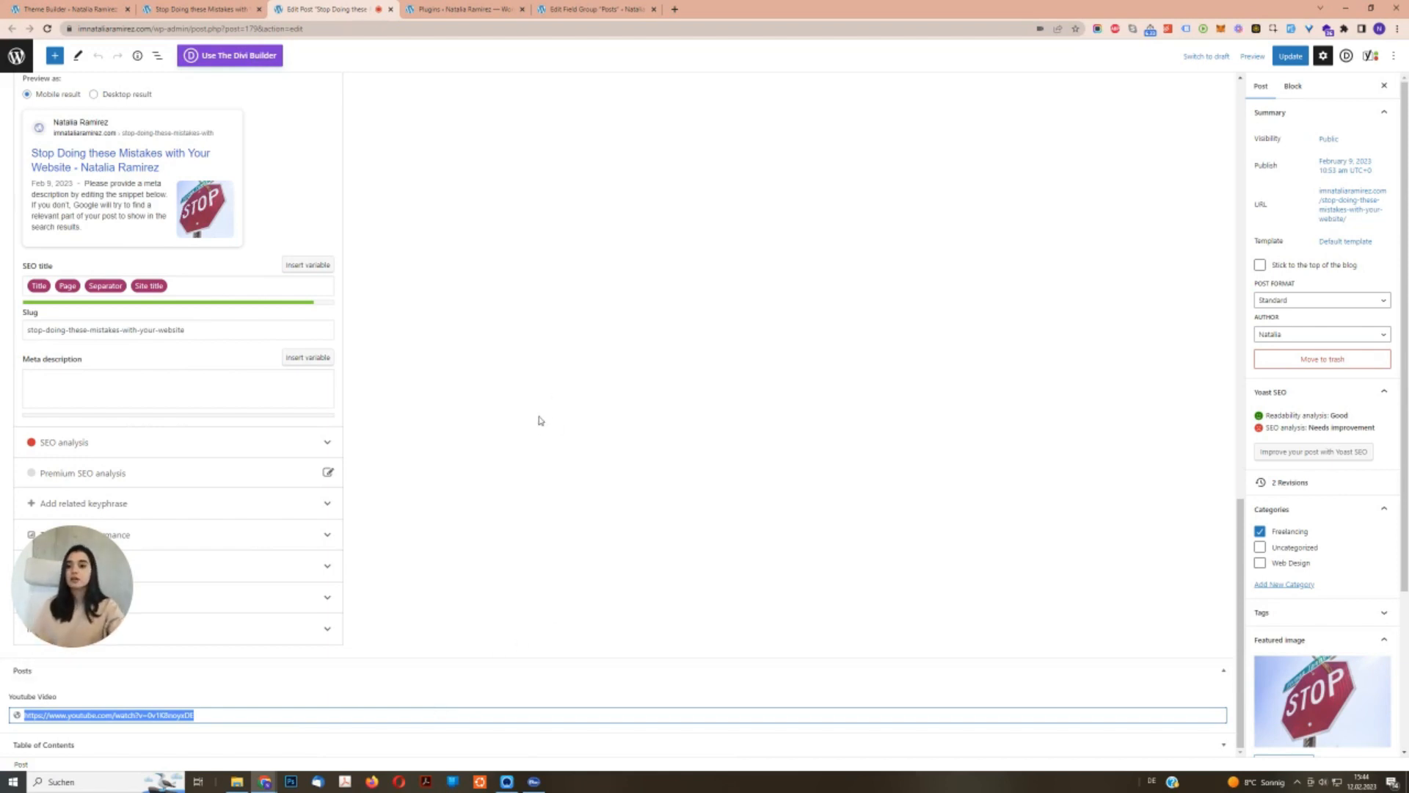
Return to the installed plugins, locate Easy Table of Contents, and open the Table of Contents settings separately.
{"action": "left_click", "coordinate": [452, 7]}
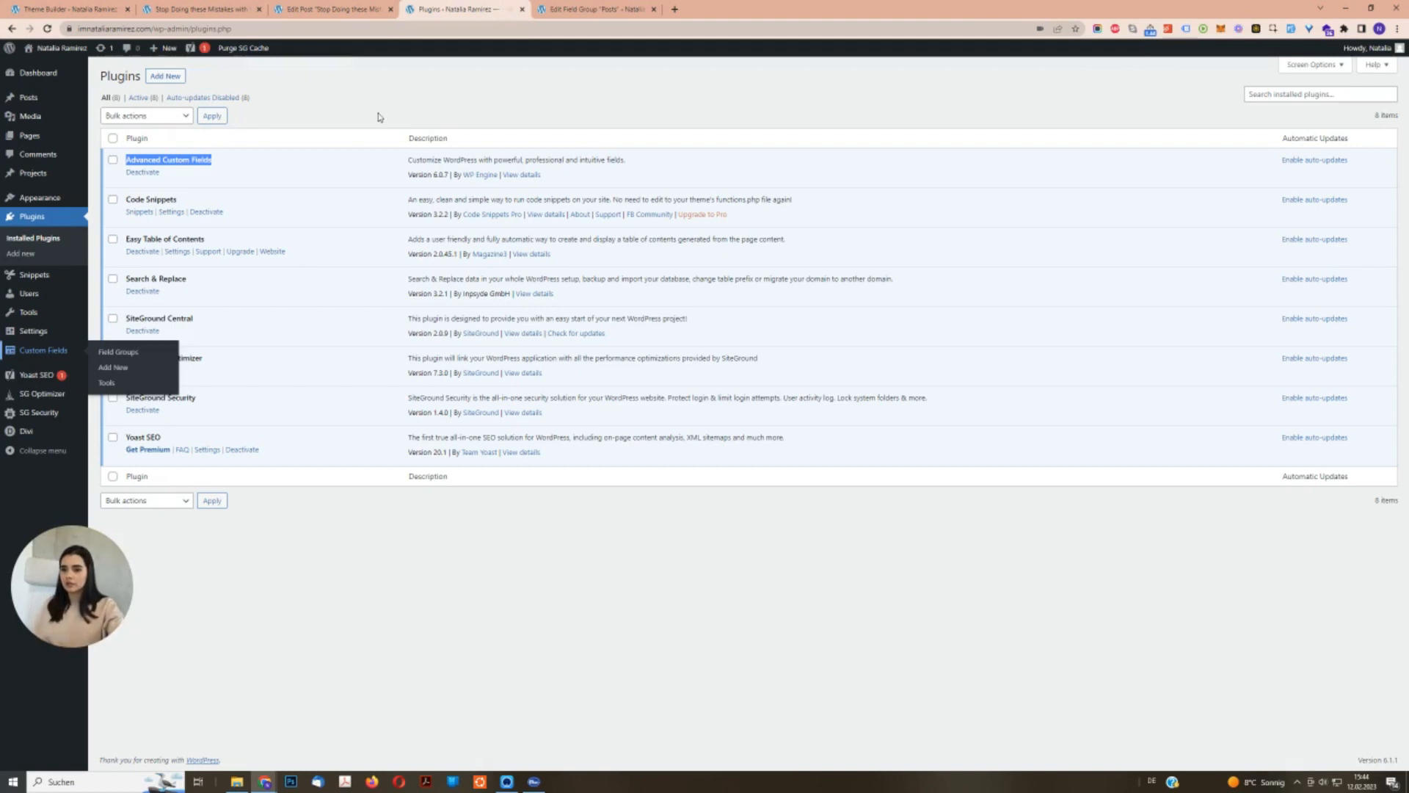
{"action": "left_click", "coordinate": [338, 94]}
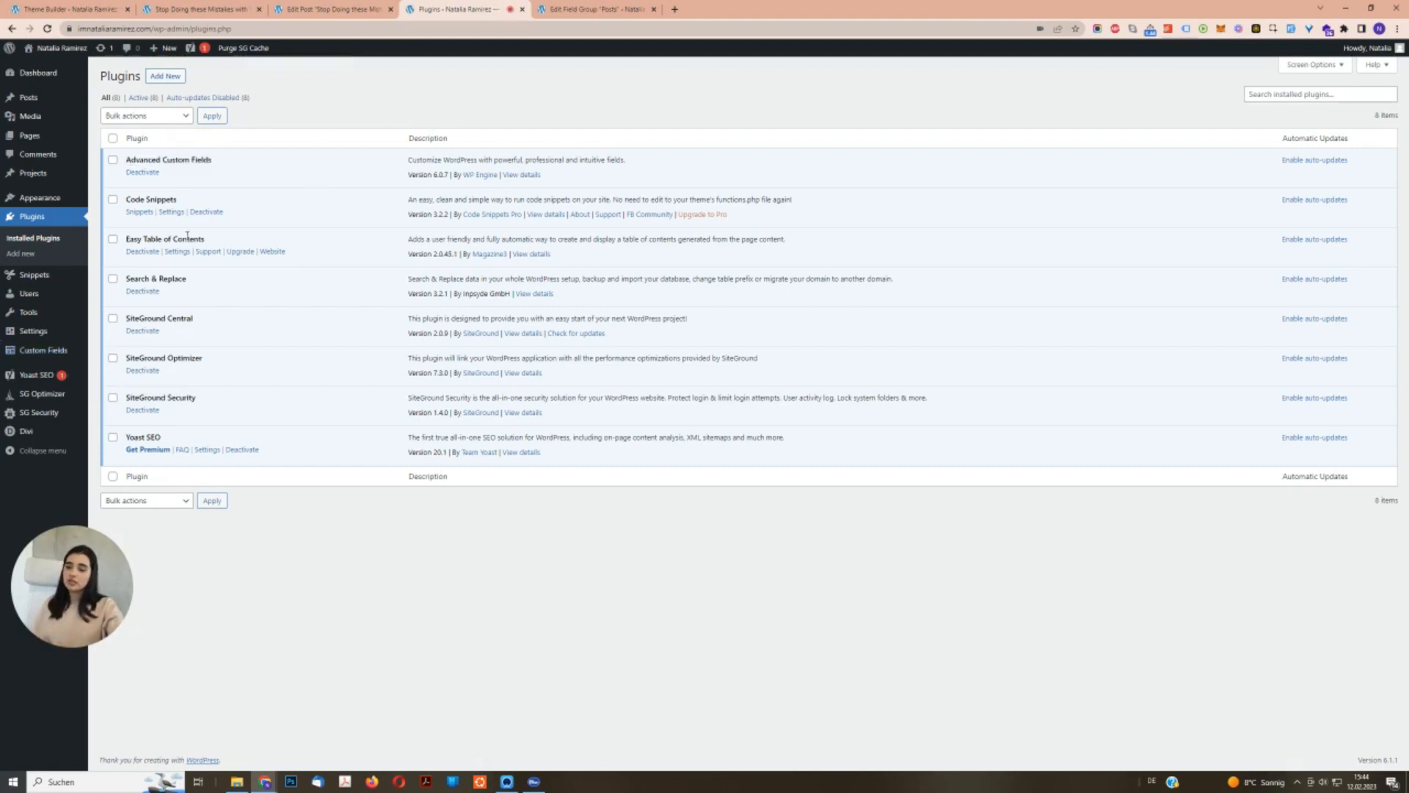
{"action": "triple_click", "coordinate": [157, 241]}
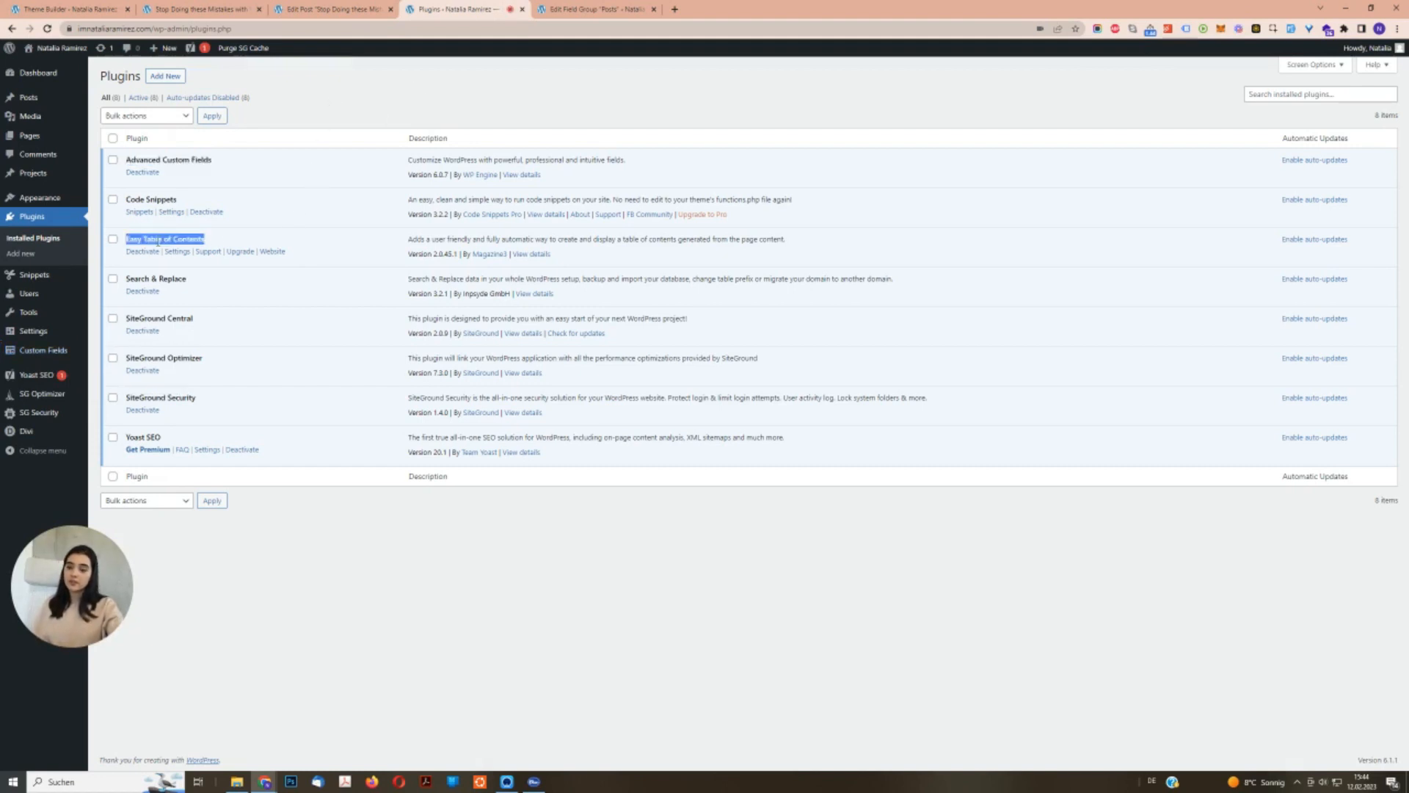
{"action": "mouse_move", "coordinate": [33, 331]}
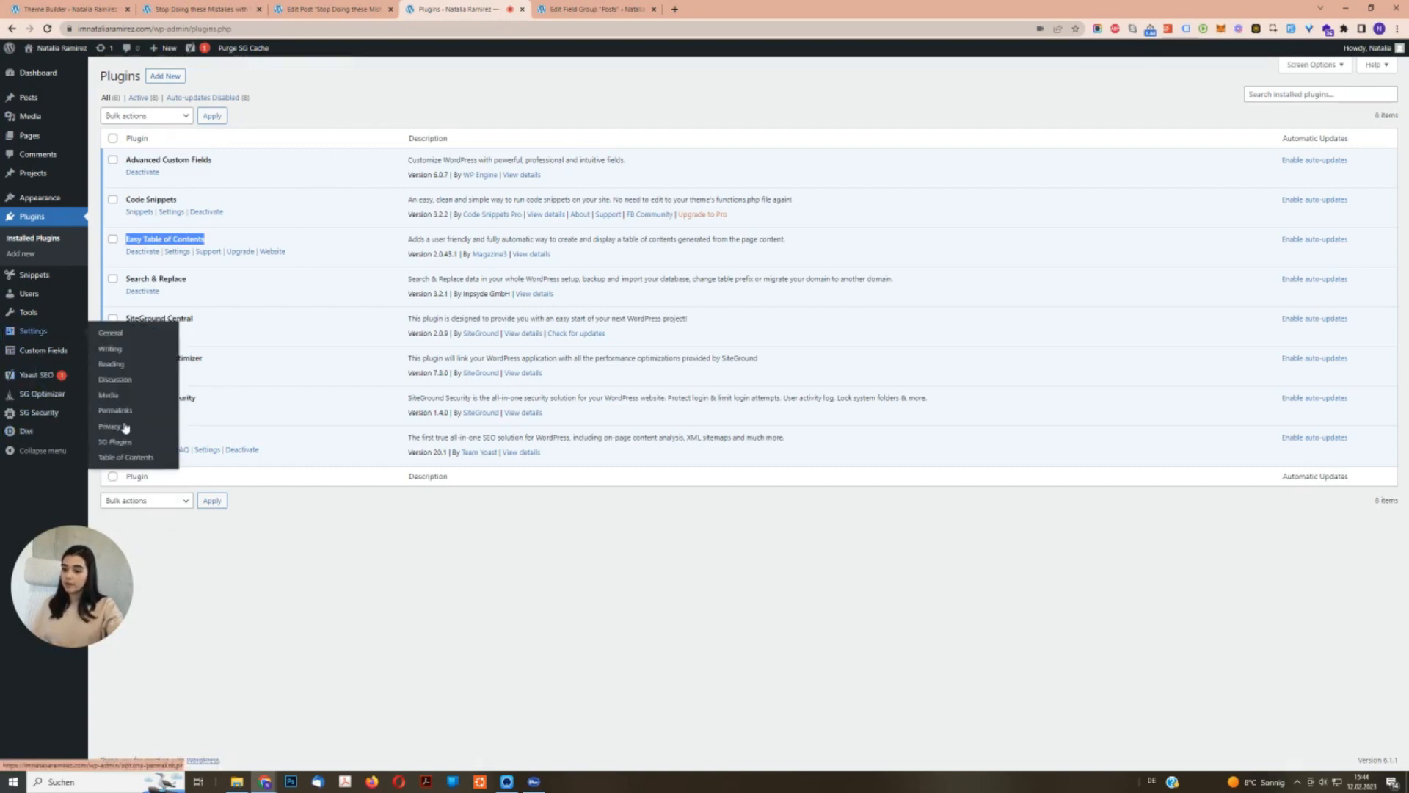
{"action": "middle_click", "coordinate": [126, 456]}
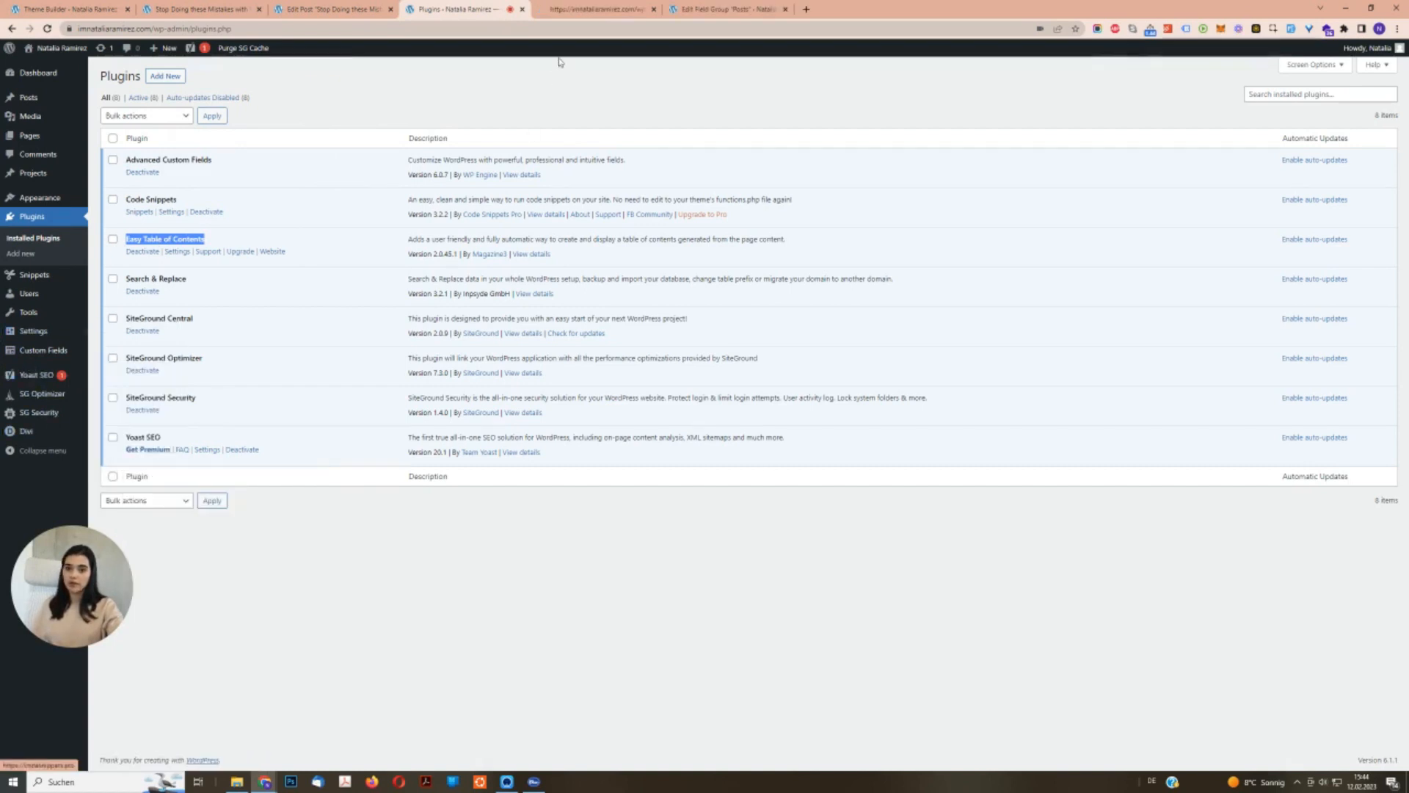
{"action": "left_click", "coordinate": [566, 6]}
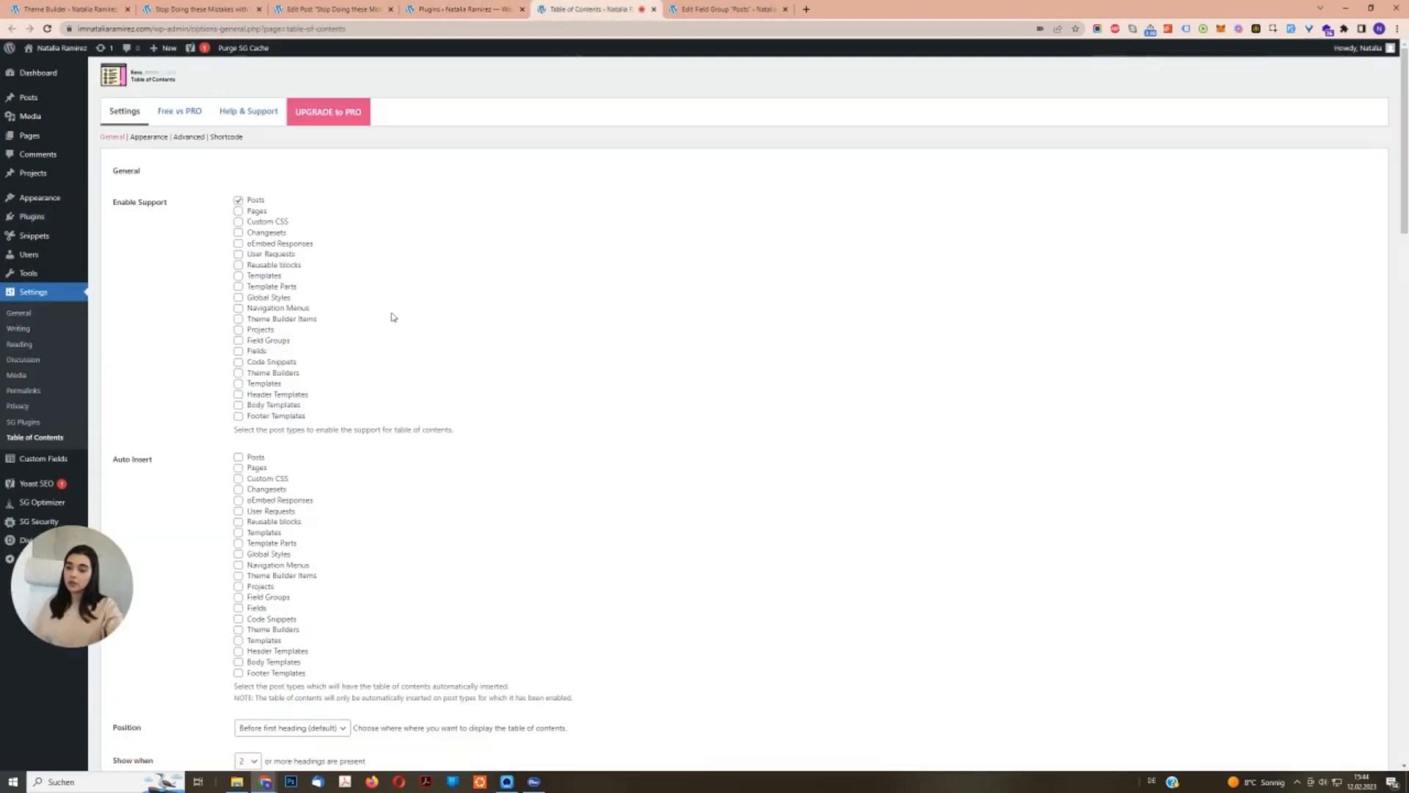
Review the general, font and theme settings for the table of contents.
{"action": "scroll", "coordinate": [449, 337], "scroll_direction": "down", "scroll_amount": 7}
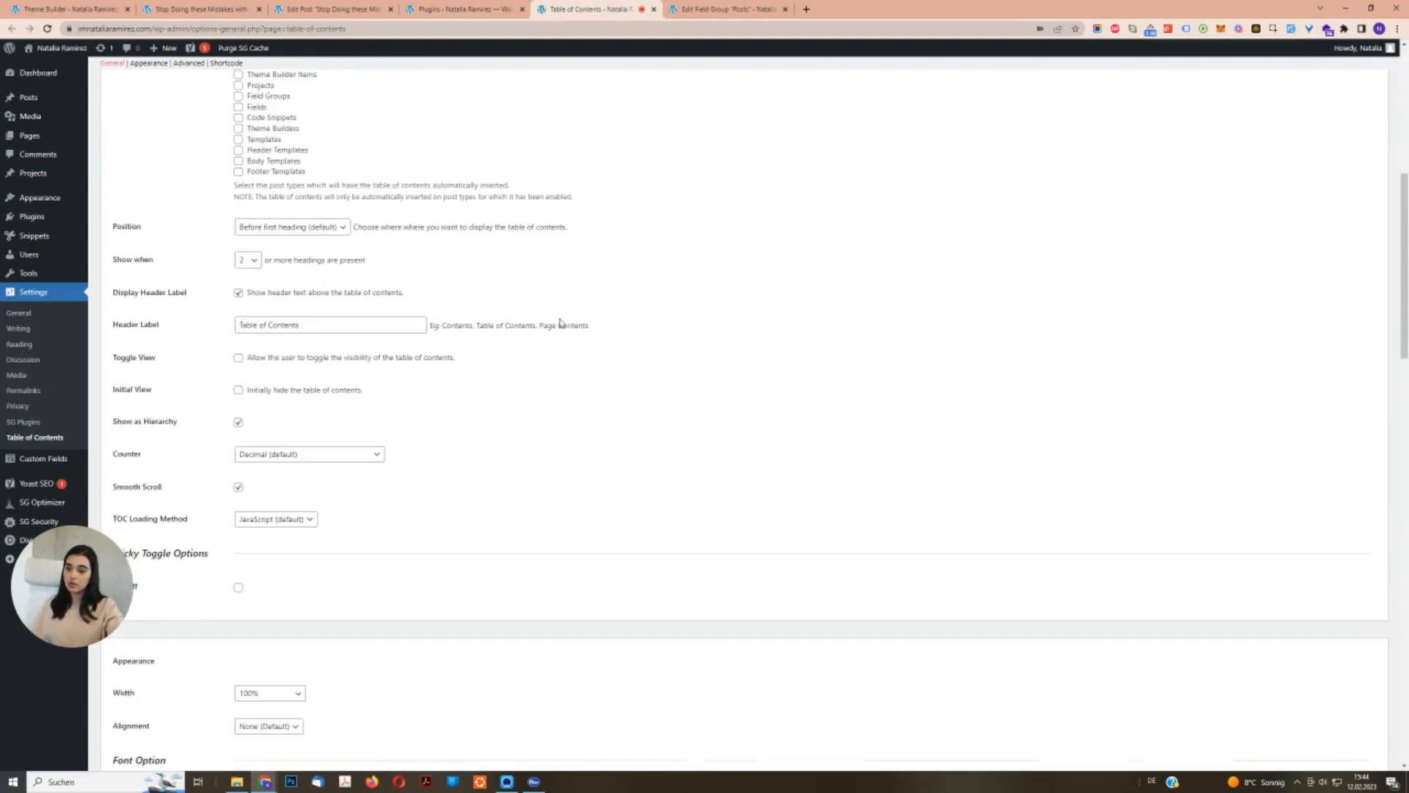
{"action": "scroll", "coordinate": [618, 422], "scroll_direction": "down", "scroll_amount": 3}
{"action": "scroll", "coordinate": [620, 424], "scroll_direction": "down", "scroll_amount": 7}
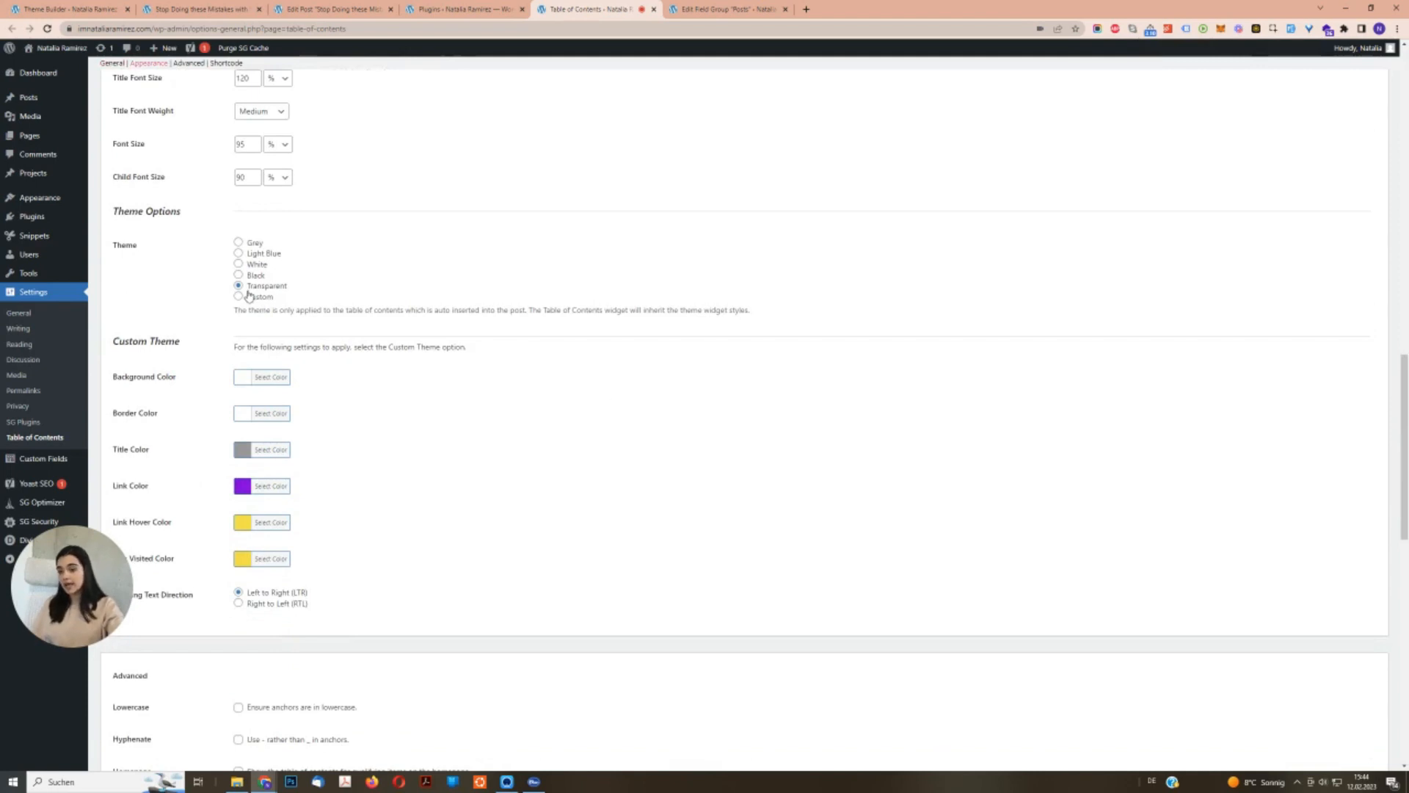
{"action": "scroll", "coordinate": [383, 385], "scroll_direction": "up", "scroll_amount": 3}
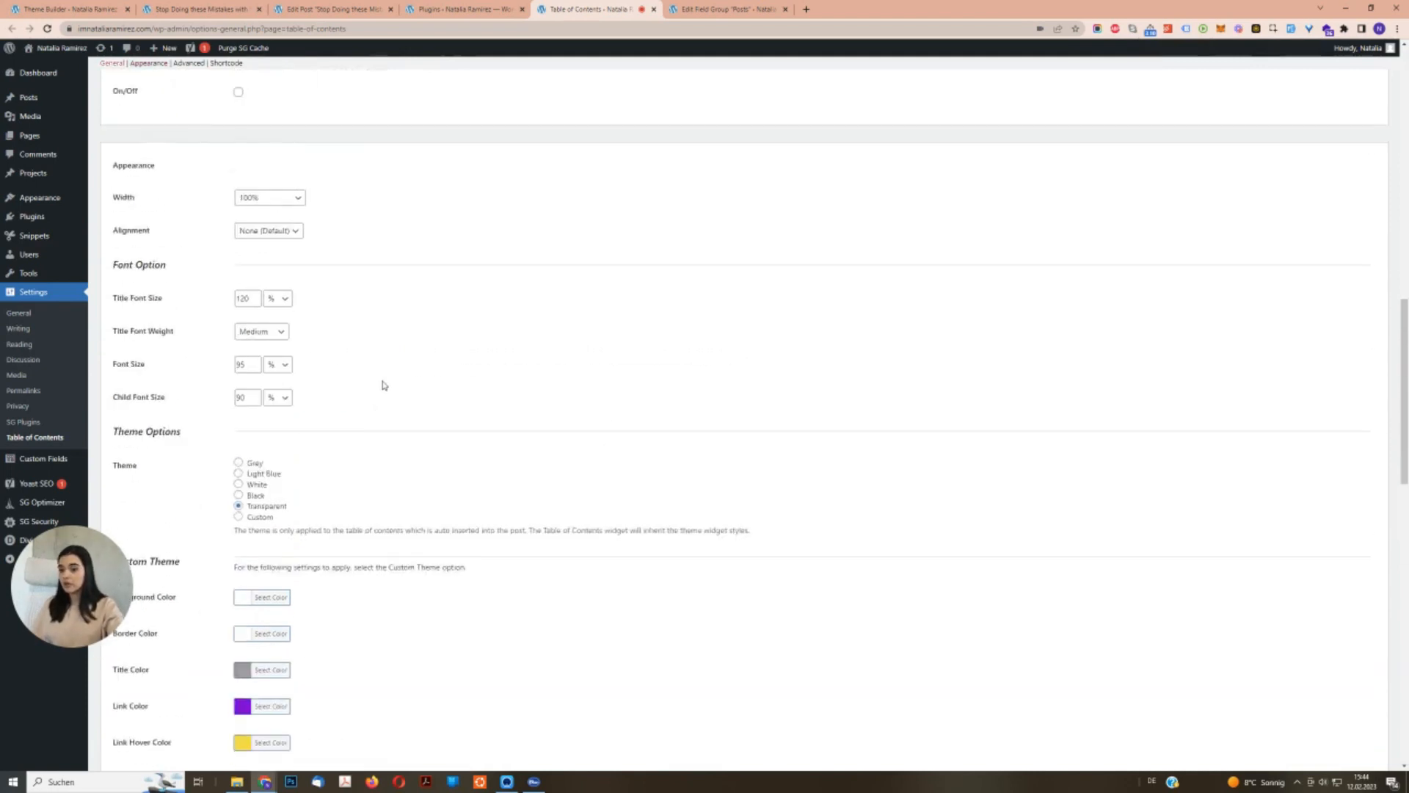
{"action": "scroll", "coordinate": [382, 385], "scroll_direction": "up", "scroll_amount": 2}
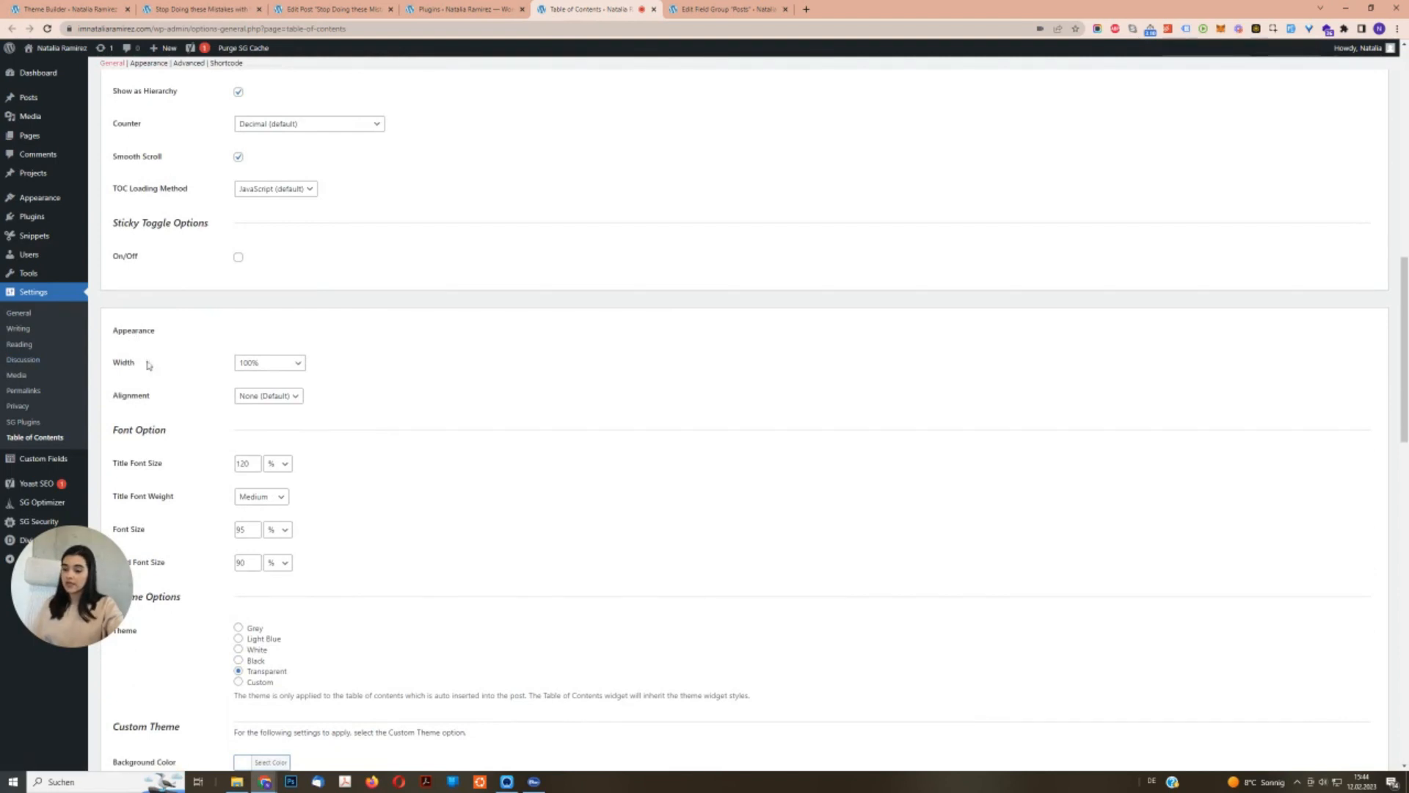
{"action": "scroll", "coordinate": [390, 378], "scroll_direction": "up", "scroll_amount": 3}
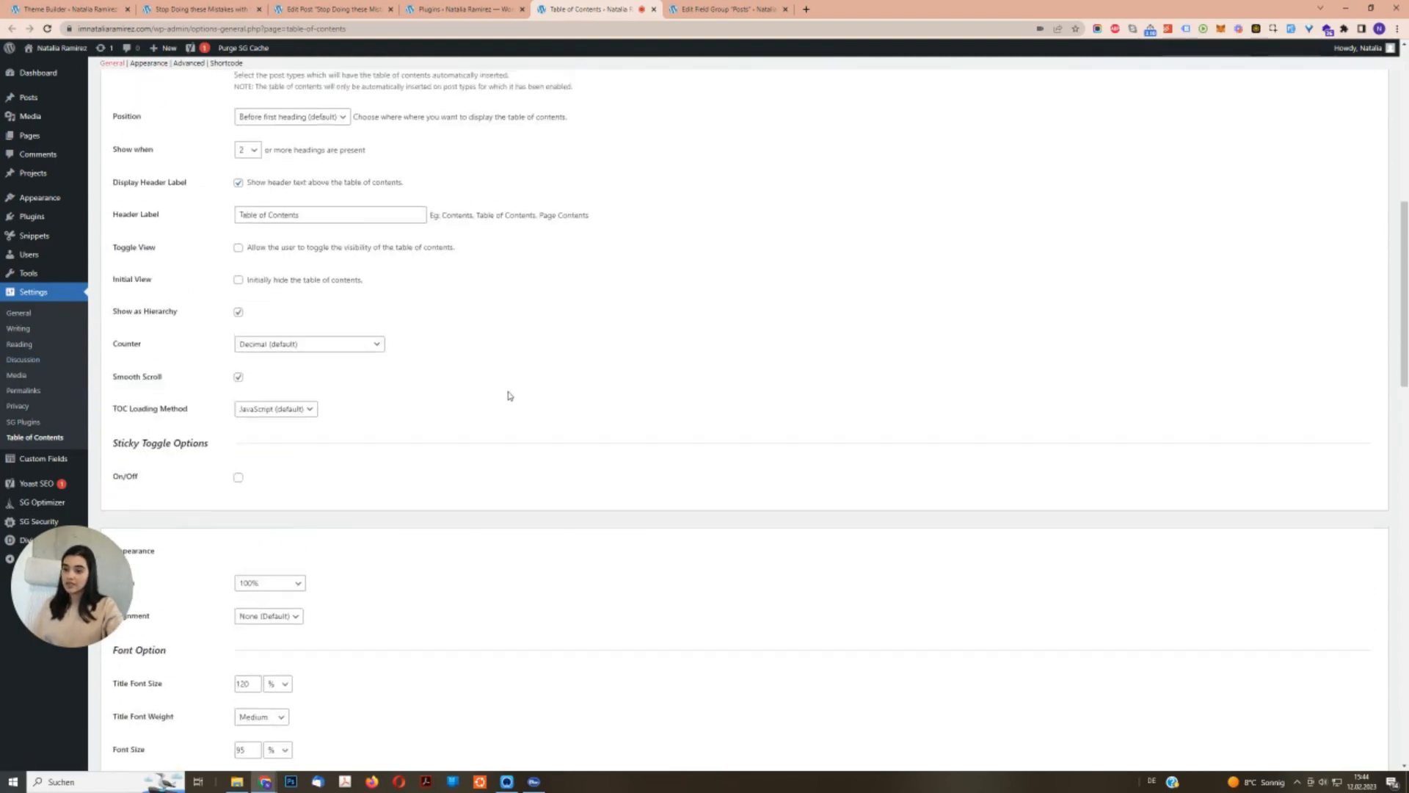
Examine the remaining table of contents settings: toggle and counter options, the headings to include, and the shortcode for manual insertion.
{"action": "scroll", "coordinate": [510, 395], "scroll_direction": "up", "scroll_amount": 2}
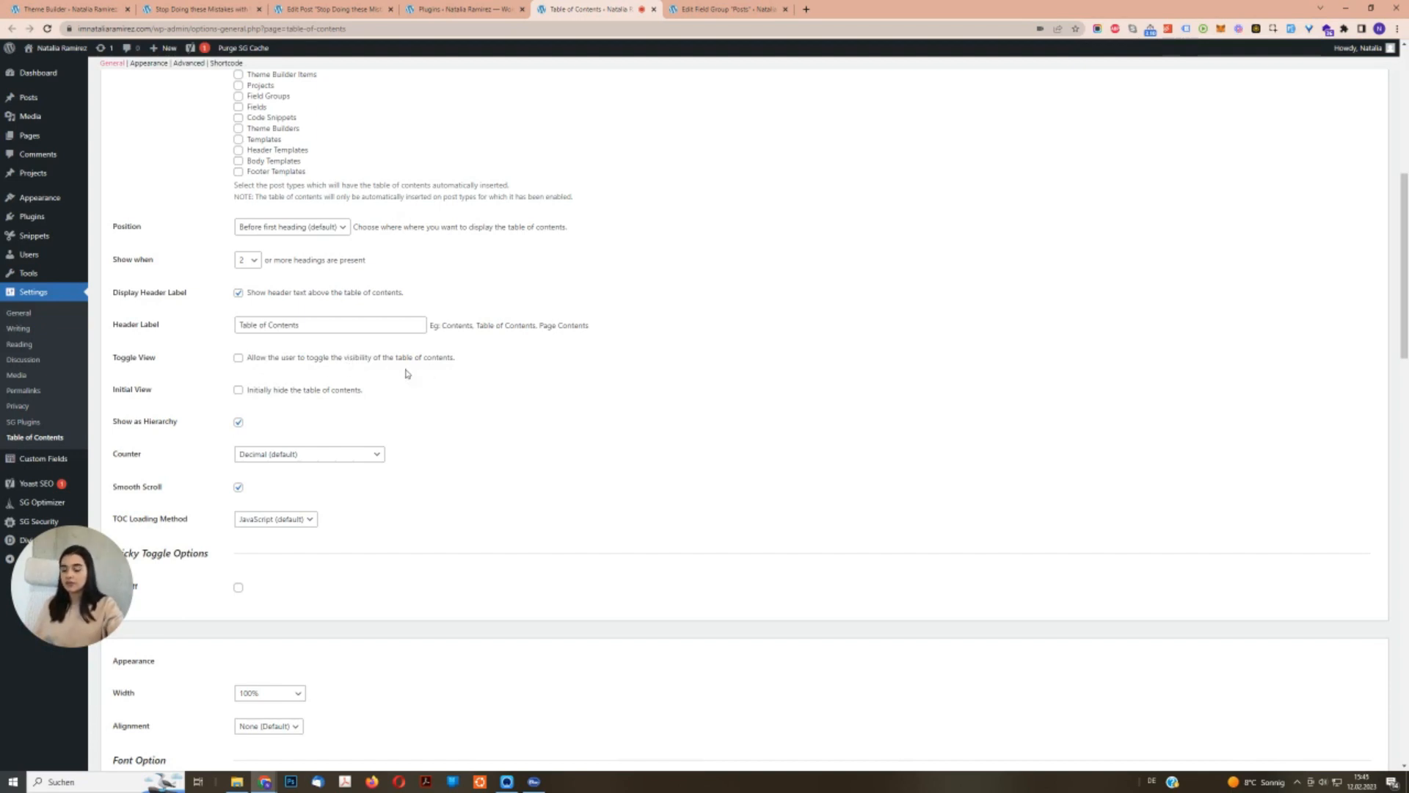
{"action": "scroll", "coordinate": [394, 455], "scroll_direction": "up", "scroll_amount": 2}
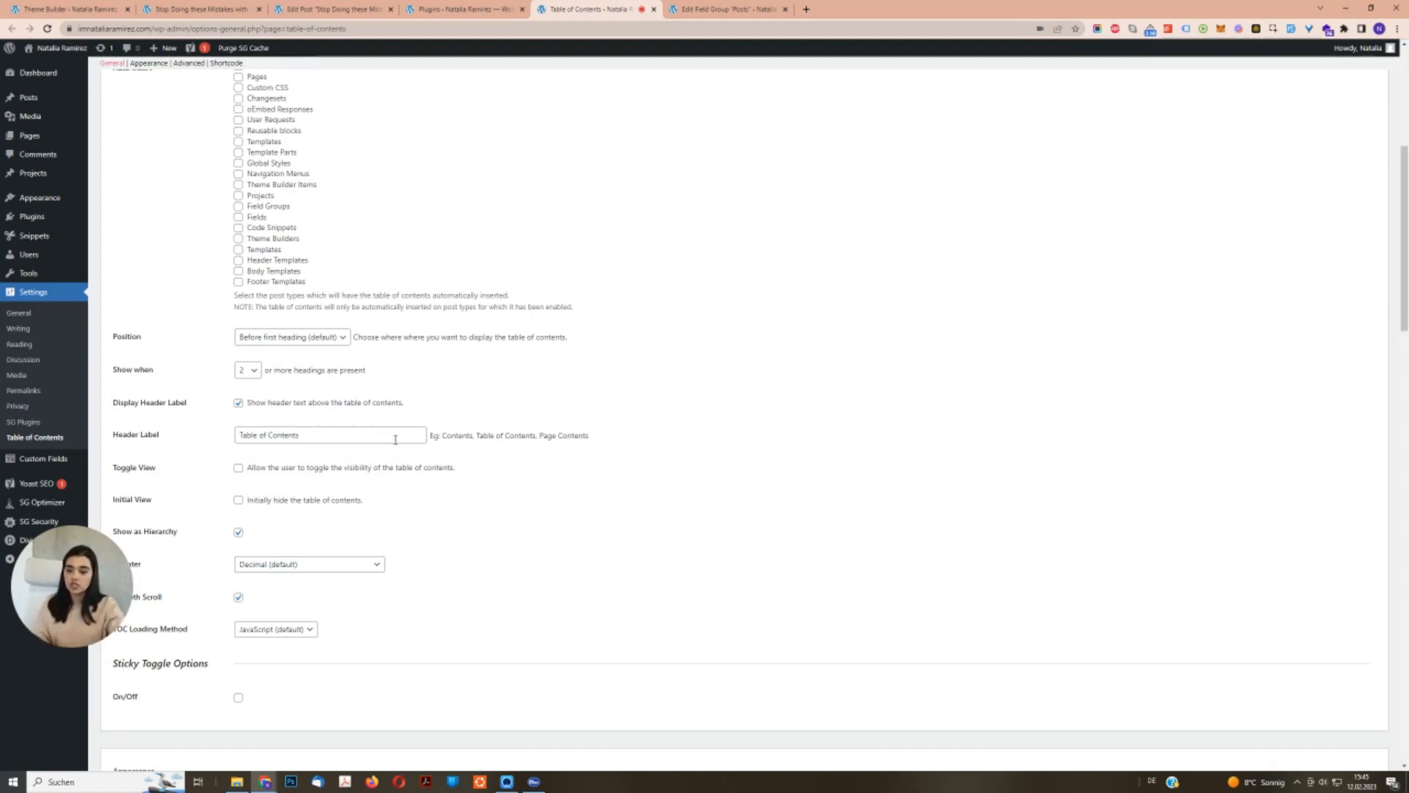
{"action": "scroll", "coordinate": [494, 490], "scroll_direction": "down", "scroll_amount": 4}
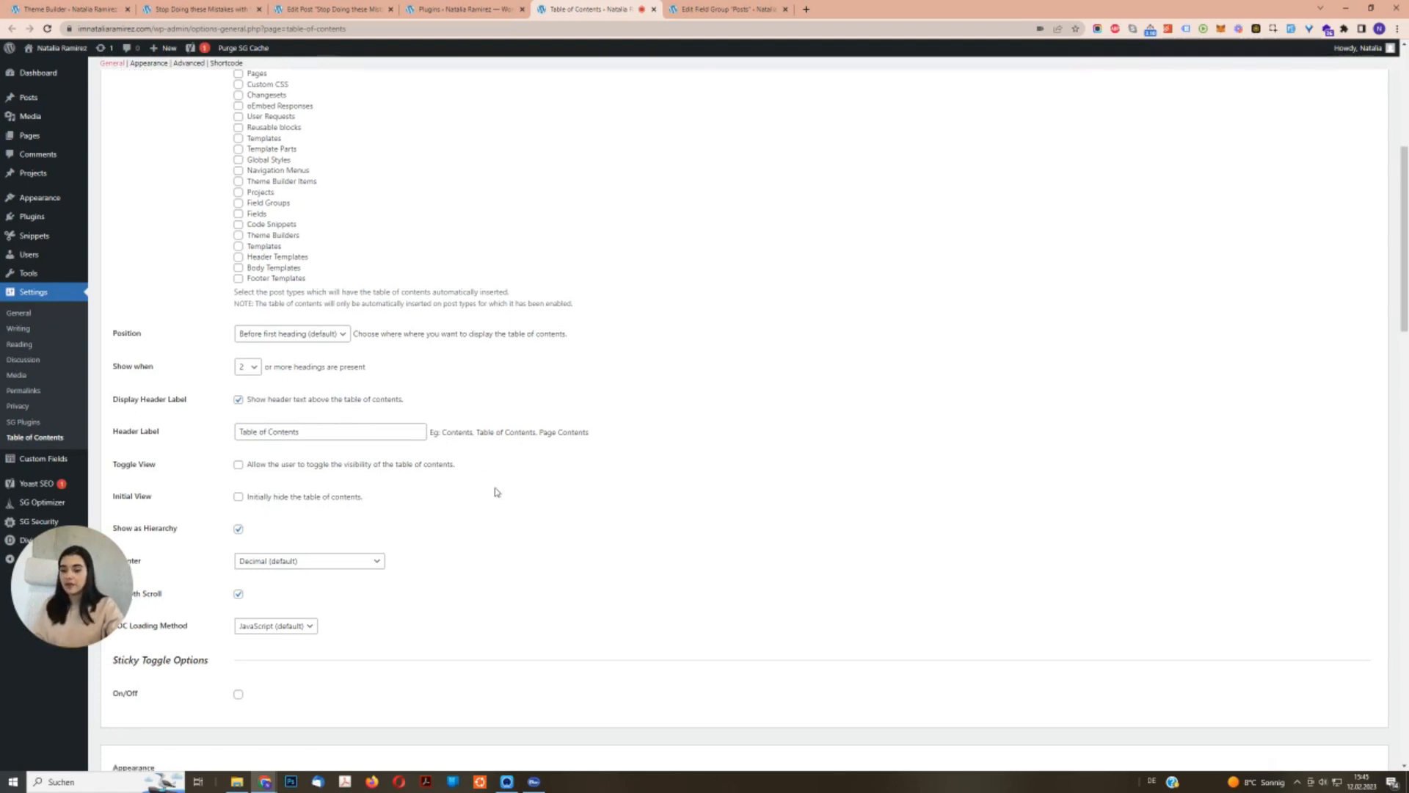
{"action": "scroll", "coordinate": [495, 491], "scroll_direction": "down", "scroll_amount": 15}
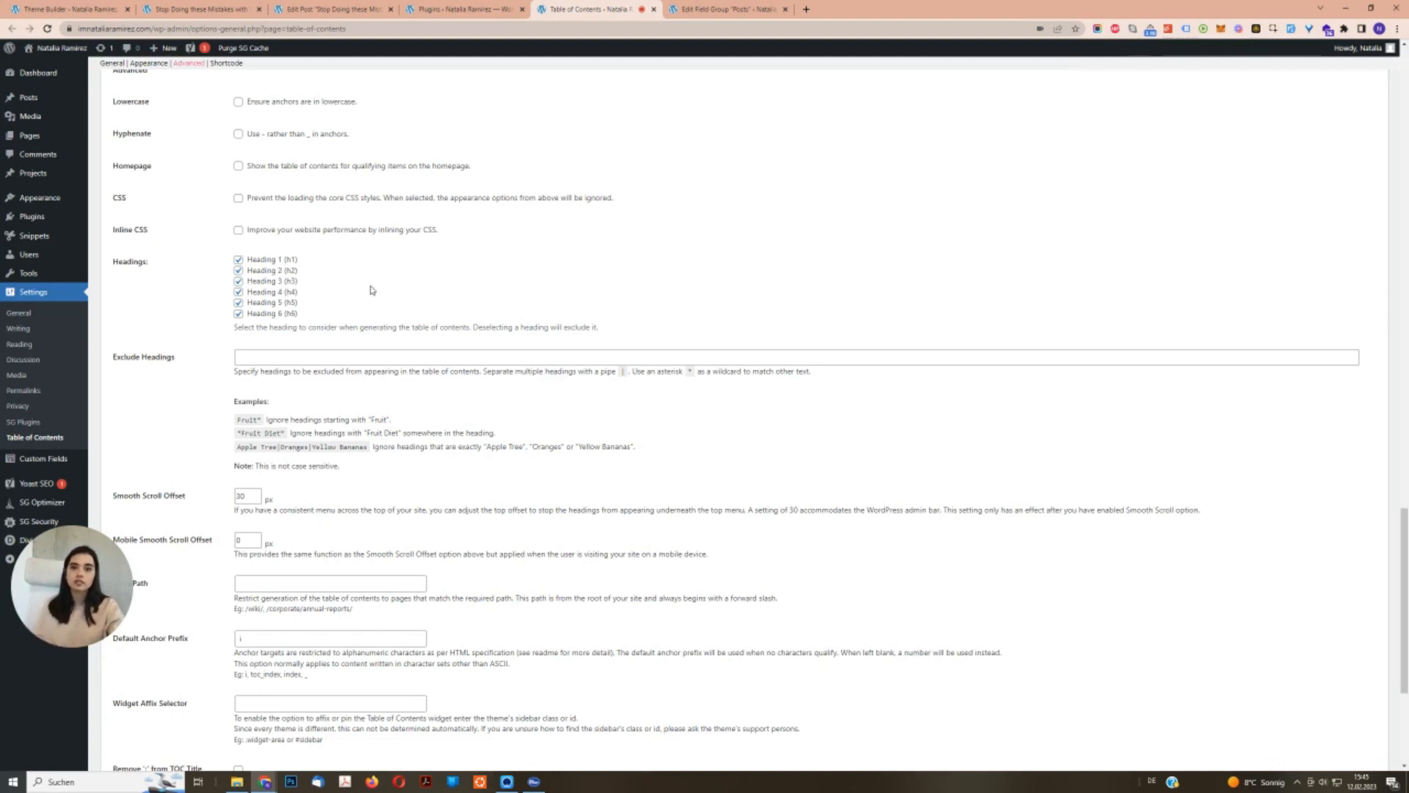
{"action": "scroll", "coordinate": [488, 524], "scroll_direction": "down", "scroll_amount": 4}
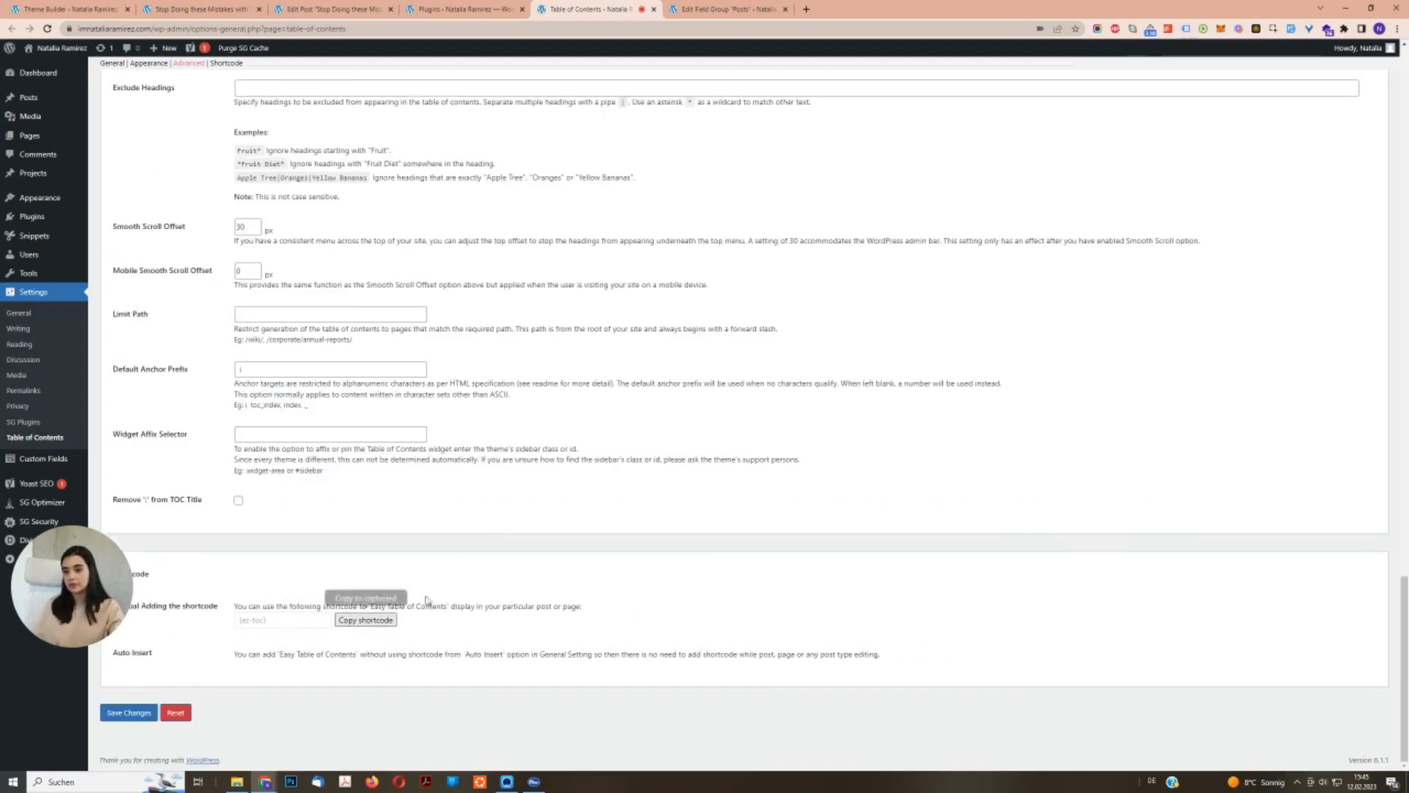
From the installed plugins page, locate Code Snippets, open the "Make the Video URL field Dynamic" snippet and examine its PHP code.
{"action": "left_click", "coordinate": [458, 9]}
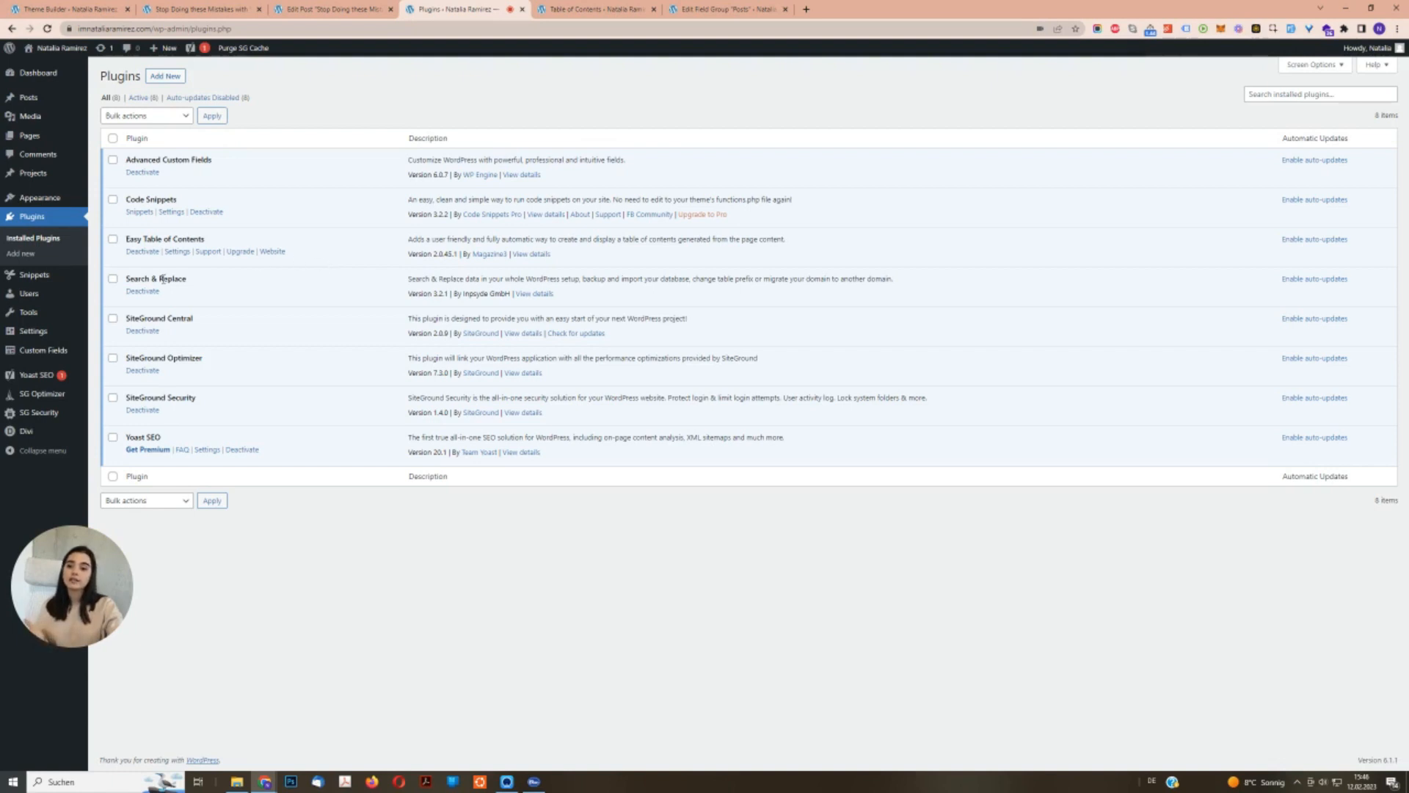
{"action": "triple_click", "coordinate": [153, 201]}
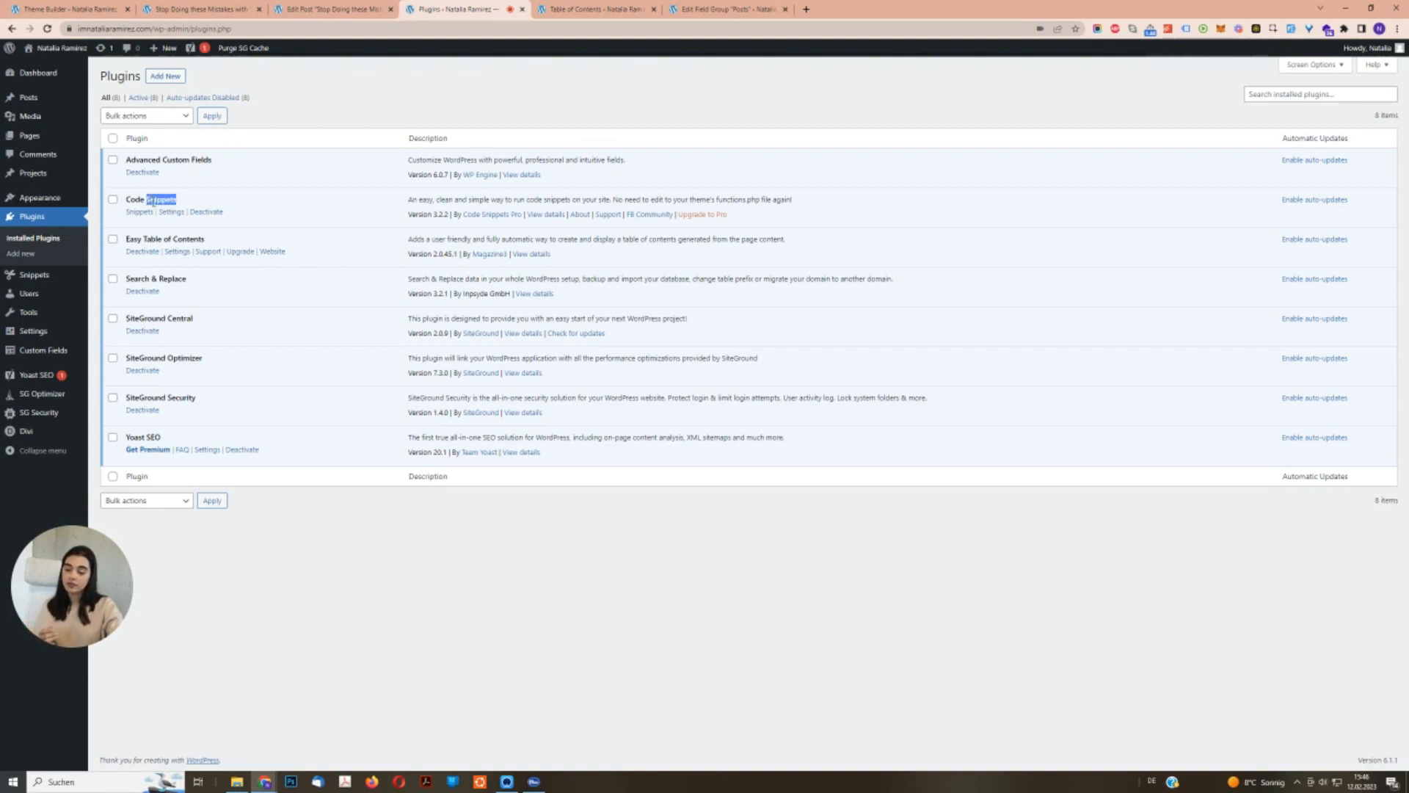
{"action": "left_click", "coordinate": [162, 199]}
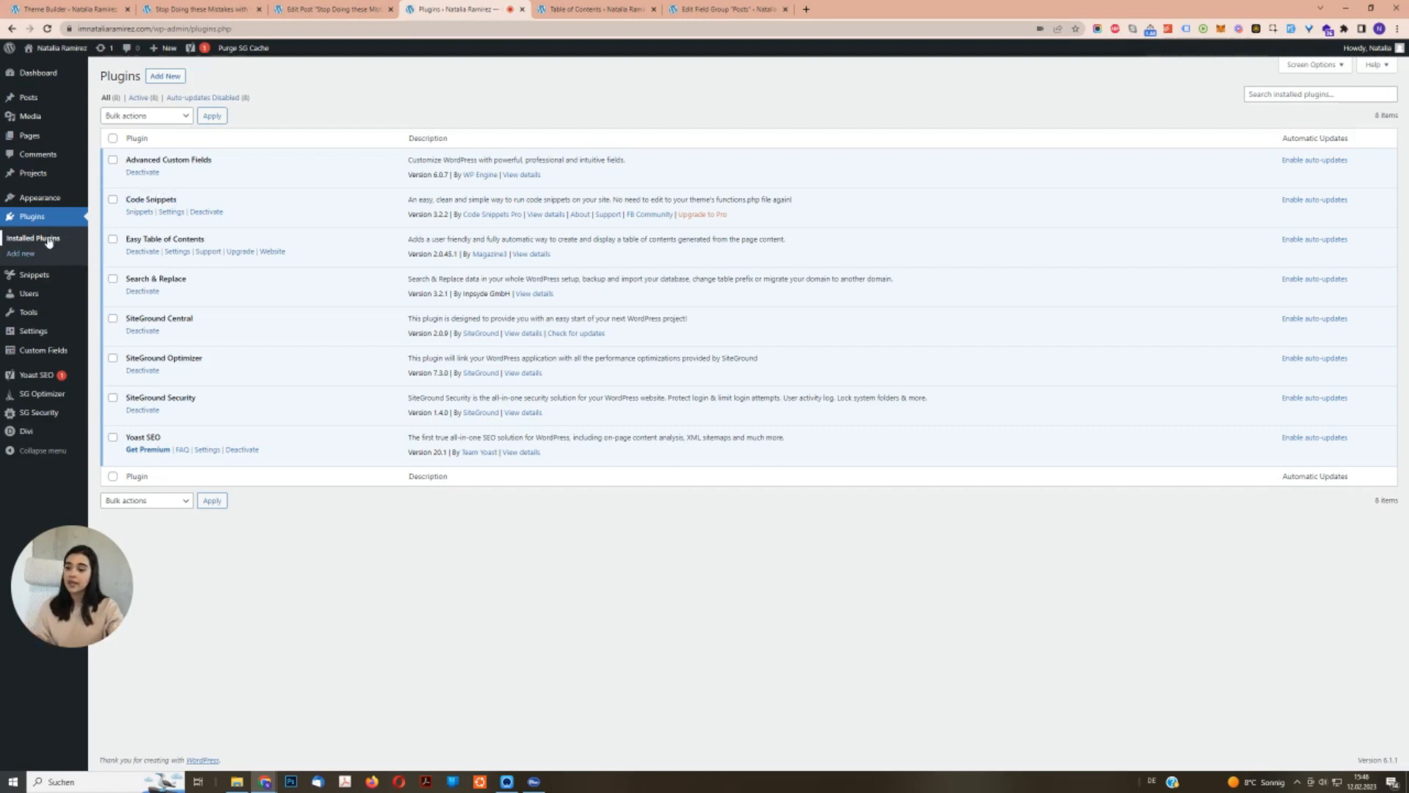
{"action": "left_click", "coordinate": [40, 279]}
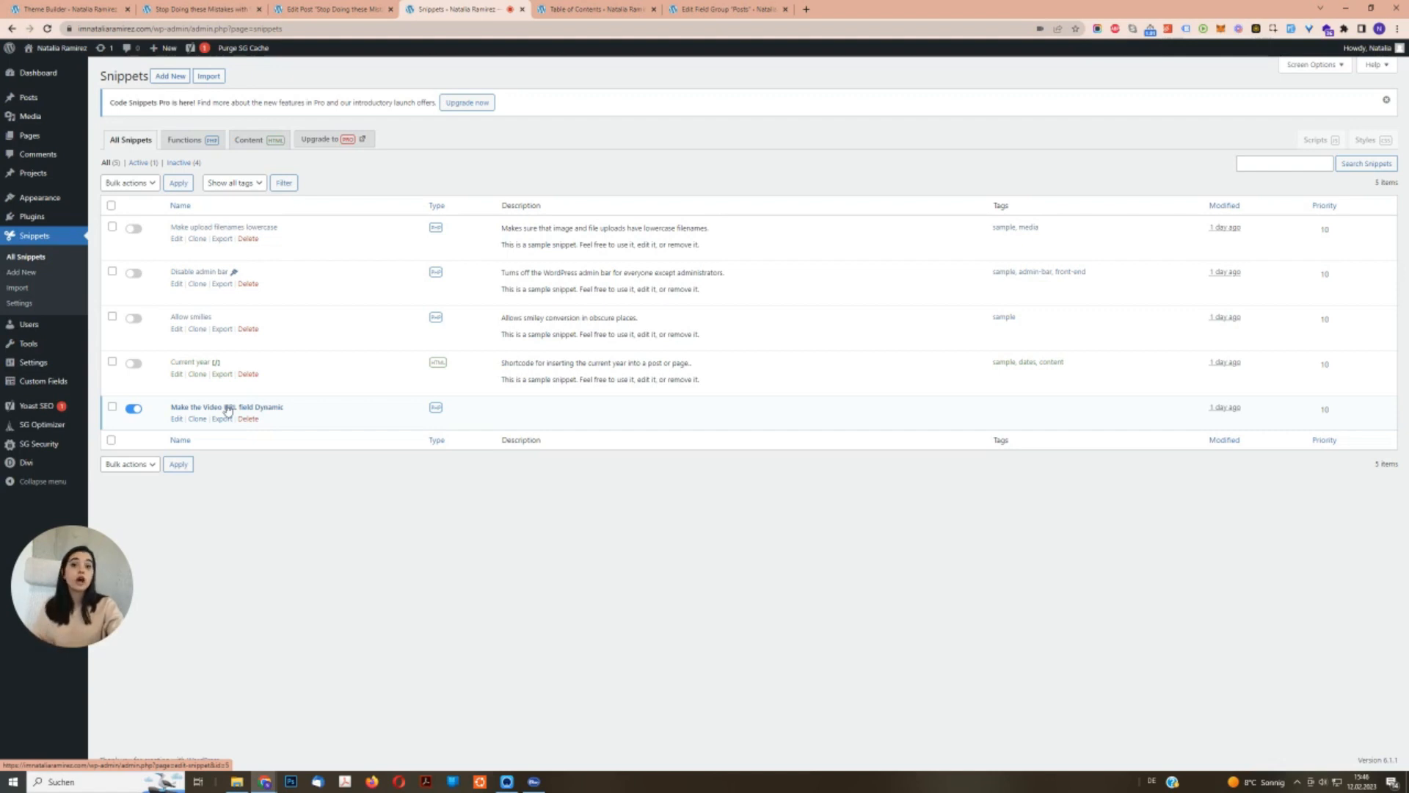
{"action": "left_click", "coordinate": [228, 408]}
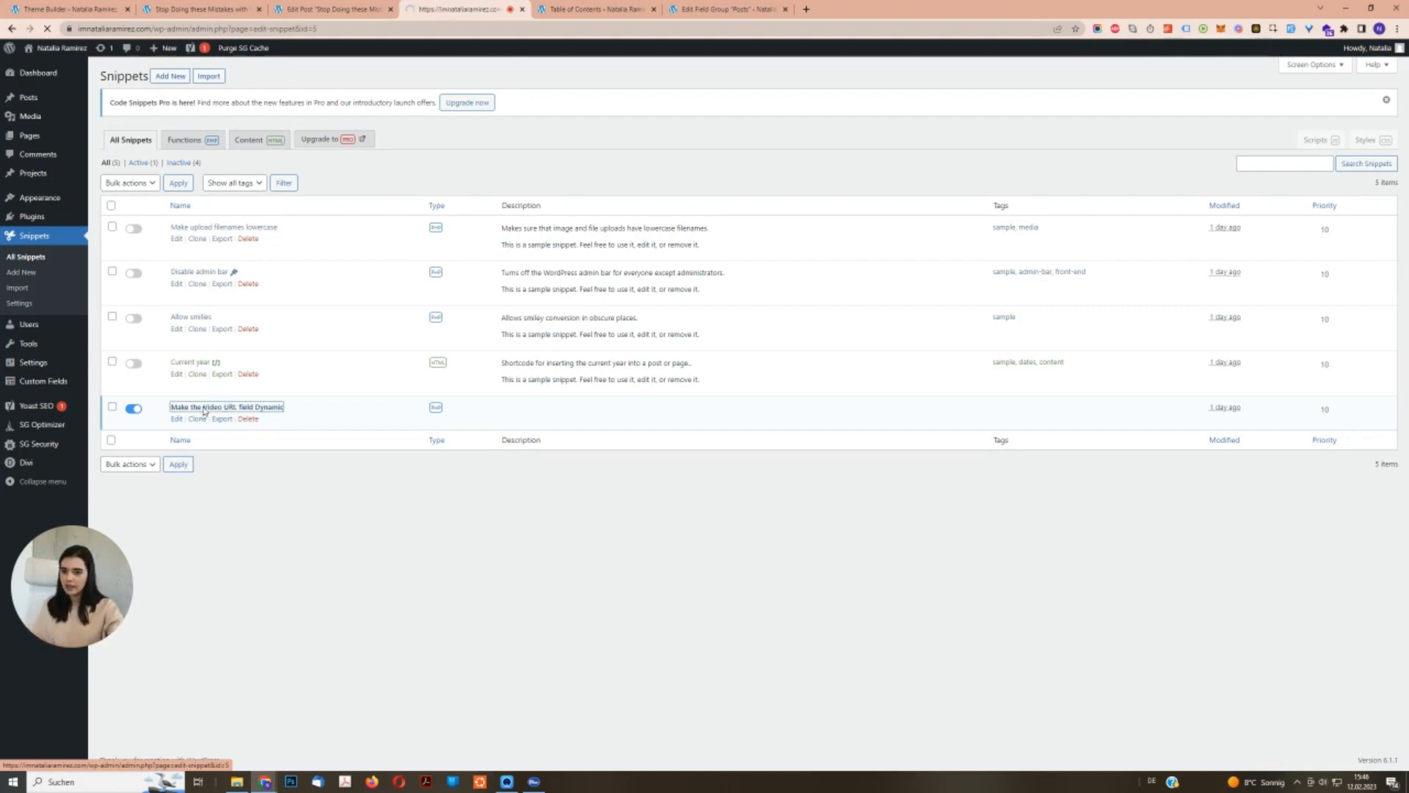
{"action": "left_click_drag", "start_coordinate": [160, 259], "coordinate": [134, 163]}
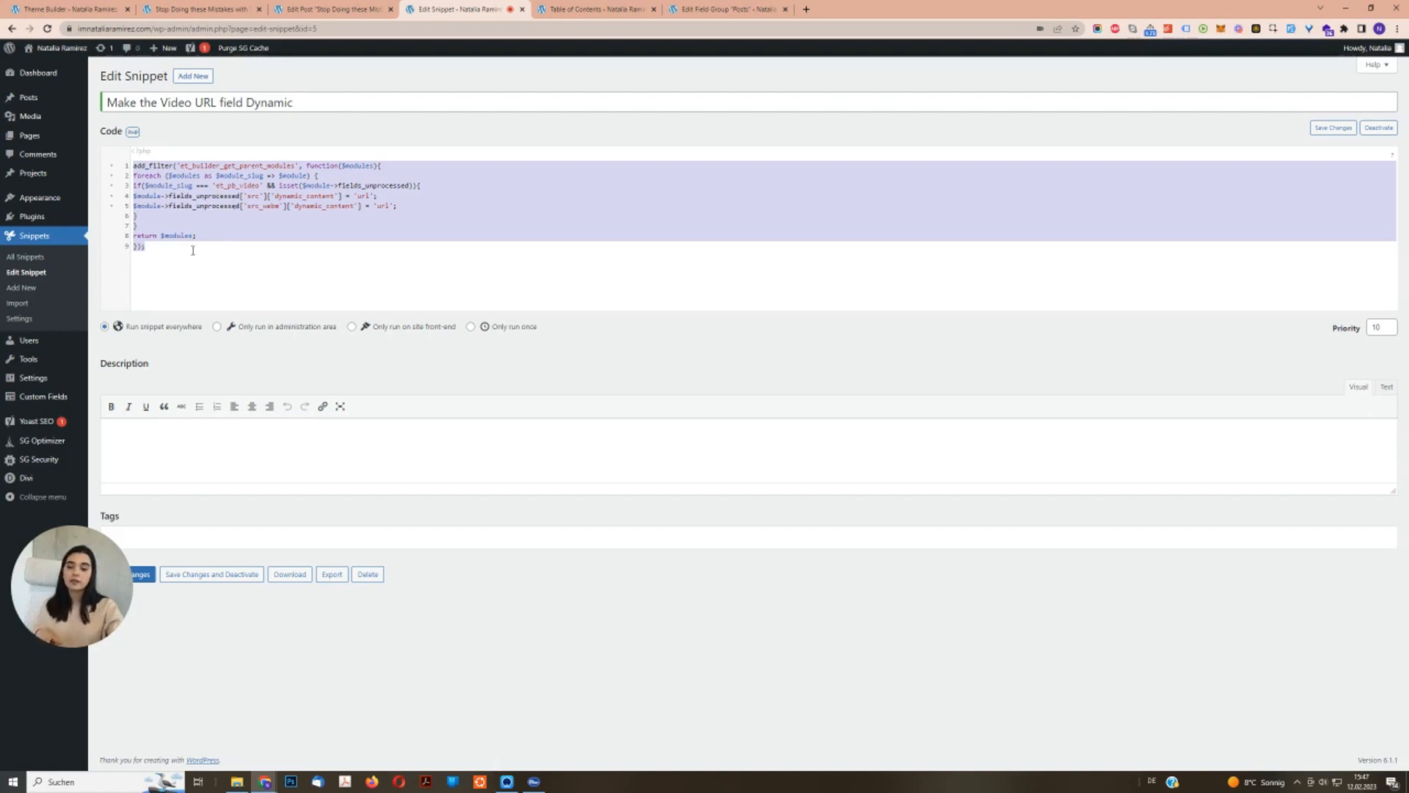
{"action": "left_click_drag", "start_coordinate": [164, 245], "coordinate": [128, 143]}
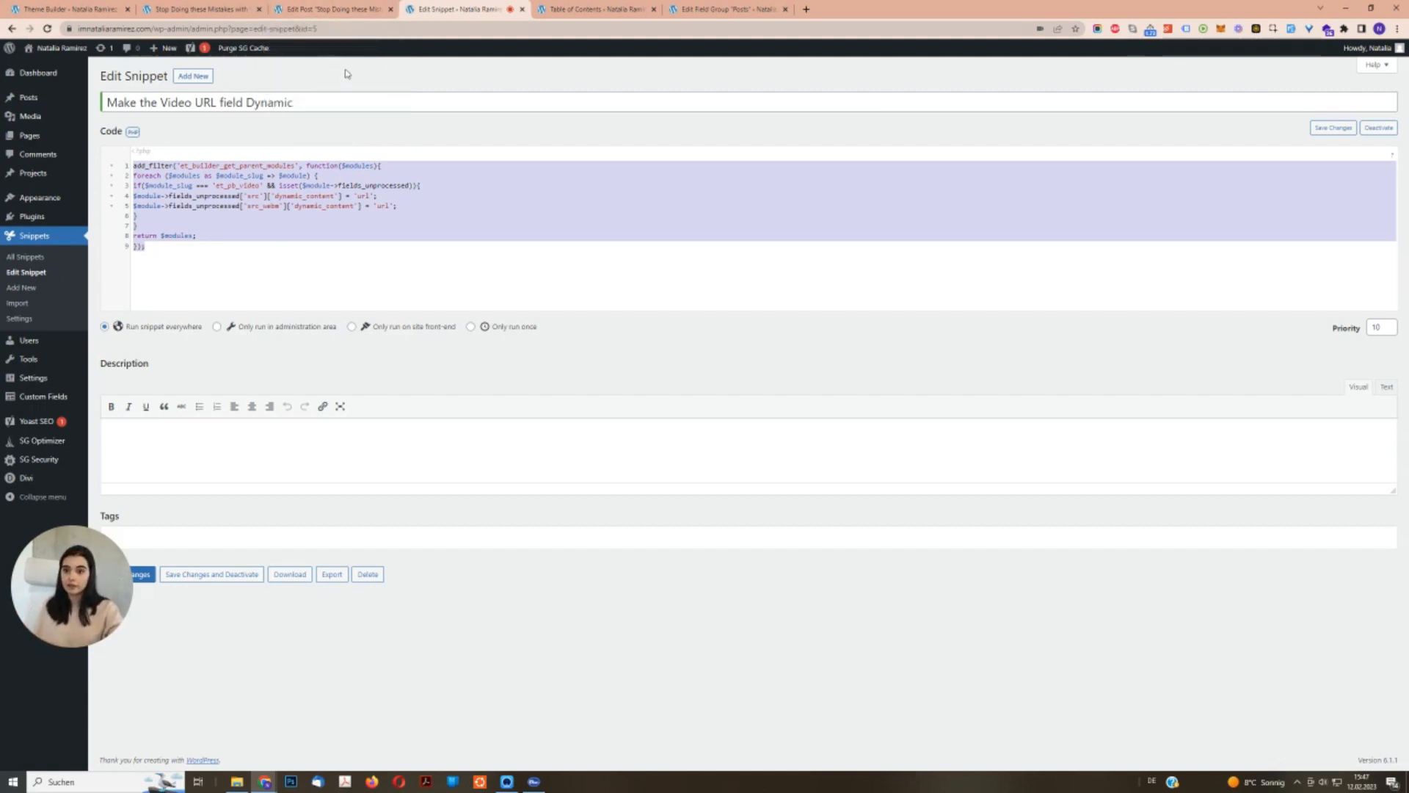
Return to the live "Stop Doing these Mistakes with Your Website" post and review its layout from the breadcrumbs to the comments.
{"action": "left_click", "coordinate": [594, 9]}
{"action": "left_click", "coordinate": [727, 9]}
{"action": "left_click", "coordinate": [591, 9]}
{"action": "left_click", "coordinate": [459, 8]}
{"action": "left_click", "coordinate": [336, 8]}
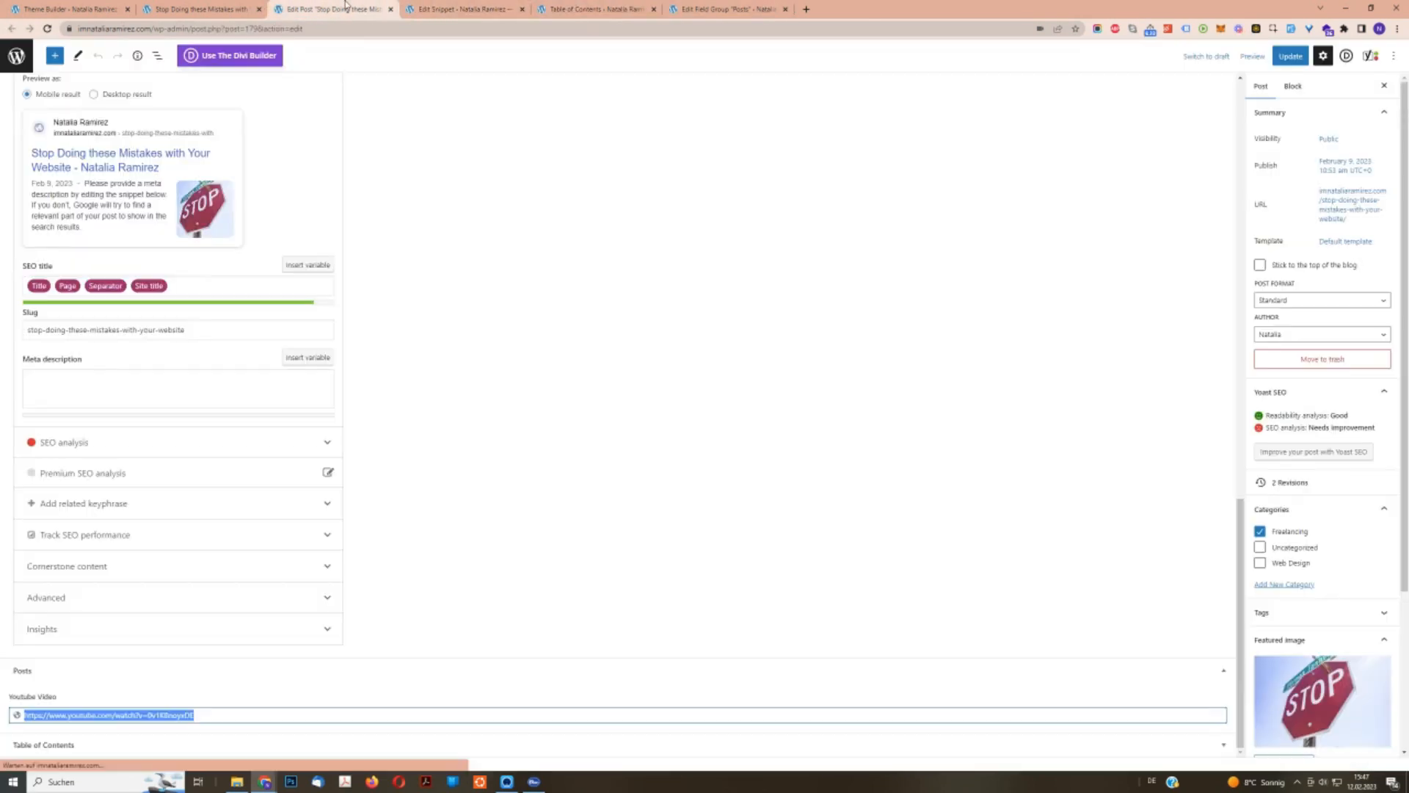
{"action": "left_click", "coordinate": [198, 8]}
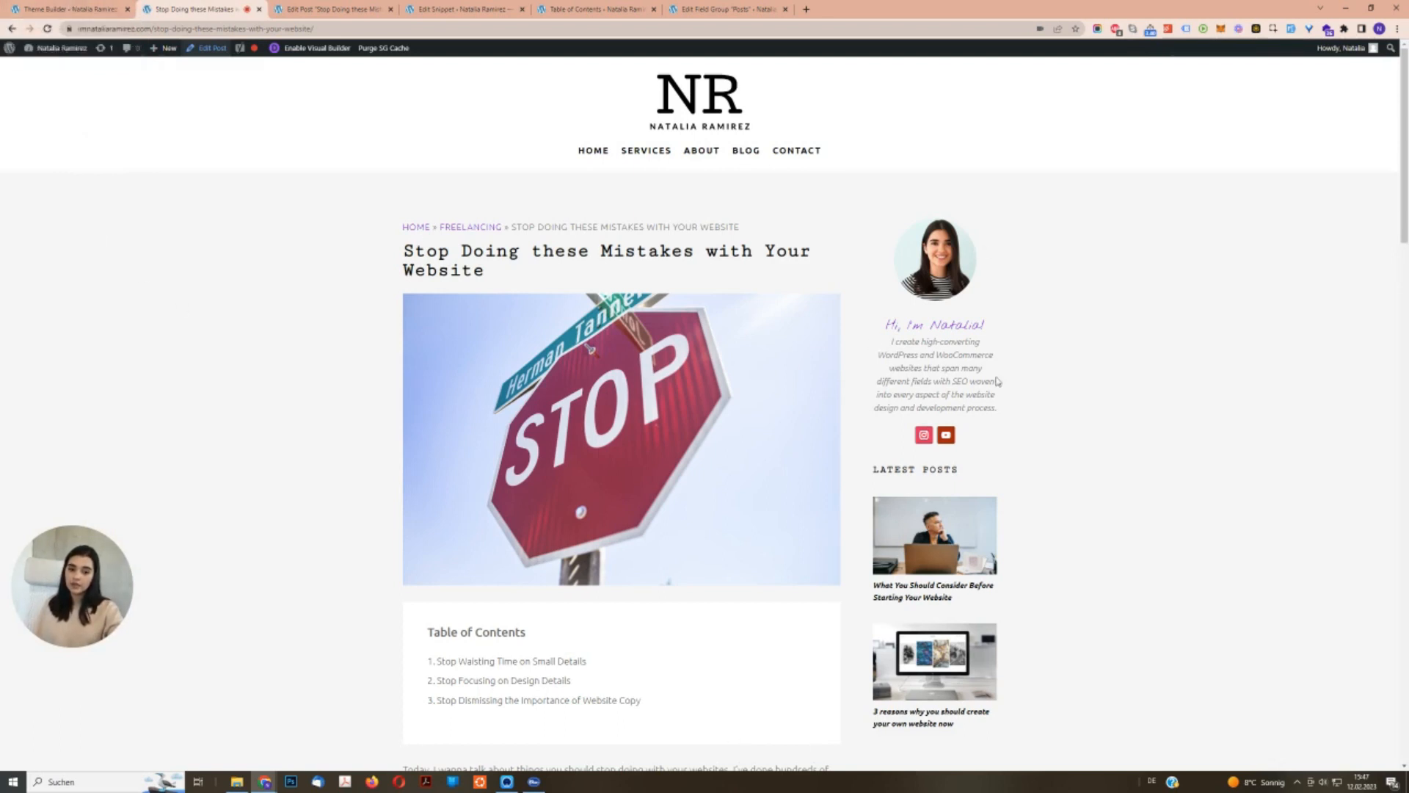
{"action": "scroll", "coordinate": [349, 250], "scroll_direction": "down", "scroll_amount": 20}
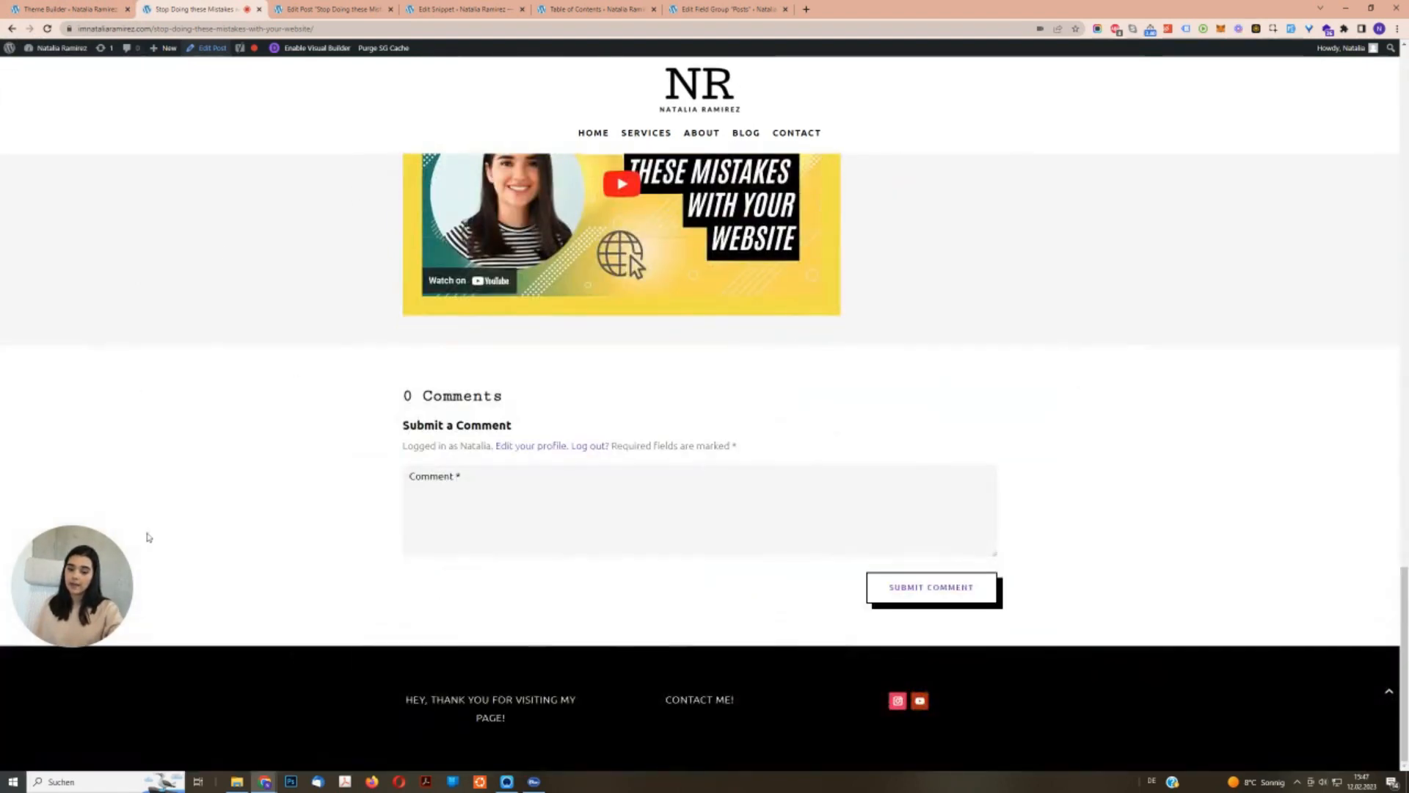
{"action": "left_click_drag", "start_coordinate": [1404, 611], "coordinate": [1403, 84]}
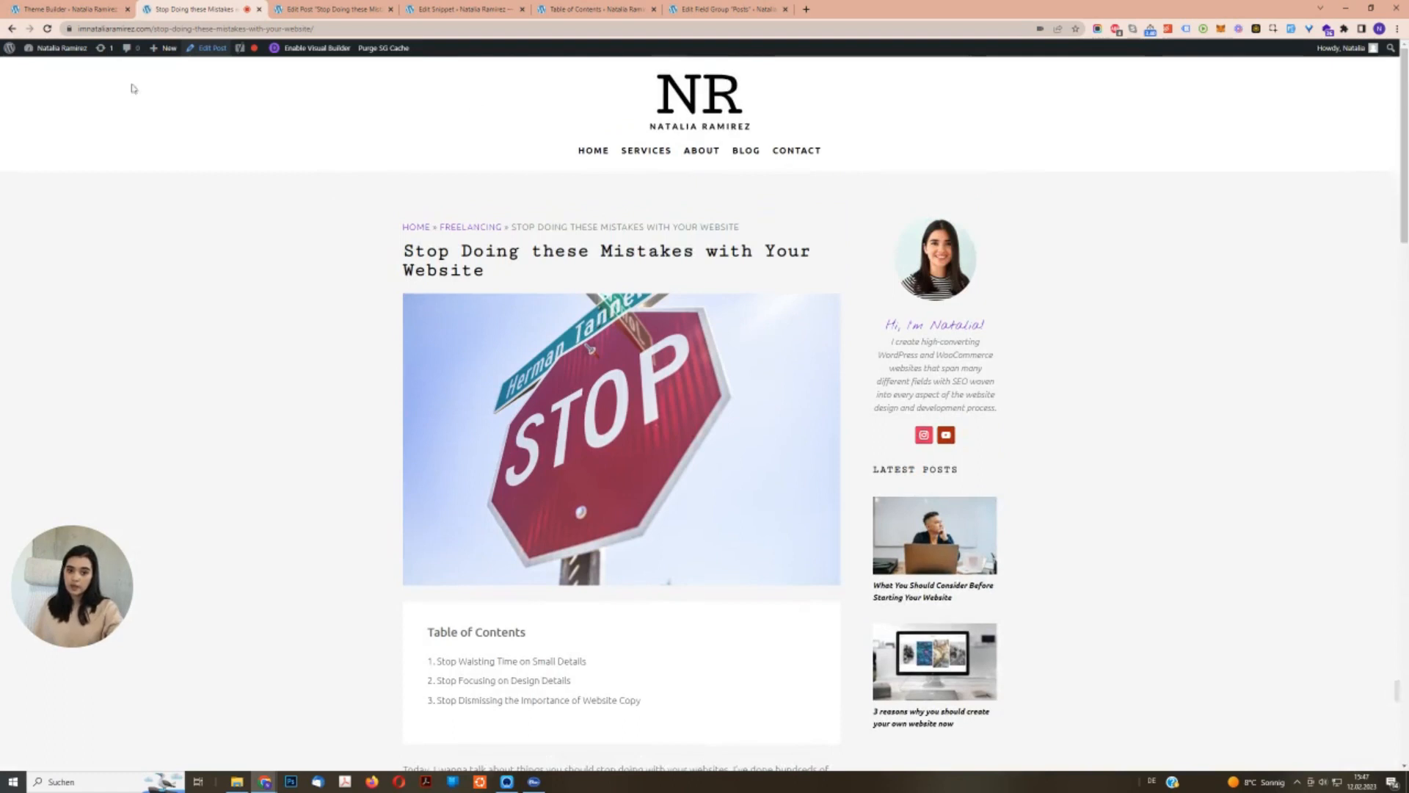
In the All Posts body layout, add a specialty section with a half-width module column before a half-width row column, and delete the empty regular section.
{"action": "left_click", "coordinate": [101, 5]}
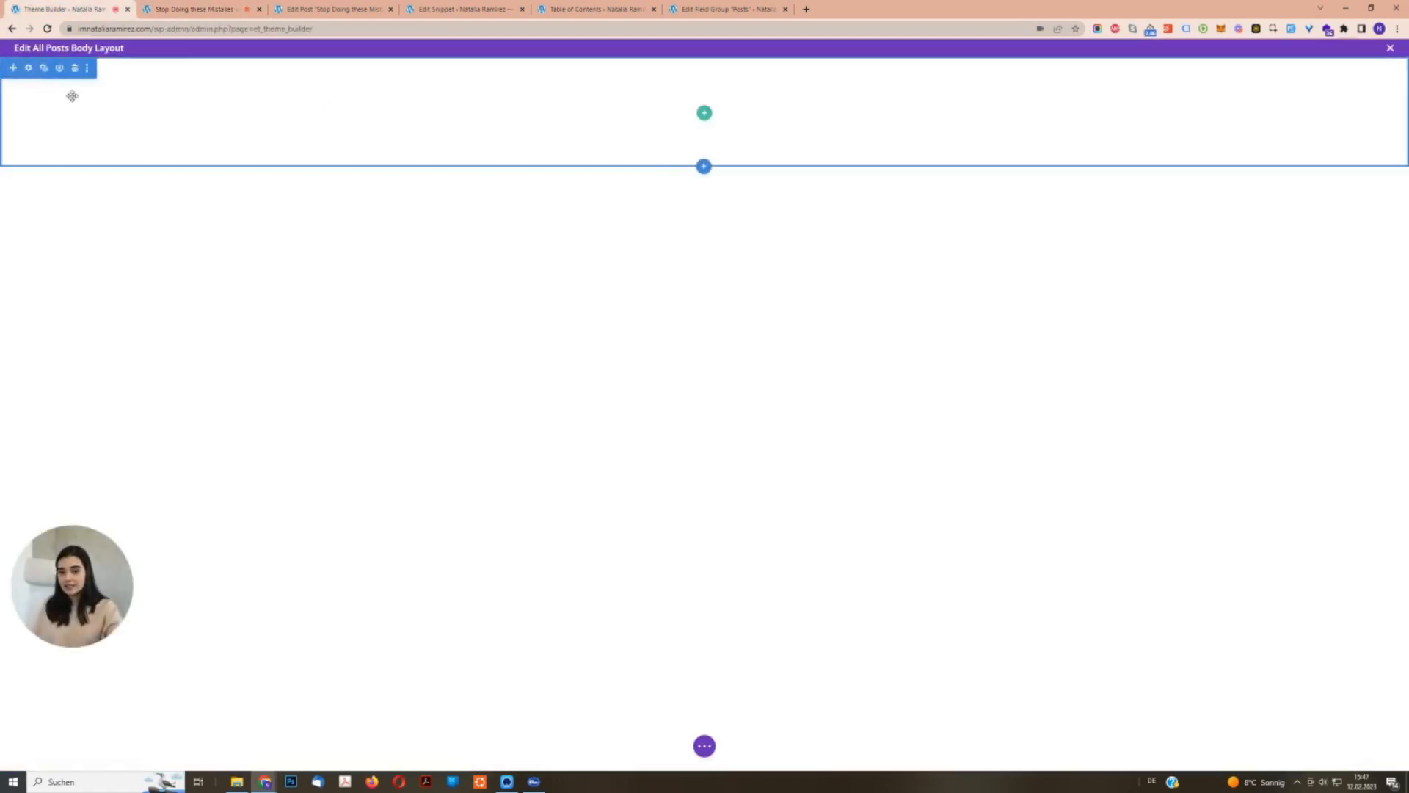
{"action": "left_click", "coordinate": [704, 166]}
{"action": "left_click", "coordinate": [693, 253]}
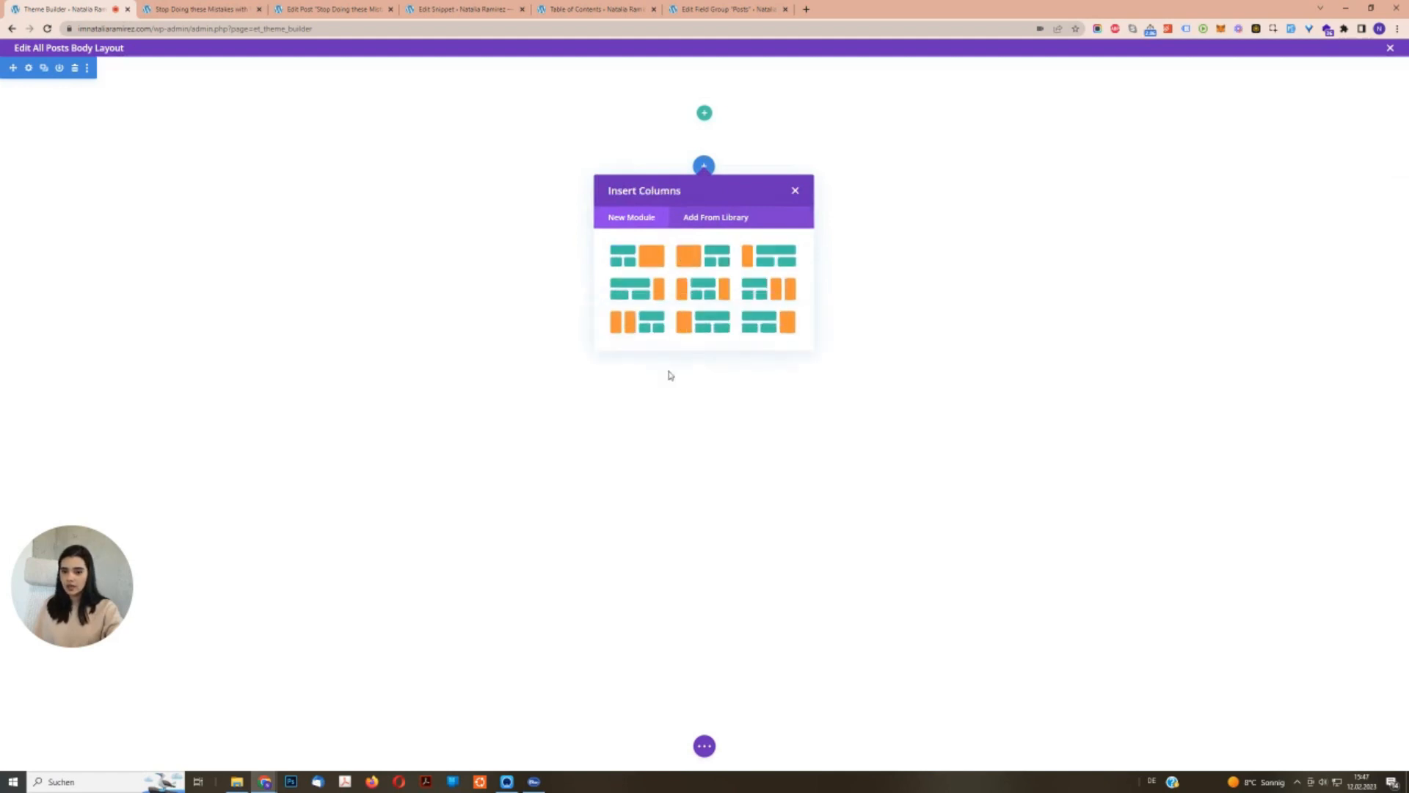
{"action": "left_click", "coordinate": [703, 256]}
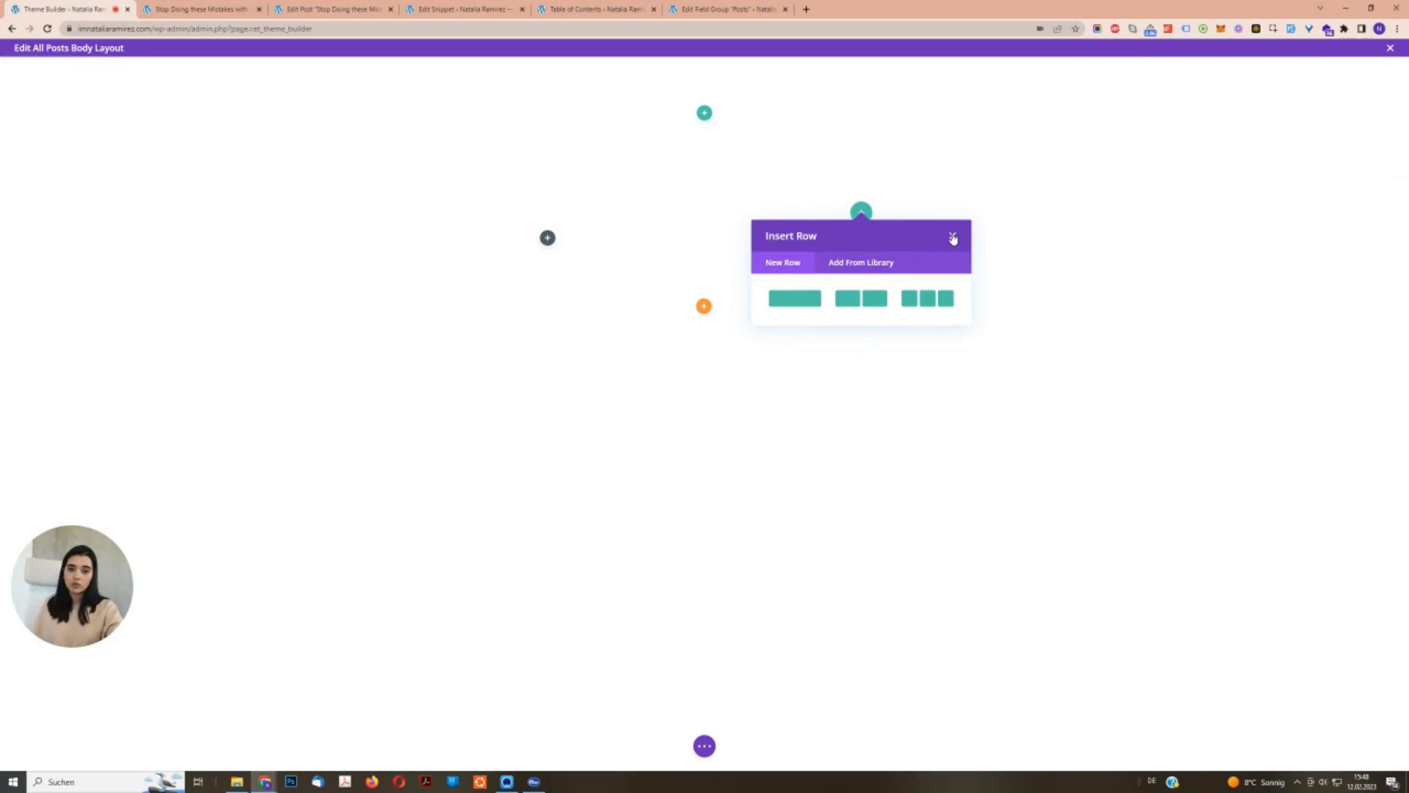
{"action": "left_click", "coordinate": [953, 237]}
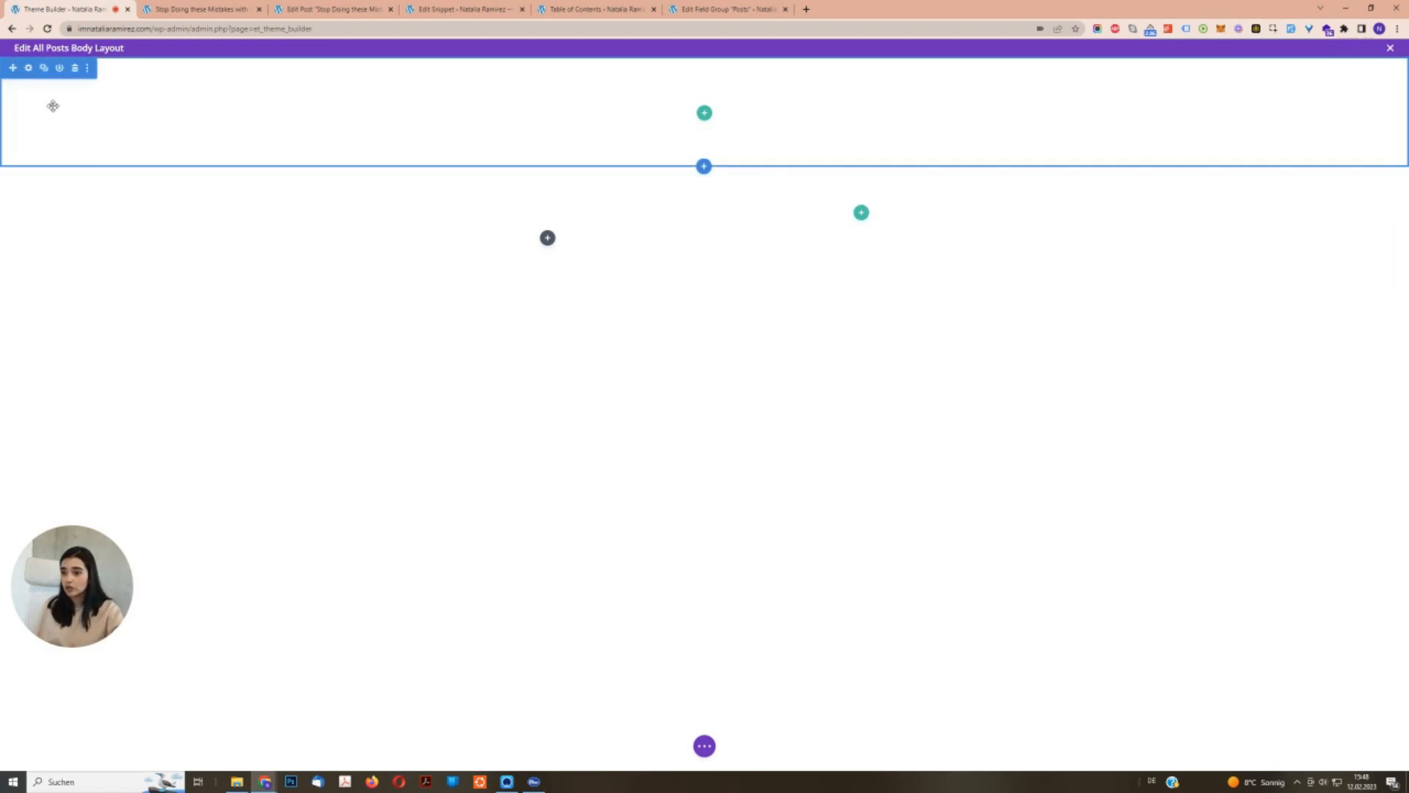
{"action": "left_click", "coordinate": [75, 69]}
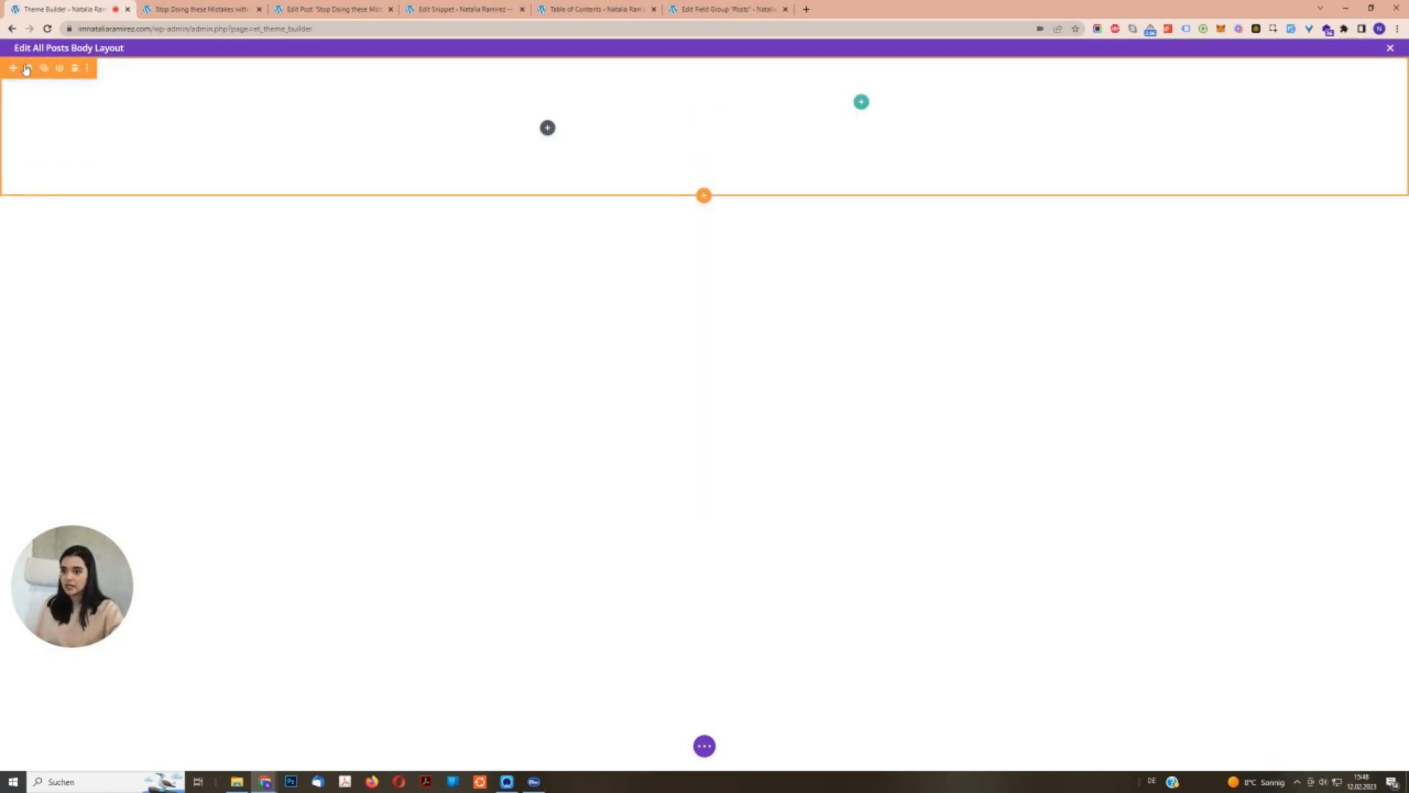
Set the specialty section's background color to f5f5f5 and save the section settings.
{"action": "left_click", "coordinate": [29, 68]}
{"action": "left_click", "coordinate": [1064, 255]}
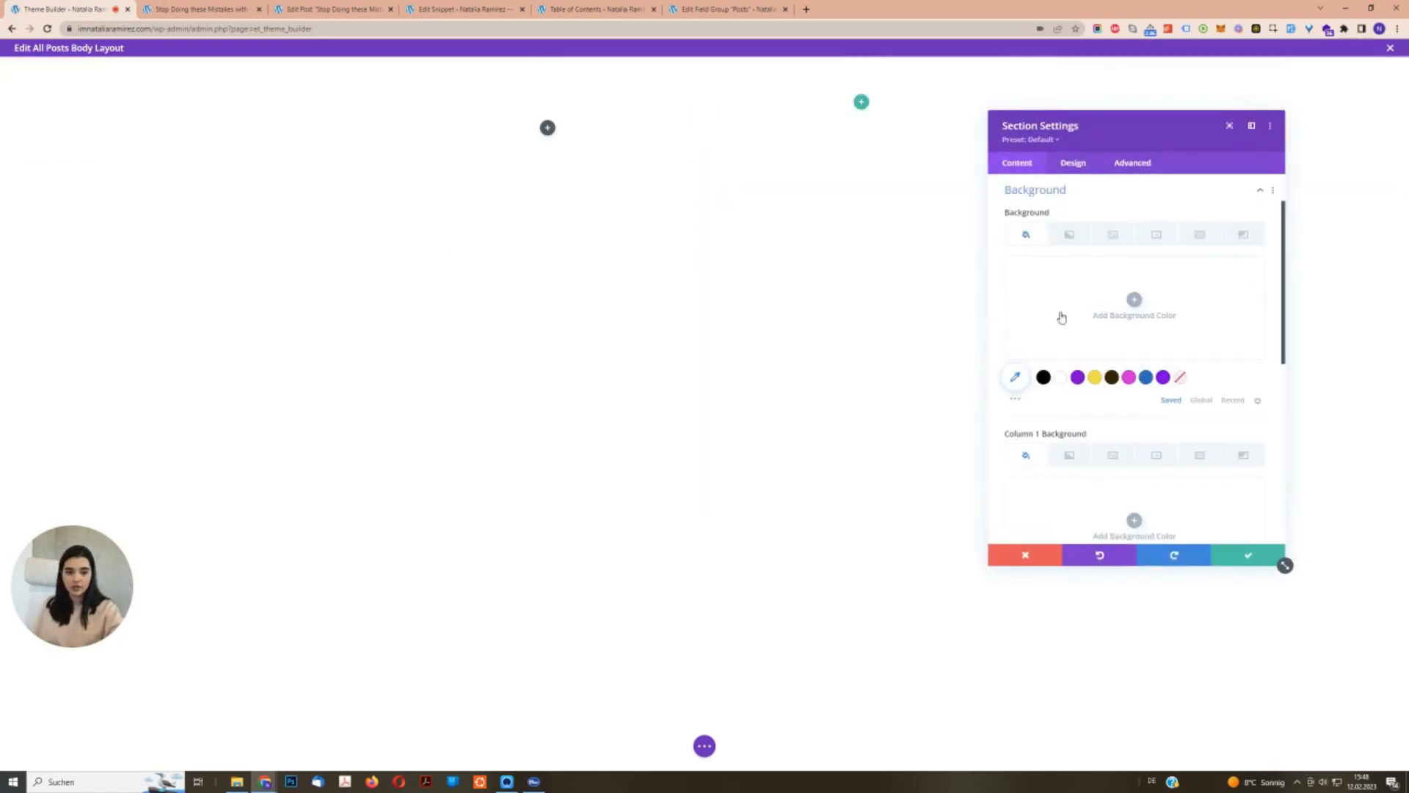
{"action": "left_click", "coordinate": [1058, 311]}
{"action": "type", "text": "f5f5f5"}
{"action": "left_click", "coordinate": [942, 306]}
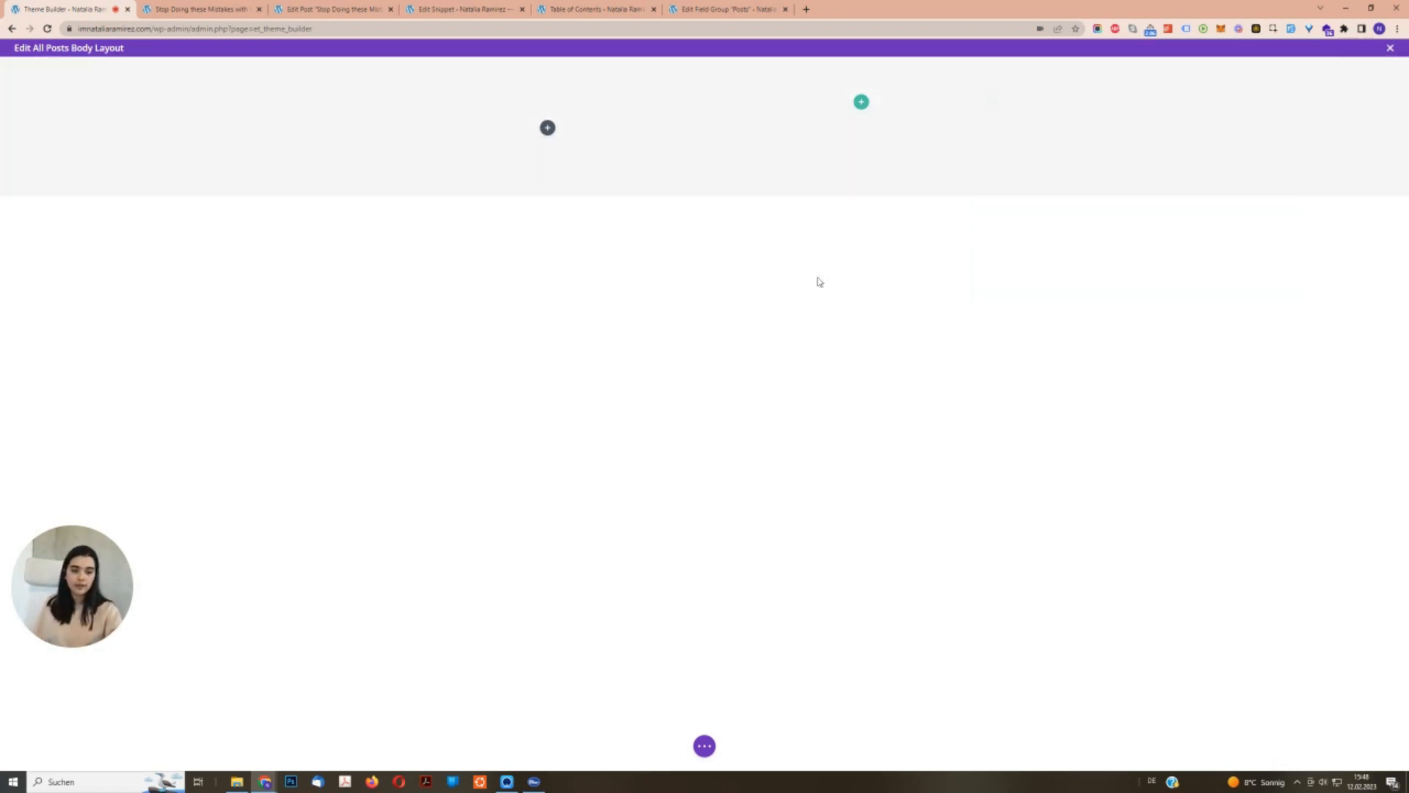
Insert an empty Code module in the specialty section's single-module column and save it.
{"action": "left_click", "coordinate": [547, 128]}
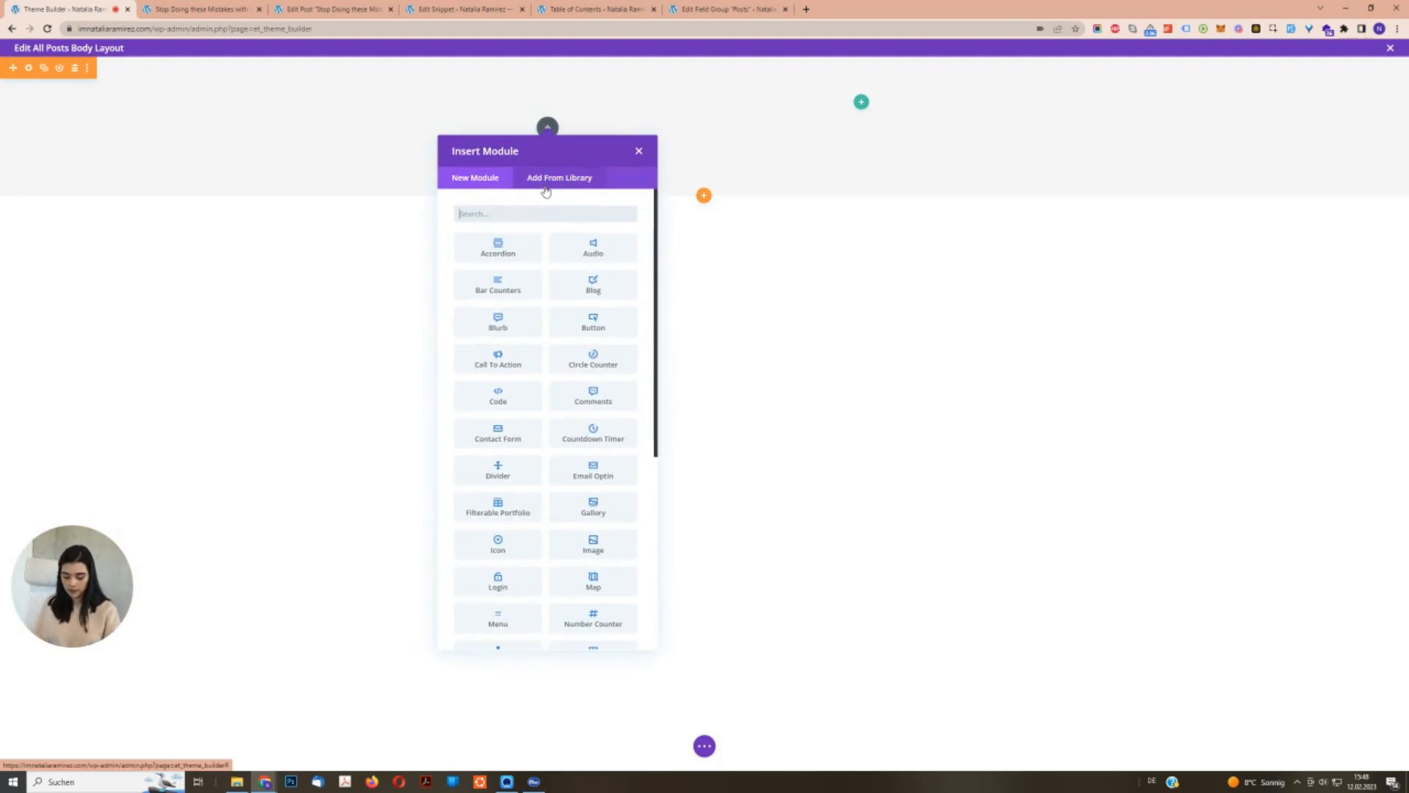
{"action": "type", "text": "code"}
{"action": "left_click", "coordinate": [498, 247]}
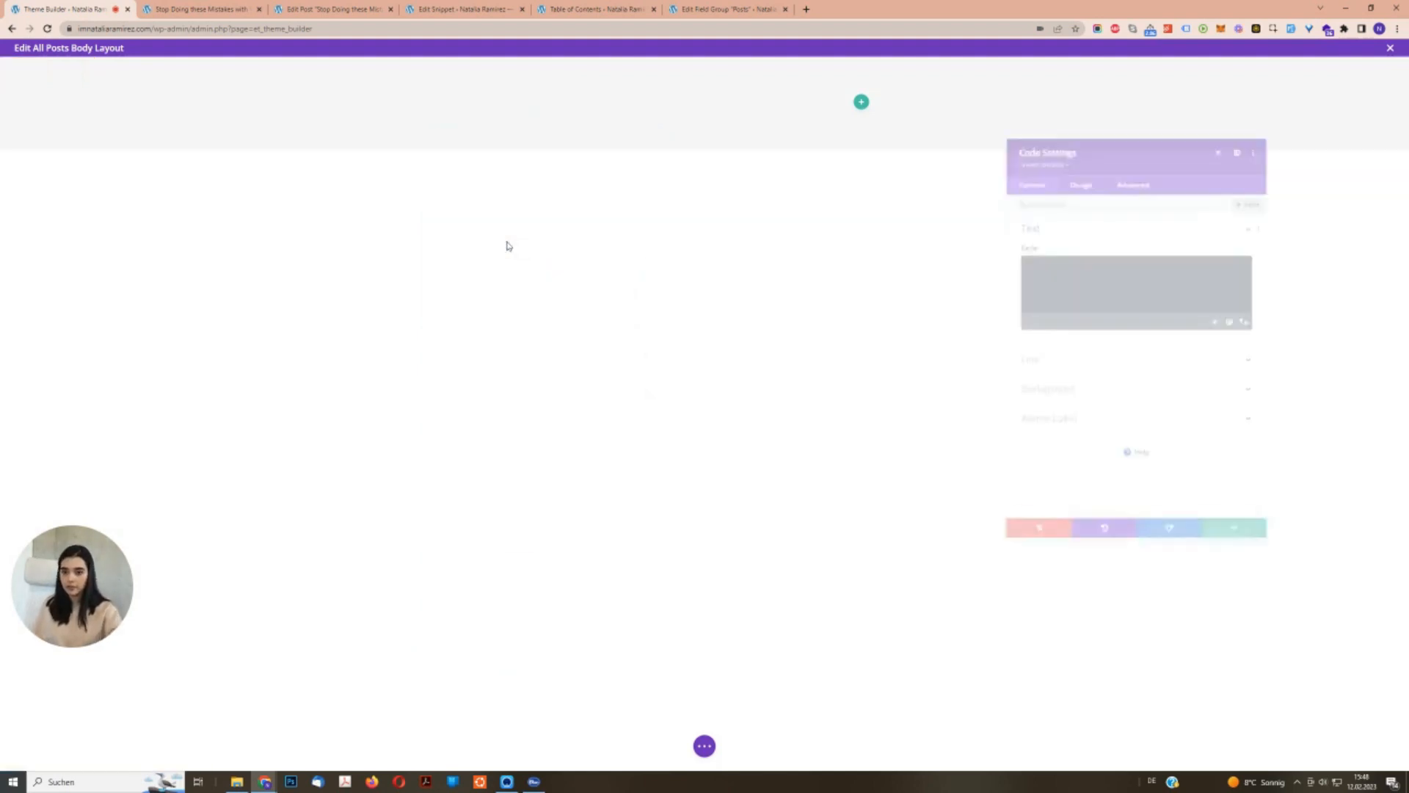
{"action": "left_click", "coordinate": [1104, 268]}
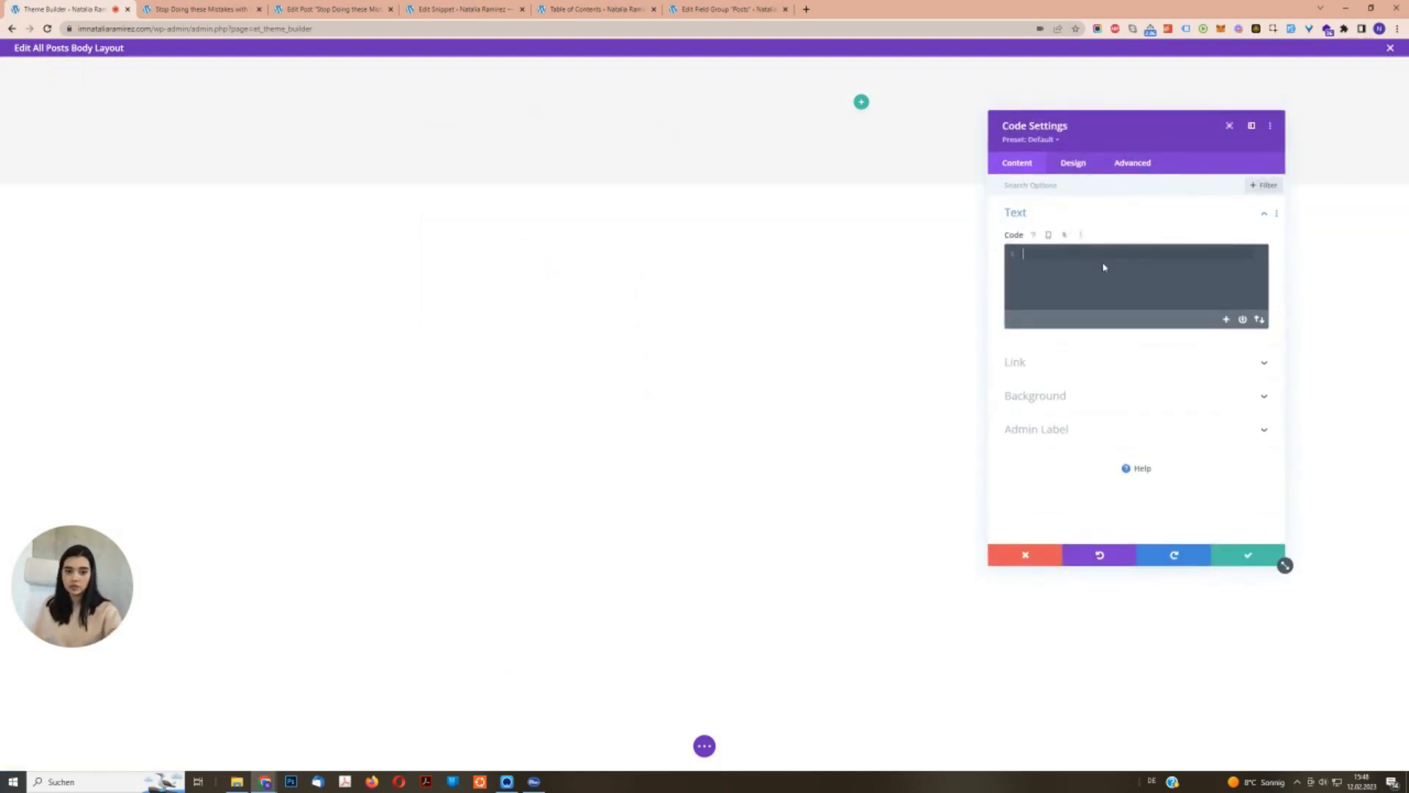
{"action": "left_click", "coordinate": [1250, 554]}
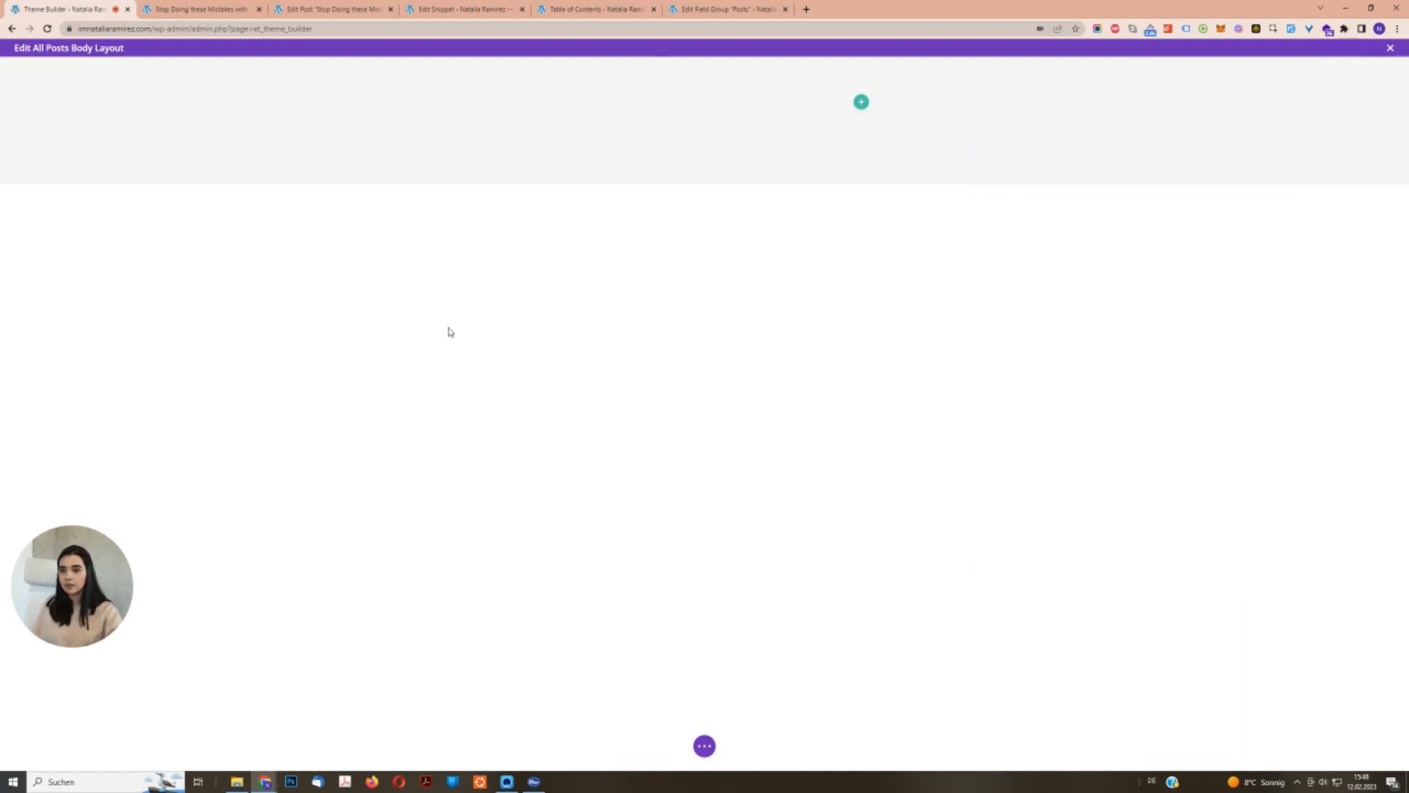
Open the Yoast SEO advanced Breadcrumbs settings and find the instructions for inserting breadcrumbs in the theme.
{"action": "left_click", "coordinate": [235, 9]}
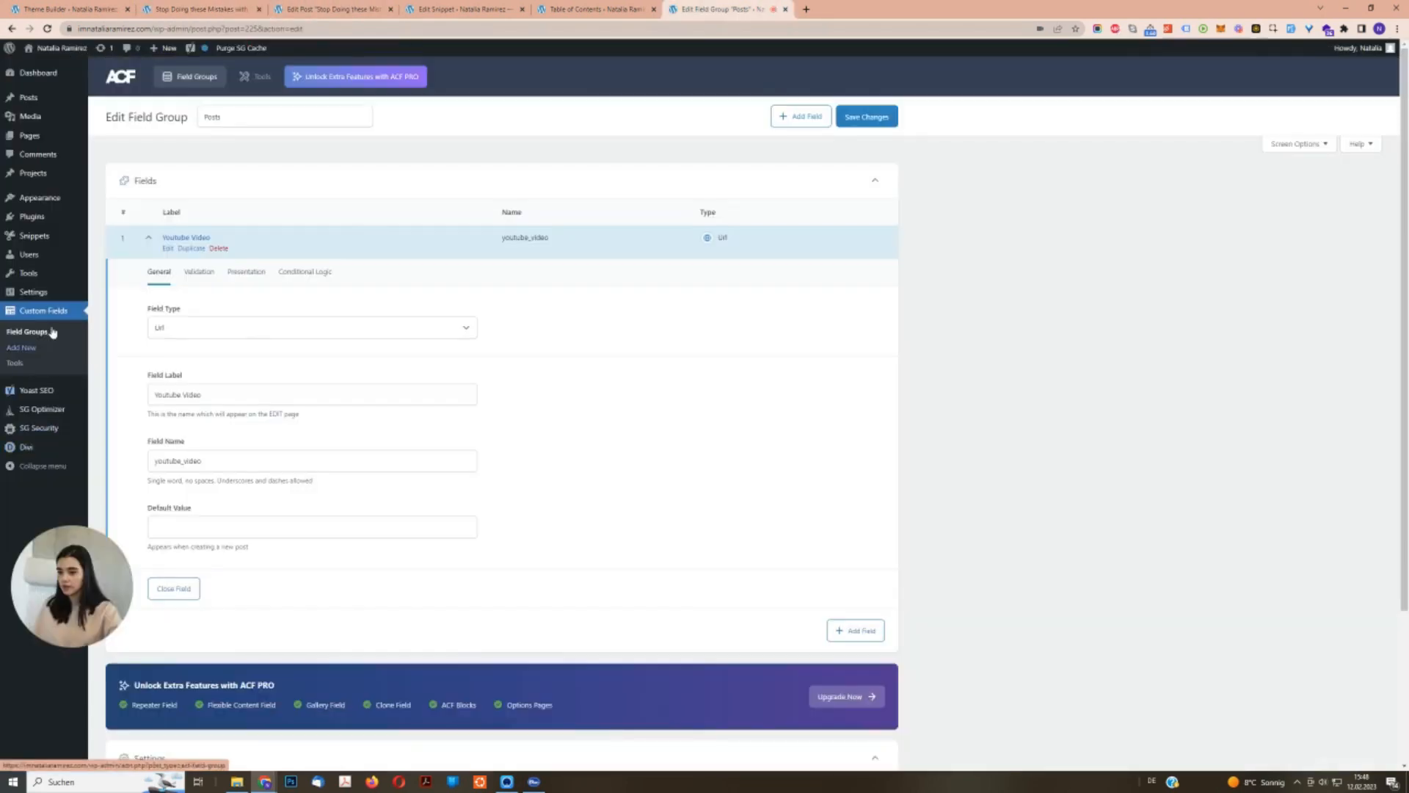
{"action": "mouse_move", "coordinate": [51, 392]}
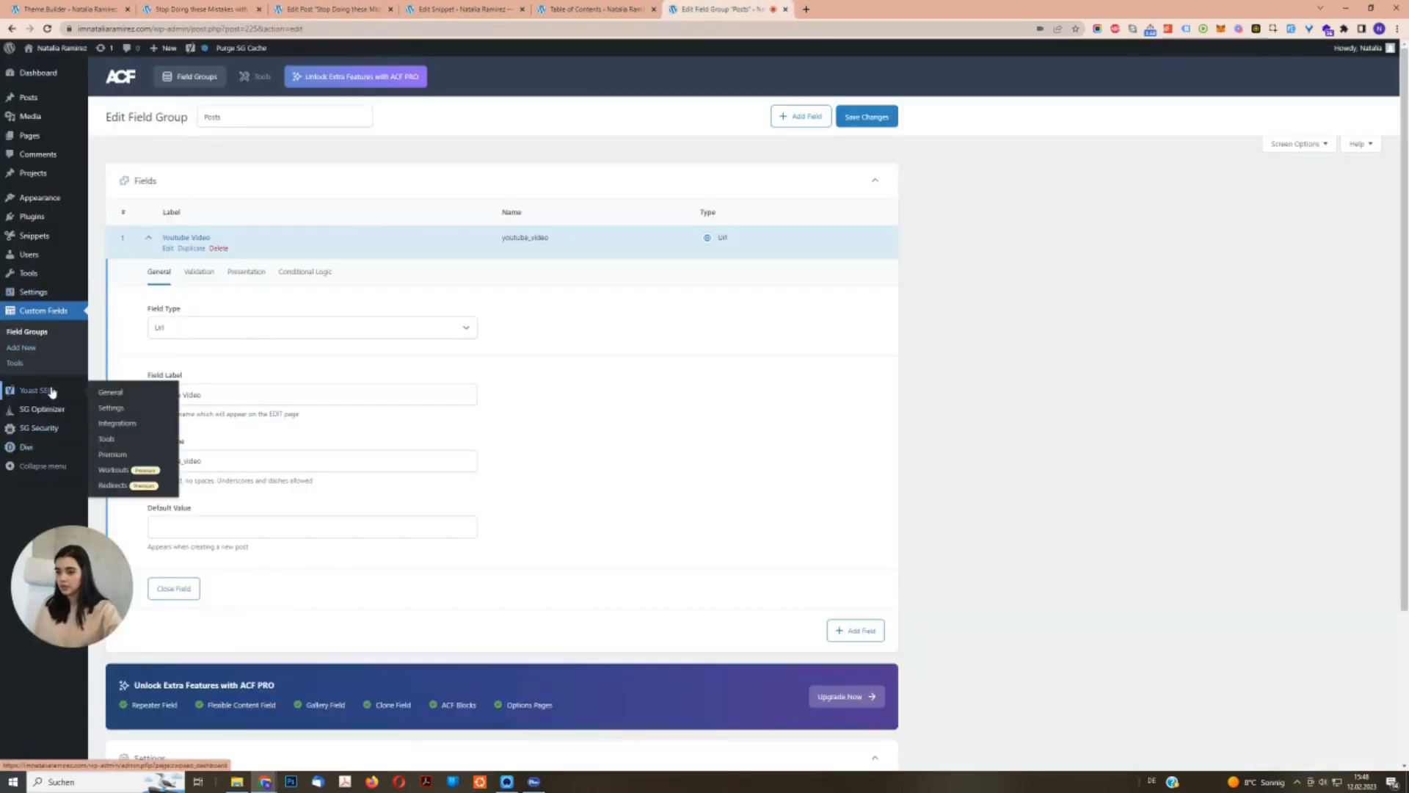
{"action": "left_click", "coordinate": [106, 407]}
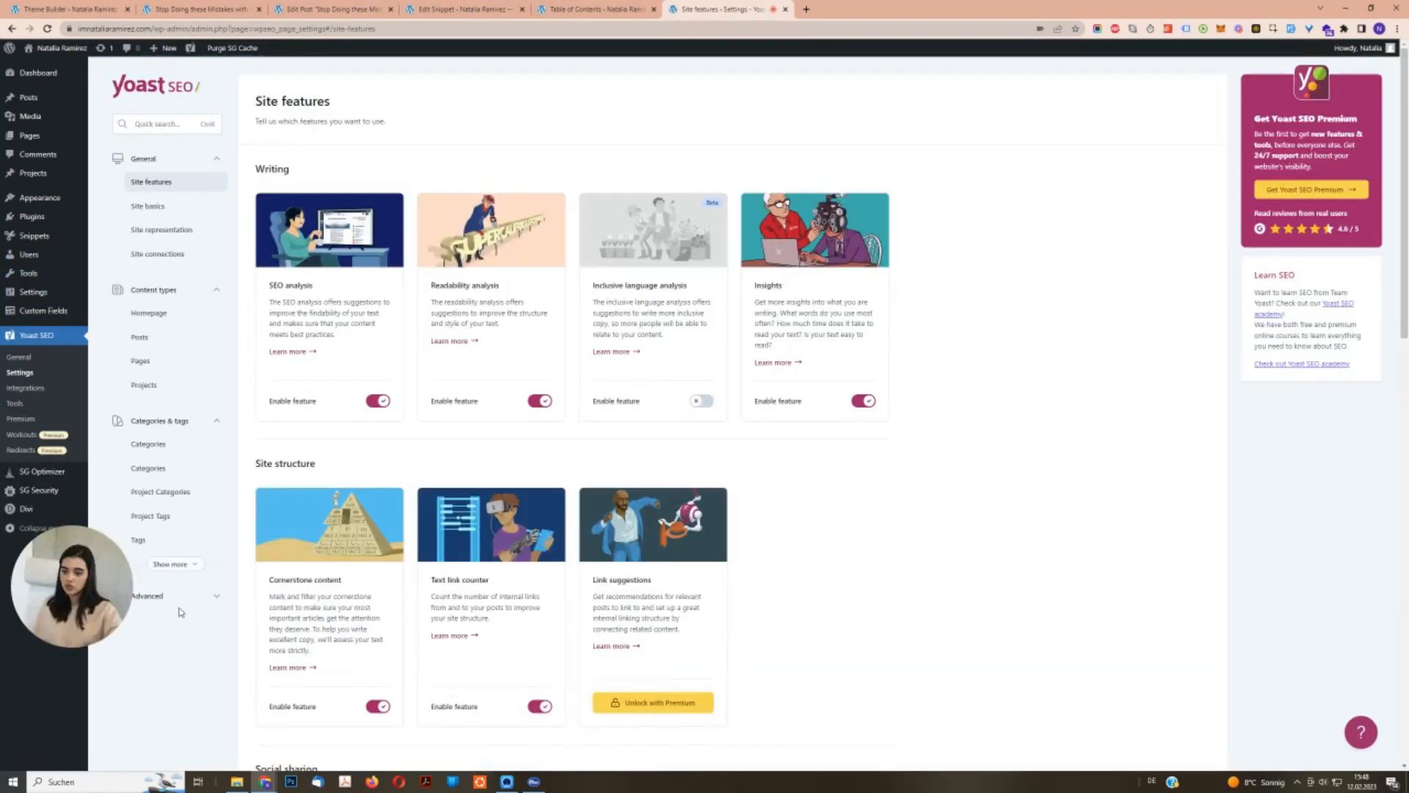
{"action": "left_click", "coordinate": [180, 596]}
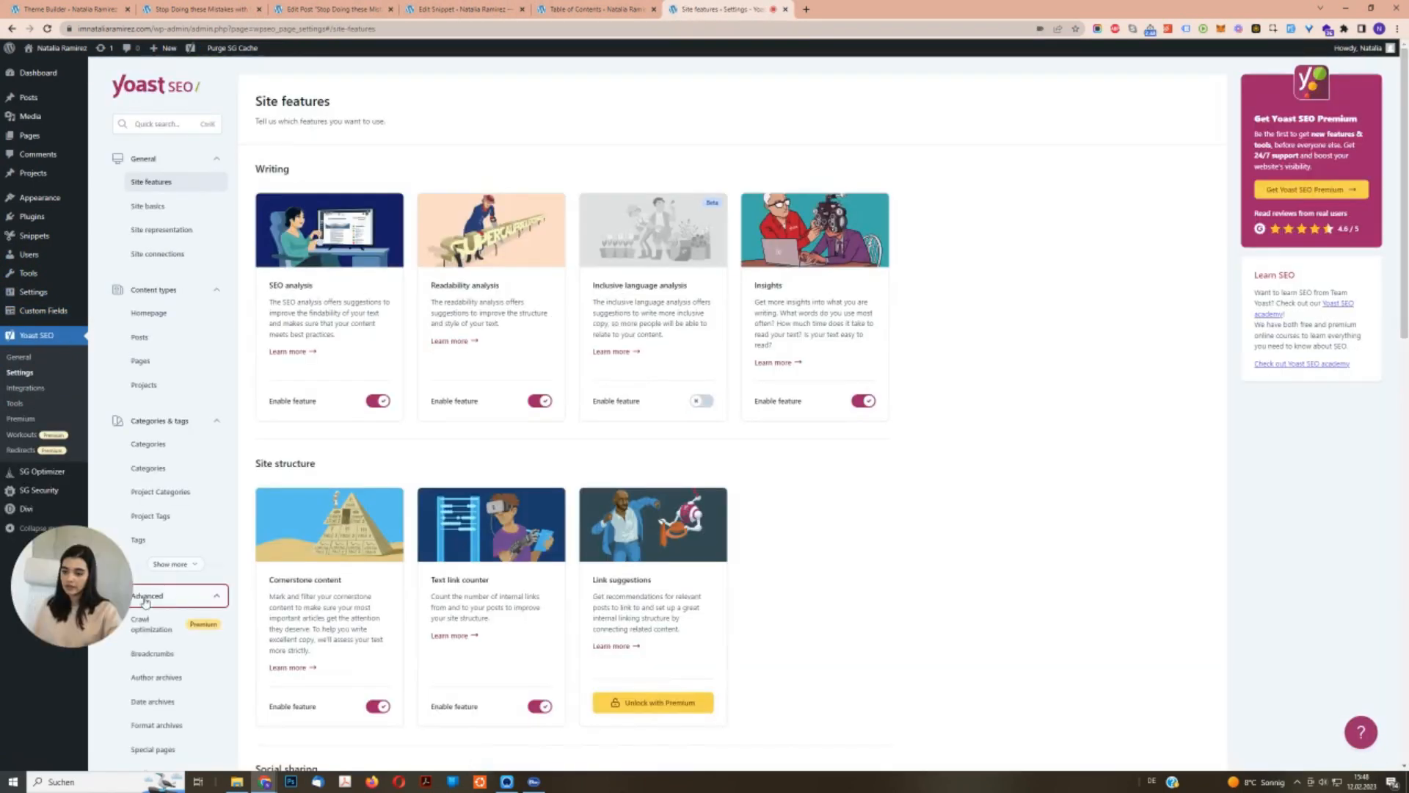
{"action": "left_click", "coordinate": [155, 662]}
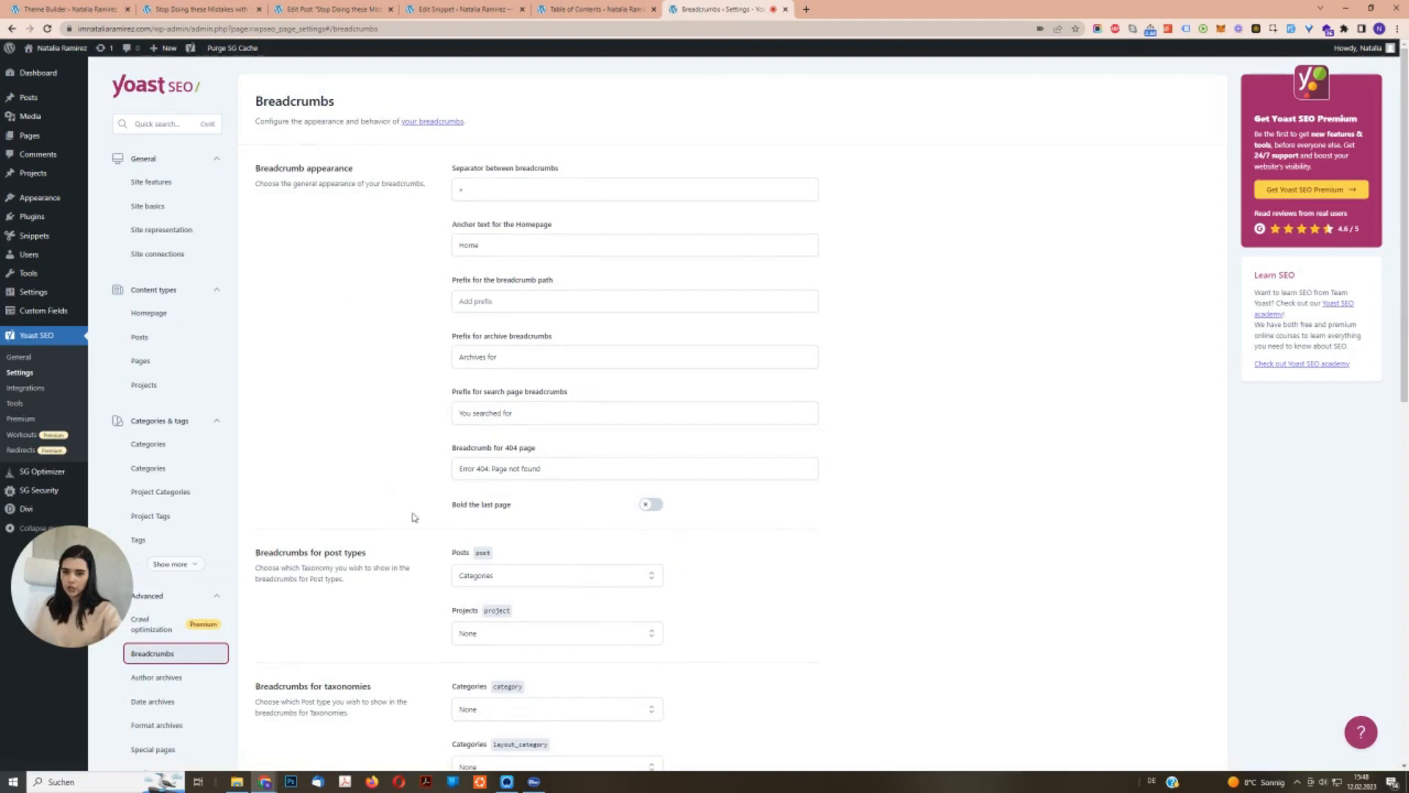
{"action": "scroll", "coordinate": [350, 529], "scroll_direction": "down", "scroll_amount": 12}
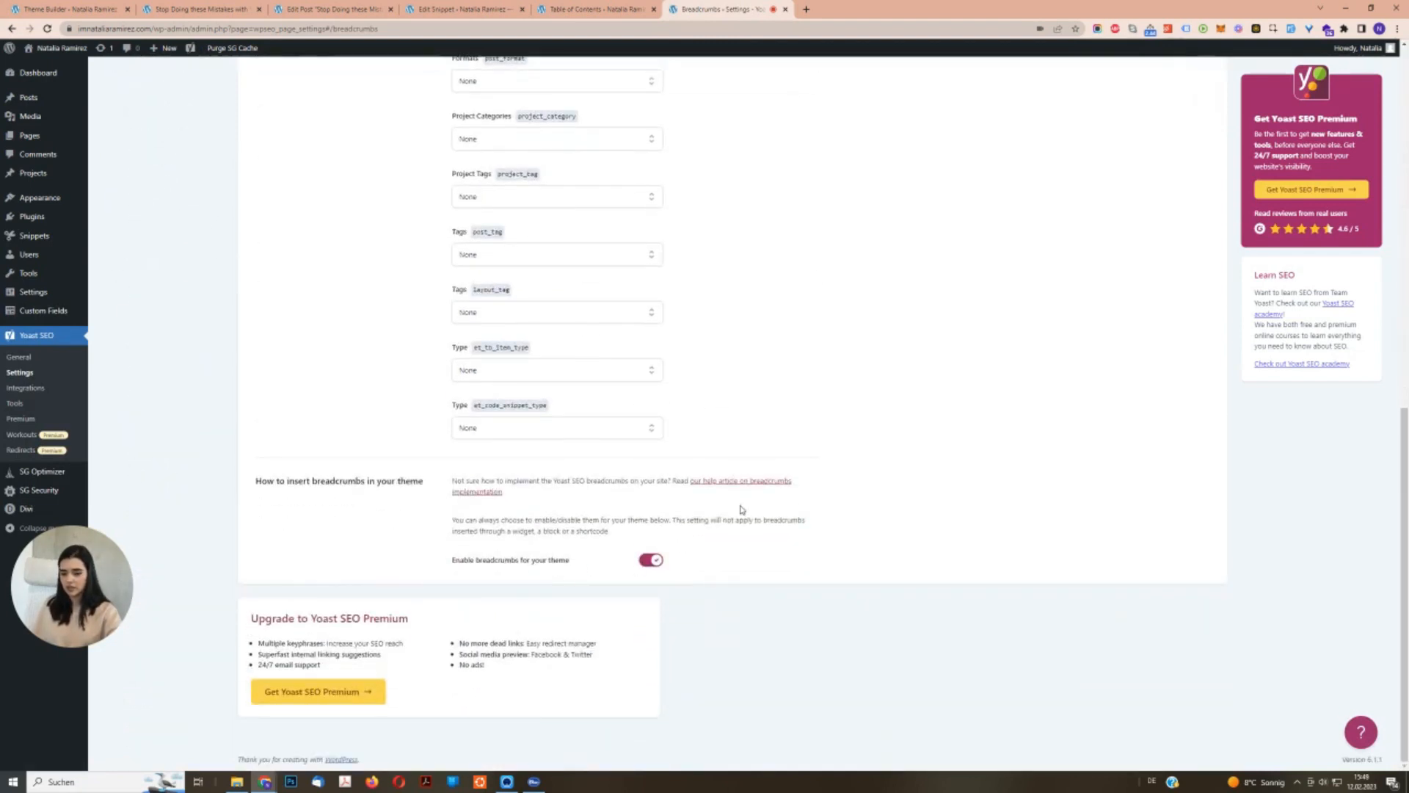
Open Yoast's help article on breadcrumbs implementation separately and switch to it.
{"action": "right_click", "coordinate": [741, 481]}
{"action": "left_click", "coordinate": [765, 487]}
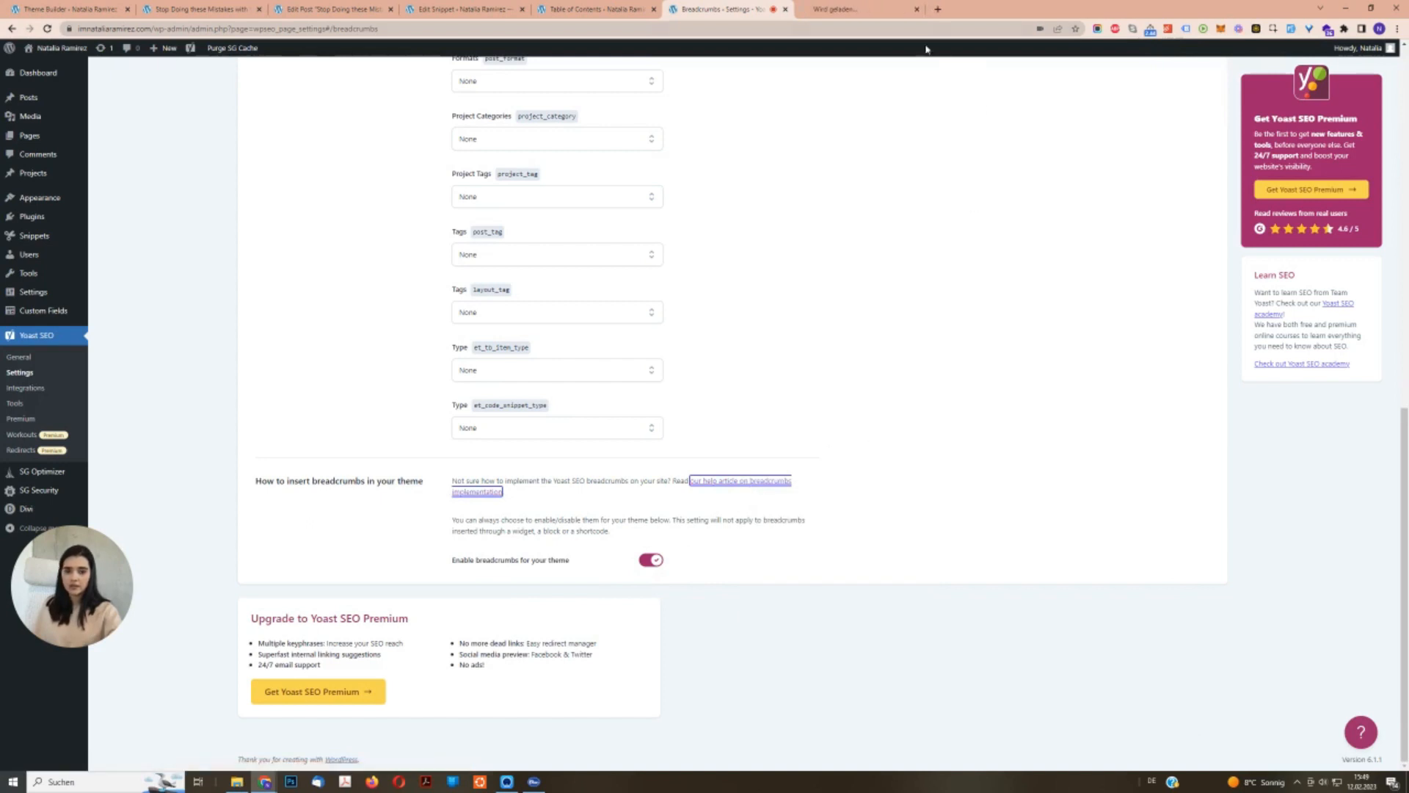
{"action": "left_click", "coordinate": [836, 9]}
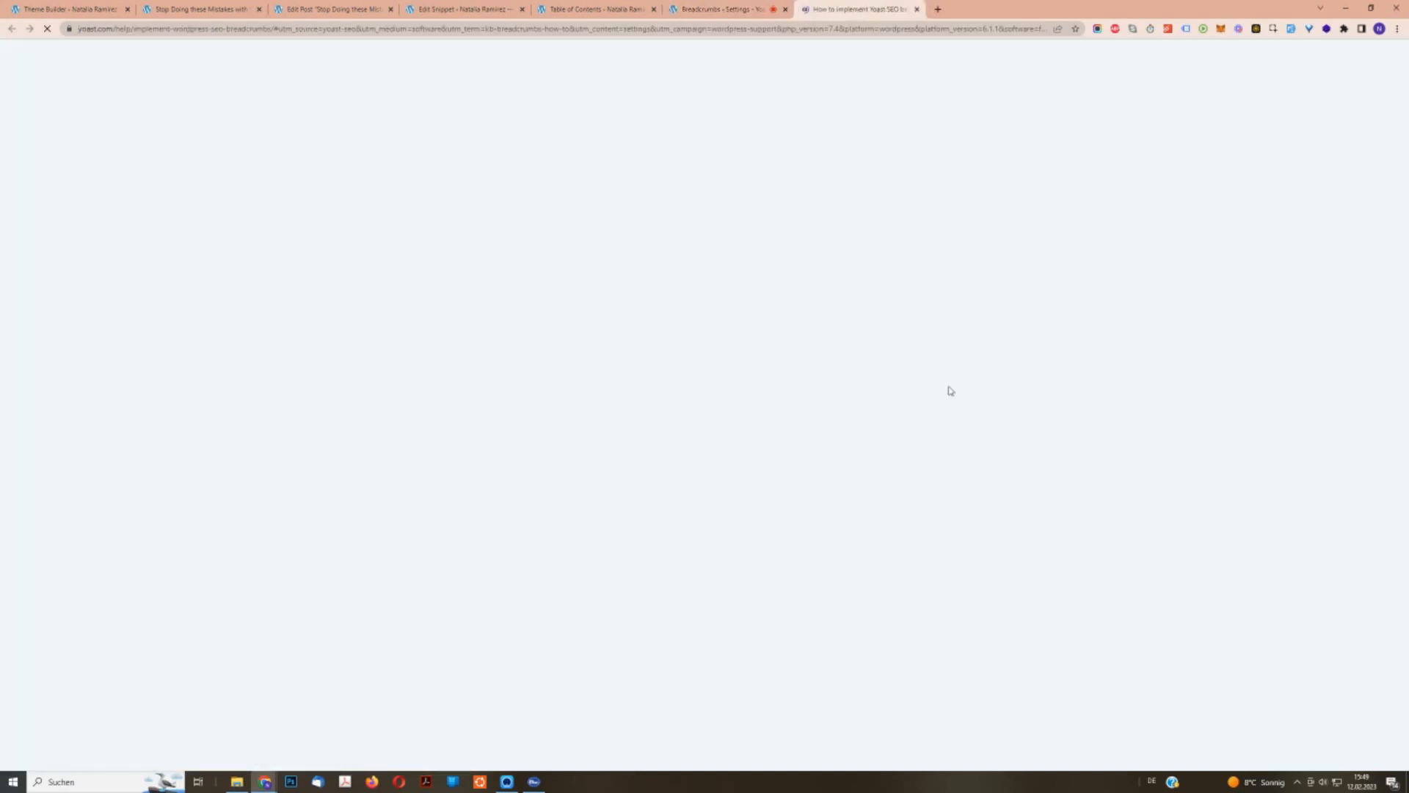
Find the shortcode section of Yoast's breadcrumbs article and copy the [wpseo_breadcrumb] shortcode.
{"action": "scroll", "coordinate": [487, 450], "scroll_direction": "down", "scroll_amount": 2}
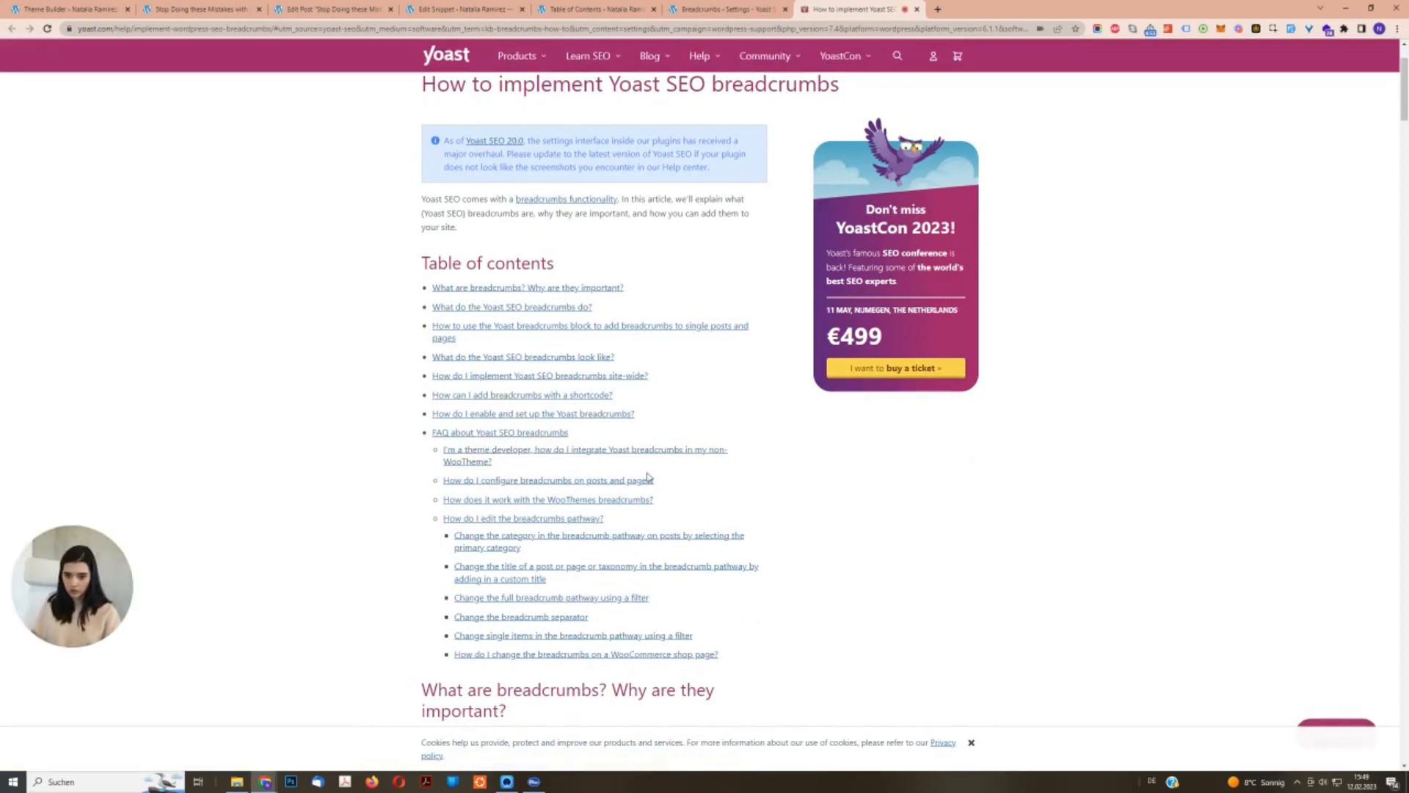
{"action": "left_click", "coordinate": [579, 396]}
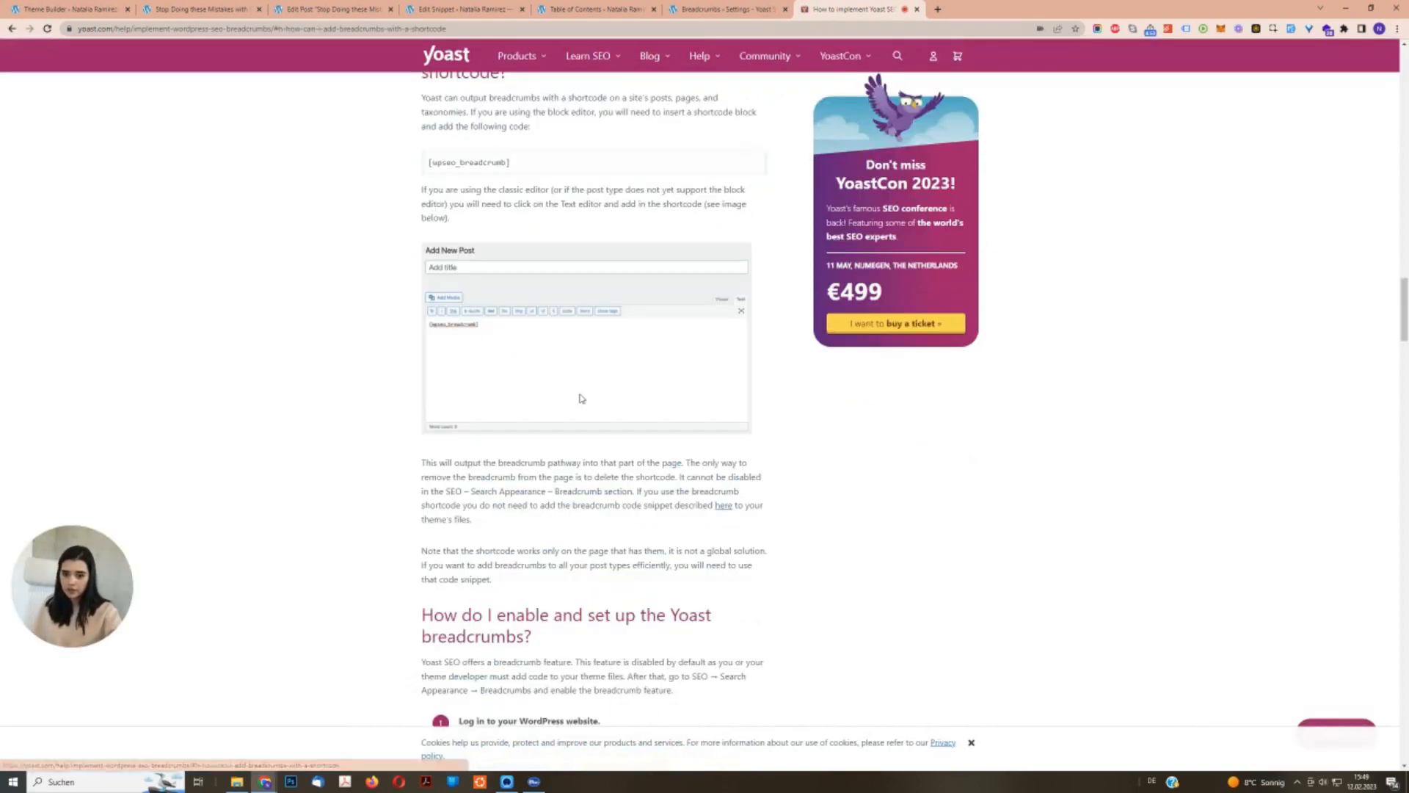
{"action": "triple_click", "coordinate": [474, 163]}
{"action": "key", "text": "ctrl+c"}
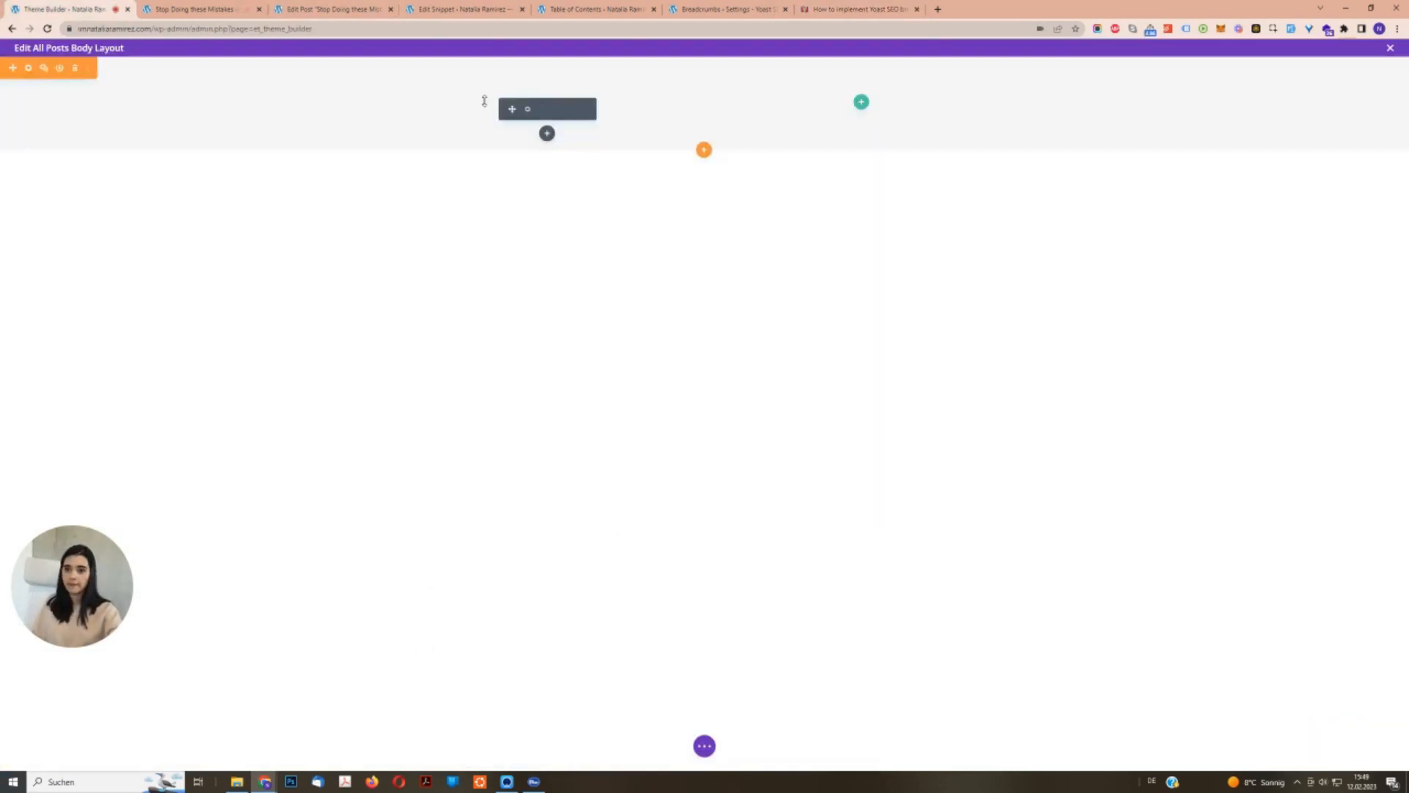
Paste the [wpseo_breadcrumb] shortcode into the Code module of the All Posts body layout and save the module.
{"action": "left_click", "coordinate": [527, 108]}
{"action": "left_click", "coordinate": [1069, 264]}
{"action": "key", "text": "ctrl+v"}
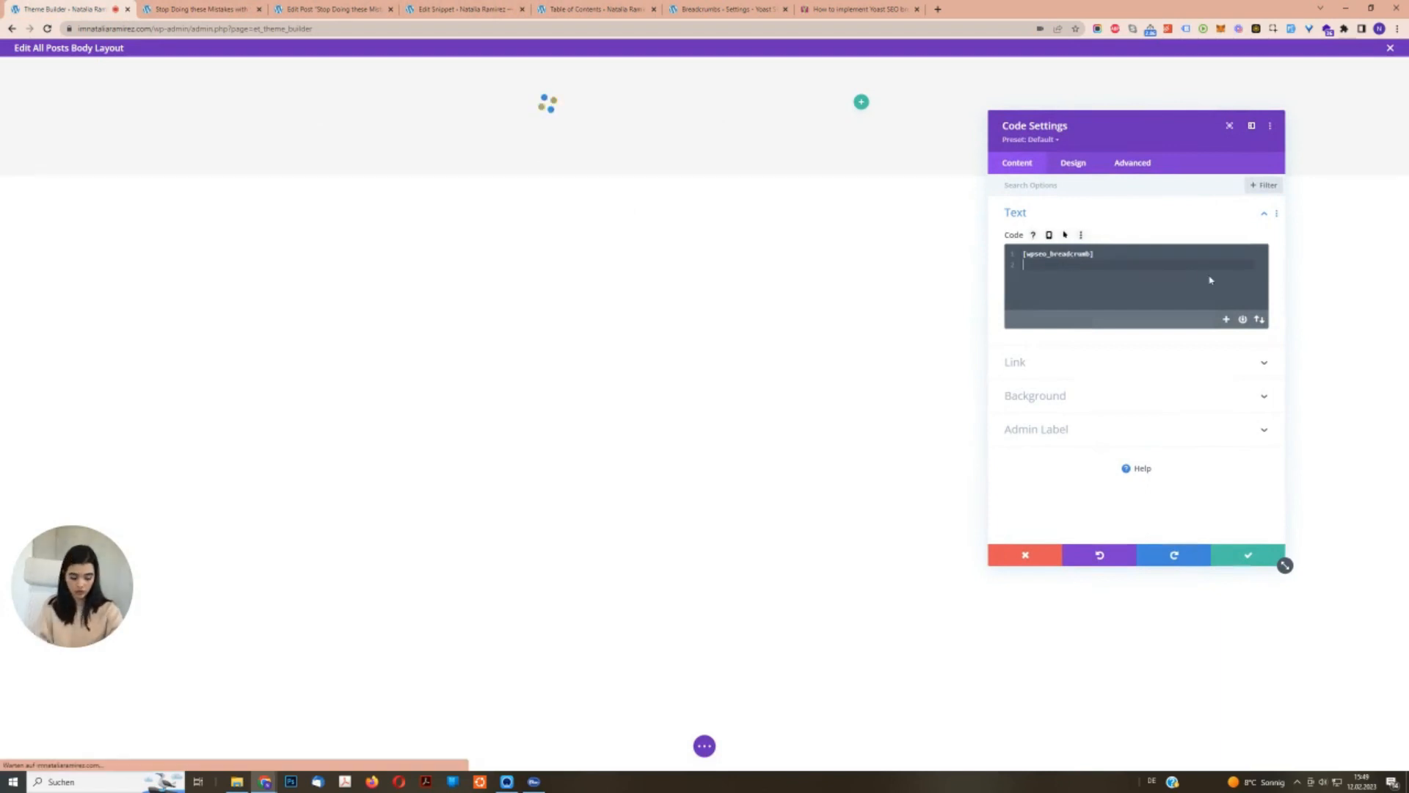
{"action": "left_click", "coordinate": [1237, 556]}
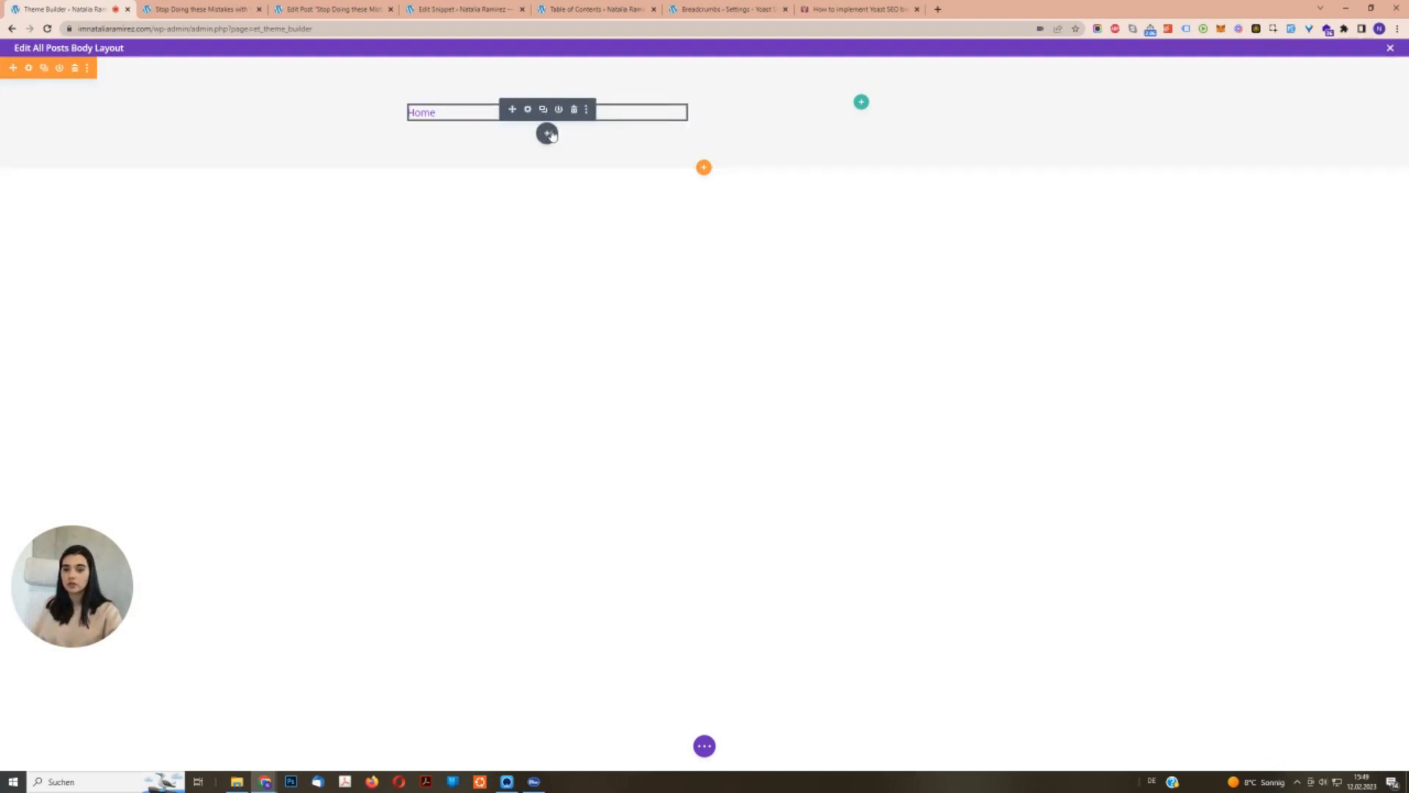
Check the published example post's layout, and search for "post" modules to insert below the breadcrumbs Code module.
{"action": "left_click", "coordinate": [196, 9]}
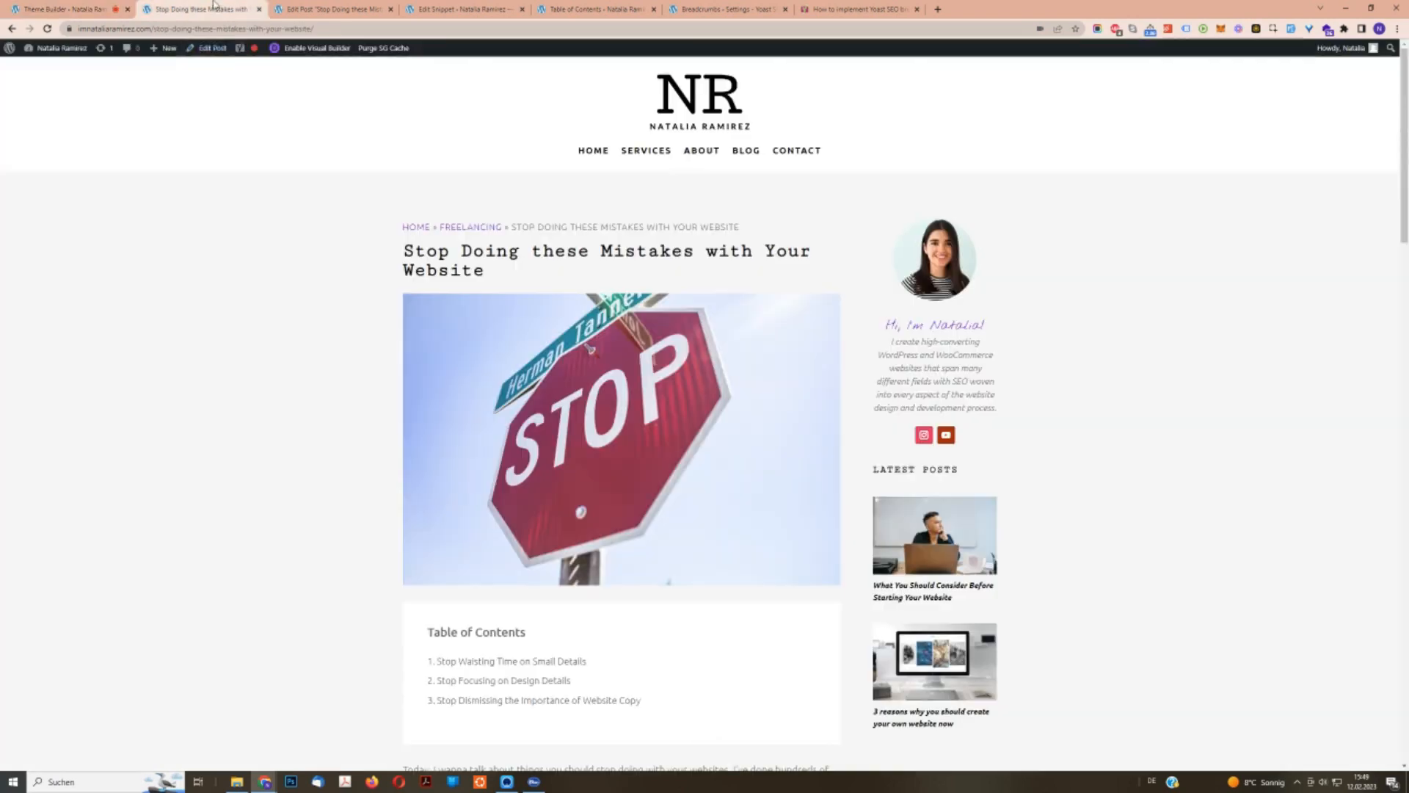
{"action": "left_click", "coordinate": [59, 7]}
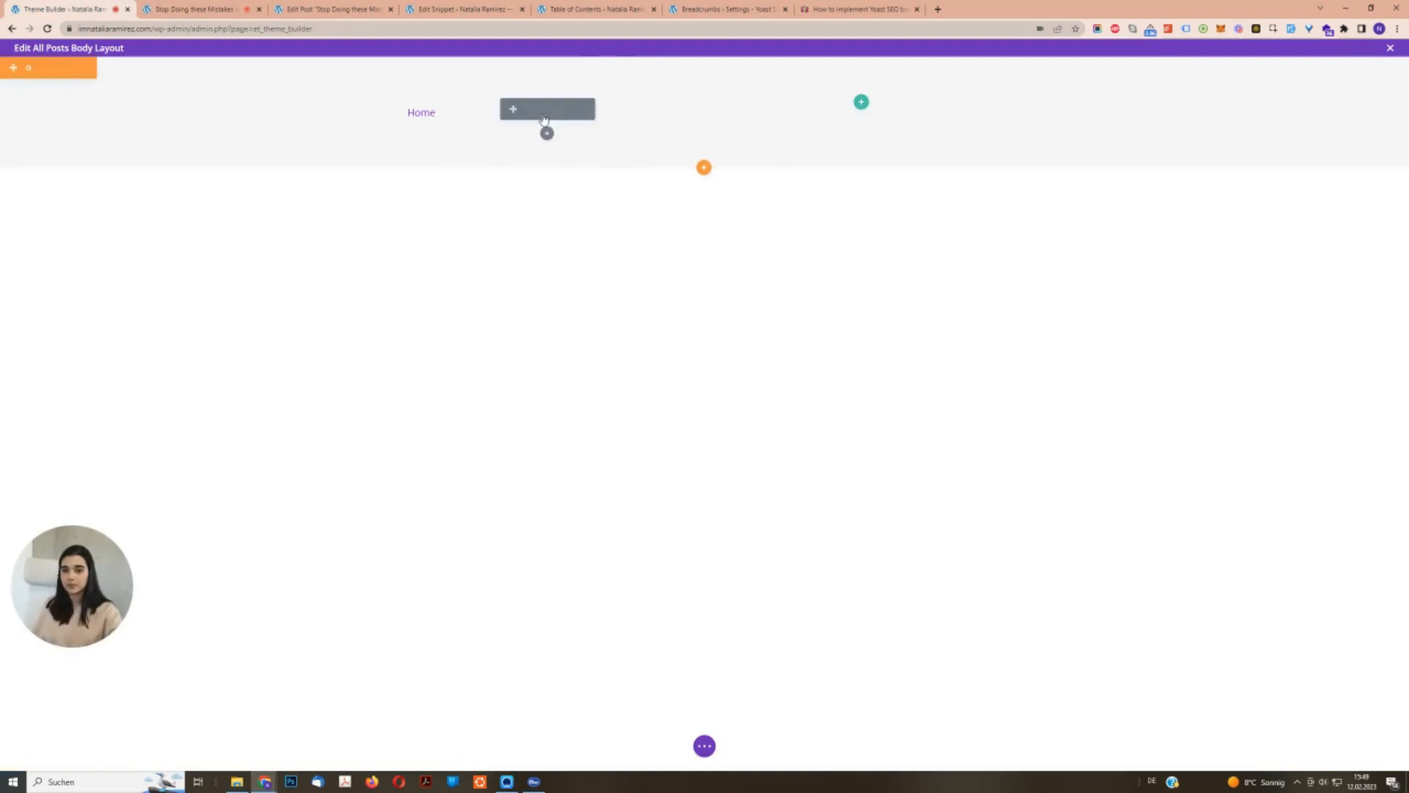
{"action": "left_click", "coordinate": [547, 132]}
{"action": "type", "text": "post"}
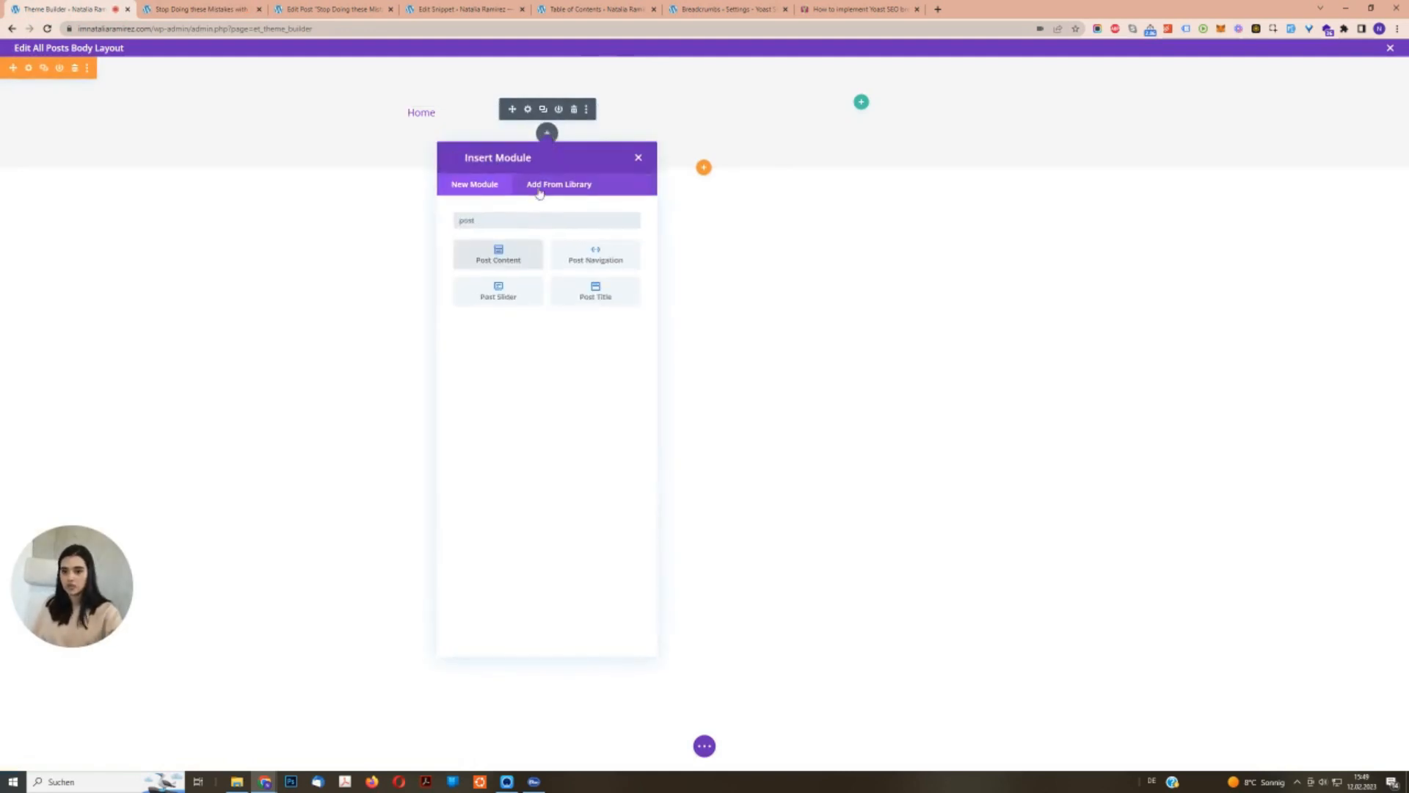
Insert a Post Title module below the breadcrumb, hide its meta information, and save the module settings.
{"action": "left_click", "coordinate": [579, 294]}
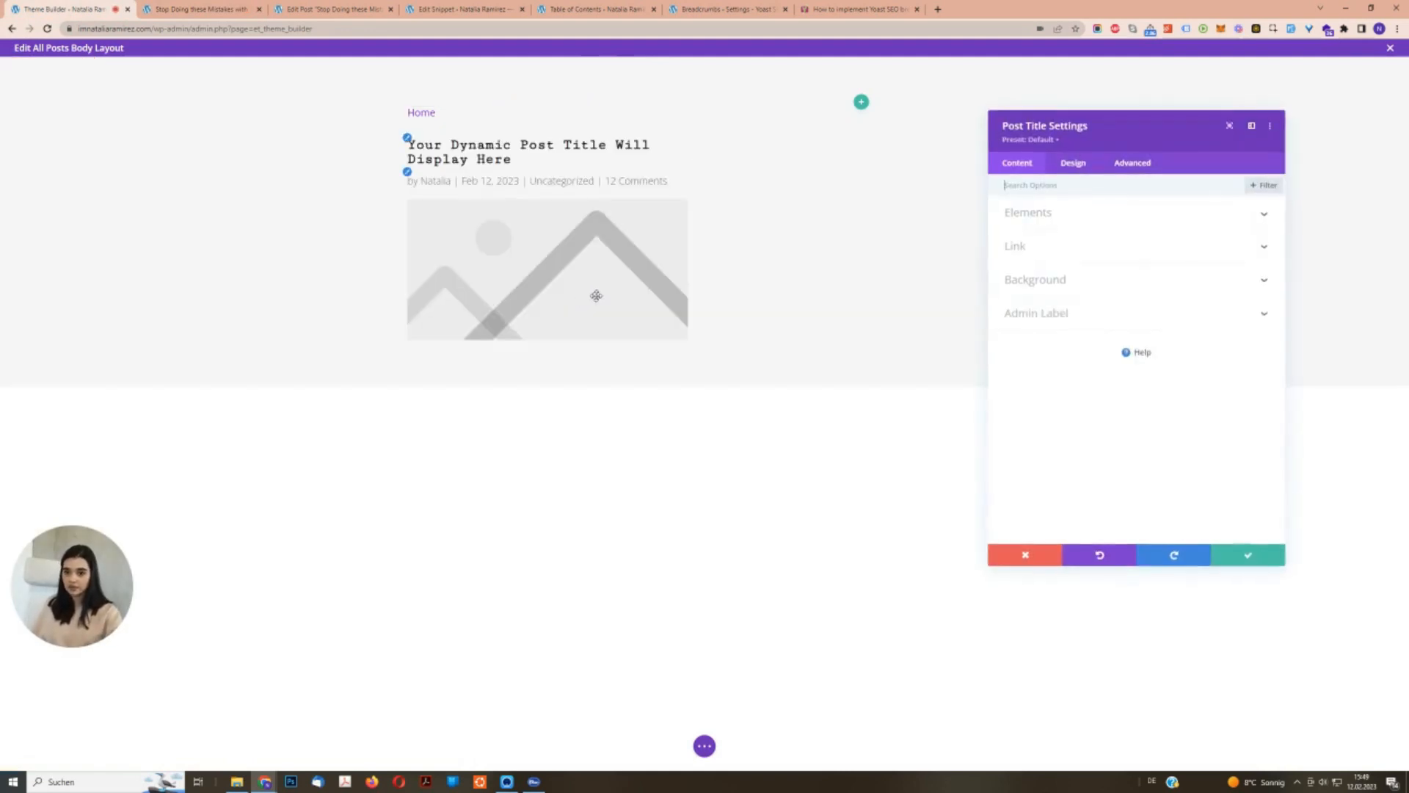
{"action": "left_click", "coordinate": [1073, 163]}
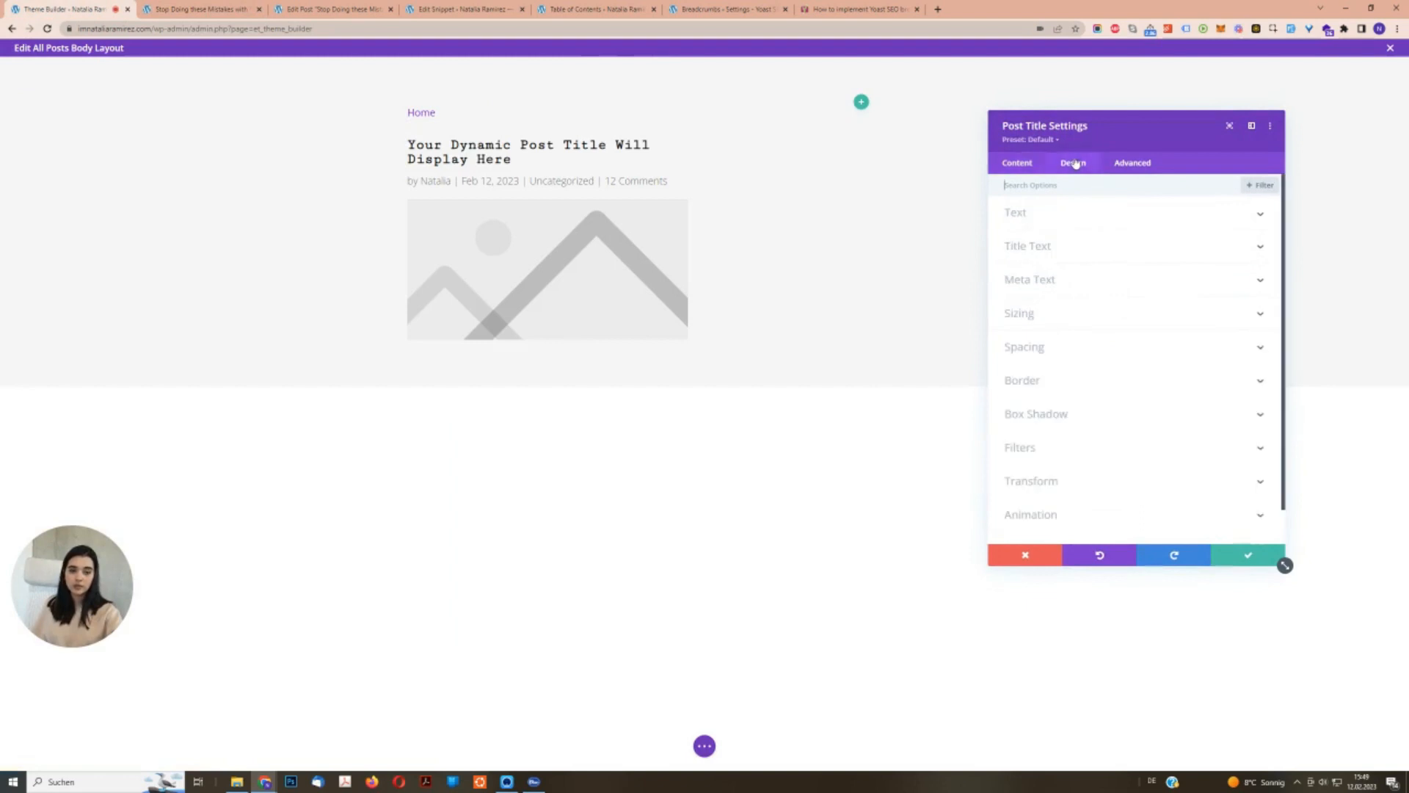
{"action": "left_click", "coordinate": [1020, 164]}
{"action": "left_click", "coordinate": [1043, 222]}
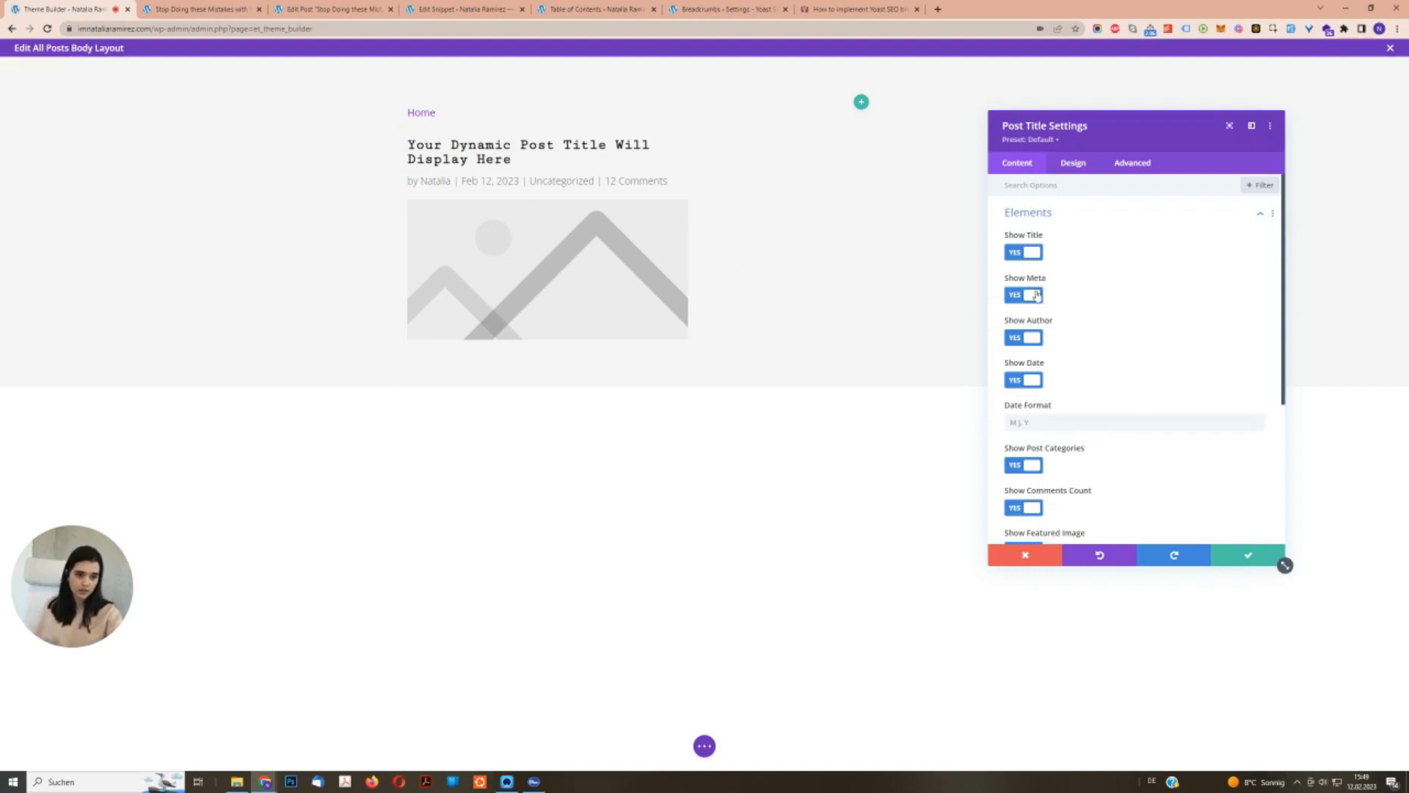
{"action": "left_click", "coordinate": [1033, 297]}
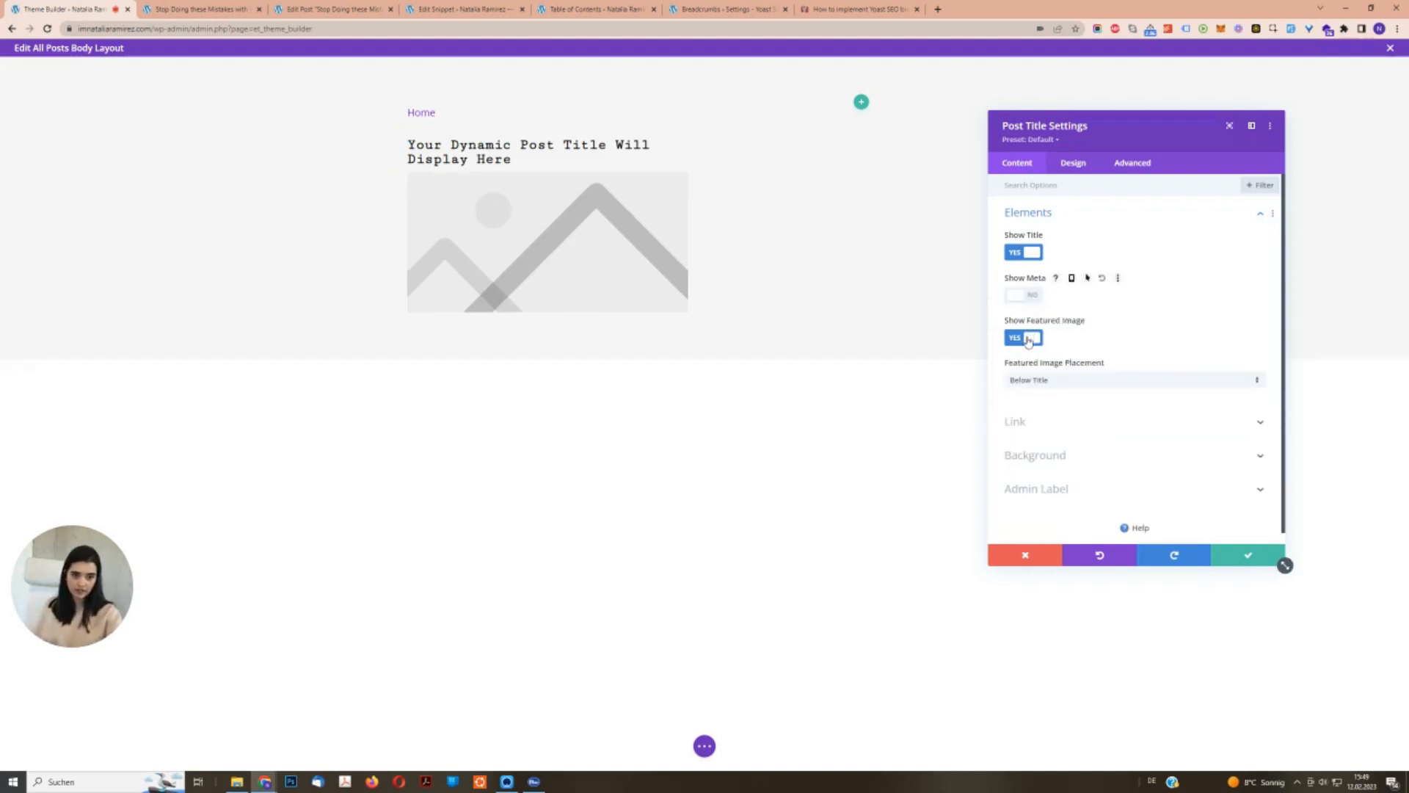
{"action": "left_click", "coordinate": [1063, 381]}
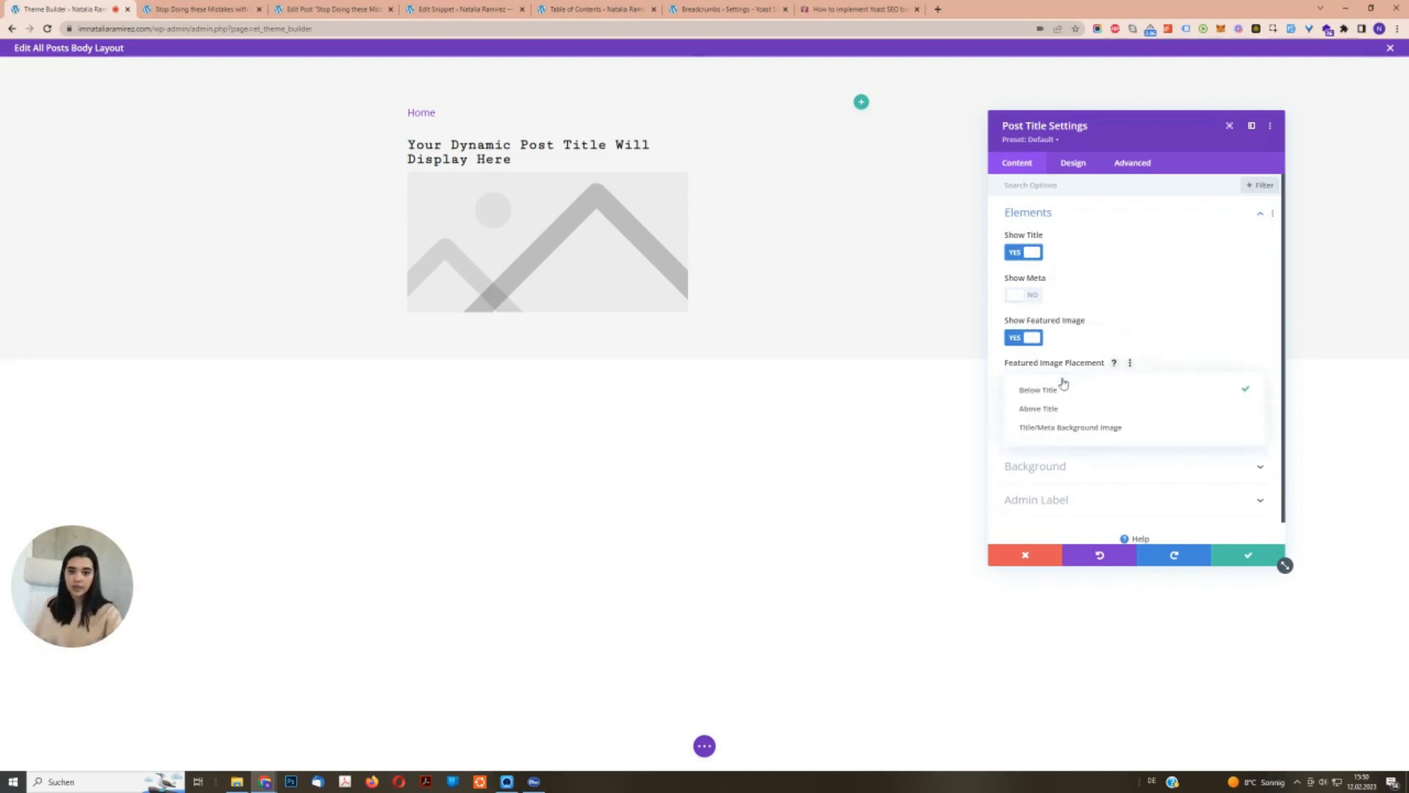
{"action": "left_click", "coordinate": [199, 9]}
{"action": "left_click", "coordinate": [81, 7]}
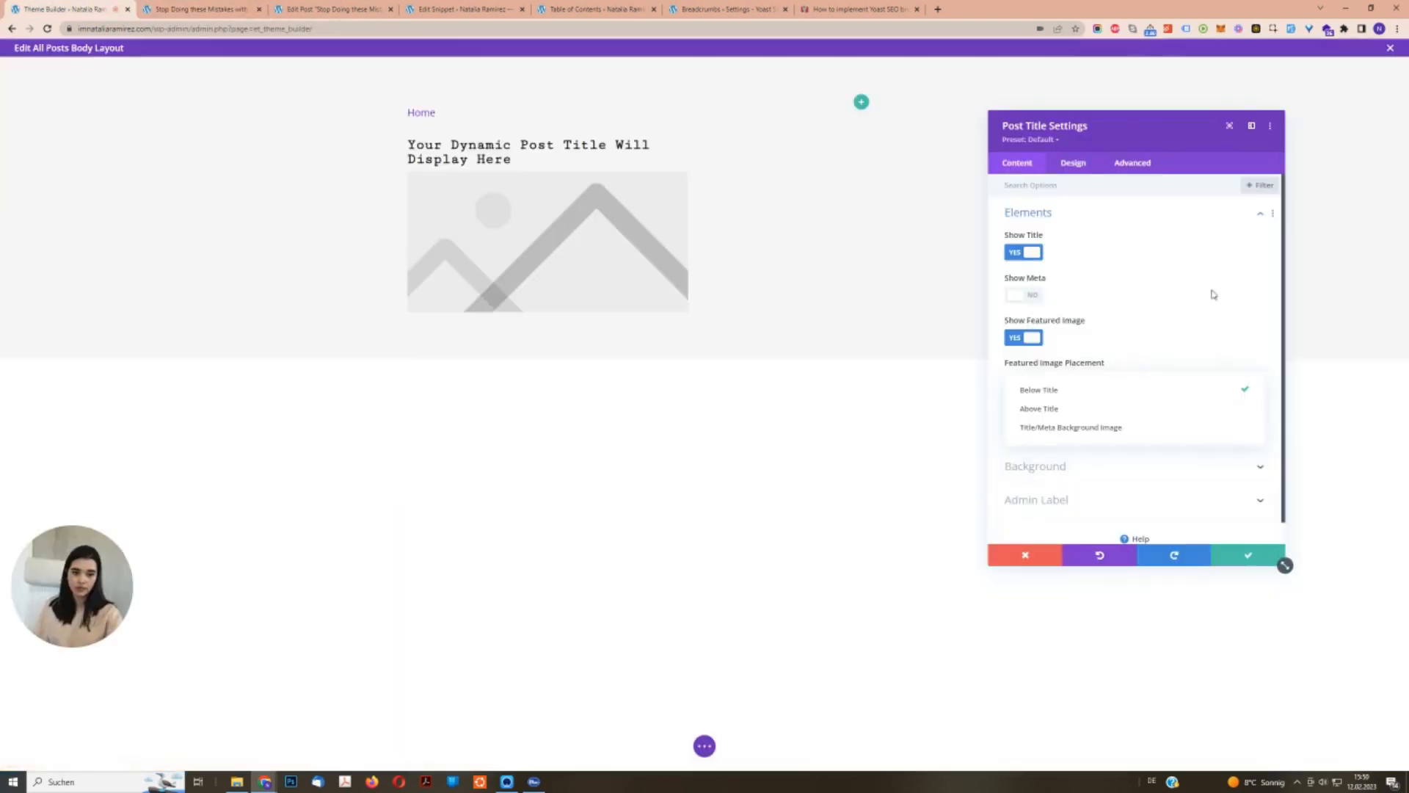
{"action": "left_click", "coordinate": [1207, 323]}
{"action": "left_click", "coordinate": [1277, 558]}
Add a specialty section below the existing one with a wide main area, a narrow right sidebar and a single-column row.
{"action": "left_click", "coordinate": [703, 358]}
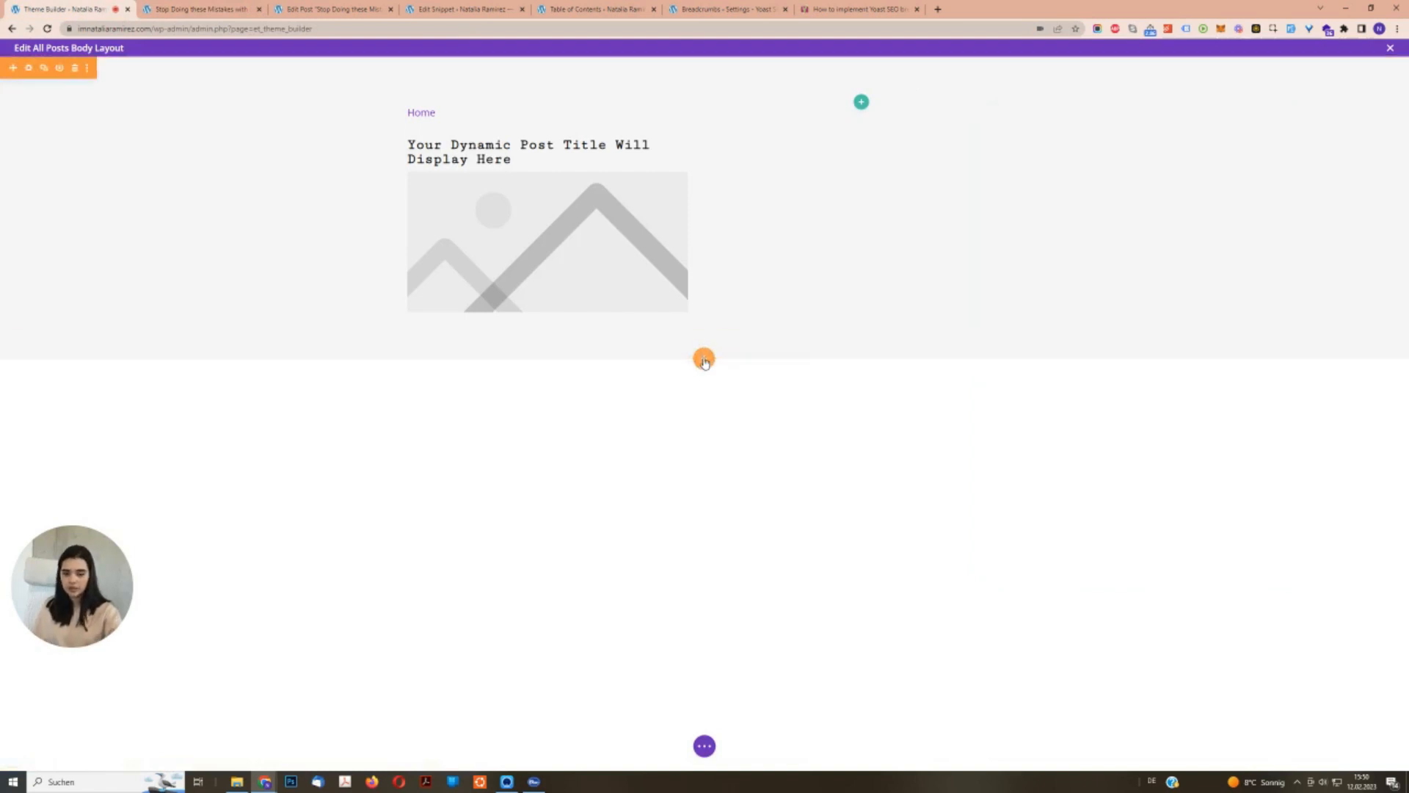
{"action": "left_click", "coordinate": [703, 445]}
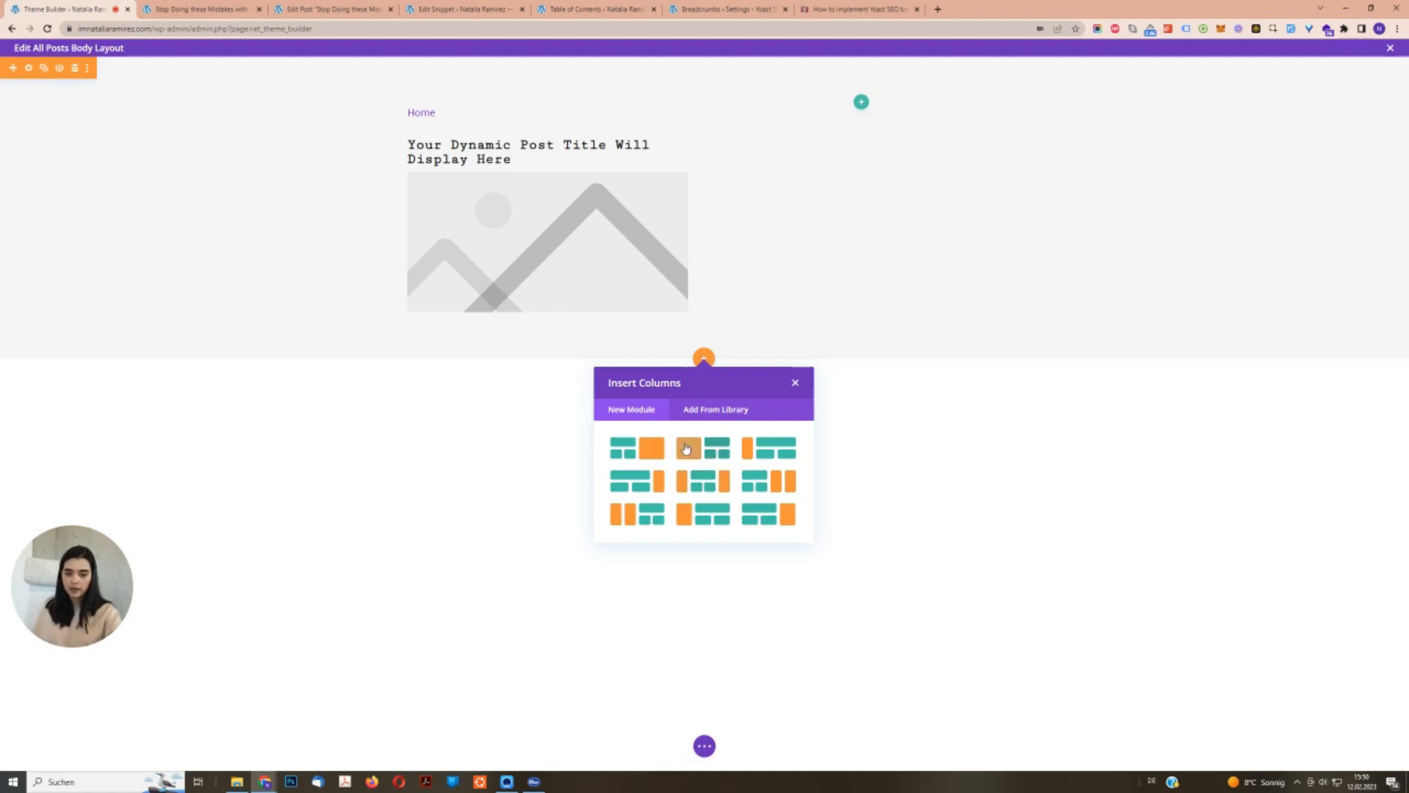
{"action": "left_click", "coordinate": [650, 482]}
{"action": "left_click", "coordinate": [555, 490]}
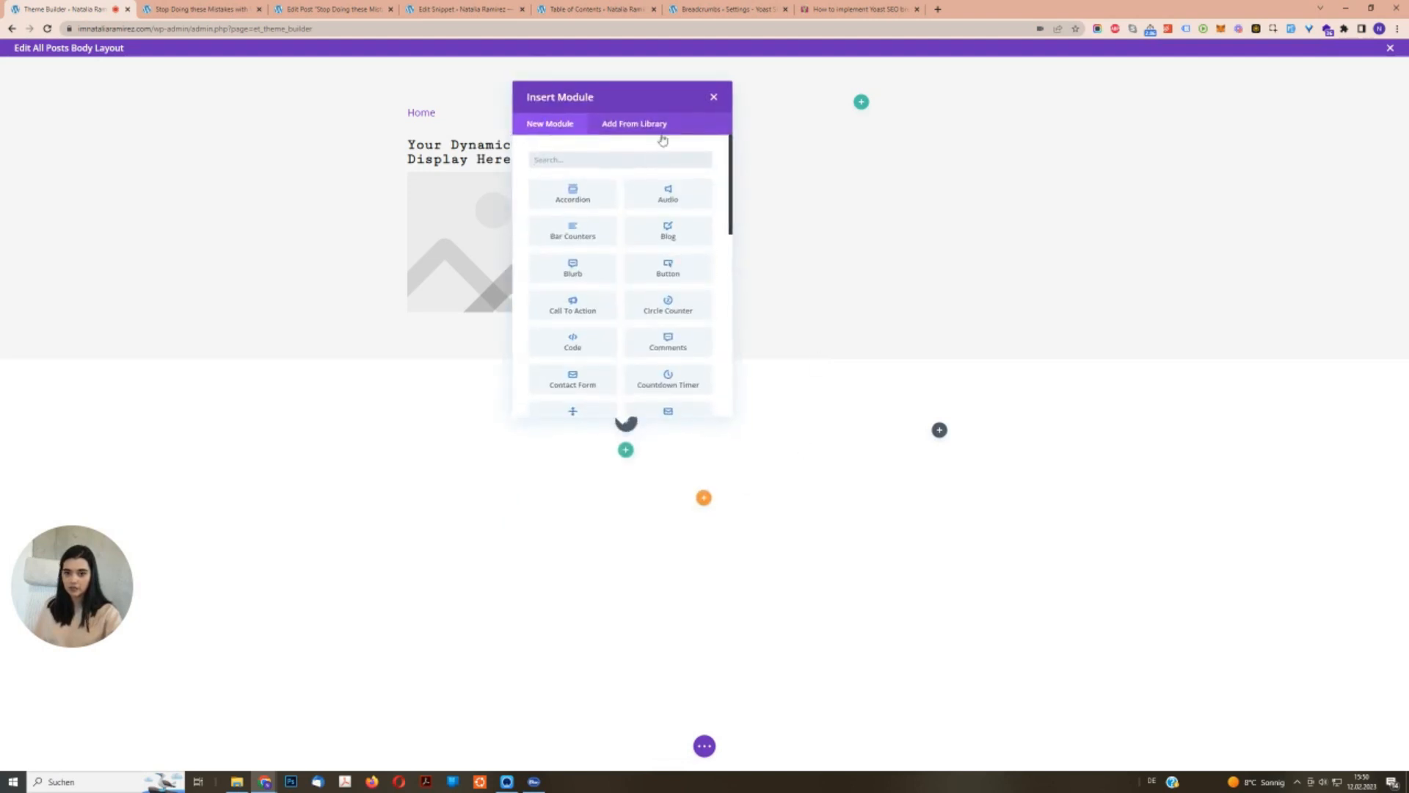
{"action": "left_click", "coordinate": [713, 97]}
Copy the breadcrumb code module and the Post Title module into the main column of the new specialty section.
{"action": "left_click", "coordinate": [586, 108]}
{"action": "left_click", "coordinate": [505, 242]}
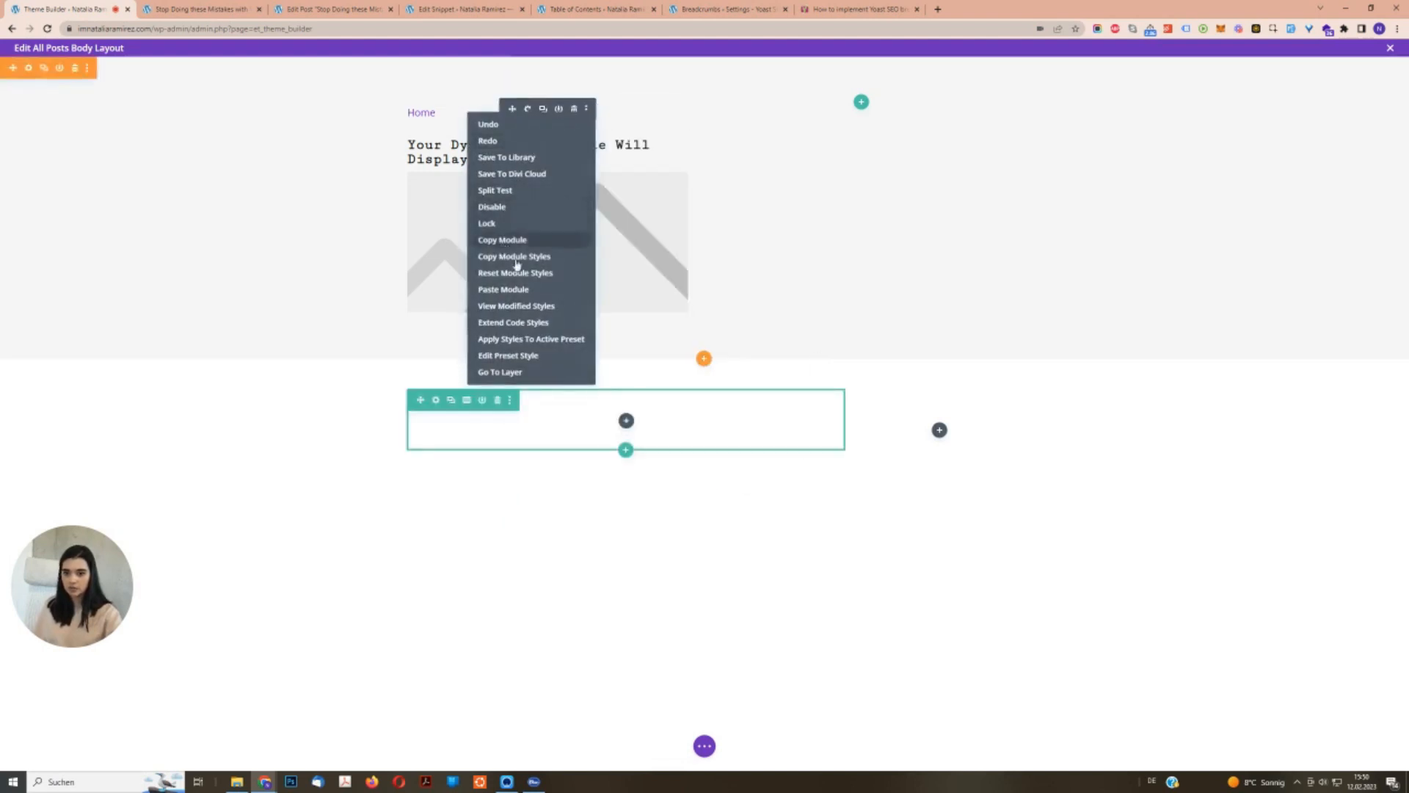
{"action": "key", "text": "ctrl+v"}
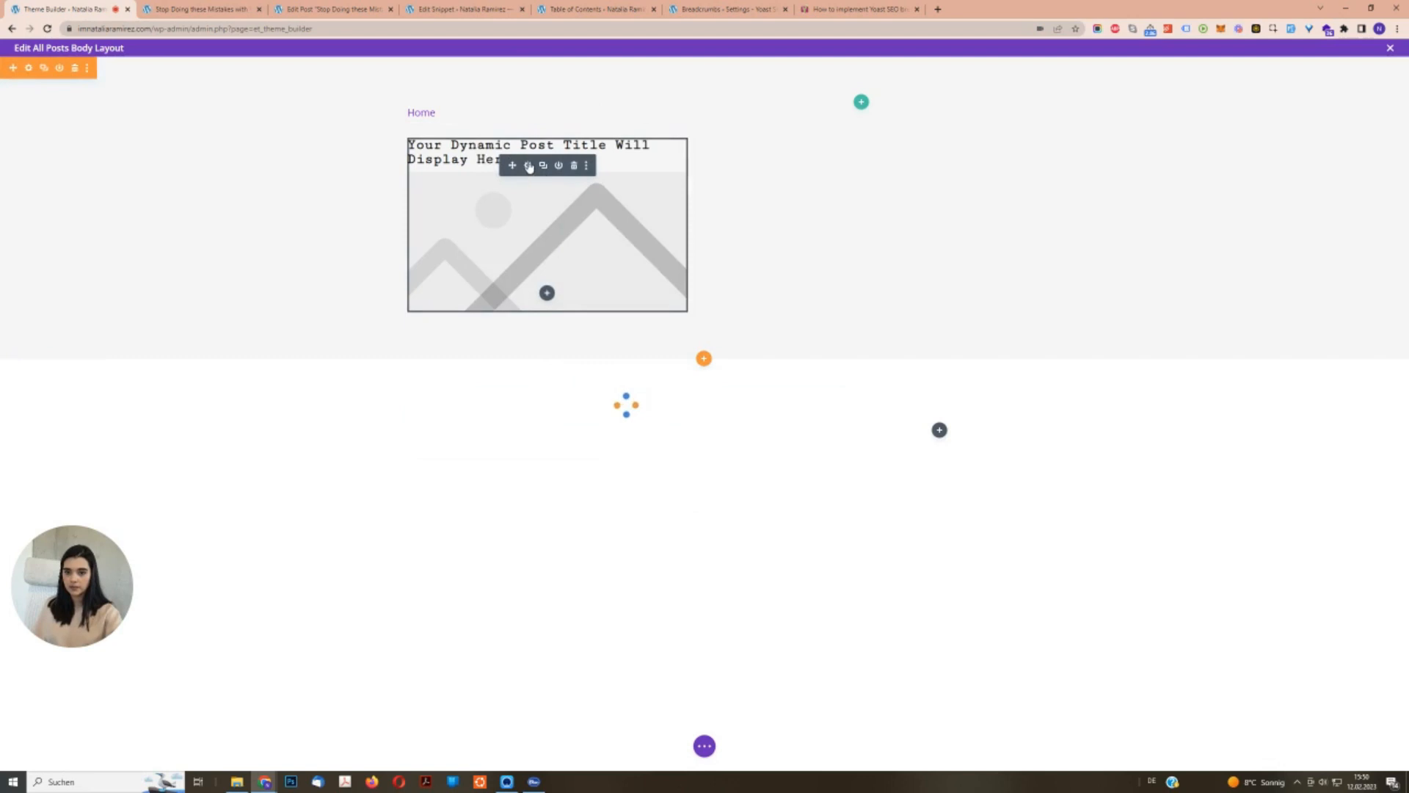
{"action": "right_click", "coordinate": [624, 427]}
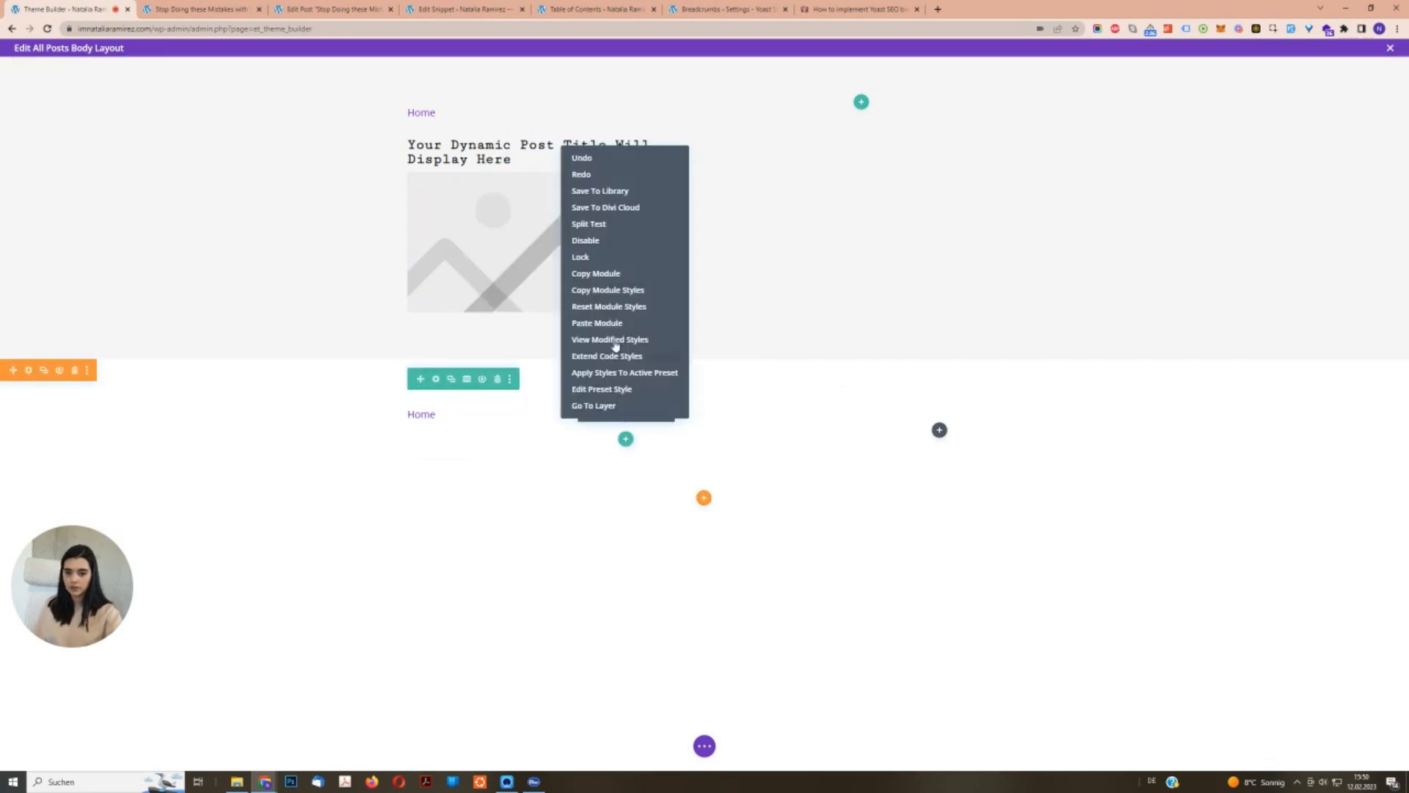
{"action": "left_click", "coordinate": [617, 326]}
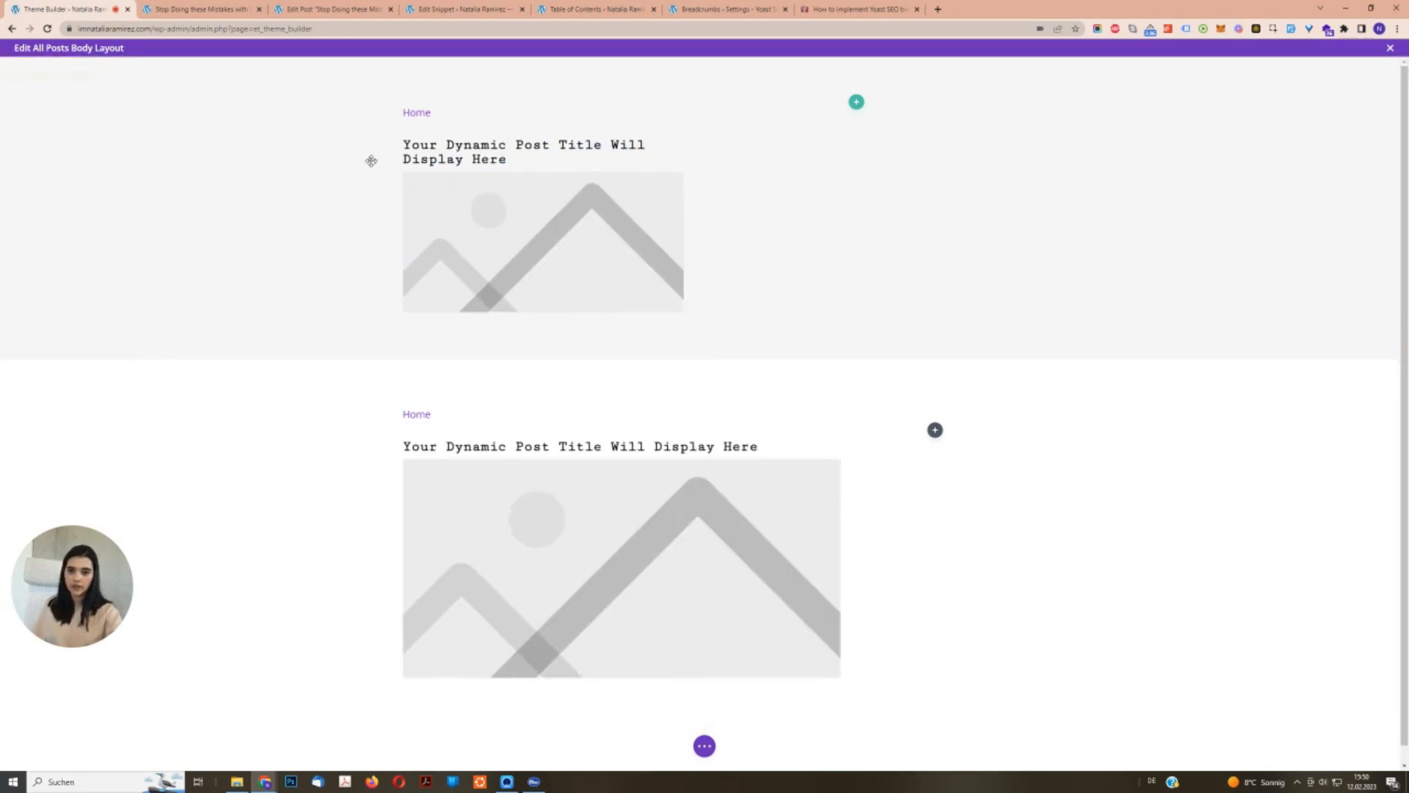
Delete the original first section and give the remaining specialty section a light grey background.
{"action": "left_click", "coordinate": [75, 68]}
{"action": "double_click", "coordinate": [157, 315]}
{"action": "left_click", "coordinate": [1032, 250]}
{"action": "left_click", "coordinate": [1043, 280]}
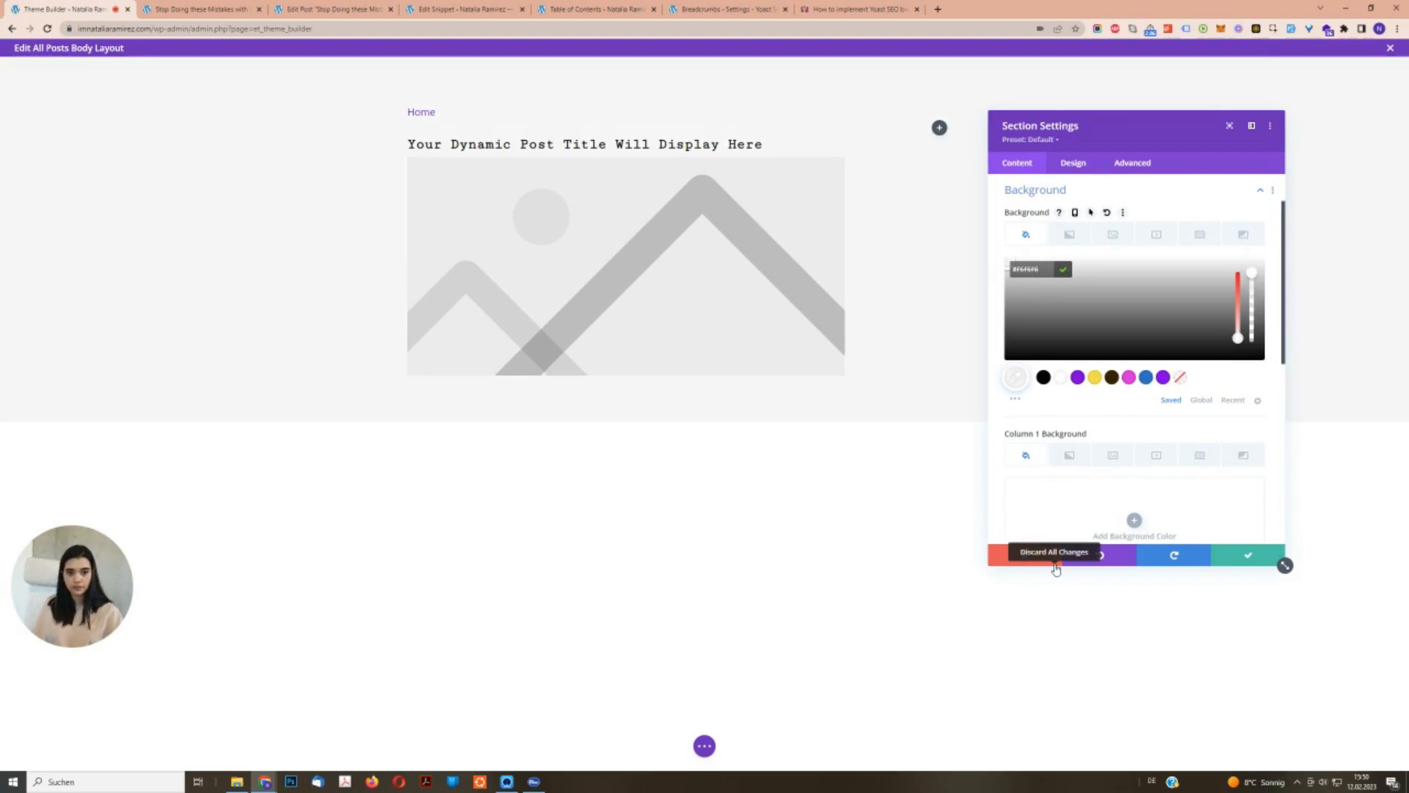
{"action": "left_click", "coordinate": [1055, 566]}
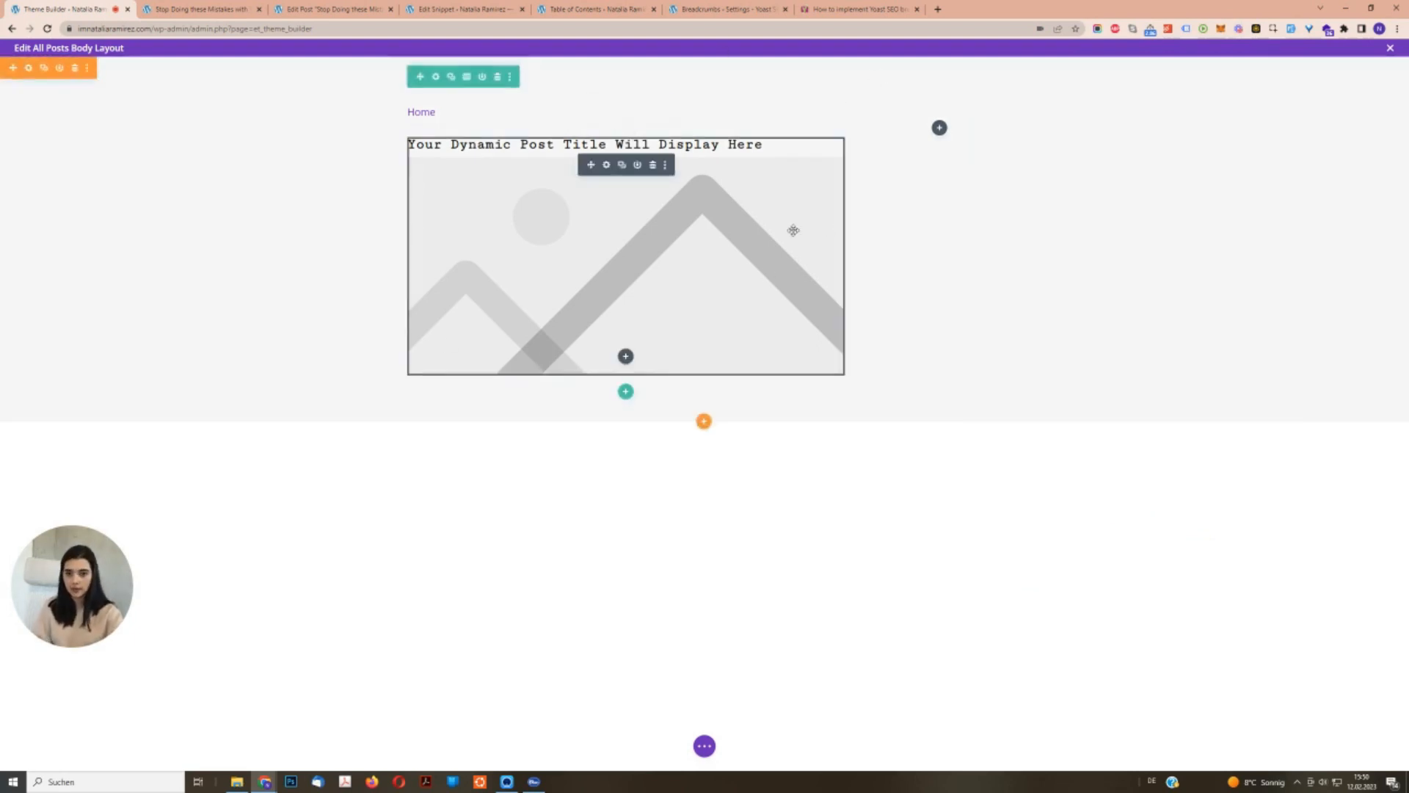
Copy the table of contents shortcode from the Easy Table of Contents settings page.
{"action": "left_click", "coordinate": [206, 7]}
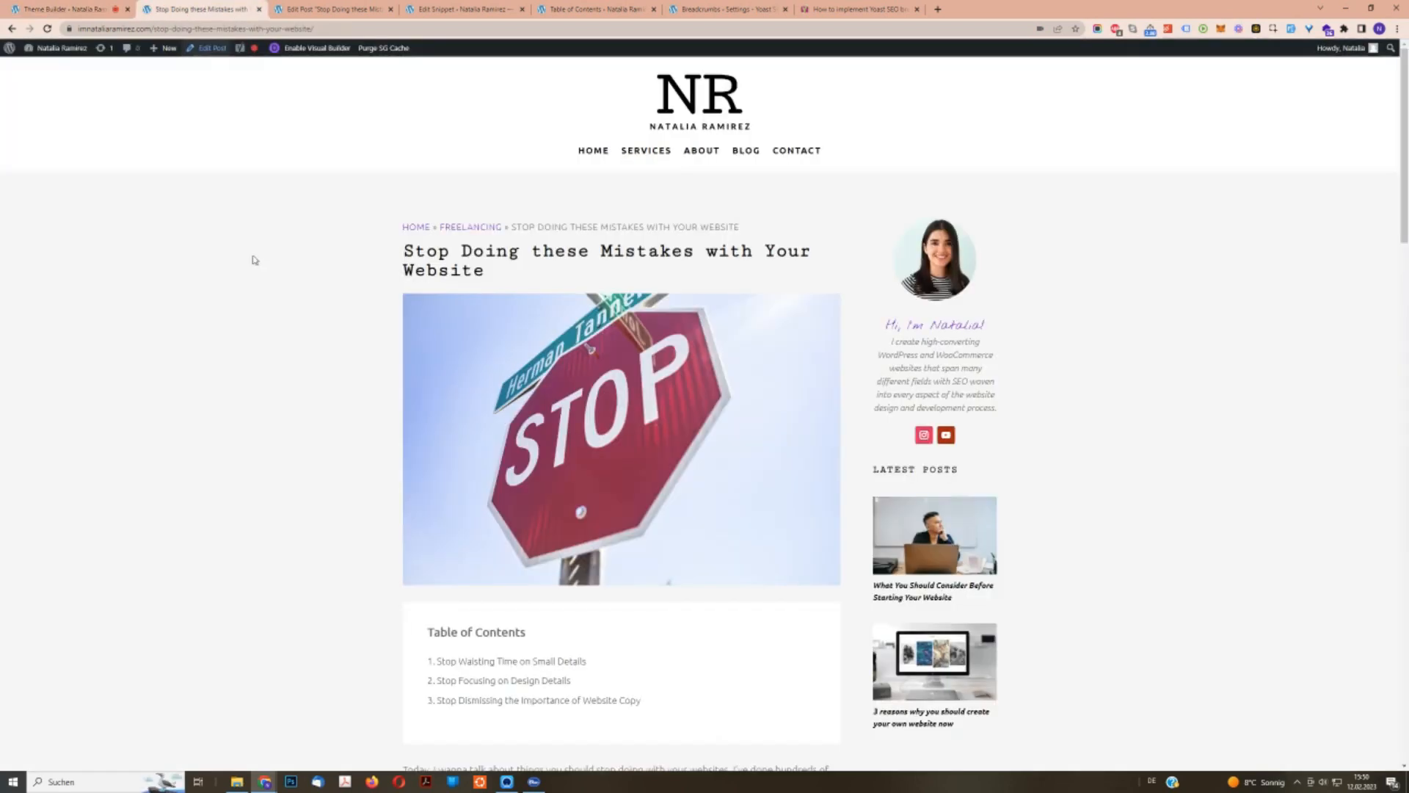
{"action": "scroll", "coordinate": [224, 302], "scroll_direction": "down", "scroll_amount": 2}
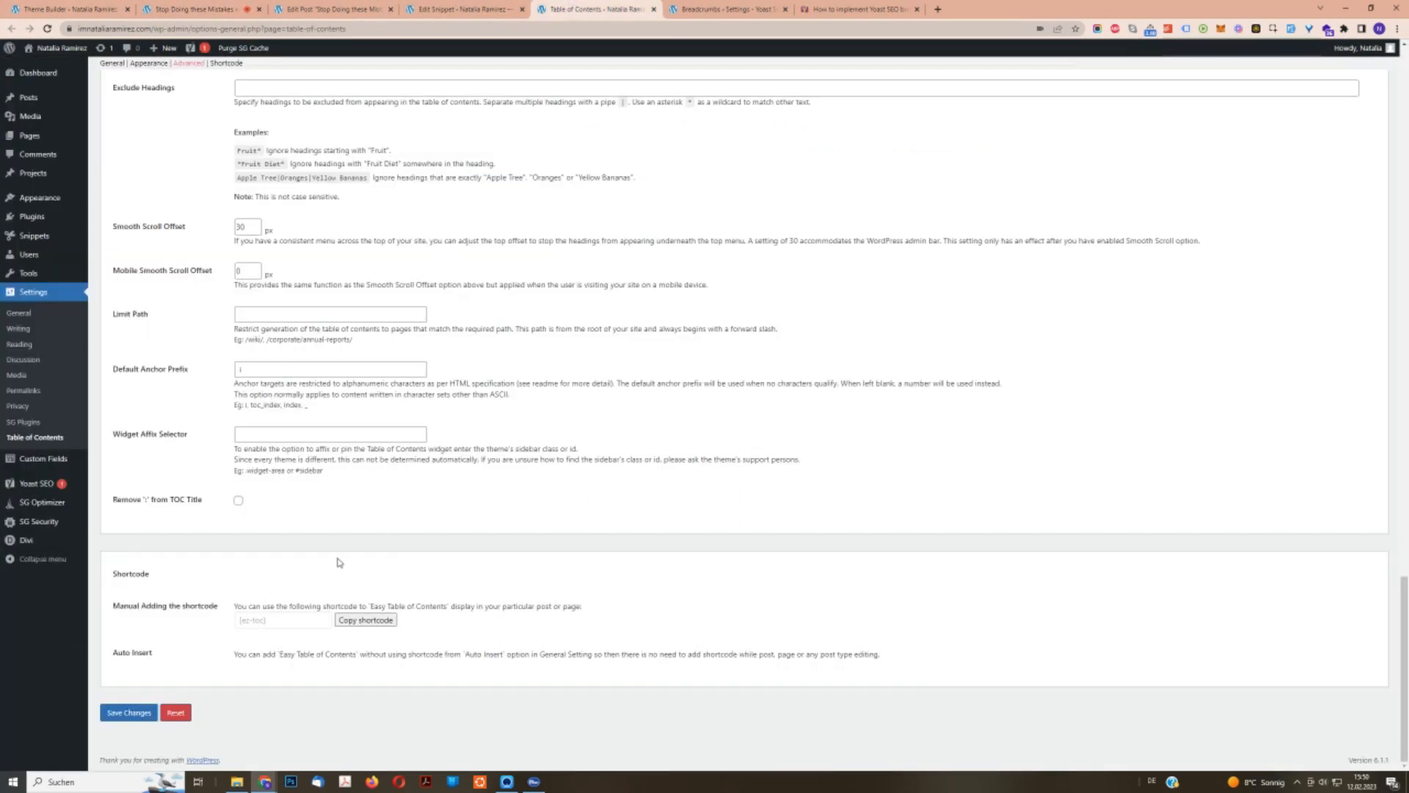
{"action": "left_click", "coordinate": [366, 620]}
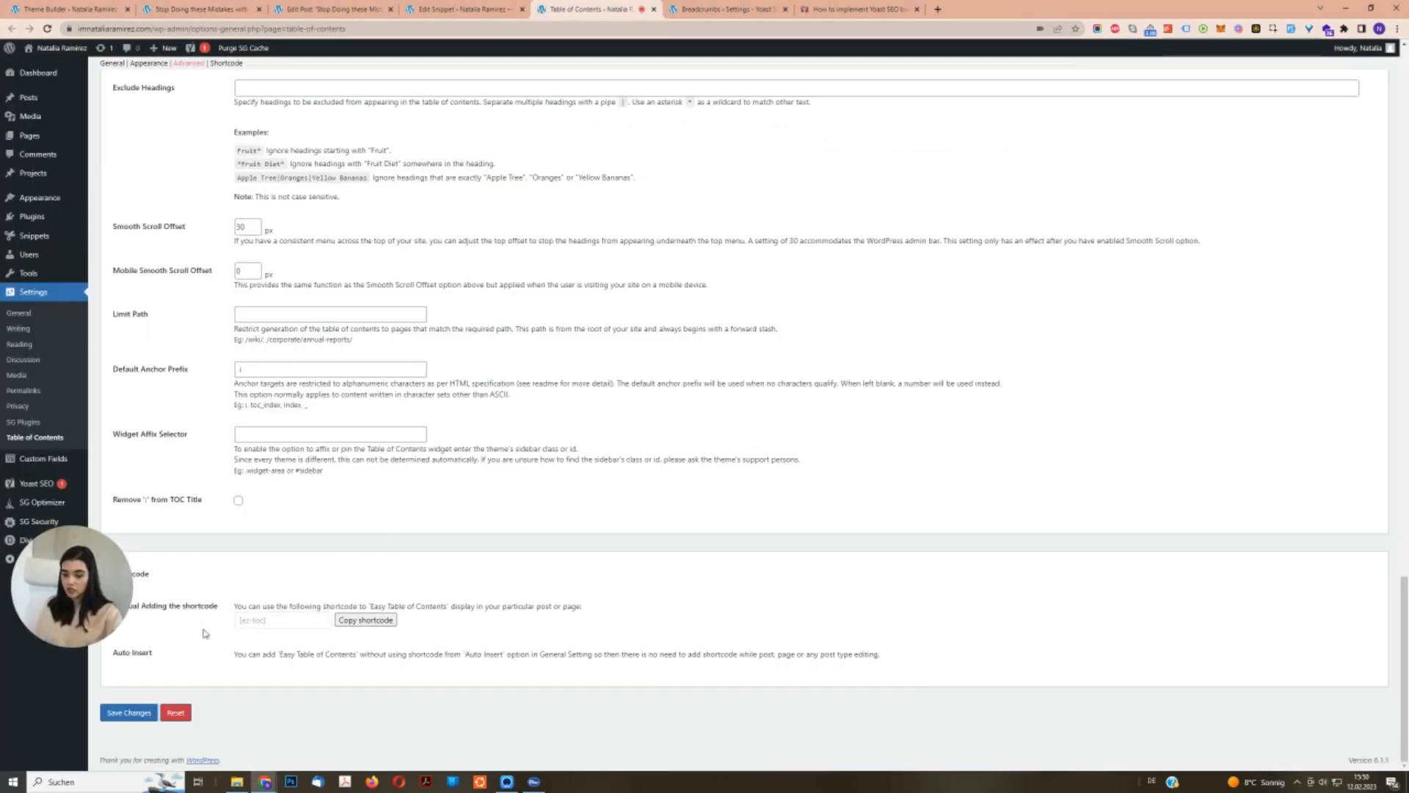
Insert a Code module below the post title's featured image containing the shortcode [ez-toc].
{"action": "left_click", "coordinate": [70, 8]}
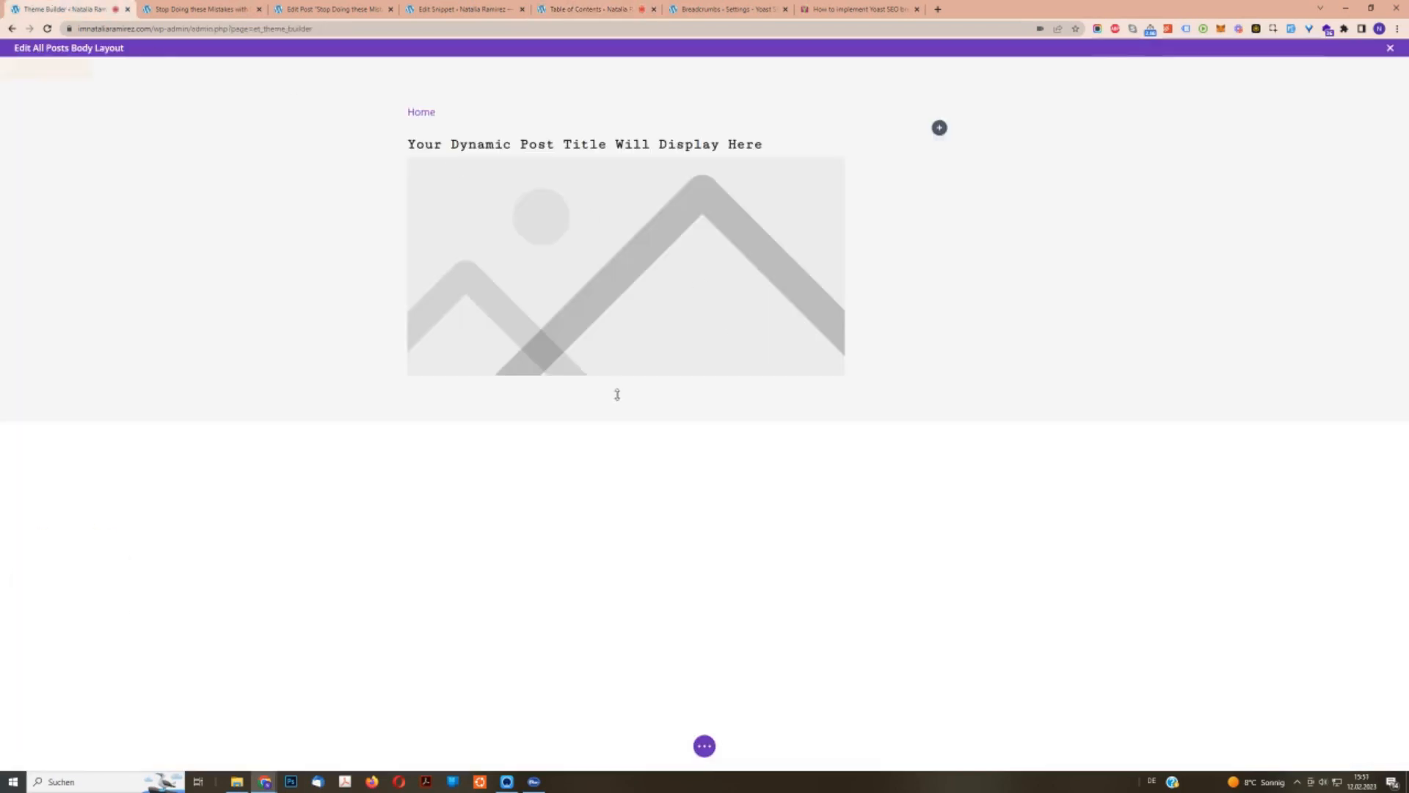
{"action": "left_click", "coordinate": [625, 356]}
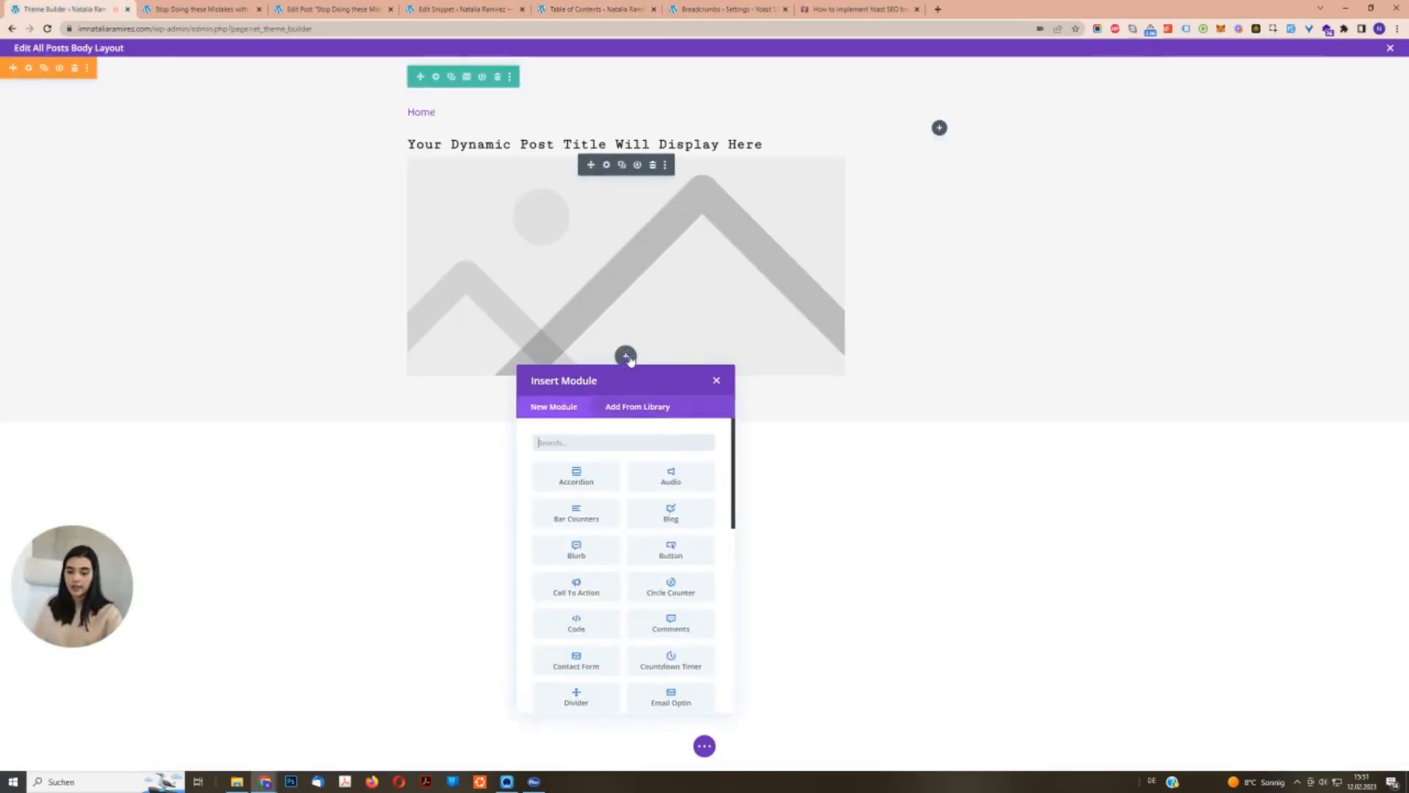
{"action": "type", "text": "code"}
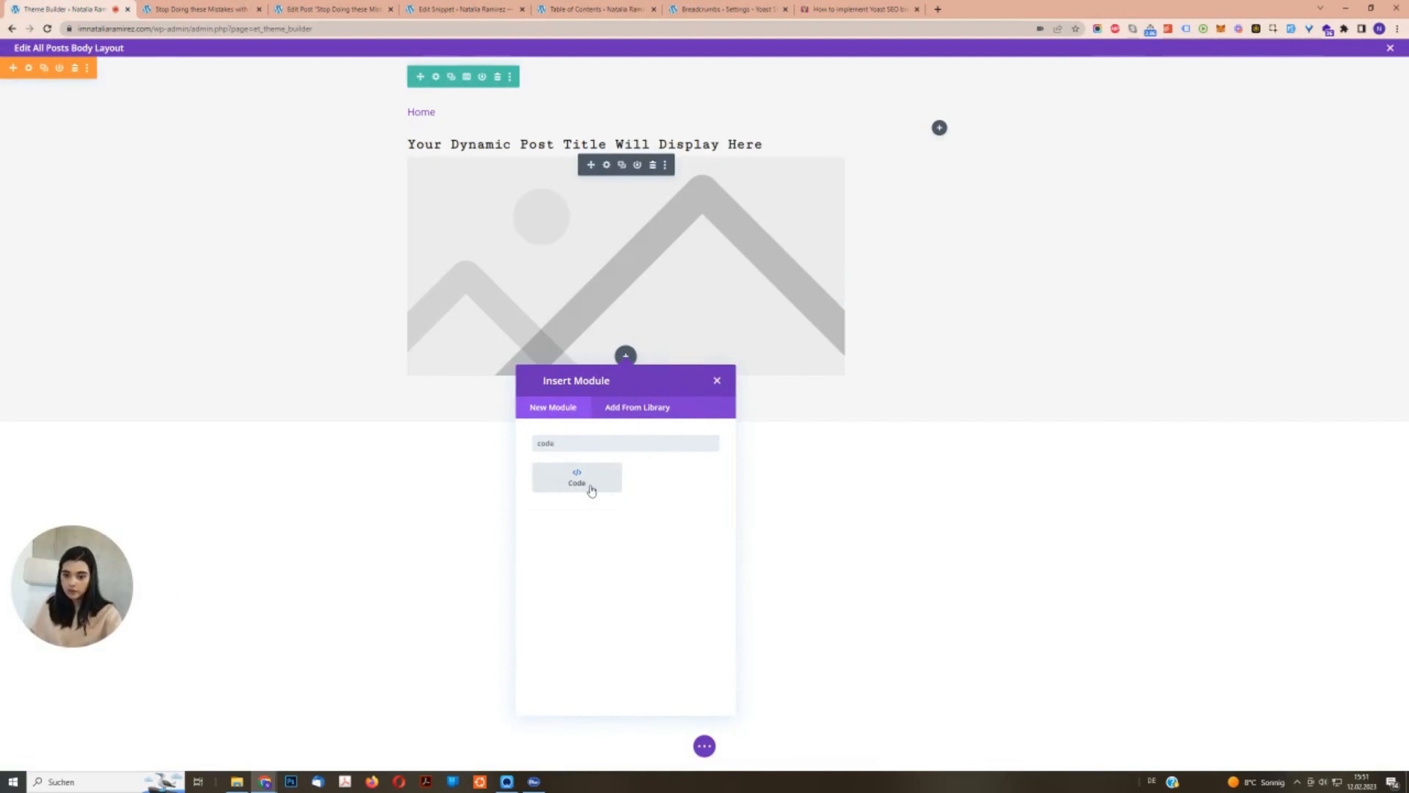
{"action": "left_click", "coordinate": [588, 474]}
{"action": "left_click", "coordinate": [1047, 251]}
{"action": "key", "text": "ctrl+v"}
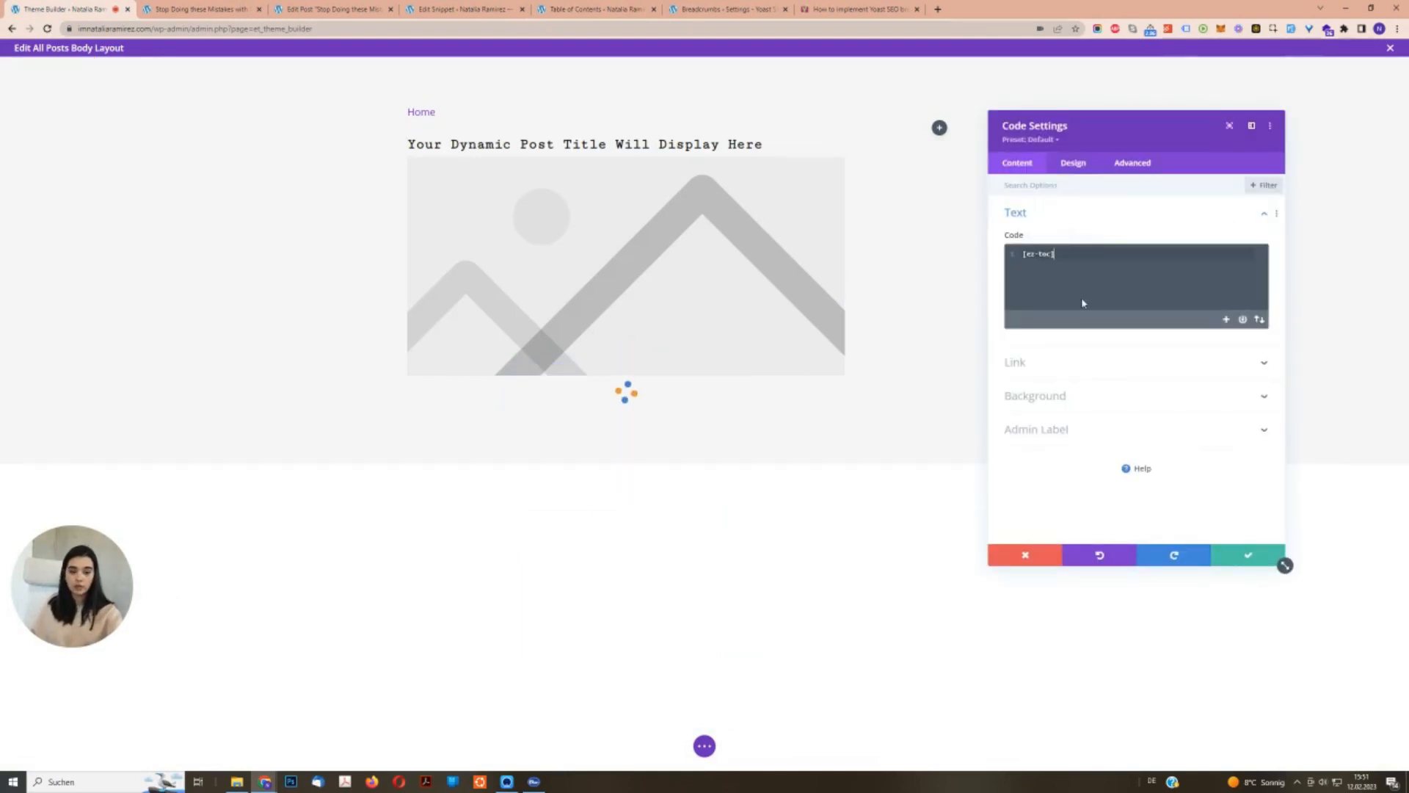
{"action": "left_click", "coordinate": [1256, 560]}
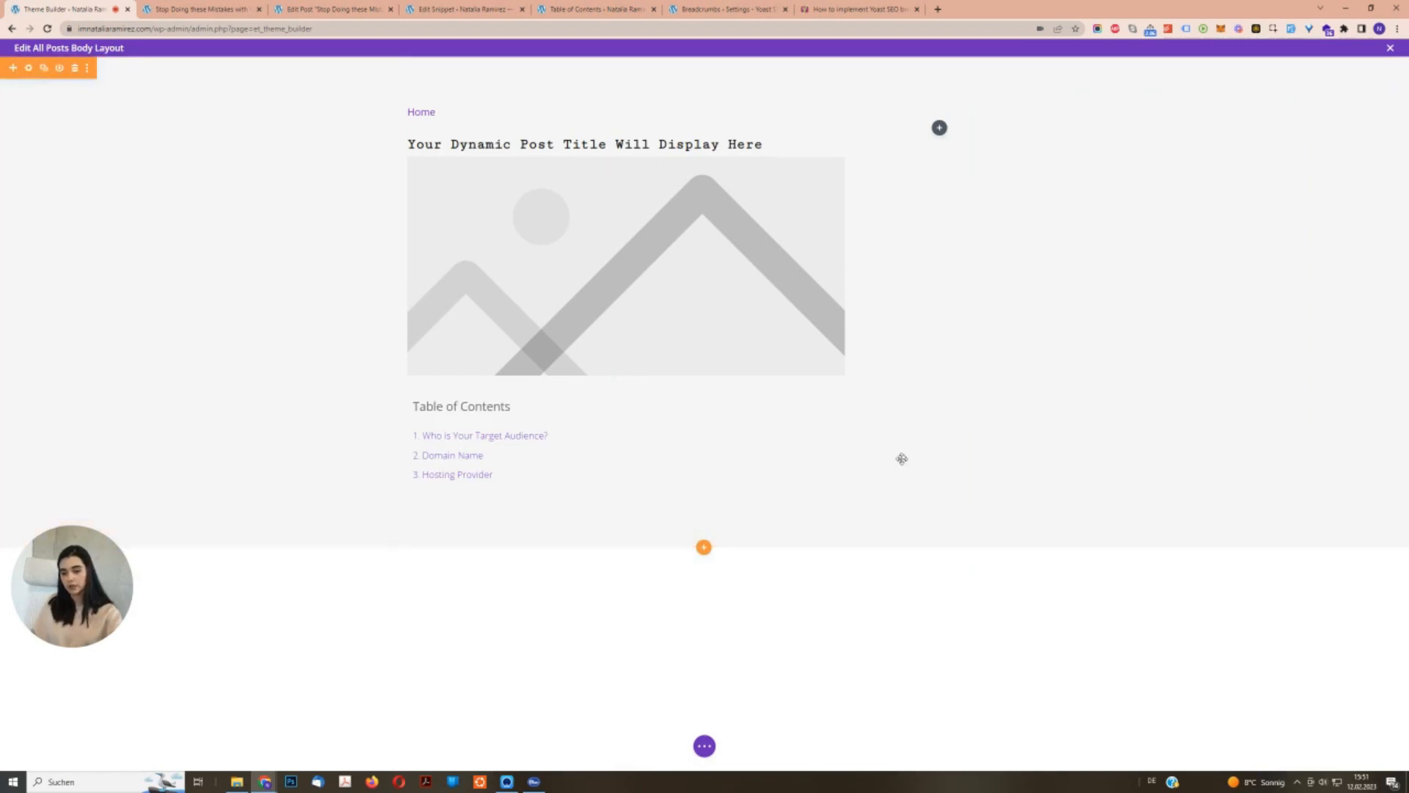
Check the published post's structure, and insert a Post Content module below the table of contents in the body layout.
{"action": "left_click", "coordinate": [176, 6]}
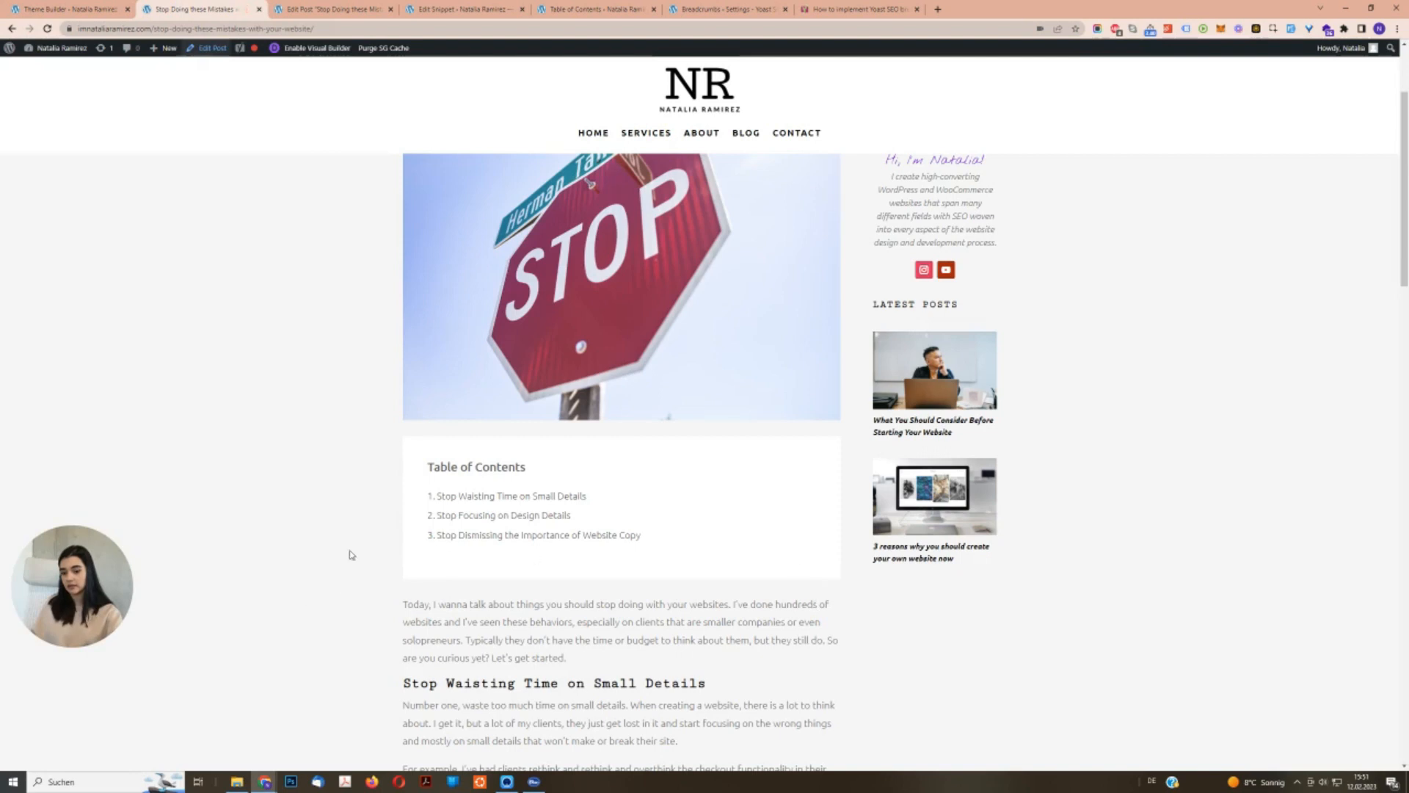
{"action": "scroll", "coordinate": [349, 555], "scroll_direction": "down", "scroll_amount": 2}
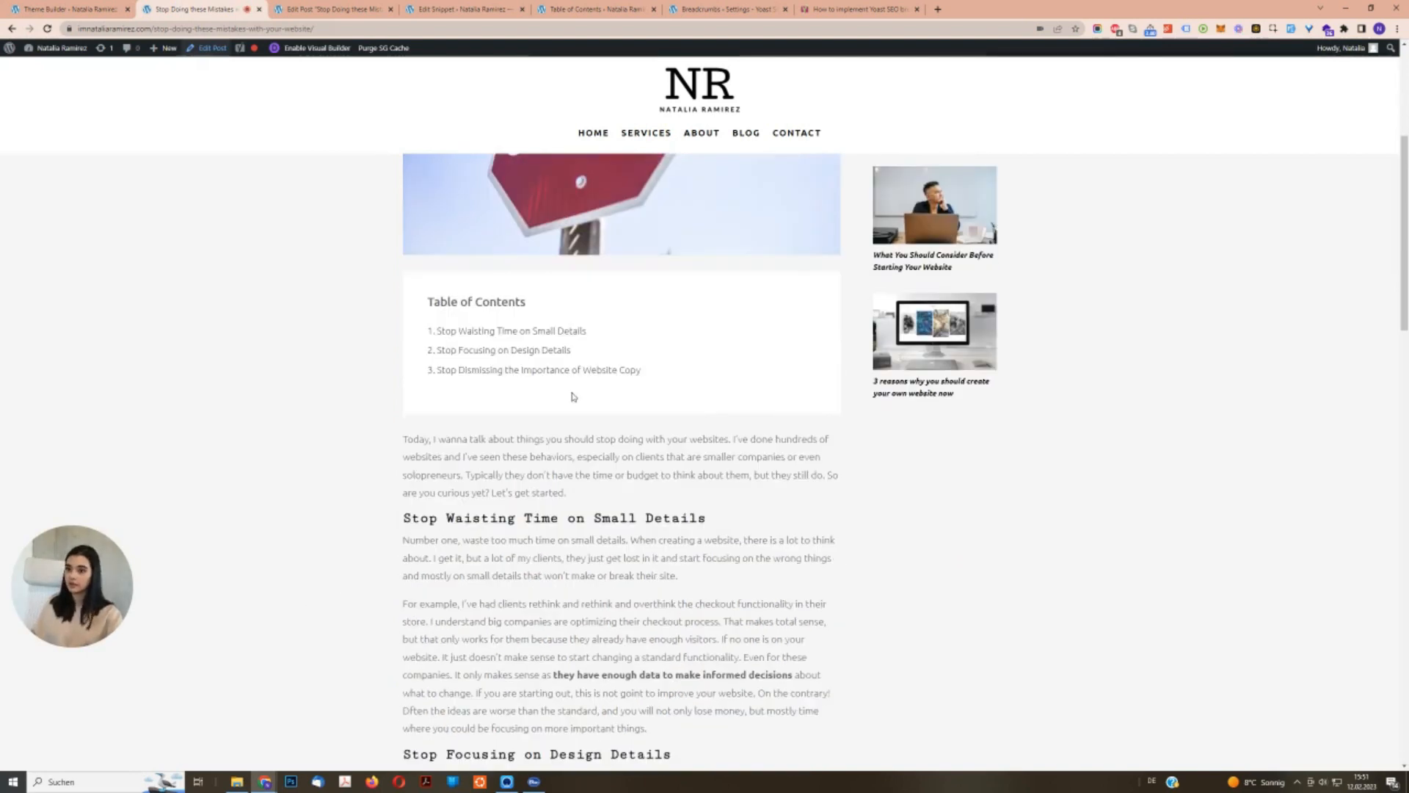
{"action": "scroll", "coordinate": [574, 426], "scroll_direction": "down", "scroll_amount": 2}
{"action": "left_click_drag", "start_coordinate": [443, 297], "coordinate": [707, 716]}
{"action": "left_click", "coordinate": [626, 492]}
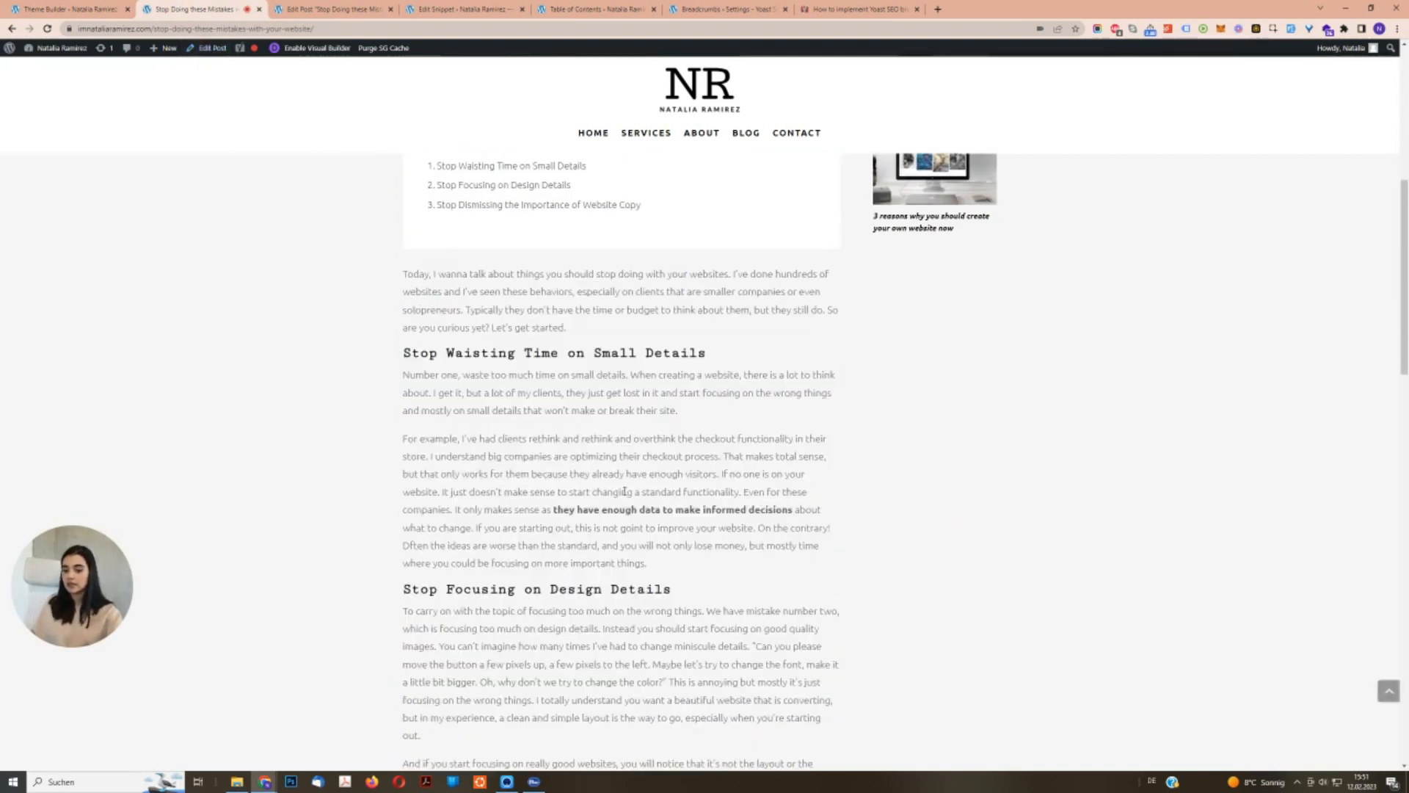
{"action": "scroll", "coordinate": [625, 491], "scroll_direction": "down", "scroll_amount": 4}
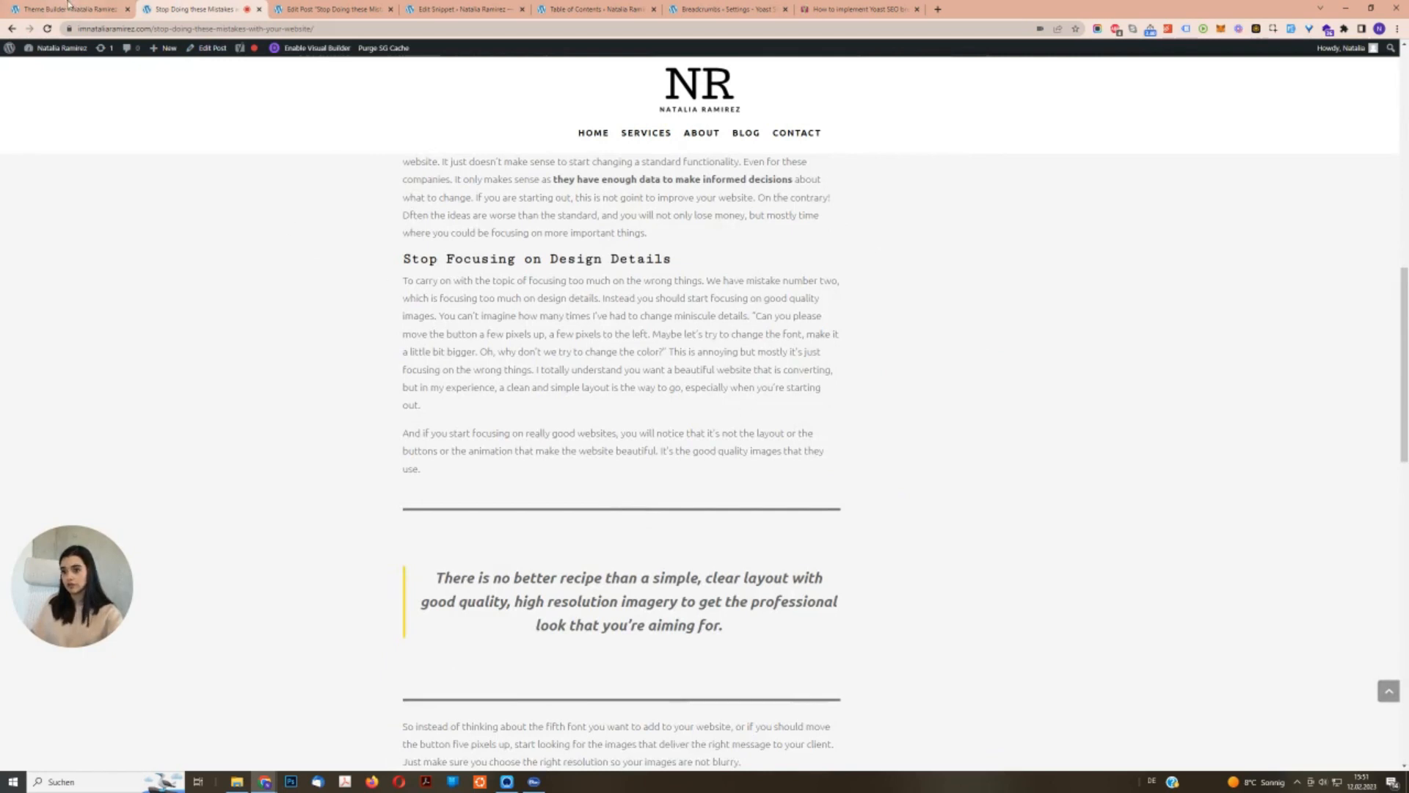
{"action": "left_click", "coordinate": [68, 6]}
{"action": "left_click", "coordinate": [626, 473]}
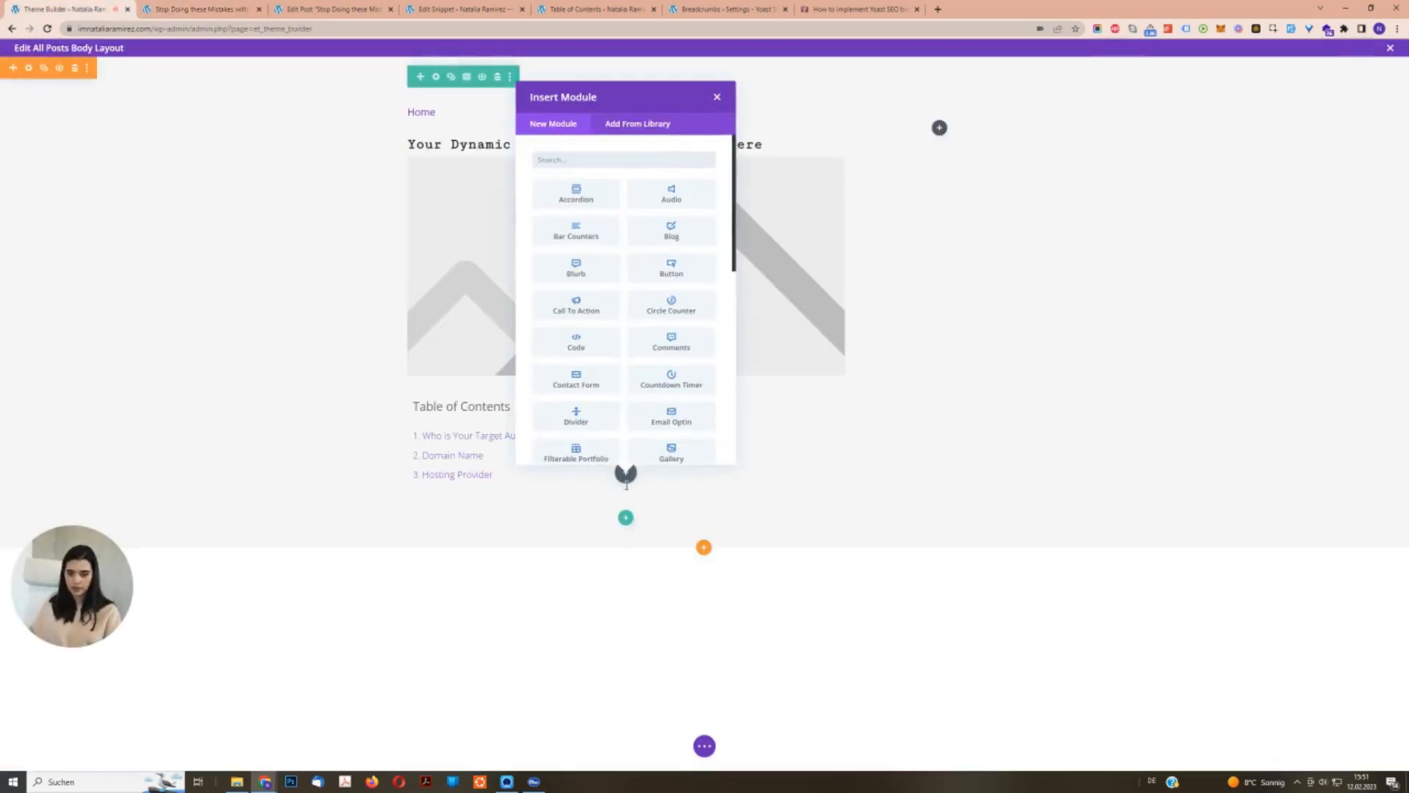
{"action": "type", "text": "conte"}
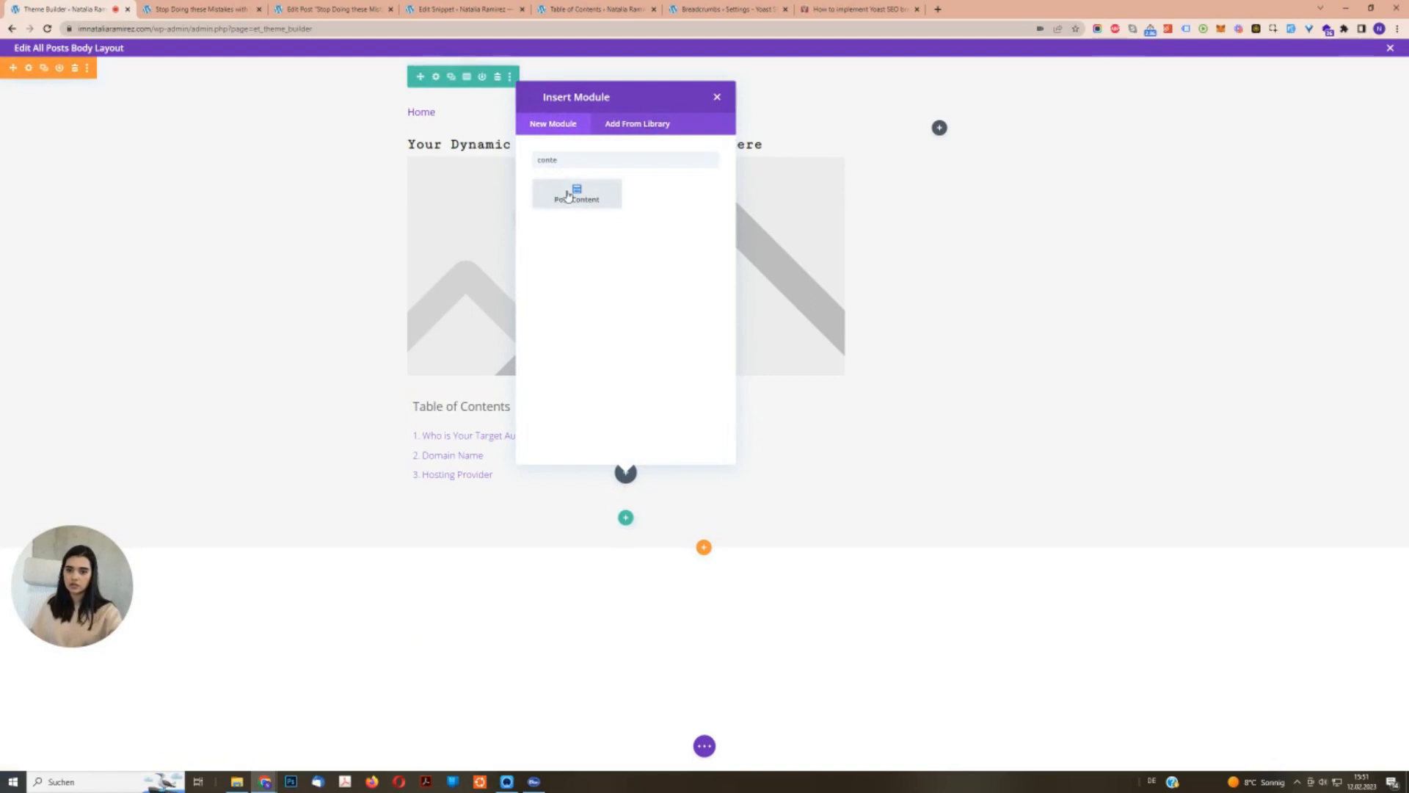
{"action": "left_click", "coordinate": [567, 195]}
Save the All Posts body layout.
{"action": "scroll", "coordinate": [768, 499], "scroll_direction": "down", "scroll_amount": 10}
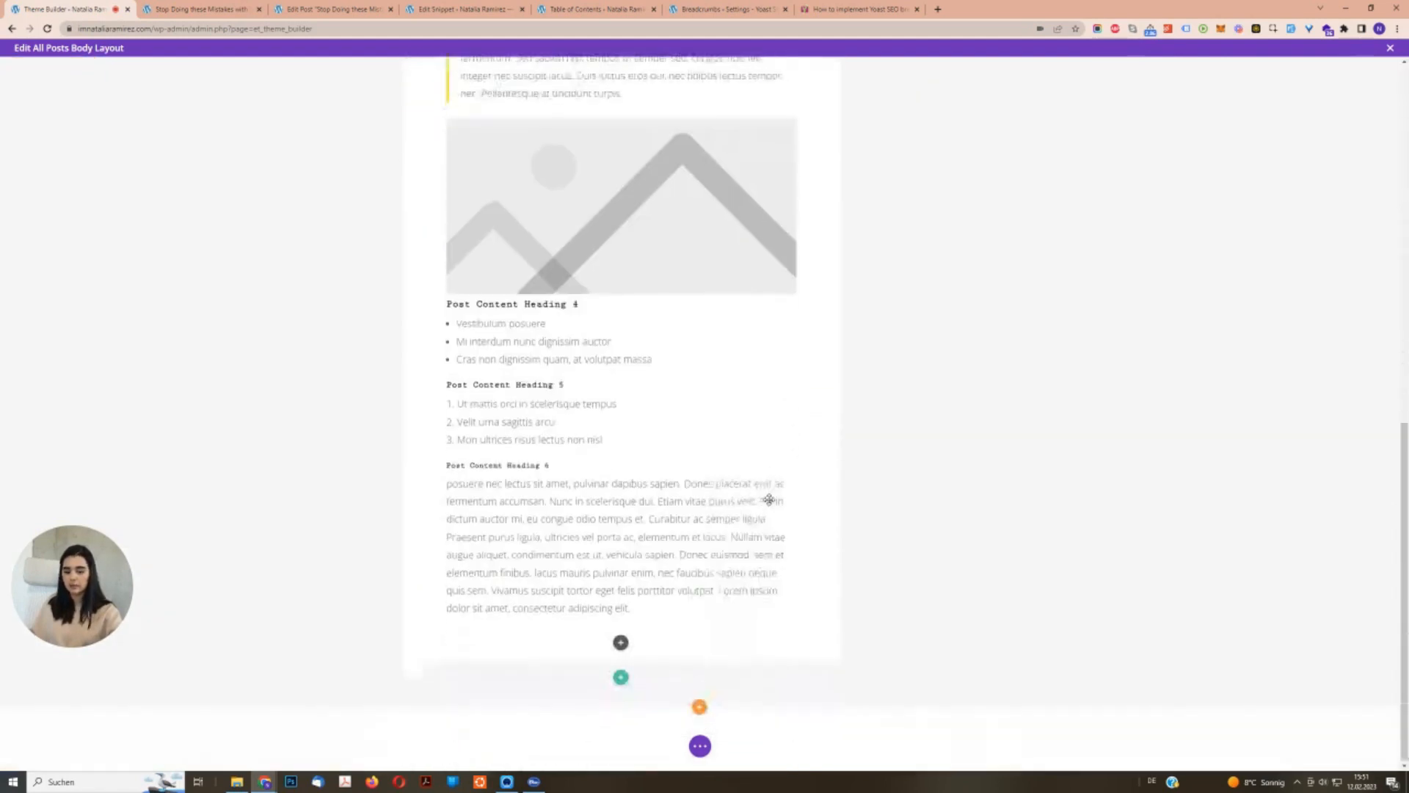
{"action": "left_click", "coordinate": [700, 746]}
{"action": "left_click", "coordinate": [1365, 746]}
{"action": "scroll", "coordinate": [902, 446], "scroll_direction": "up", "scroll_amount": 10}
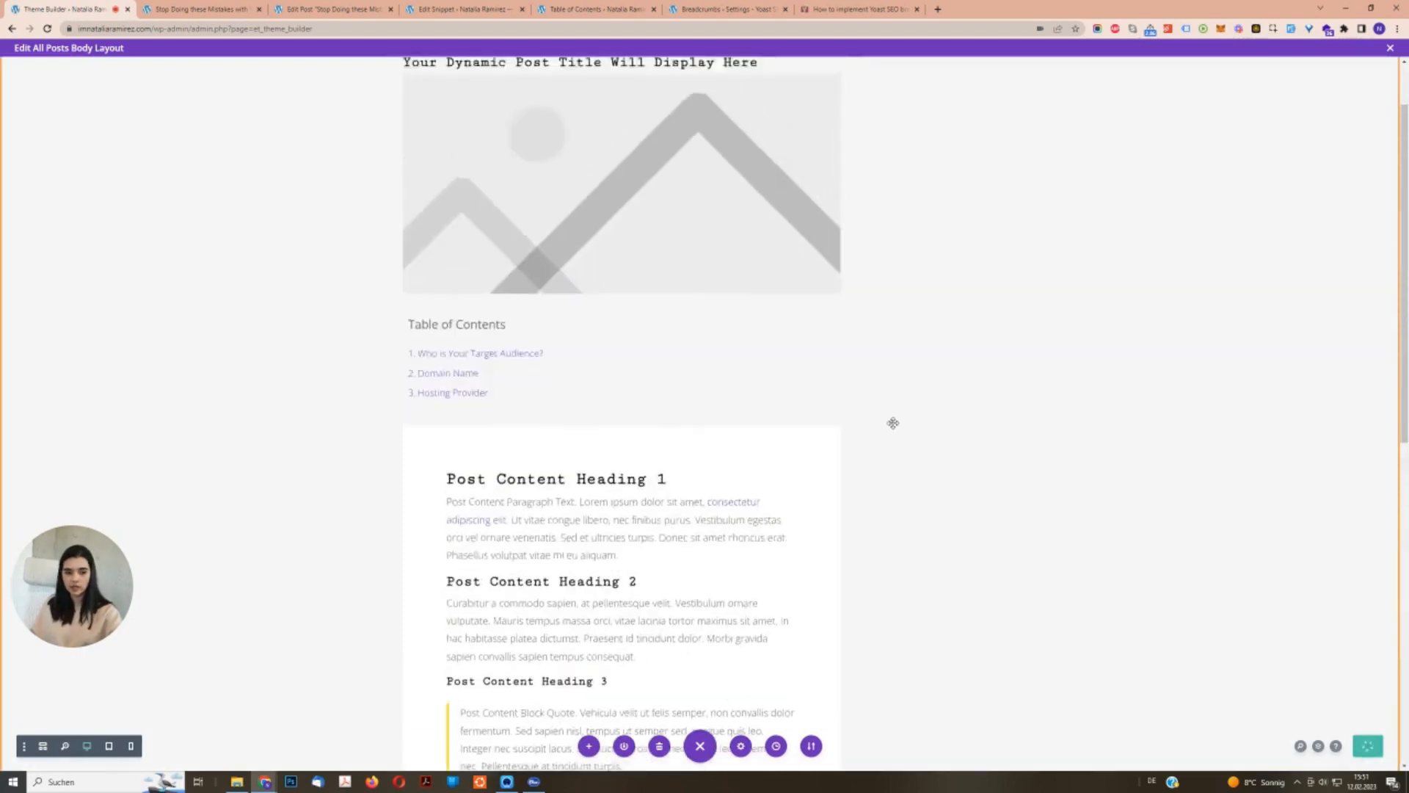
Check the video heading in the published post, and insert a Text module reading "Watch on Youtube" below the Post Content module.
{"action": "key", "text": "ctrl+Tab"}
{"action": "scroll", "coordinate": [703, 522], "scroll_direction": "down", "scroll_amount": 10}
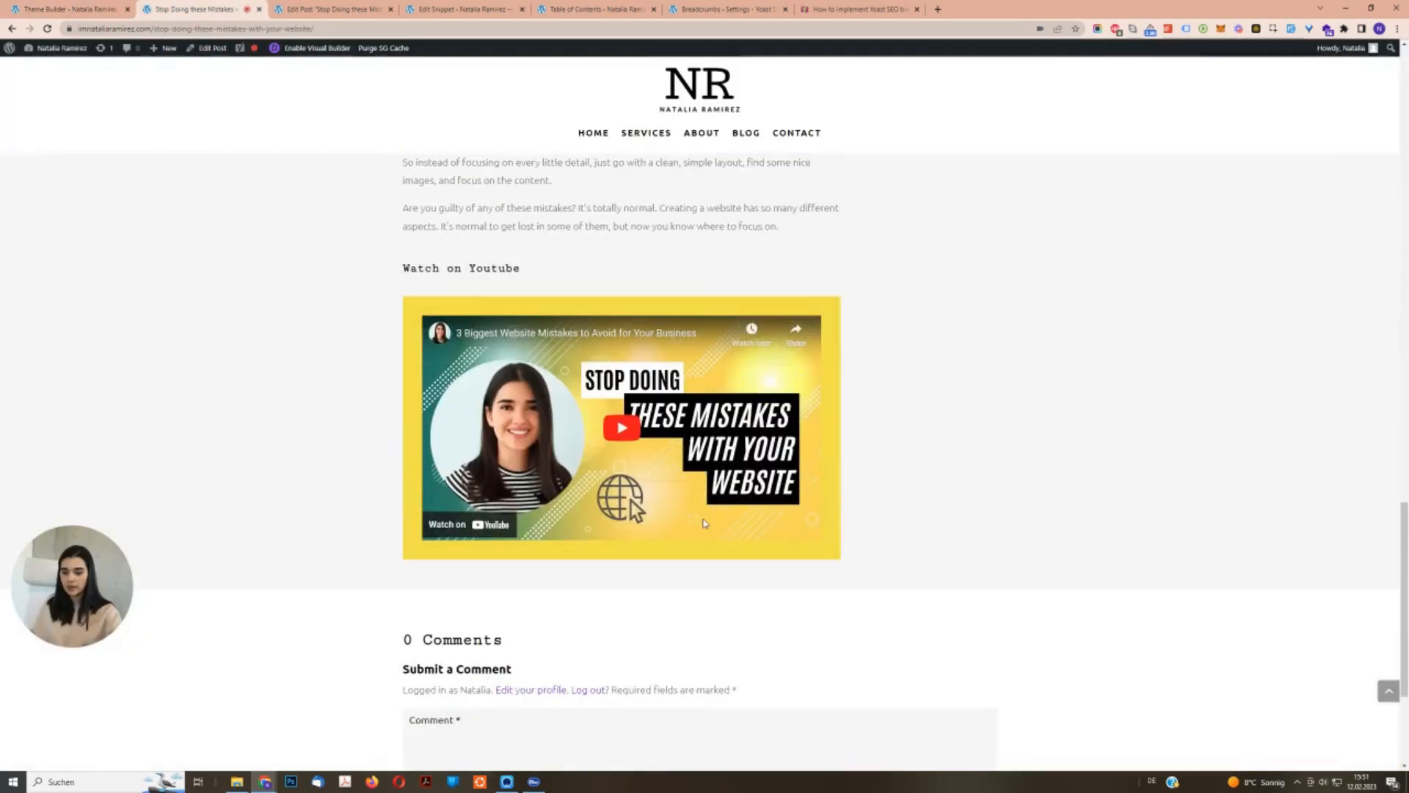
{"action": "triple_click", "coordinate": [470, 272]}
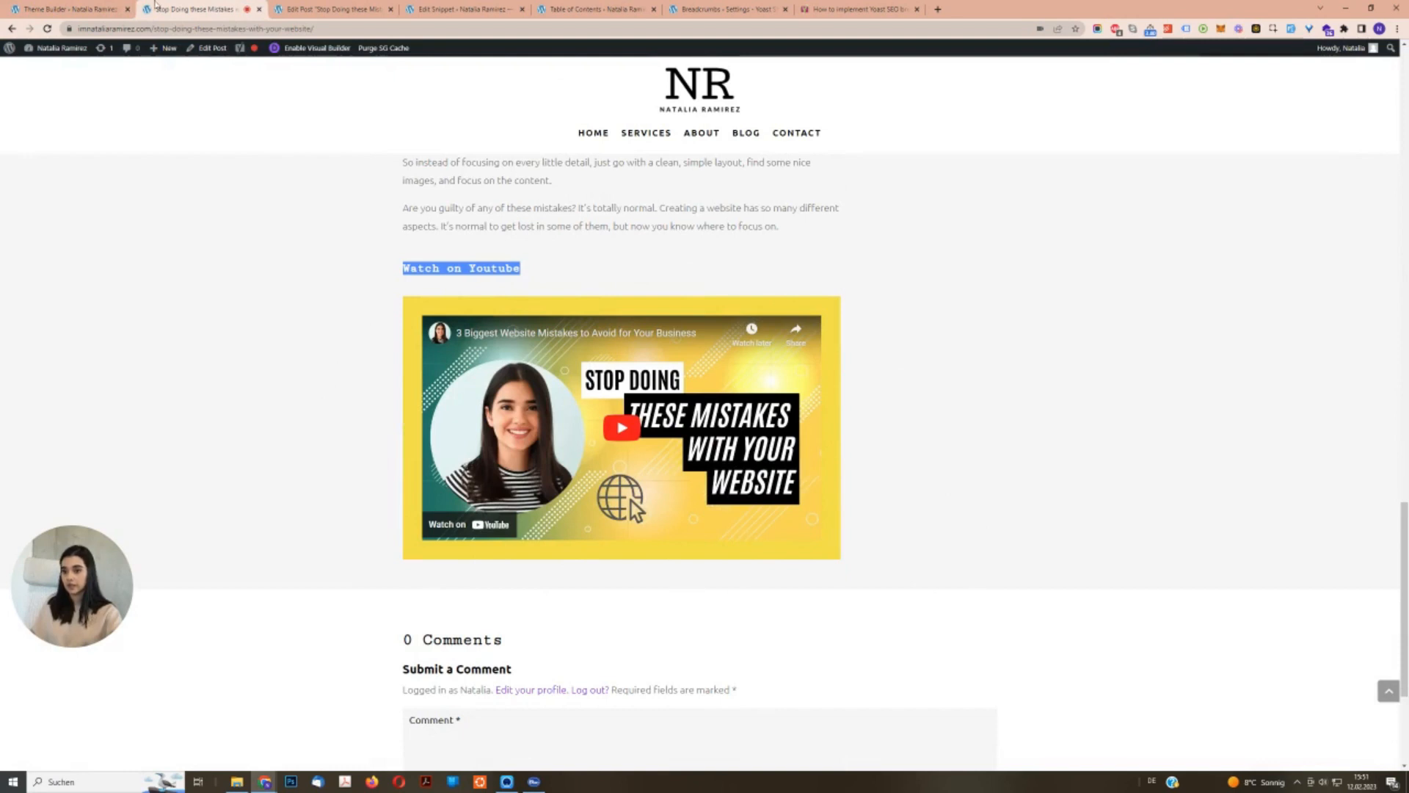
{"action": "left_click", "coordinate": [110, 9]}
{"action": "scroll", "coordinate": [707, 623], "scroll_direction": "down", "scroll_amount": 10}
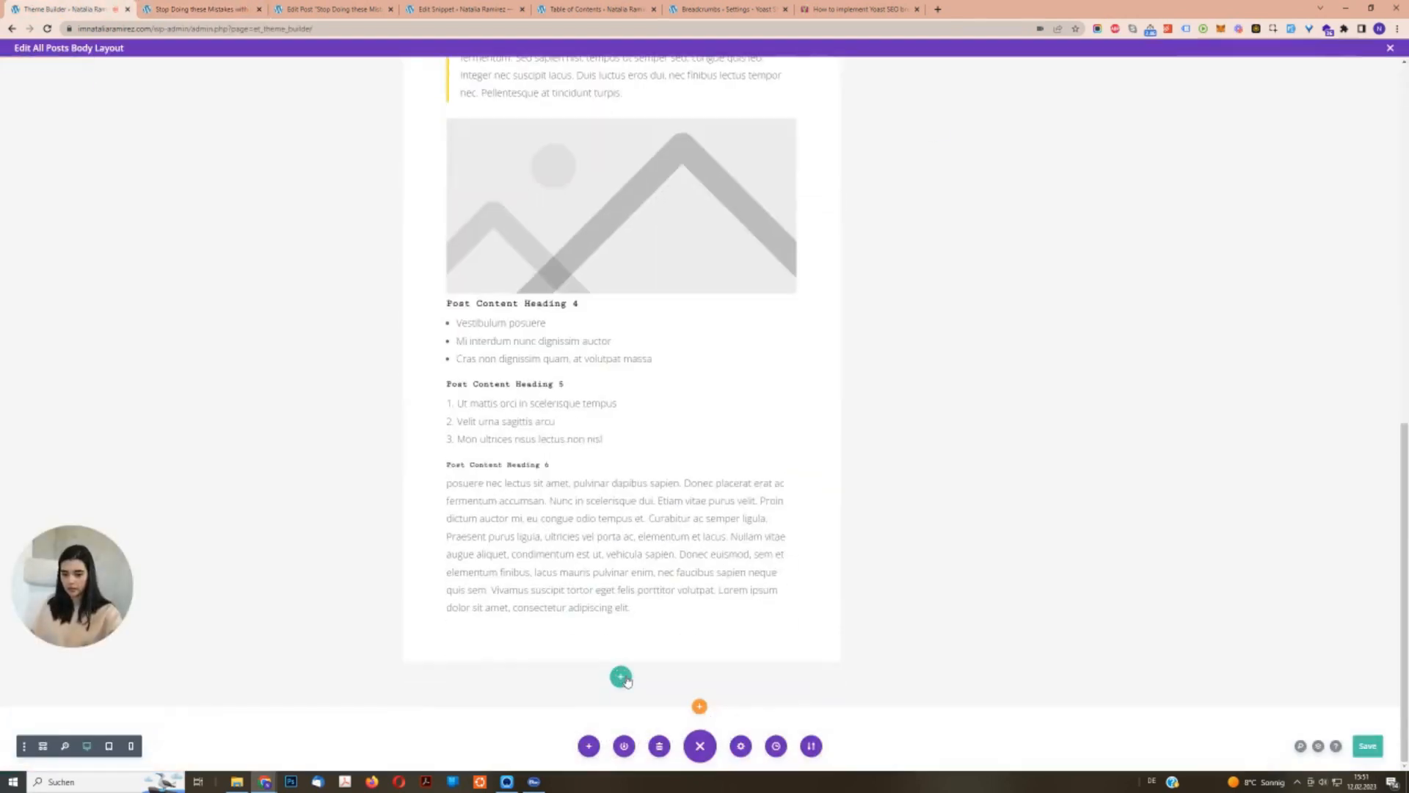
{"action": "left_click", "coordinate": [621, 677]}
{"action": "type", "text": "text"}
{"action": "left_click", "coordinate": [571, 232]}
{"action": "type", "text": "Watc"}
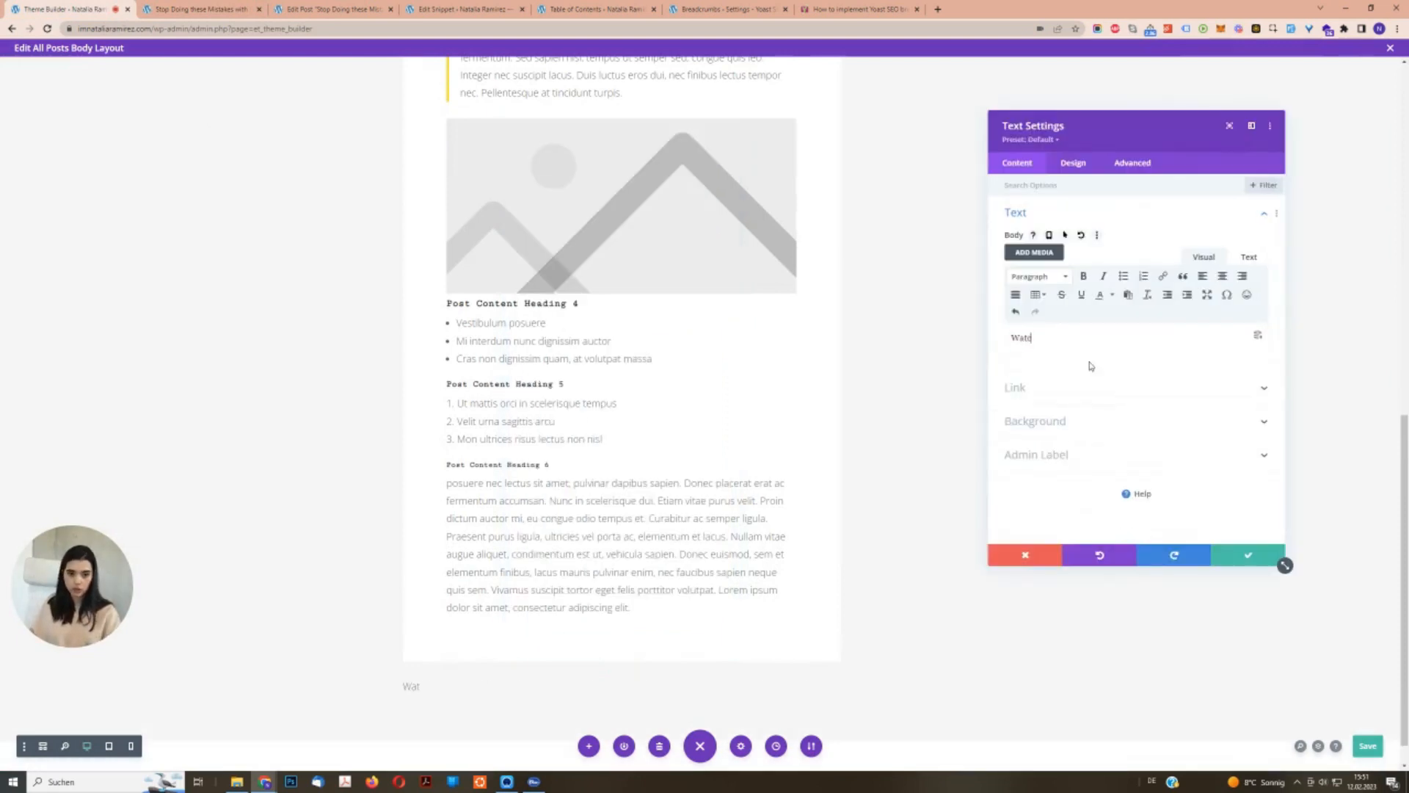
{"action": "type", "text": "h on Youtube"}
Format the "Watch on Youtube" text as Heading 3 and apply the Text module settings.
{"action": "triple_click", "coordinate": [1101, 345]}
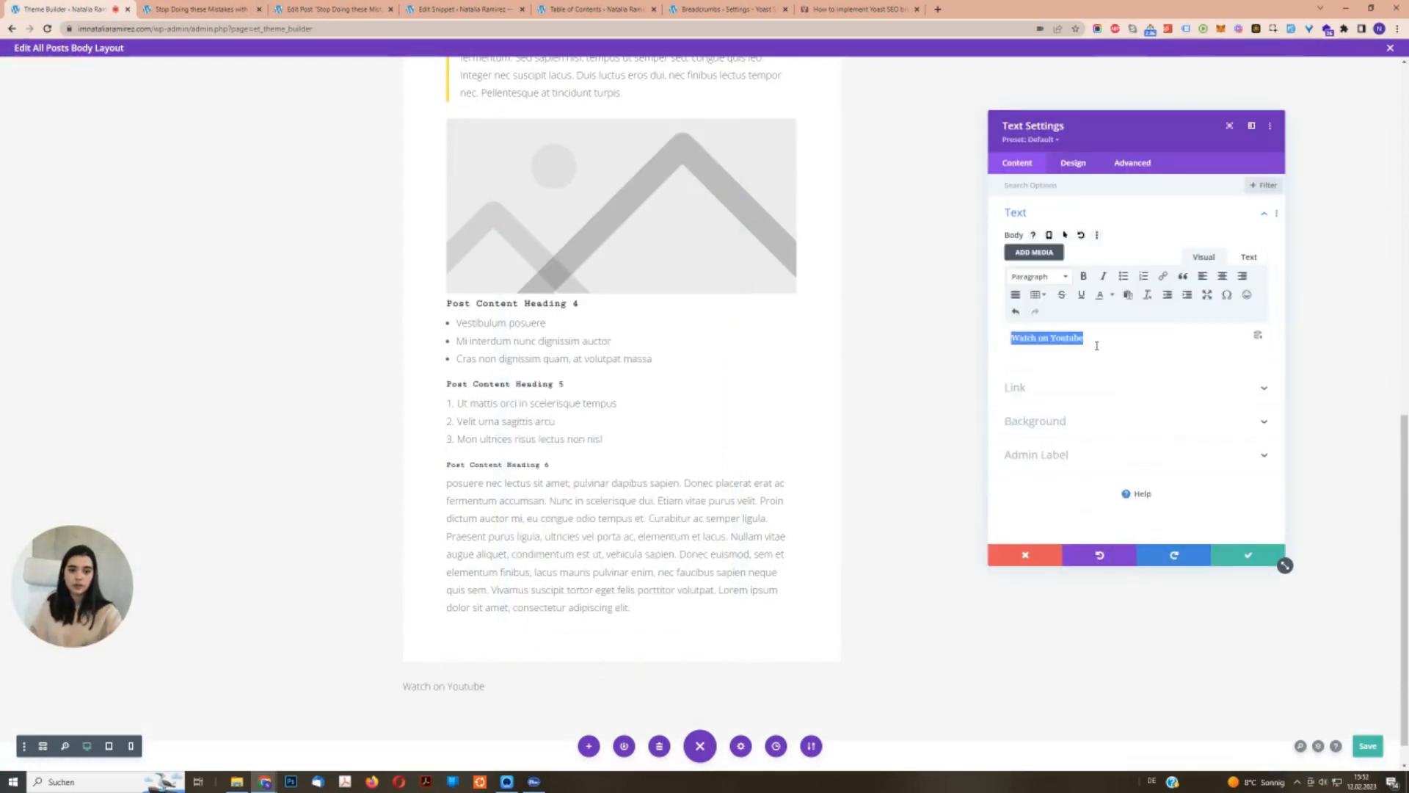
{"action": "left_click", "coordinate": [1040, 276]}
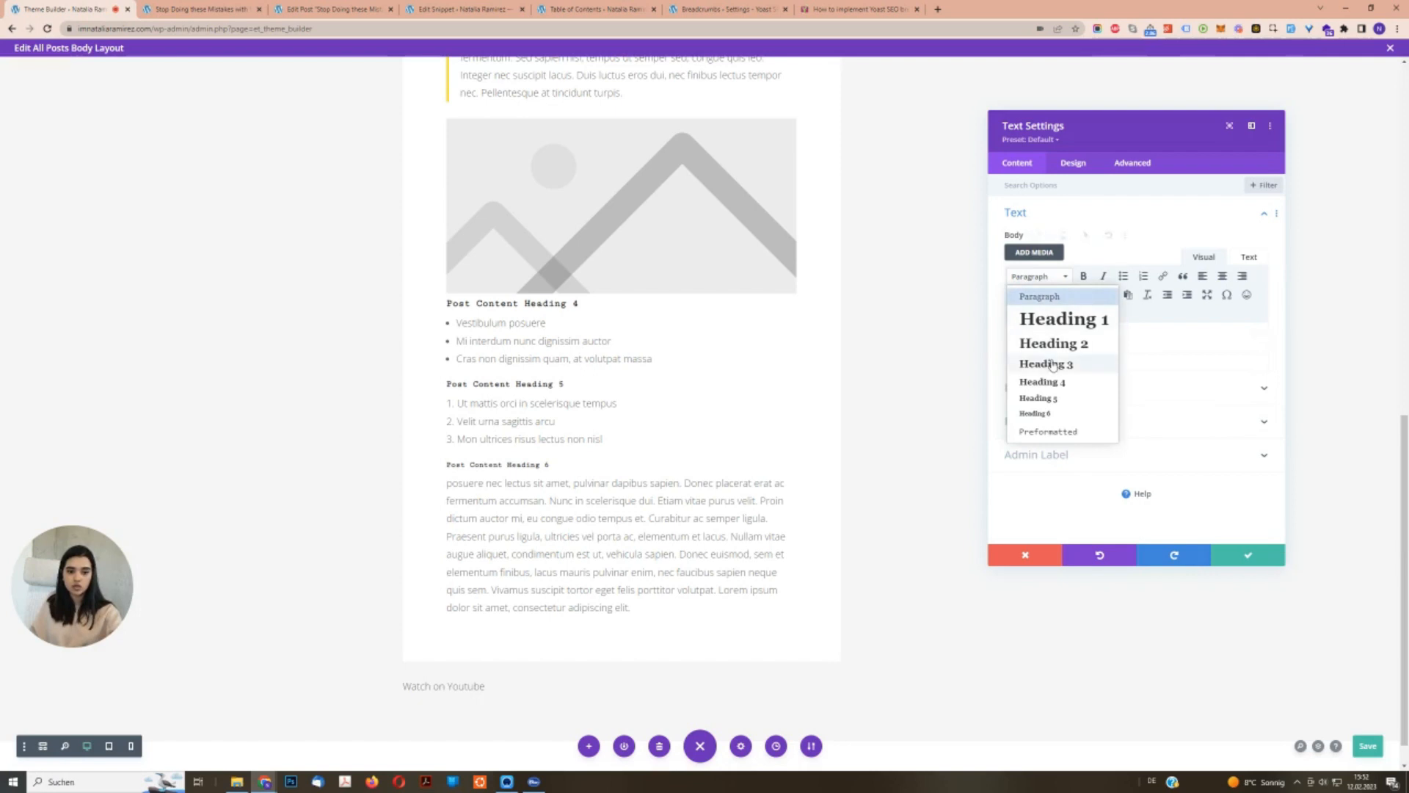
{"action": "left_click", "coordinate": [1052, 362]}
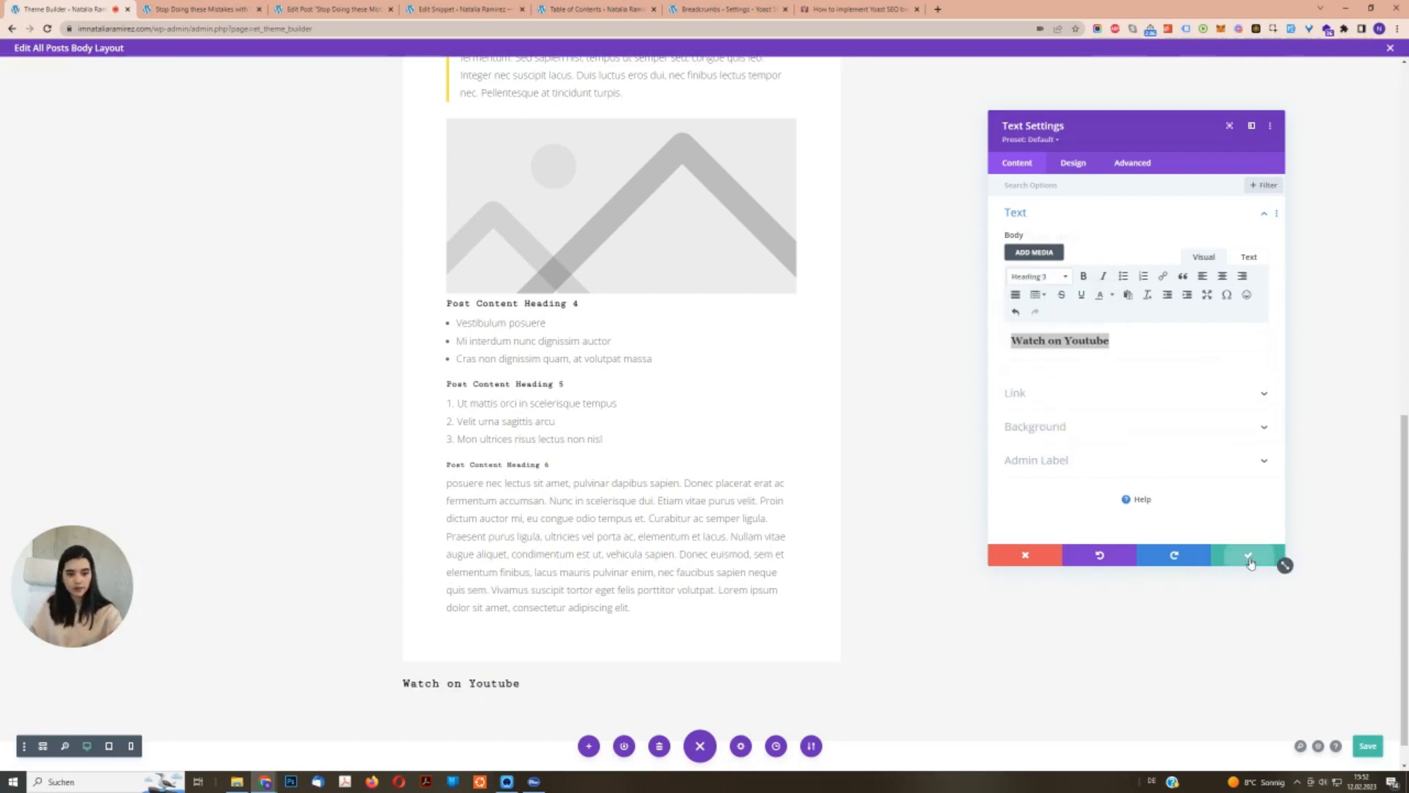
{"action": "left_click", "coordinate": [1278, 555]}
Insert a Video module below the "Watch on Youtube" Text module using the wireframe view, and return to the visual layout view.
{"action": "left_click", "coordinate": [620, 708]}
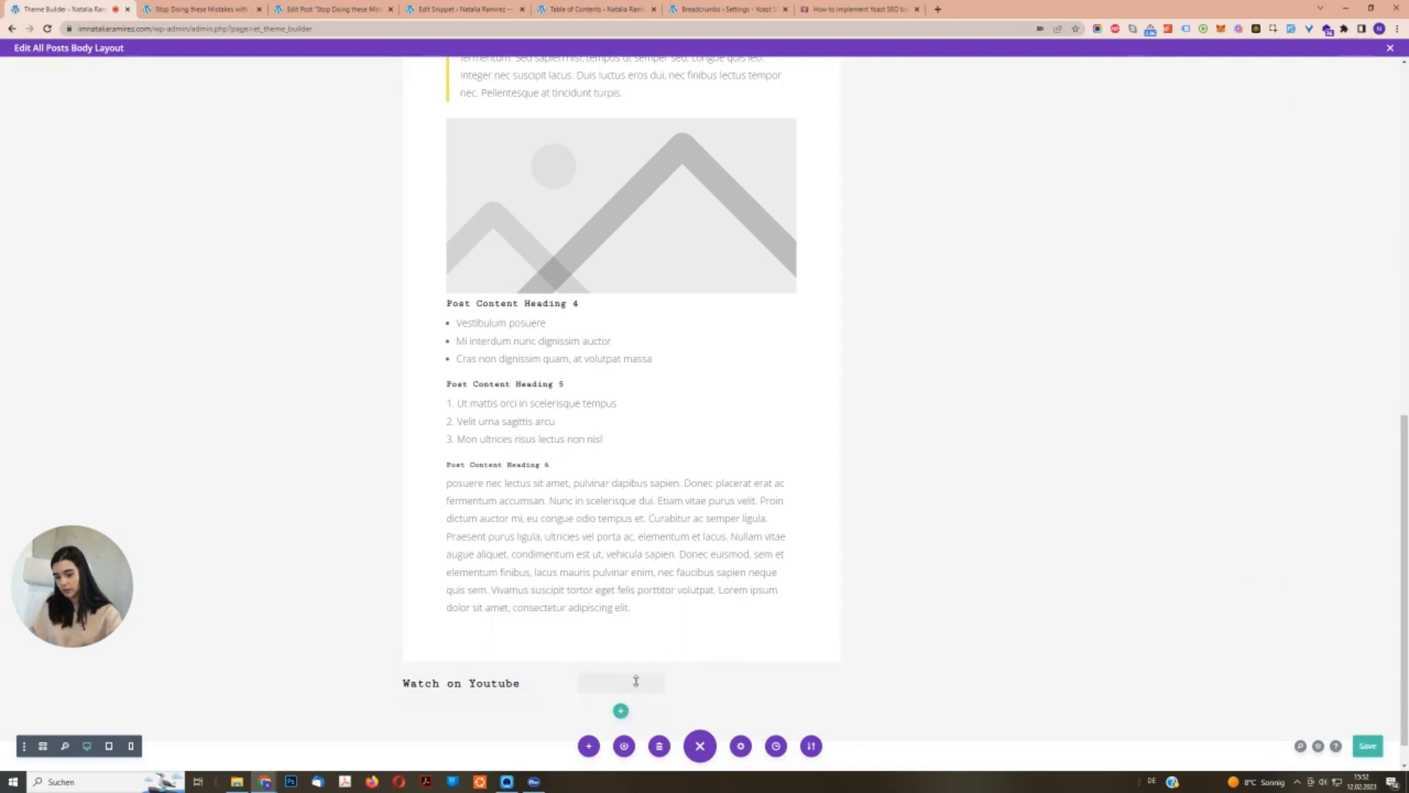
{"action": "left_click", "coordinate": [43, 746]}
{"action": "left_click", "coordinate": [630, 296]}
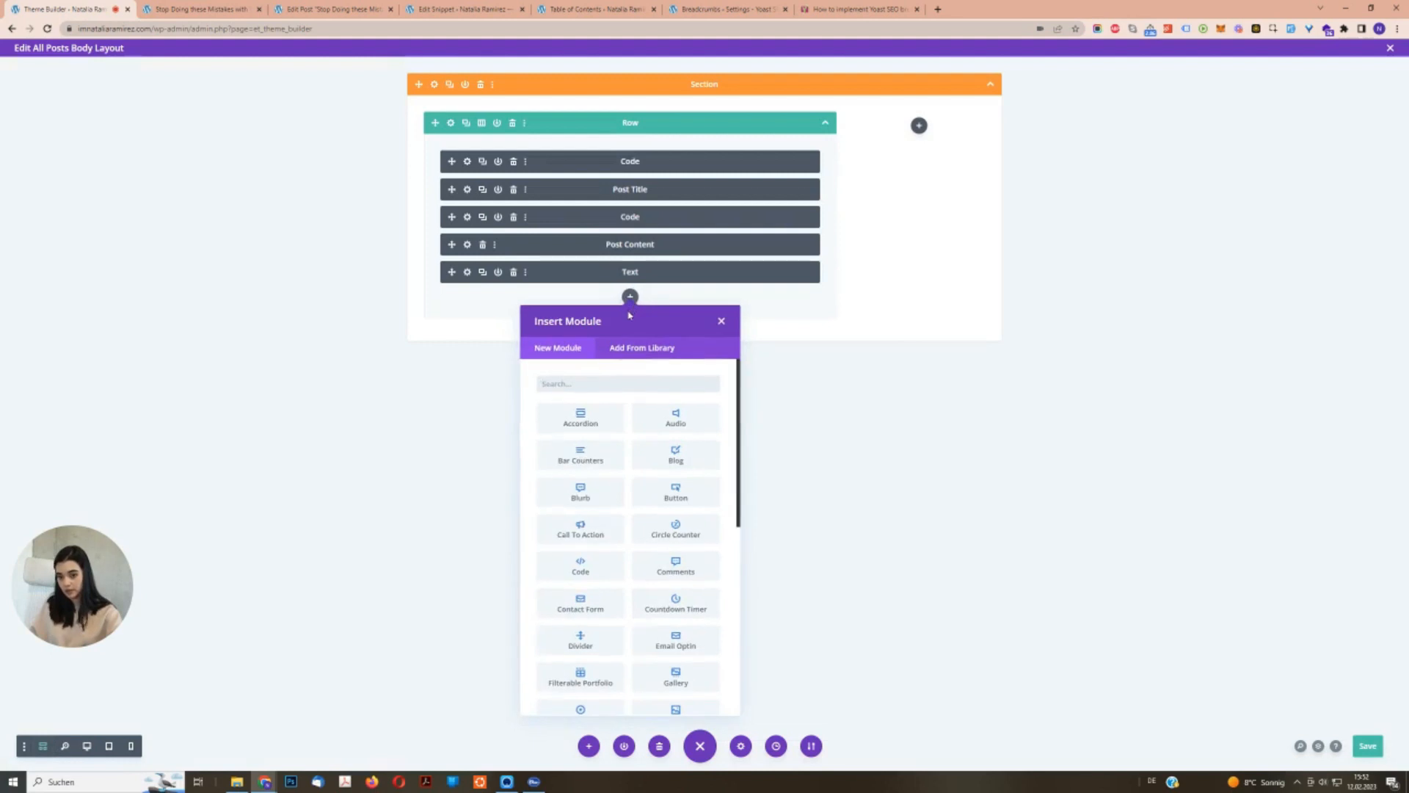
{"action": "type", "text": "vode"}
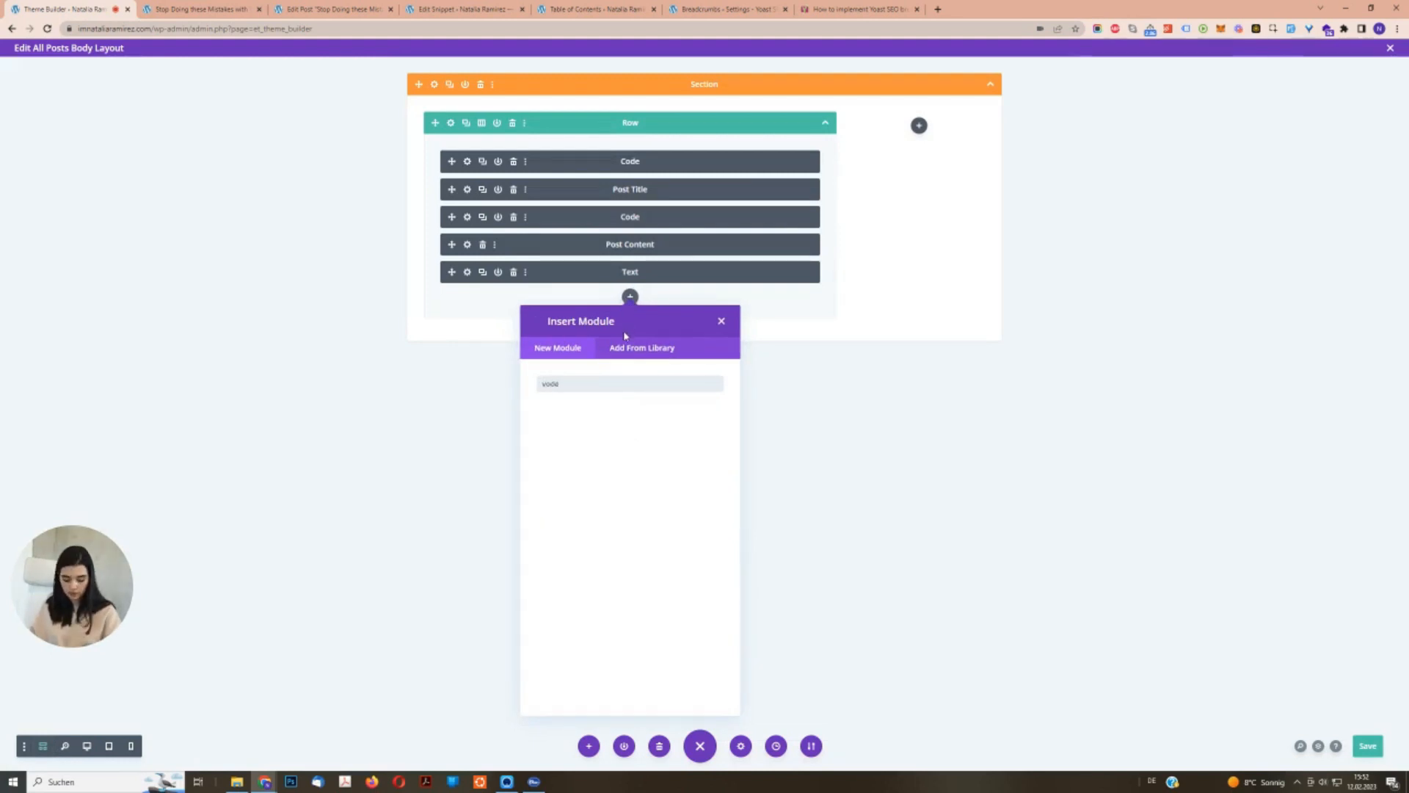
{"action": "key", "text": "BackSpace"}
{"action": "key", "text": "BackSpace"}
{"action": "key", "text": "BackSpace"}
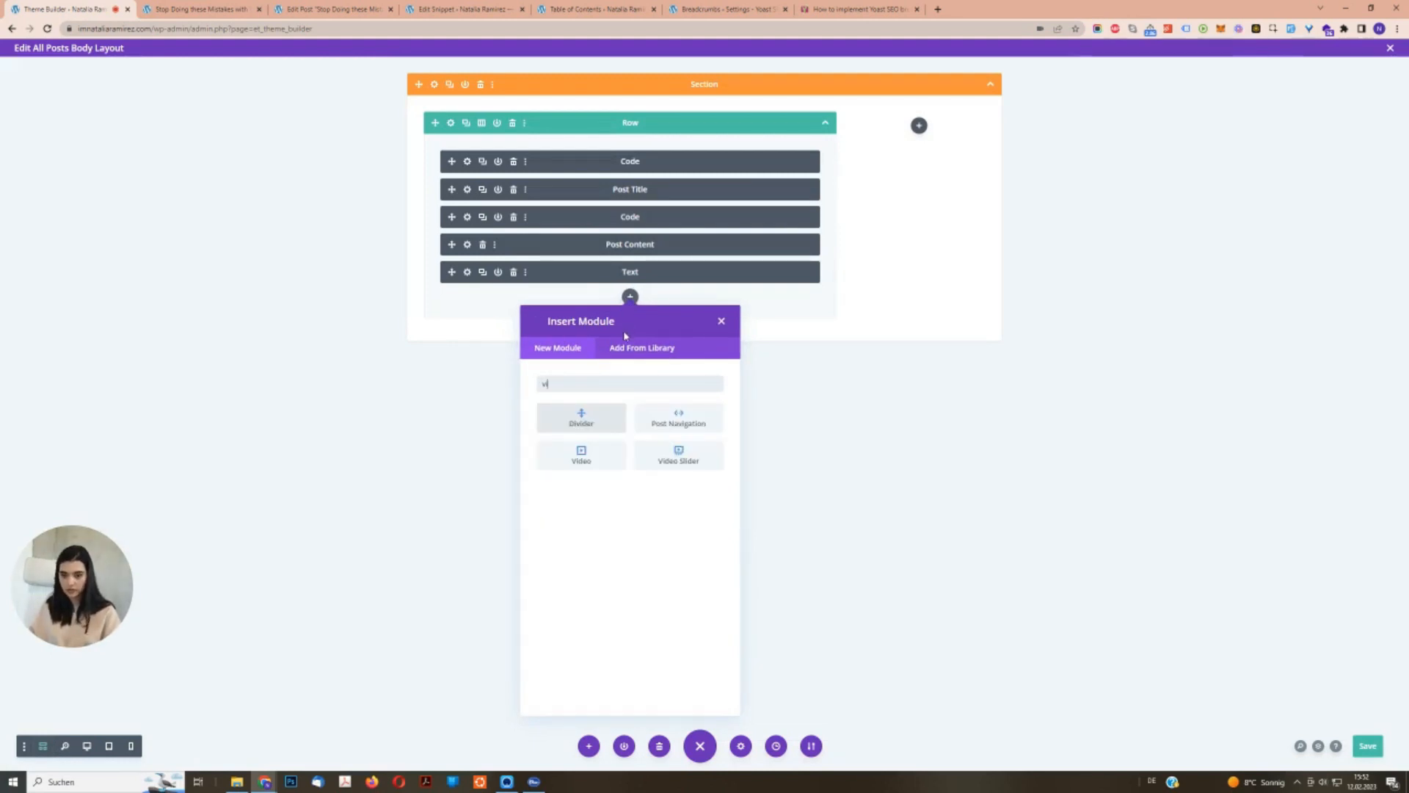
{"action": "left_click", "coordinate": [581, 454]}
{"action": "left_click", "coordinate": [44, 747]}
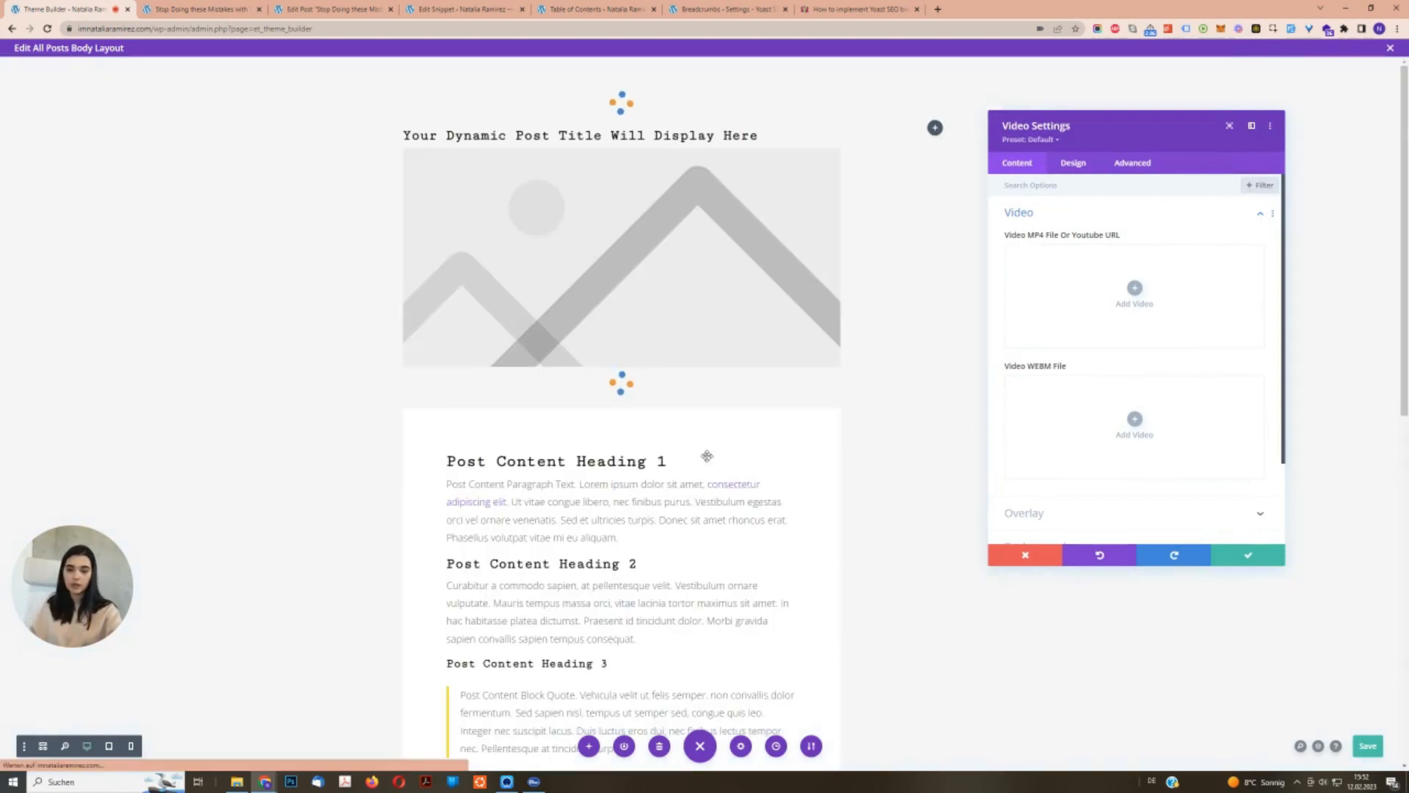
Link the Video module's source to the dynamic ACF field Youtube Video and apply the settings.
{"action": "scroll", "coordinate": [802, 419], "scroll_direction": "down", "scroll_amount": 9}
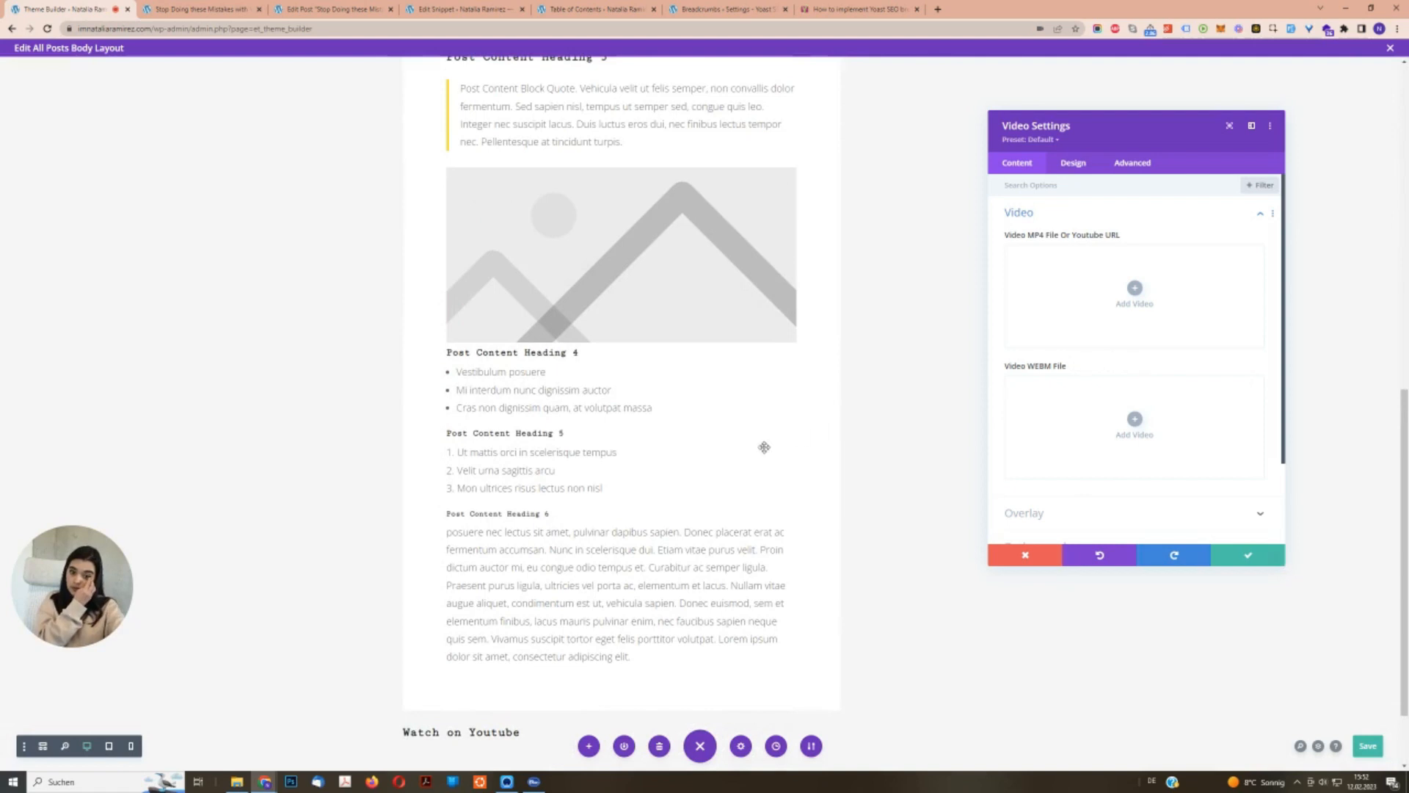
{"action": "scroll", "coordinate": [760, 448], "scroll_direction": "down", "scroll_amount": 2}
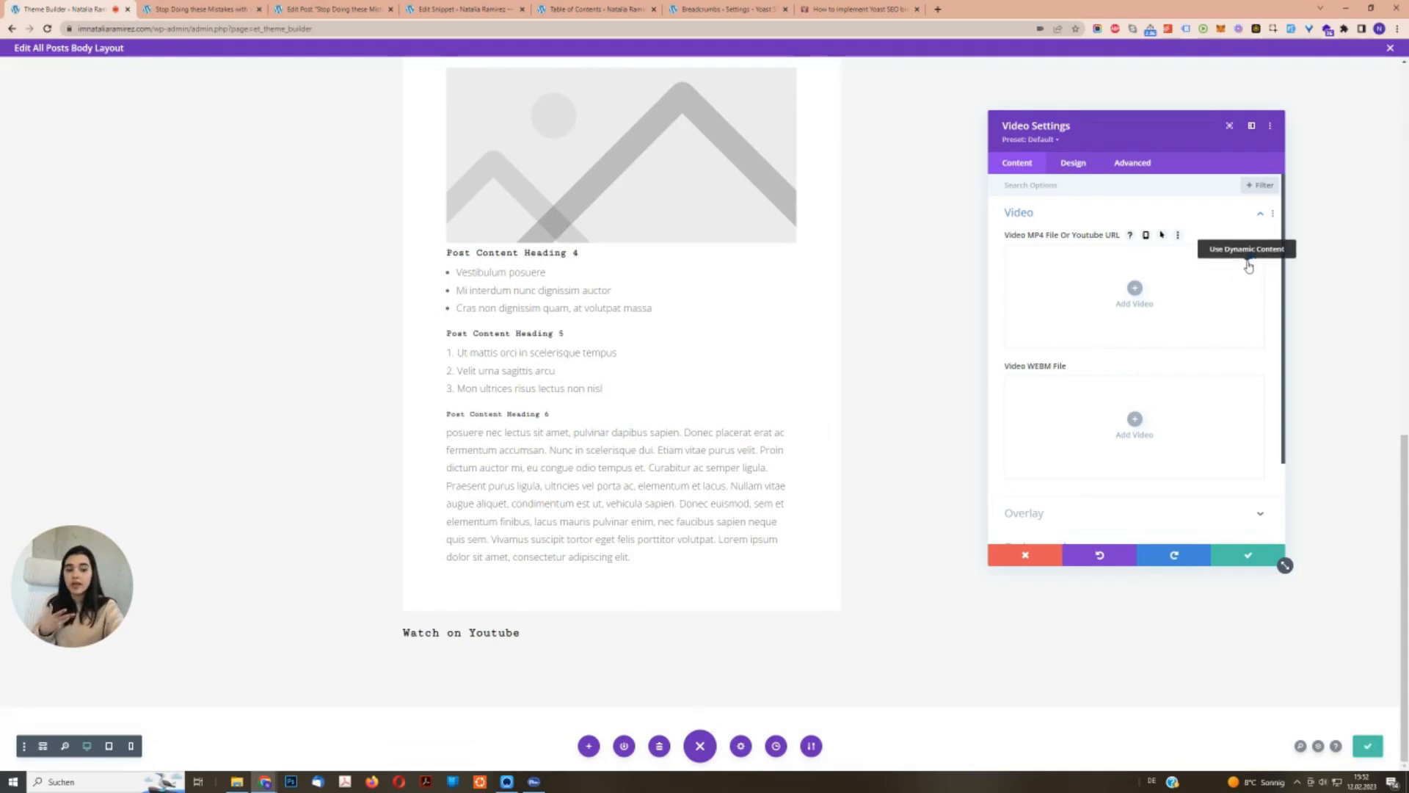
{"action": "left_click", "coordinate": [1253, 257]}
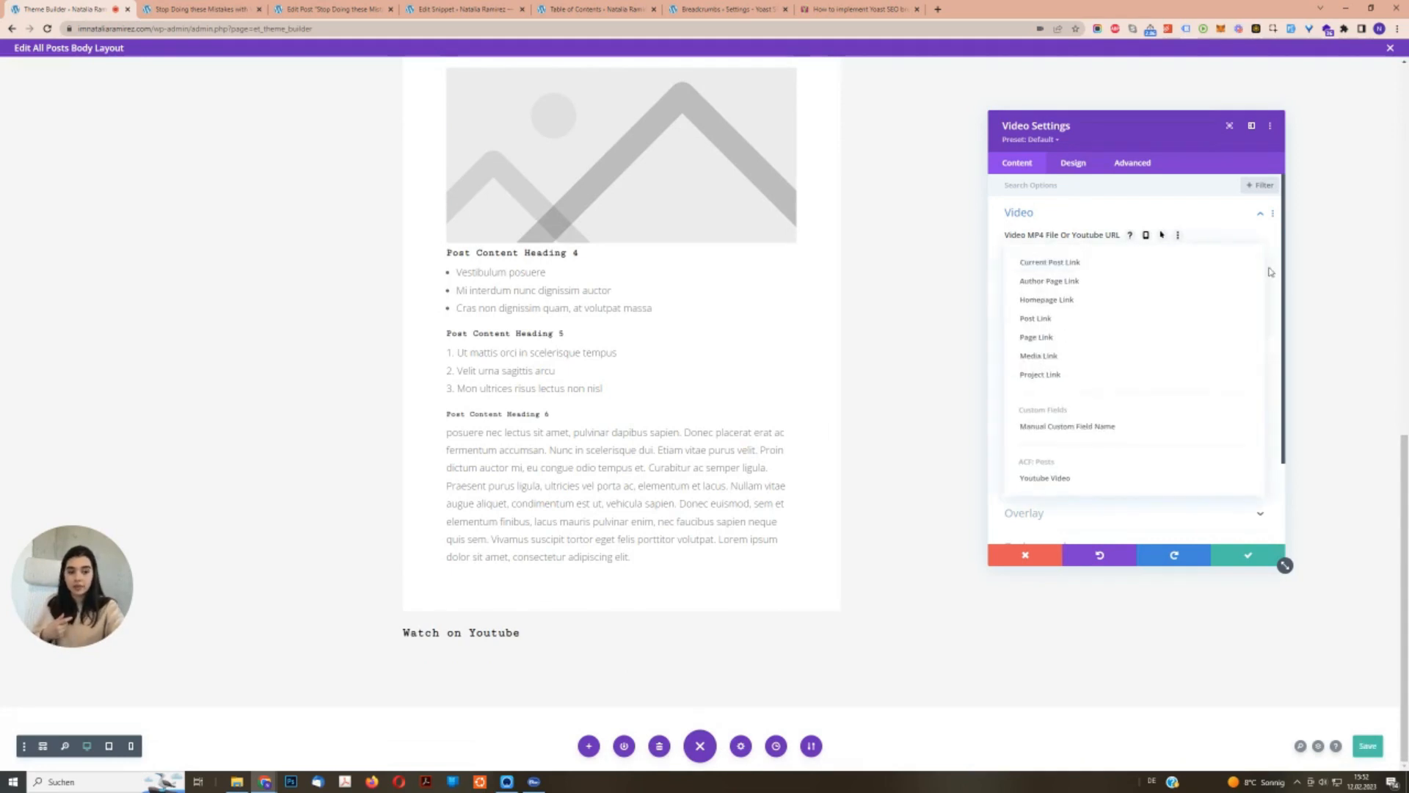
{"action": "left_click", "coordinate": [1059, 478]}
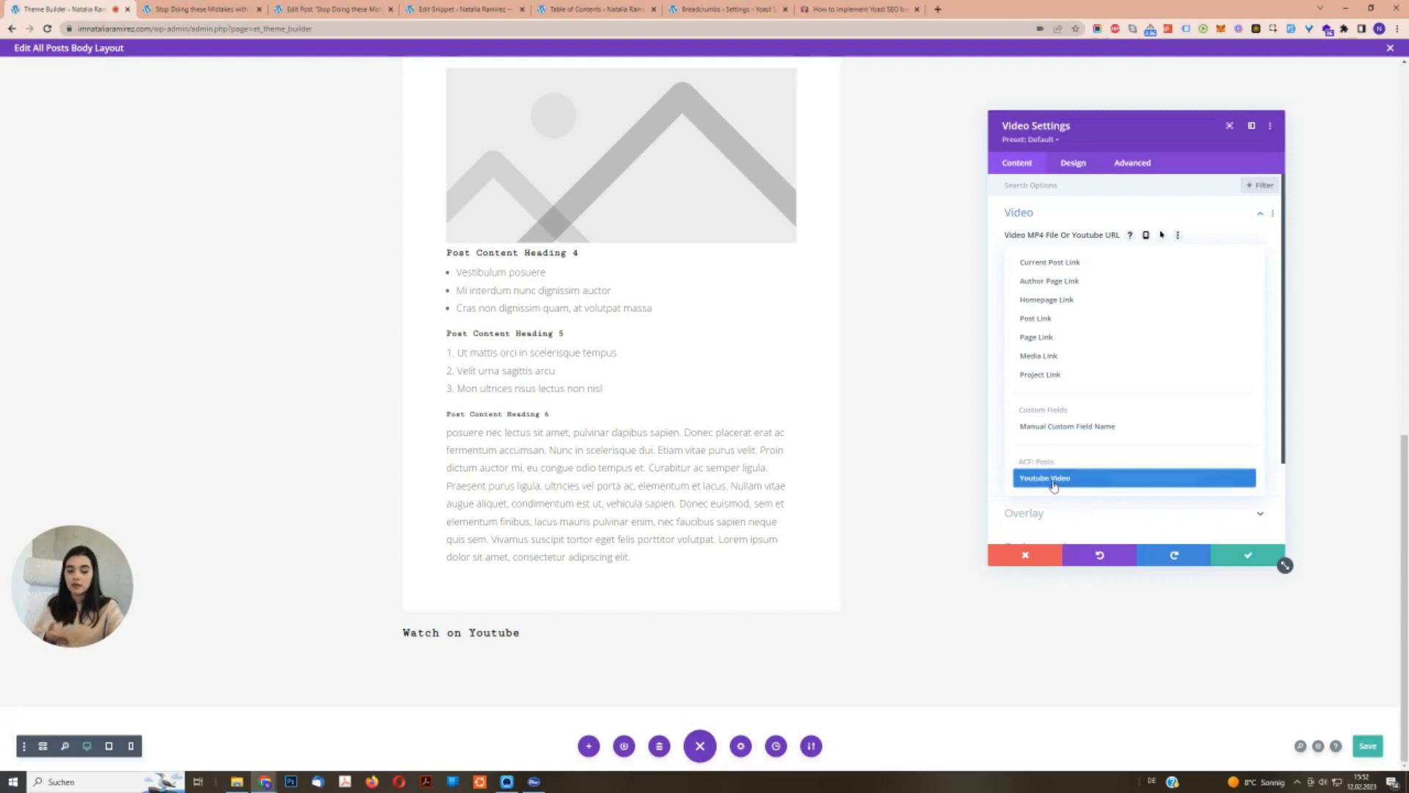
{"action": "left_click", "coordinate": [1054, 485]}
{"action": "left_click", "coordinate": [1249, 555]}
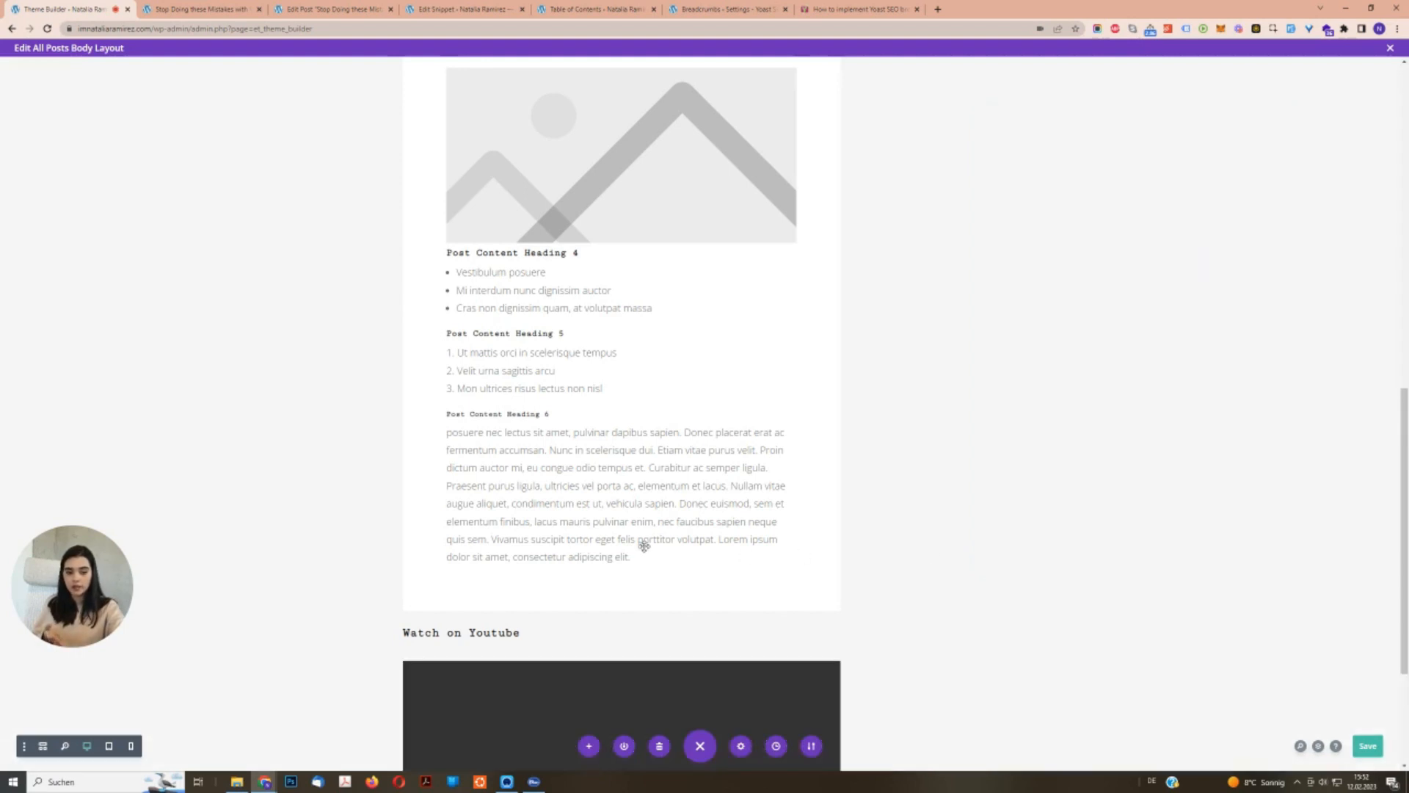
Add a regular section with a single-column row below the section containing the video.
{"action": "scroll", "coordinate": [642, 546], "scroll_direction": "down", "scroll_amount": 3}
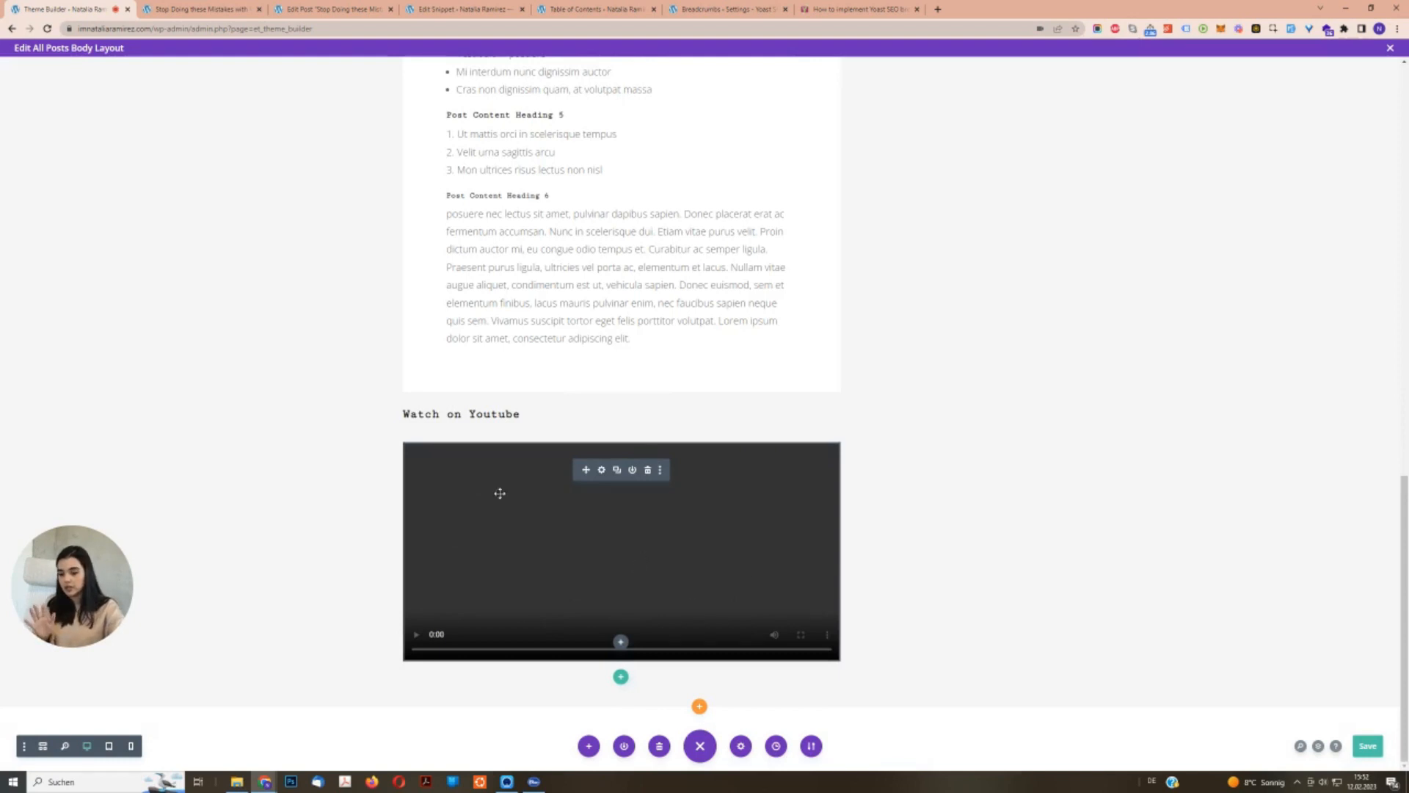
{"action": "left_click", "coordinate": [699, 706]}
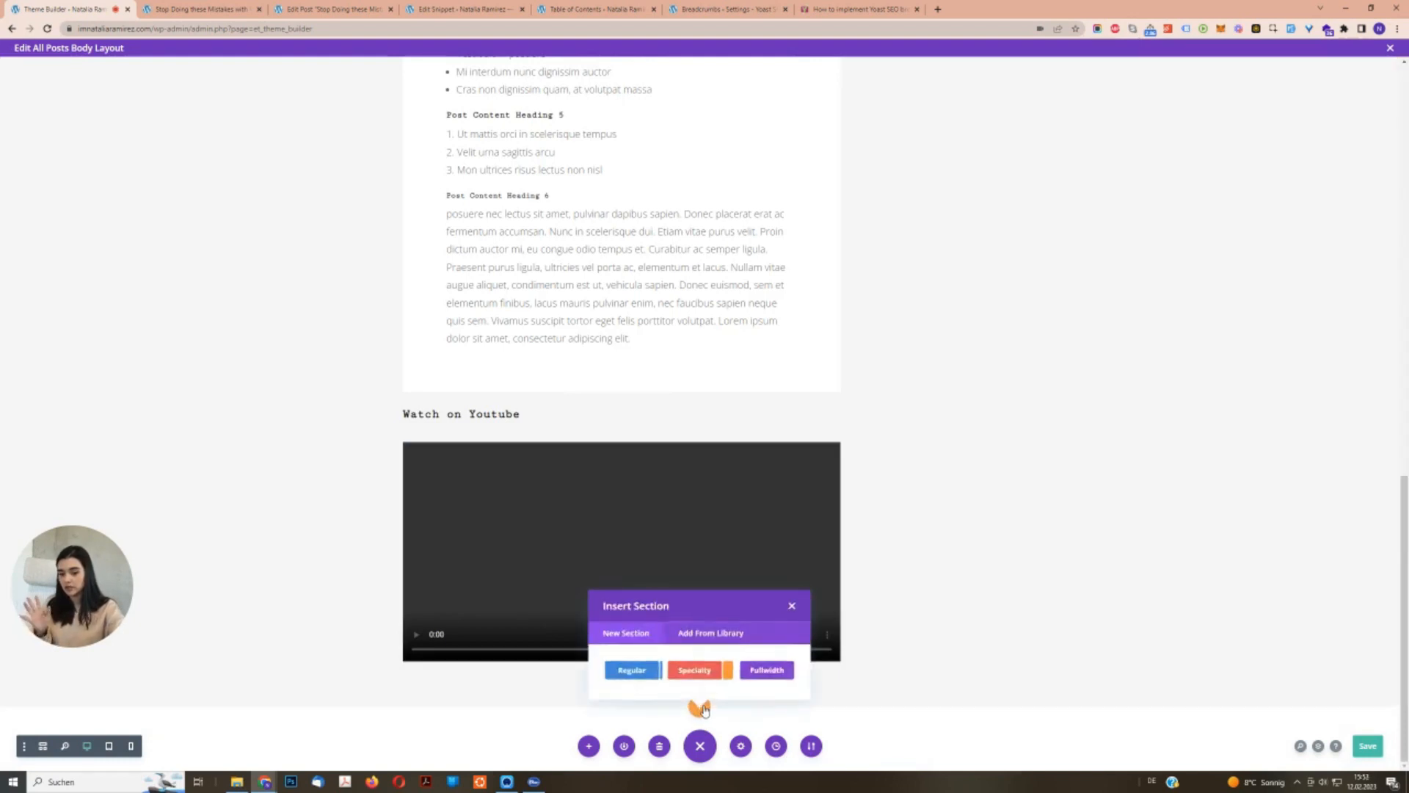
{"action": "left_click", "coordinate": [631, 670]}
{"action": "left_click", "coordinate": [637, 542]}
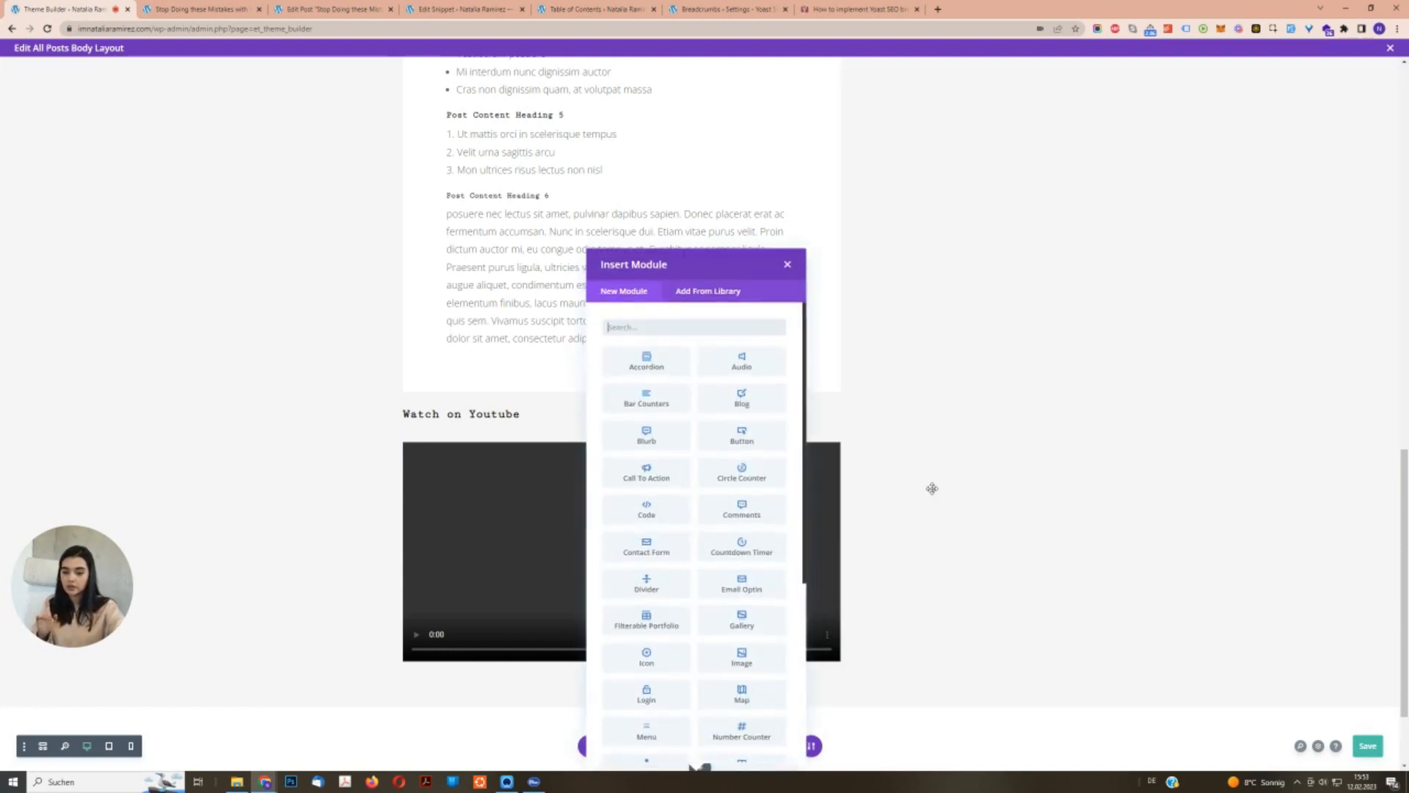
Insert a Comments module with default settings in the new section's row and save the body layout.
{"action": "scroll", "coordinate": [292, 697], "scroll_direction": "down", "scroll_amount": 2}
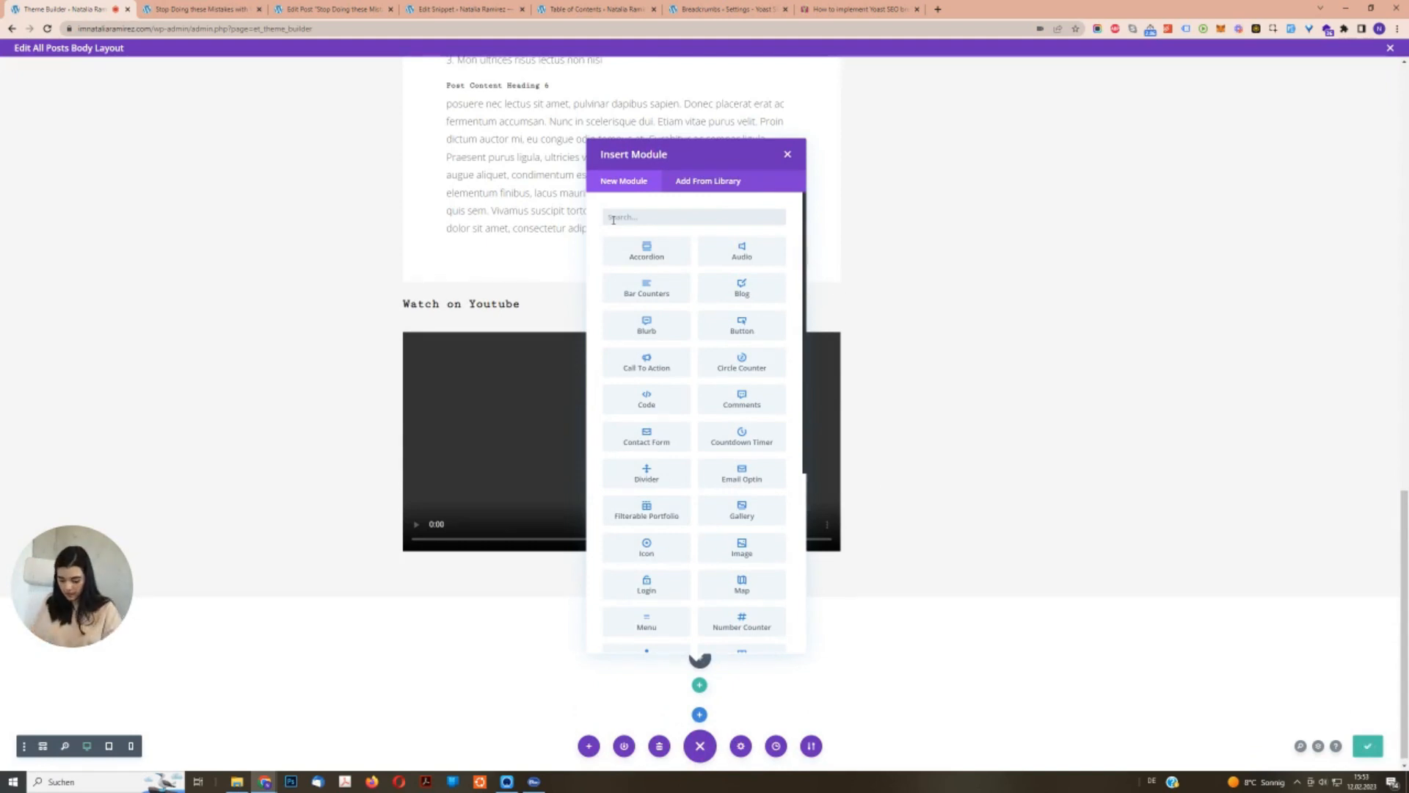
{"action": "left_click", "coordinate": [613, 218]}
{"action": "type", "text": "comm"}
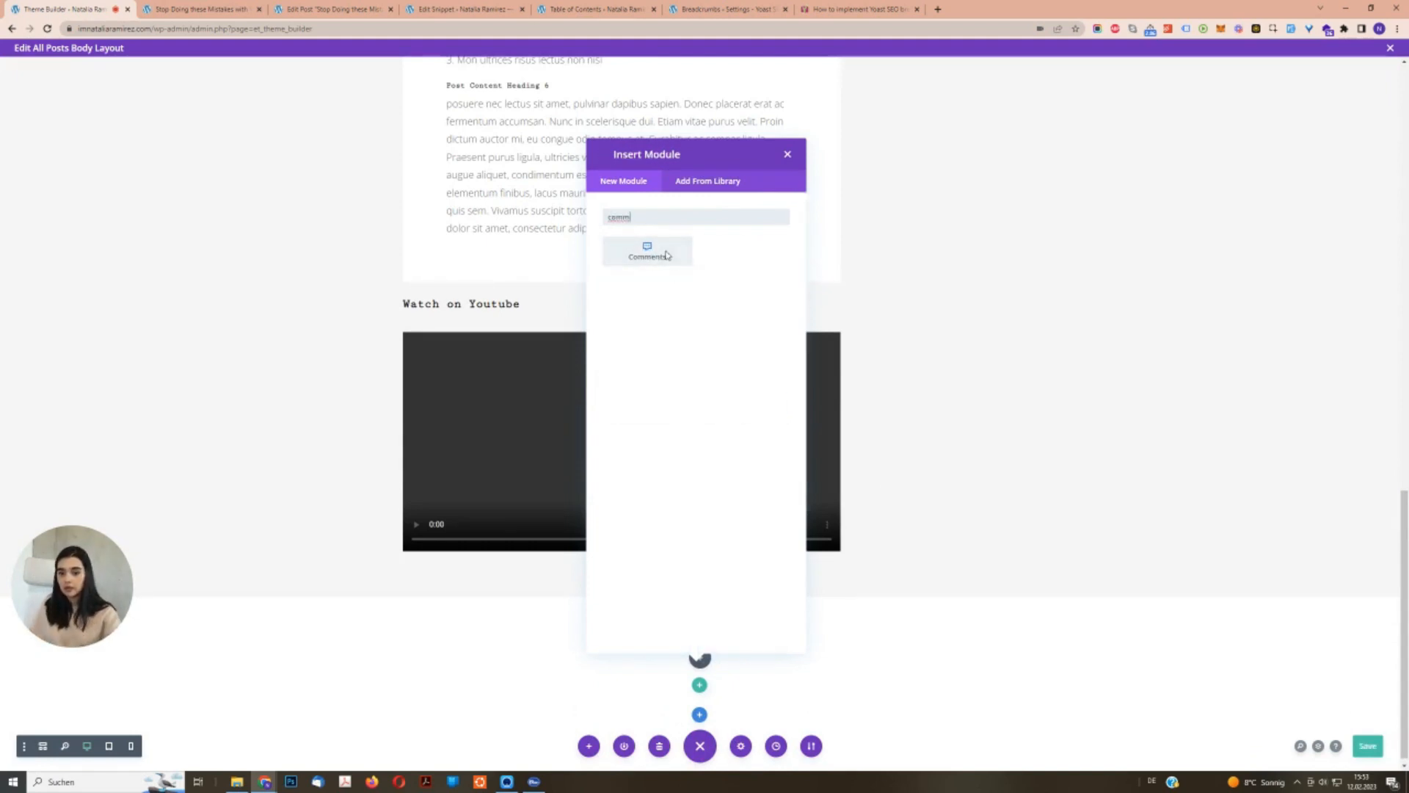
{"action": "left_click", "coordinate": [647, 251]}
{"action": "scroll", "coordinate": [722, 519], "scroll_direction": "down", "scroll_amount": 3}
{"action": "scroll", "coordinate": [722, 519], "scroll_direction": "down", "scroll_amount": 3}
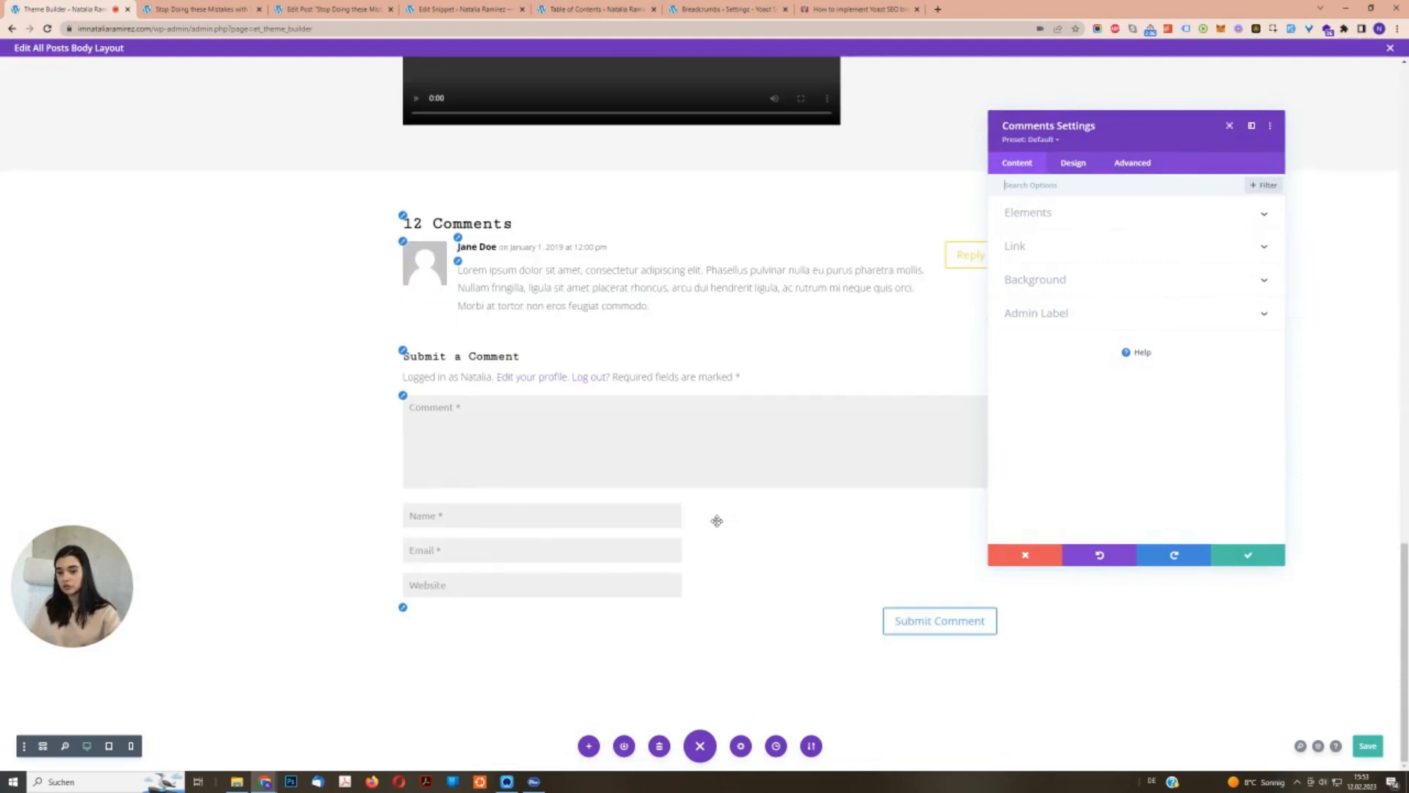
{"action": "left_click", "coordinate": [1281, 558]}
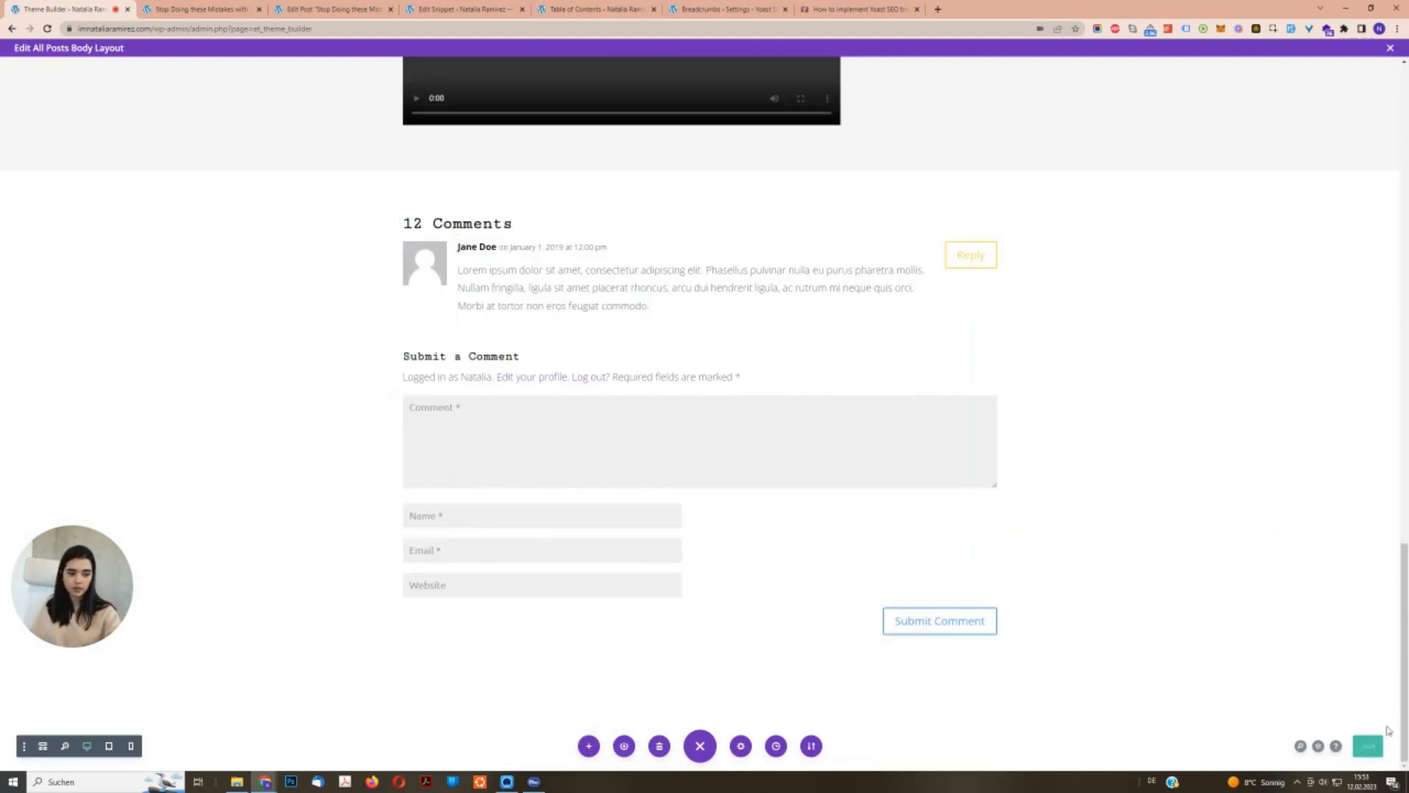
Check the sidebar of the published post, and insert an Image module with the portrait photo into the empty narrow column.
{"action": "scroll", "coordinate": [1204, 572], "scroll_direction": "up", "scroll_amount": 15}
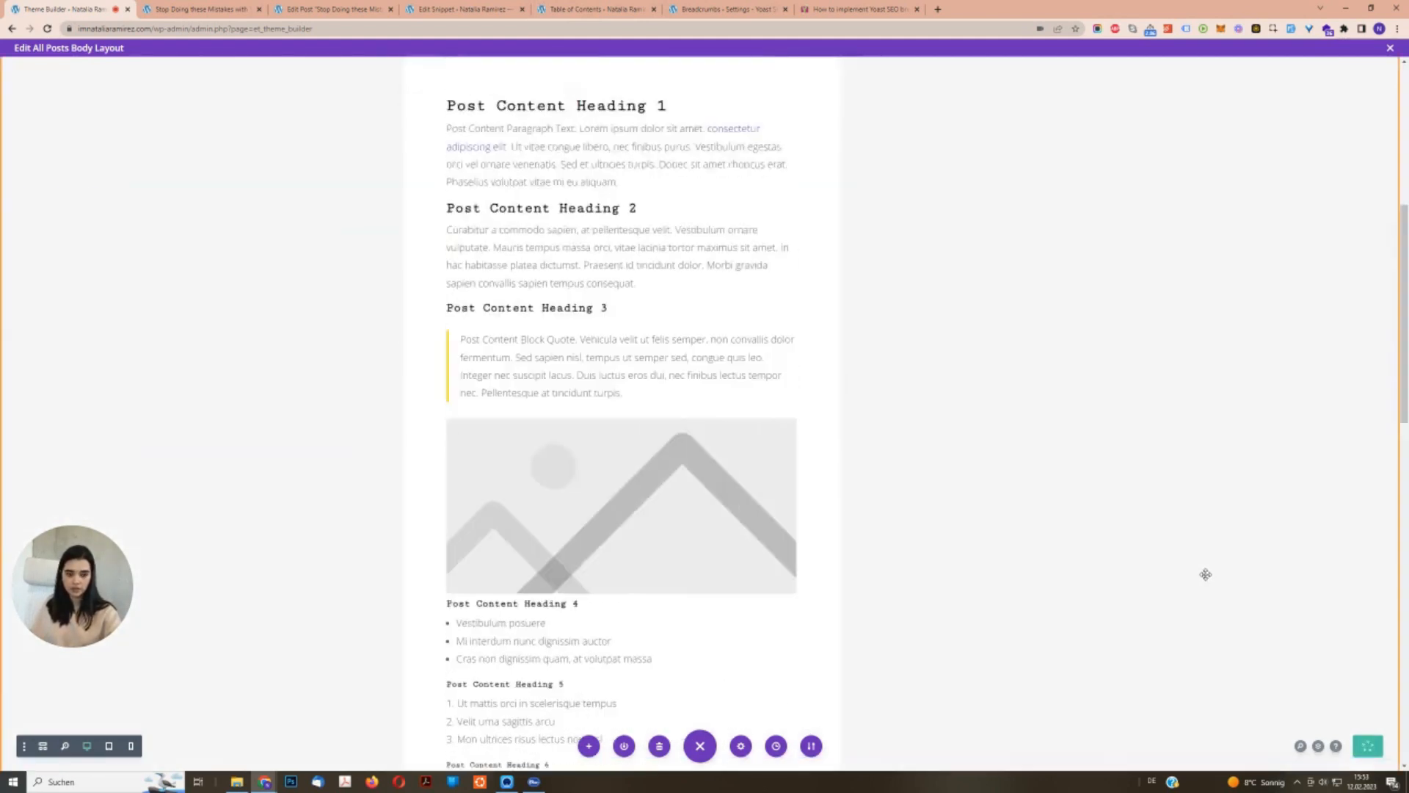
{"action": "scroll", "coordinate": [1205, 572], "scroll_direction": "up", "scroll_amount": 6}
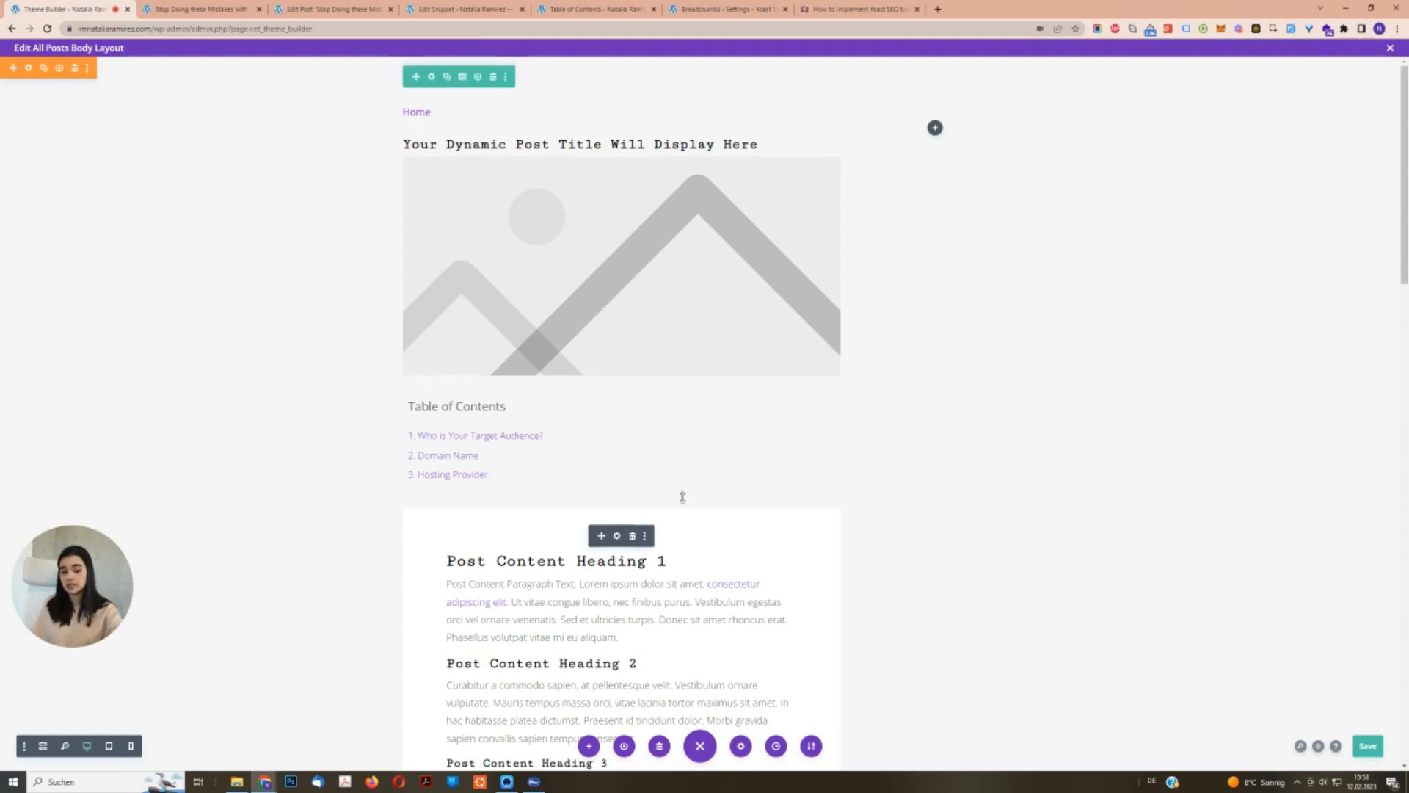
{"action": "left_click", "coordinate": [195, 9]}
{"action": "scroll", "coordinate": [591, 349], "scroll_direction": "up", "scroll_amount": 15}
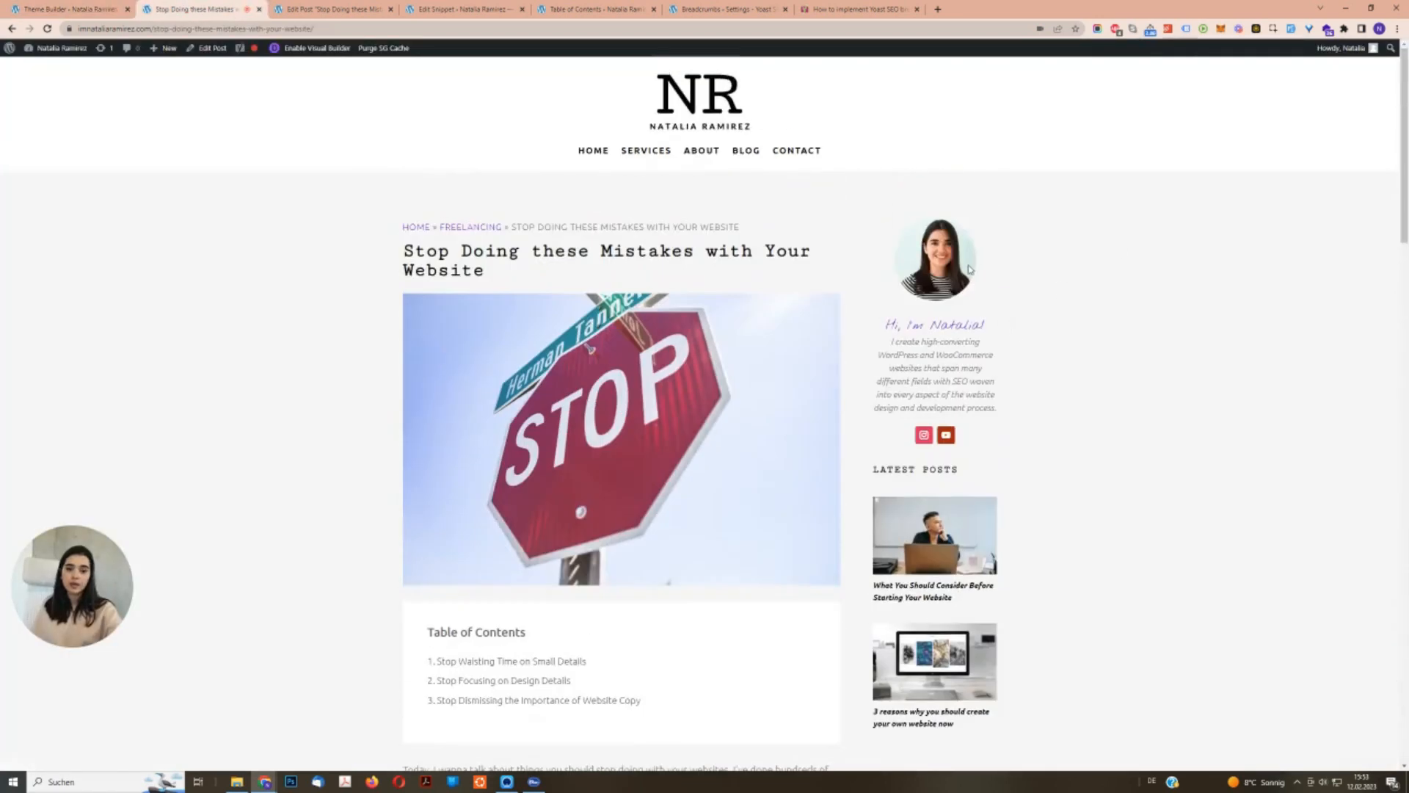
{"action": "left_click", "coordinate": [338, 7]}
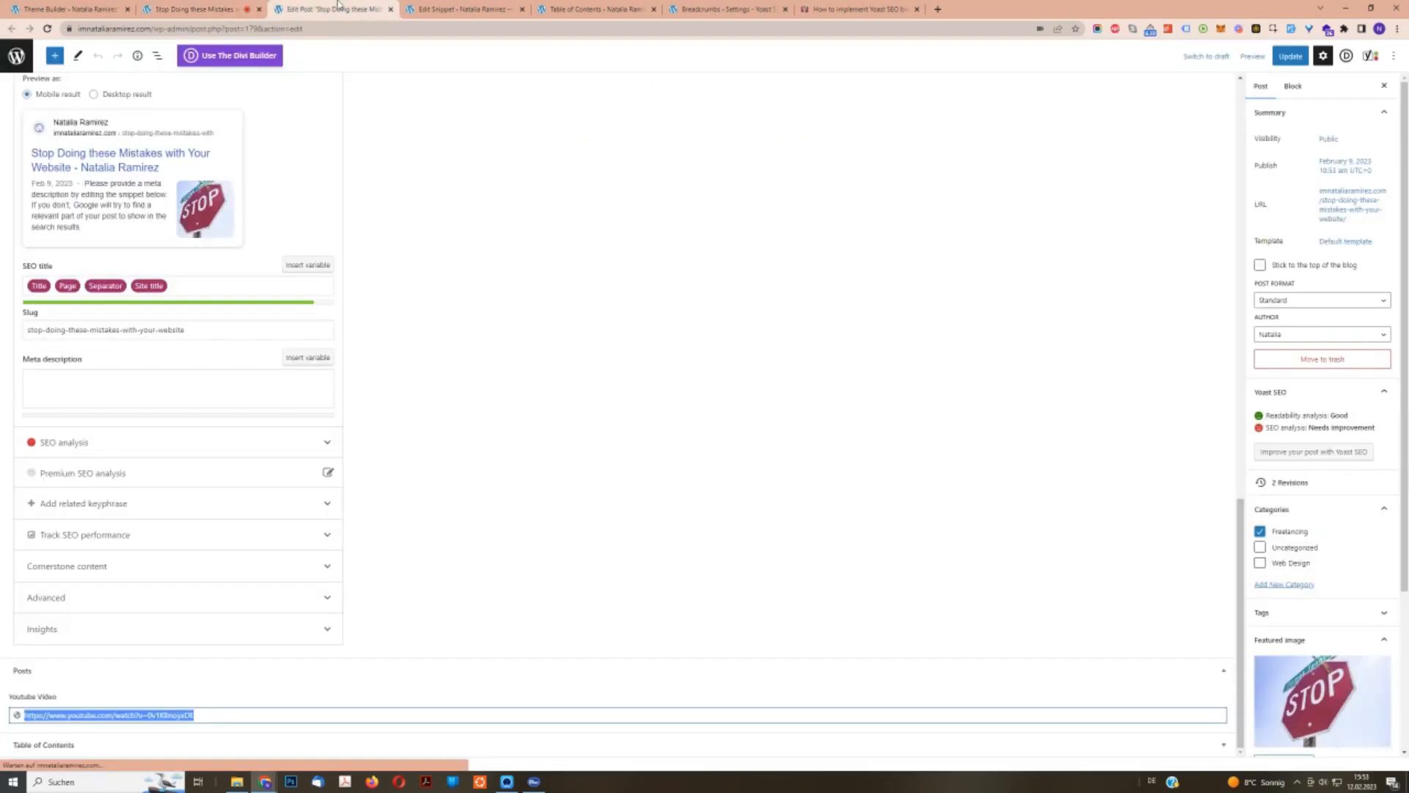
{"action": "left_click", "coordinate": [65, 8]}
{"action": "left_click", "coordinate": [934, 128]}
{"action": "type", "text": "image"}
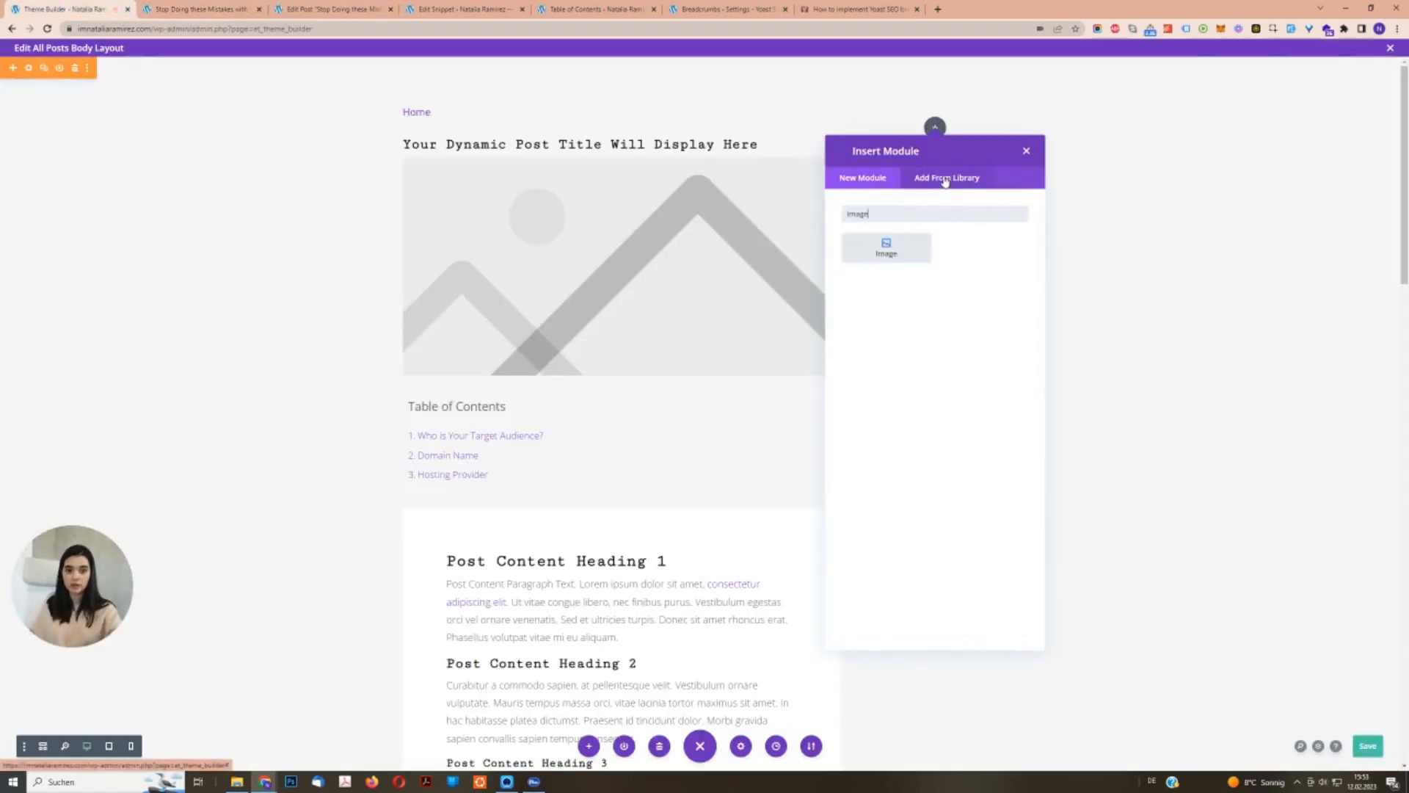
{"action": "left_click", "coordinate": [887, 246]}
{"action": "left_click", "coordinate": [1135, 295]}
{"action": "left_click", "coordinate": [539, 569]}
{"action": "left_click", "coordinate": [1340, 711]}
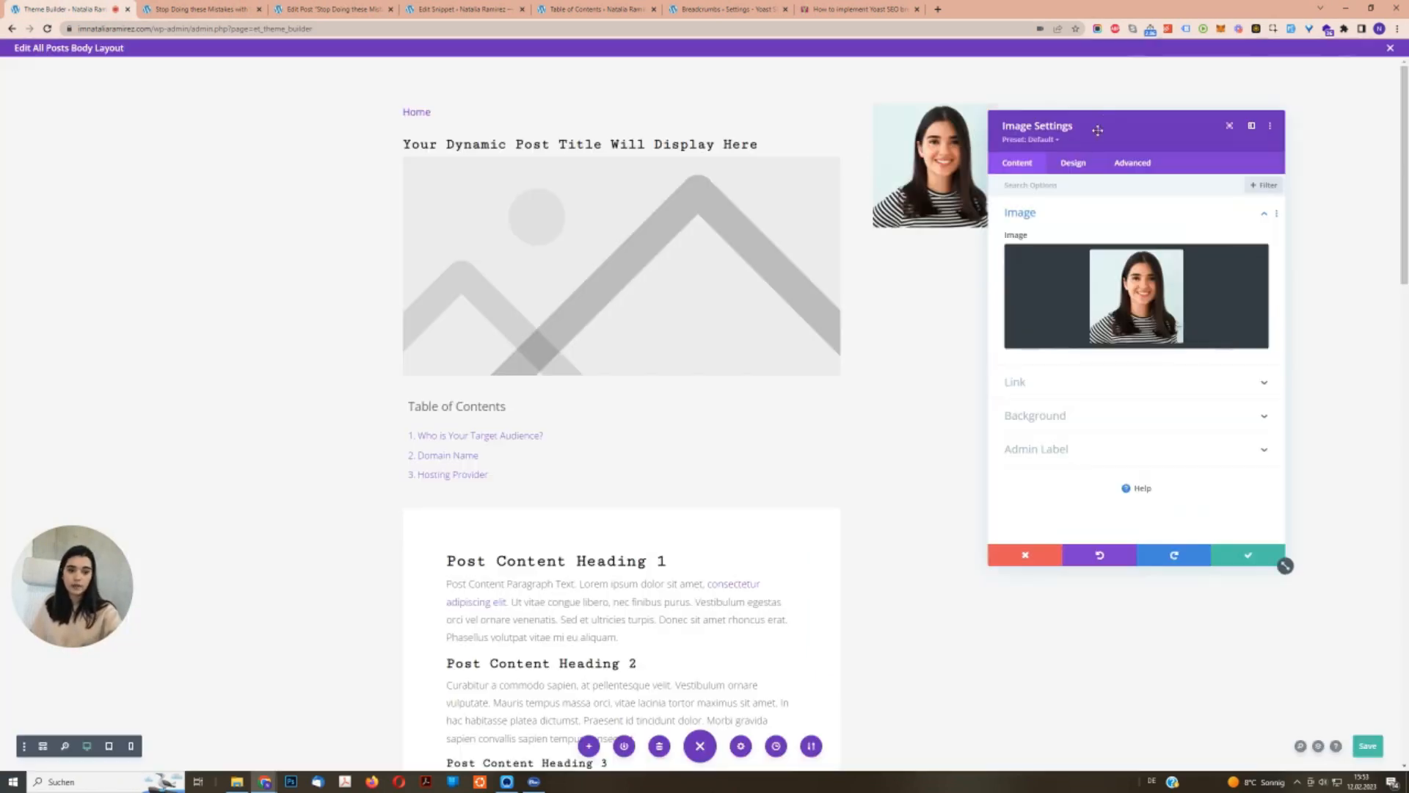
Center-align the sidebar portrait, set its rounded corners to 50% and apply the Image module settings.
{"action": "left_click", "coordinate": [1156, 162]}
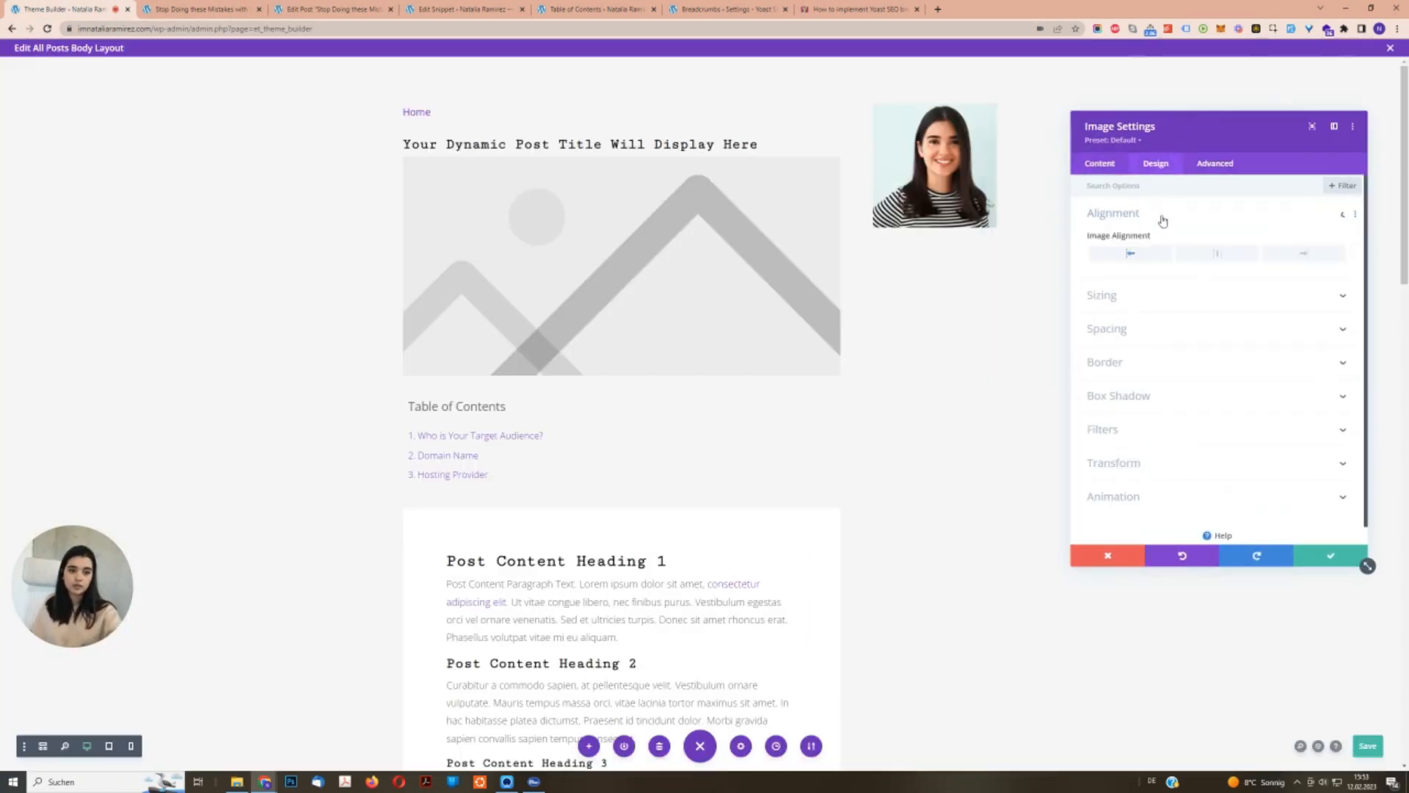
{"action": "left_click", "coordinate": [1204, 254]}
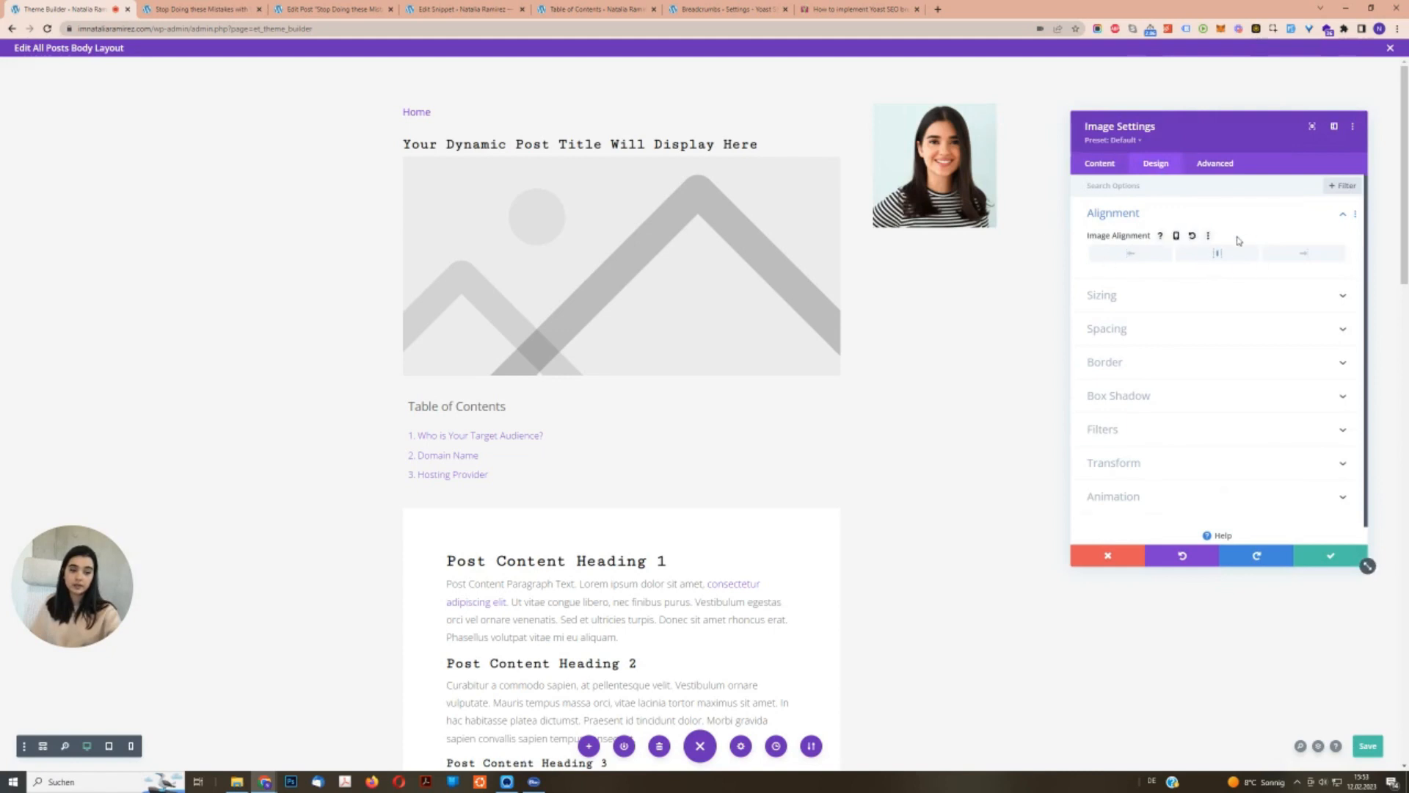
{"action": "left_click", "coordinate": [1106, 362]}
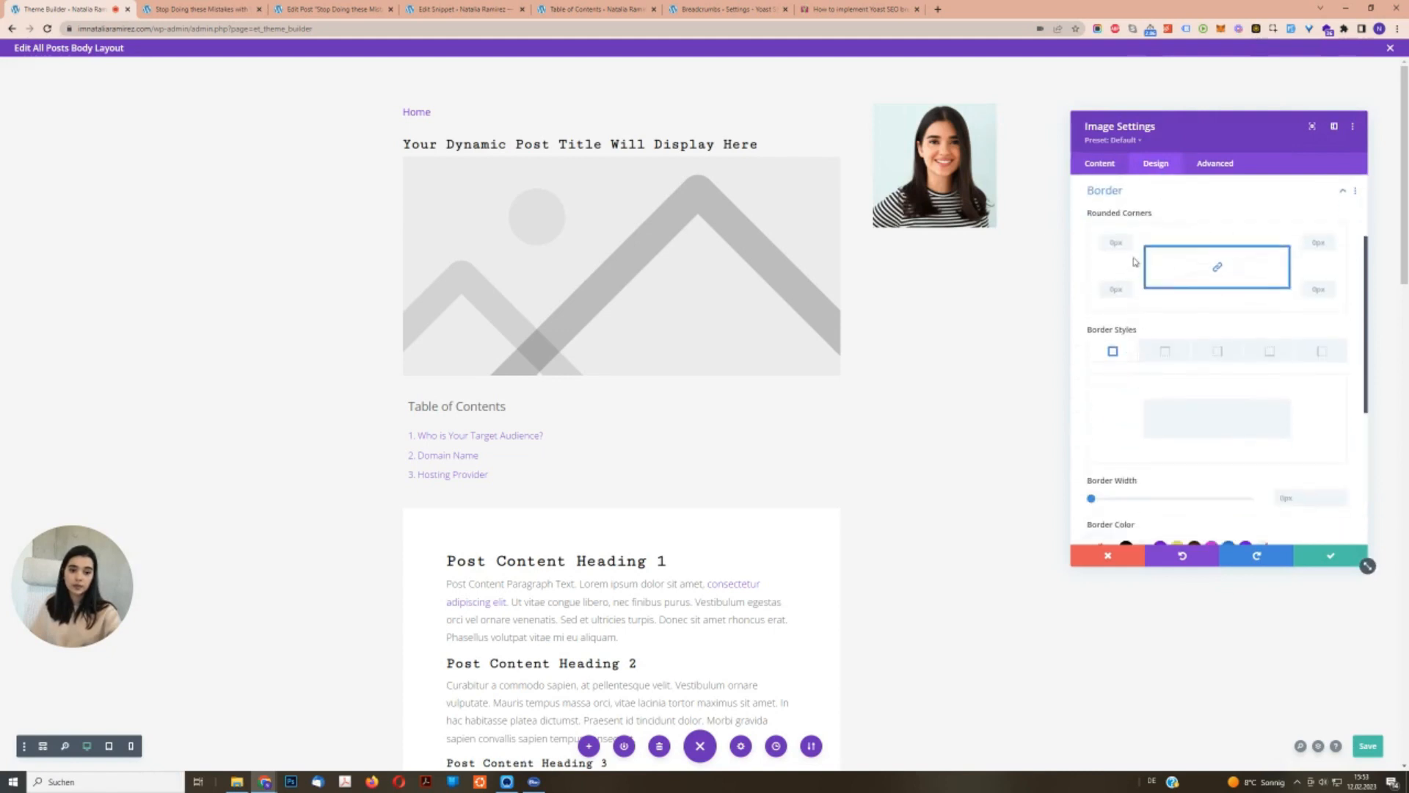
{"action": "key", "text": "Tab"}
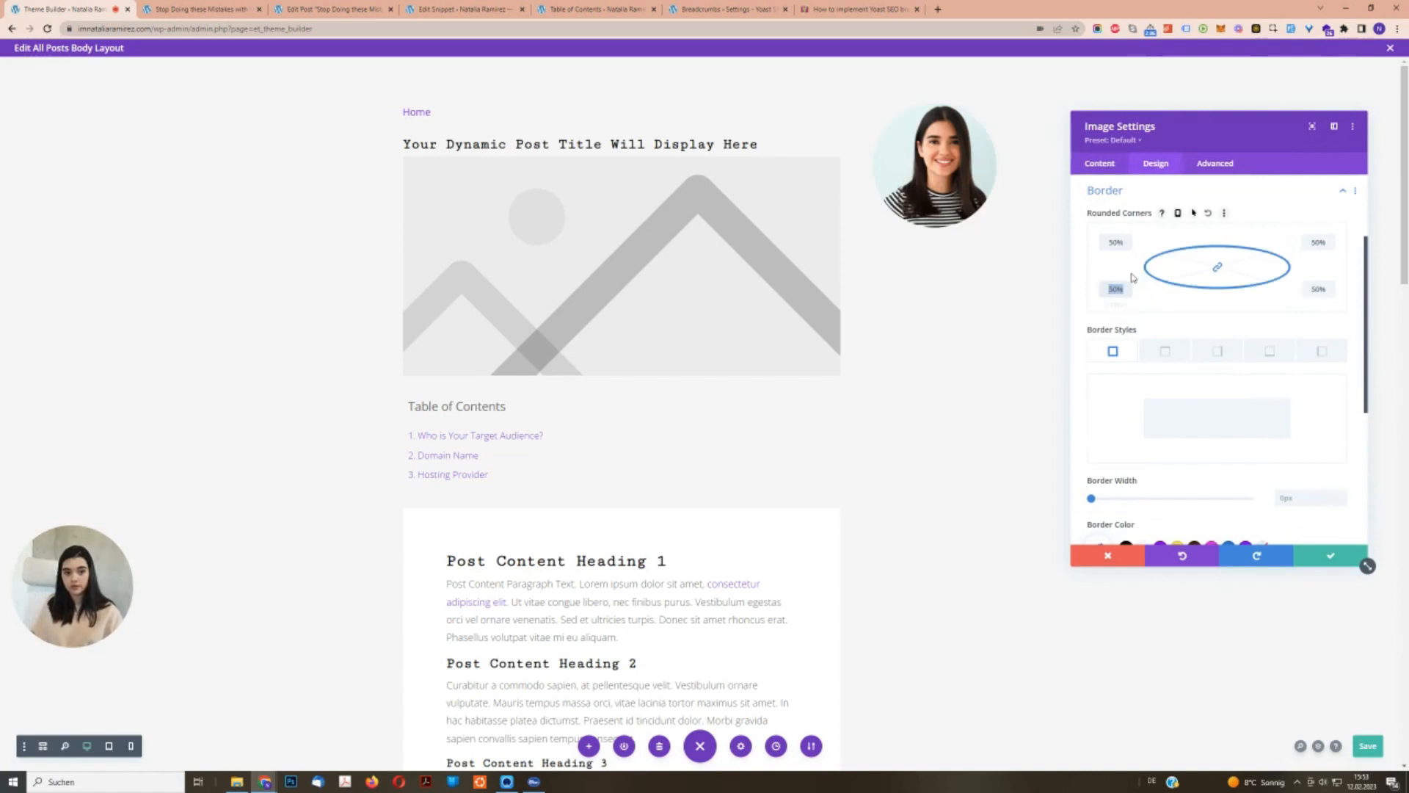
{"action": "left_click", "coordinate": [1329, 555]}
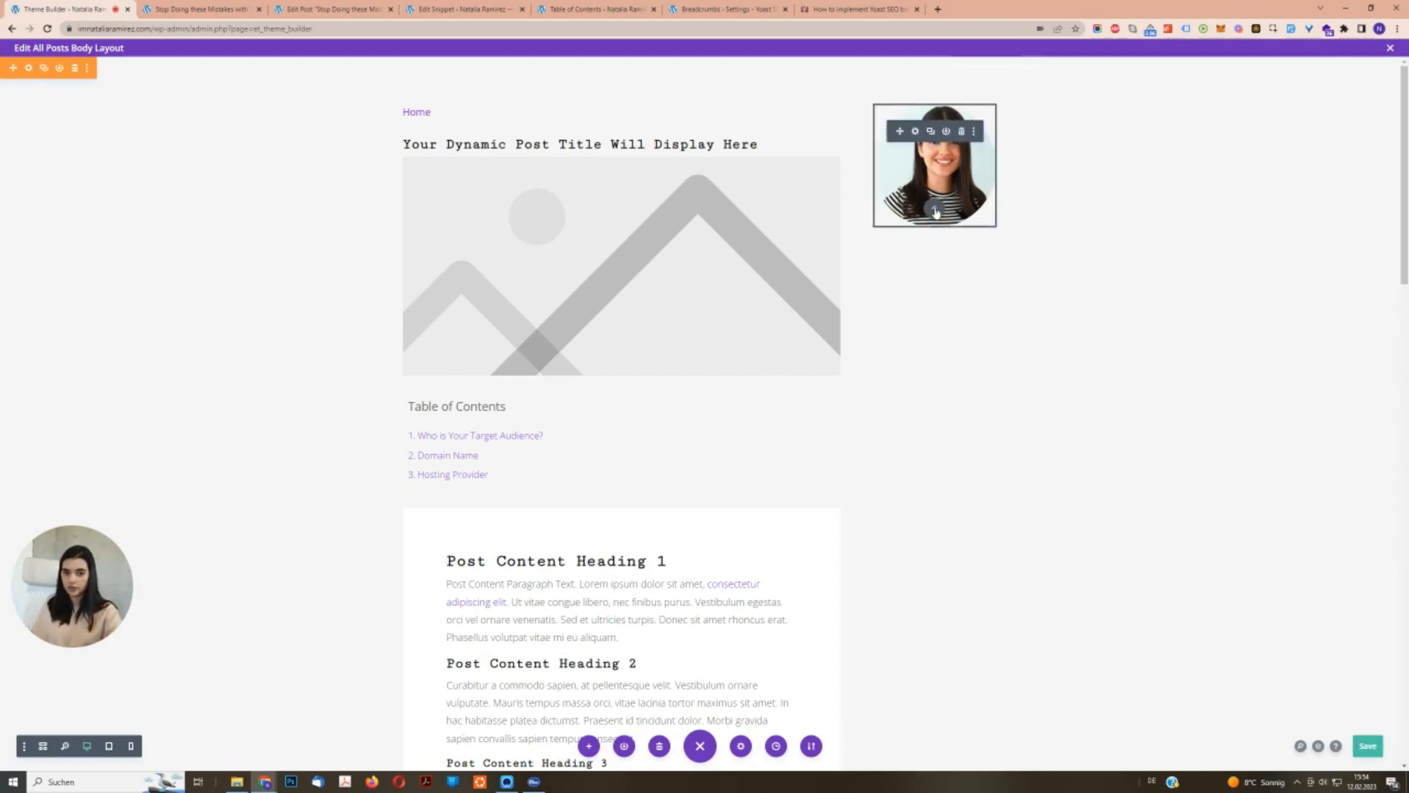
Insert a Text module below the sidebar portrait with a short greeting introducing the author by first name.
{"action": "left_click", "coordinate": [935, 212]}
{"action": "type", "text": "text"}
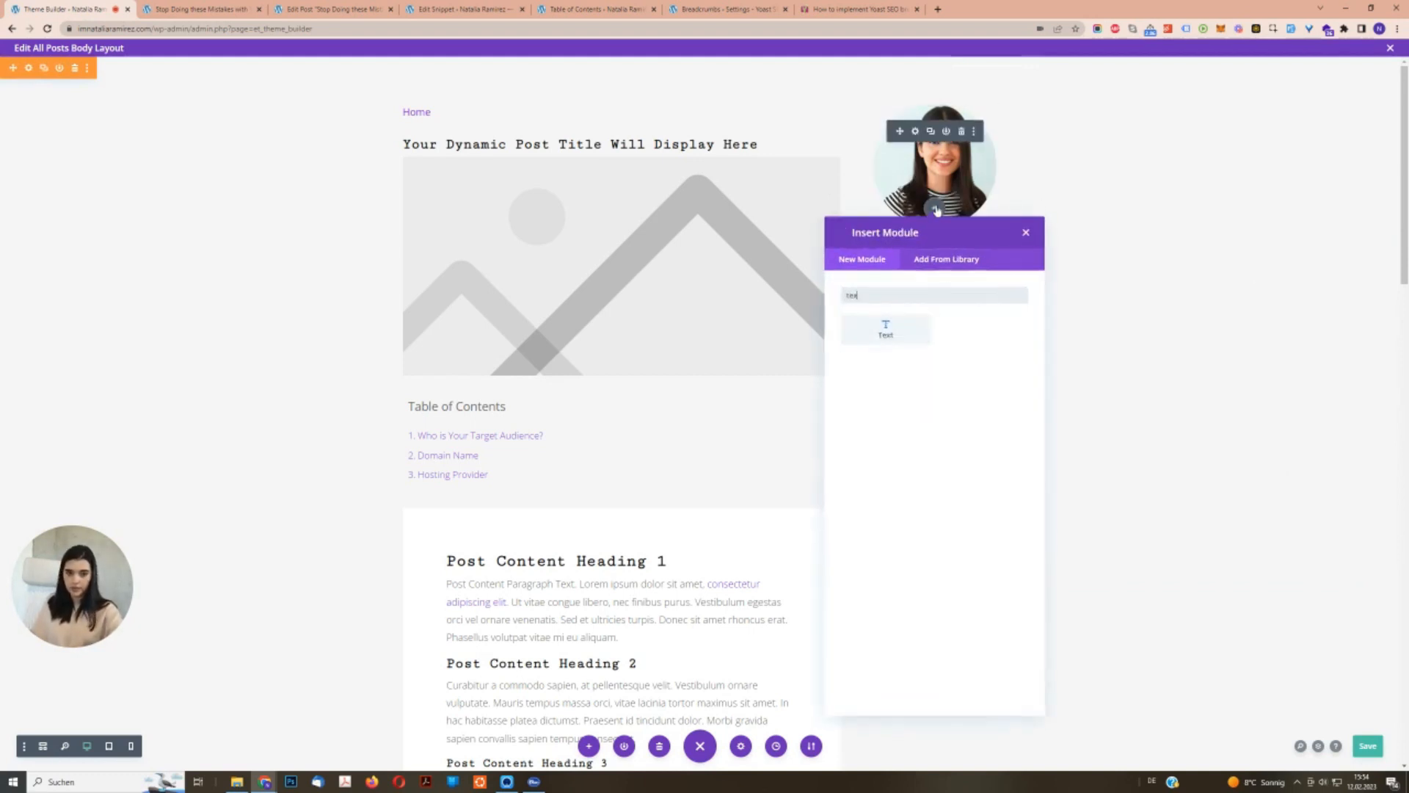
{"action": "left_click", "coordinate": [901, 329]}
{"action": "triple_click", "coordinate": [1187, 351]}
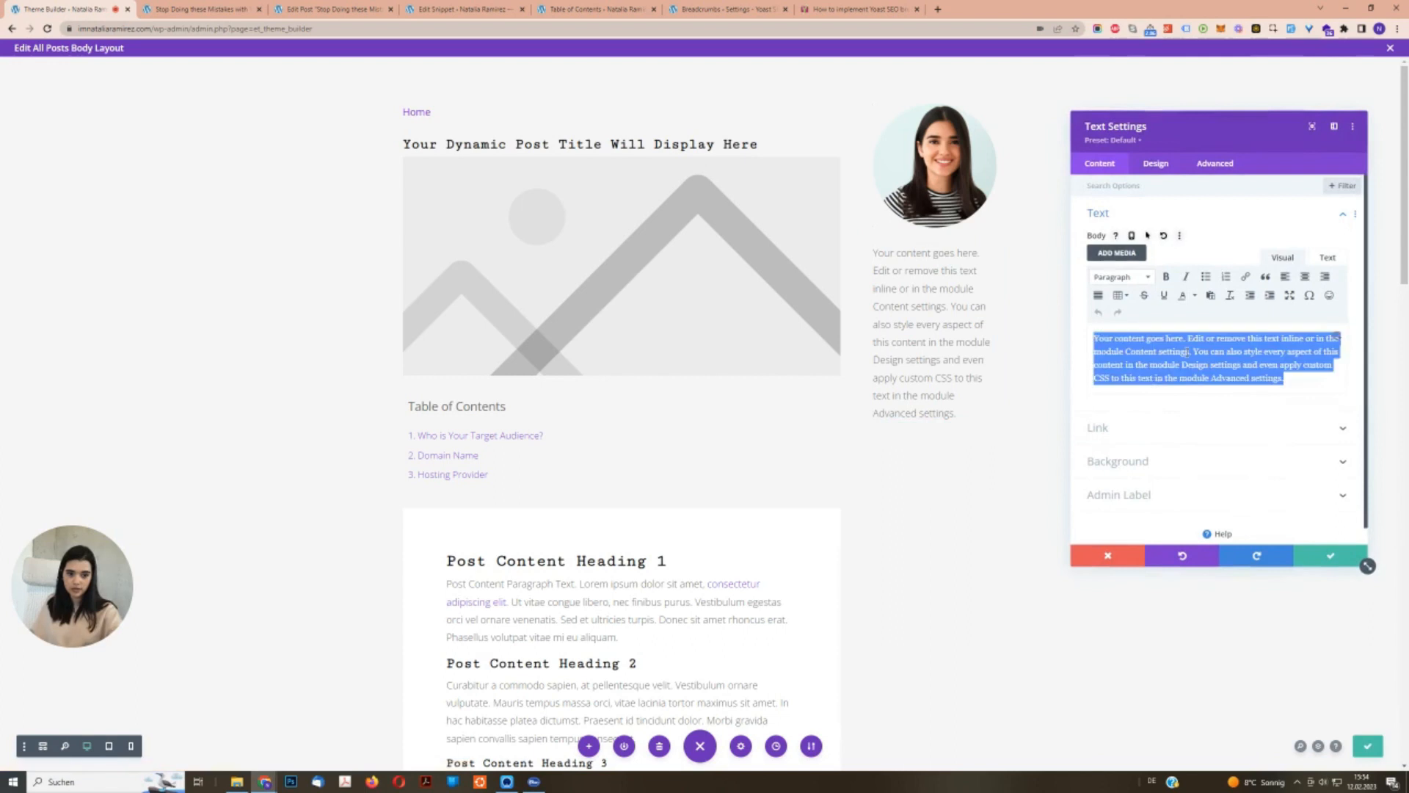
{"action": "type", "text": "Hi, I'm Natalia!"}
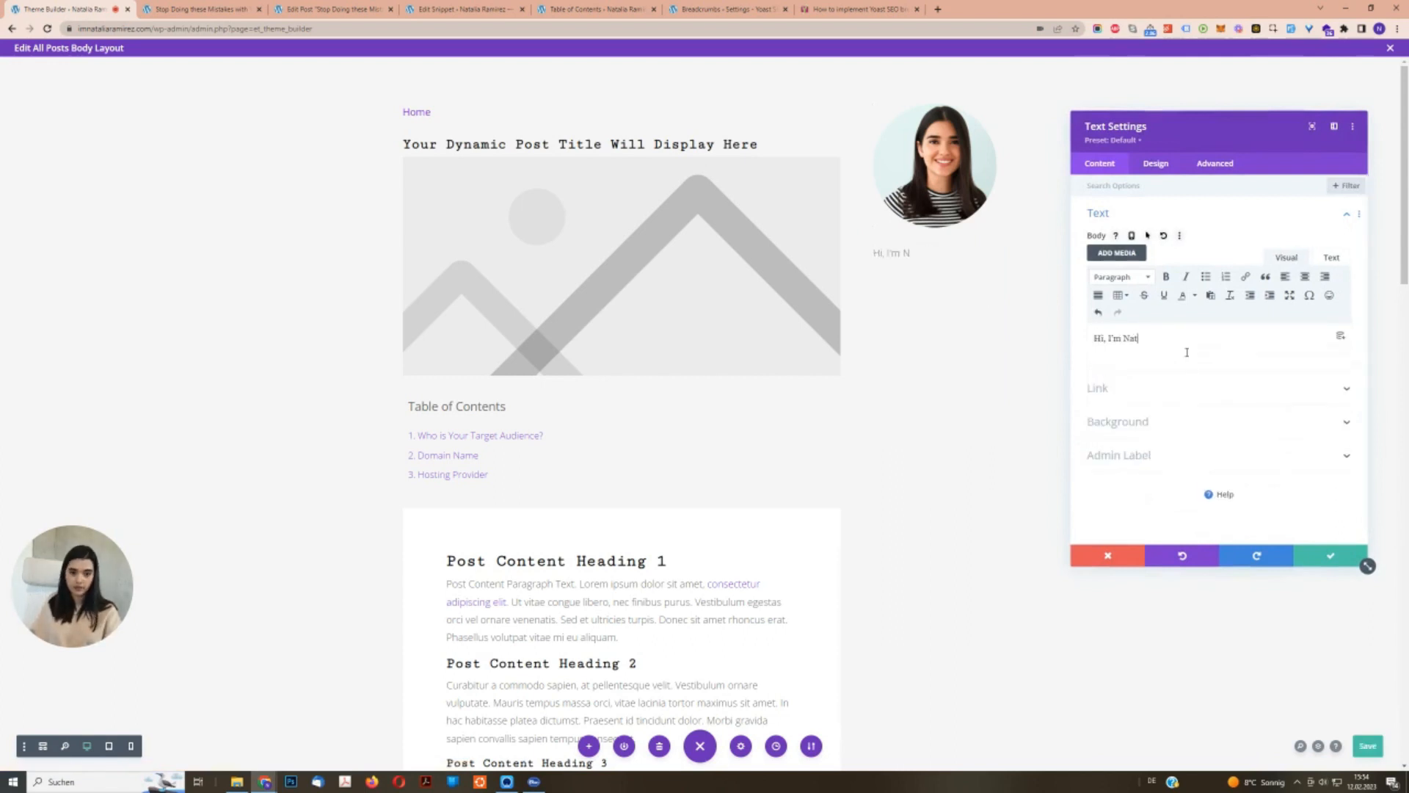
Center-align the sidebar greeting text and apply the Text module settings.
{"action": "left_click", "coordinate": [1156, 167]}
{"action": "left_click", "coordinate": [1168, 219]}
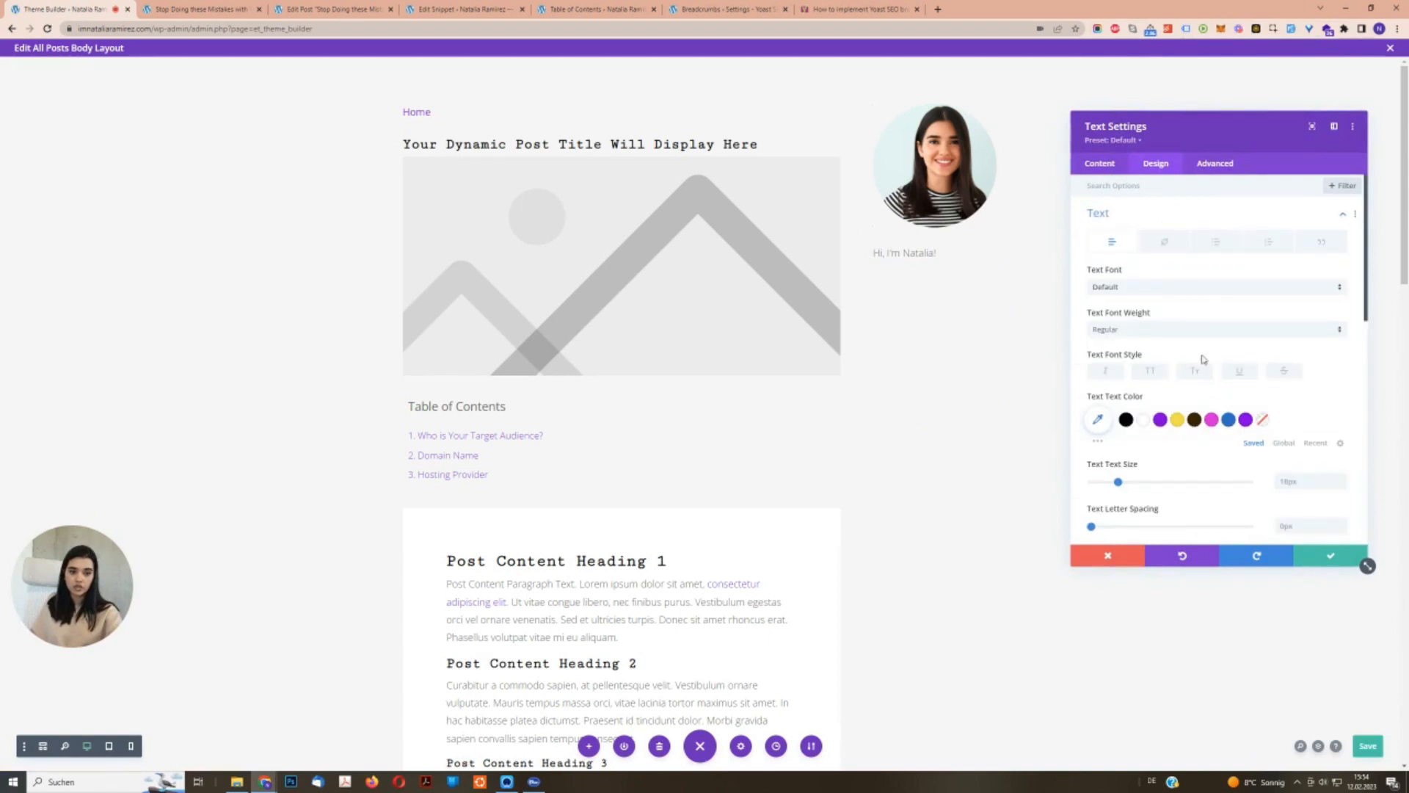
{"action": "scroll", "coordinate": [1204, 359], "scroll_direction": "down", "scroll_amount": 3}
{"action": "left_click", "coordinate": [1174, 487]}
{"action": "left_click", "coordinate": [1317, 558]}
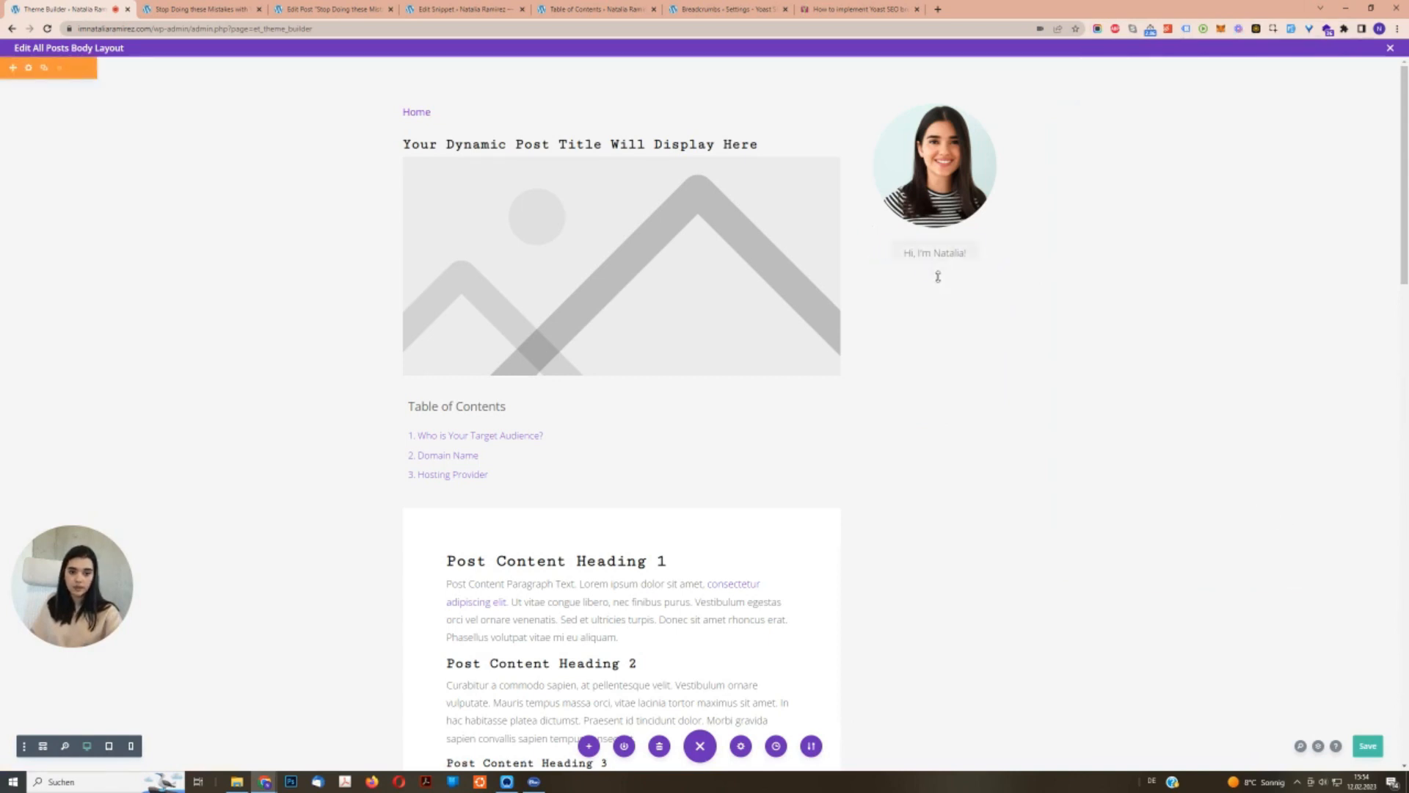
Insert a Text module below the greeting and fill it with the author bio paragraph copied from the published post's sidebar.
{"action": "left_click", "coordinate": [934, 273]}
{"action": "type", "text": "text"}
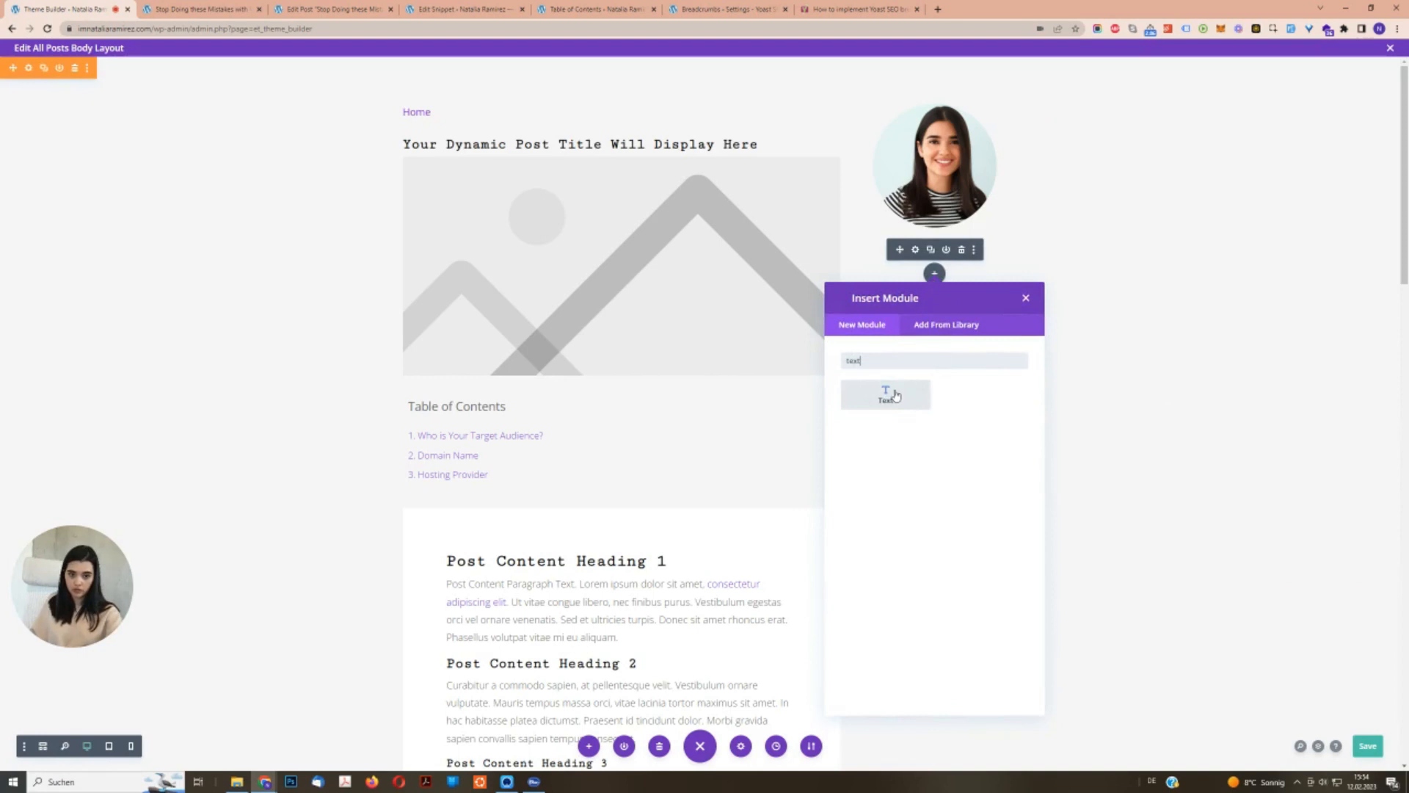
{"action": "left_click", "coordinate": [887, 394]}
{"action": "left_click", "coordinate": [195, 9]}
{"action": "triple_click", "coordinate": [952, 325]}
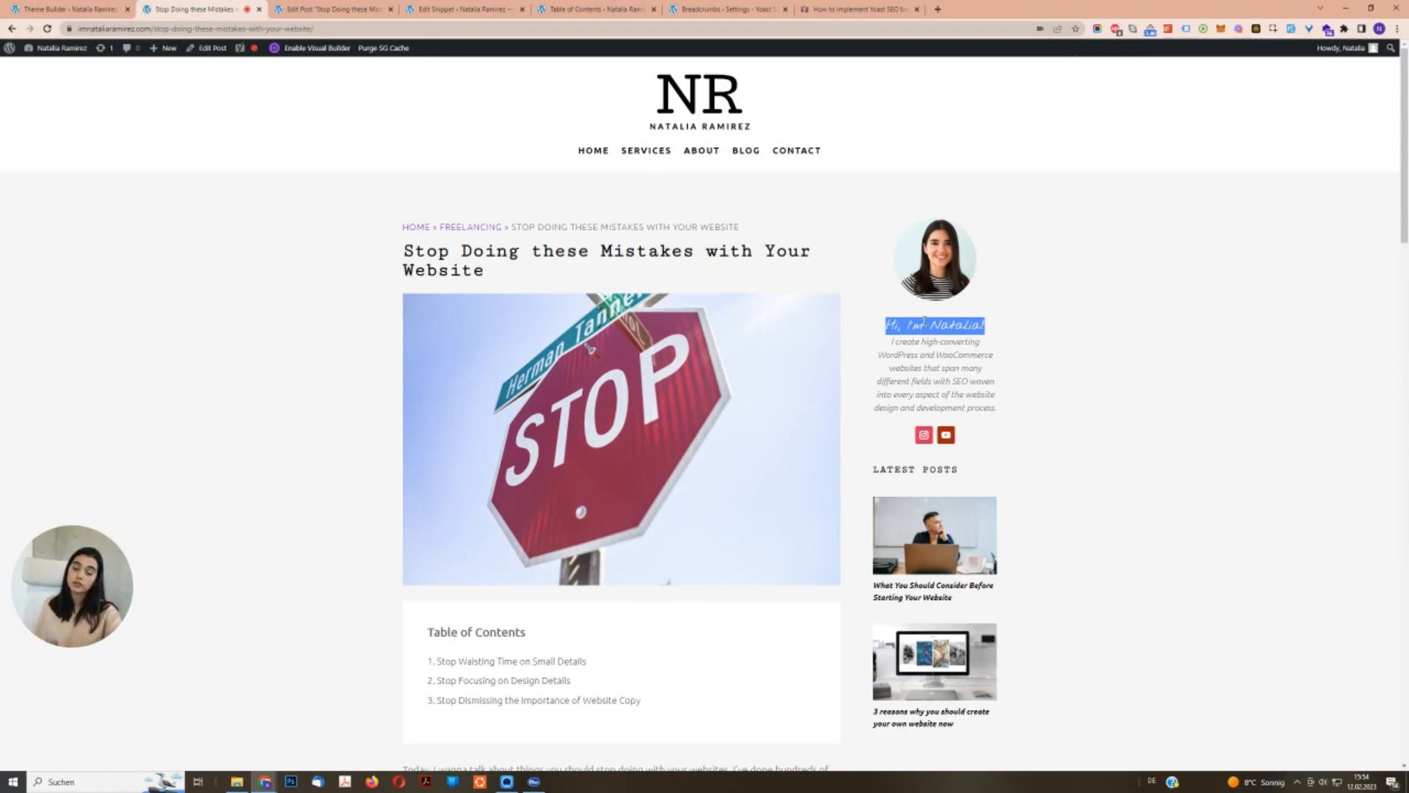
{"action": "triple_click", "coordinate": [948, 357]}
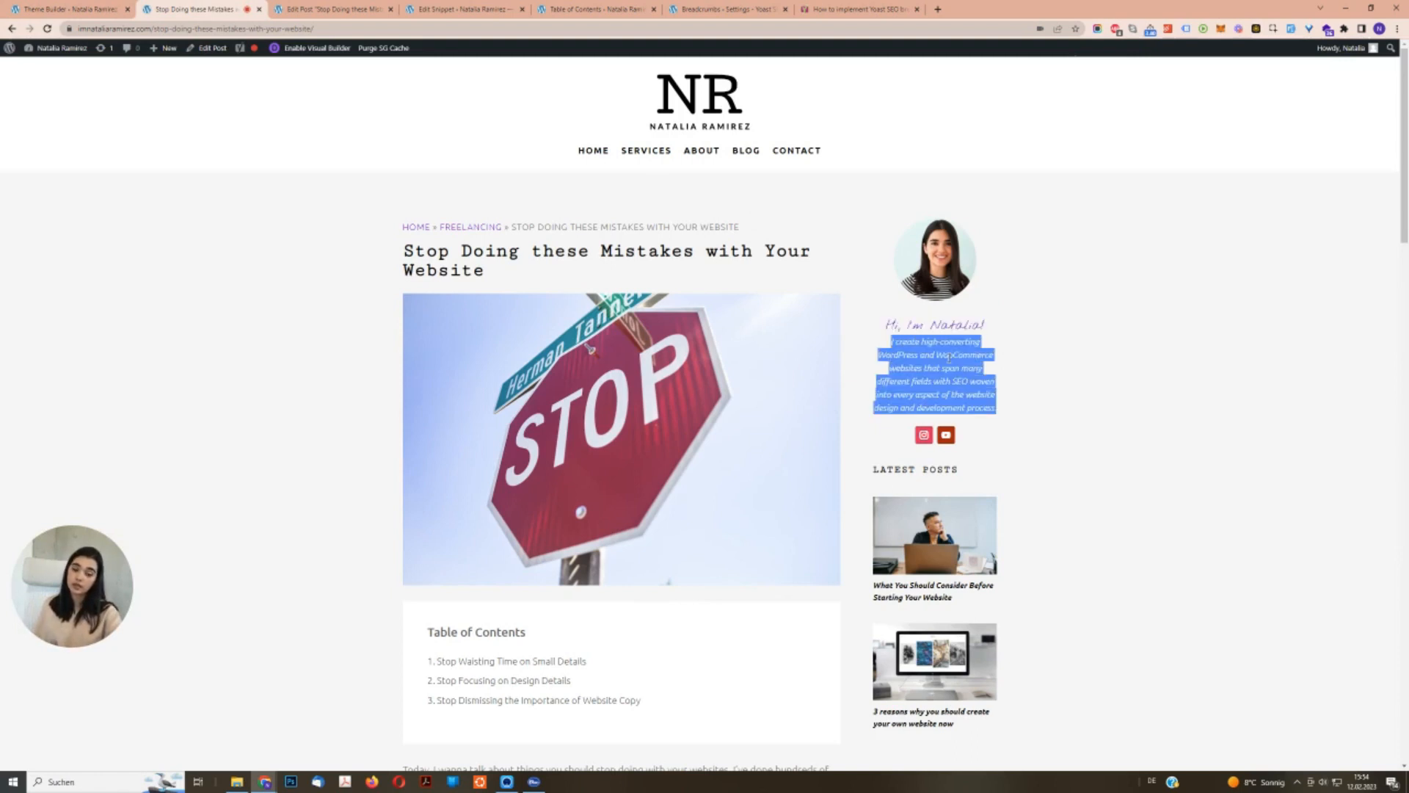
{"action": "left_click", "coordinate": [68, 10]}
{"action": "triple_click", "coordinate": [1210, 354]}
{"action": "key", "text": "ctrl+v"}
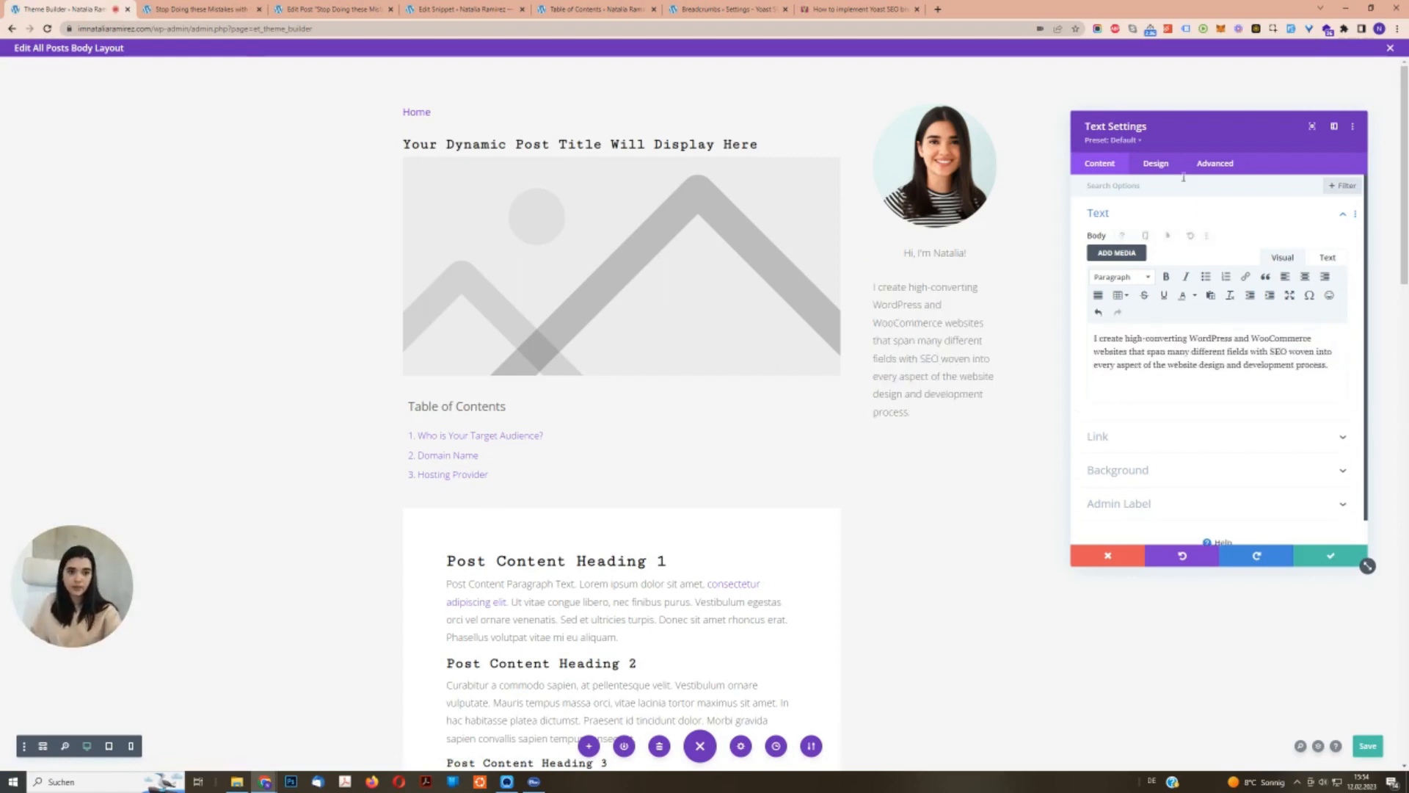
Center-align the author bio text and apply the Text module settings.
{"action": "left_click", "coordinate": [1156, 164]}
{"action": "left_click", "coordinate": [1139, 221]}
{"action": "scroll", "coordinate": [1197, 440], "scroll_direction": "down", "scroll_amount": 5}
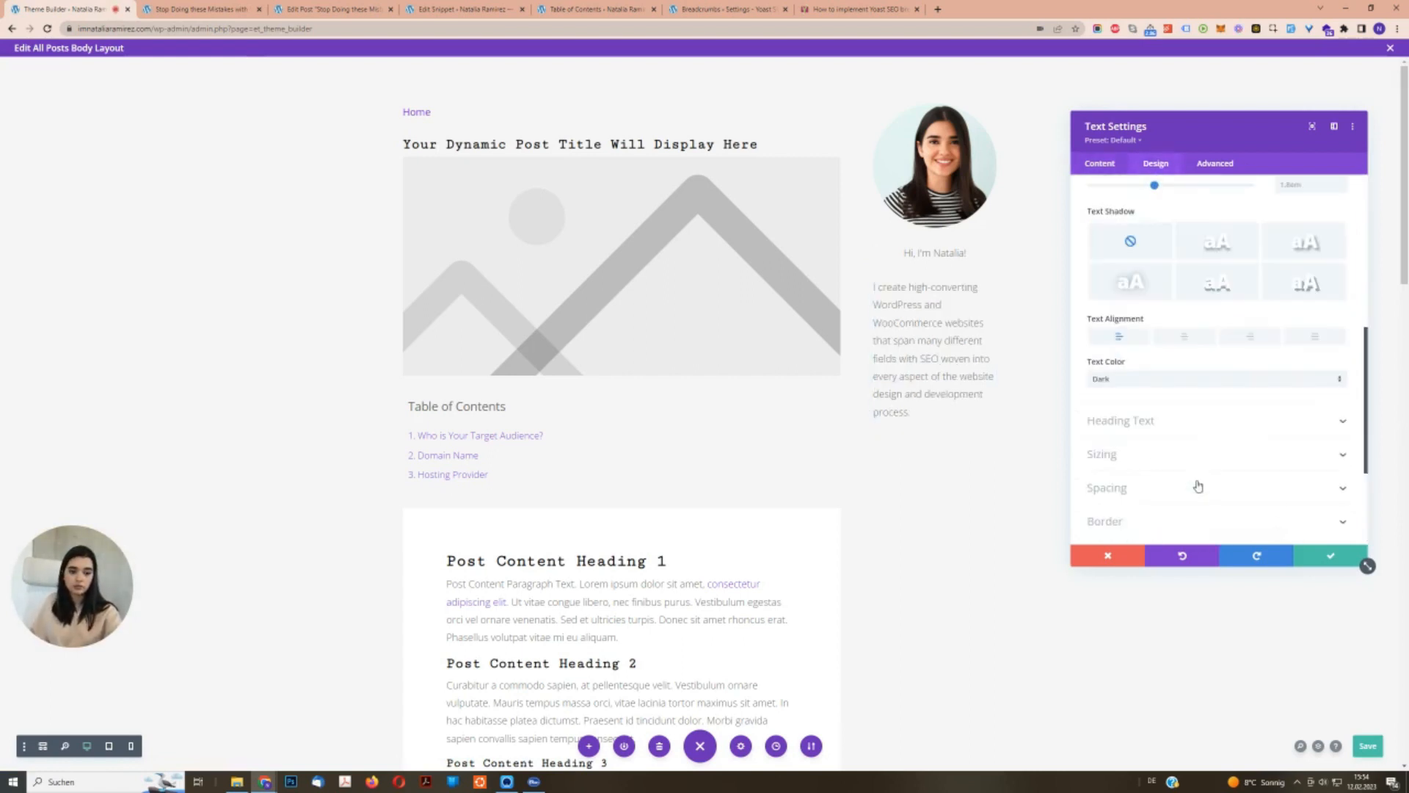
{"action": "left_click", "coordinate": [1185, 337]}
{"action": "left_click", "coordinate": [1332, 556]}
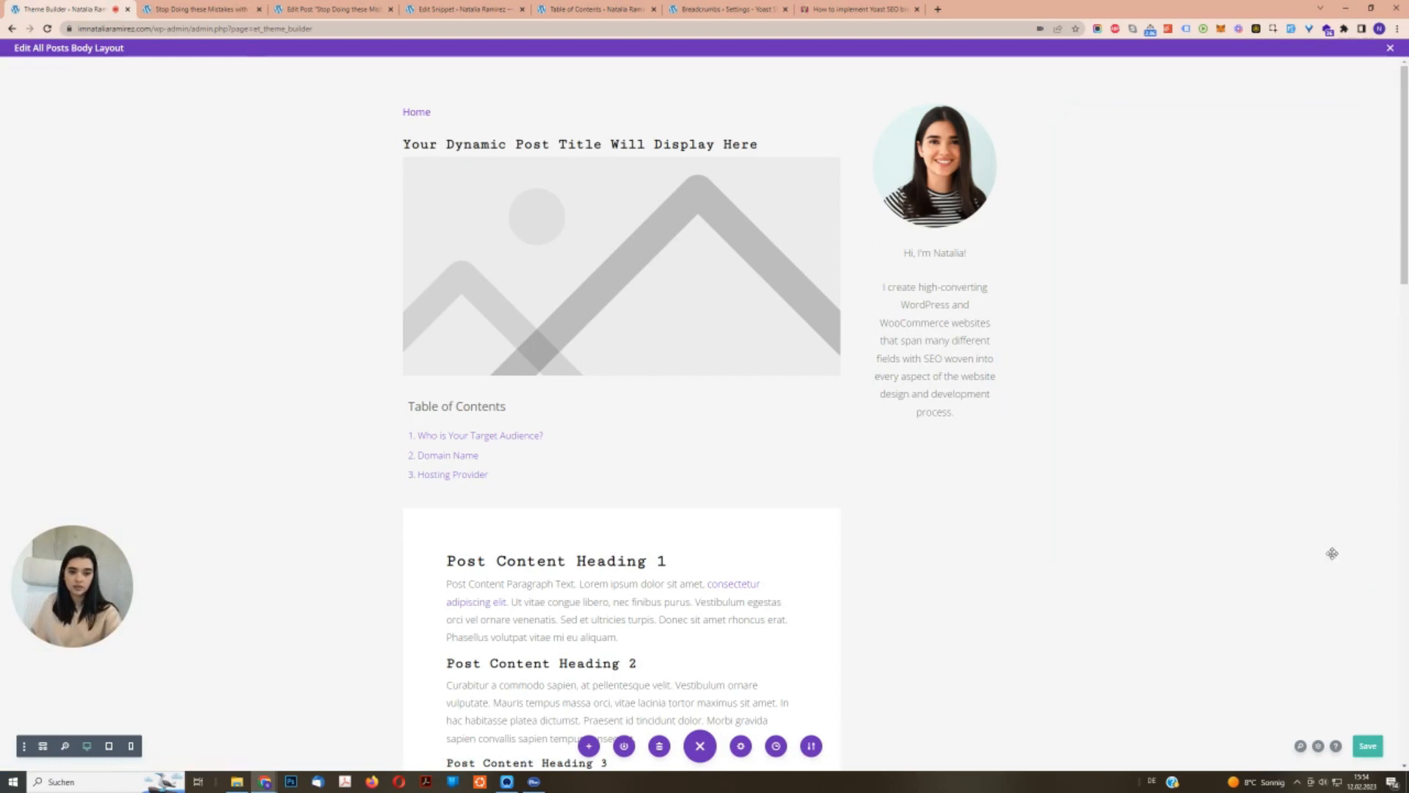
Insert a Social Media Follow module below the bio and set its first network to Instagram with "#" as the account link.
{"action": "left_click", "coordinate": [934, 431]}
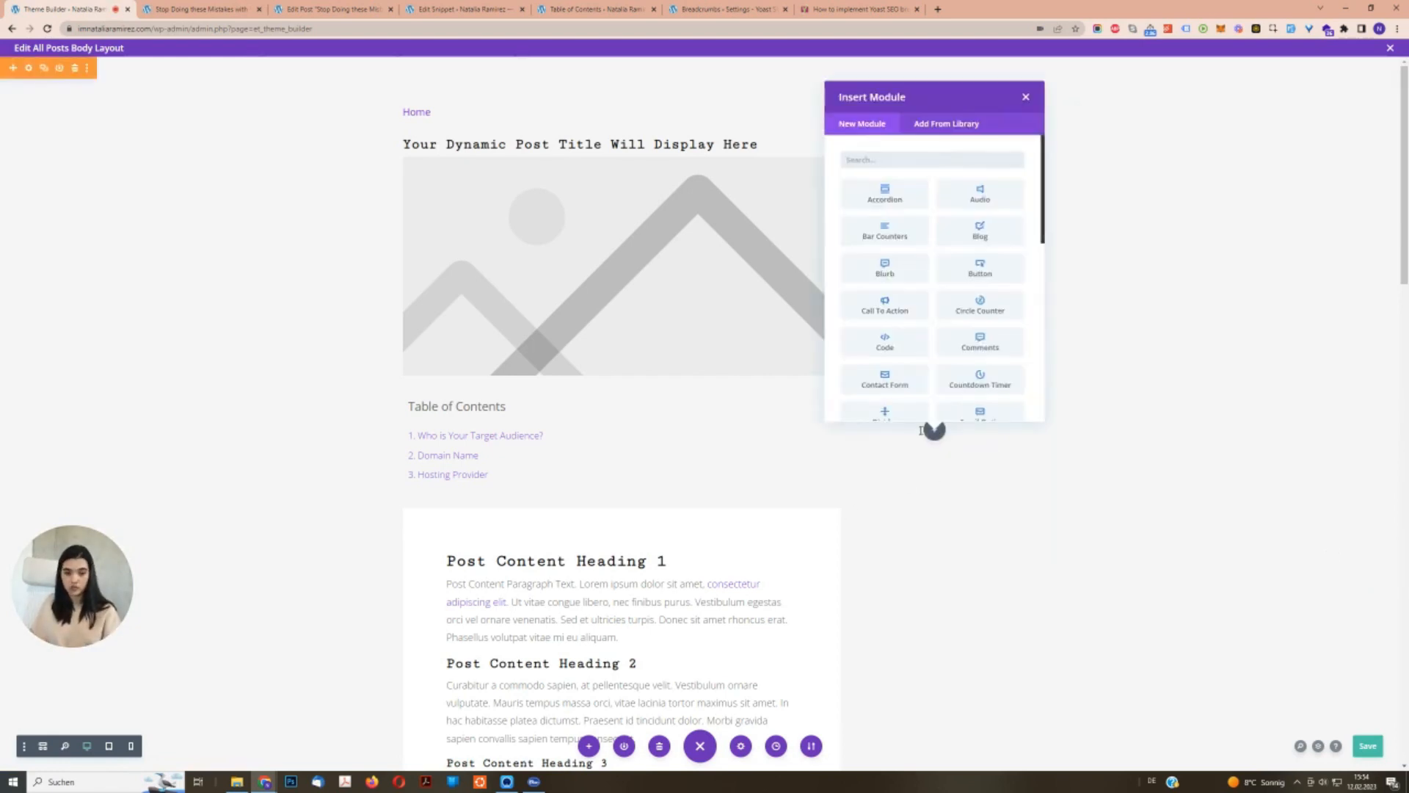
{"action": "type", "text": "social"}
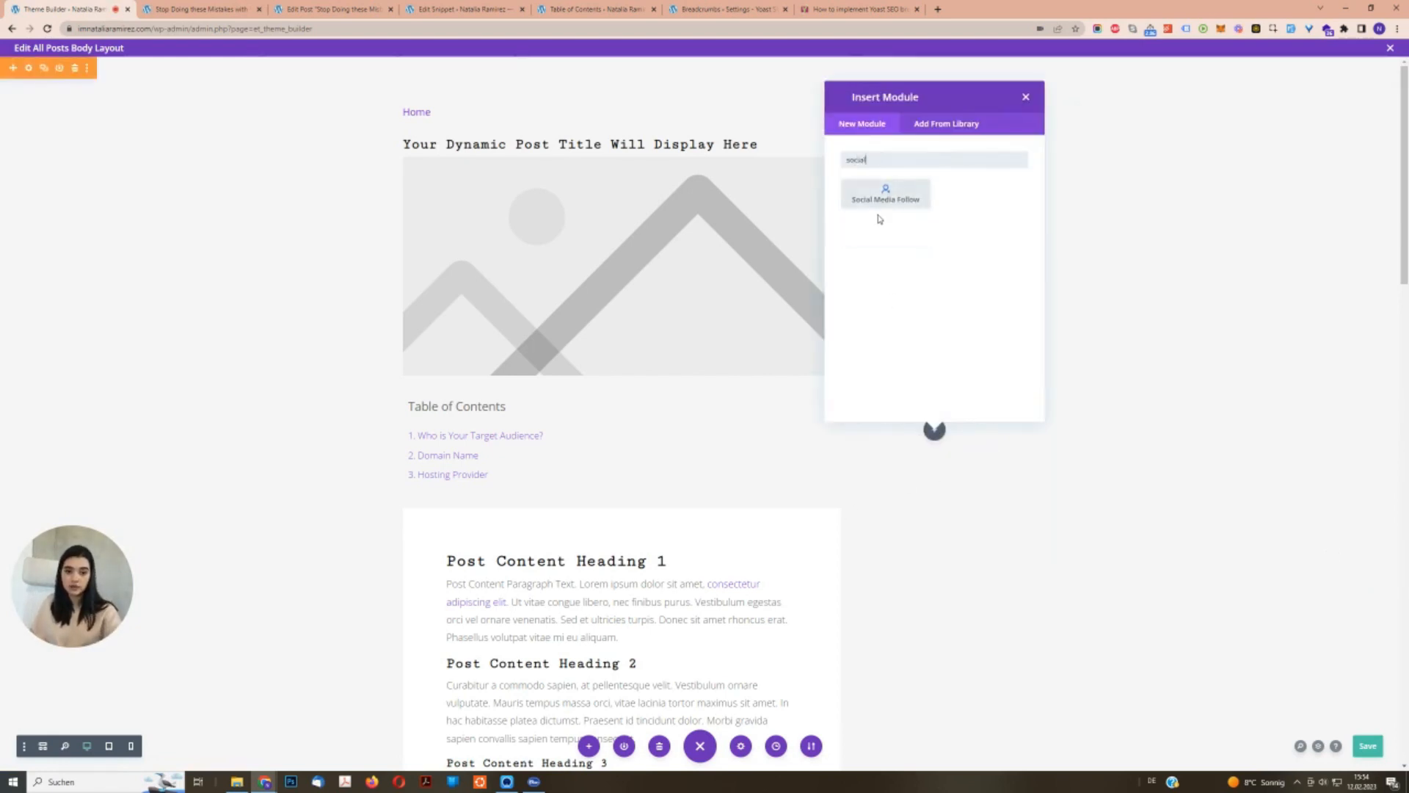
{"action": "left_click", "coordinate": [883, 201]}
{"action": "left_click", "coordinate": [1101, 225]}
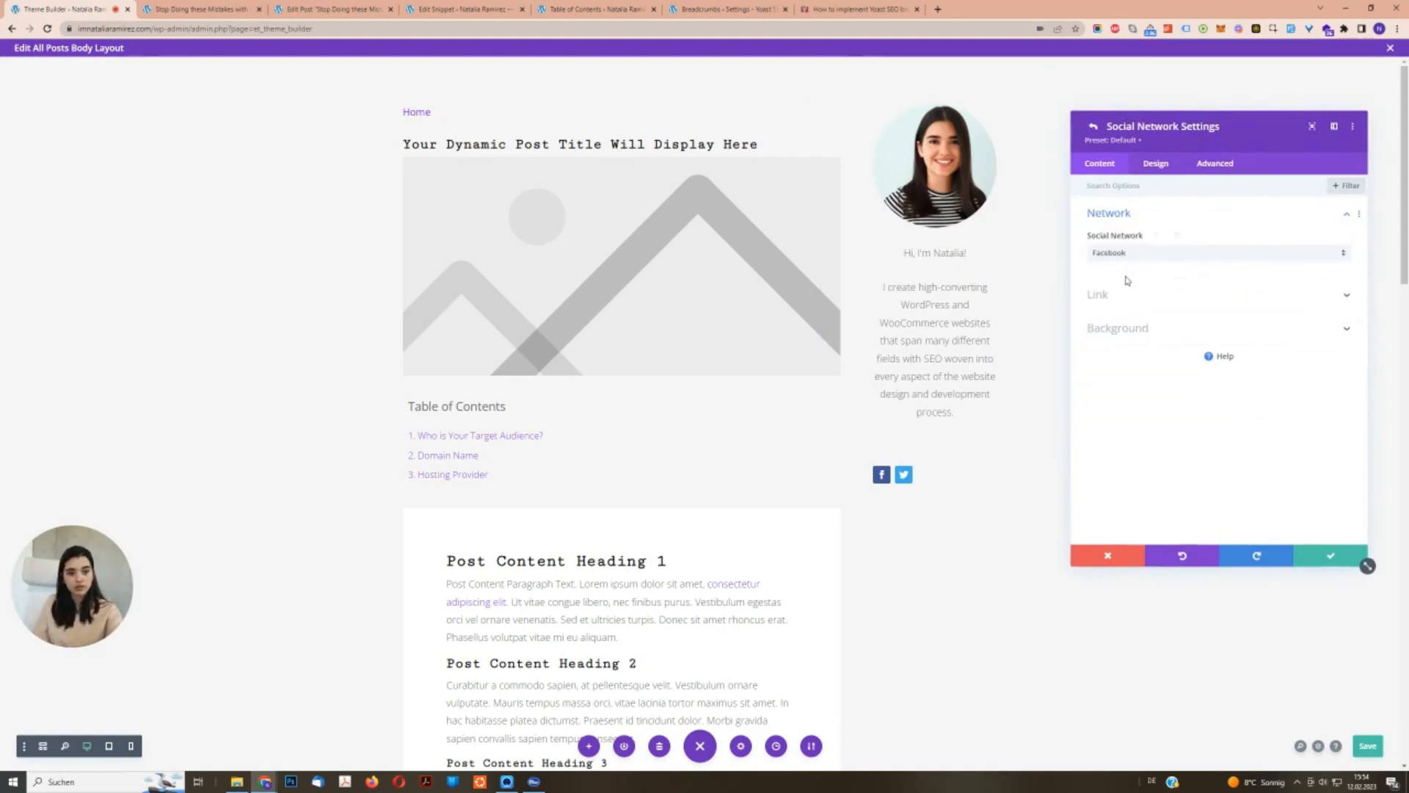
{"action": "left_click", "coordinate": [1134, 254]}
{"action": "left_click", "coordinate": [1143, 279]}
{"action": "left_click", "coordinate": [1124, 291]}
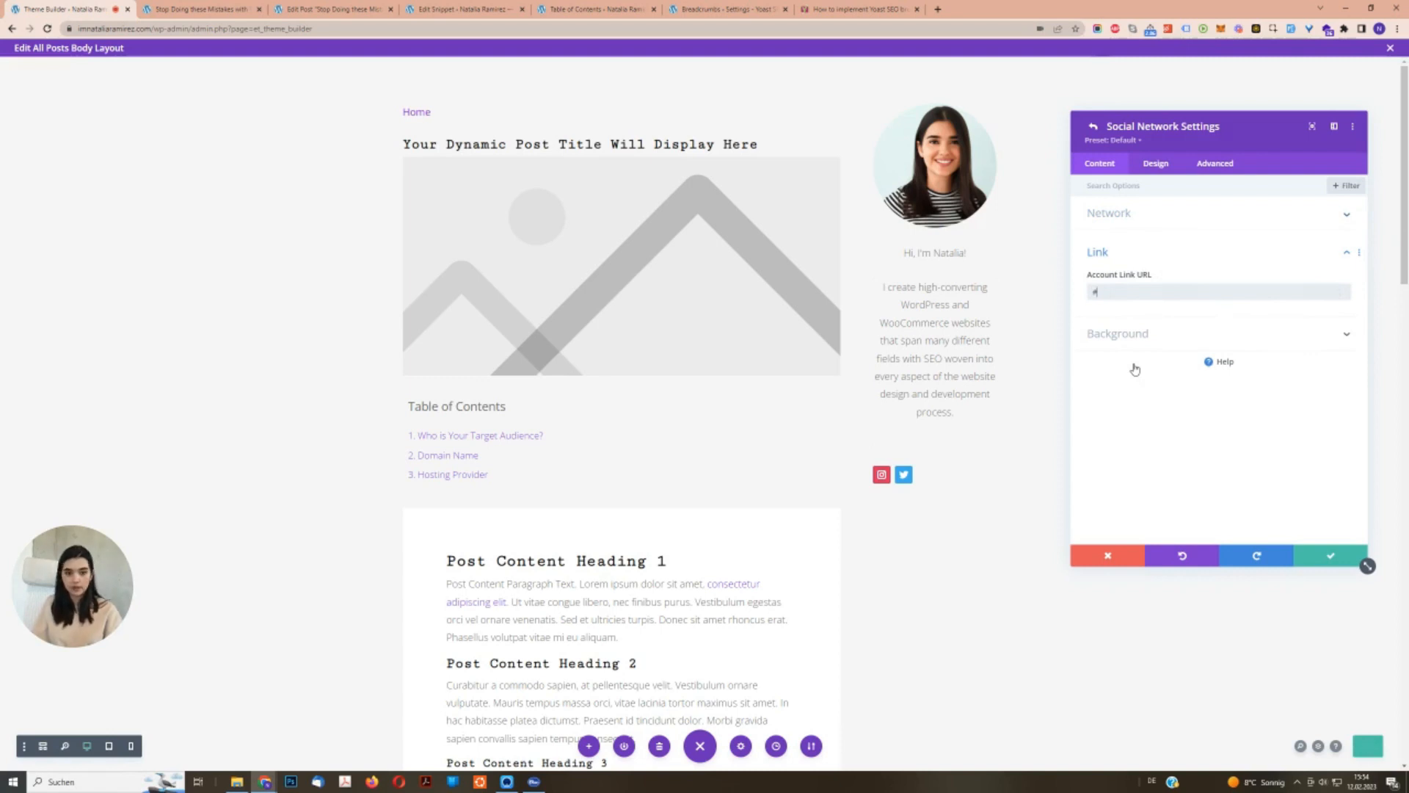
{"action": "left_click", "coordinate": [1331, 555]}
Change the second social network to YouTube with "#" as its account link.
{"action": "left_click", "coordinate": [1097, 252]}
{"action": "left_click", "coordinate": [1117, 253]}
{"action": "scroll", "coordinate": [1140, 645], "scroll_direction": "down", "scroll_amount": 5}
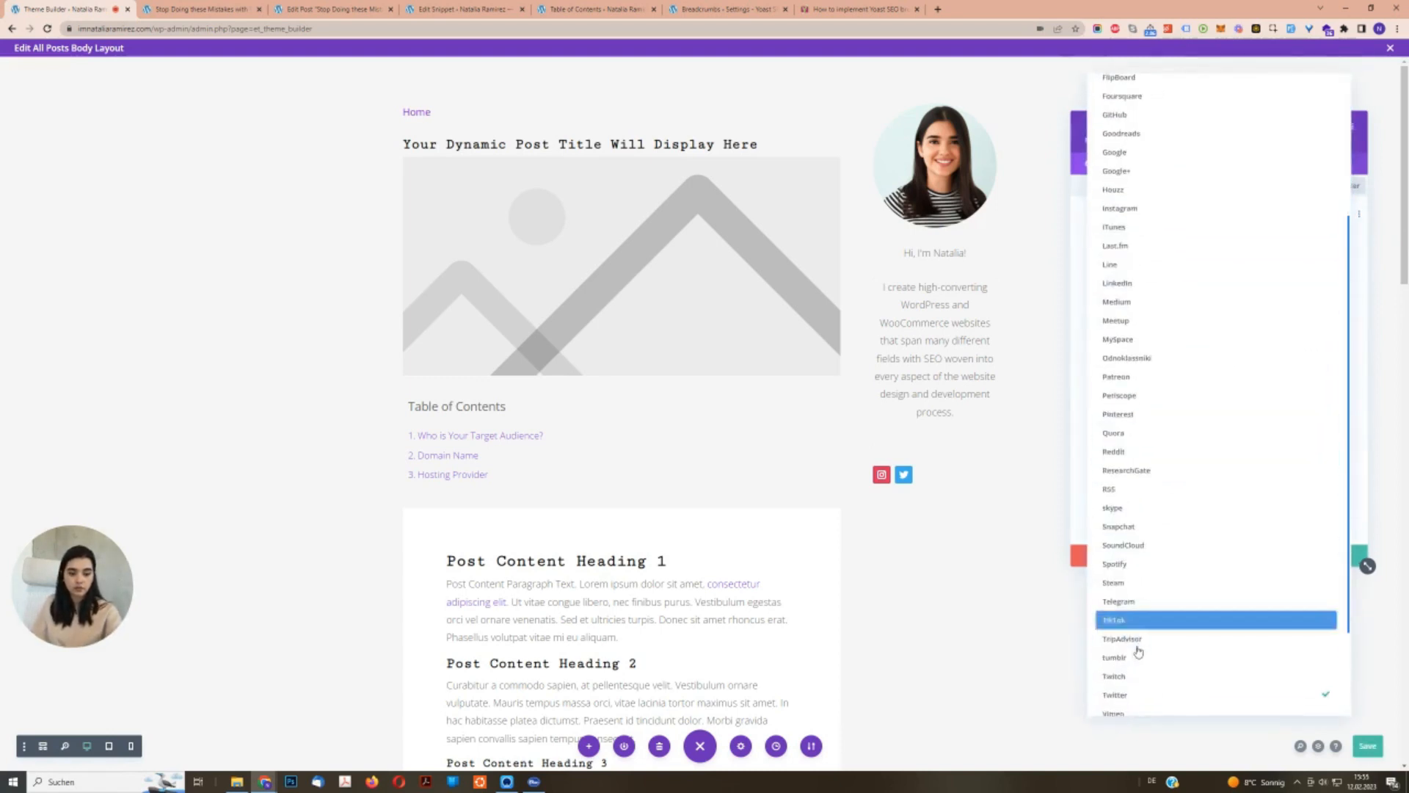
{"action": "left_click", "coordinate": [1140, 695]}
{"action": "left_click", "coordinate": [1138, 295]}
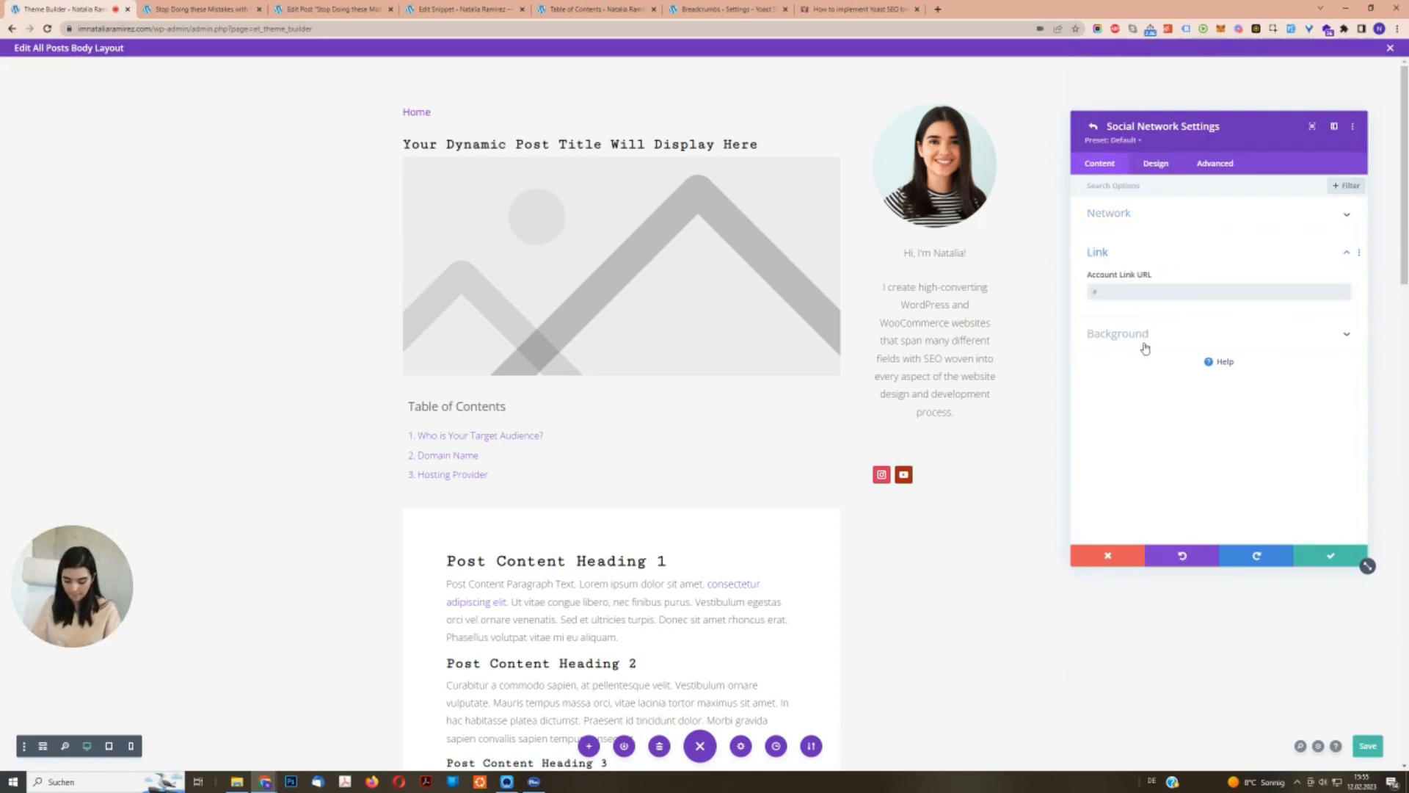
Center-align the social media icons and apply the Social Media Follow settings.
{"action": "left_click", "coordinate": [1156, 164]}
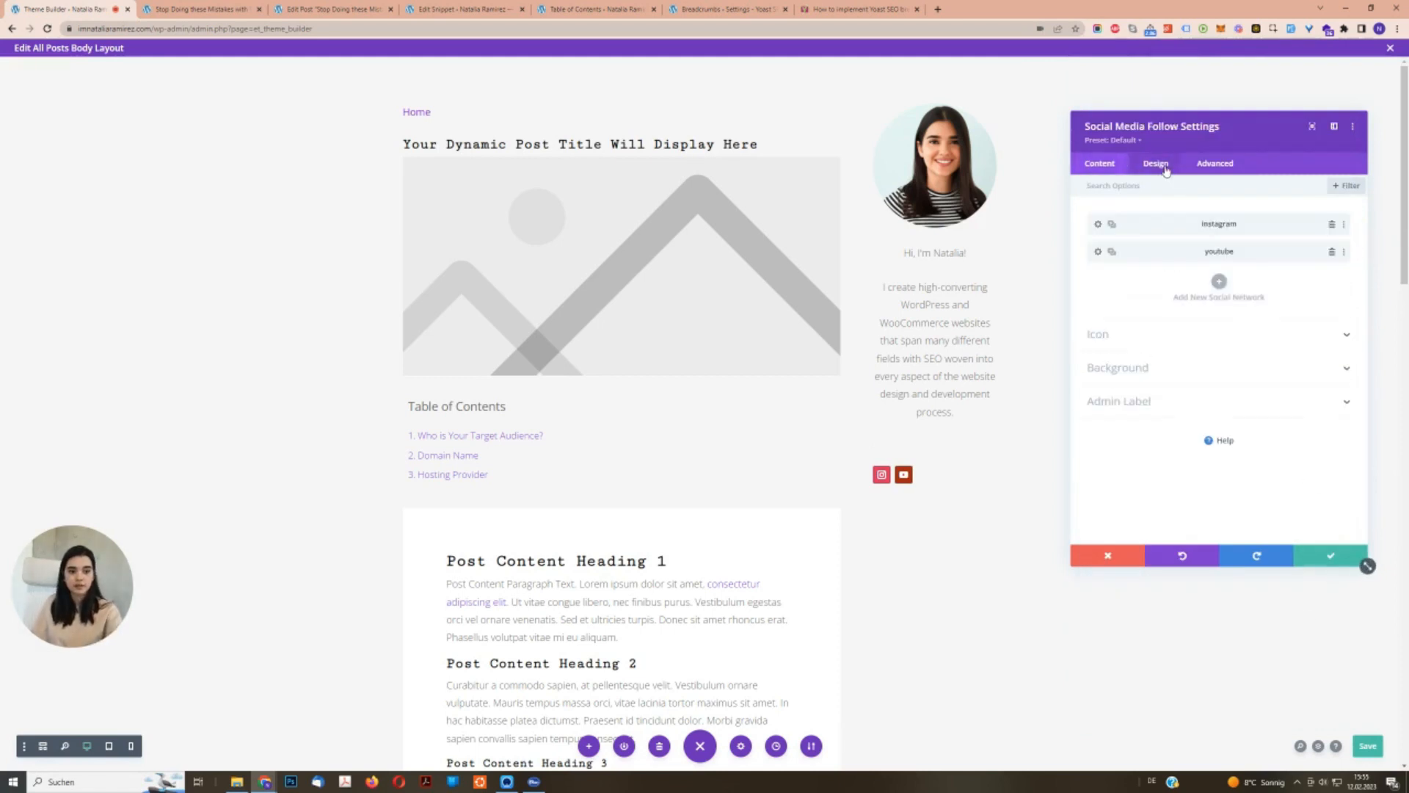
{"action": "left_click", "coordinate": [1161, 164]}
{"action": "left_click", "coordinate": [1138, 213]}
{"action": "left_click", "coordinate": [1212, 256]}
{"action": "left_click", "coordinate": [1332, 557]}
Check the recent posts area in the published post's sidebar, and insert a Text module reading "Latest Posts" below the social icons.
{"action": "left_click", "coordinate": [220, 7]}
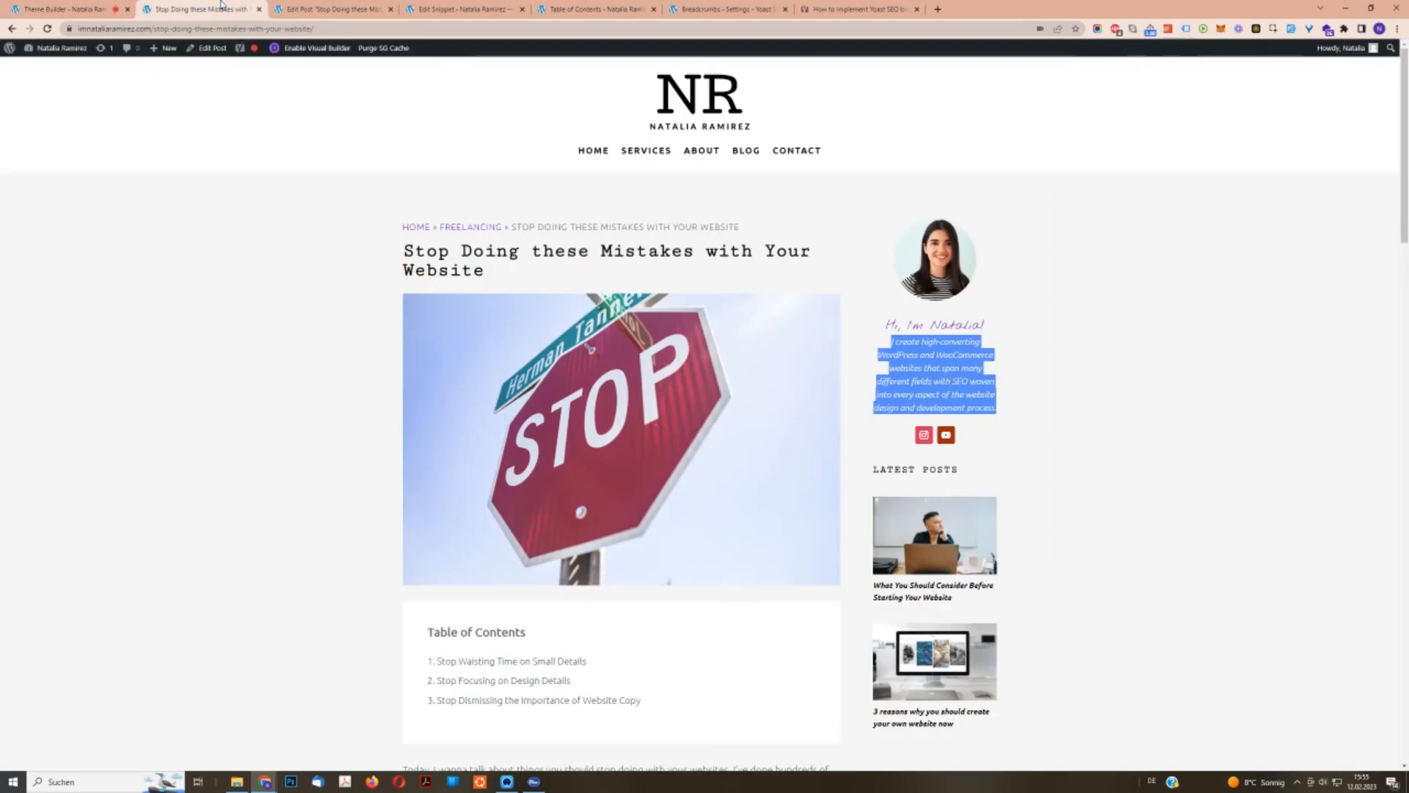
{"action": "scroll", "coordinate": [984, 408], "scroll_direction": "down", "scroll_amount": 2}
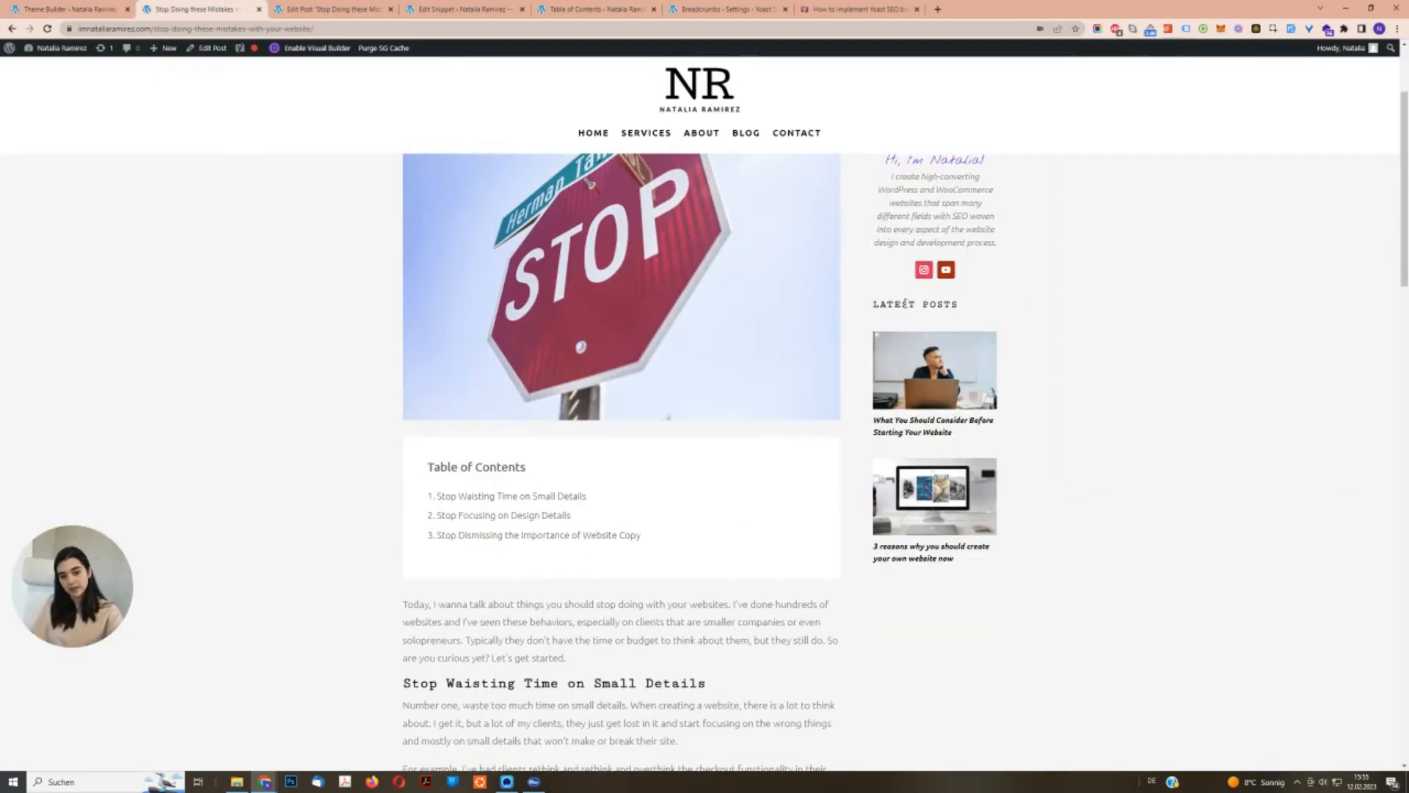
{"action": "triple_click", "coordinate": [953, 309]}
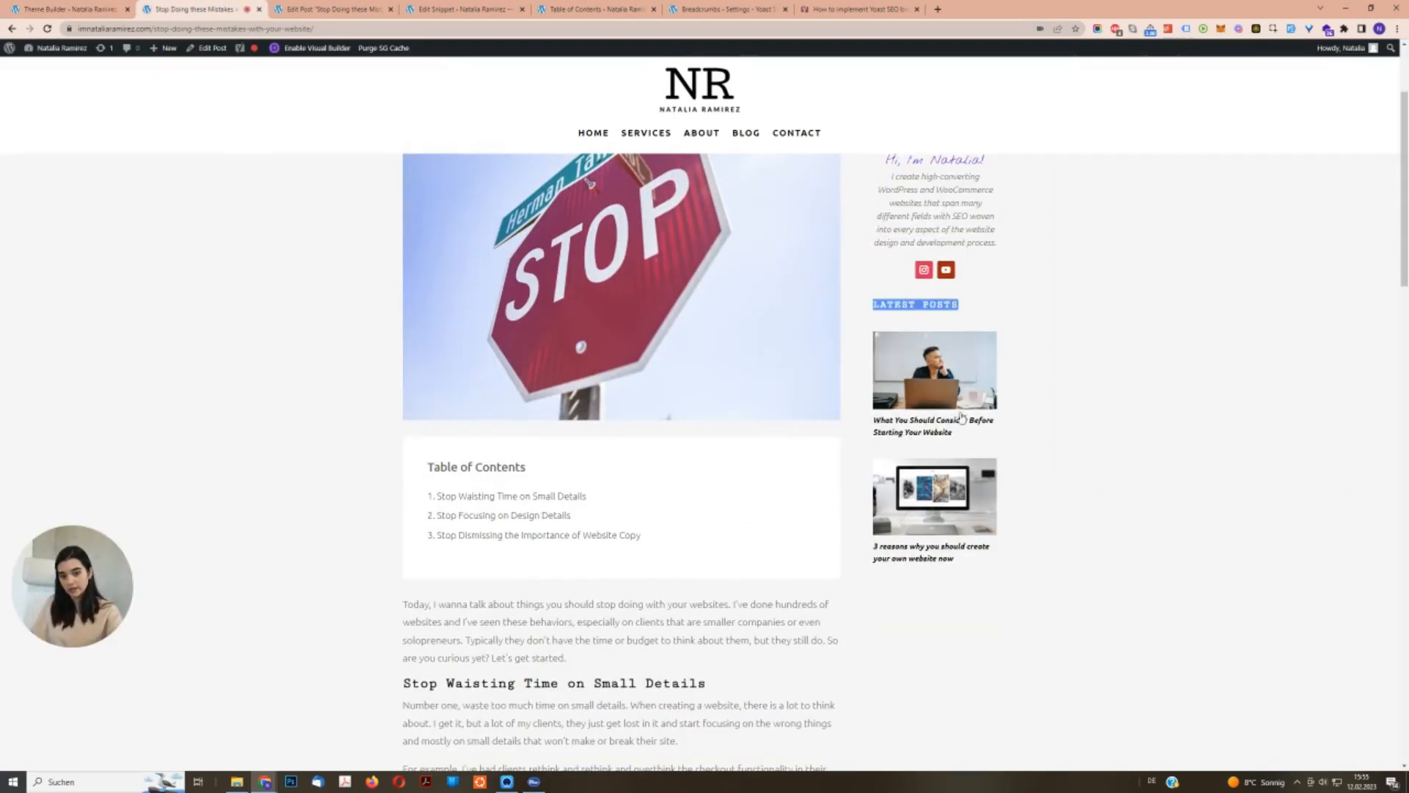
{"action": "left_click", "coordinate": [66, 8]}
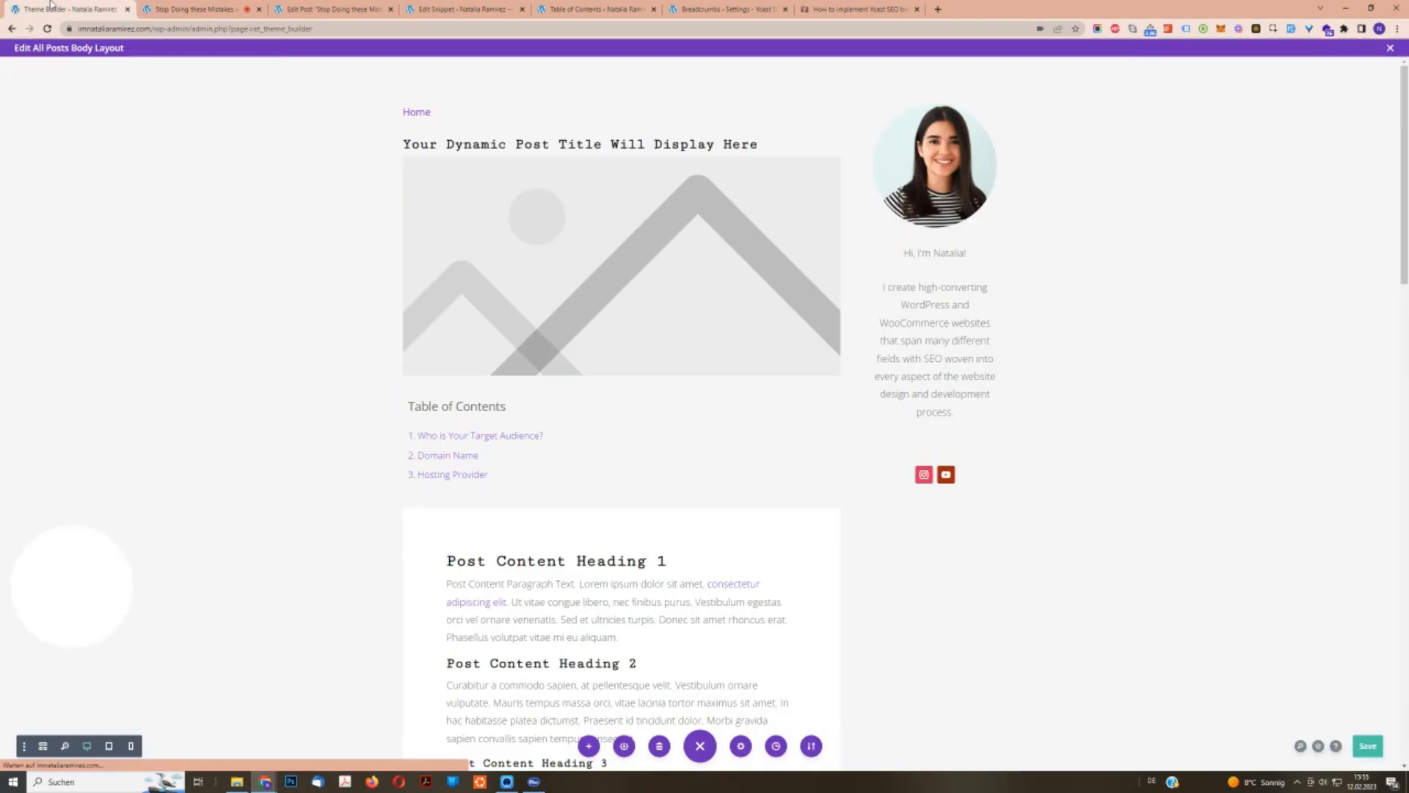
{"action": "left_click", "coordinate": [935, 495]}
{"action": "type", "text": "text"}
{"action": "left_click", "coordinate": [877, 207]}
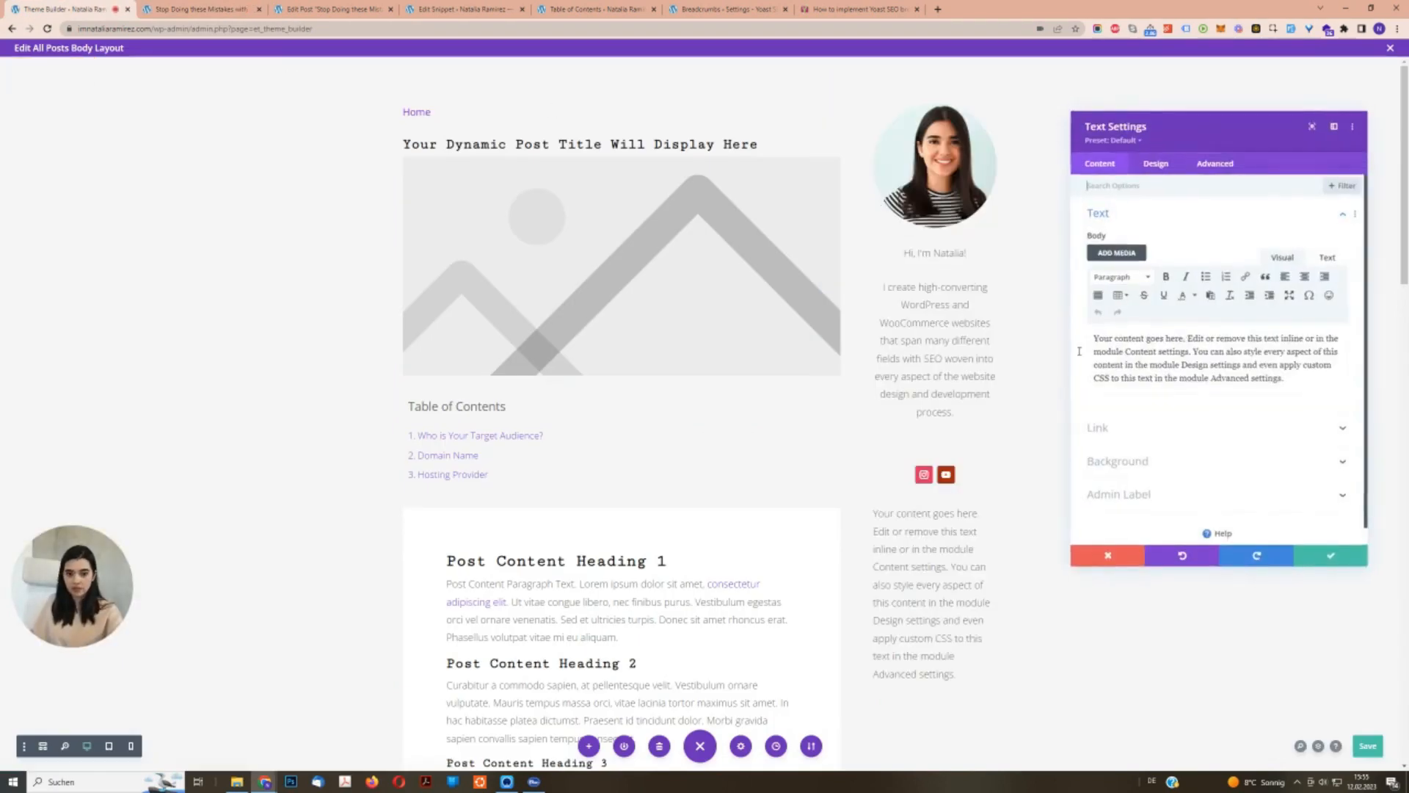
{"action": "triple_click", "coordinate": [1200, 351]}
{"action": "type", "text": "Latest Posts"}
Format the "Latest Posts" text as Heading 3 and apply the Text module settings.
{"action": "triple_click", "coordinate": [1116, 338]}
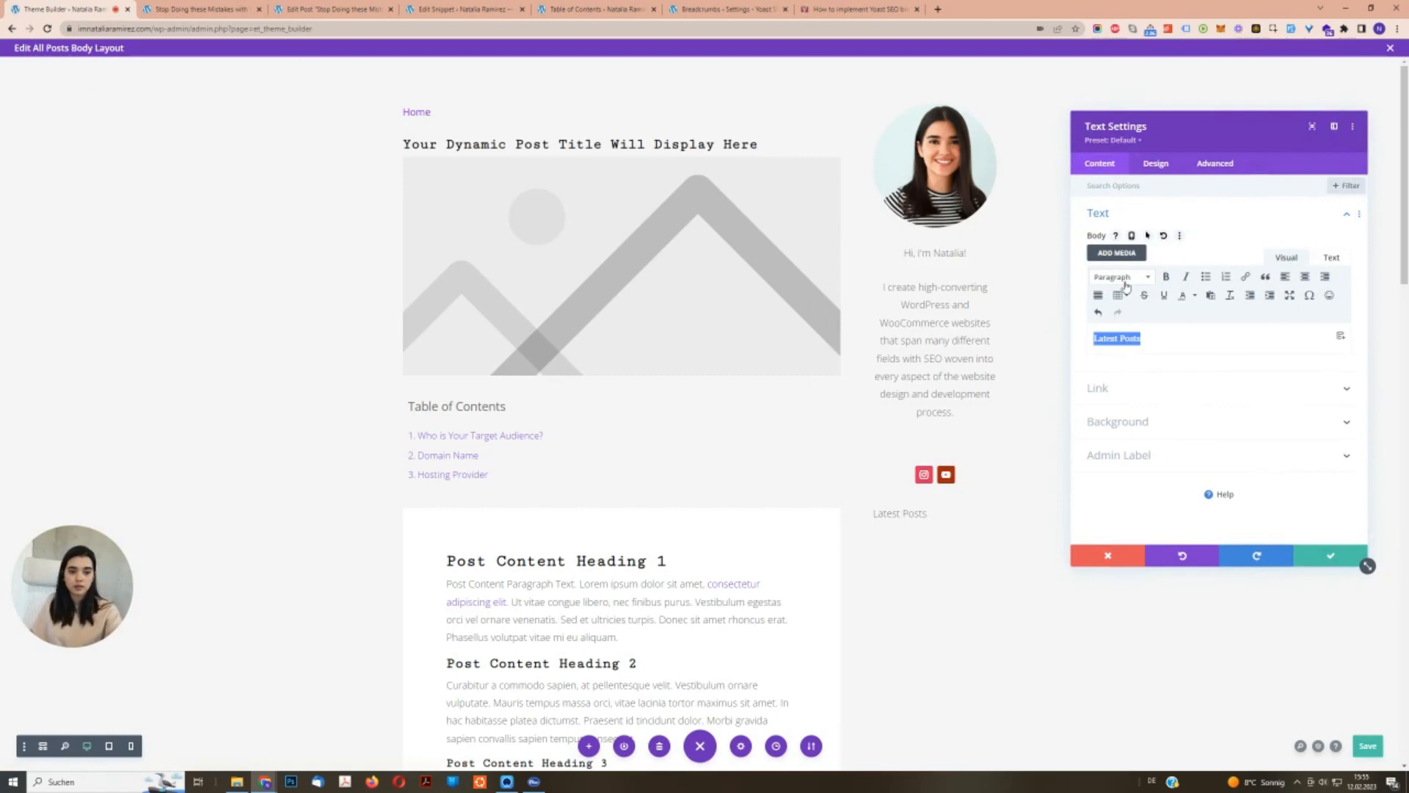
{"action": "left_click", "coordinate": [1120, 276]}
{"action": "left_click", "coordinate": [1143, 372]}
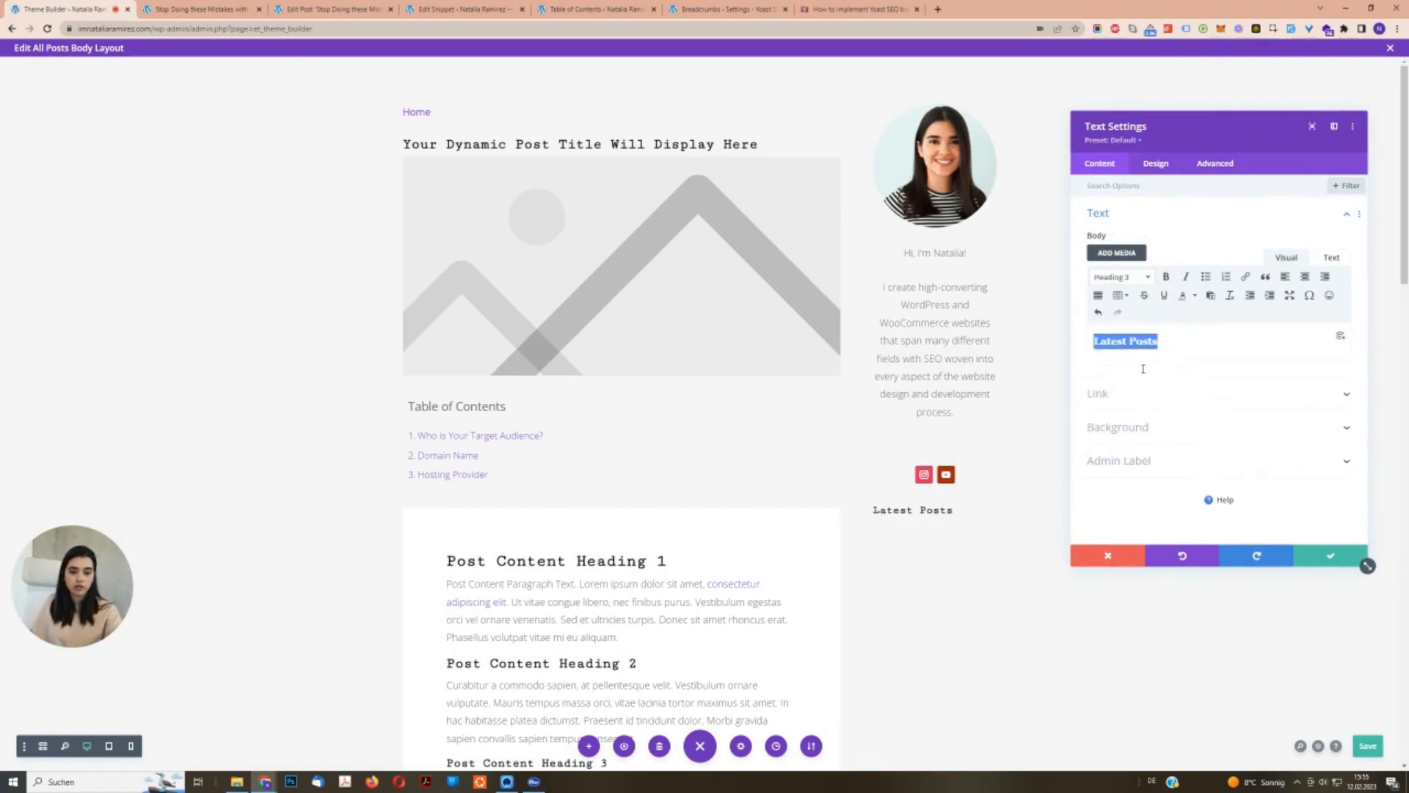
{"action": "left_click", "coordinate": [1362, 560]}
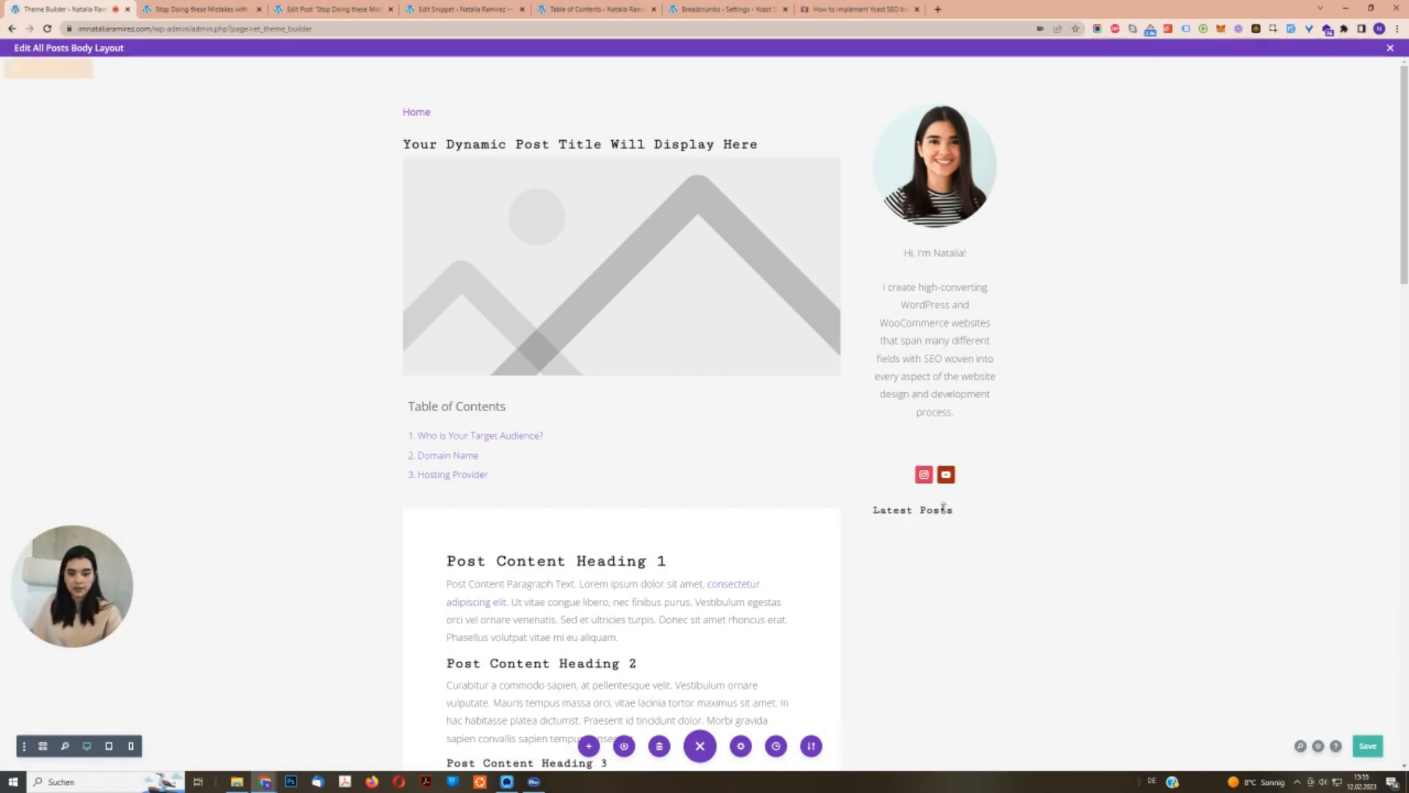
Insert a Blog module below the "Latest Posts" heading in the sidebar and review its post list.
{"action": "left_click", "coordinate": [933, 536]}
{"action": "type", "text": "blog"}
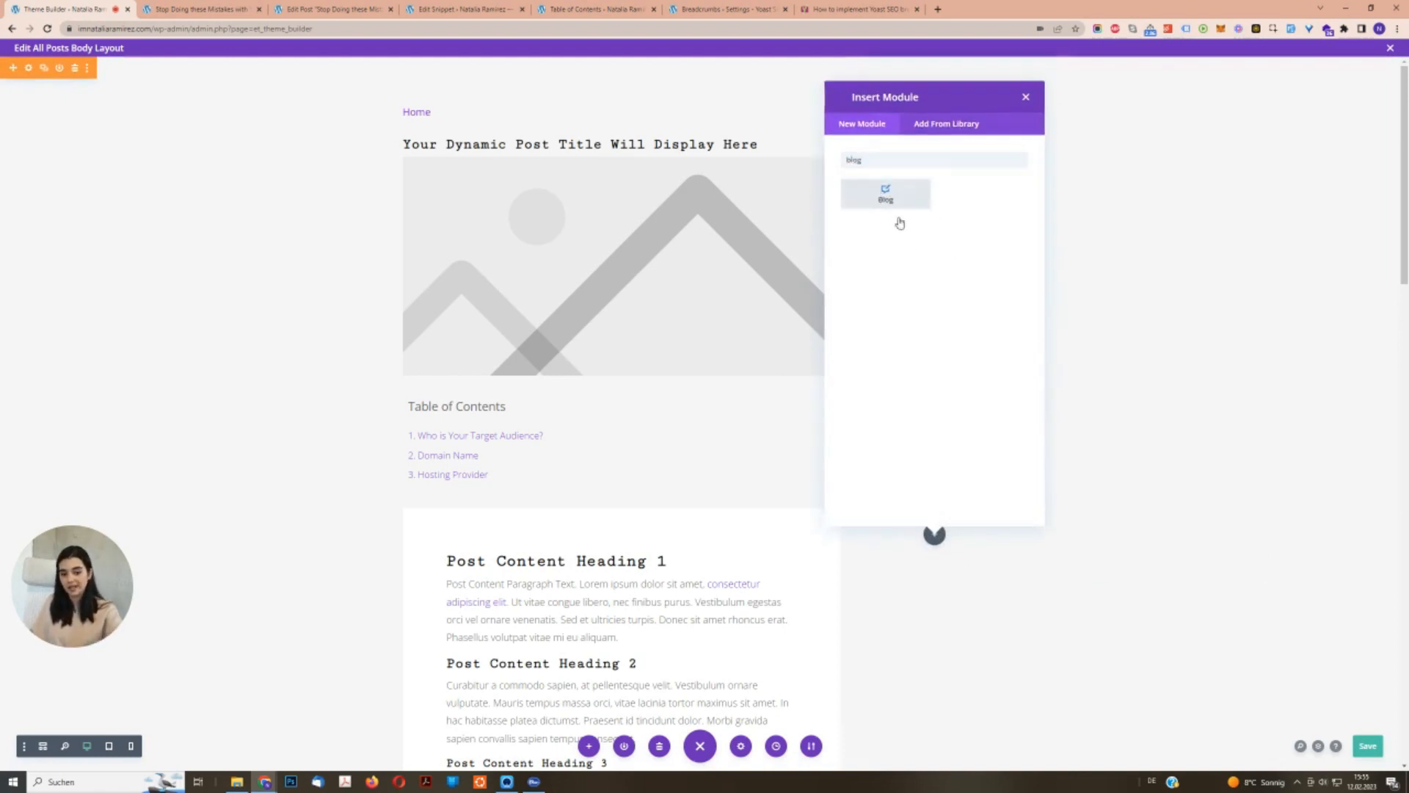
{"action": "left_click", "coordinate": [886, 197]}
{"action": "scroll", "coordinate": [791, 598], "scroll_direction": "down", "scroll_amount": 3}
{"action": "scroll", "coordinate": [791, 598], "scroll_direction": "down", "scroll_amount": 8}
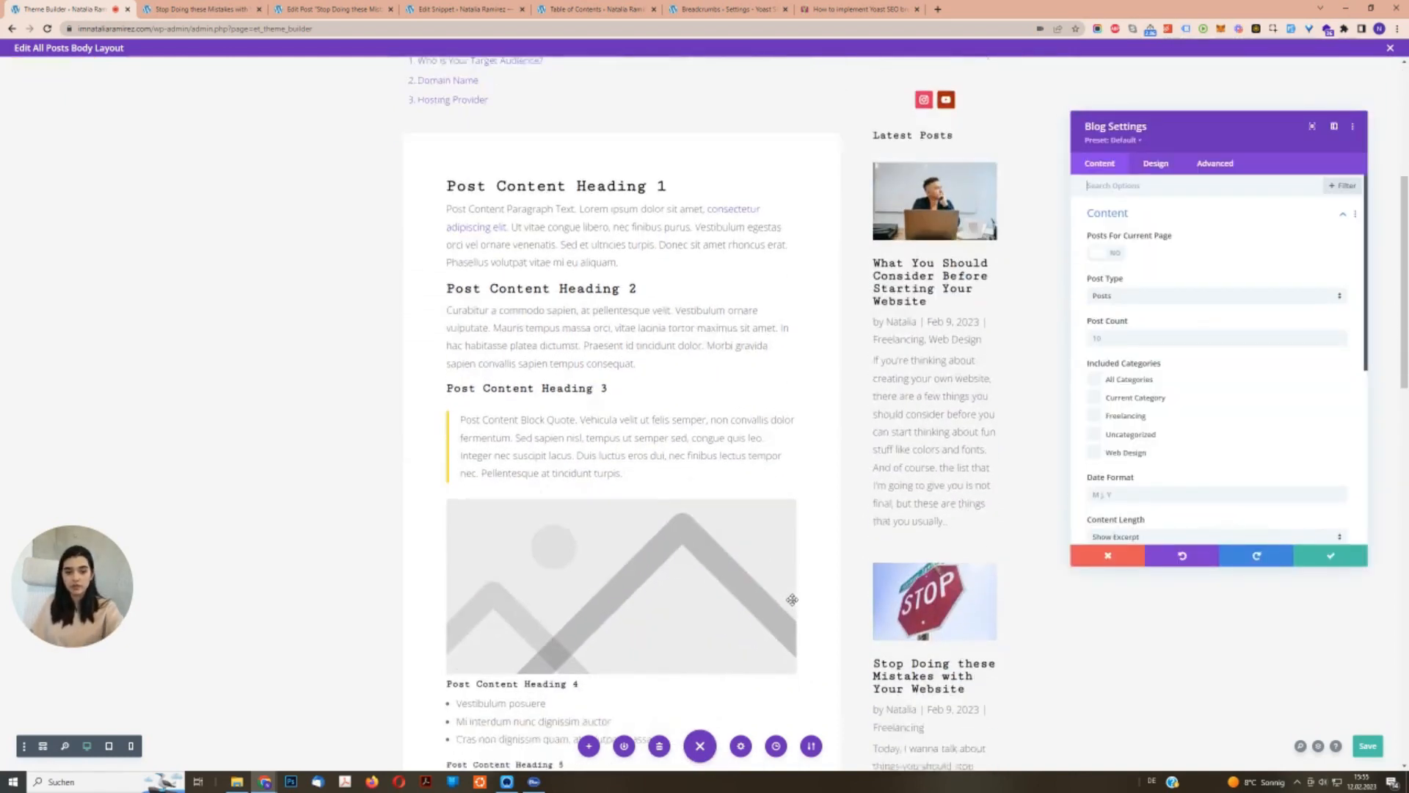
{"action": "scroll", "coordinate": [791, 598], "scroll_direction": "up", "scroll_amount": 4}
{"action": "scroll", "coordinate": [792, 599], "scroll_direction": "up", "scroll_amount": 6}
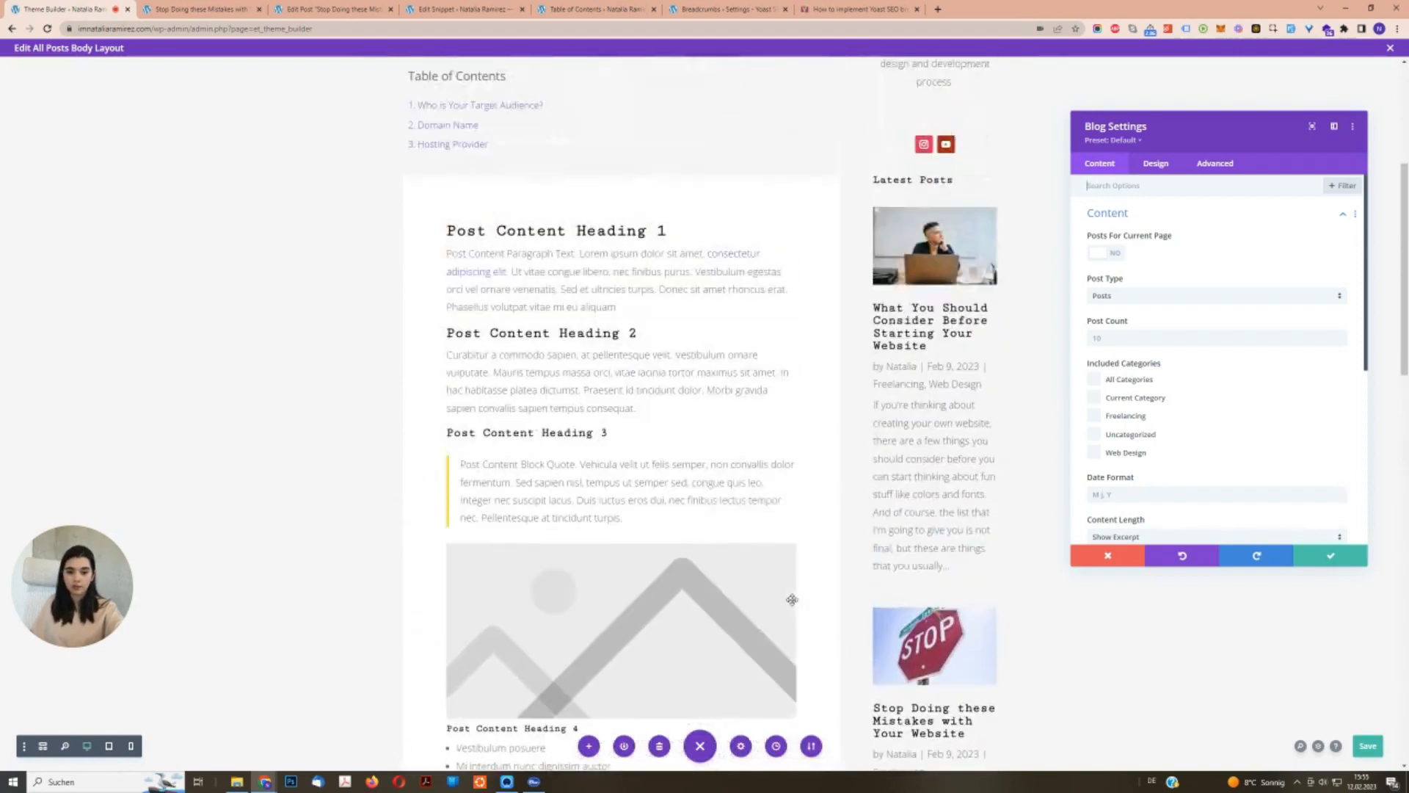
{"action": "scroll", "coordinate": [792, 599], "scroll_direction": "down", "scroll_amount": 2}
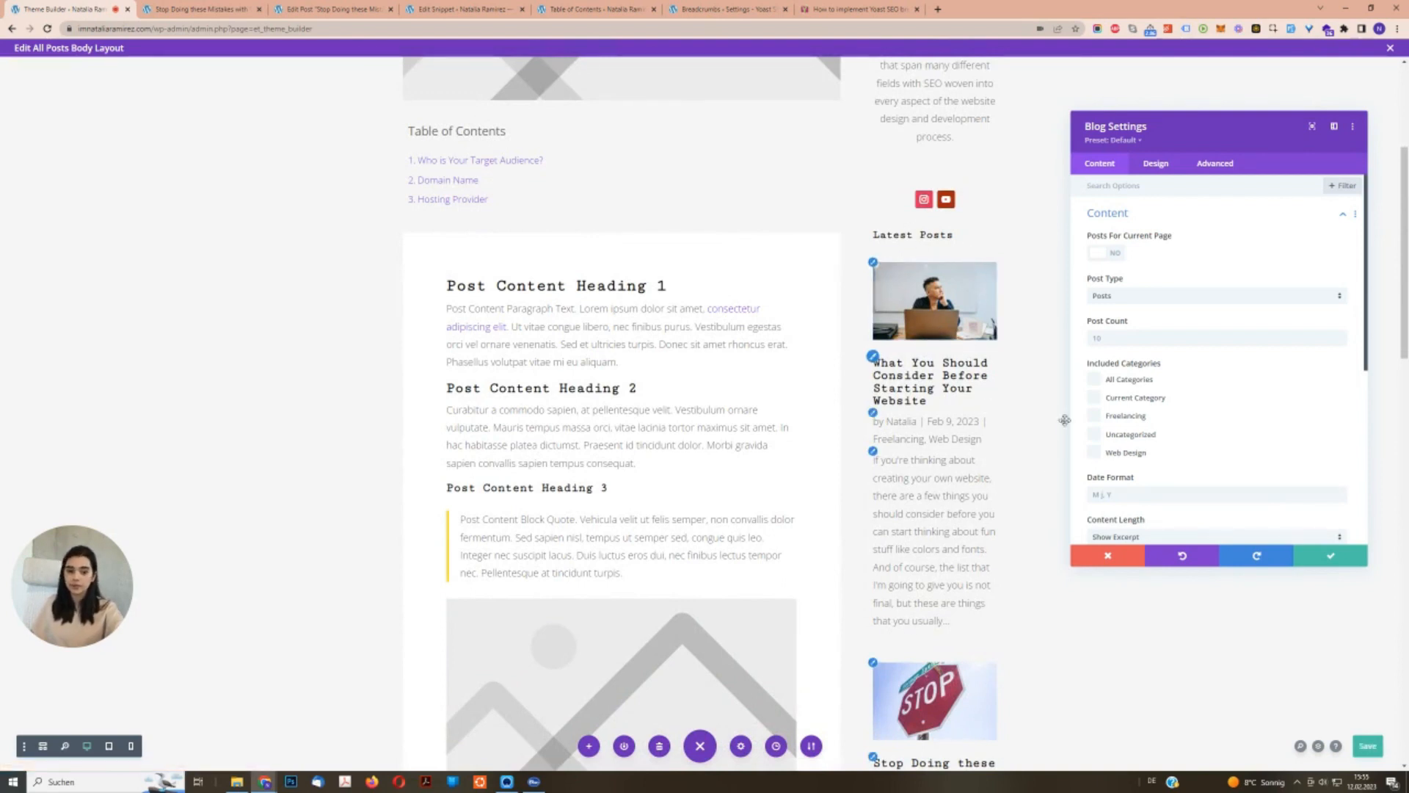
Hide the author, date, categories and excerpt in the sidebar Blog module and apply its settings.
{"action": "scroll", "coordinate": [1159, 418], "scroll_direction": "down", "scroll_amount": 3}
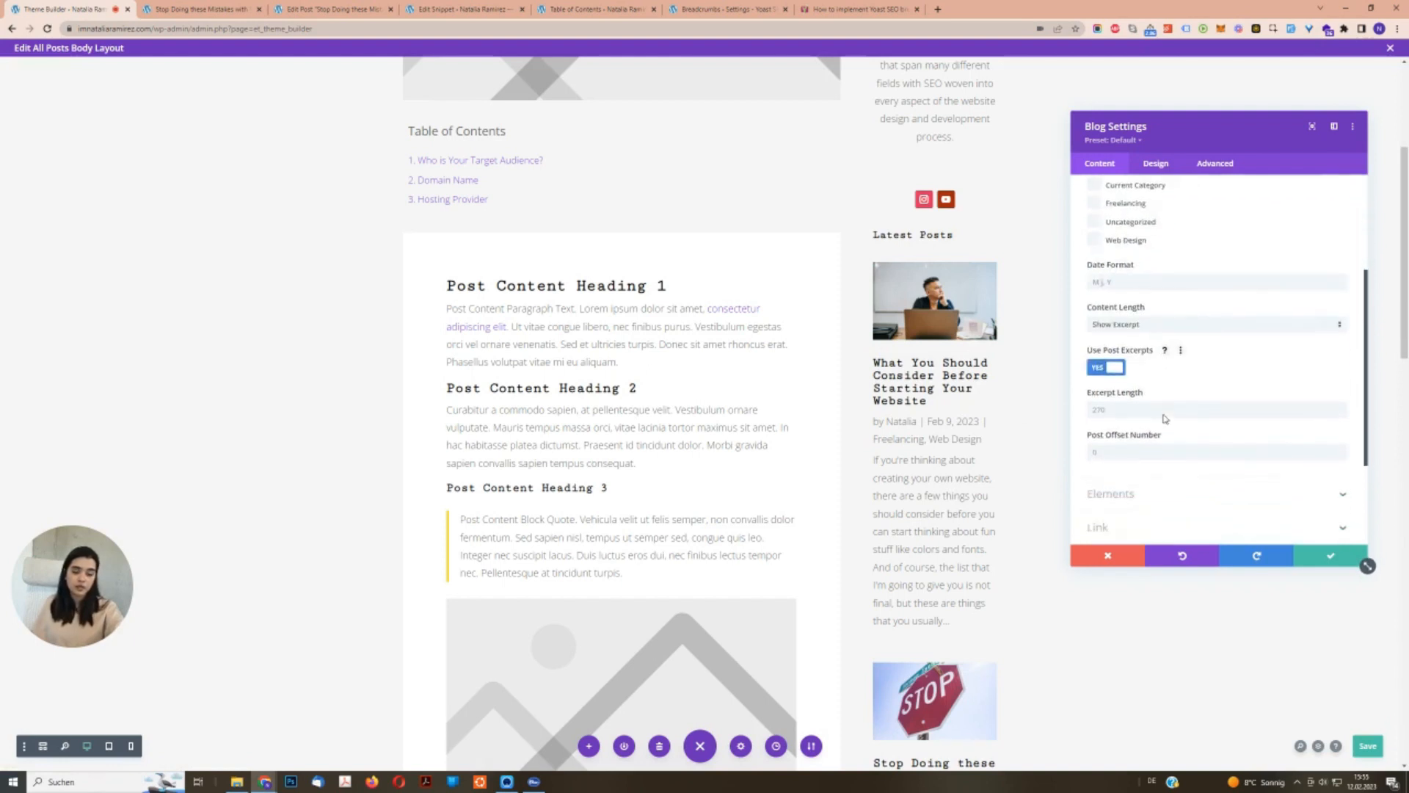
{"action": "scroll", "coordinate": [1164, 419], "scroll_direction": "down", "scroll_amount": 2}
{"action": "left_click", "coordinate": [1161, 378]}
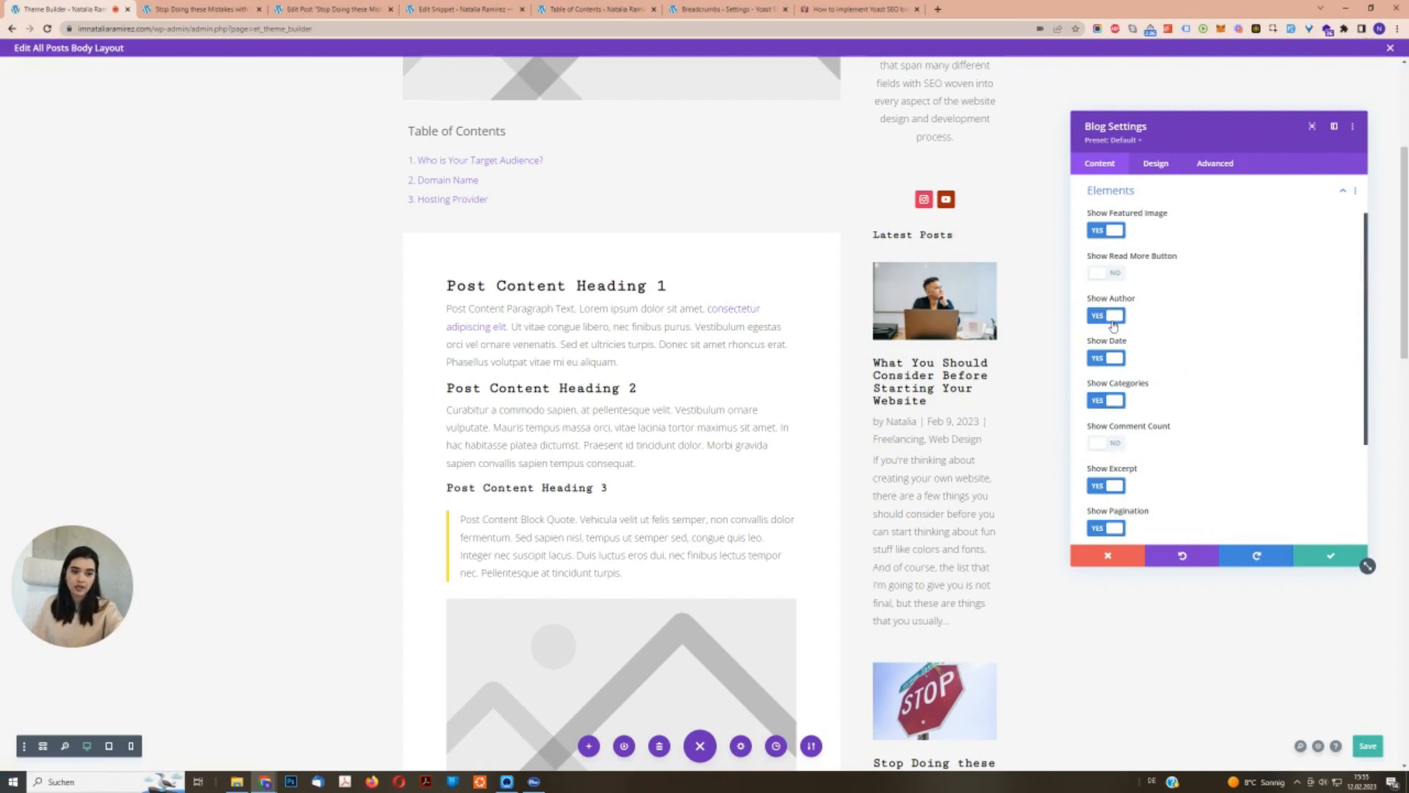
{"action": "left_click", "coordinate": [1113, 321]}
{"action": "left_click", "coordinate": [1109, 358]}
{"action": "left_click", "coordinate": [1103, 401]}
{"action": "scroll", "coordinate": [1189, 448], "scroll_direction": "down", "scroll_amount": 2}
{"action": "left_click", "coordinate": [1107, 379]}
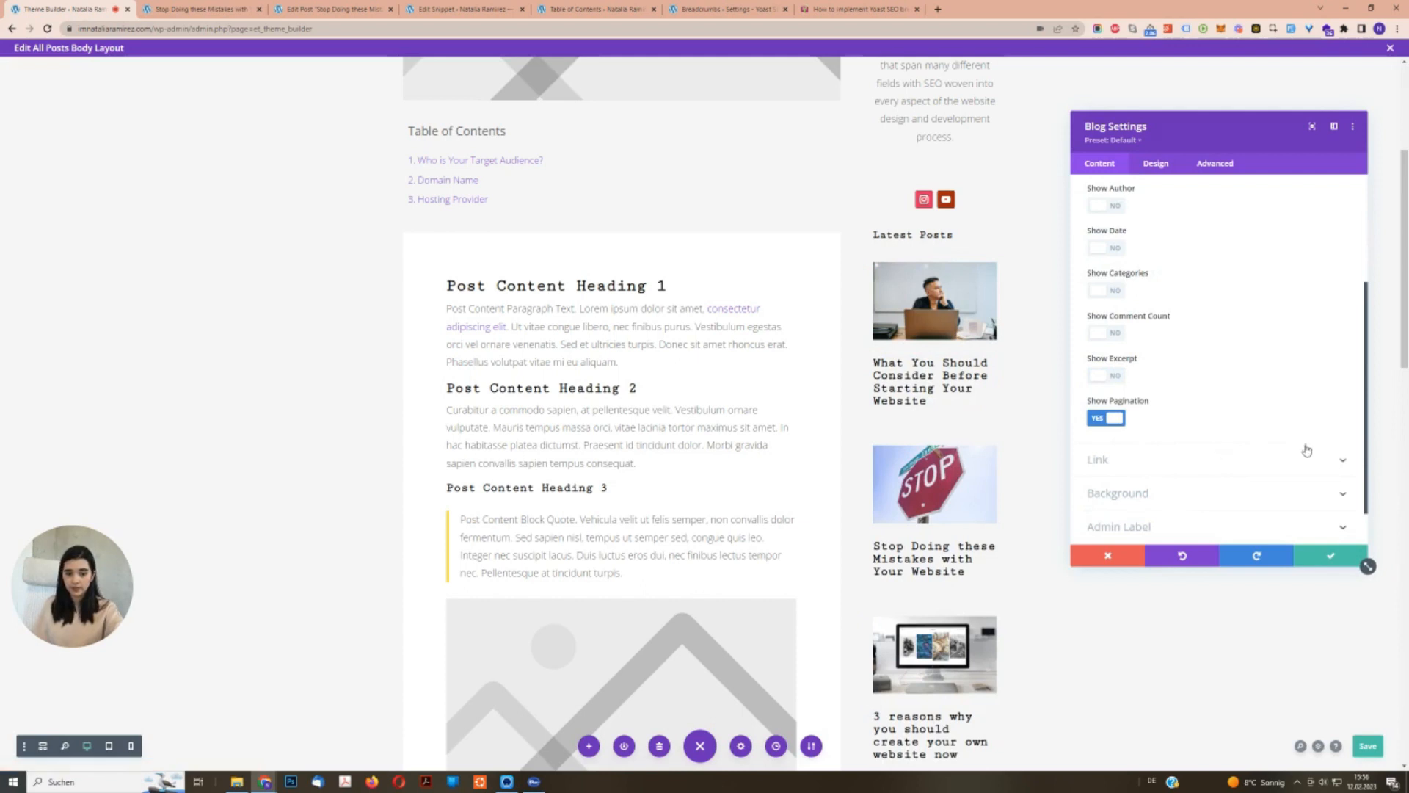
{"action": "left_click", "coordinate": [1332, 558]}
Compare the sidebar post list with the latest posts styling in the published post.
{"action": "left_click", "coordinate": [178, 6]}
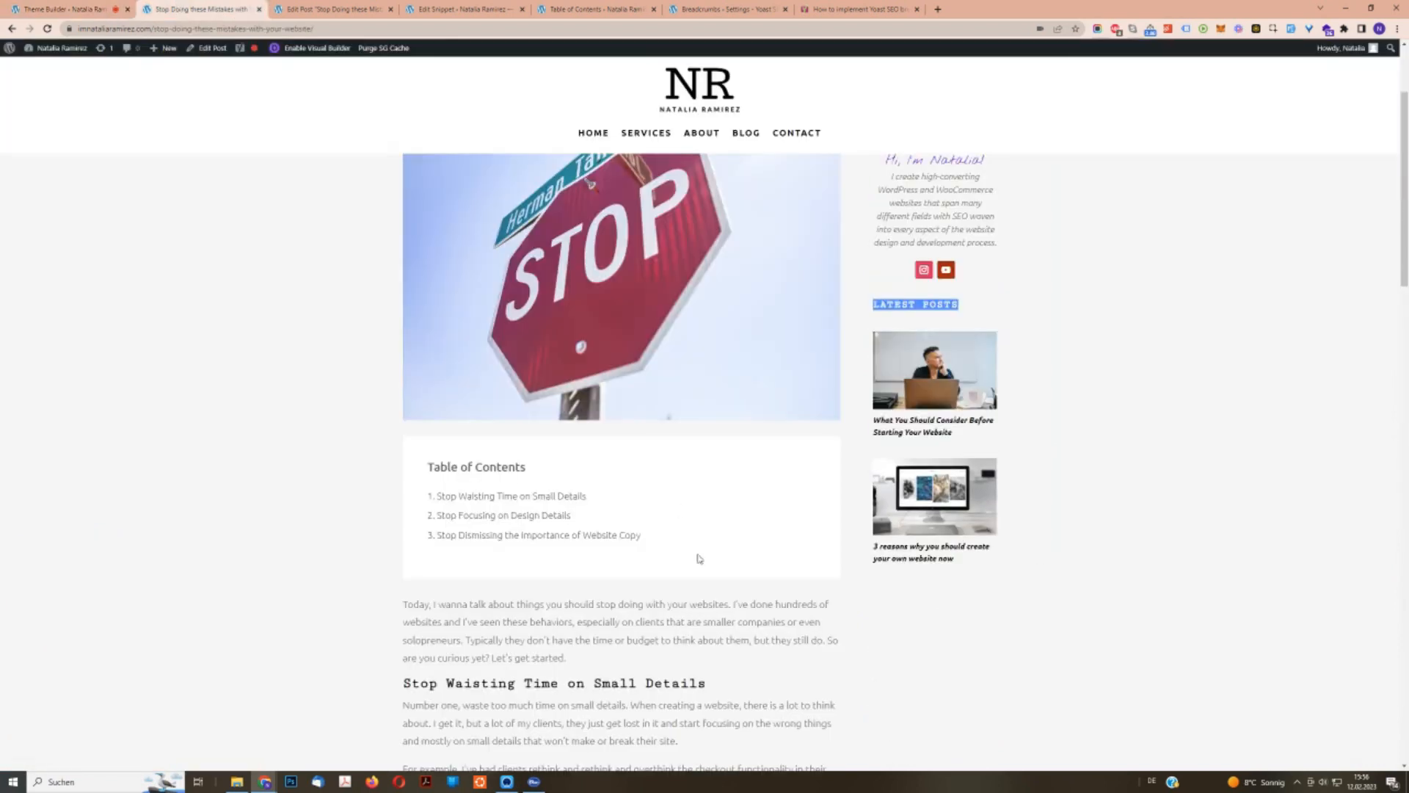
{"action": "scroll", "coordinate": [699, 559], "scroll_direction": "down", "scroll_amount": 4}
{"action": "scroll", "coordinate": [699, 558], "scroll_direction": "up", "scroll_amount": 6}
{"action": "left_click", "coordinate": [77, 6]}
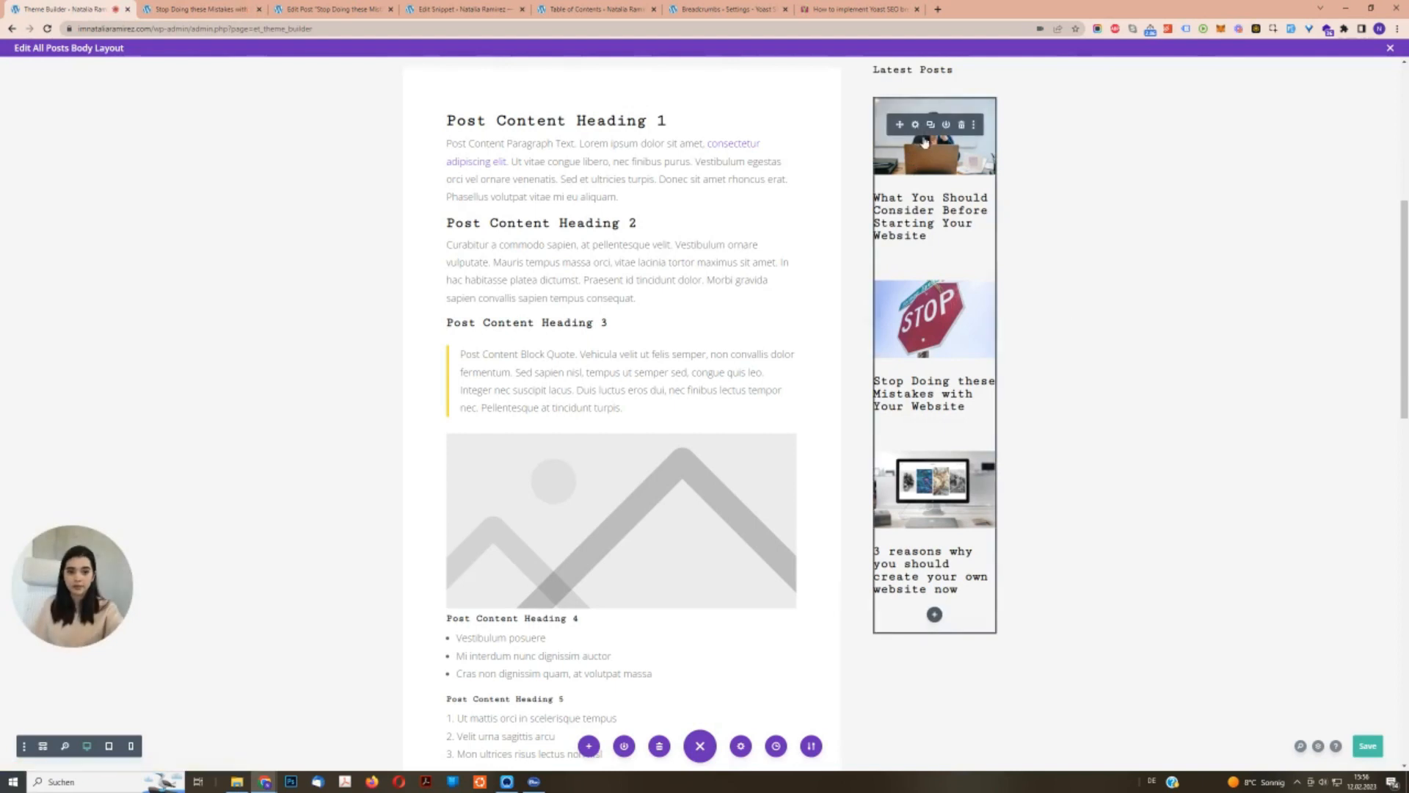
Set the sidebar Blog module's post count to 3 and apply its settings.
{"action": "left_click", "coordinate": [914, 124]}
{"action": "left_click", "coordinate": [1119, 340]}
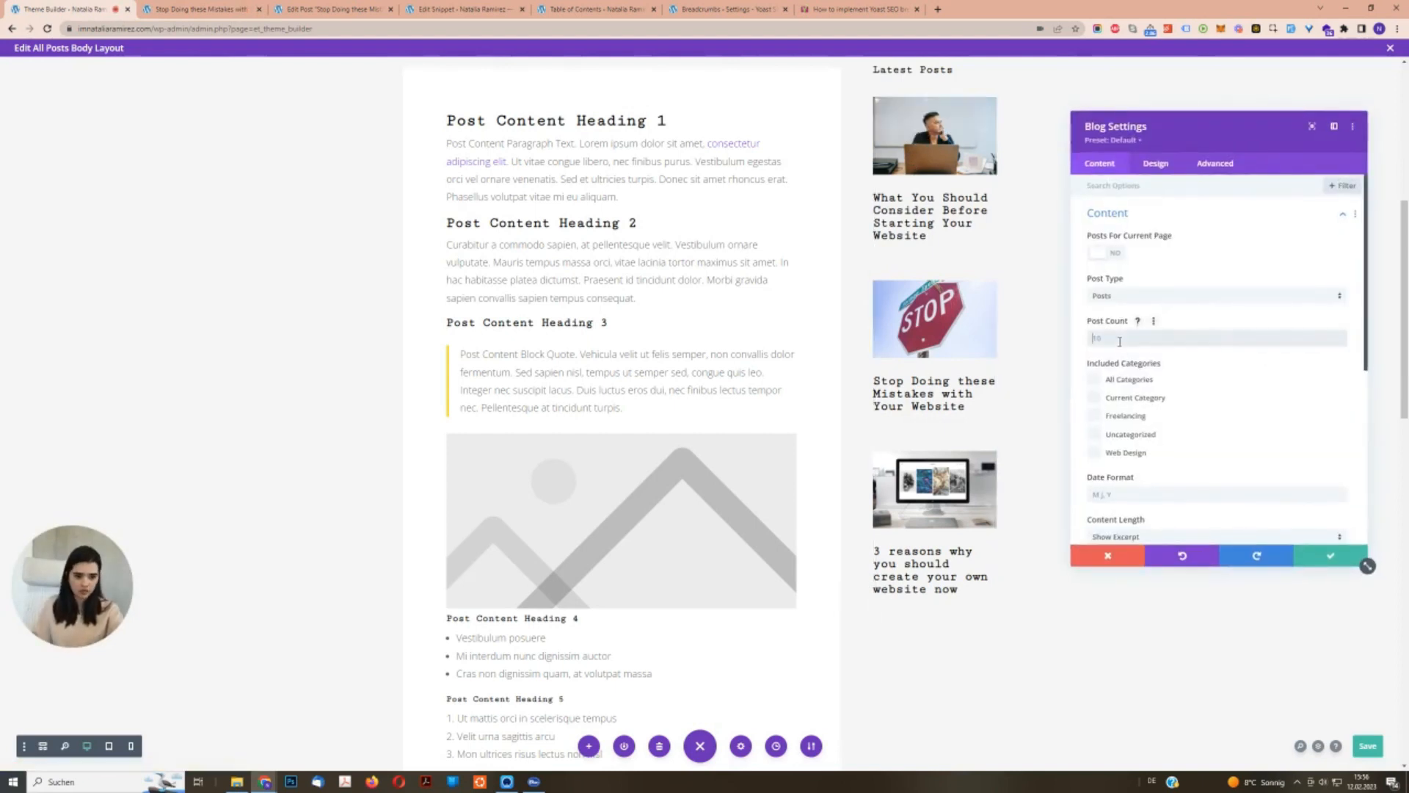
{"action": "type", "text": "3"}
{"action": "left_click", "coordinate": [1330, 558]}
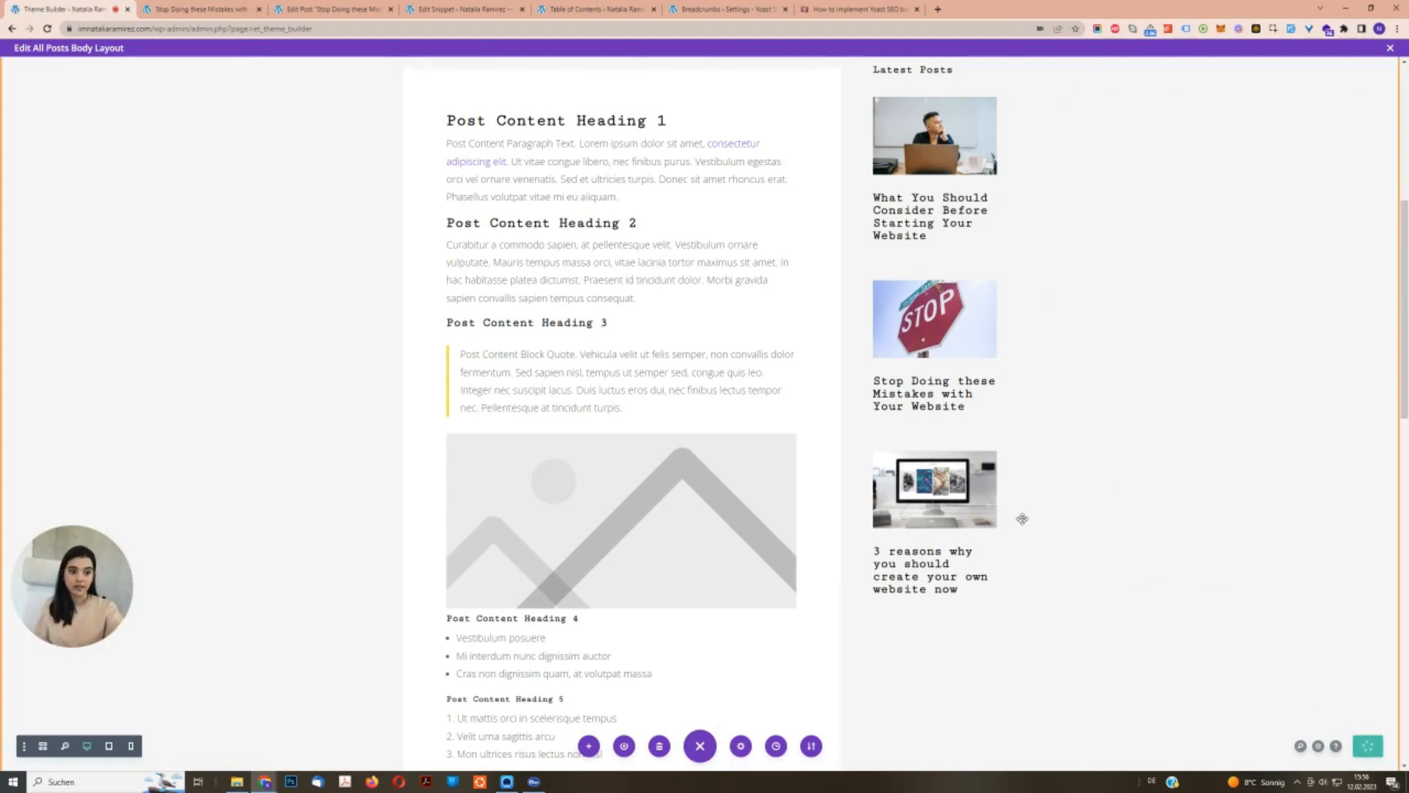
Save the All Posts body layout, leave the layout editor and save the Theme Builder changes.
{"action": "scroll", "coordinate": [1022, 519], "scroll_direction": "up", "scroll_amount": 6}
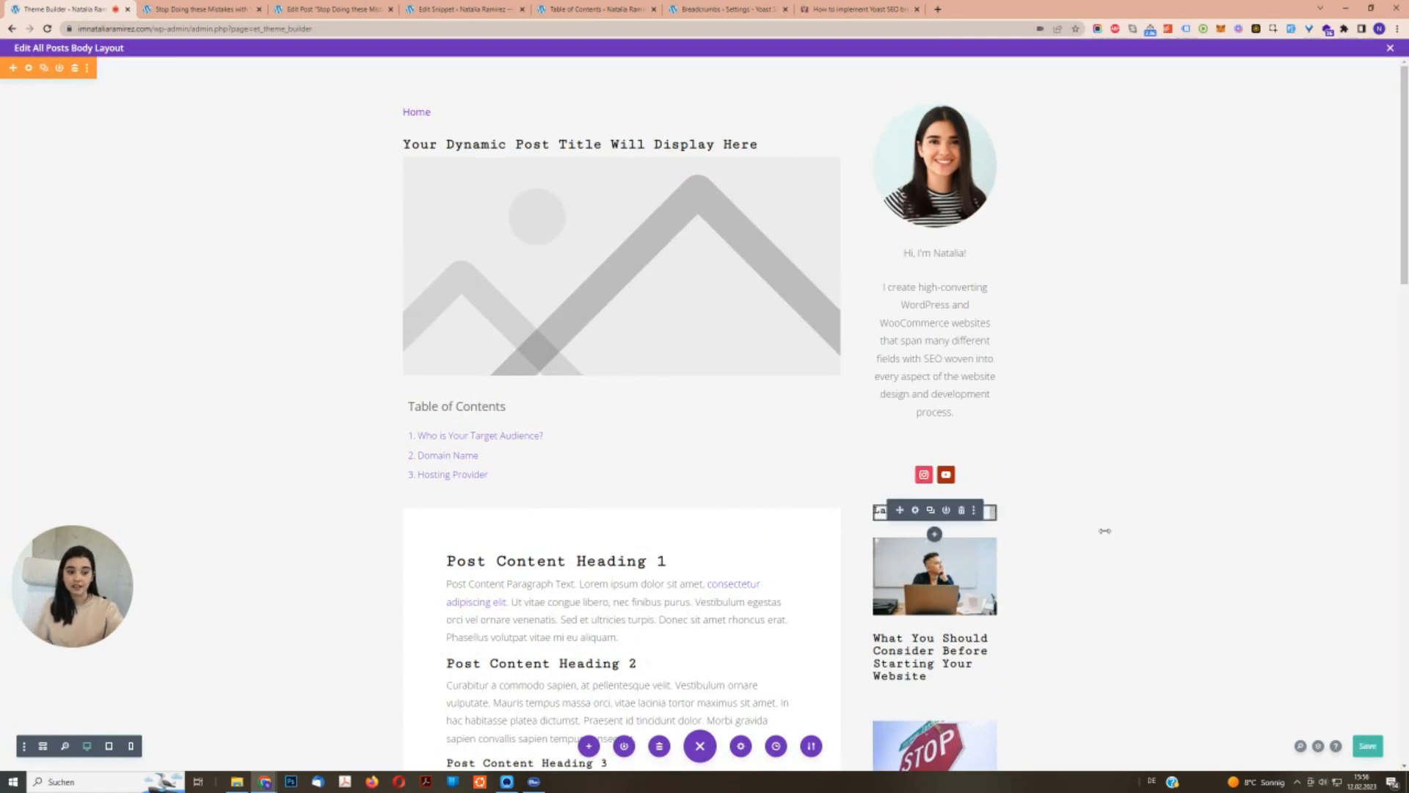
{"action": "left_click", "coordinate": [1363, 743]}
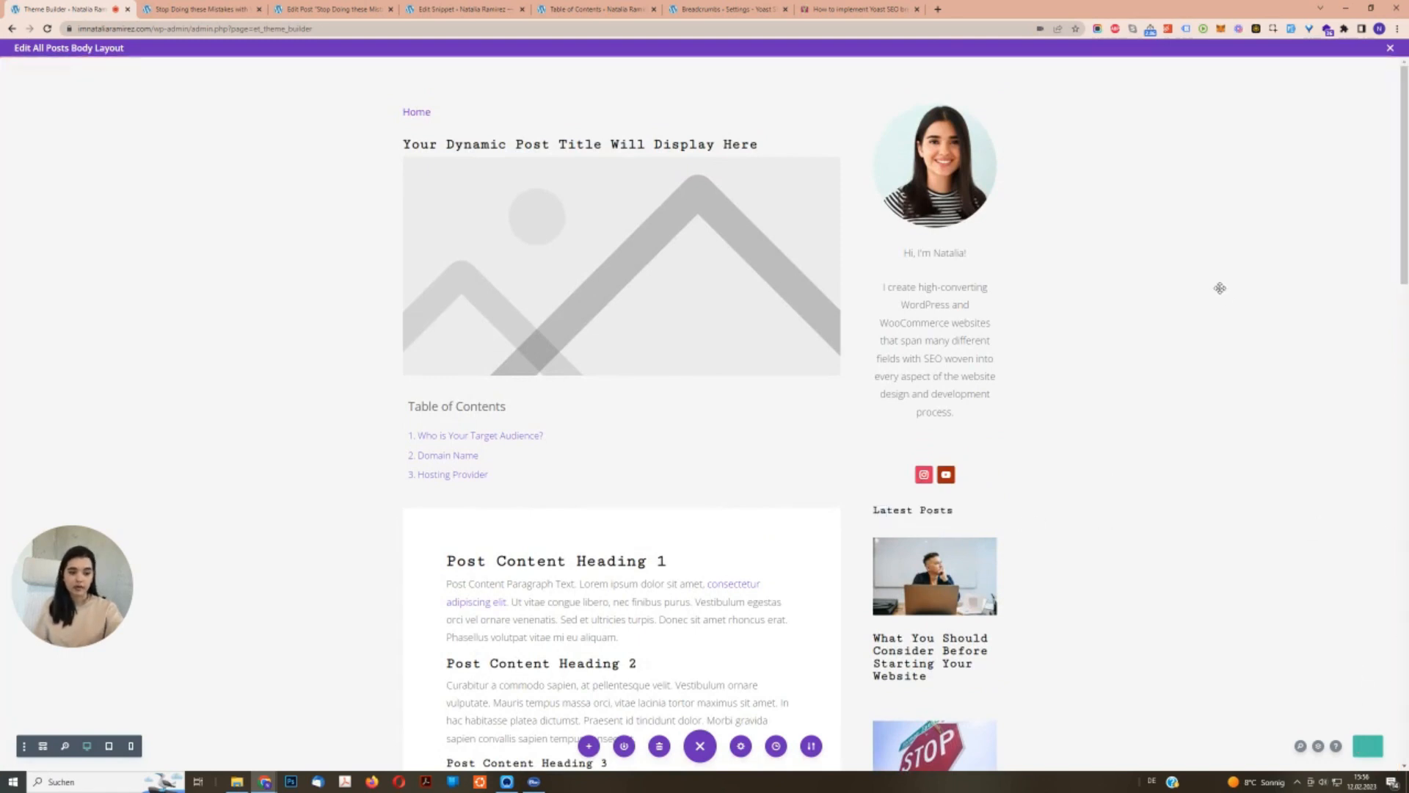
{"action": "left_click", "coordinate": [1389, 48]}
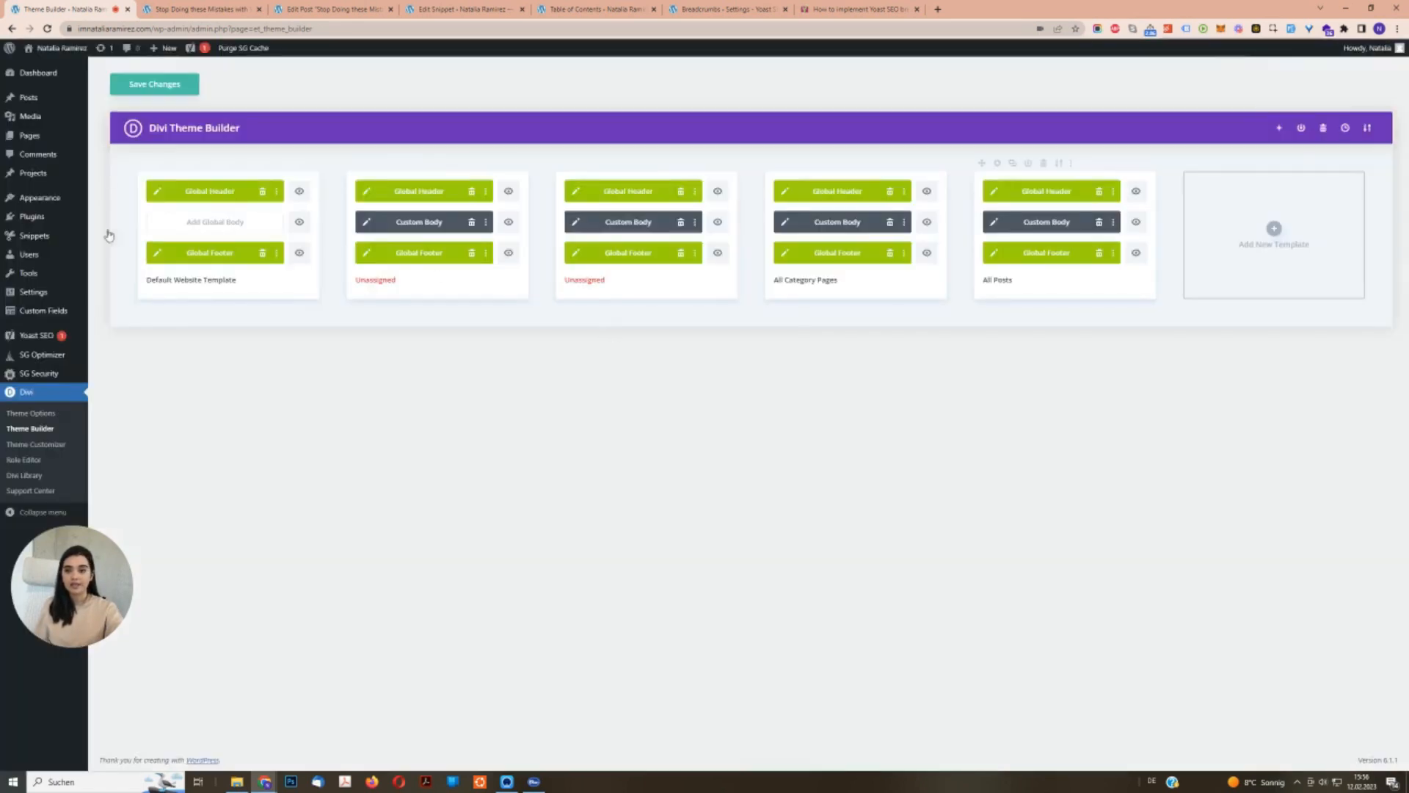
{"action": "left_click", "coordinate": [149, 86]}
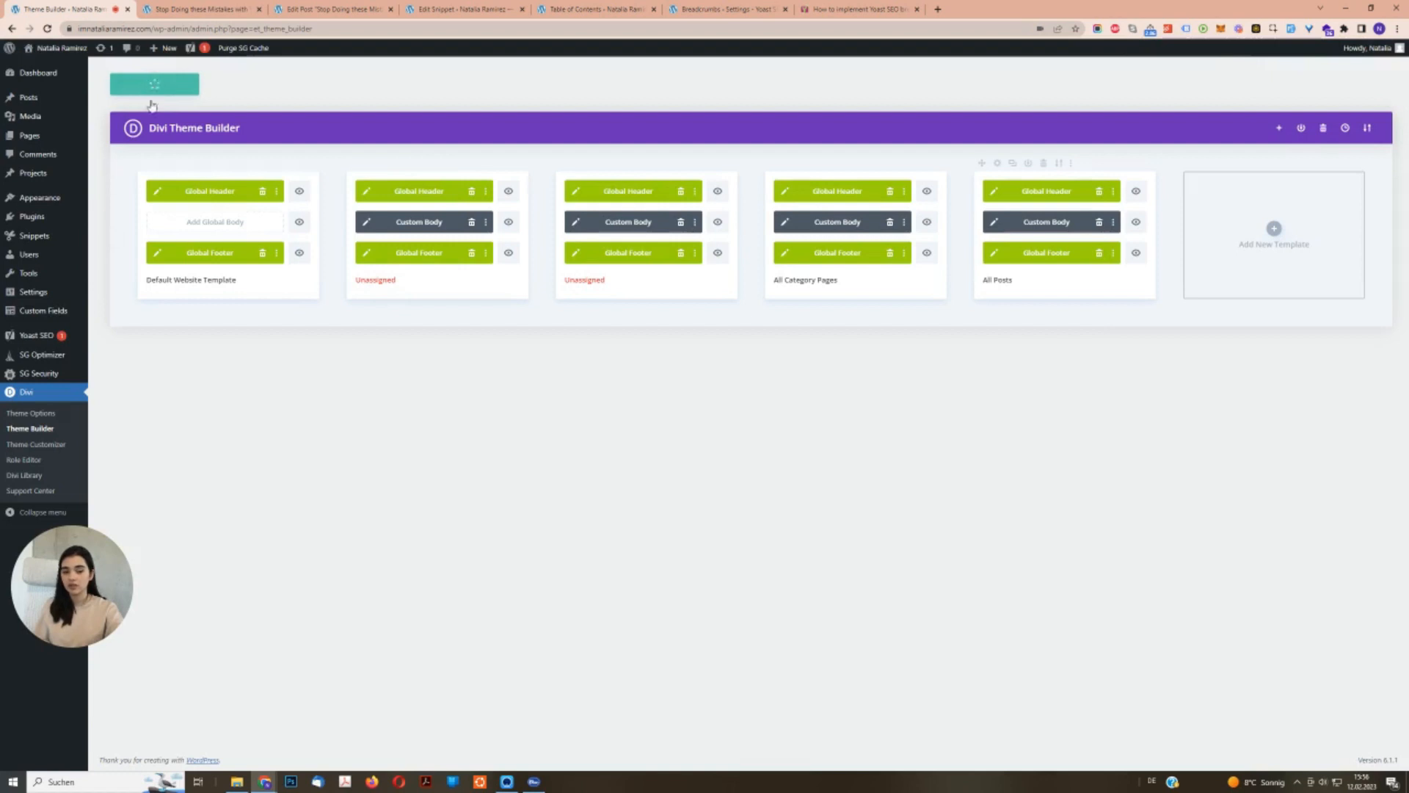
Load the published "Stop Doing these Mistakes with Your Website" post's address in the browser tab holding its post editor.
{"action": "left_click", "coordinate": [194, 8]}
{"action": "left_click", "coordinate": [203, 29]}
{"action": "key", "text": "ctrl+c"}
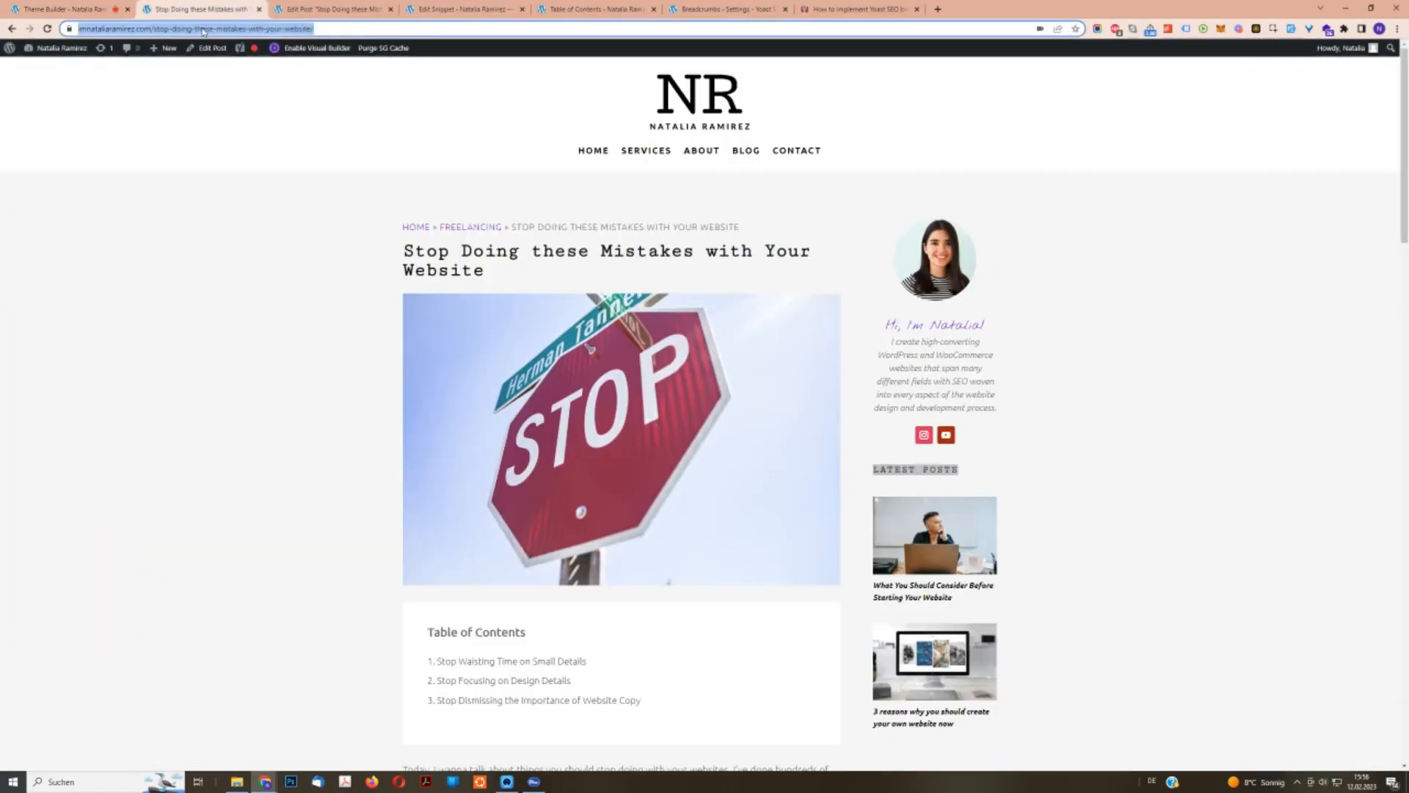
{"action": "left_click", "coordinate": [323, 9]}
{"action": "left_click", "coordinate": [334, 28]}
{"action": "key", "text": "ctrl+v"}
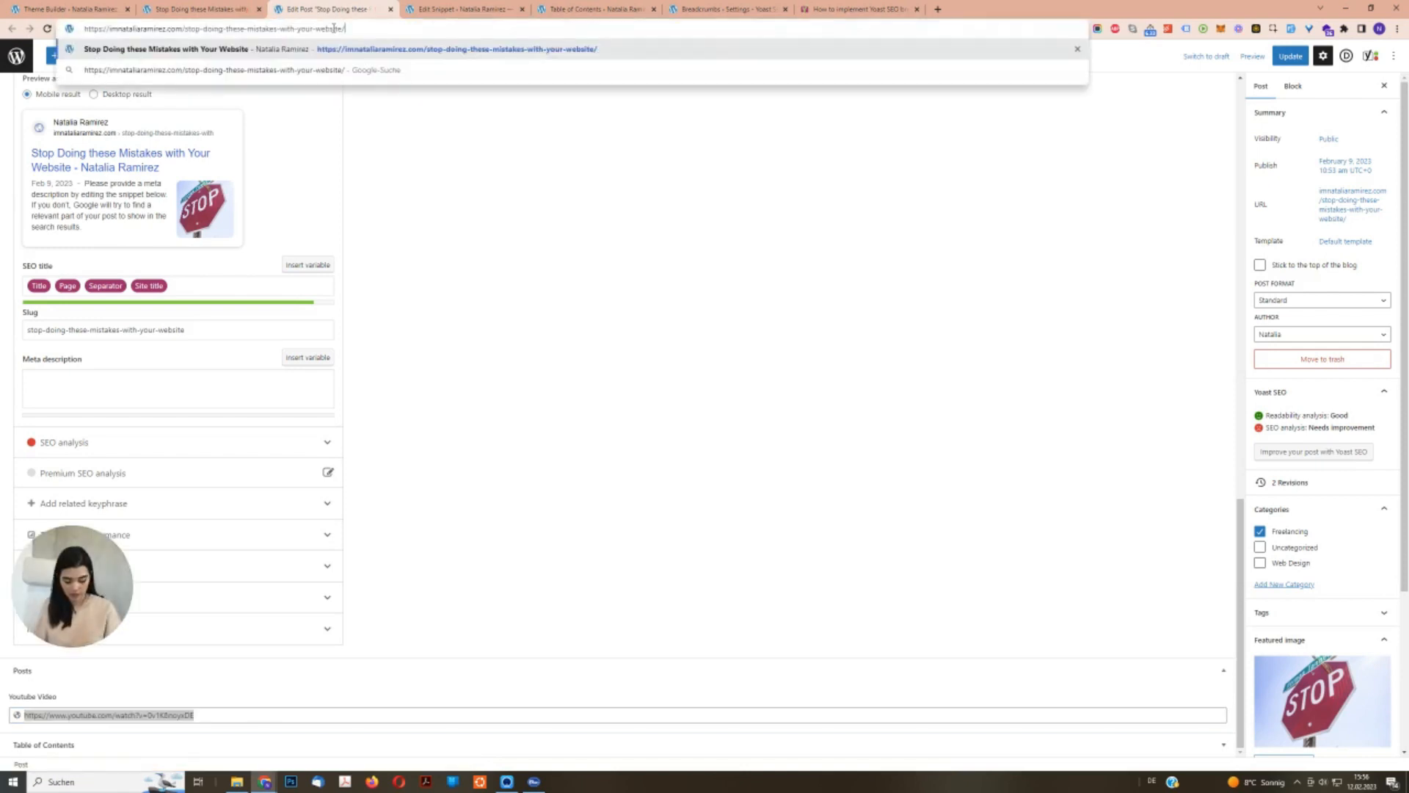
{"action": "key", "text": "Return"}
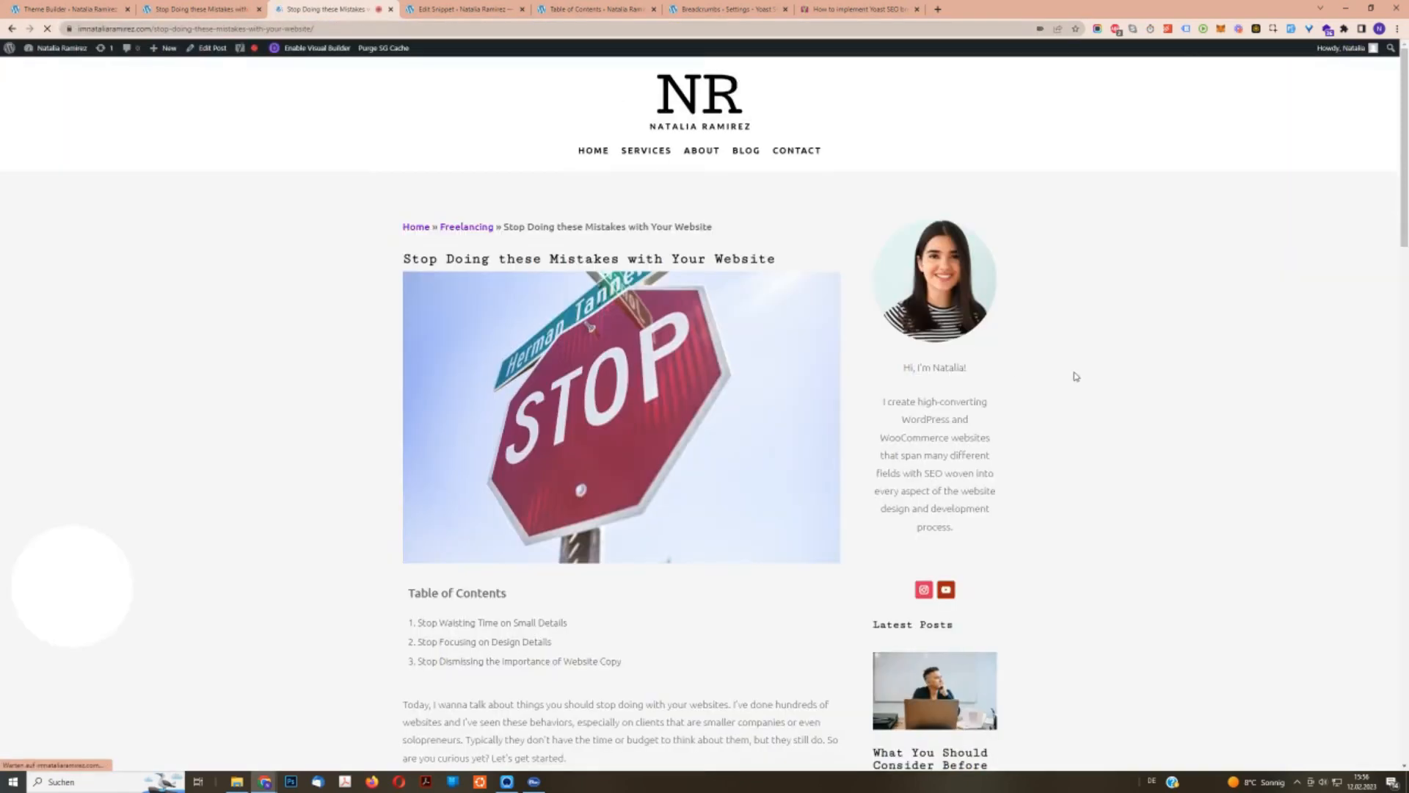
Compare the newly loaded post with the earlier version down to the comments, and move its browser tab ahead of the older one.
{"action": "scroll", "coordinate": [1075, 376], "scroll_direction": "down", "scroll_amount": 15}
{"action": "scroll", "coordinate": [1080, 378], "scroll_direction": "down", "scroll_amount": 10}
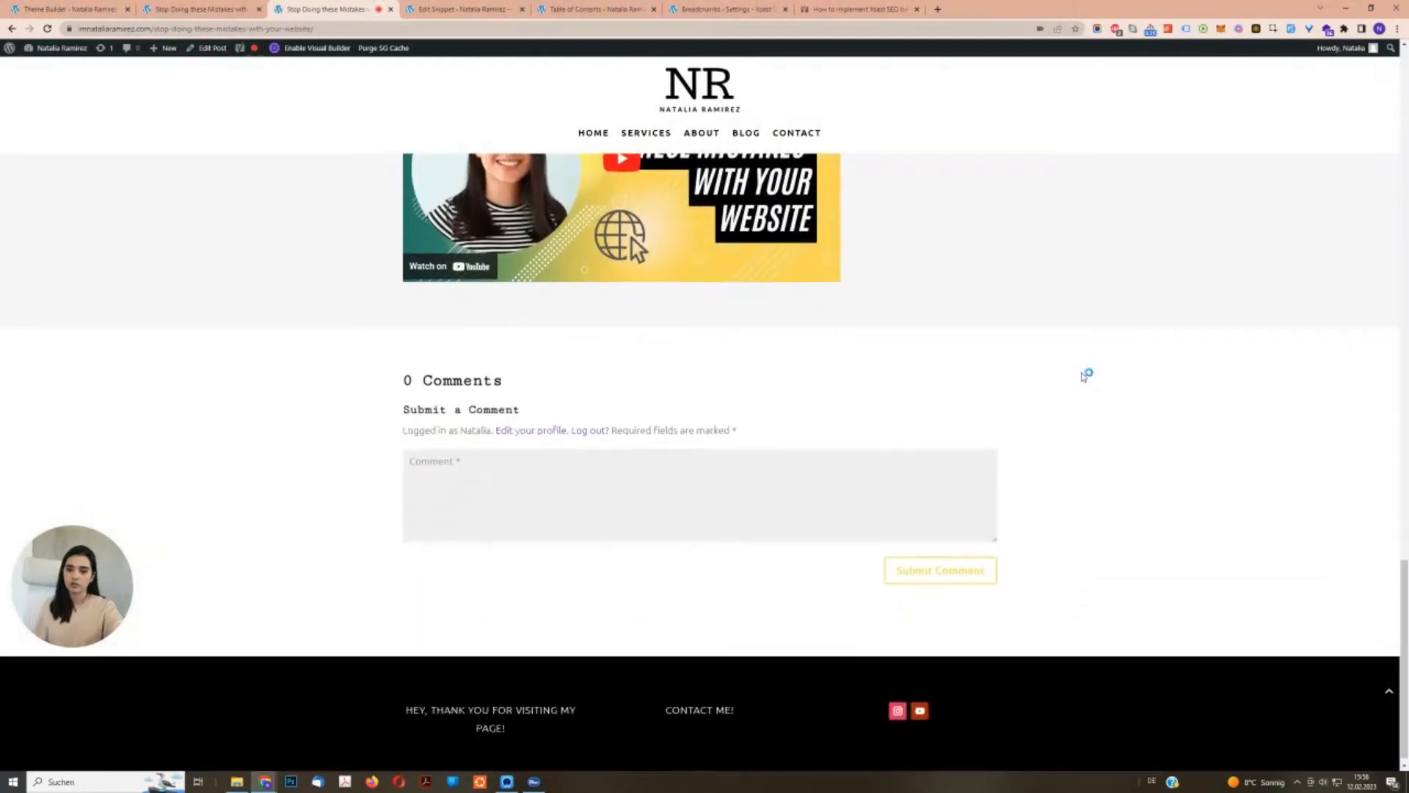
{"action": "left_click", "coordinate": [205, 6]}
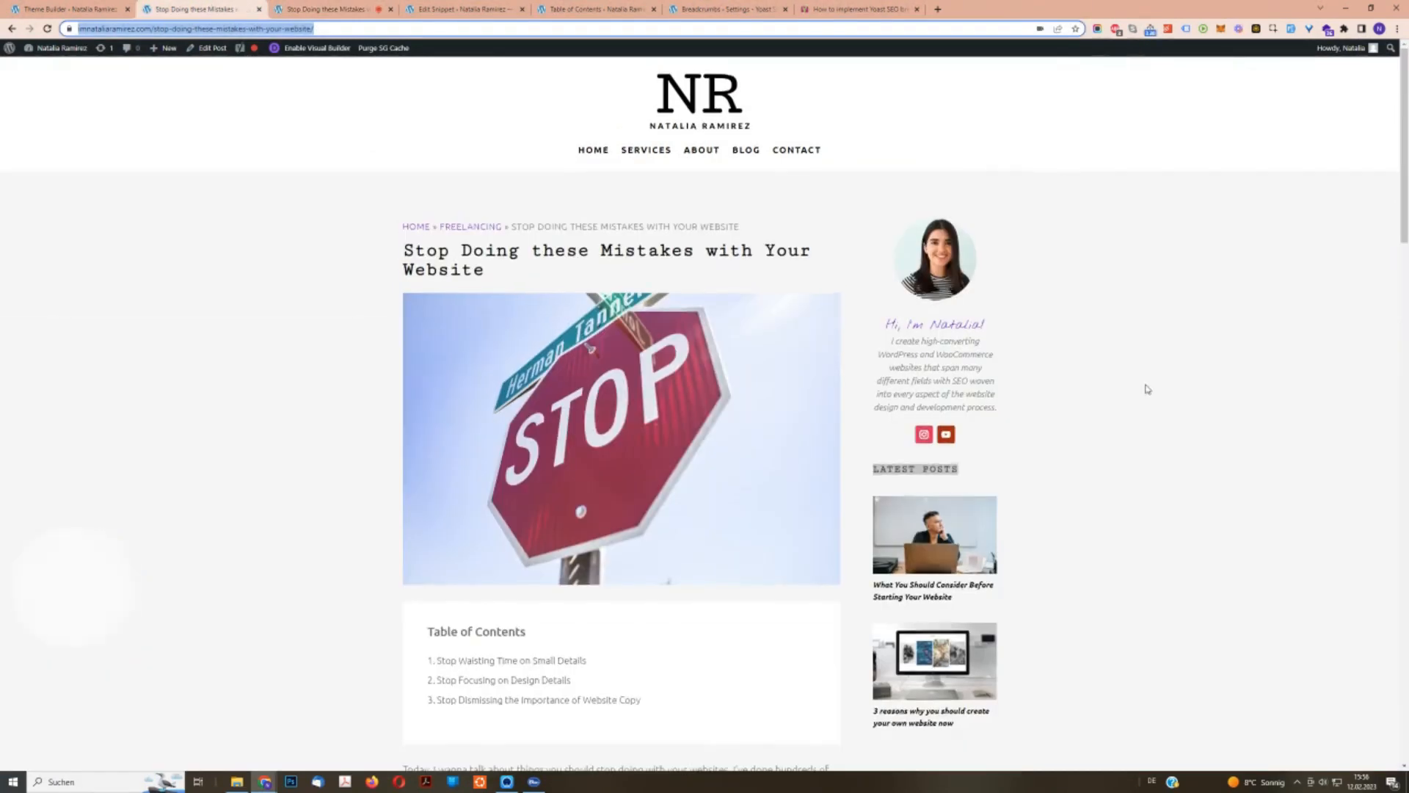
{"action": "scroll", "coordinate": [1147, 391], "scroll_direction": "down", "scroll_amount": 20}
{"action": "scroll", "coordinate": [1147, 391], "scroll_direction": "down", "scroll_amount": 5}
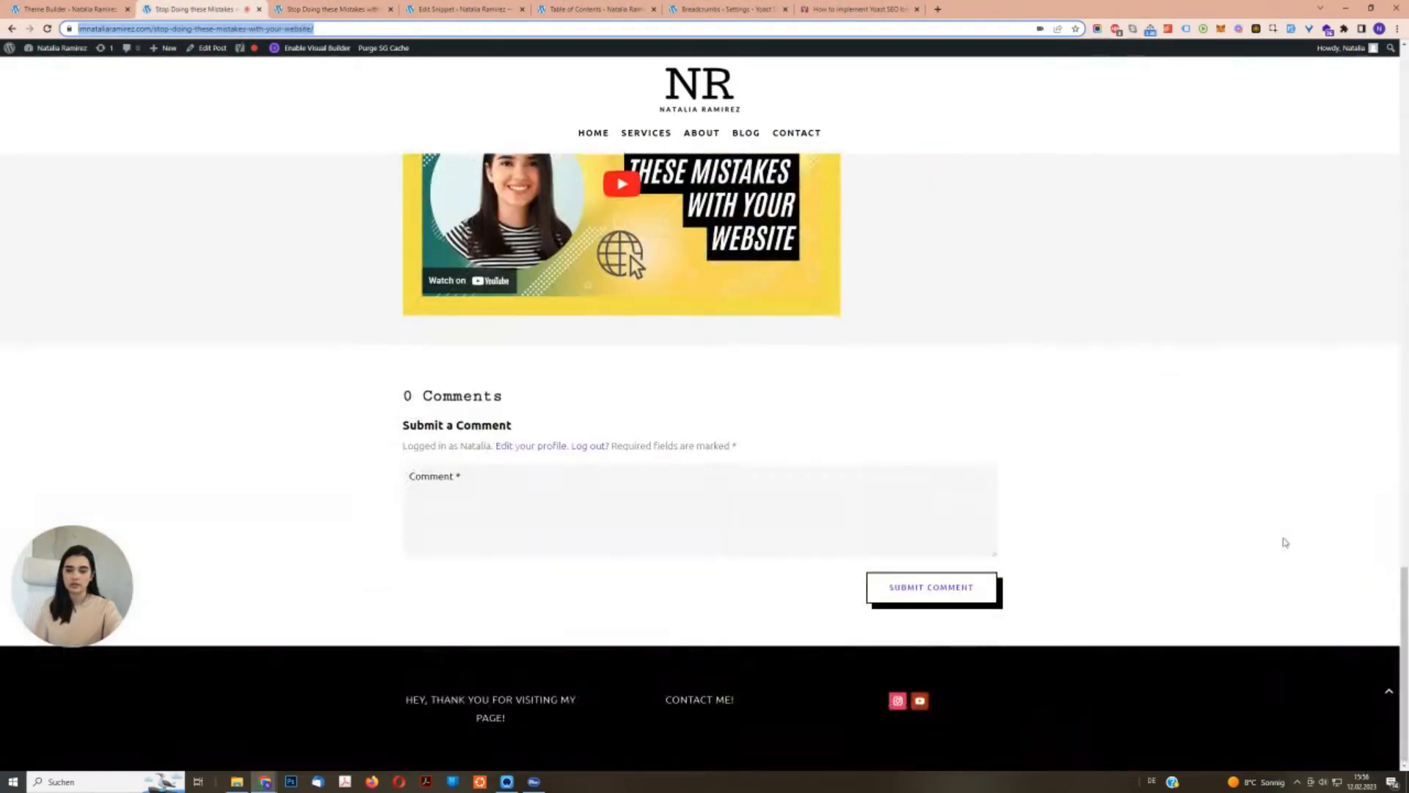
{"action": "scroll", "coordinate": [1283, 541], "scroll_direction": "up", "scroll_amount": 20}
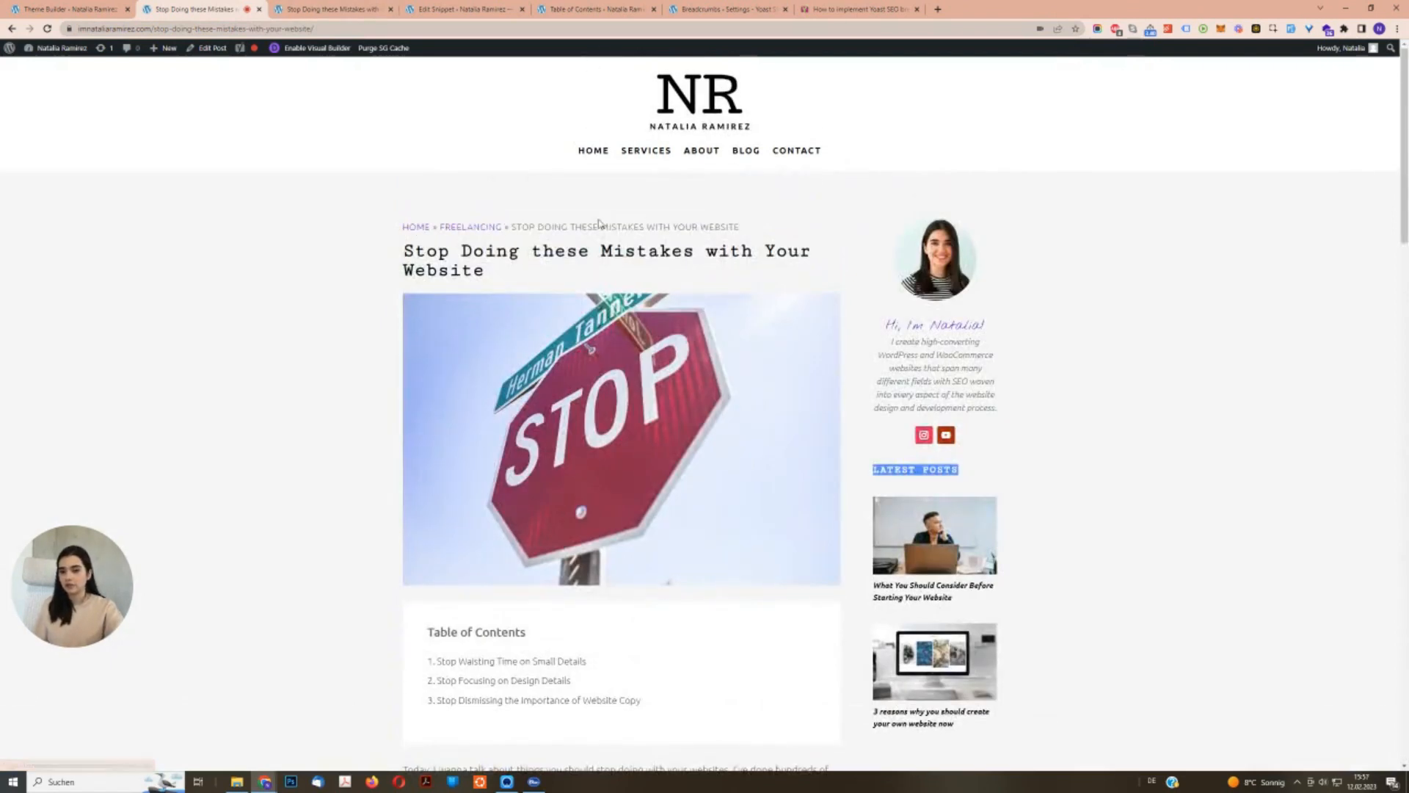
{"action": "left_click_drag", "start_coordinate": [316, 5], "coordinate": [189, 7]}
{"action": "scroll", "coordinate": [1028, 293], "scroll_direction": "up", "scroll_amount": 14}
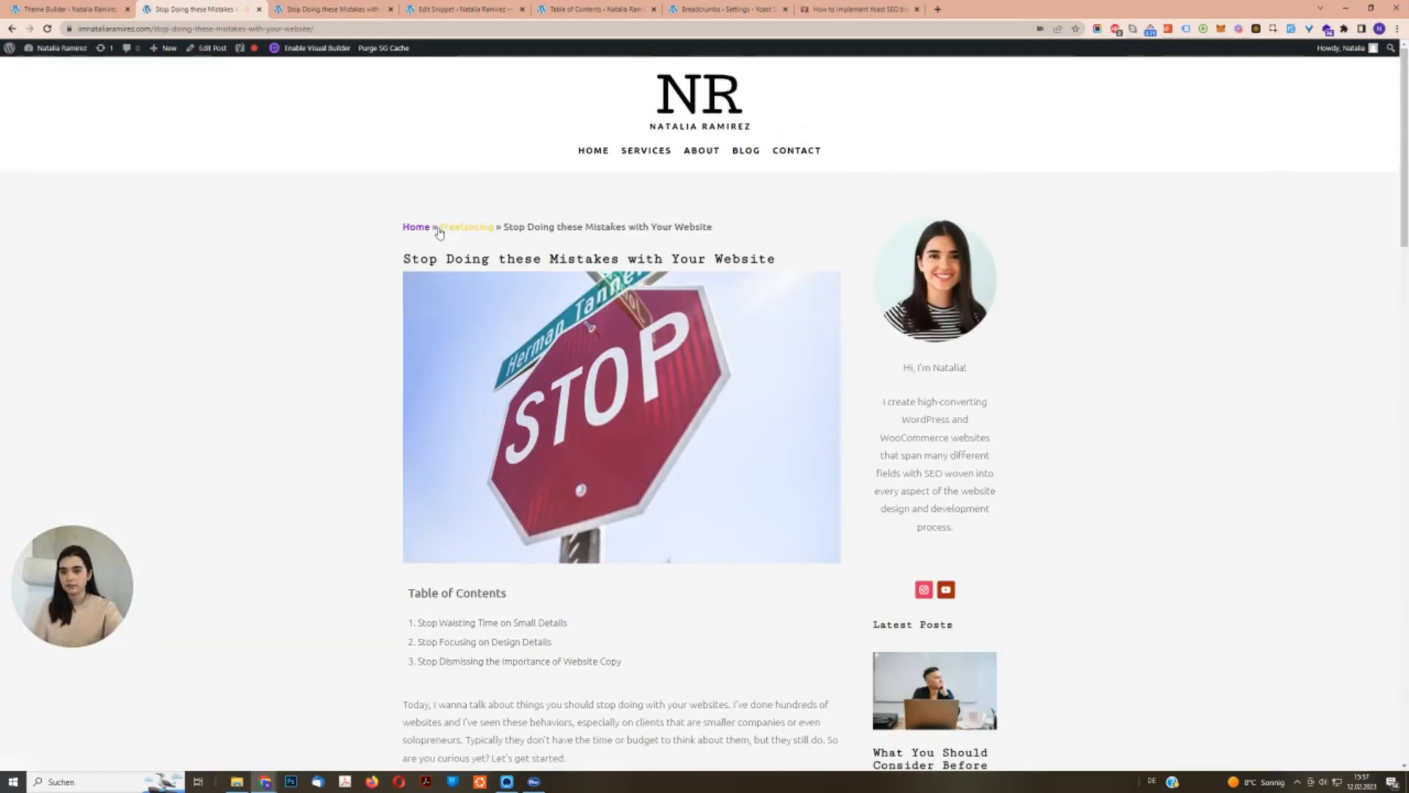
Reopen the All Posts body layout and add text-transform: uppercase and letter-spacing: 1px to the breadcrumb Code module's main element CSS.
{"action": "left_click", "coordinate": [66, 5]}
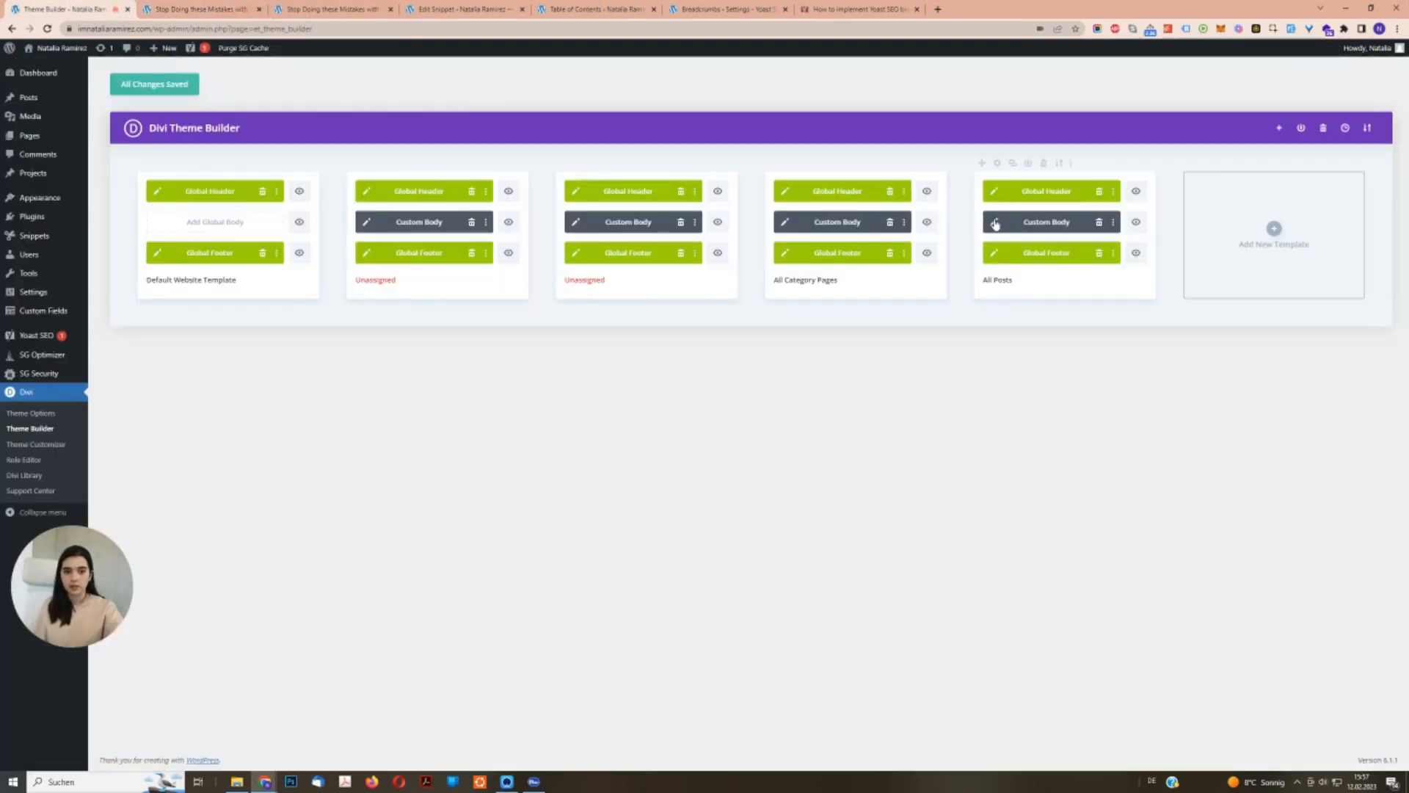
{"action": "left_click", "coordinate": [995, 222]}
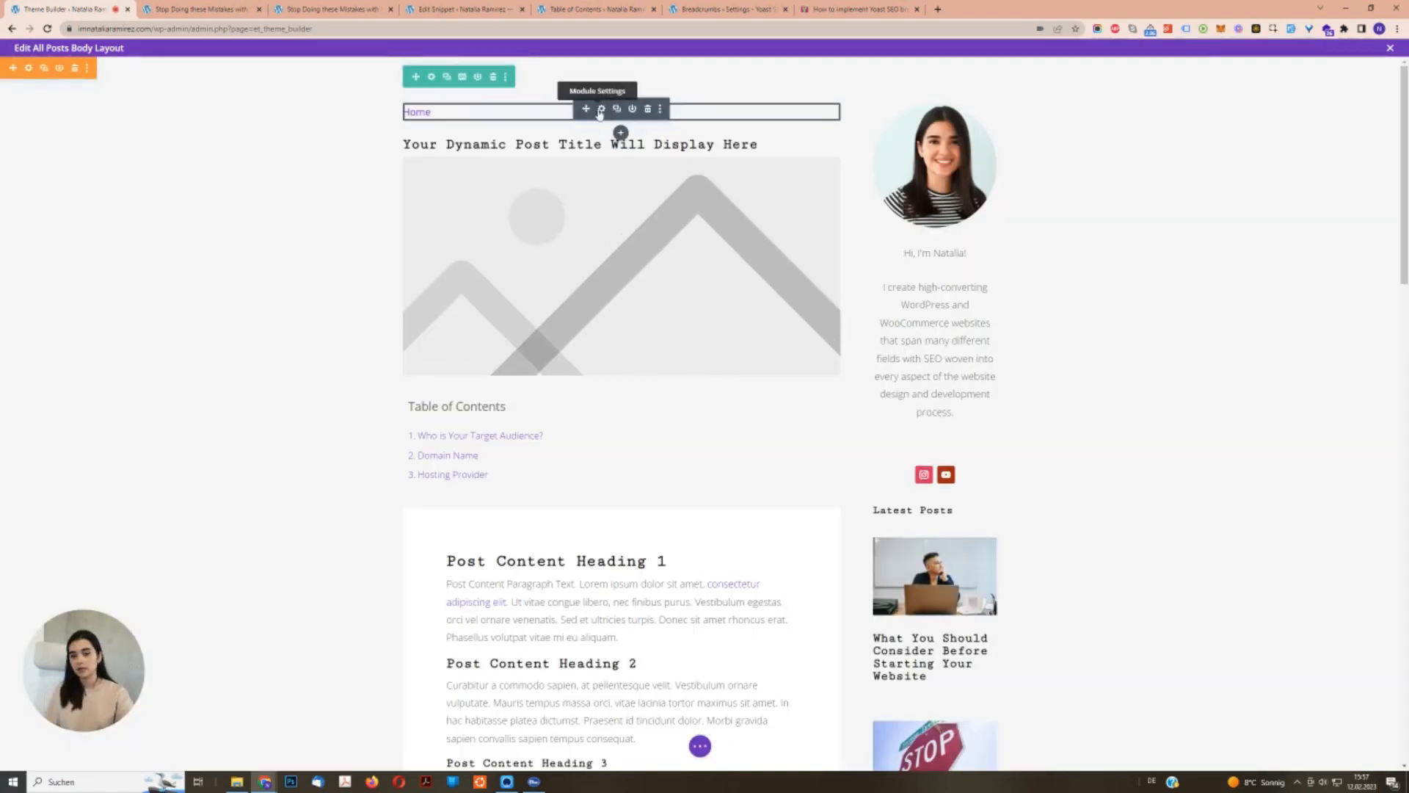
{"action": "left_click", "coordinate": [601, 111]}
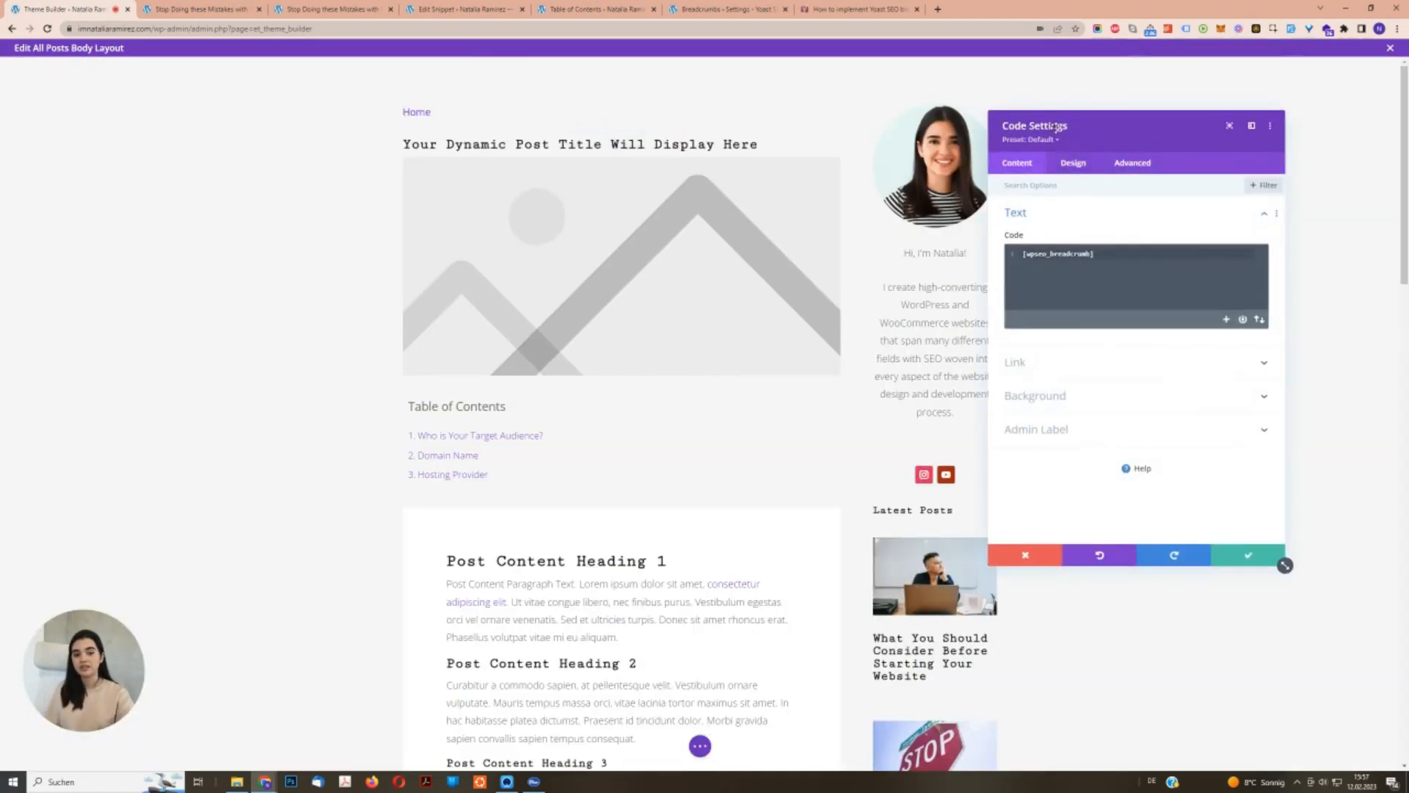
{"action": "left_click", "coordinate": [1072, 164]}
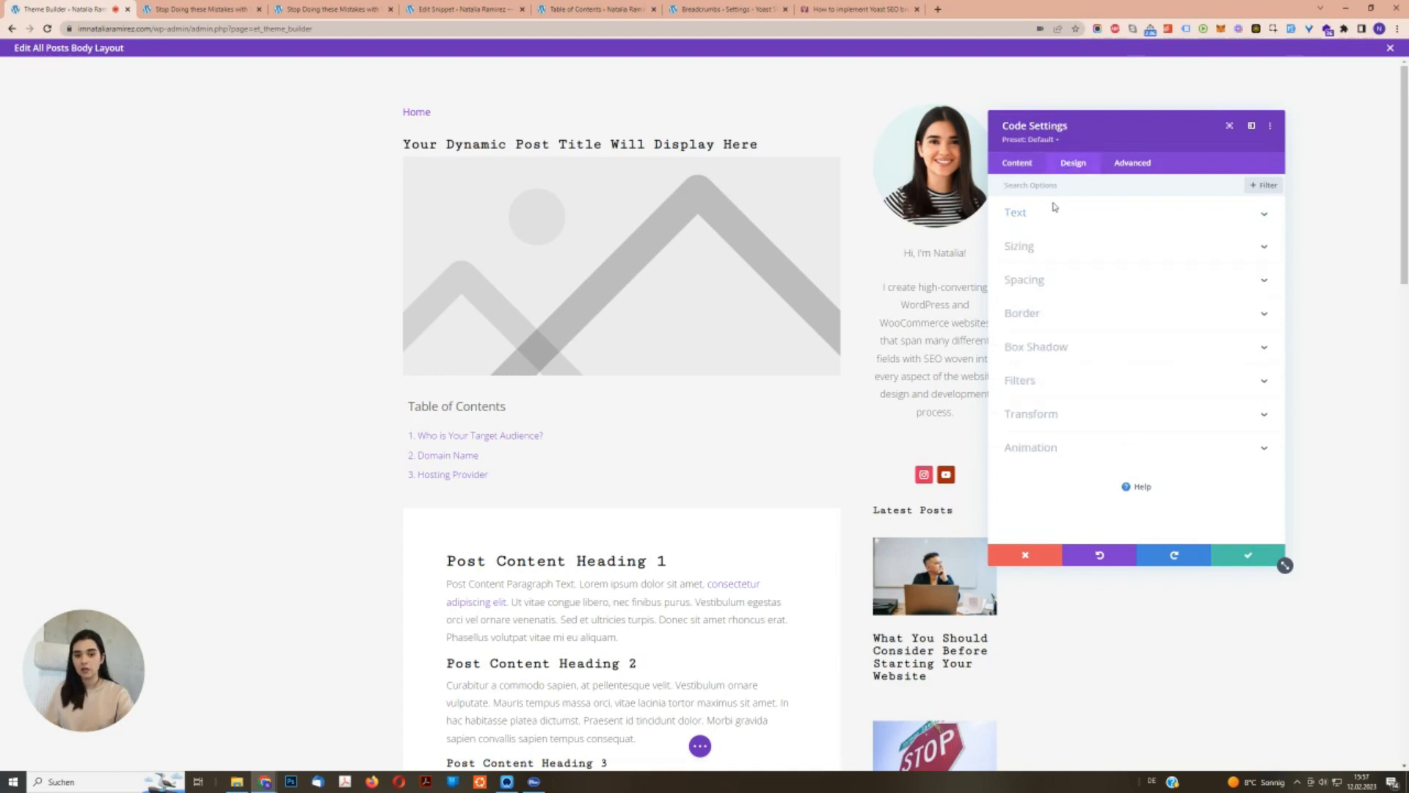
{"action": "left_click", "coordinate": [1036, 218]}
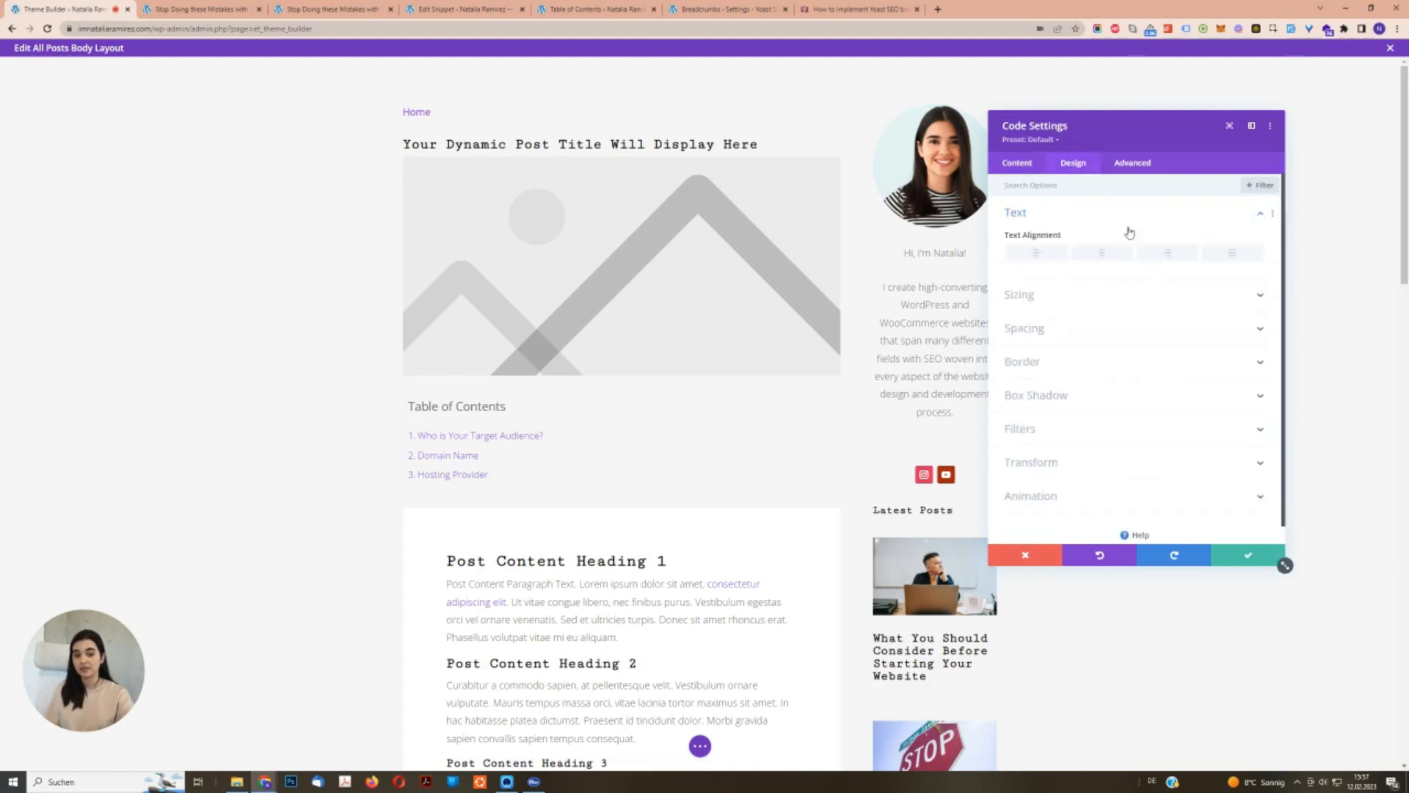
{"action": "left_click", "coordinate": [1142, 167]}
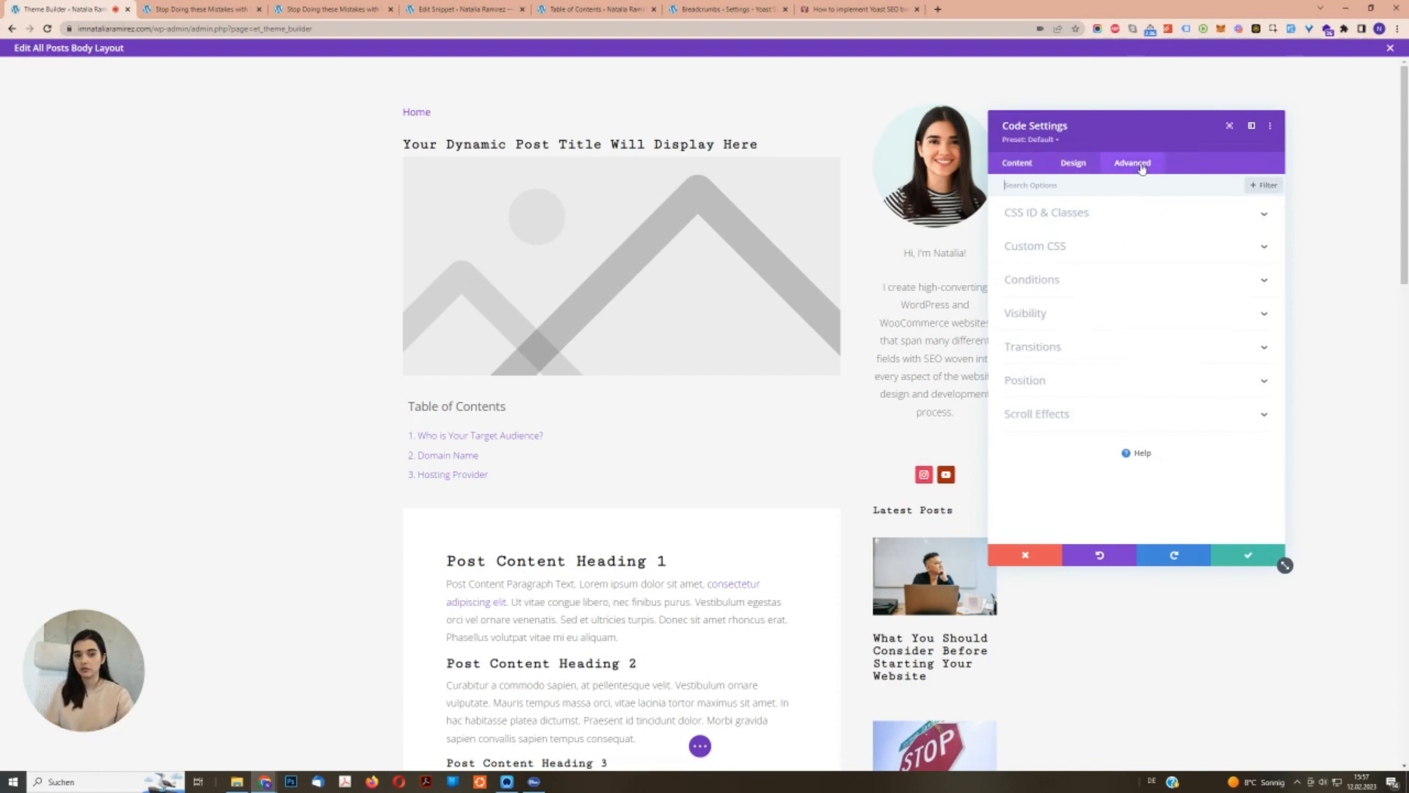
{"action": "left_click", "coordinate": [1056, 246]}
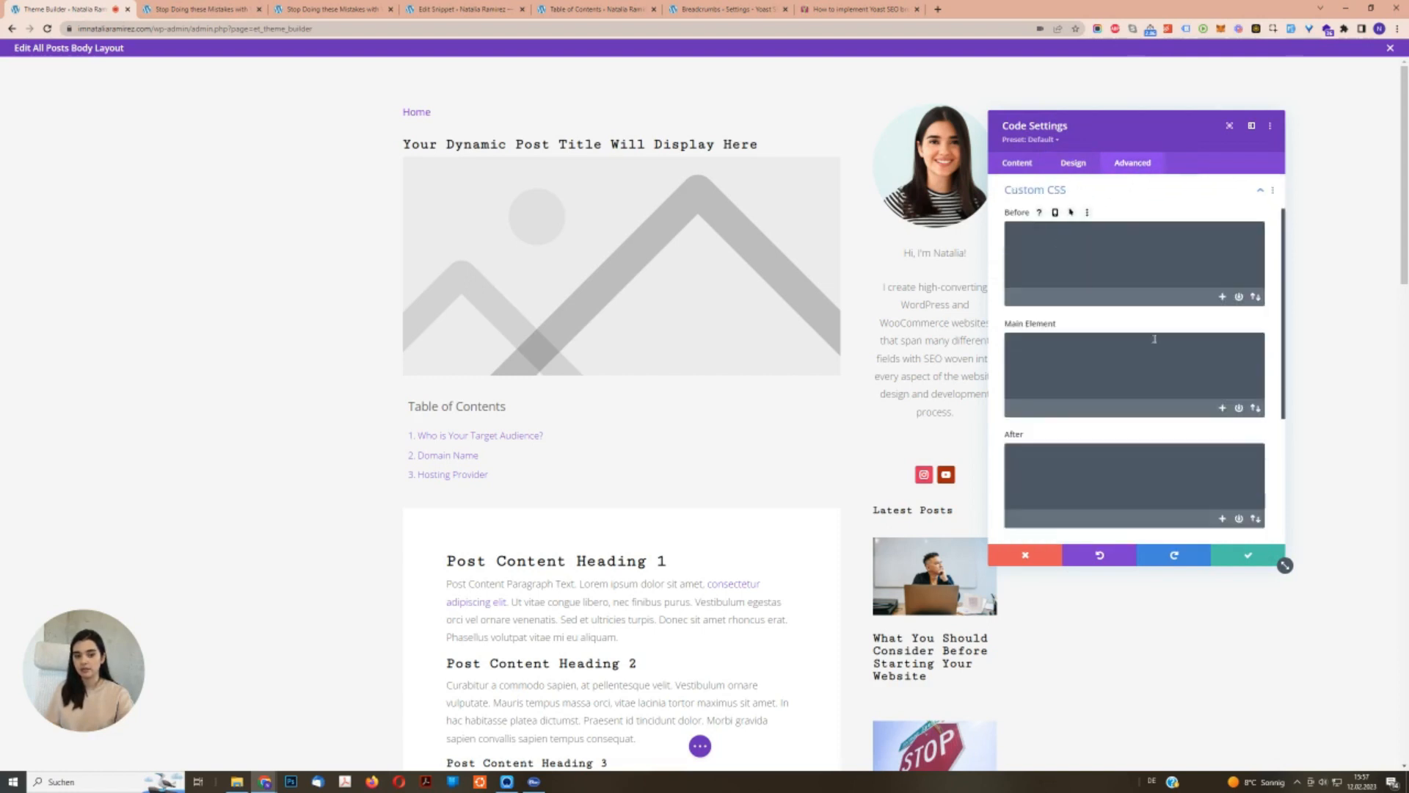
{"action": "scroll", "coordinate": [1174, 441], "scroll_direction": "down", "scroll_amount": 2}
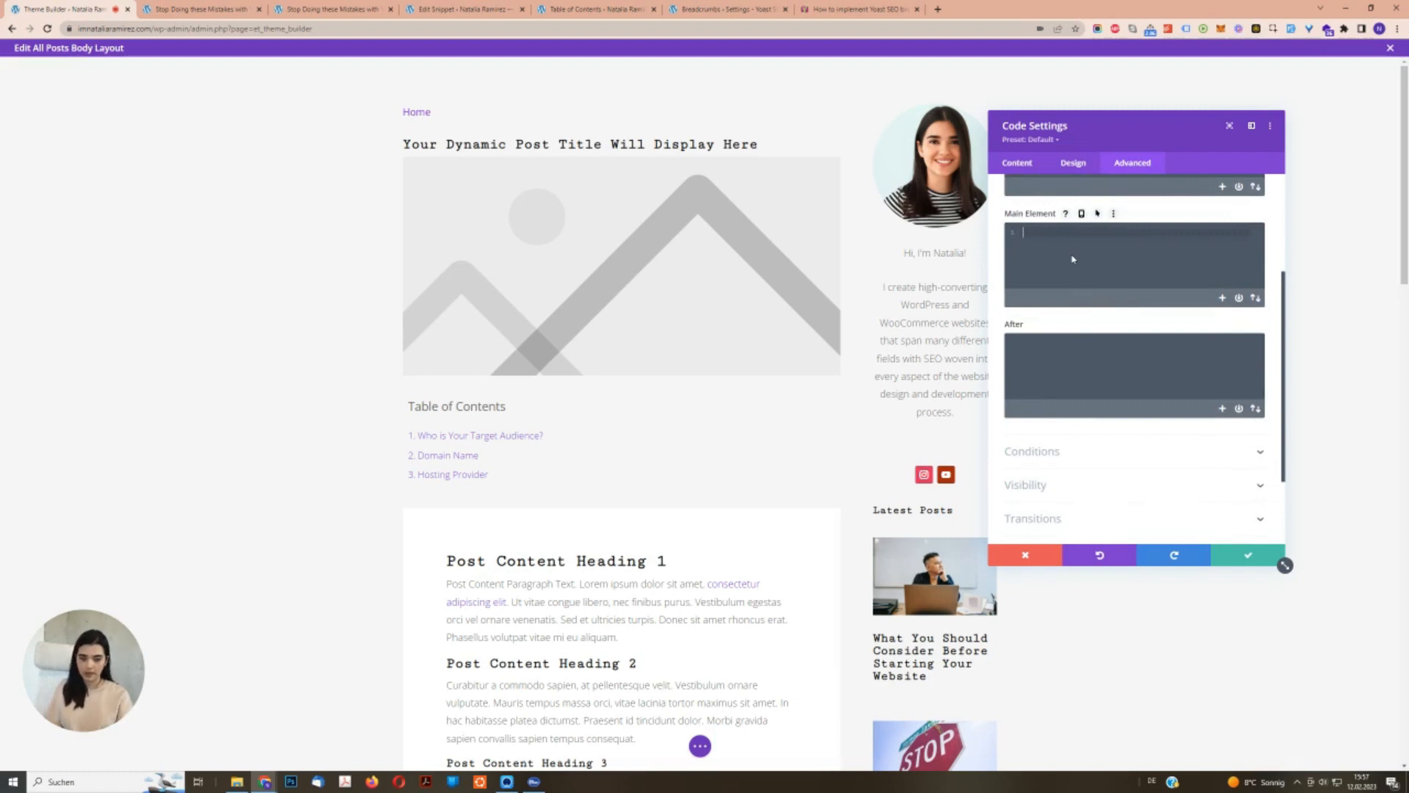
{"action": "type", "text": "text-tran"}
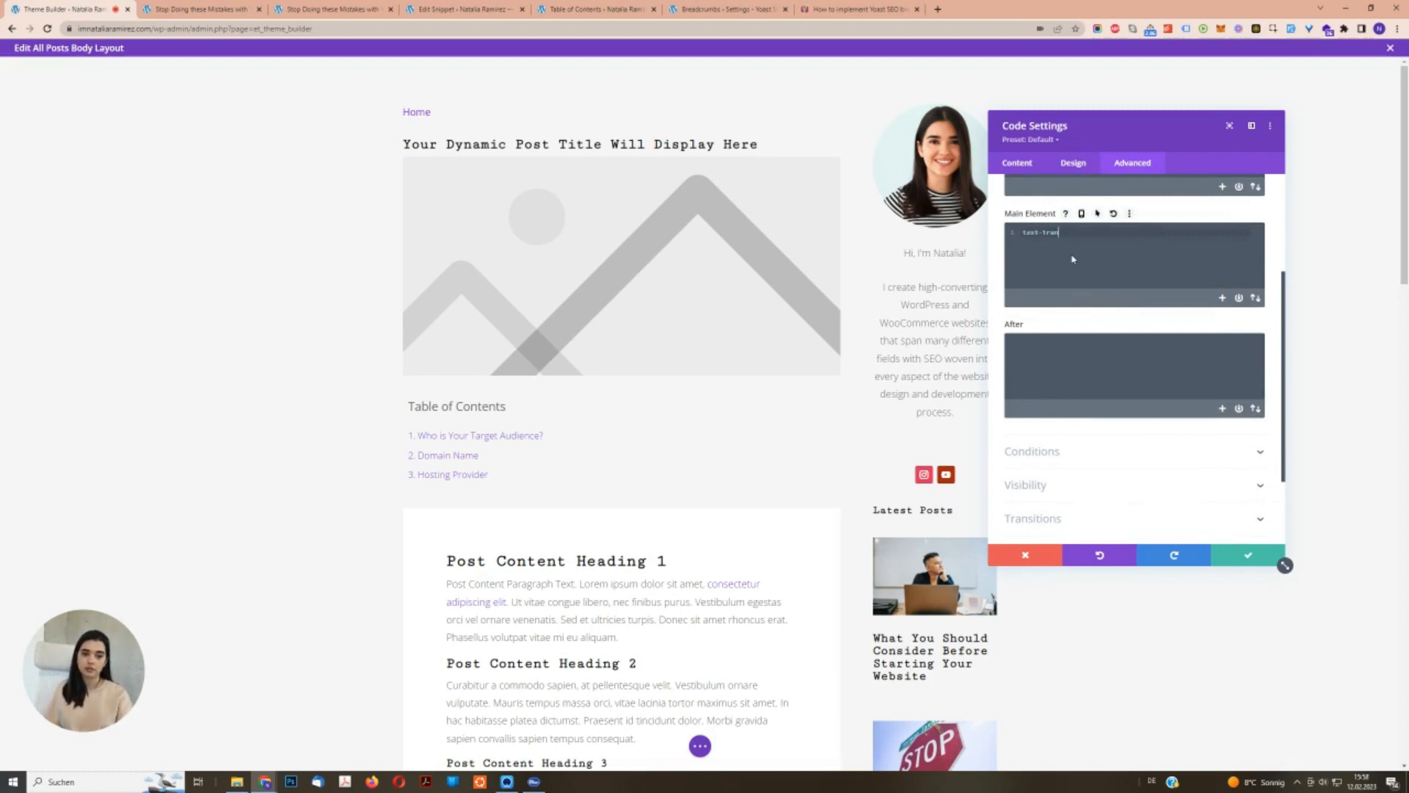
{"action": "type", "text": "sform: uppercase"}
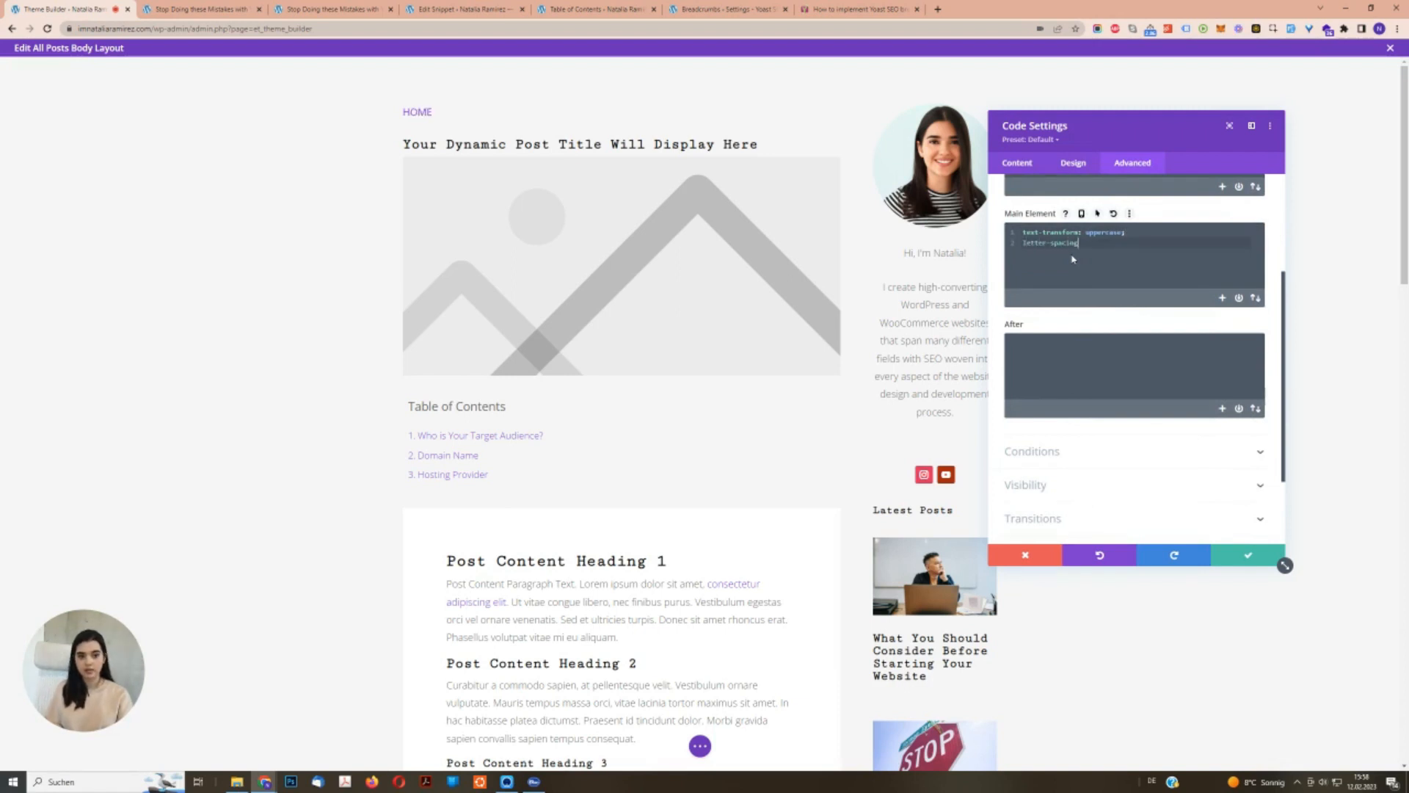
{"action": "type", "text": ";"}
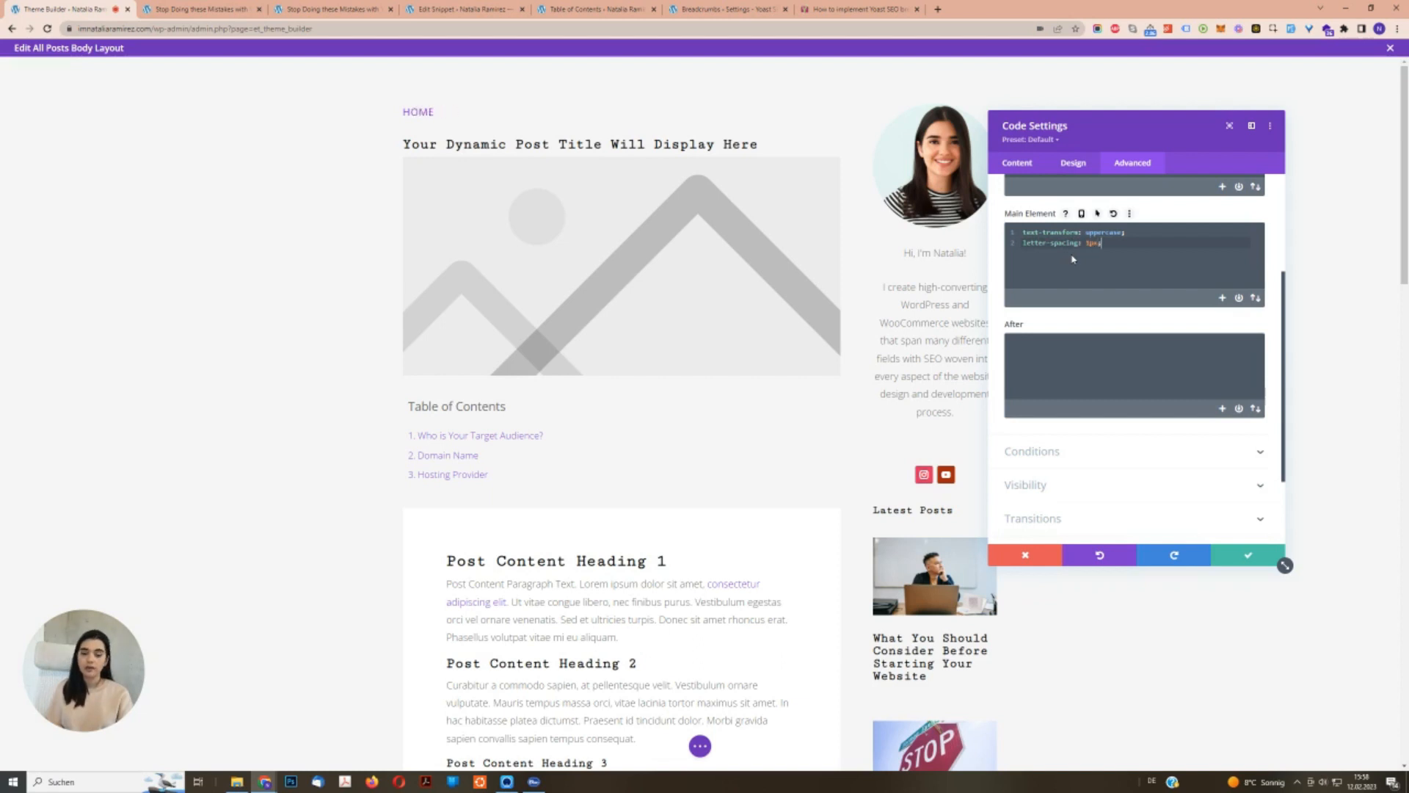
Check the breadcrumb styling in the reference post, add font-weight: 100 to the breadcrumb module's main element CSS and apply it.
{"action": "left_click", "coordinate": [323, 9]}
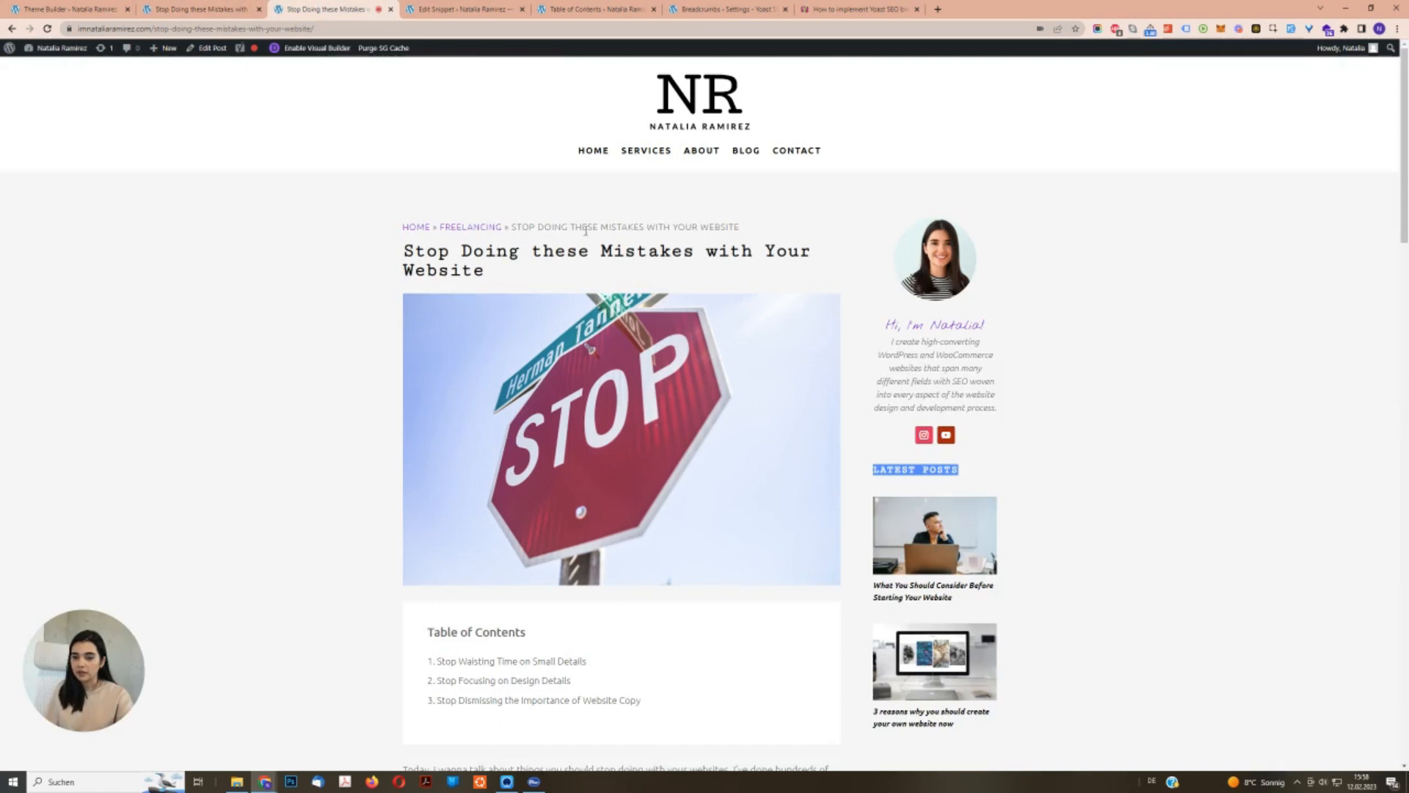
{"action": "left_click", "coordinate": [66, 9]}
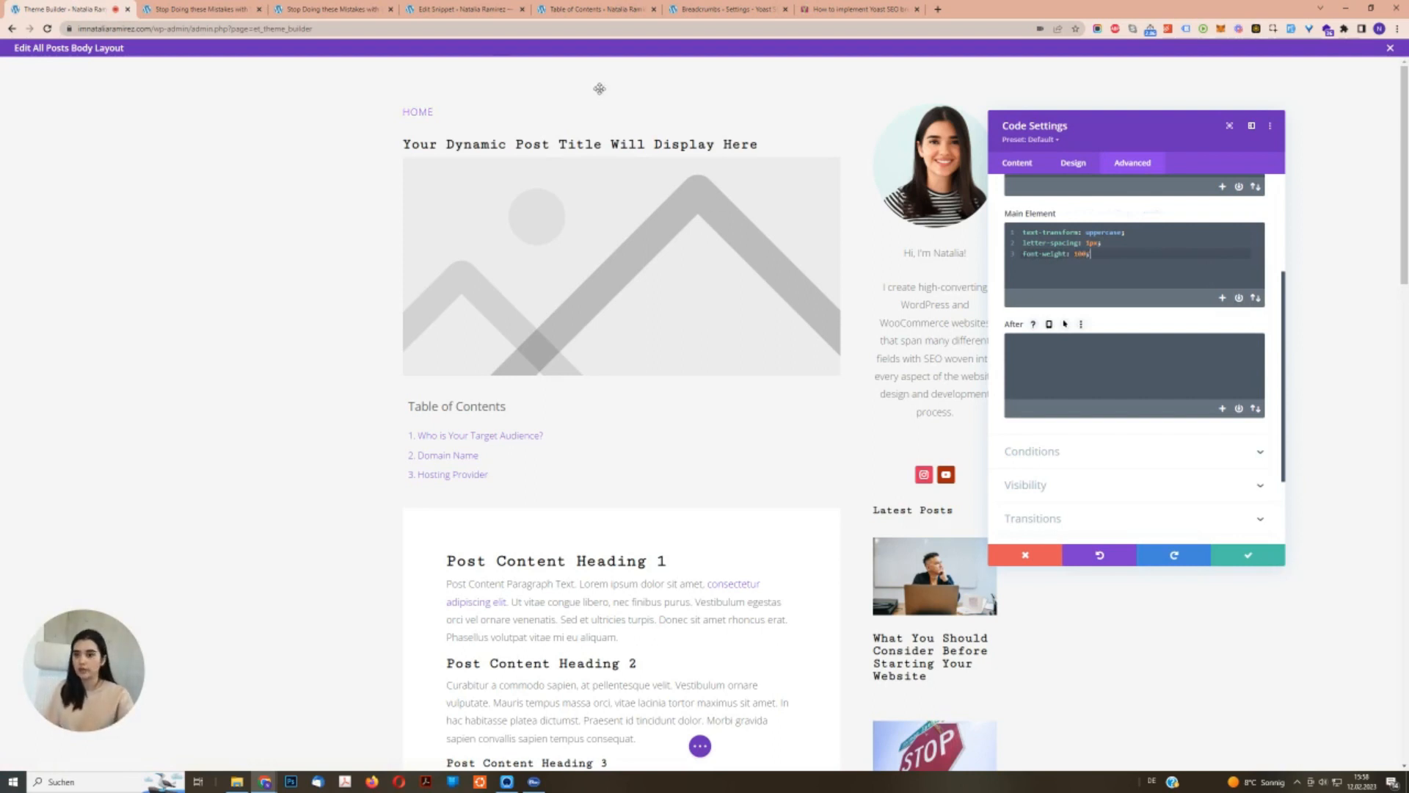
{"action": "left_click", "coordinate": [326, 9]}
{"action": "left_click", "coordinate": [66, 9]}
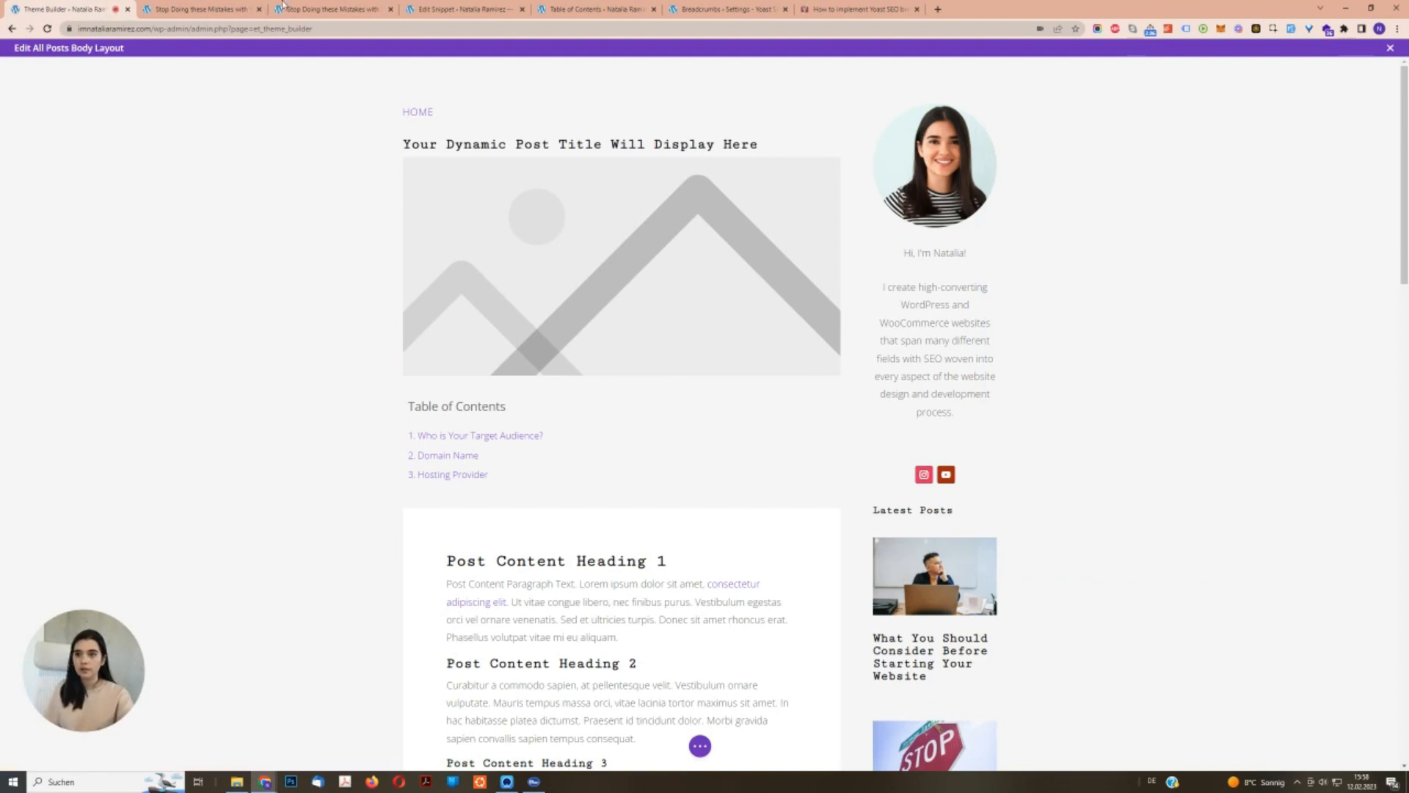
Compare the post title in both post versions, set the Post Title module's title text size to 32px and apply it.
{"action": "left_click", "coordinate": [206, 9]}
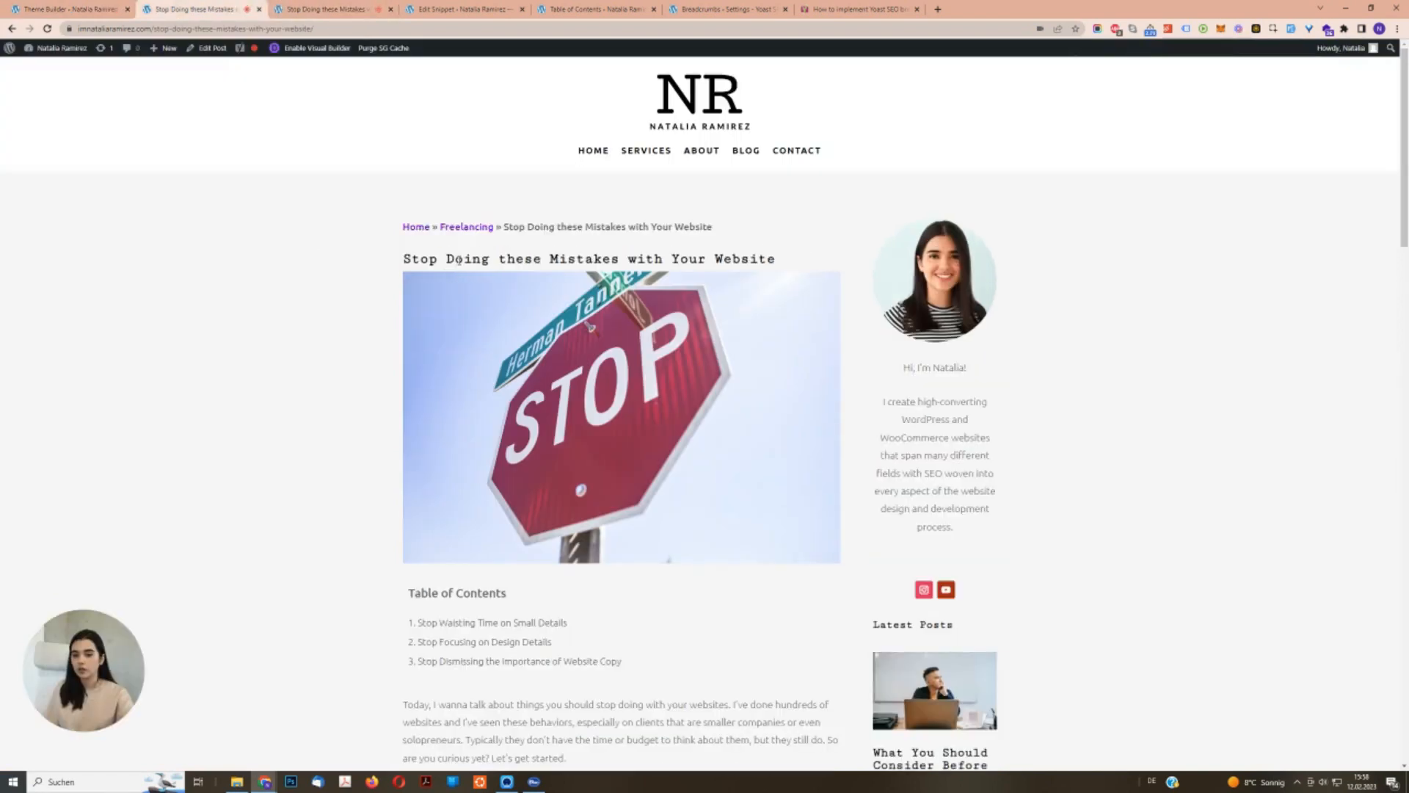
{"action": "triple_click", "coordinate": [459, 260]}
{"action": "left_click", "coordinate": [327, 9]}
{"action": "left_click", "coordinate": [72, 7]}
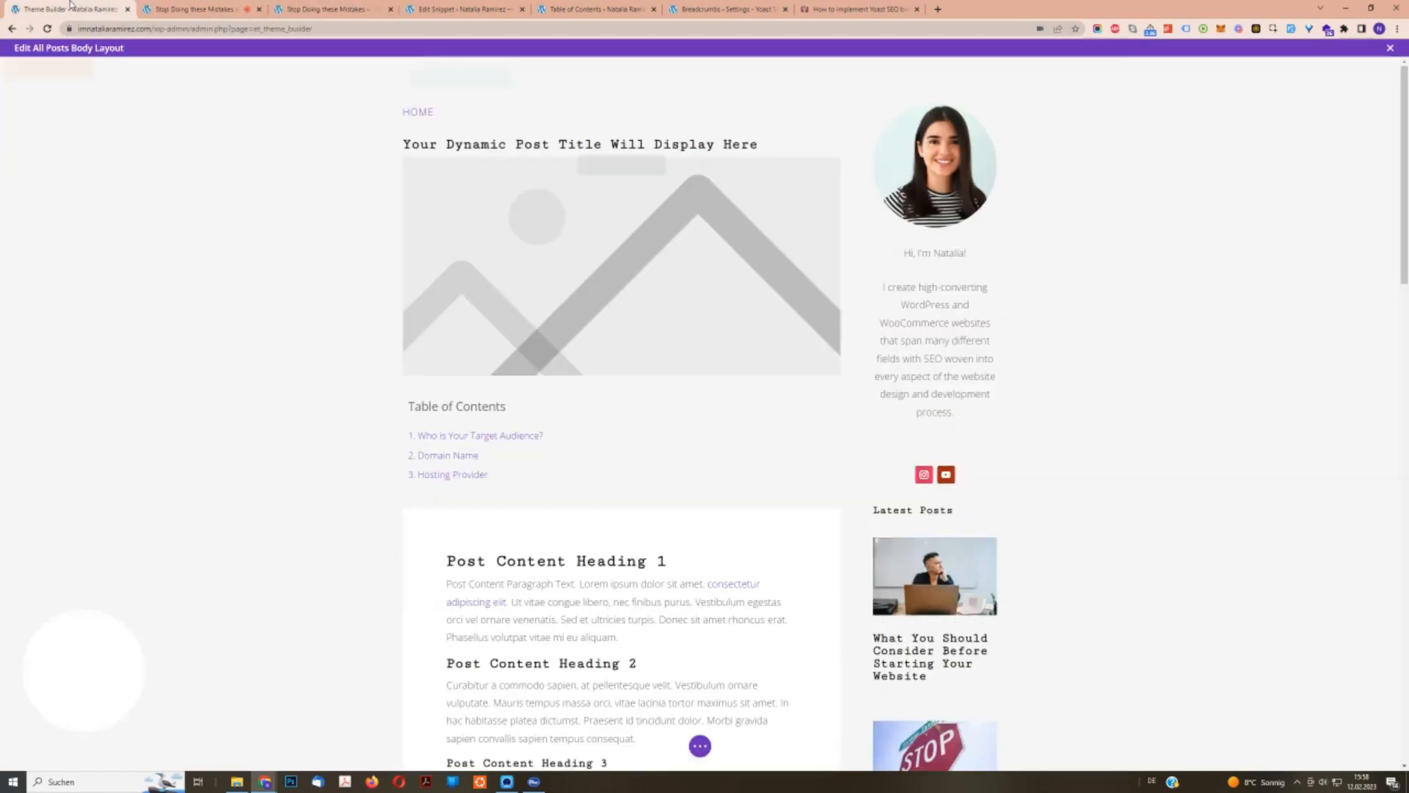
{"action": "left_click", "coordinate": [673, 205]}
{"action": "left_click", "coordinate": [1073, 162]}
{"action": "left_click", "coordinate": [1076, 189]}
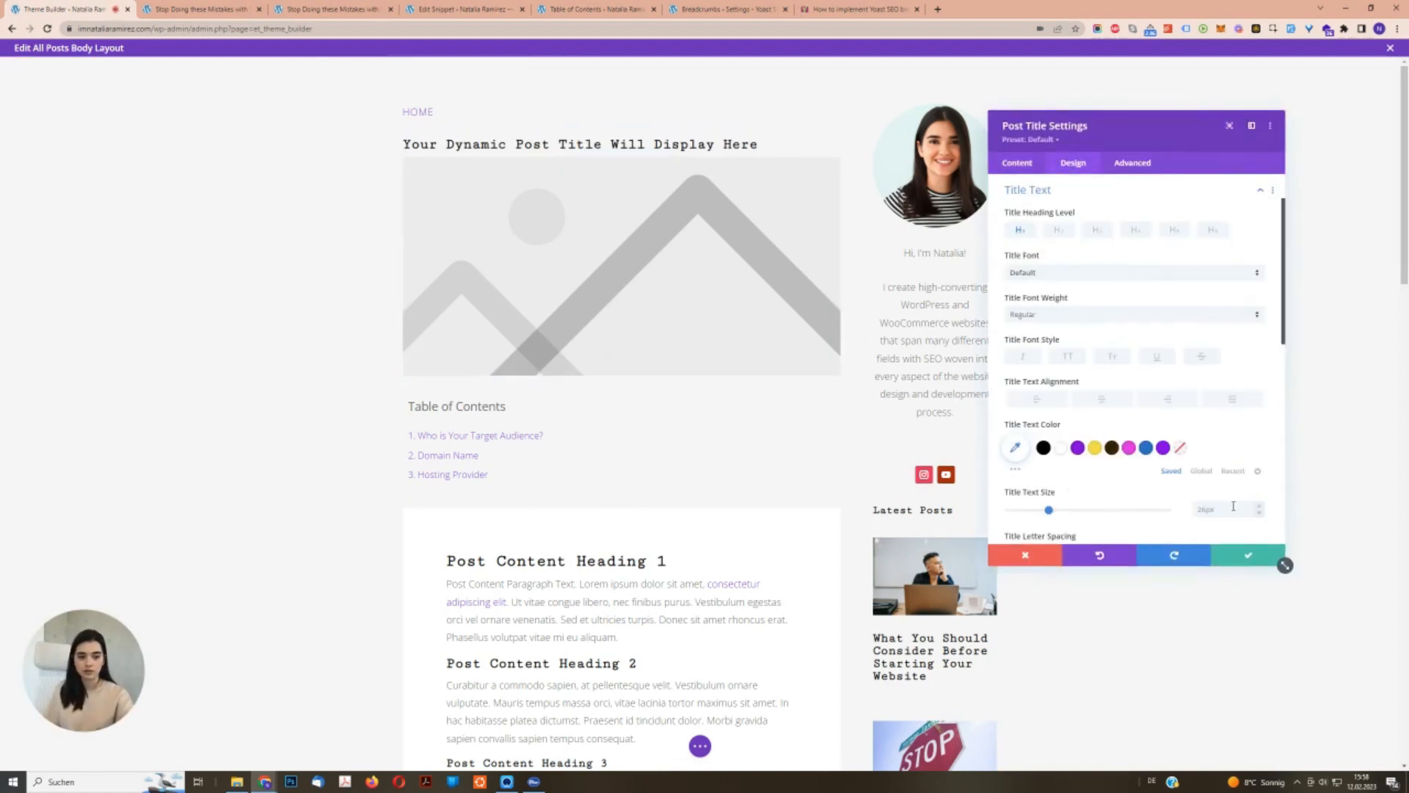
{"action": "scroll", "coordinate": [1233, 505], "scroll_direction": "down", "scroll_amount": 3}
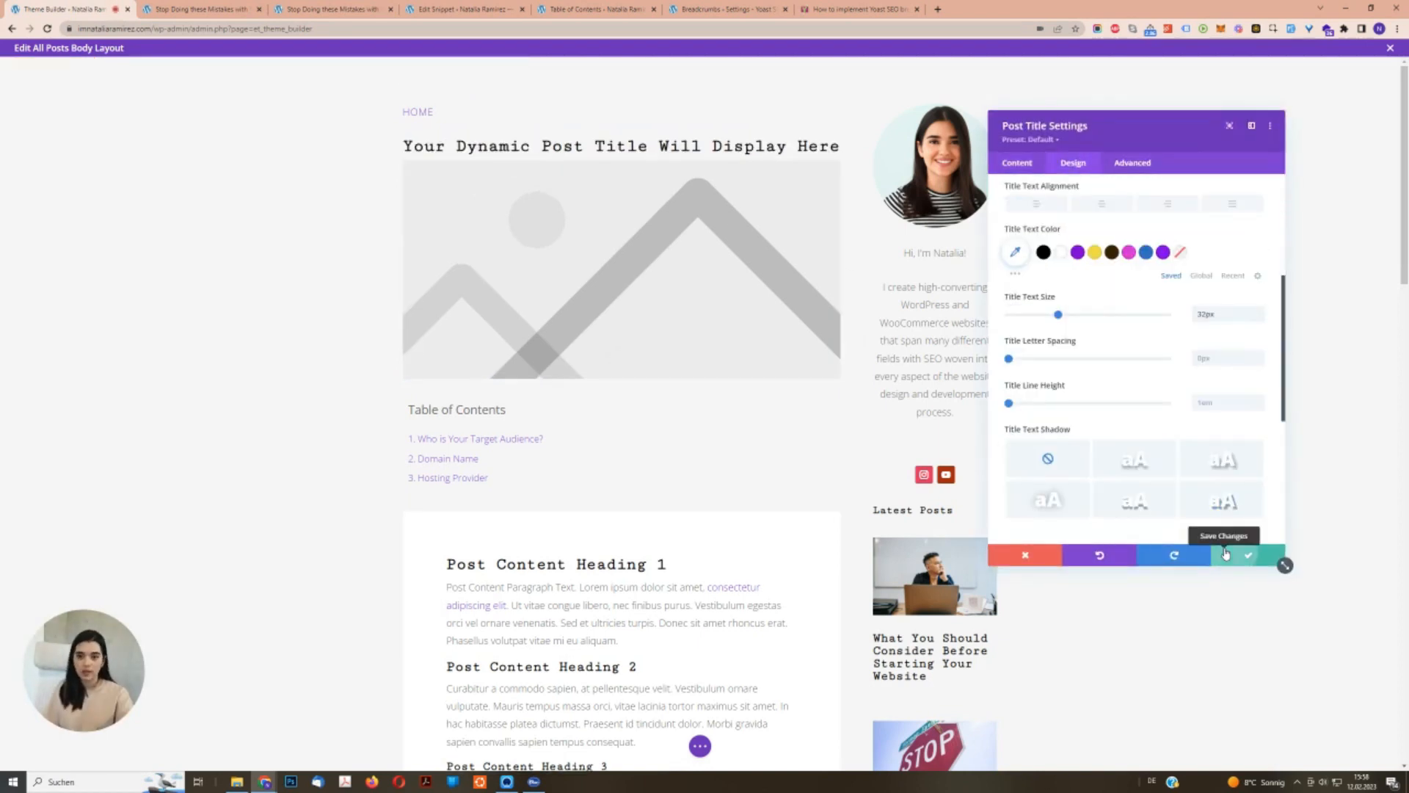
{"action": "left_click", "coordinate": [1247, 555]}
Try 10px bottom padding on the breadcrumb Code module, clear it, reduce the module's bottom margin instead and save the settings.
{"action": "mouse_move", "coordinate": [471, 116]}
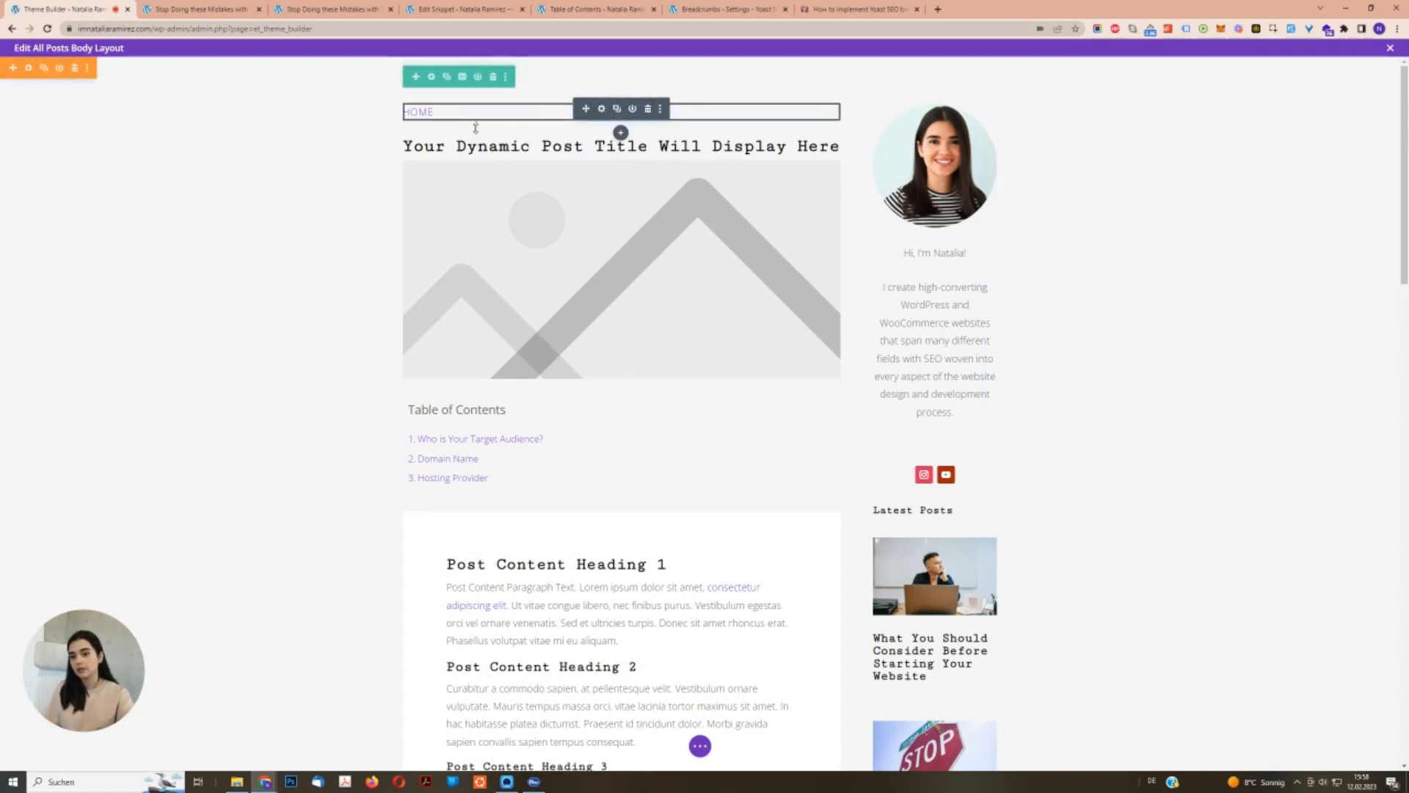
{"action": "left_click", "coordinate": [601, 110]}
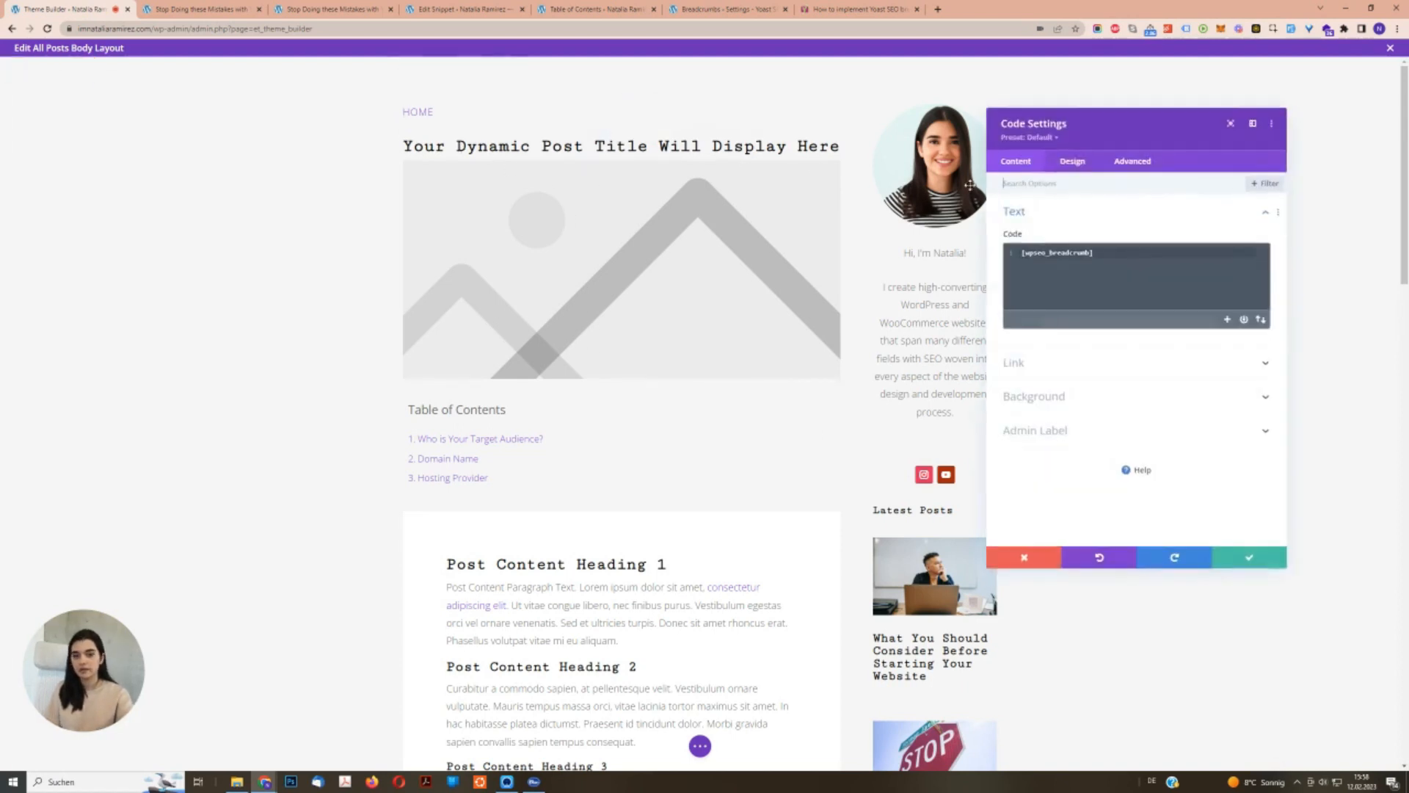
{"action": "left_click", "coordinate": [1086, 163]}
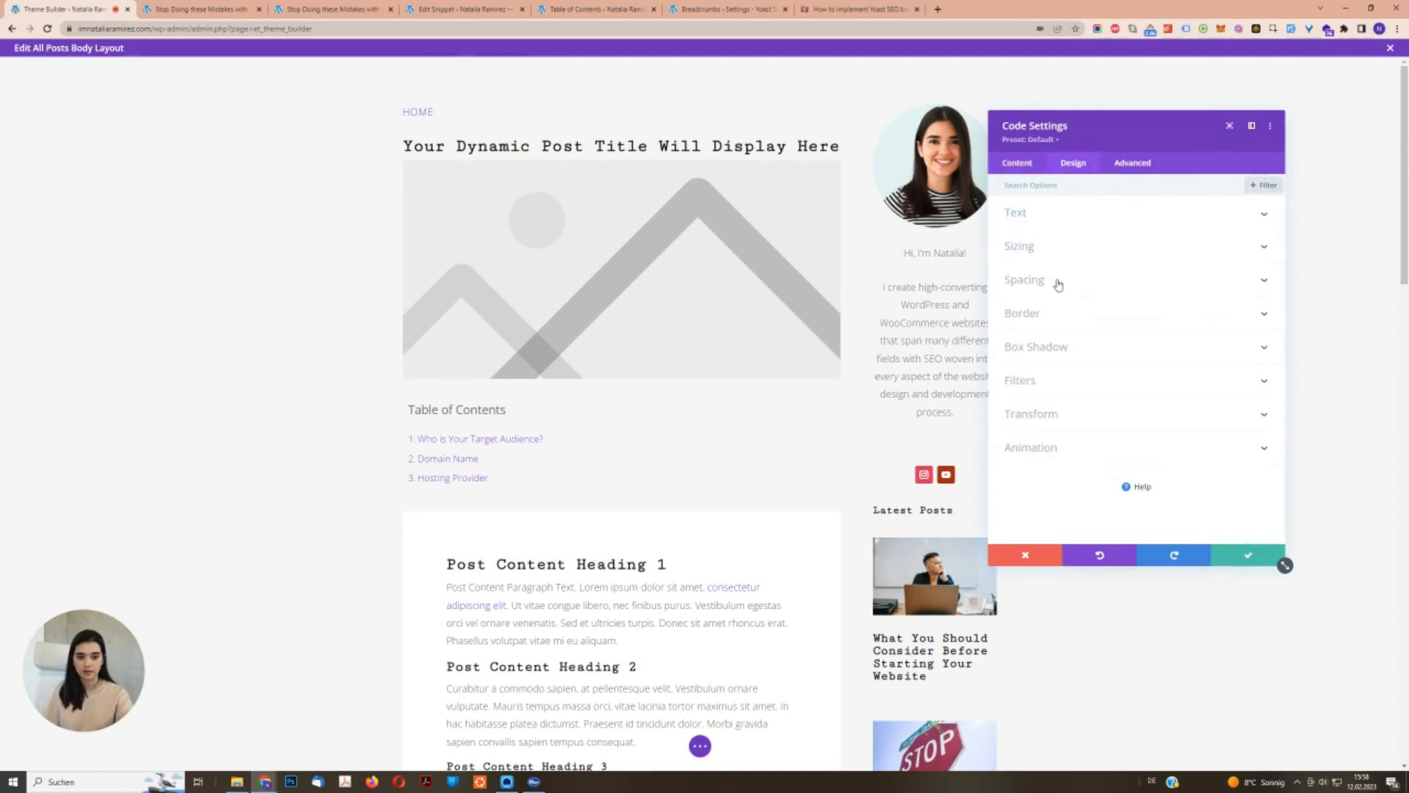
{"action": "left_click", "coordinate": [1058, 281]}
{"action": "left_click", "coordinate": [1091, 288]}
{"action": "type", "text": "10px"}
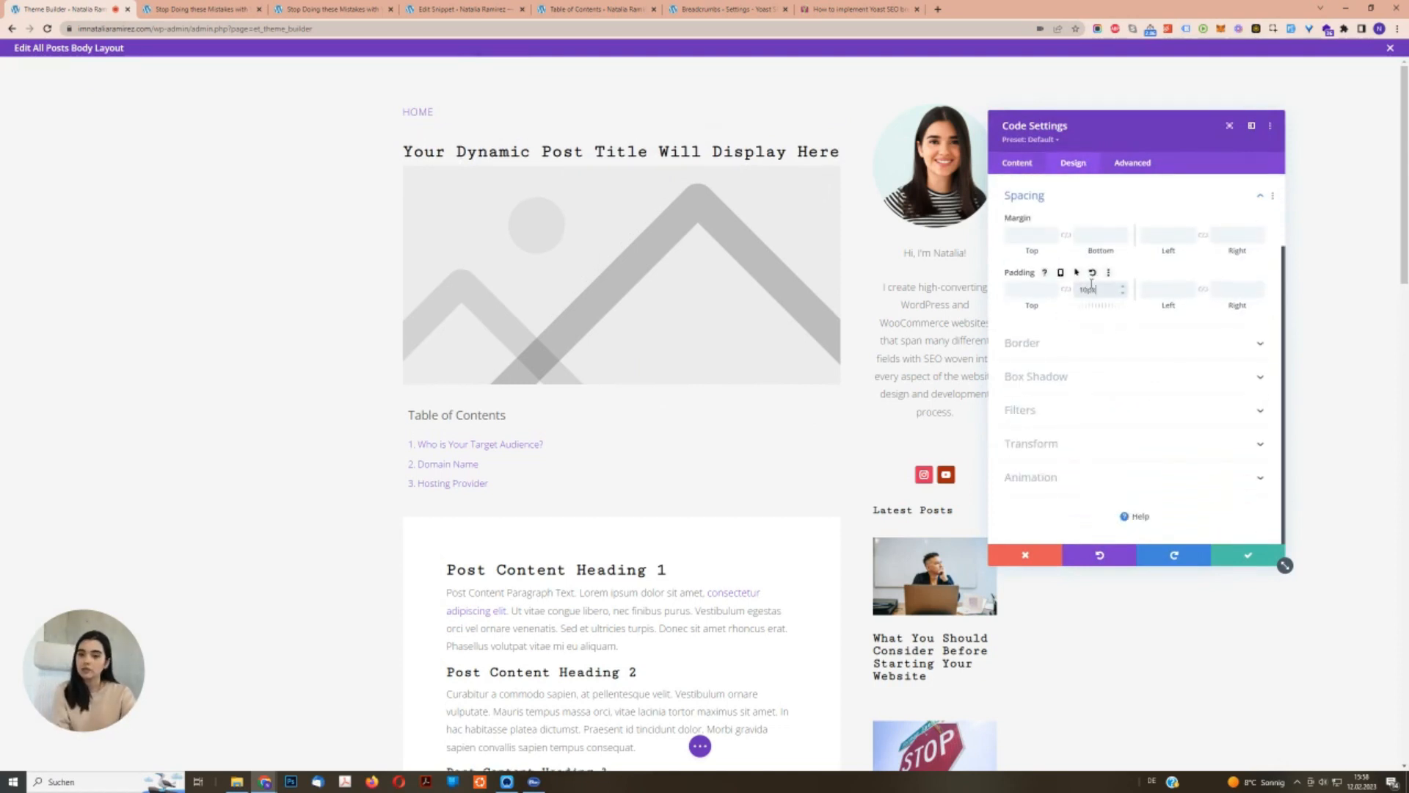
{"action": "type", "text": "px"}
{"action": "key", "text": "BackSpace"}
{"action": "left_click", "coordinate": [1085, 235]}
{"action": "type", "text": "0"}
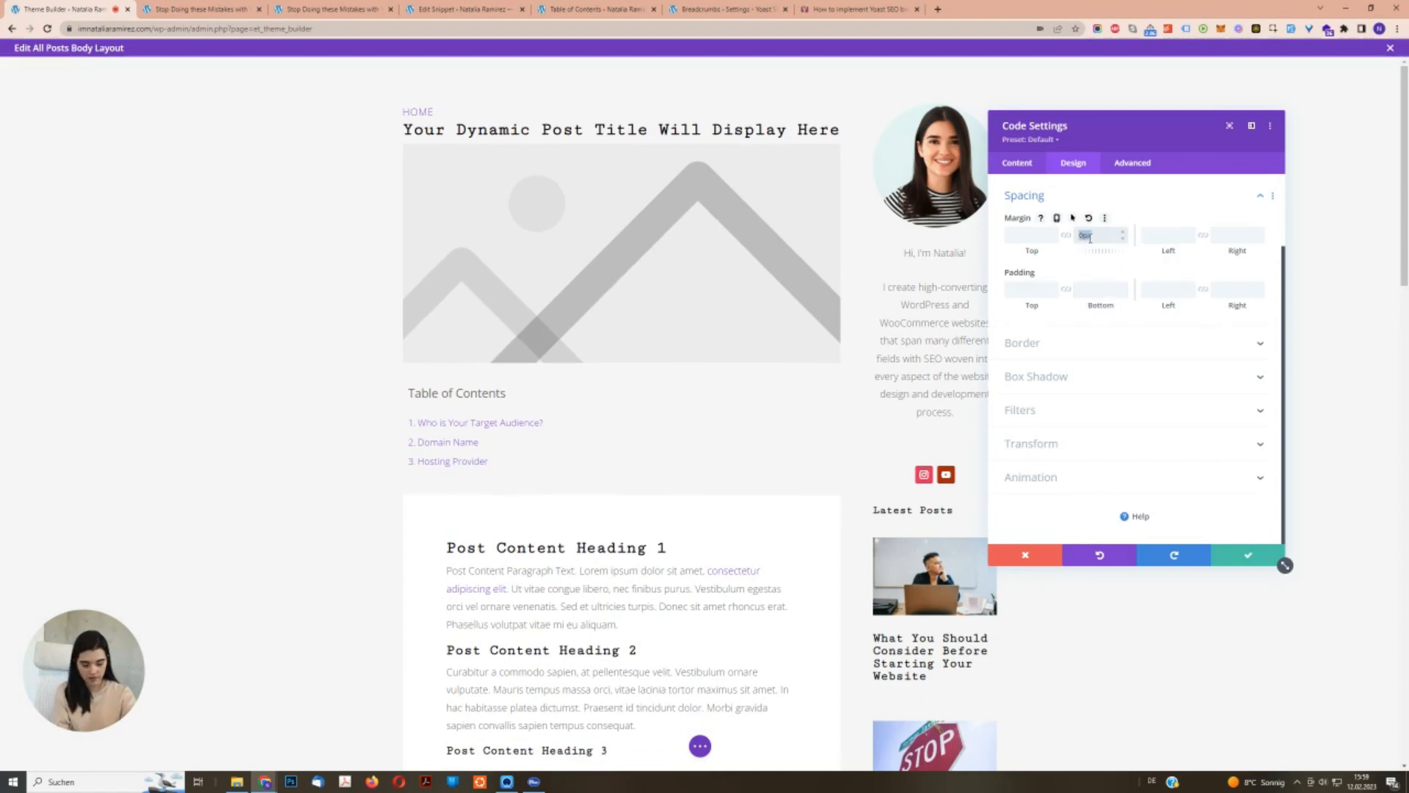
{"action": "type", "text": "px"}
{"action": "left_click", "coordinate": [1267, 552]}
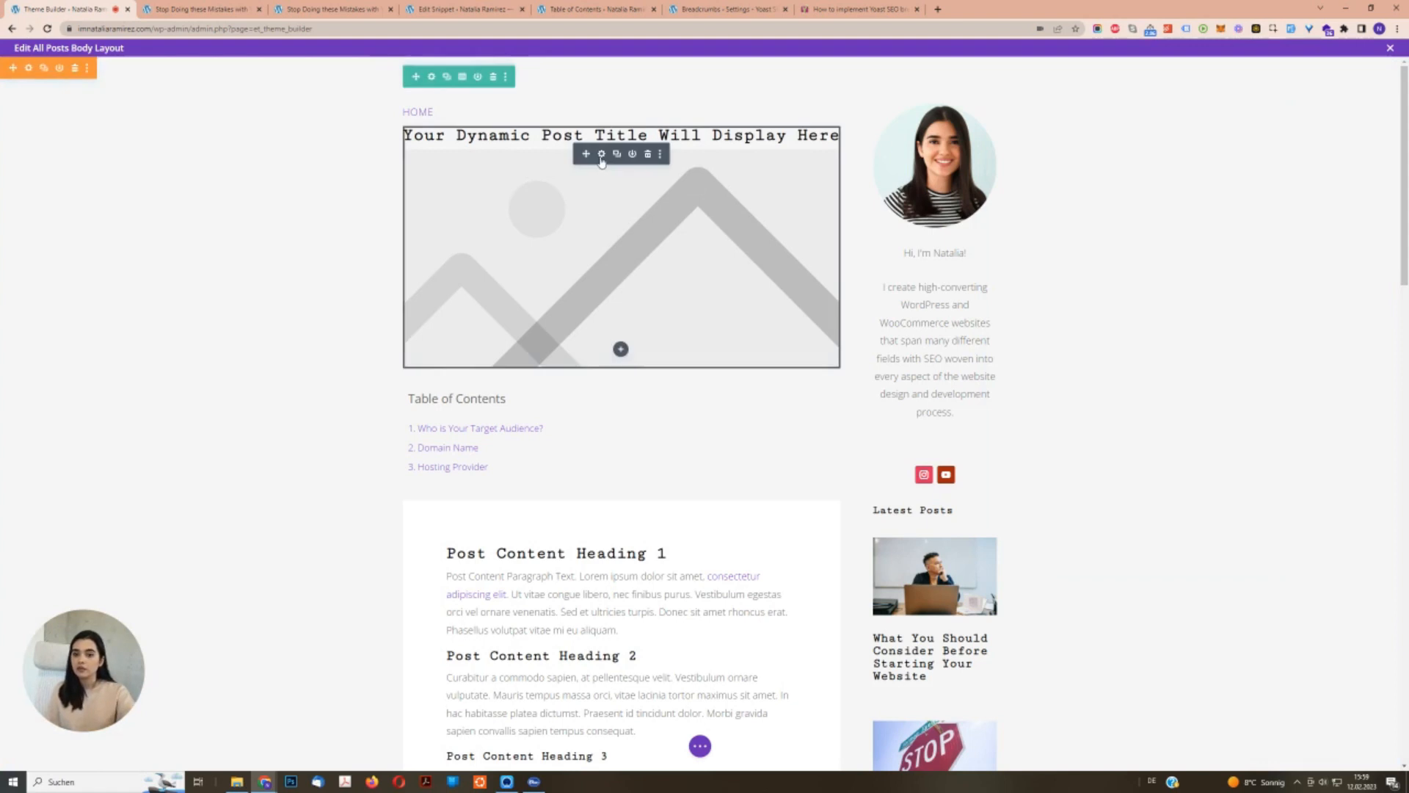
Add margin-bottom: 15px; to the Post Title module's custom CSS for the title element and save the settings.
{"action": "left_click", "coordinate": [601, 155]}
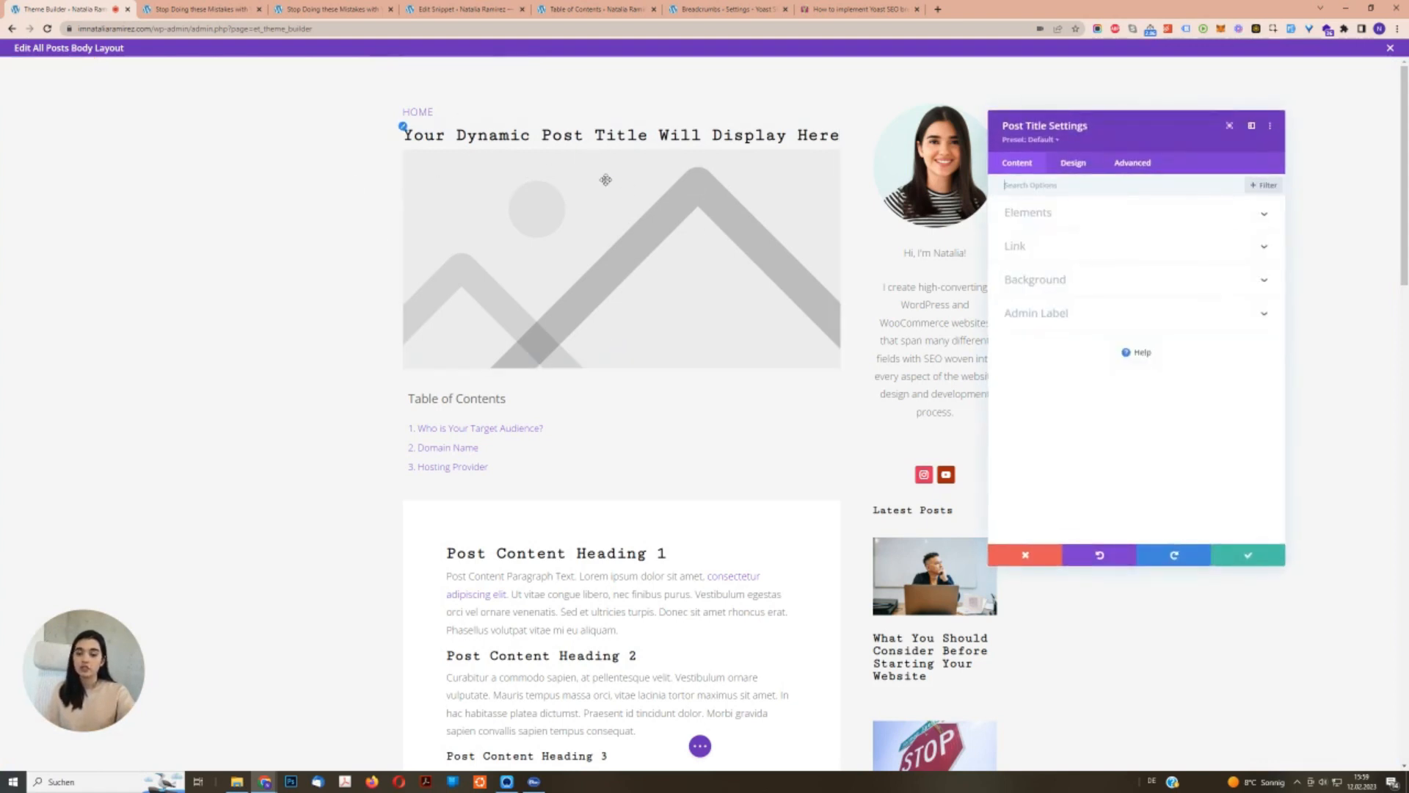
{"action": "left_click", "coordinate": [1082, 166]}
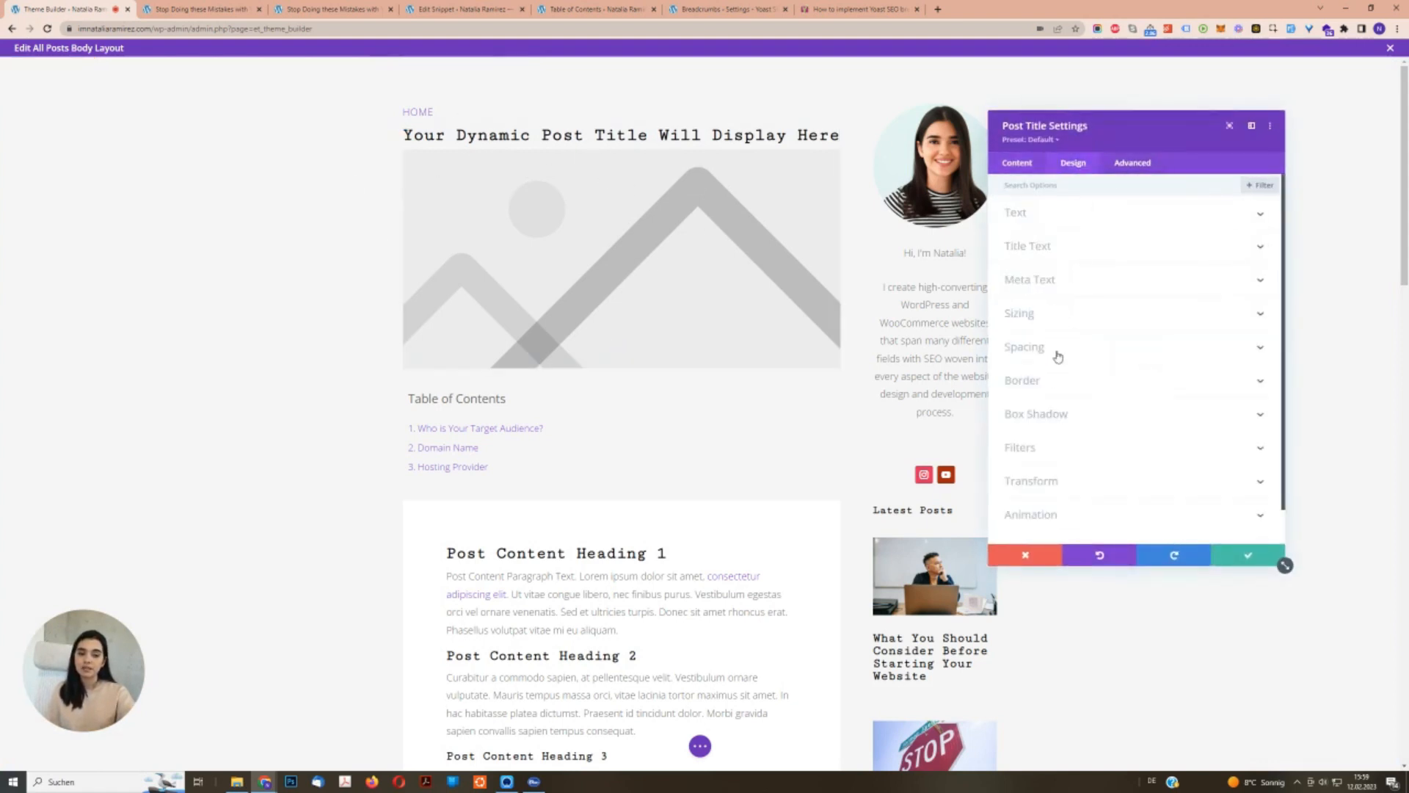
{"action": "left_click", "coordinate": [1038, 246]}
{"action": "scroll", "coordinate": [1130, 424], "scroll_direction": "down", "scroll_amount": 3}
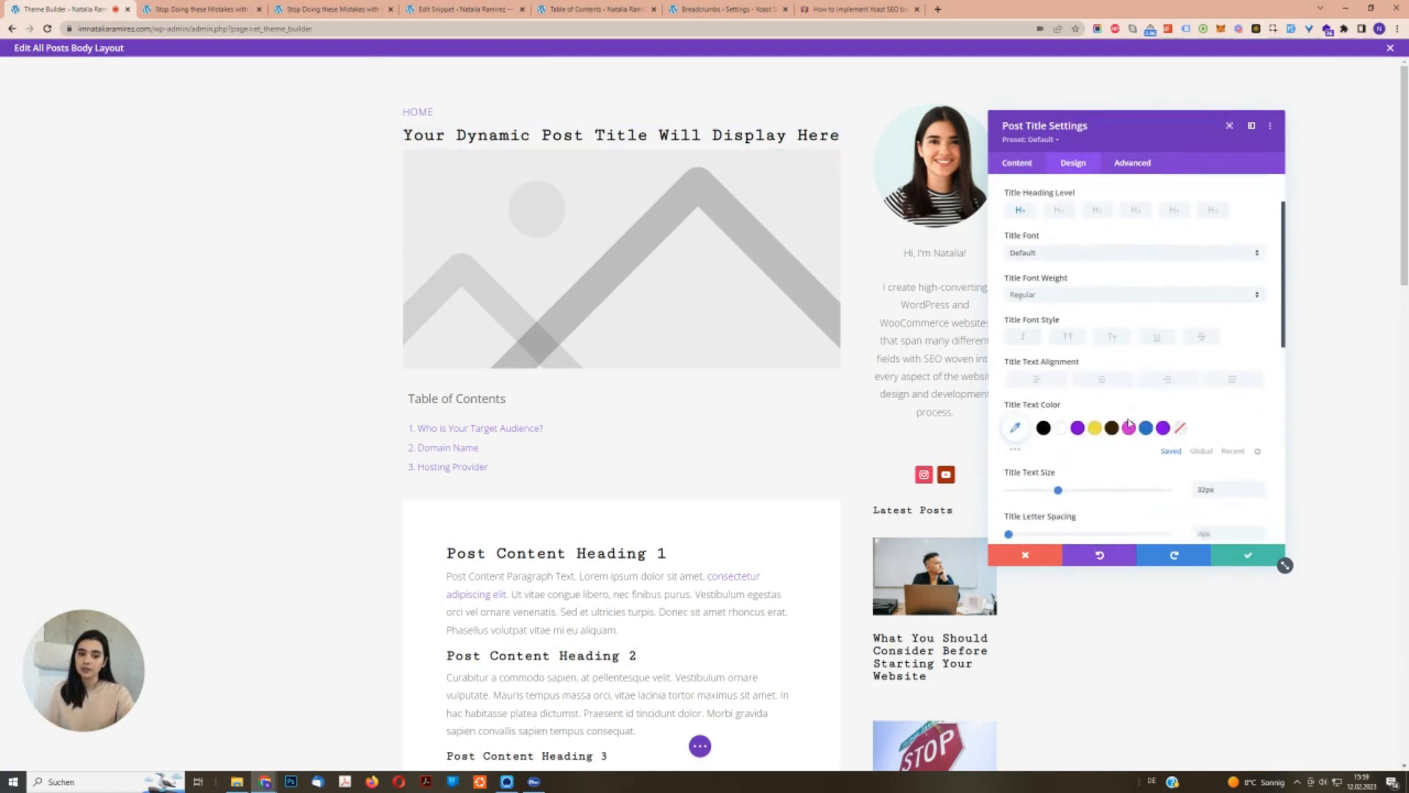
{"action": "scroll", "coordinate": [1128, 424], "scroll_direction": "down", "scroll_amount": 2}
{"action": "left_click", "coordinate": [1134, 165]}
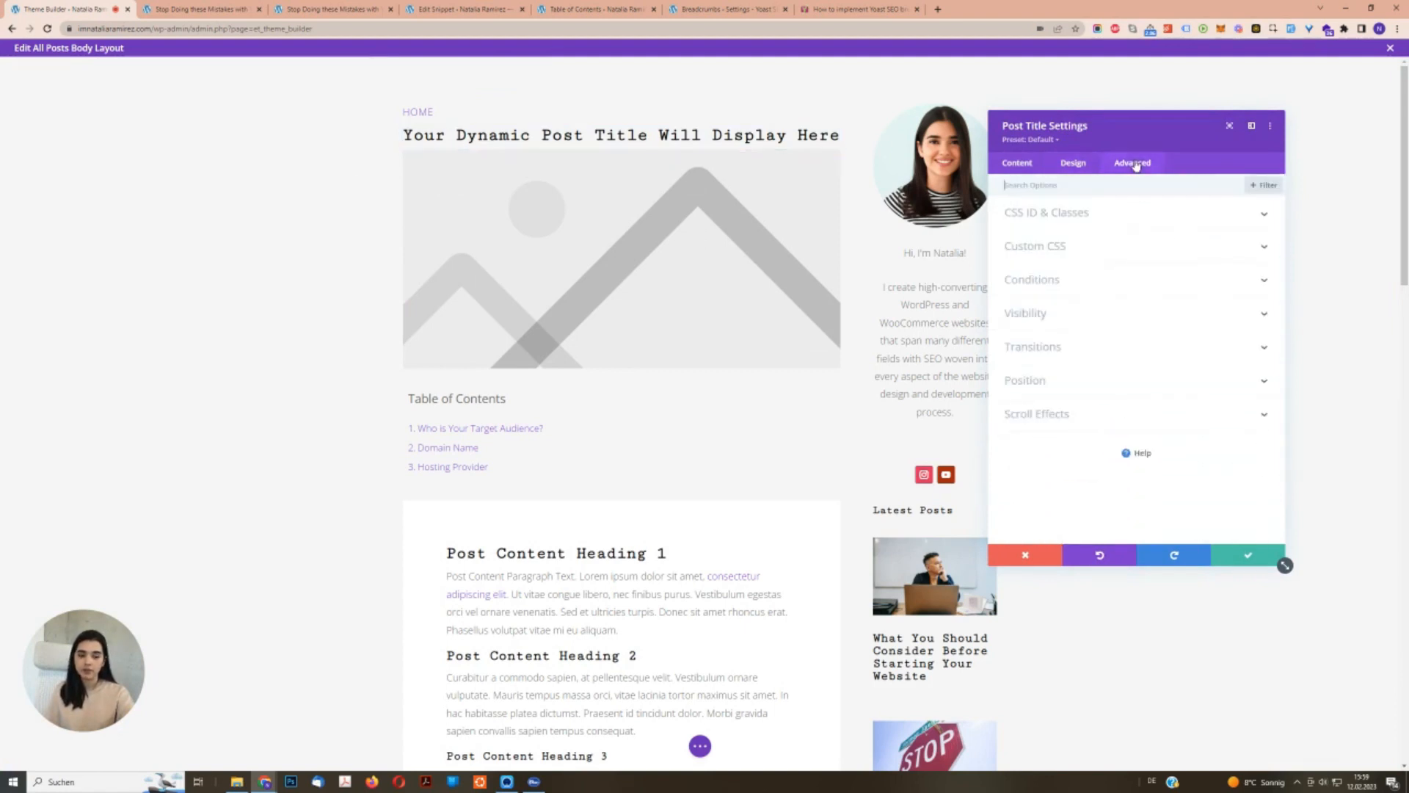
{"action": "left_click", "coordinate": [1051, 244]}
{"action": "scroll", "coordinate": [1054, 253], "scroll_direction": "down", "scroll_amount": 4}
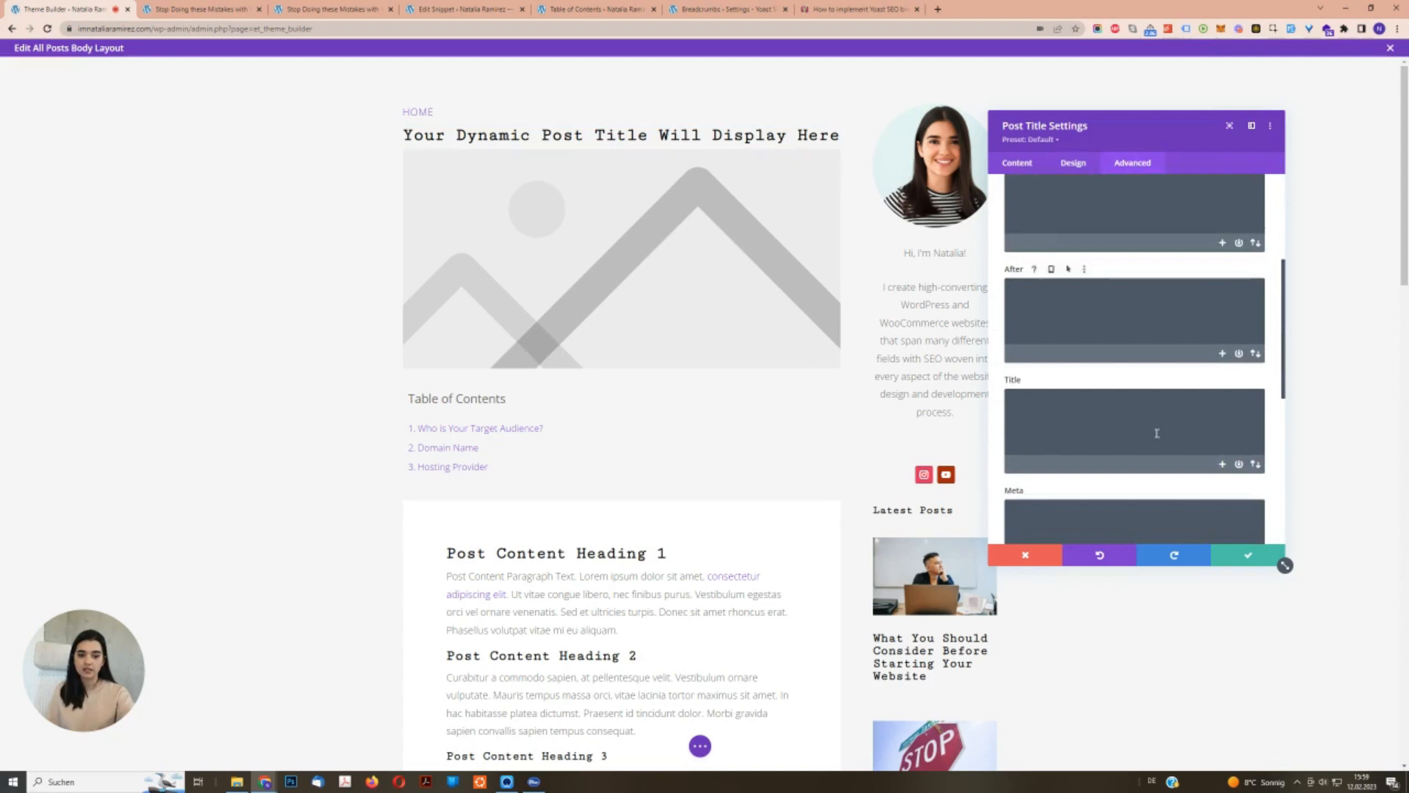
{"action": "left_click", "coordinate": [1055, 257]}
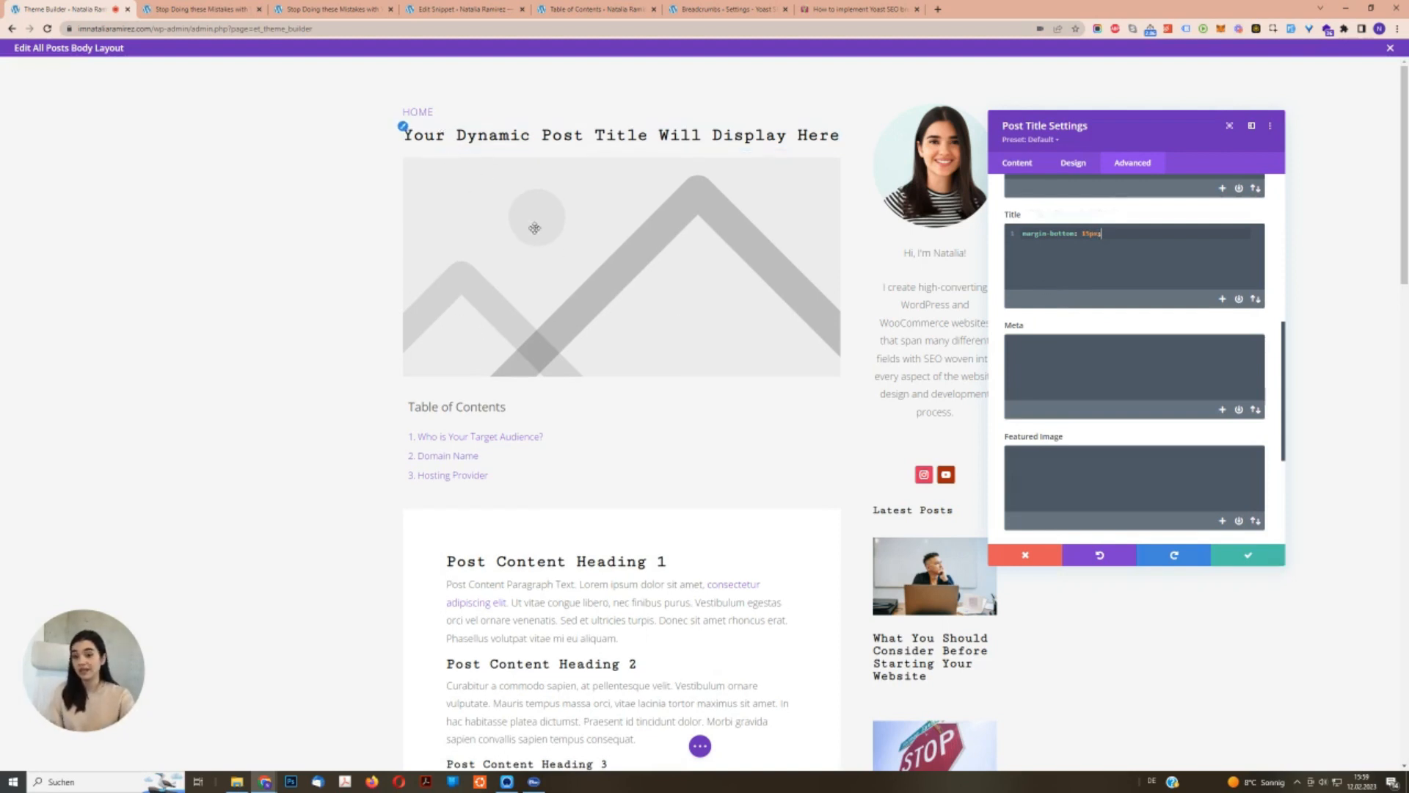
{"action": "left_click", "coordinate": [1251, 556]}
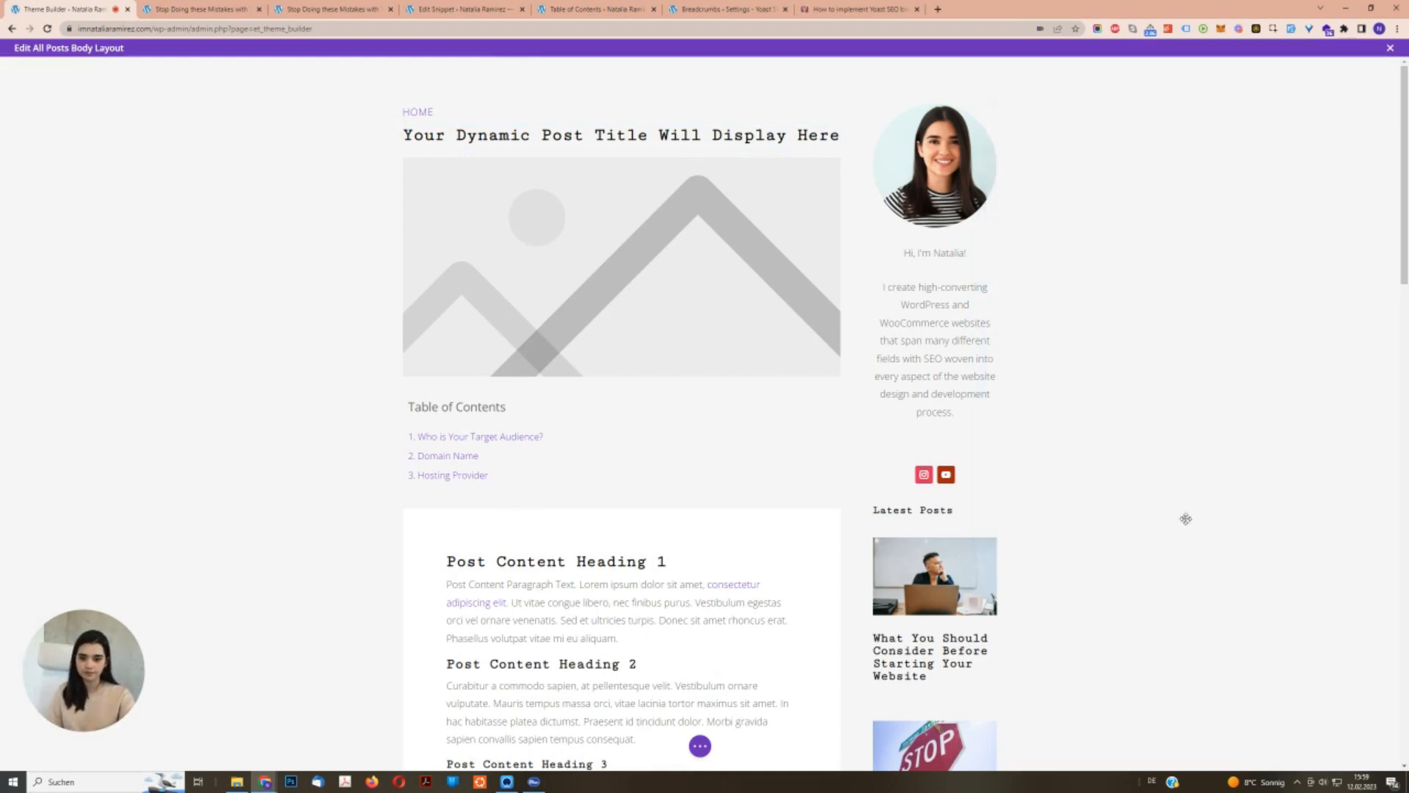
Check the table of contents in both post versions and give its Code module a white background, 30px top and bottom padding, and side padding.
{"action": "left_click", "coordinate": [176, 6]}
{"action": "scroll", "coordinate": [444, 212], "scroll_direction": "down", "scroll_amount": 5}
{"action": "left_click", "coordinate": [308, 6]}
{"action": "scroll", "coordinate": [558, 490], "scroll_direction": "down", "scroll_amount": 4}
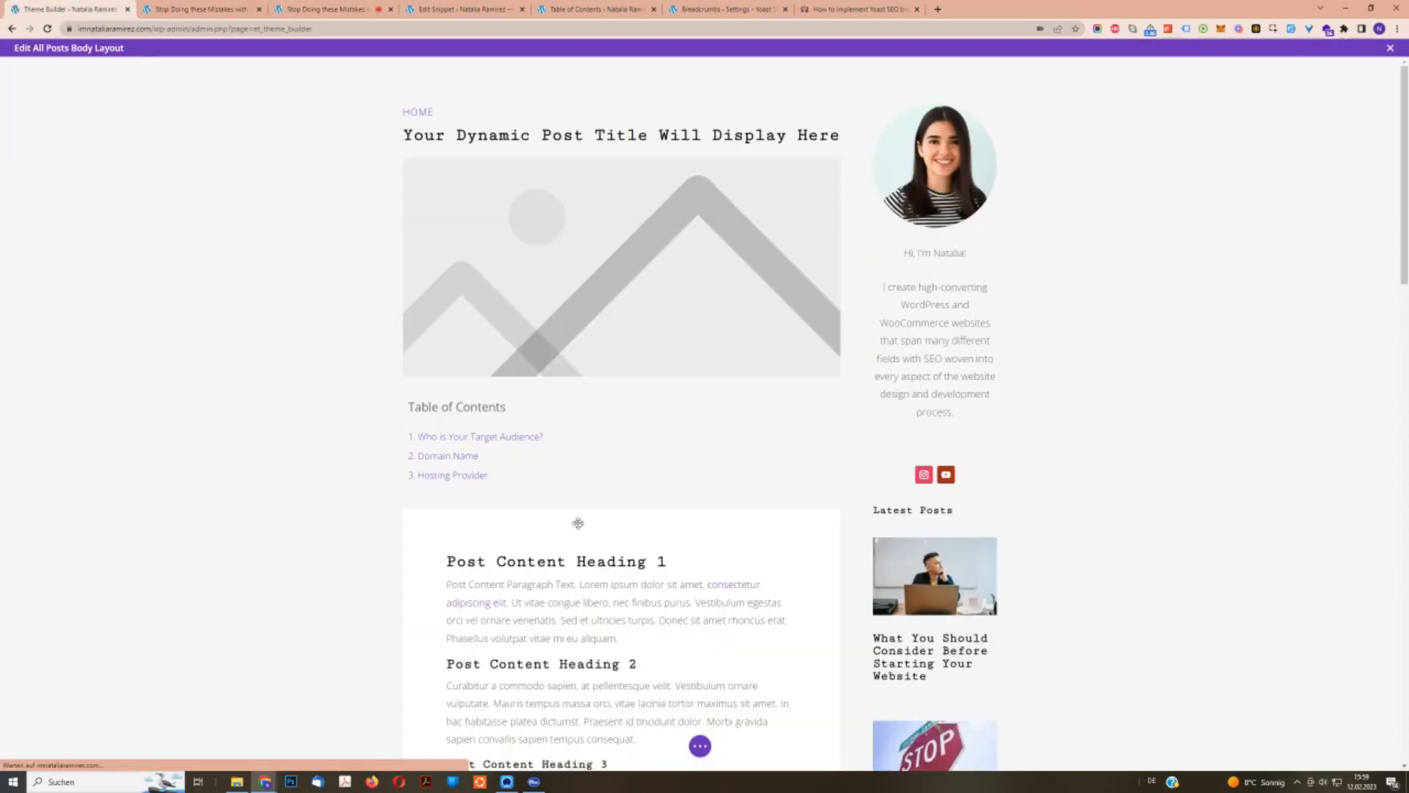
{"action": "left_click", "coordinate": [86, 8]}
{"action": "left_click", "coordinate": [601, 422]}
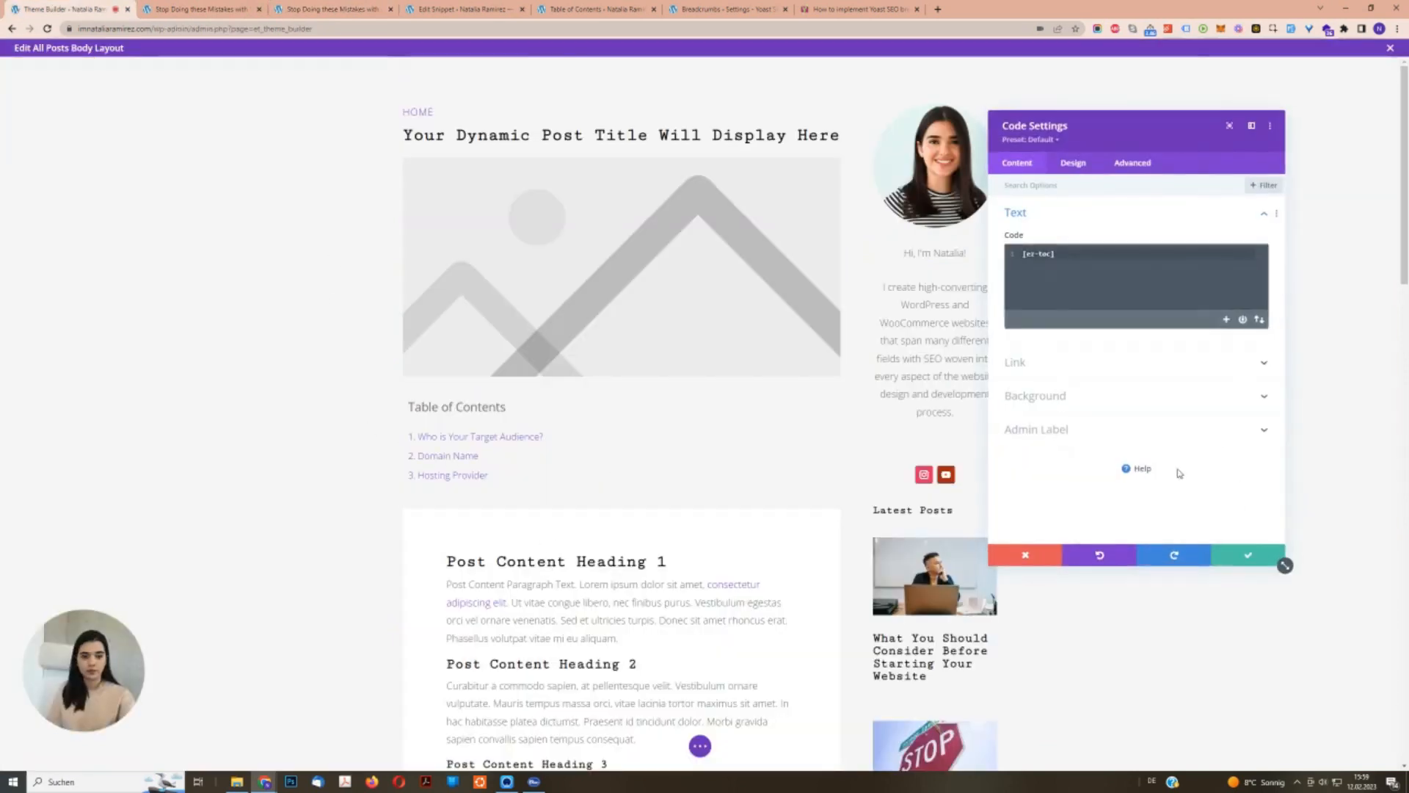
{"action": "left_click", "coordinate": [1075, 401]}
{"action": "left_click", "coordinate": [1061, 413]}
{"action": "left_click", "coordinate": [1048, 285]}
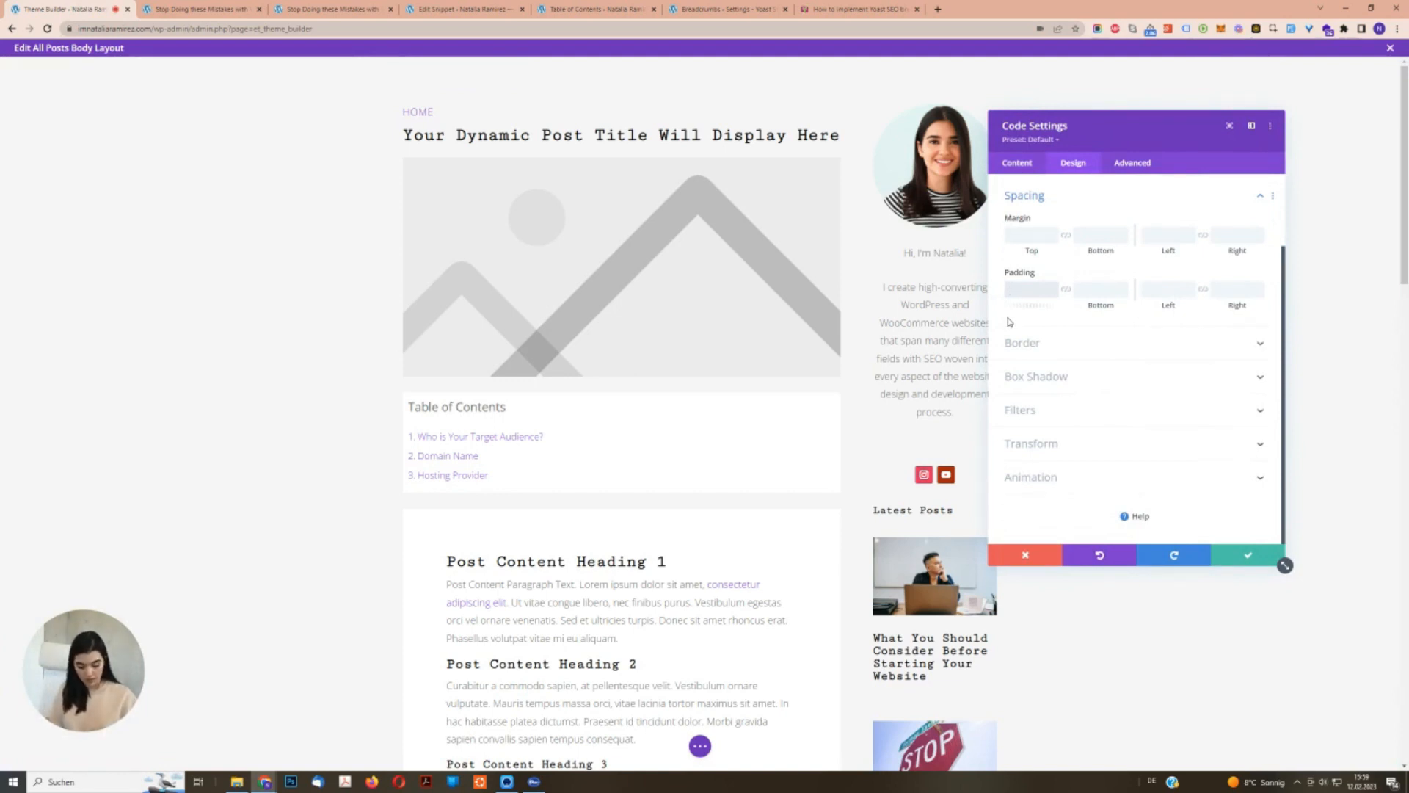
{"action": "left_click", "coordinate": [1065, 289]}
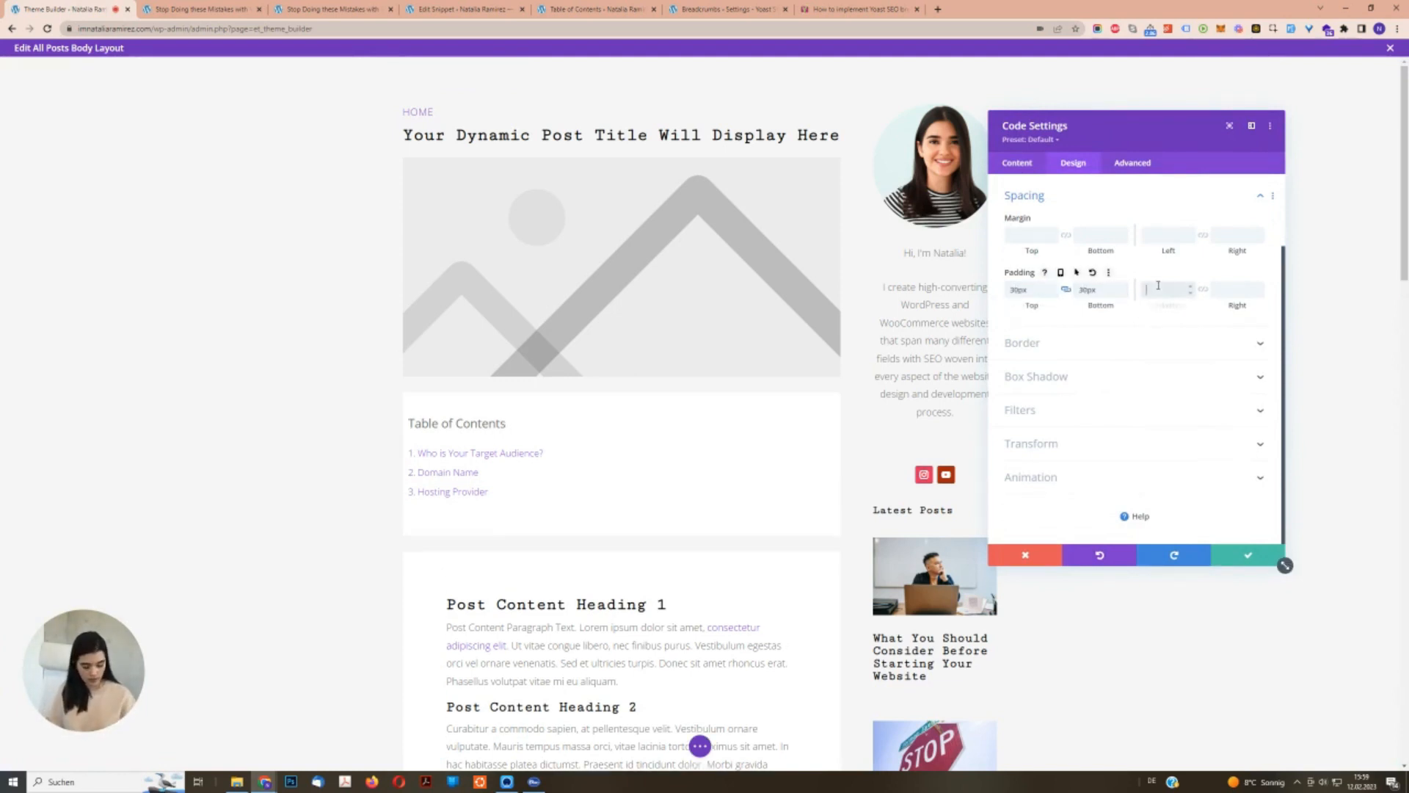
{"action": "key", "text": "Tab"}
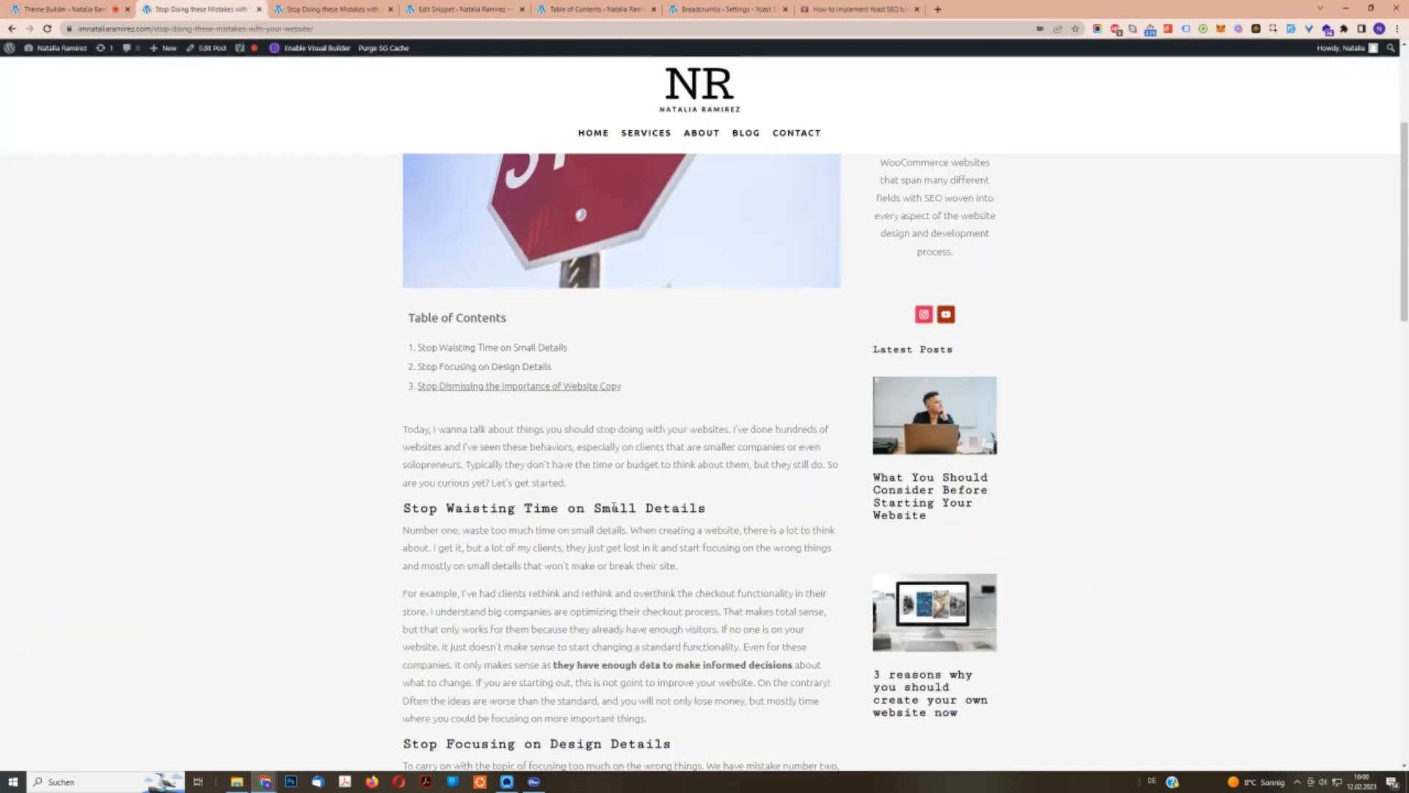
Compare the Watch on Youtube heading and video near the end of both post versions.
{"action": "scroll", "coordinate": [651, 554], "scroll_direction": "down", "scroll_amount": 17}
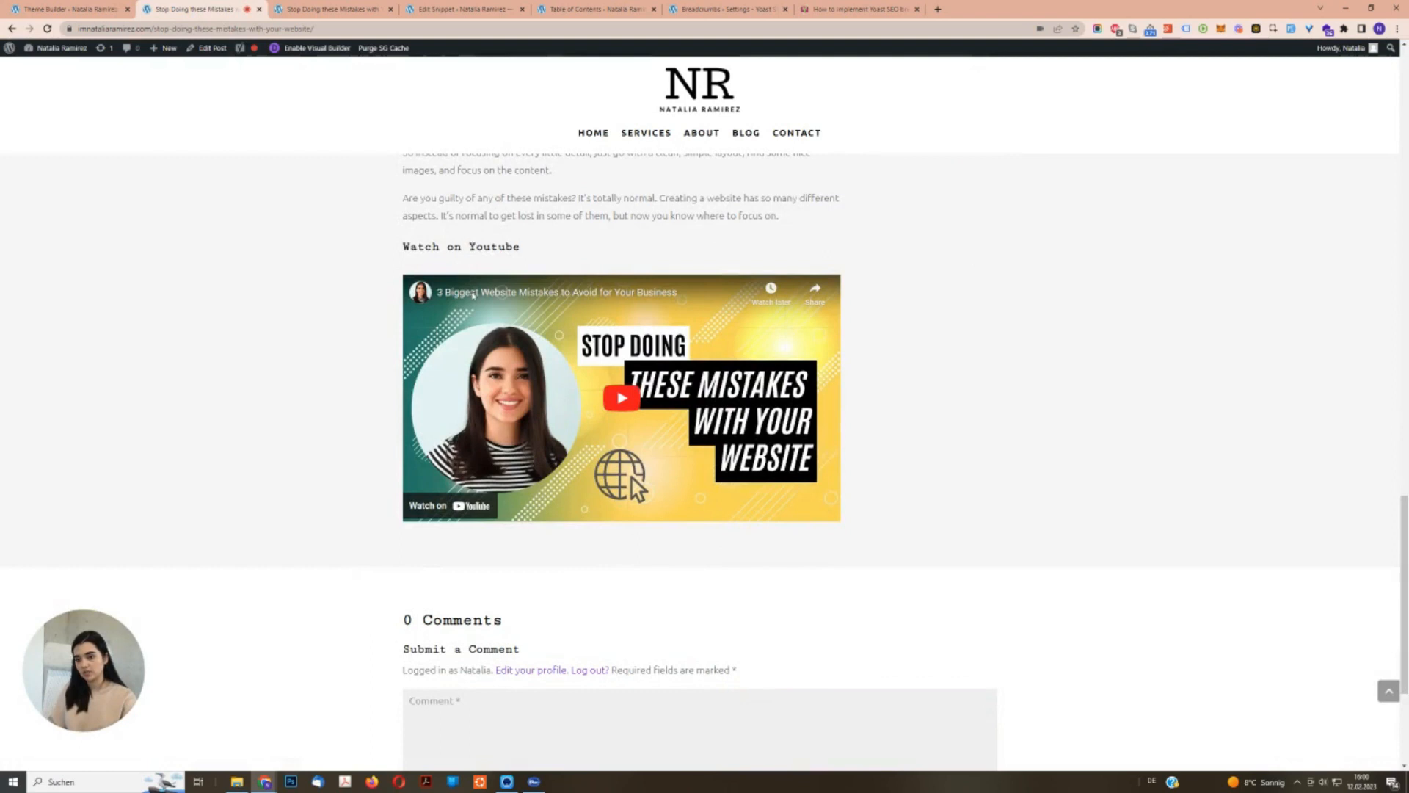
{"action": "left_click", "coordinate": [361, 6]}
{"action": "scroll", "coordinate": [519, 487], "scroll_direction": "down", "scroll_amount": 15}
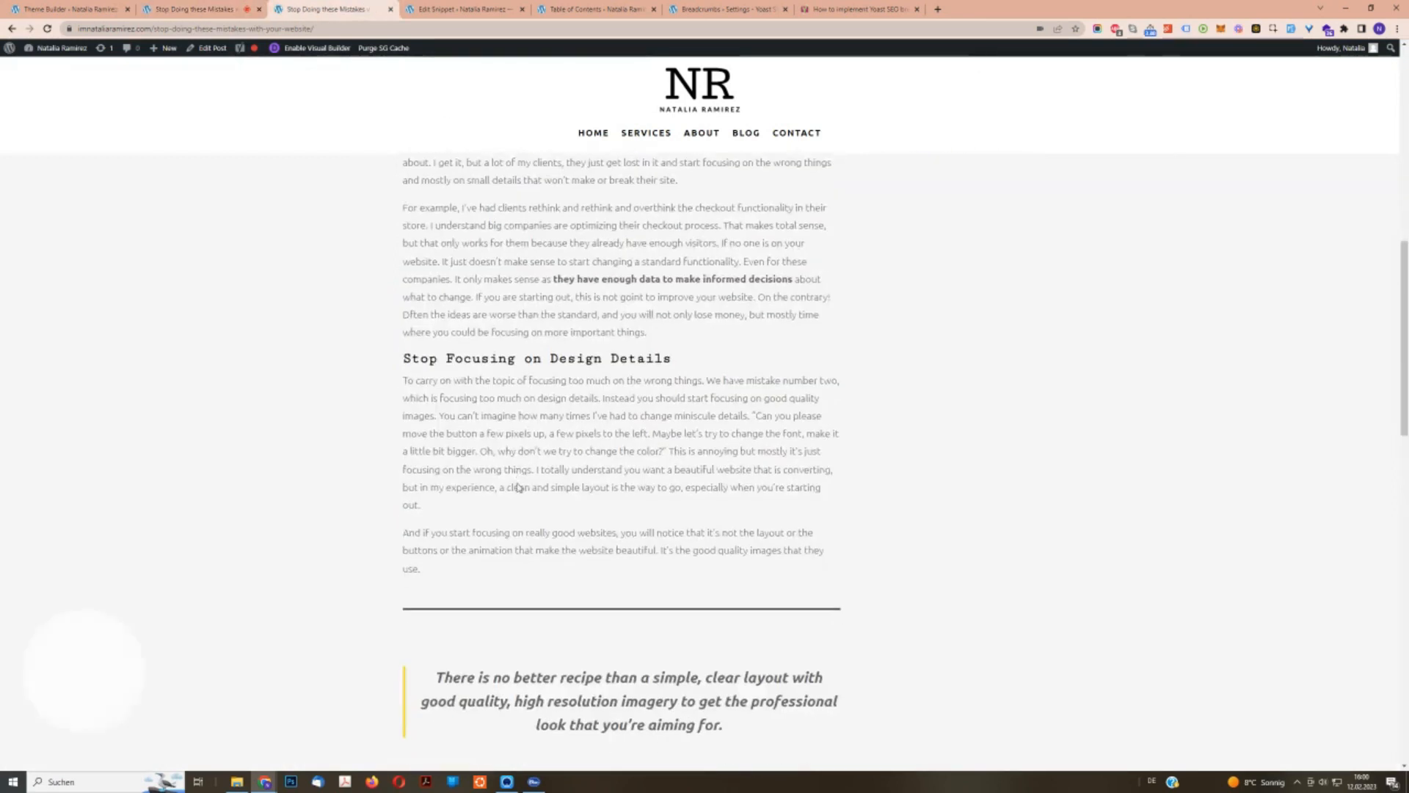
{"action": "scroll", "coordinate": [520, 489], "scroll_direction": "up", "scroll_amount": 2}
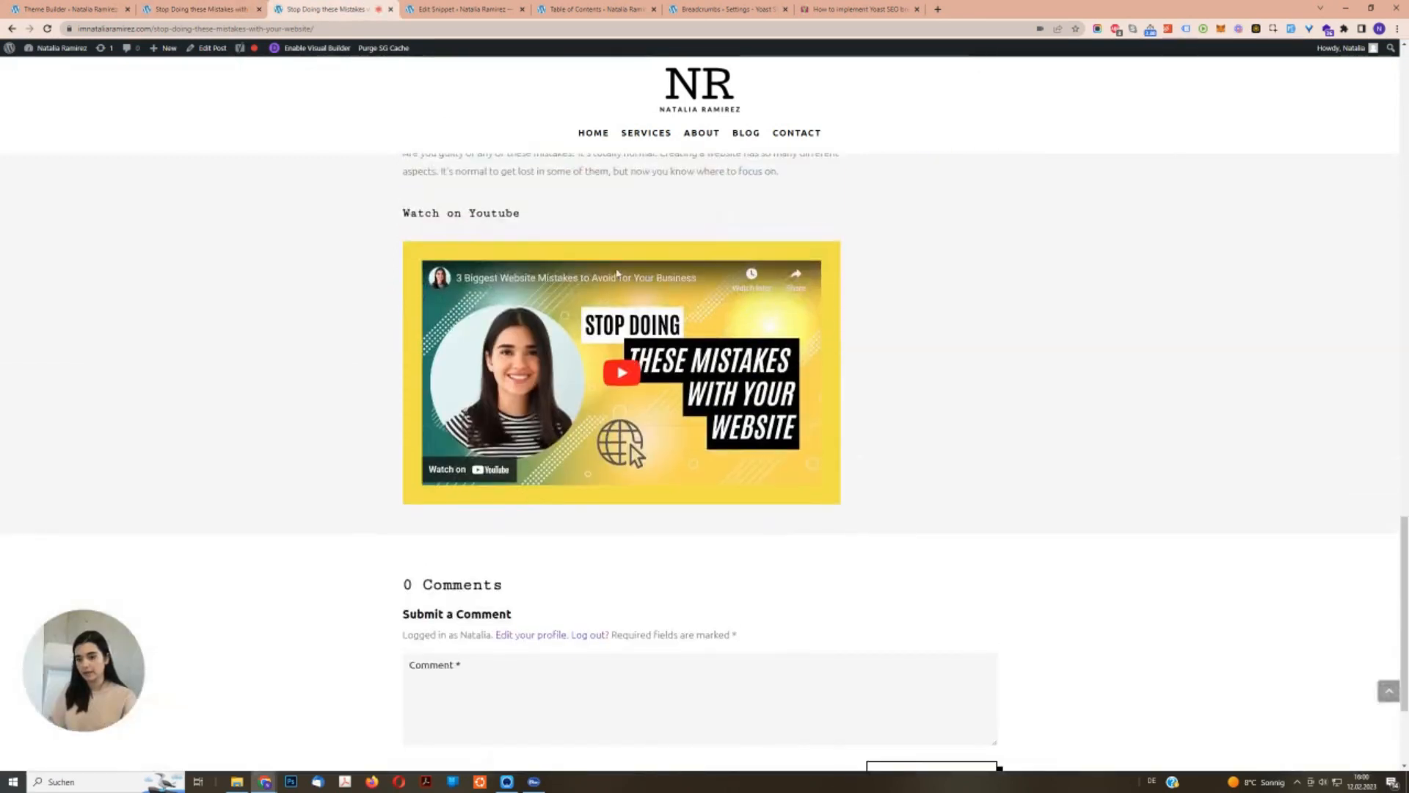
{"action": "scroll", "coordinate": [384, 236], "scroll_direction": "up", "scroll_amount": 1}
{"action": "left_click", "coordinate": [108, 7]}
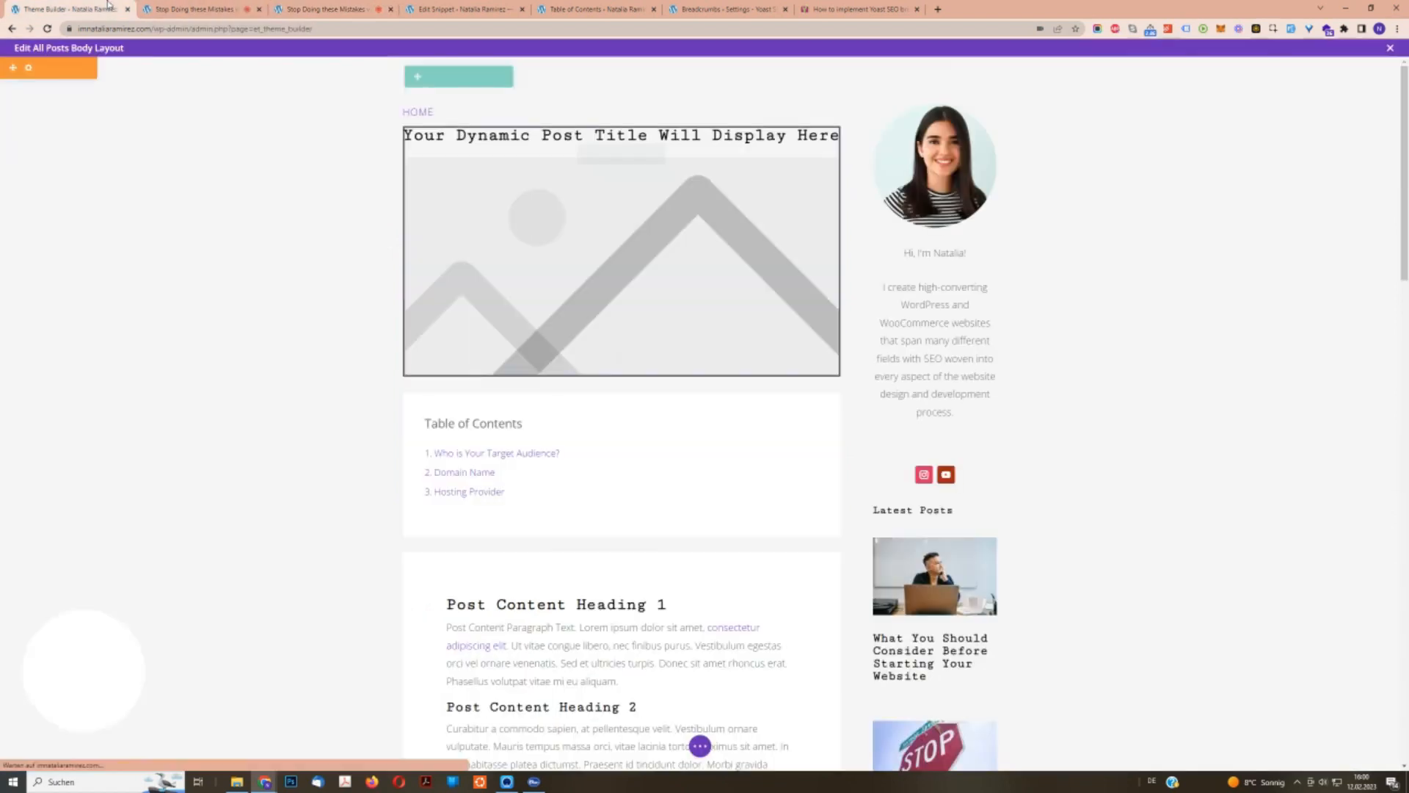
Set the top margin of the Watch on Youtube Text module to 50px in the body layout.
{"action": "scroll", "coordinate": [482, 163], "scroll_direction": "down", "scroll_amount": 10}
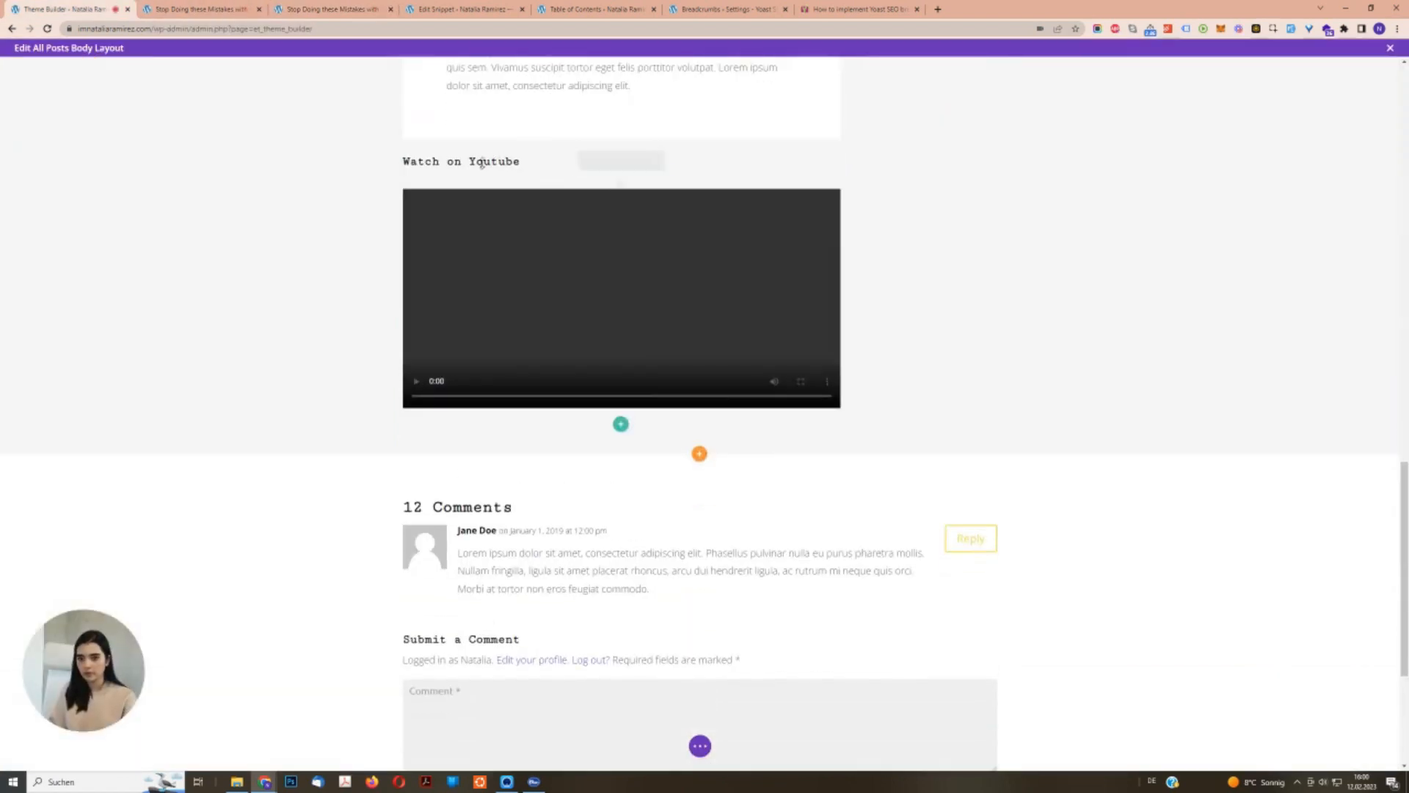
{"action": "left_click", "coordinate": [601, 161]}
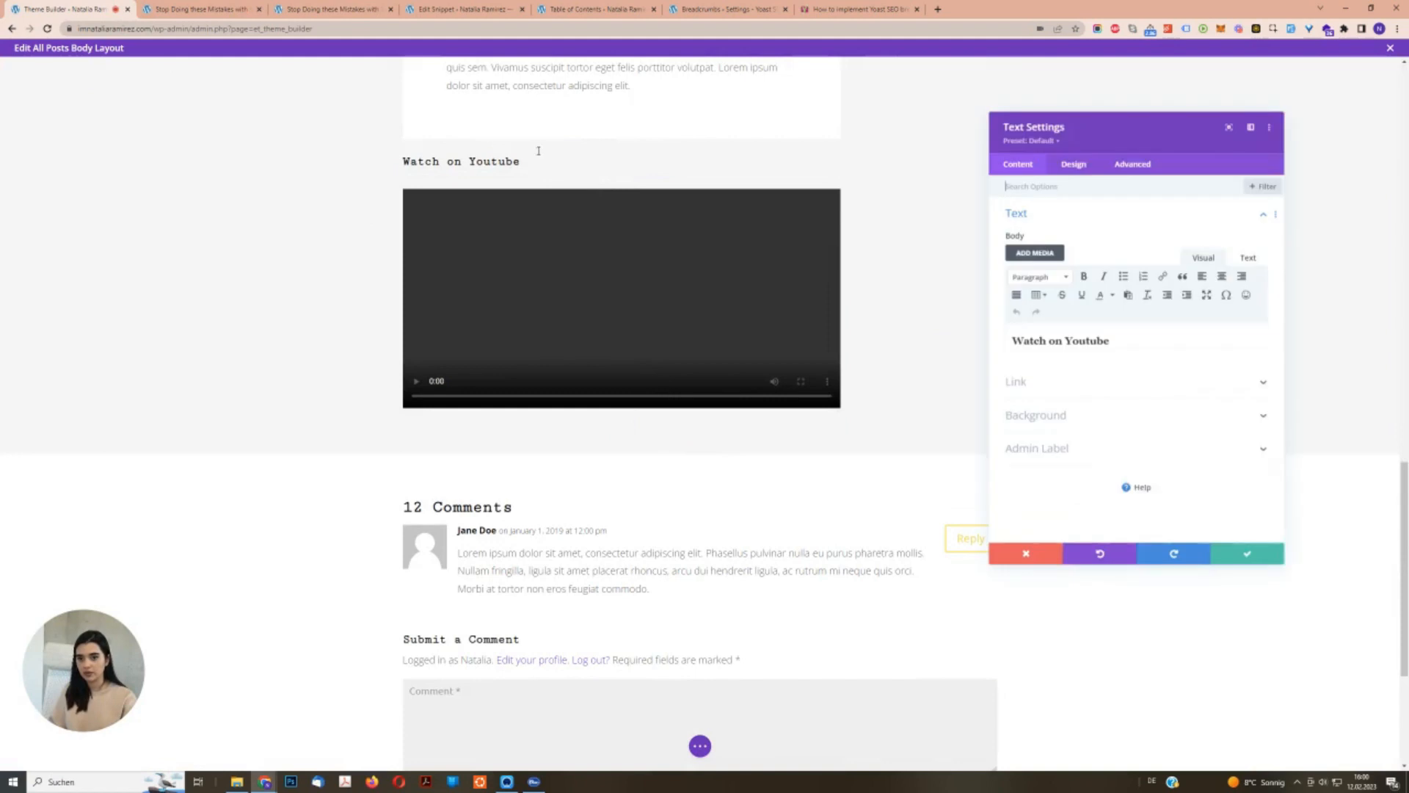
{"action": "left_click", "coordinate": [1075, 166]}
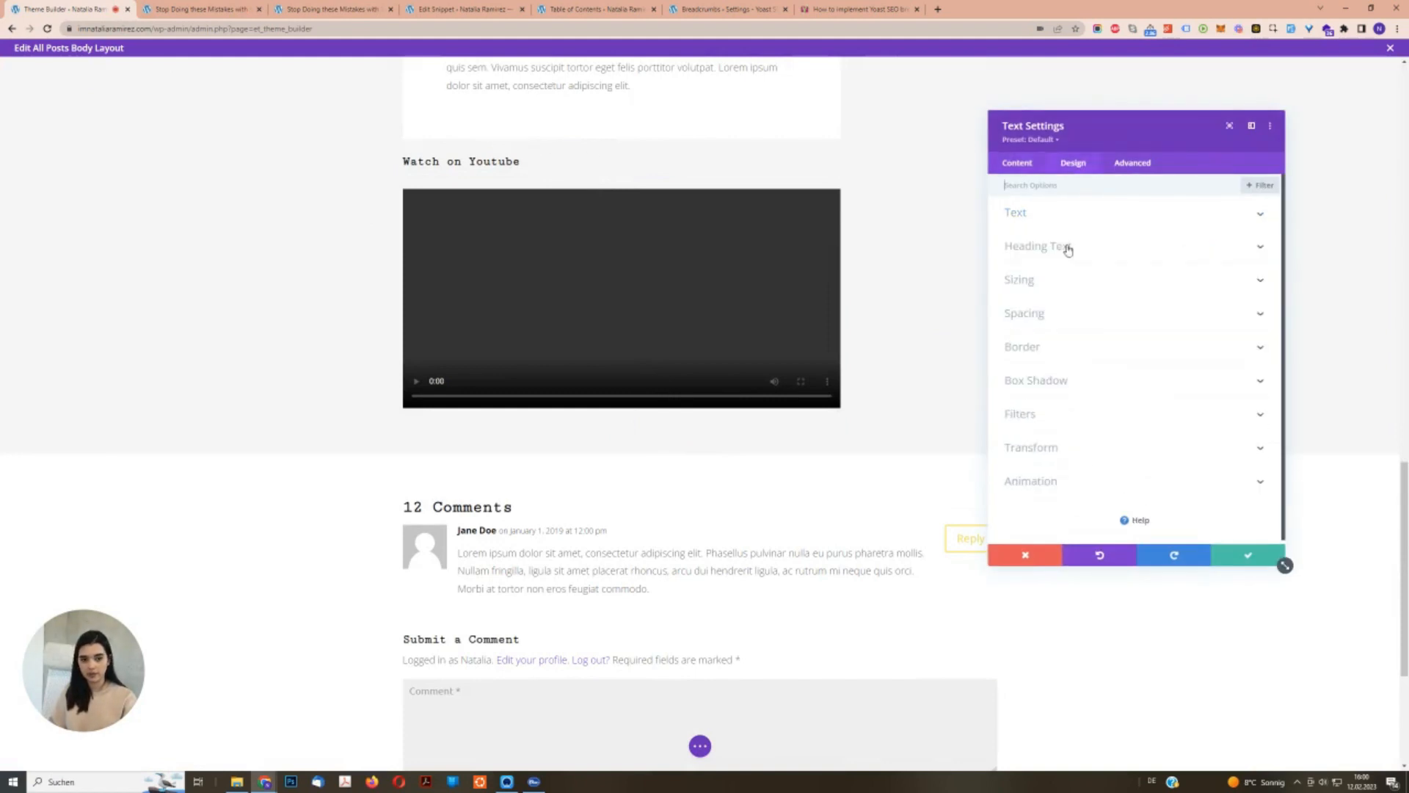
{"action": "left_click", "coordinate": [1028, 314]}
{"action": "left_click", "coordinate": [1030, 234]}
{"action": "type", "text": "50"}
{"action": "key", "text": "Tab"}
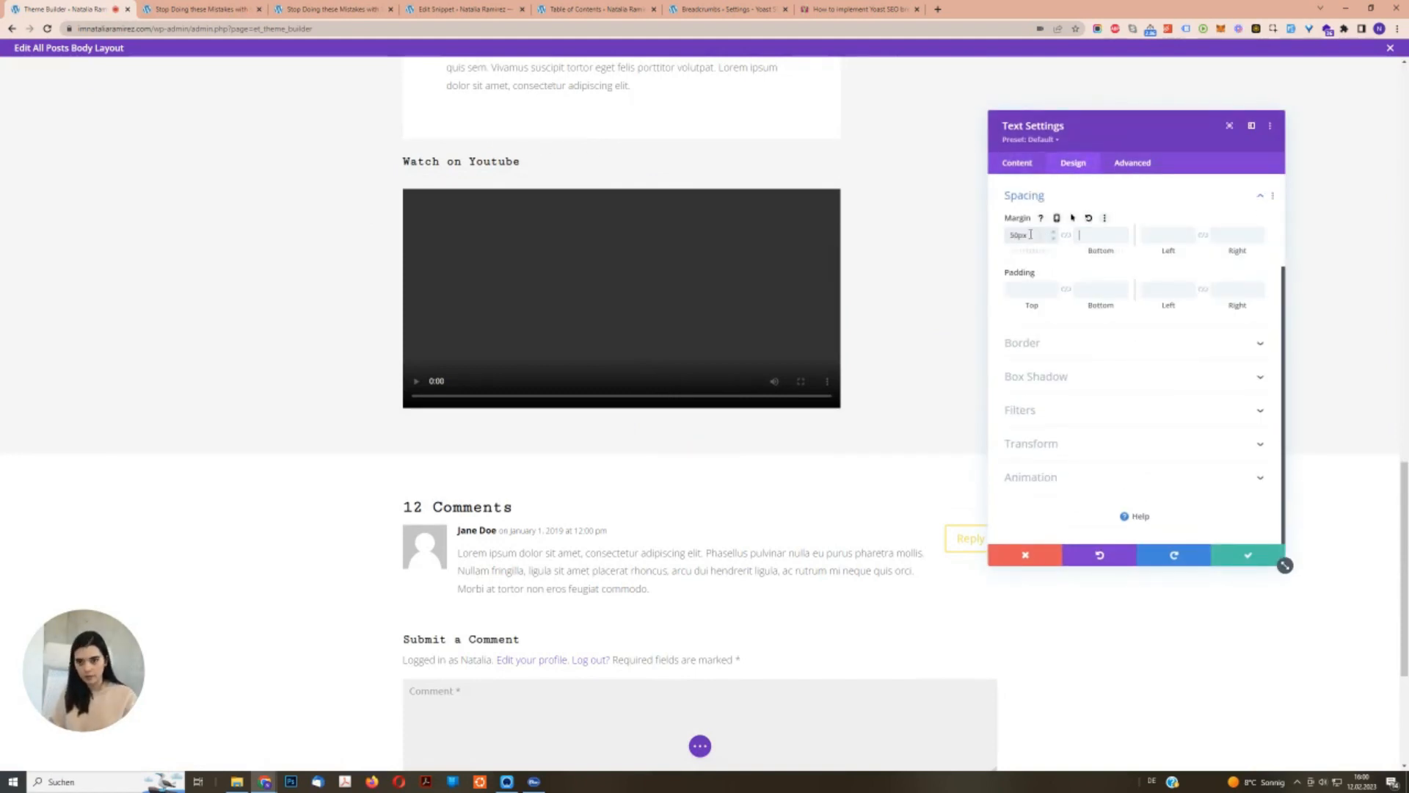
{"action": "key", "text": "Escape"}
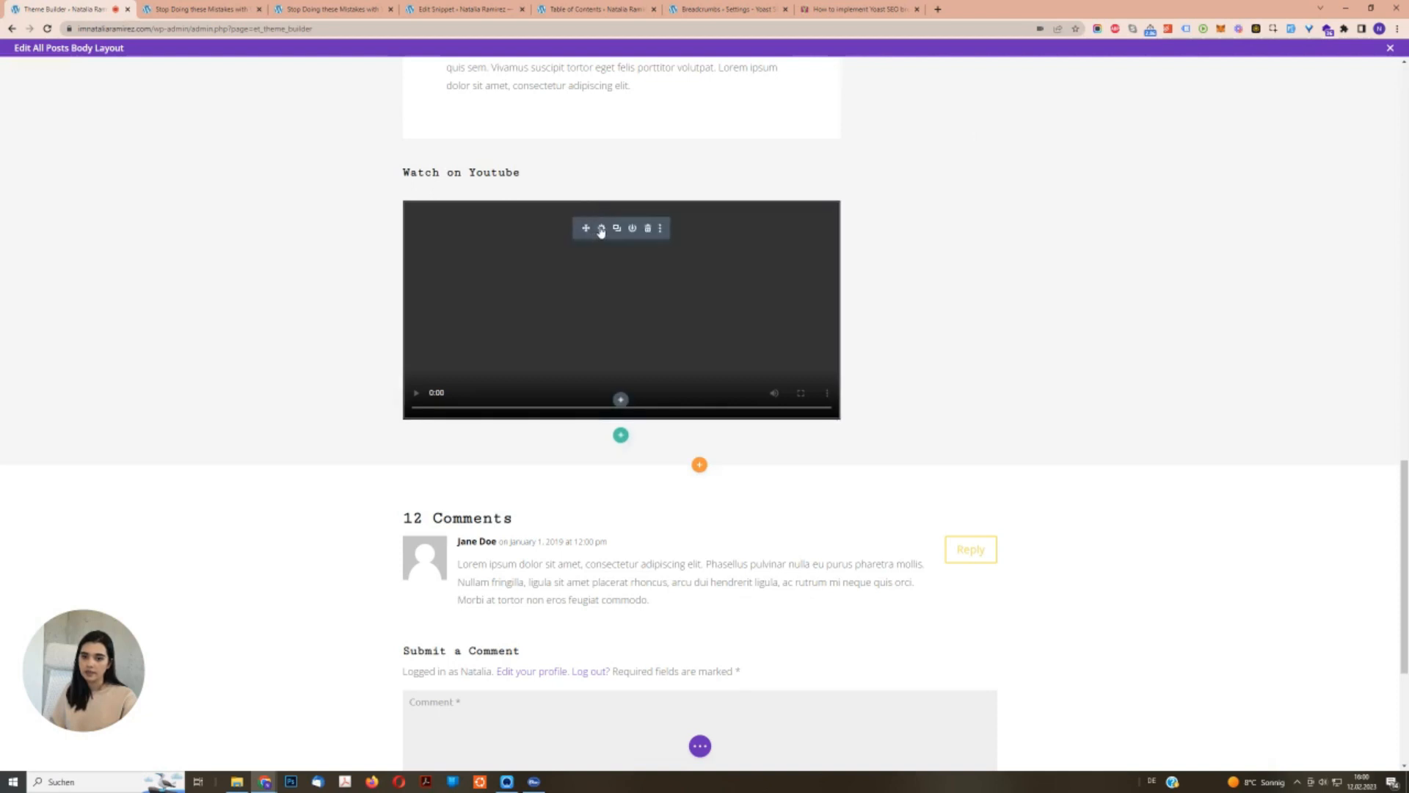
{"action": "left_click", "coordinate": [602, 230]}
{"action": "scroll", "coordinate": [1055, 441], "scroll_direction": "down", "scroll_amount": 2}
{"action": "left_click", "coordinate": [1055, 448]}
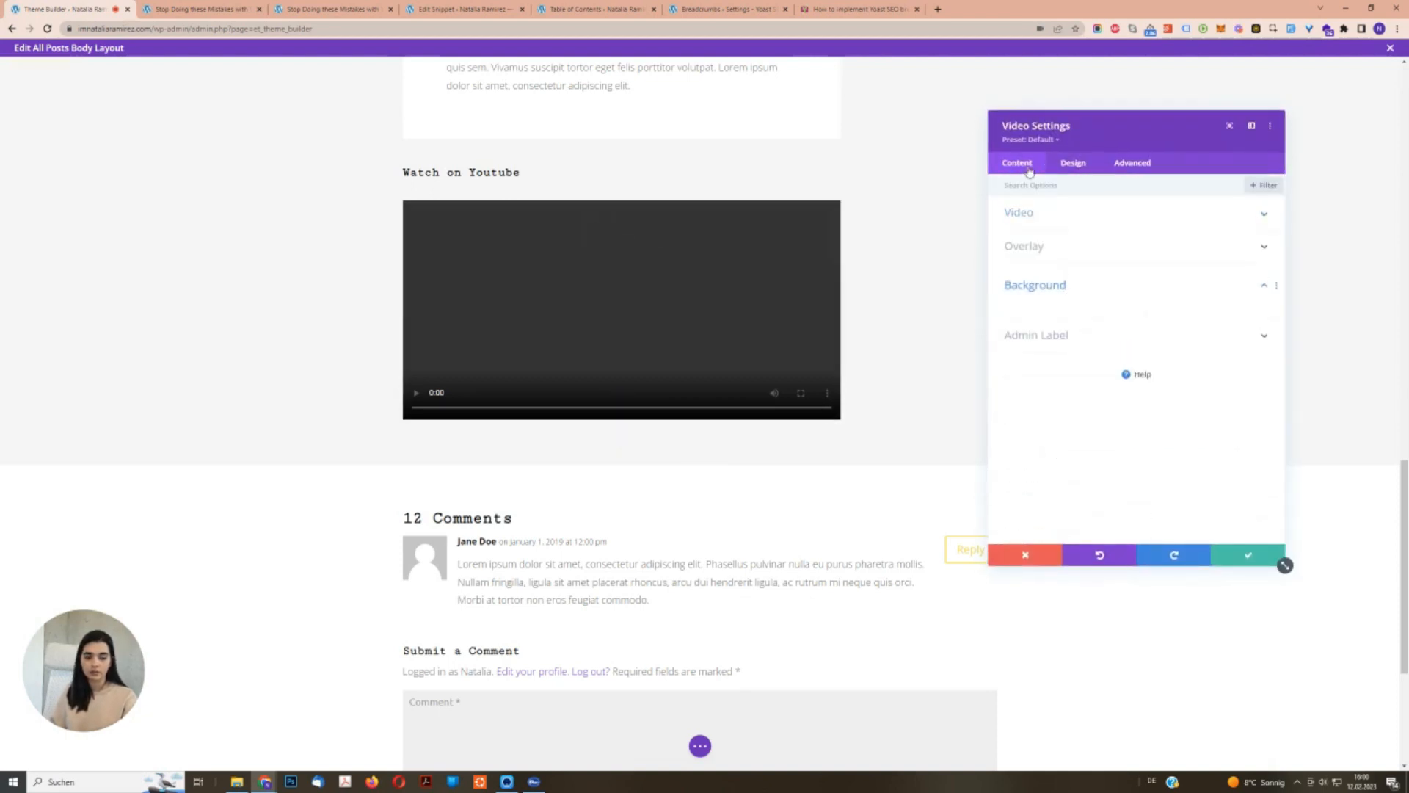
{"action": "left_click", "coordinate": [1048, 554]}
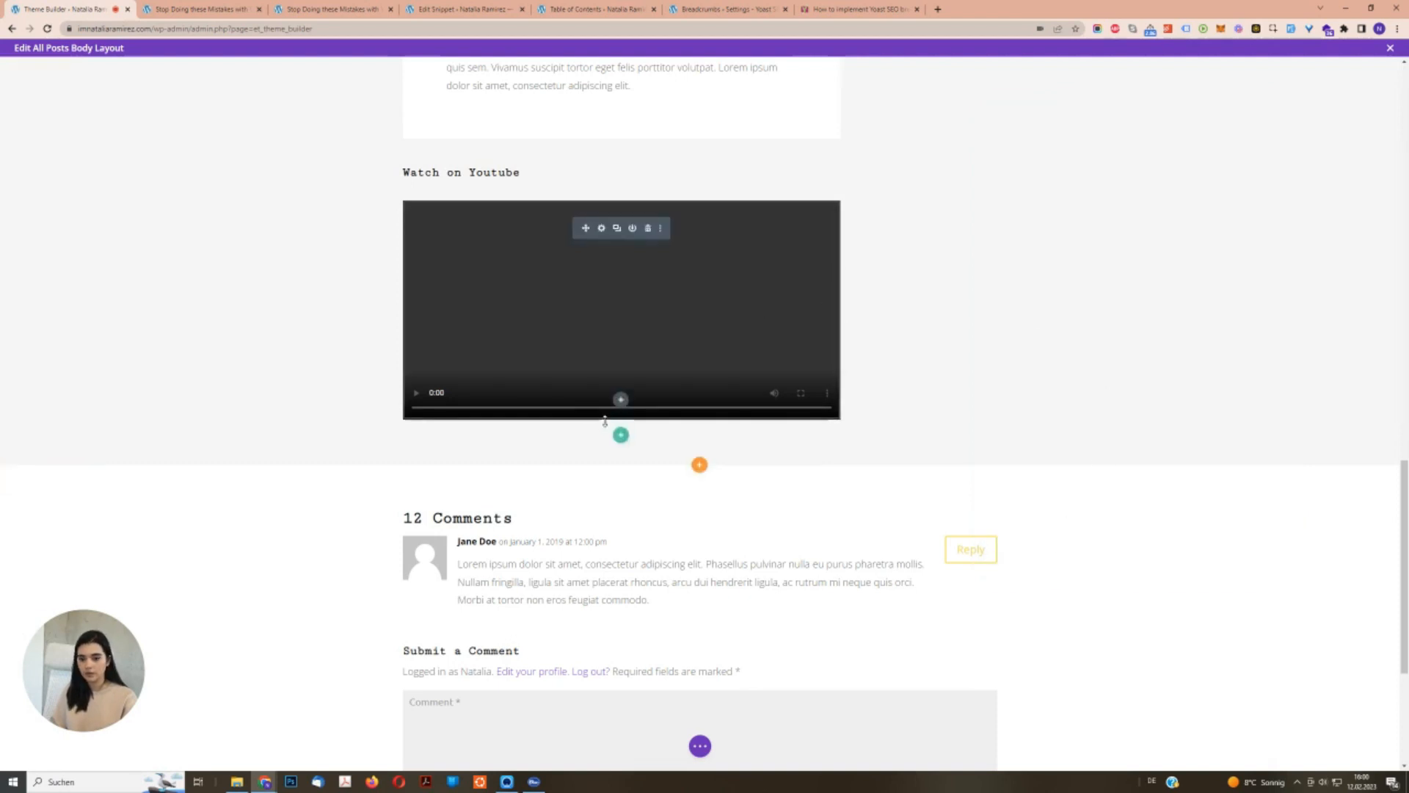
Insert a single-column row below the video and add a Video module that takes its source from the ACF Youtube Video field.
{"action": "left_click", "coordinate": [621, 436]}
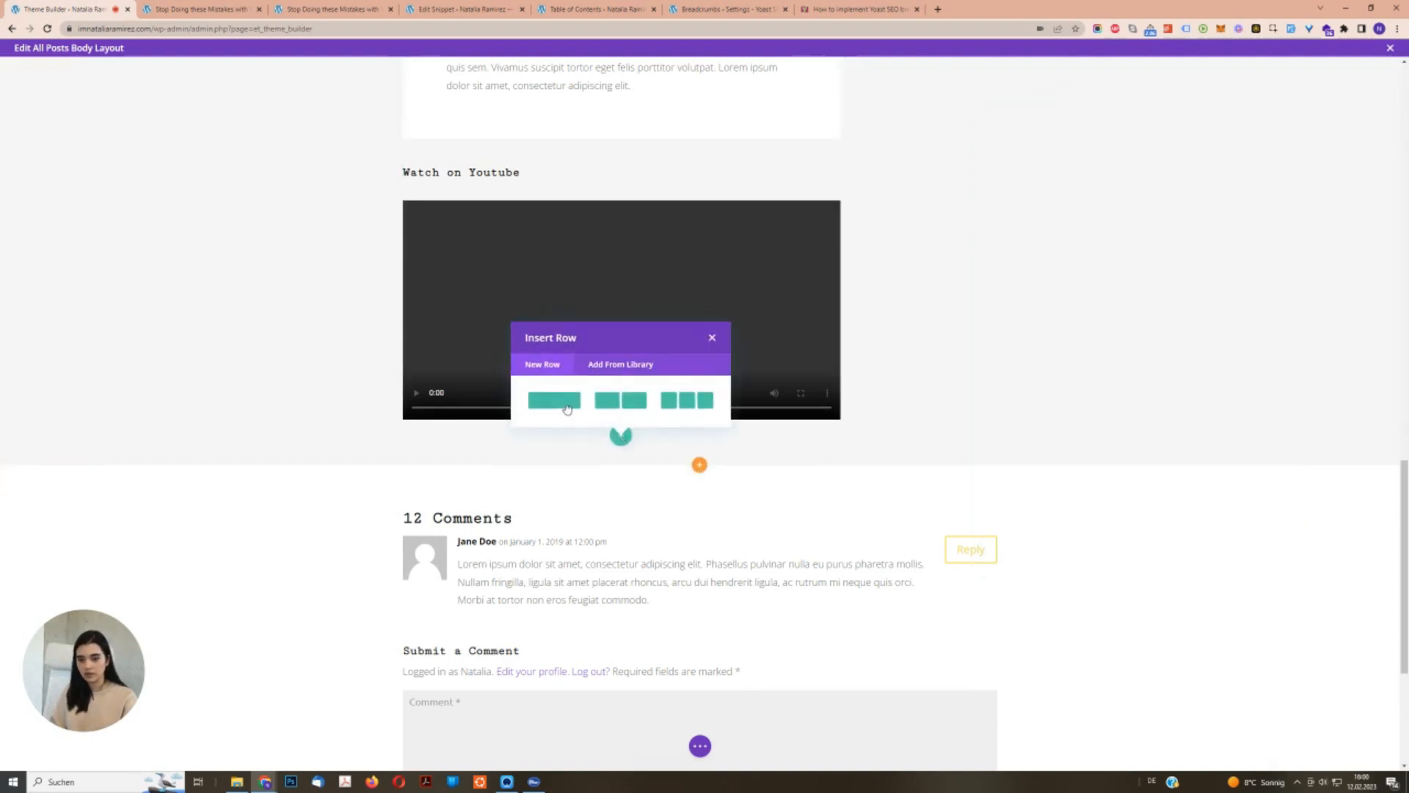
{"action": "left_click", "coordinate": [565, 404]}
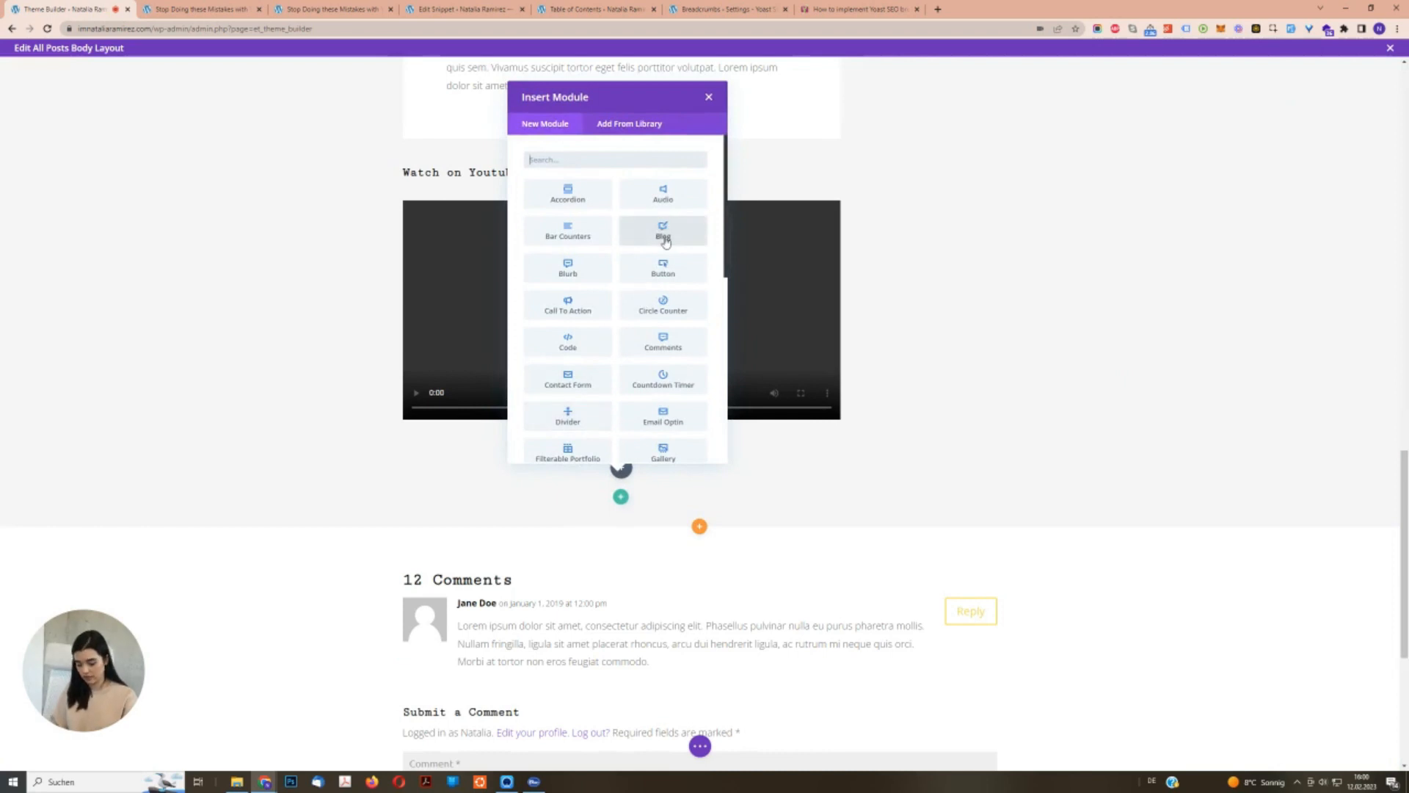
{"action": "type", "text": "video"}
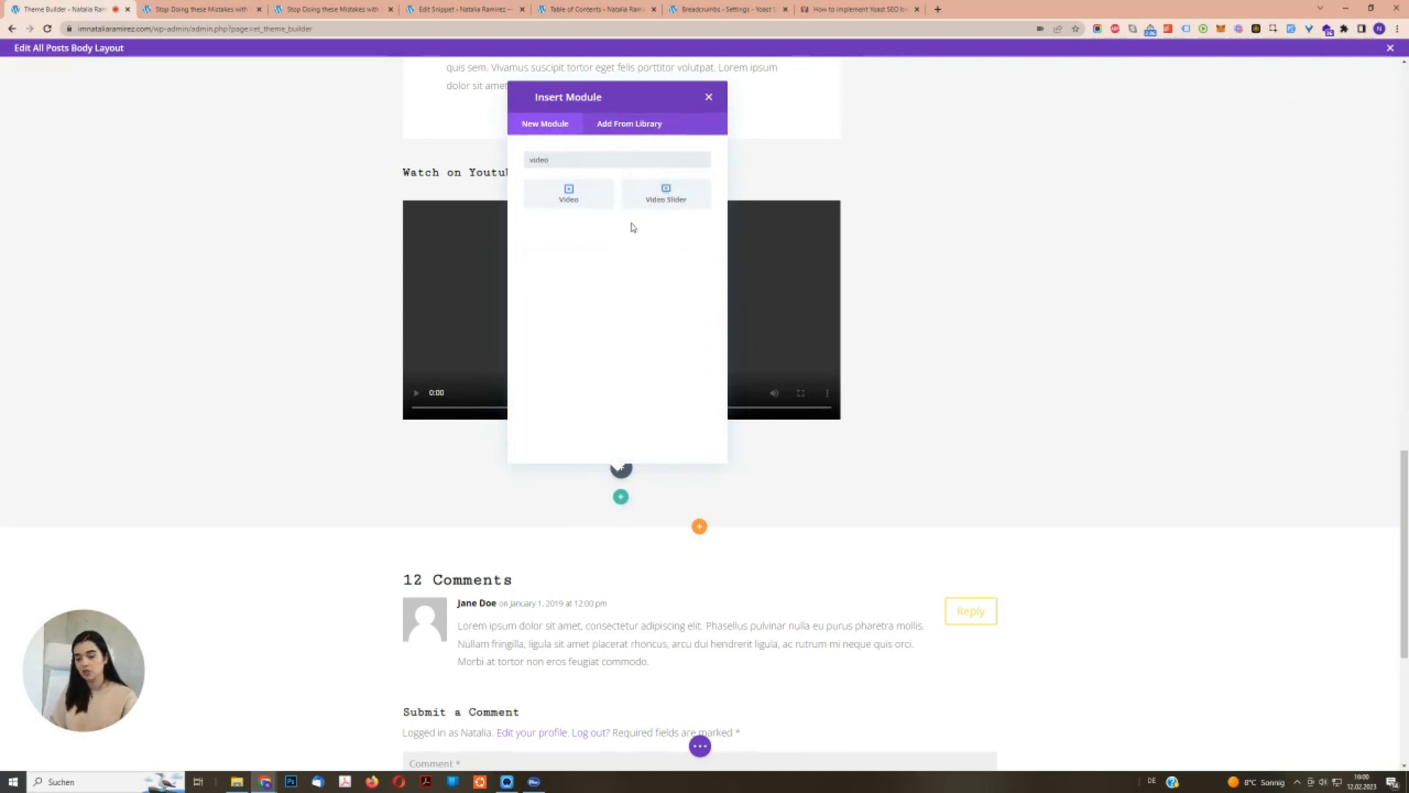
{"action": "left_click", "coordinate": [568, 192]}
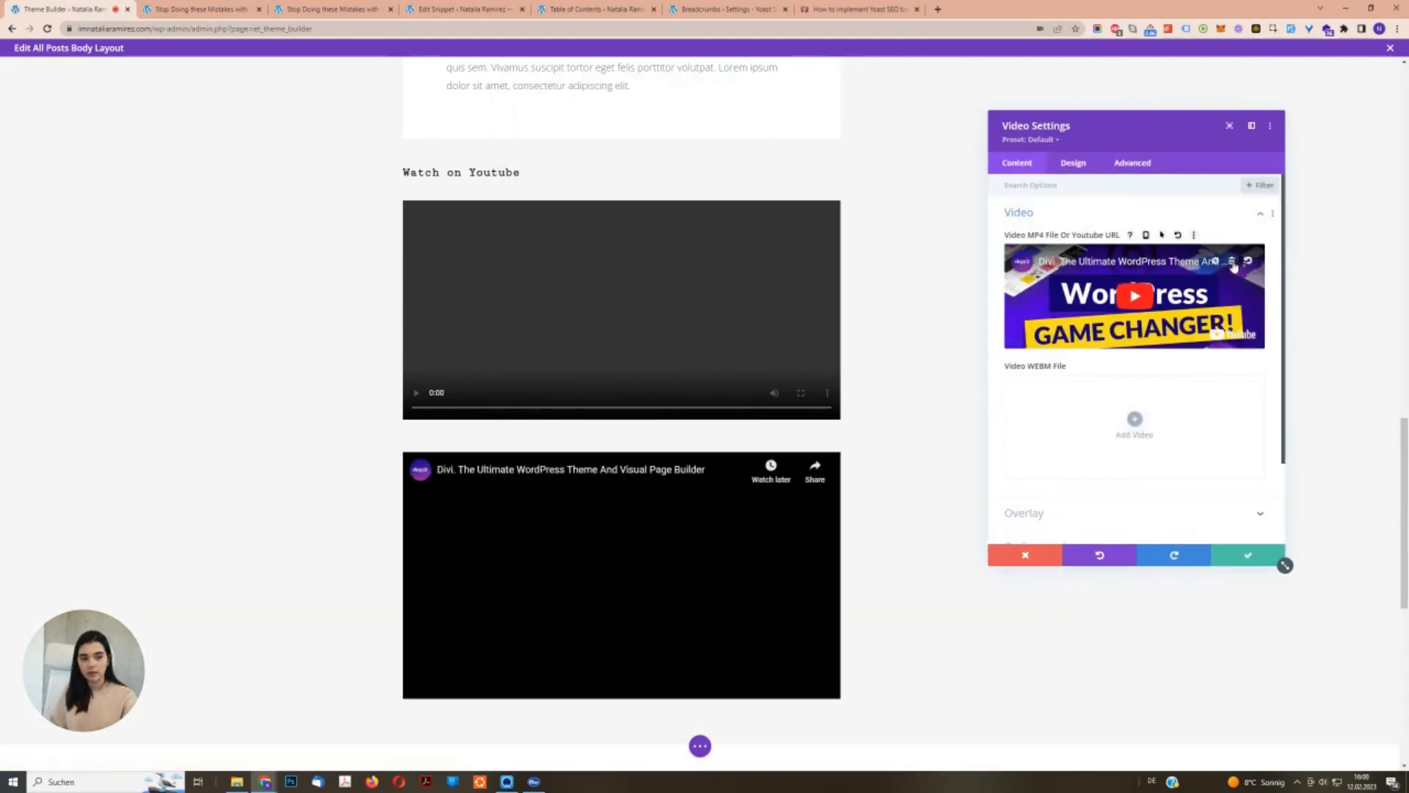
{"action": "left_click", "coordinate": [1234, 259]}
{"action": "left_click", "coordinate": [1253, 257]}
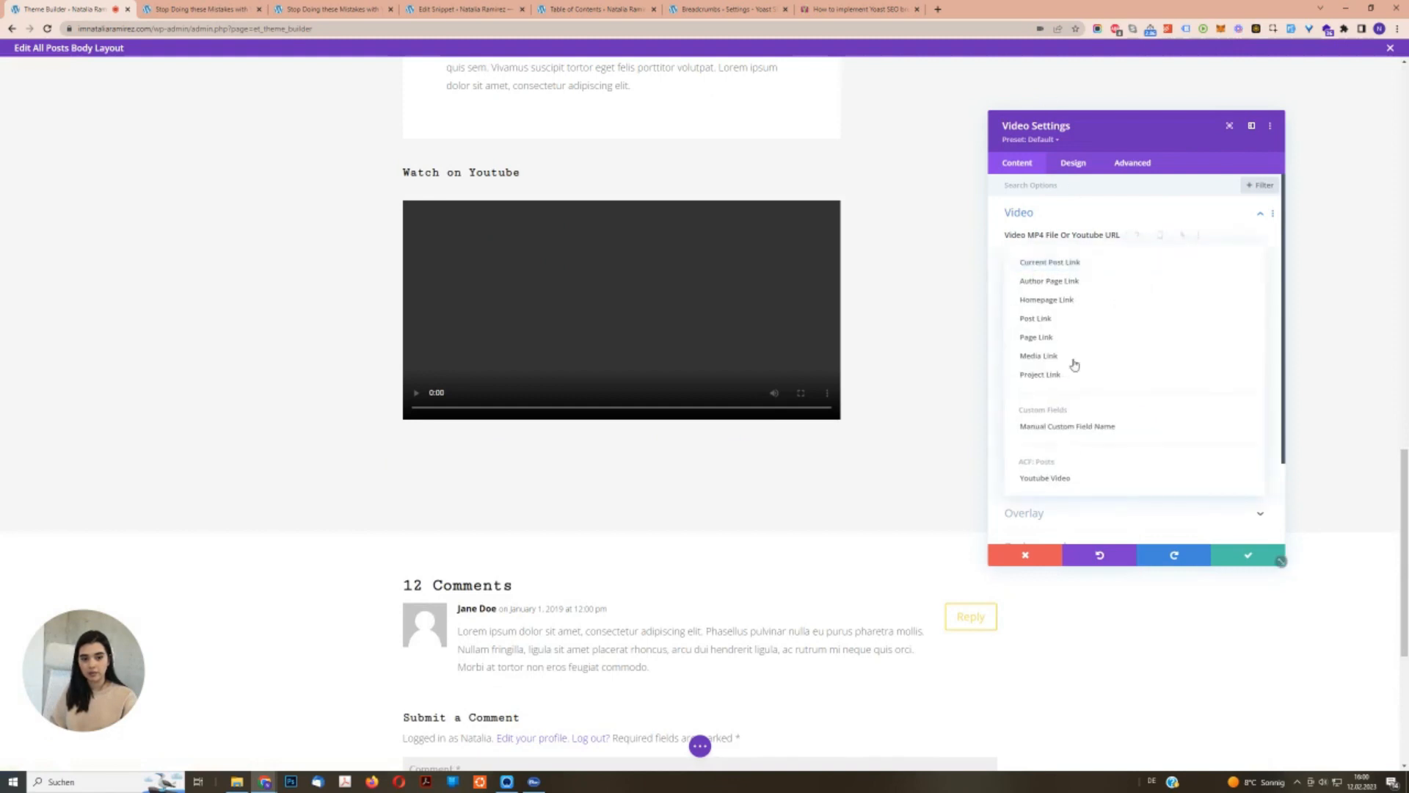
{"action": "left_click", "coordinate": [1057, 478]}
{"action": "left_click", "coordinate": [1237, 555]}
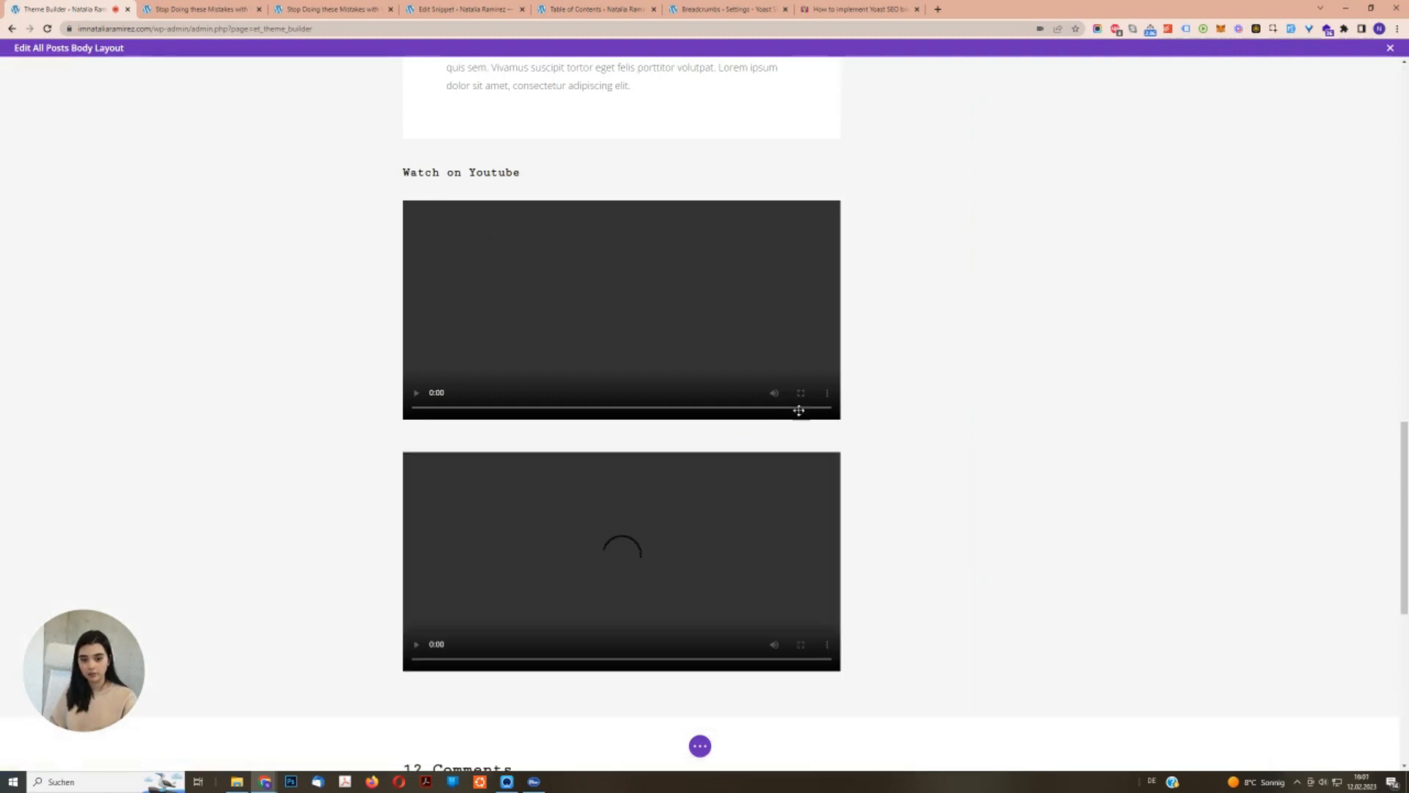
Remove the redundant upper video below the Watch on Youtube heading and give the remaining video's row a yellow background.
{"action": "left_click", "coordinate": [649, 228]}
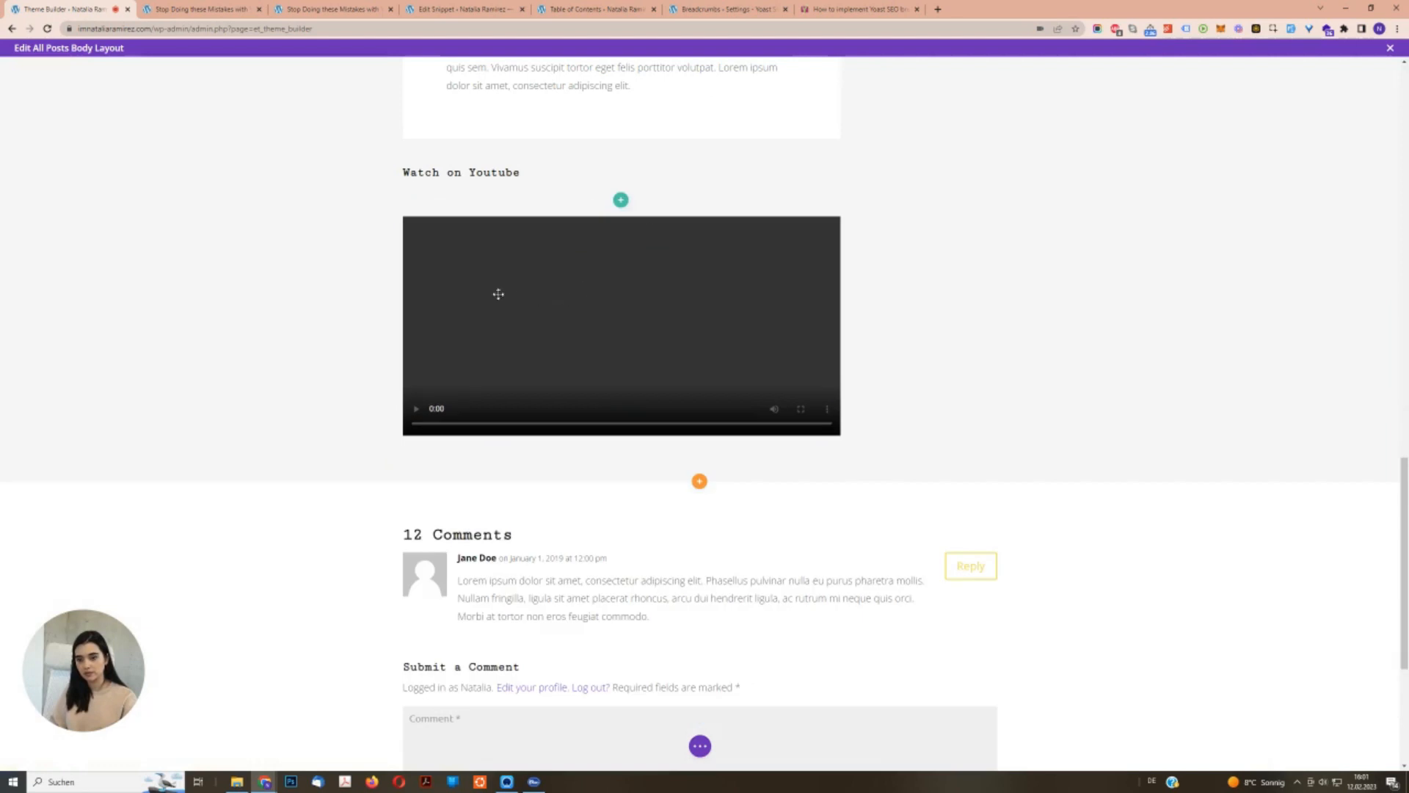
{"action": "left_click", "coordinate": [433, 212]}
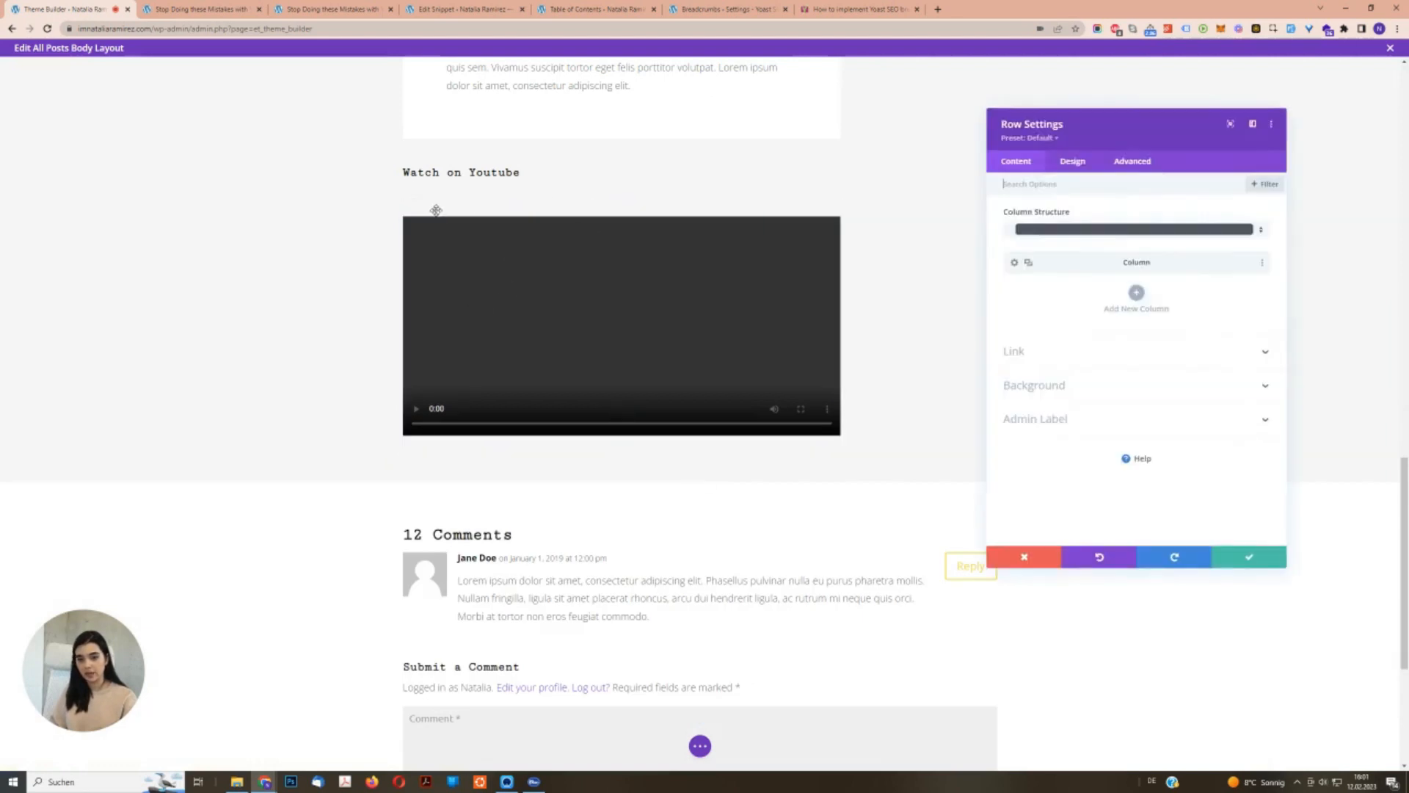
{"action": "left_click", "coordinate": [1075, 383]}
{"action": "left_click", "coordinate": [1094, 412]}
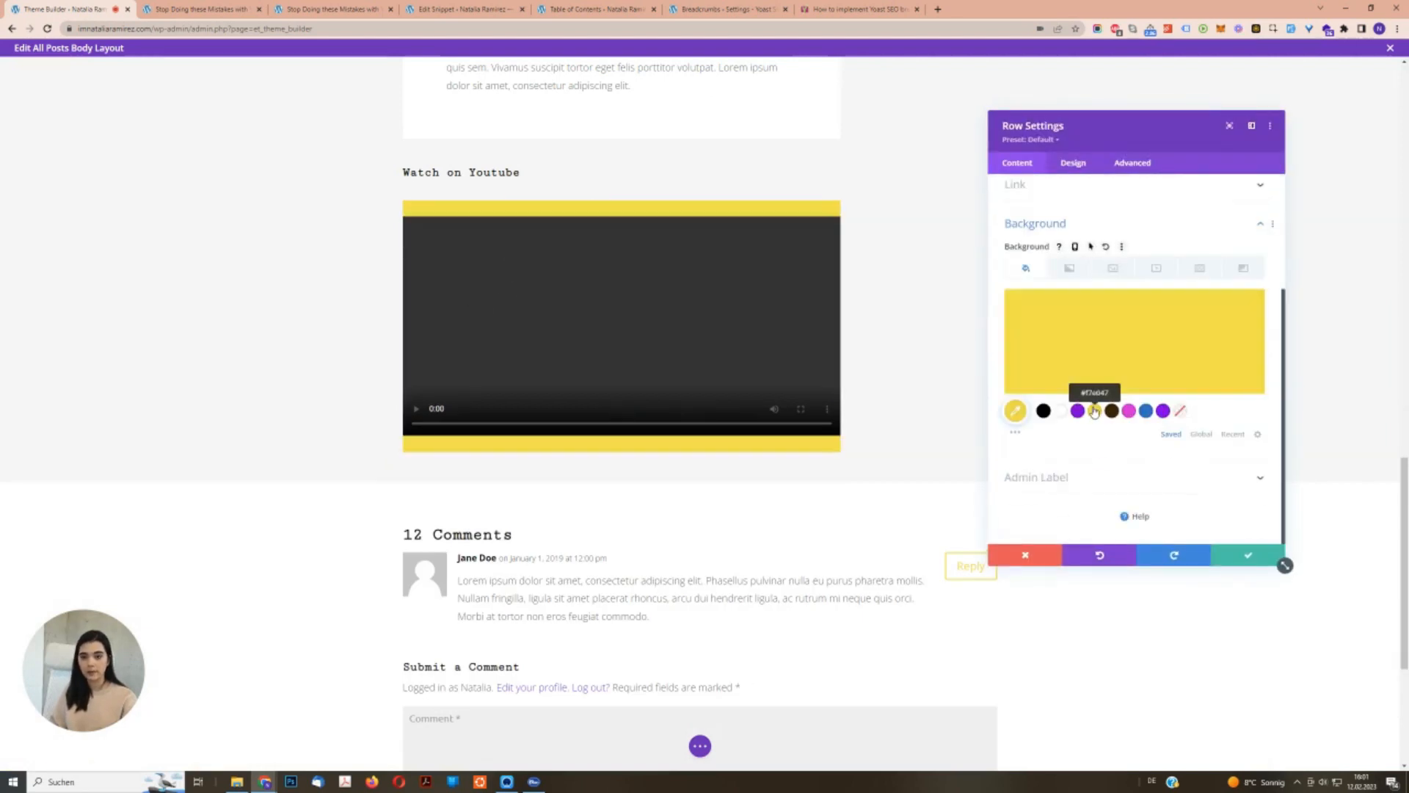
Set the video row's padding to 25px on all four sides and save the row settings.
{"action": "left_click", "coordinate": [1070, 165]}
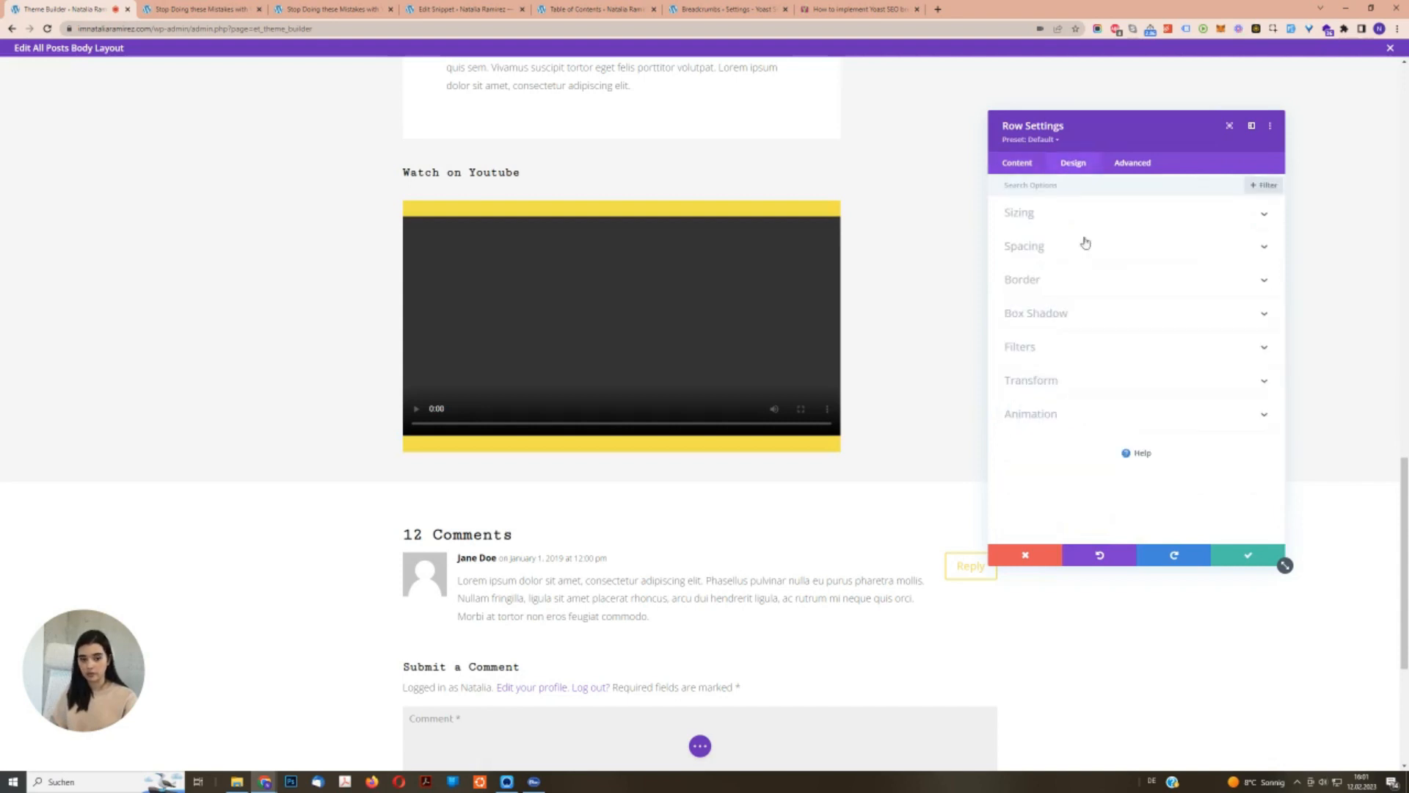
{"action": "left_click", "coordinate": [1047, 248]}
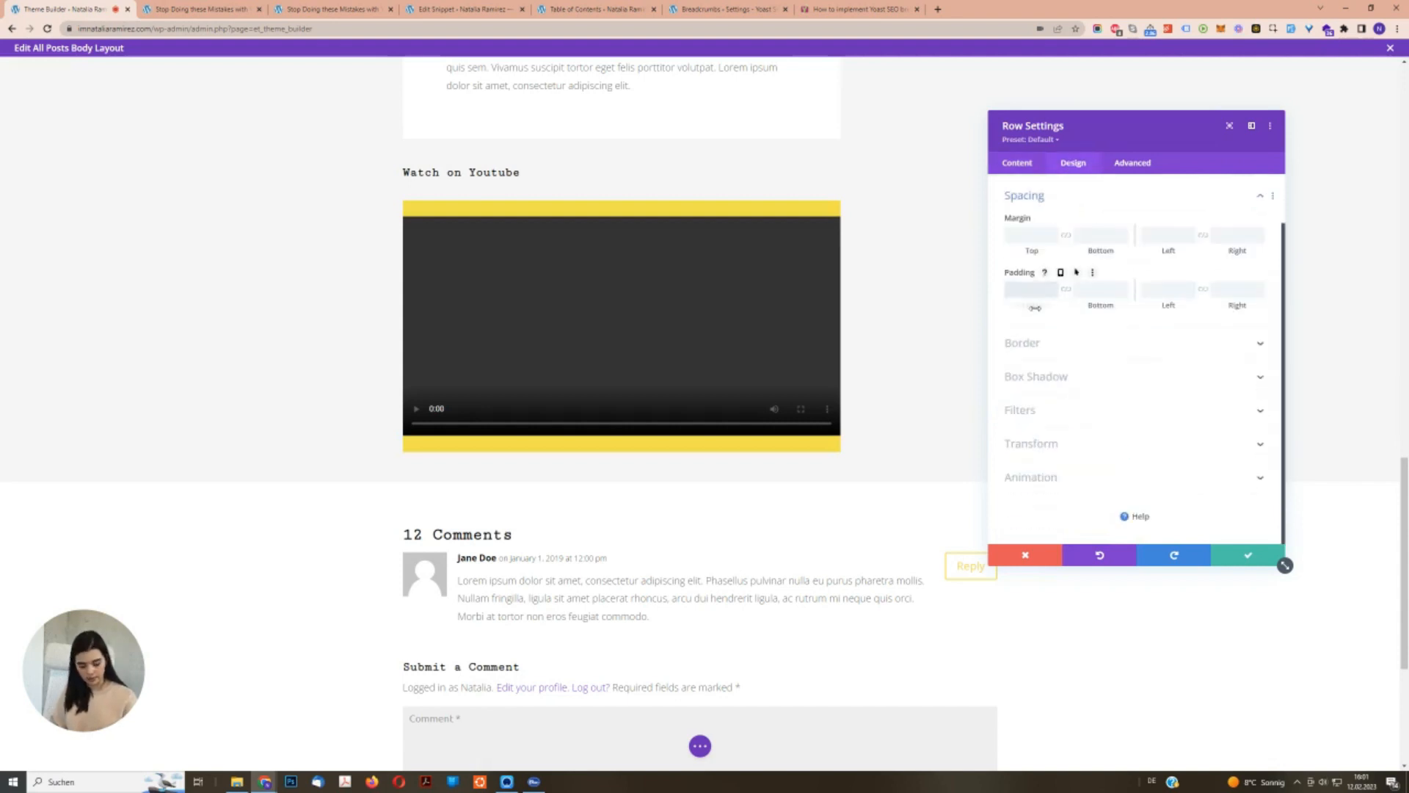
{"action": "type", "text": "5"}
{"action": "key", "text": "Tab"}
{"action": "left_click", "coordinate": [1066, 290]}
{"action": "left_click", "coordinate": [1168, 290]}
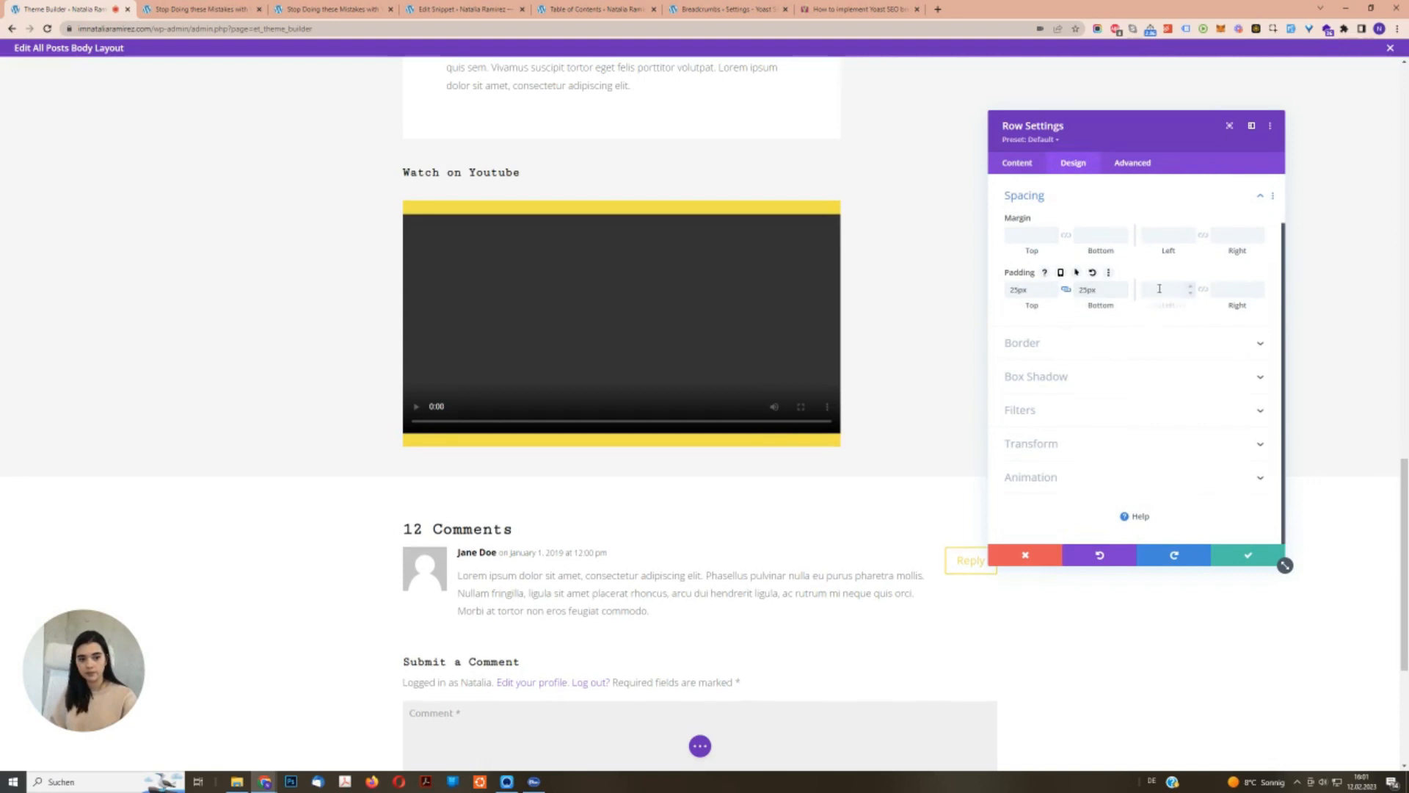
{"action": "type", "text": "25"}
{"action": "left_click", "coordinate": [1203, 290]}
{"action": "left_click", "coordinate": [1234, 562]}
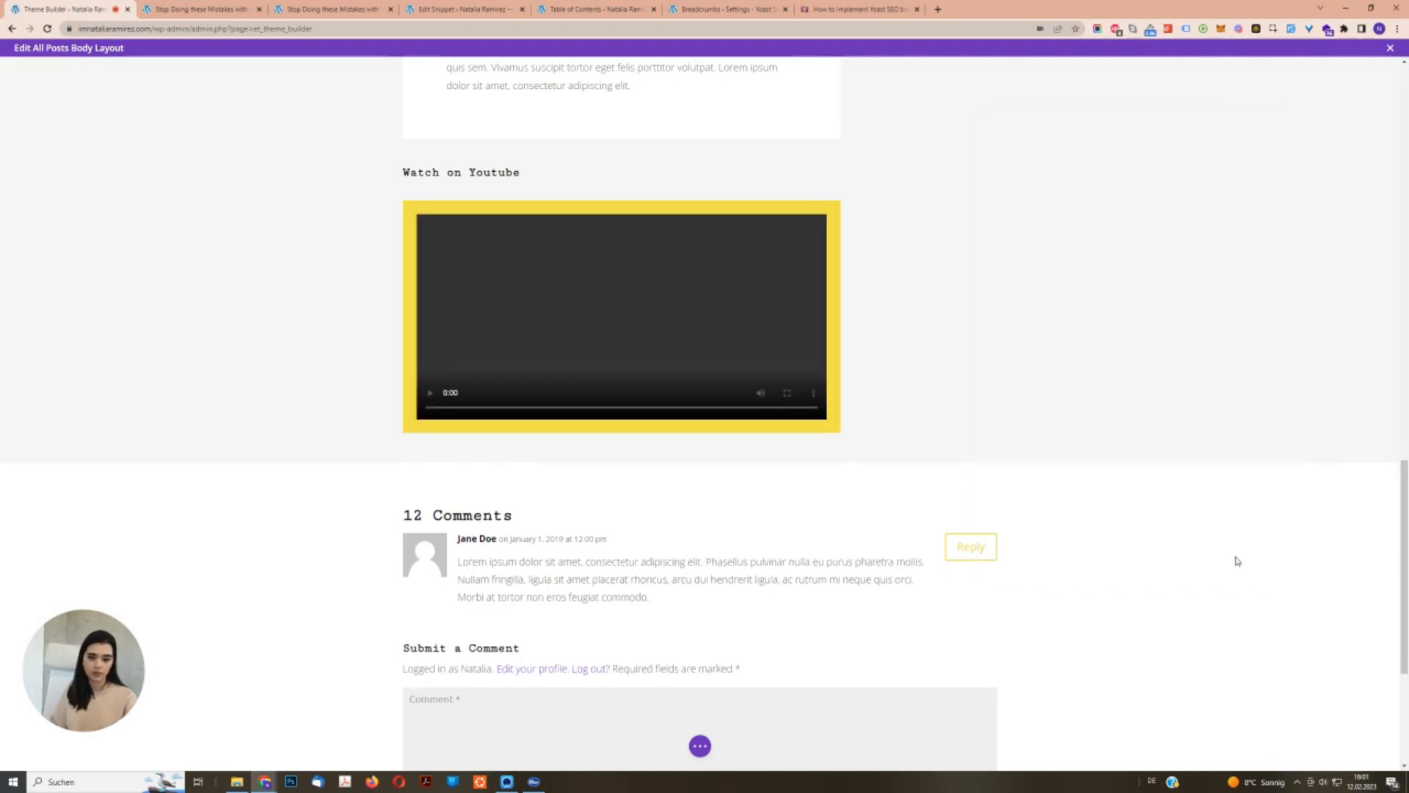
Compare the author photo, greeting and bio text in the sidebars of the template and both post versions.
{"action": "scroll", "coordinate": [1026, 377], "scroll_direction": "up", "scroll_amount": 15}
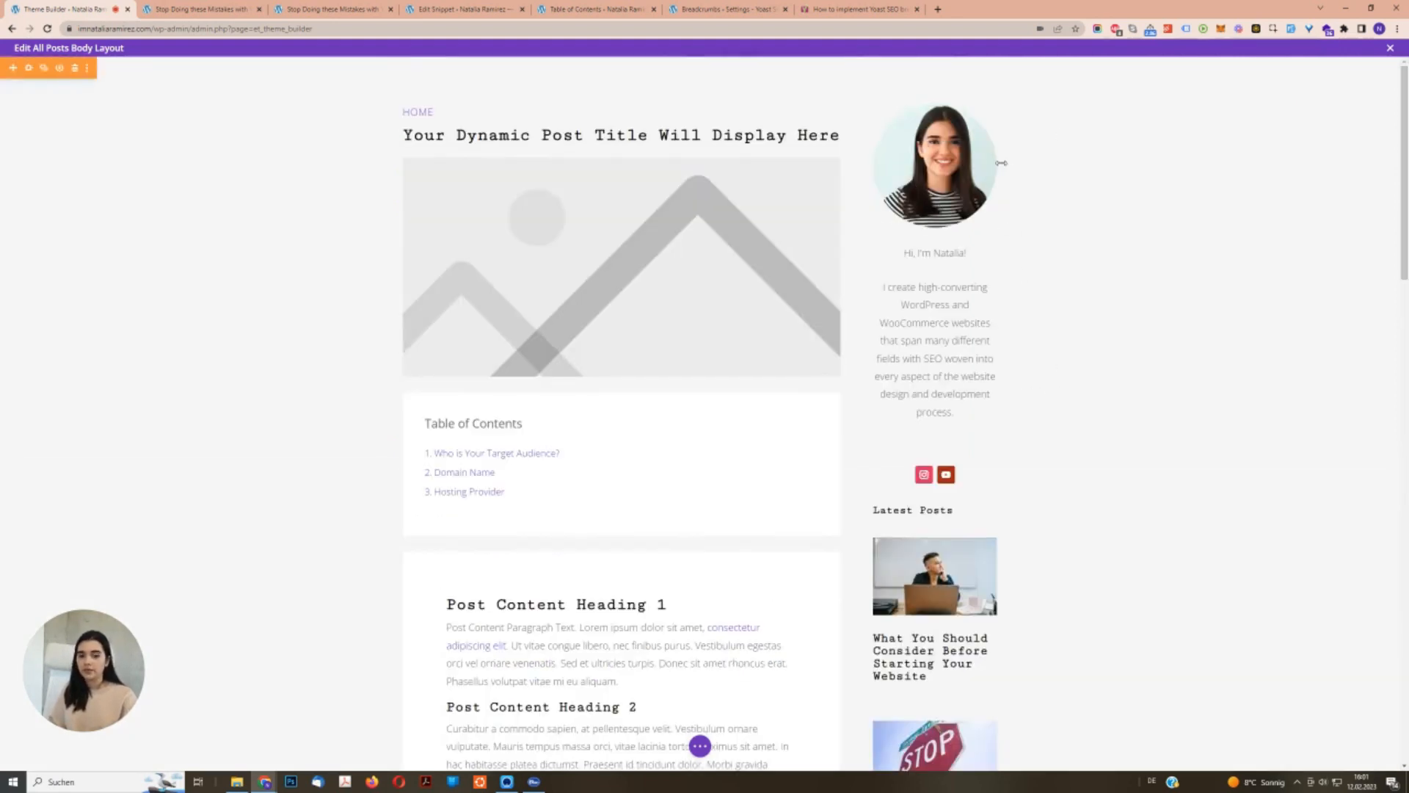
{"action": "left_click", "coordinate": [288, 5]}
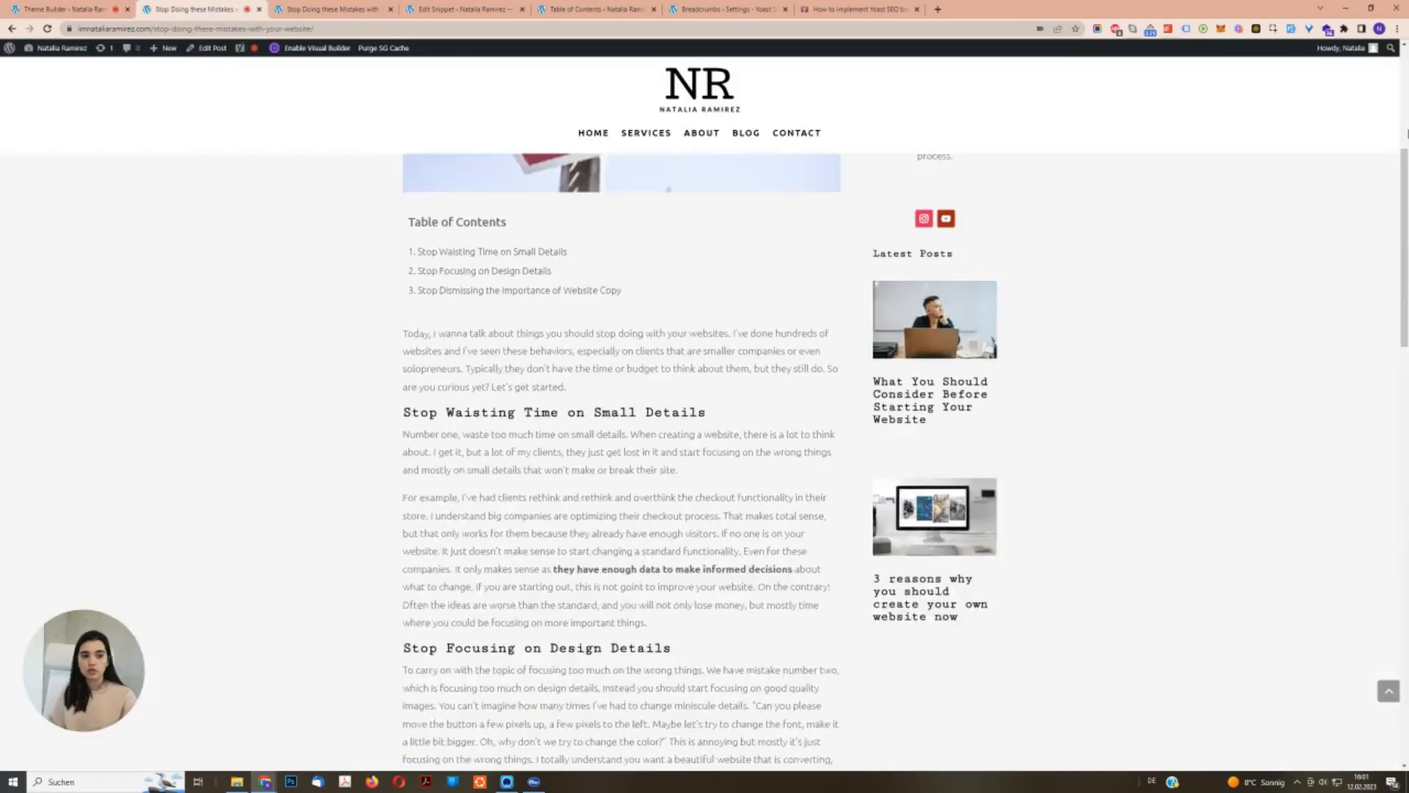
{"action": "scroll", "coordinate": [704, 441], "scroll_direction": "up", "scroll_amount": 5}
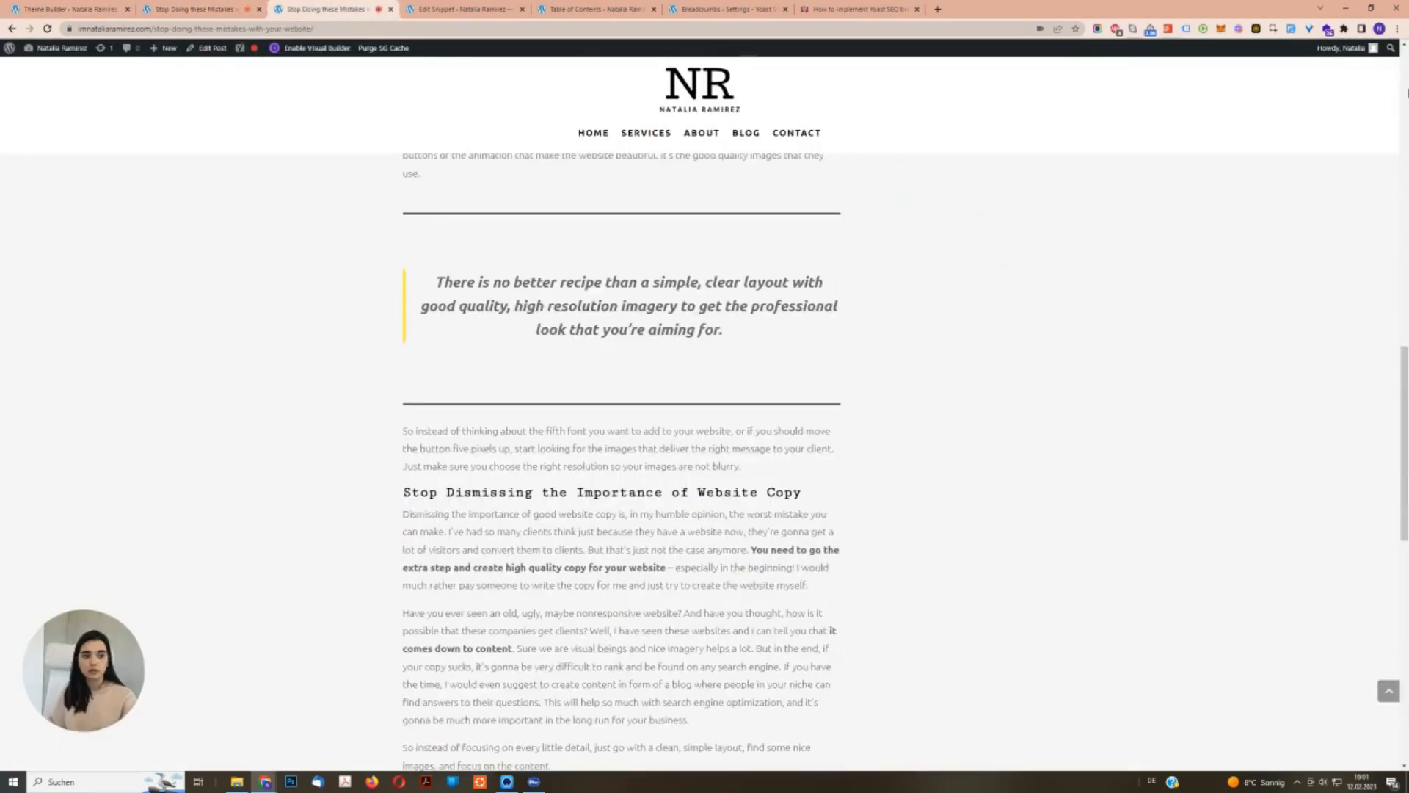
{"action": "left_click_drag", "start_coordinate": [1408, 94], "coordinate": [1407, 81]}
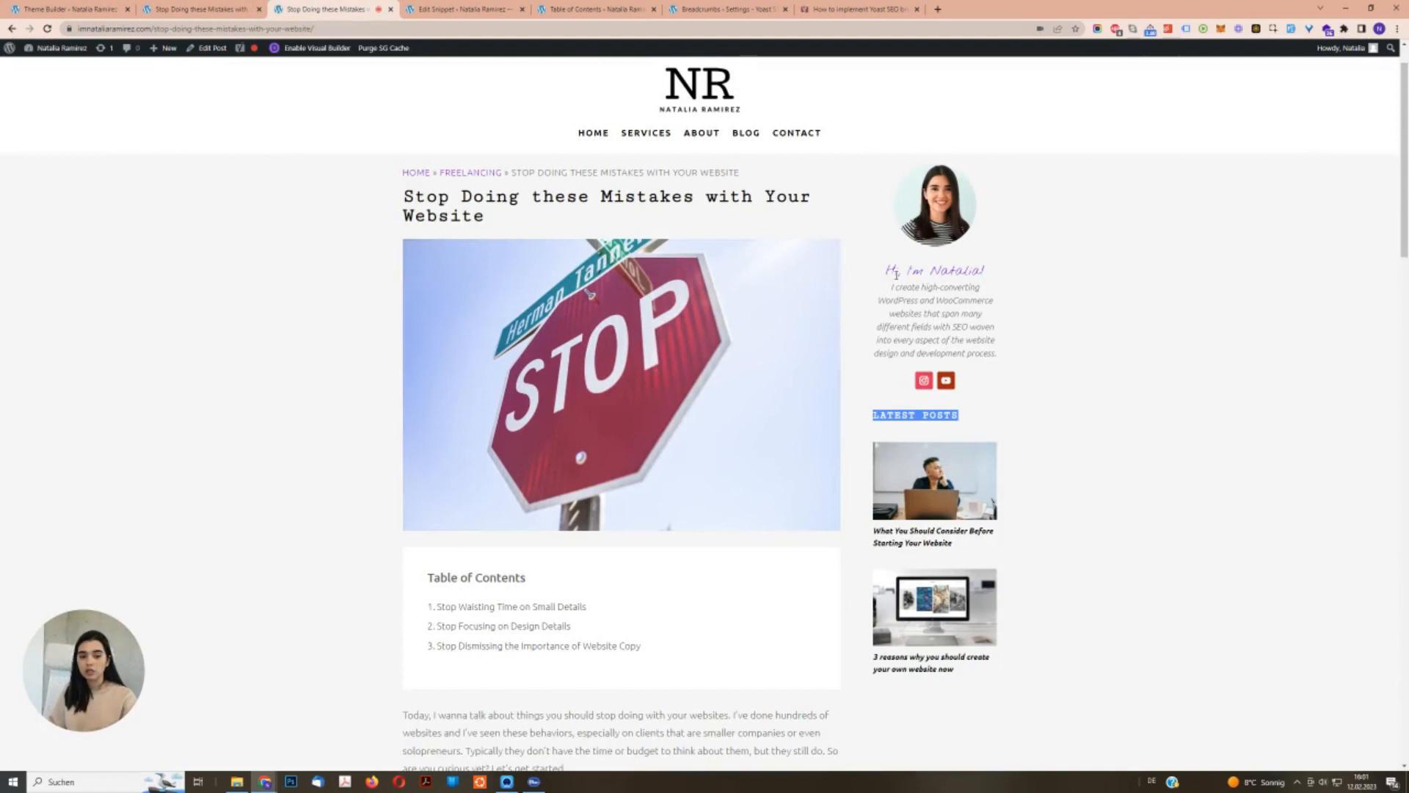
{"action": "left_click_drag", "start_coordinate": [882, 266], "coordinate": [1013, 364]}
{"action": "left_click_drag", "start_coordinate": [885, 271], "coordinate": [1012, 259]}
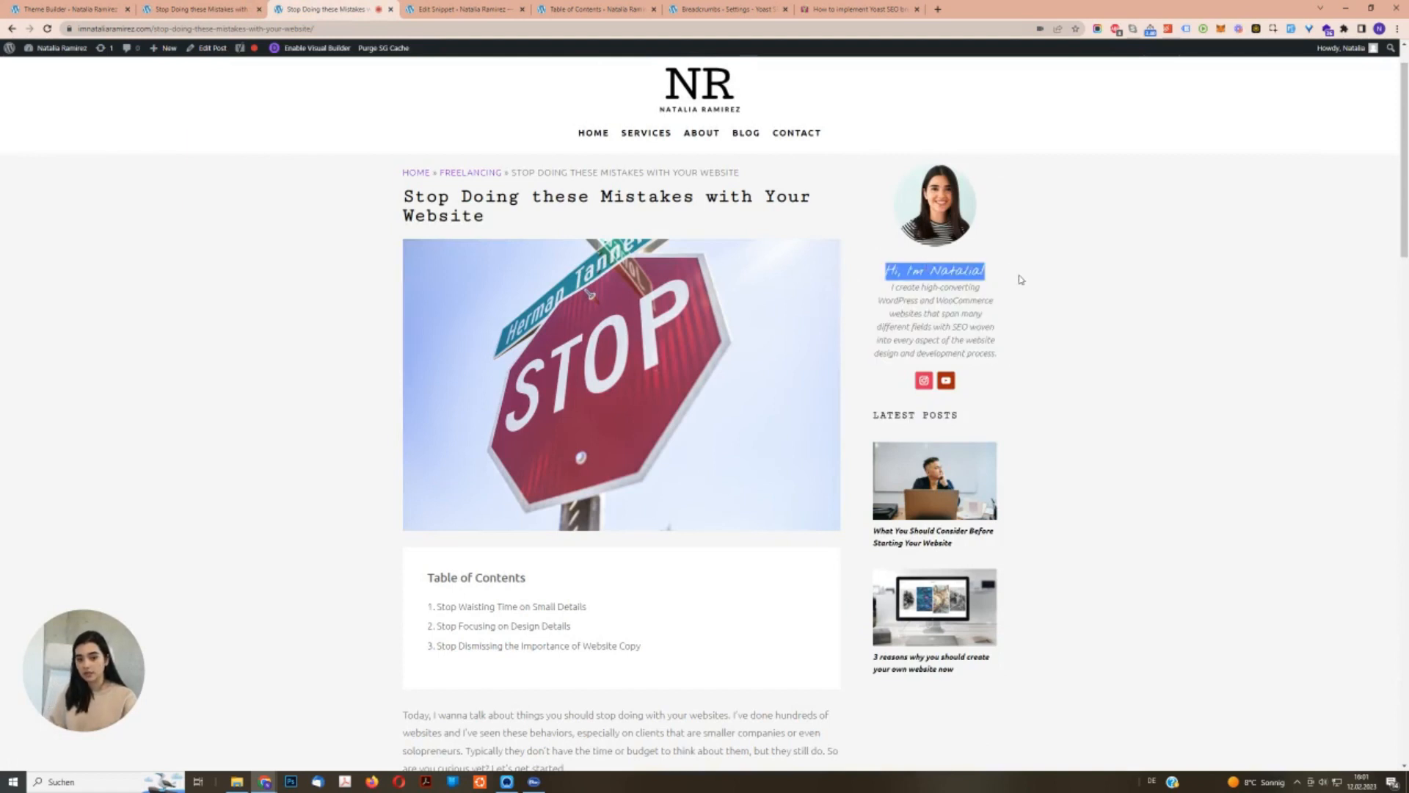
Set the max width of the sidebar's author image to 150px in the body layout and save it.
{"action": "left_click", "coordinate": [58, 7]}
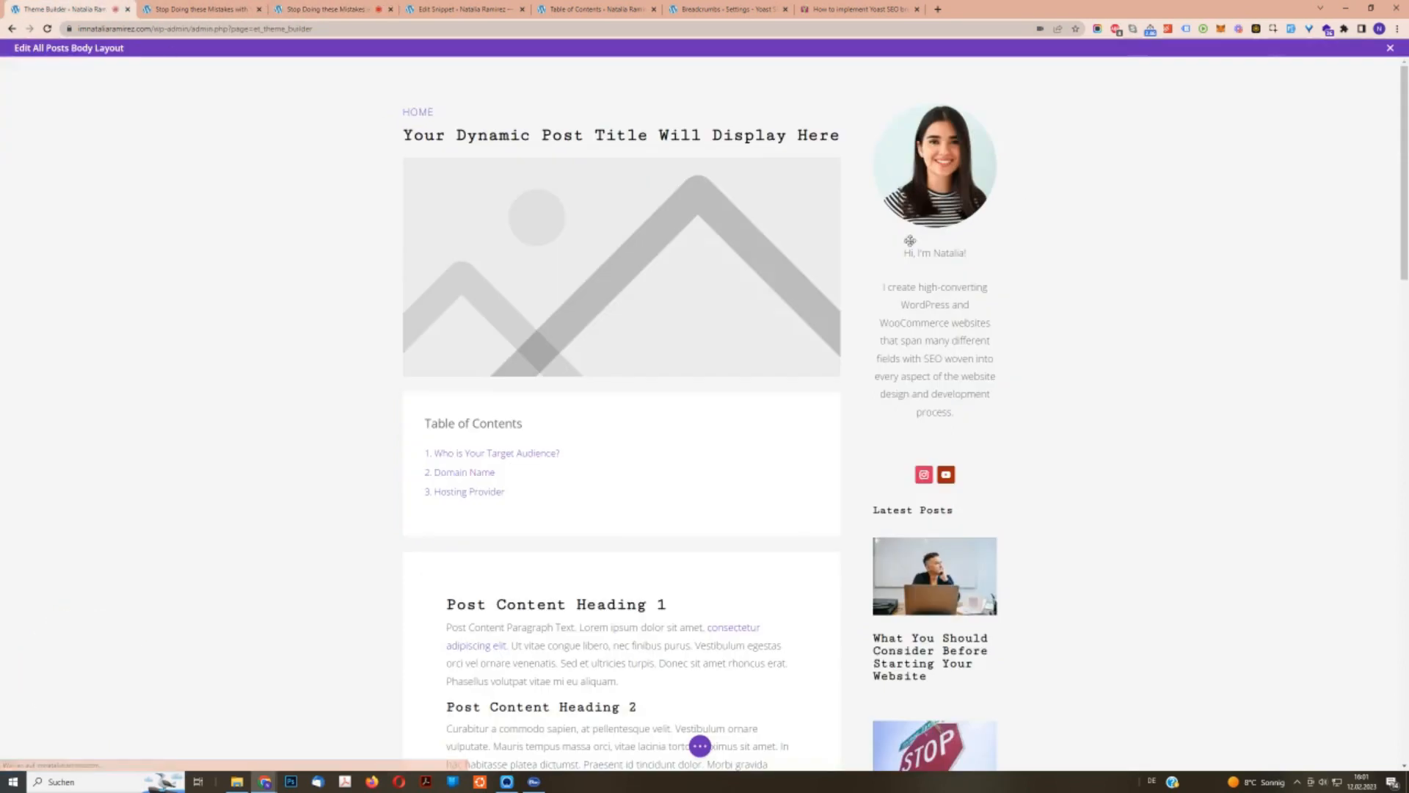
{"action": "left_click", "coordinate": [918, 129]}
{"action": "left_click", "coordinate": [1075, 164]}
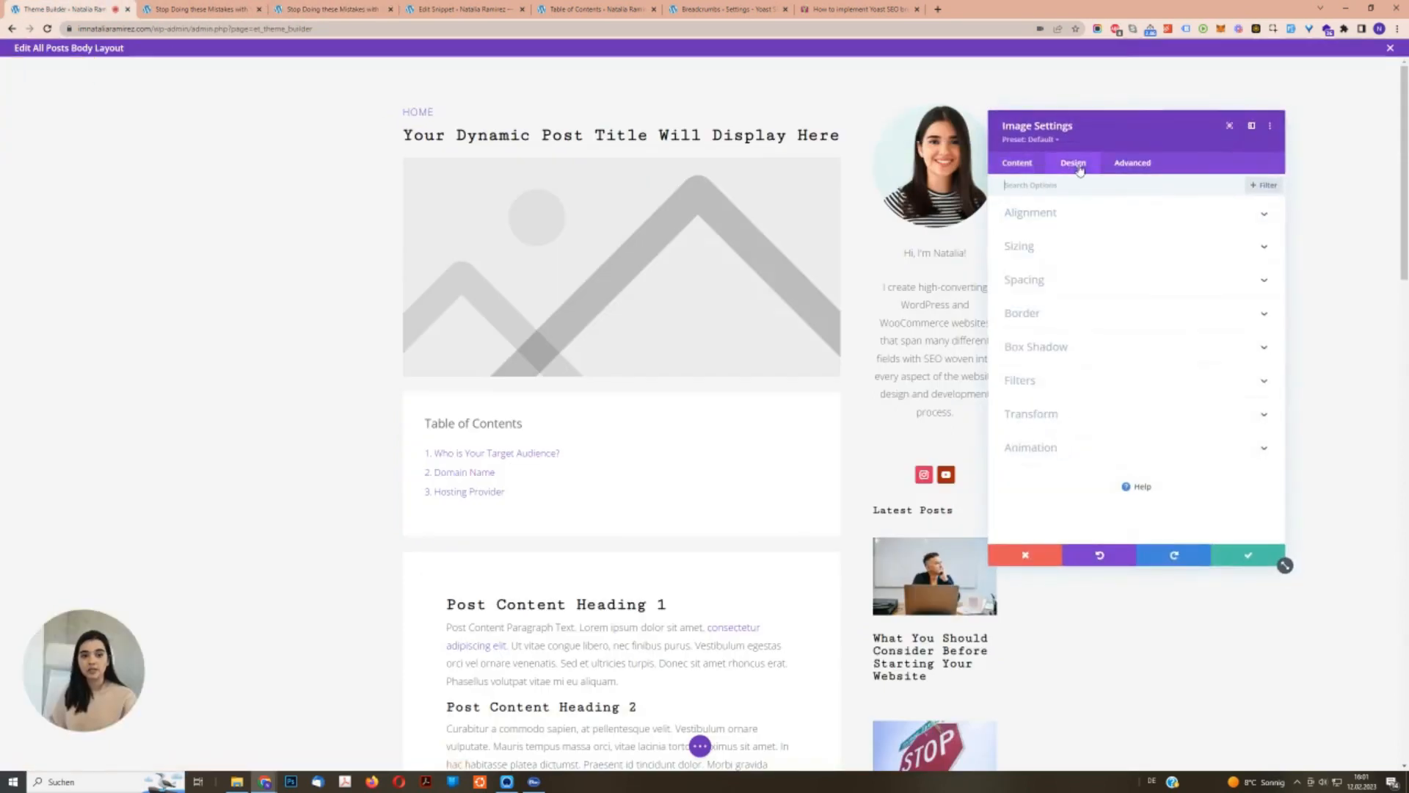
{"action": "left_click", "coordinate": [1047, 248]}
{"action": "left_click", "coordinate": [1231, 270]}
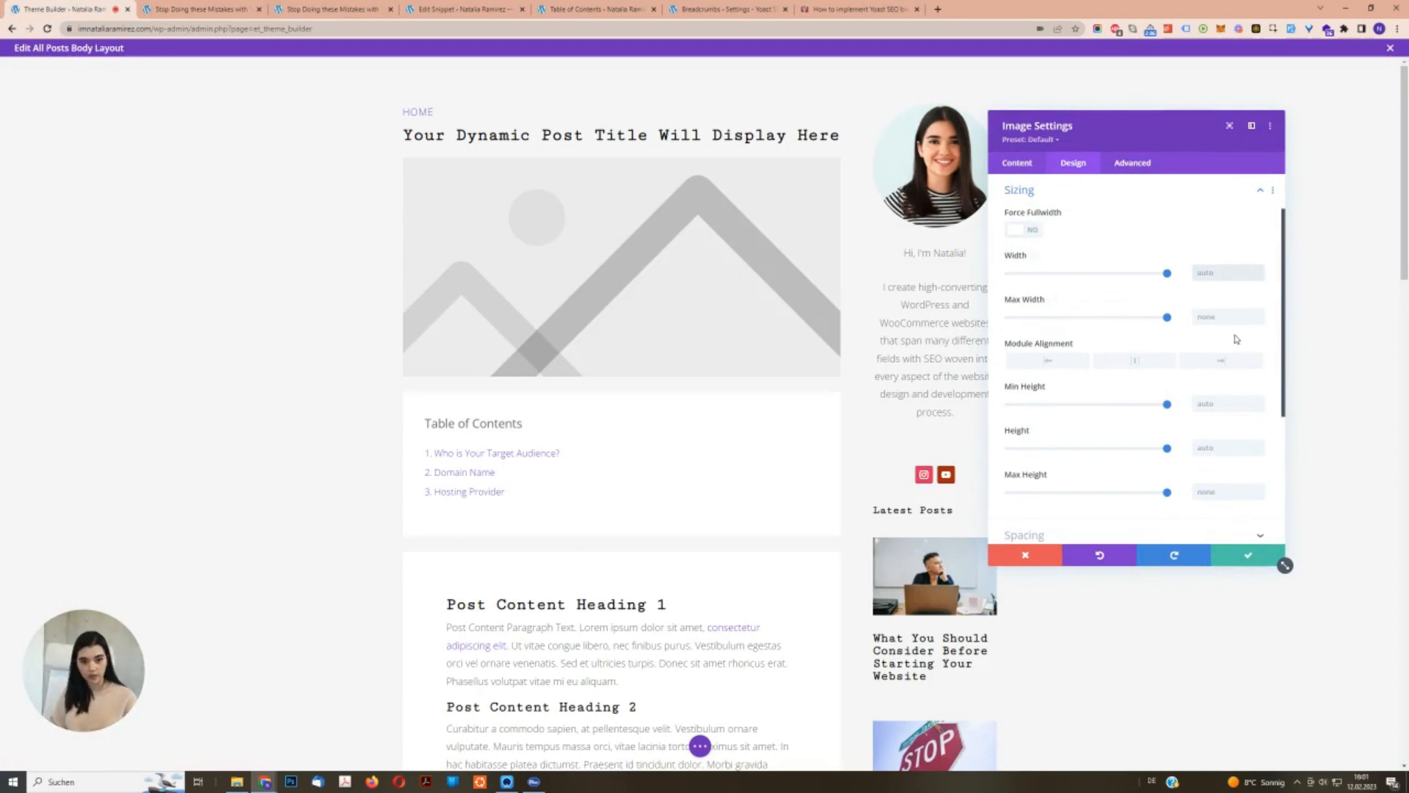
{"action": "left_click", "coordinate": [1224, 318]}
{"action": "type", "text": "150p"}
{"action": "left_click", "coordinate": [1248, 555]}
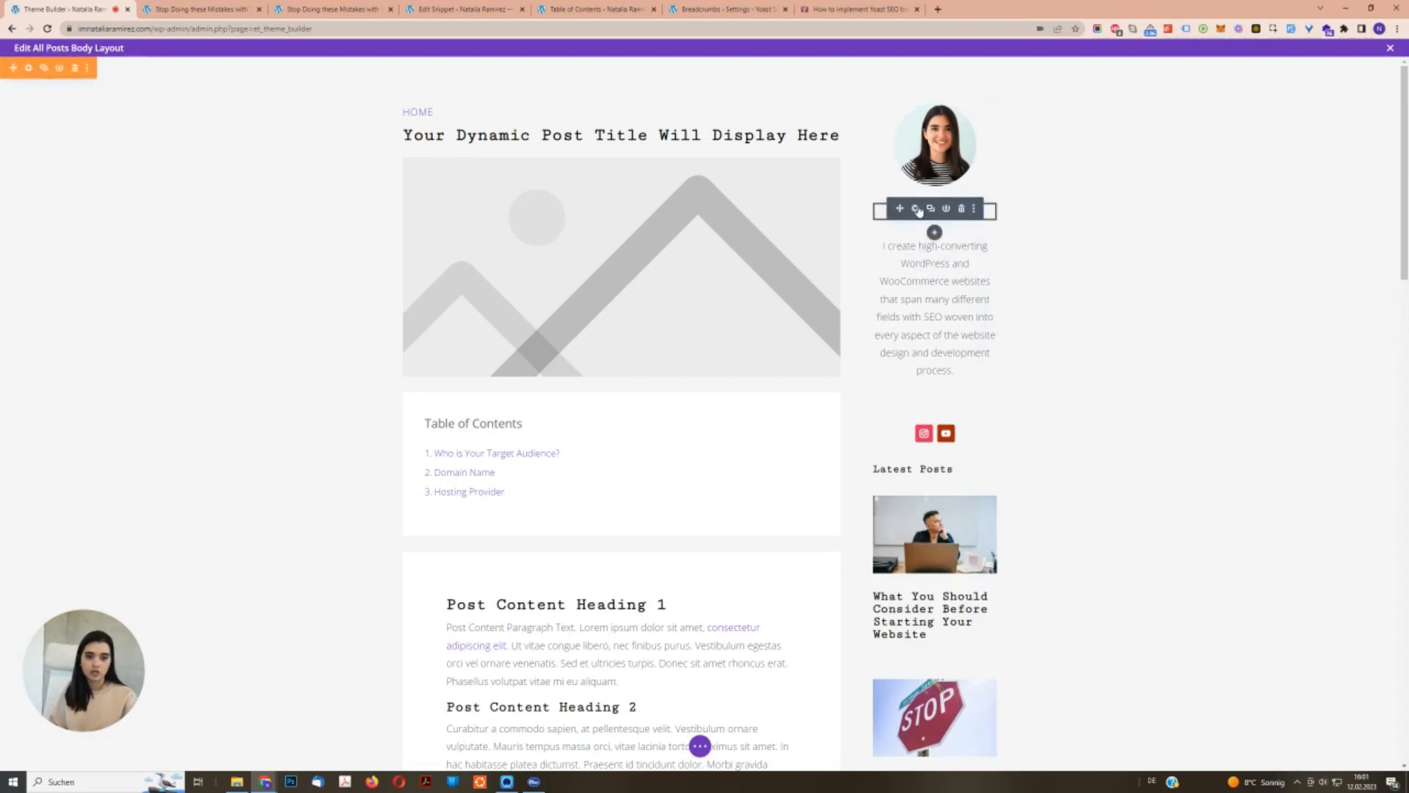
Set the bottom margin of the sidebar greeting's Text module to 0px.
{"action": "left_click", "coordinate": [922, 208]}
{"action": "left_click", "coordinate": [1070, 162]}
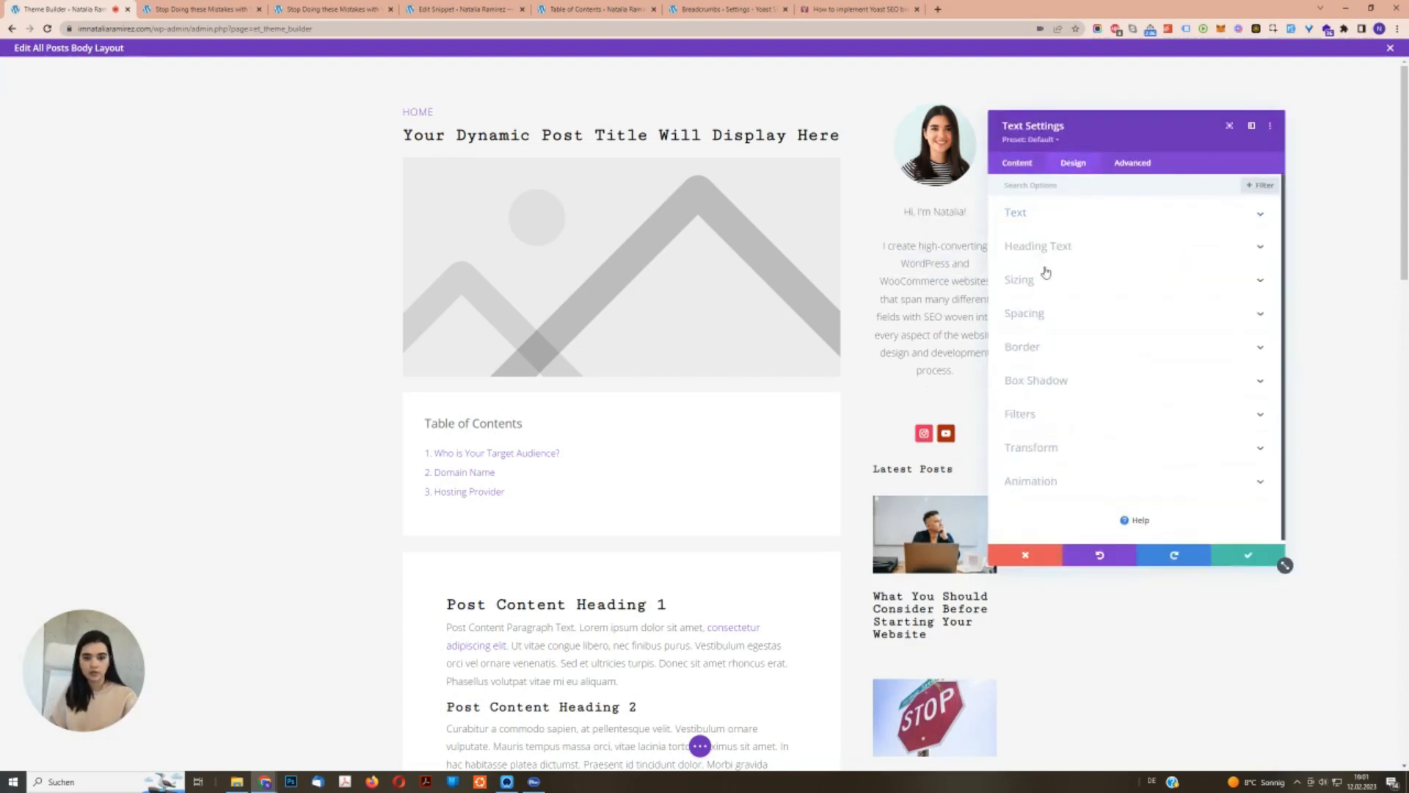
{"action": "left_click", "coordinate": [1042, 317]}
{"action": "left_click", "coordinate": [1101, 235]}
{"action": "type", "text": "0"}
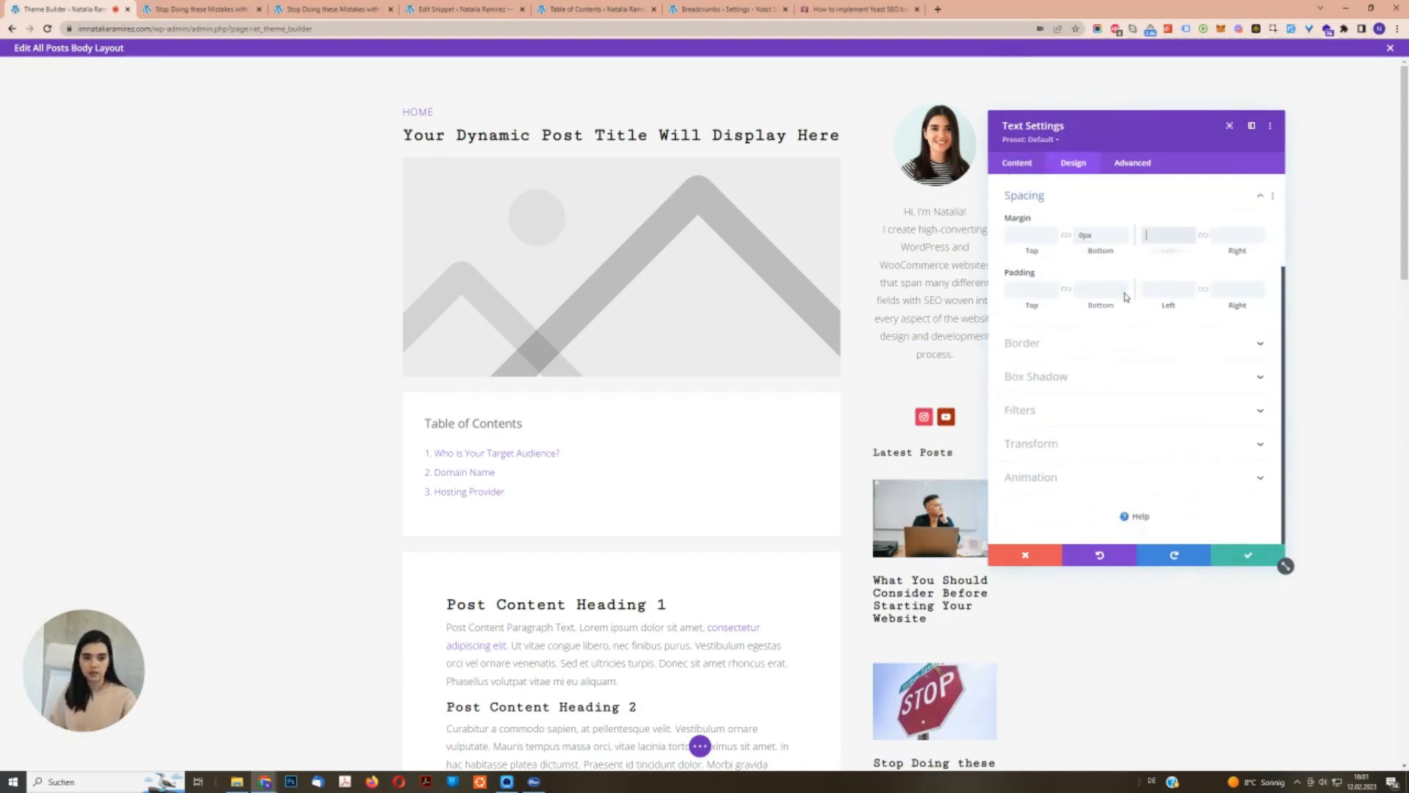
Check the greeting module's text options and inspect the styling of the handwritten greeting in the reference post.
{"action": "scroll", "coordinate": [1061, 224], "scroll_direction": "up", "scroll_amount": 5}
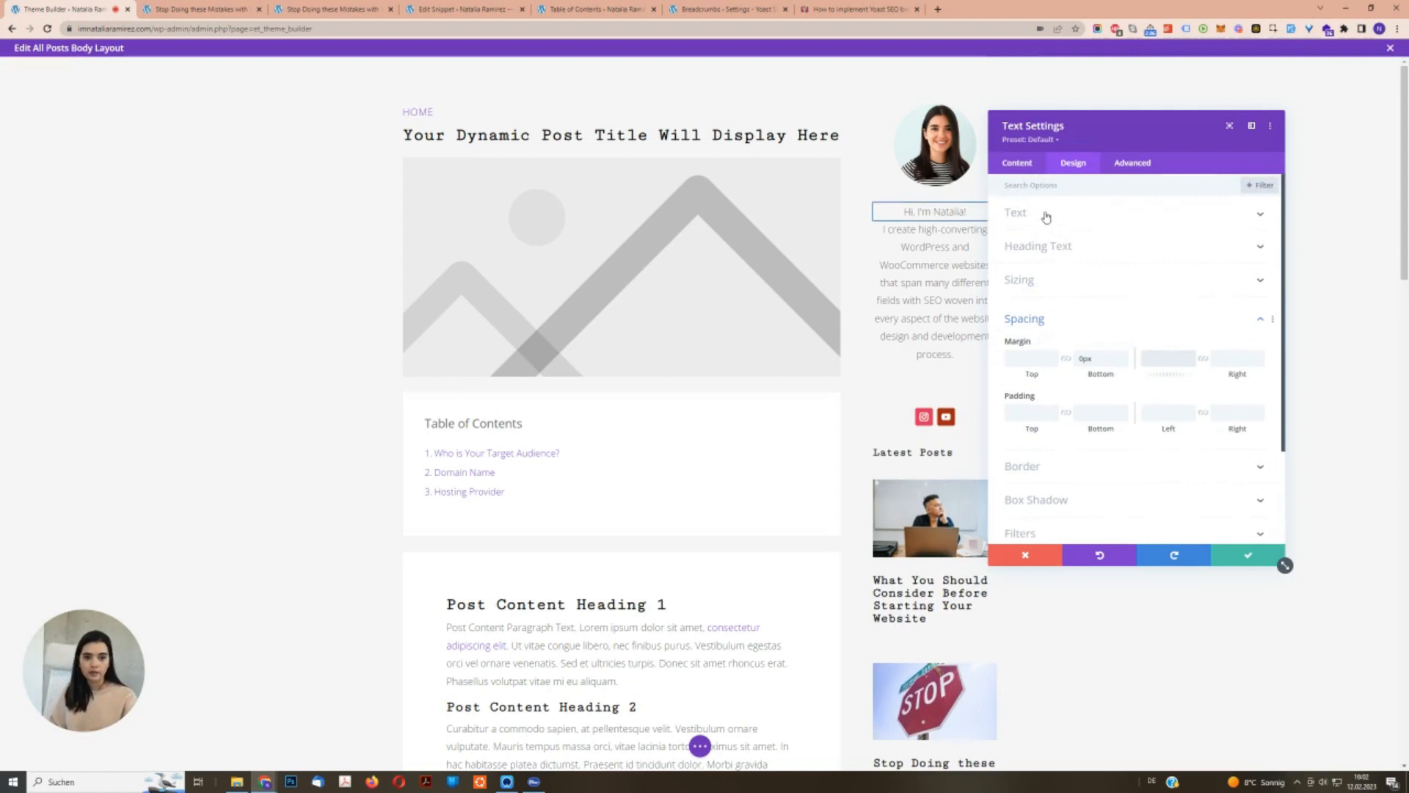
{"action": "left_click", "coordinate": [1047, 216]}
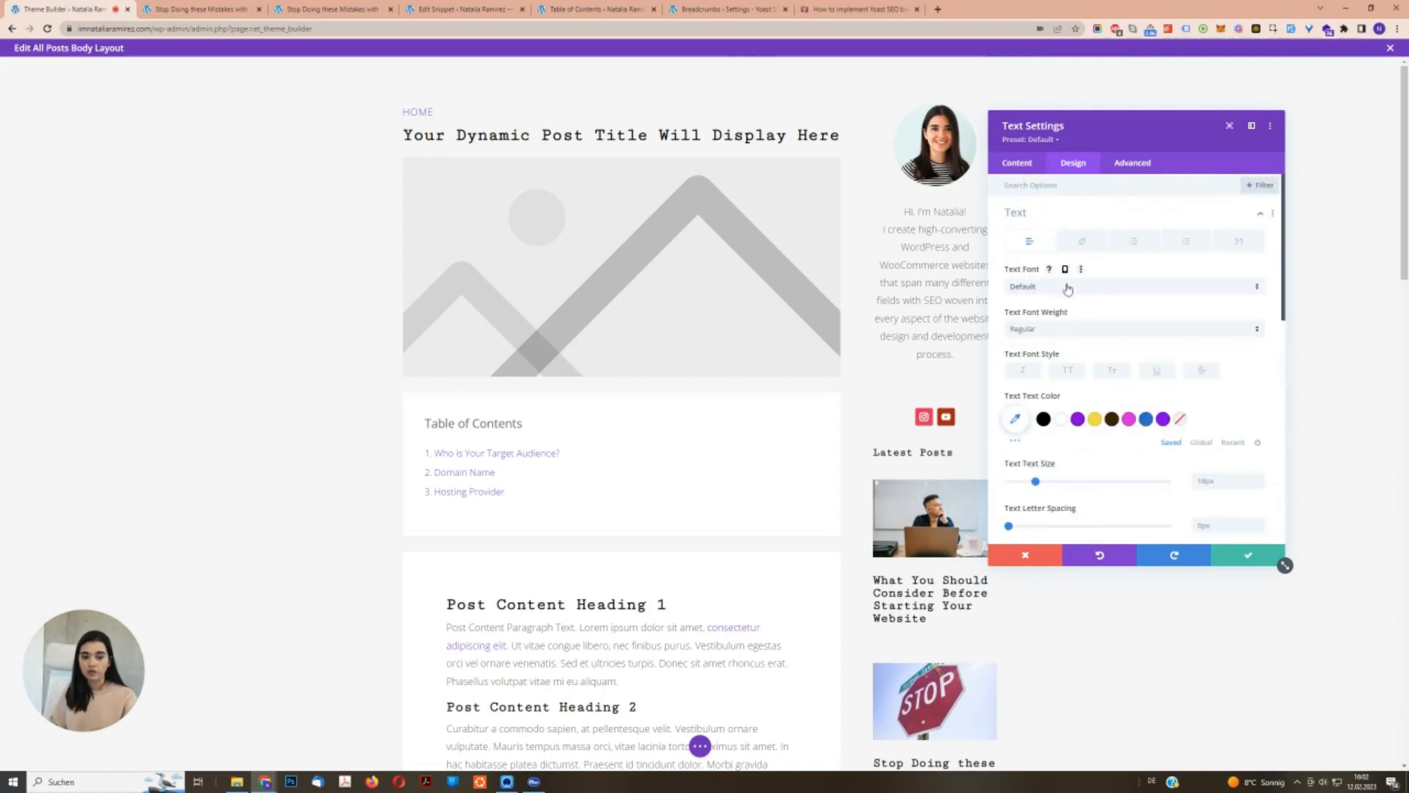
{"action": "left_click", "coordinate": [330, 7]}
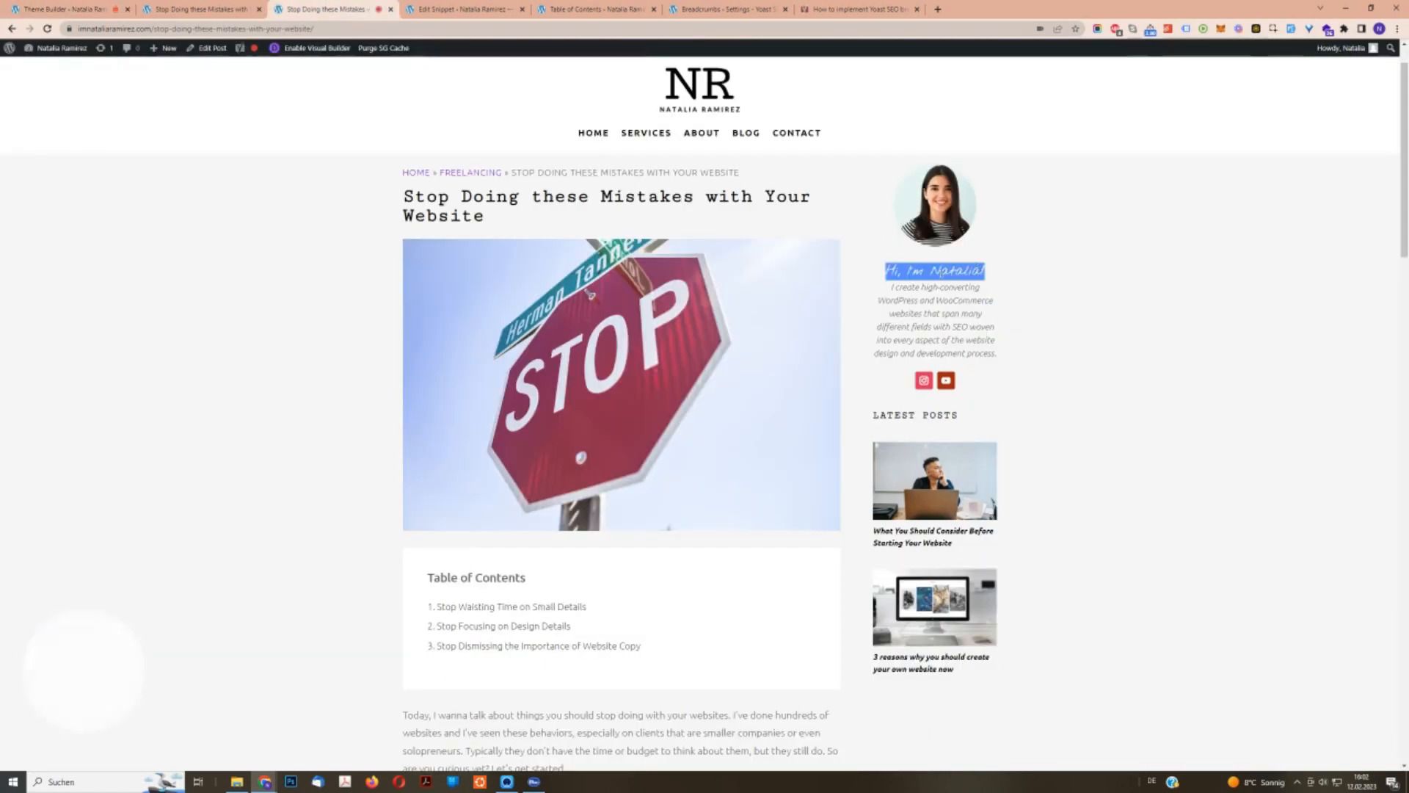
{"action": "right_click", "coordinate": [939, 270]}
{"action": "left_click", "coordinate": [998, 408]}
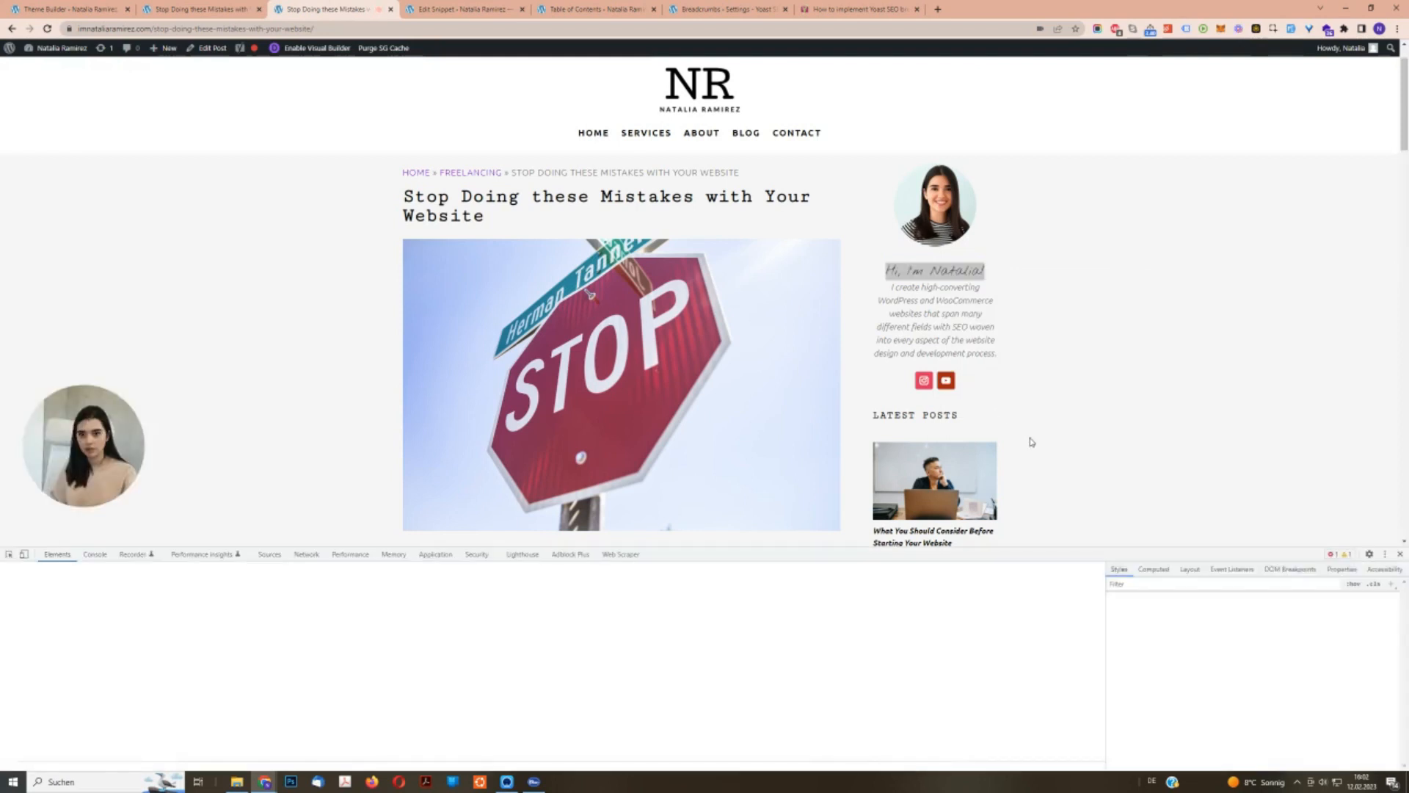
{"action": "scroll", "coordinate": [1210, 645], "scroll_direction": "down", "scroll_amount": 5}
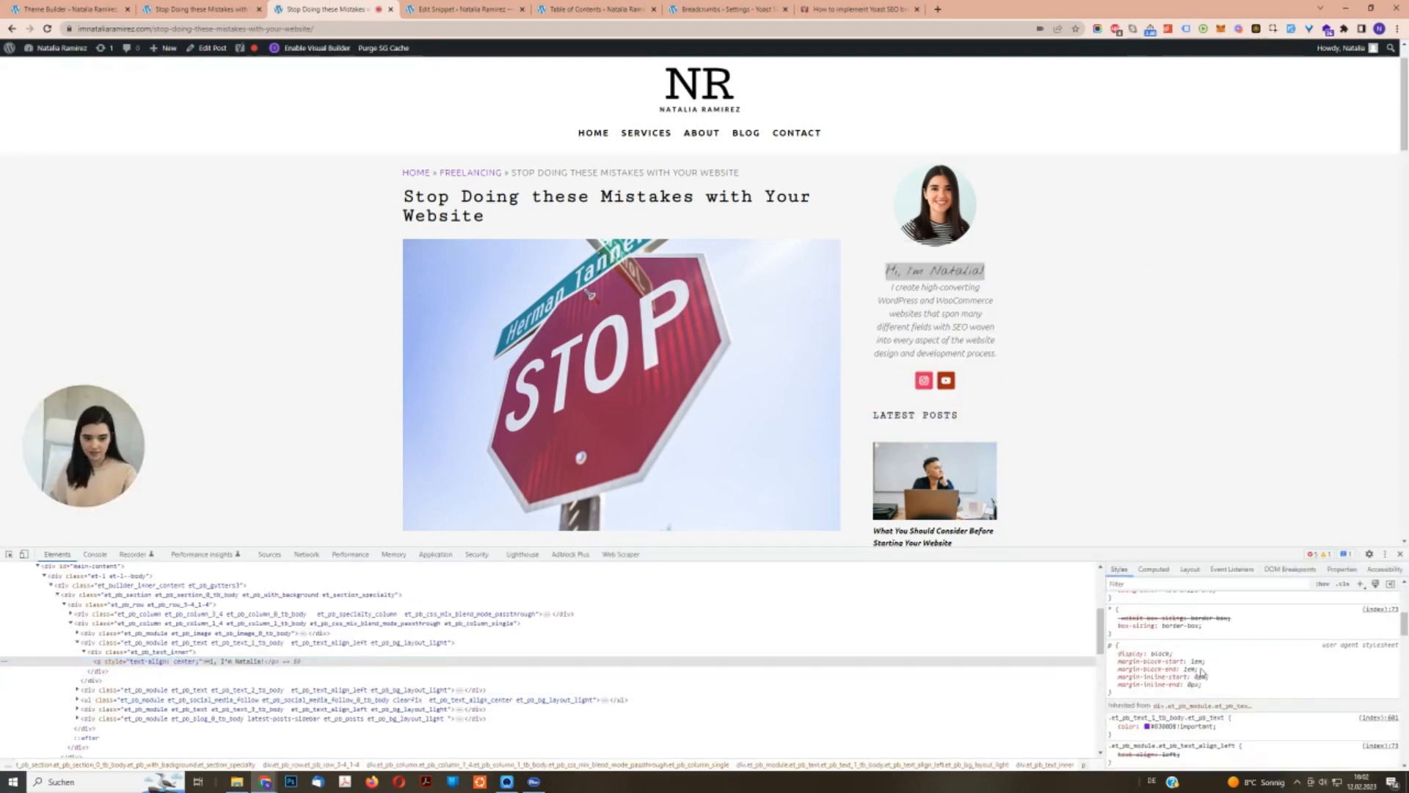
{"action": "left_click", "coordinate": [1400, 554]}
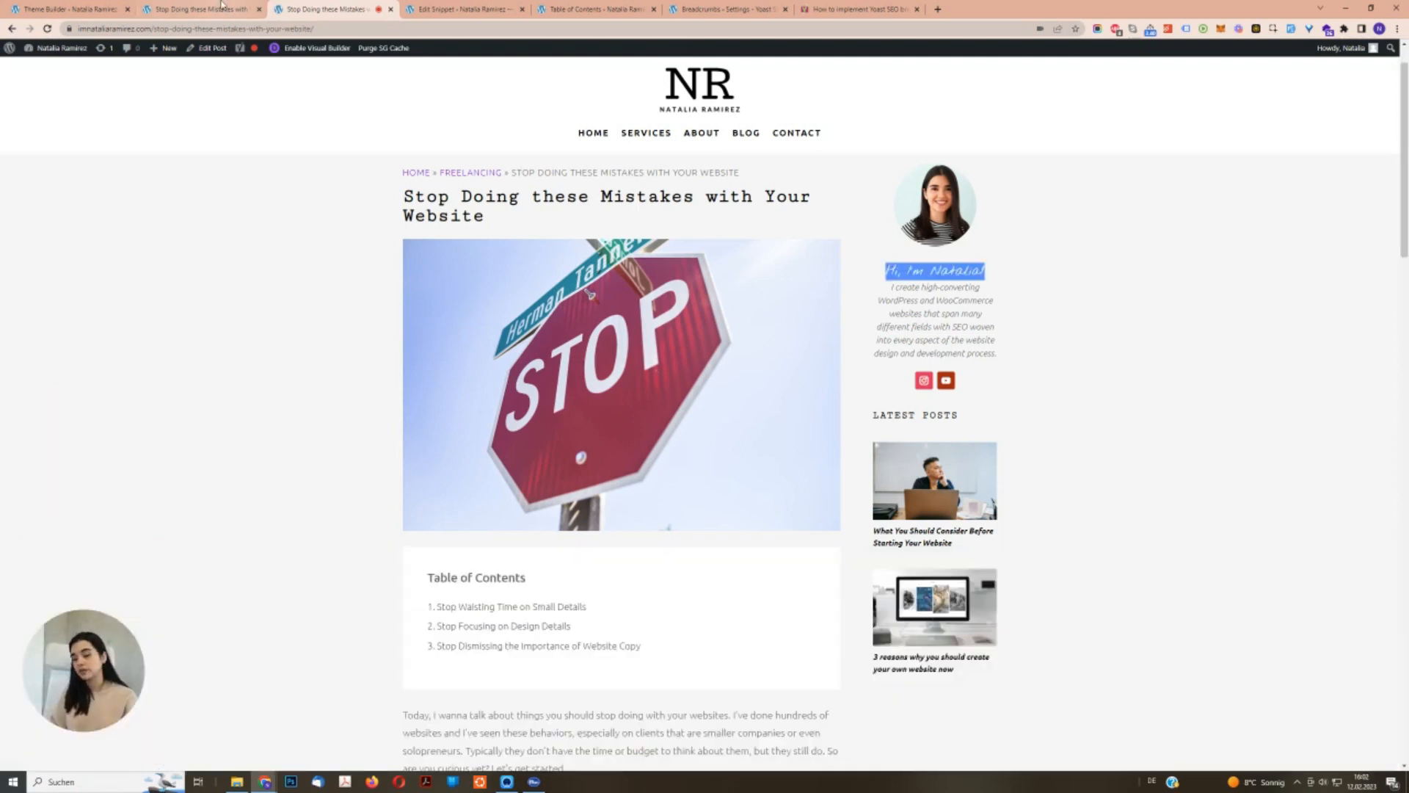
Open fonts.google.com in a new browser tab and filter the fonts to the Handwriting category only.
{"action": "left_click", "coordinate": [938, 11]}
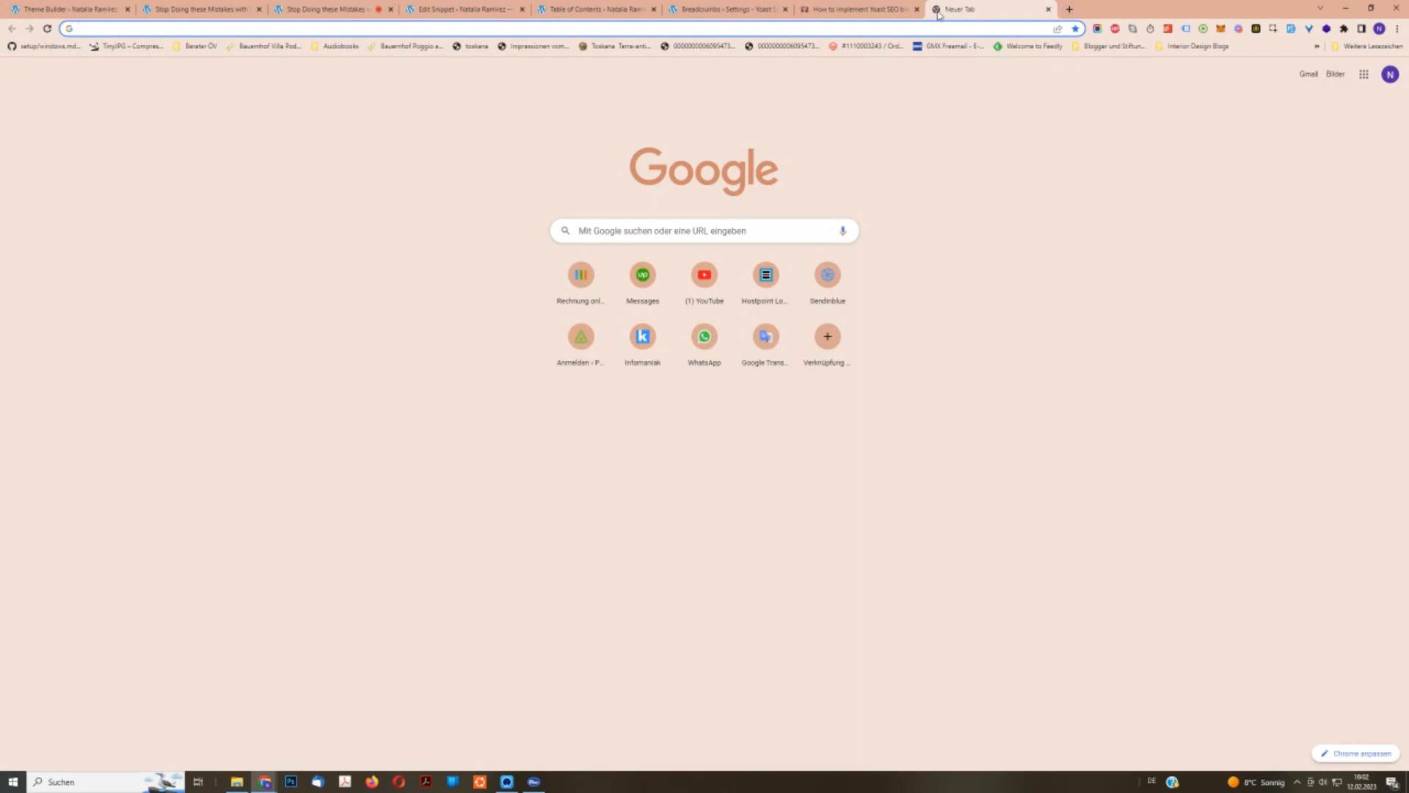
{"action": "type", "text": "fonts.google.com"}
{"action": "key", "text": "Return"}
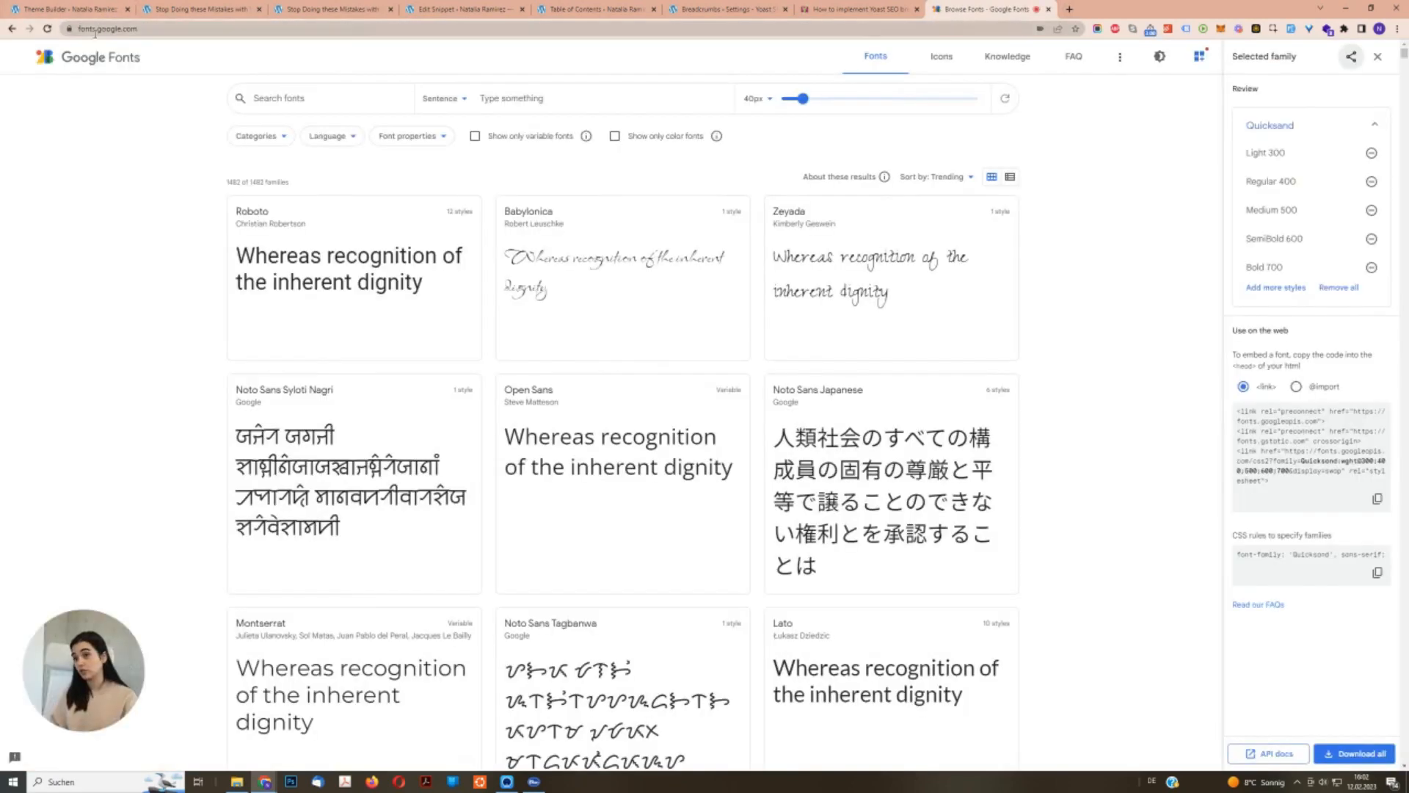
{"action": "left_click", "coordinate": [279, 138]}
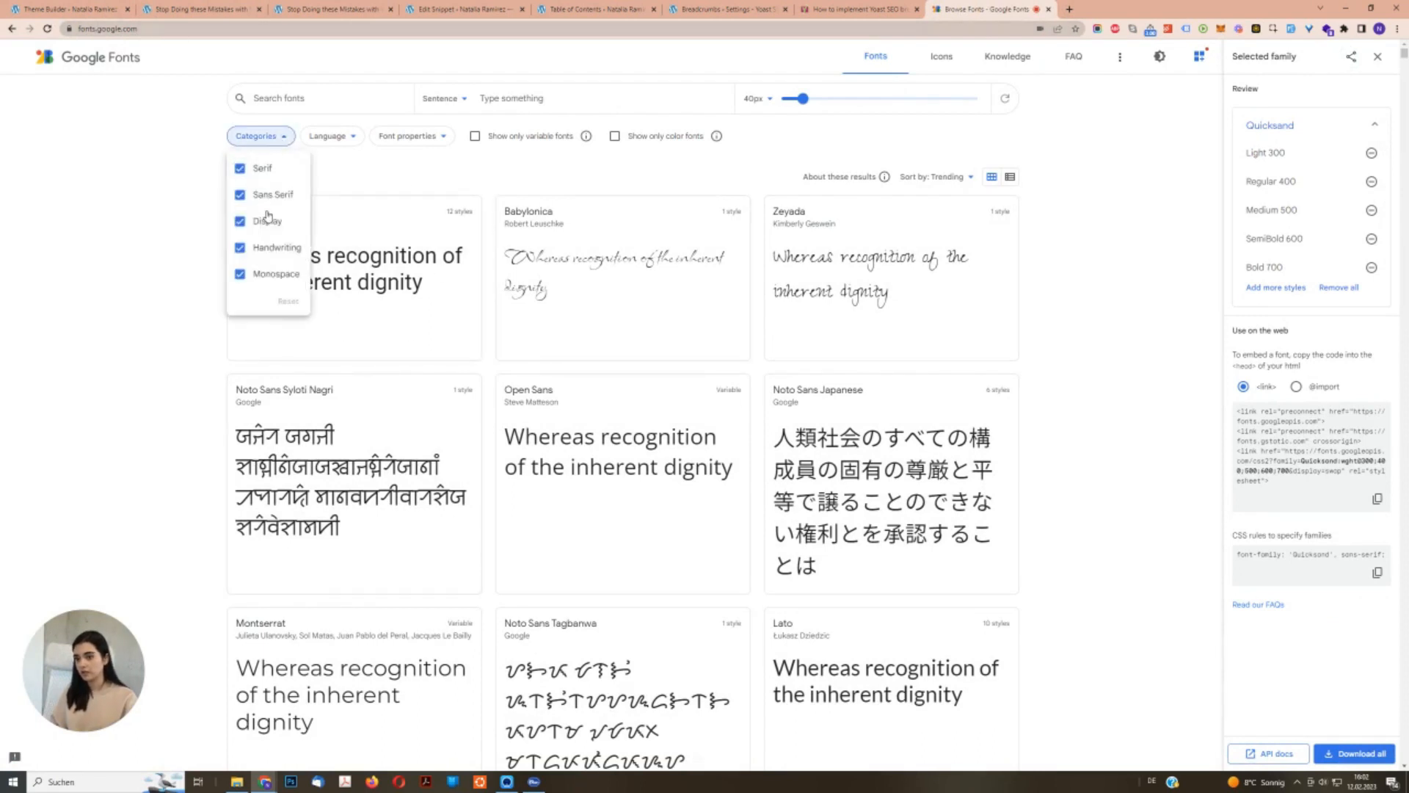
{"action": "left_click", "coordinate": [263, 169]}
{"action": "left_click", "coordinate": [267, 195]}
{"action": "left_click", "coordinate": [267, 220]}
{"action": "left_click", "coordinate": [269, 275]}
{"action": "left_click", "coordinate": [133, 205]}
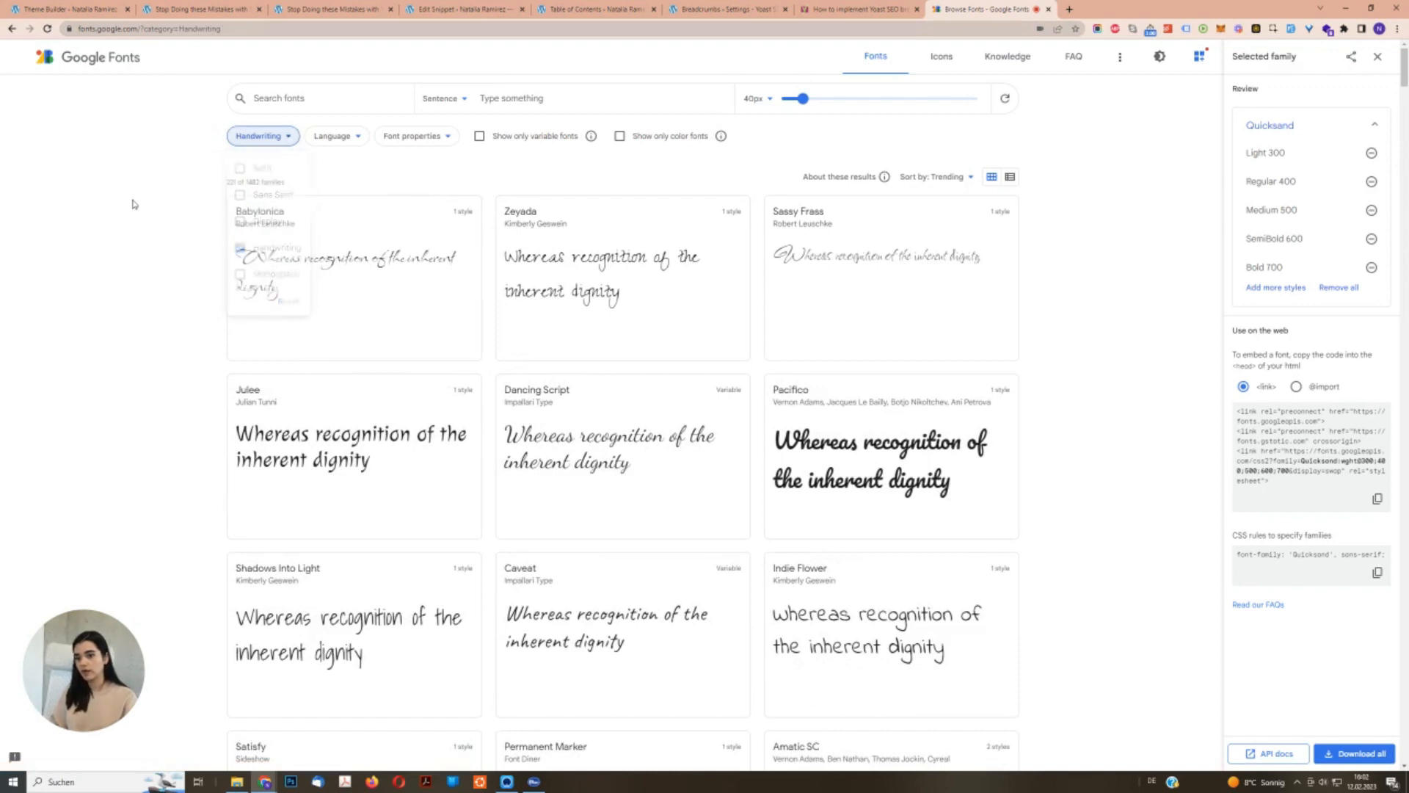
Preview the sidebar greeting as custom text in the handwriting fonts and browse the samples.
{"action": "left_click", "coordinate": [512, 112]}
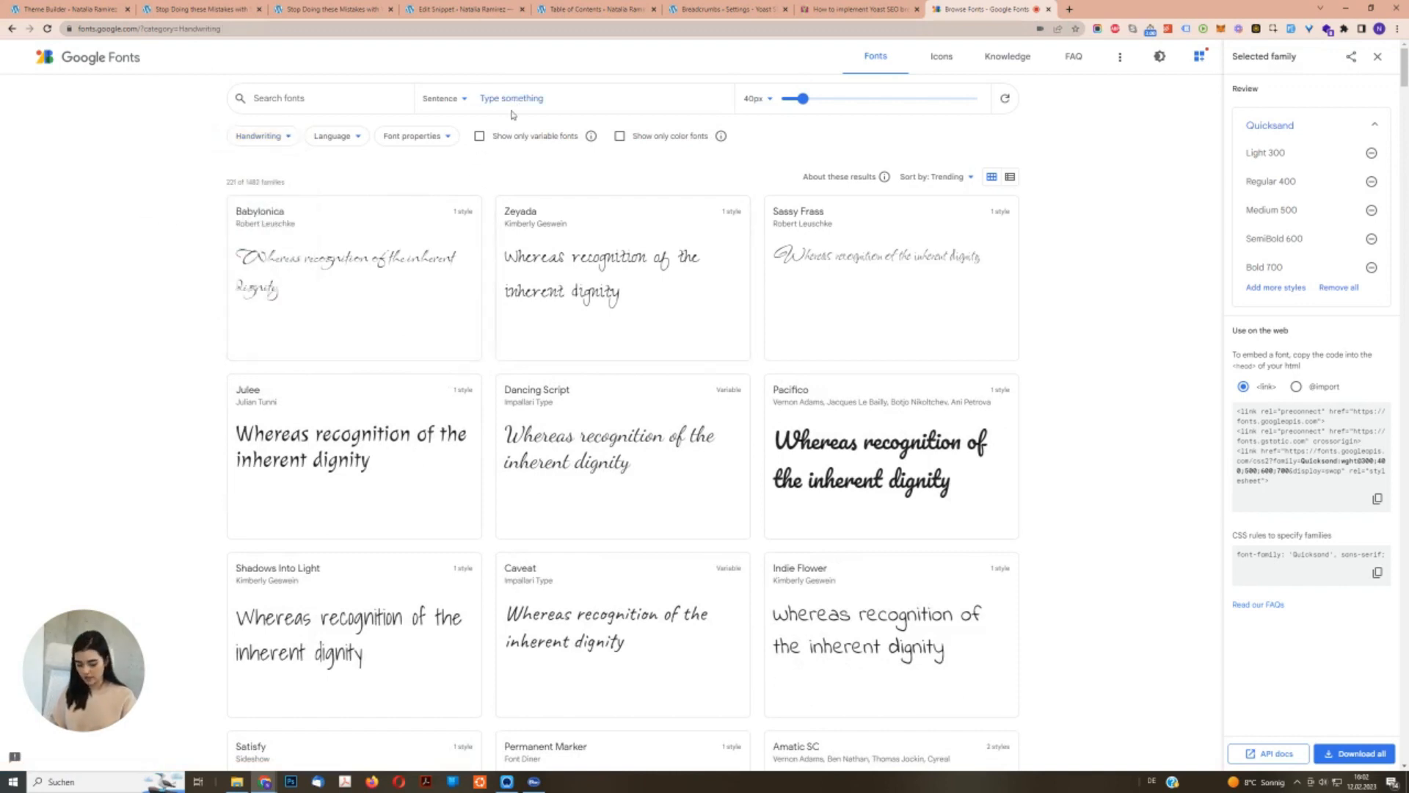
{"action": "type", "text": "Hi I'm Natalia"}
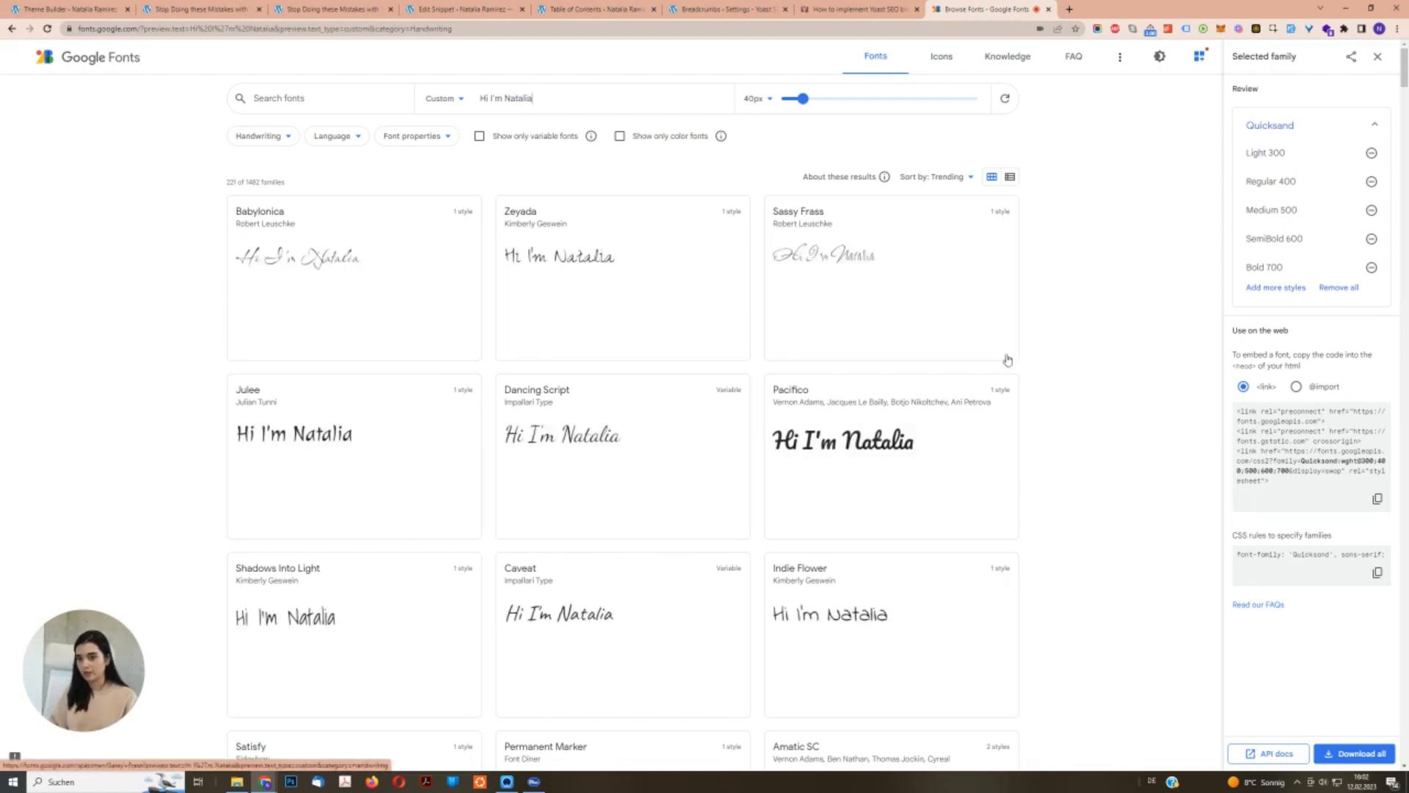
{"action": "scroll", "coordinate": [984, 400], "scroll_direction": "down", "scroll_amount": 3}
{"action": "scroll", "coordinate": [1115, 379], "scroll_direction": "down", "scroll_amount": 3}
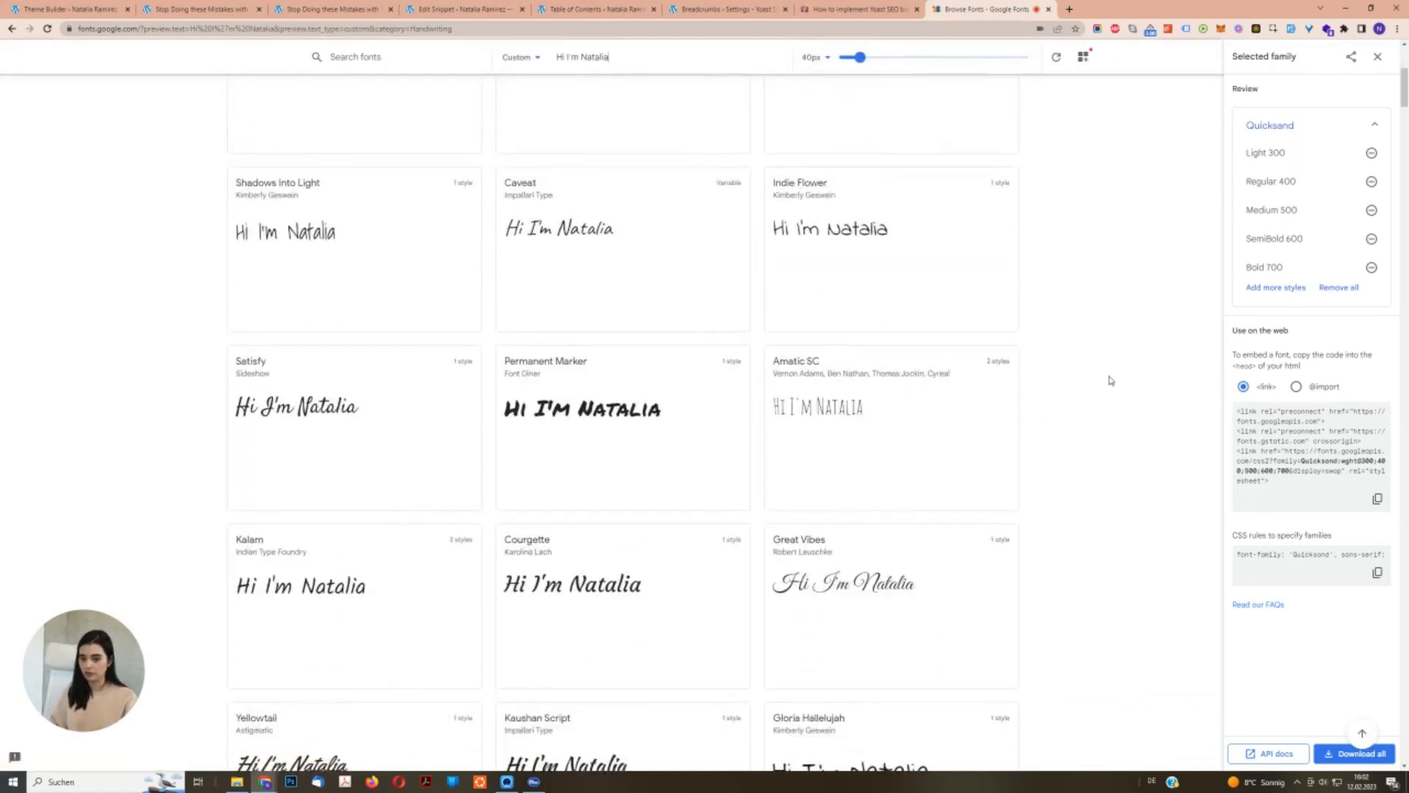
{"action": "scroll", "coordinate": [1111, 380], "scroll_direction": "down", "scroll_amount": 6}
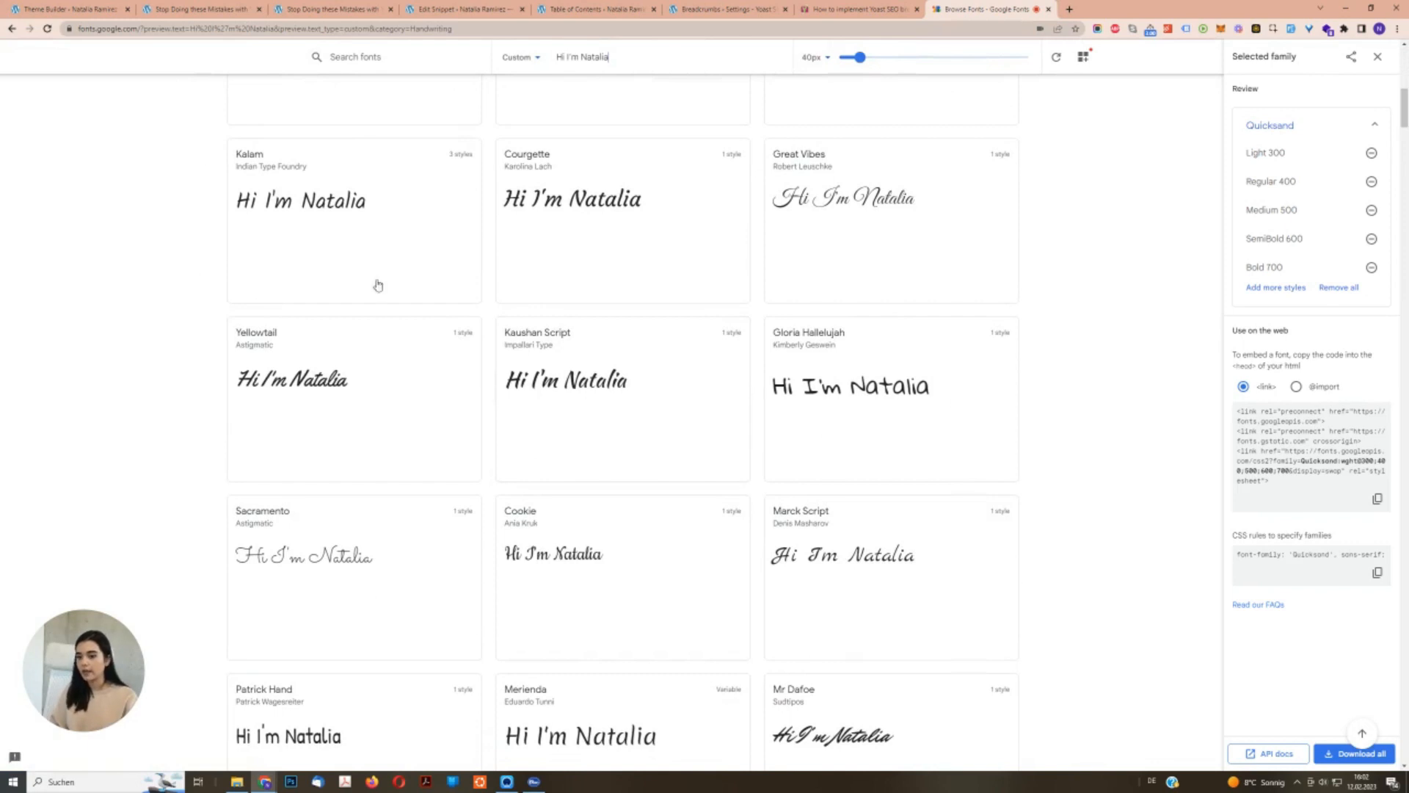
Return to the Theme Builder tab and set the sidebar greeting's text font to Nothing You Could Do.
{"action": "left_click", "coordinate": [317, 11]}
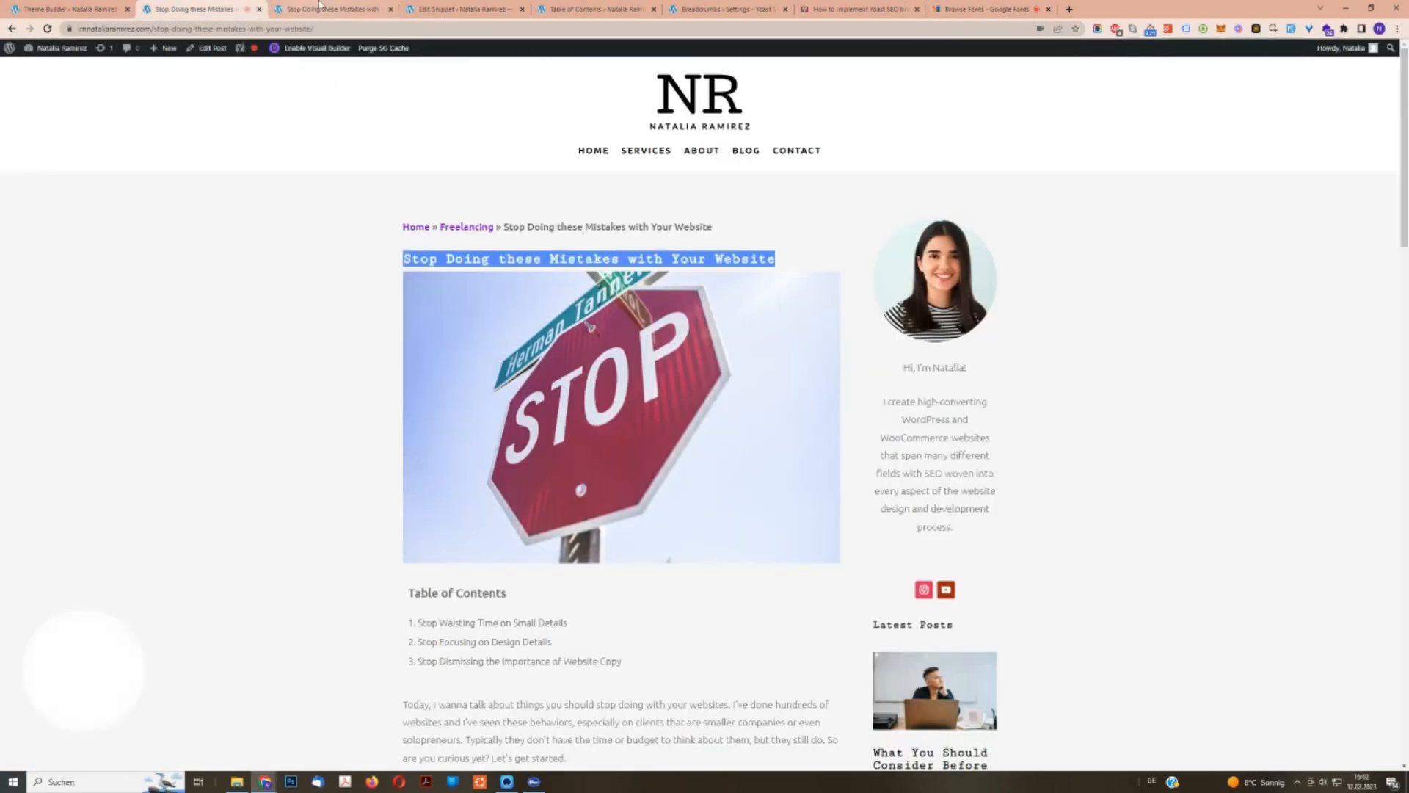
{"action": "left_click", "coordinate": [69, 9]}
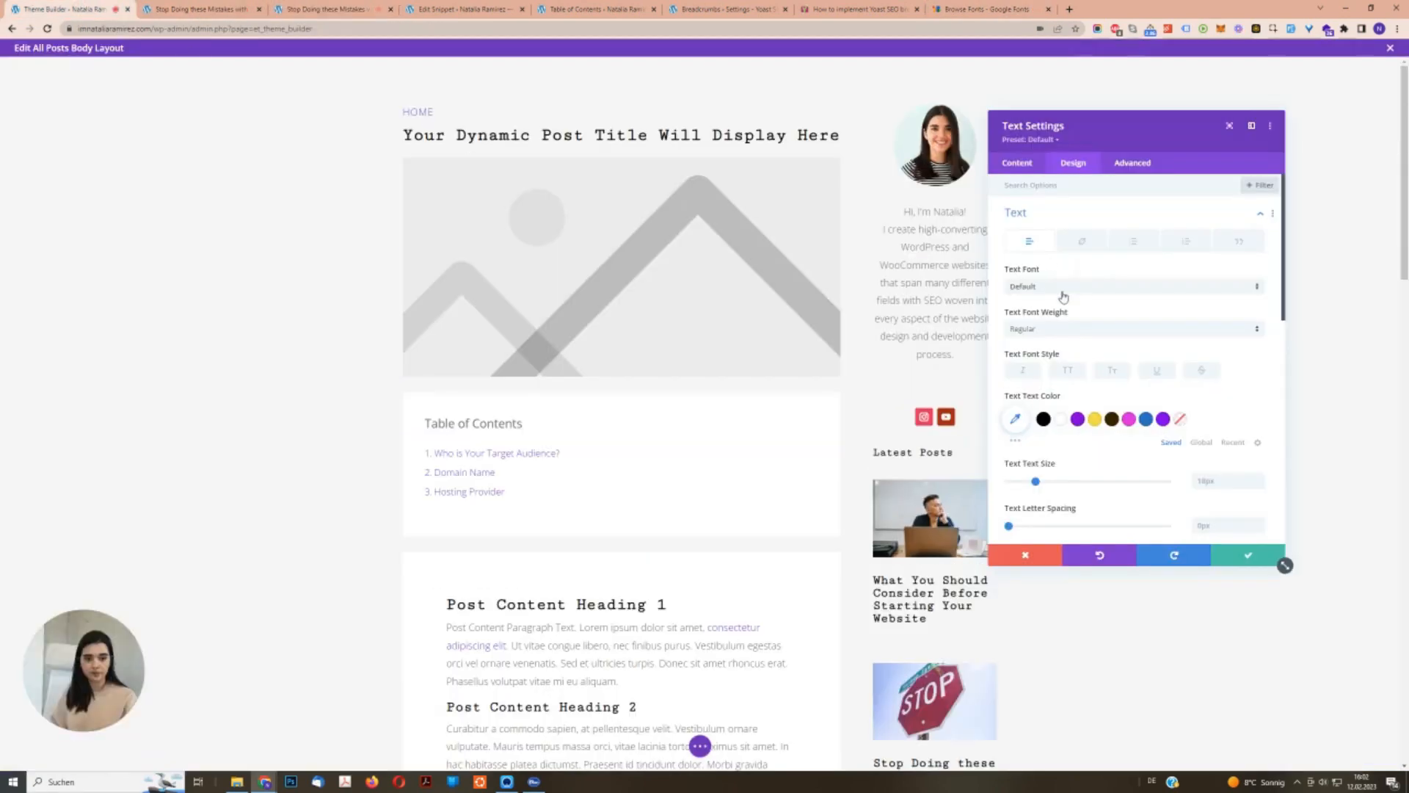
{"action": "left_click", "coordinate": [1034, 288]}
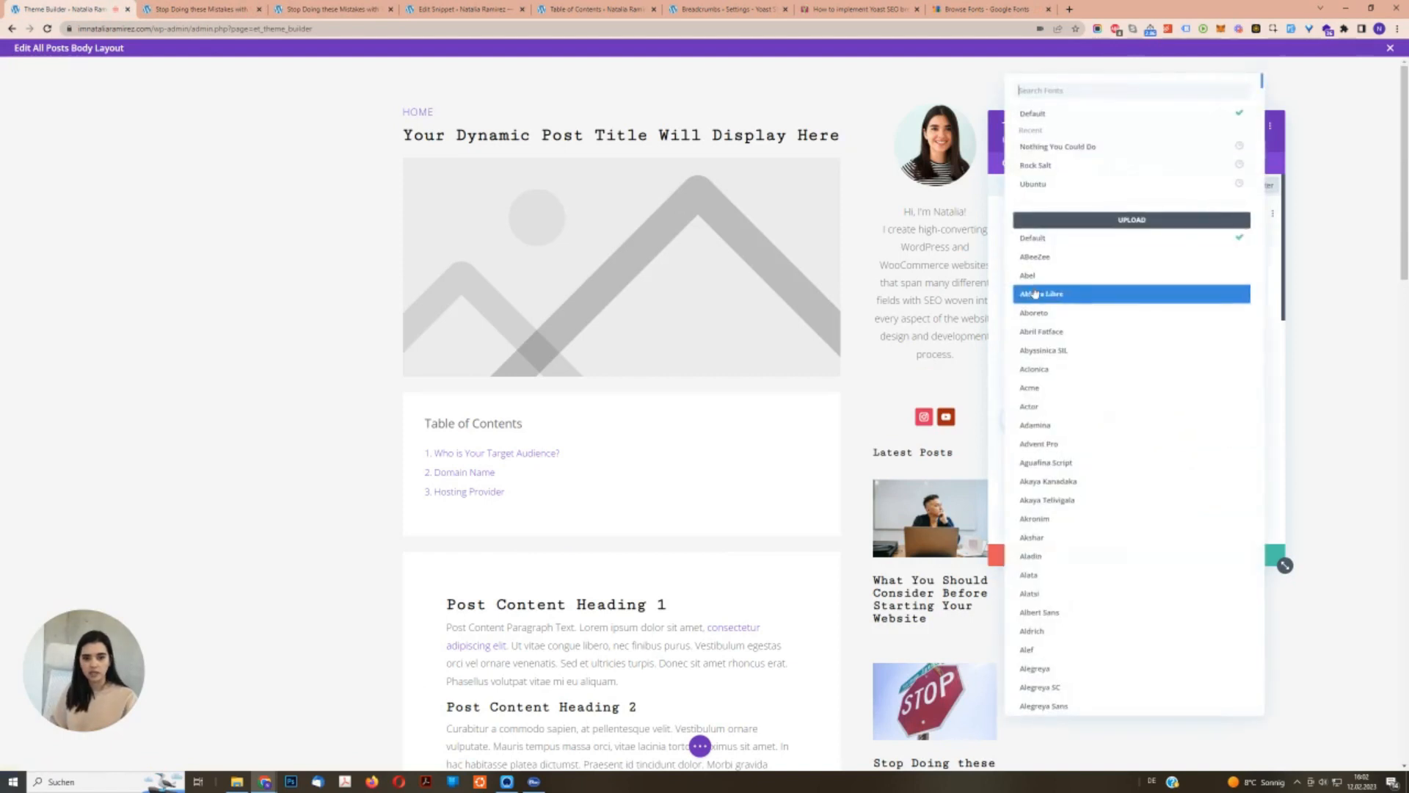
{"action": "left_click", "coordinate": [1069, 147]}
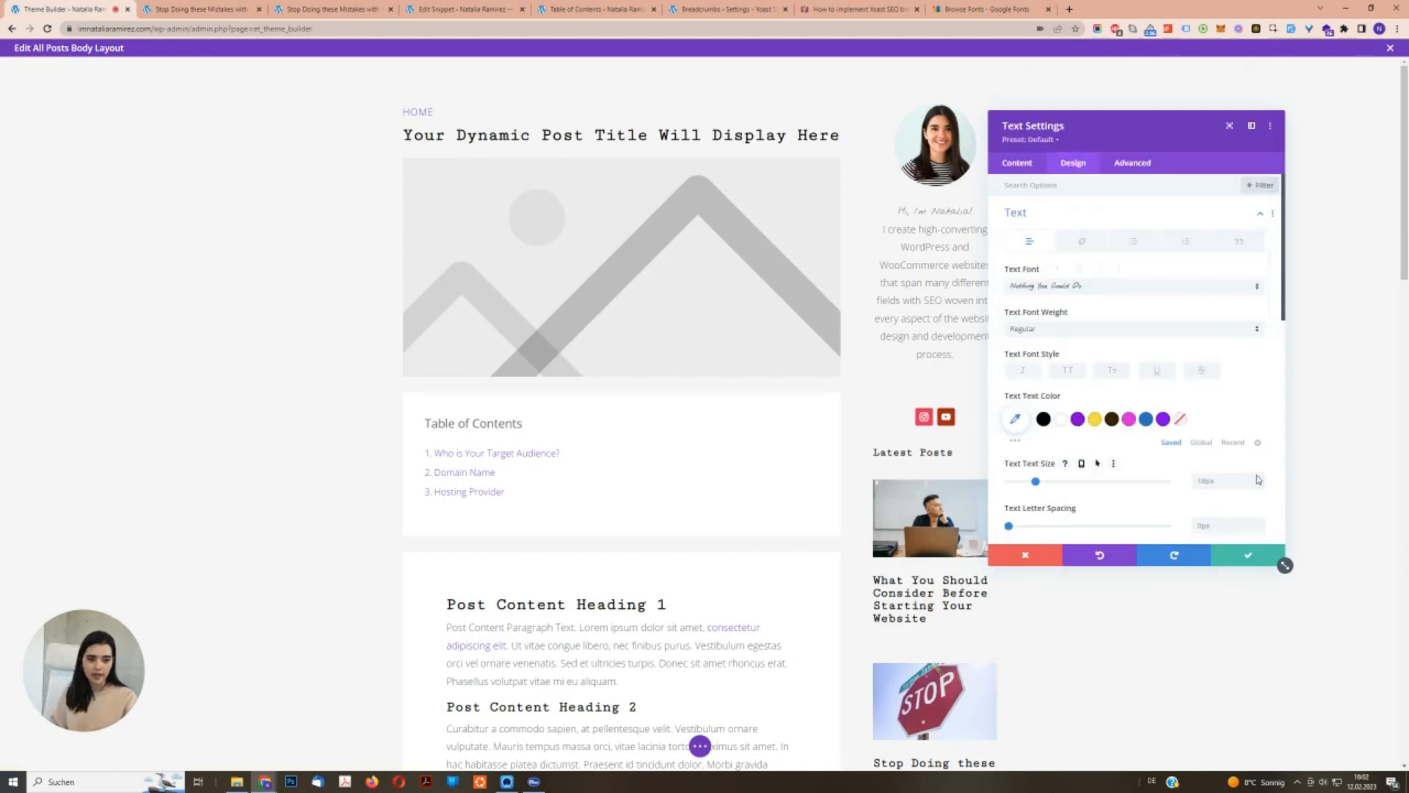
Set the greeting's text size to 24px, colour it purple and save the module.
{"action": "left_click", "coordinate": [1257, 479]}
{"action": "left_click", "coordinate": [1258, 478]}
{"action": "left_click", "coordinate": [1257, 479]}
{"action": "left_click", "coordinate": [1258, 479]}
{"action": "left_click", "coordinate": [1258, 478]}
{"action": "left_click", "coordinate": [1077, 418]}
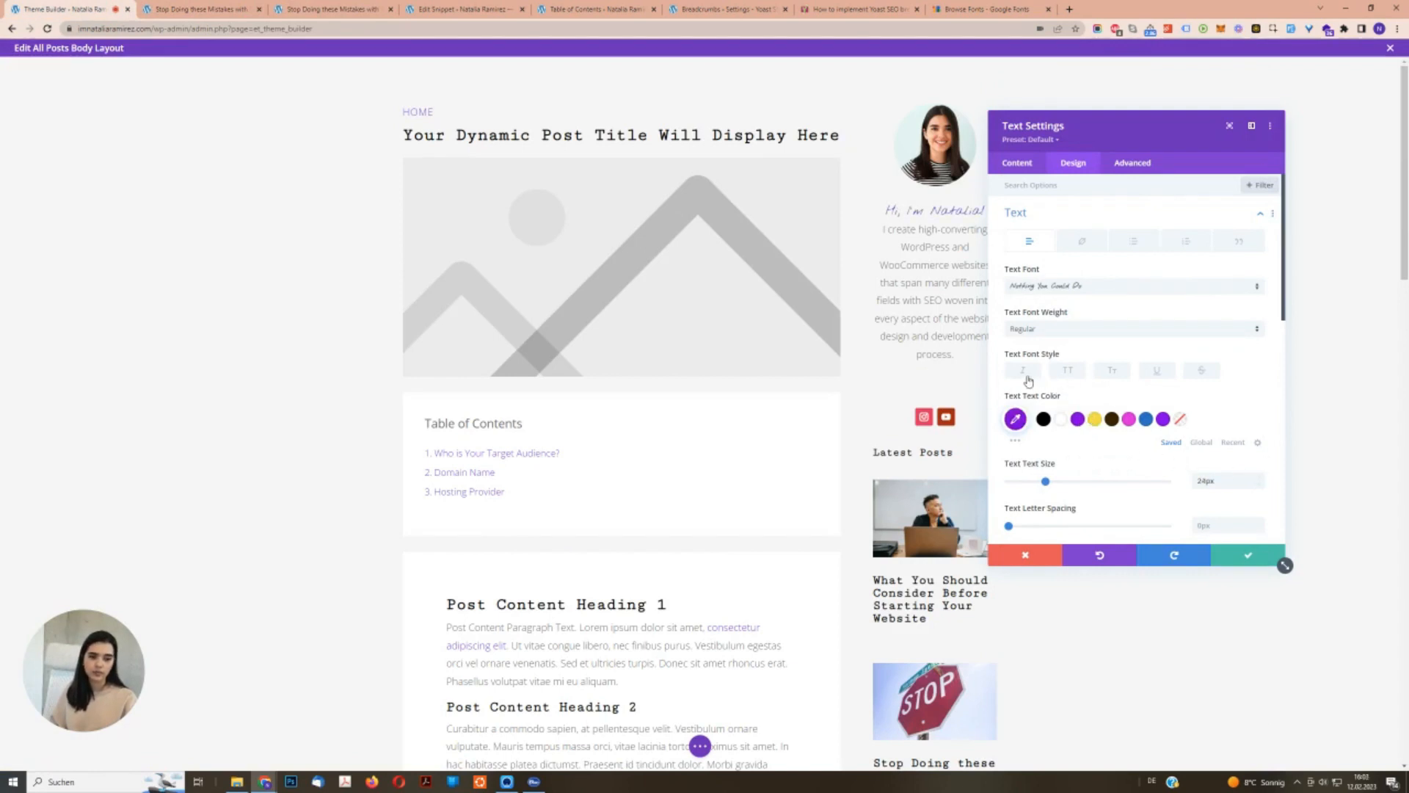
{"action": "left_click", "coordinate": [1248, 552]}
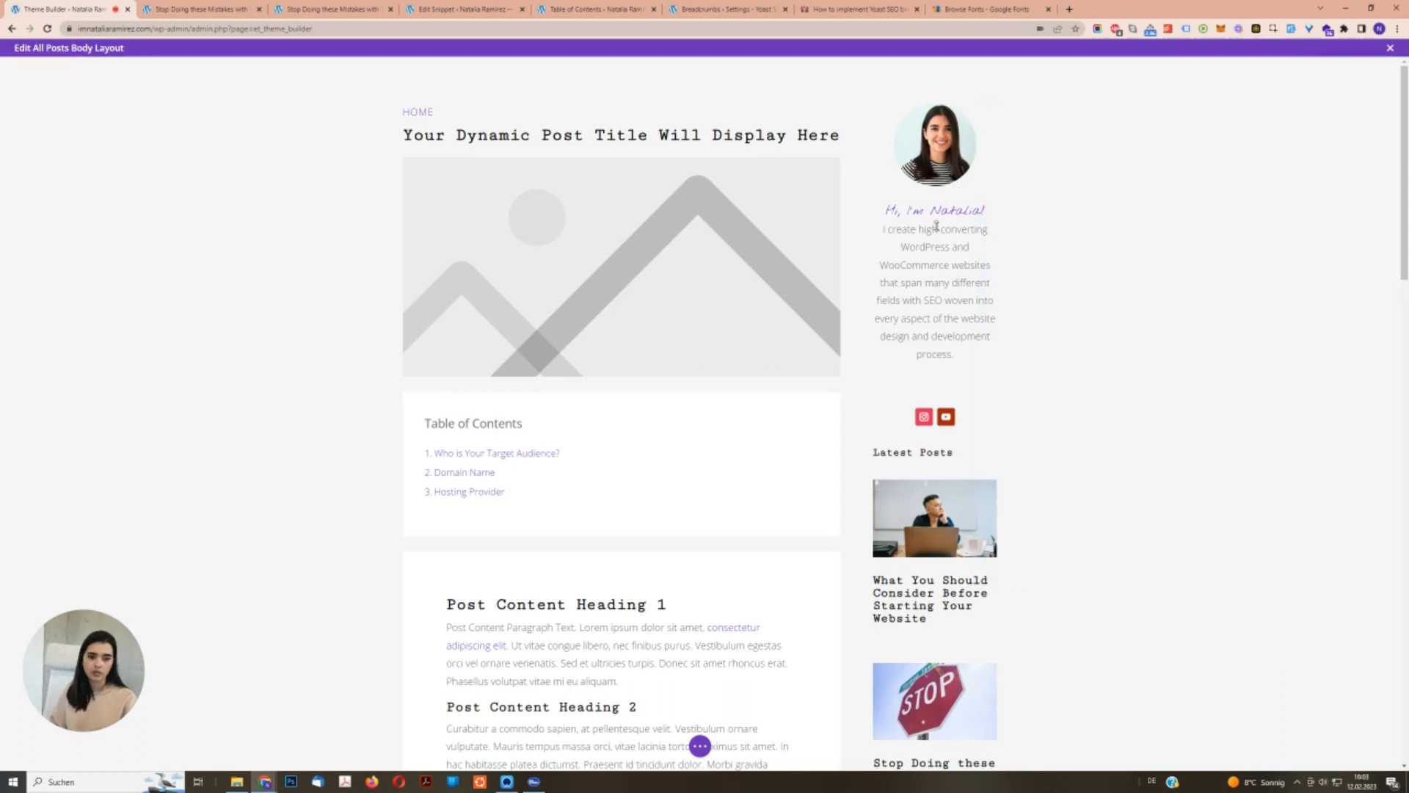
Italicise the sidebar bio text and compare it with the bio in the reference post.
{"action": "left_click", "coordinate": [917, 248]}
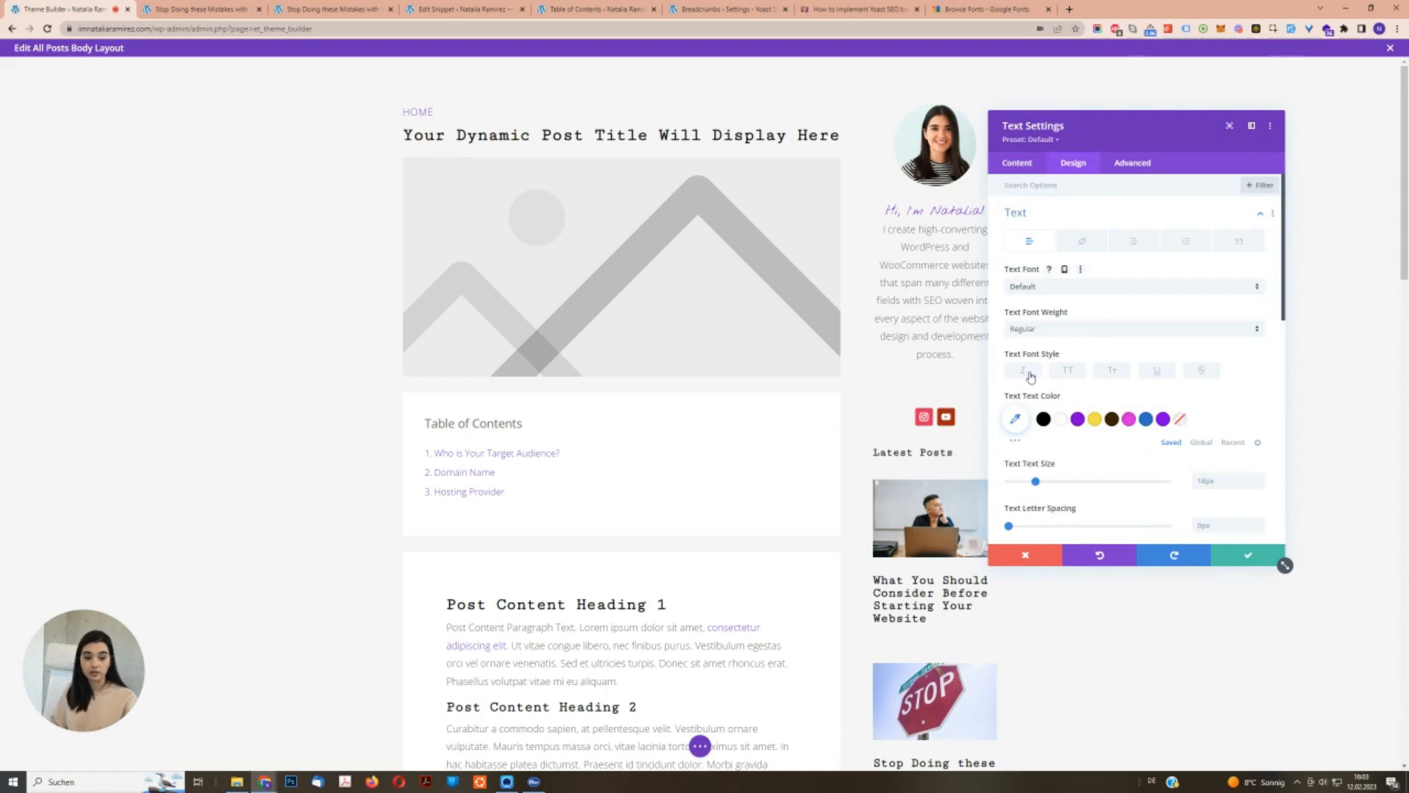
{"action": "left_click", "coordinate": [173, 6]}
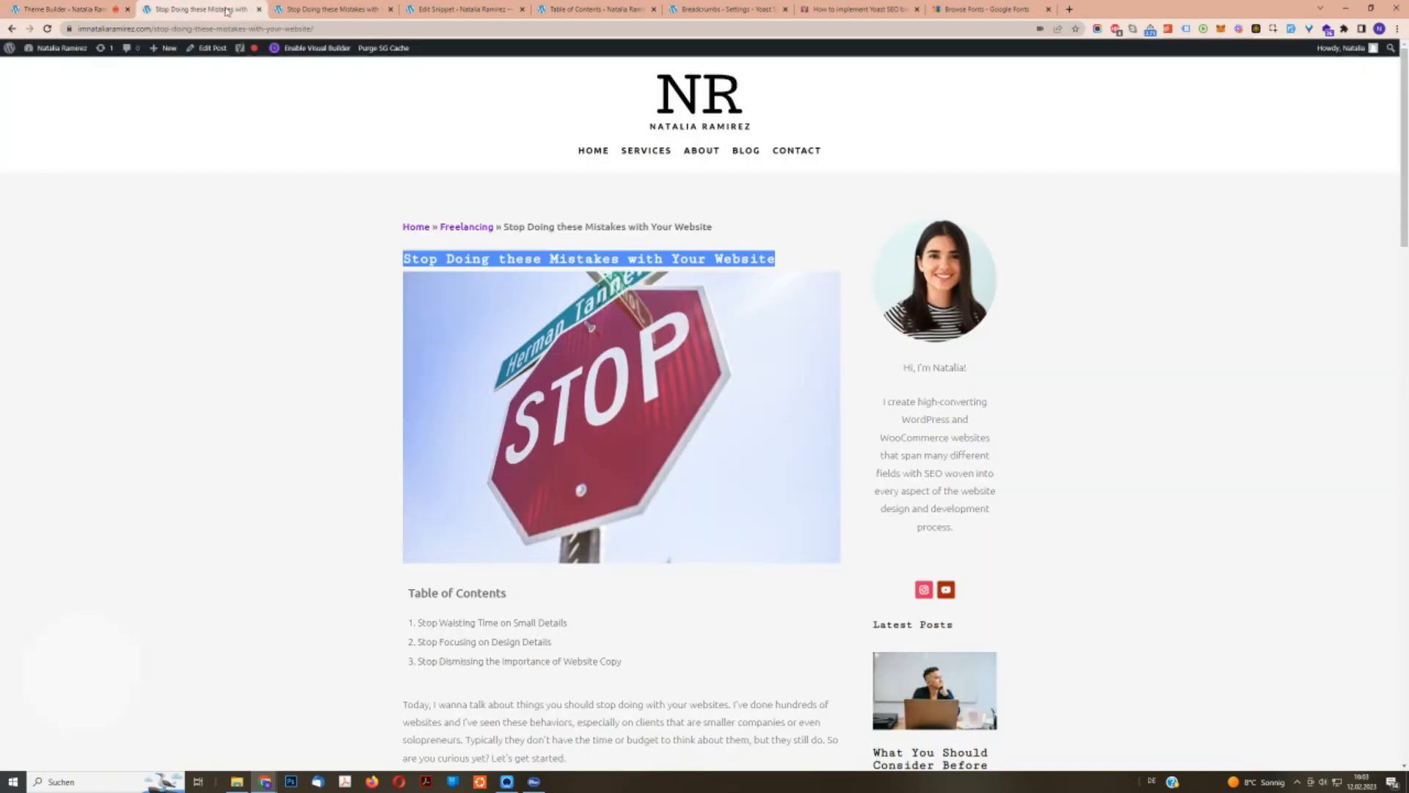
{"action": "left_click", "coordinate": [330, 9]}
{"action": "left_click", "coordinate": [73, 8]}
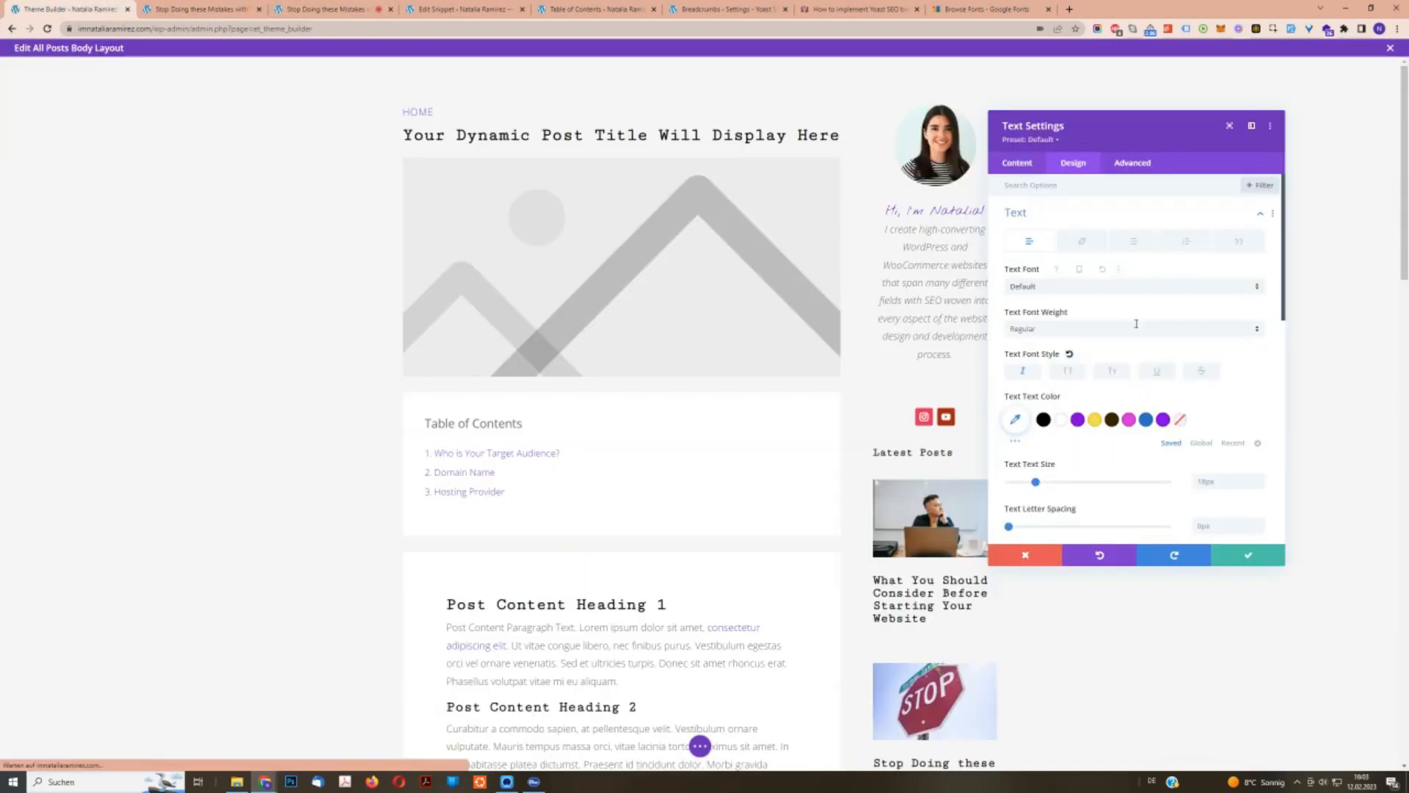
Set the bio text's size to 16px and its line height to 1.6em.
{"action": "left_click", "coordinate": [1258, 486]}
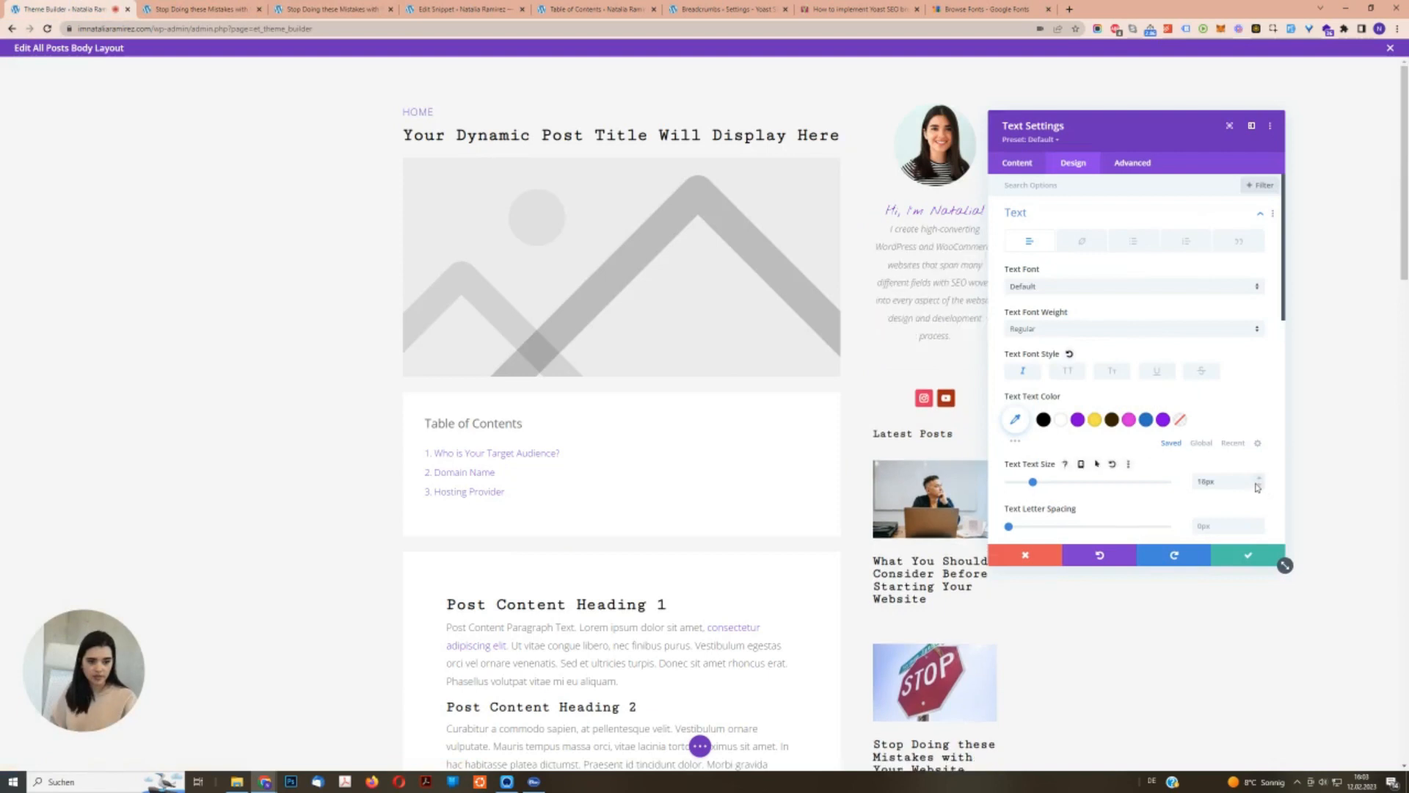
{"action": "scroll", "coordinate": [1252, 485], "scroll_direction": "down", "scroll_amount": 3}
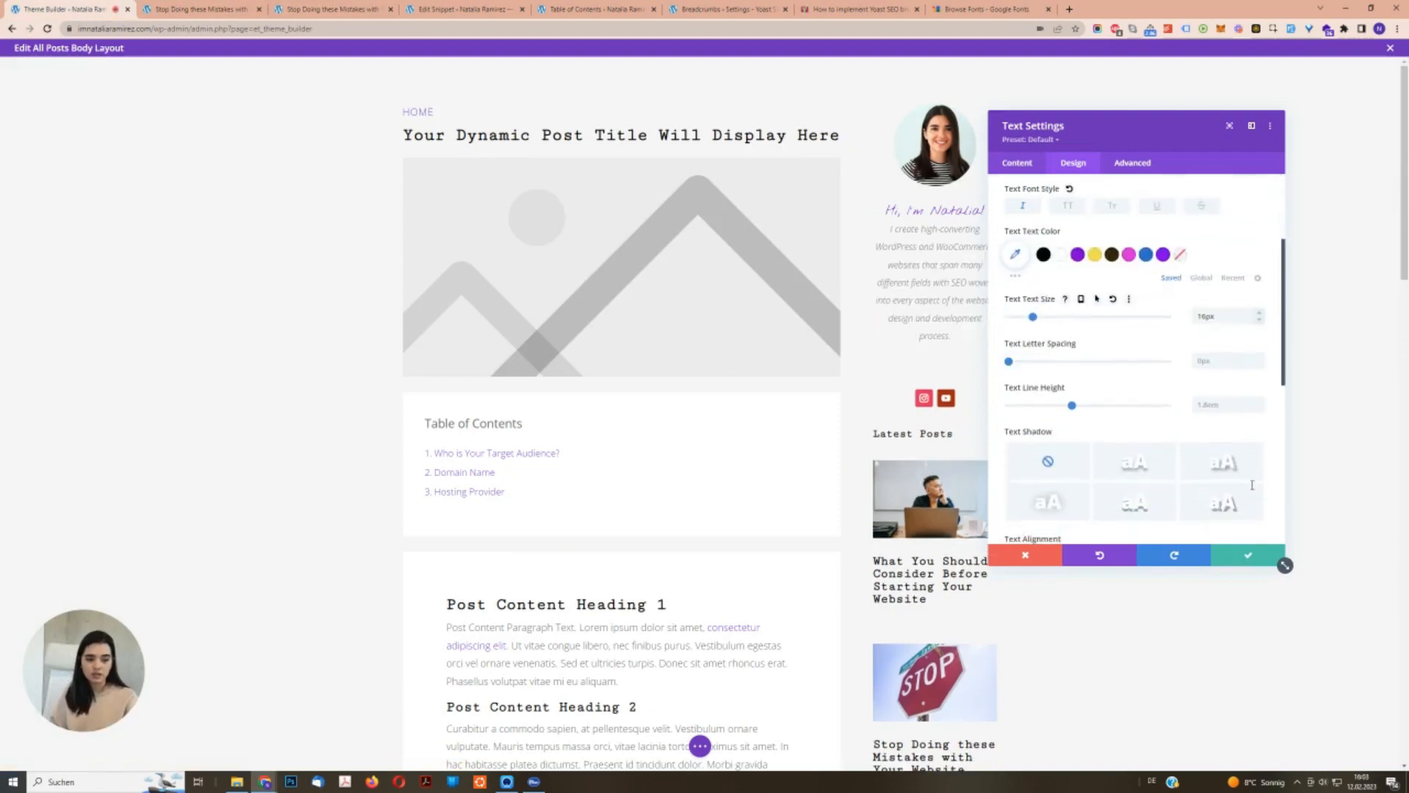
{"action": "left_click", "coordinate": [1262, 411]}
{"action": "left_click", "coordinate": [1262, 411]}
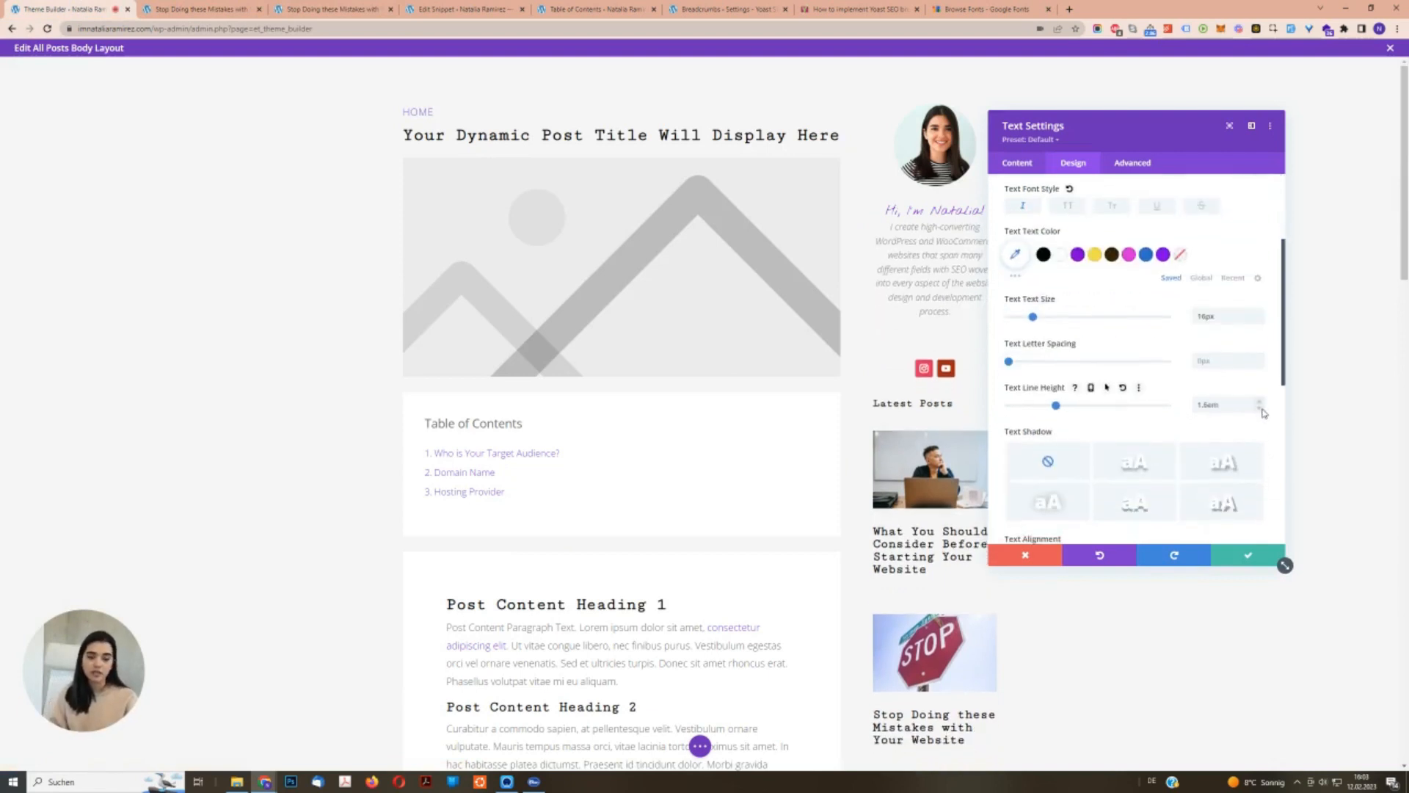
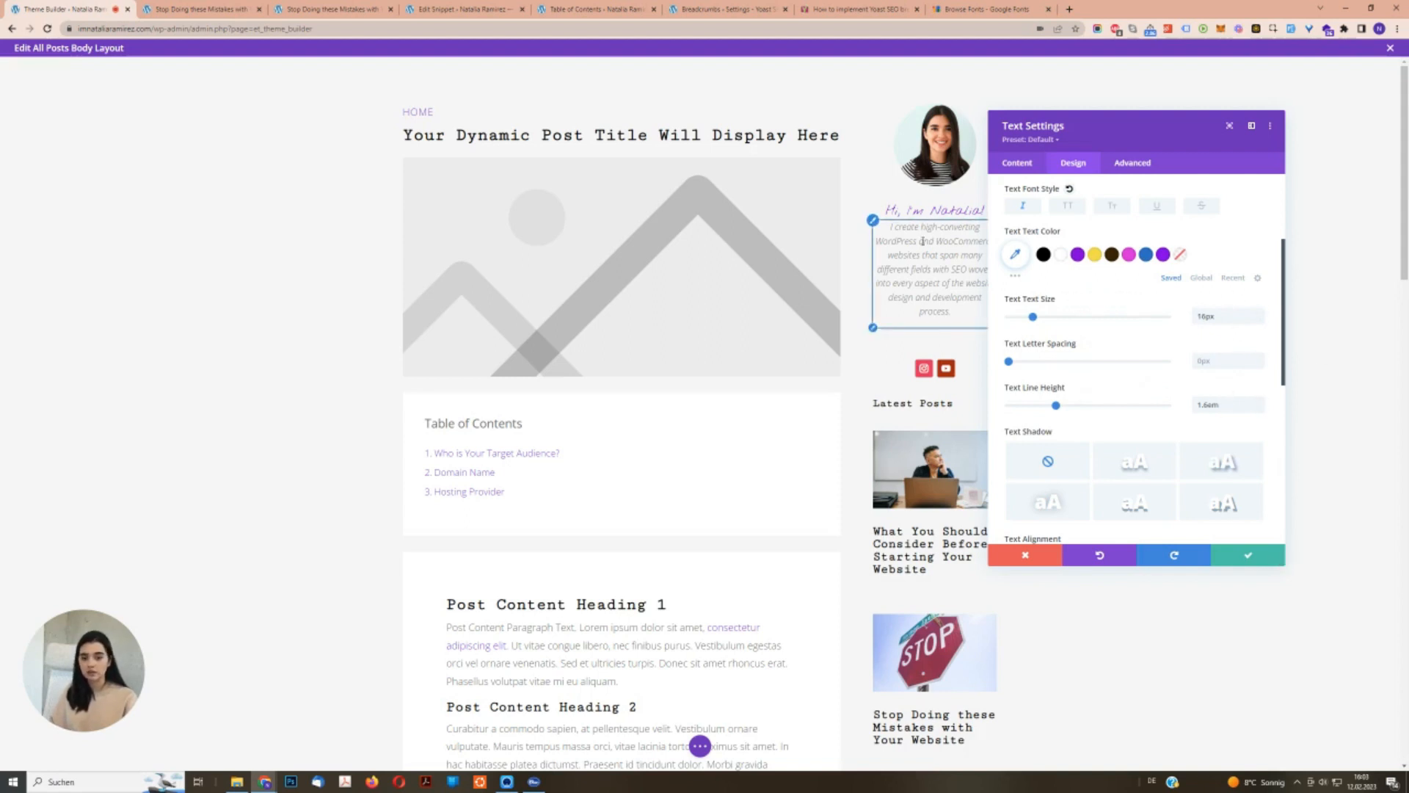
Set the bottom margin of the sidebar bio's Text module to 0px.
{"action": "scroll", "coordinate": [1062, 258], "scroll_direction": "up", "scroll_amount": 3}
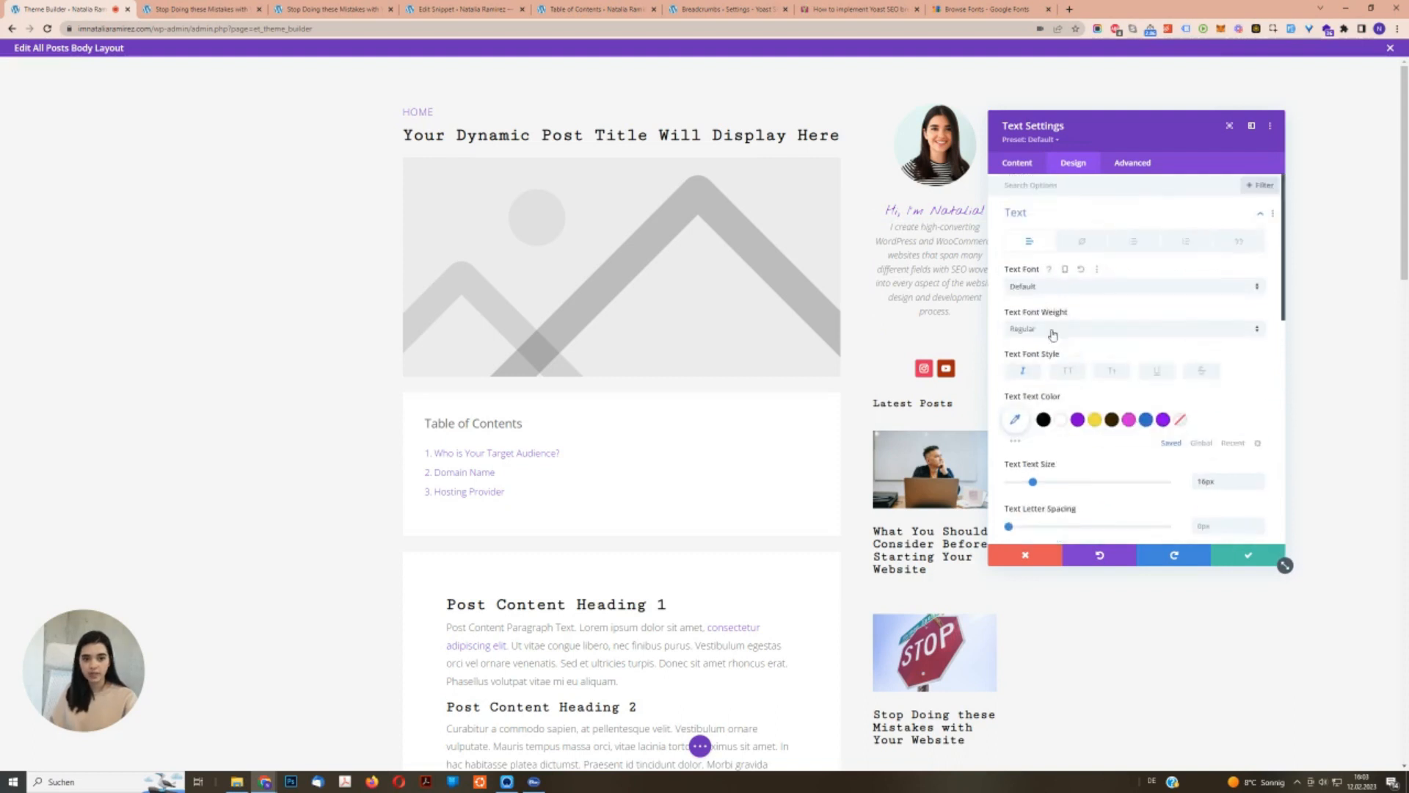
{"action": "left_click", "coordinate": [1032, 214]}
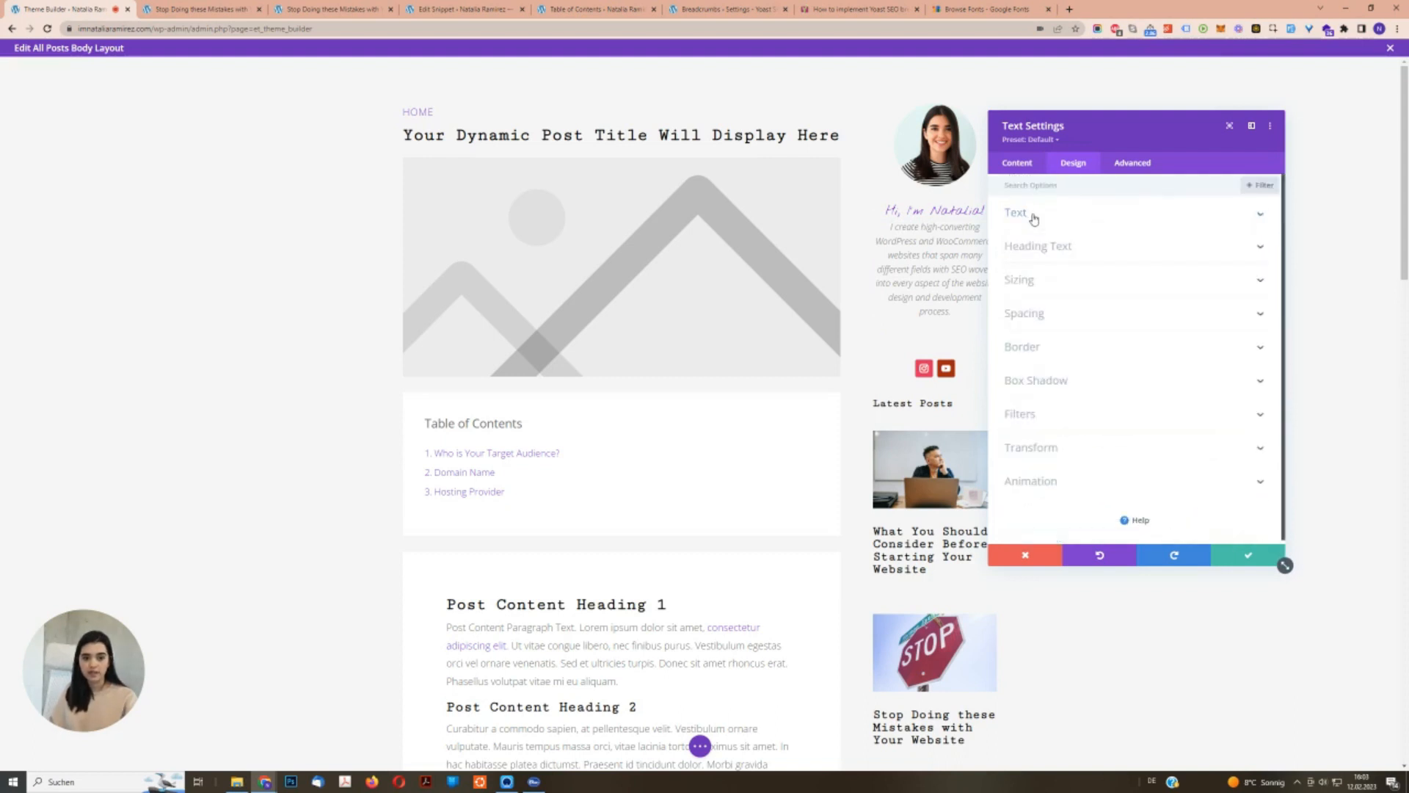
{"action": "left_click", "coordinate": [1039, 316]}
{"action": "type", "text": "0"}
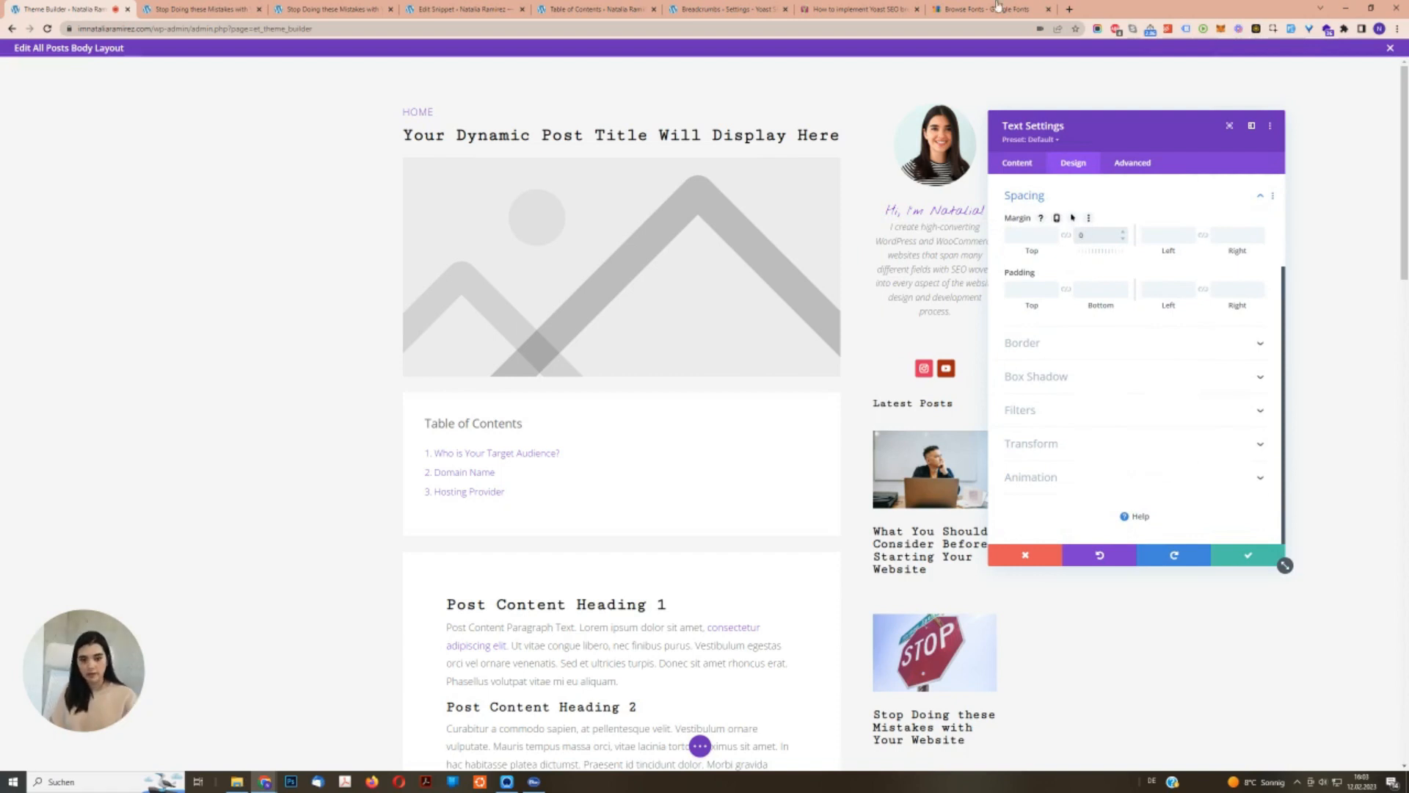
Remove the trailing blank line from the bio content, recheck the module's spacing and save it.
{"action": "left_click", "coordinate": [1017, 162]}
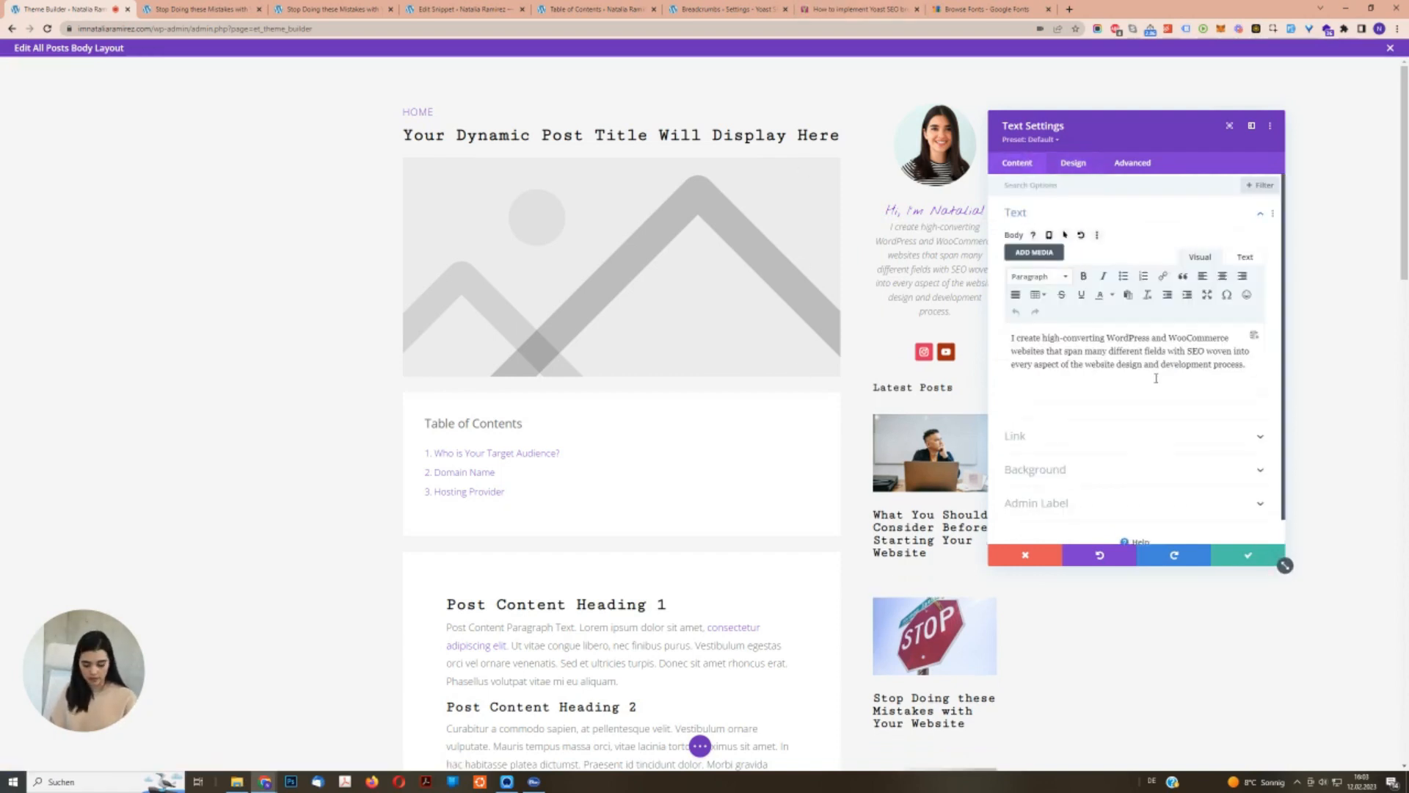
{"action": "key", "text": "BackSpace"}
{"action": "left_click", "coordinate": [1073, 162]}
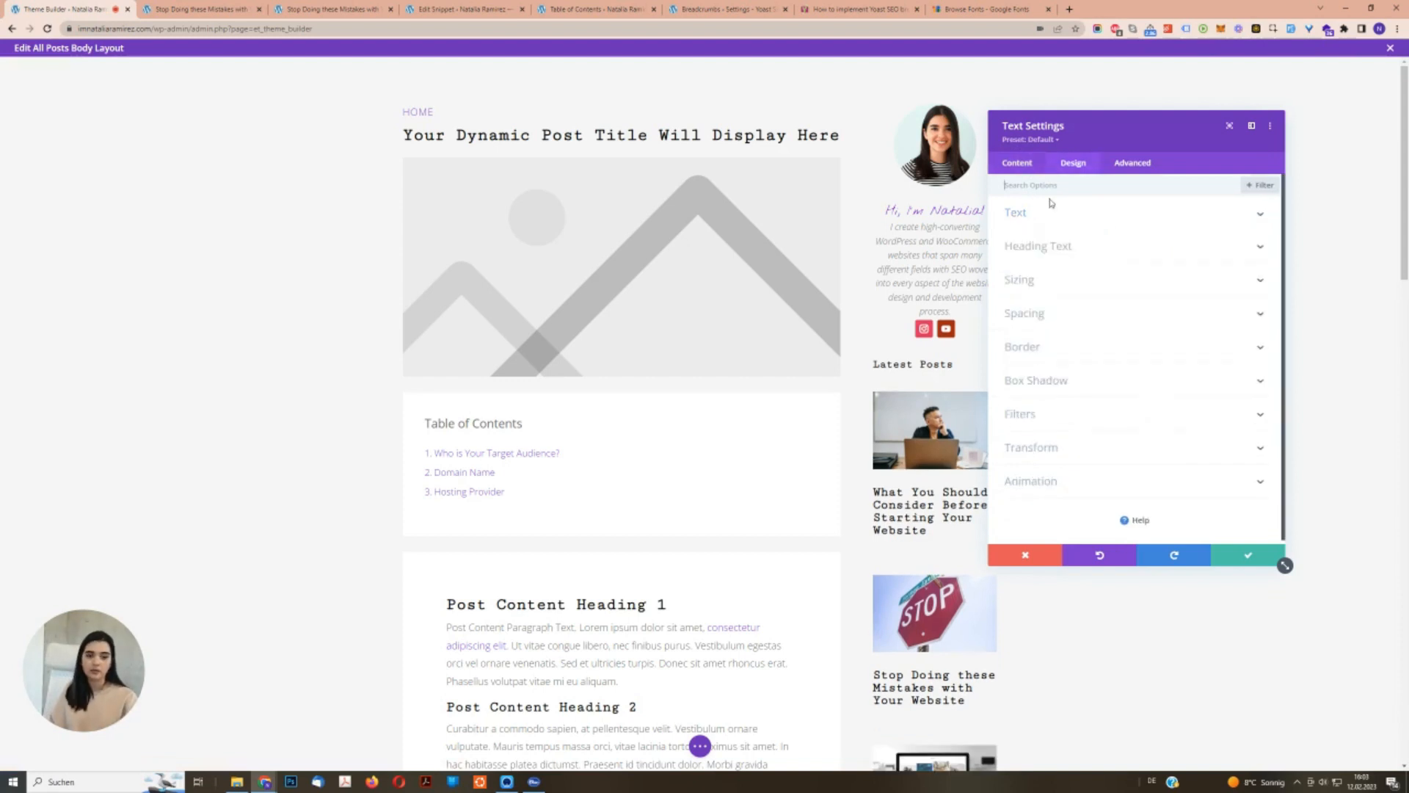
{"action": "left_click", "coordinate": [1040, 314]}
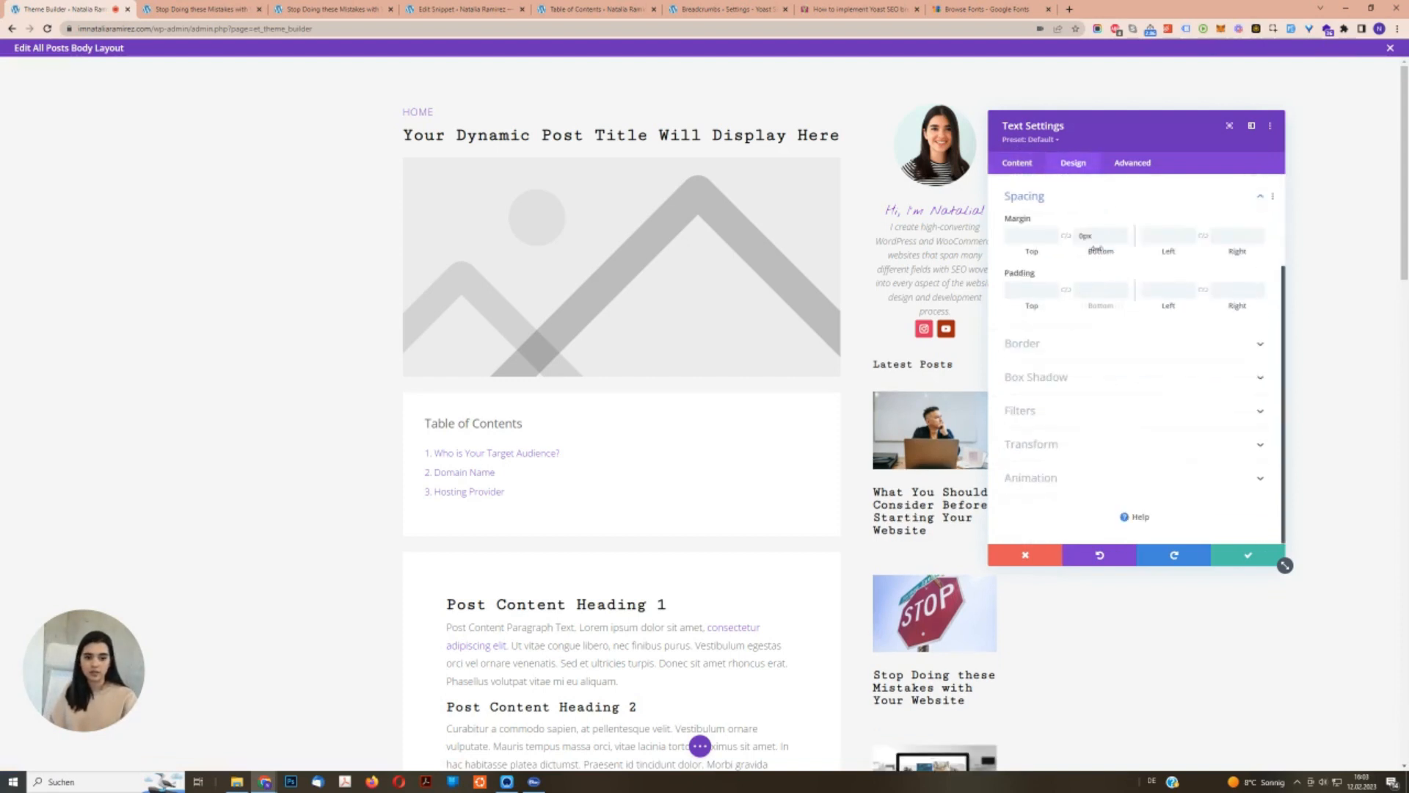
{"action": "left_click", "coordinate": [1243, 554]}
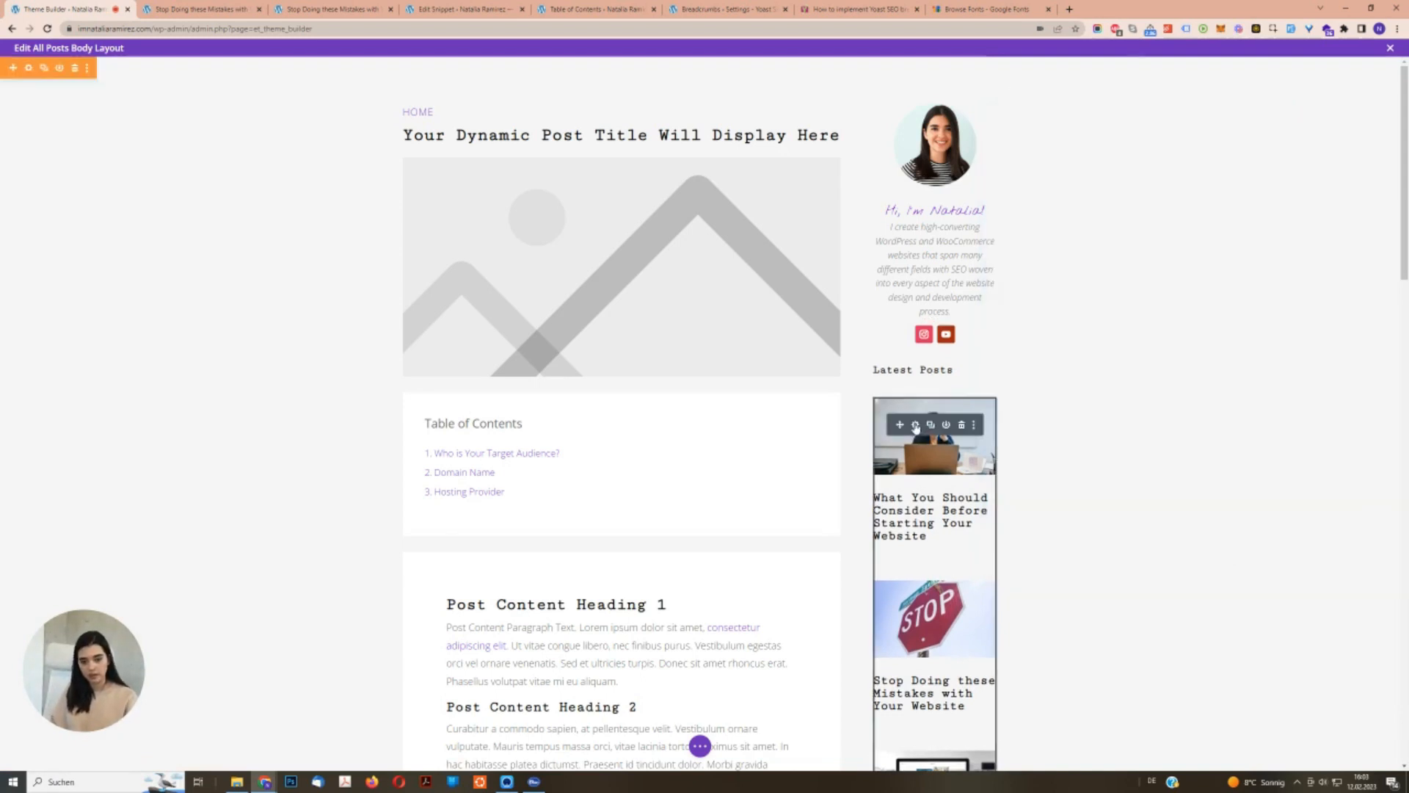
Open the settings of the Blog module under Latest Posts and set its title heading level to H3.
{"action": "left_click", "coordinate": [915, 424]}
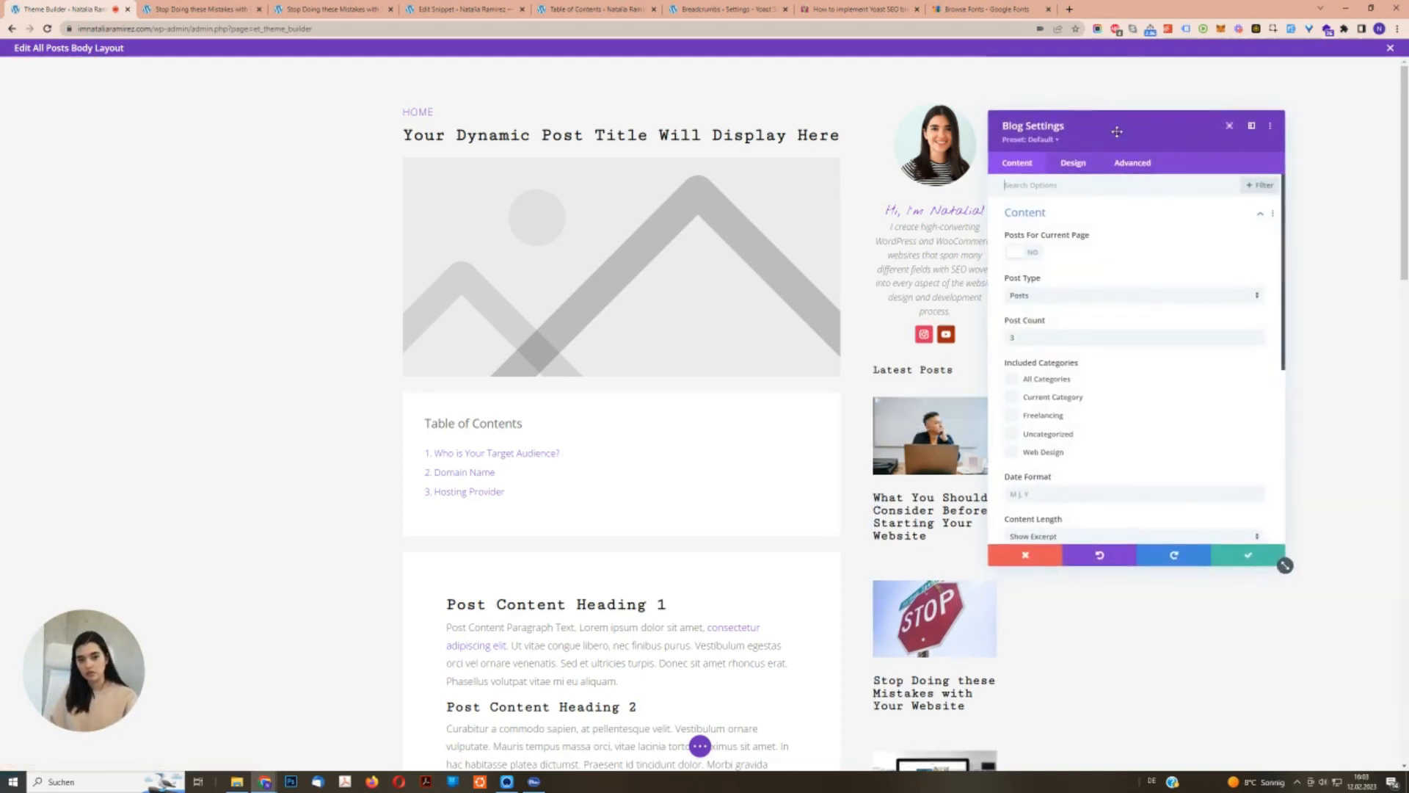
{"action": "left_click_drag", "start_coordinate": [1090, 130], "coordinate": [1177, 145]}
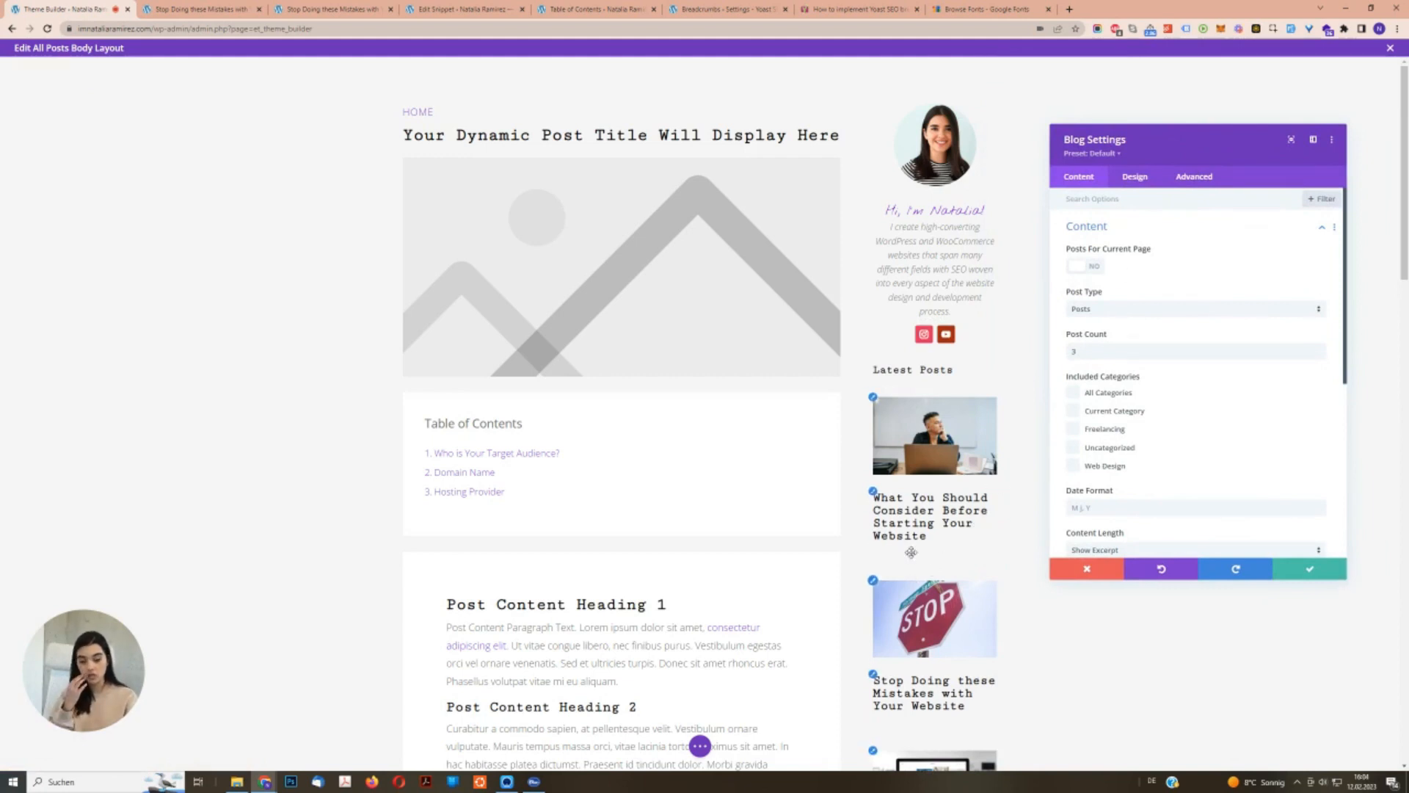
{"action": "scroll", "coordinate": [917, 513], "scroll_direction": "down", "scroll_amount": 2}
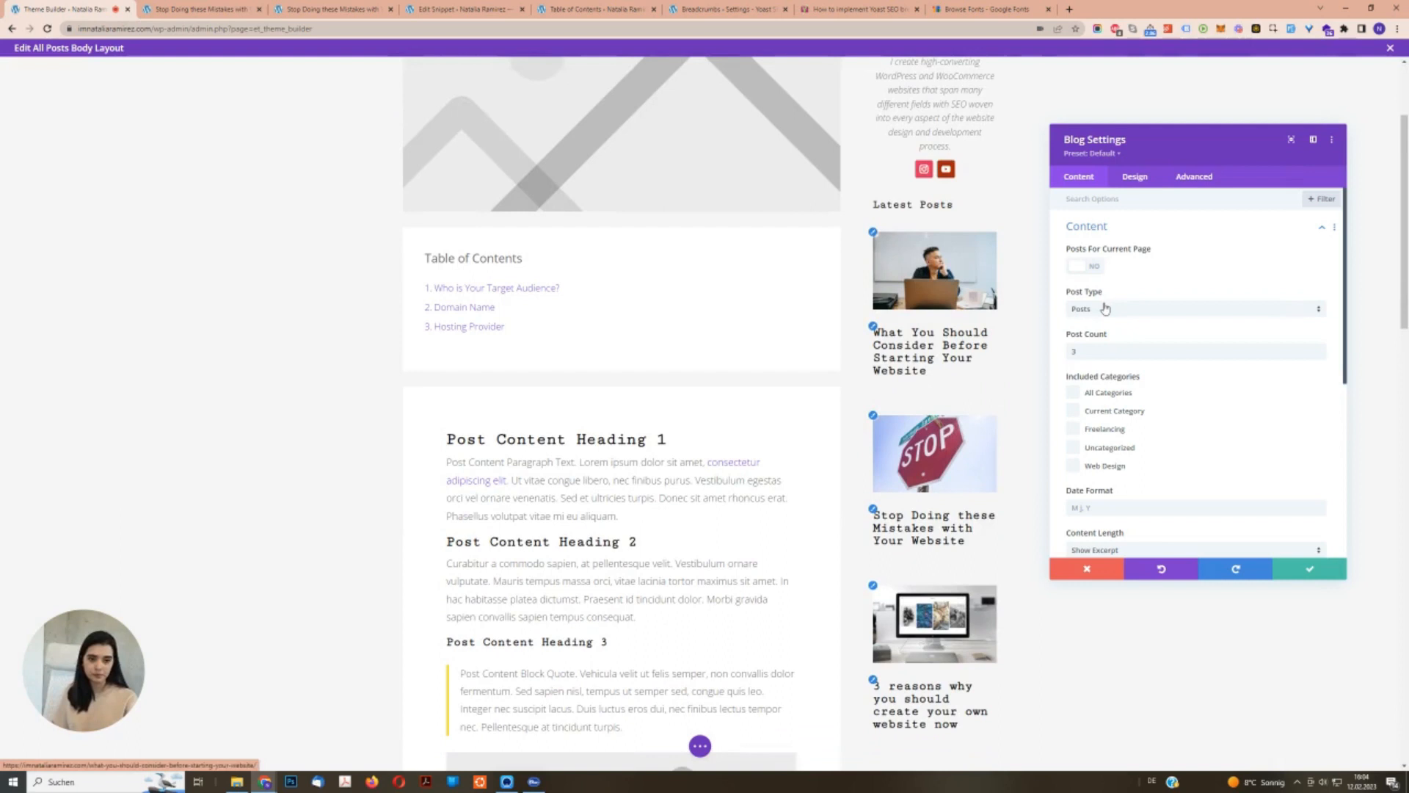
{"action": "left_click", "coordinate": [1136, 178]}
{"action": "left_click", "coordinate": [1084, 363]}
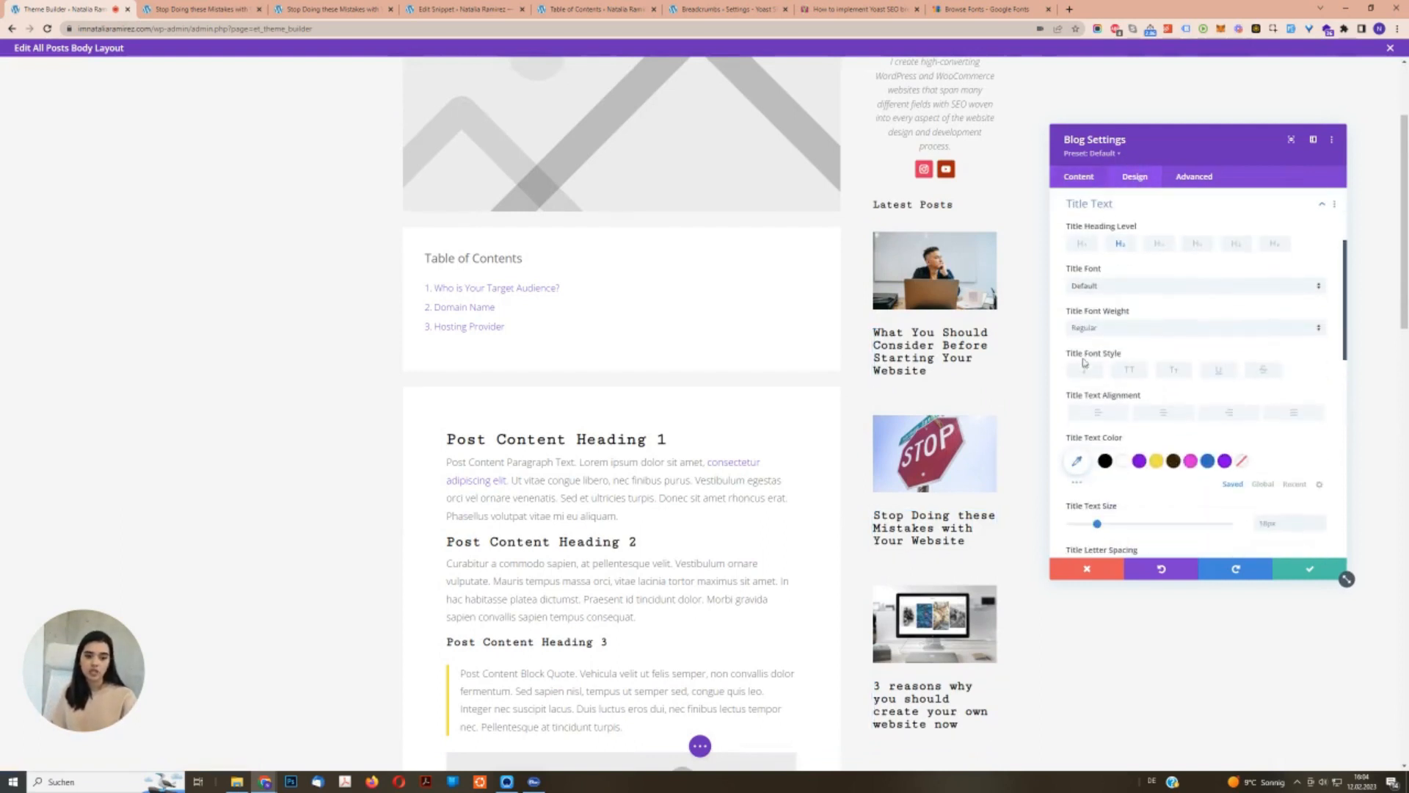
{"action": "left_click", "coordinate": [1159, 245]}
Check the latest post titles in the reference post and set the Blog module's title font to Ubuntu.
{"action": "left_click", "coordinate": [287, 5]}
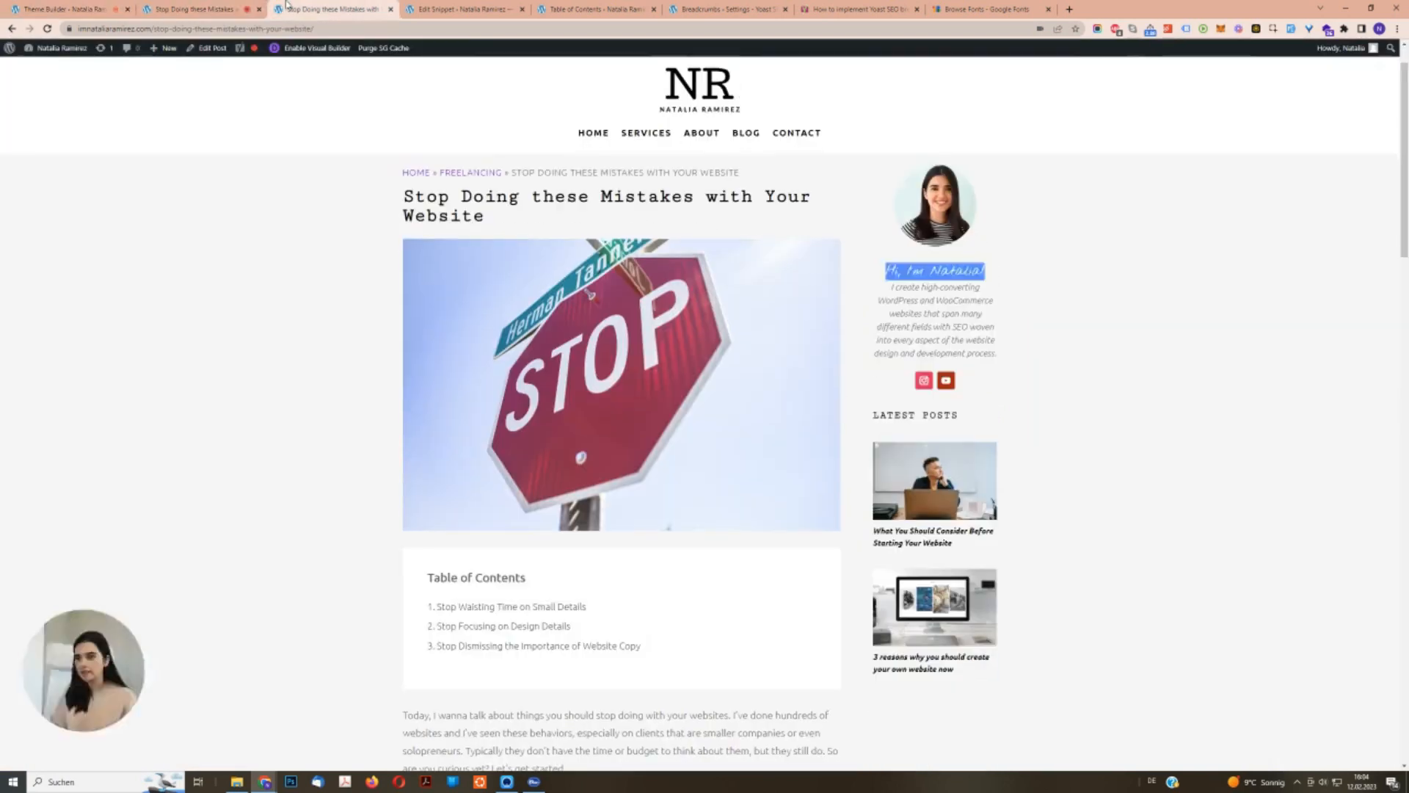
{"action": "left_click", "coordinate": [66, 9]}
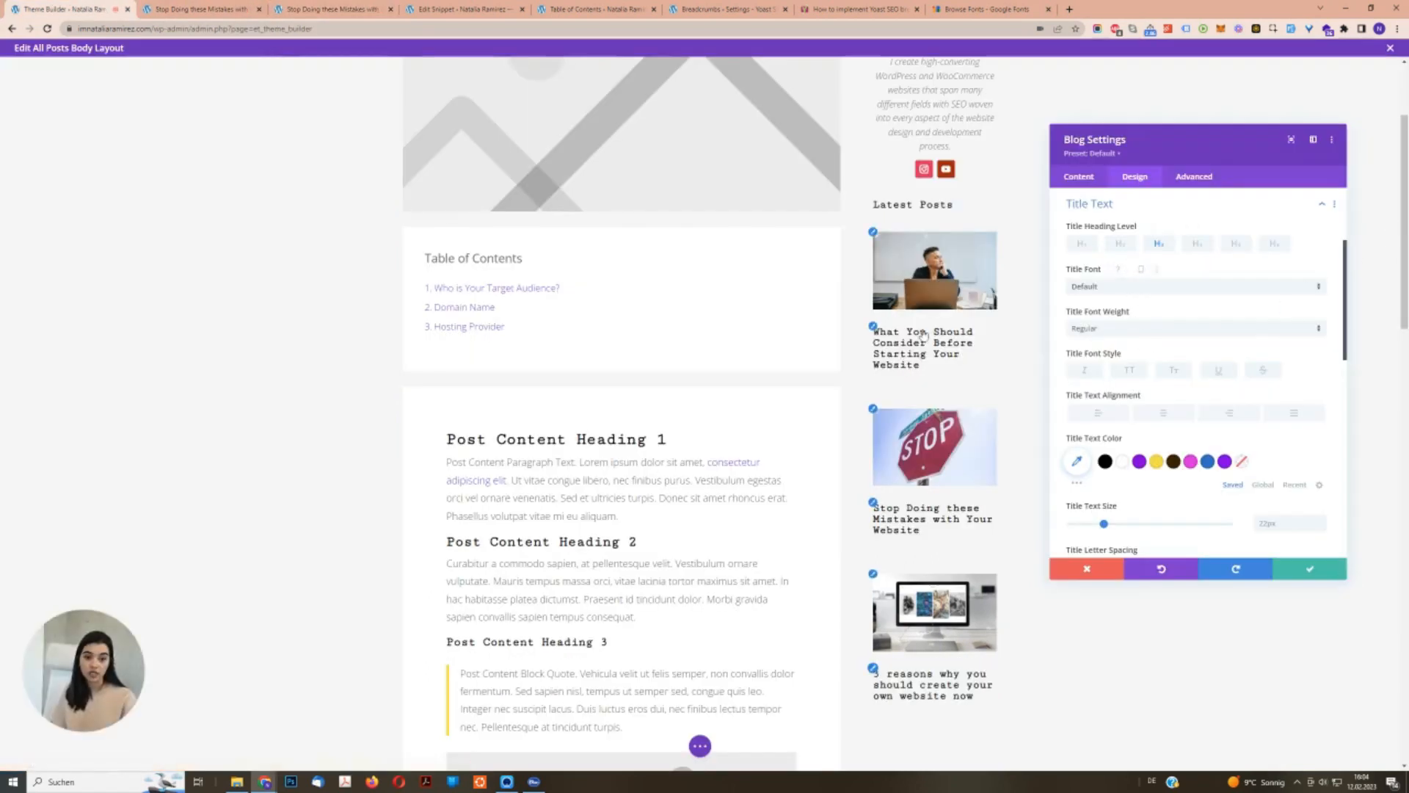
{"action": "scroll", "coordinate": [1132, 357], "scroll_direction": "up", "scroll_amount": 1}
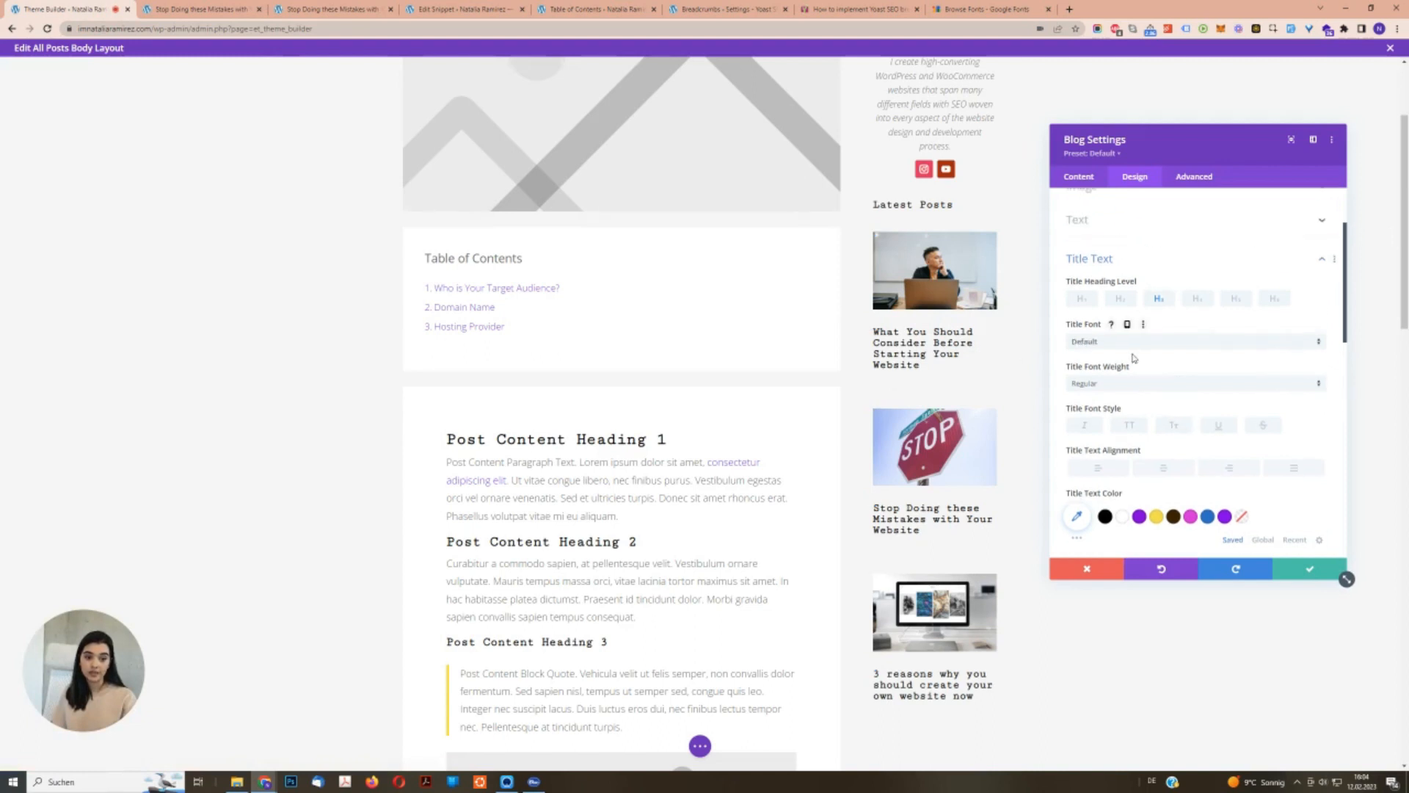
{"action": "left_click", "coordinate": [1088, 343]}
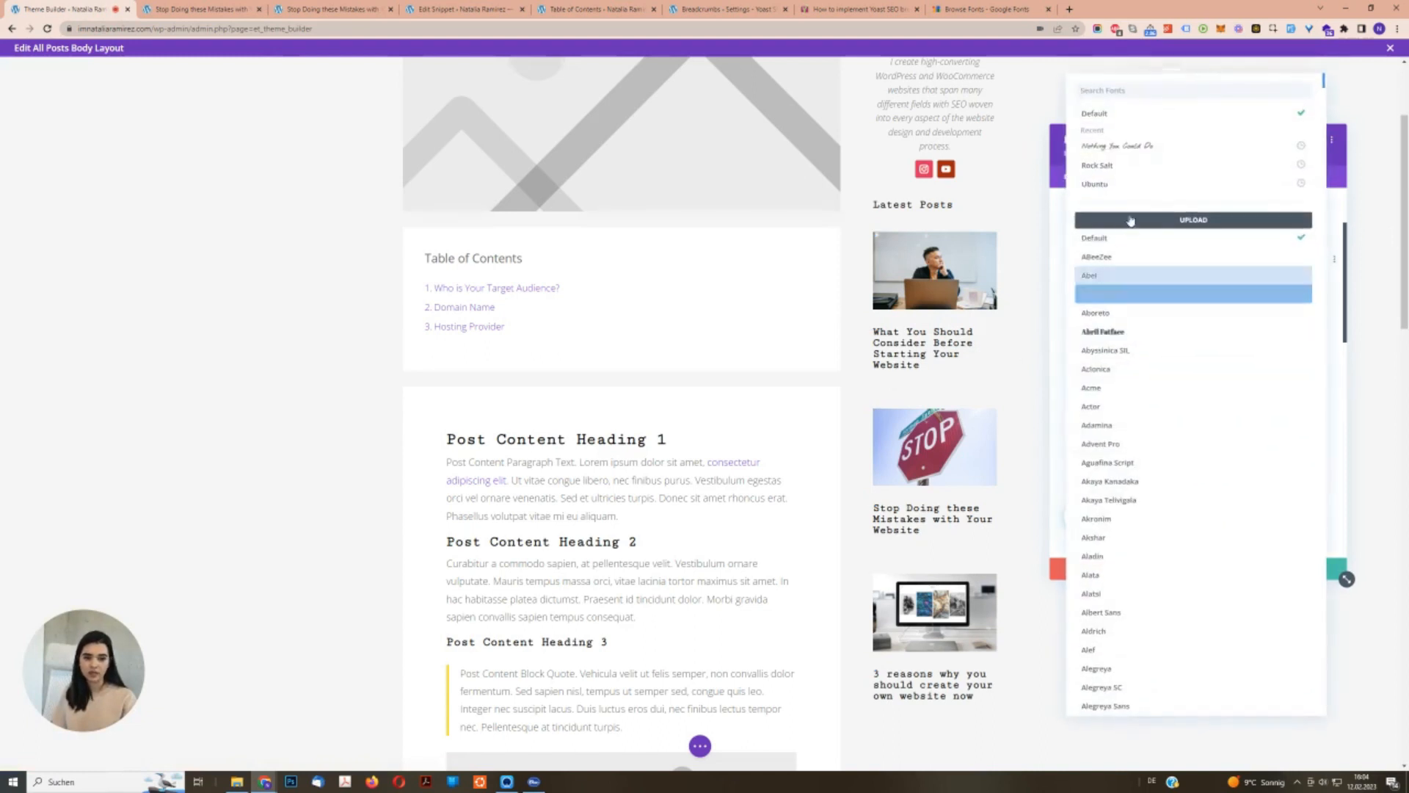
{"action": "left_click", "coordinate": [1109, 185]}
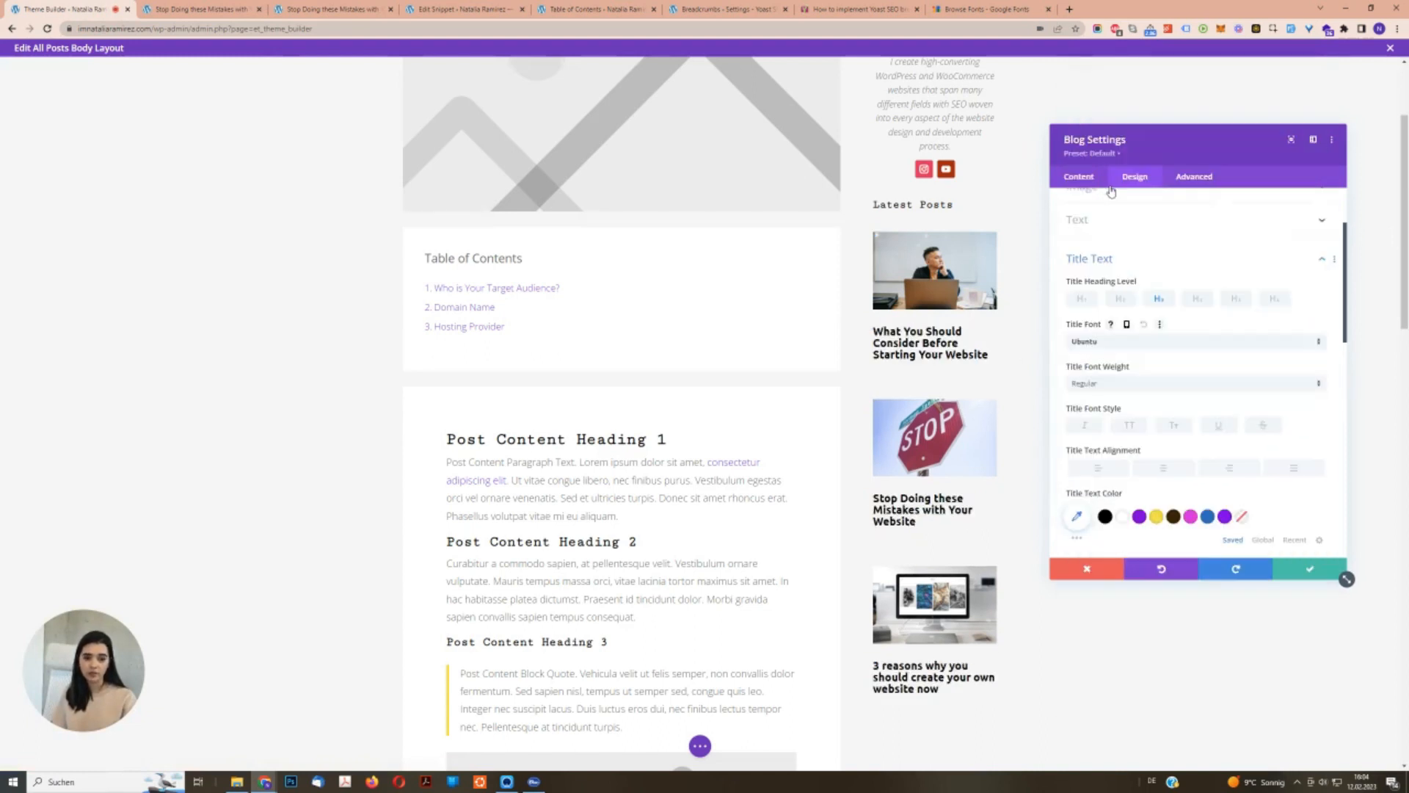
Set the Blog module's title font weight to Light and its title text size to 18px.
{"action": "left_click", "coordinate": [1104, 383]}
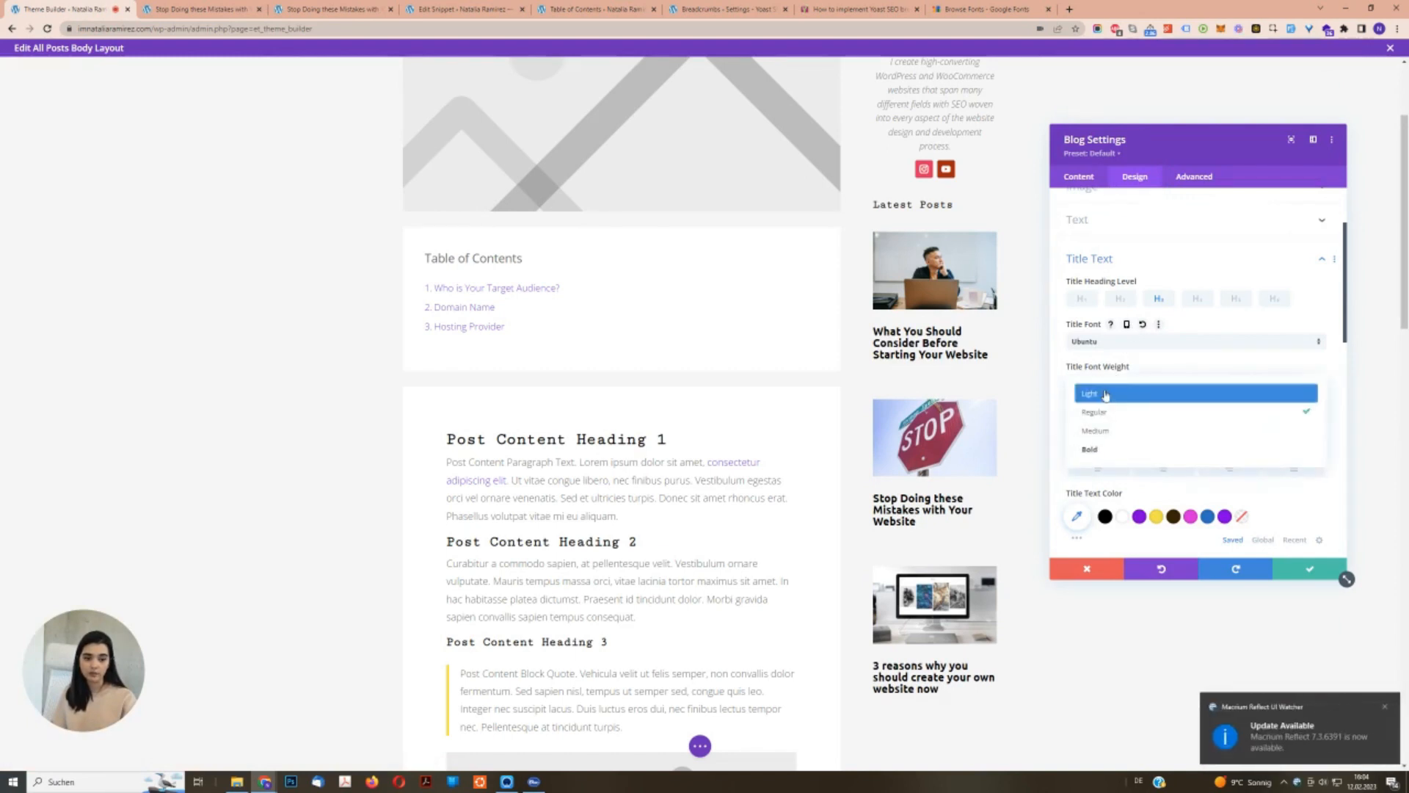
{"action": "left_click", "coordinate": [1106, 396]}
{"action": "scroll", "coordinate": [1319, 472], "scroll_direction": "down", "scroll_amount": 2}
{"action": "left_click", "coordinate": [1321, 474]}
{"action": "left_click", "coordinate": [1321, 473]}
{"action": "left_click", "coordinate": [1320, 473]}
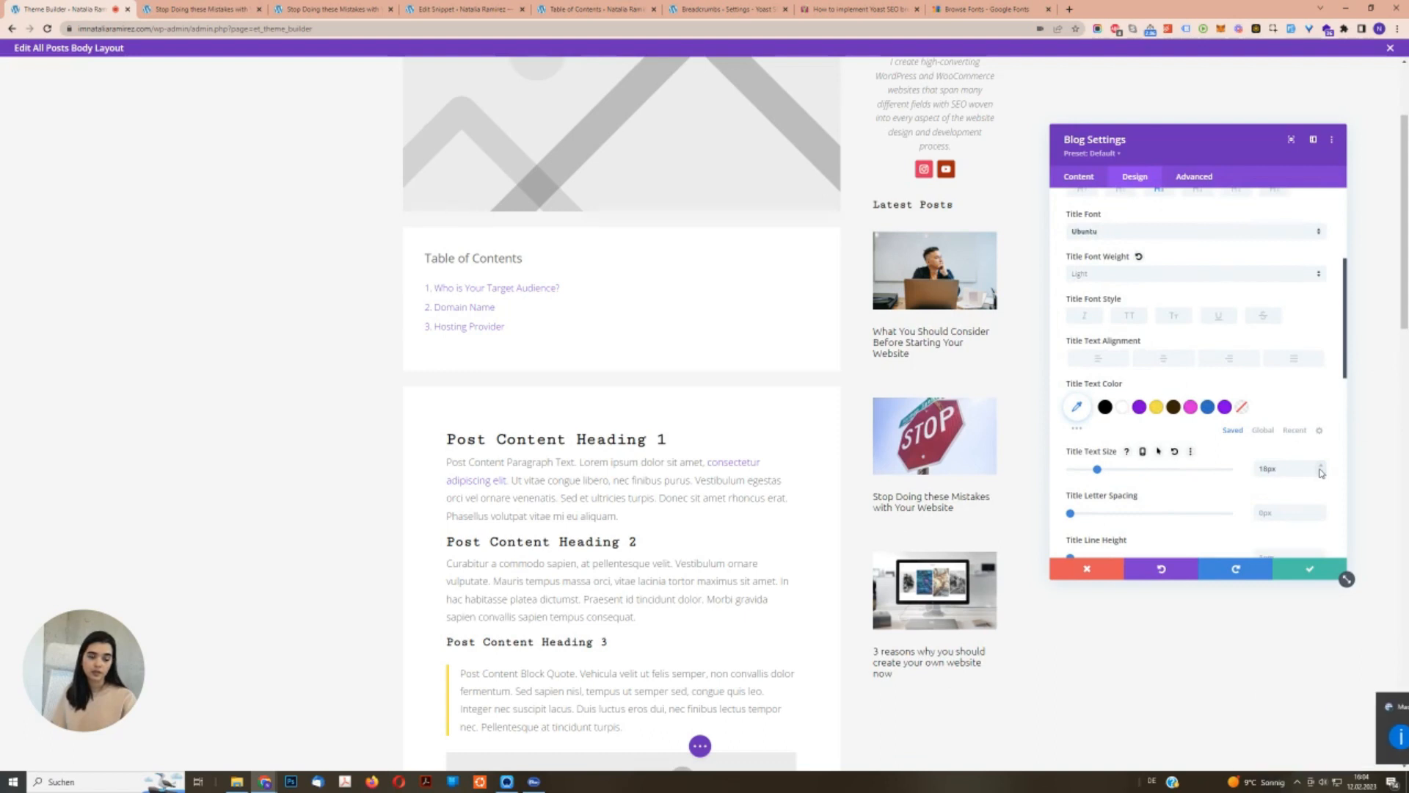
Italicise the Blog module's post titles and set their font weight to Bold.
{"action": "left_click", "coordinate": [1084, 315]}
{"action": "left_click", "coordinate": [1123, 273]}
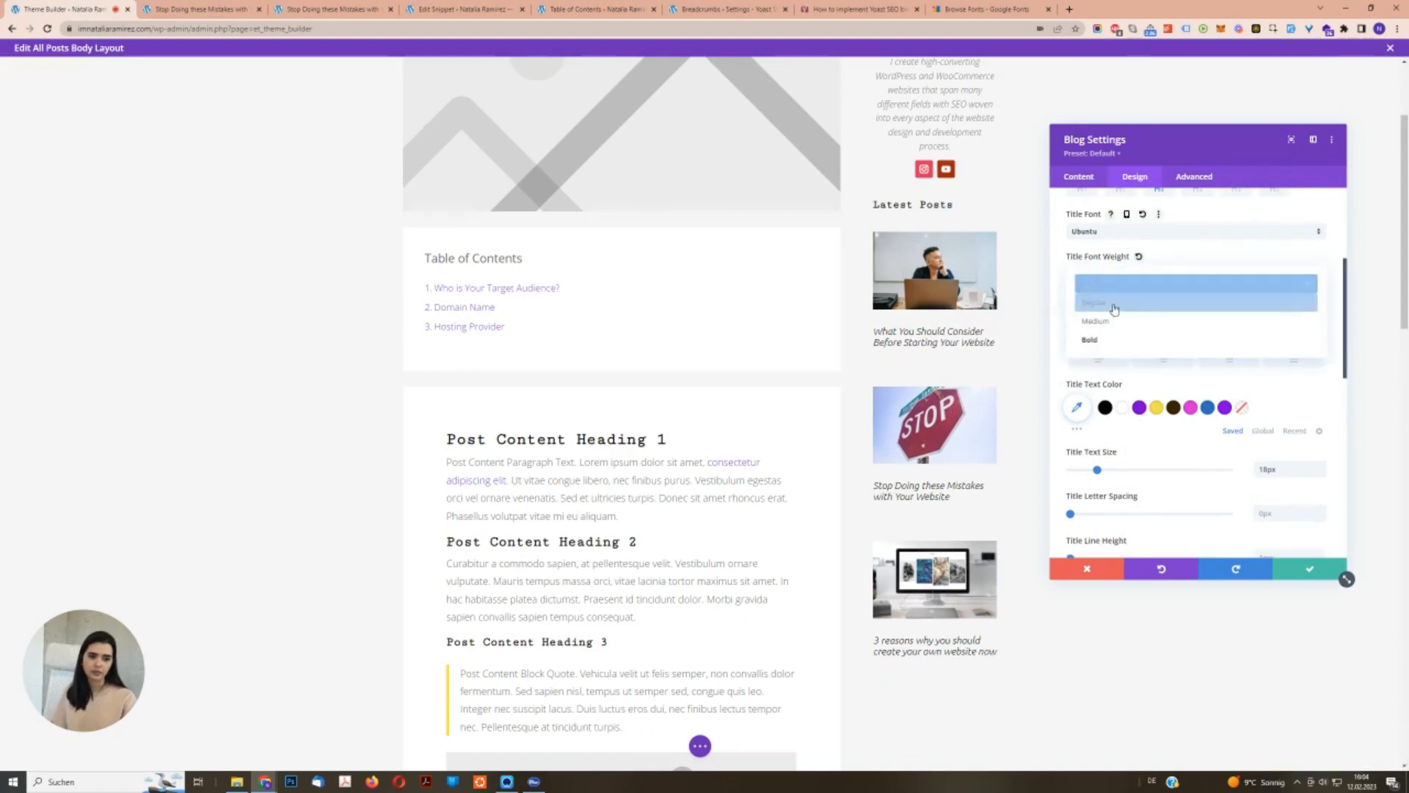
{"action": "left_click", "coordinate": [1101, 288]}
Set the Blog module's title line height to 1.2em and its title text size to 17px.
{"action": "scroll", "coordinate": [1240, 425], "scroll_direction": "down", "scroll_amount": 3}
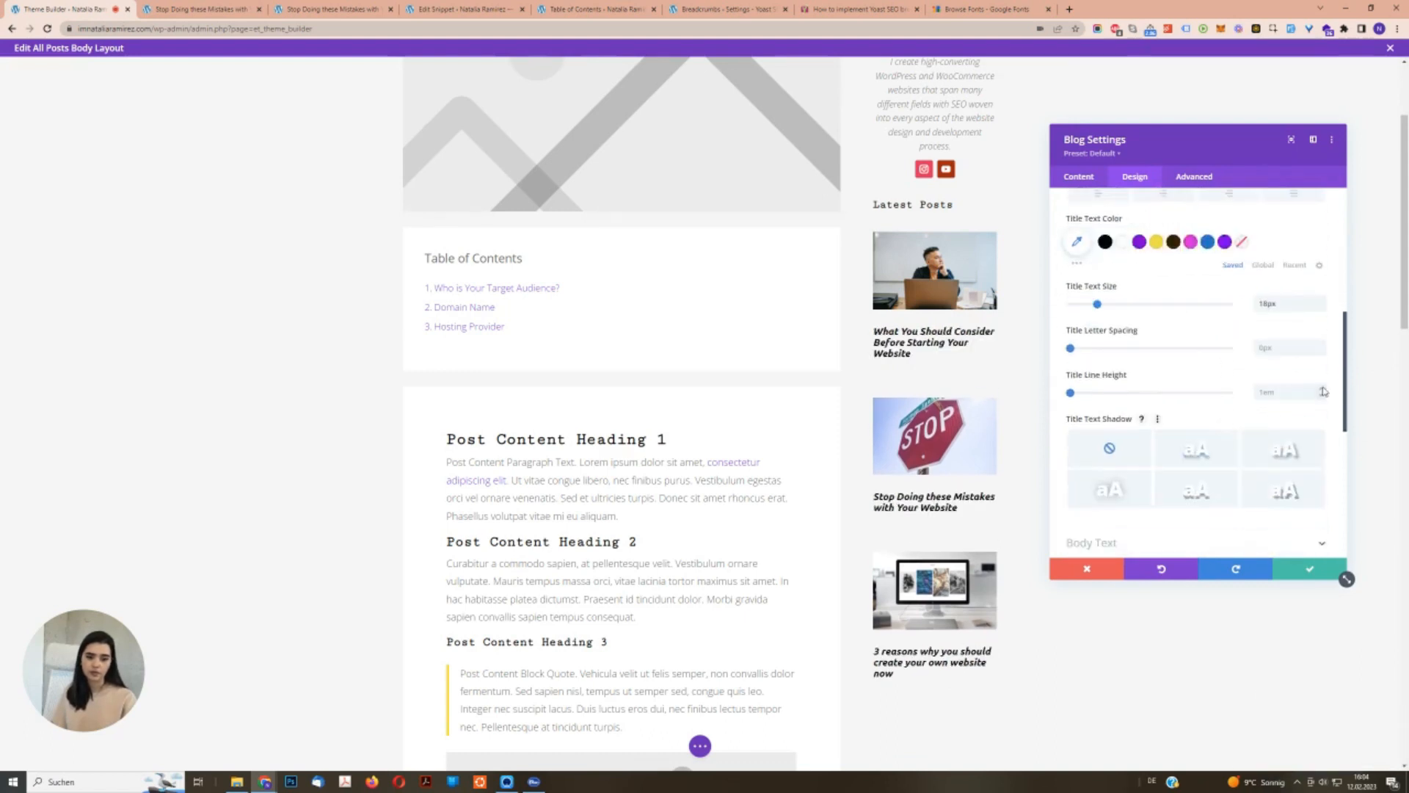
{"action": "left_click", "coordinate": [1323, 388]}
{"action": "left_click", "coordinate": [1323, 390]}
{"action": "left_click", "coordinate": [1323, 389]}
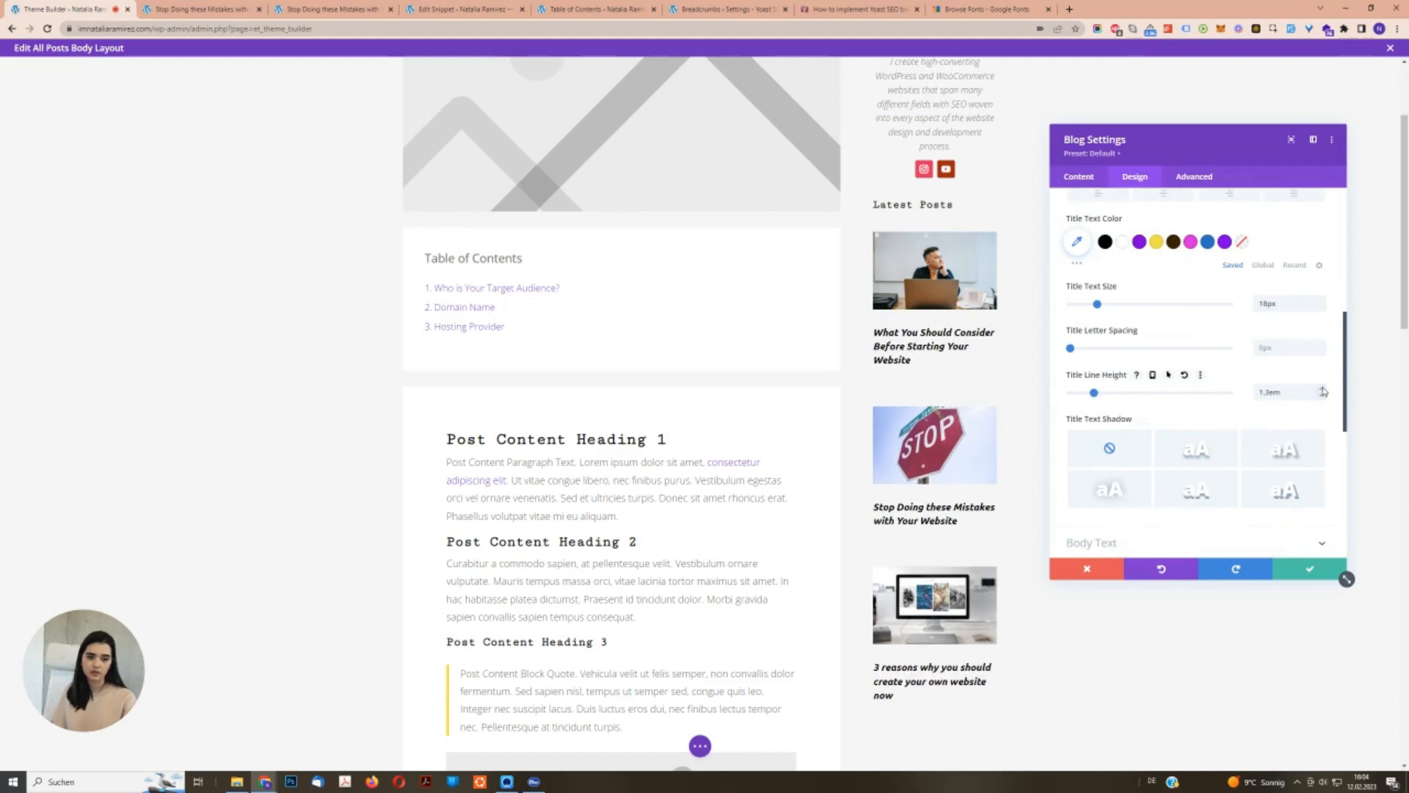
{"action": "left_click", "coordinate": [1323, 395]}
{"action": "left_click", "coordinate": [1323, 308]}
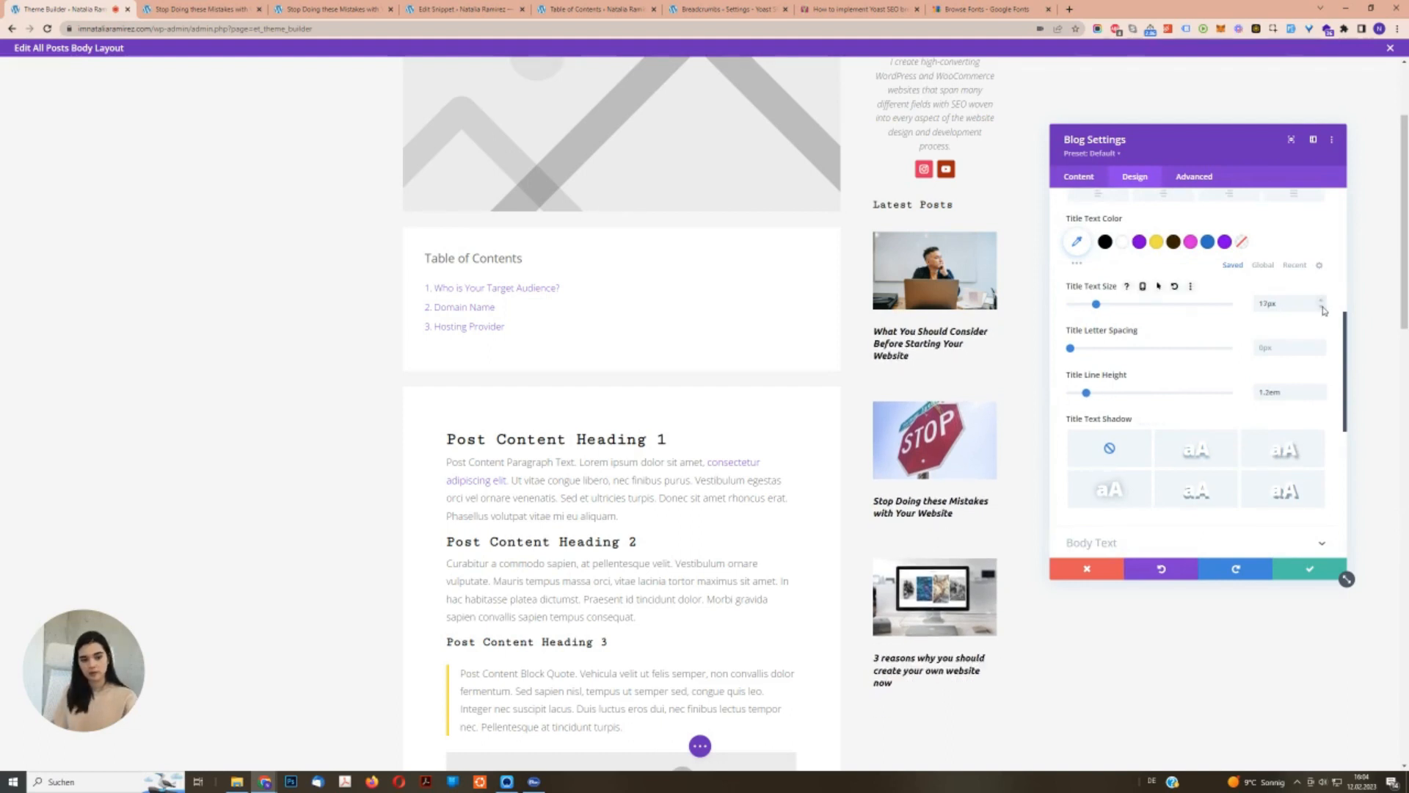
Set the Blog module's title text size to 16px and compare the latest post titles with the reference post.
{"action": "left_click", "coordinate": [340, 6]}
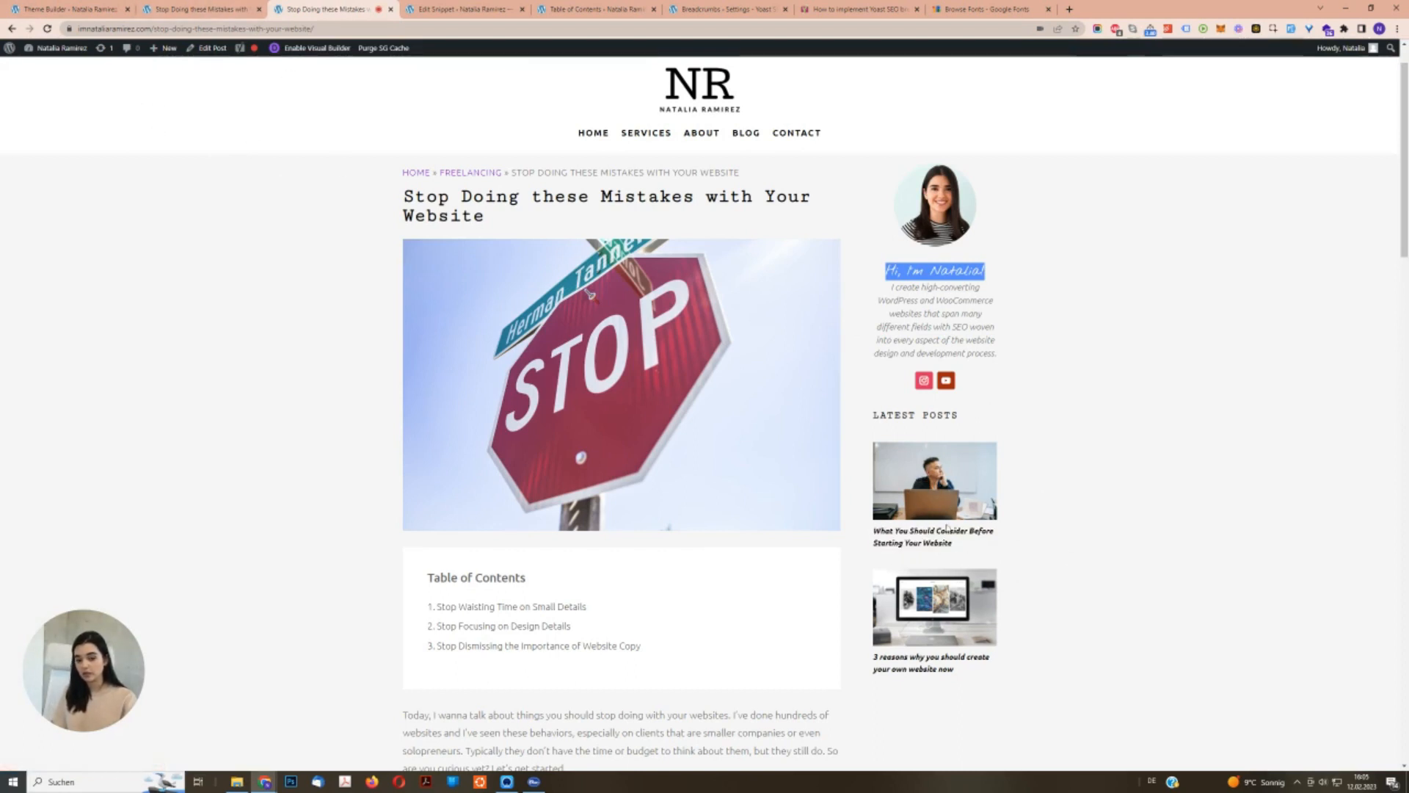
{"action": "left_click", "coordinate": [212, 9]}
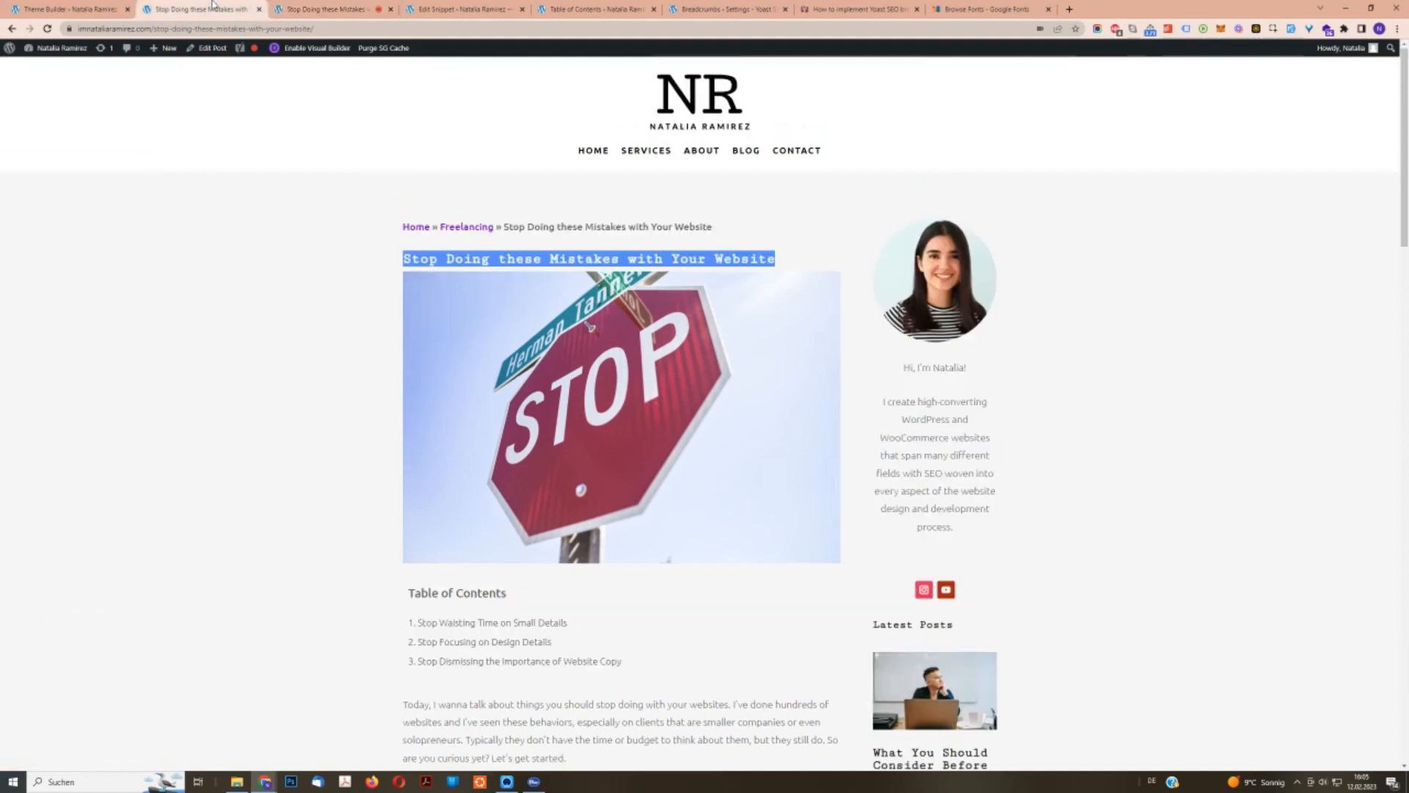
{"action": "left_click", "coordinate": [66, 9]}
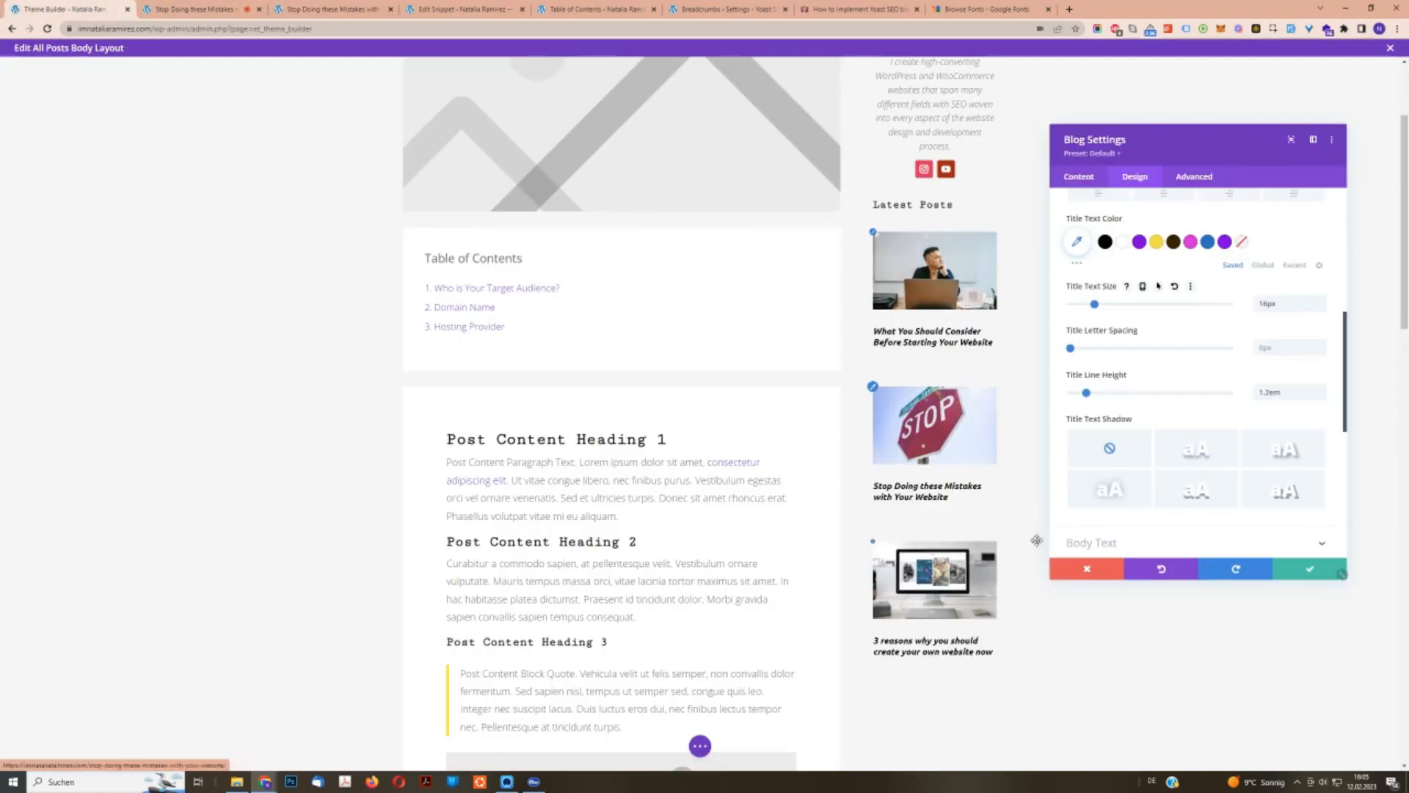
Try margin-top: 10px; as custom CSS for the Blog module's title and clear it again.
{"action": "left_click", "coordinate": [1203, 182]}
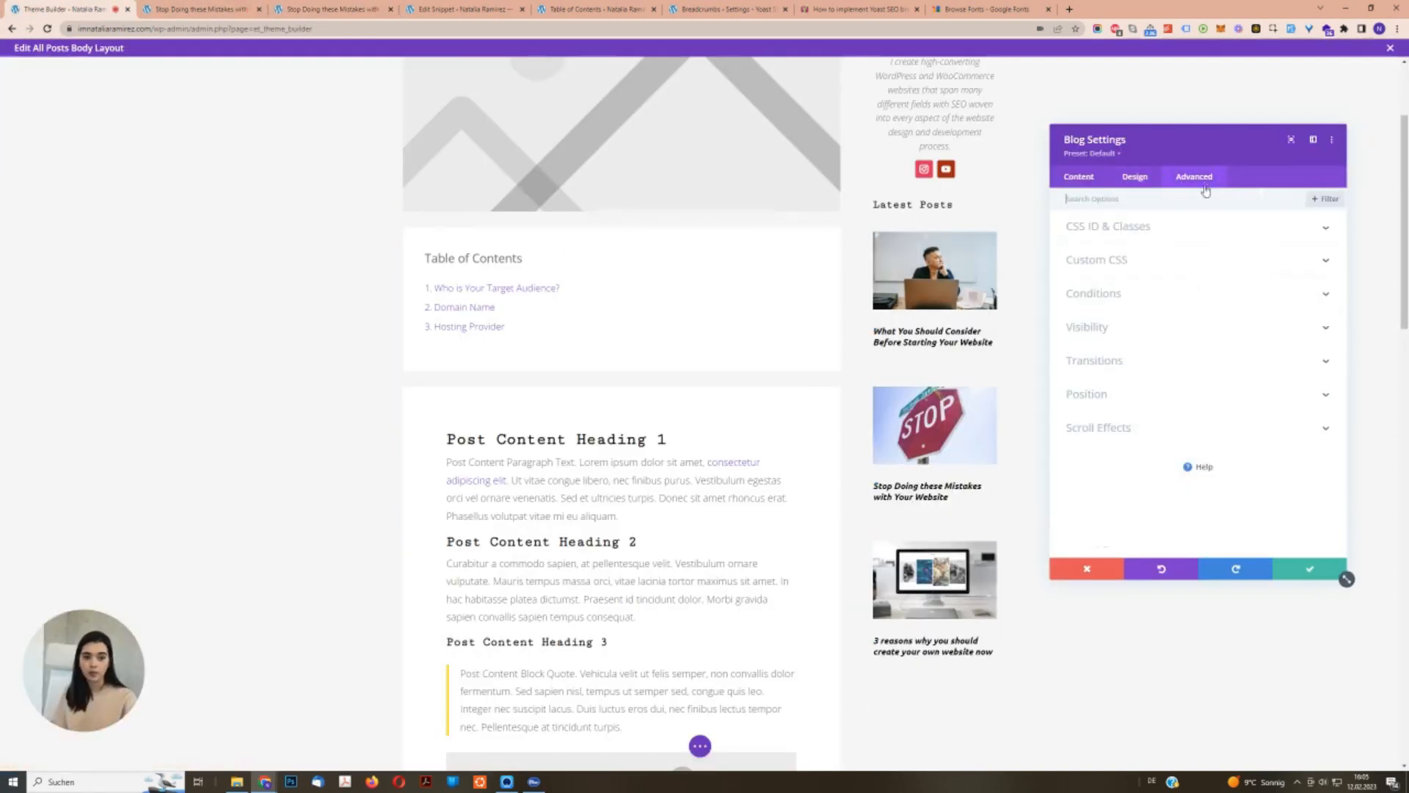
{"action": "left_click", "coordinate": [1115, 259]}
{"action": "scroll", "coordinate": [1212, 382], "scroll_direction": "down", "scroll_amount": 5}
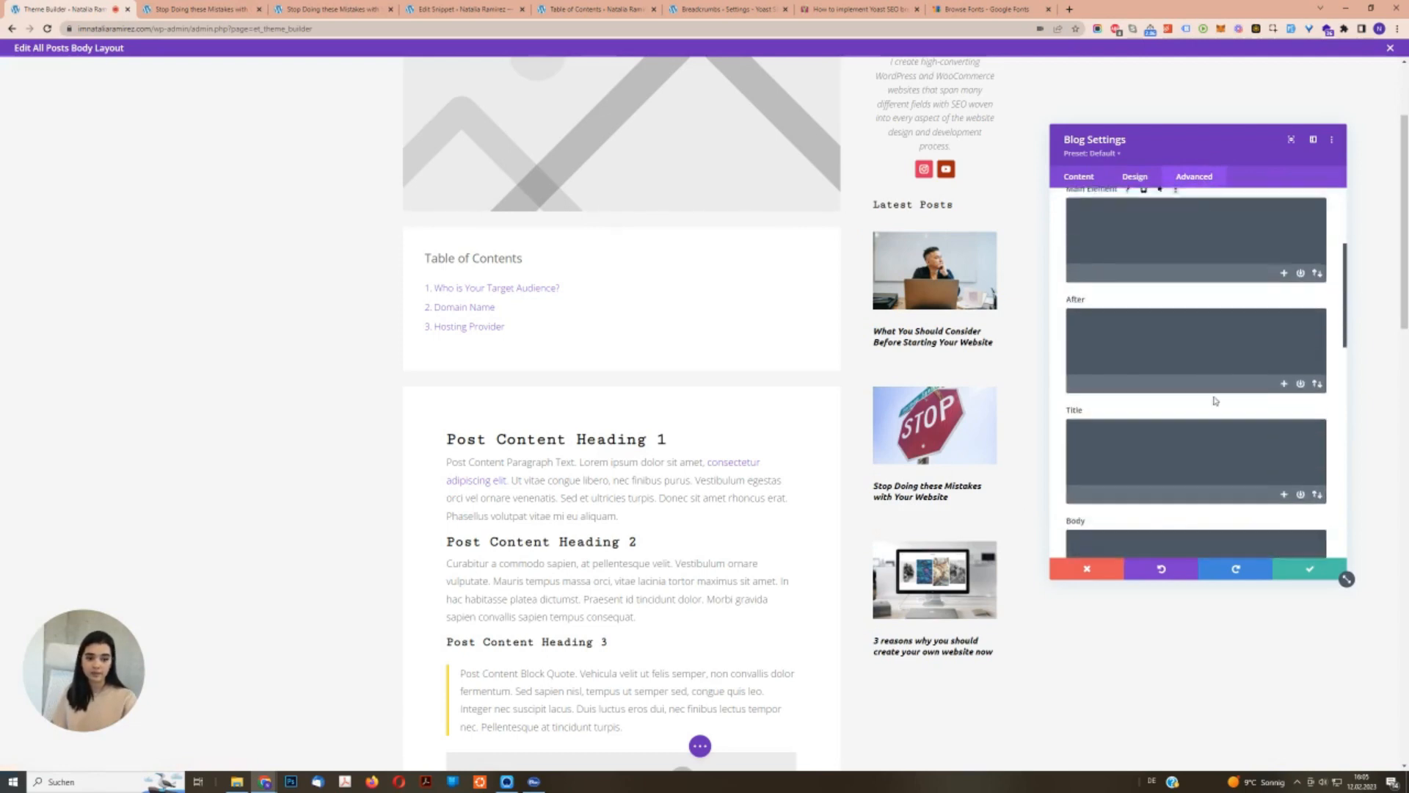
{"action": "scroll", "coordinate": [1216, 408], "scroll_direction": "up", "scroll_amount": 3}
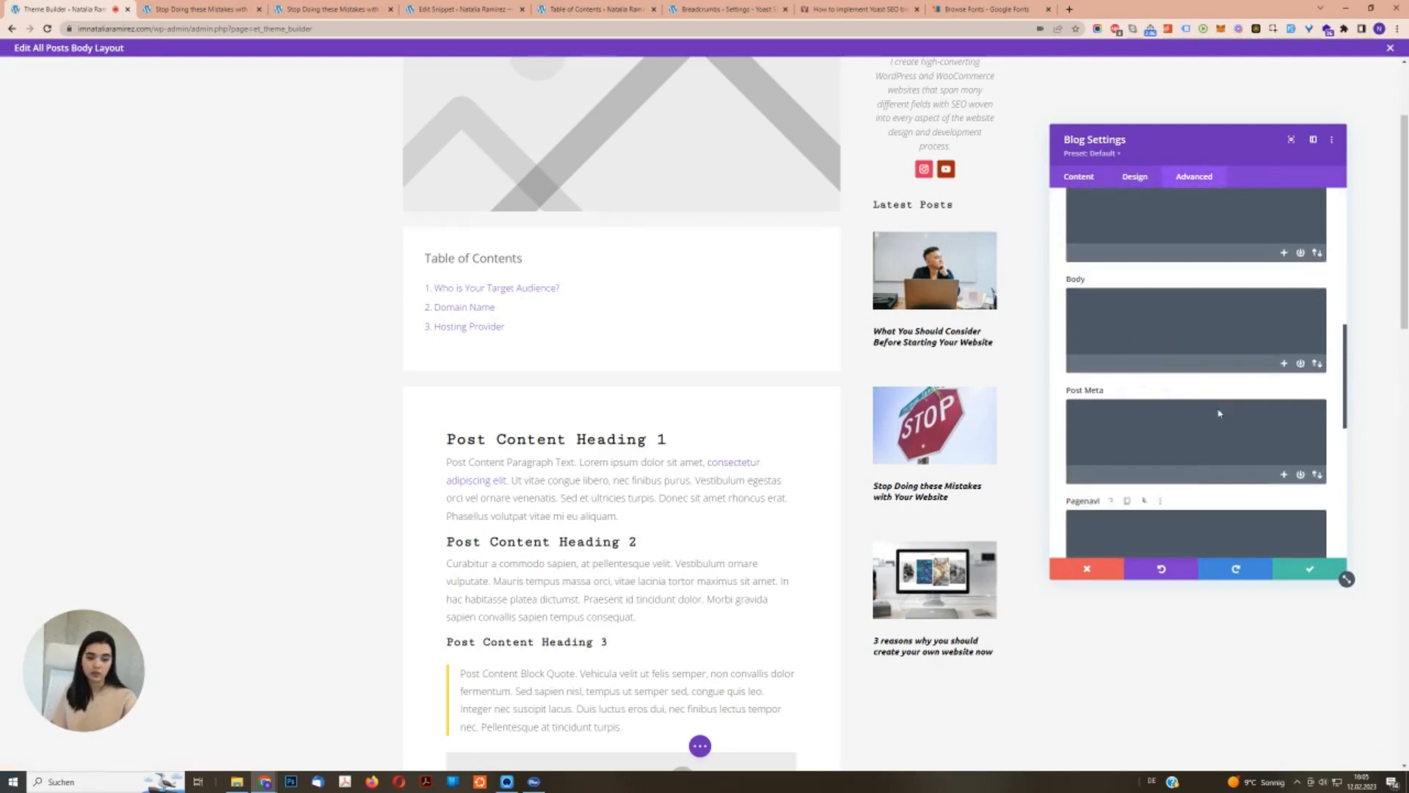
{"action": "left_click", "coordinate": [1169, 324]}
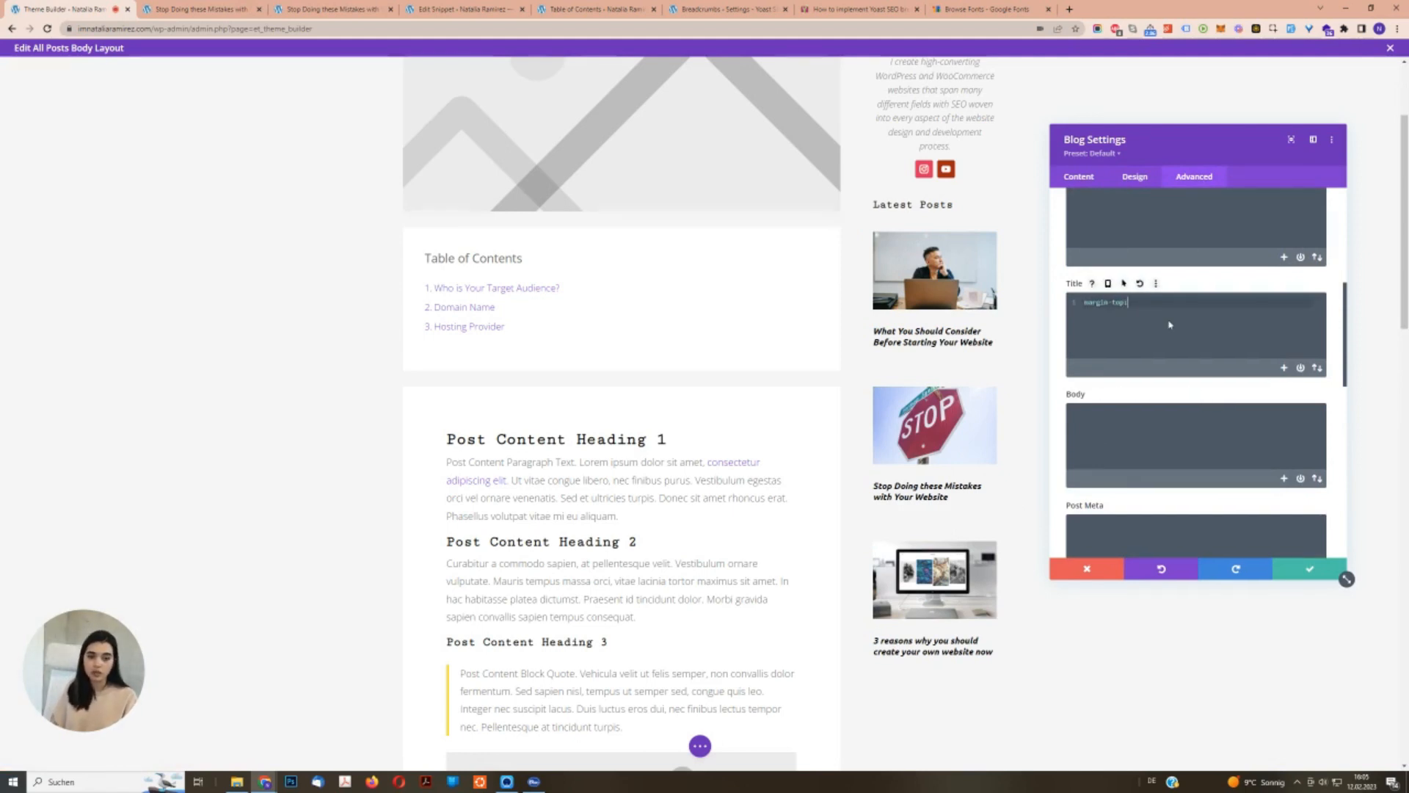
{"action": "key", "text": "ctrl+a"}
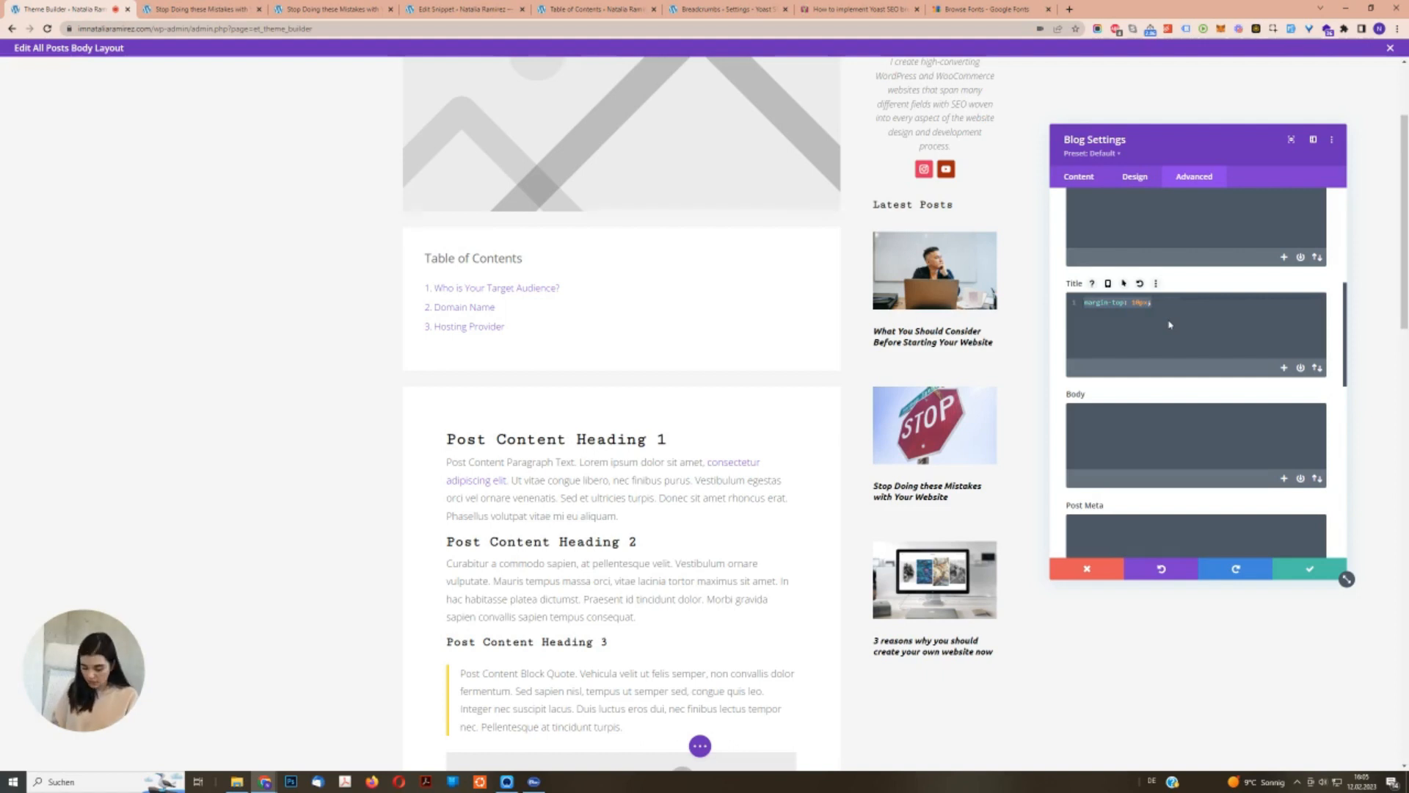
{"action": "key", "text": "BackSpace"}
Add margin-bottom: 0px; to the custom CSS of the Blog module's featured image.
{"action": "scroll", "coordinate": [1203, 417], "scroll_direction": "down", "scroll_amount": 5}
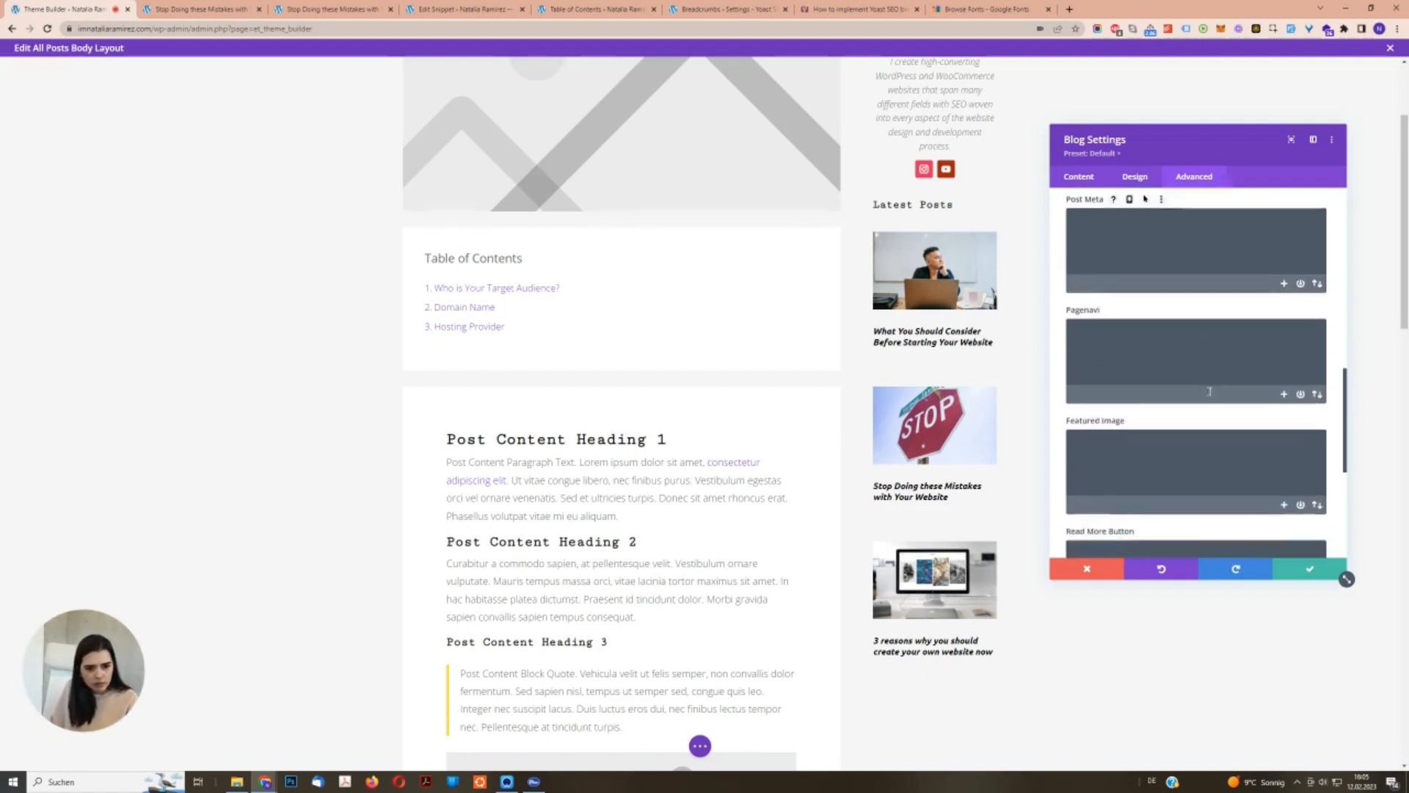
{"action": "left_click", "coordinate": [1187, 406]}
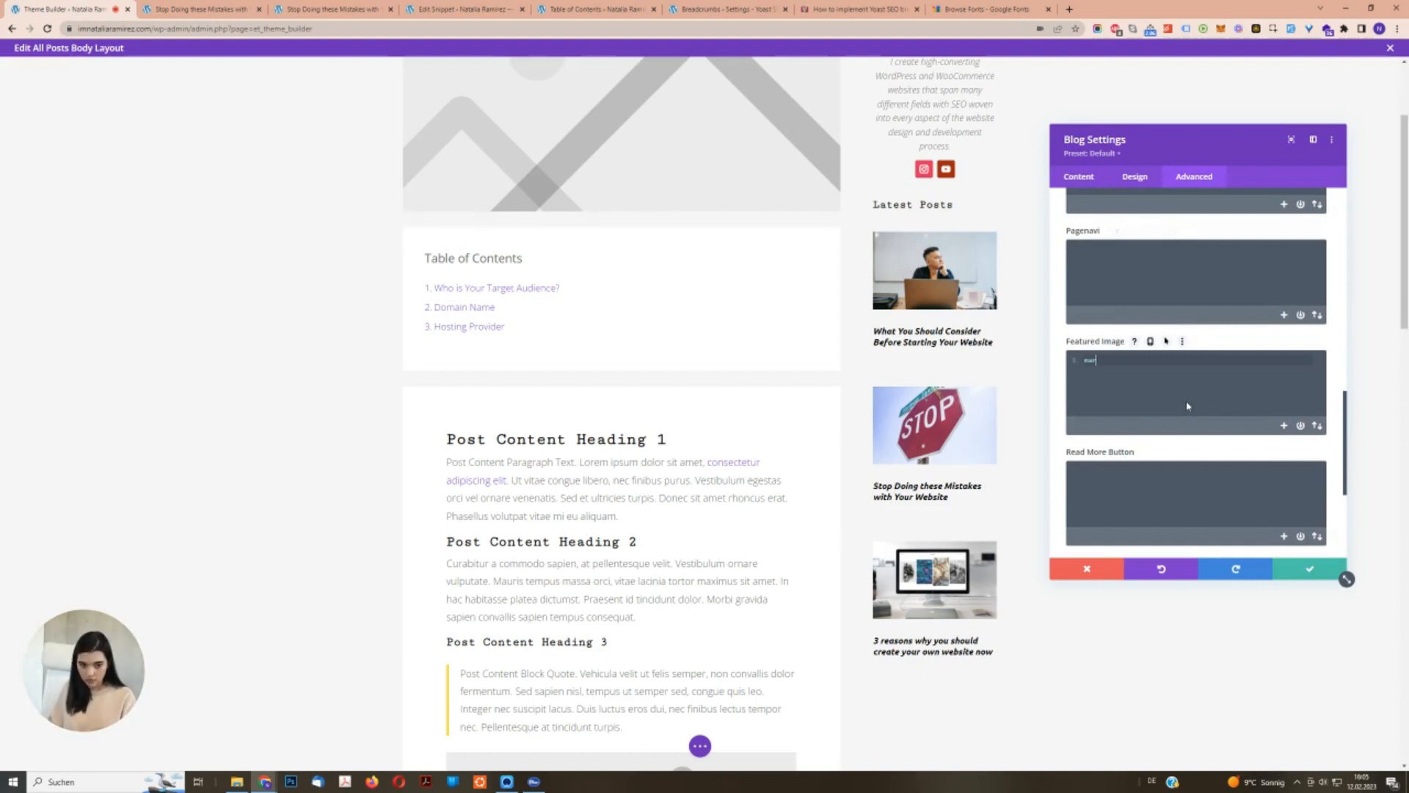
{"action": "type", "text": "margin-bottom: 10px;"}
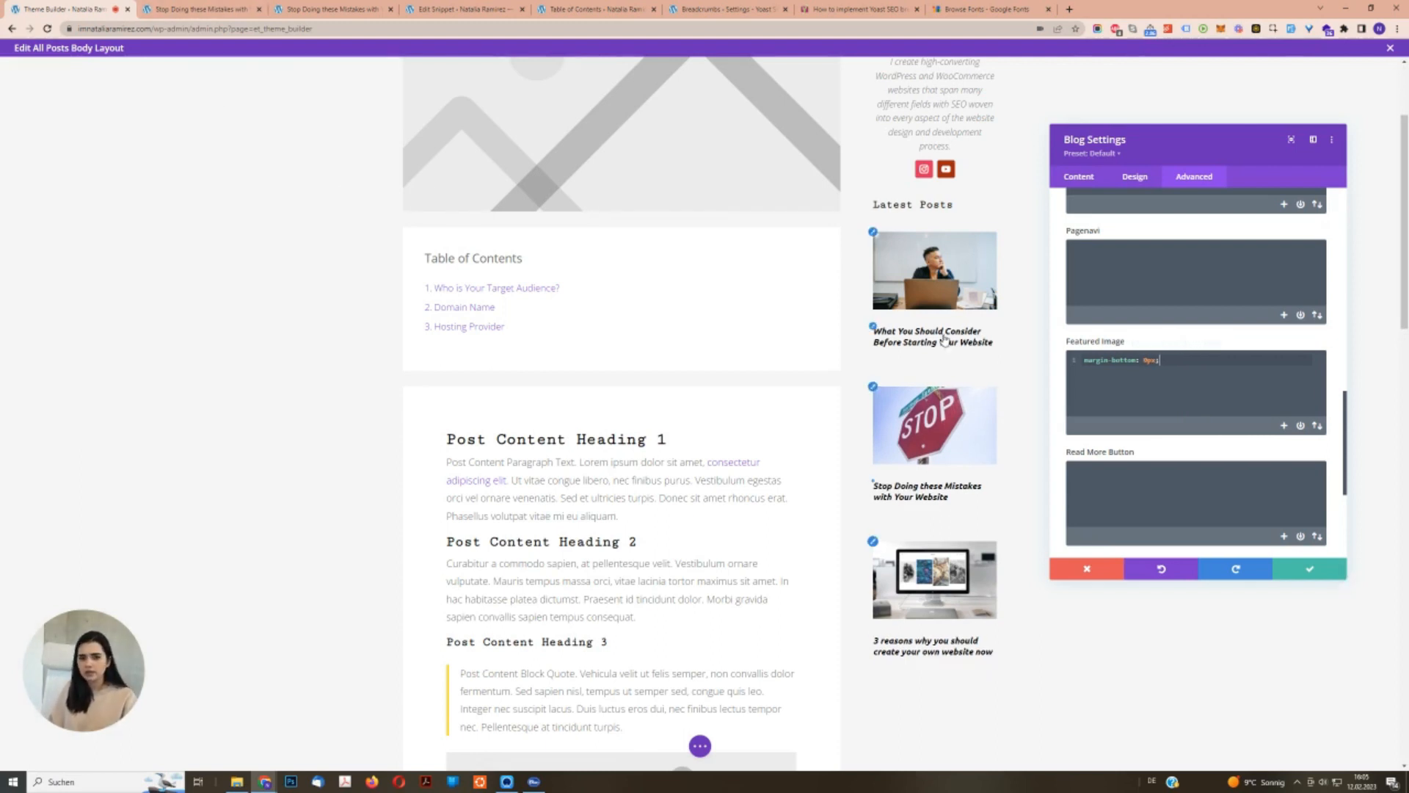
Inspect the first latest post's featured image on the published post and save the Blog module's settings.
{"action": "key", "text": "ctrl+Tab"}
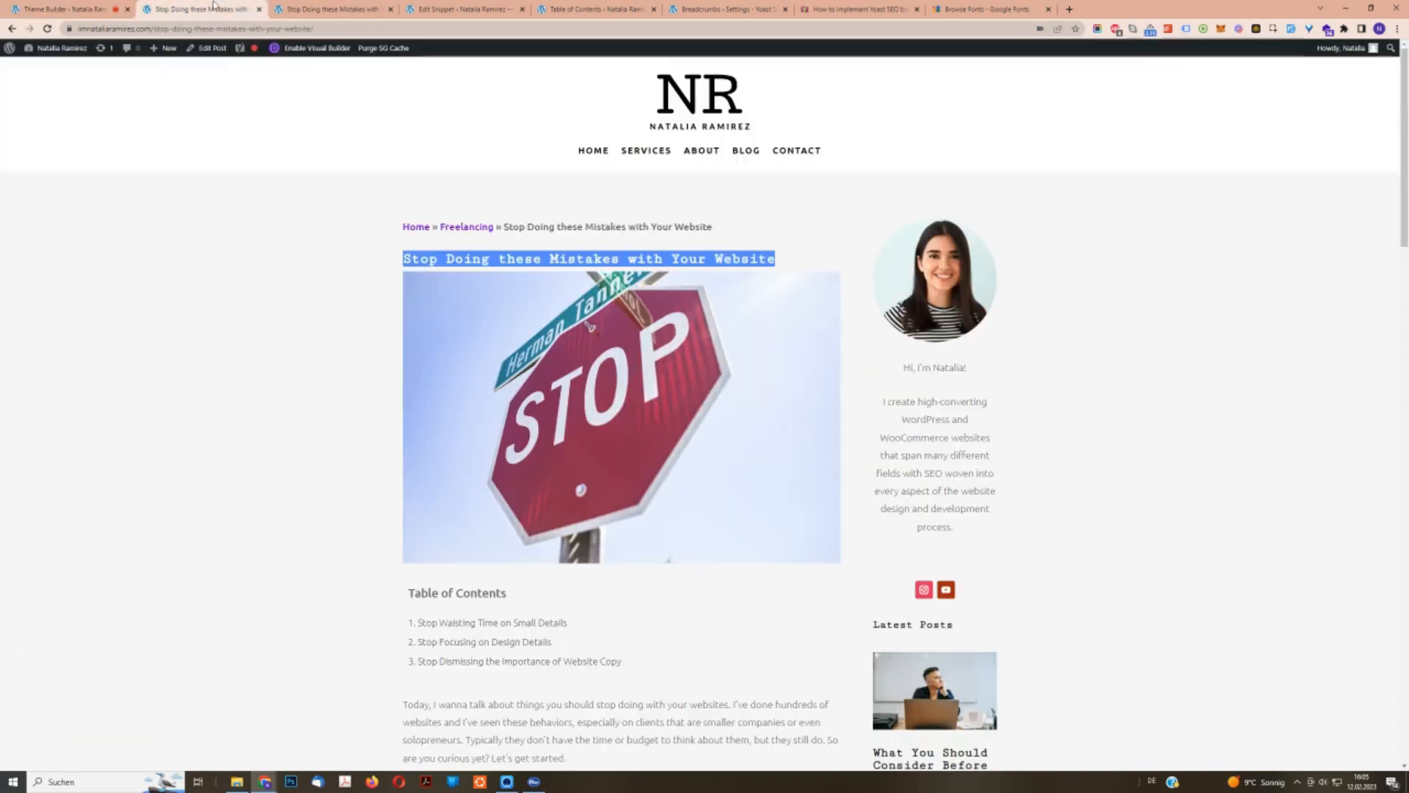
{"action": "scroll", "coordinate": [1175, 532], "scroll_direction": "down", "scroll_amount": 6}
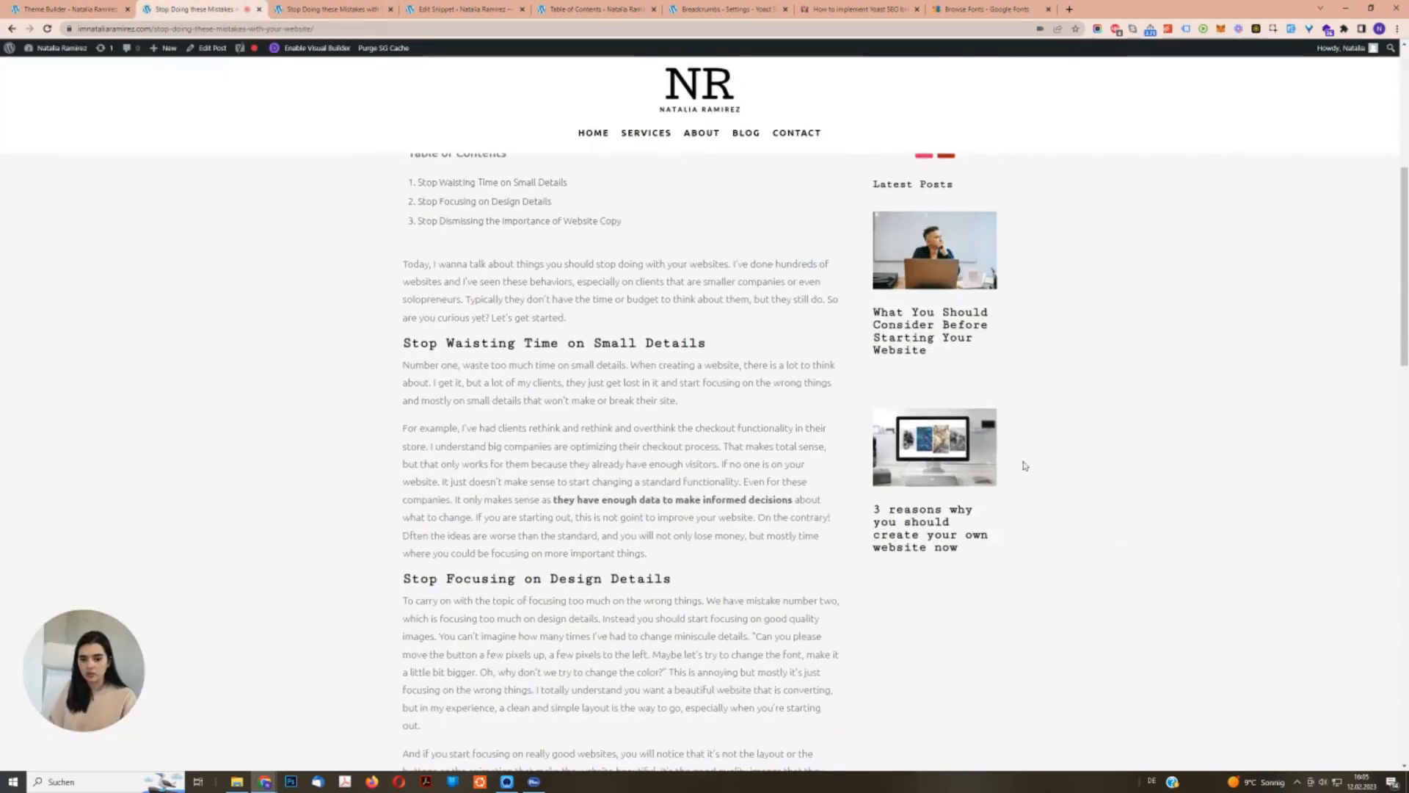
{"action": "right_click", "coordinate": [947, 292]}
{"action": "left_click", "coordinate": [970, 531]}
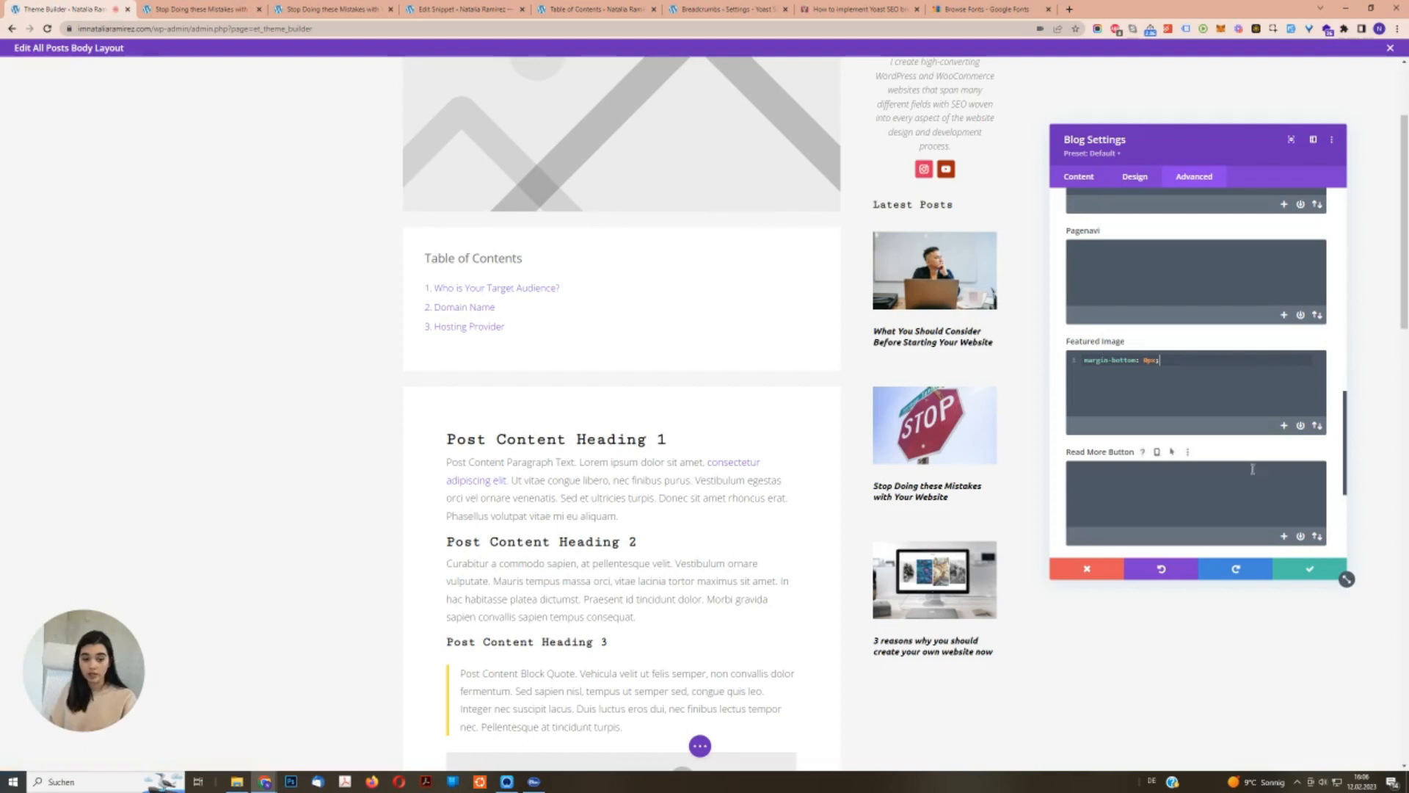
{"action": "left_click", "coordinate": [1308, 570]}
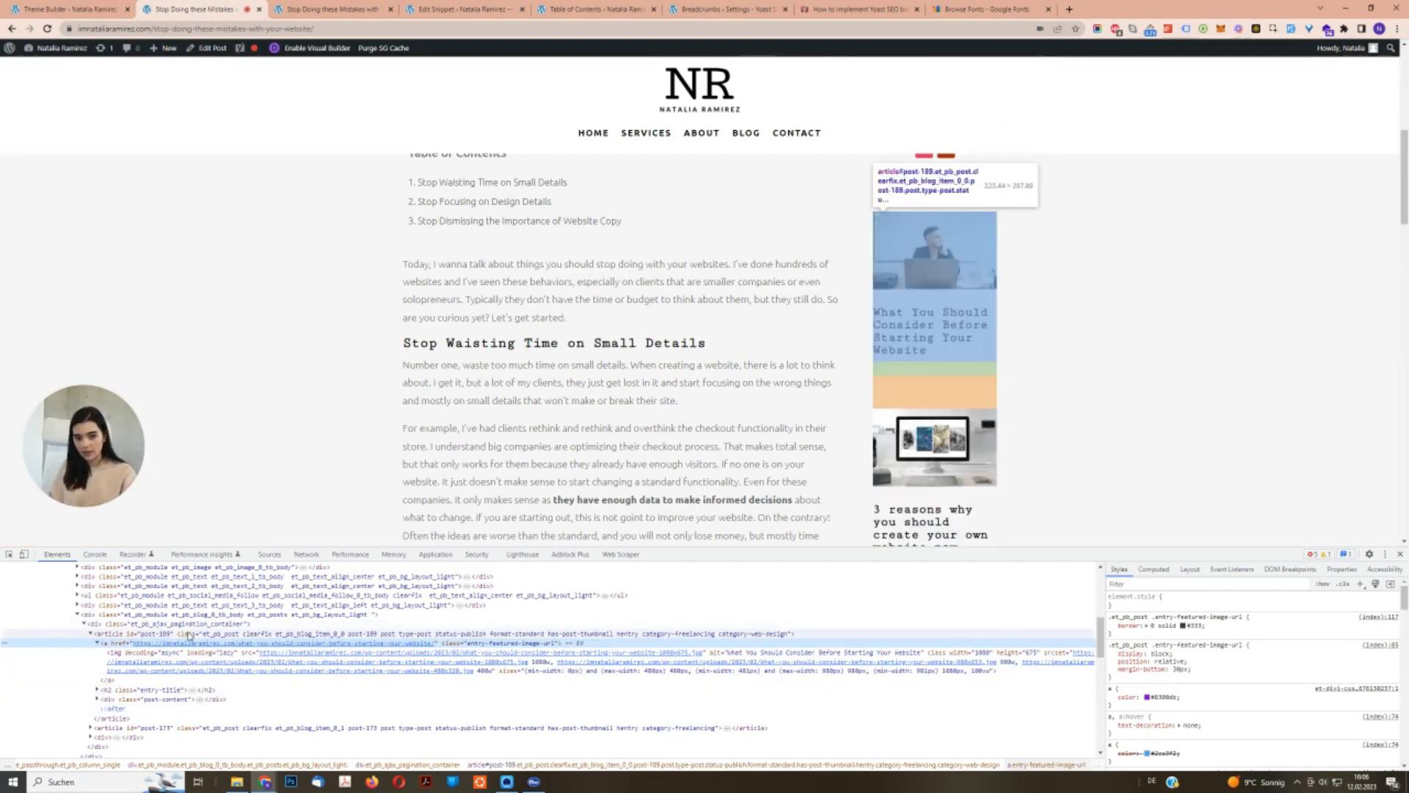
Select the first latest post's article element in the inspector and set the .et_pb_post margin-bottom to 15px.
{"action": "left_click", "coordinate": [189, 635]}
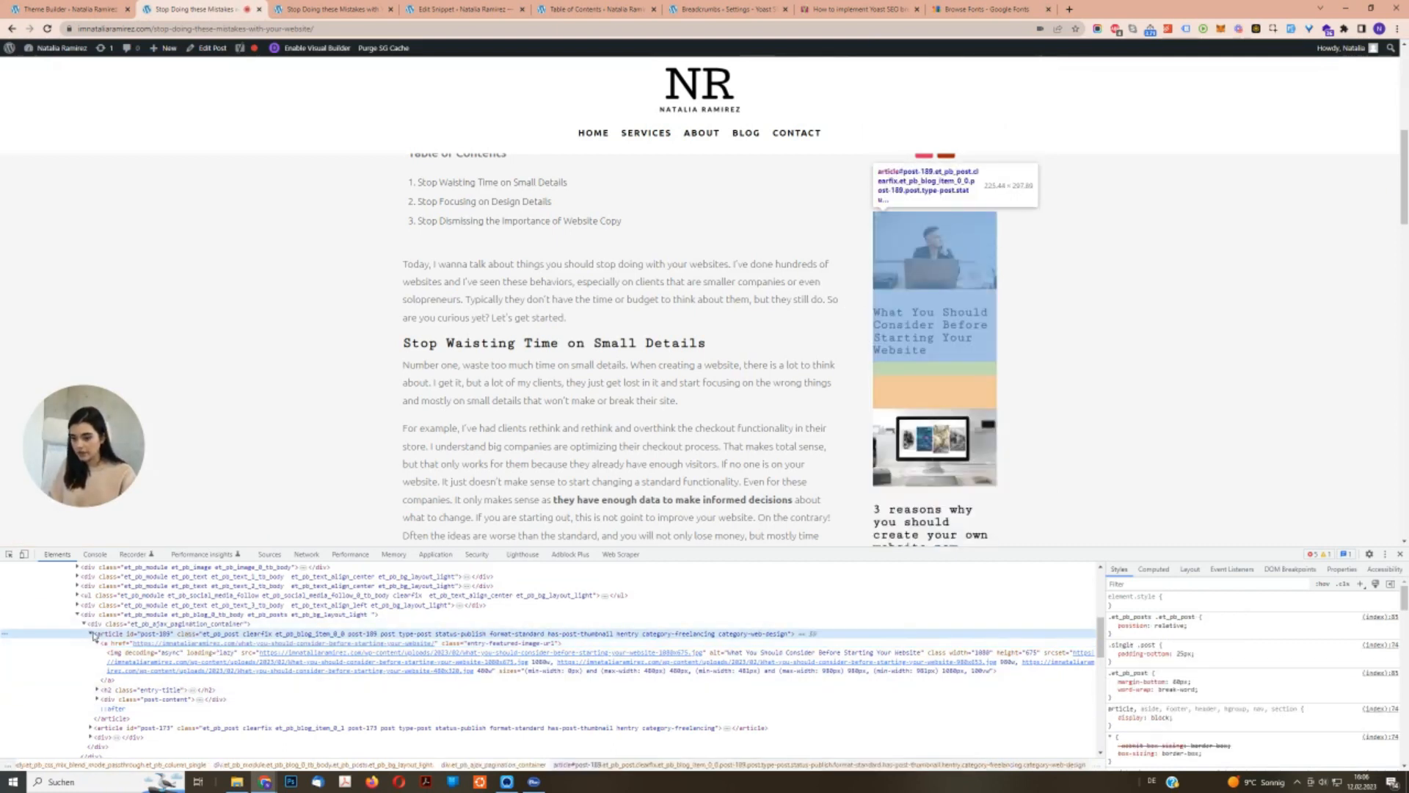
{"action": "left_click", "coordinate": [91, 633]}
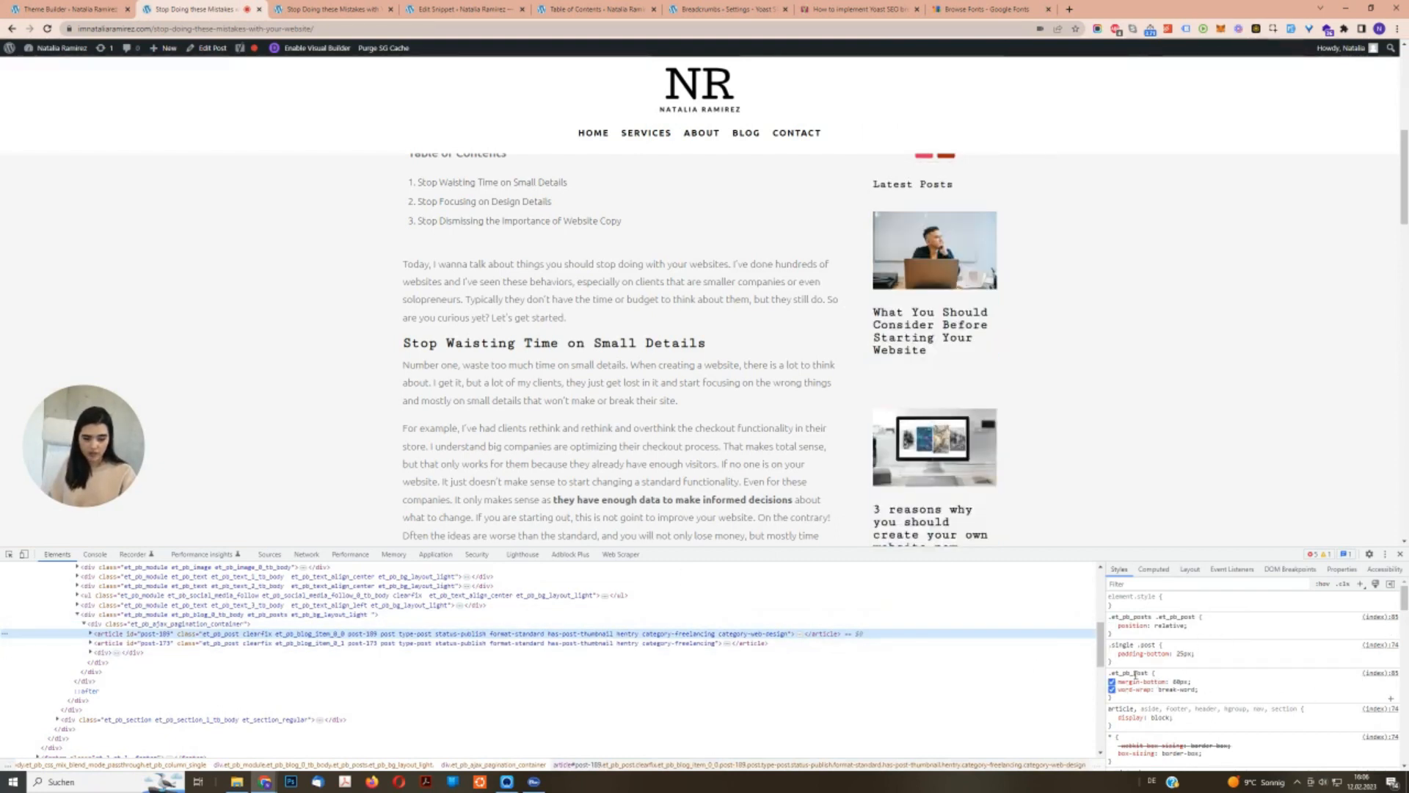
{"action": "left_click", "coordinate": [1178, 682]}
{"action": "left_click", "coordinate": [1179, 682]}
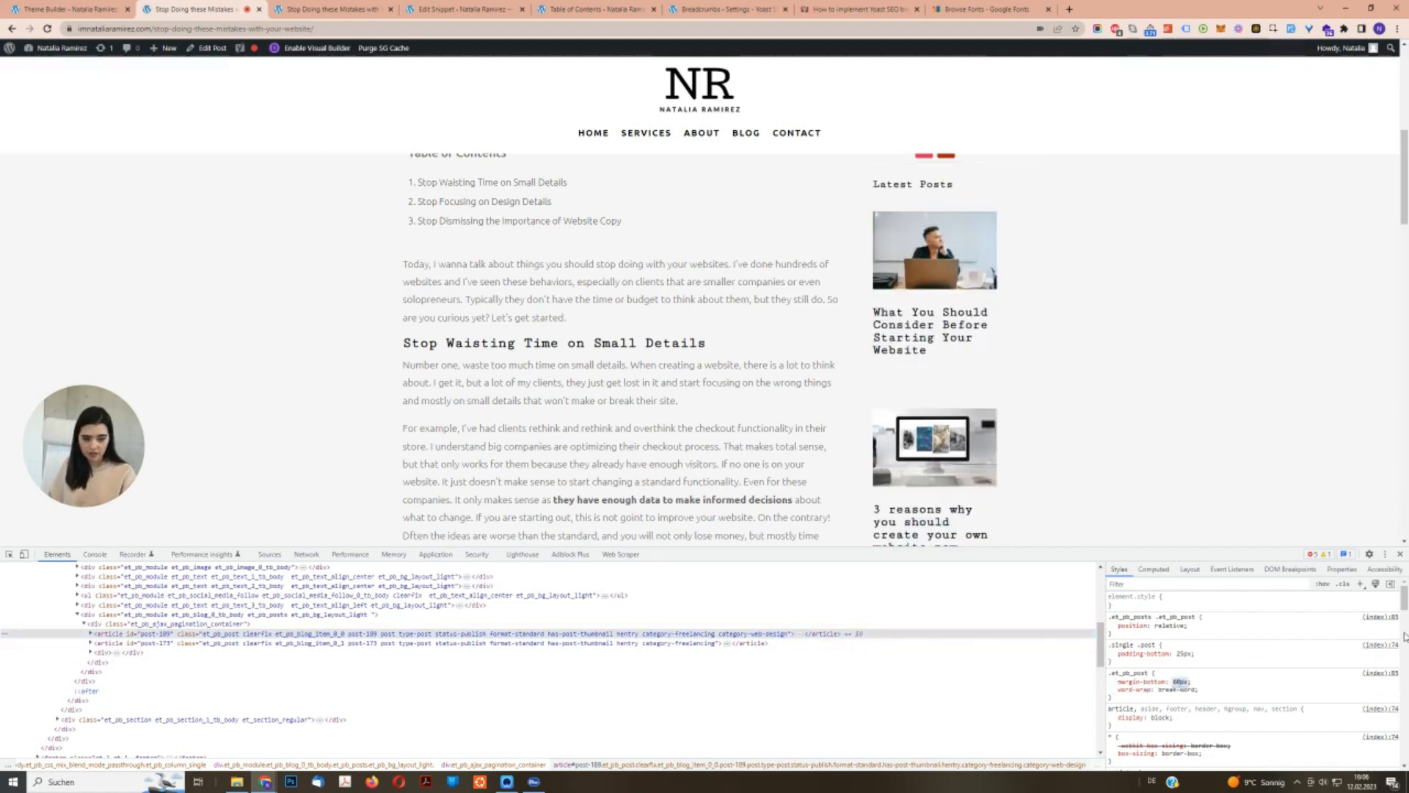
{"action": "type", "text": "25px"}
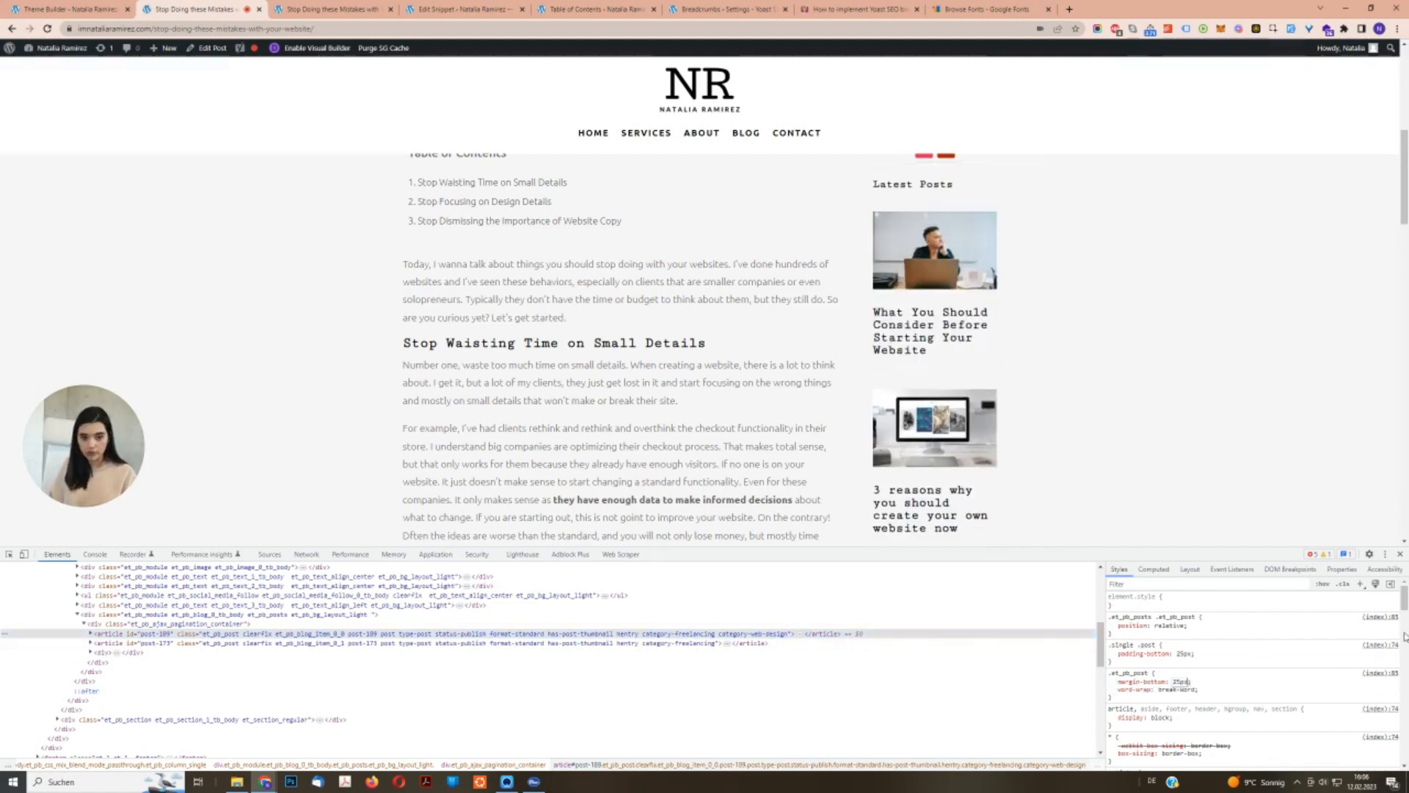
{"action": "key", "text": "Down"}
{"action": "key", "text": "Down"}
{"action": "key", "text": "Down"}
{"action": "key", "text": "Down"}
{"action": "key", "text": "Down"}
{"action": "key", "text": "Down"}
{"action": "key", "text": "Down"}
{"action": "key", "text": "Down"}
{"action": "key", "text": "Down"}
{"action": "key", "text": "Down"}
{"action": "key", "text": "Return"}
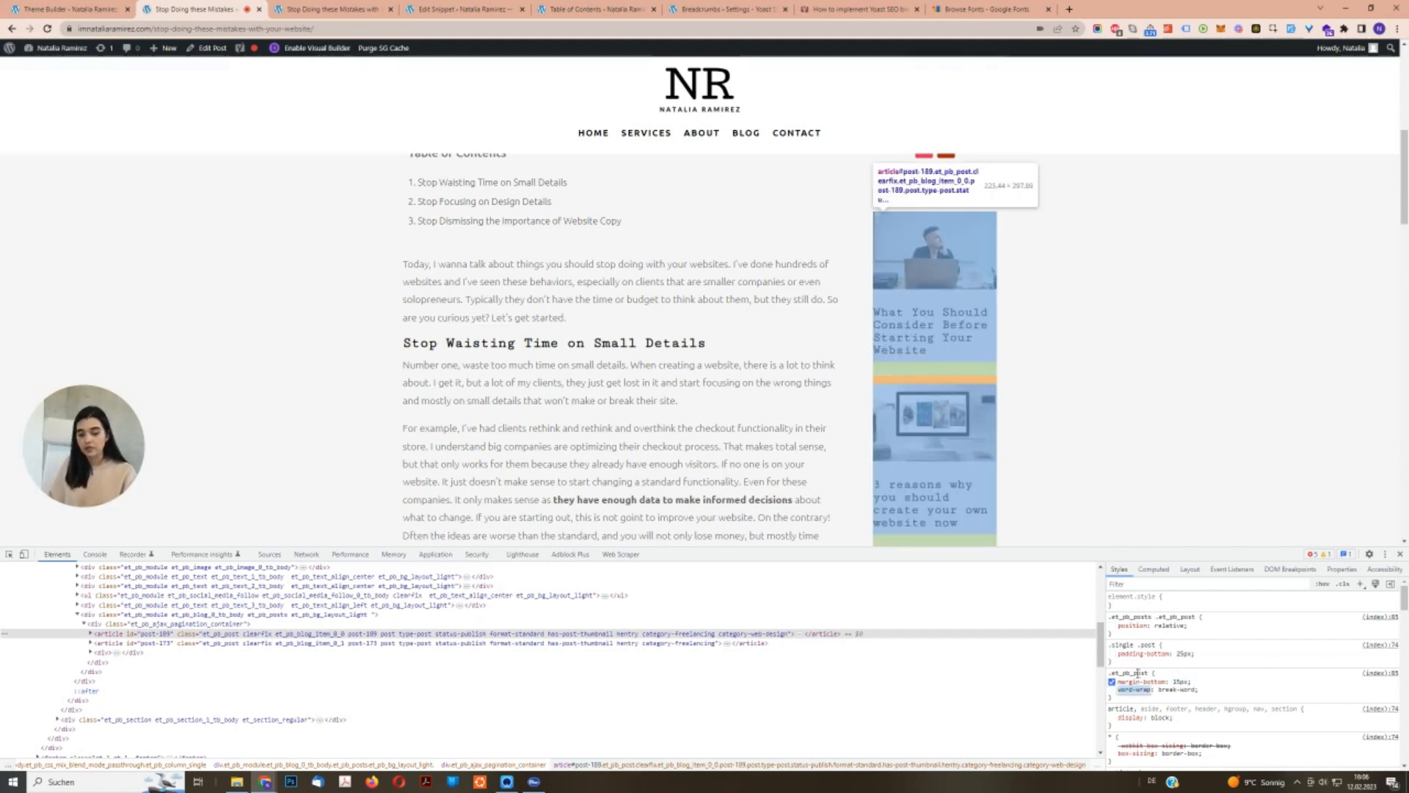
Give the Blog module in the template the CSS class posts-in-sidebar and save the layout.
{"action": "left_click", "coordinate": [70, 9]}
{"action": "mouse_move", "coordinate": [937, 330]}
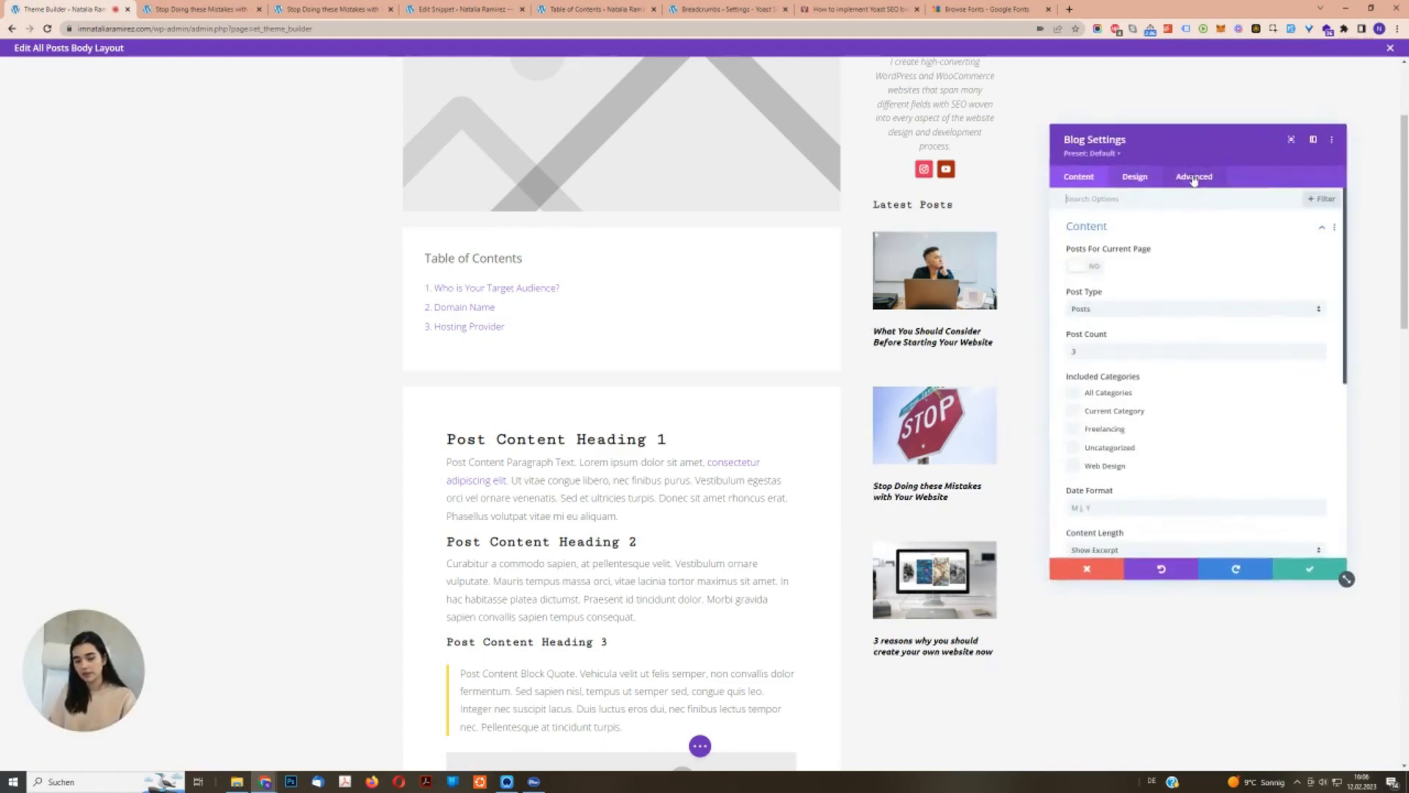
{"action": "left_click", "coordinate": [1193, 178]}
{"action": "left_click", "coordinate": [1116, 264]}
{"action": "scroll", "coordinate": [1140, 330], "scroll_direction": "down", "scroll_amount": 3}
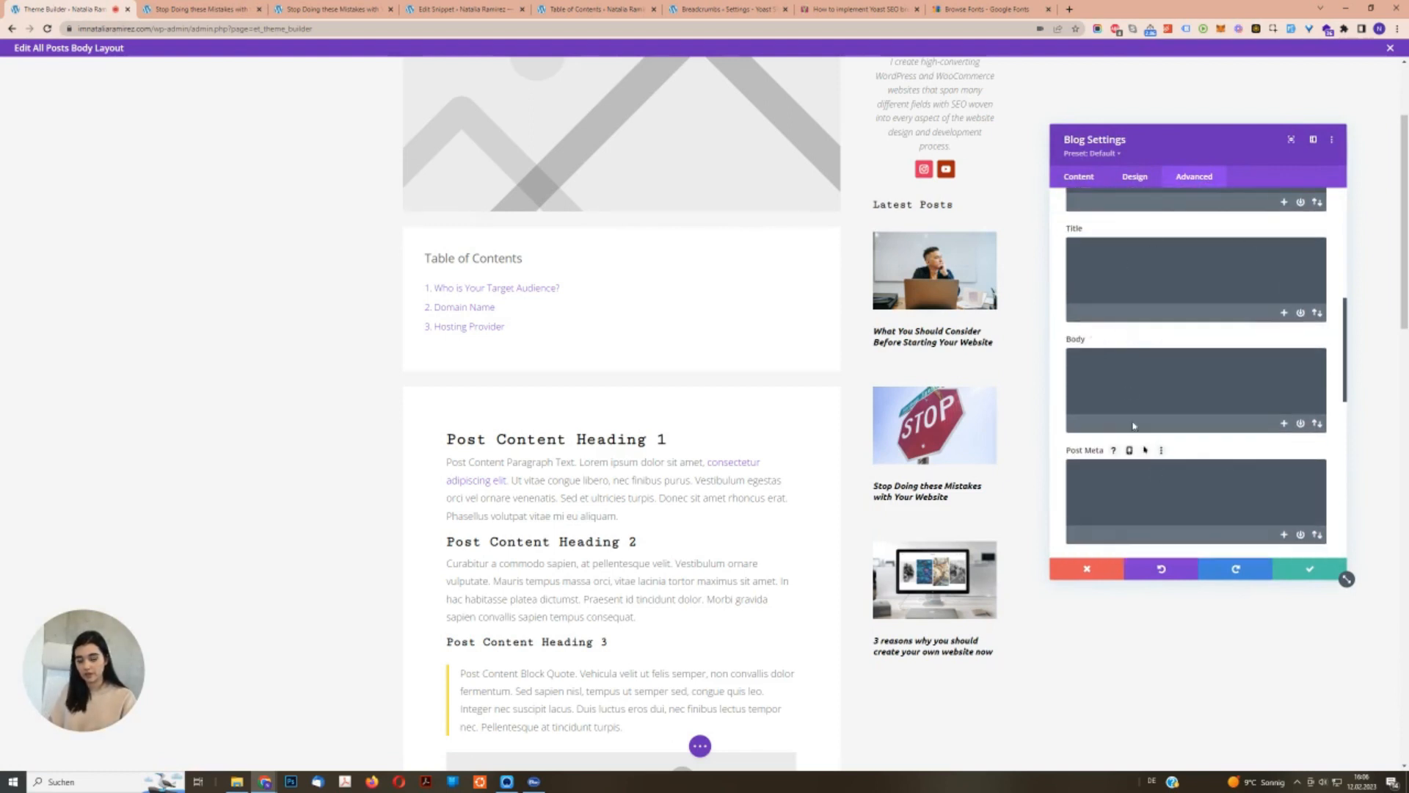
{"action": "scroll", "coordinate": [1141, 447], "scroll_direction": "down", "scroll_amount": 4}
{"action": "scroll", "coordinate": [1186, 441], "scroll_direction": "up", "scroll_amount": 8}
{"action": "scroll", "coordinate": [1182, 411], "scroll_direction": "up", "scroll_amount": 3}
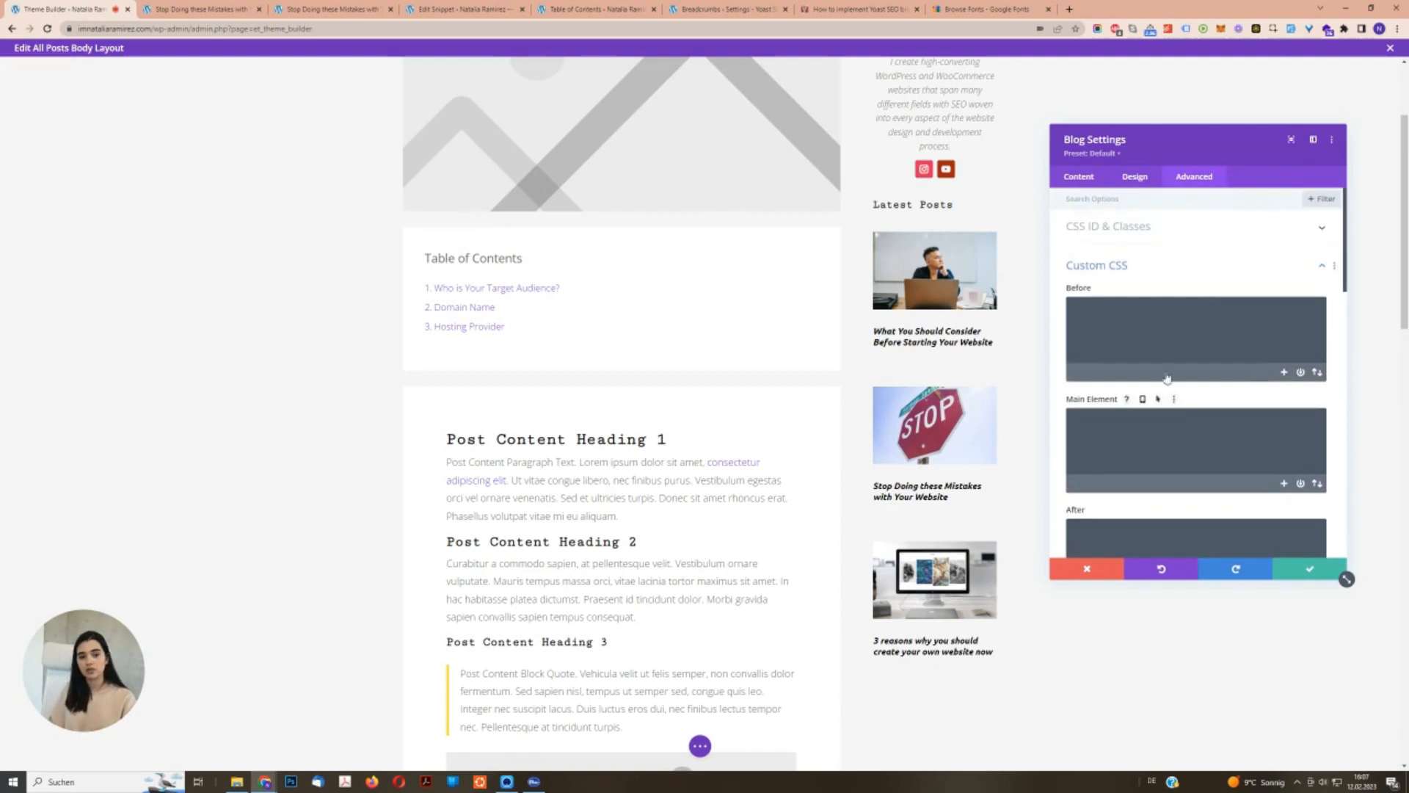
{"action": "left_click", "coordinate": [1118, 228]}
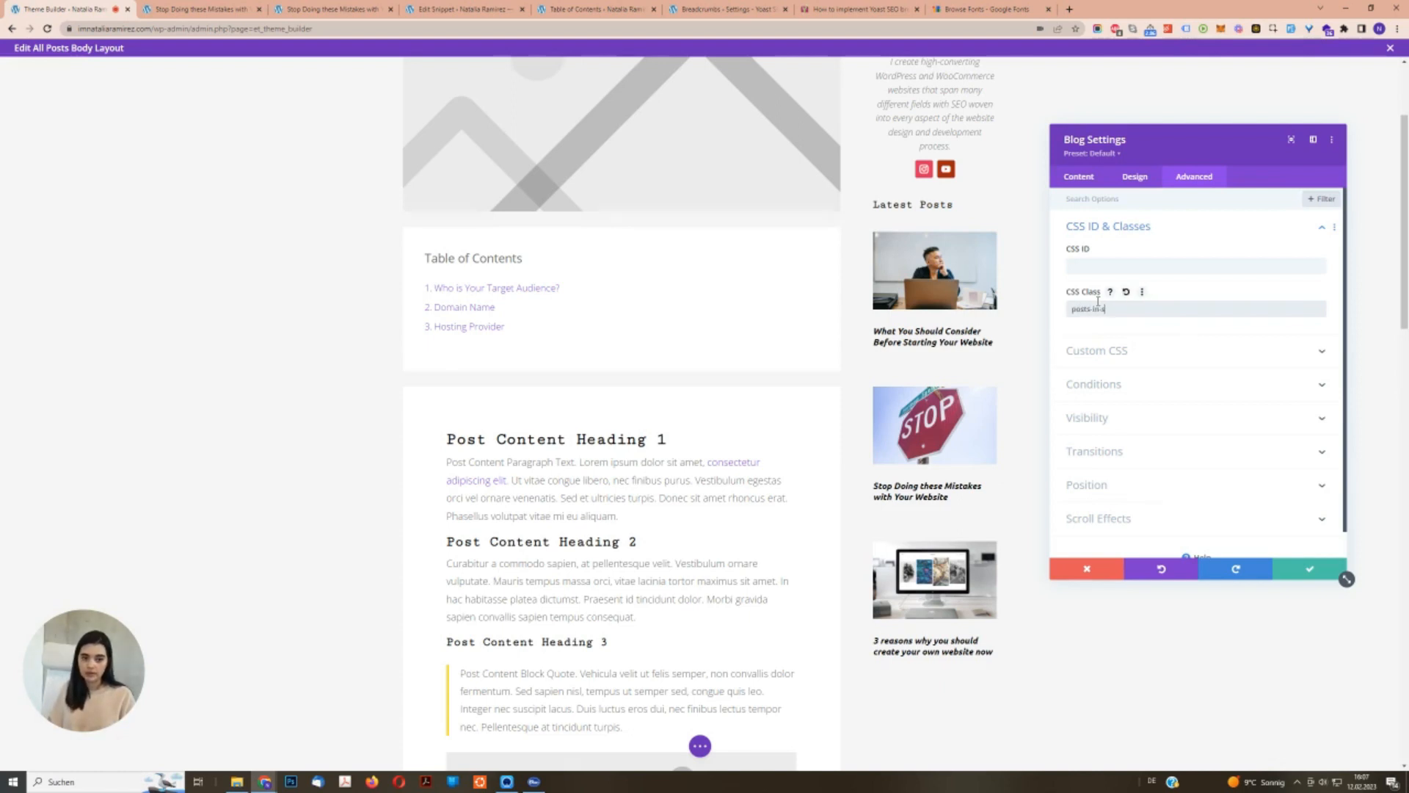
{"action": "left_click", "coordinate": [1099, 311]}
{"action": "triple_click", "coordinate": [1102, 311]}
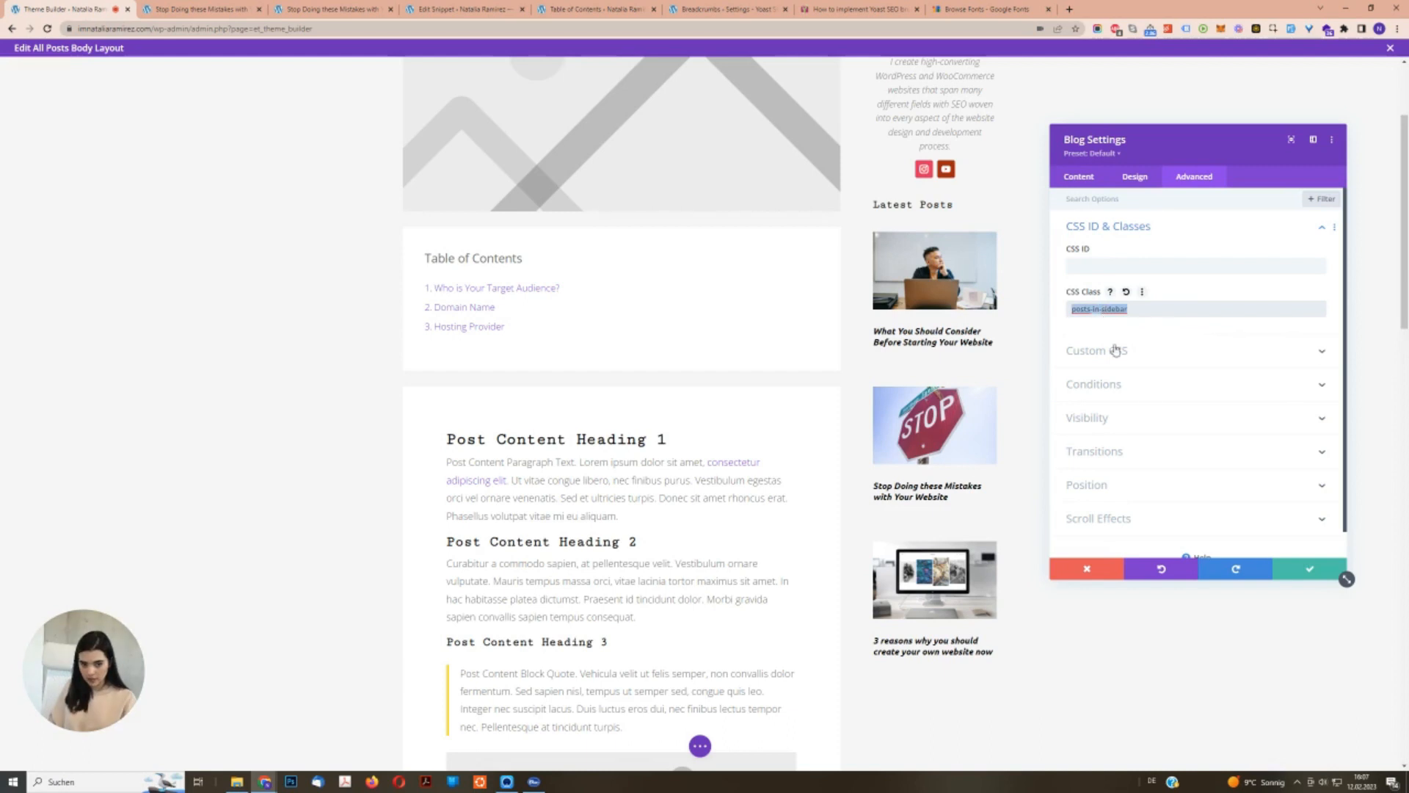
{"action": "left_click", "coordinate": [1309, 569]}
{"action": "left_click", "coordinate": [697, 747]}
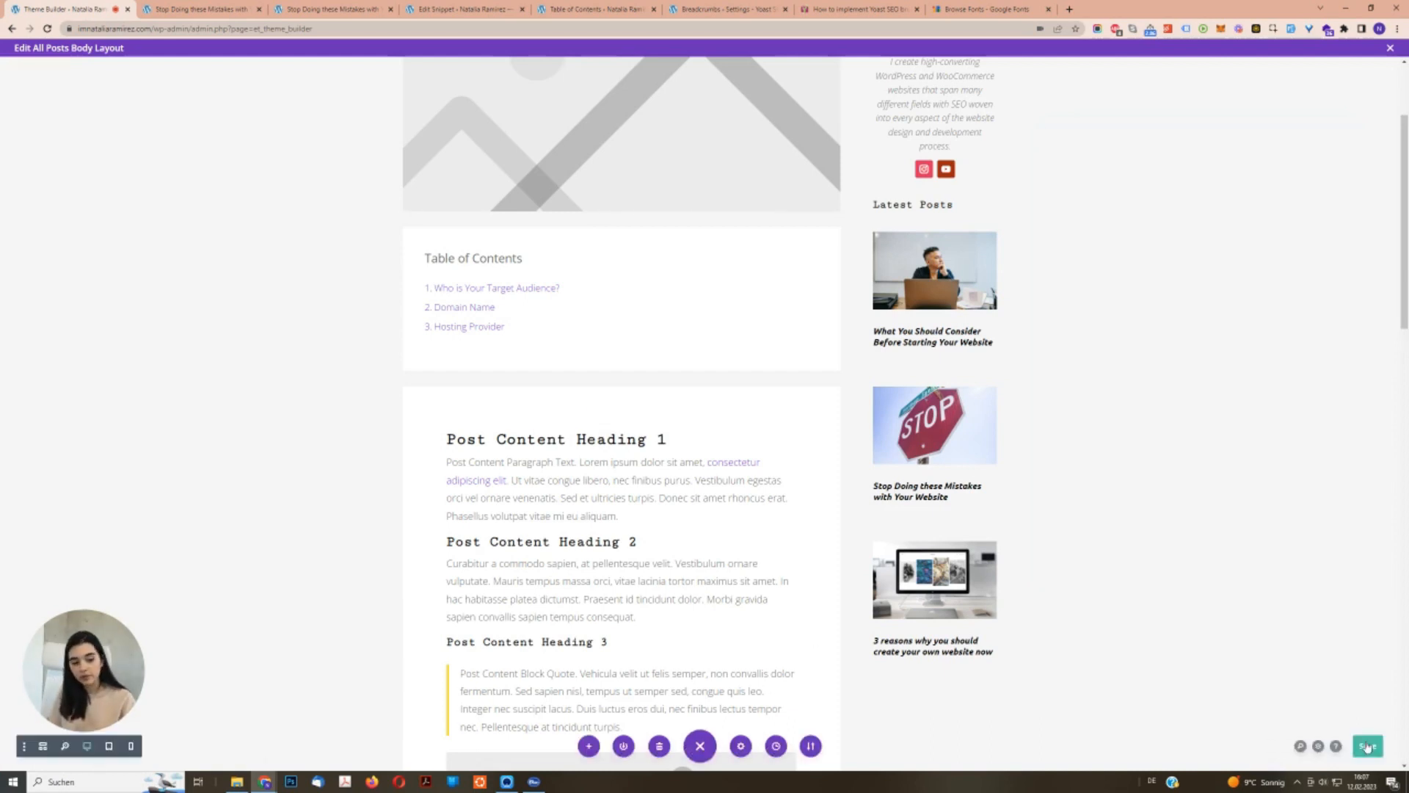
Open the theme customizer's Additional CSS in a new browser tab, previewing the post "What You Should Consider Before Starting Your Website".
{"action": "left_click", "coordinate": [463, 8]}
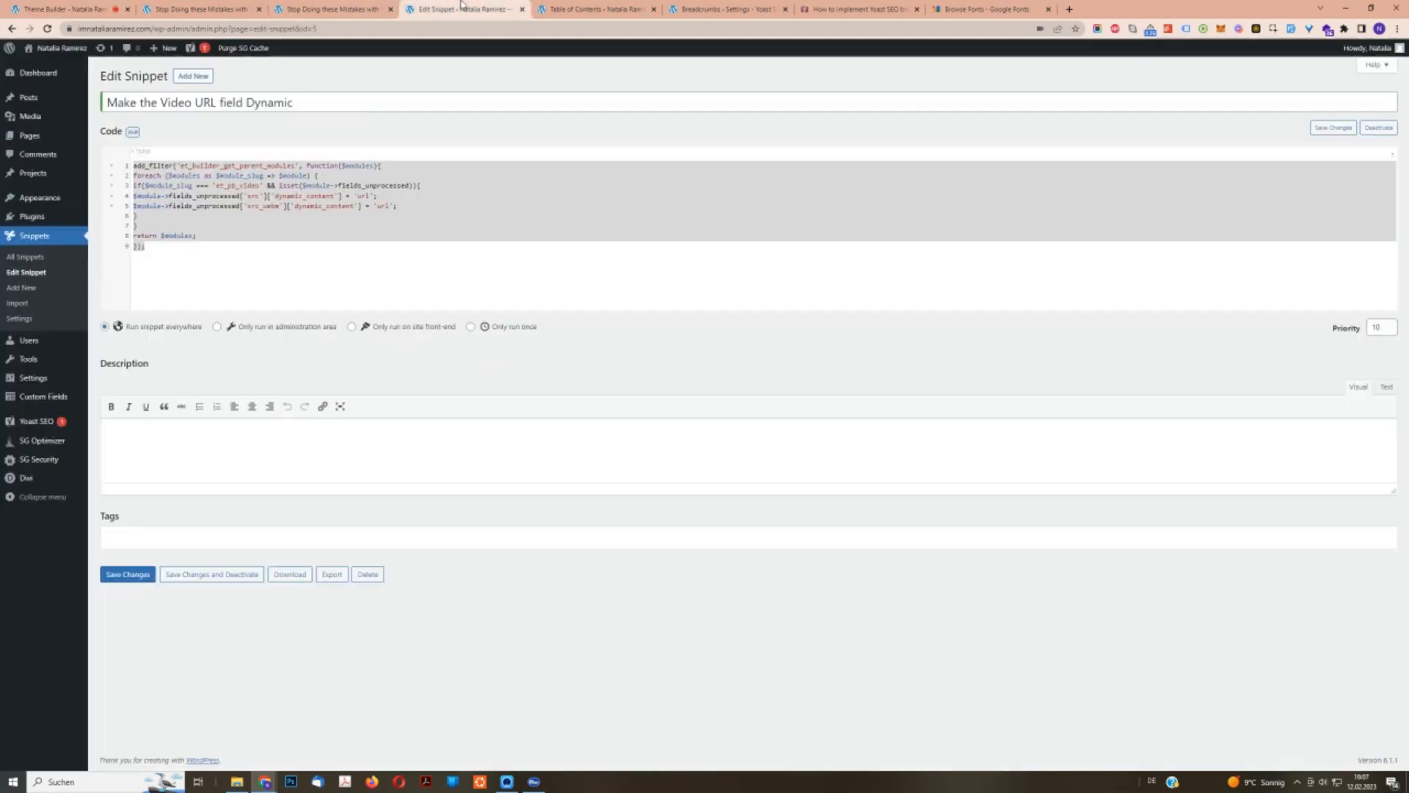
{"action": "mouse_move", "coordinate": [44, 198]}
{"action": "right_click", "coordinate": [116, 216]}
{"action": "left_click", "coordinate": [171, 224]}
{"action": "left_click", "coordinate": [595, 9]}
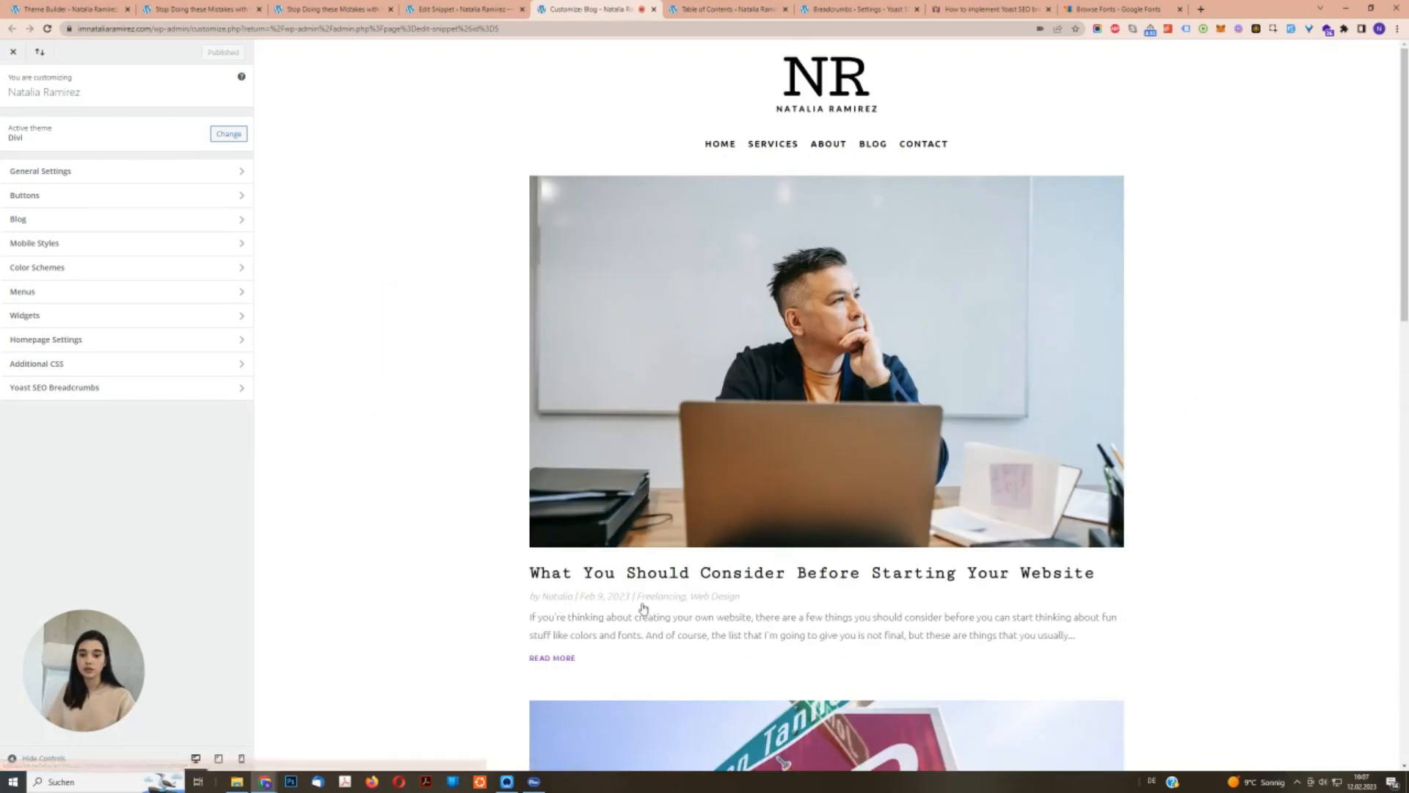
{"action": "left_click", "coordinate": [645, 576]}
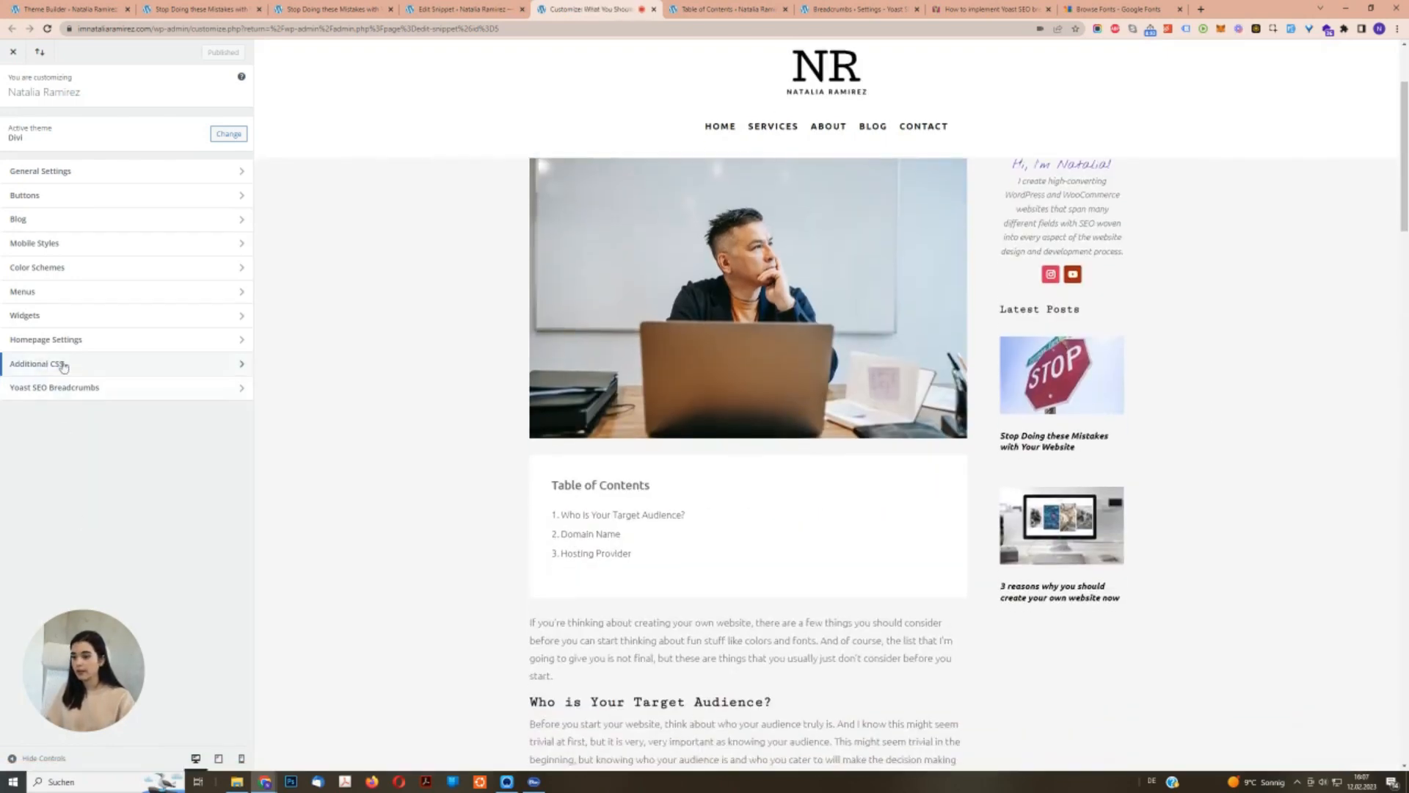
{"action": "left_click", "coordinate": [69, 364]}
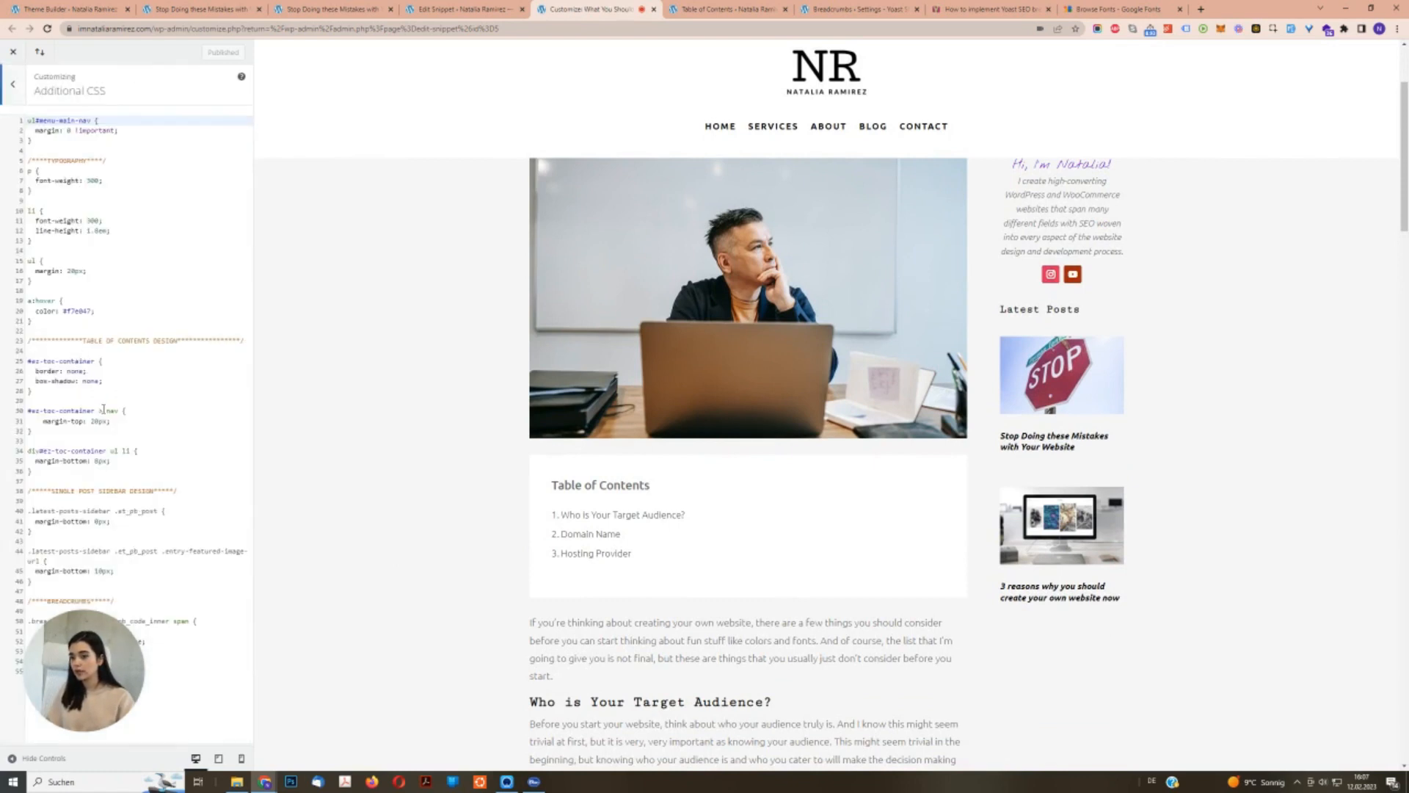
Start a new rule with the selector .posts-in-sidebar at the end of the Additional CSS.
{"action": "left_click_drag", "start_coordinate": [77, 701], "coordinate": [292, 665]}
{"action": "left_click", "coordinate": [62, 687]}
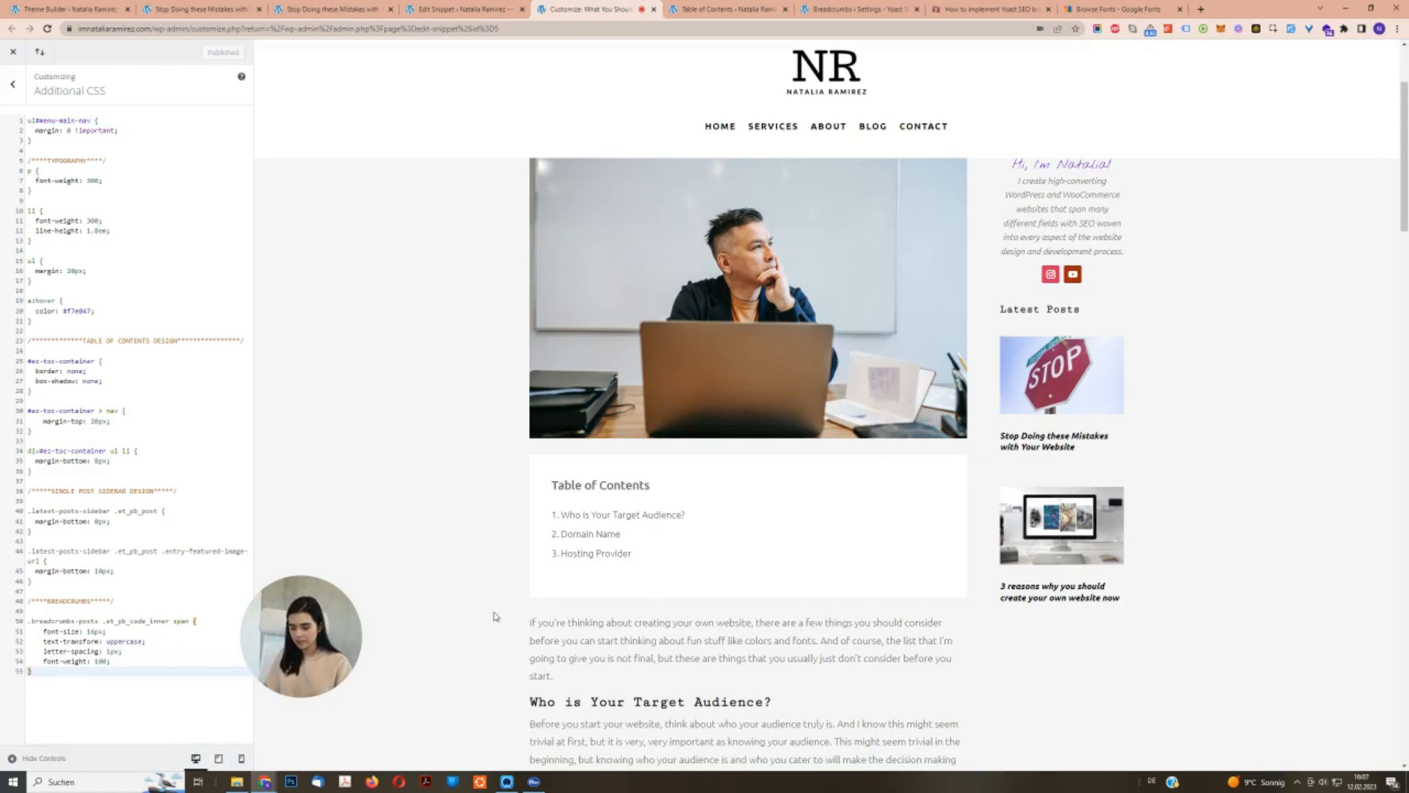
{"action": "key", "text": "Return"}
{"action": "key", "text": "Return"}
{"action": "key", "text": "Return"}
{"action": "key", "text": "Return"}
{"action": "type", "text": "."}
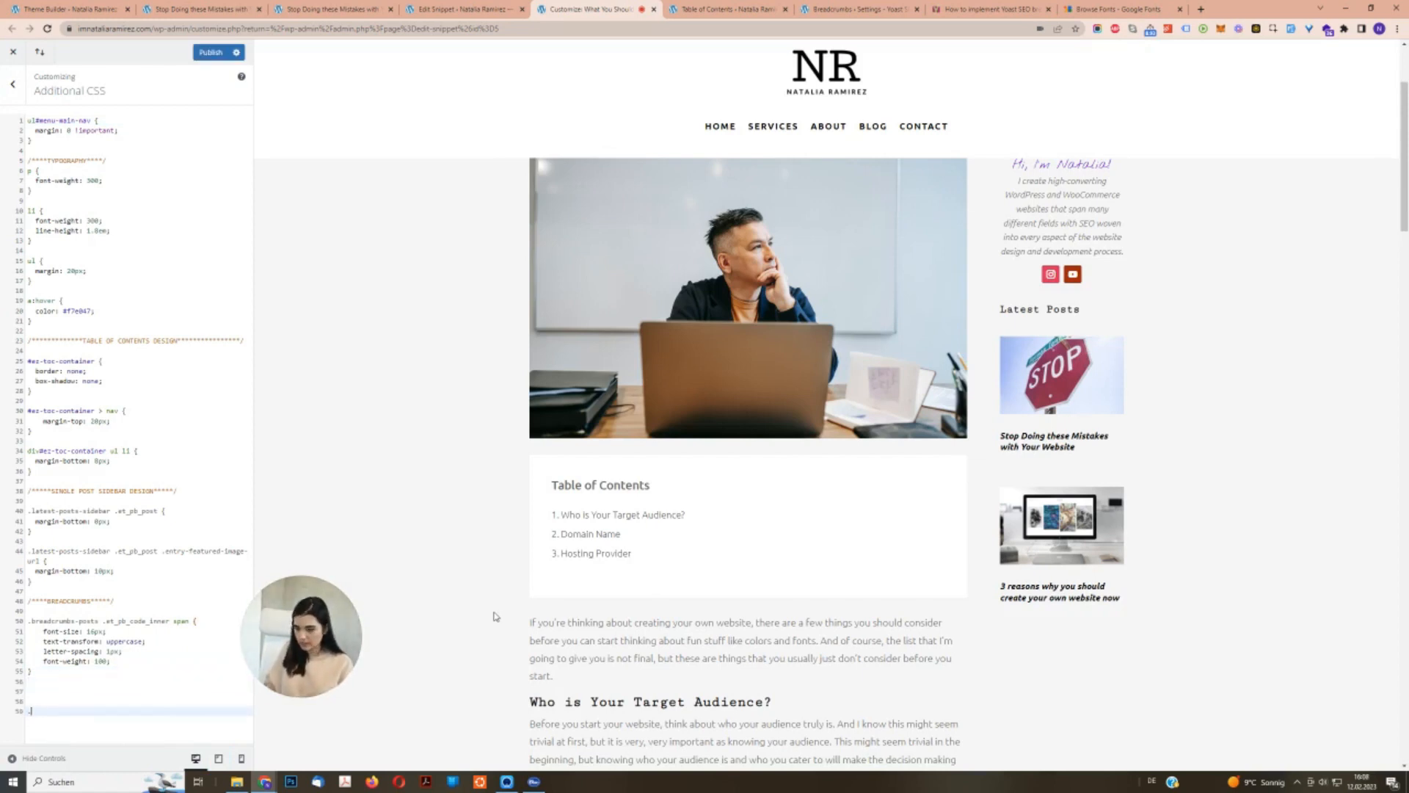
{"action": "type", "text": "posts-in-sidebar"}
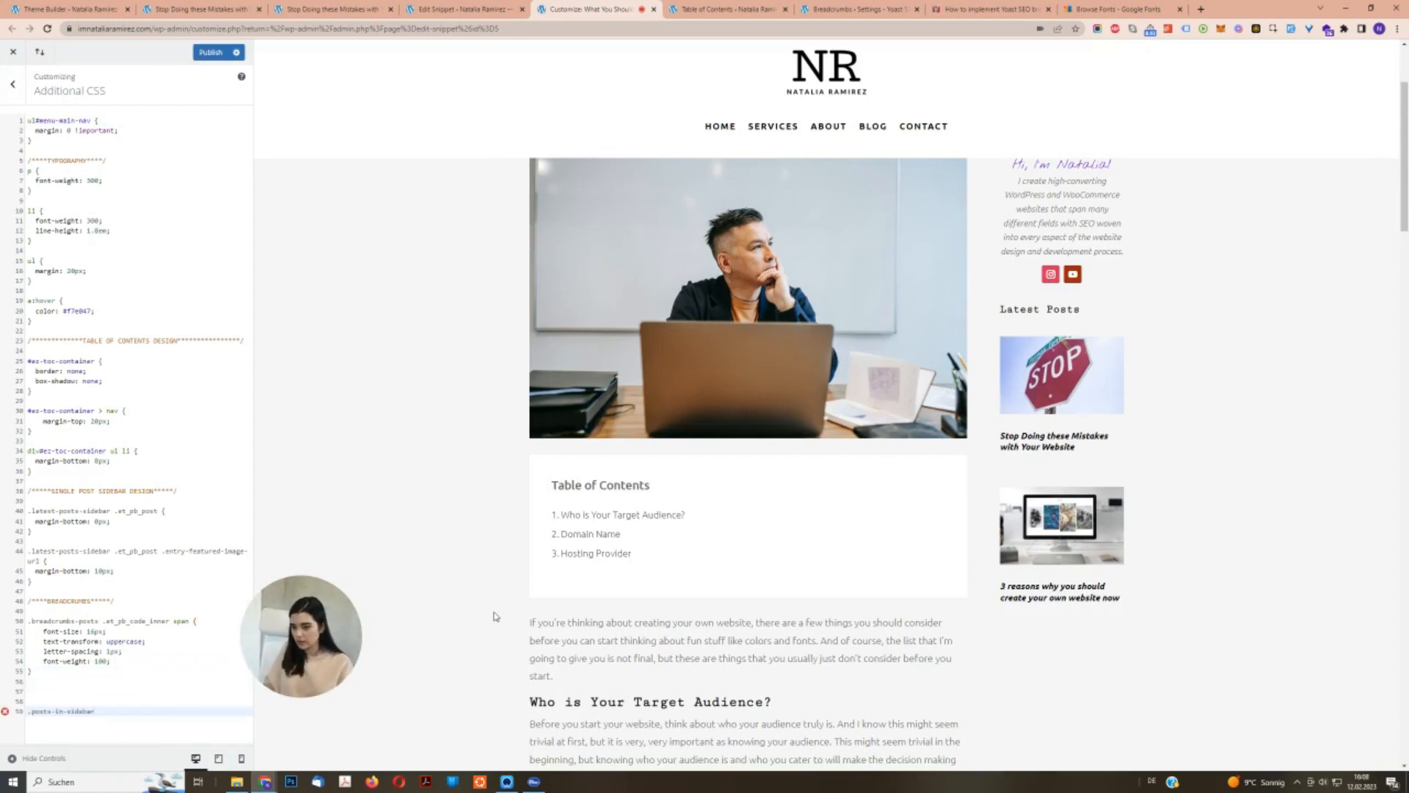
{"action": "left_click_drag", "start_coordinate": [32, 711], "coordinate": [30, 711]}
{"action": "left_click", "coordinate": [34, 711]}
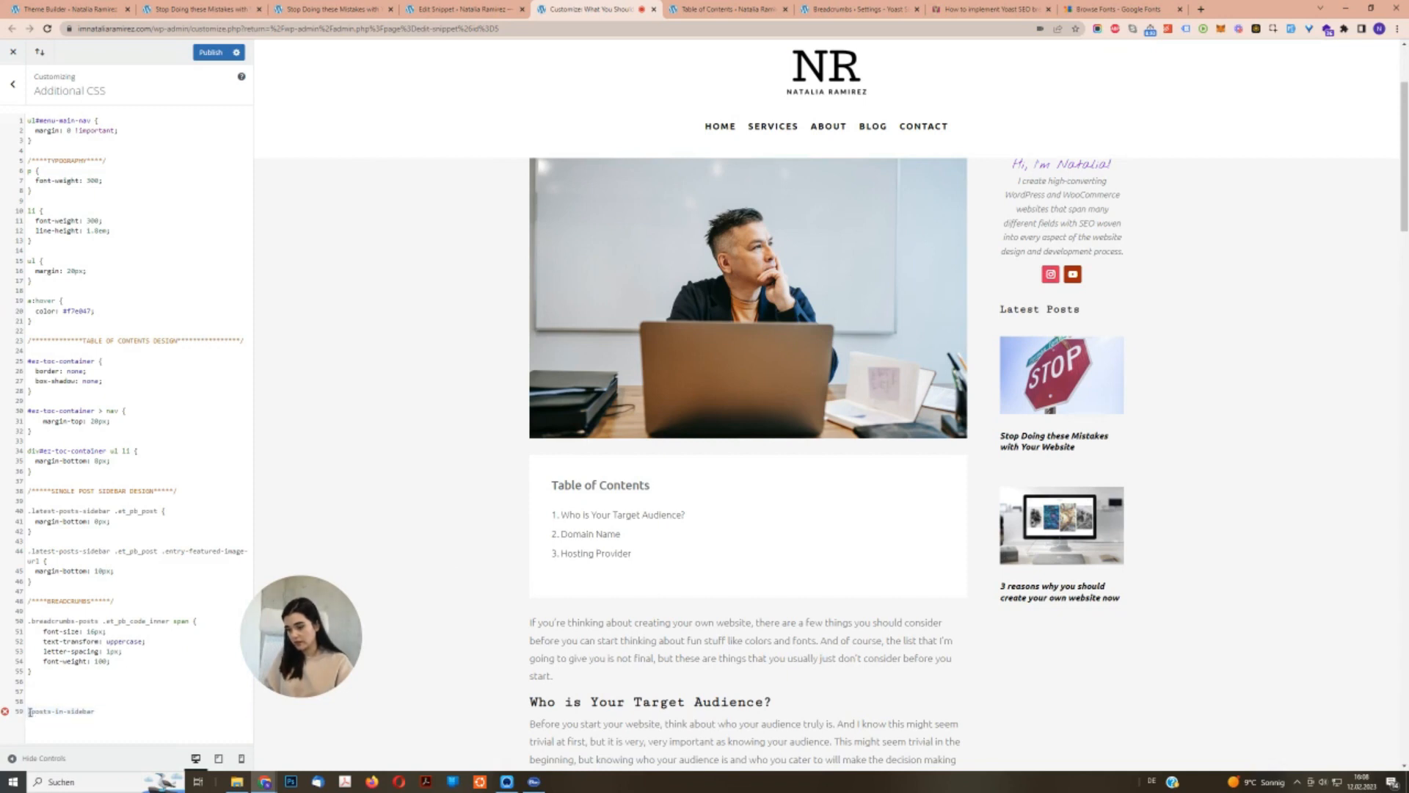
{"action": "left_click", "coordinate": [114, 710]}
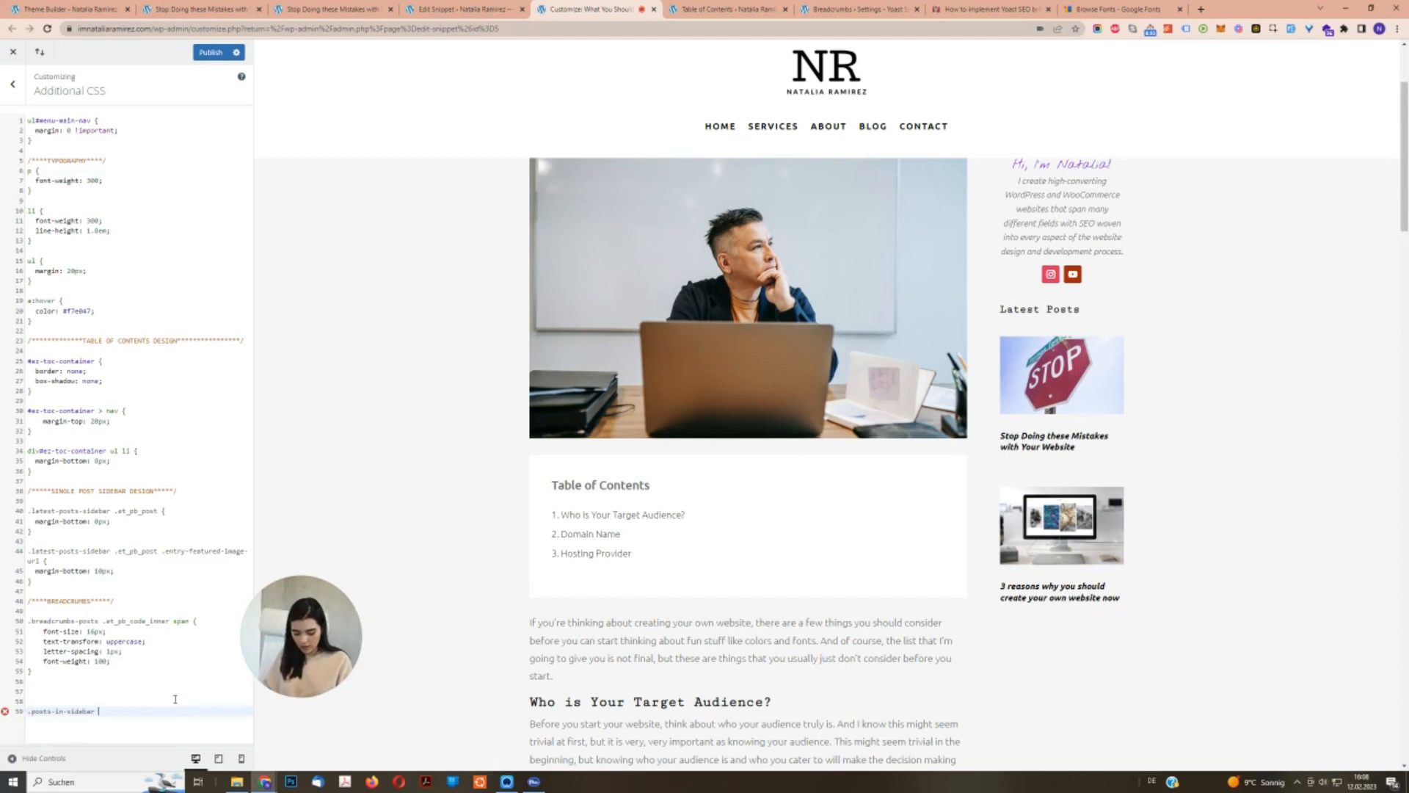
Give the .posts-in-sidebar rule a margin-bottom of 0 and publish the CSS.
{"action": "type", "text": "{"}
{"action": "key", "text": "Return"}
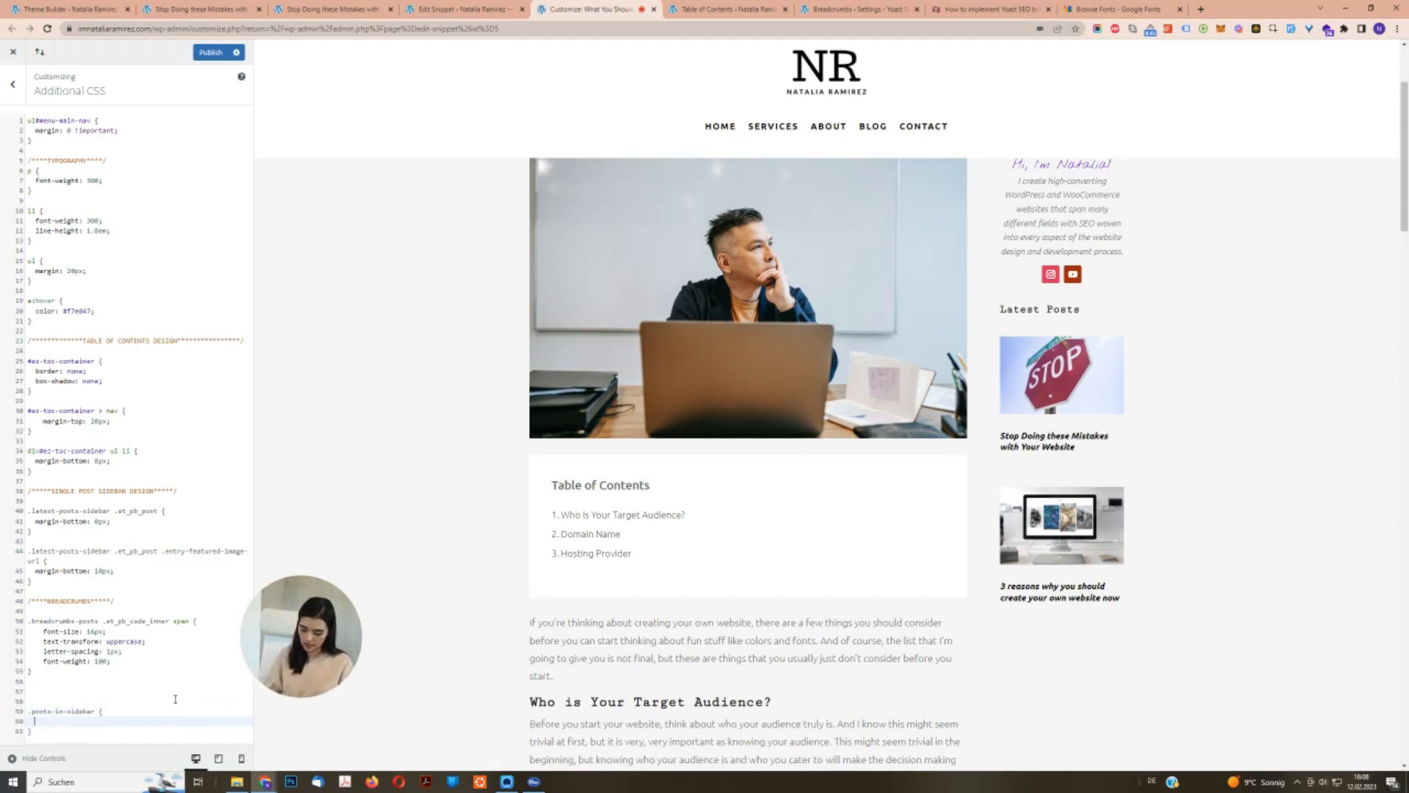
{"action": "type", "text": "margin-bottom"}
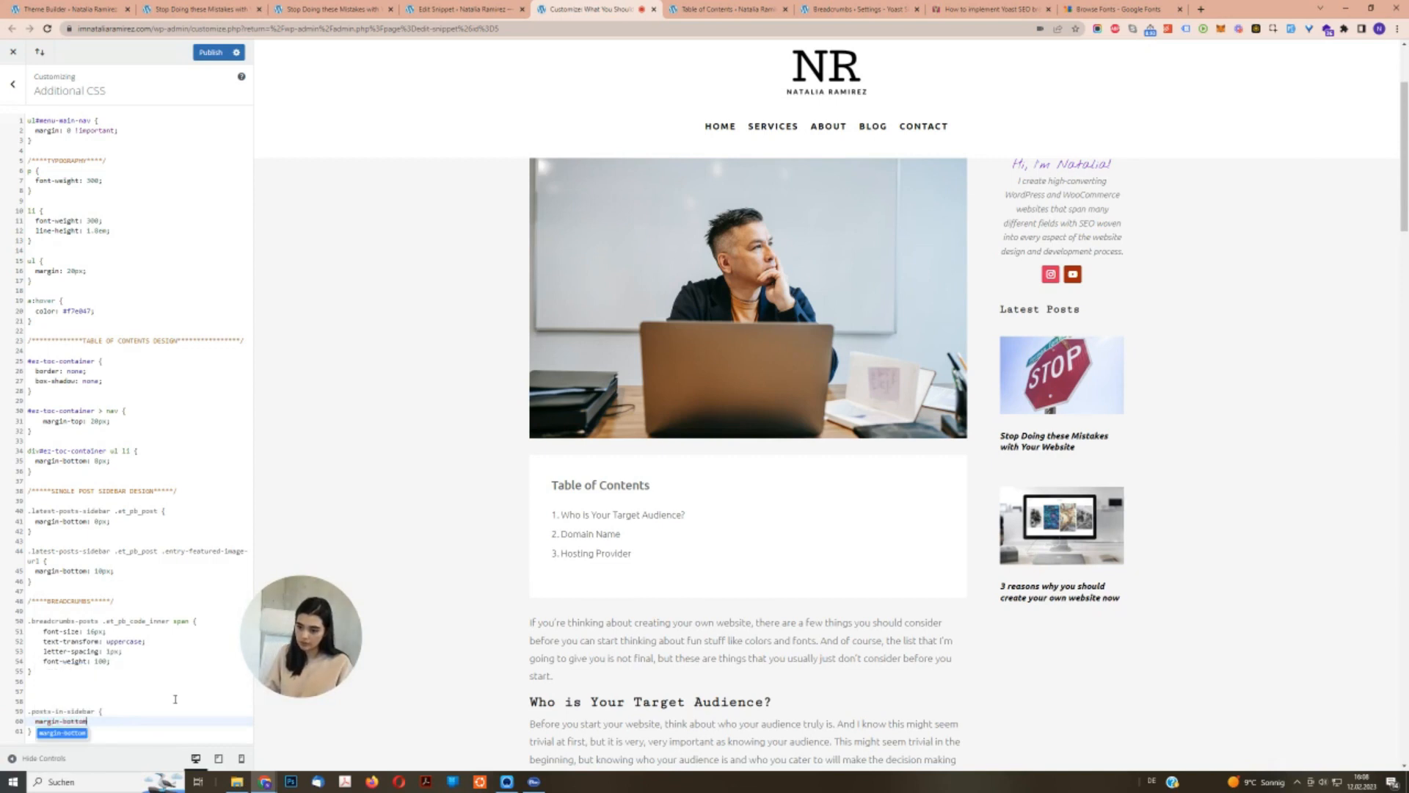
{"action": "type", "text": ": 0;"}
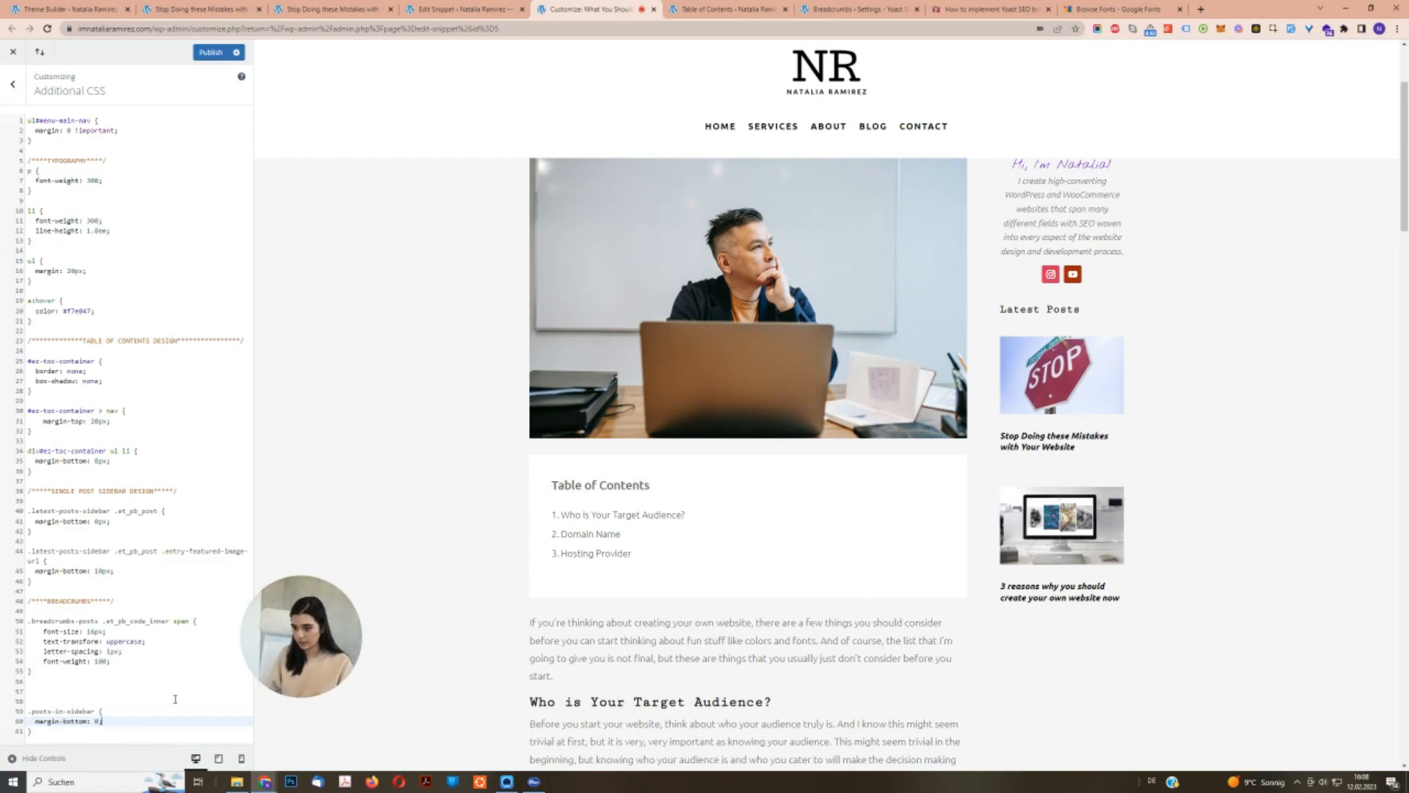
{"action": "left_click", "coordinate": [211, 53]}
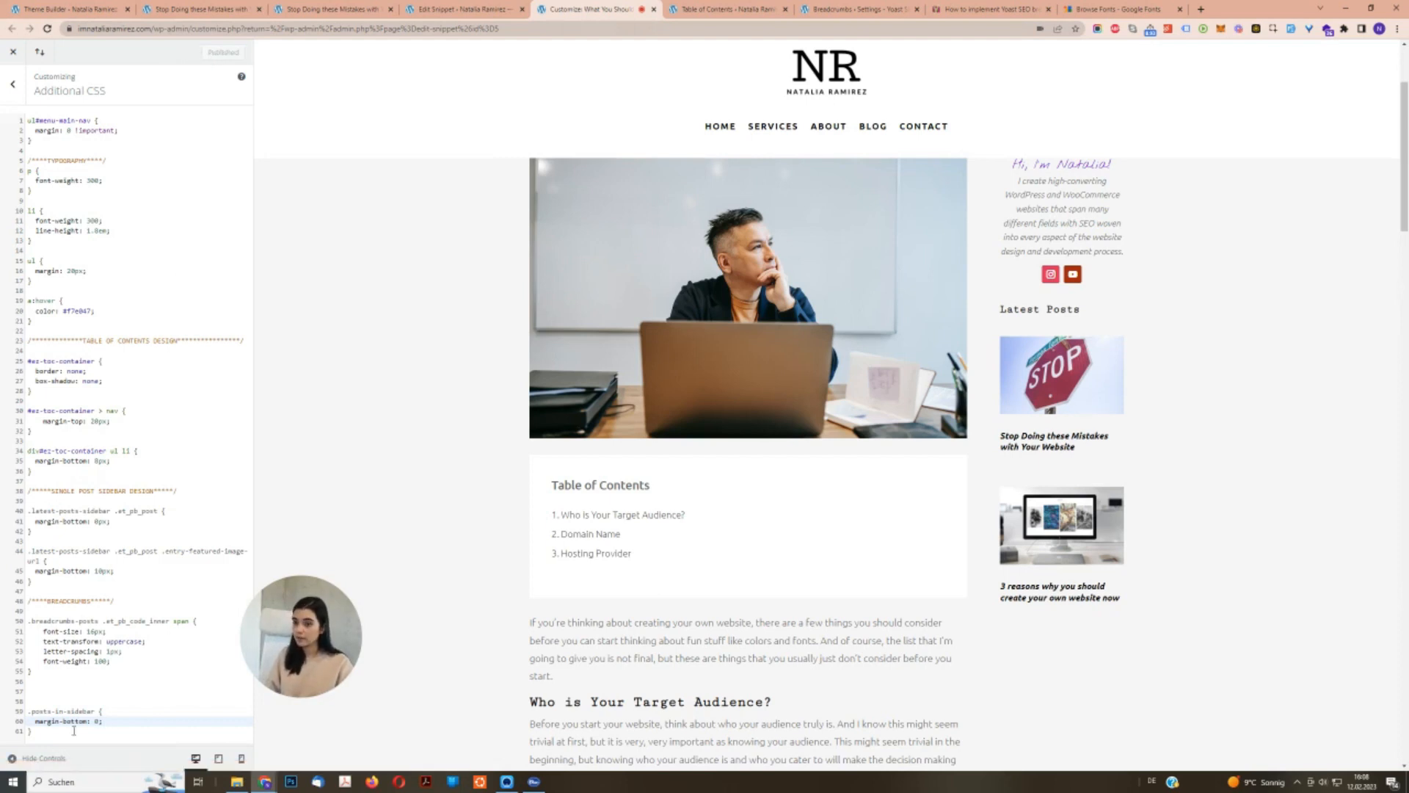
Reload the published post to check the latest posts spacing, and add !important to the .posts-in-sidebar margin-bottom in the Additional CSS.
{"action": "left_click", "coordinate": [187, 9]}
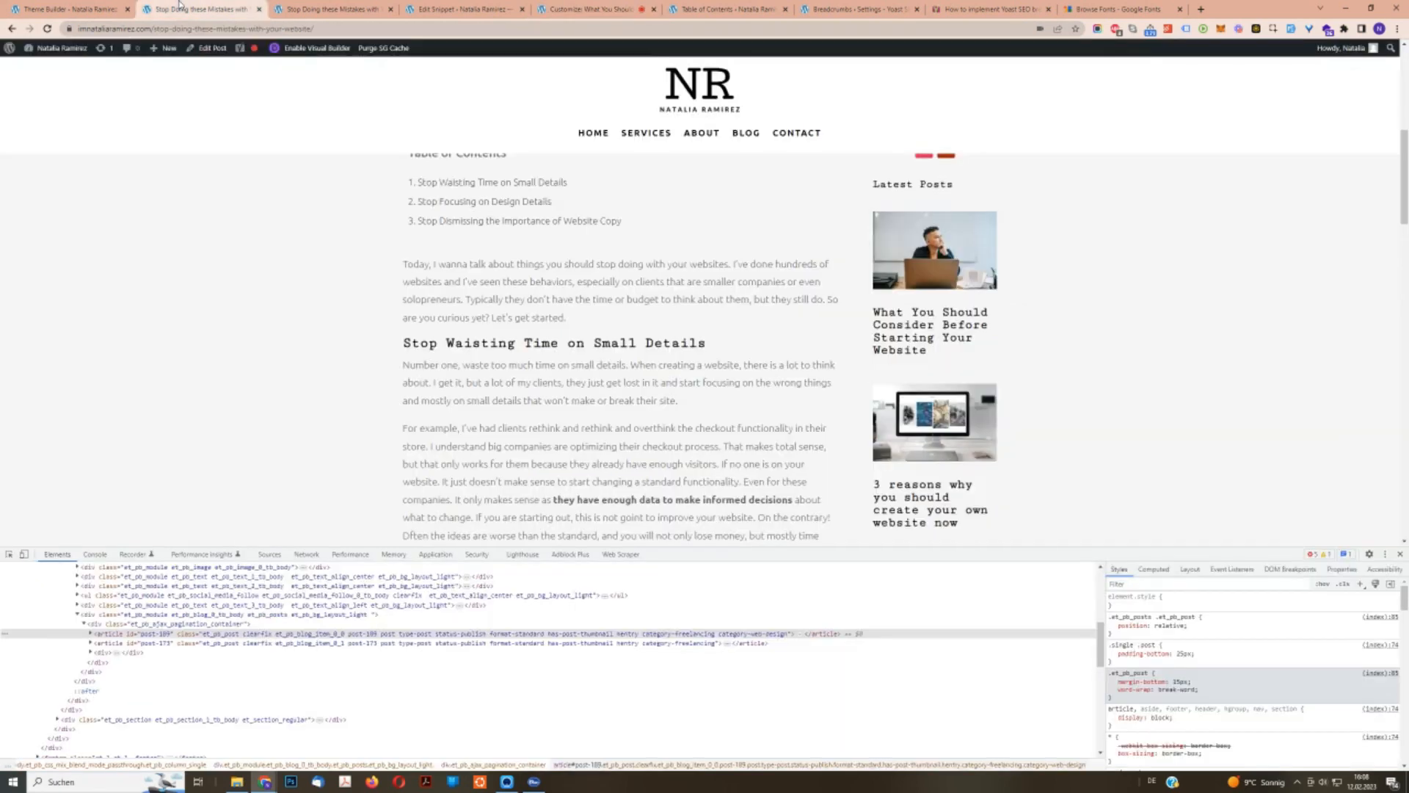
{"action": "left_click", "coordinate": [47, 28]}
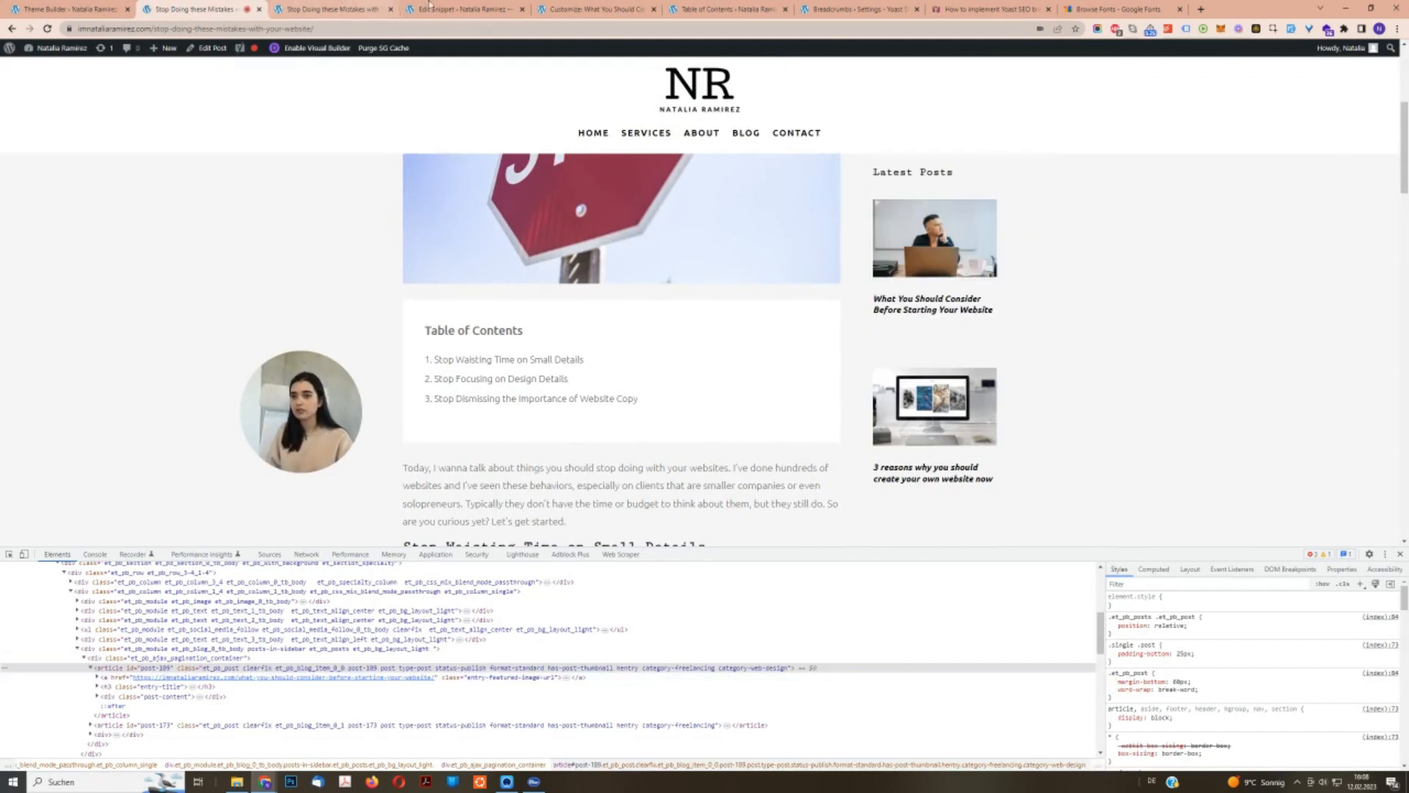
{"action": "left_click", "coordinate": [579, 8]}
{"action": "type", "text": "!important"}
{"action": "left_click", "coordinate": [471, 7]}
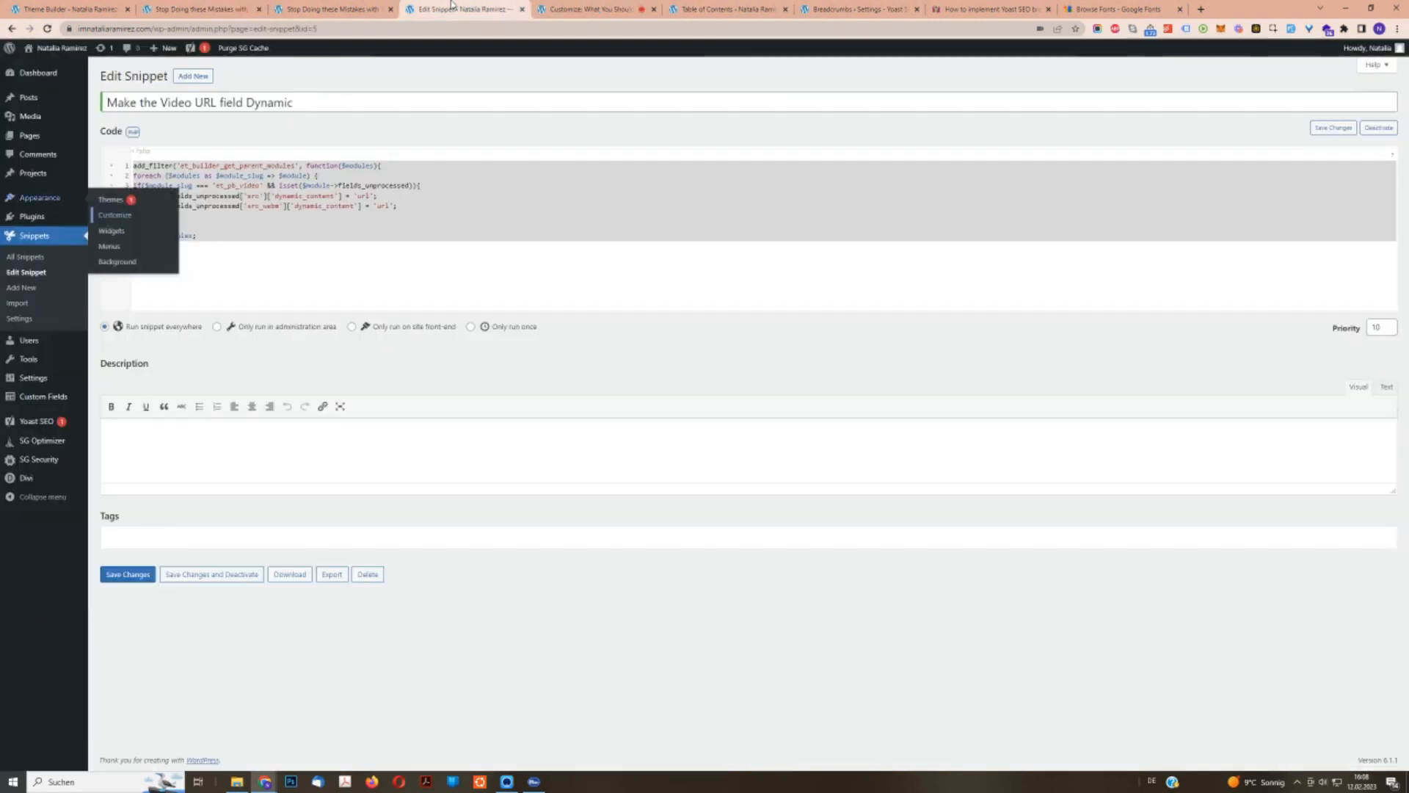
{"action": "left_click", "coordinate": [325, 7]}
{"action": "left_click", "coordinate": [194, 8]}
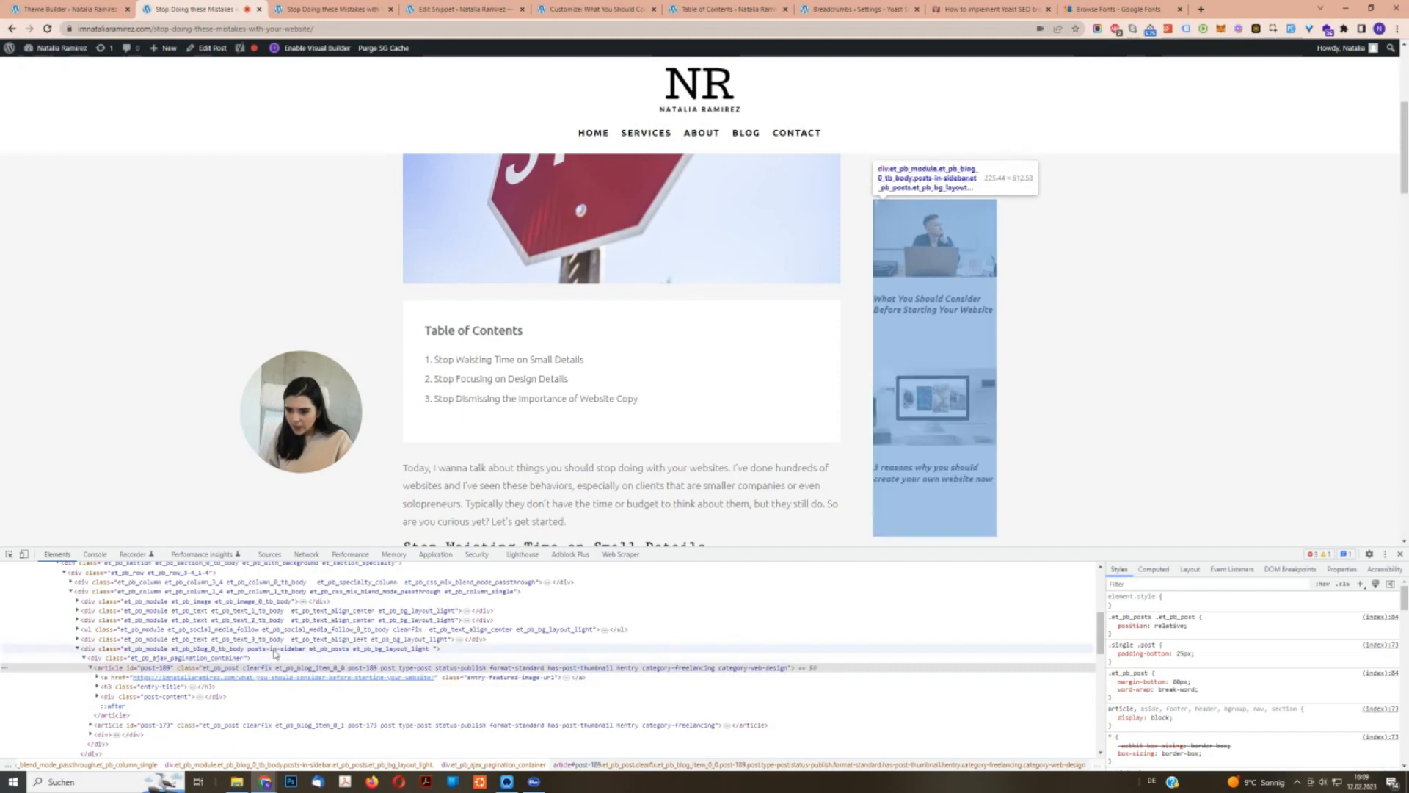
Inspect the latest posts container and its first article, extend the rule's selector to .posts-in-sidebar .et_pb_post, and publish the CSS.
{"action": "left_click", "coordinate": [272, 650]}
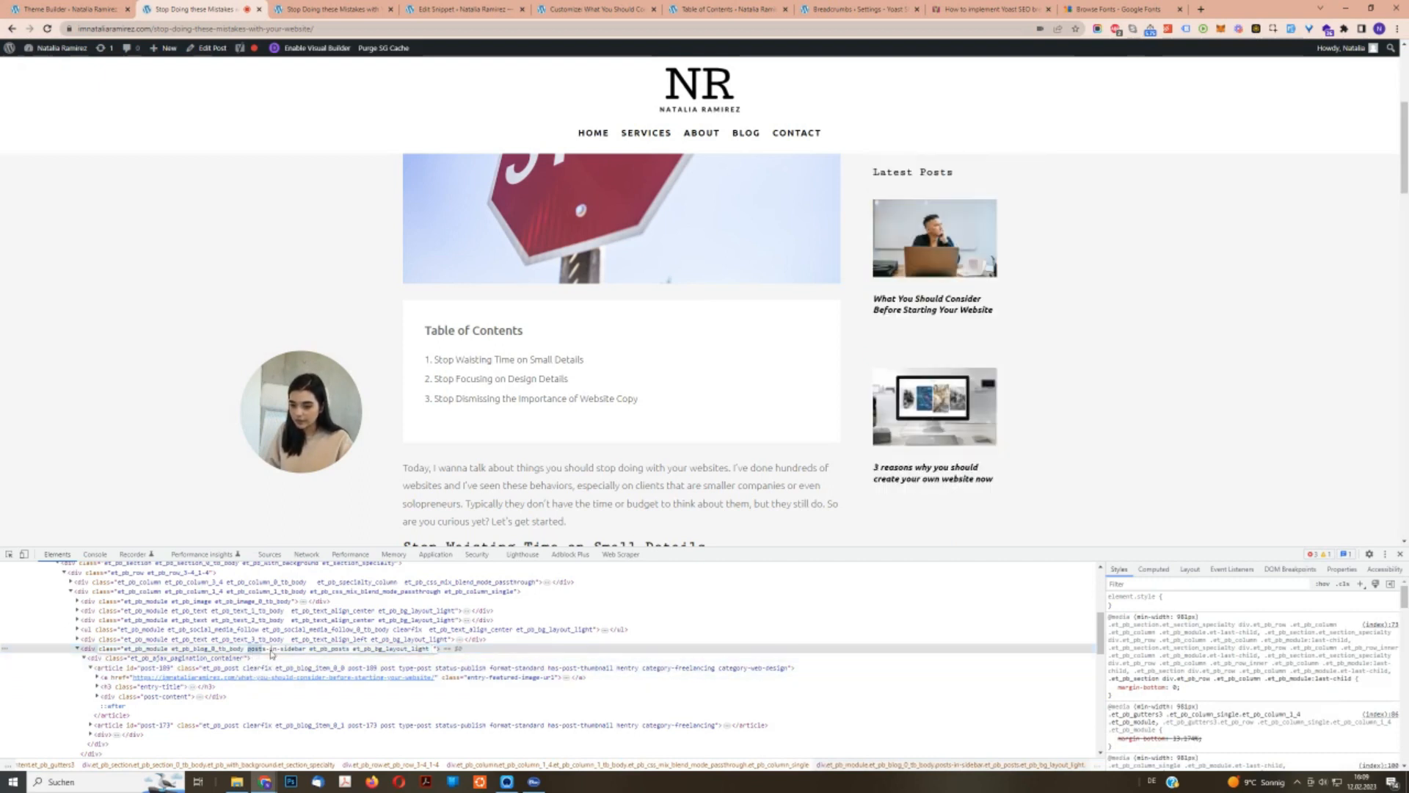
{"action": "left_click", "coordinate": [587, 8]}
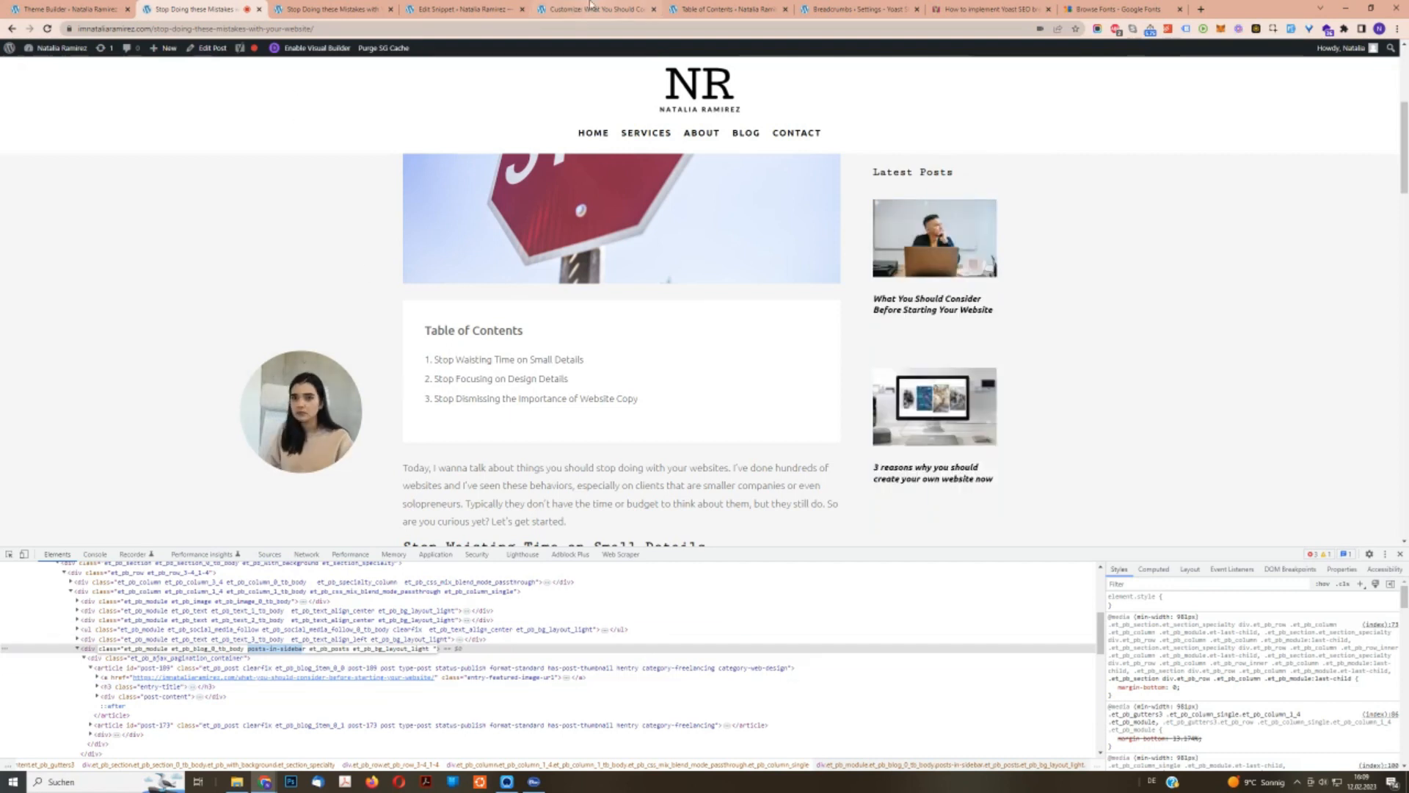
{"action": "left_click", "coordinate": [196, 9]}
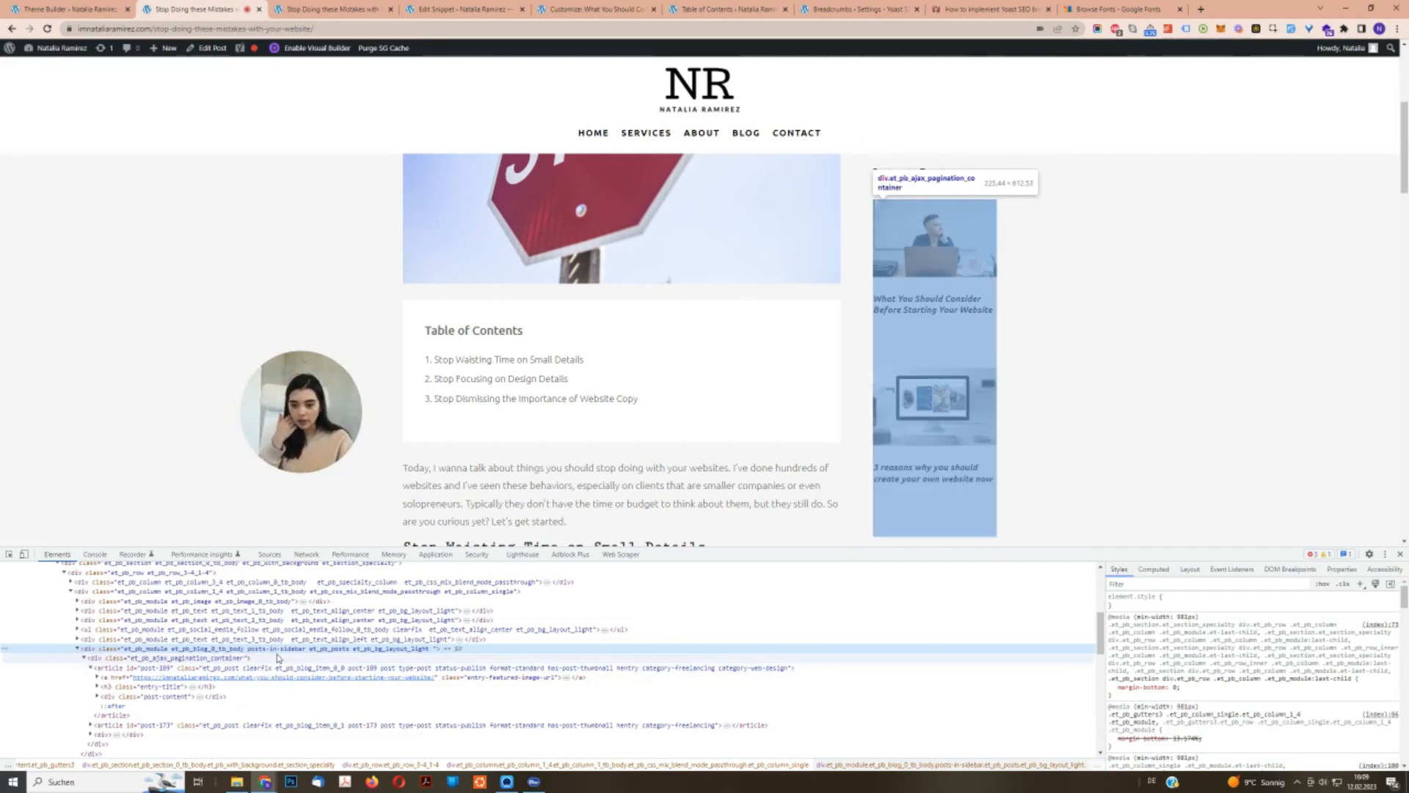
{"action": "left_click", "coordinate": [281, 669]}
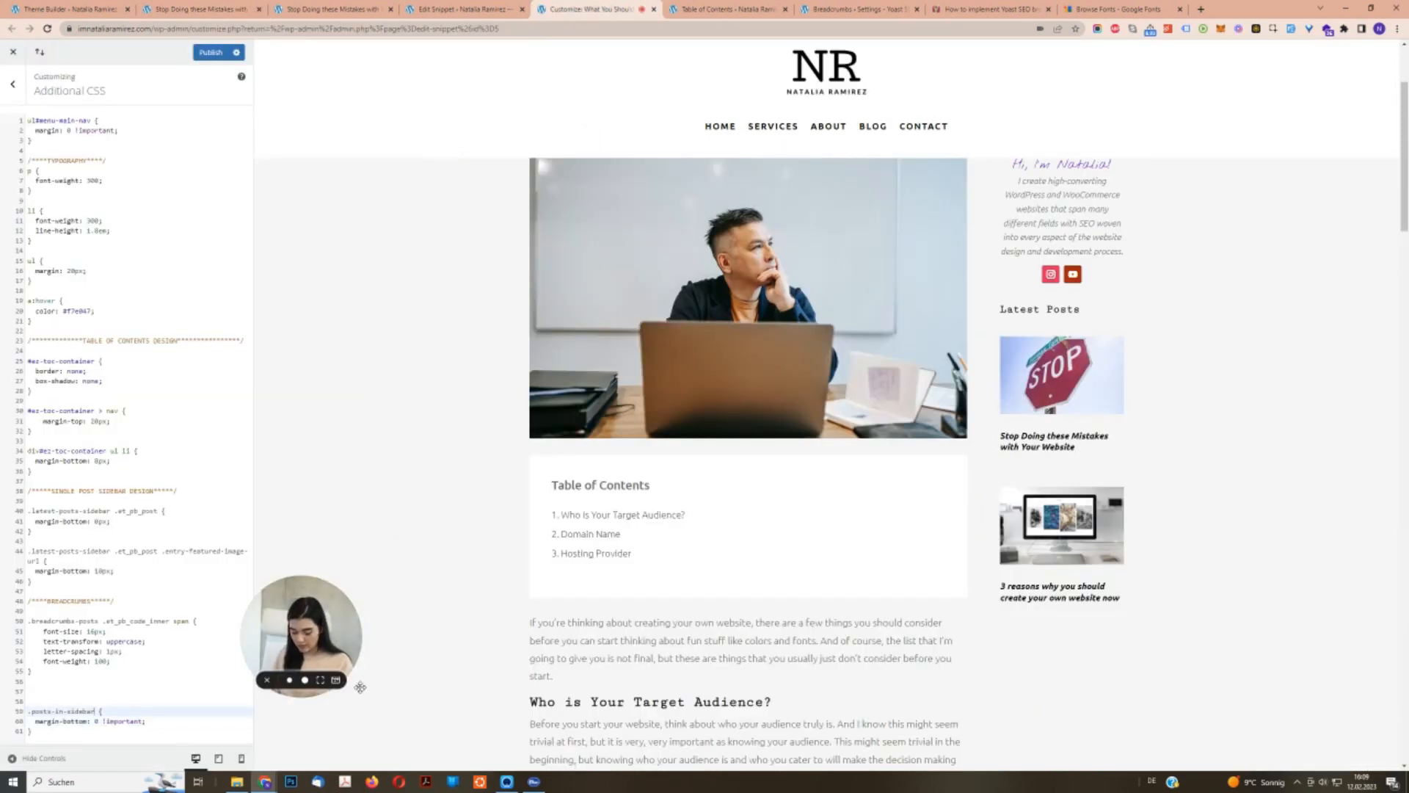
{"action": "type", "text": ".et_pb_post"}
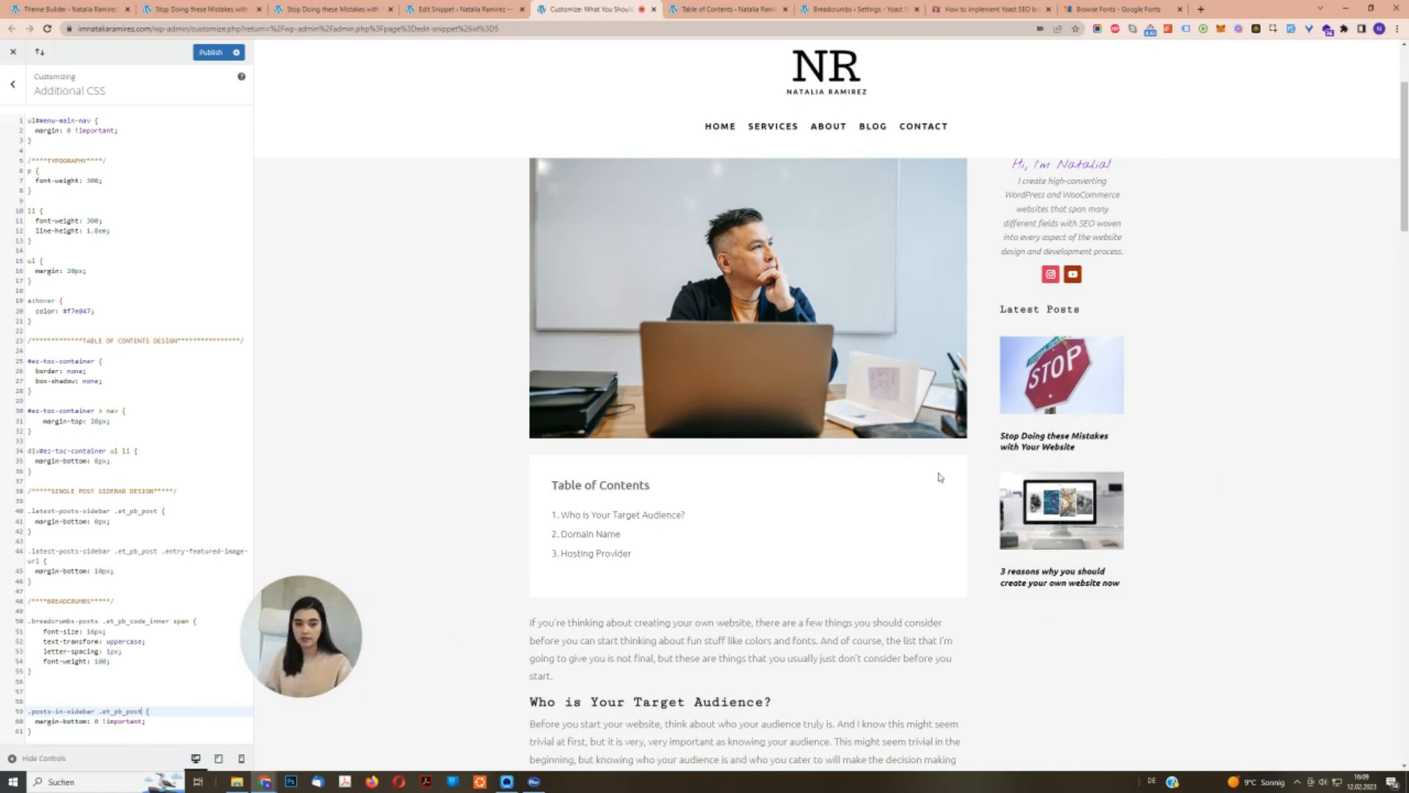
{"action": "left_click", "coordinate": [212, 52]}
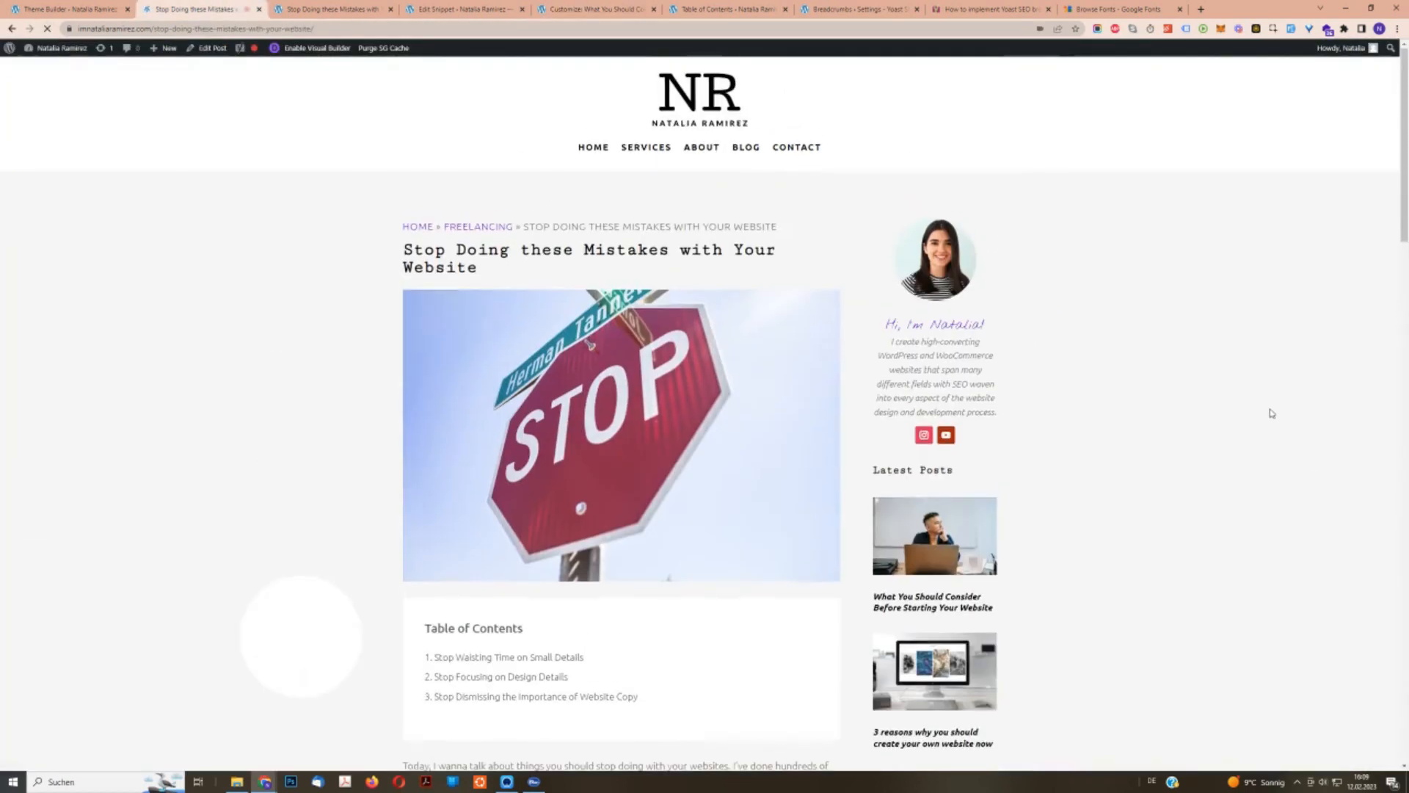
Review the reloaded post from header to footer and submit the comment "Test Comment" on it.
{"action": "scroll", "coordinate": [1200, 431], "scroll_direction": "down", "scroll_amount": 15}
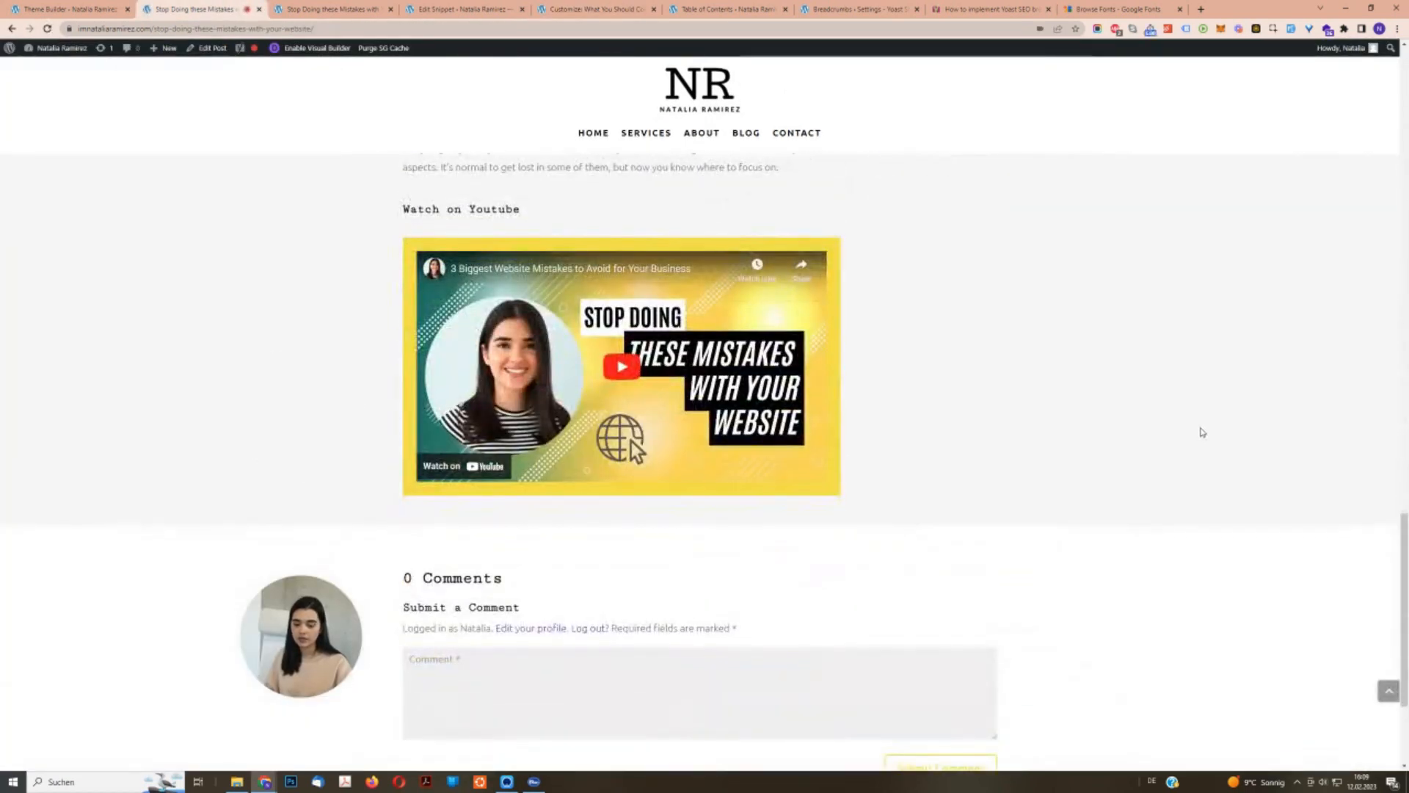
{"action": "scroll", "coordinate": [1200, 431], "scroll_direction": "up", "scroll_amount": 15}
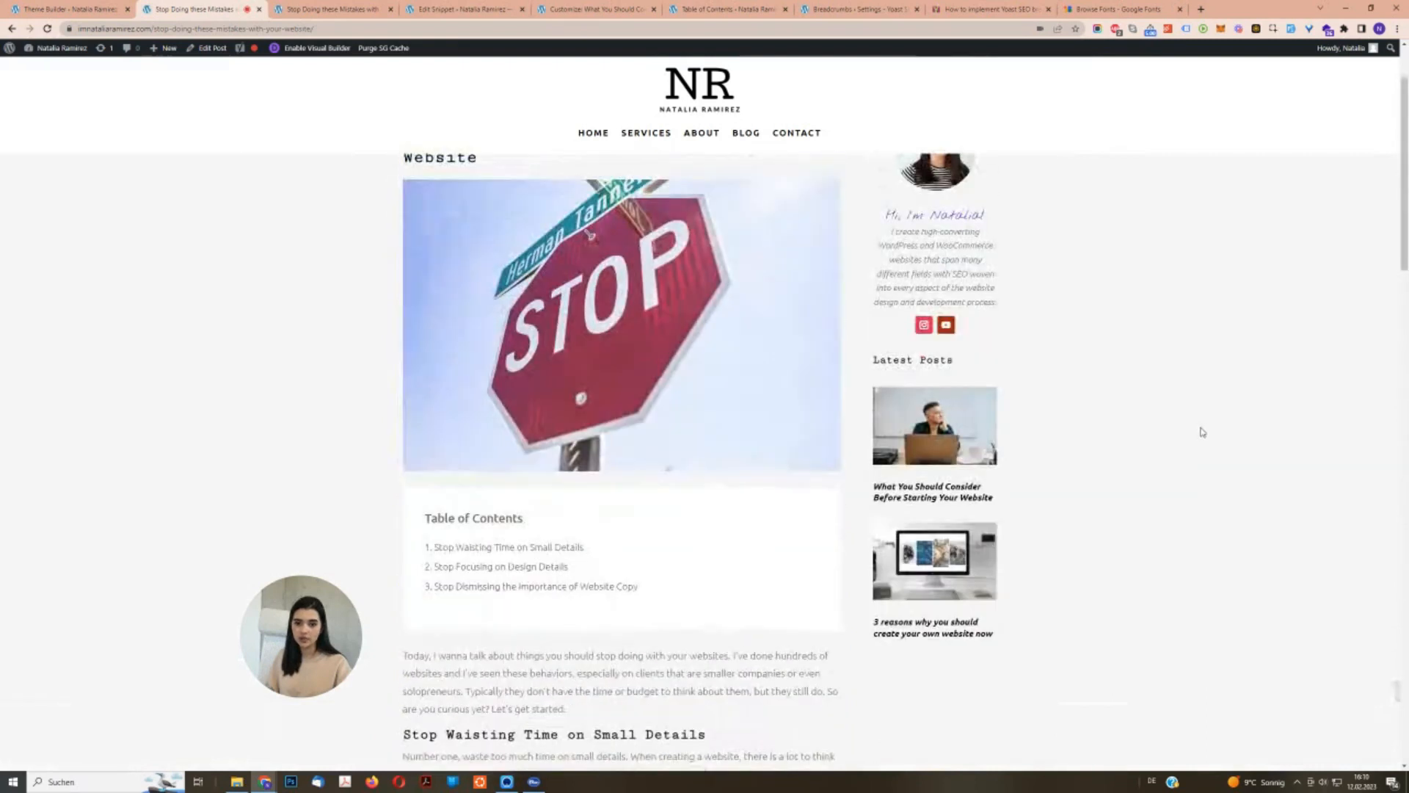
{"action": "scroll", "coordinate": [1201, 431], "scroll_direction": "up", "scroll_amount": 2}
{"action": "scroll", "coordinate": [1200, 432], "scroll_direction": "down", "scroll_amount": 15}
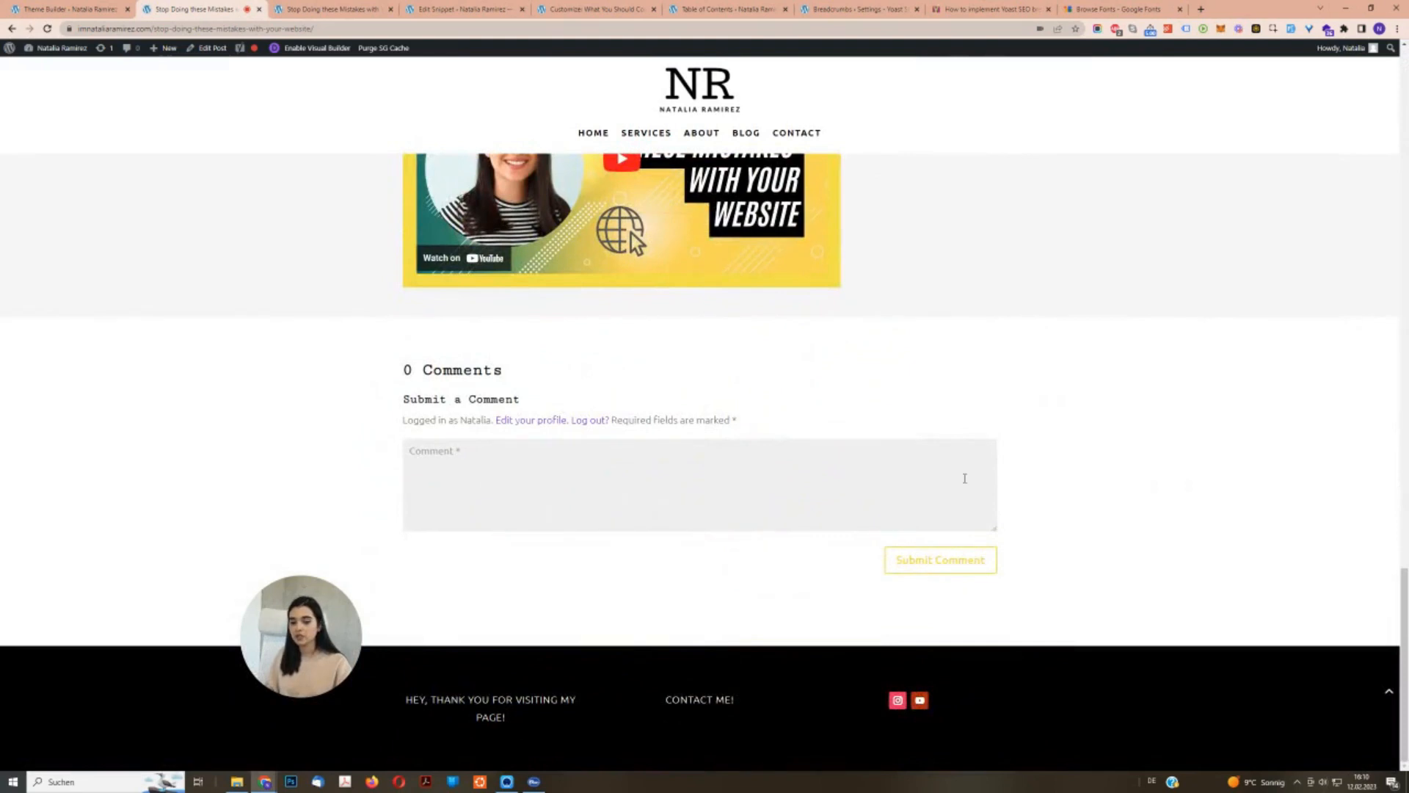
{"action": "left_click", "coordinate": [584, 470]}
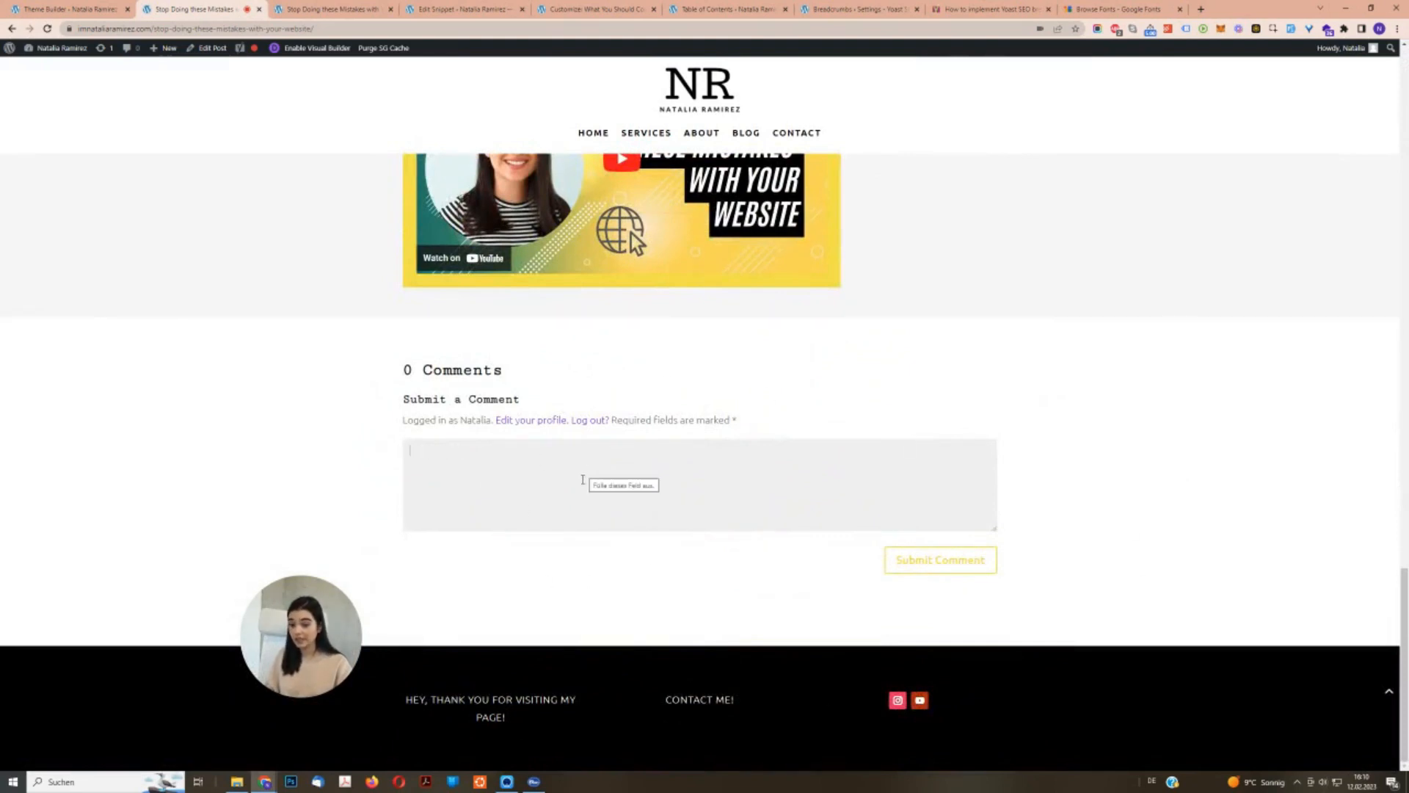
{"action": "type", "text": "Test Comment"}
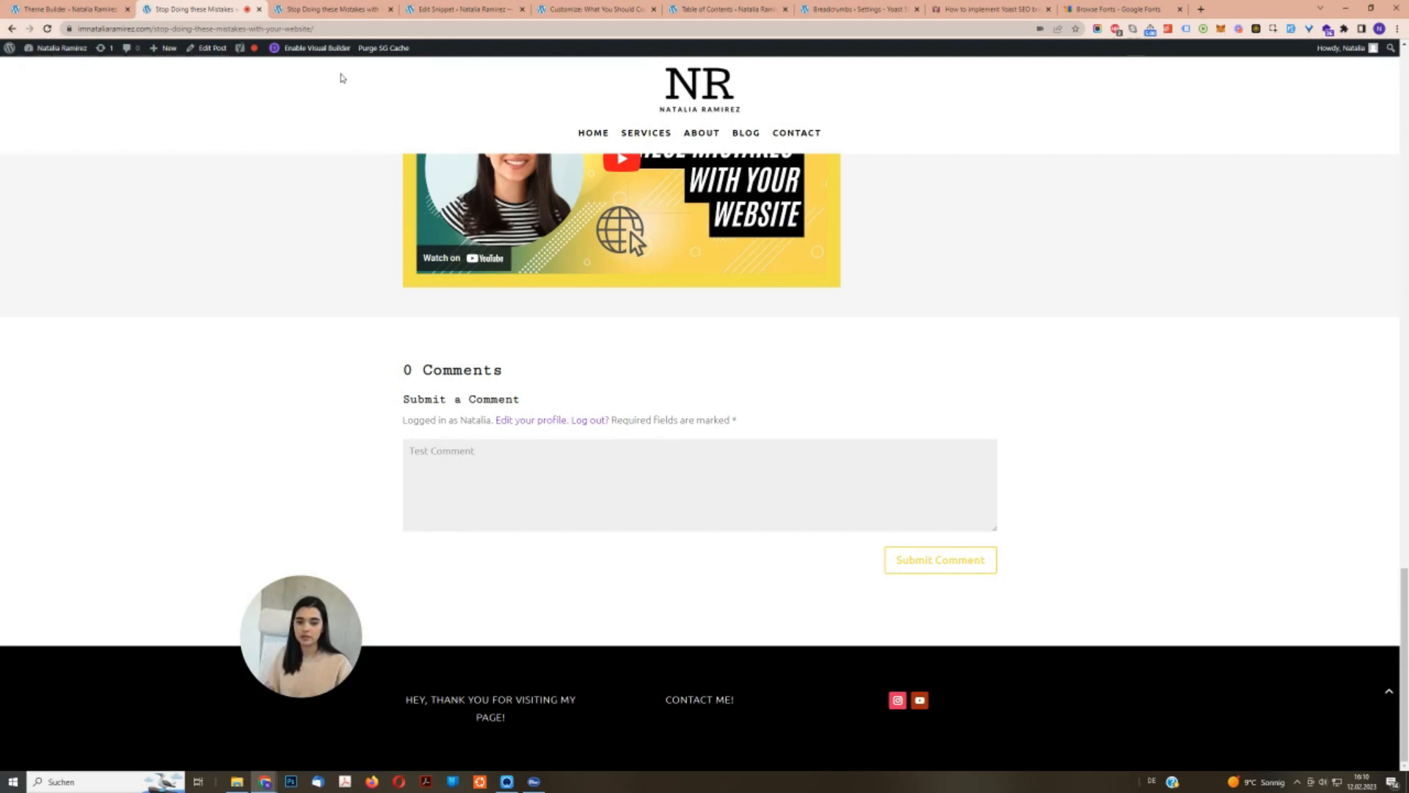
{"action": "left_click", "coordinate": [967, 557]}
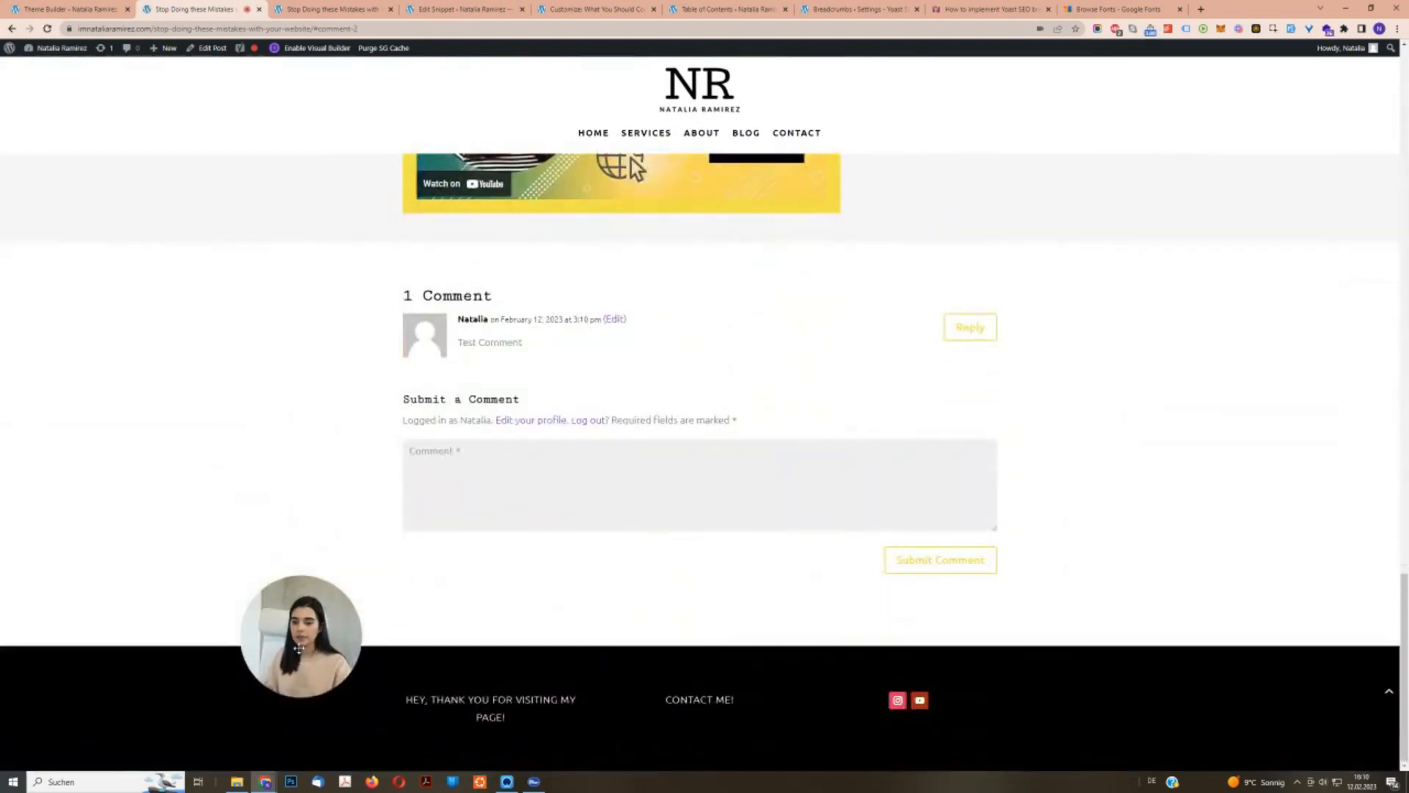
{"action": "left_click_drag", "start_coordinate": [299, 649], "coordinate": [91, 612]}
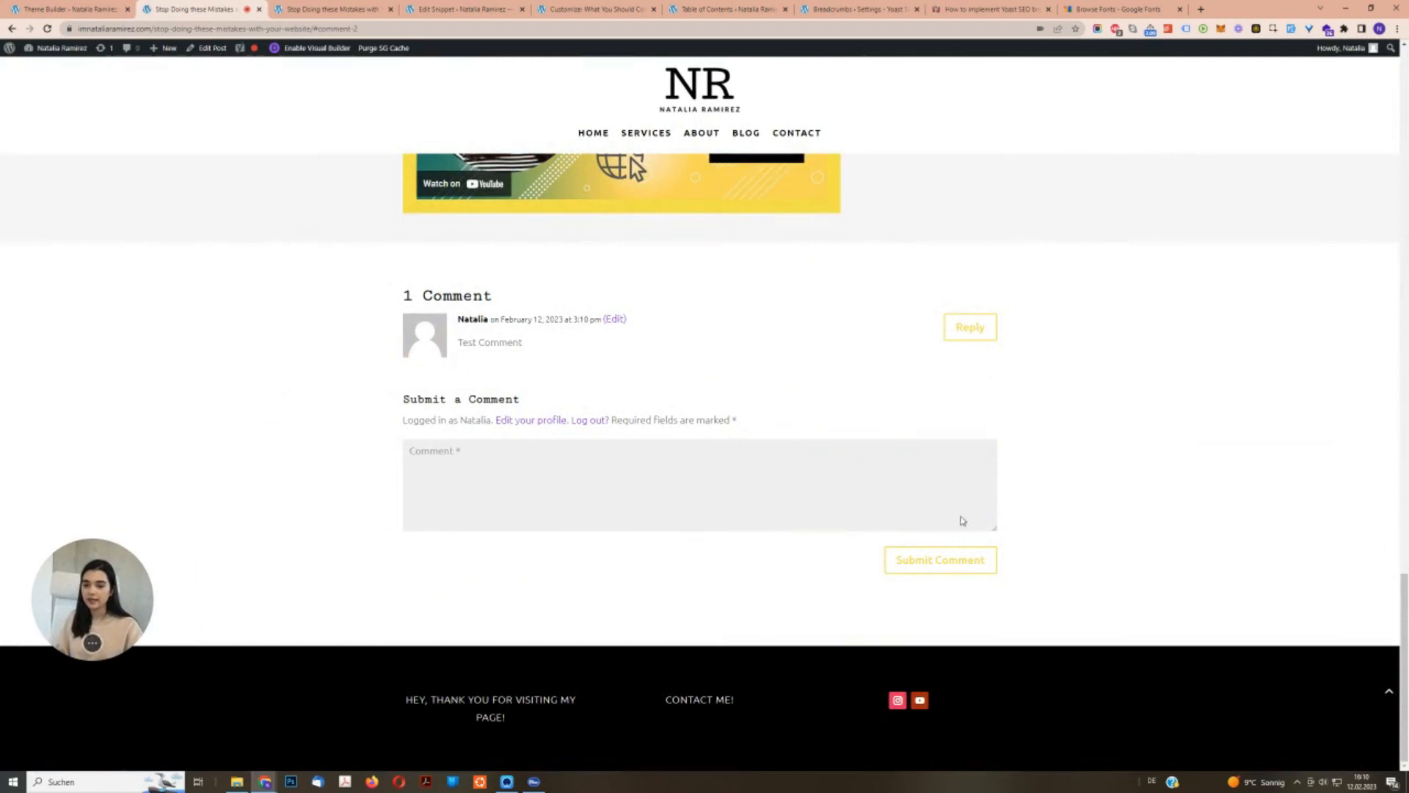
Check the reference post's comment button, enable custom button styles in the template's Comments module, and set the button text size to 18px.
{"action": "left_click", "coordinate": [345, 9]}
{"action": "scroll", "coordinate": [764, 658], "scroll_direction": "down", "scroll_amount": 15}
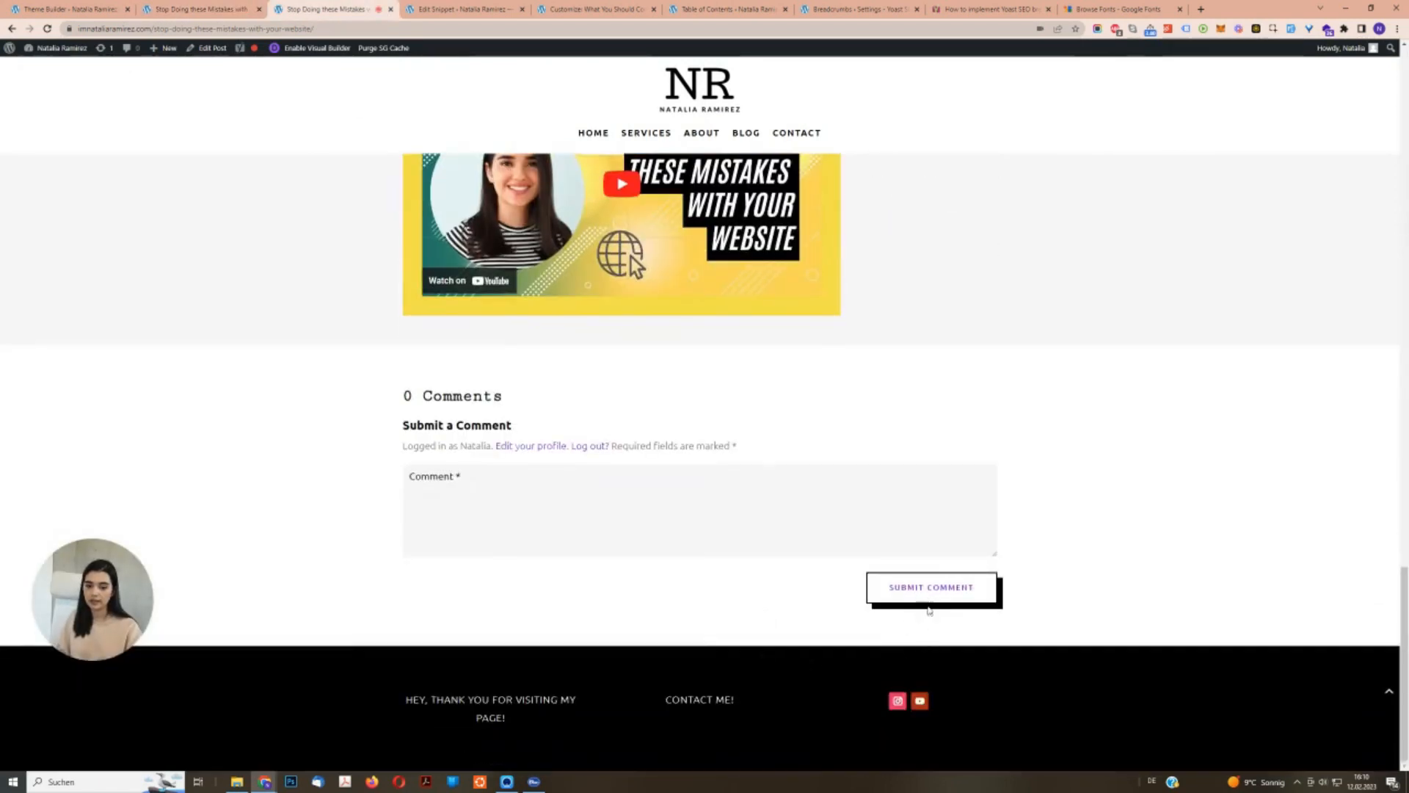
{"action": "left_click", "coordinate": [96, 9]}
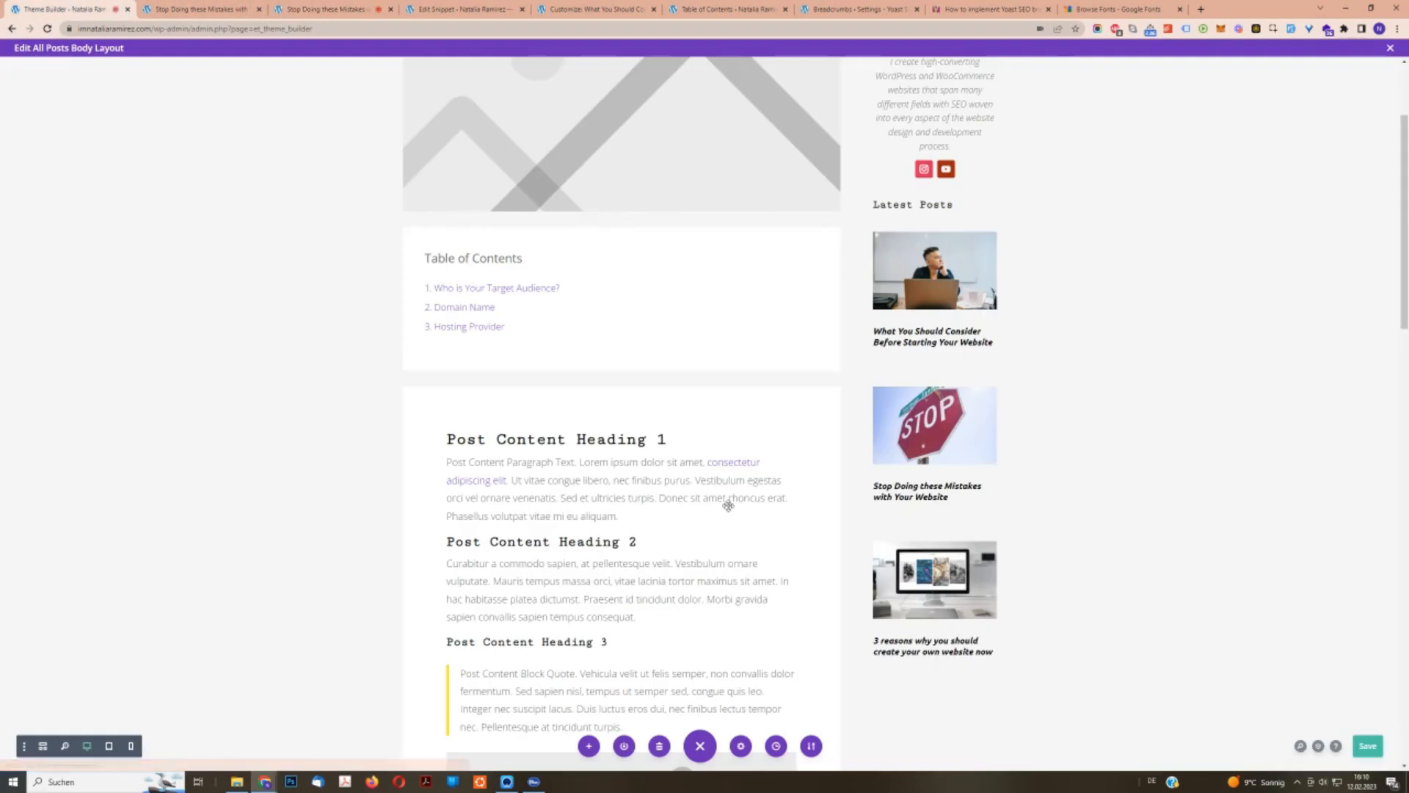
{"action": "scroll", "coordinate": [730, 503], "scroll_direction": "down", "scroll_amount": 15}
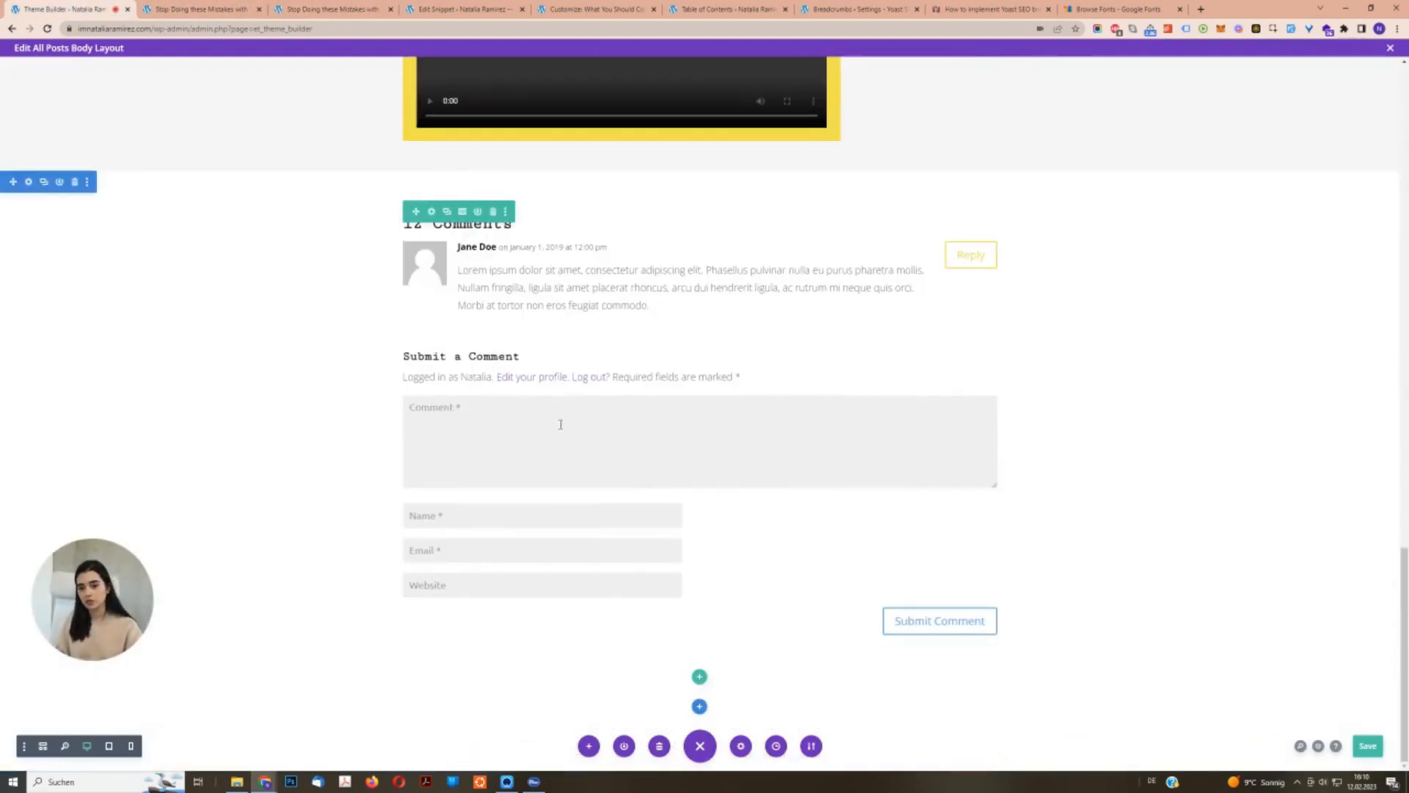
{"action": "left_click", "coordinate": [658, 349]}
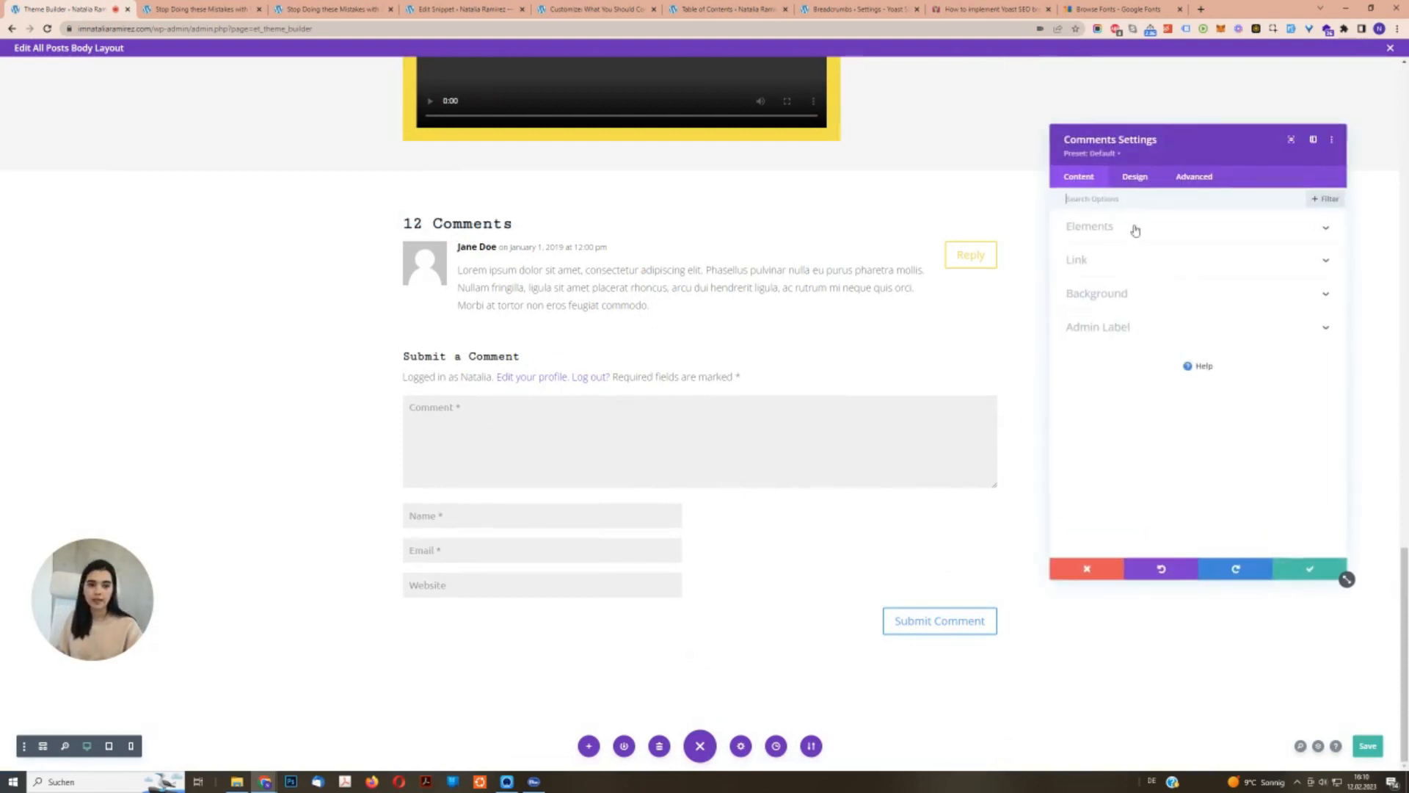
{"action": "left_click", "coordinate": [1136, 178]}
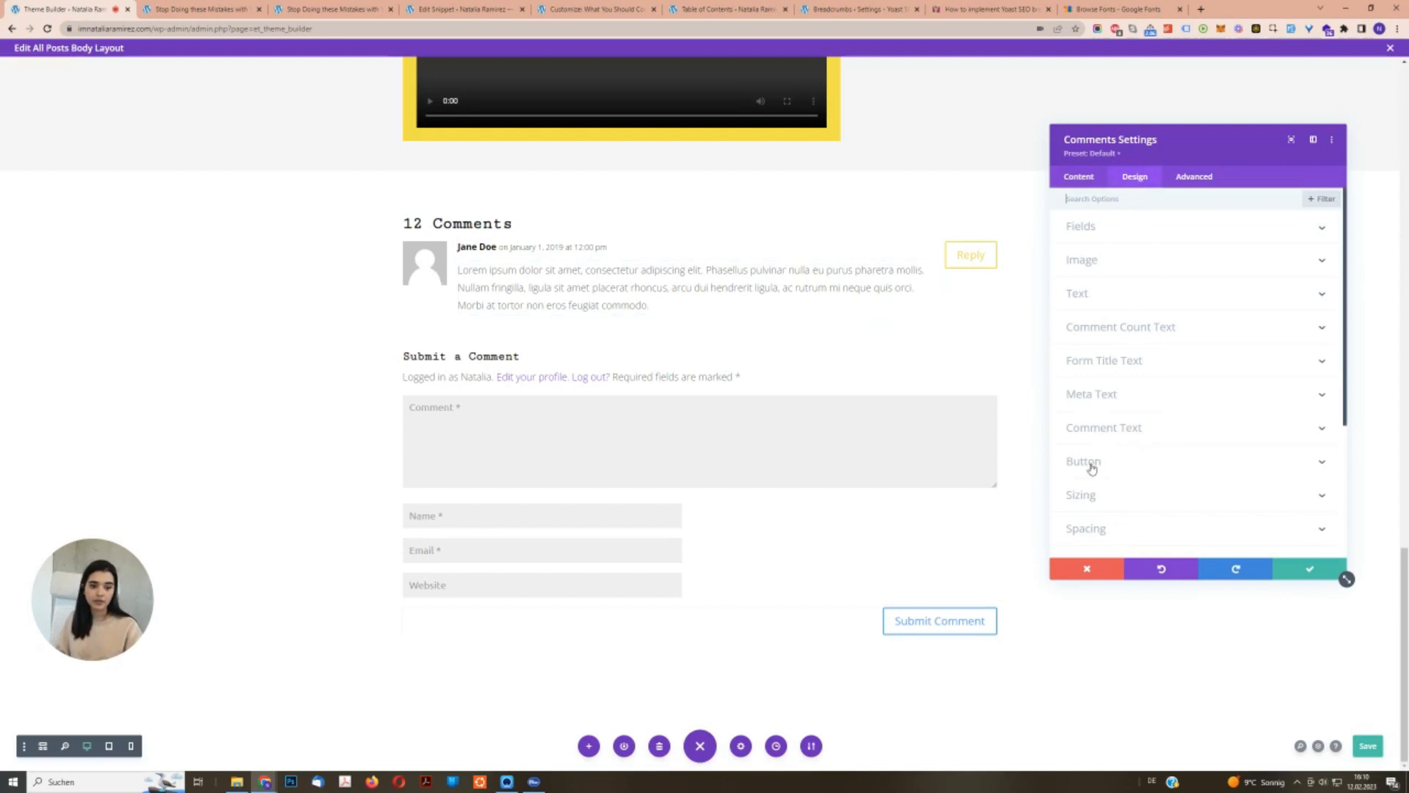
{"action": "left_click", "coordinate": [1083, 462]}
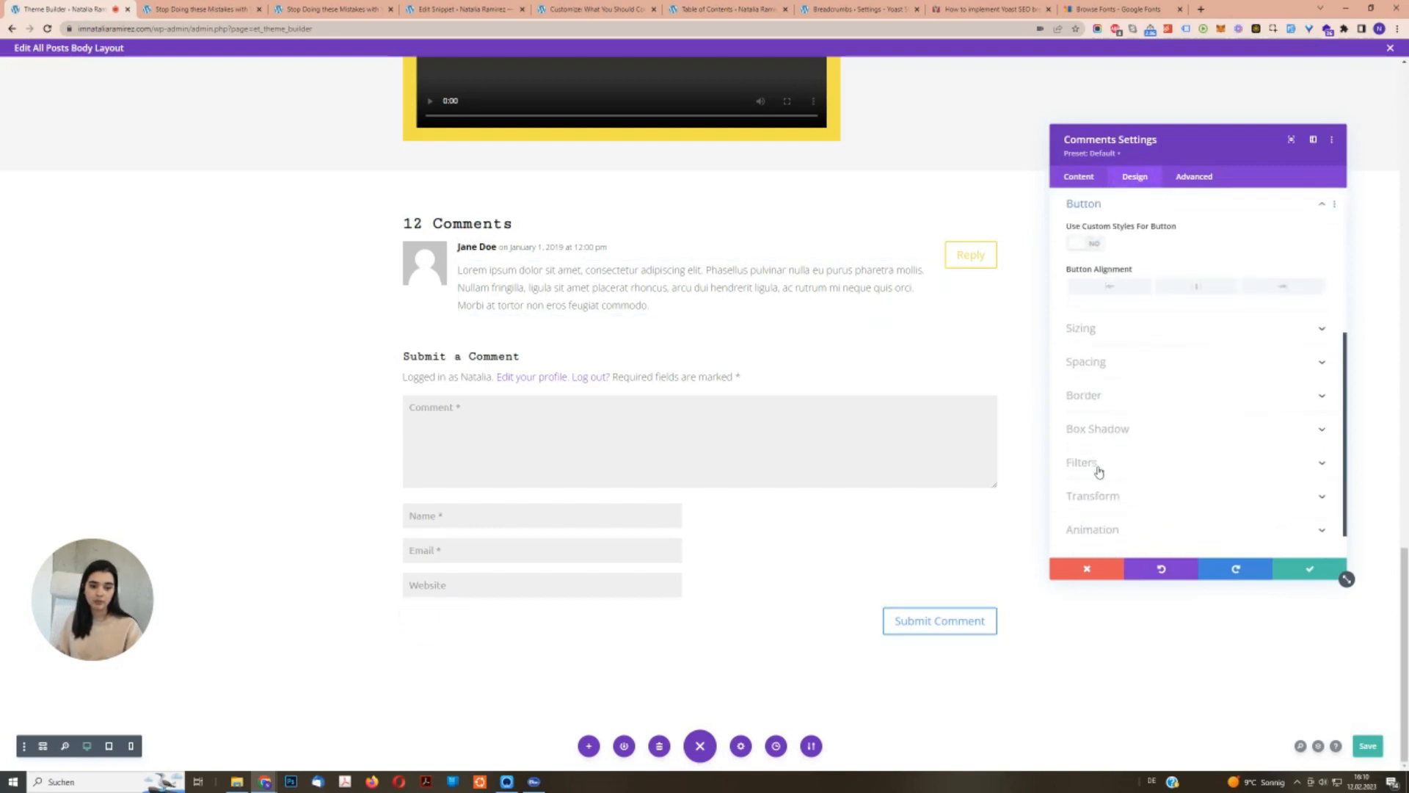
{"action": "left_click", "coordinate": [1091, 244]}
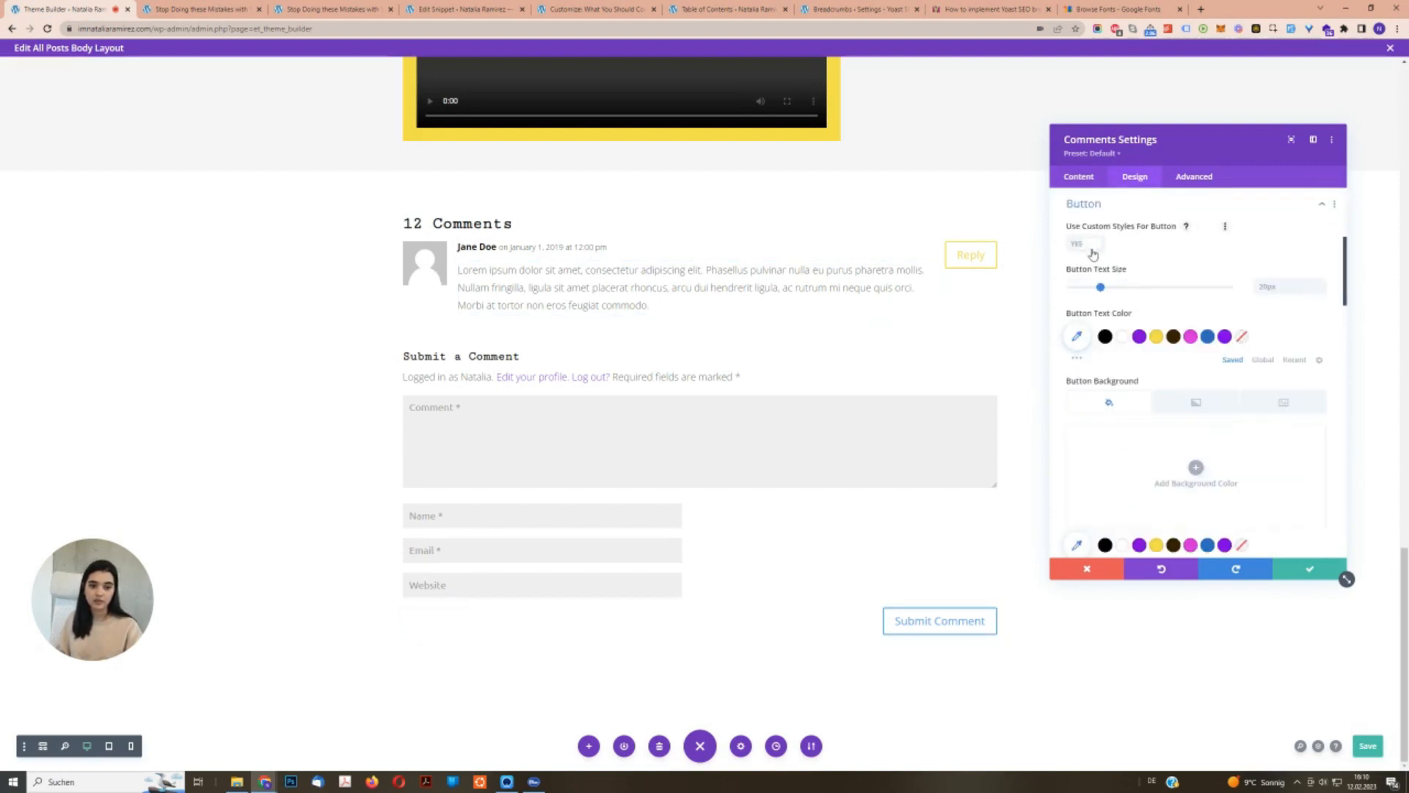
{"action": "double_click", "coordinate": [1319, 290]}
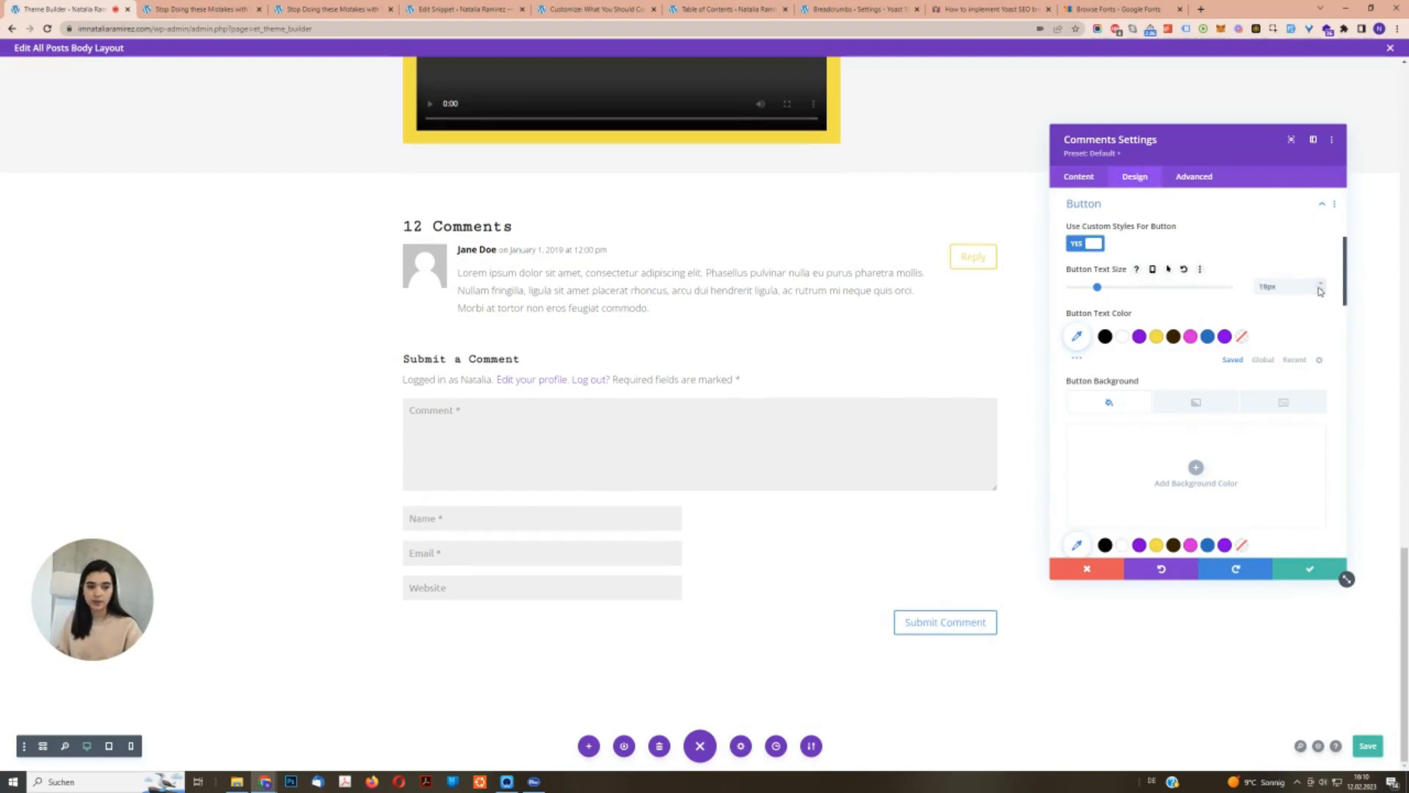
{"action": "scroll", "coordinate": [1204, 308], "scroll_direction": "down", "scroll_amount": 2}
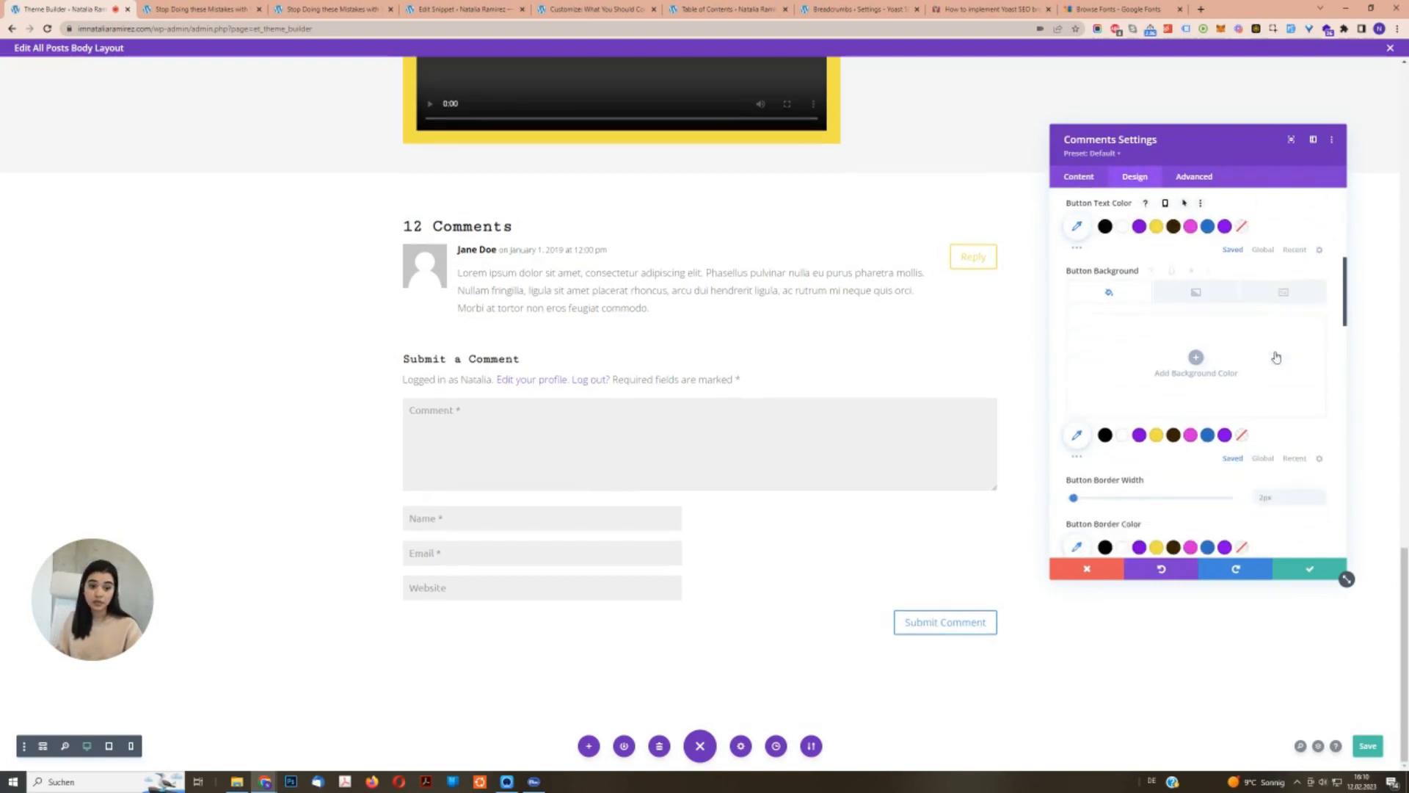
Check the live comment button, make the Comments module's button text purple and uppercase, and set its letter spacing to 1px.
{"action": "scroll", "coordinate": [1145, 290], "scroll_direction": "up", "scroll_amount": 1}
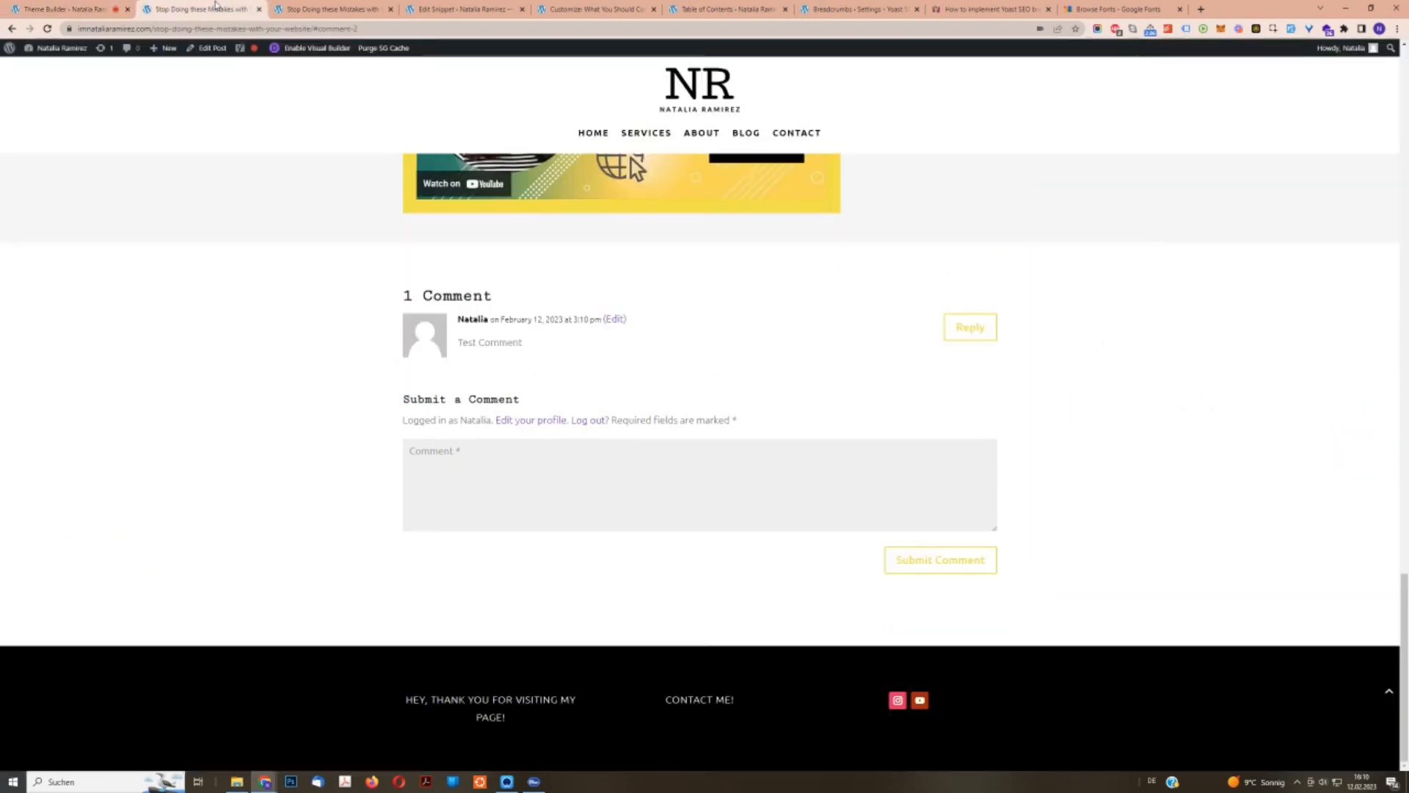
{"action": "left_click", "coordinate": [290, 7]}
{"action": "left_click", "coordinate": [66, 9]}
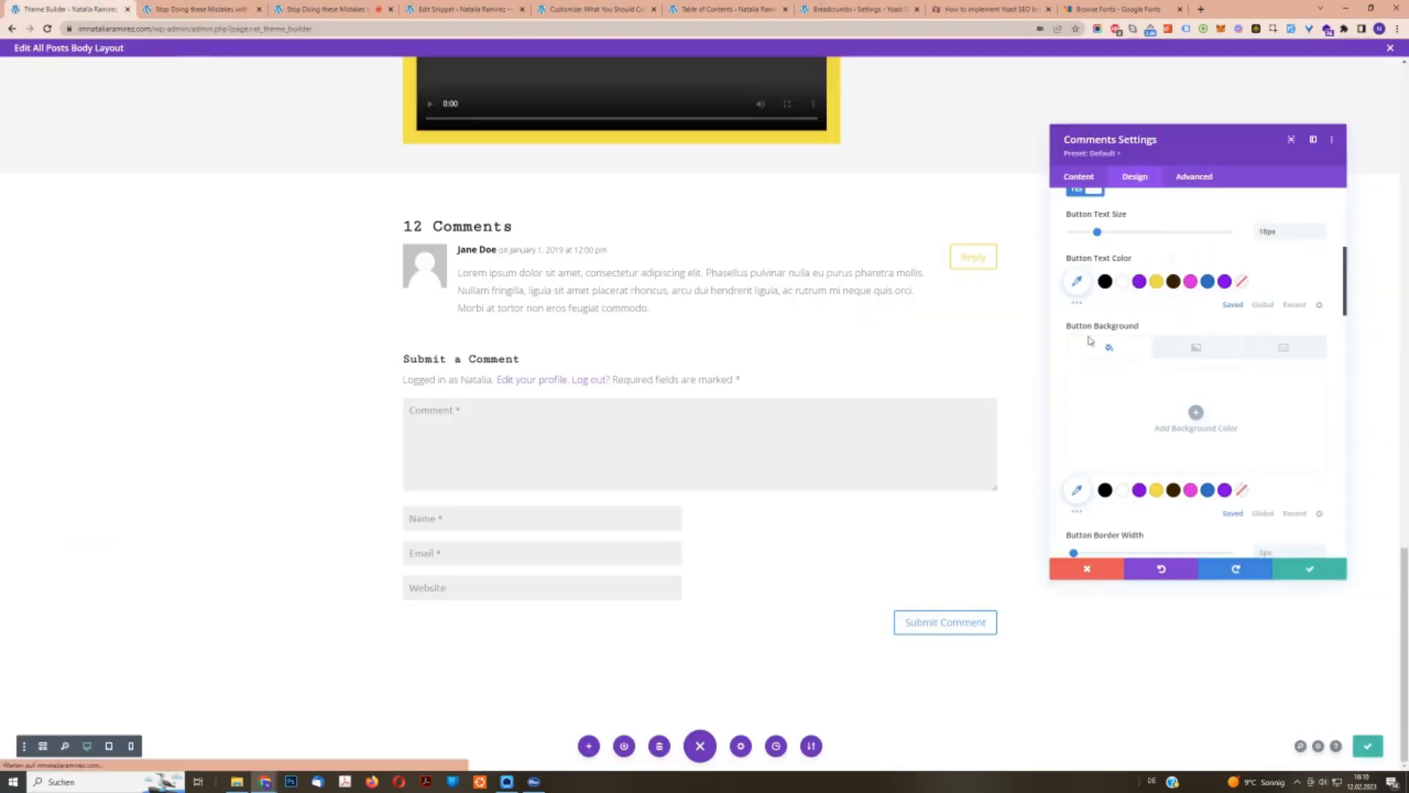
{"action": "scroll", "coordinate": [1203, 336], "scroll_direction": "down", "scroll_amount": 5}
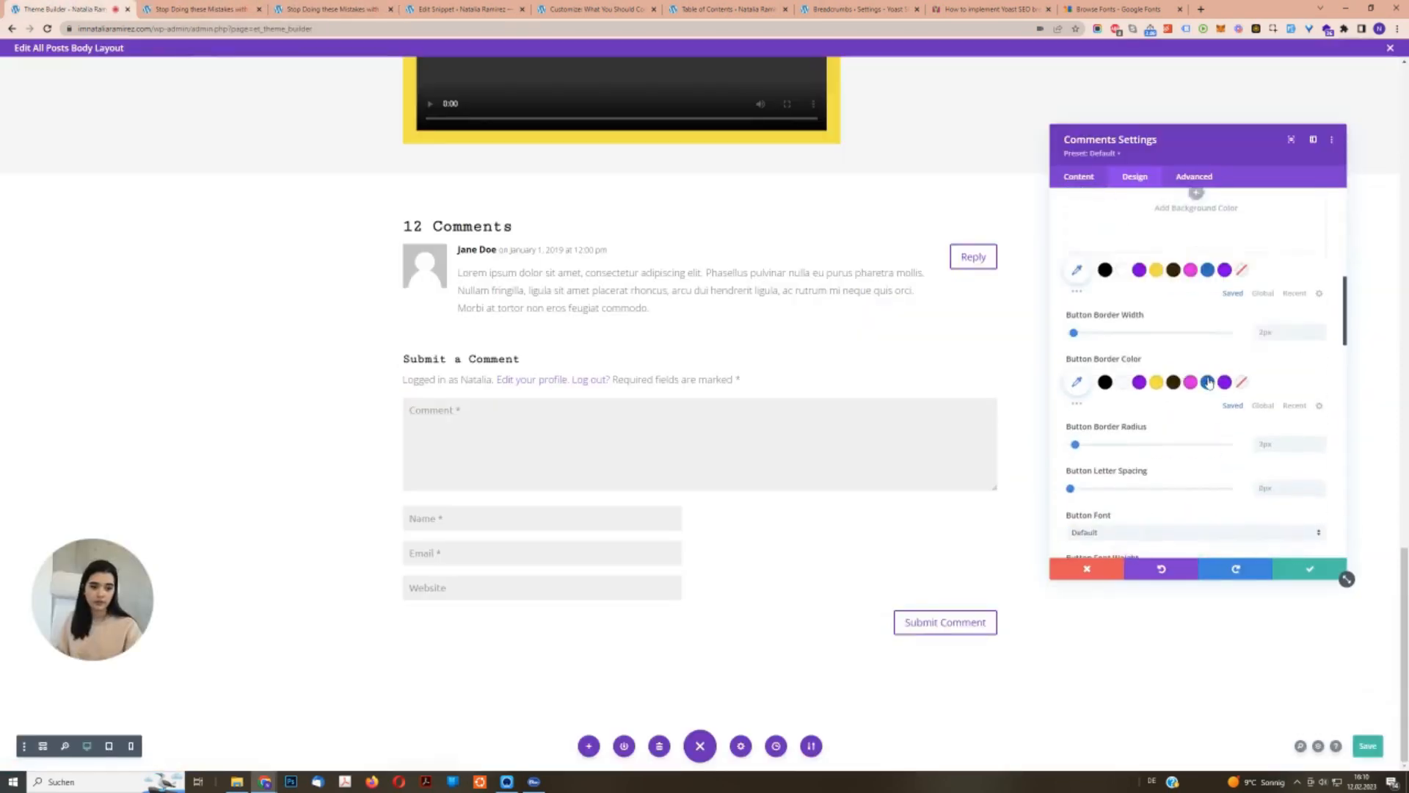
{"action": "left_click", "coordinate": [1130, 451]}
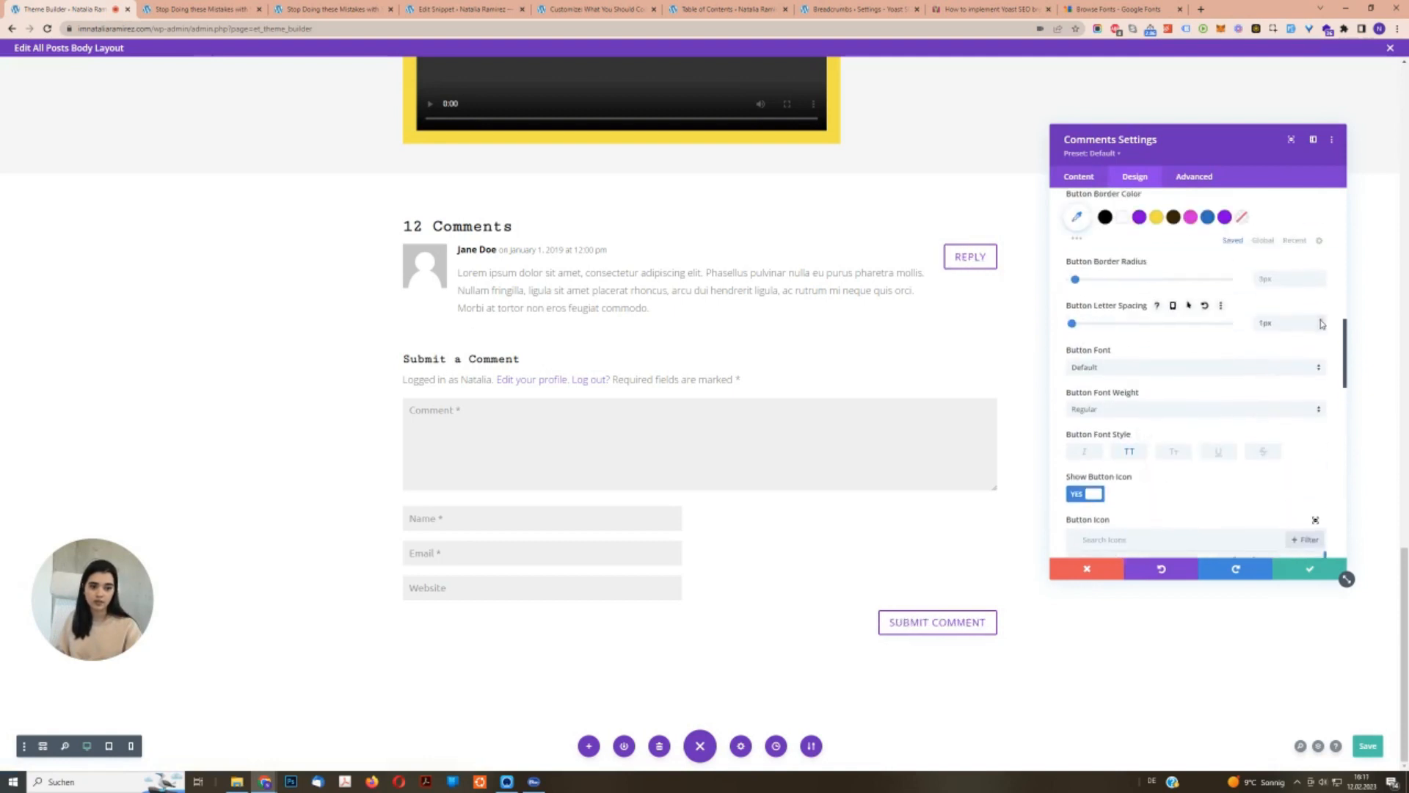
Compare with the reference post's comment button, increase the button letter spacing to 2px, and set the button text size to 16px.
{"action": "left_click", "coordinate": [149, 4]}
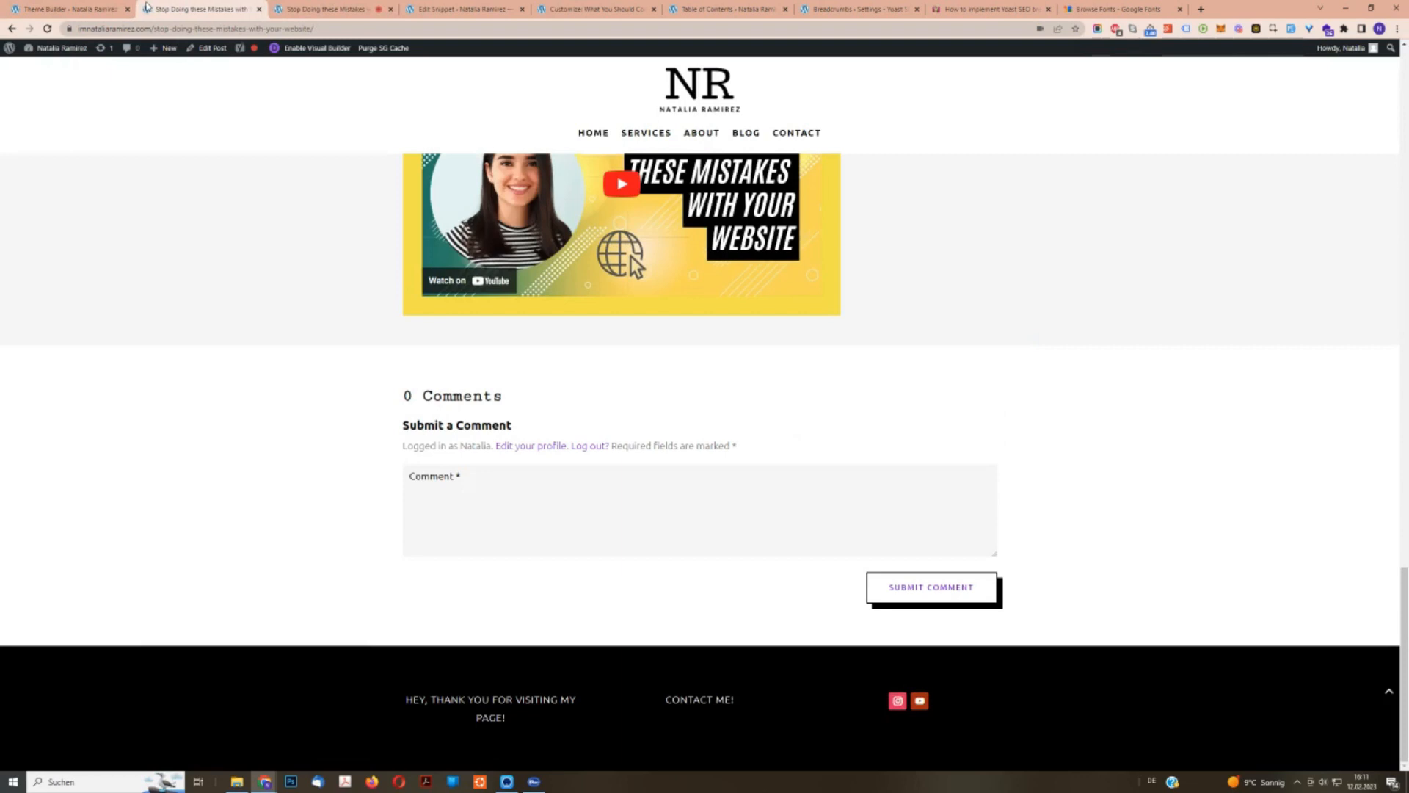
{"action": "left_click", "coordinate": [64, 6]}
{"action": "scroll", "coordinate": [1334, 316], "scroll_direction": "up", "scroll_amount": 5}
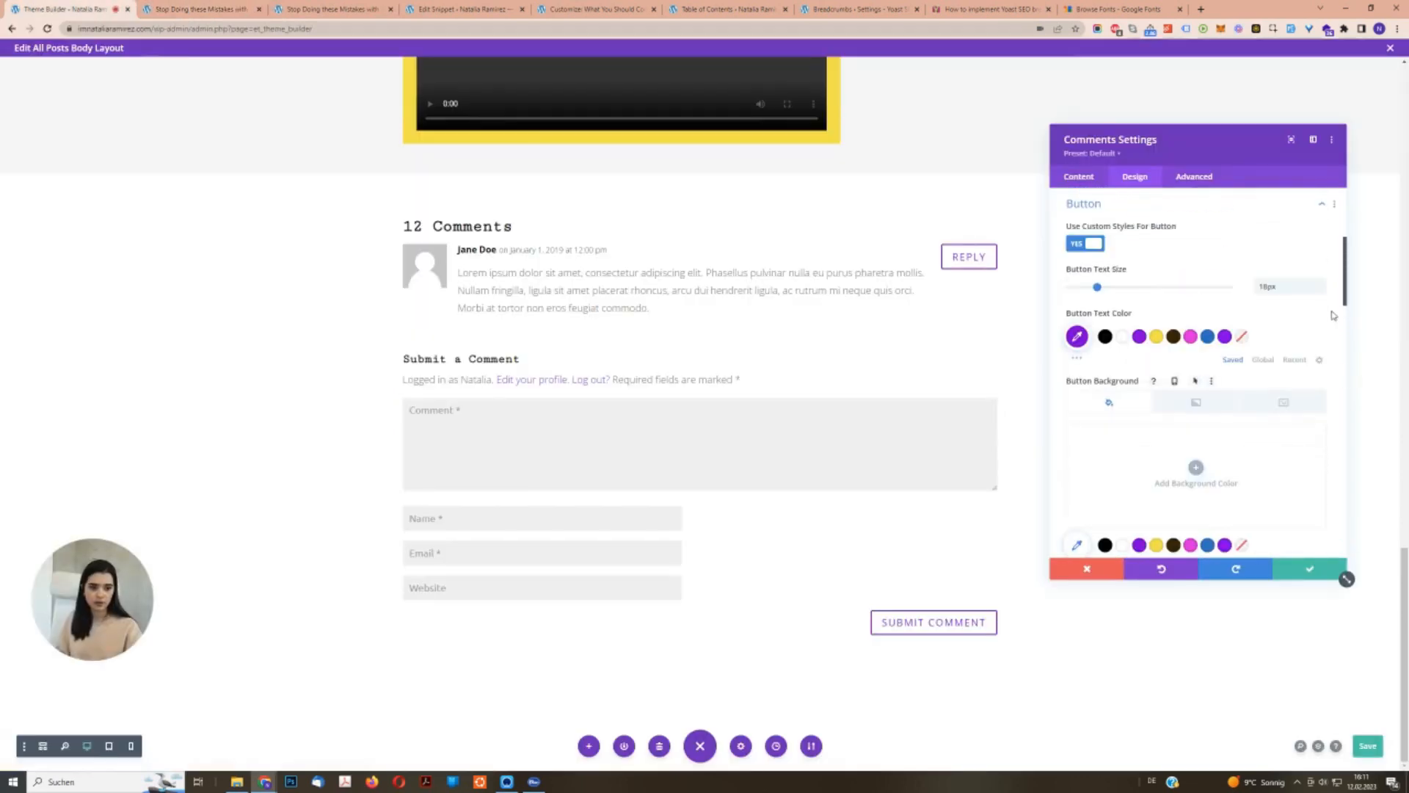
{"action": "left_click", "coordinate": [1319, 296]}
{"action": "left_click", "coordinate": [1319, 295]}
{"action": "left_click", "coordinate": [1318, 296]}
{"action": "left_click", "coordinate": [1321, 285]}
Try the button without a border, restore the 2px border width, and set the button border radius to 0px.
{"action": "scroll", "coordinate": [1326, 330], "scroll_direction": "down", "scroll_amount": 3}
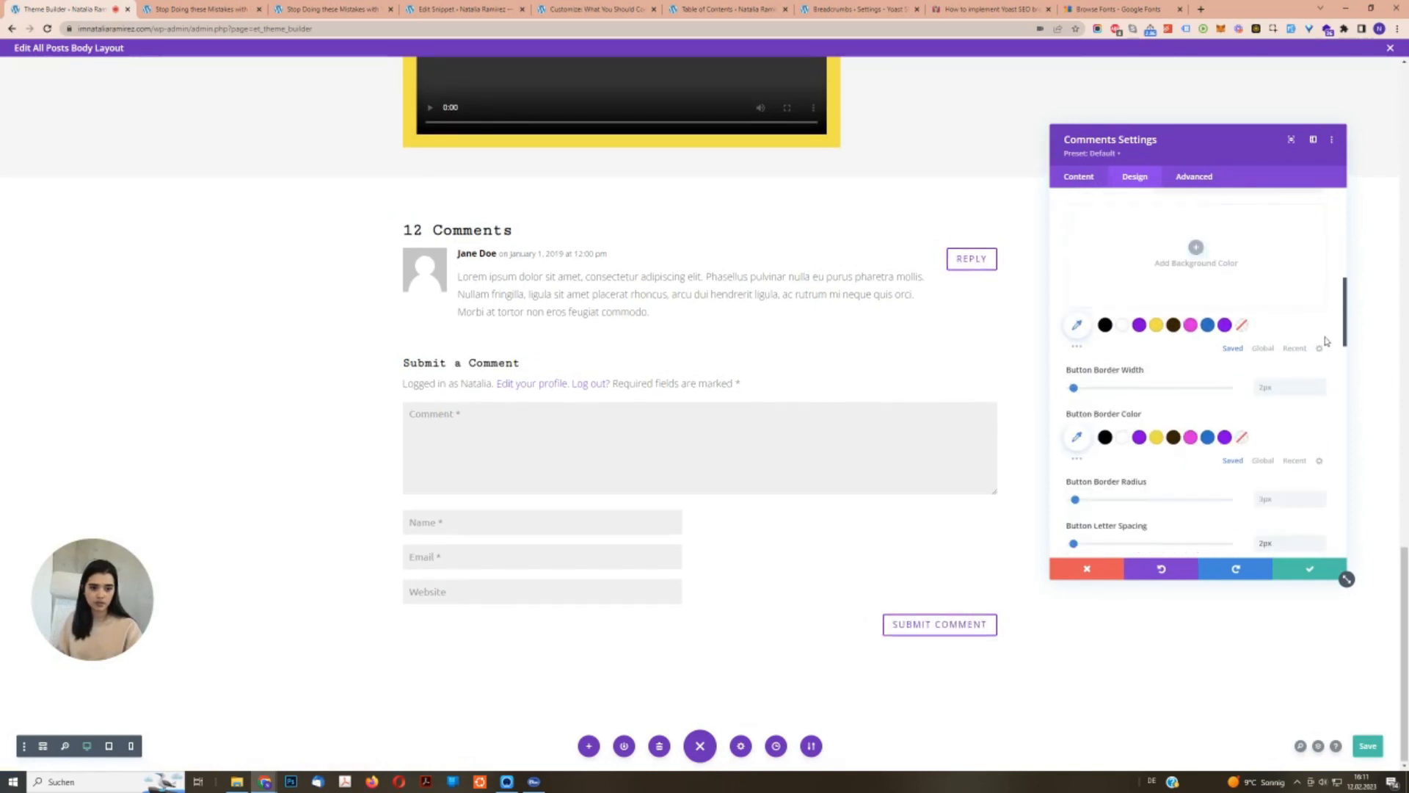
{"action": "left_click", "coordinate": [1322, 392]}
{"action": "left_click", "coordinate": [1322, 393]}
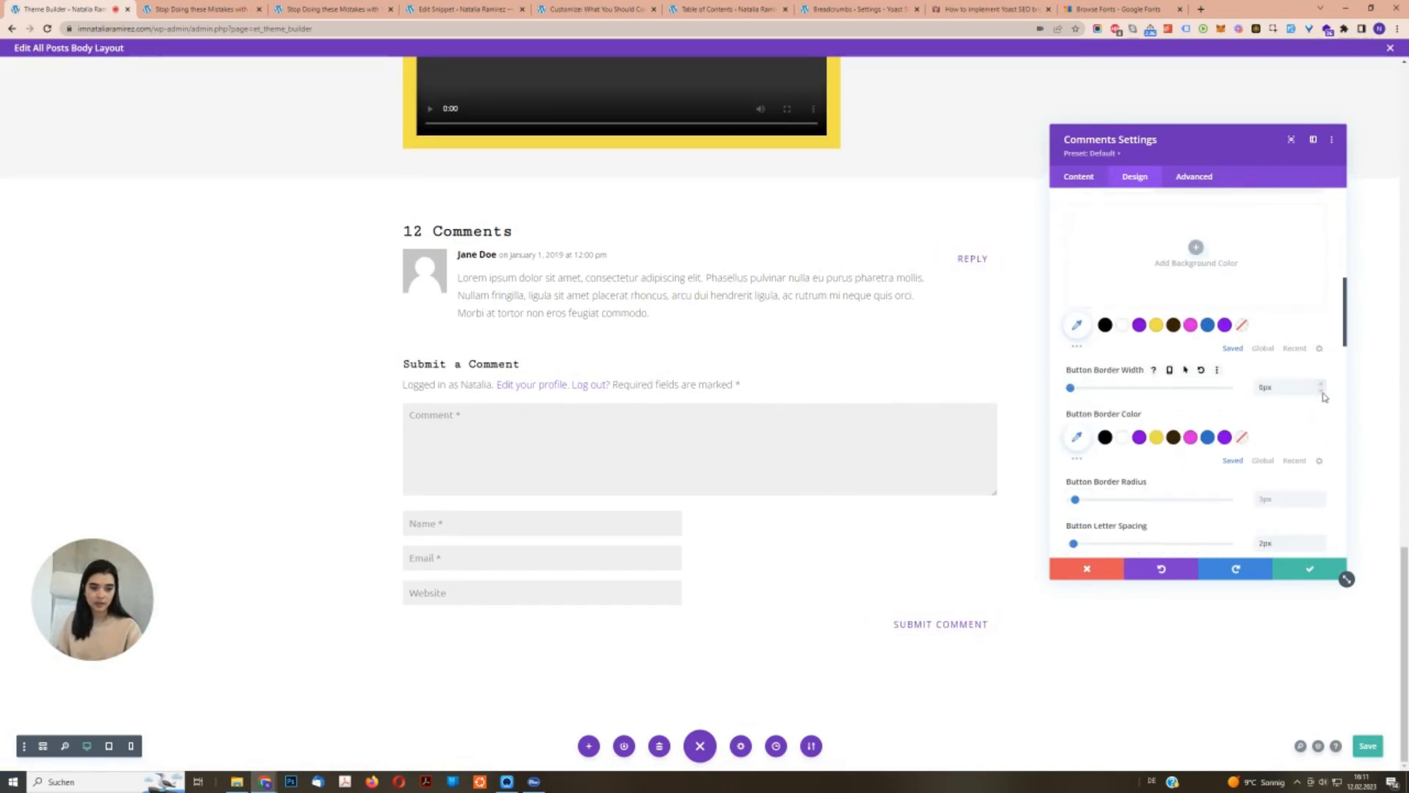
{"action": "left_click", "coordinate": [1322, 385]}
{"action": "left_click", "coordinate": [1322, 385]}
{"action": "scroll", "coordinate": [1326, 405], "scroll_direction": "down", "scroll_amount": 2}
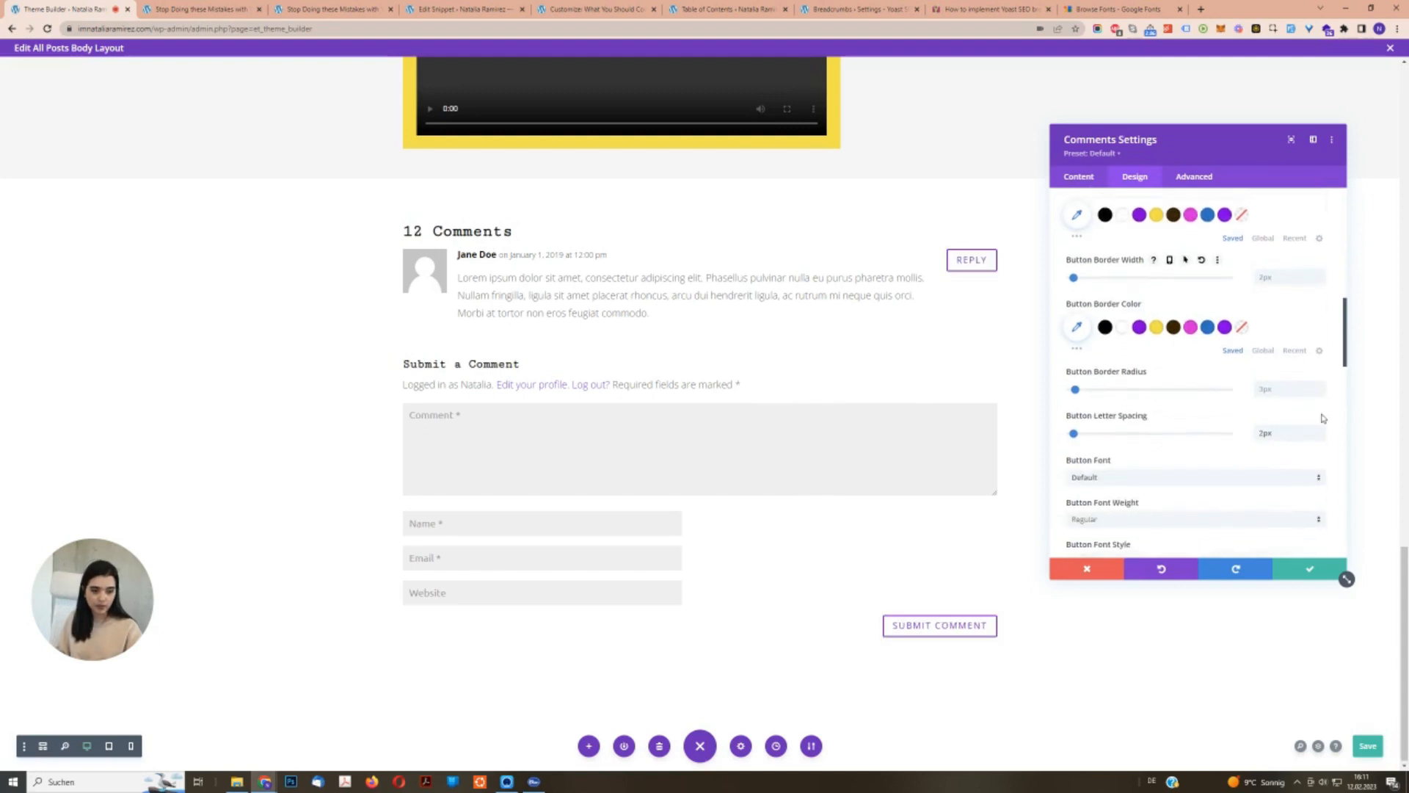
{"action": "left_click", "coordinate": [1323, 394]}
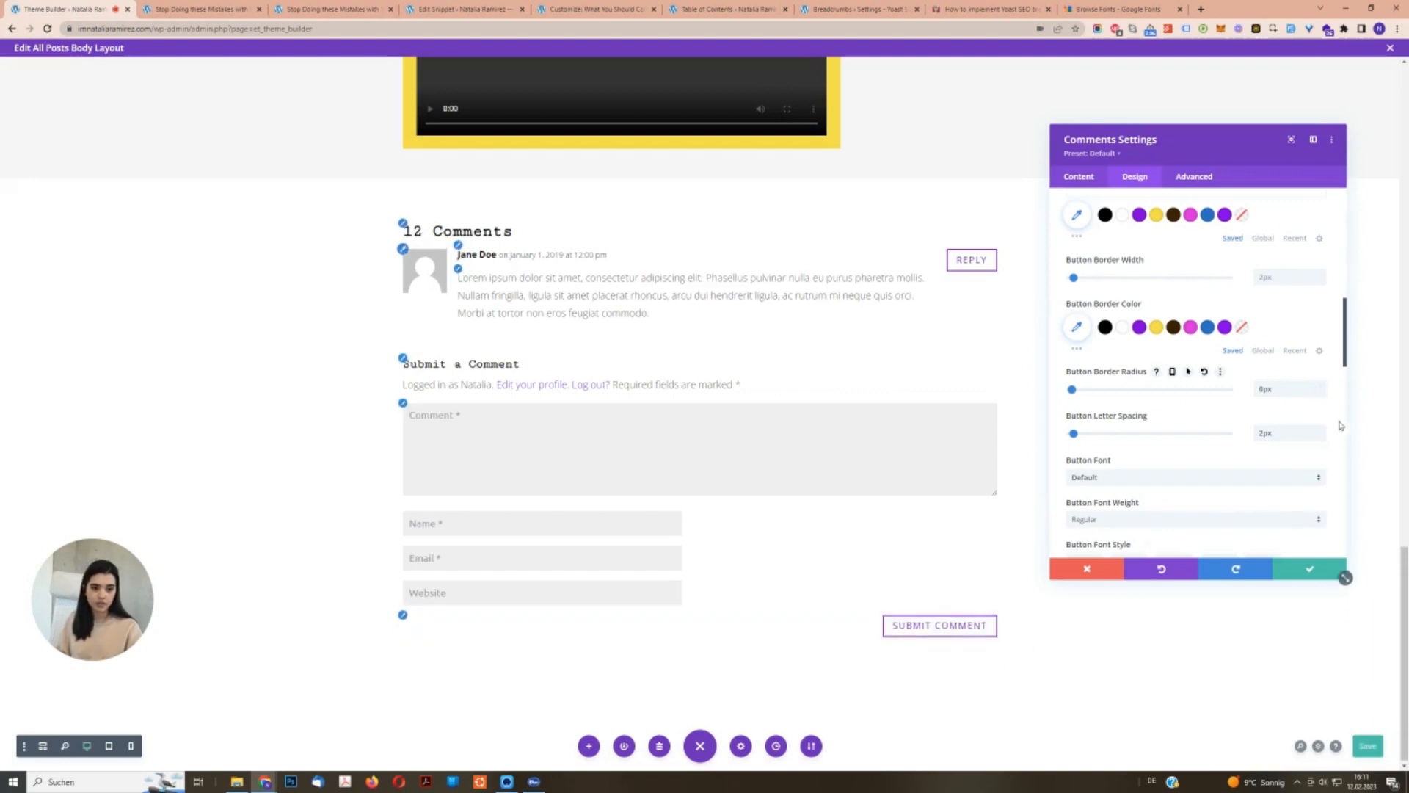
Set the button icon color to purple and choose the right-pointing arrow as the button icon.
{"action": "scroll", "coordinate": [1291, 461], "scroll_direction": "down", "scroll_amount": 2}
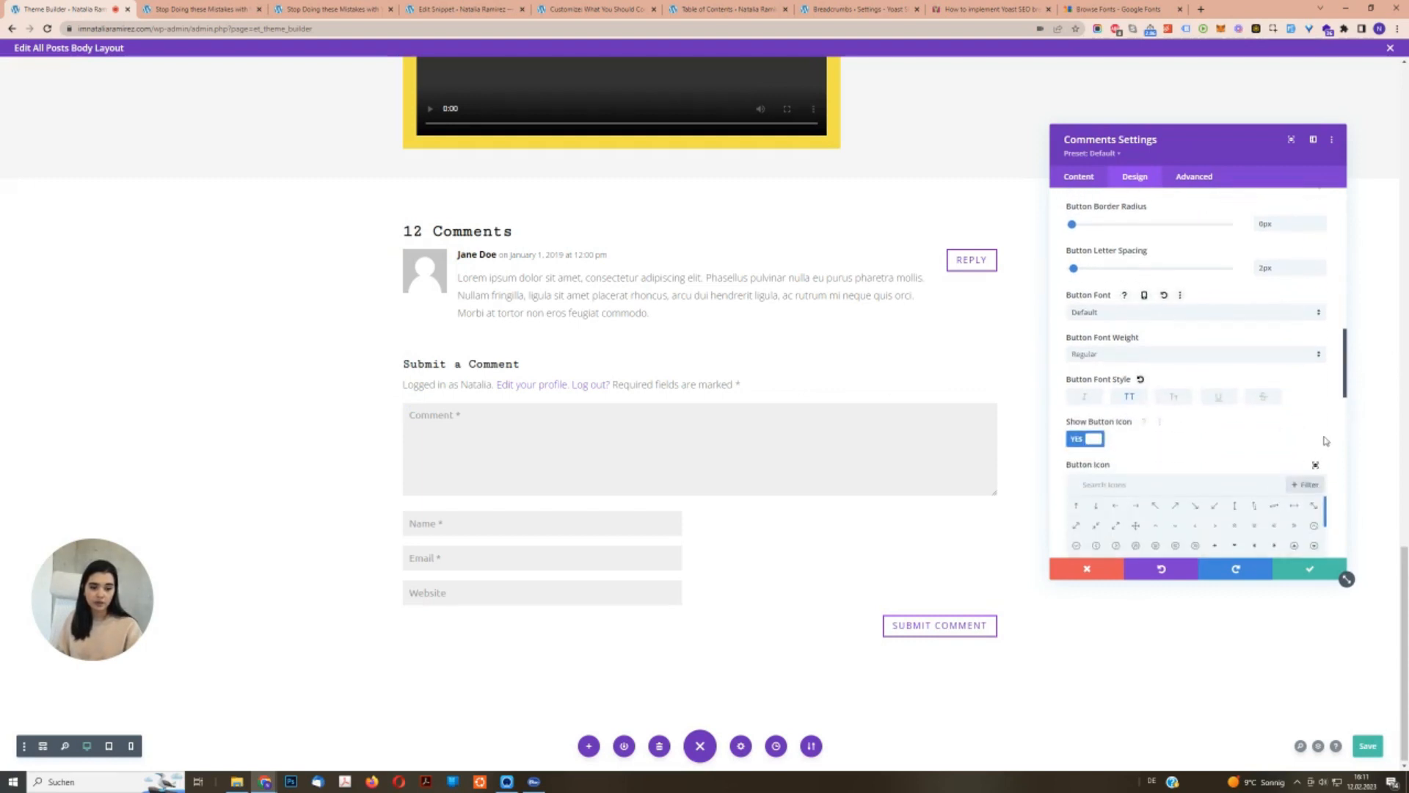
{"action": "scroll", "coordinate": [1167, 388], "scroll_direction": "down", "scroll_amount": 3}
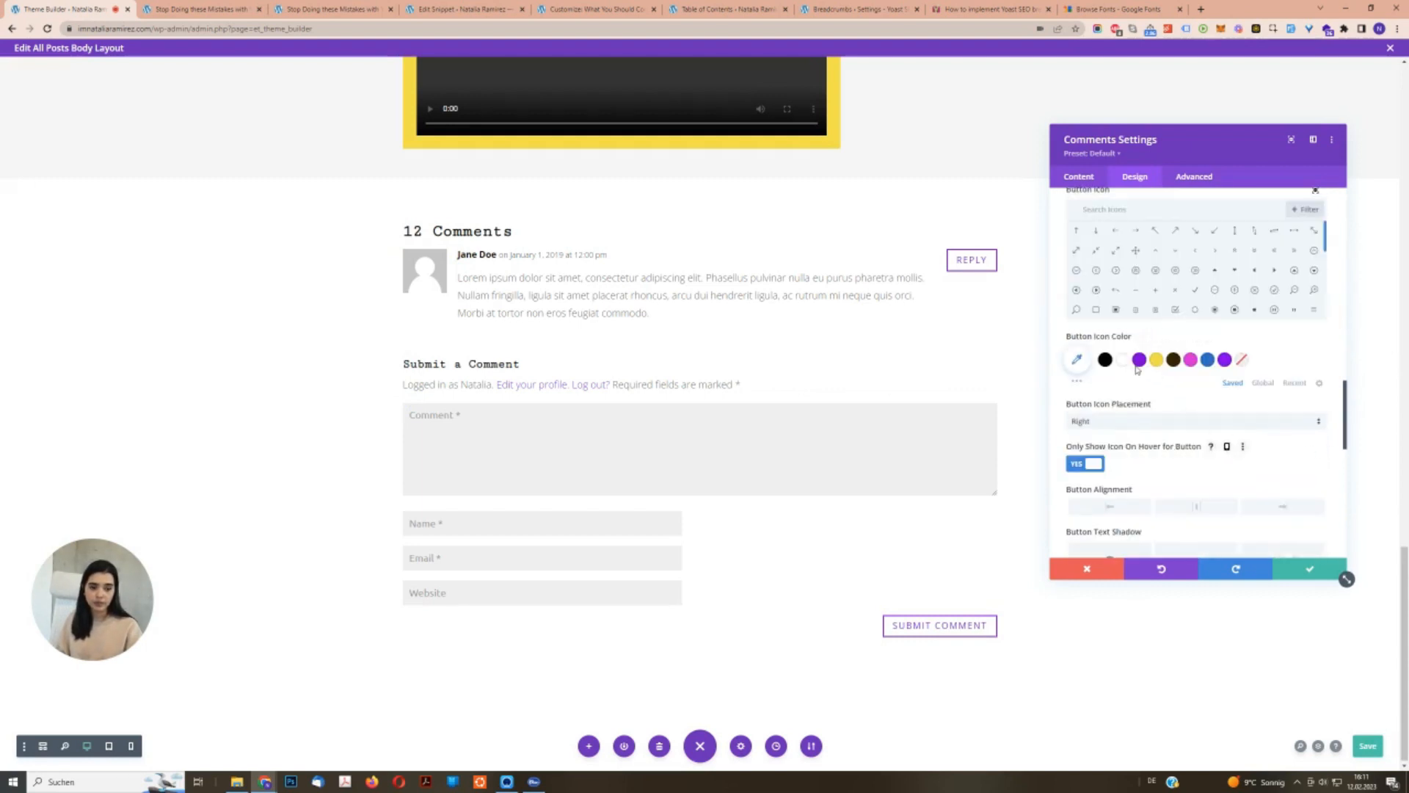
{"action": "left_click", "coordinate": [1139, 360]}
{"action": "scroll", "coordinate": [1268, 432], "scroll_direction": "down", "scroll_amount": 1}
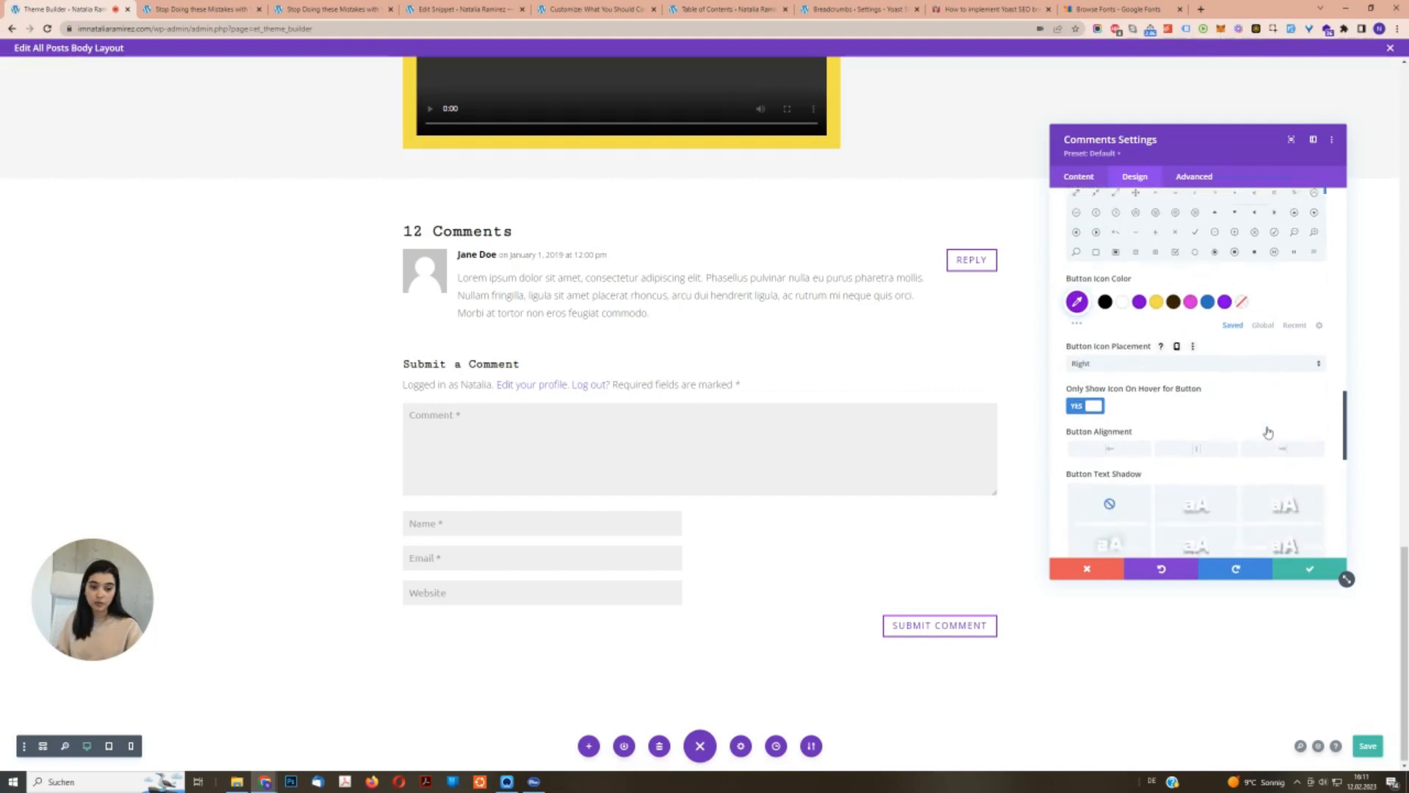
{"action": "scroll", "coordinate": [1186, 312], "scroll_direction": "up", "scroll_amount": 3}
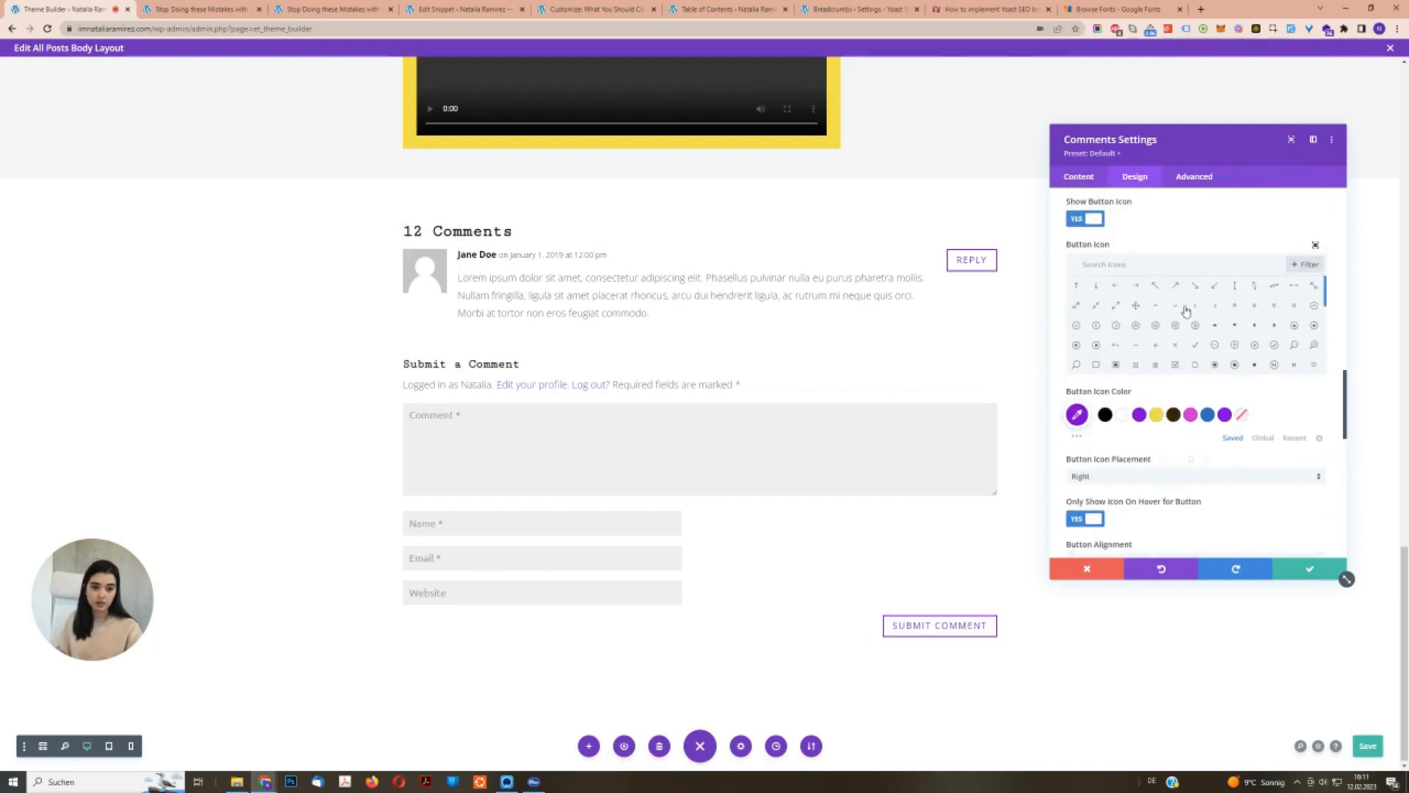
{"action": "left_click", "coordinate": [1134, 286]}
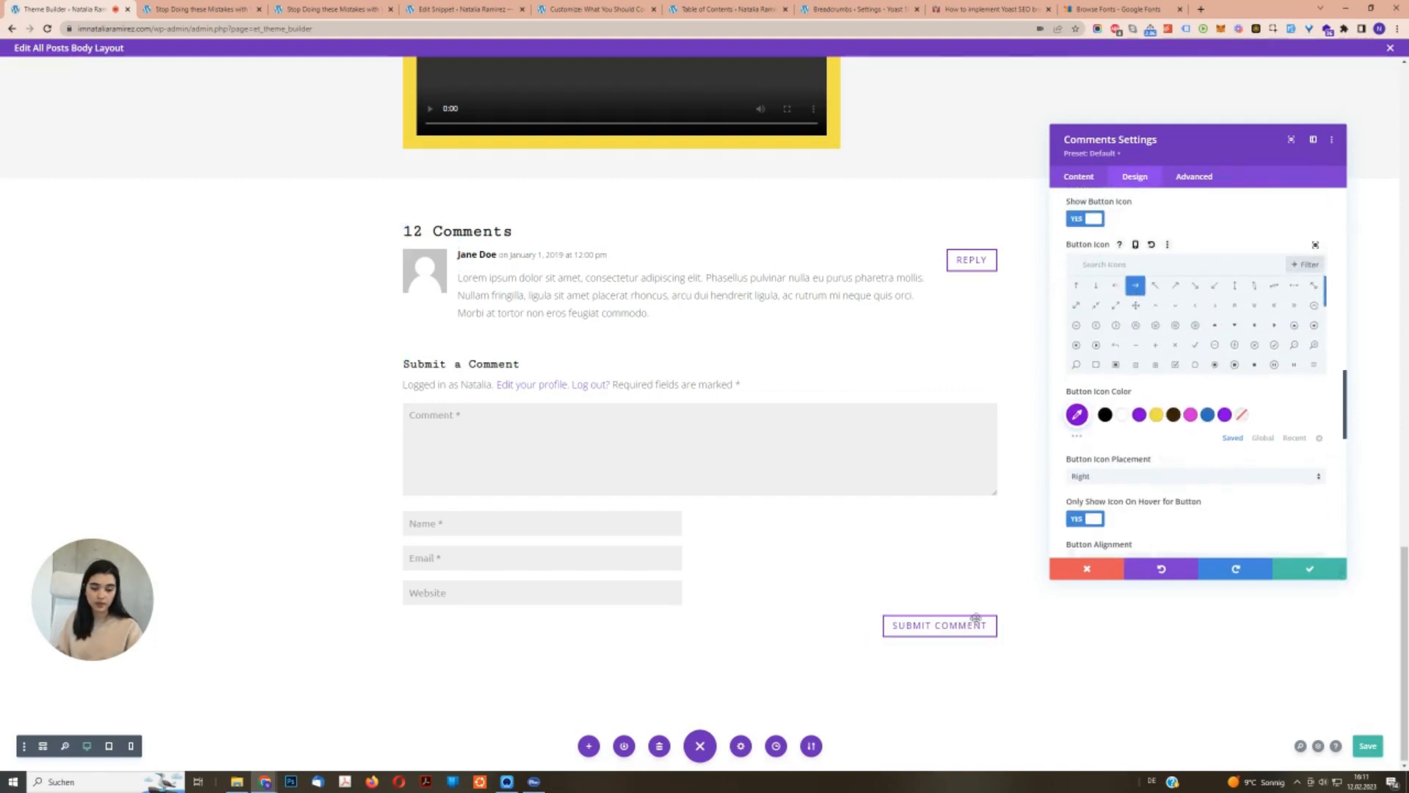
Give the comment button a white background and a black border color.
{"action": "scroll", "coordinate": [1295, 456], "scroll_direction": "up", "scroll_amount": 3}
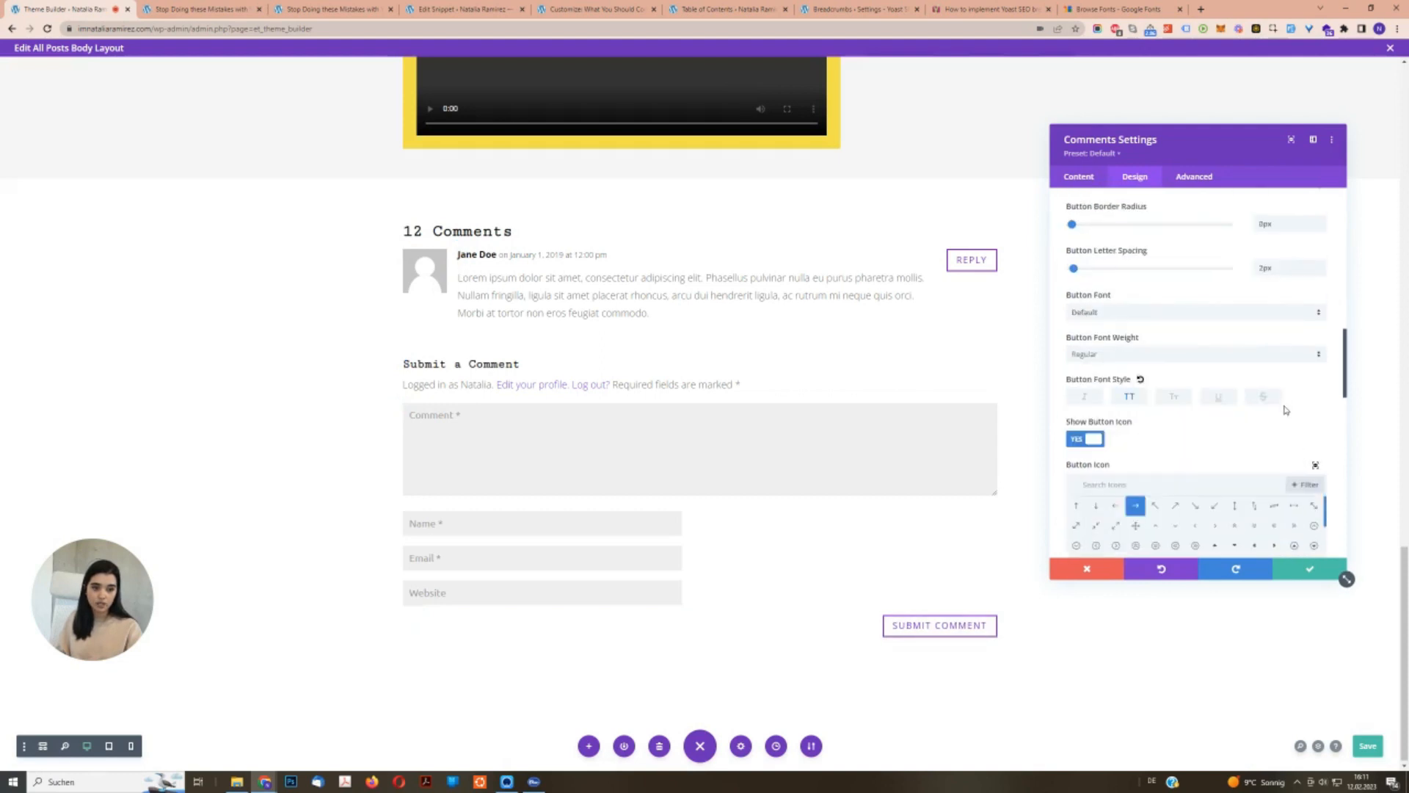
{"action": "scroll", "coordinate": [1285, 411], "scroll_direction": "up", "scroll_amount": 5}
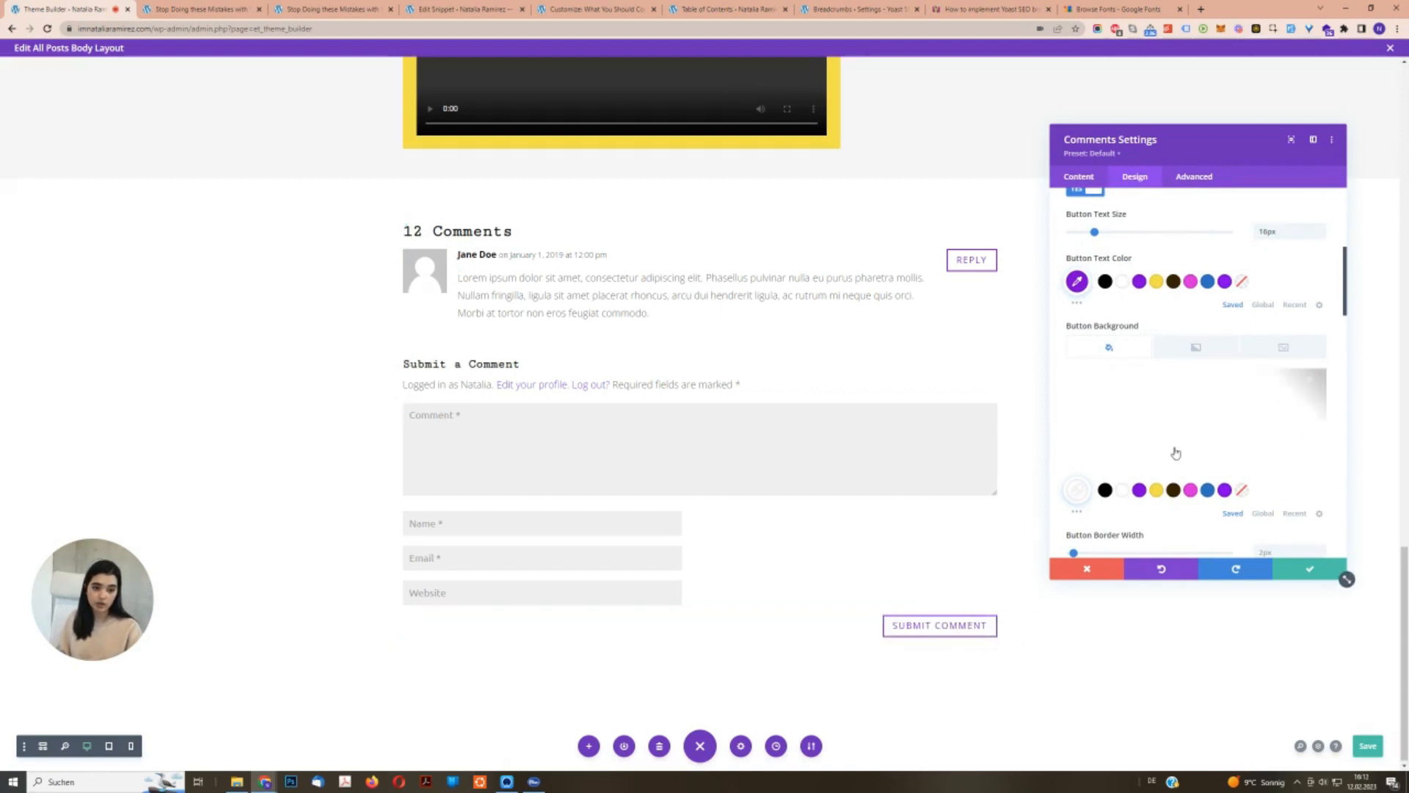
{"action": "scroll", "coordinate": [1346, 578], "scroll_direction": "down", "scroll_amount": 3}
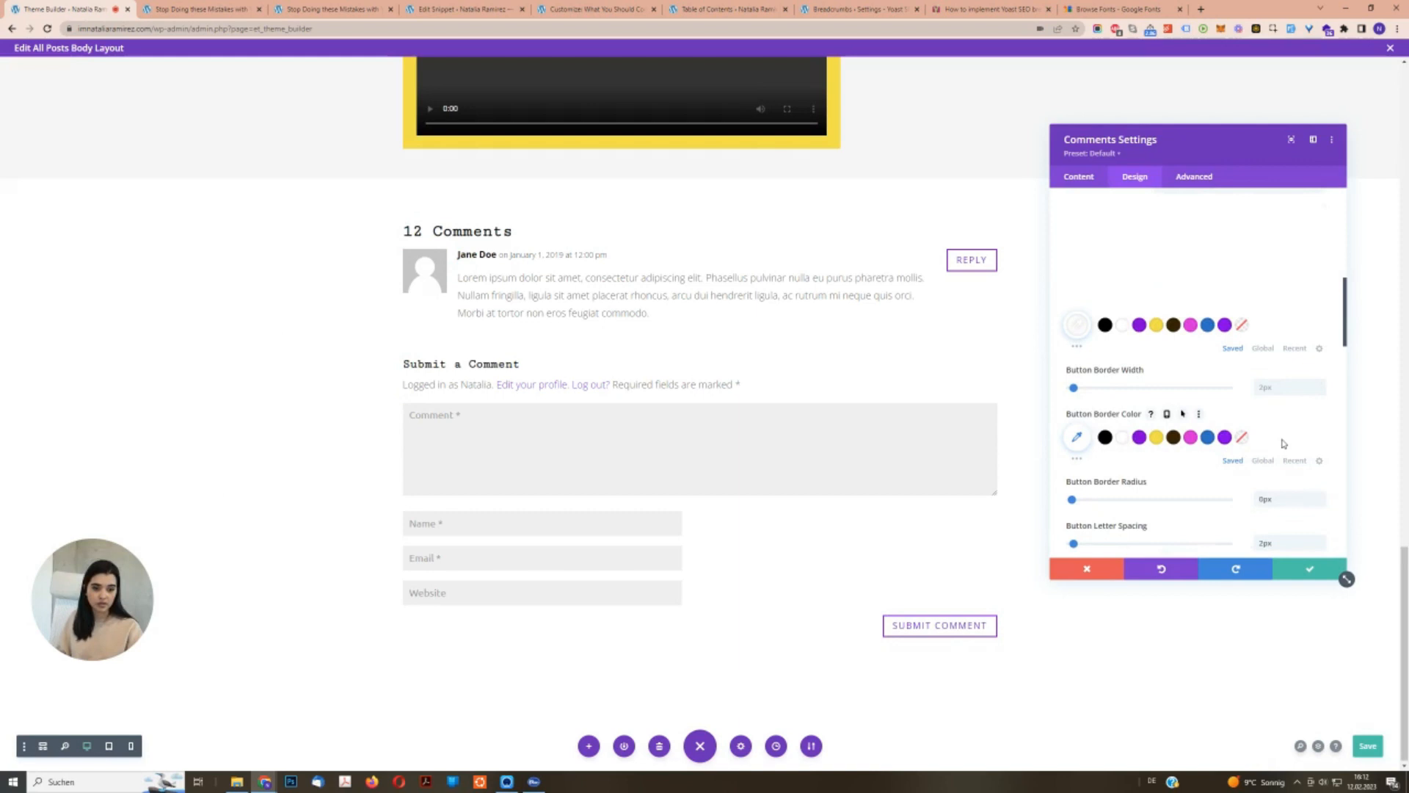
{"action": "left_click", "coordinate": [1105, 438]}
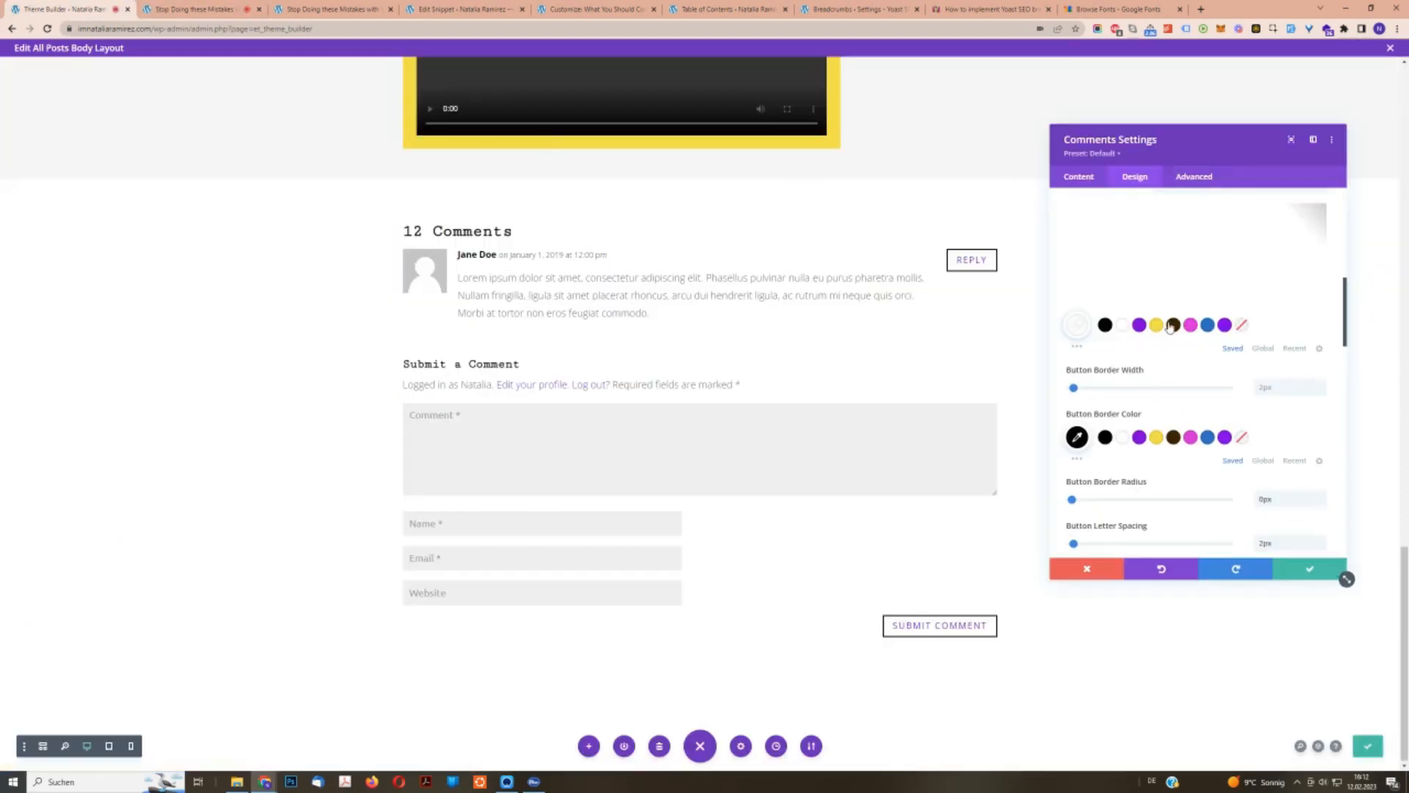
{"action": "scroll", "coordinate": [1189, 331], "scroll_direction": "down", "scroll_amount": 10}
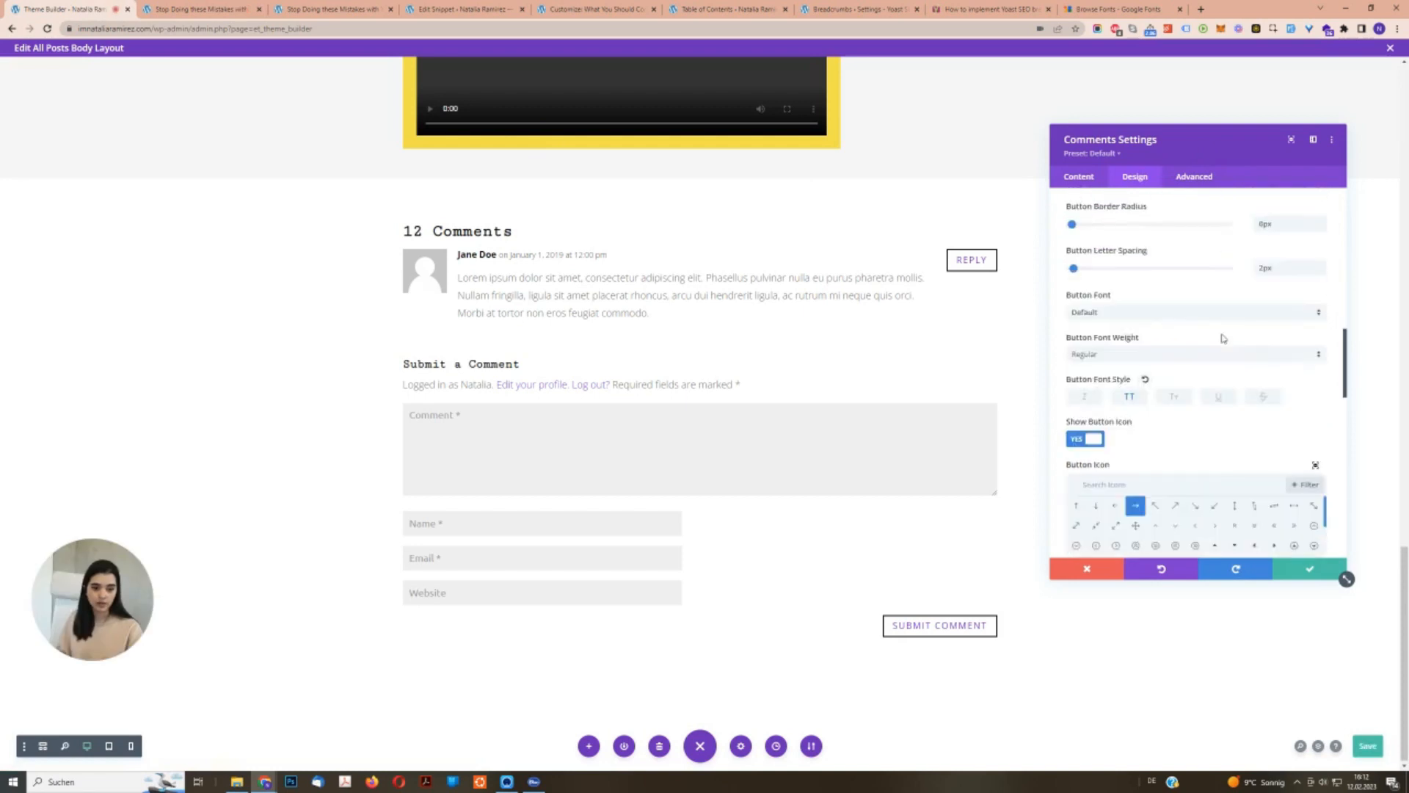
{"action": "scroll", "coordinate": [1188, 367], "scroll_direction": "down", "scroll_amount": 2}
{"action": "left_click", "coordinate": [1146, 392]}
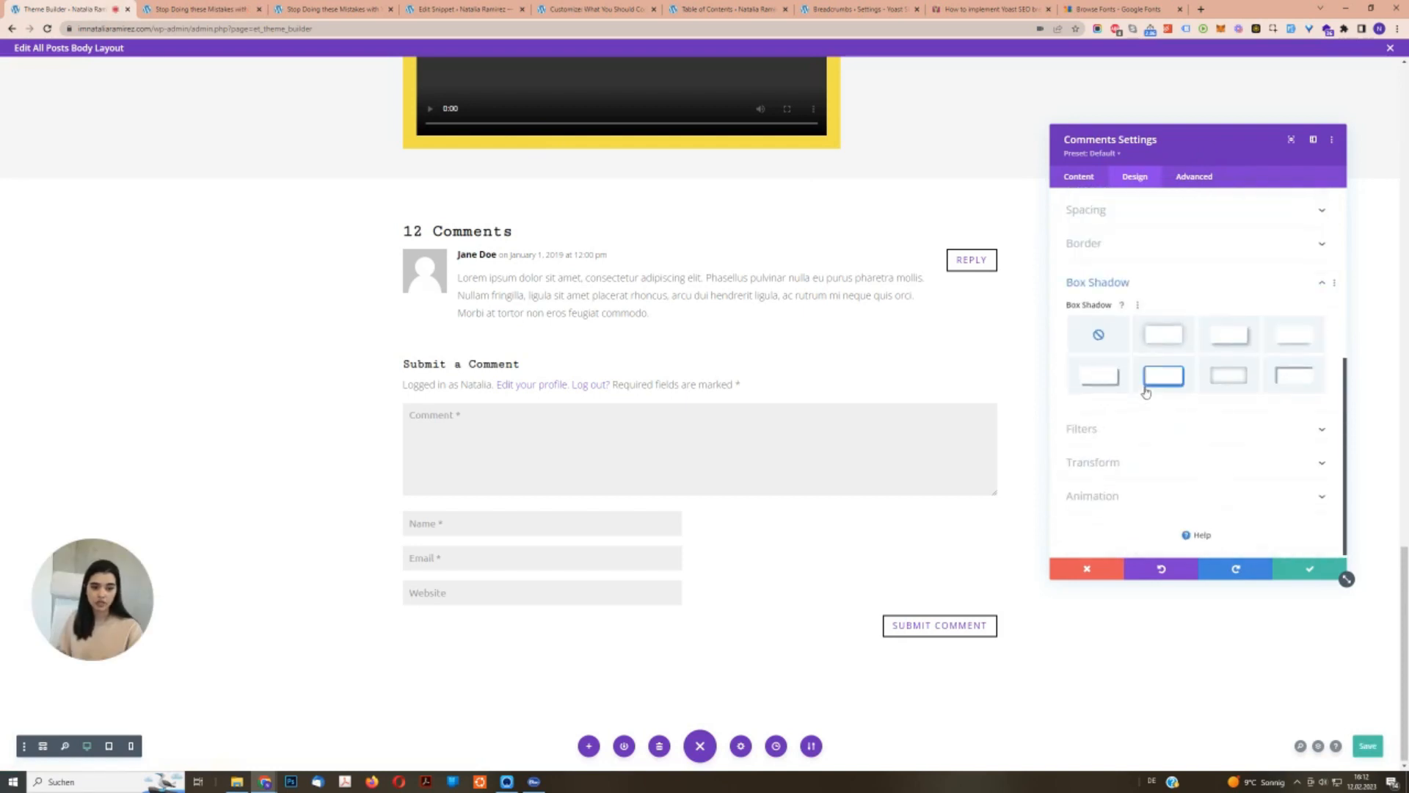
{"action": "left_click", "coordinate": [1231, 335]}
{"action": "left_click", "coordinate": [1139, 307]}
{"action": "scroll", "coordinate": [1161, 367], "scroll_direction": "up", "scroll_amount": 5}
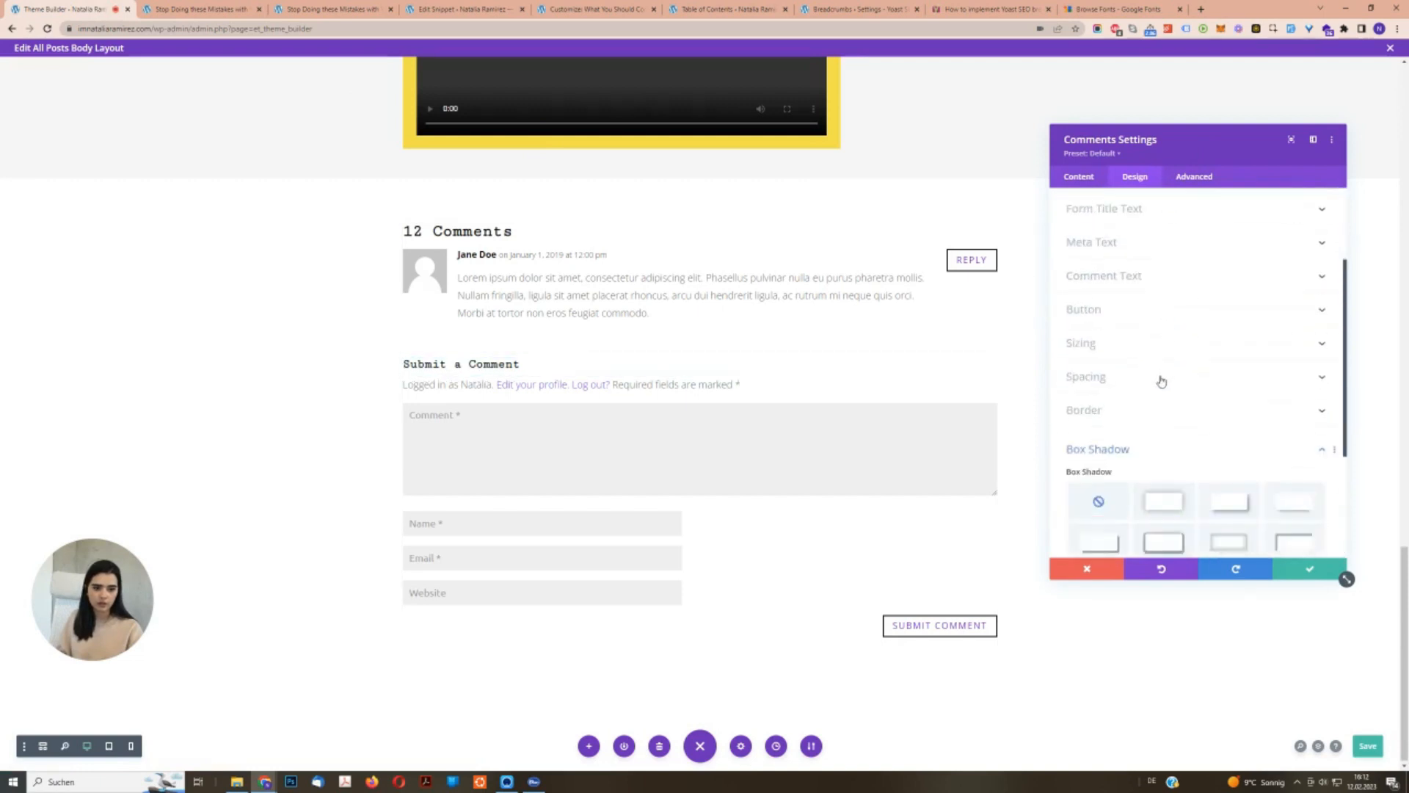
Add a black outer box shadow to the button with 8px horizontal and vertical offsets and 0px blur, and compare it with the reference post.
{"action": "left_click", "coordinate": [1101, 304]}
{"action": "scroll", "coordinate": [1211, 389], "scroll_direction": "down", "scroll_amount": 10}
{"action": "scroll", "coordinate": [1229, 394], "scroll_direction": "down", "scroll_amount": 5}
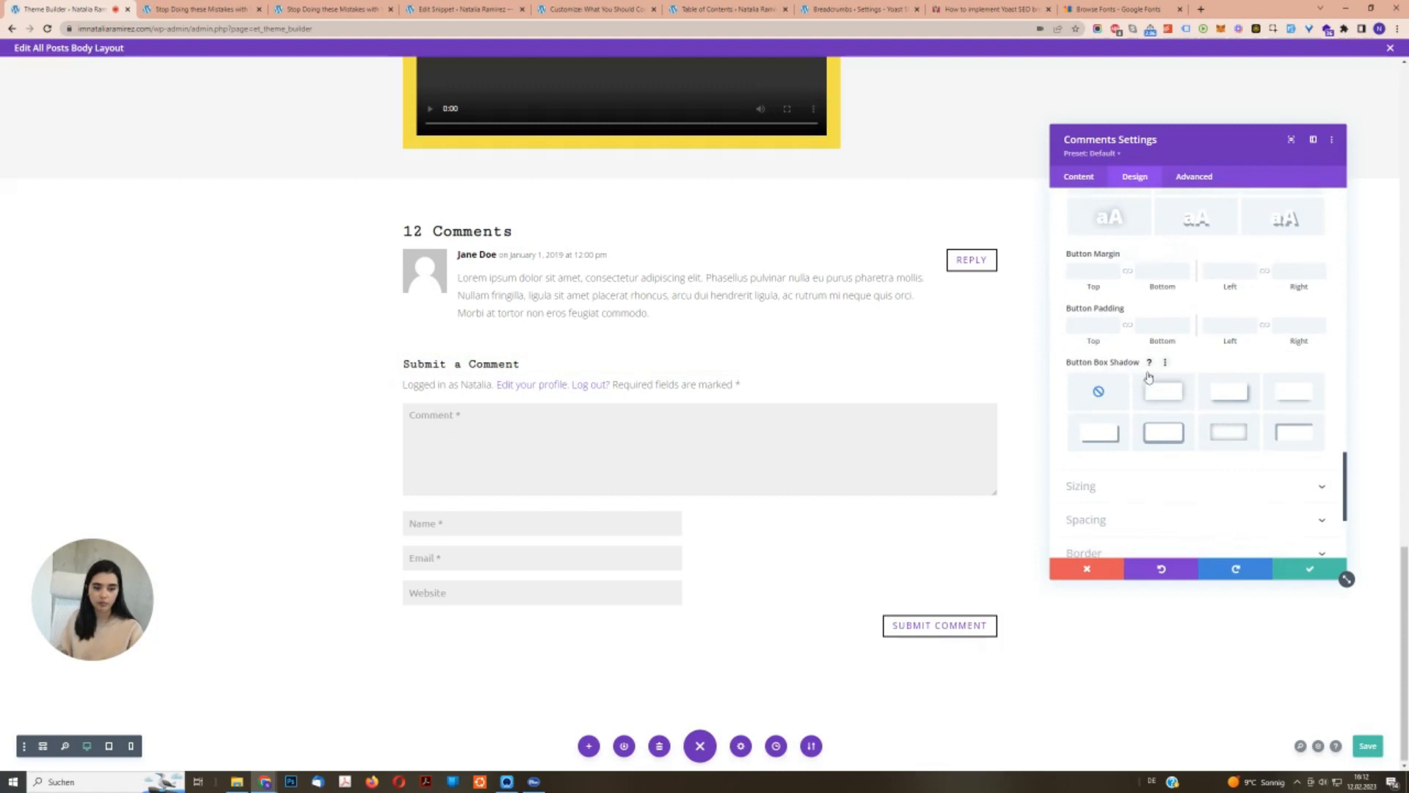
{"action": "left_click", "coordinate": [1228, 393]}
{"action": "scroll", "coordinate": [1248, 389], "scroll_direction": "down", "scroll_amount": 3}
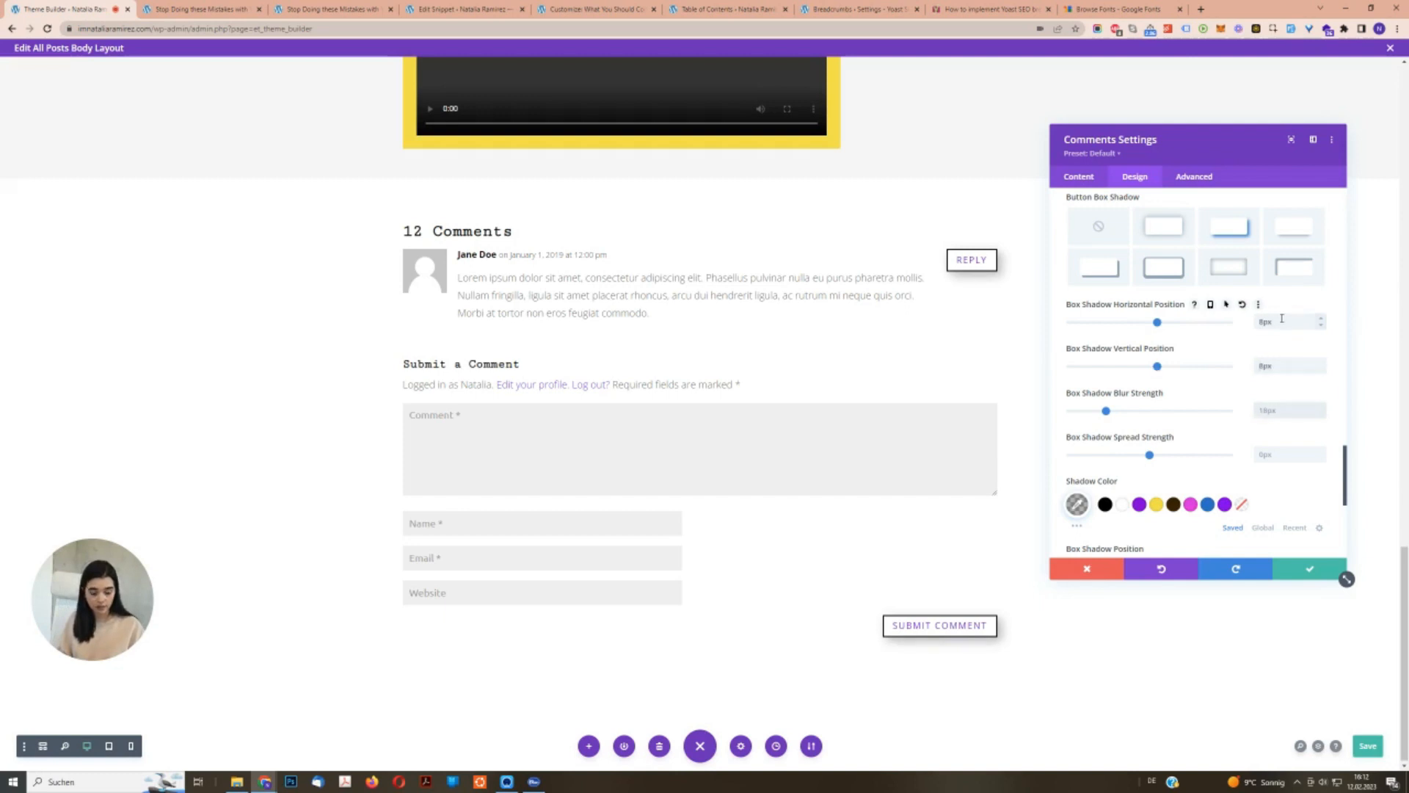
{"action": "key", "text": "Tab"}
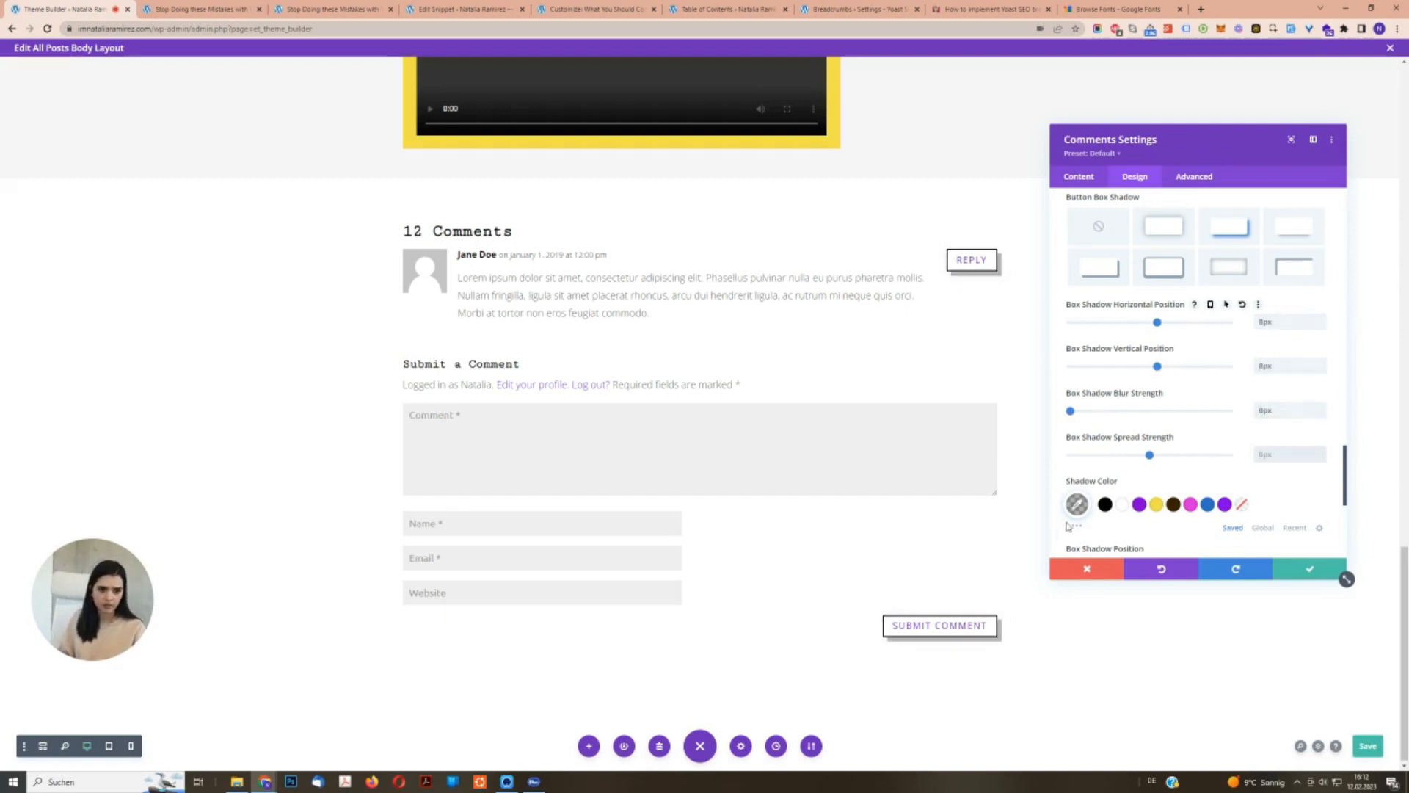
{"action": "left_click", "coordinate": [1104, 504]}
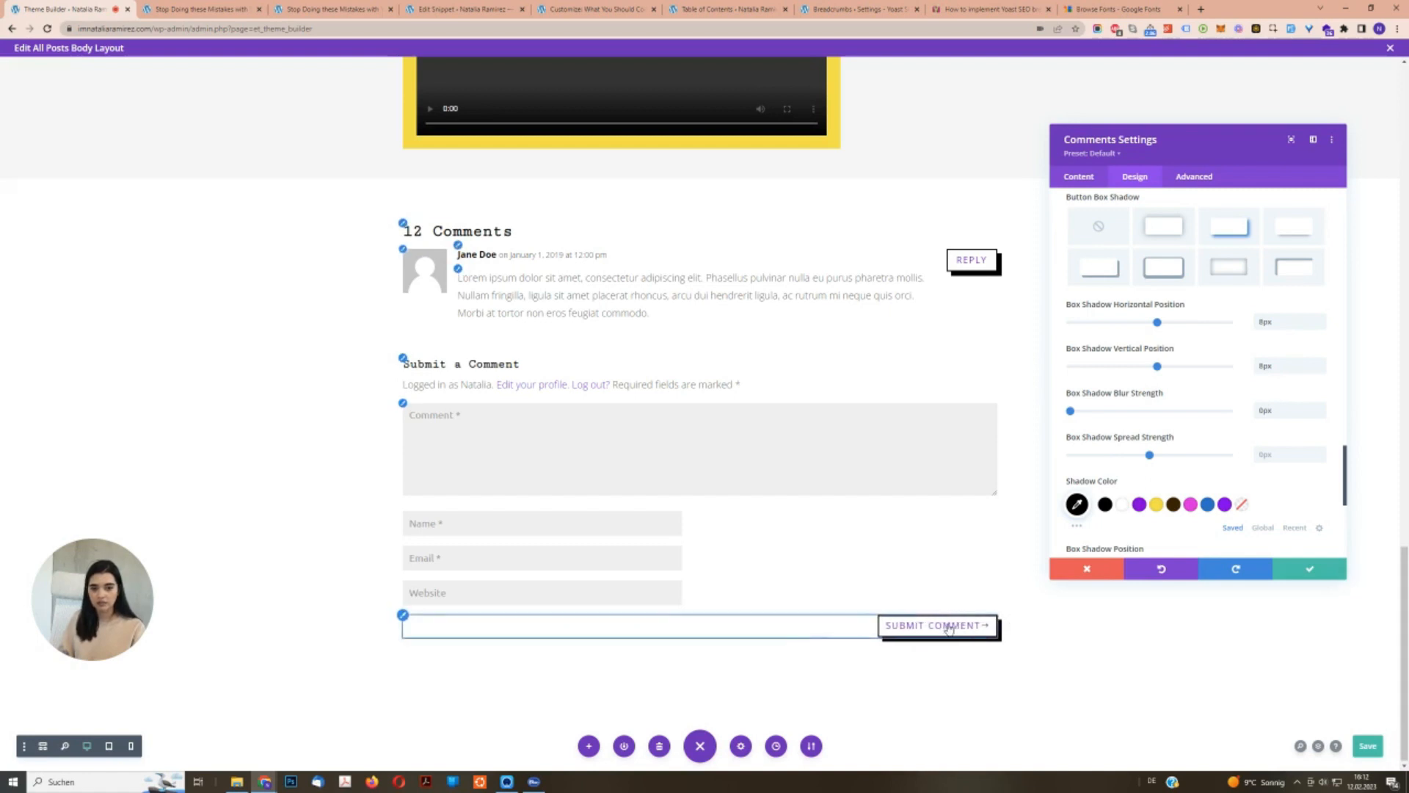
{"action": "left_click", "coordinate": [227, 7]}
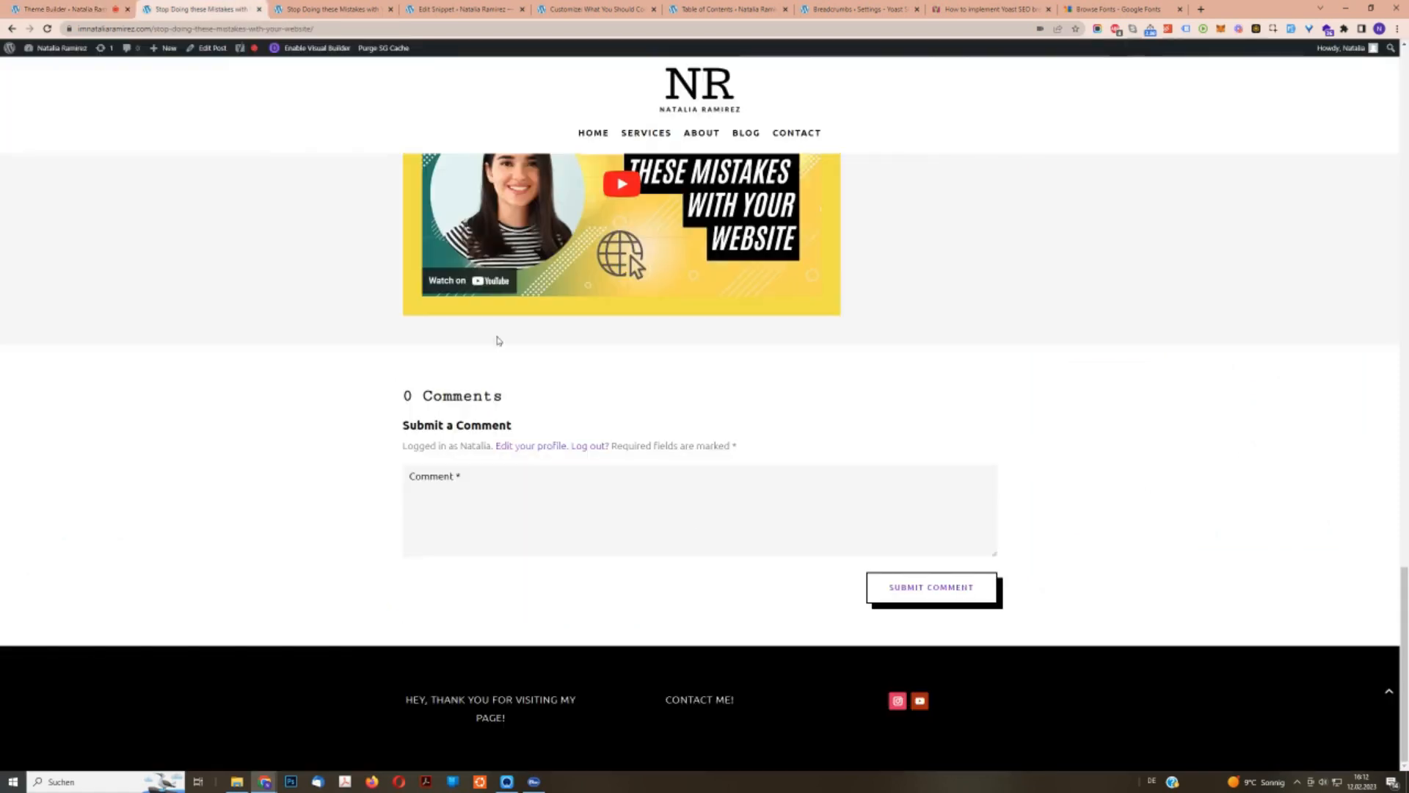
{"action": "left_click", "coordinate": [66, 9]}
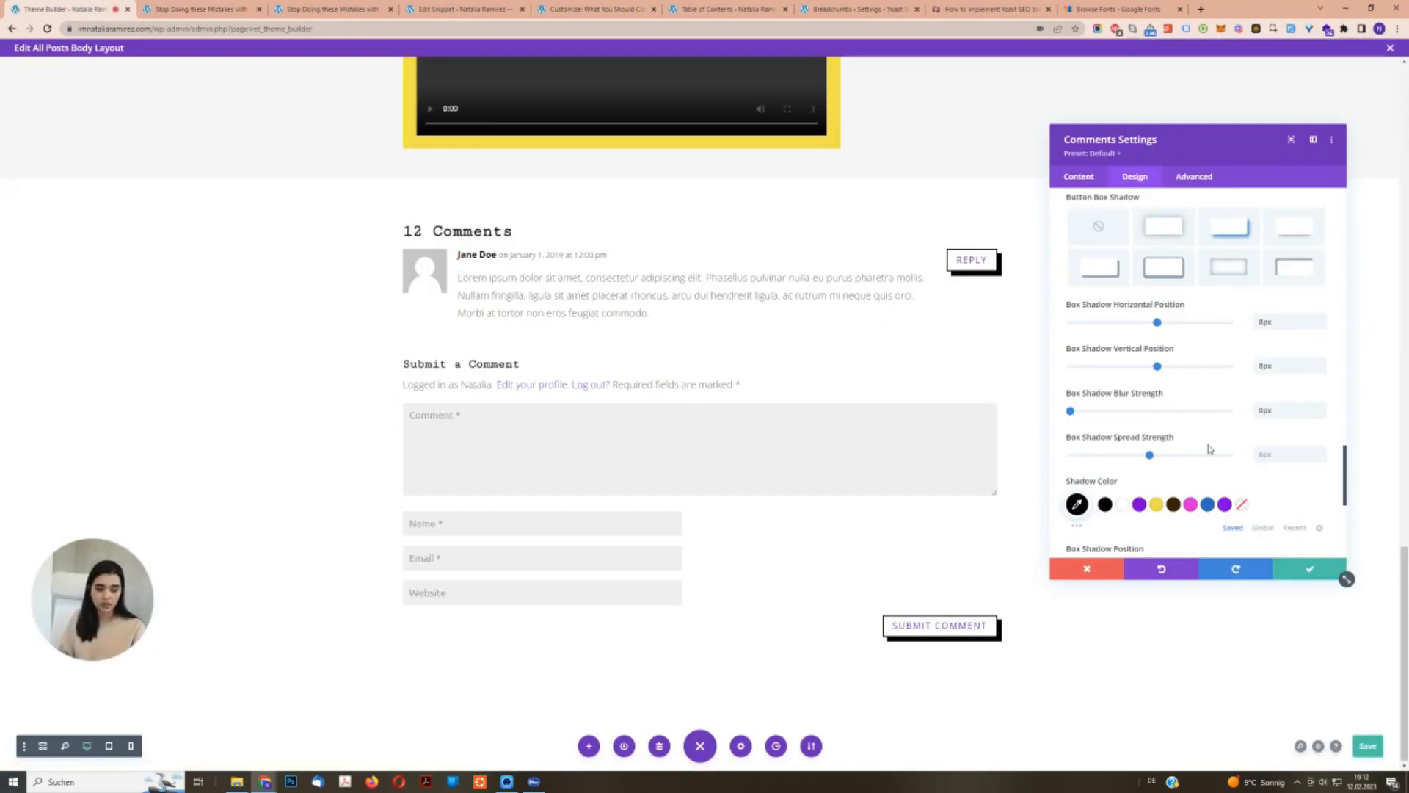
Check the comments module's spacing options and examine its custom CSS fields for the reply and submit buttons.
{"action": "scroll", "coordinate": [1209, 449], "scroll_direction": "down", "scroll_amount": 4}
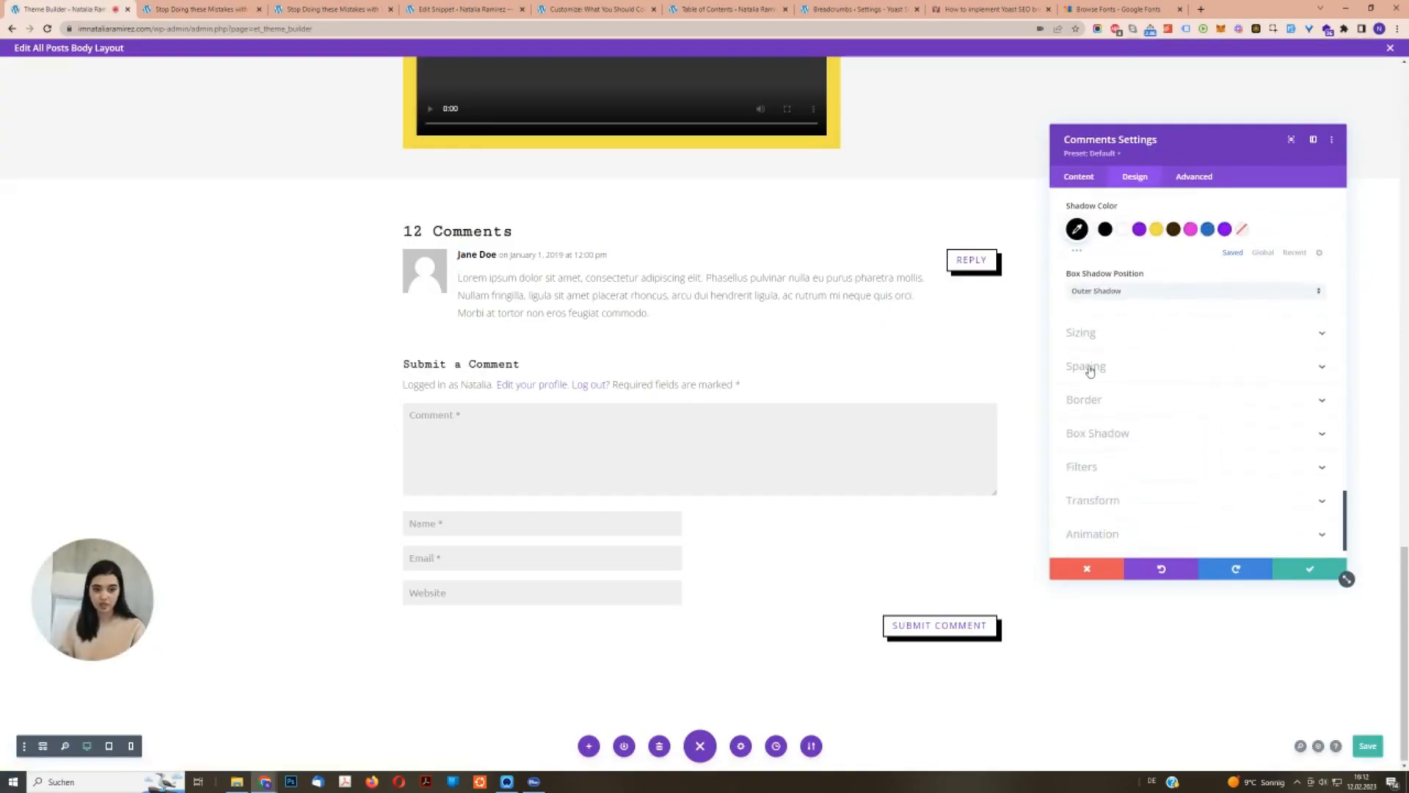
{"action": "left_click", "coordinate": [1087, 366]}
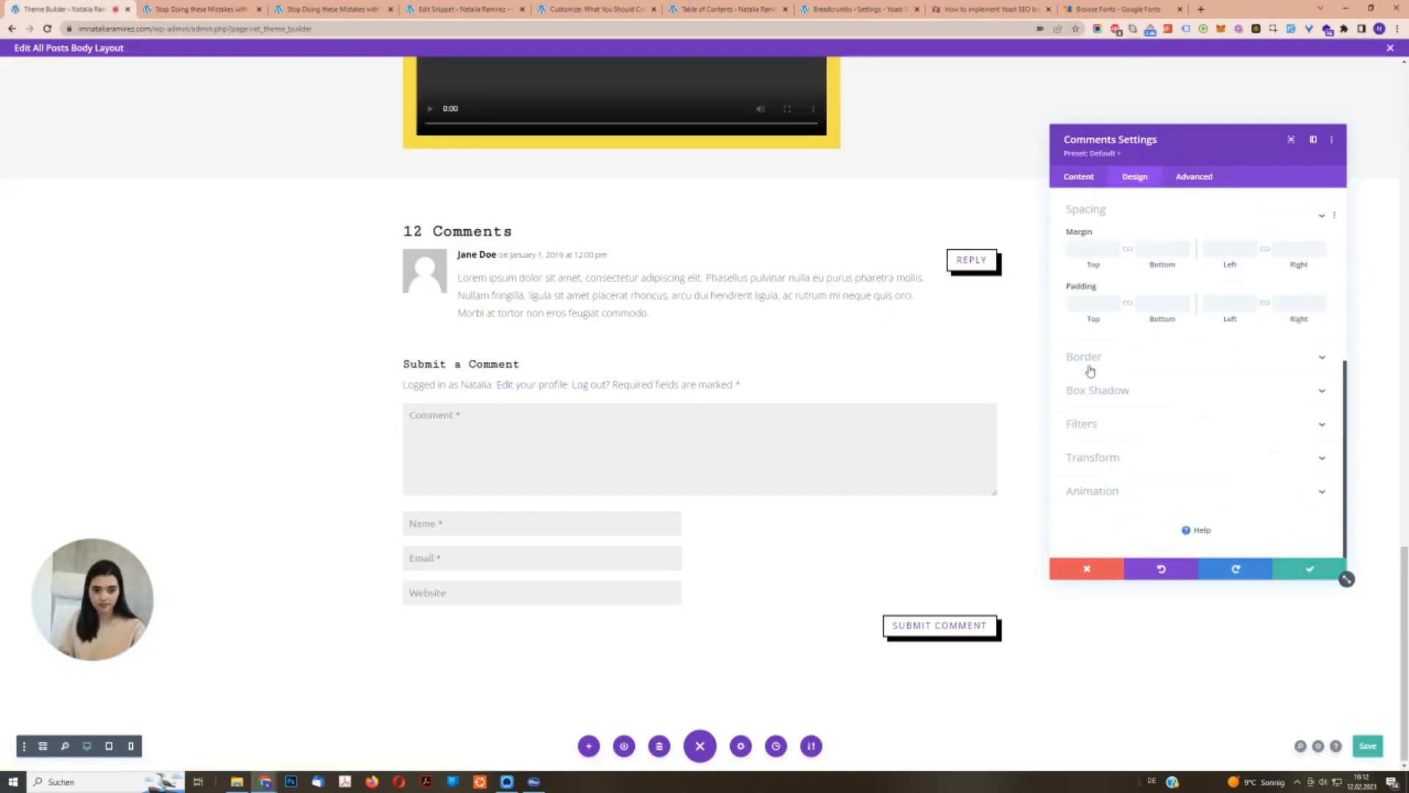
{"action": "left_click", "coordinate": [1194, 177]}
{"action": "left_click", "coordinate": [1204, 256]}
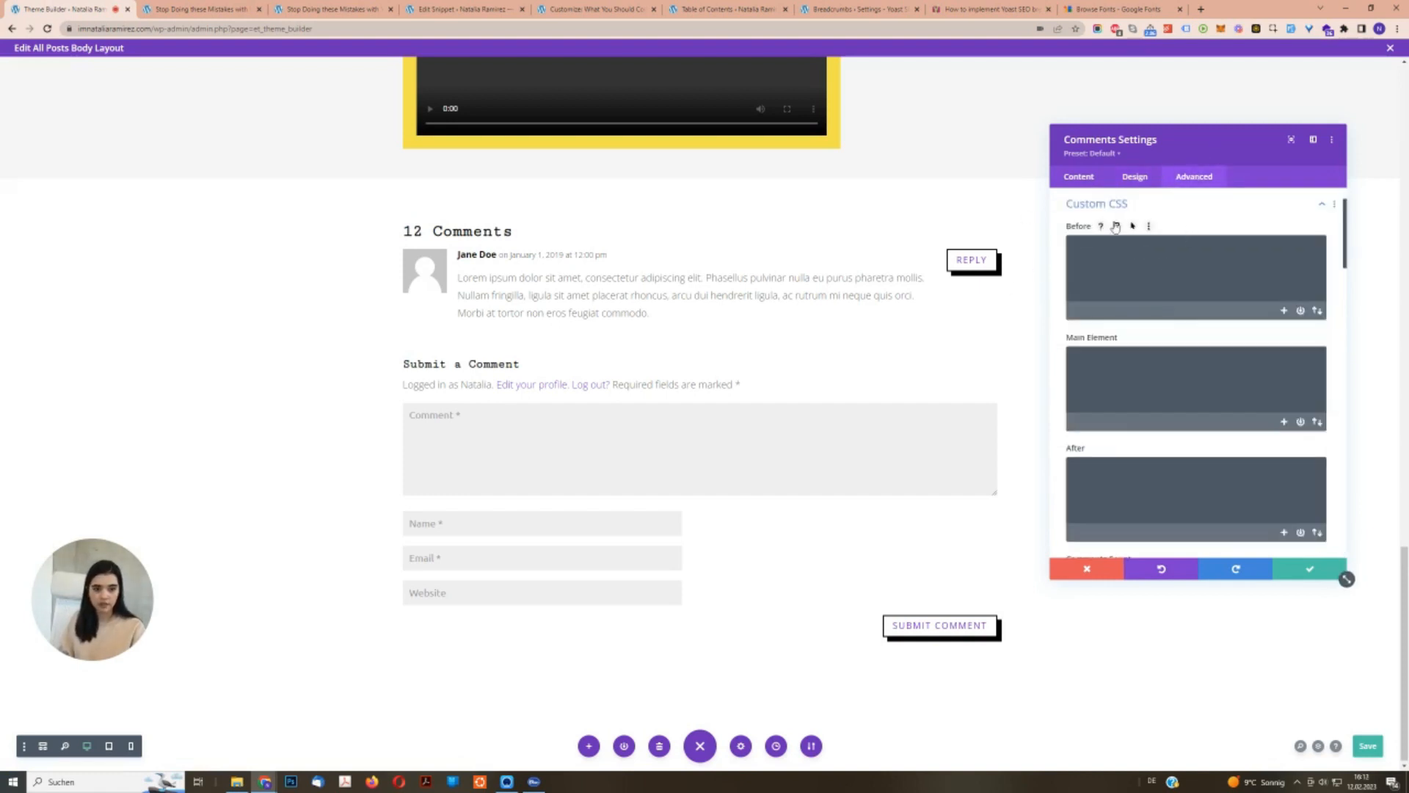
{"action": "scroll", "coordinate": [1248, 396], "scroll_direction": "down", "scroll_amount": 4}
{"action": "scroll", "coordinate": [1203, 399], "scroll_direction": "down", "scroll_amount": 4}
{"action": "left_click", "coordinate": [1150, 396]}
{"action": "scroll", "coordinate": [1204, 367], "scroll_direction": "down", "scroll_amount": 2}
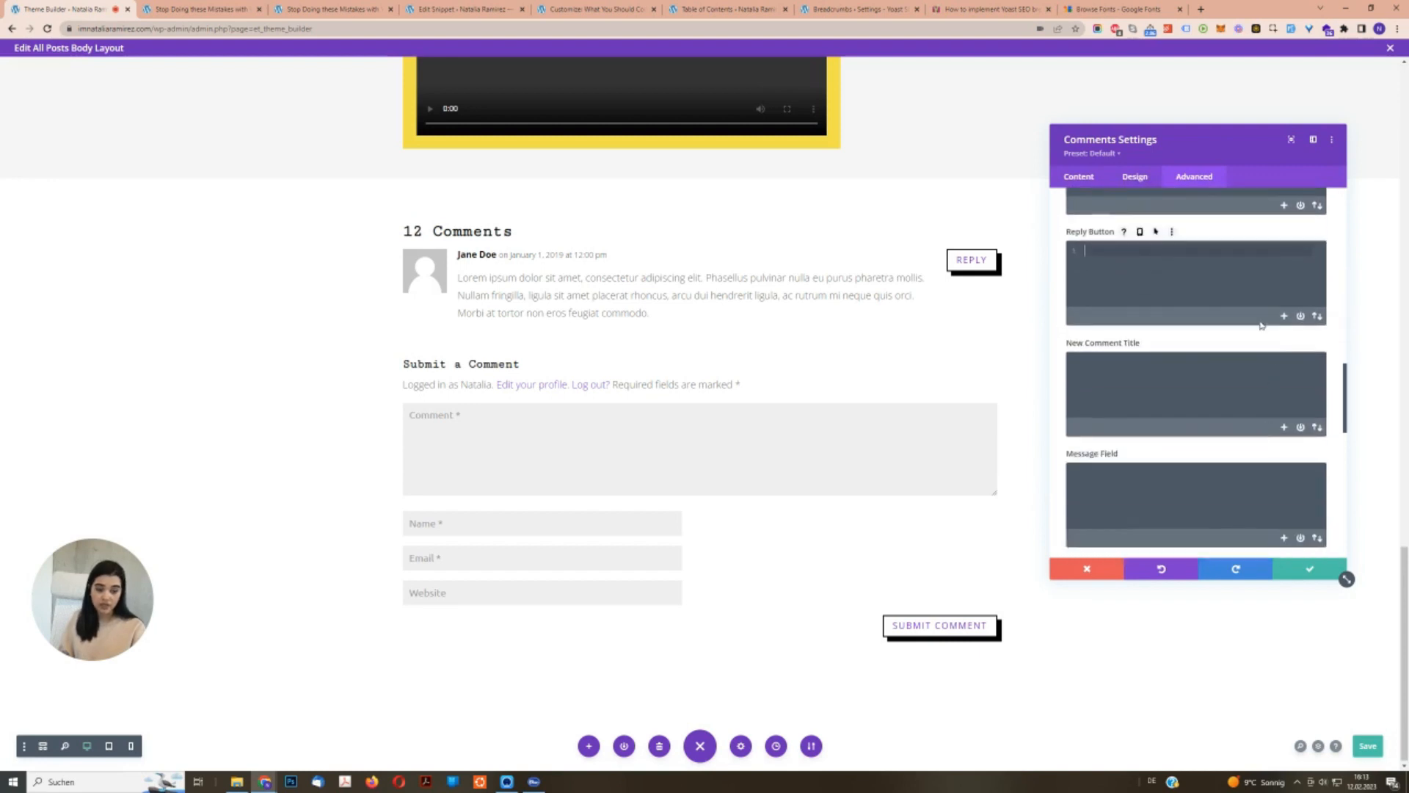
{"action": "scroll", "coordinate": [1221, 448], "scroll_direction": "down", "scroll_amount": 5}
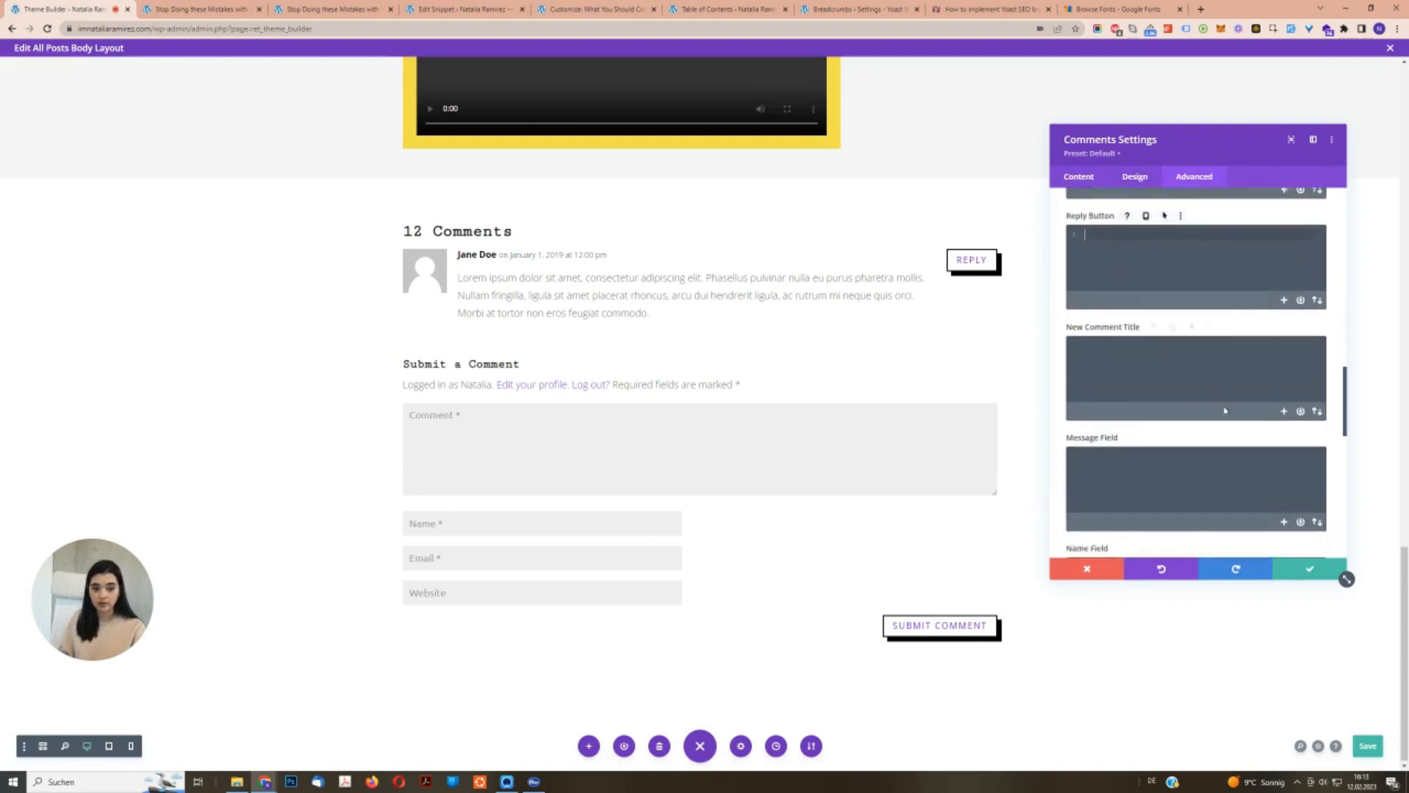
{"action": "scroll", "coordinate": [1214, 468], "scroll_direction": "down", "scroll_amount": 3}
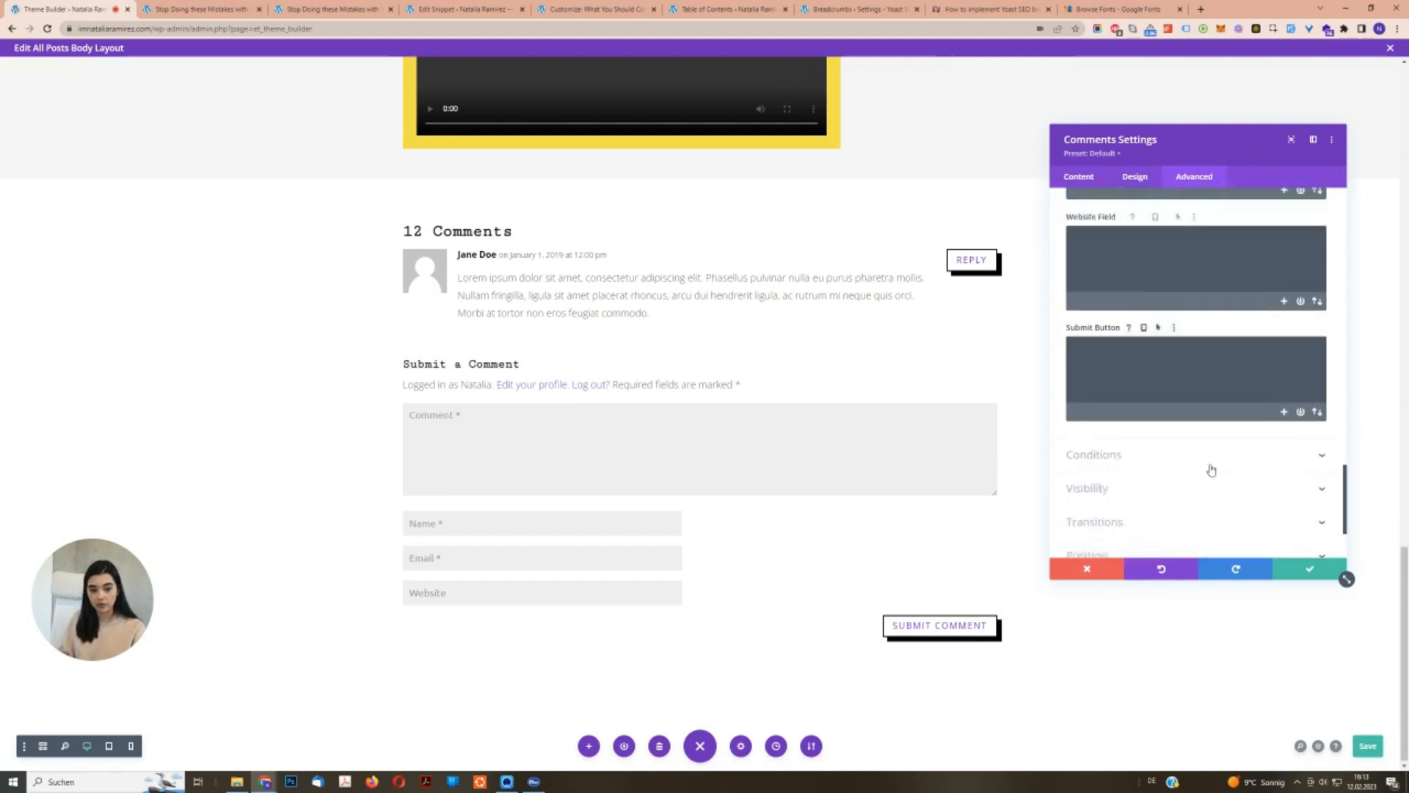
{"action": "scroll", "coordinate": [1177, 360], "scroll_direction": "up", "scroll_amount": 6}
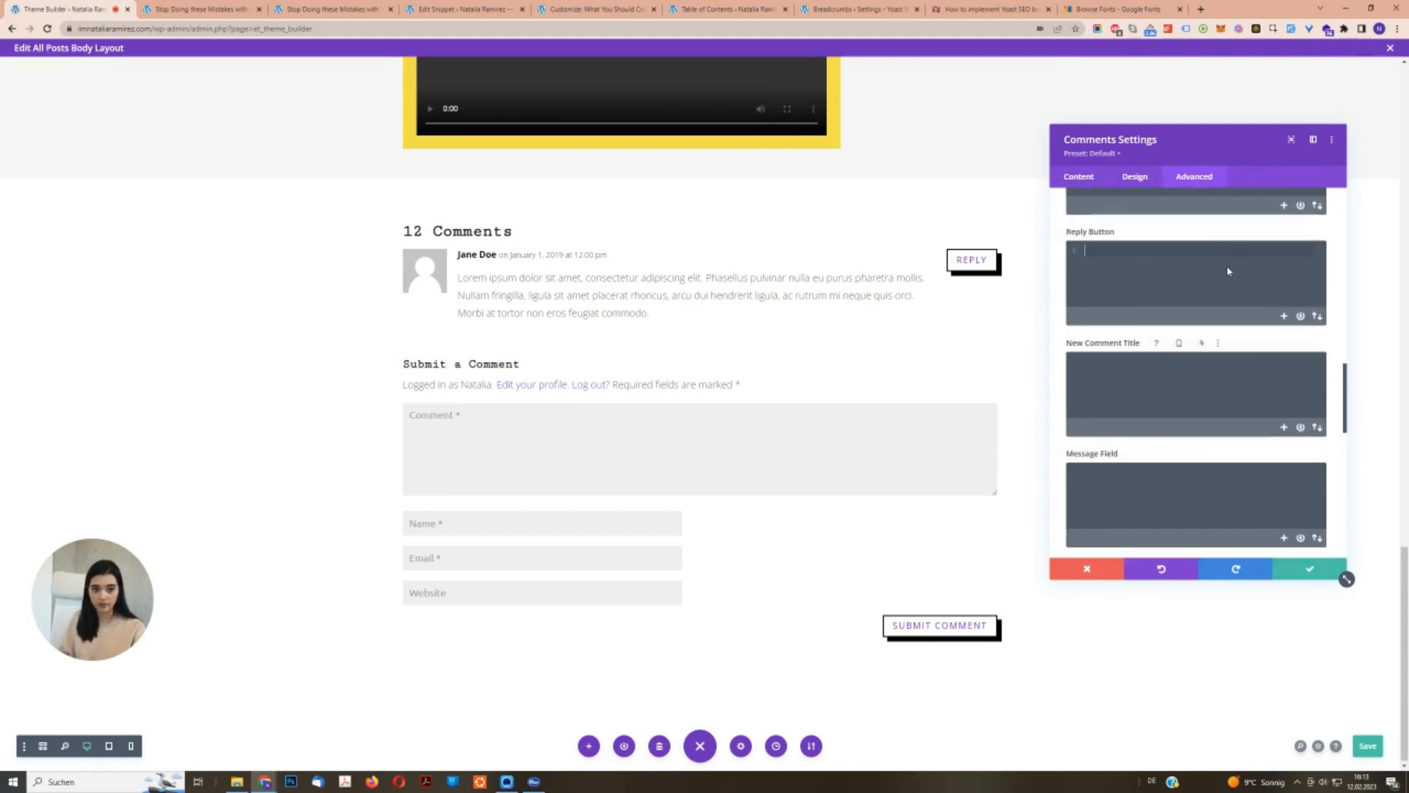
Add the custom CSS "padding: 10px 15px;" to the comments module's reply button.
{"action": "type", "text": "paddgin"}
{"action": "key", "text": "BackSpace"}
{"action": "key", "text": "BackSpace"}
{"action": "key", "text": "BackSpace"}
{"action": "type", "text": "ing:"}
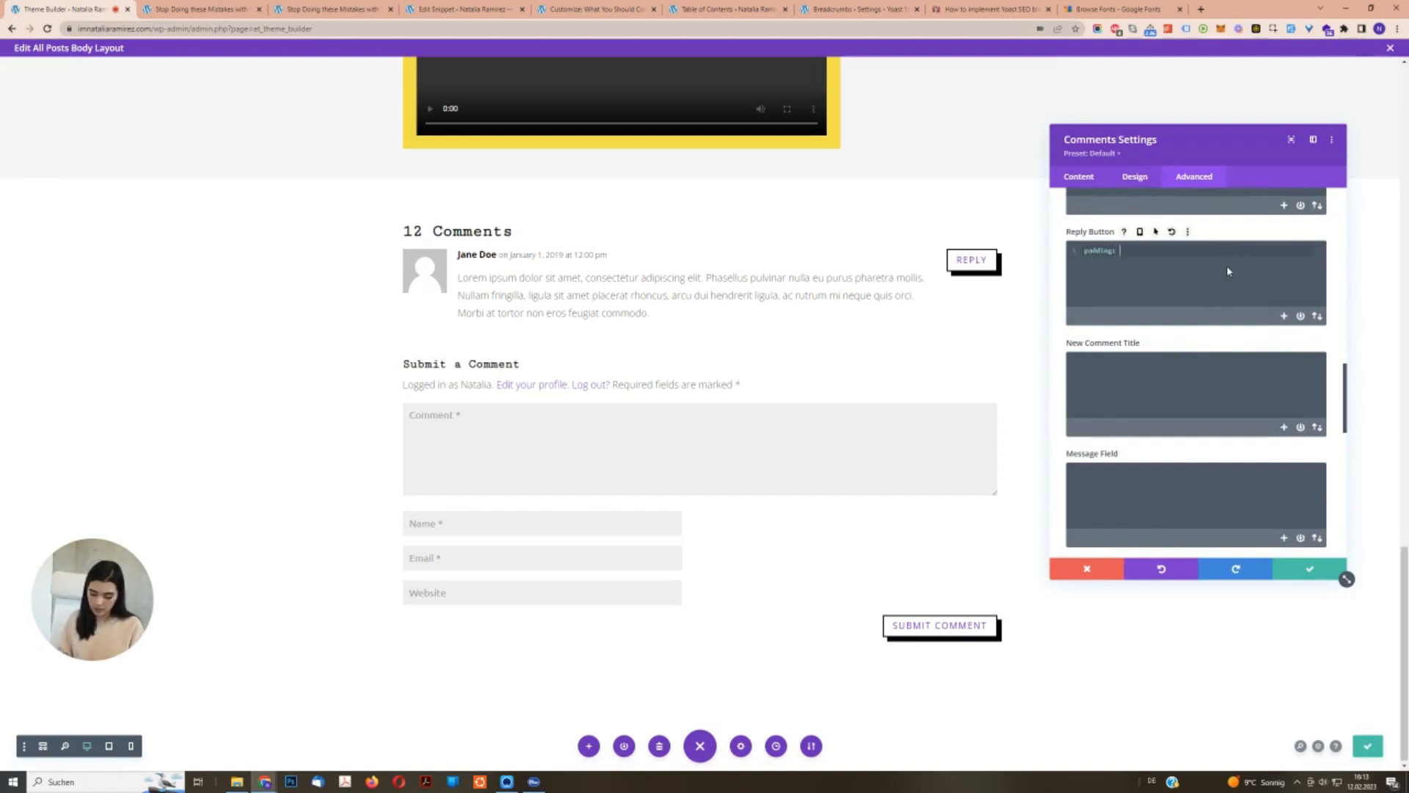
{"action": "type", "text": " 10px"}
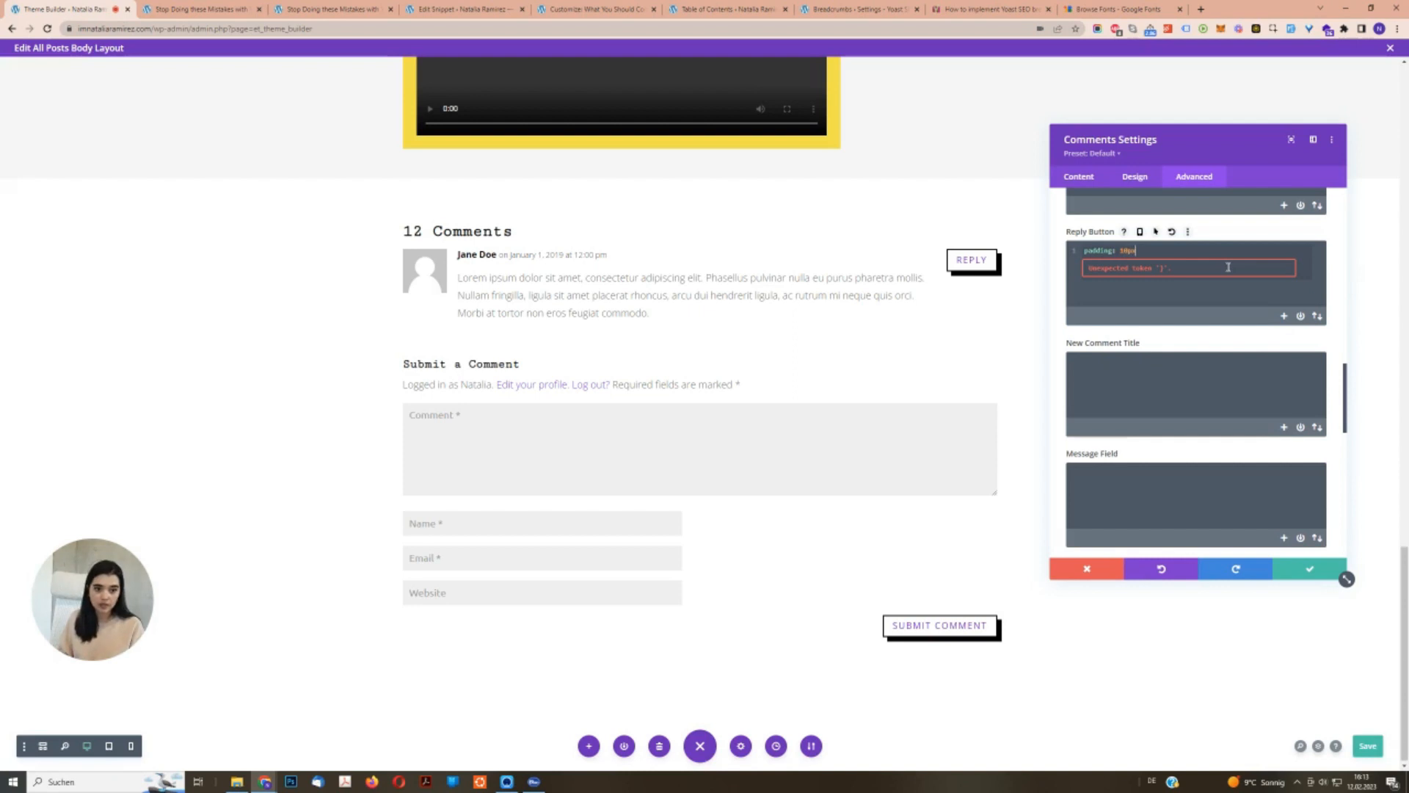
{"action": "type", "text": " 1"}
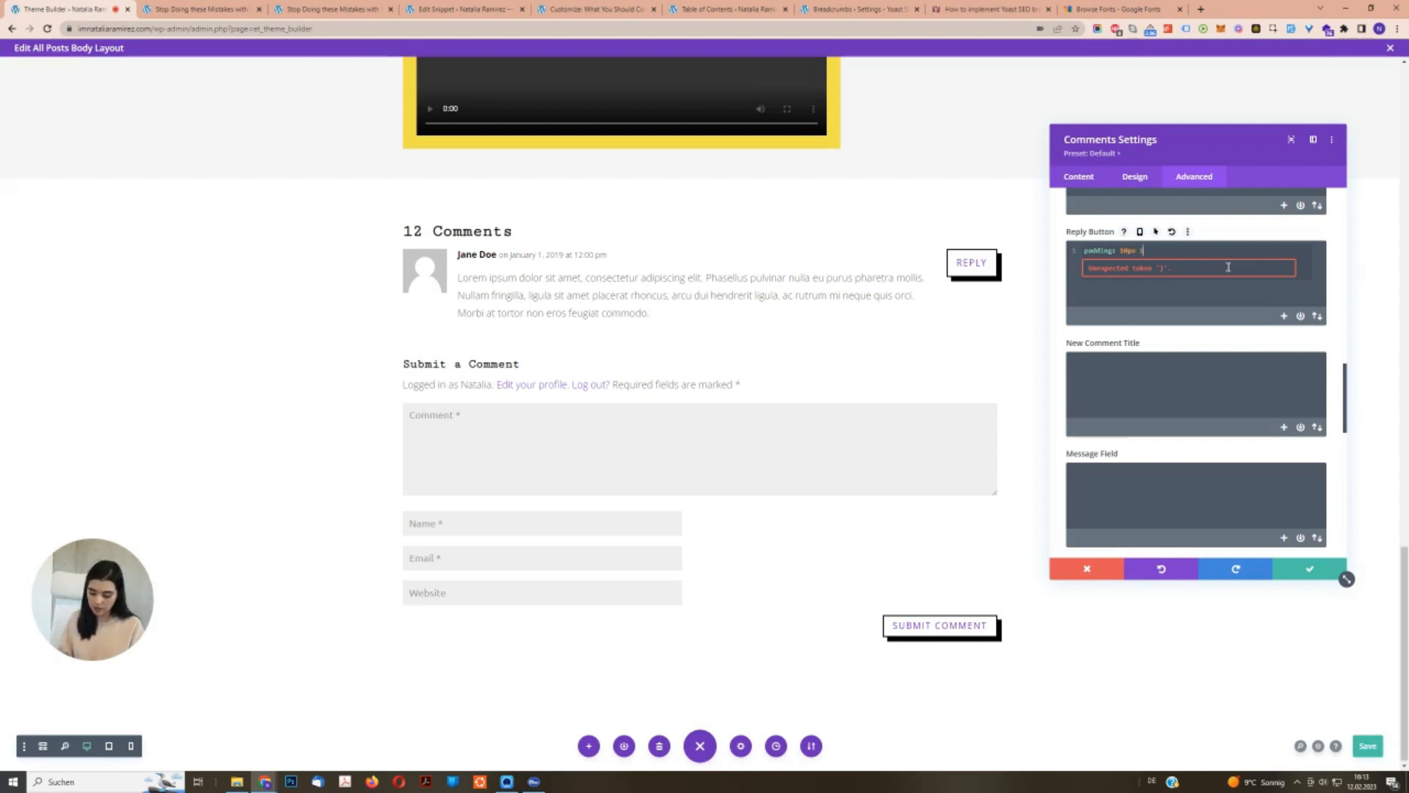
{"action": "type", "text": "5p"}
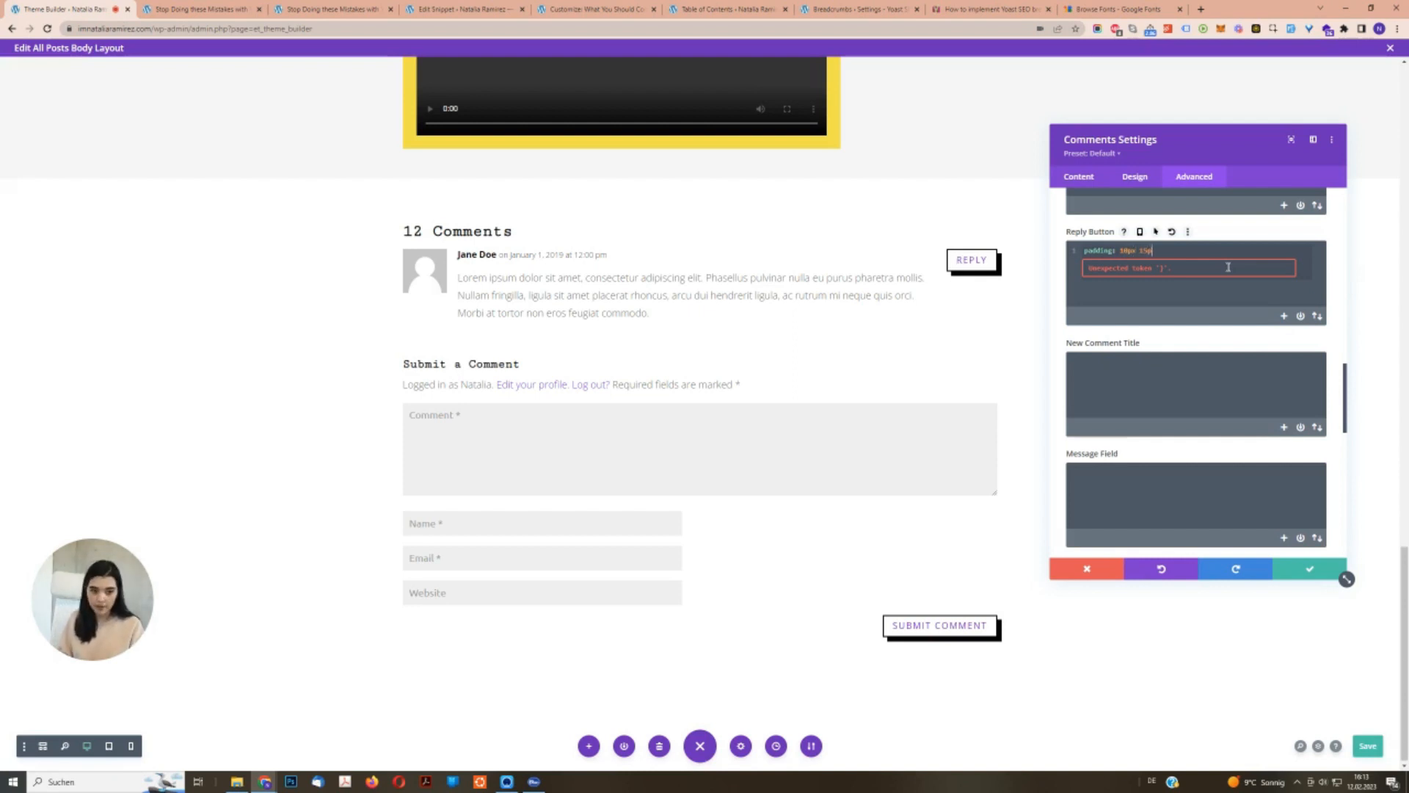
{"action": "type", "text": "x;"}
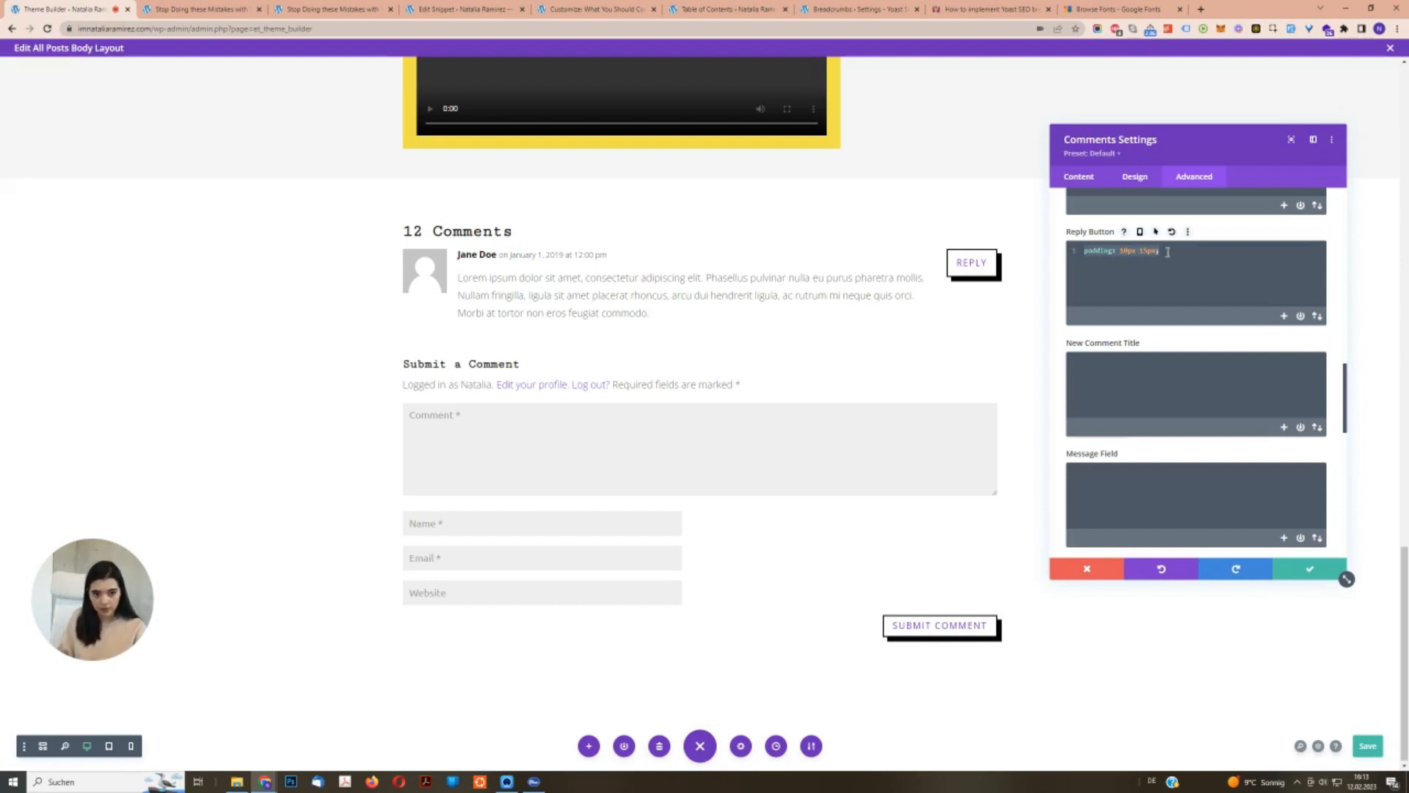
Apply the same "padding: 10px 15px;" CSS to the submit button and save the comments module settings.
{"action": "scroll", "coordinate": [1142, 363], "scroll_direction": "down", "scroll_amount": 5}
{"action": "left_click", "coordinate": [1139, 349]}
{"action": "type", "text": "padding: 10px 15px;"}
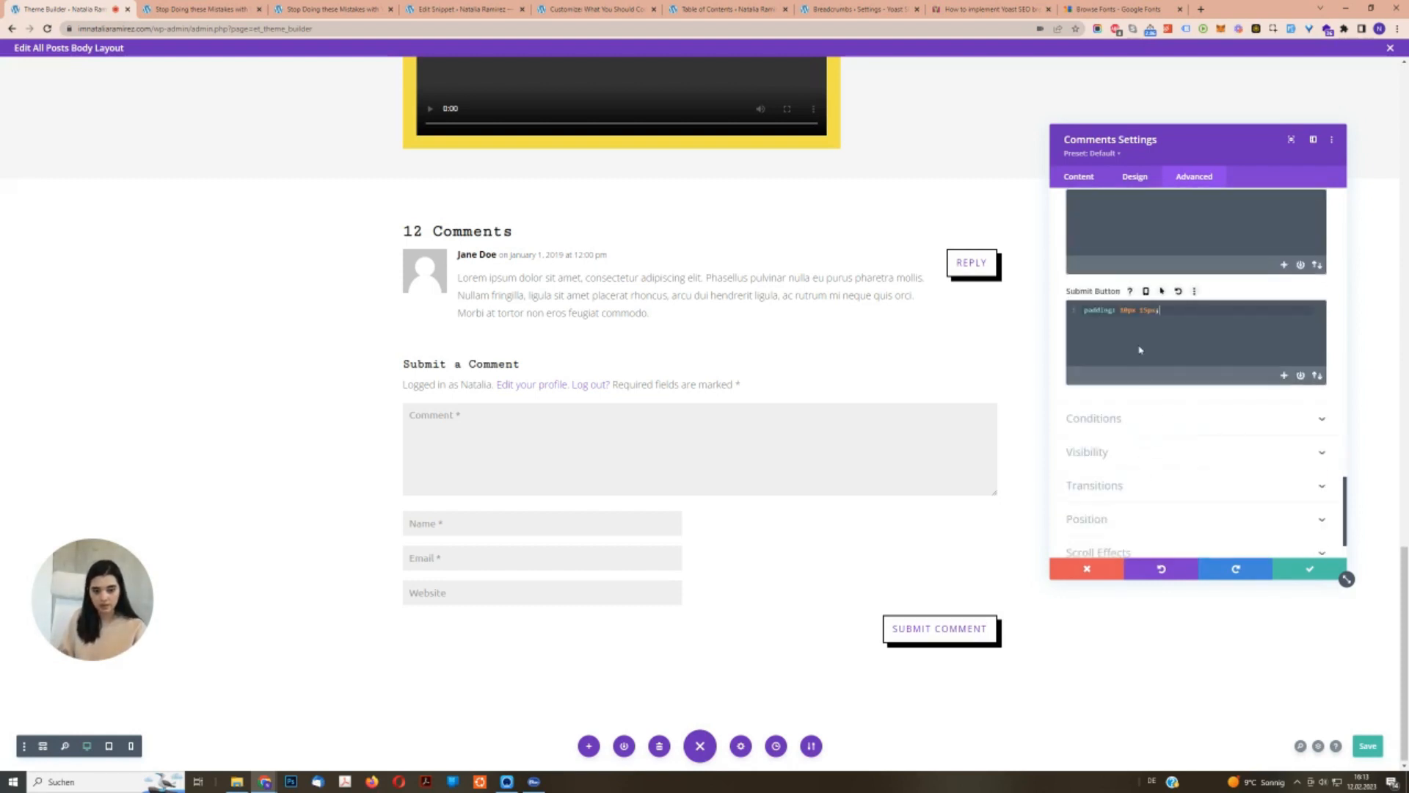
{"action": "left_click_drag", "start_coordinate": [1148, 309], "coordinate": [1140, 309]}
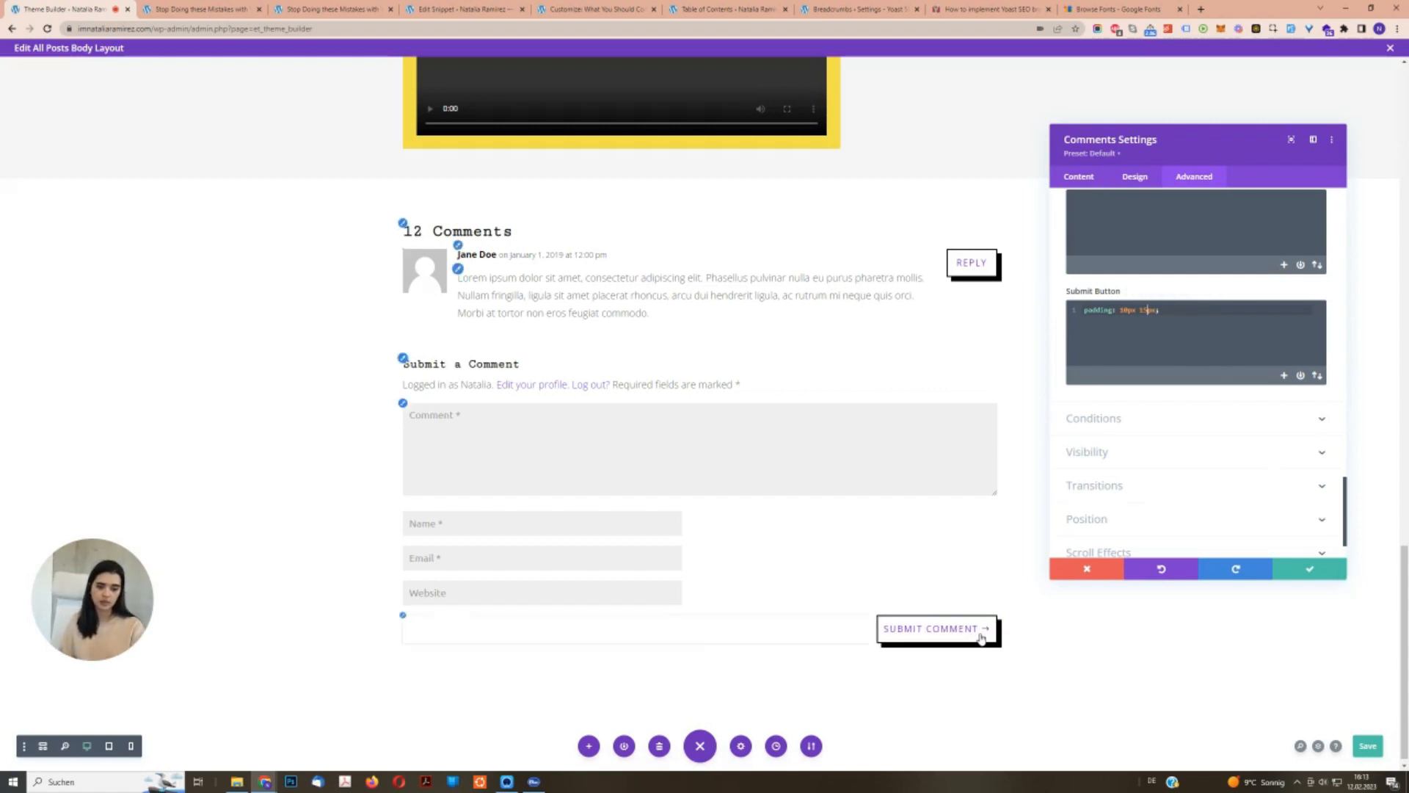
{"action": "left_click", "coordinate": [1320, 574]}
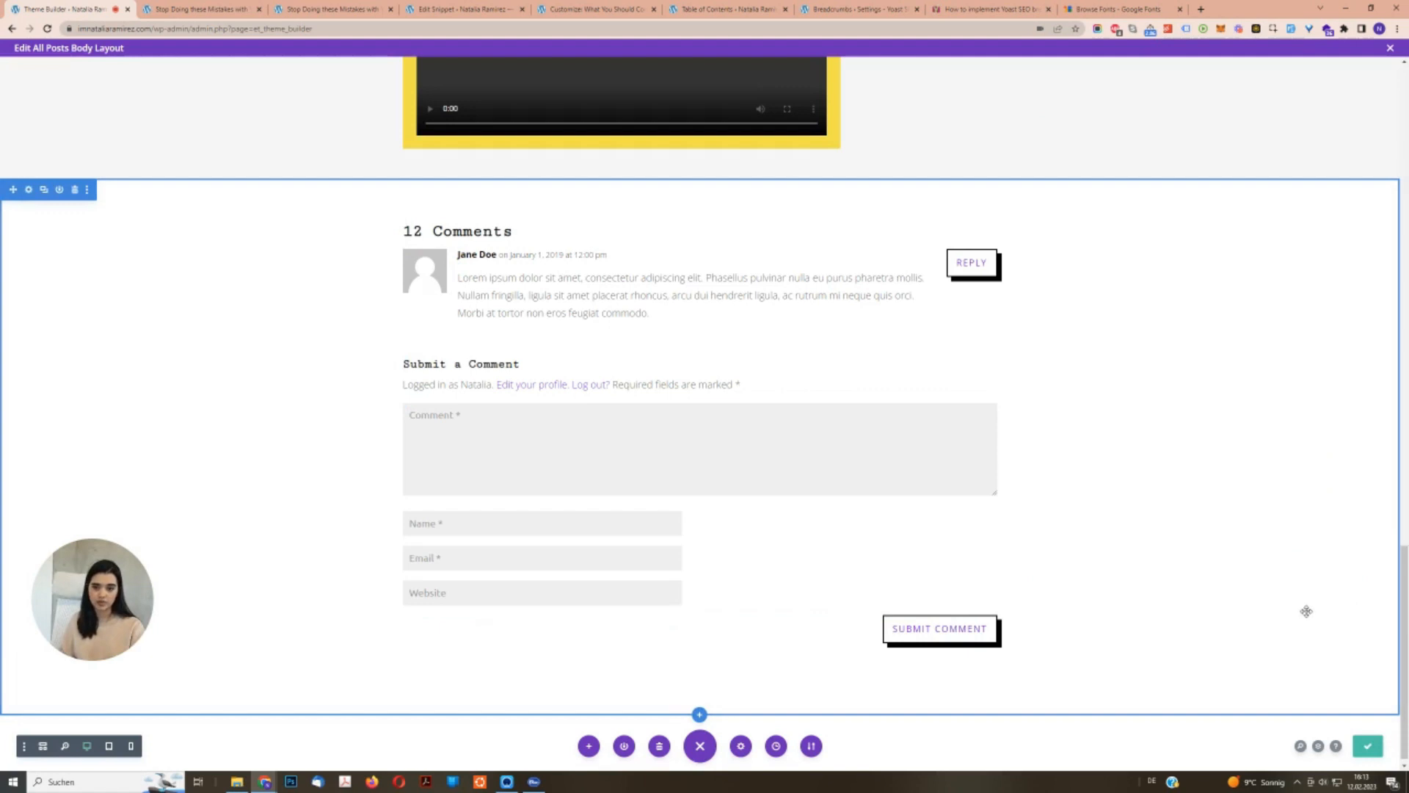
Save the body layout and check the restyled comments section on the live post.
{"action": "left_click", "coordinate": [1367, 747]}
{"action": "left_click", "coordinate": [213, 8]}
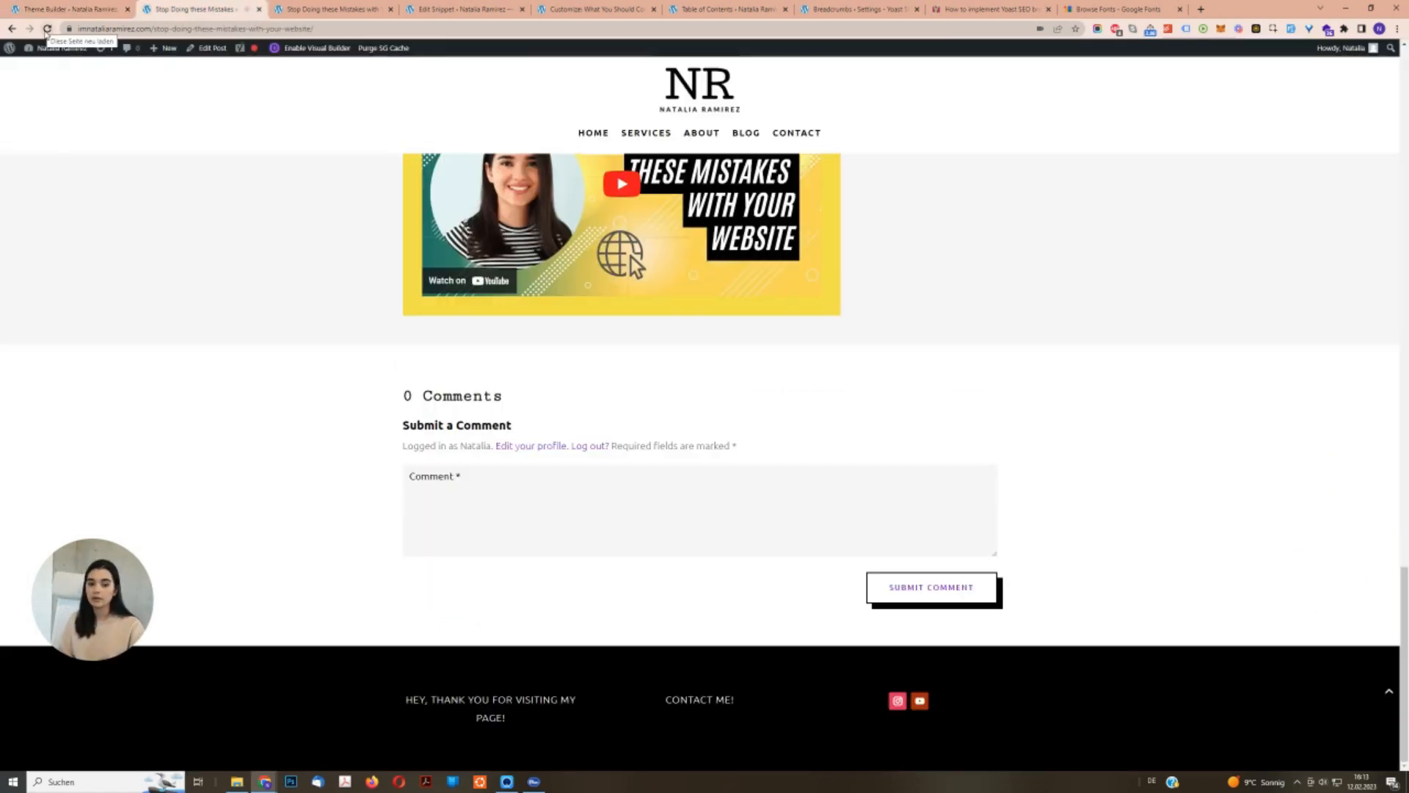
{"action": "left_click", "coordinate": [283, 6]}
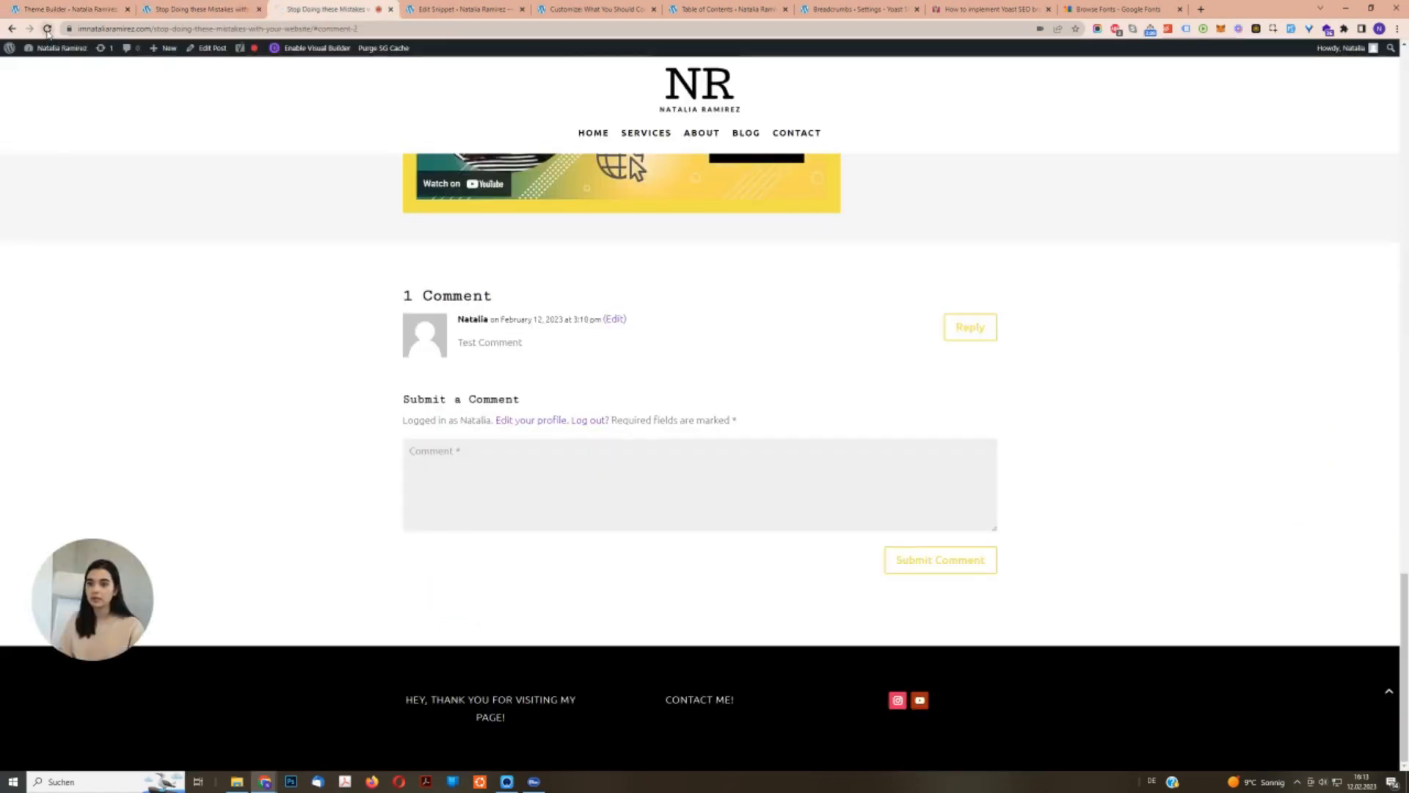
{"action": "scroll", "coordinate": [1223, 400], "scroll_direction": "up", "scroll_amount": 15}
{"action": "scroll", "coordinate": [1223, 400], "scroll_direction": "down", "scroll_amount": 20}
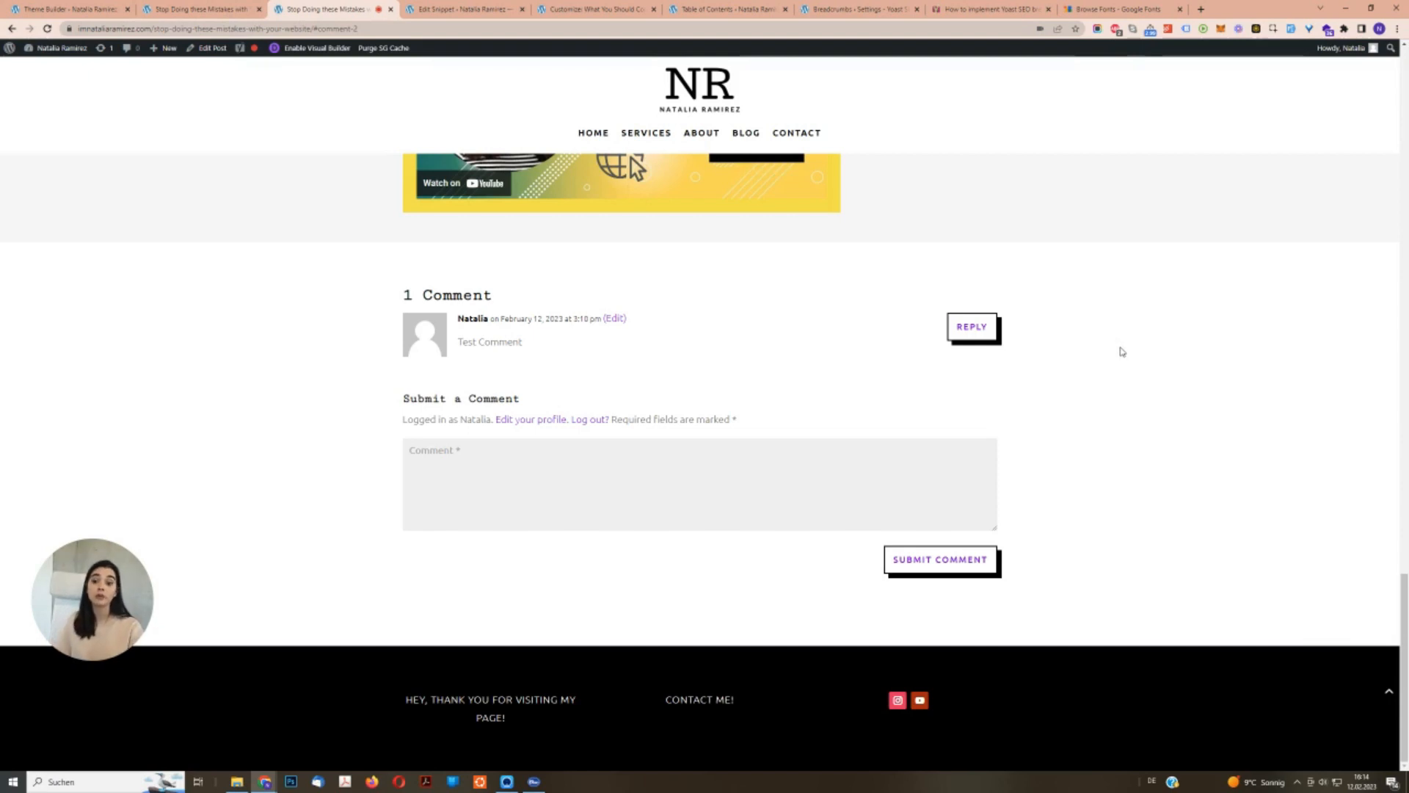
Return to the start of the live post and open the site's Blog page in a new tab.
{"action": "scroll", "coordinate": [1236, 539], "scroll_direction": "up", "scroll_amount": 15}
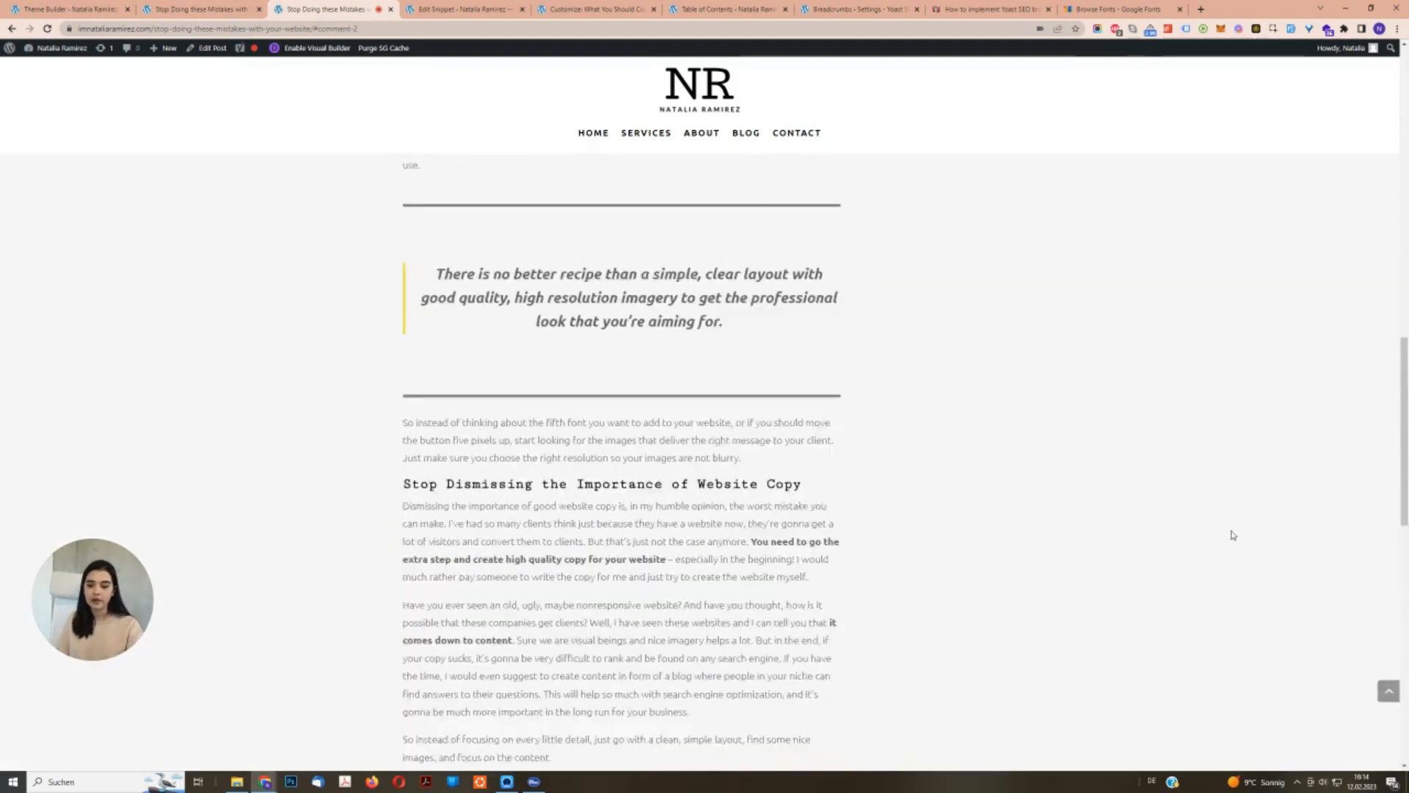
{"action": "scroll", "coordinate": [1235, 529], "scroll_direction": "up", "scroll_amount": 10}
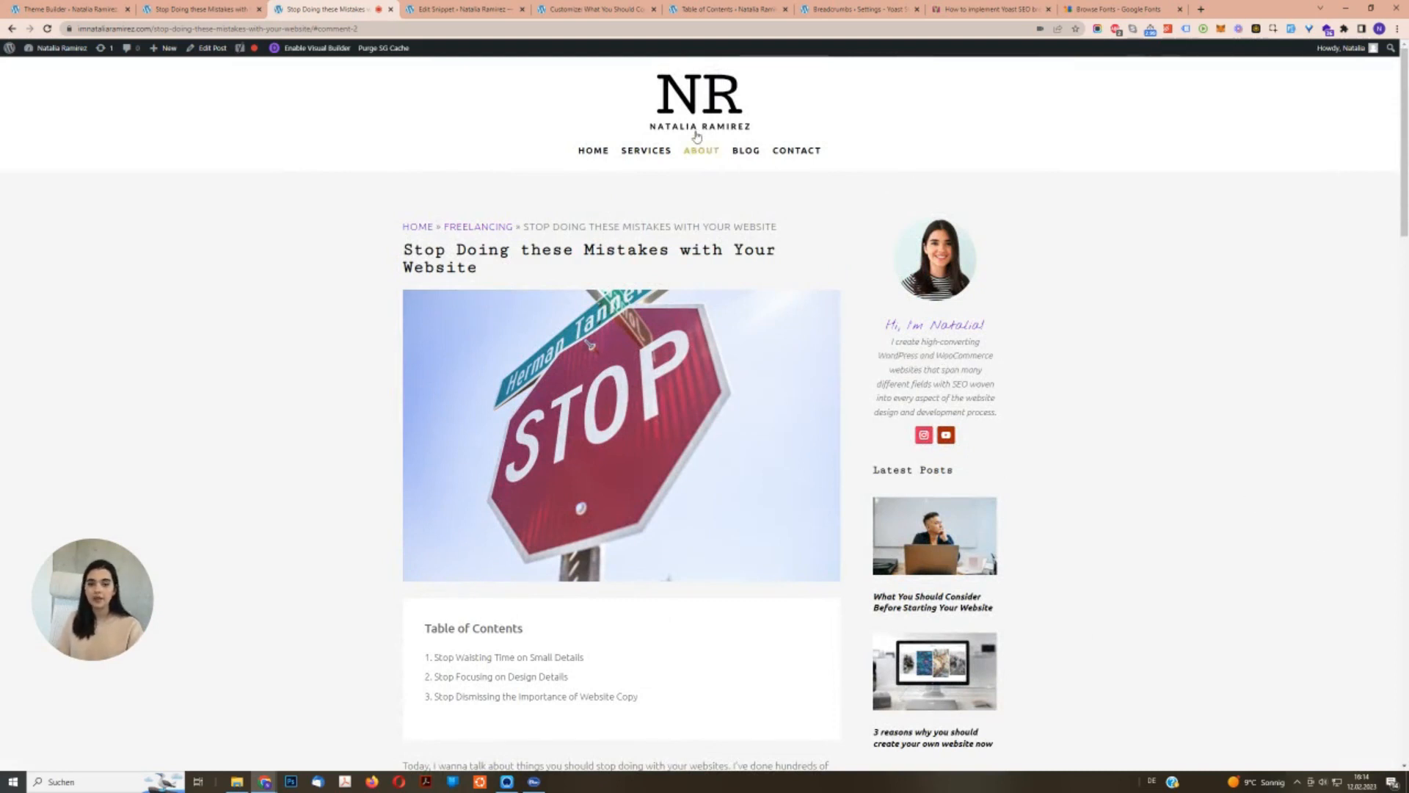
{"action": "right_click", "coordinate": [751, 152]}
{"action": "left_click", "coordinate": [763, 163]}
{"action": "left_click", "coordinate": [442, 6]}
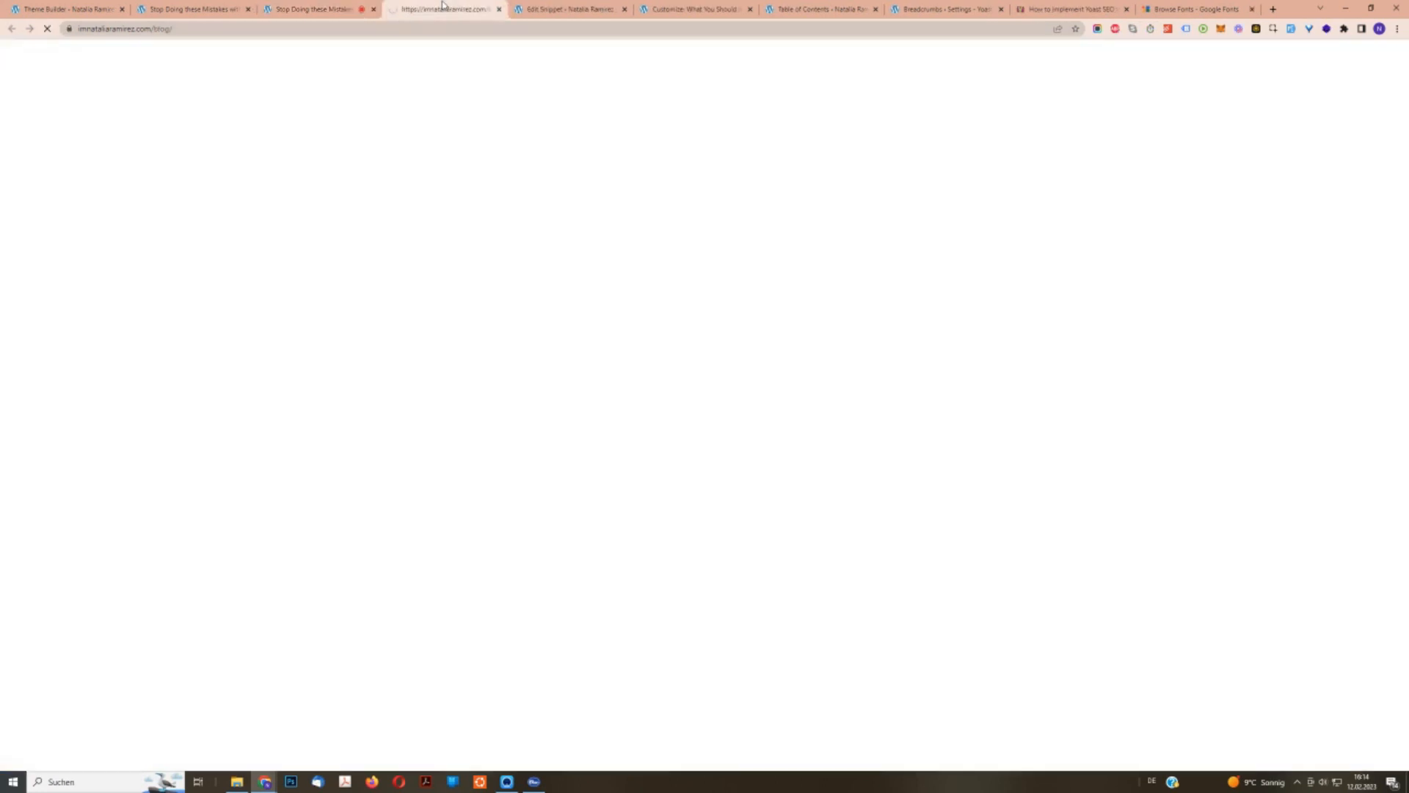
Open the Freelancing category archive from the first blog post's meta line in a new tab.
{"action": "scroll", "coordinate": [348, 390], "scroll_direction": "down", "scroll_amount": 2}
{"action": "right_click", "coordinate": [413, 543]}
{"action": "left_click", "coordinate": [554, 485]}
{"action": "right_click", "coordinate": [555, 486]}
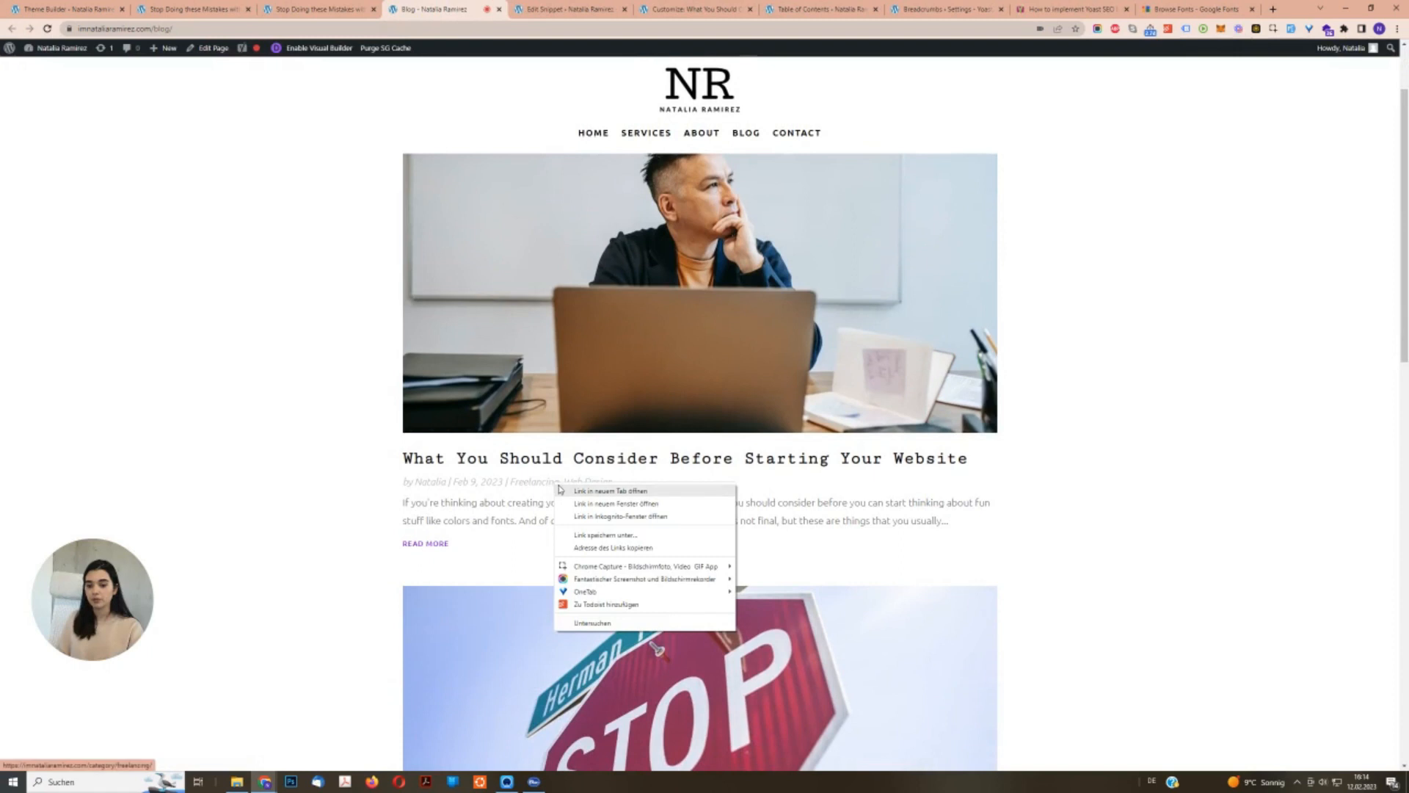
{"action": "left_click", "coordinate": [587, 494]}
{"action": "left_click", "coordinate": [530, 7]}
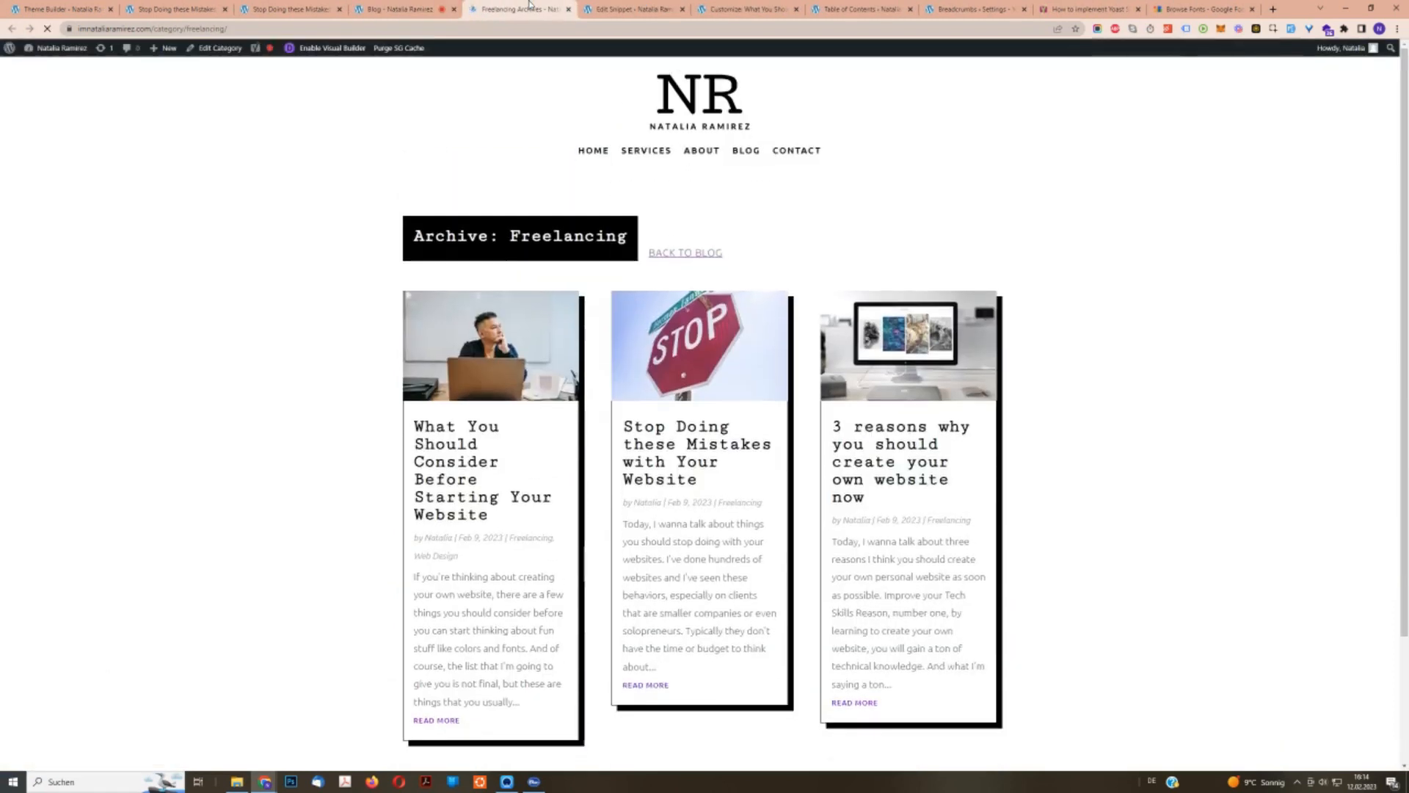